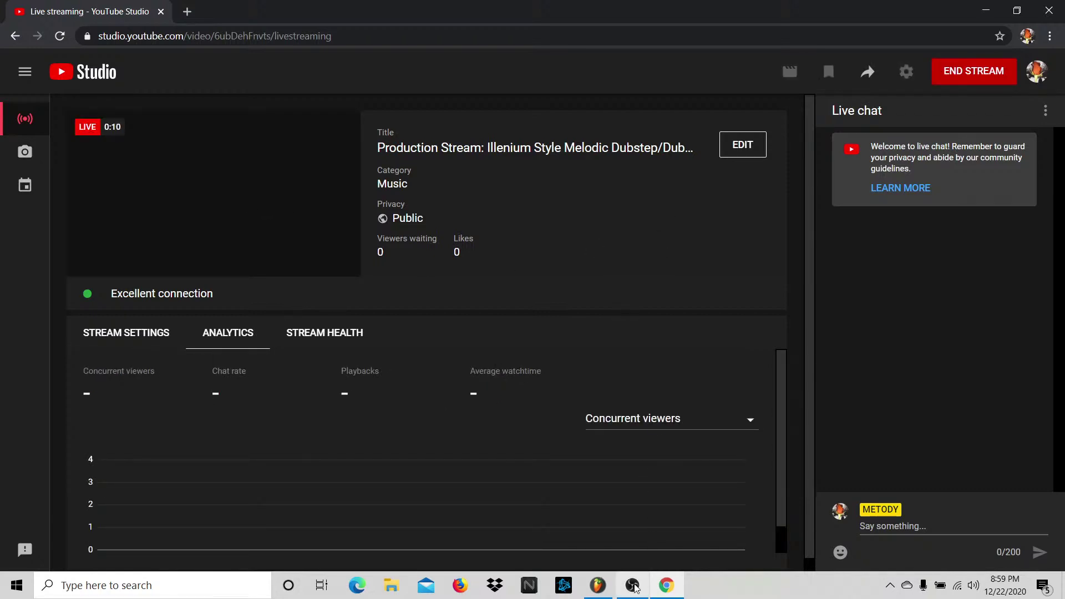
Step: Switch to FL Studio and look over the full arrangement from the first playlist track down to Track 22
{"action": "left_click", "coordinate": [607, 590]}
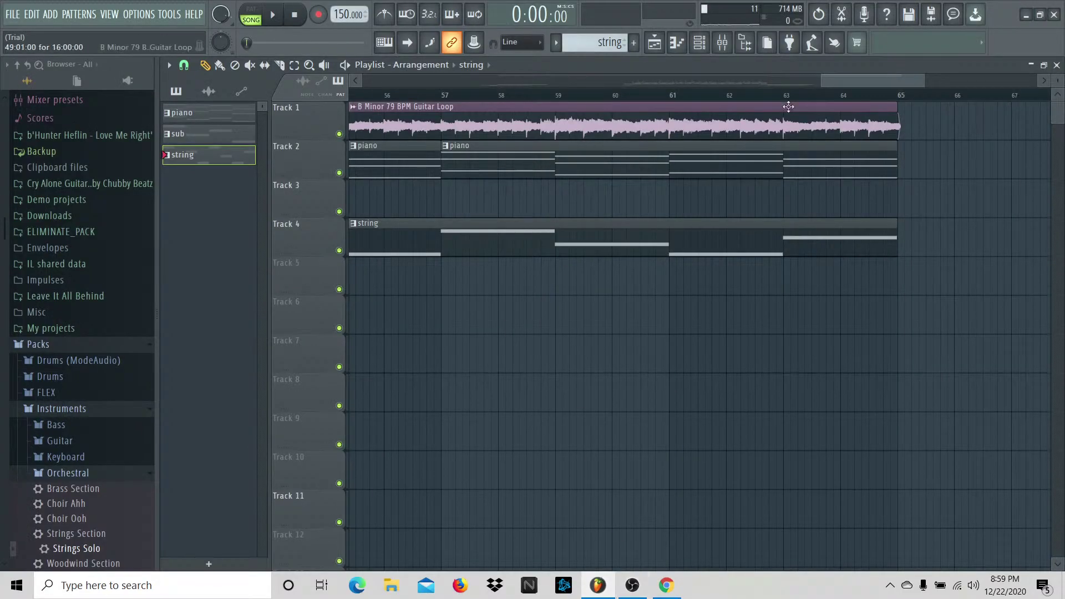
{"action": "double_click", "coordinate": [854, 79]}
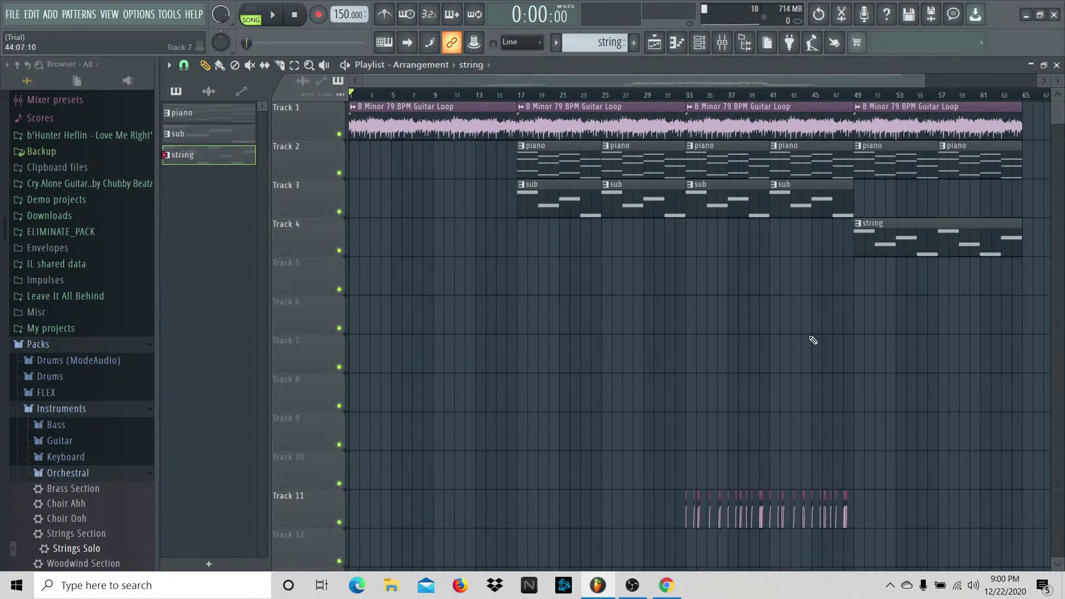
{"action": "scroll", "coordinate": [882, 371], "scroll_direction": "down", "scroll_amount": 10}
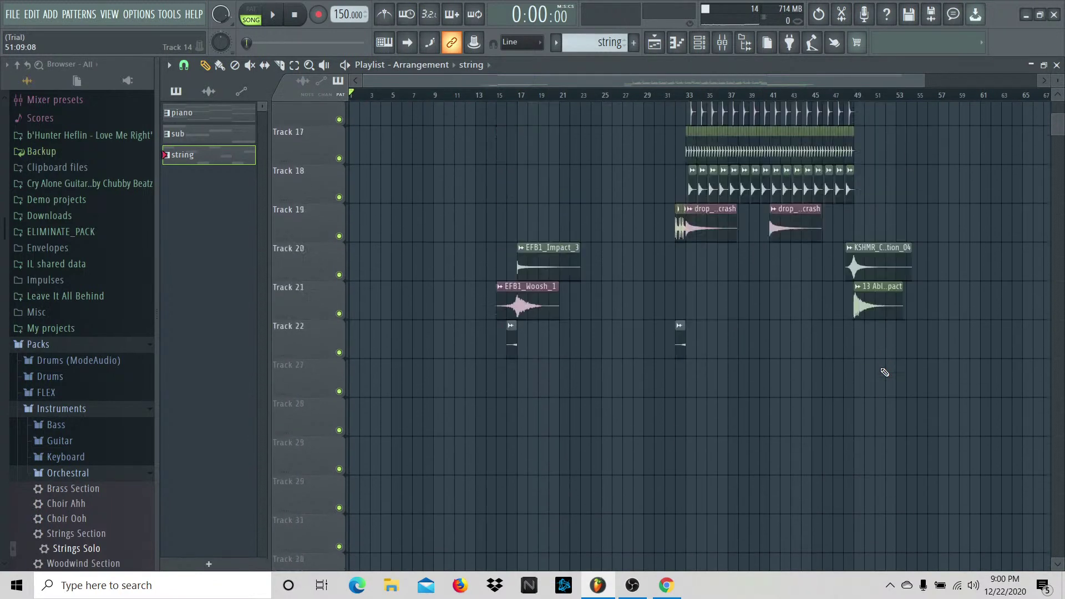
{"action": "scroll", "coordinate": [885, 373], "scroll_direction": "up", "scroll_amount": 10}
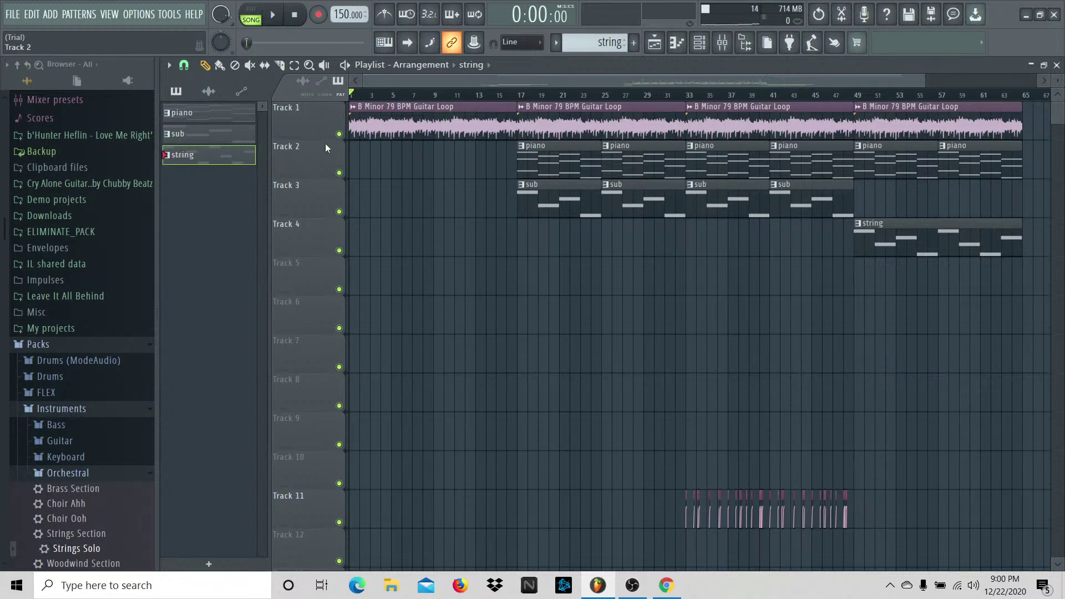
Step: Open the Ascend Guitar Loops (Dry) folder of the GFP Ascend Guitar Pack inside the Downloads folder
{"action": "left_click", "coordinate": [136, 351]}
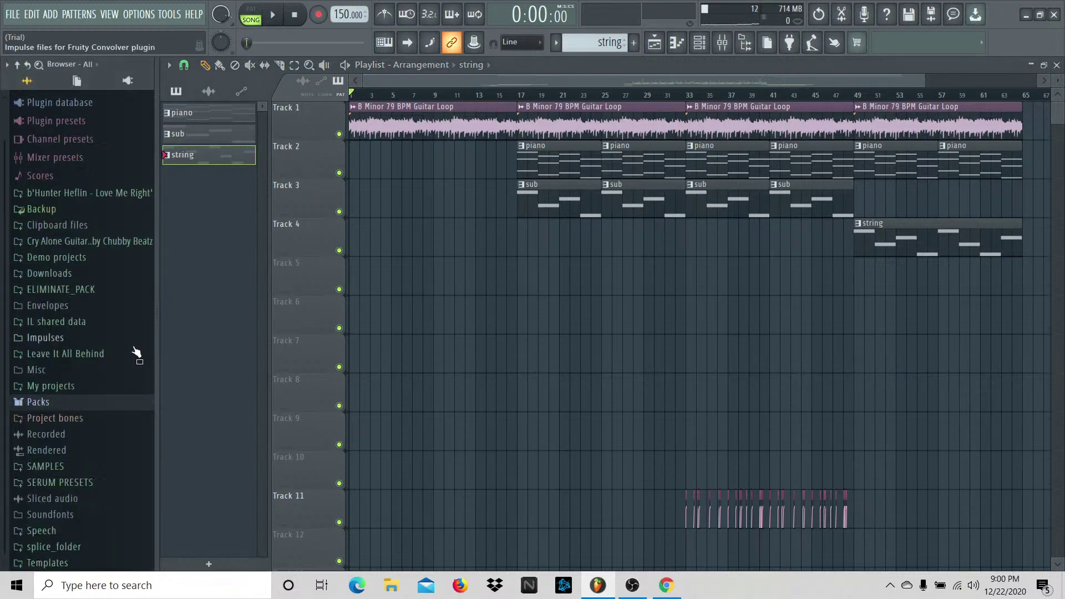
{"action": "left_click", "coordinate": [106, 274]}
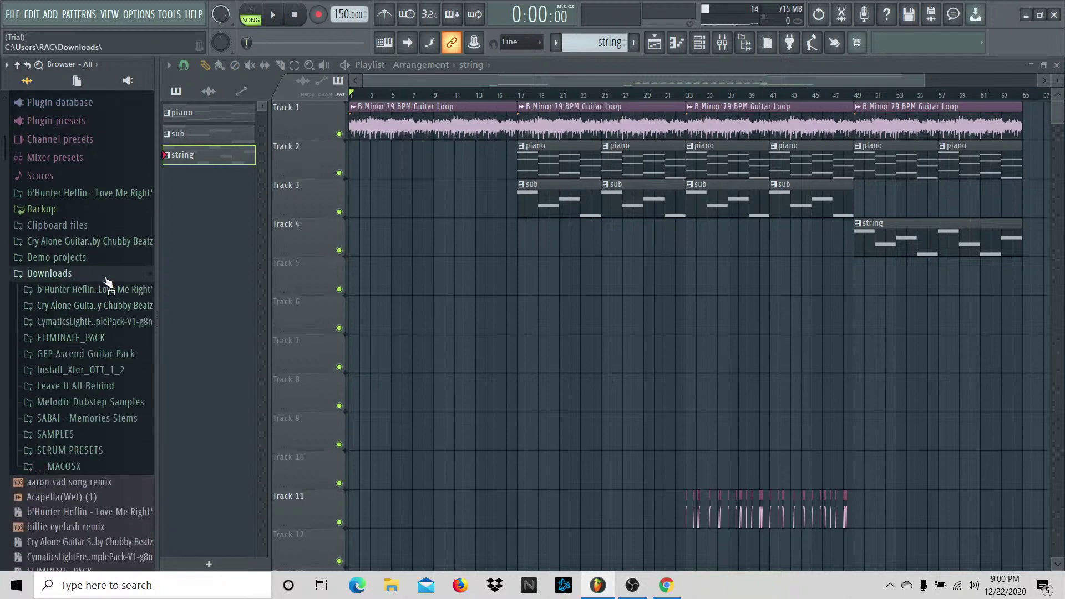
{"action": "left_click", "coordinate": [82, 355]}
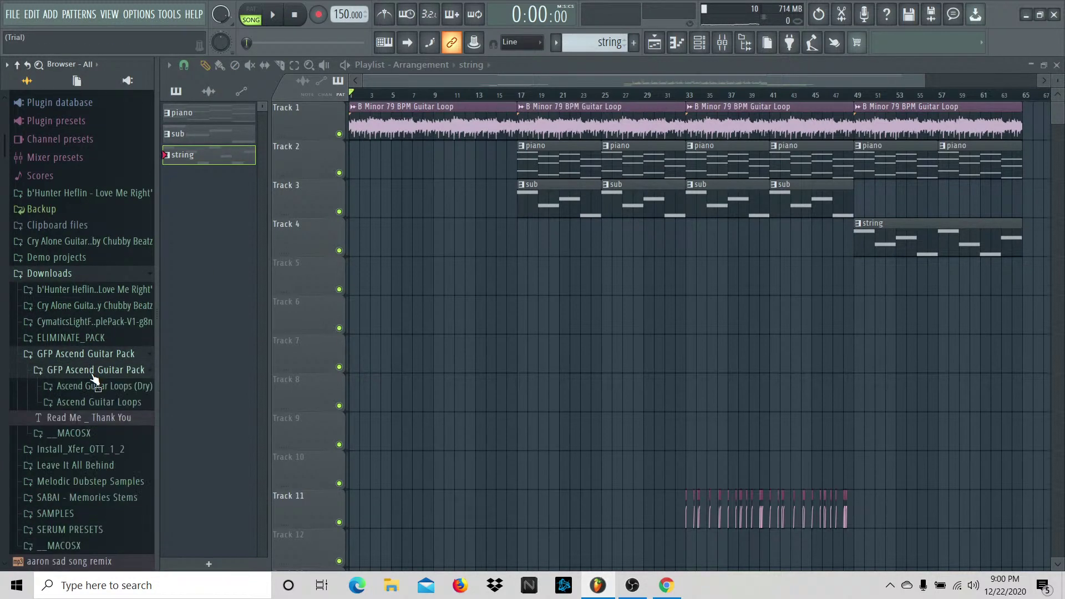
{"action": "left_click", "coordinate": [94, 388]}
Step: Preview several dry guitar loops, including B Major 152, C# Minor 130 Loop 2, E Minor 136, F Major 76 and D Major 150 BPM
{"action": "left_click", "coordinate": [83, 173]}
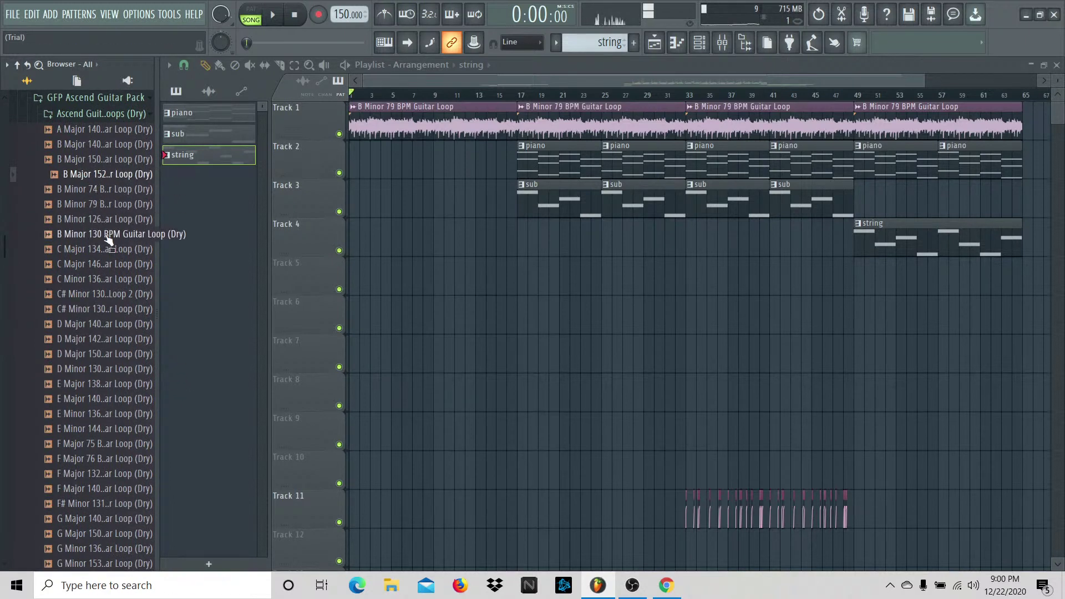
{"action": "left_click", "coordinate": [131, 293]}
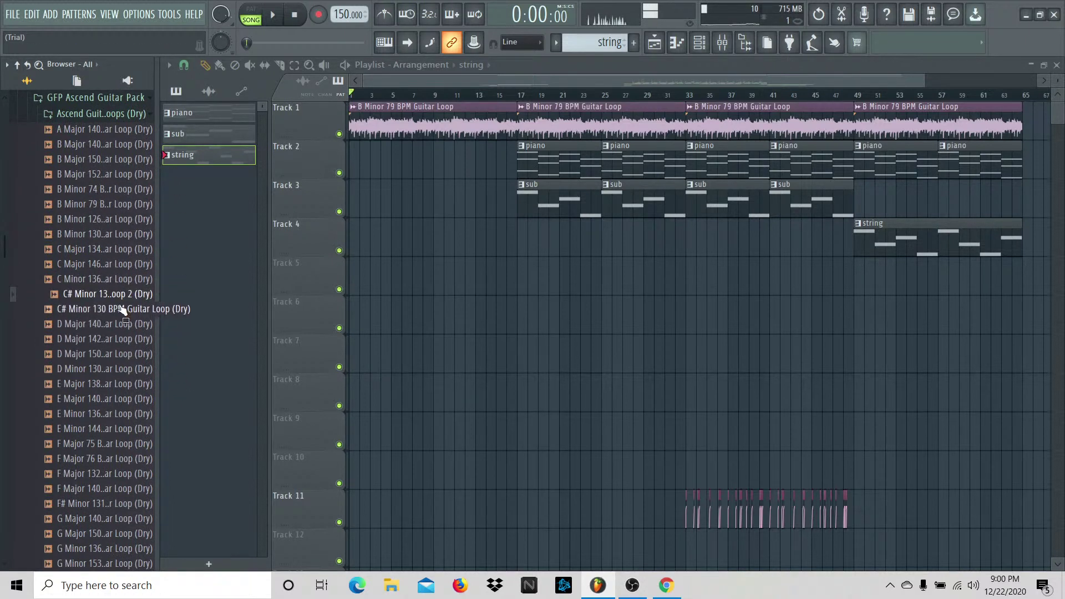
{"action": "left_click", "coordinate": [108, 413]}
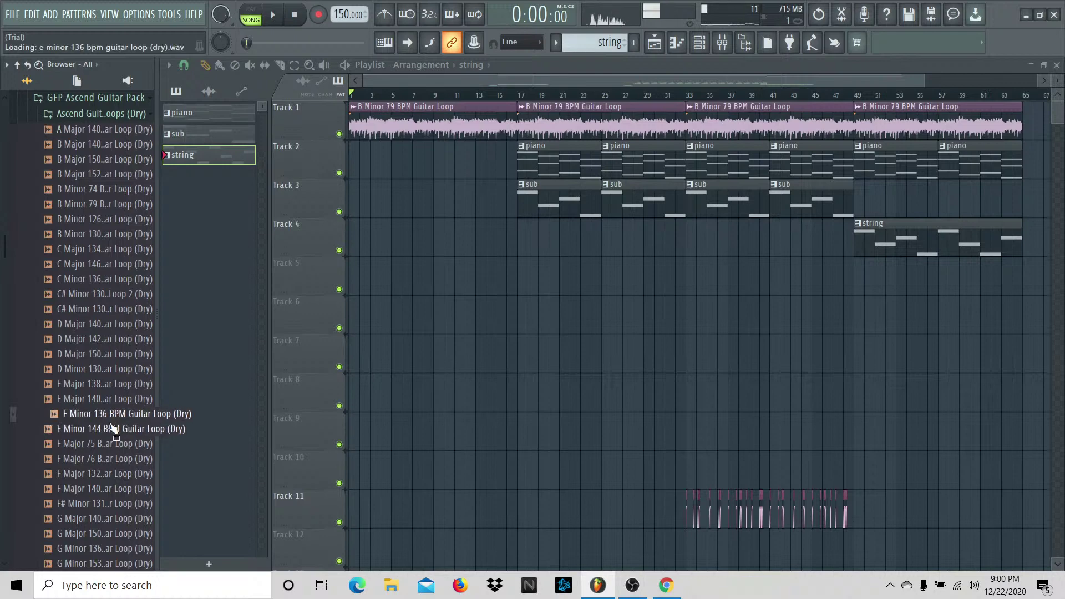
{"action": "scroll", "coordinate": [108, 411], "scroll_direction": "down", "scroll_amount": 4}
{"action": "left_click", "coordinate": [104, 339]}
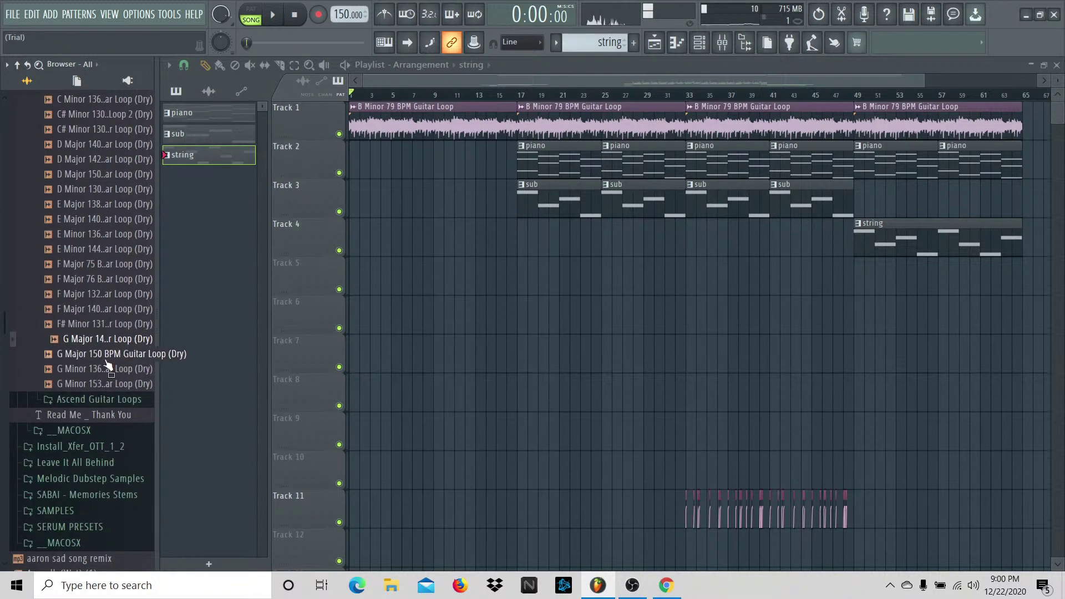
{"action": "left_click", "coordinate": [106, 356]}
{"action": "left_click", "coordinate": [114, 279]}
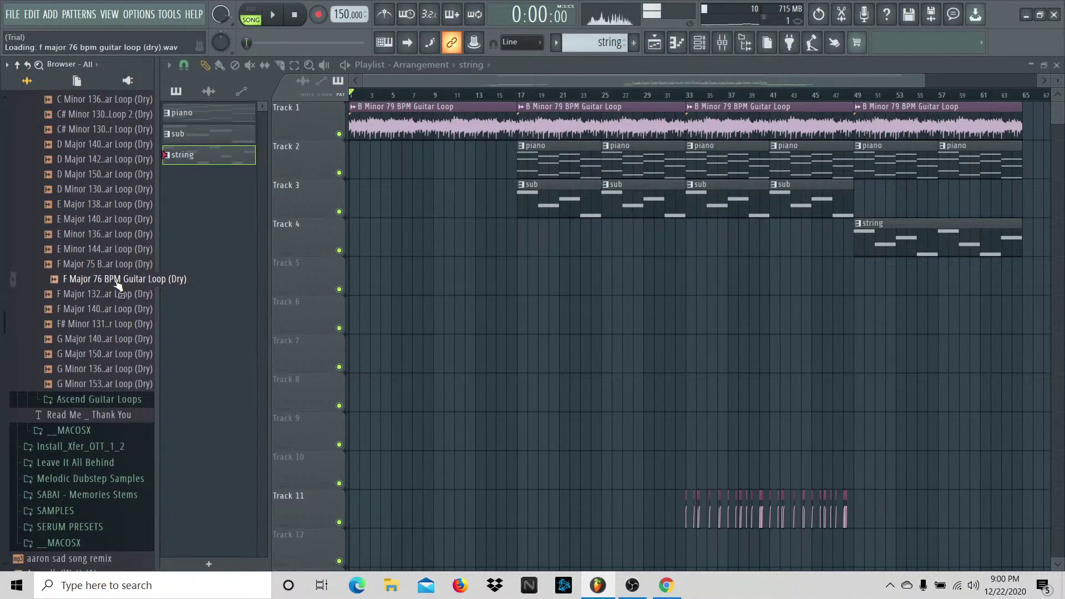
{"action": "scroll", "coordinate": [115, 281], "scroll_direction": "up", "scroll_amount": 5}
{"action": "left_click", "coordinate": [113, 413]}
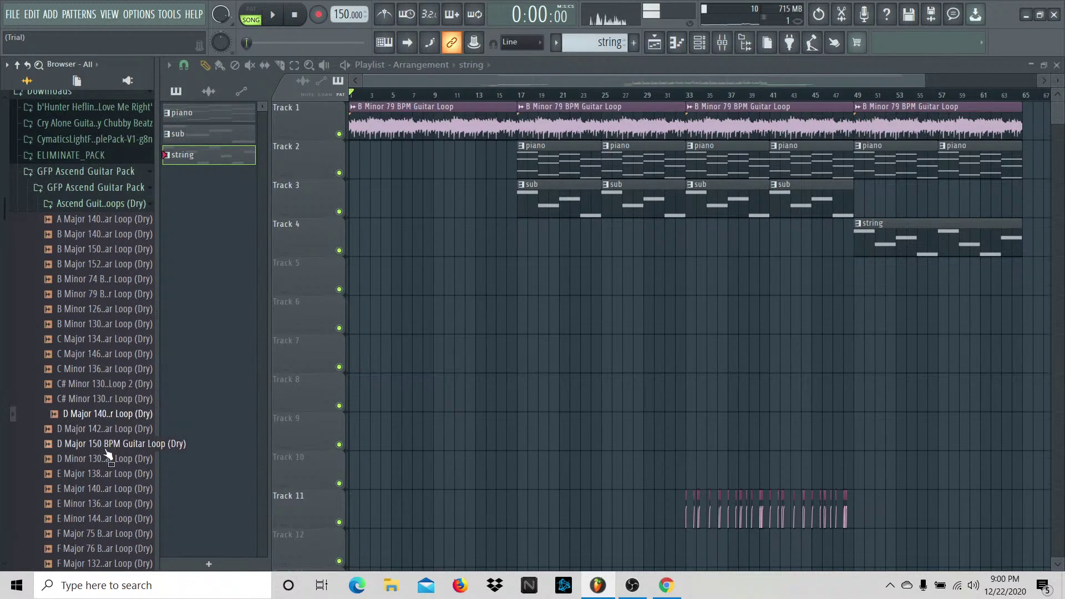
{"action": "left_click", "coordinate": [105, 446]}
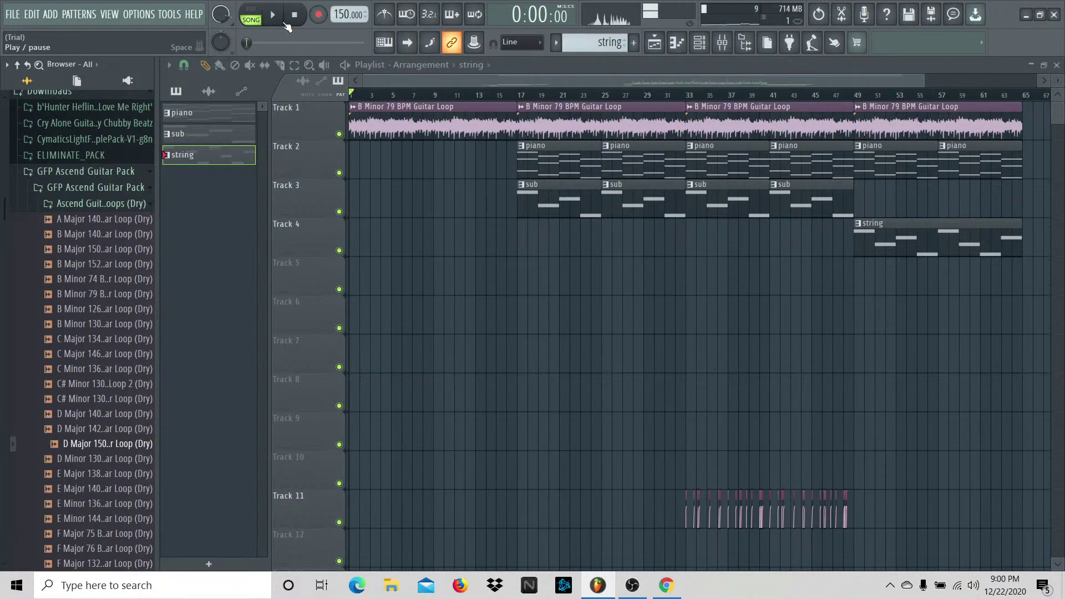
{"action": "left_click", "coordinate": [138, 187]}
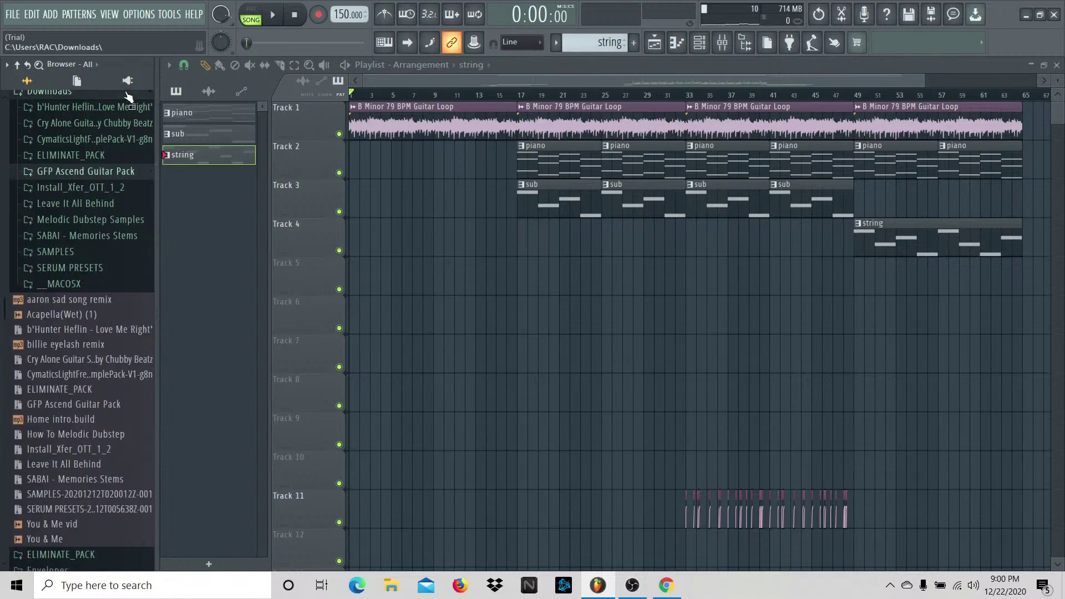
{"action": "left_click", "coordinate": [127, 96]}
{"action": "left_click", "coordinate": [105, 290]}
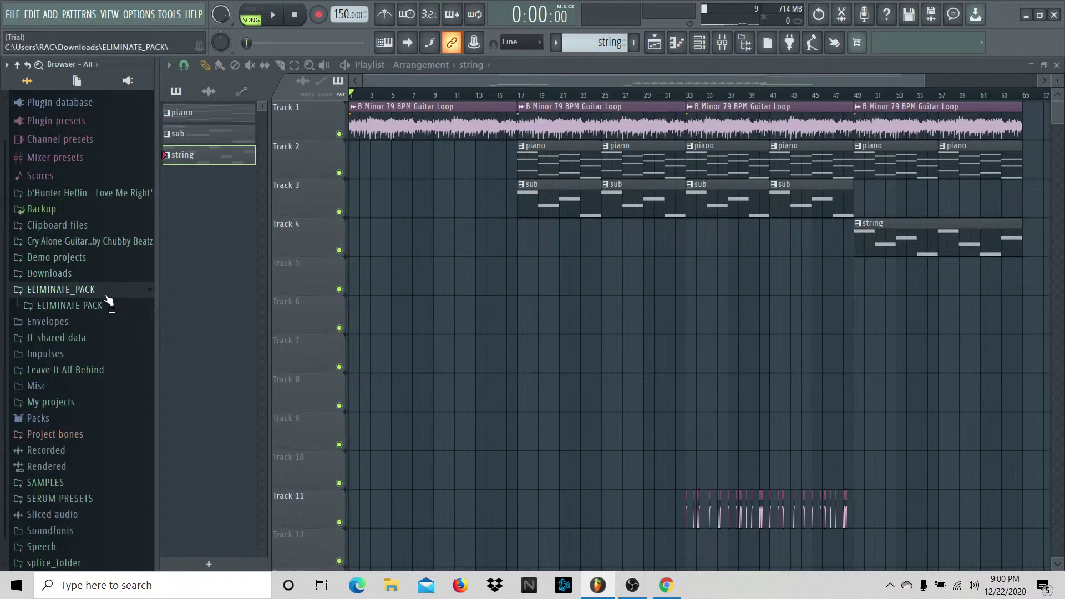
{"action": "left_click", "coordinate": [107, 293]}
Step: Open the non-dry Ascend Guitar Loops folder of the GFP Ascend Guitar Pack under Downloads
{"action": "left_click", "coordinate": [85, 274]}
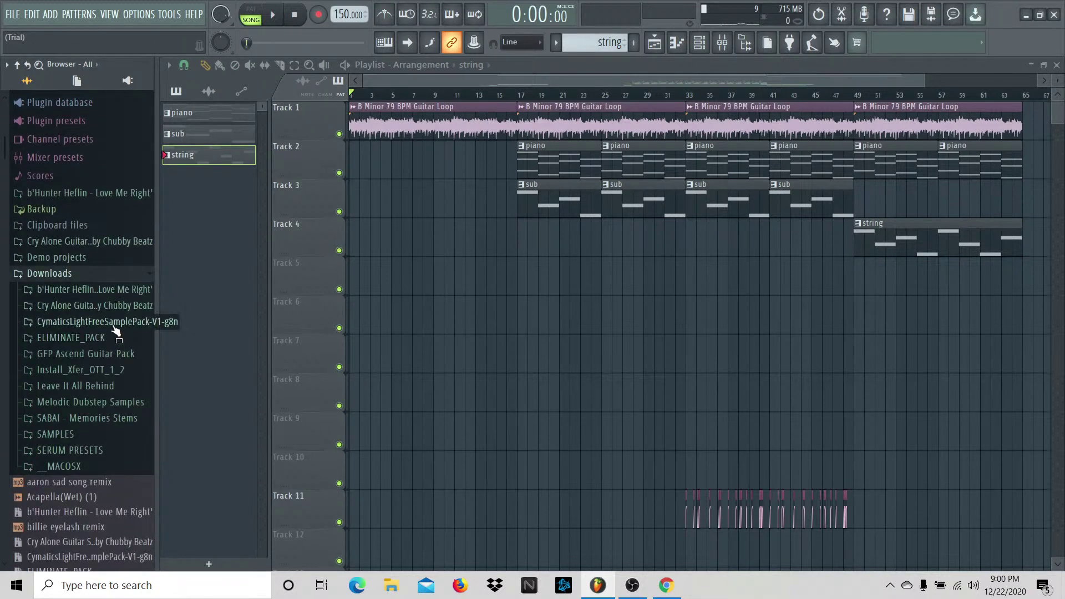
{"action": "left_click", "coordinate": [106, 354]}
{"action": "left_click", "coordinate": [111, 116]}
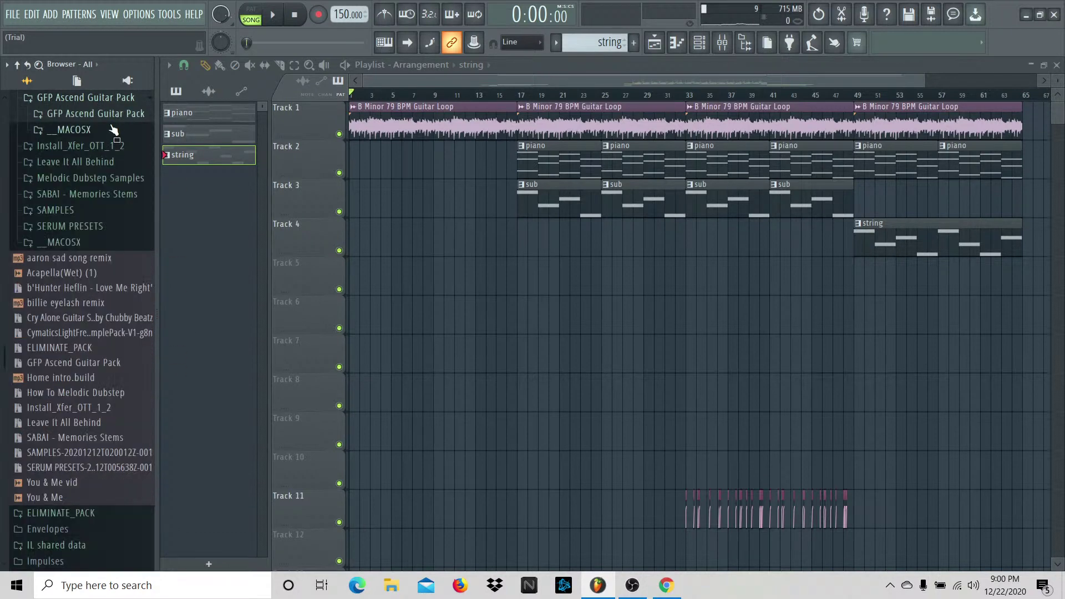
{"action": "left_click", "coordinate": [111, 118]}
{"action": "left_click", "coordinate": [111, 110]}
{"action": "left_click", "coordinate": [111, 123]}
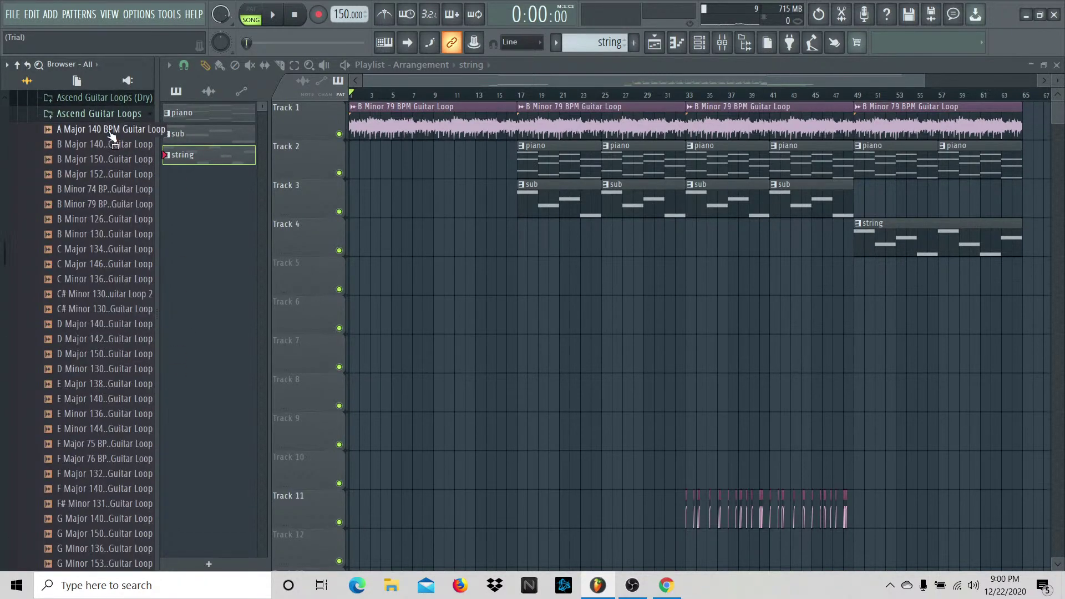
Step: Preview several non-dry guitar loops, including the D Major 150 BPM Guitar Loop
{"action": "left_click", "coordinate": [113, 282]}
{"action": "left_click", "coordinate": [110, 355]}
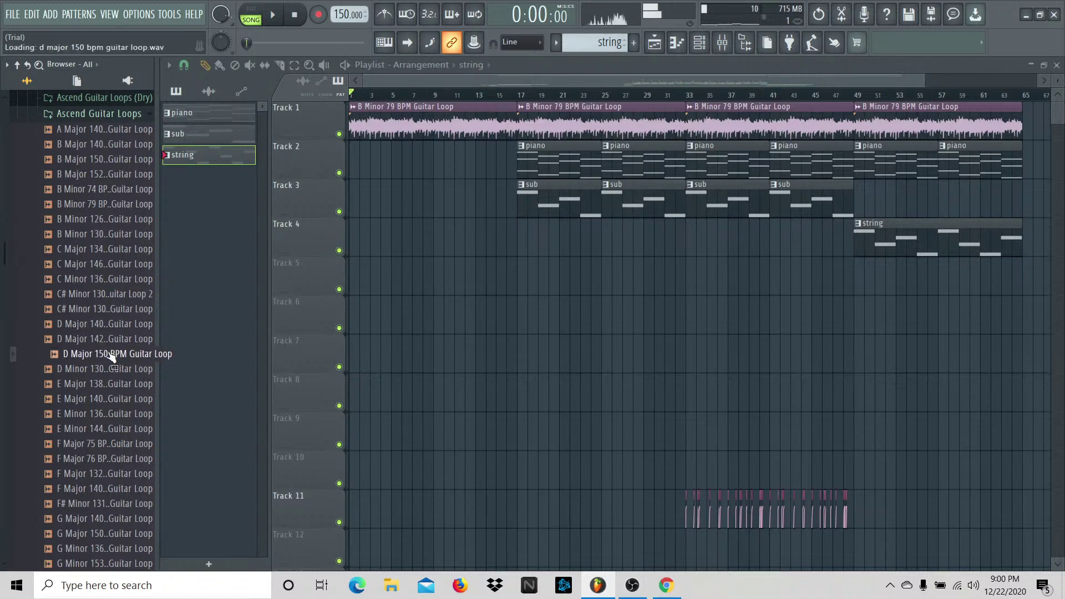
{"action": "left_click", "coordinate": [114, 144]}
{"action": "left_click", "coordinate": [118, 129]}
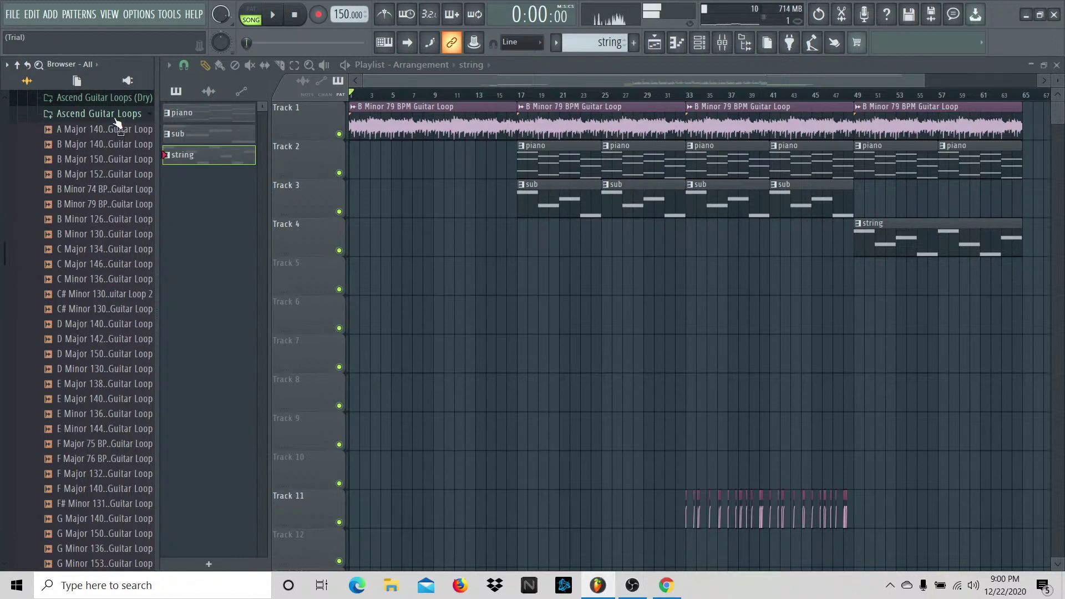
Step: Collapse the guitar loop and Downloads folders and stop the loop preview
{"action": "left_click", "coordinate": [116, 115]}
{"action": "left_click", "coordinate": [114, 257]}
{"action": "left_click", "coordinate": [122, 172]}
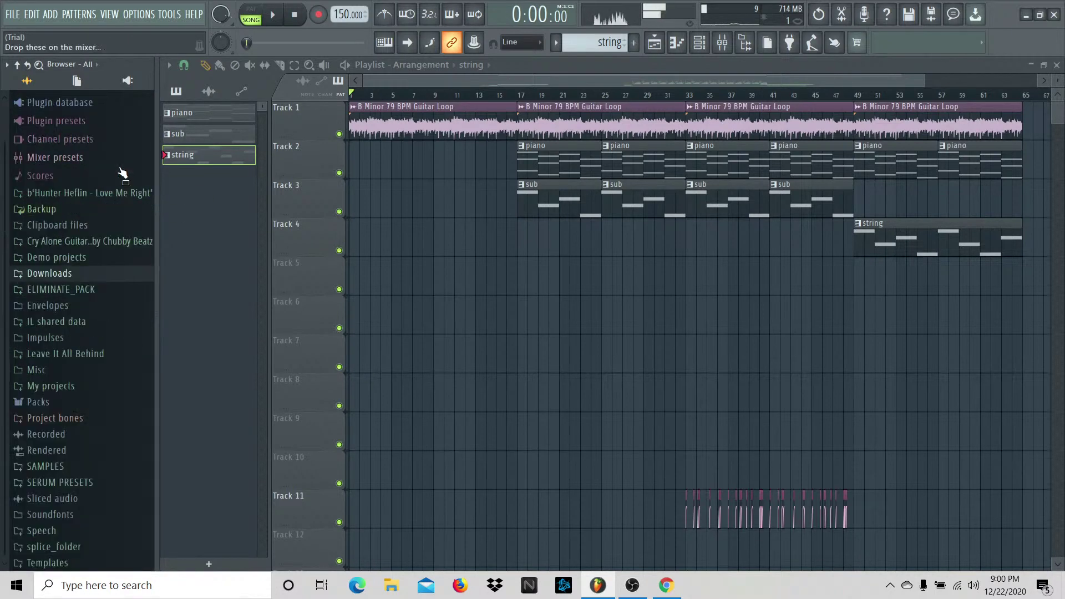
{"action": "left_click", "coordinate": [293, 17]}
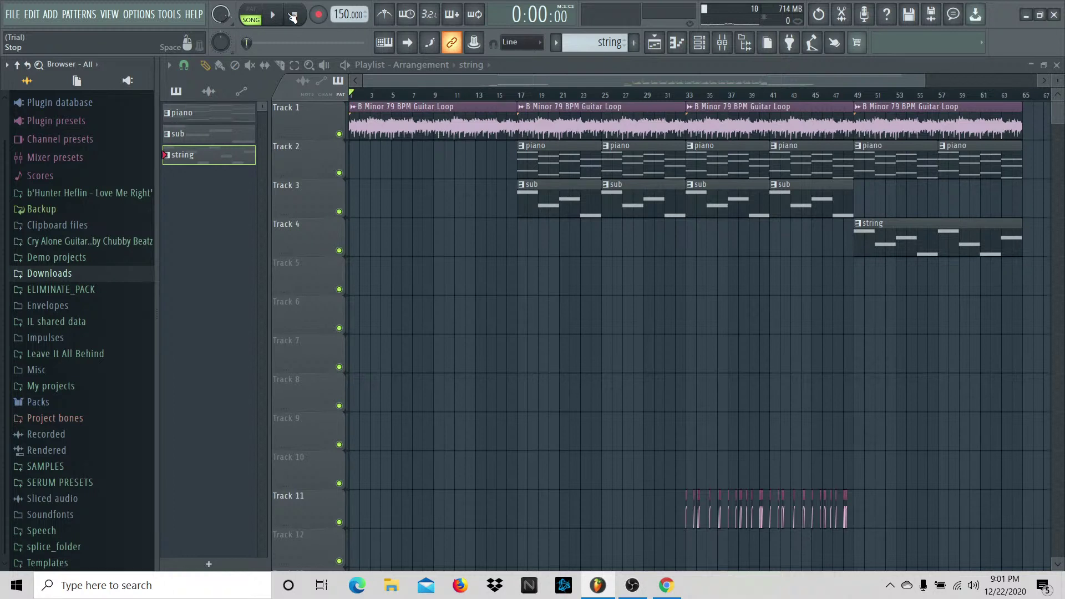
{"action": "left_click", "coordinate": [641, 266]}
{"action": "right_click", "coordinate": [643, 268]}
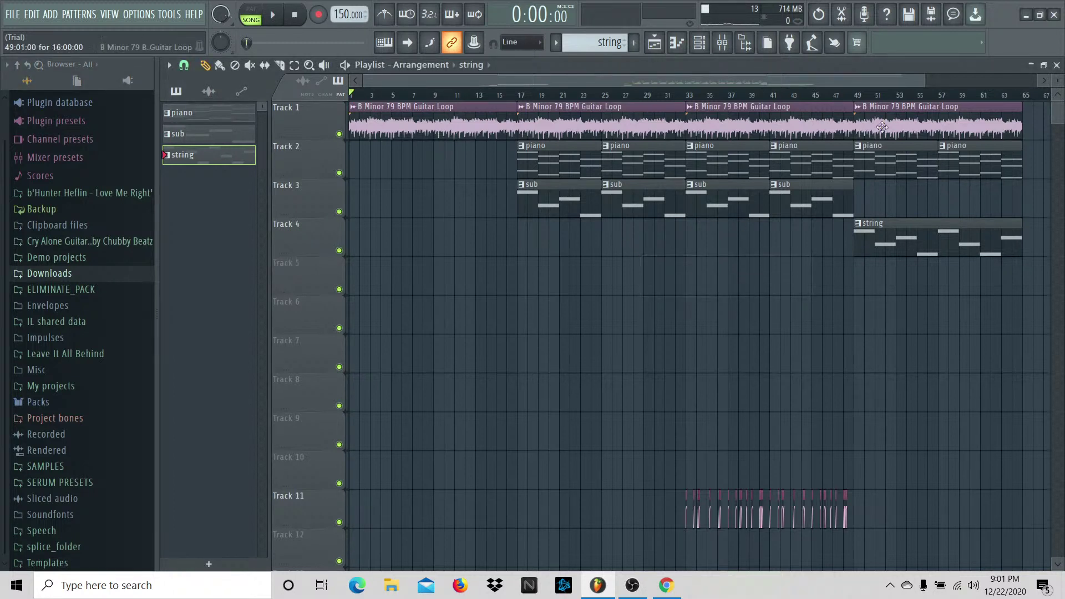
Step: Play the arrangement from its beginning with auto-scrolling on, and check the picker's audio clips, automation clips and patterns
{"action": "left_click_drag", "start_coordinate": [920, 79], "coordinate": [461, 78]}
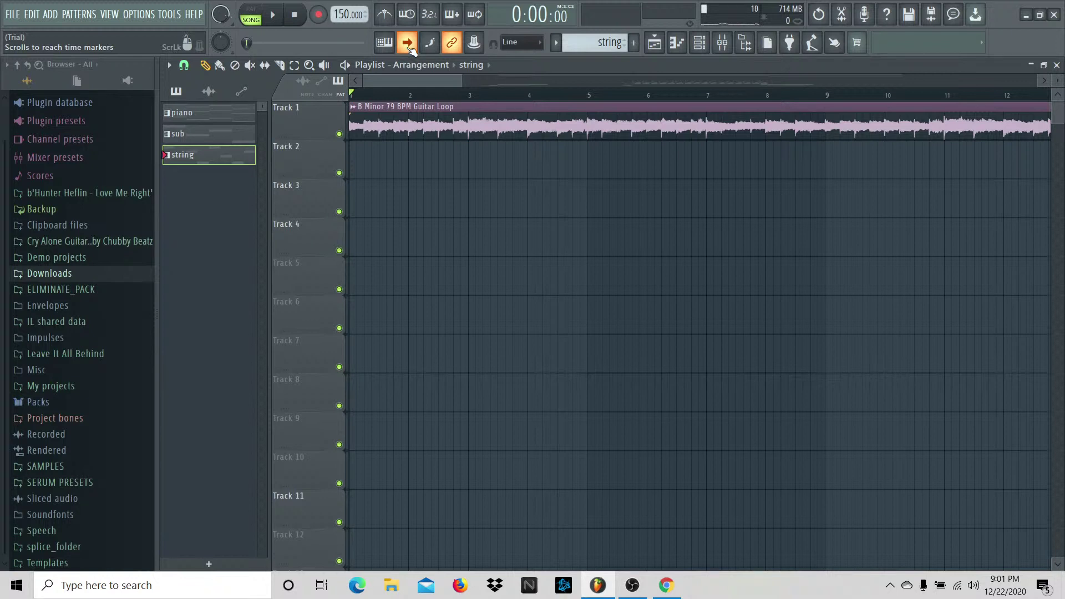
{"action": "key", "text": "space"}
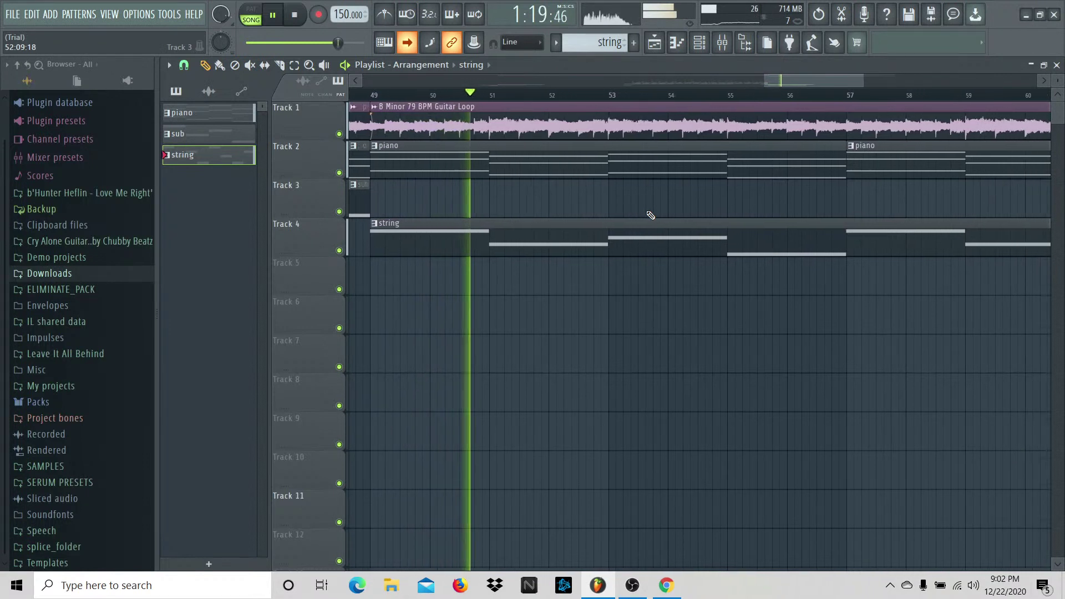
{"action": "left_click", "coordinate": [209, 91]}
{"action": "left_click", "coordinate": [241, 91]}
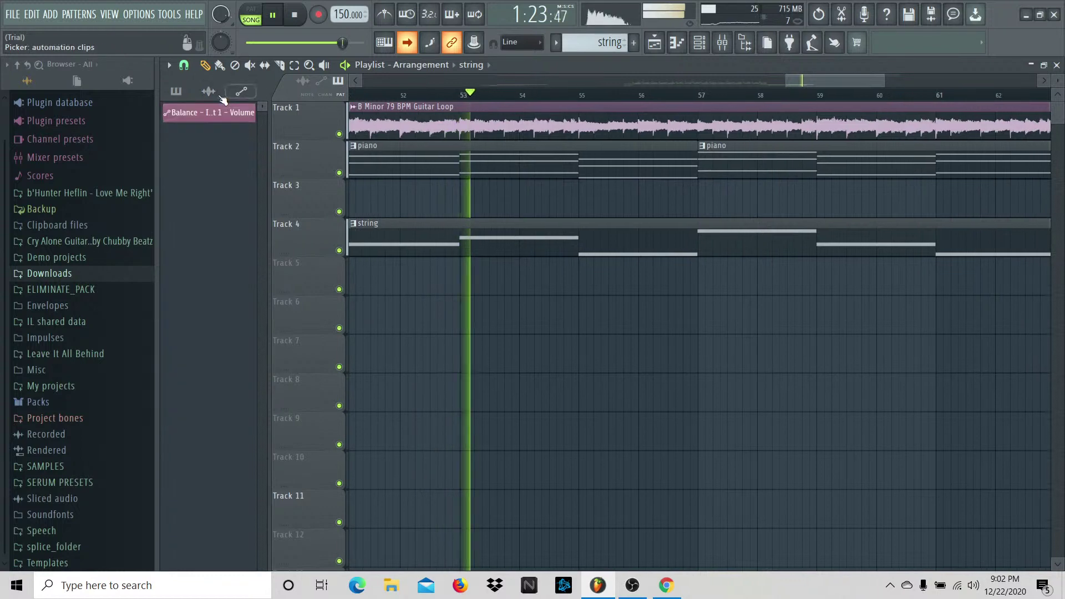
{"action": "left_click", "coordinate": [208, 91]}
{"action": "left_click", "coordinate": [176, 91]}
Step: Inspect the Strings Solo, B Minor 74 guitar loop and Stage Grand mixer tracks during playback, and return to the playlist
{"action": "left_click", "coordinate": [722, 48]}
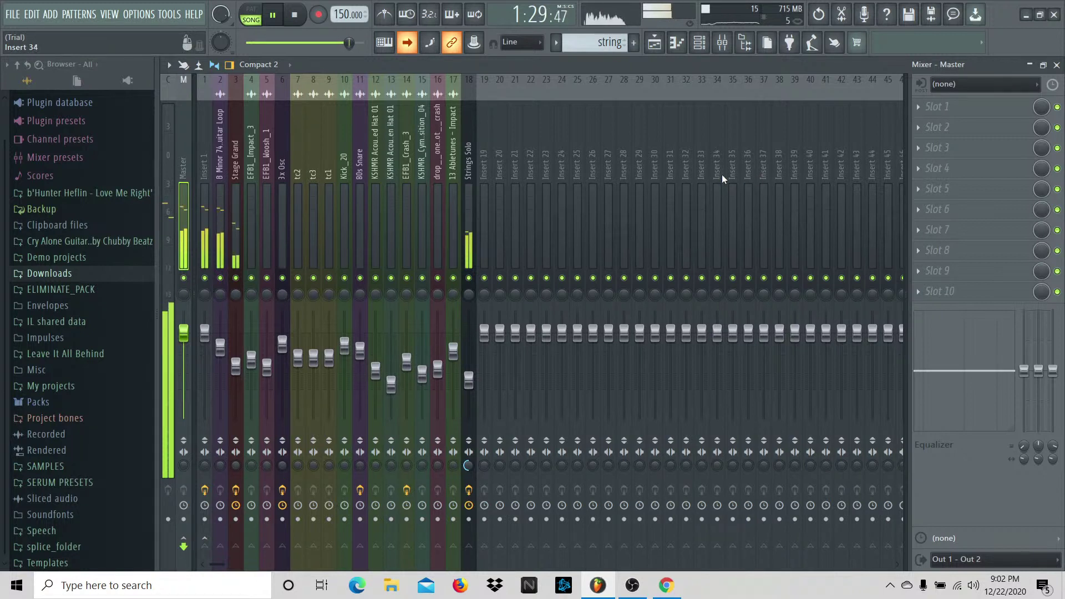
{"action": "left_click", "coordinate": [467, 234]}
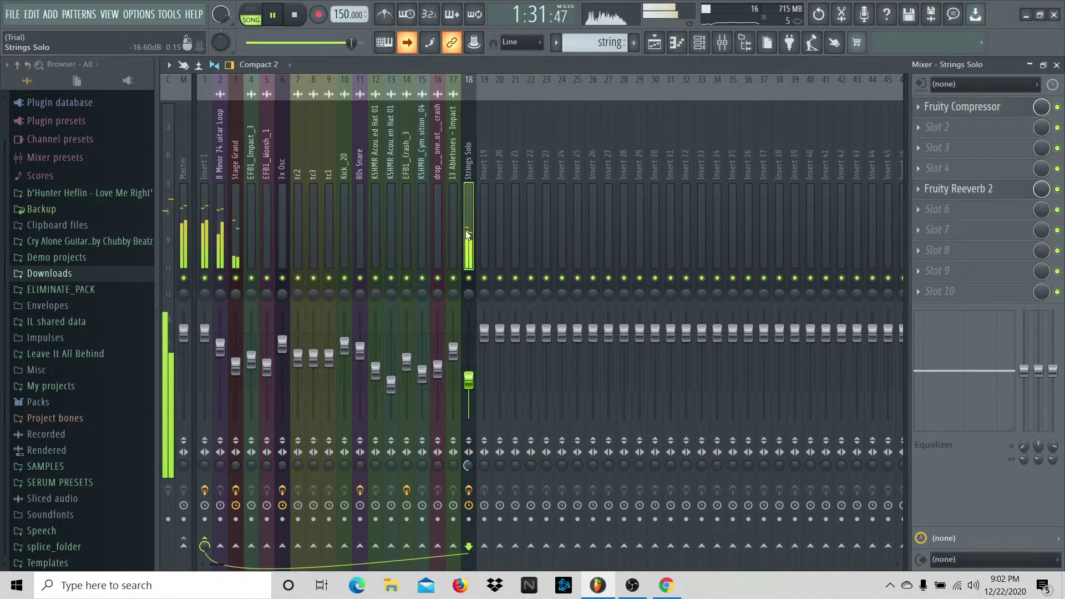
{"action": "left_click", "coordinate": [222, 244]}
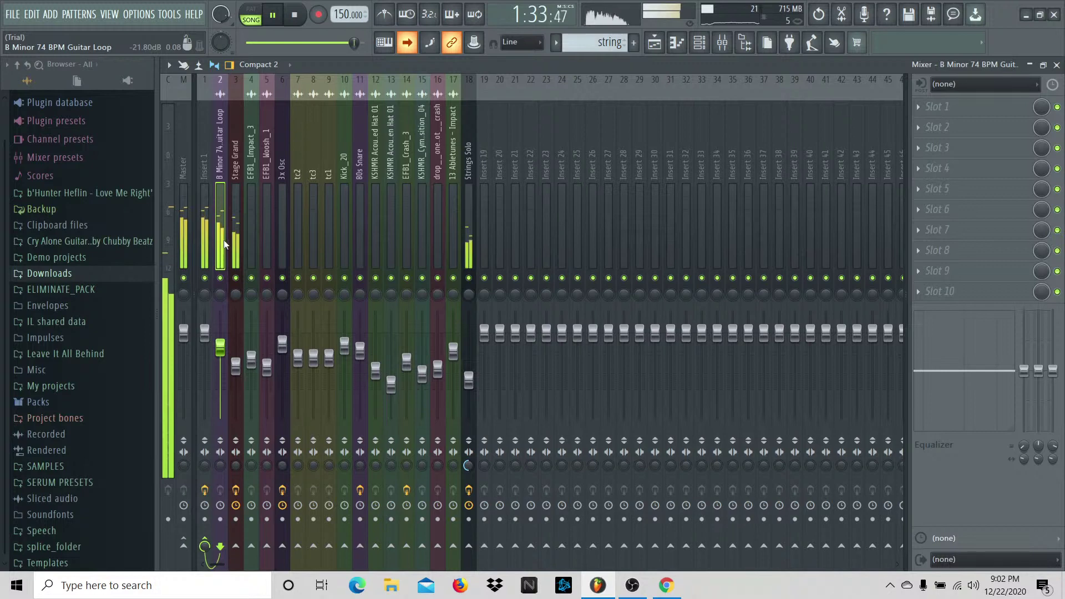
{"action": "left_click", "coordinate": [237, 238]}
{"action": "key", "text": "F5"}
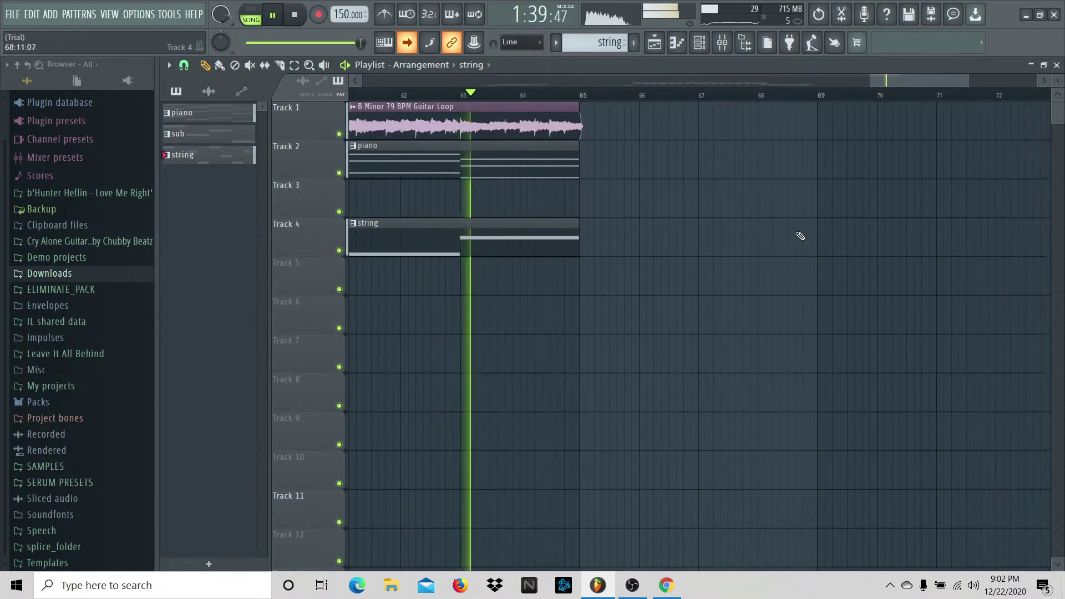
Step: Turn off auto-scrolling, stop playback and look over the drum and effect clips on Tracks 11 to 19 around bars 33 to 48
{"action": "left_click", "coordinate": [407, 43]}
{"action": "key", "text": "space"}
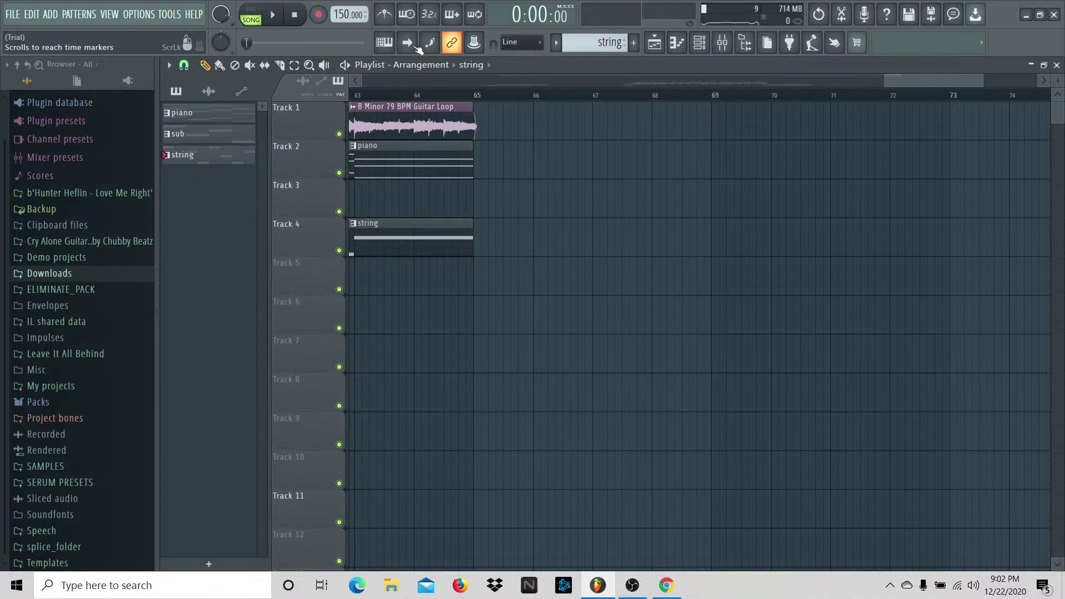
{"action": "left_click_drag", "start_coordinate": [882, 80], "coordinate": [824, 81]}
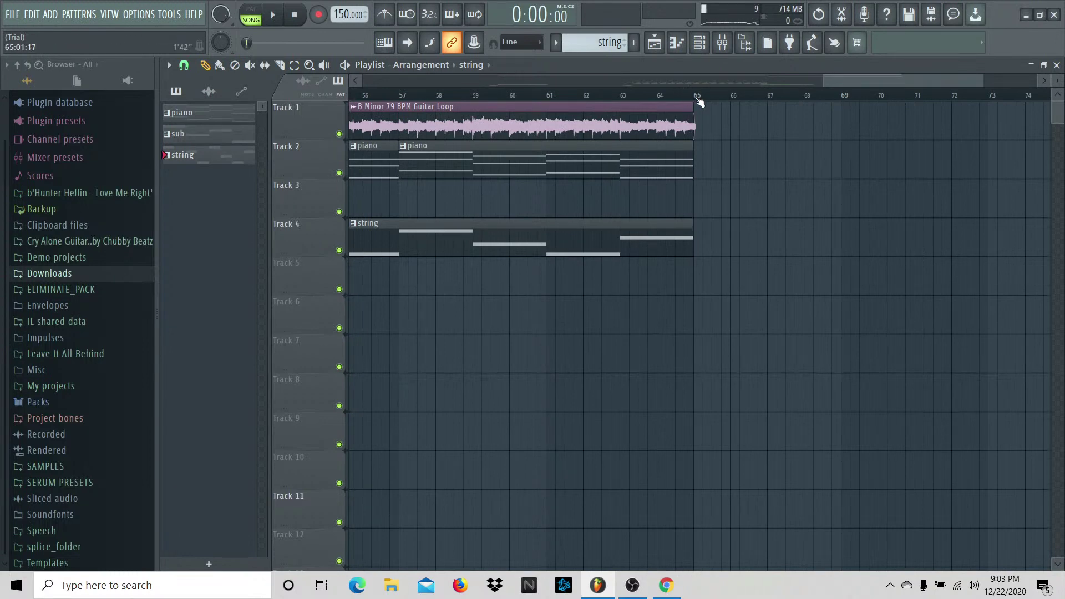
{"action": "left_click_drag", "start_coordinate": [836, 83], "coordinate": [583, 85]}
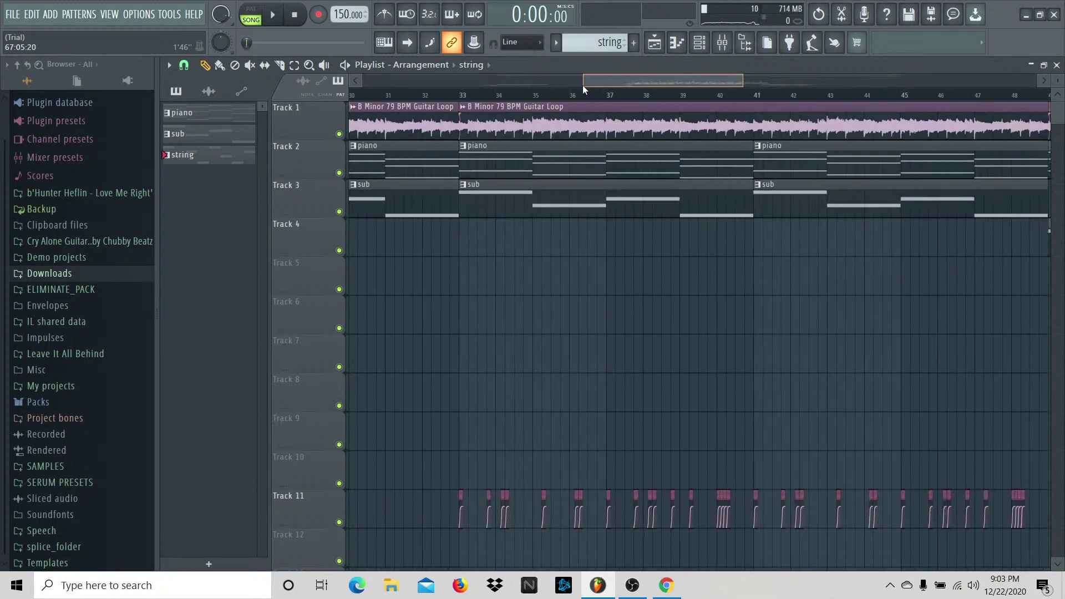
{"action": "scroll", "coordinate": [844, 278], "scroll_direction": "down", "scroll_amount": 5}
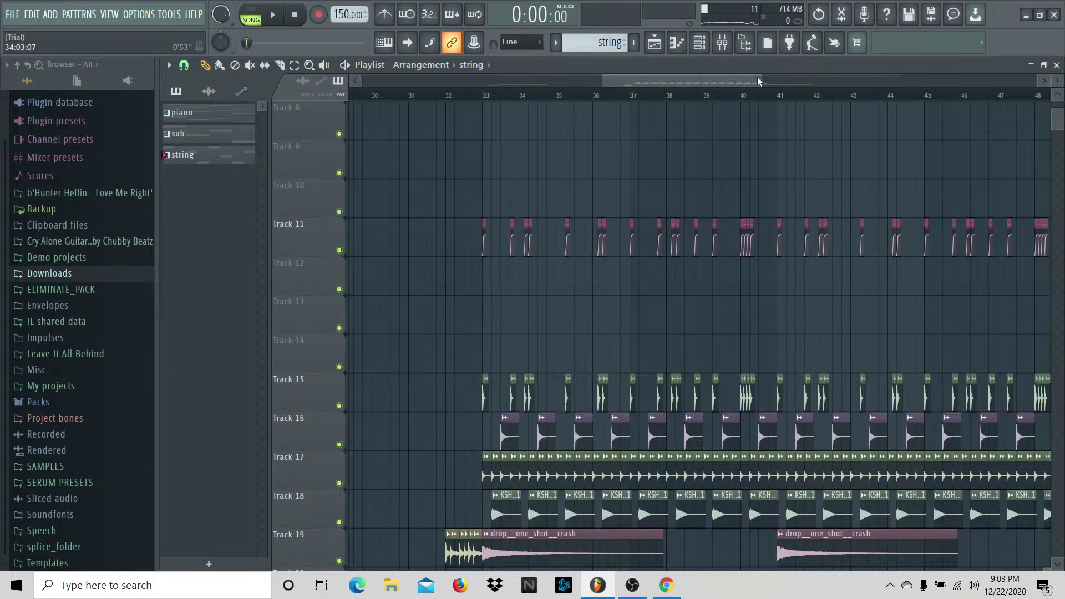
Step: Place the playhead at bar 33 and move all the automation clips on Track 11 down four tracks onto Track 15
{"action": "left_click_drag", "start_coordinate": [759, 81], "coordinate": [814, 81]}
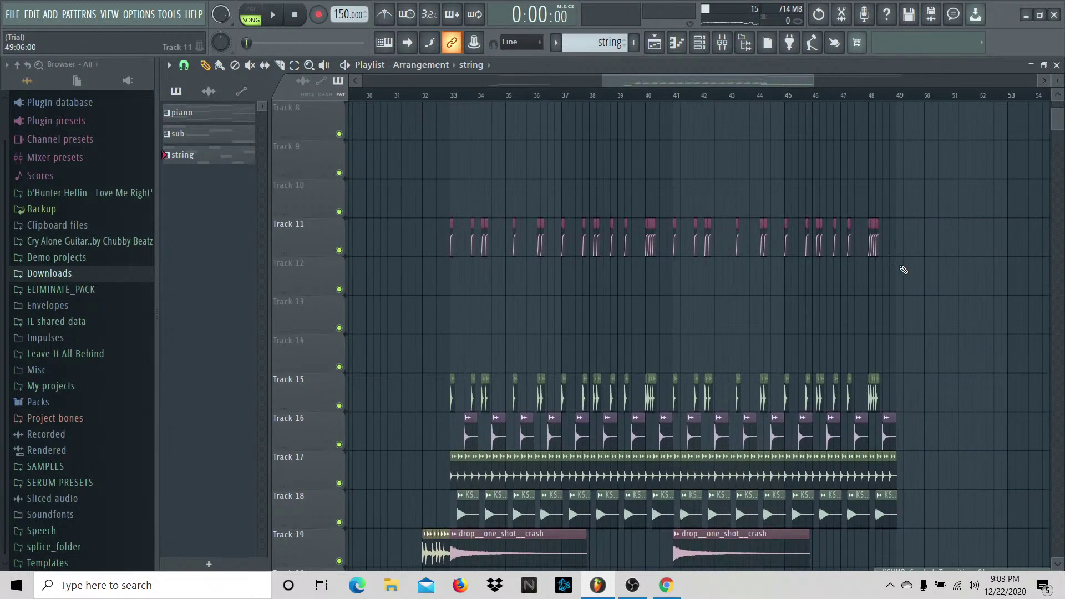
{"action": "scroll", "coordinate": [896, 333], "scroll_direction": "down", "scroll_amount": 4}
{"action": "scroll", "coordinate": [544, 172], "scroll_direction": "up", "scroll_amount": 2}
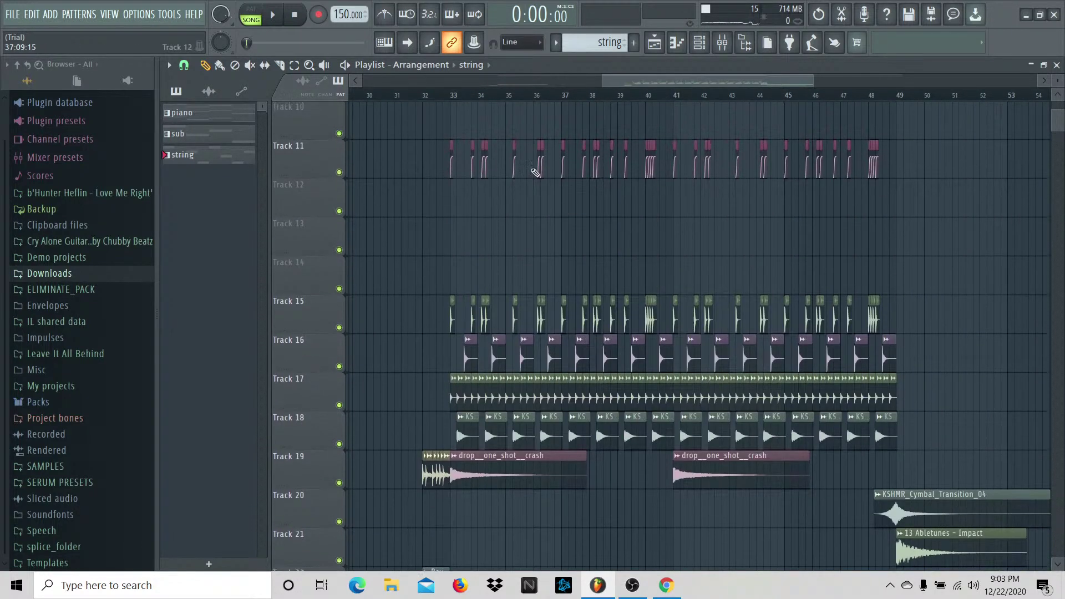
{"action": "left_click", "coordinate": [453, 100]}
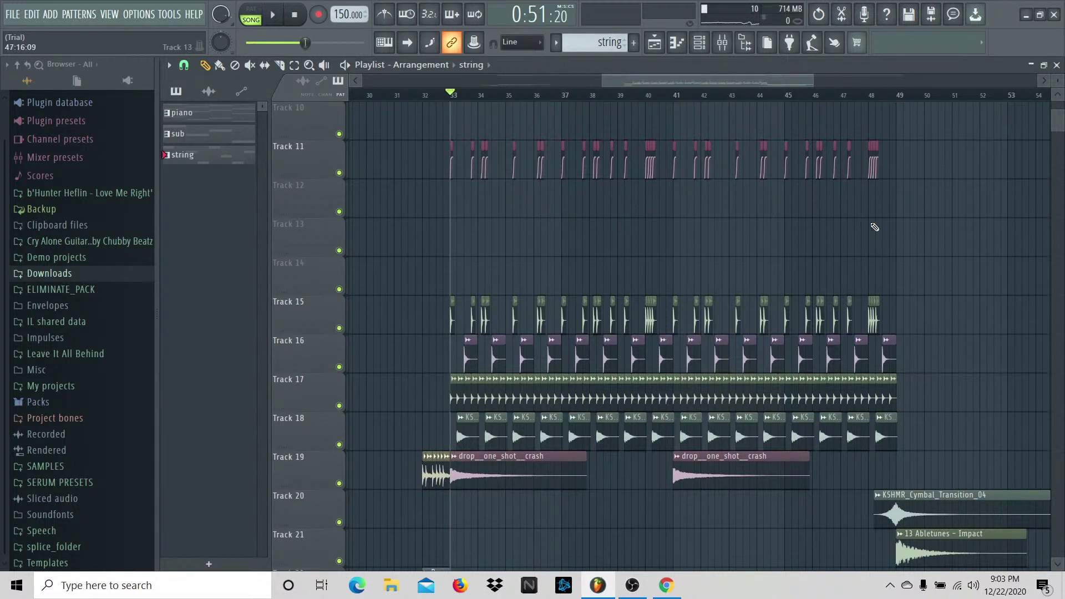
{"action": "left_click_drag", "start_coordinate": [916, 161], "coordinate": [447, 162]}
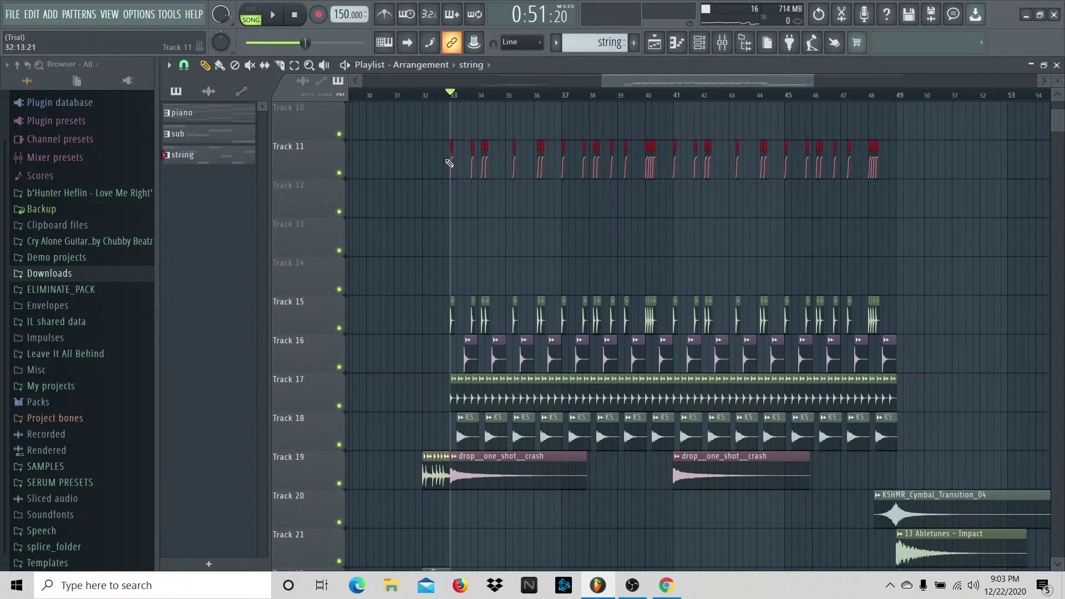
{"action": "key", "text": "Down"}
{"action": "key", "text": "Down"}
{"action": "key", "text": "Down"}
{"action": "key", "text": "Down"}
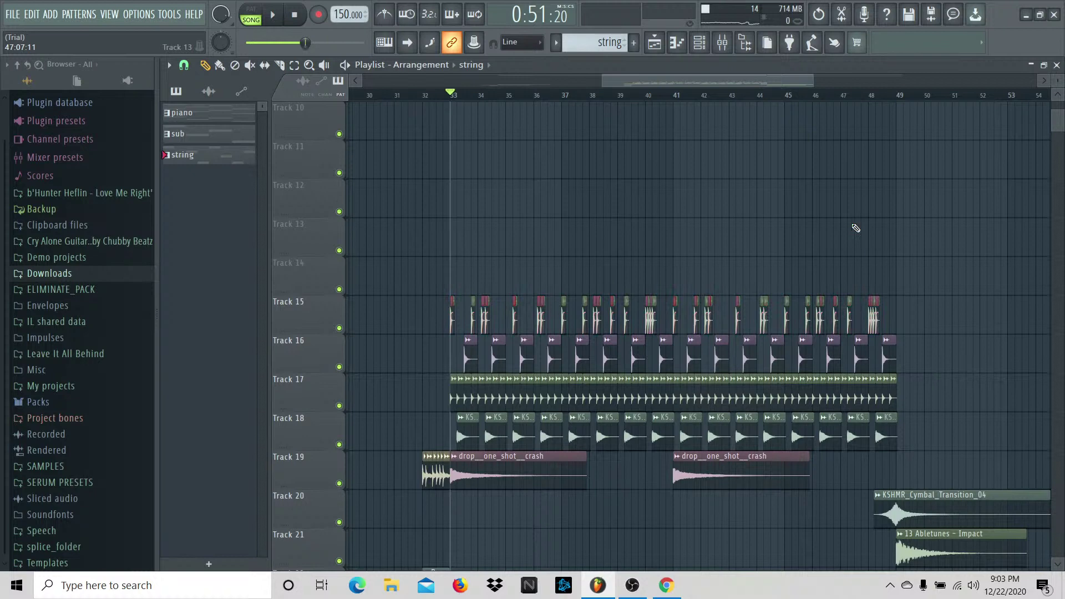
Step: Solo Tracks 15 to 19, listen briefly to the drums from bar 33, and unmute all the tracks again
{"action": "left_click_drag", "start_coordinate": [814, 81], "coordinate": [730, 87]}
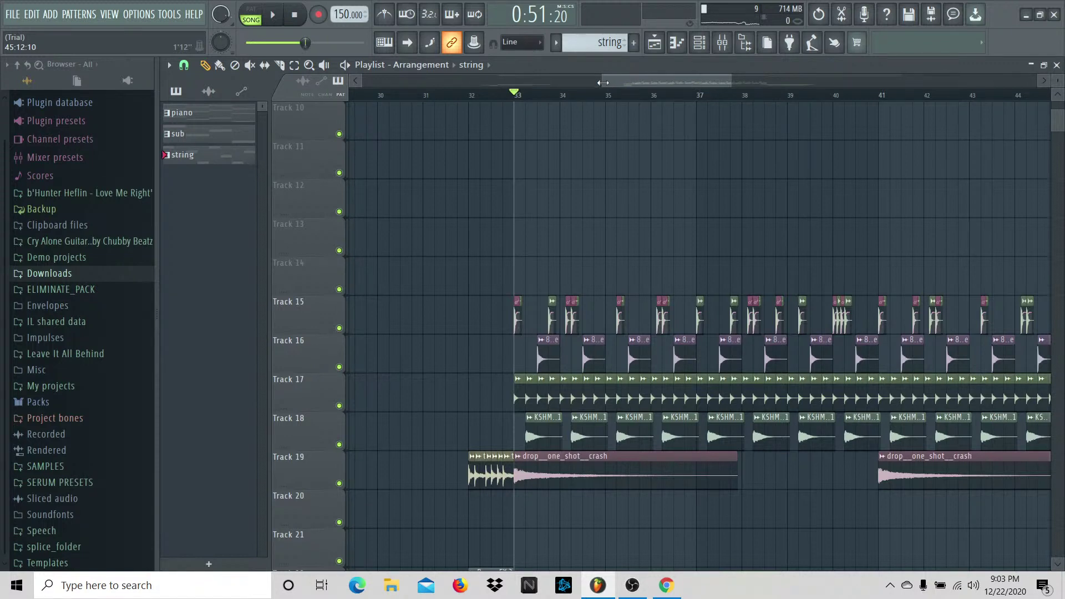
{"action": "left_click_drag", "start_coordinate": [603, 82], "coordinate": [673, 79]}
{"action": "scroll", "coordinate": [787, 337], "scroll_direction": "down", "scroll_amount": 5}
{"action": "scroll", "coordinate": [787, 338], "scroll_direction": "up", "scroll_amount": 5}
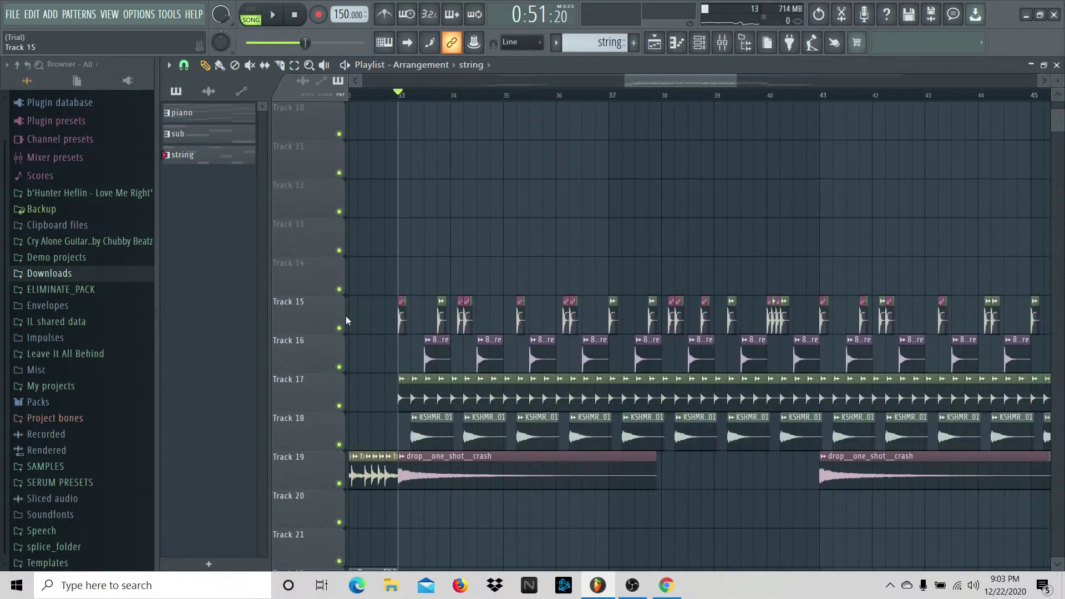
{"action": "right_click", "coordinate": [339, 328]}
{"action": "left_click", "coordinate": [339, 366]}
{"action": "left_click", "coordinate": [339, 406]}
{"action": "left_click", "coordinate": [339, 444]}
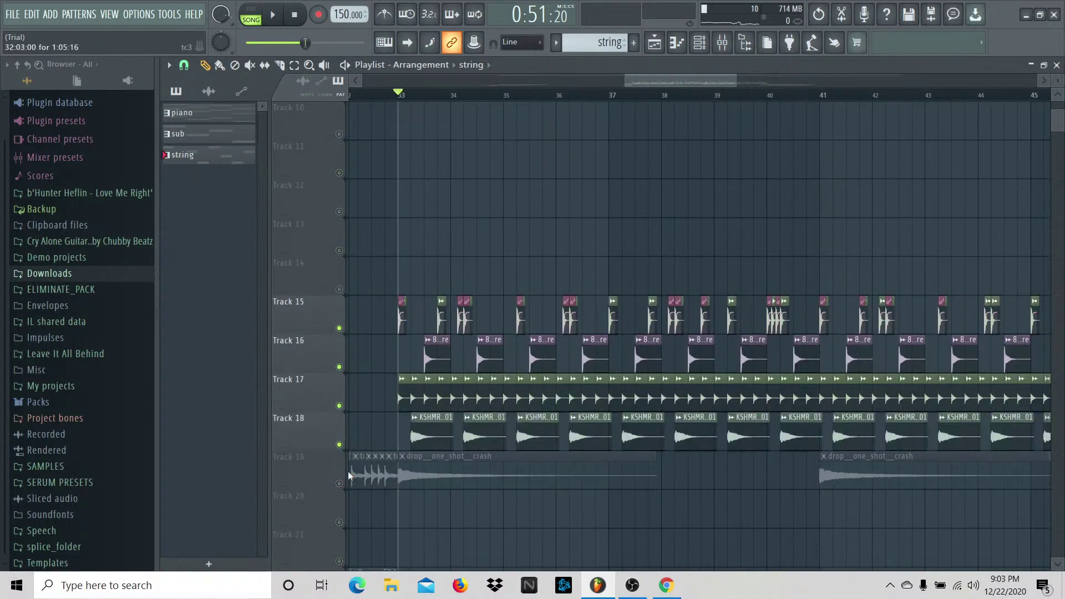
{"action": "left_click", "coordinate": [339, 483]}
{"action": "key", "text": "space"}
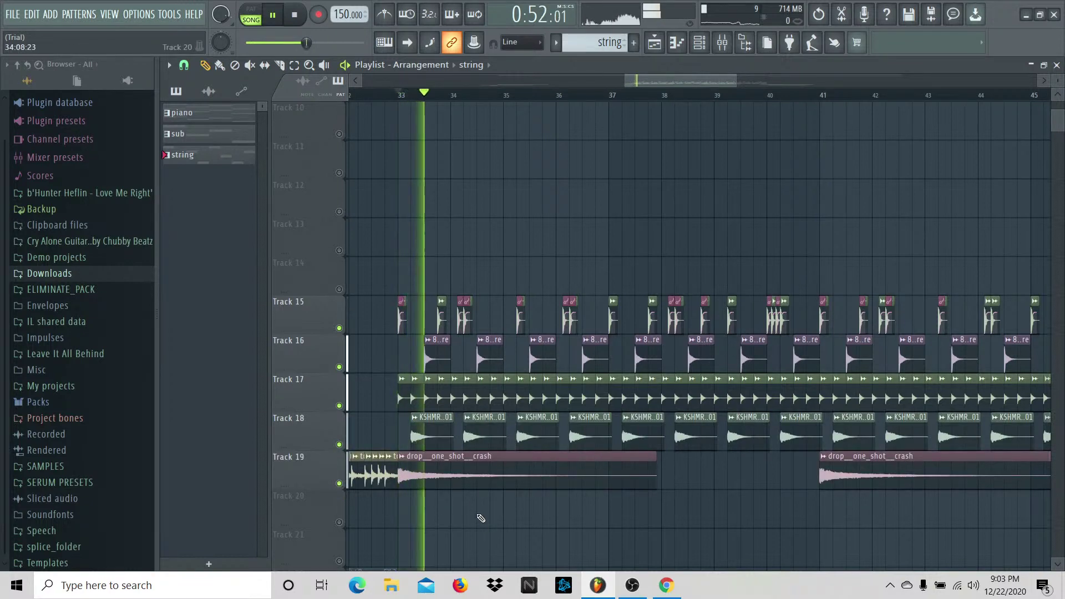
{"action": "key", "text": "space"}
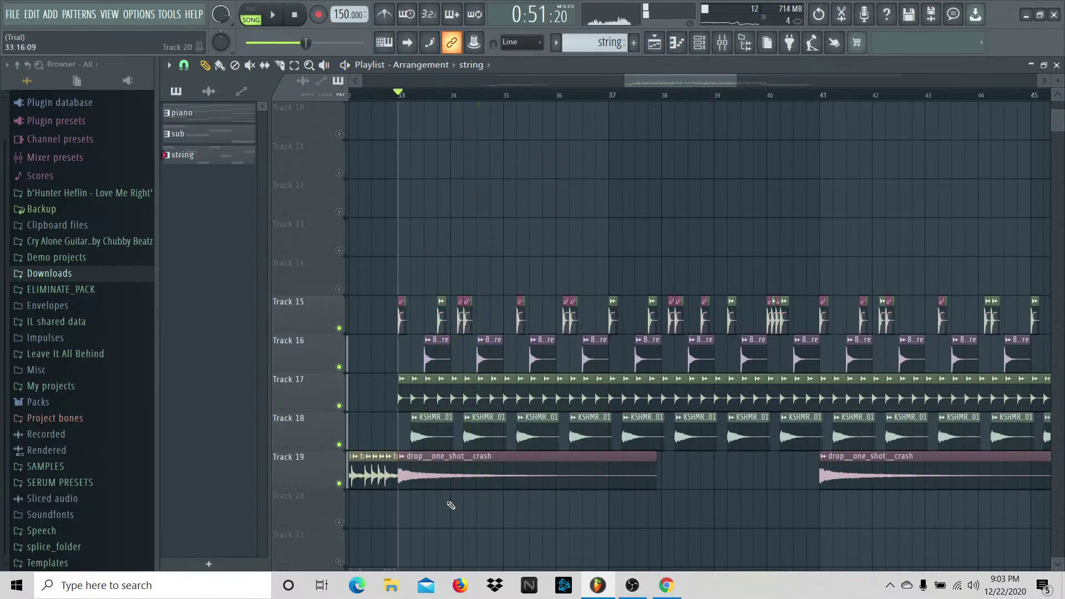
{"action": "right_click", "coordinate": [339, 328]}
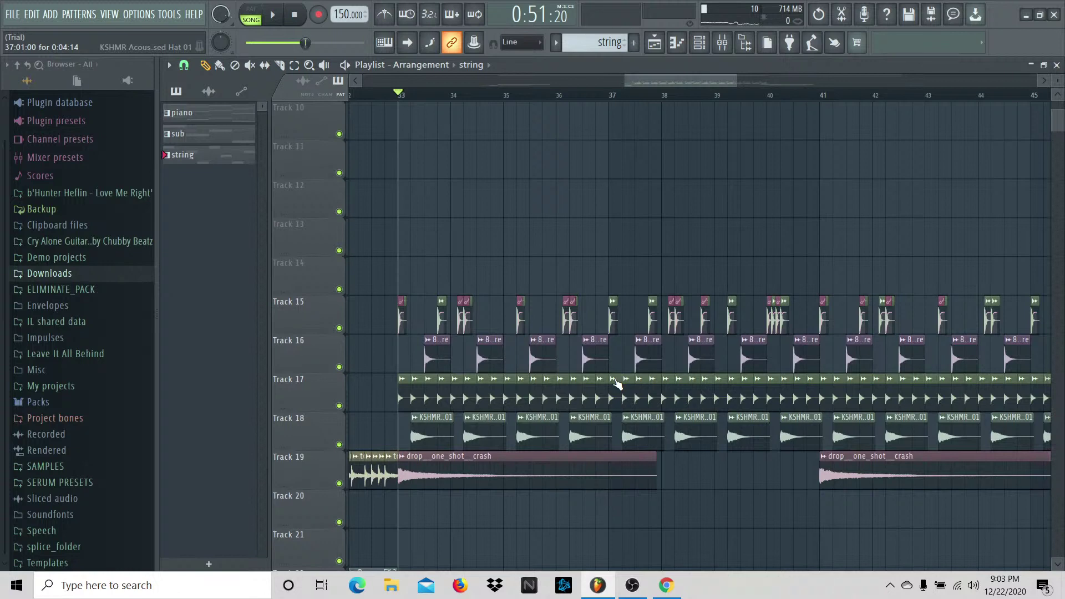
Step: Look over the parts on Tracks 1 to 4 from bar 33 onward and create a new pattern named "chord stacks"
{"action": "scroll", "coordinate": [618, 384], "scroll_direction": "up", "scroll_amount": 5}
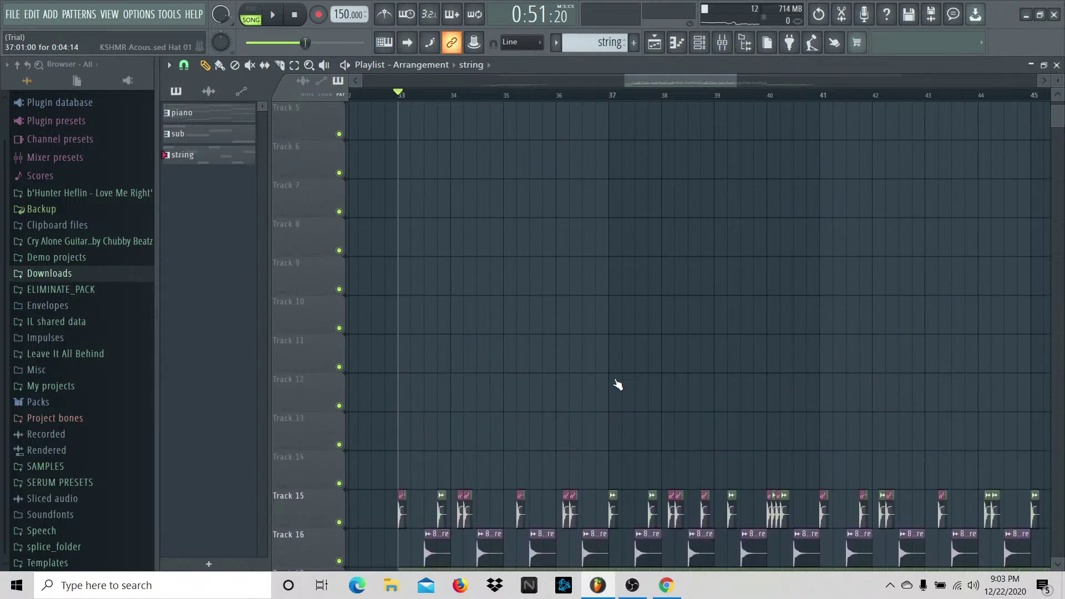
{"action": "scroll", "coordinate": [617, 384], "scroll_direction": "up", "scroll_amount": 4}
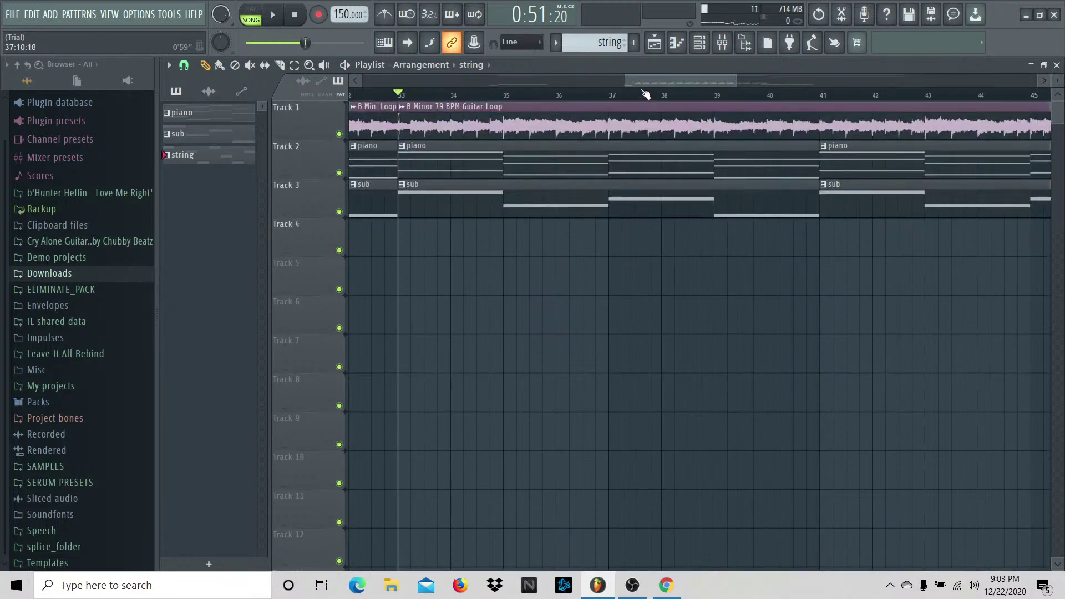
{"action": "left_click_drag", "start_coordinate": [643, 82], "coordinate": [847, 83]}
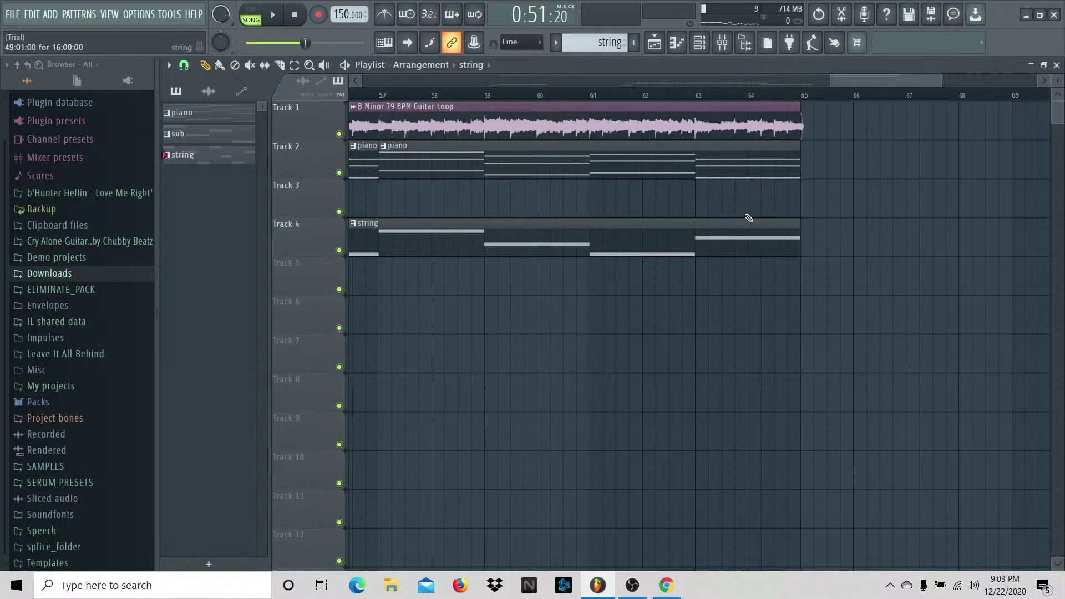
{"action": "left_click_drag", "start_coordinate": [830, 87], "coordinate": [671, 82]}
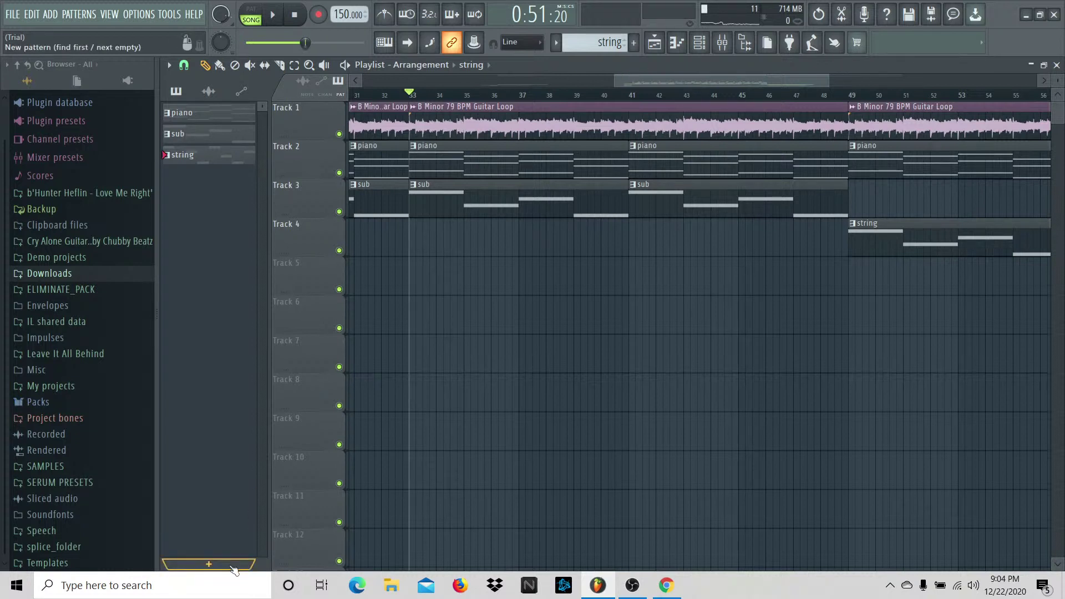
{"action": "left_click", "coordinate": [209, 564]}
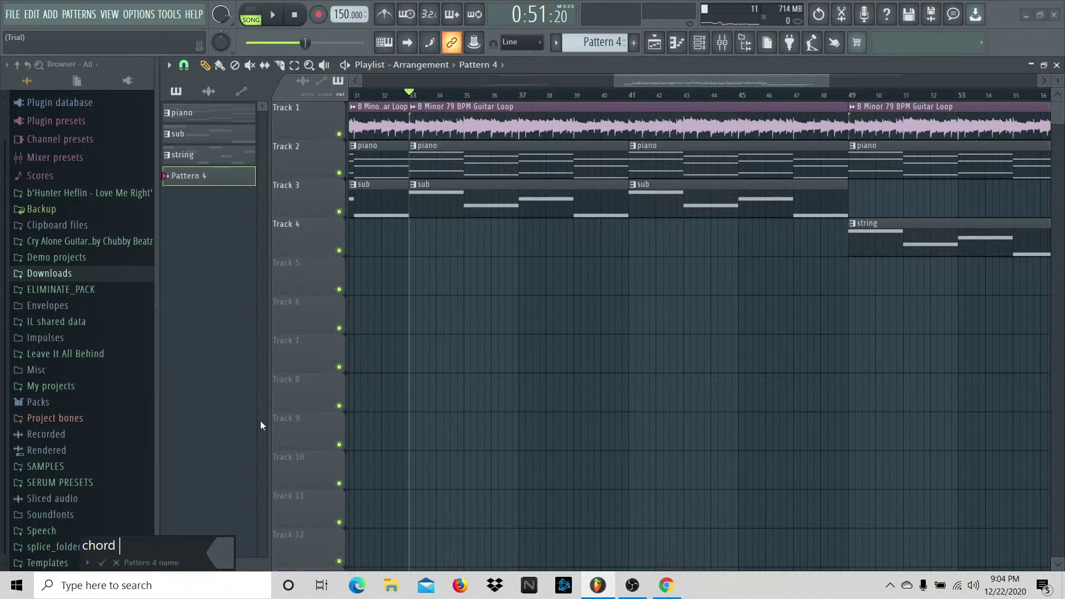
{"action": "type", "text": "chord stacks"}
{"action": "key", "text": "Return"}
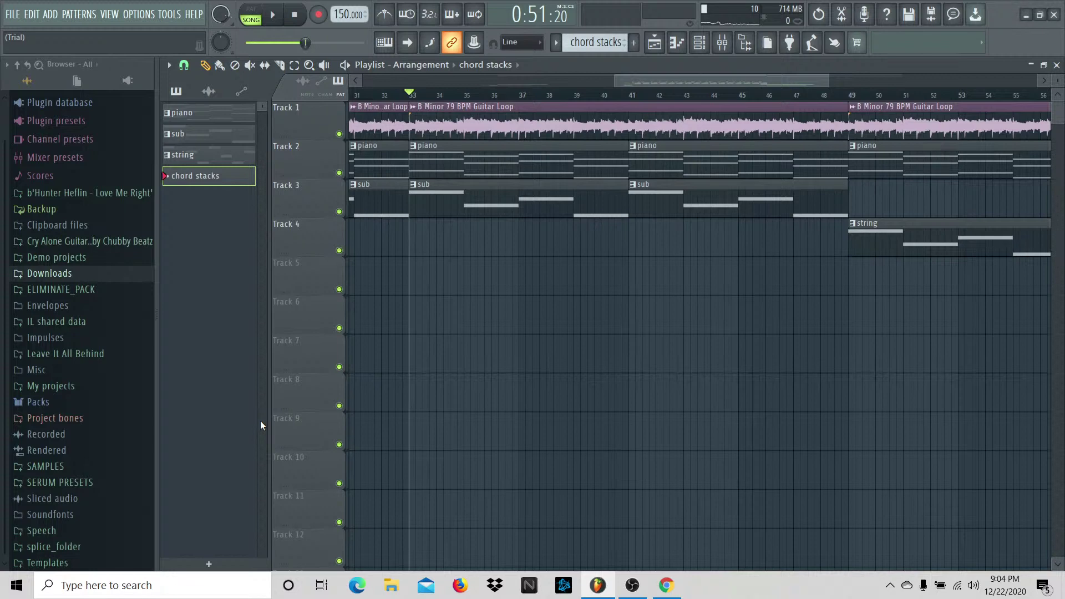
Step: Copy all the Stage Grand notes of the piano pattern and paste them into the Sampler channel of the chord stacks pattern
{"action": "double_click", "coordinate": [217, 119]}
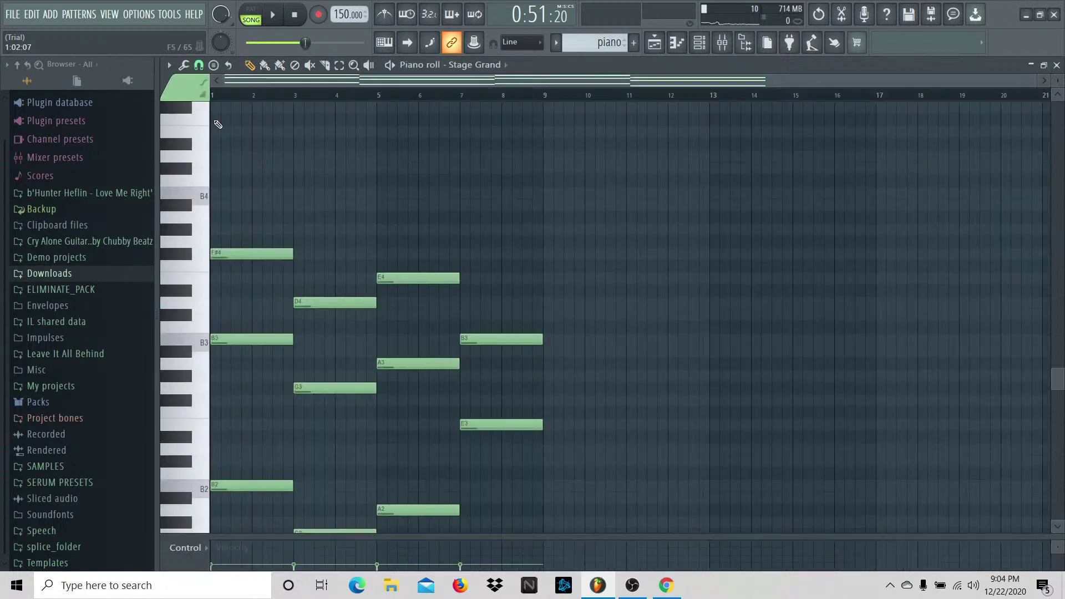
{"action": "left_click_drag", "start_coordinate": [259, 189], "coordinate": [544, 471]}
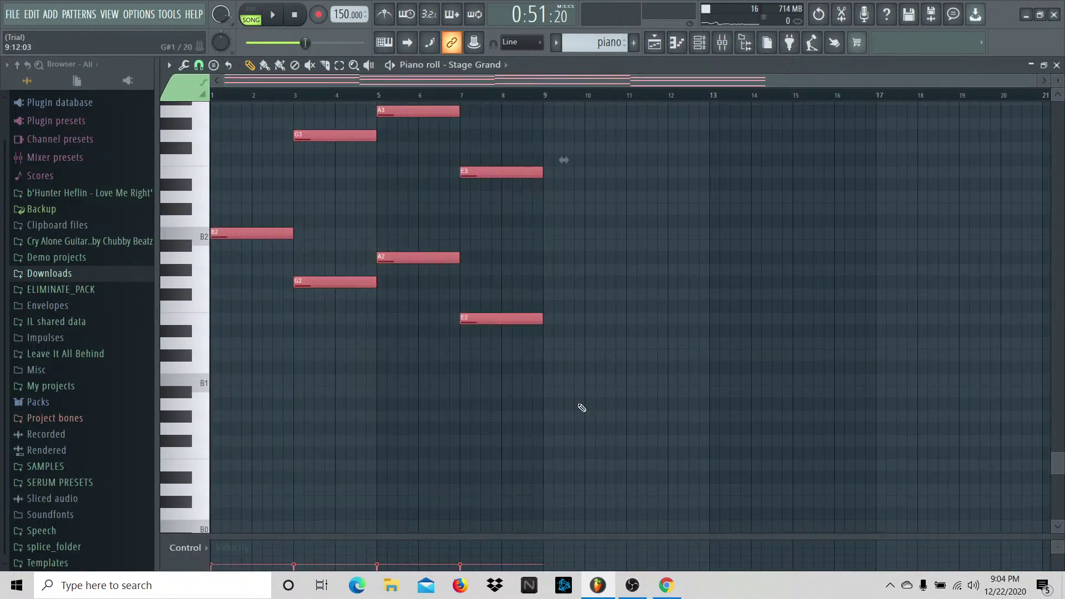
{"action": "left_click", "coordinate": [655, 43]}
{"action": "left_click", "coordinate": [211, 176]}
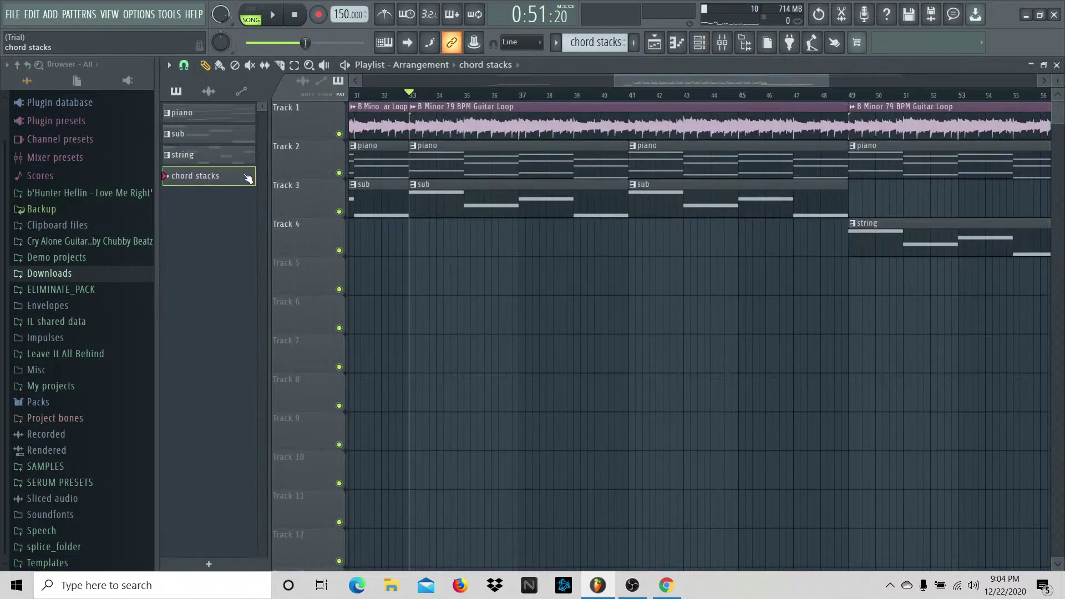
{"action": "left_click", "coordinate": [699, 43]}
{"action": "left_click", "coordinate": [386, 106]}
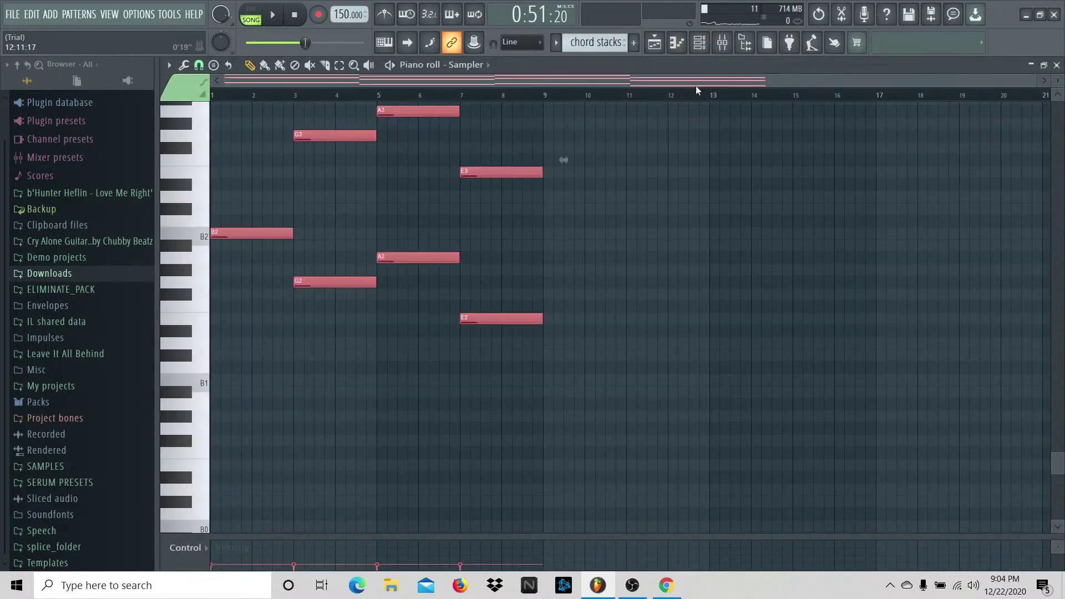
Step: Show all channels in the channel rack and add a Serum channel for the chord stacks pattern
{"action": "left_click", "coordinate": [700, 42]}
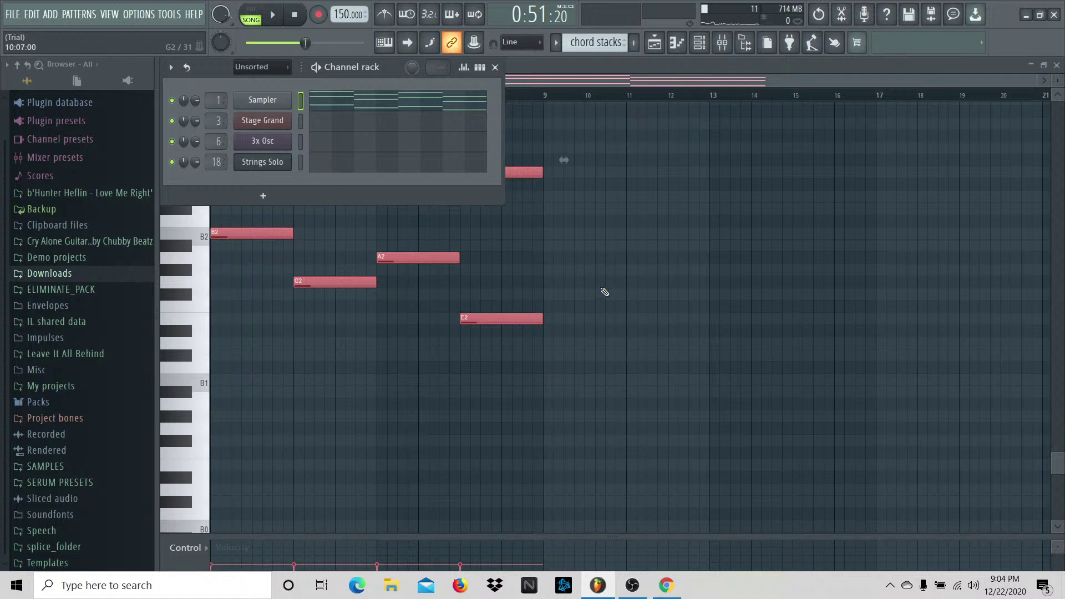
{"action": "left_click", "coordinate": [259, 67]}
{"action": "left_click", "coordinate": [264, 82]}
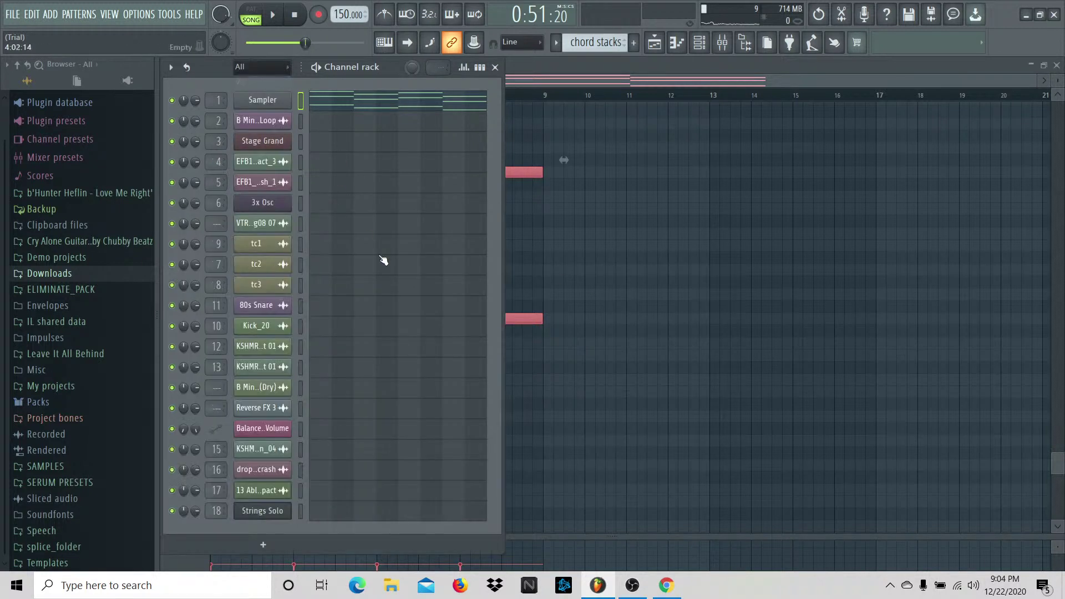
{"action": "left_click", "coordinate": [263, 544]}
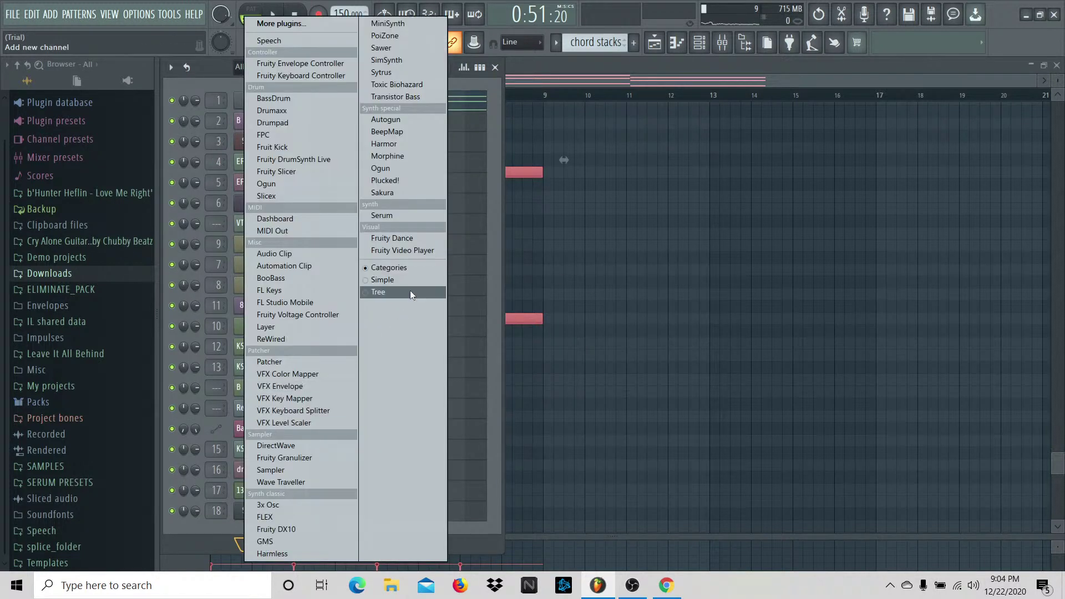
{"action": "left_click", "coordinate": [417, 216]}
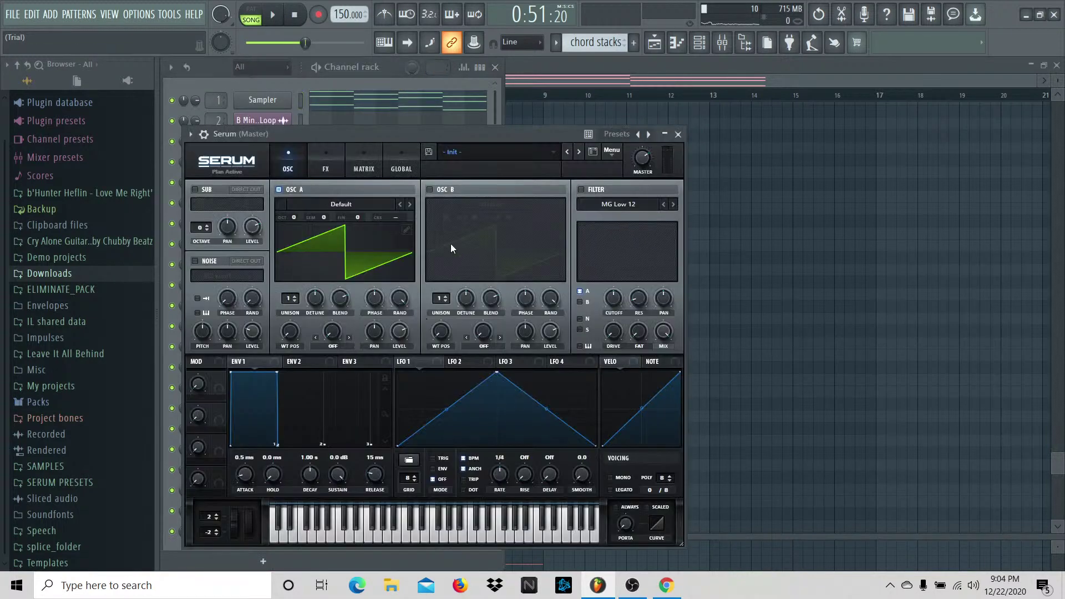
{"action": "left_click_drag", "start_coordinate": [435, 133], "coordinate": [601, 108]}
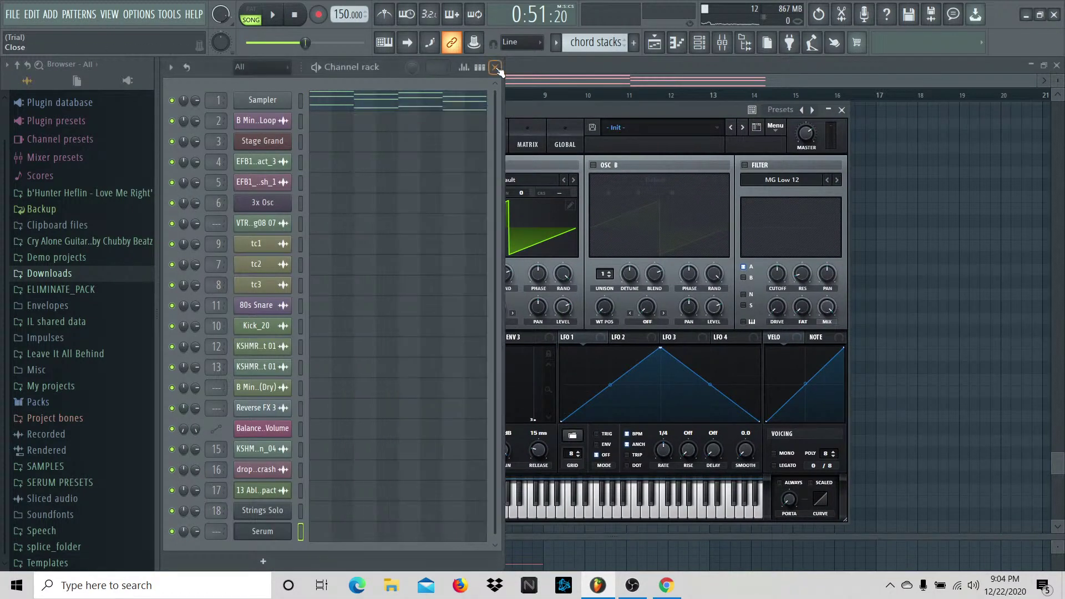
Step: Paste the copied piano notes into the Serum channel of the chord stacks pattern and delete the lowest row of bass notes
{"action": "left_click", "coordinate": [677, 43]}
{"action": "left_click", "coordinate": [655, 43]}
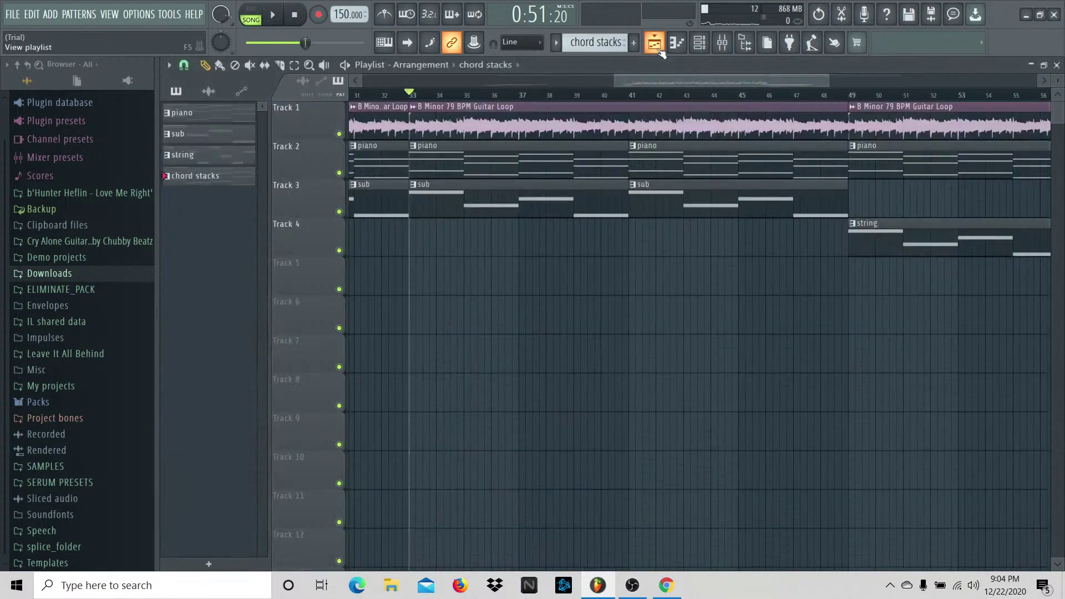
{"action": "left_click", "coordinate": [699, 43]}
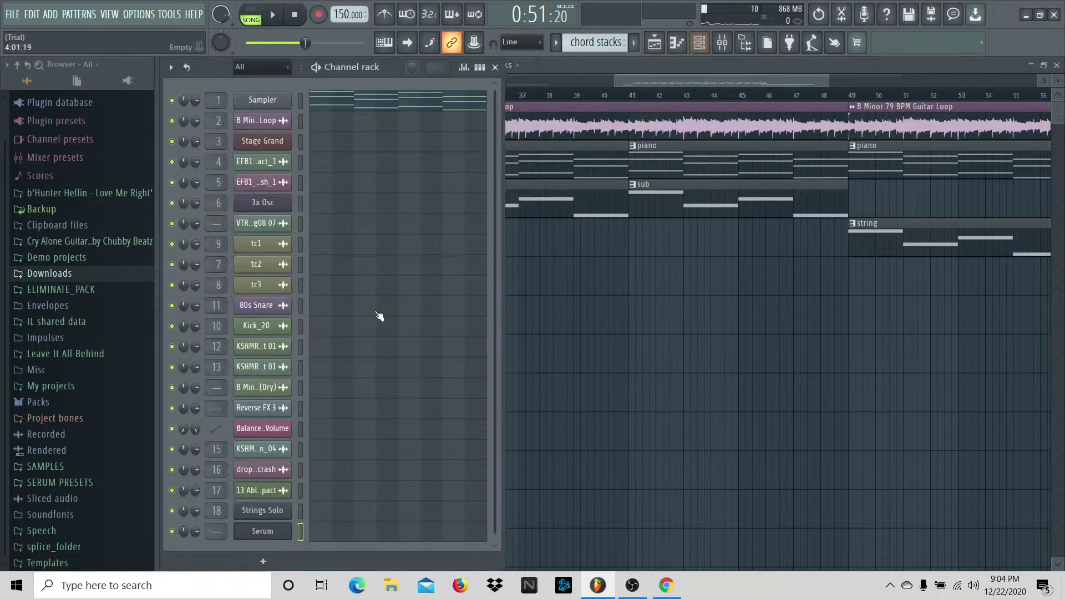
{"action": "left_click", "coordinate": [345, 536]}
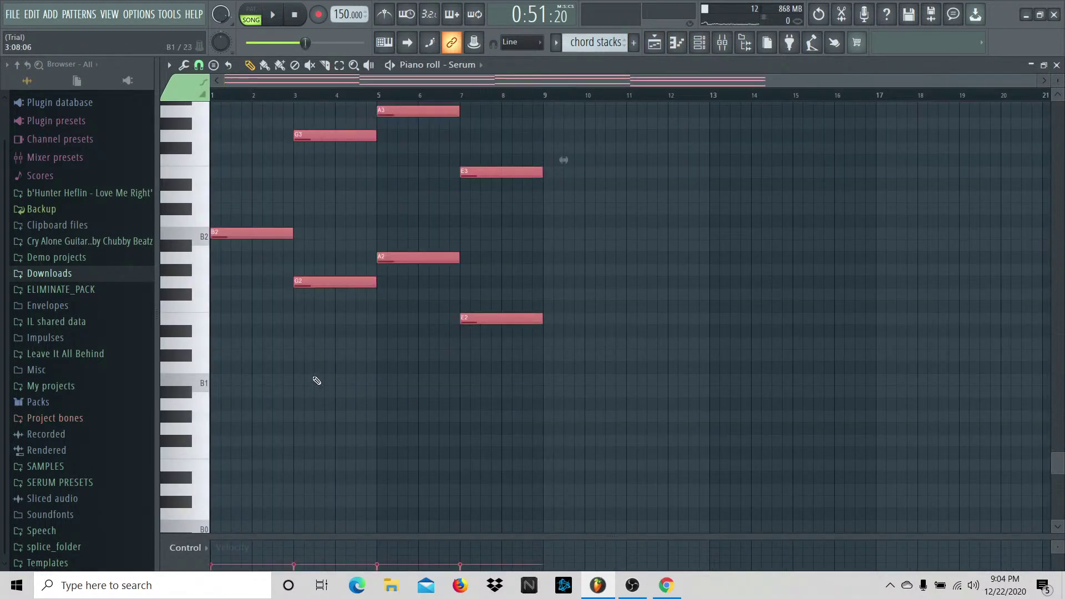
{"action": "scroll", "coordinate": [485, 374], "scroll_direction": "up", "scroll_amount": 3}
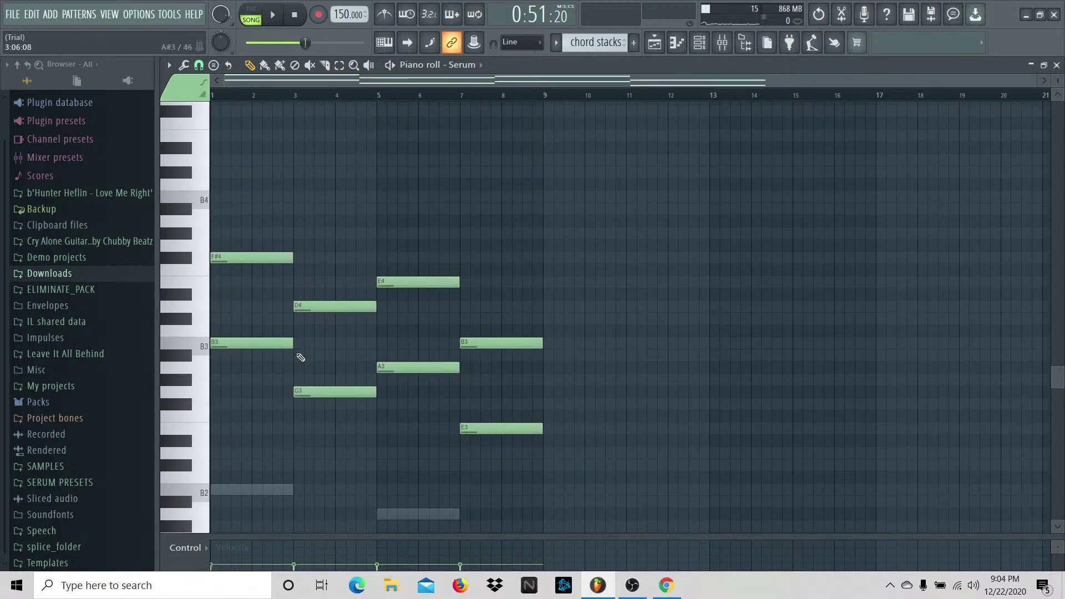
Step: Fill out the four Serum chords with a D4, B3, C#4 and G3 note respectively, and transpose all the notes up an octave
{"action": "mouse_move", "coordinate": [253, 333]}
{"action": "left_mouse_down"}
{"action": "mouse_move", "coordinate": [206, 328]}
{"action": "mouse_move", "coordinate": [202, 306]}
{"action": "left_mouse_up"}
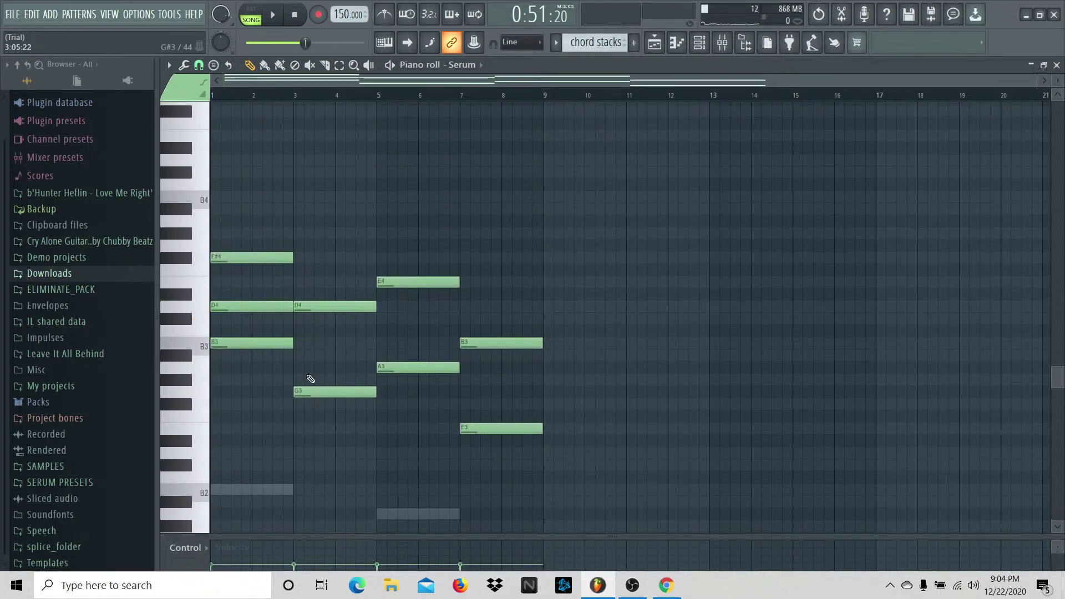
{"action": "left_click_drag", "start_coordinate": [309, 380], "coordinate": [297, 342]}
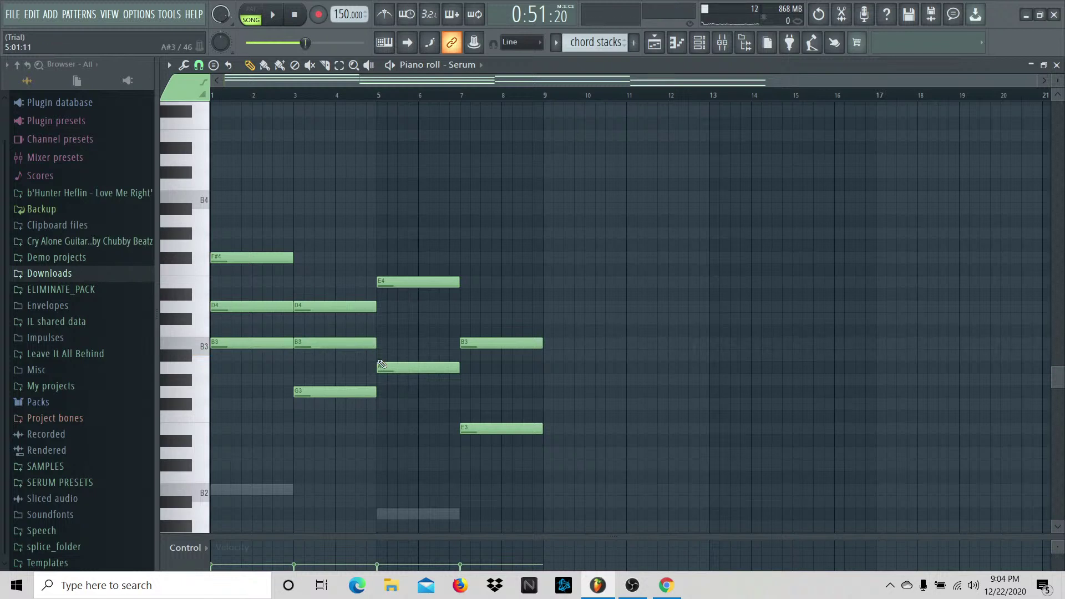
{"action": "left_click_drag", "start_coordinate": [379, 350], "coordinate": [378, 316]}
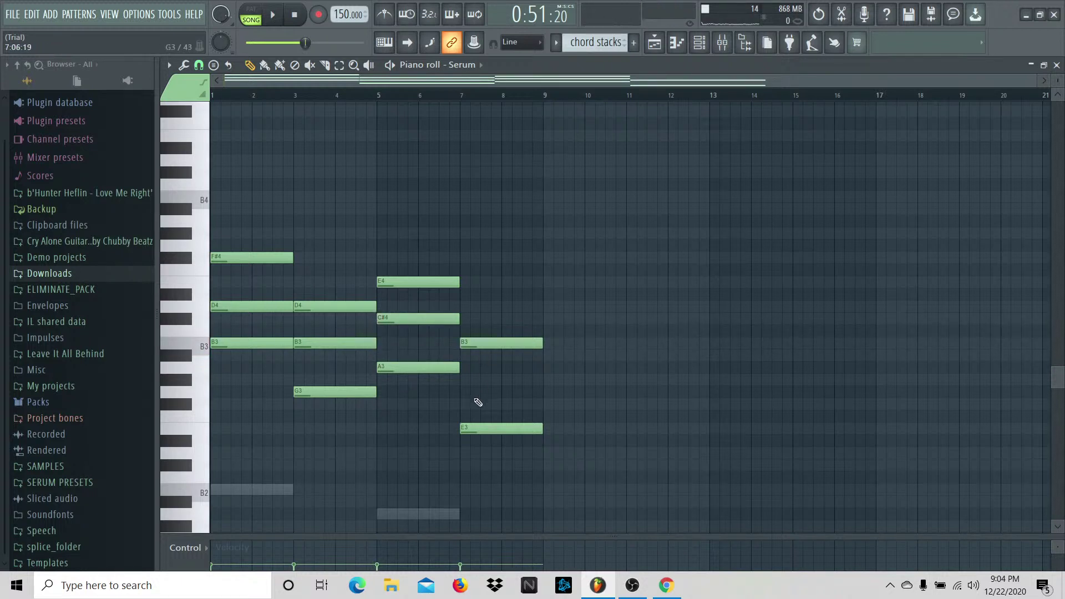
{"action": "mouse_move", "coordinate": [473, 420]}
{"action": "left_mouse_down"}
{"action": "mouse_move", "coordinate": [458, 387]}
{"action": "mouse_move", "coordinate": [472, 392]}
{"action": "left_mouse_up"}
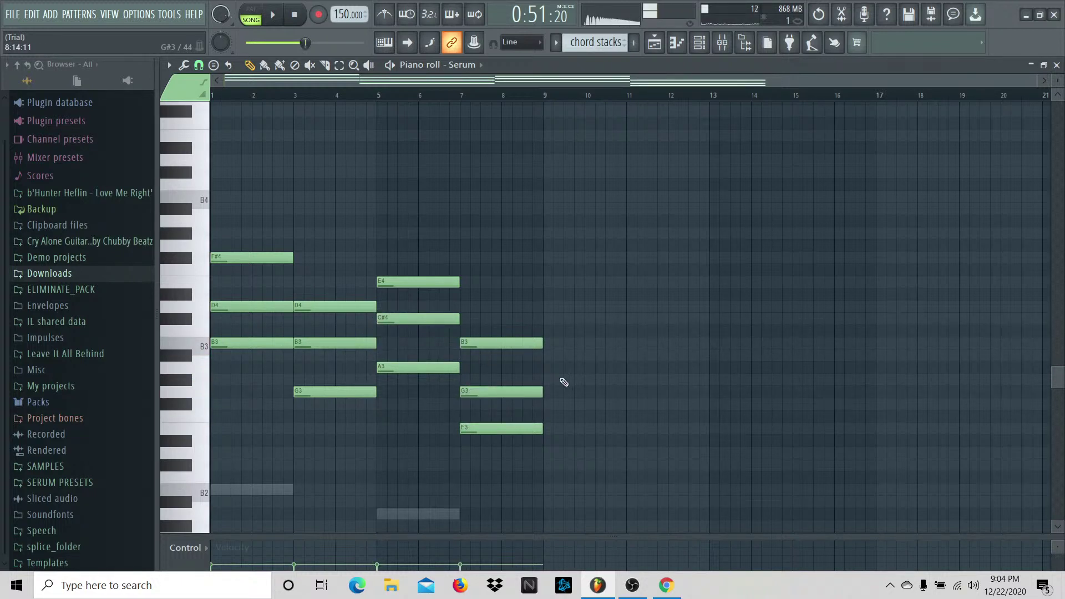
{"action": "key", "text": "ctrl+Up"}
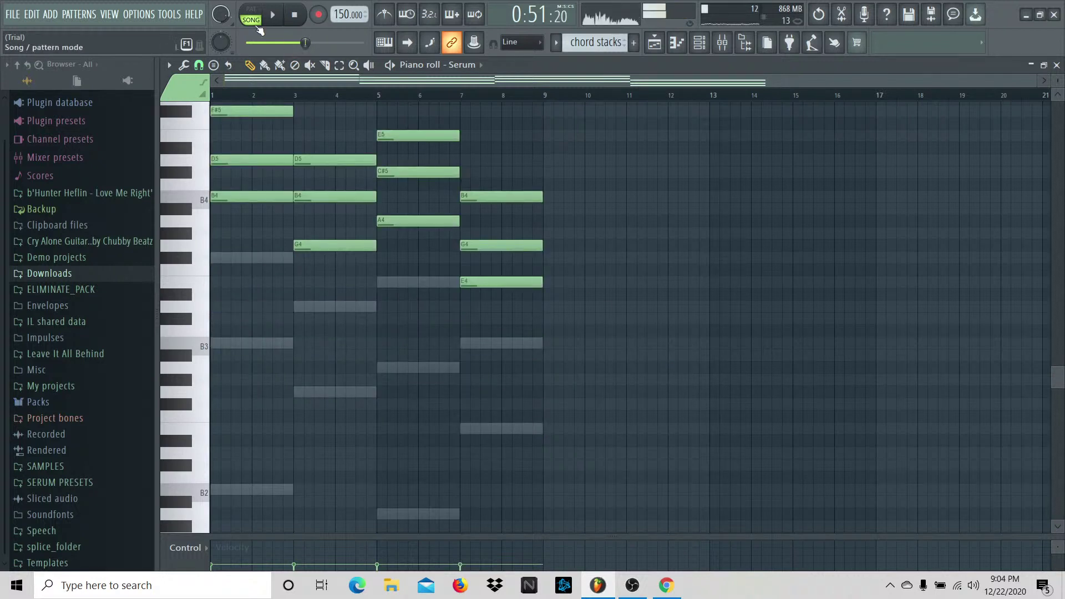
Step: Transpose the Serum chords back down an octave and audition the chord stacks pattern on its own
{"action": "left_click", "coordinate": [250, 14]}
{"action": "left_click", "coordinate": [700, 43]}
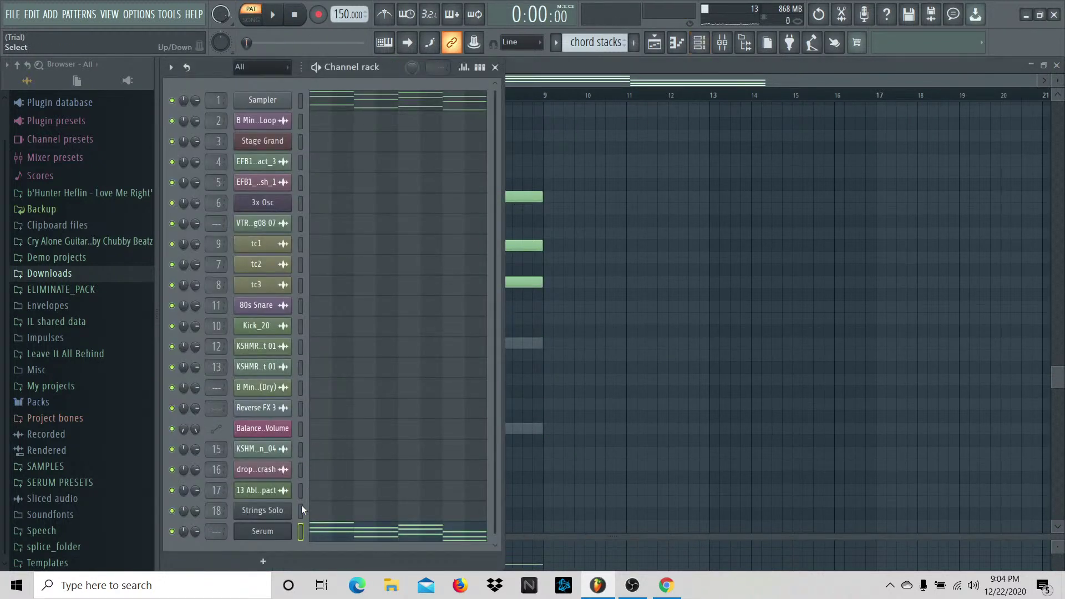
{"action": "left_click", "coordinate": [322, 531]}
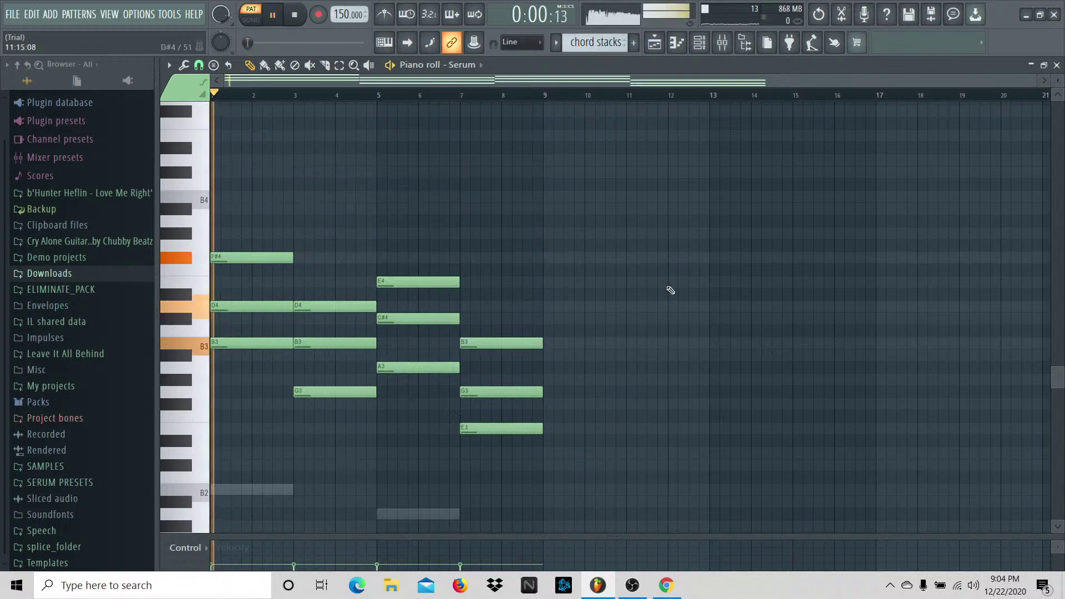
{"action": "key", "text": "F6"}
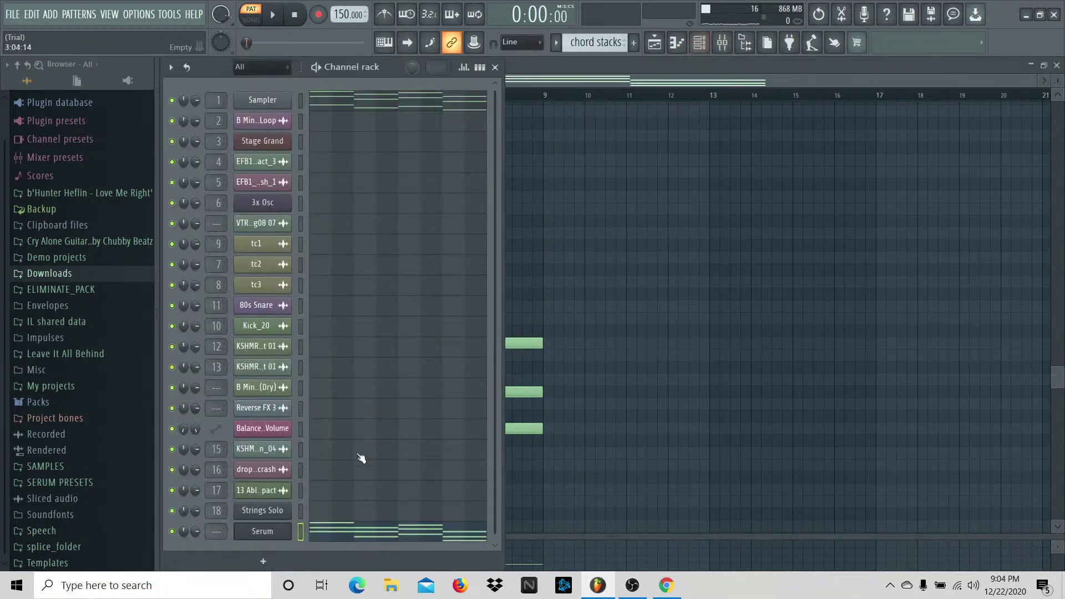
Step: Set Serum's oscillator A to 16 unison voices and enable oscillator B with 16 unison voices as well
{"action": "left_click", "coordinate": [280, 536]}
{"action": "left_click_drag", "start_coordinate": [455, 274], "coordinate": [617, 124]}
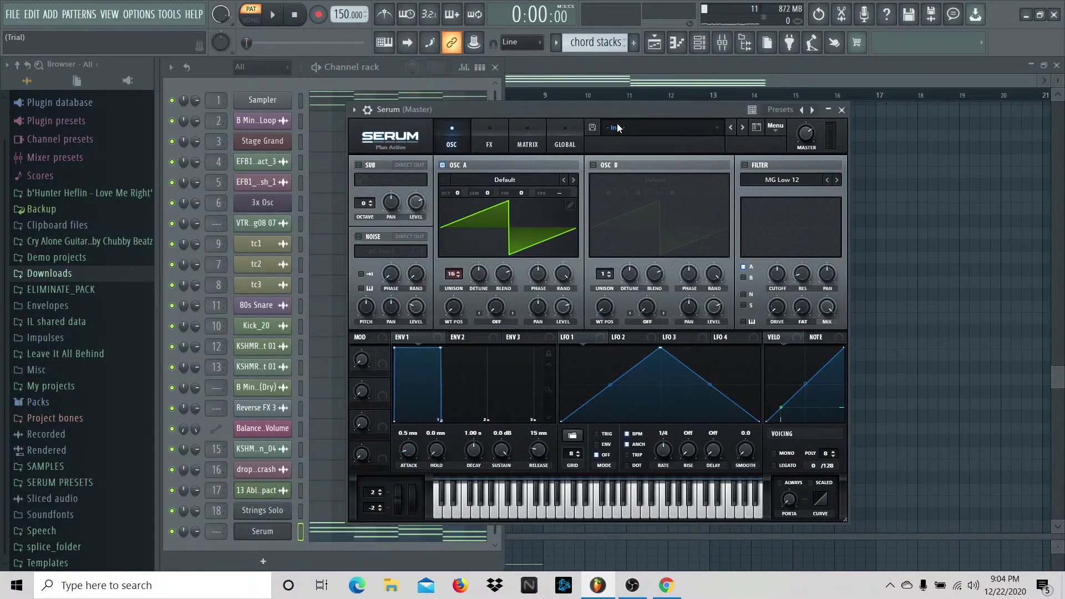
{"action": "left_click", "coordinate": [594, 165]}
{"action": "left_click_drag", "start_coordinate": [603, 274], "coordinate": [639, 85]}
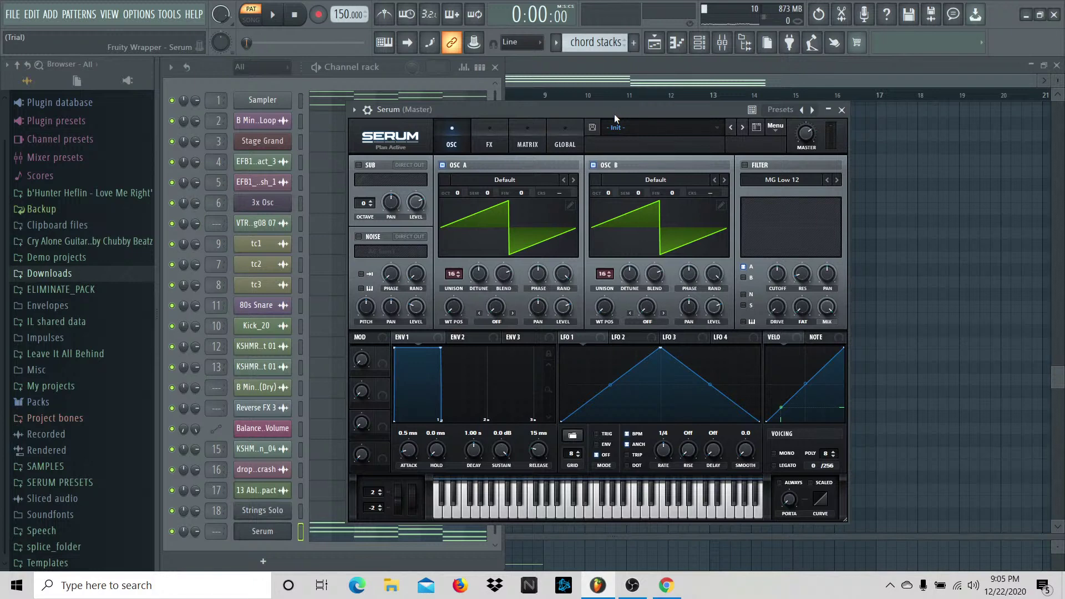
Step: Route Serum through its own mixer track 19 into Insert 1 and audition the chord stacks pattern
{"action": "key", "text": "F9"}
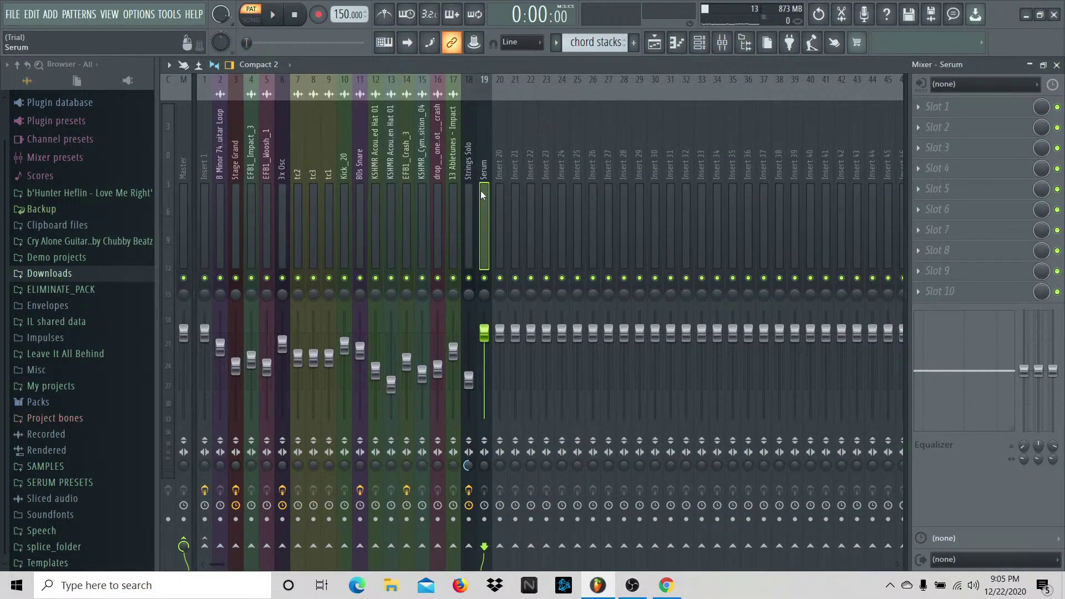
{"action": "left_click", "coordinate": [205, 546]}
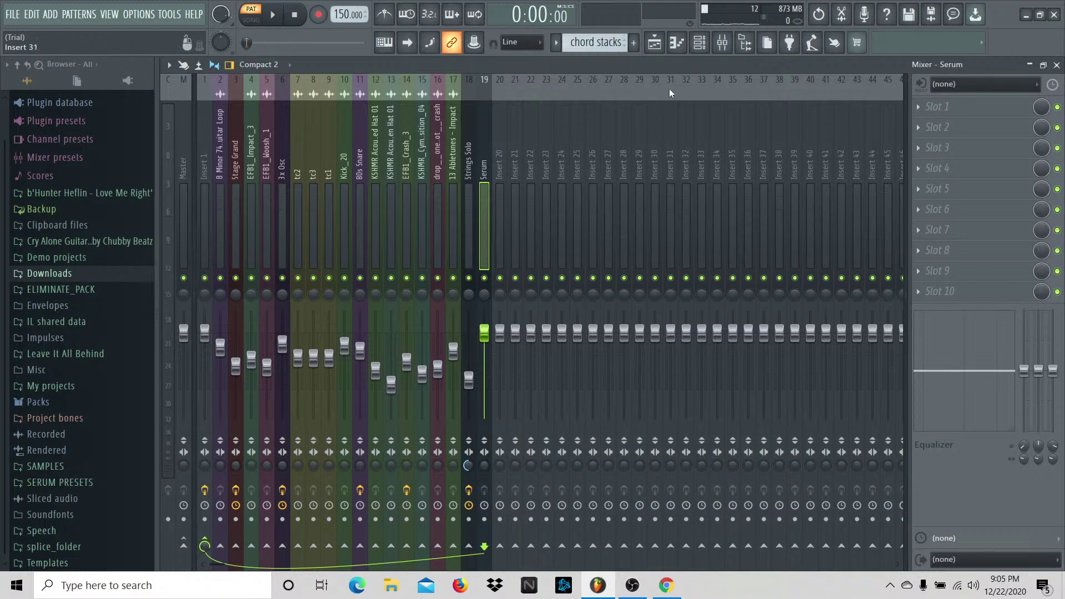
{"action": "left_click", "coordinate": [654, 42]}
{"action": "left_click", "coordinate": [677, 42]}
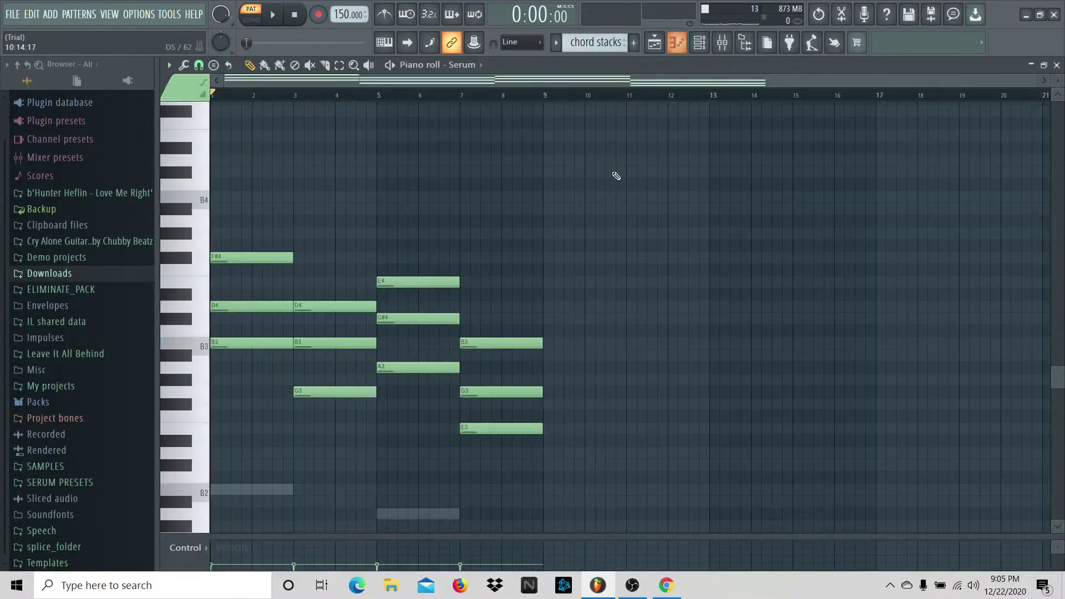
{"action": "key", "text": "space"}
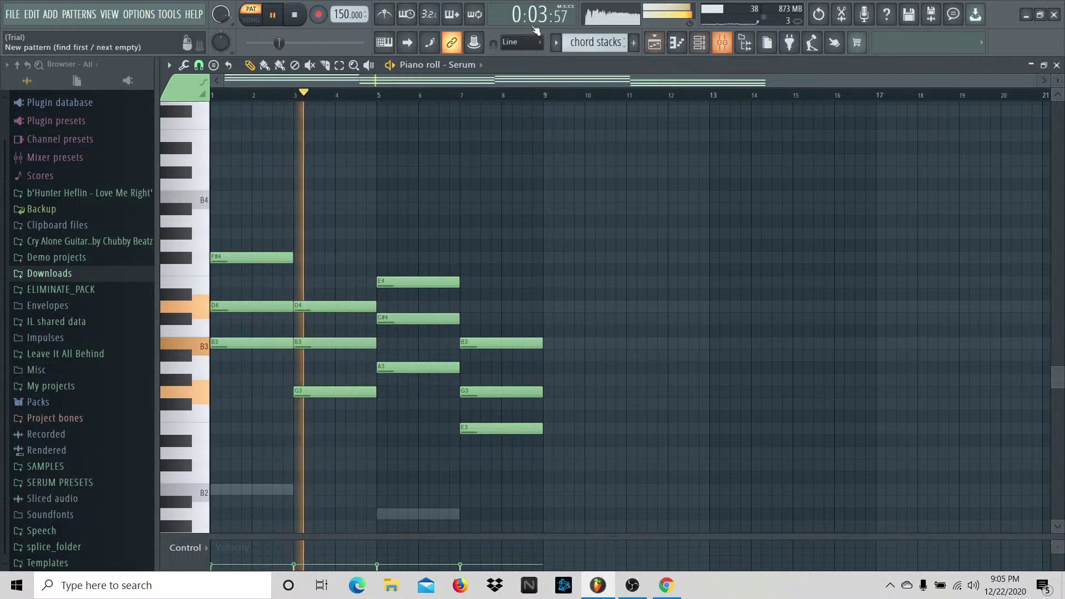
{"action": "left_click_drag", "start_coordinate": [279, 43], "coordinate": [316, 43]}
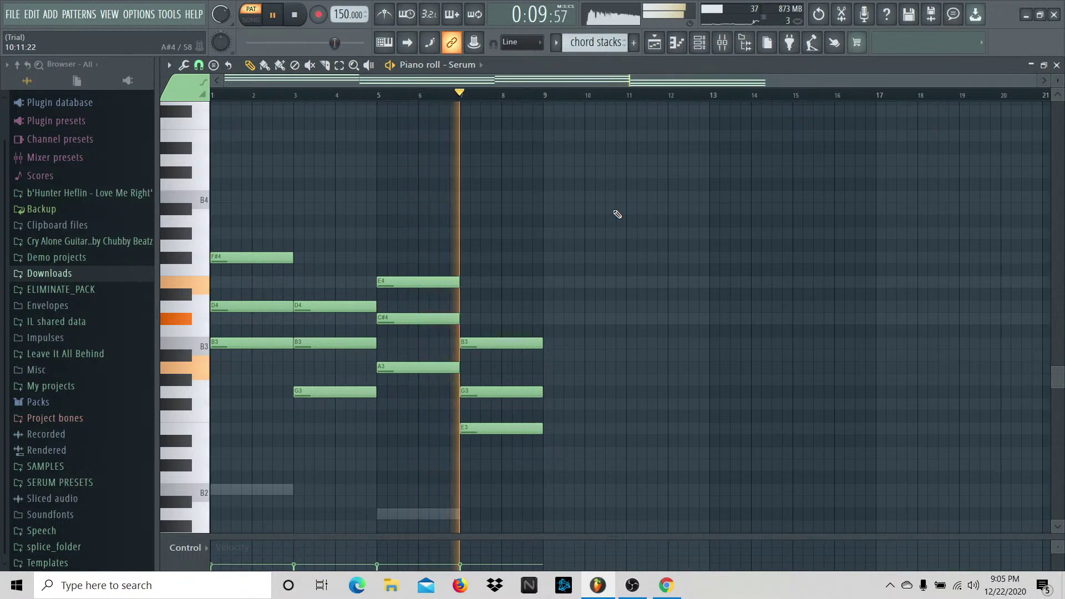
{"action": "key", "text": "space"}
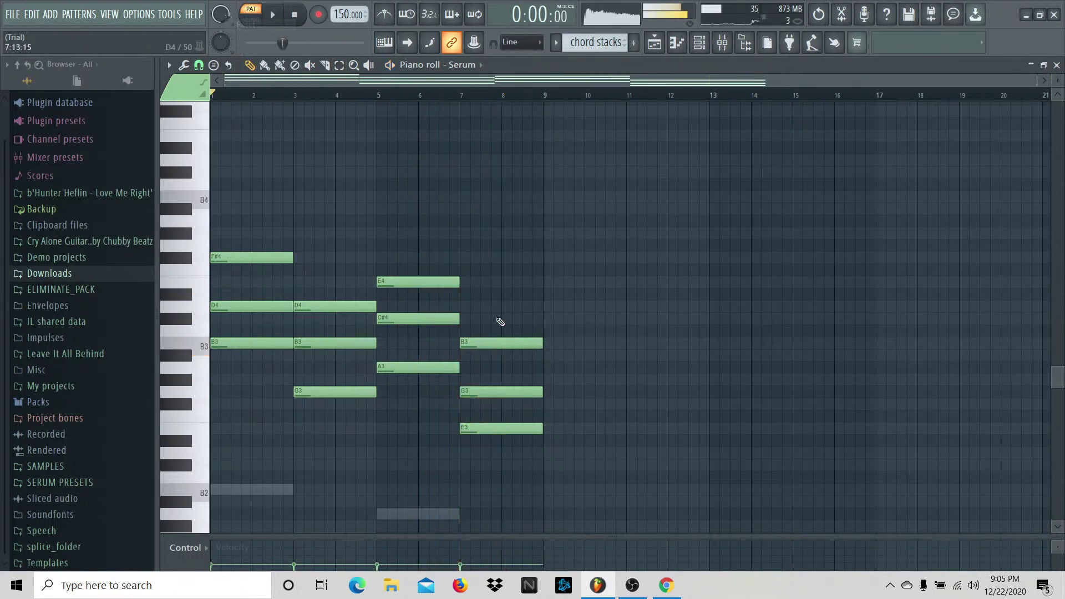
Step: Raise the lowest note of the fourth Serum chord by an octave to E4 and audition the change
{"action": "left_click", "coordinate": [507, 428]}
{"action": "key", "text": "ctrl+Up"}
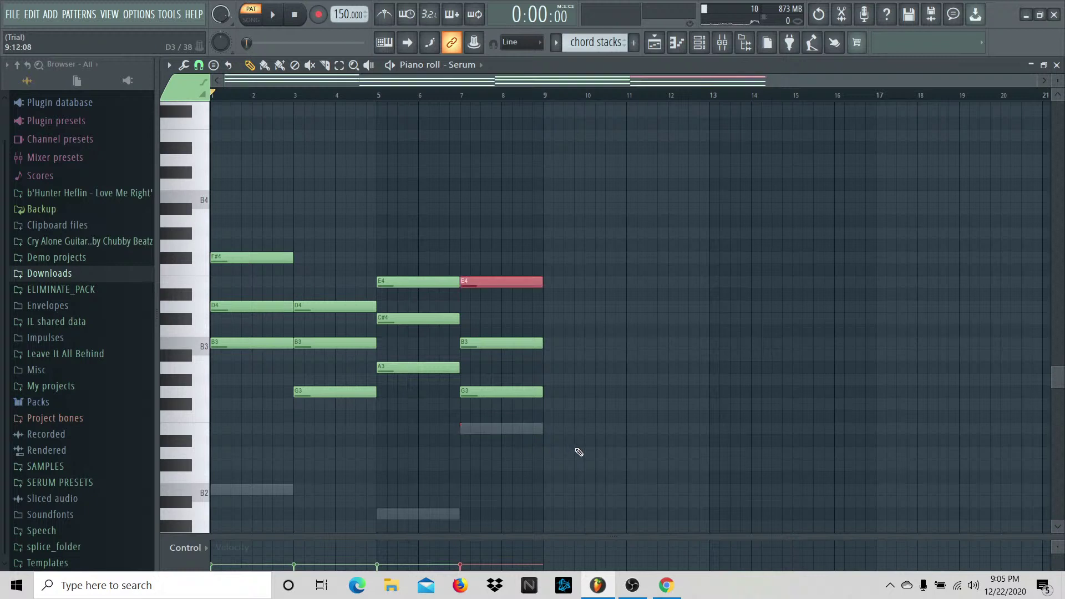
{"action": "key", "text": "ctrl+d"}
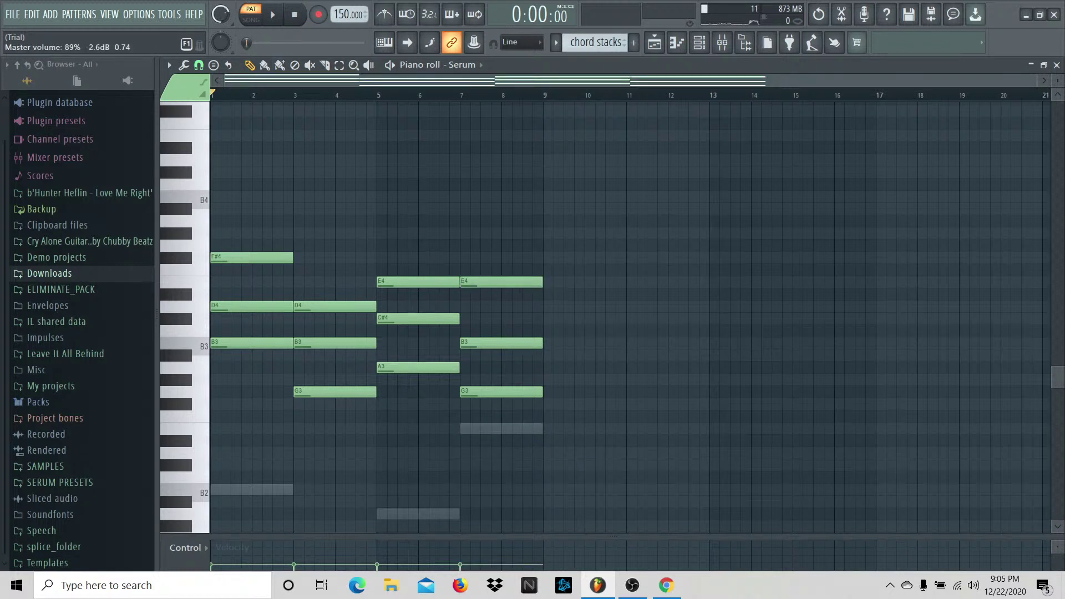
{"action": "key", "text": "space"}
{"action": "key", "text": "space"}
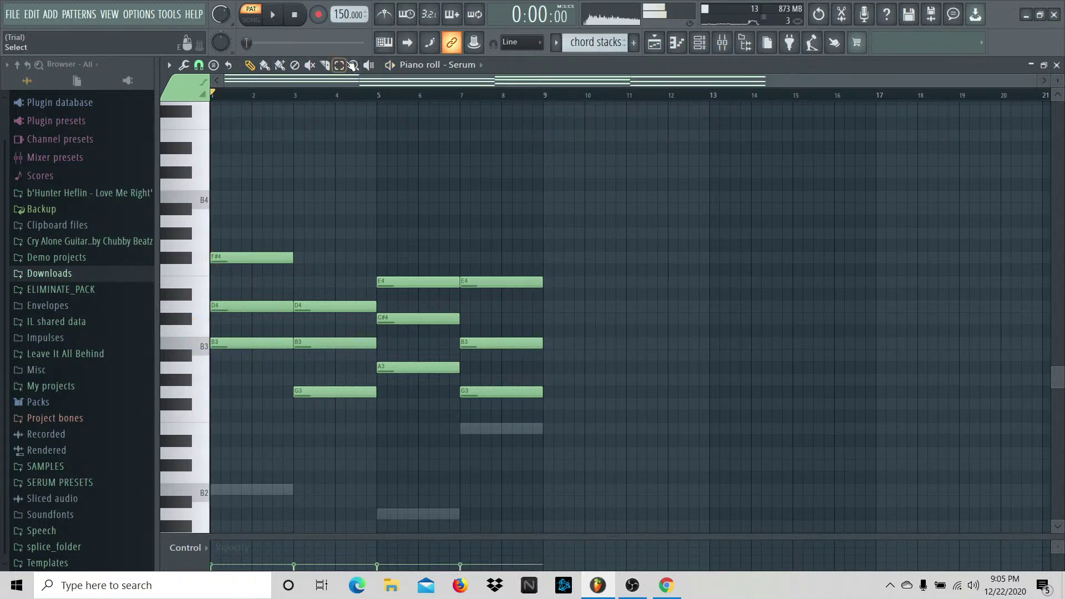
{"action": "left_click", "coordinate": [368, 65]}
{"action": "left_click_drag", "start_coordinate": [271, 124], "coordinate": [461, 143]}
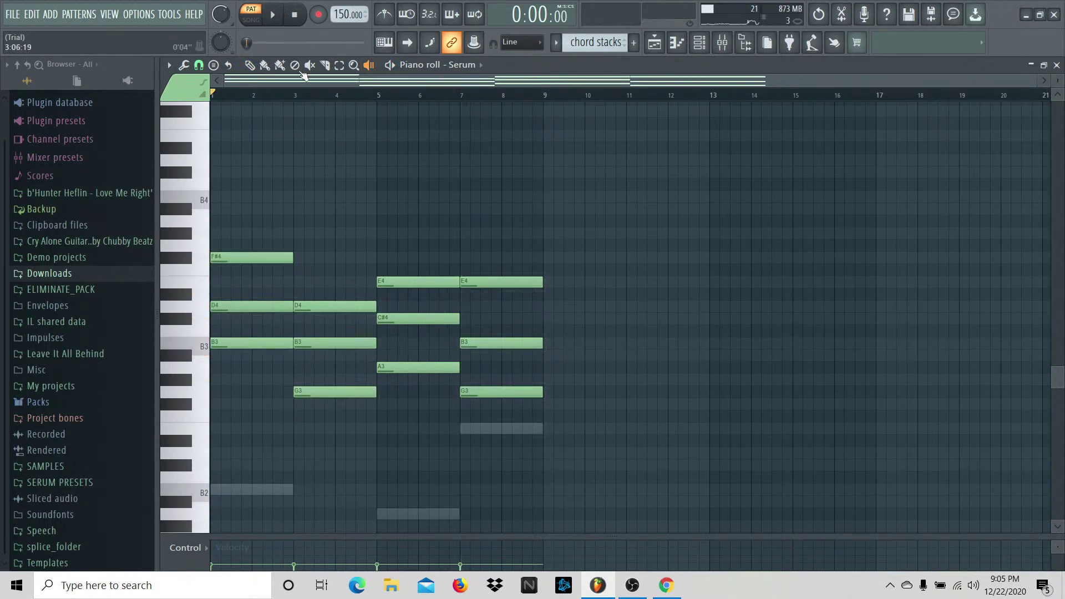
{"action": "left_click_drag", "start_coordinate": [239, 133], "coordinate": [485, 152]}
{"action": "key", "text": "p"}
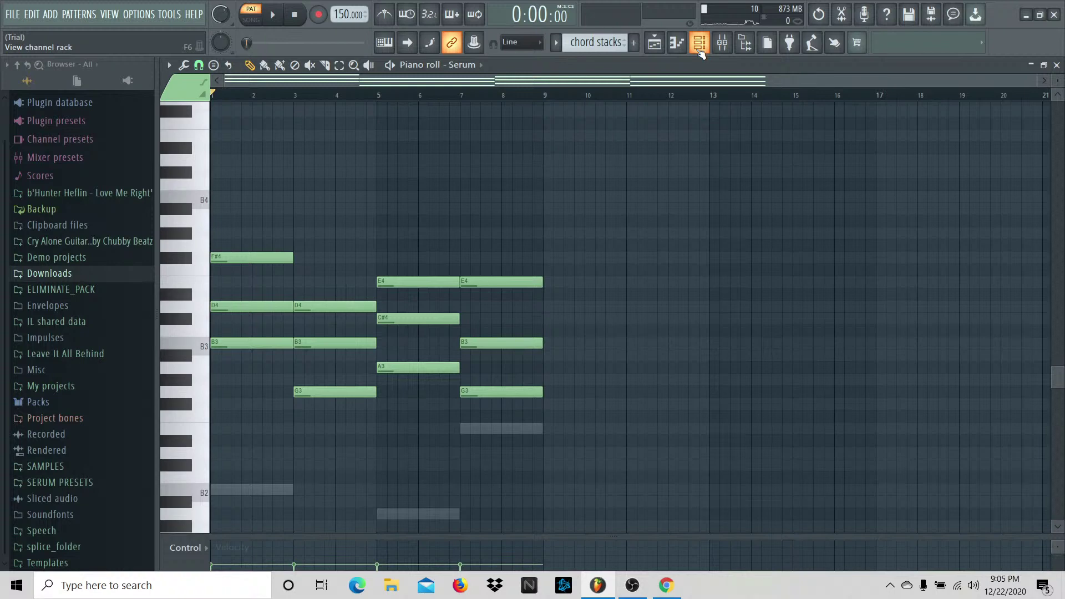
Step: Dock the Insert 1 mixer track to the left side beside the Master and rename it SIDECHAIN
{"action": "left_click", "coordinate": [722, 42]}
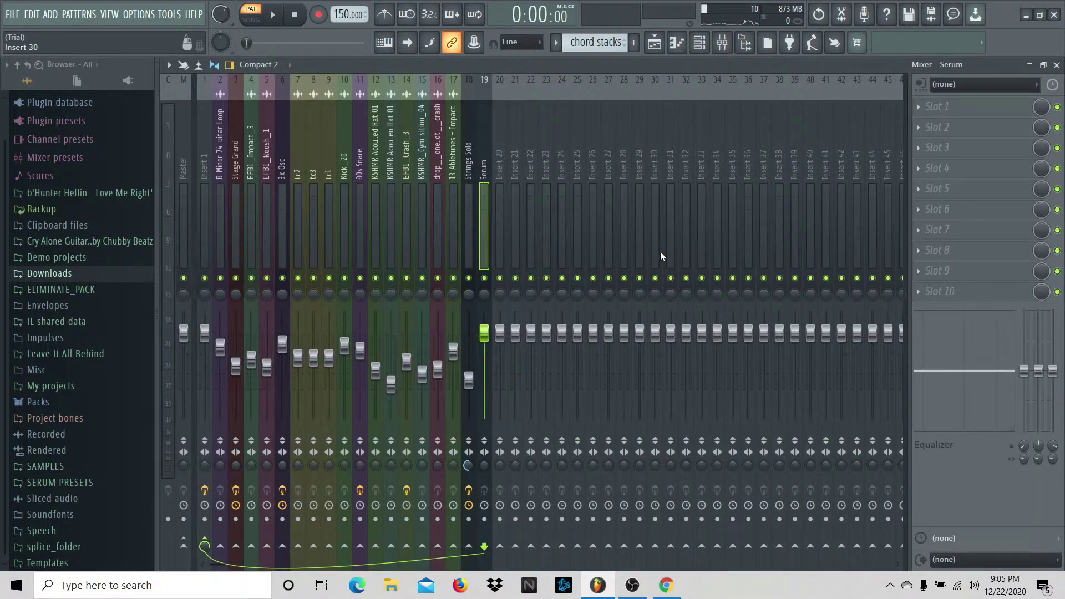
{"action": "left_click", "coordinate": [960, 128]}
{"action": "left_click", "coordinate": [548, 159]}
{"action": "left_click", "coordinate": [204, 219]}
{"action": "right_click", "coordinate": [204, 218]}
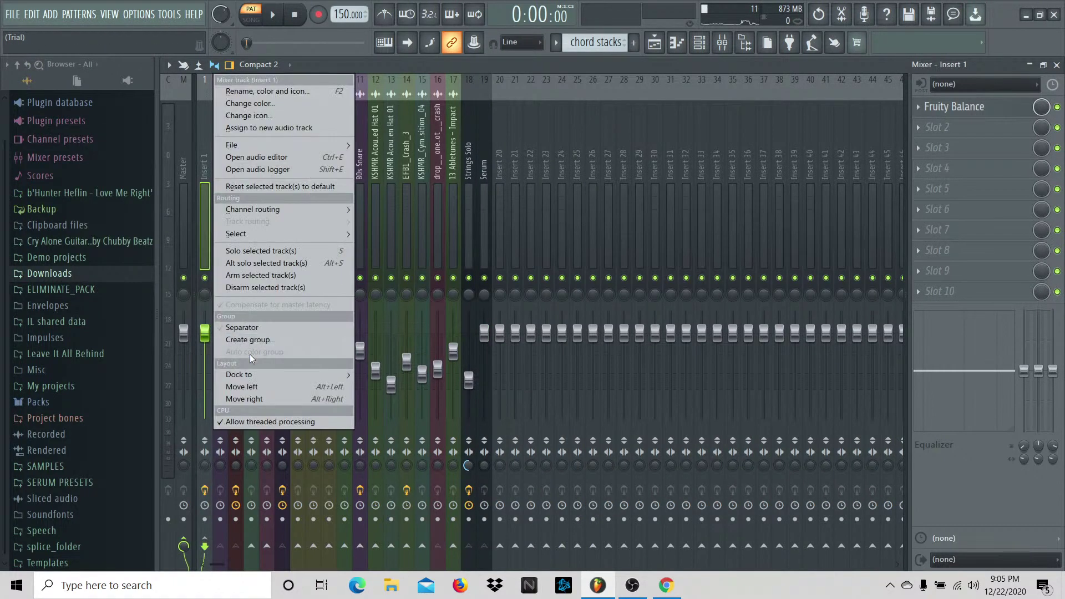
{"action": "left_click", "coordinate": [378, 375]}
{"action": "right_click", "coordinate": [197, 247]}
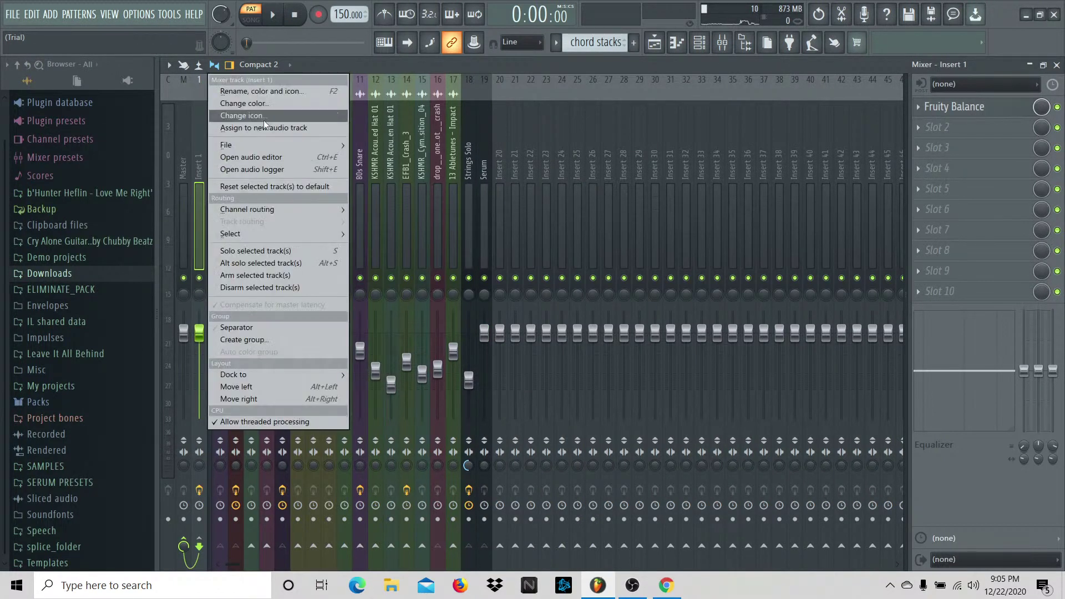
{"action": "left_click", "coordinate": [264, 89]}
{"action": "type", "text": "SIDECHAIN"}
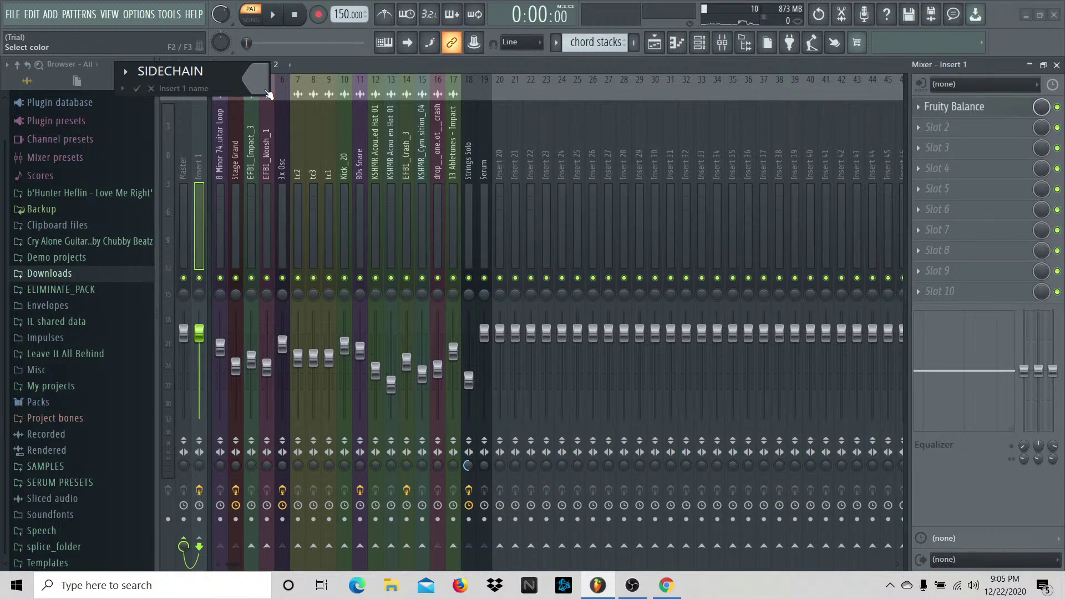
{"action": "key", "text": "Return"}
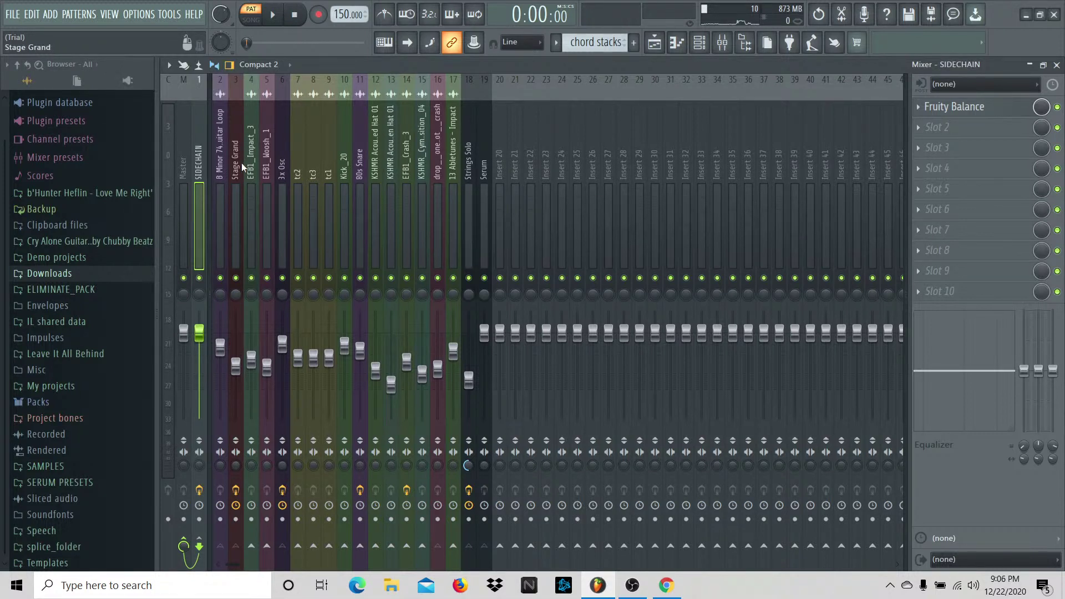
Step: Examine the effects on the guitar loop, Stage Grand, 3x Osc, crash, Strings Solo and Serum mixer tracks
{"action": "left_click", "coordinate": [214, 175]}
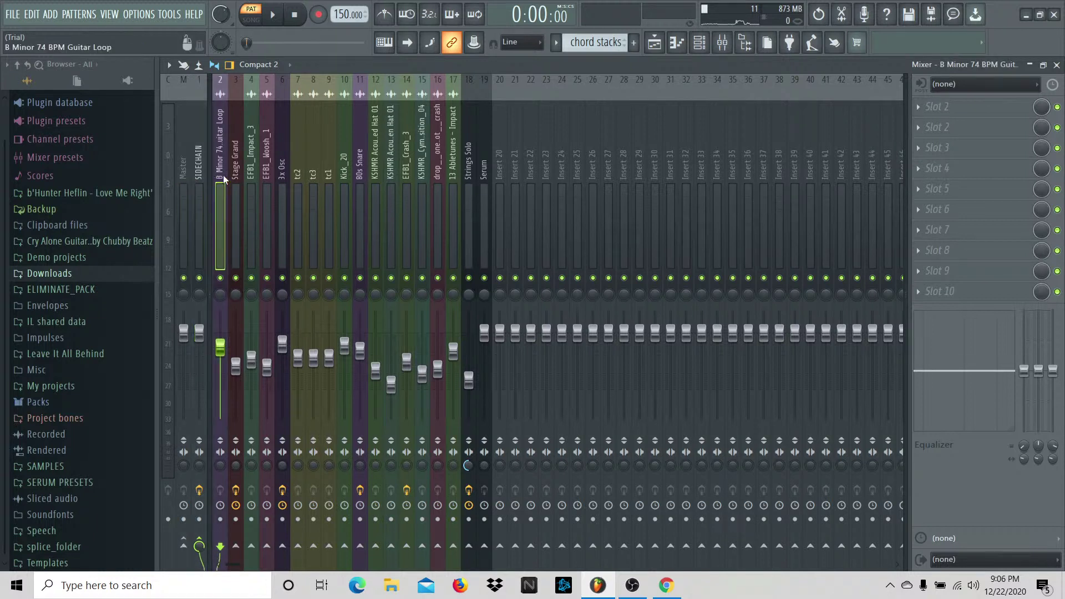
{"action": "left_click", "coordinate": [239, 168]}
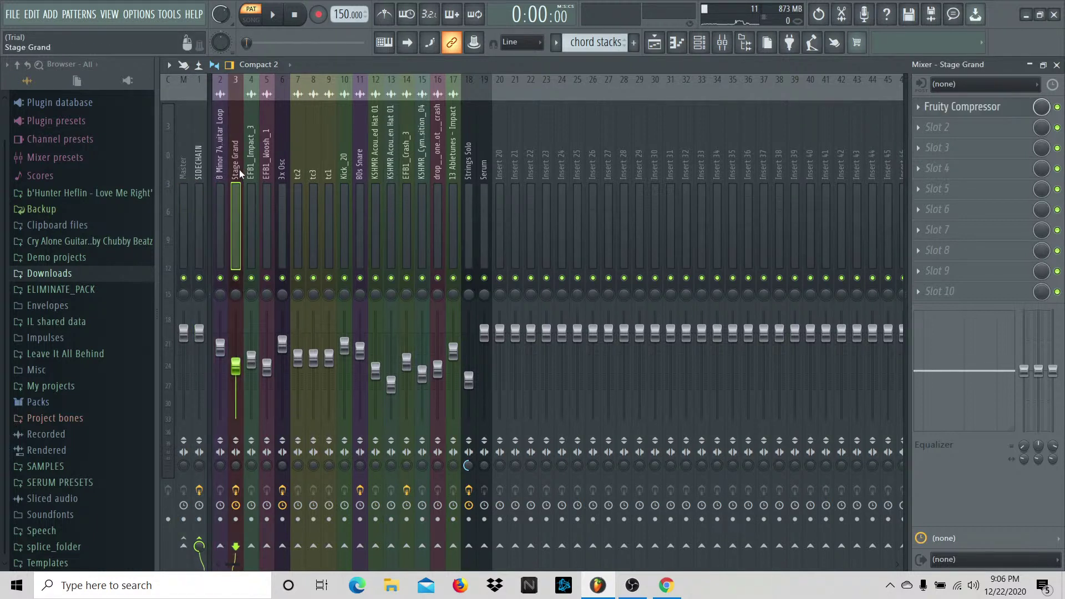
{"action": "left_click", "coordinate": [279, 173]}
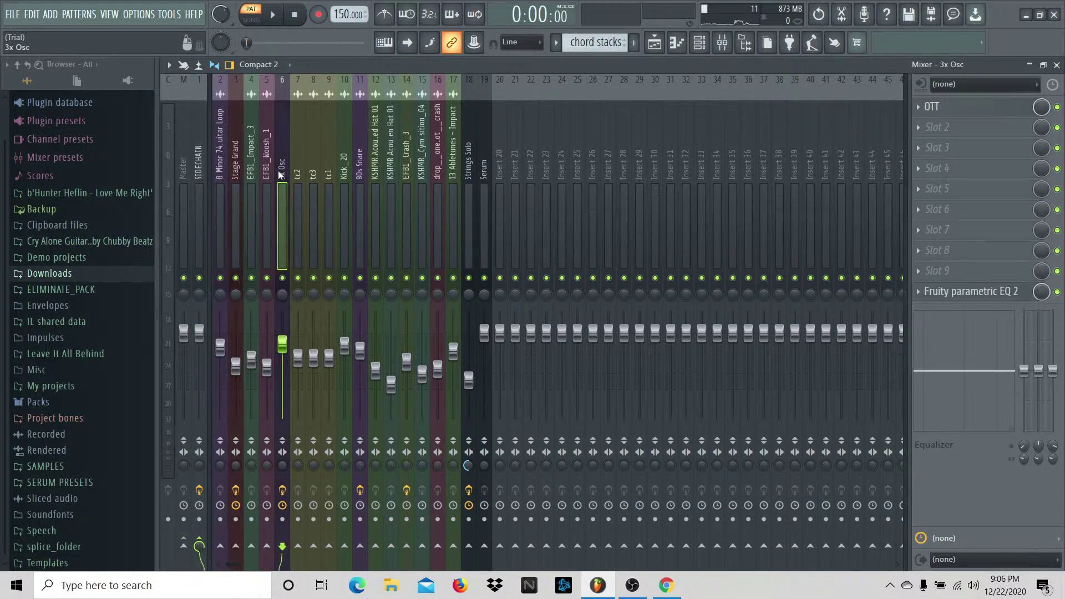
{"action": "left_click", "coordinate": [439, 184]}
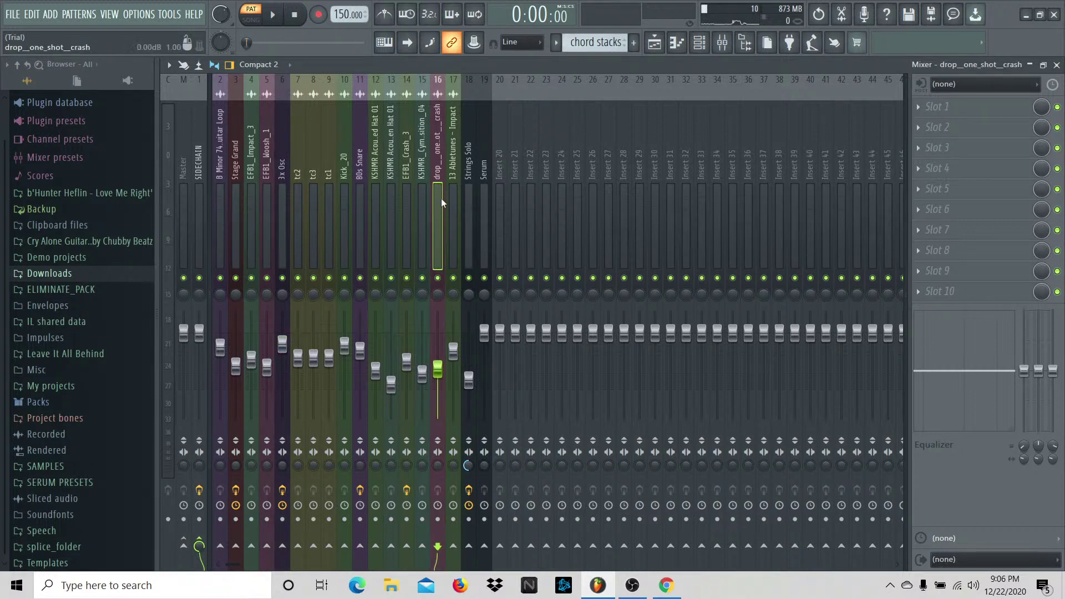
{"action": "left_click", "coordinate": [466, 201]}
{"action": "left_click", "coordinate": [484, 202]}
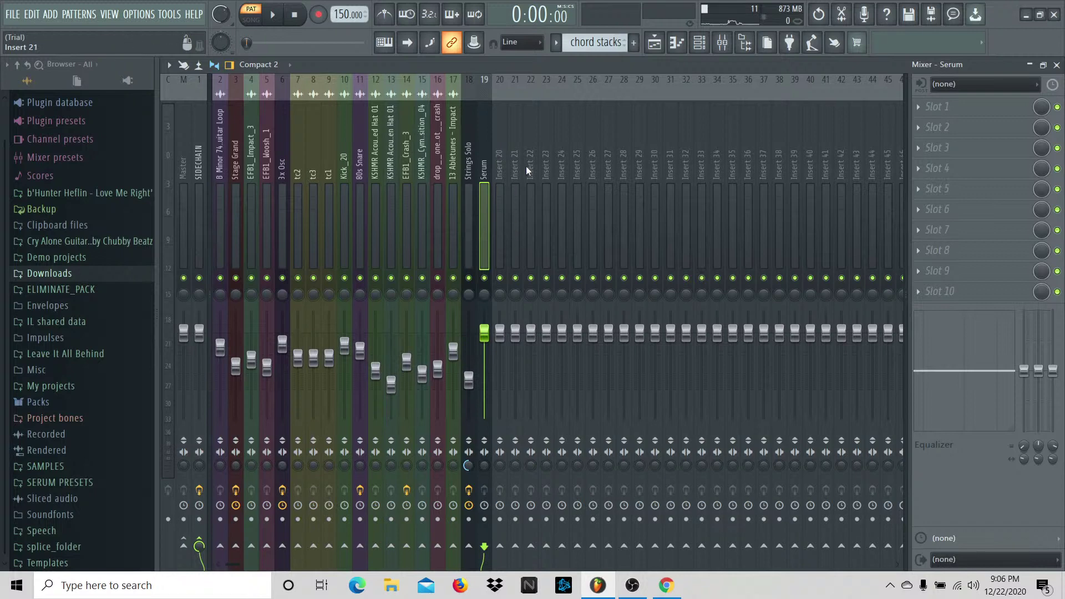
Step: Dock the empty Insert 20 mixer track beside the SIDECHAIN track and rename it SUPERSAWS
{"action": "right_click", "coordinate": [497, 144]}
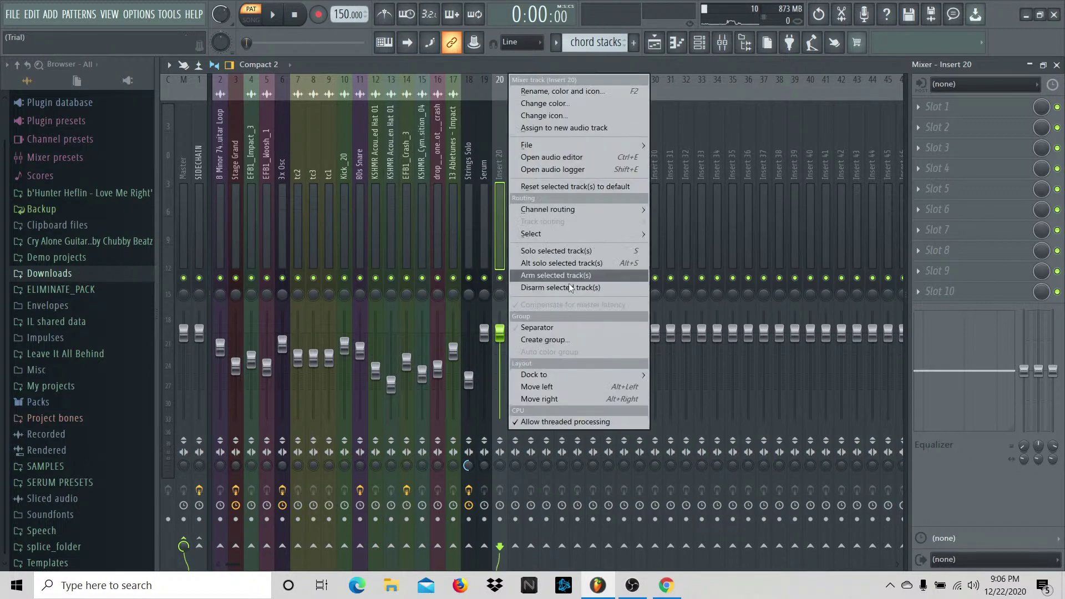
{"action": "mouse_move", "coordinate": [553, 374]}
{"action": "left_click", "coordinate": [668, 375]}
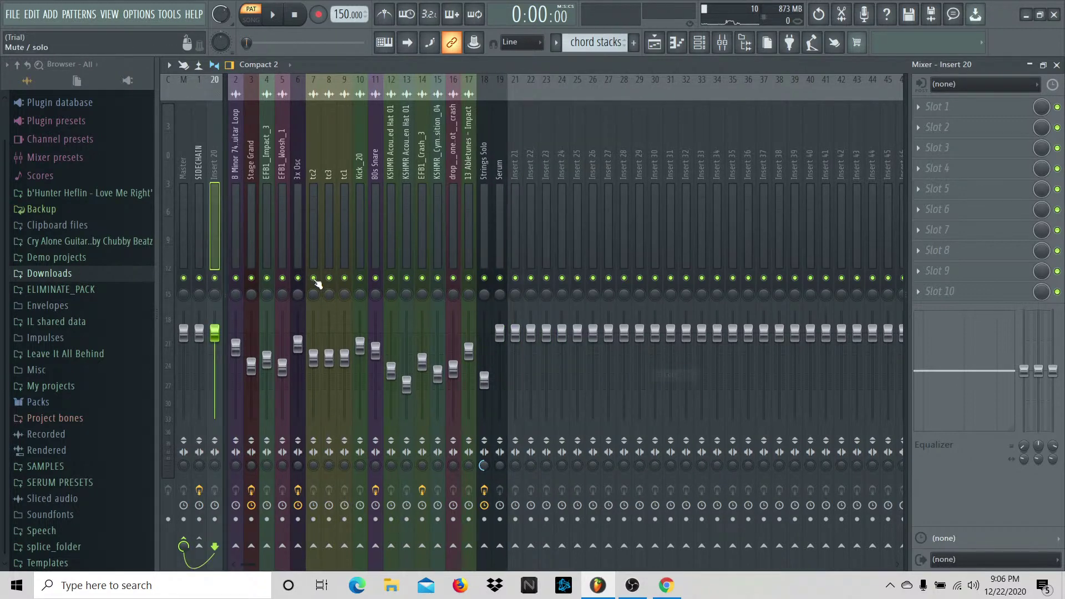
{"action": "right_click", "coordinate": [219, 241]}
{"action": "left_click", "coordinate": [275, 90]}
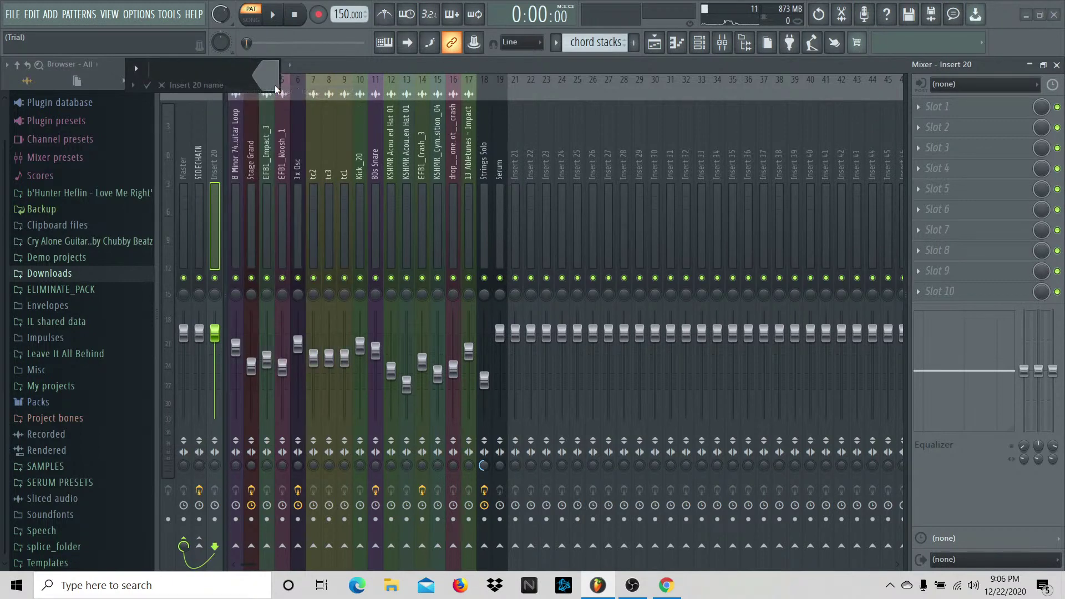
{"action": "type", "text": "SUPERSAWS"}
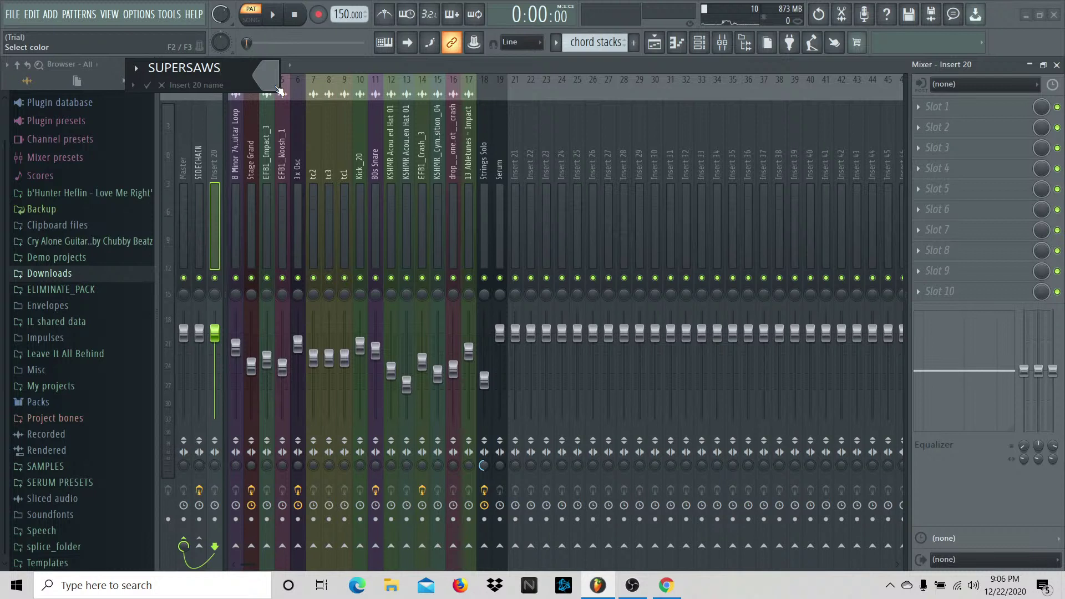
{"action": "key", "text": "Return"}
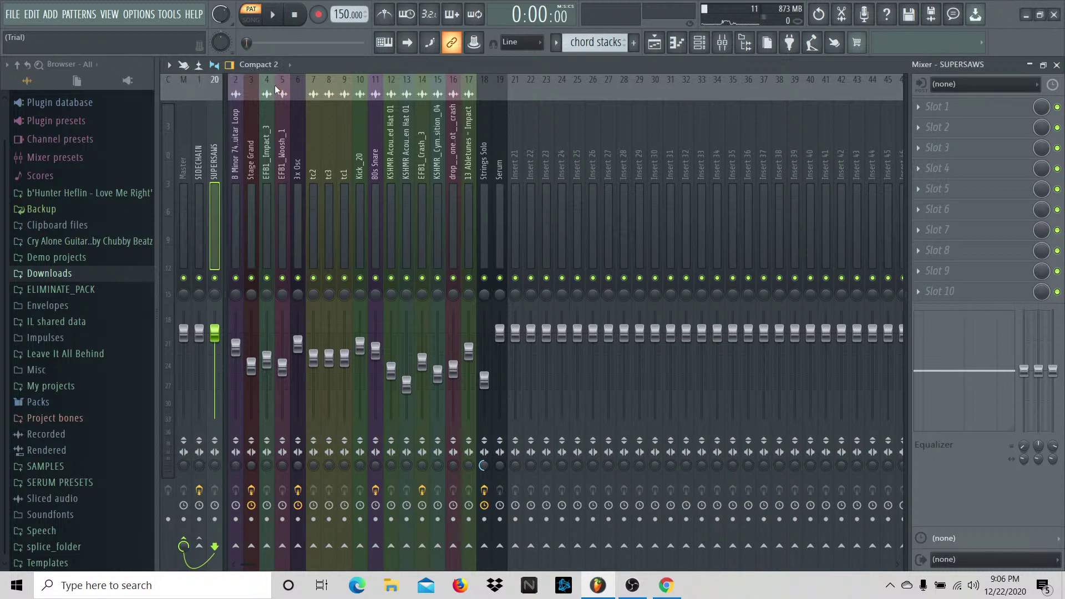
Step: Route the SUPERSAWS track into SIDECHAIN instead of the Master, and route the Serum track only into SUPERSAWS
{"action": "left_click", "coordinate": [185, 539]}
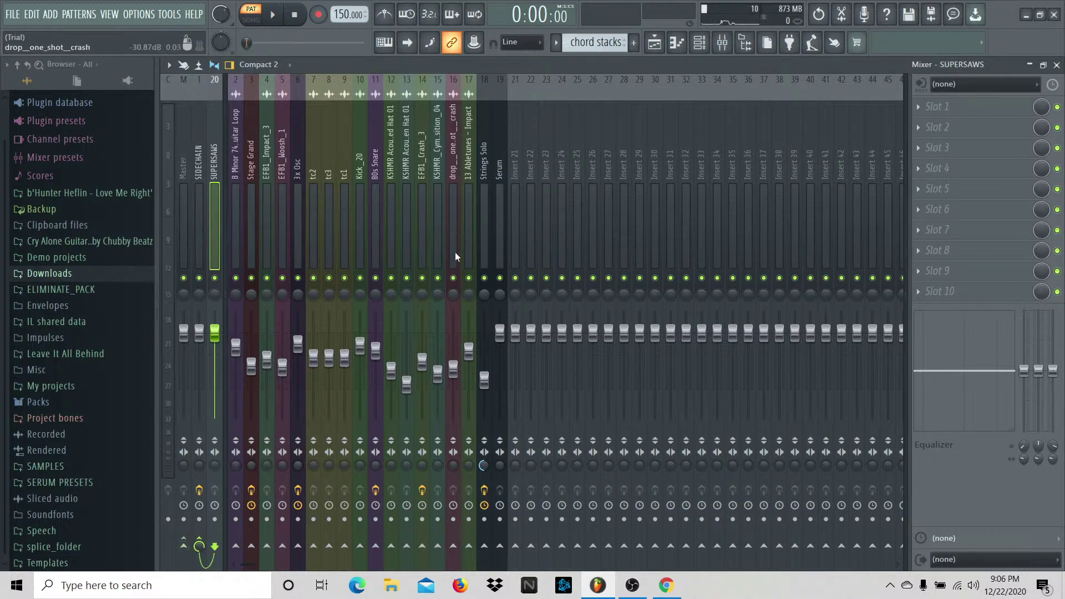
{"action": "left_click", "coordinate": [502, 227]}
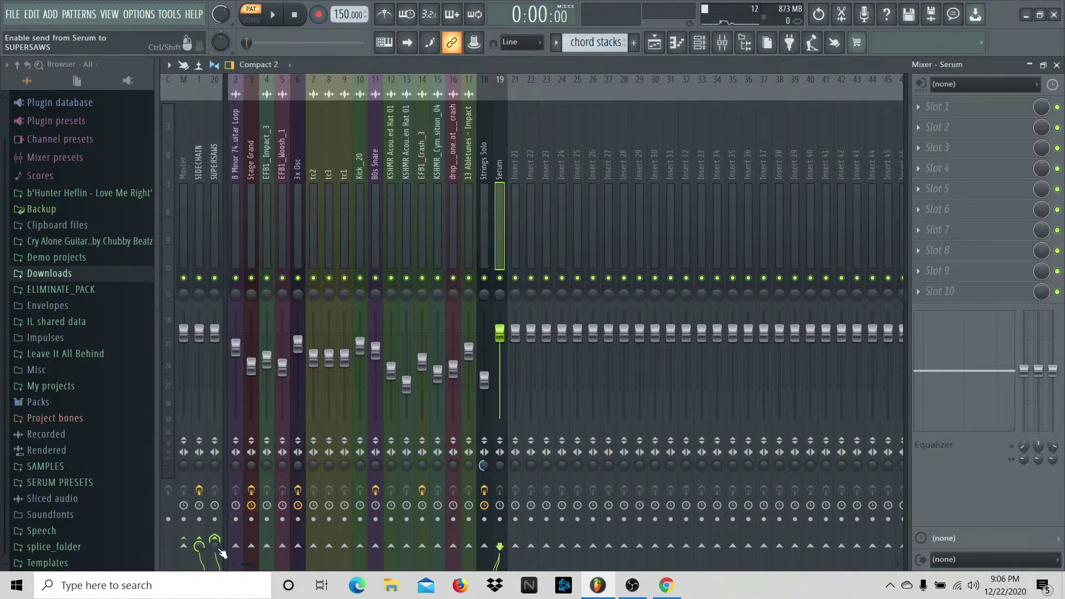
{"action": "left_click", "coordinate": [201, 543]}
{"action": "left_click", "coordinate": [202, 542]}
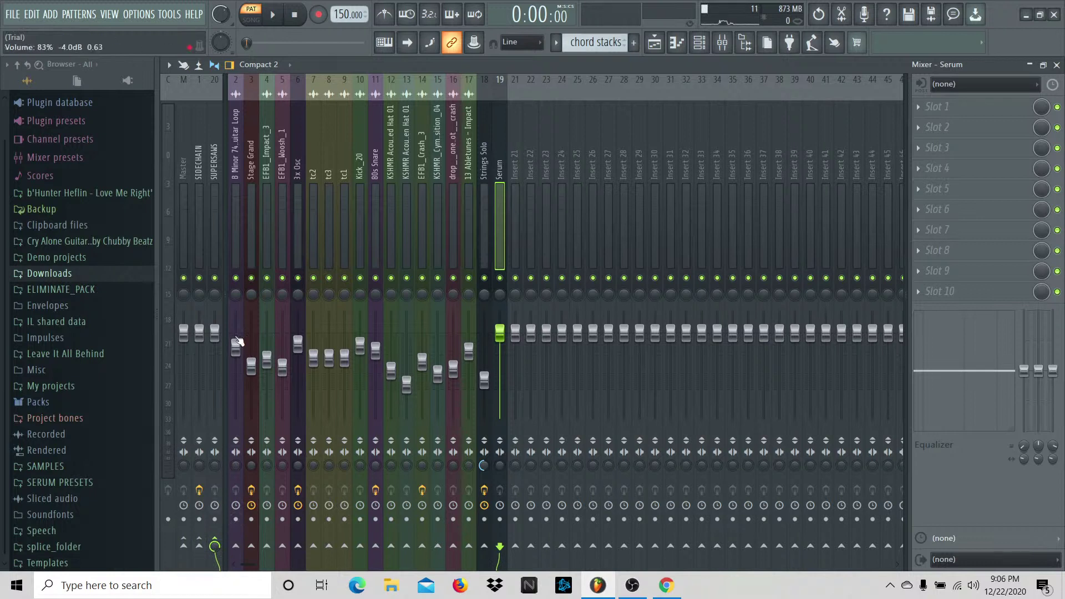
{"action": "left_click", "coordinate": [212, 256]}
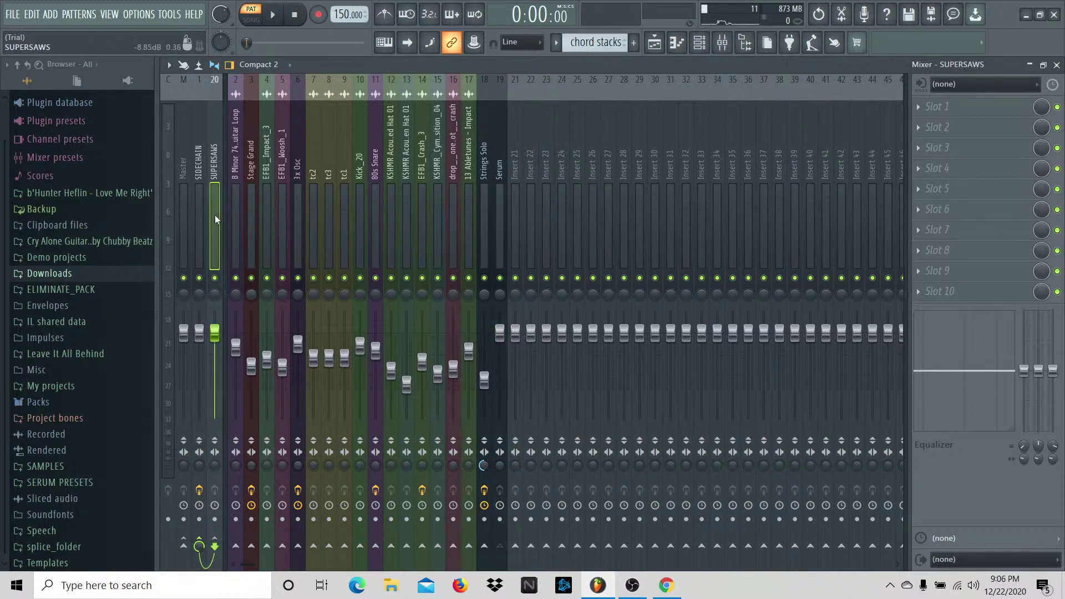
Step: Load OTT in slot 1 of the SUPERSAWS track with depth at 37% and downward strength at 43%
{"action": "left_click", "coordinate": [499, 224]}
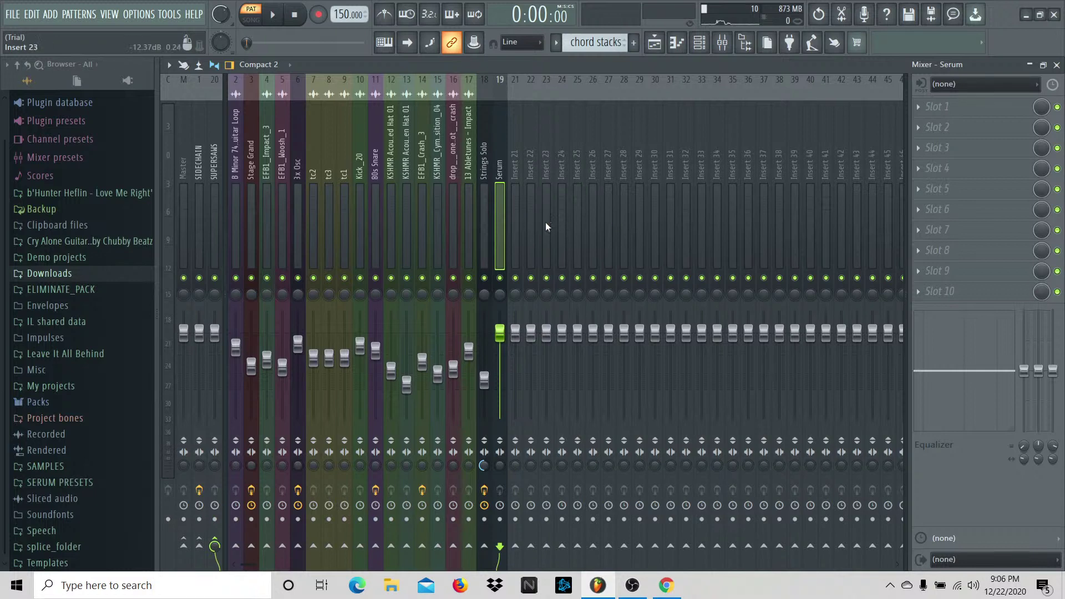
{"action": "left_click", "coordinate": [215, 229]}
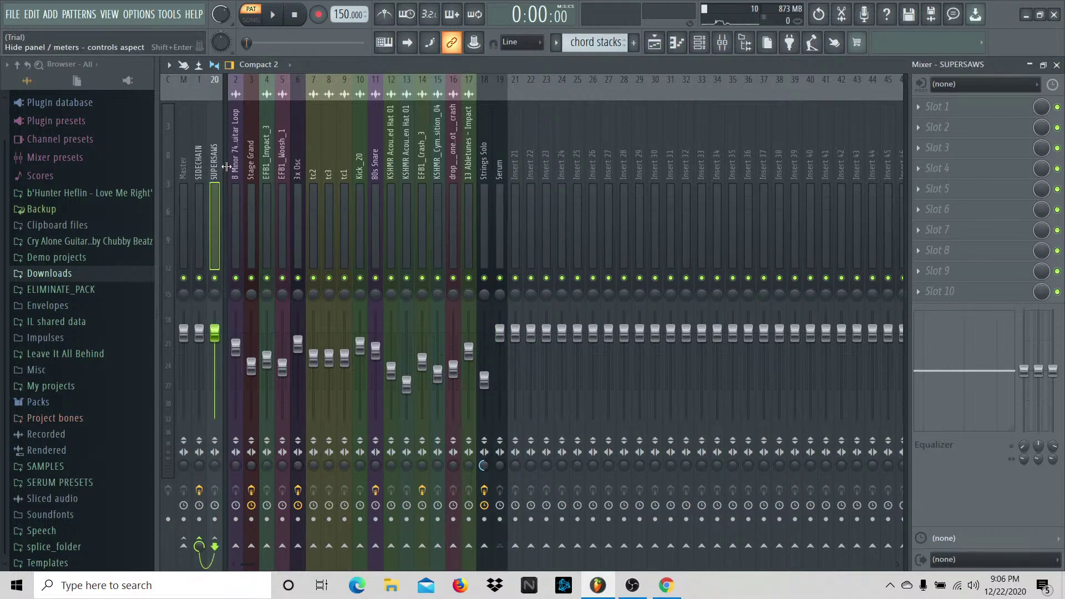
{"action": "left_click", "coordinate": [943, 108]}
{"action": "left_click", "coordinate": [751, 387]}
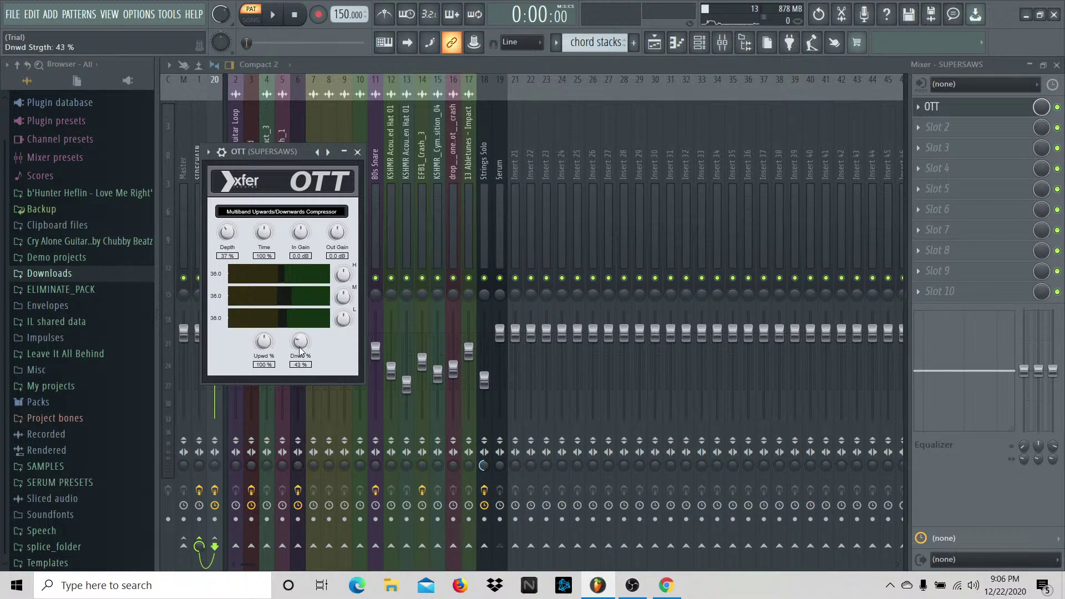
{"action": "left_click", "coordinate": [357, 151]}
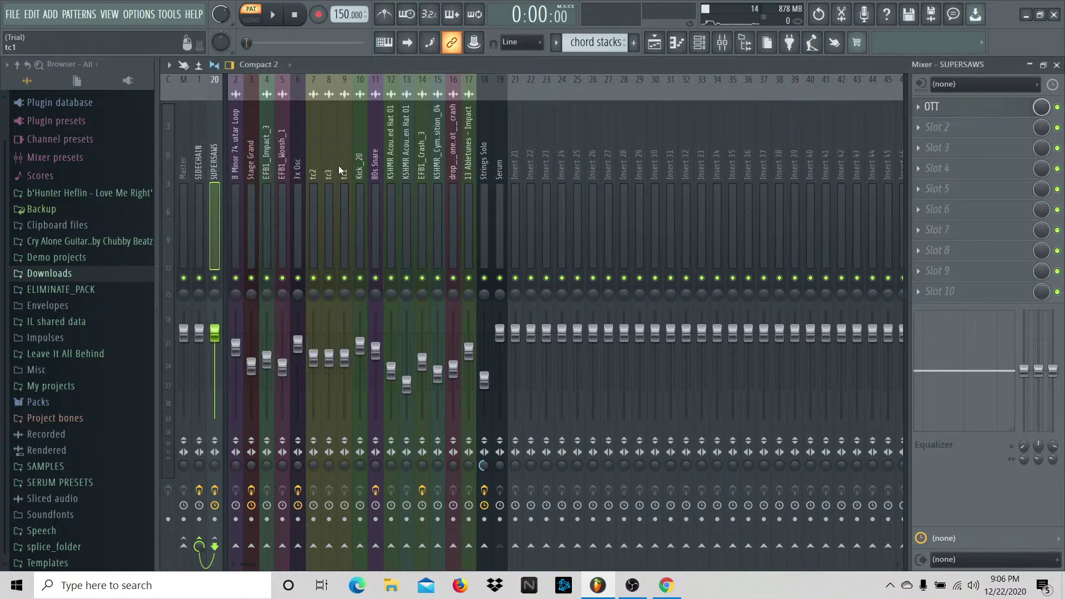
Step: Load Fruity Parametric EQ 2 in slot 10 of the Serum track and apply the 20Hz + 18kHz cut preset
{"action": "left_click", "coordinate": [954, 291]}
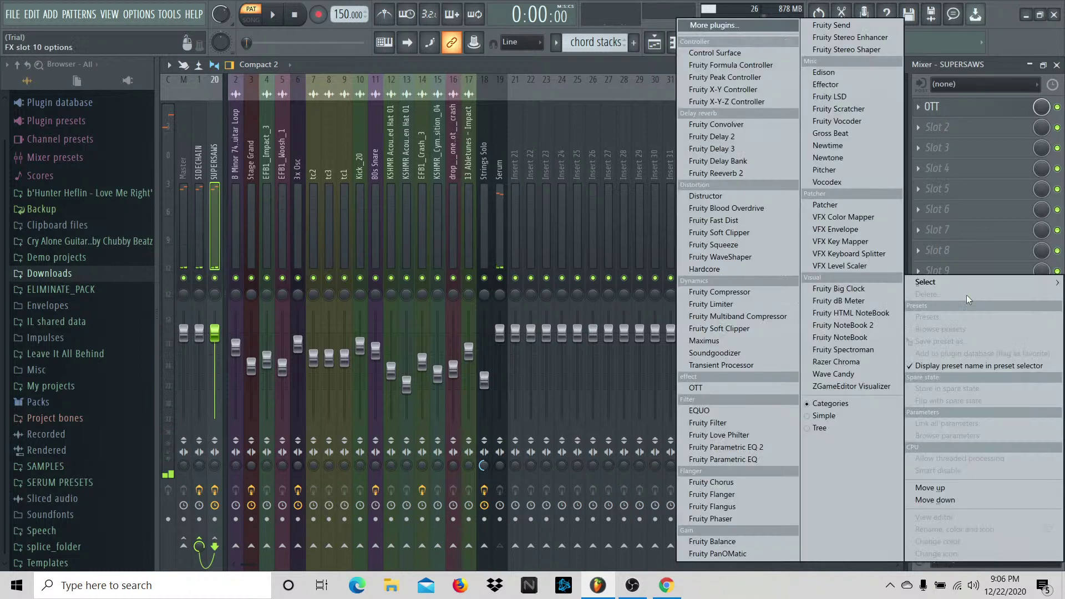
{"action": "left_click", "coordinate": [557, 255]}
{"action": "left_click", "coordinate": [501, 252]}
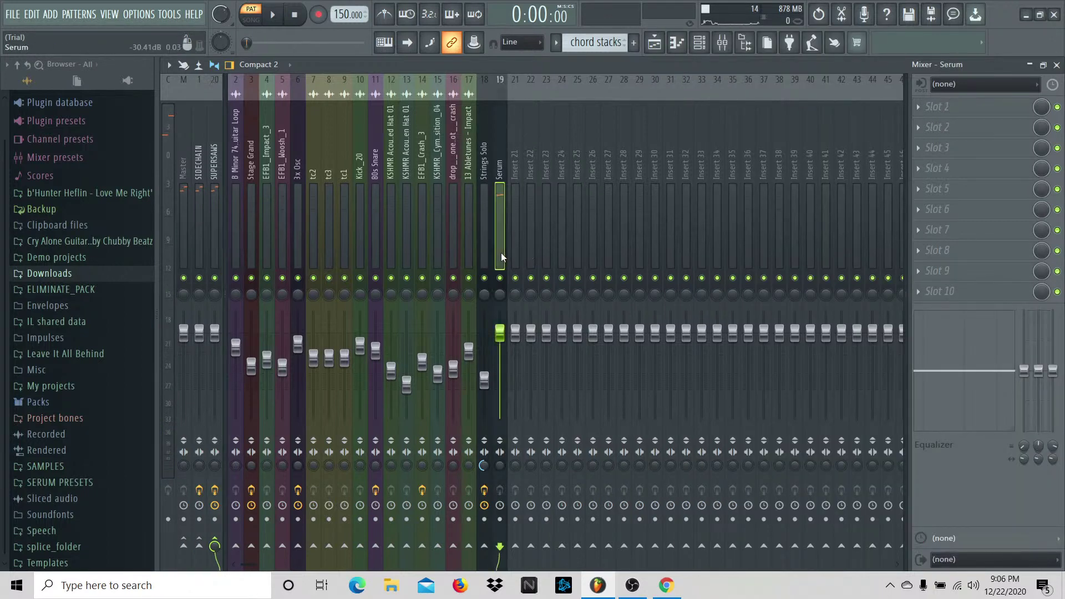
{"action": "left_click", "coordinate": [959, 289]}
{"action": "left_click", "coordinate": [763, 452]}
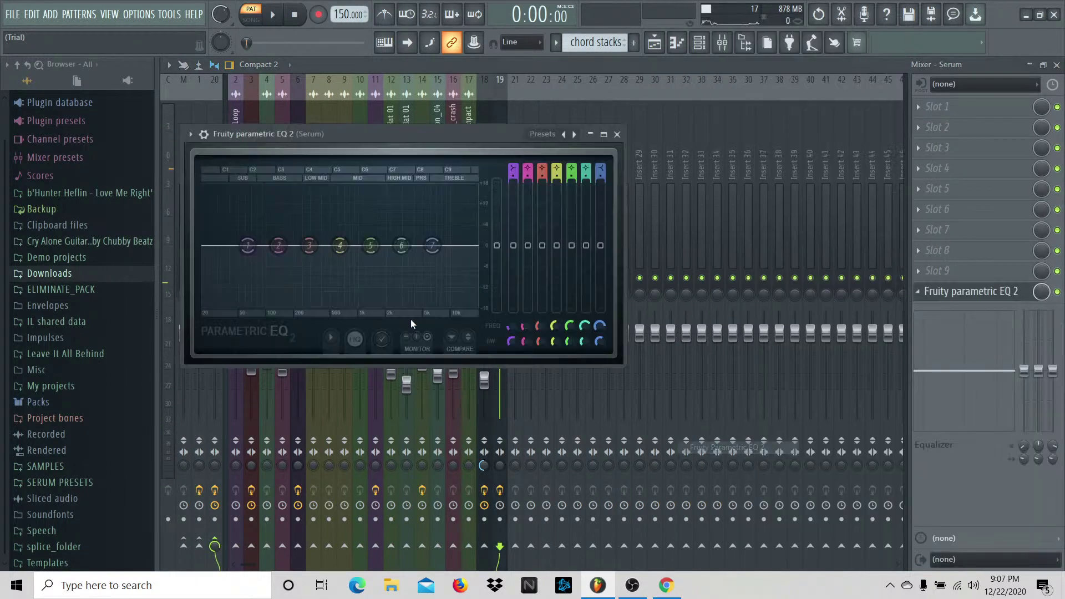
{"action": "left_click", "coordinate": [542, 134]}
{"action": "left_click", "coordinate": [585, 164]}
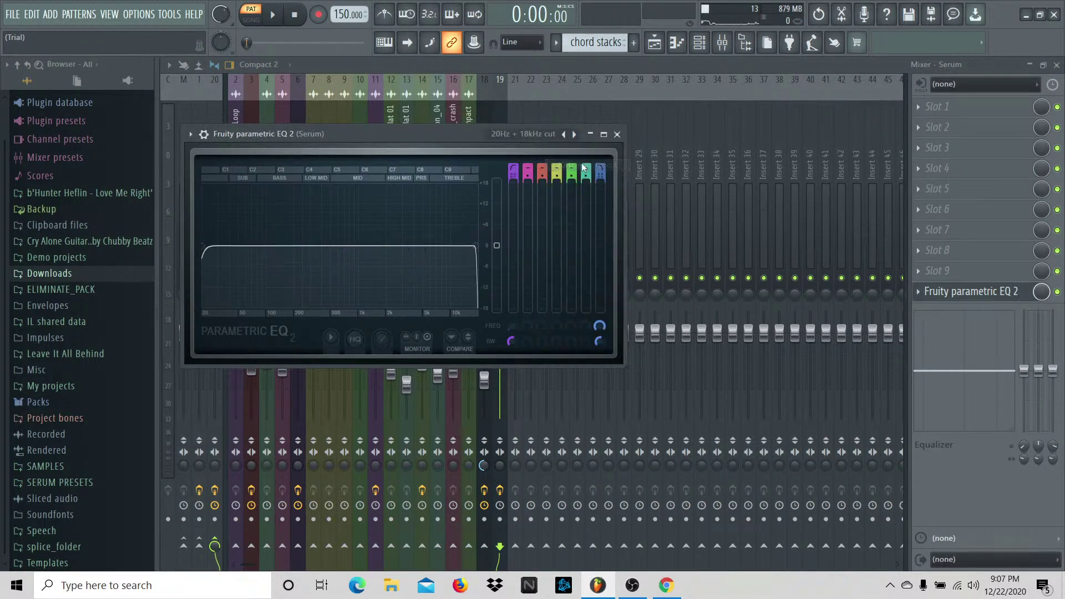
{"action": "left_click", "coordinate": [526, 138]}
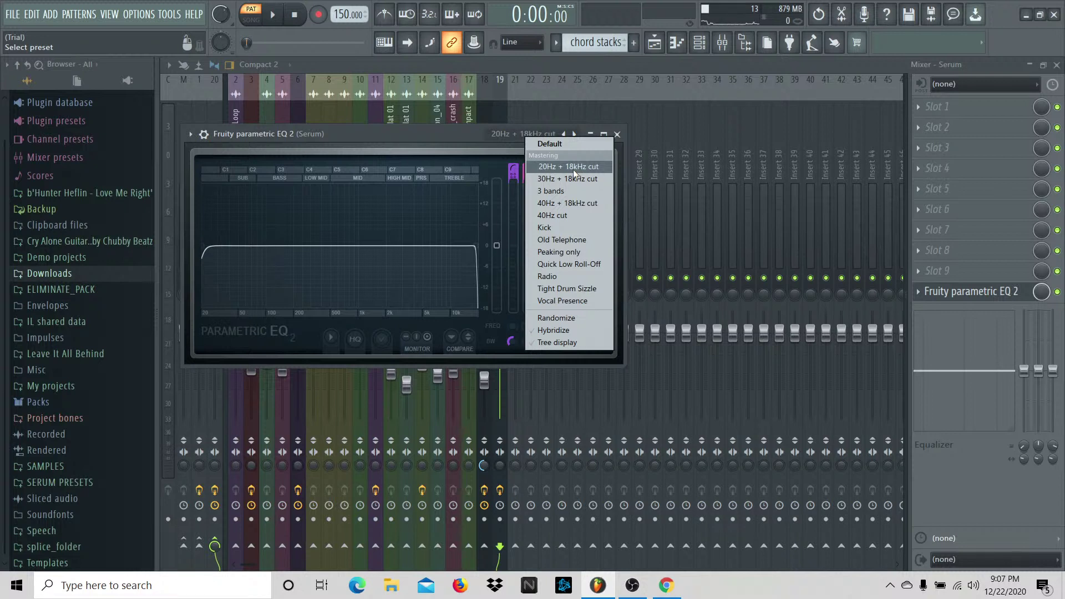
{"action": "left_click", "coordinate": [459, 135]}
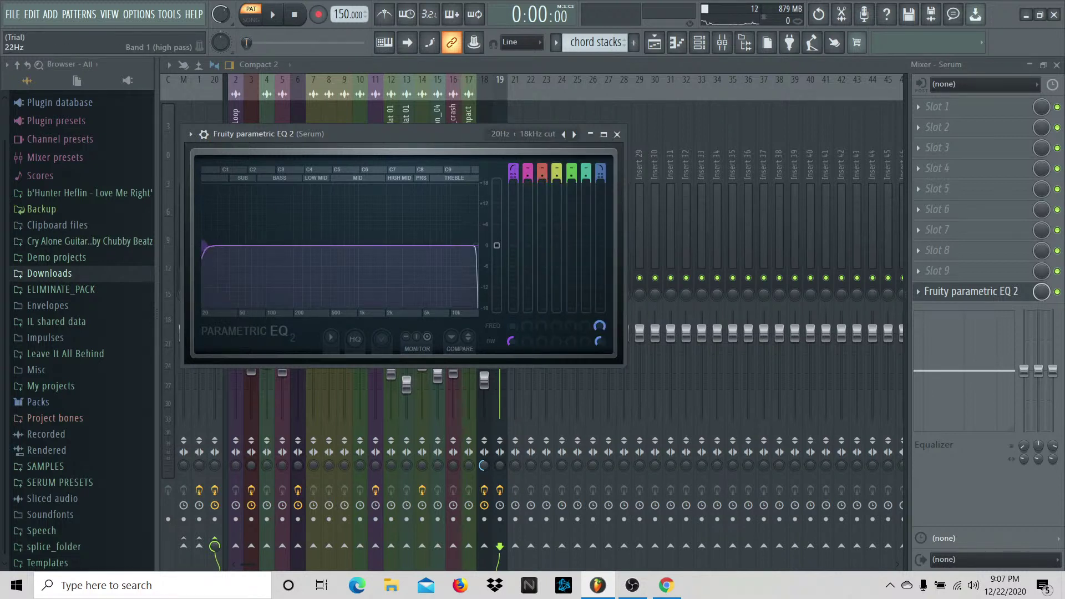
Step: Raise the Serum EQ's band 1 high-pass cutoff to about 278 Hz, auditioning the chords
{"action": "left_click_drag", "start_coordinate": [205, 245], "coordinate": [293, 250]}
{"action": "key", "text": "space"}
{"action": "key", "text": "space"}
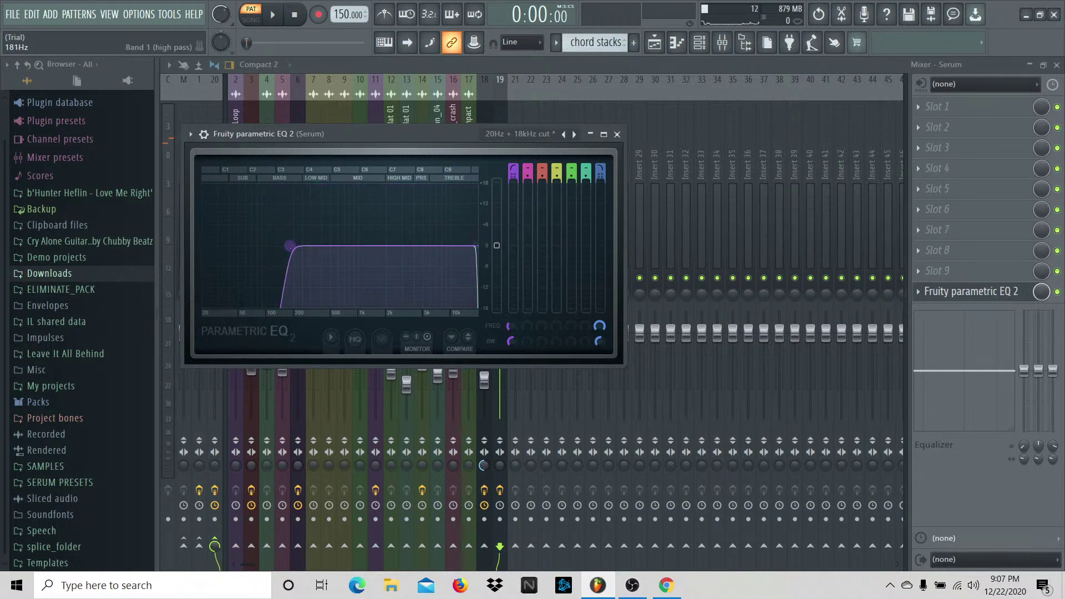
{"action": "left_click_drag", "start_coordinate": [290, 246], "coordinate": [302, 246]}
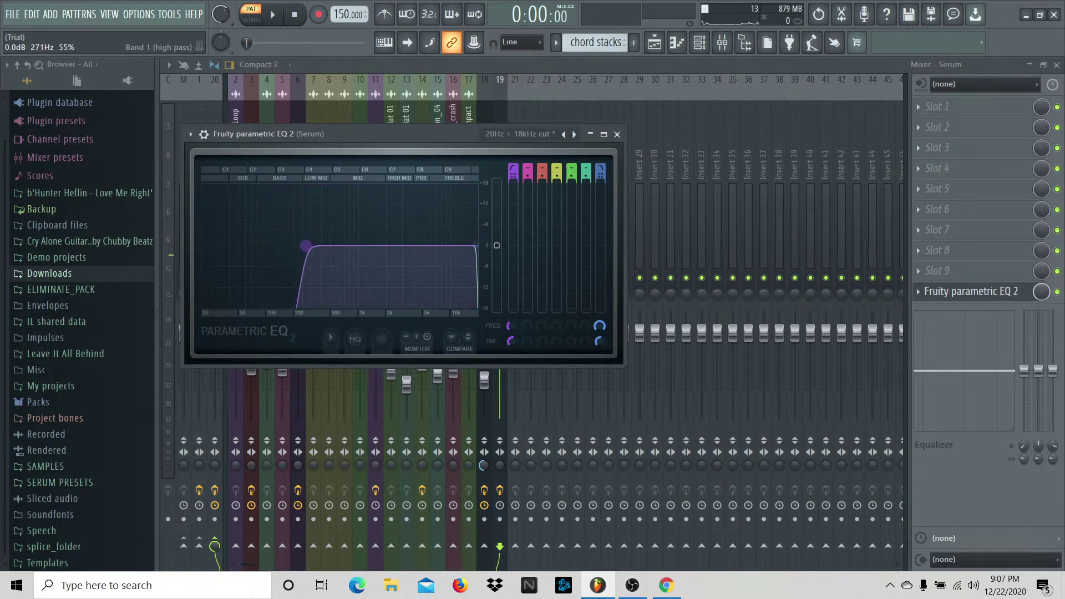
{"action": "key", "text": "space"}
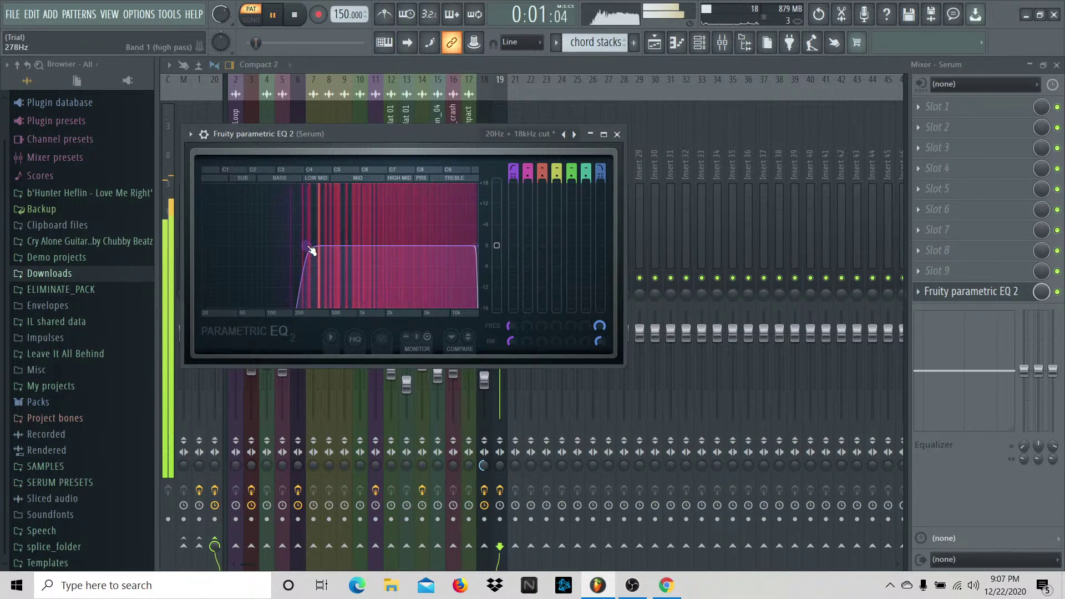
{"action": "key", "text": "space"}
{"action": "left_click", "coordinate": [617, 134]}
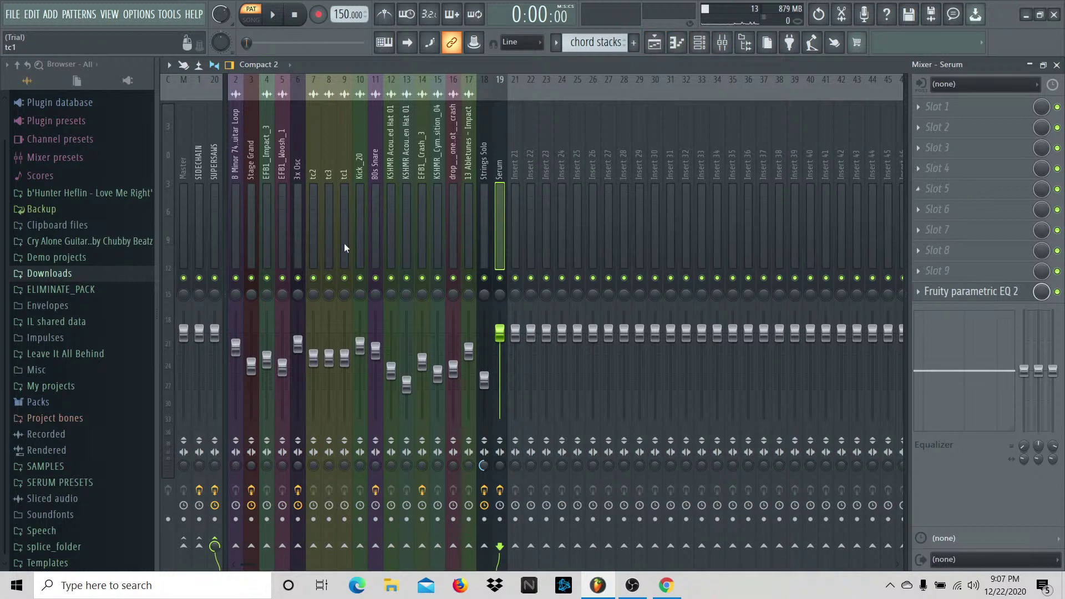
Step: Load Fruity Reeverb 2 in slot 5 of the SUPERSAWS track
{"action": "left_click", "coordinate": [214, 225]}
{"action": "left_click", "coordinate": [967, 198]}
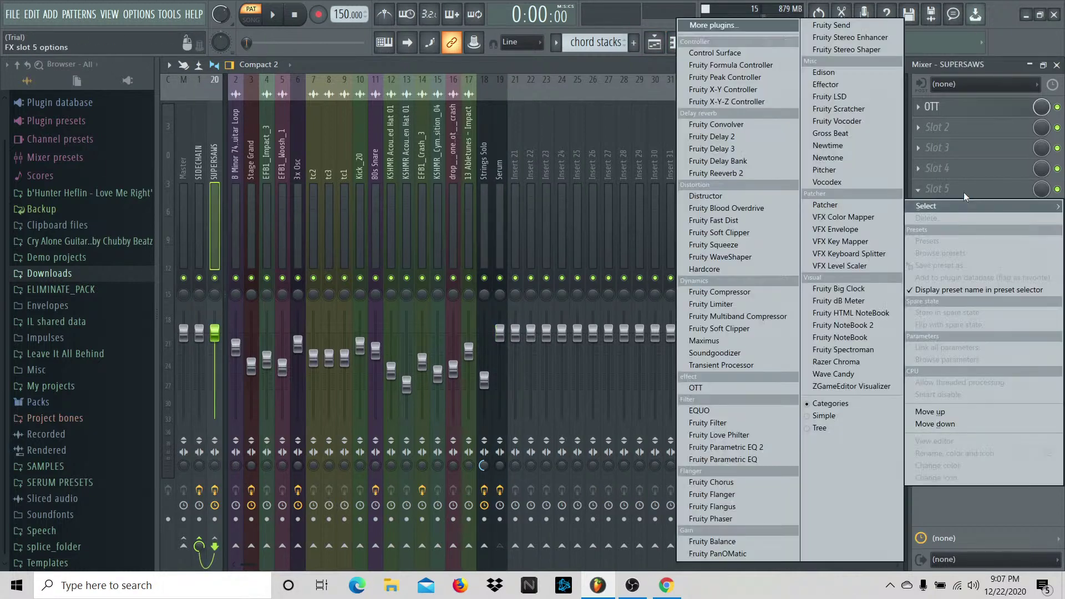
{"action": "left_click", "coordinate": [744, 171]}
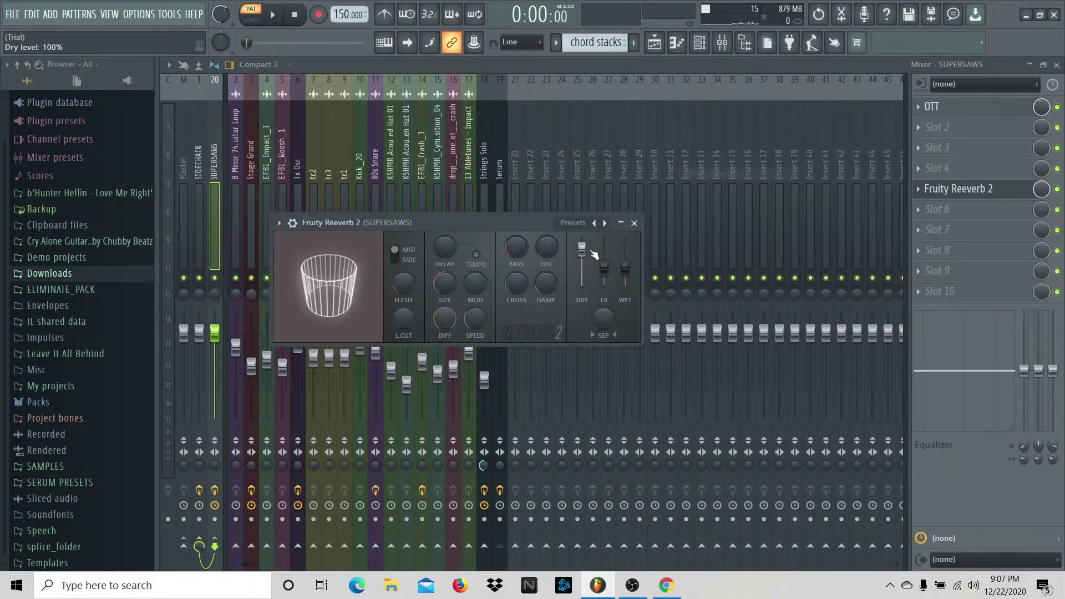
{"action": "left_click", "coordinate": [573, 223]}
{"action": "left_click", "coordinate": [511, 245]}
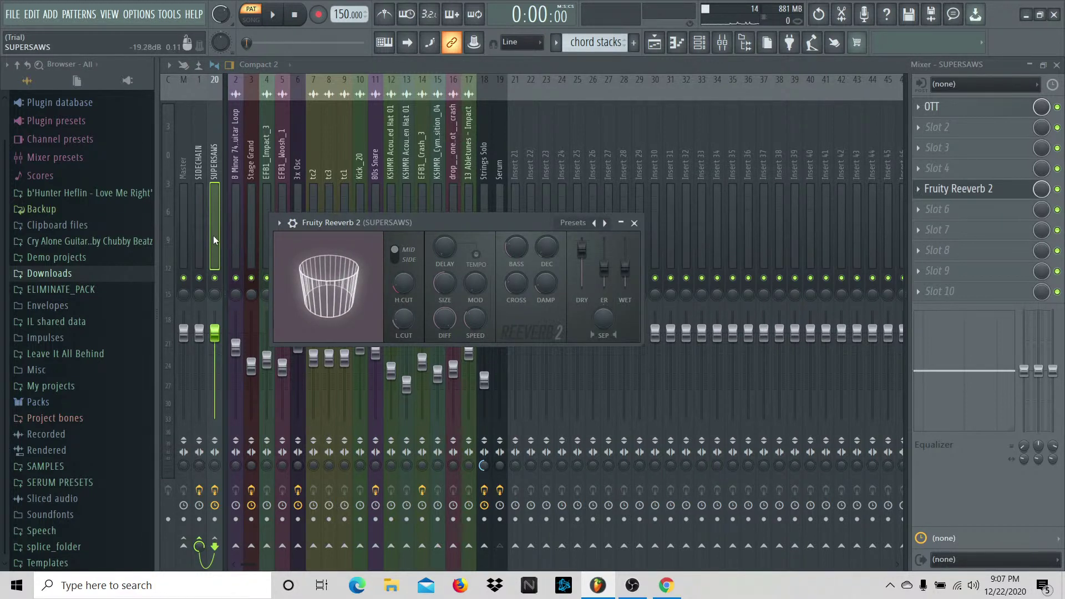
Step: Audition the chords through the SUPERSAWS reverb and set its decay time to 2.6 sec
{"action": "key", "text": "space"}
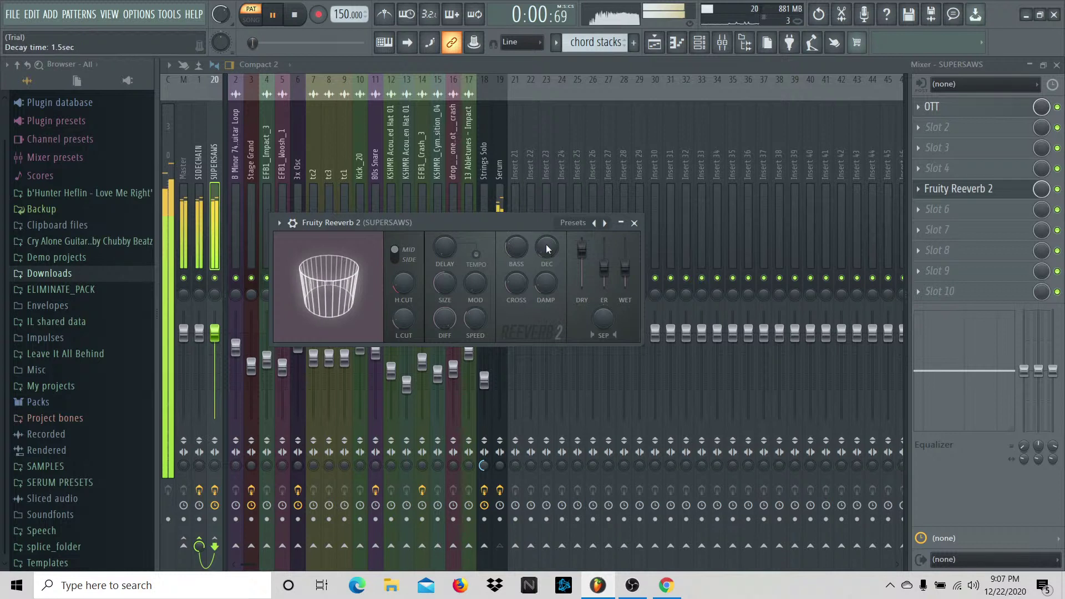
{"action": "key", "text": "space"}
{"action": "left_click_drag", "start_coordinate": [555, 241], "coordinate": [554, 236]}
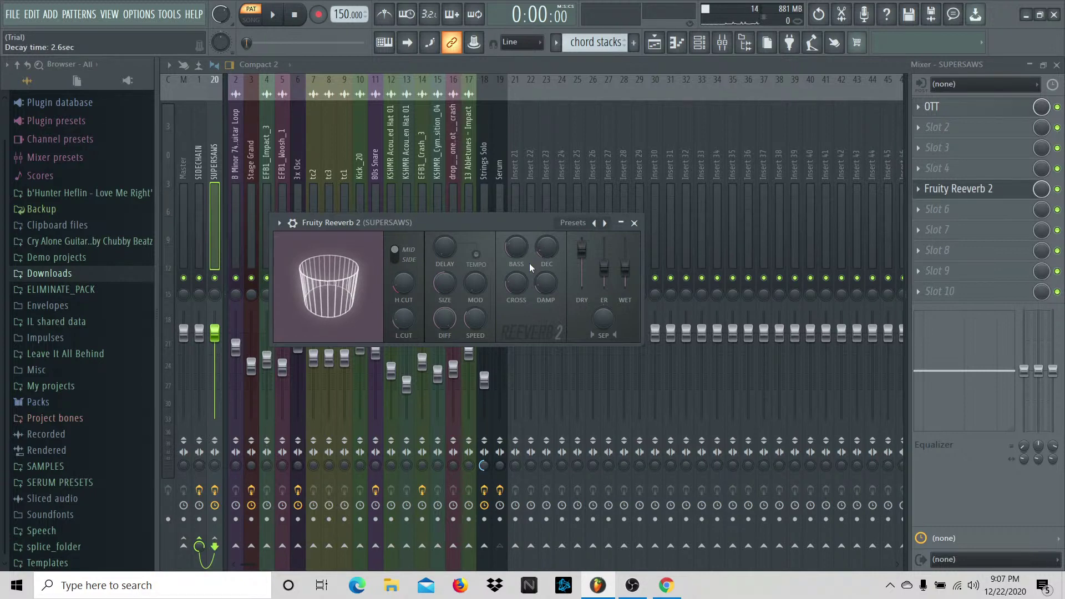
{"action": "left_click", "coordinate": [635, 222]}
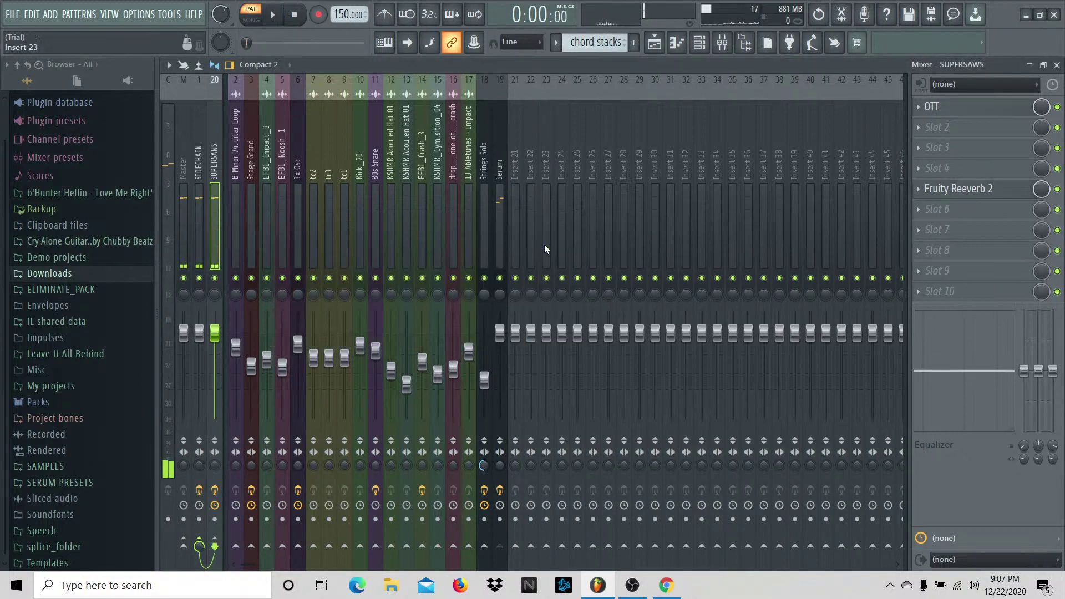
{"action": "left_click", "coordinate": [943, 189]}
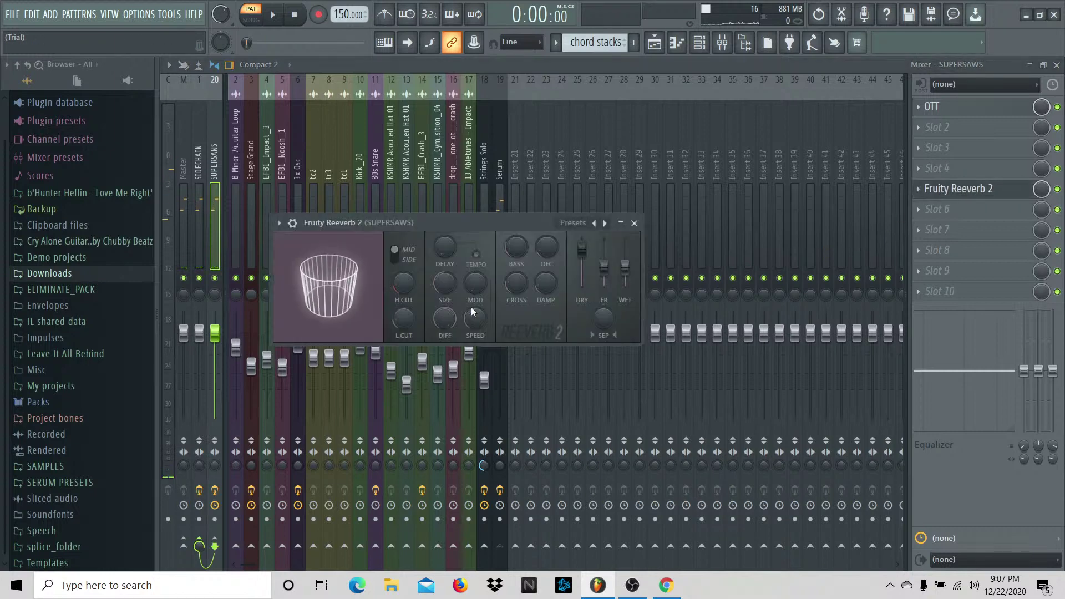
{"action": "left_click", "coordinate": [634, 223]}
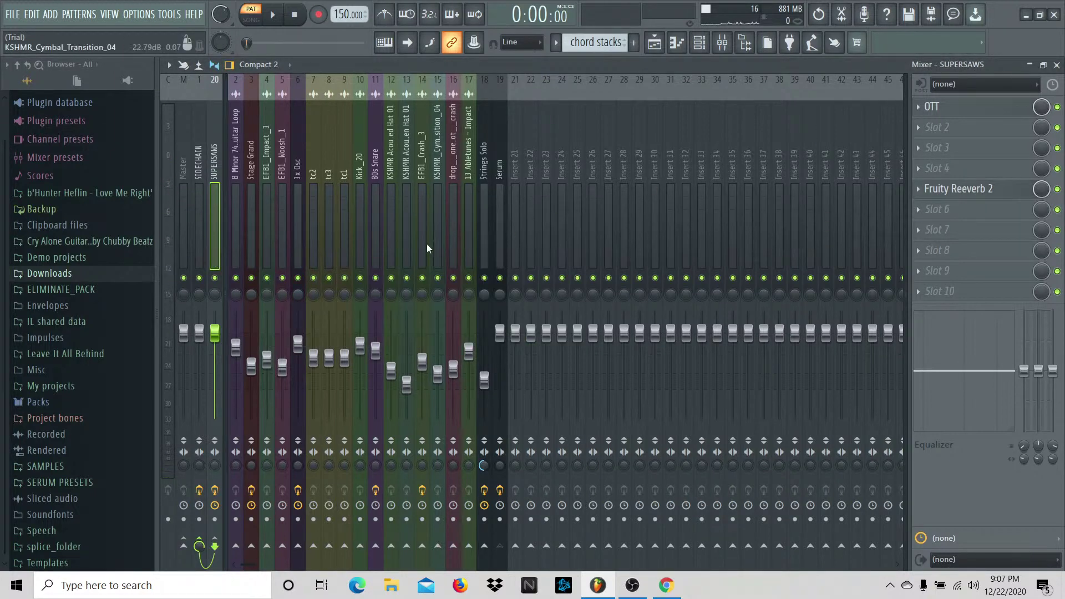
Step: Add a second Serum instance to the channel rack for another supersaw layer
{"action": "left_click", "coordinate": [504, 244]}
{"action": "left_click", "coordinate": [703, 46]}
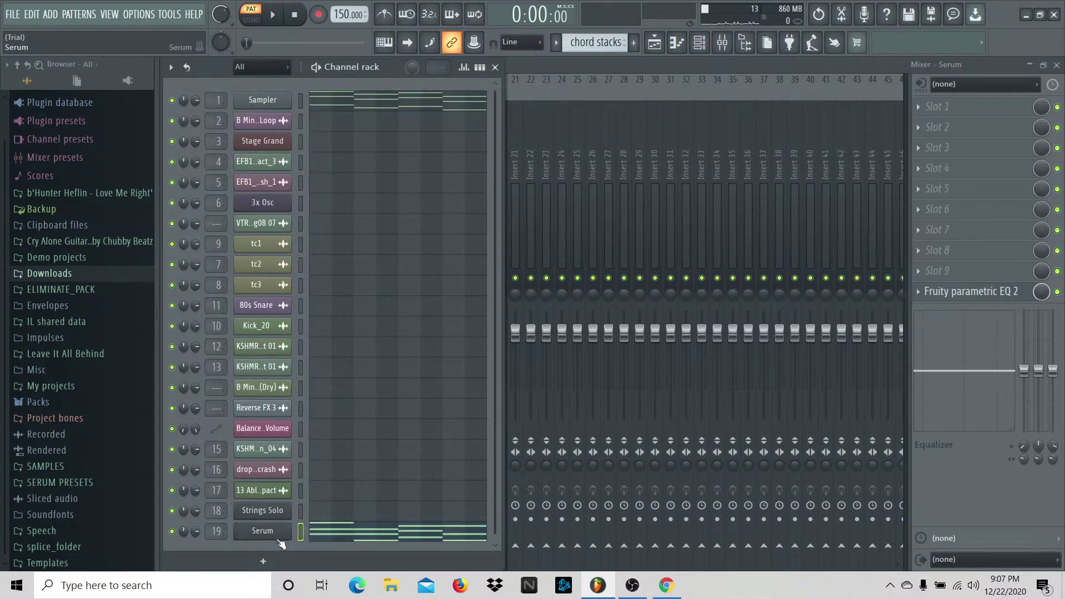
{"action": "left_click", "coordinate": [263, 561]}
{"action": "left_click", "coordinate": [418, 221]}
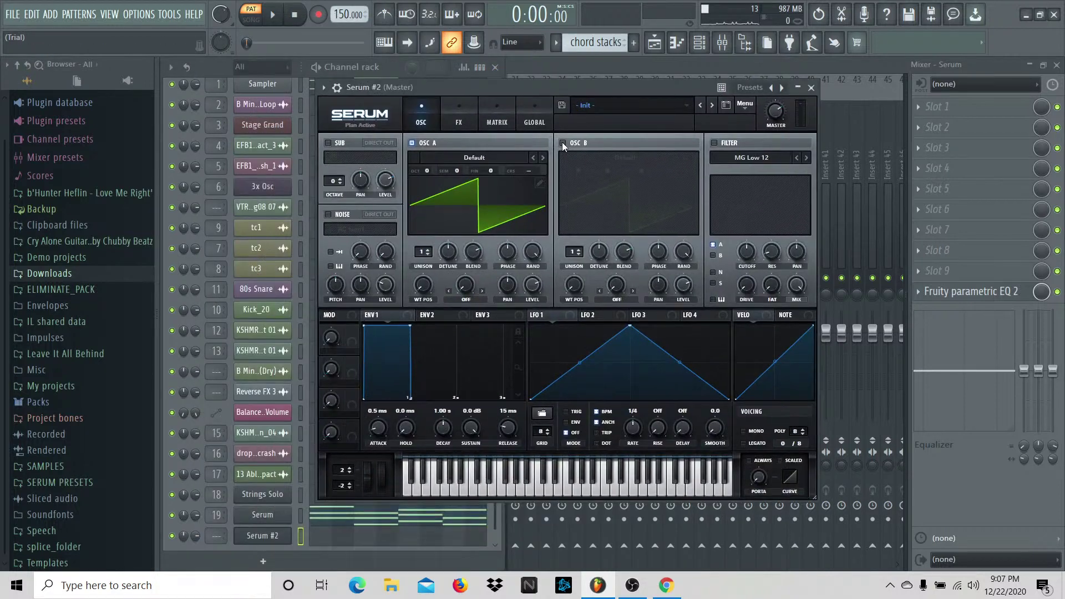
Step: Enable oscillator B in Serum #2, set both oscillators to 16 unison voices, and lower oscillator B's unison detune to about 0.01
{"action": "left_click", "coordinate": [563, 143]}
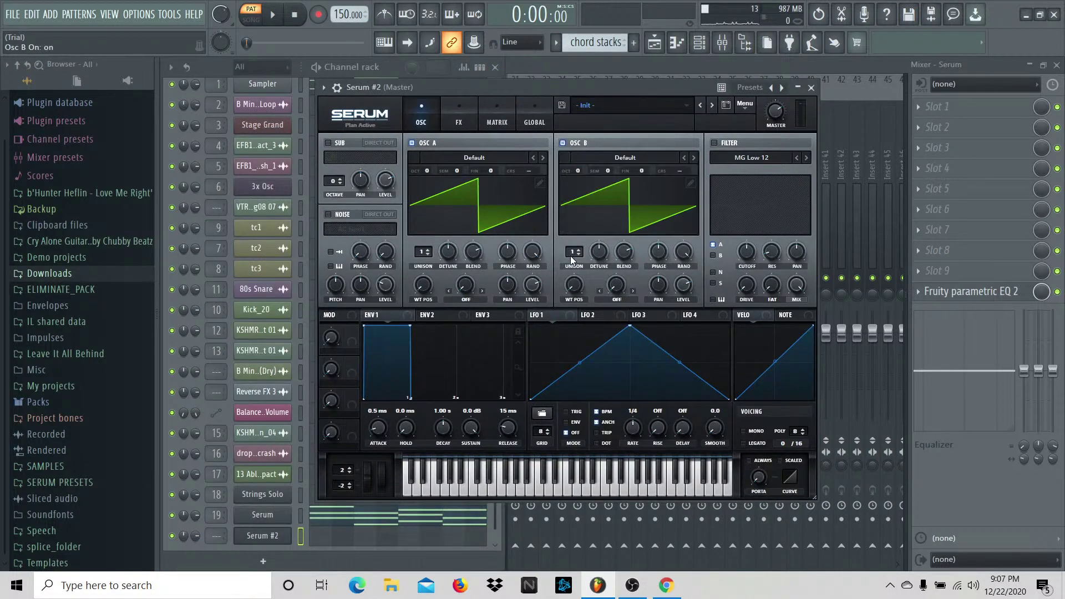
{"action": "left_click_drag", "start_coordinate": [572, 253], "coordinate": [486, 241]}
{"action": "left_click_drag", "start_coordinate": [421, 252], "coordinate": [443, 296]}
{"action": "left_click_drag", "start_coordinate": [592, 260], "coordinate": [588, 300]}
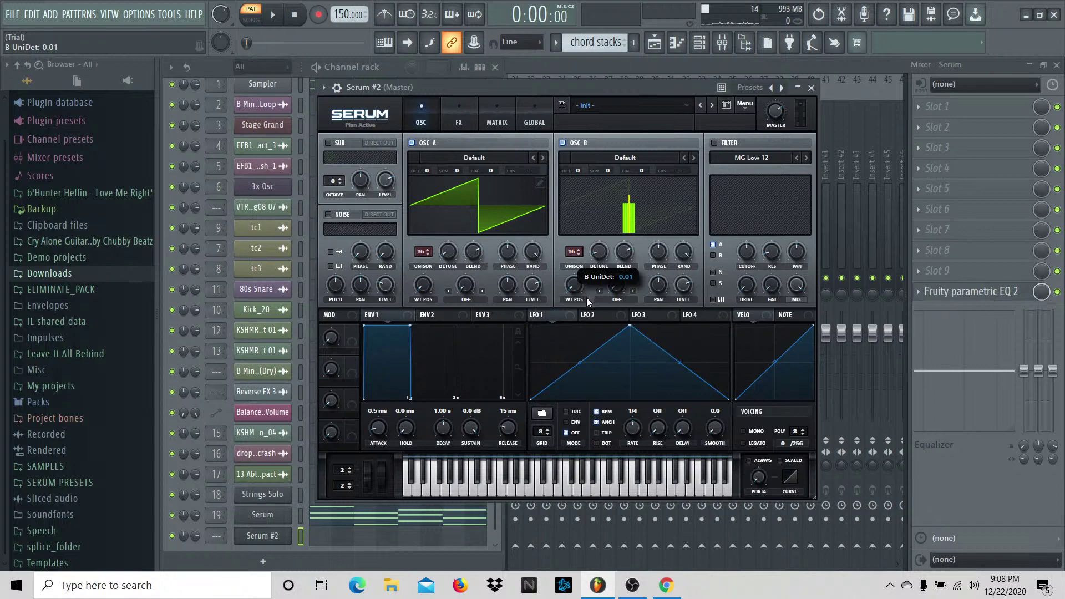
{"action": "left_click_drag", "start_coordinate": [588, 297], "coordinate": [591, 305]}
Step: Assign Serum #2 to mixer track 21, route it only into SUPERSAWS, and paste the Serum chord notes into its channel
{"action": "key", "text": "F9"}
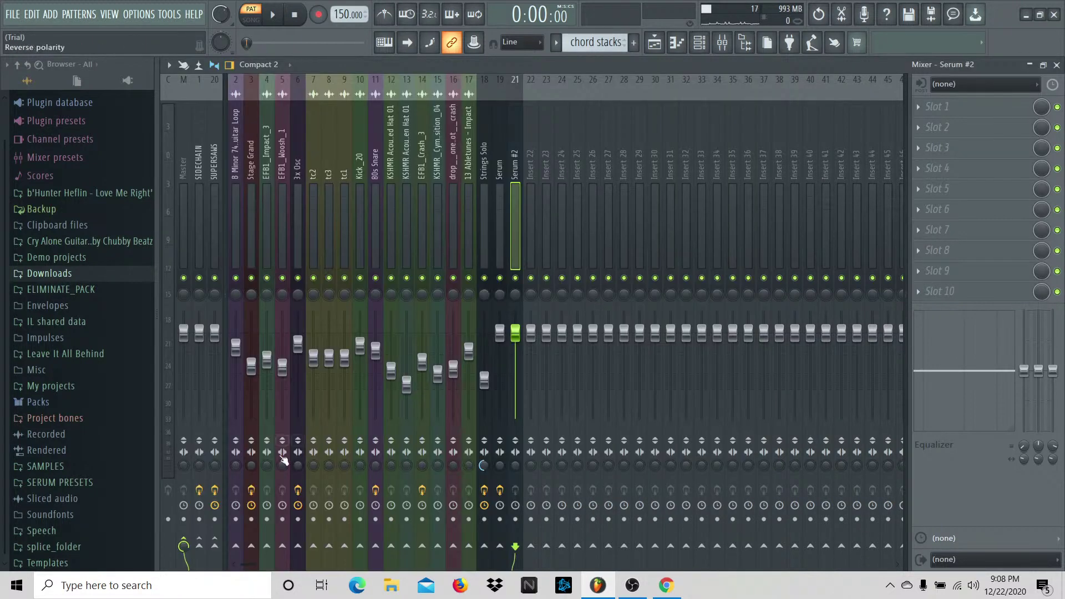
{"action": "left_click", "coordinate": [216, 547]}
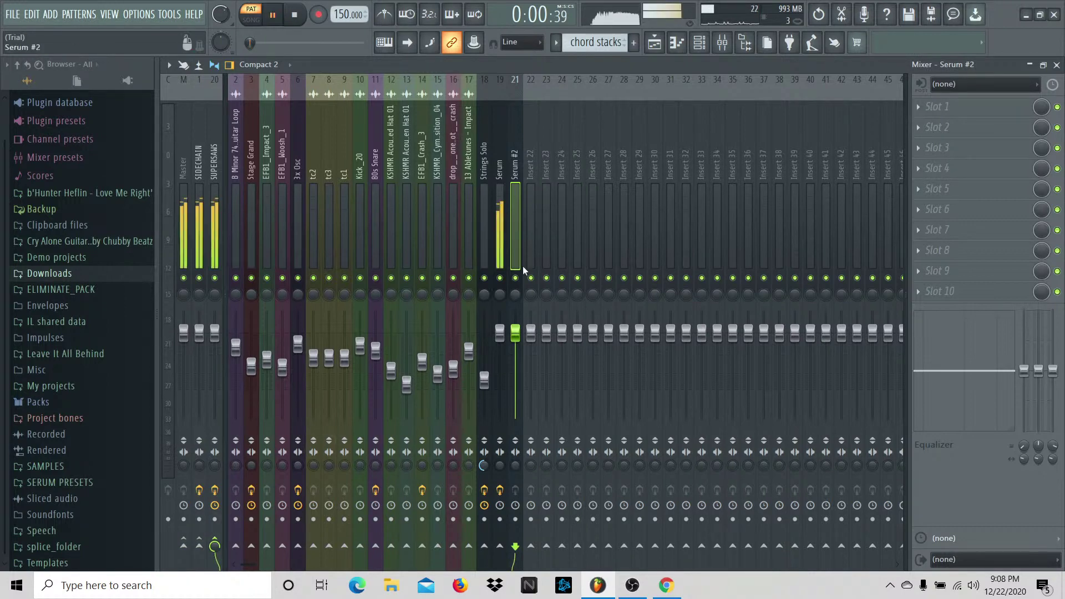
{"action": "left_click", "coordinate": [699, 42]}
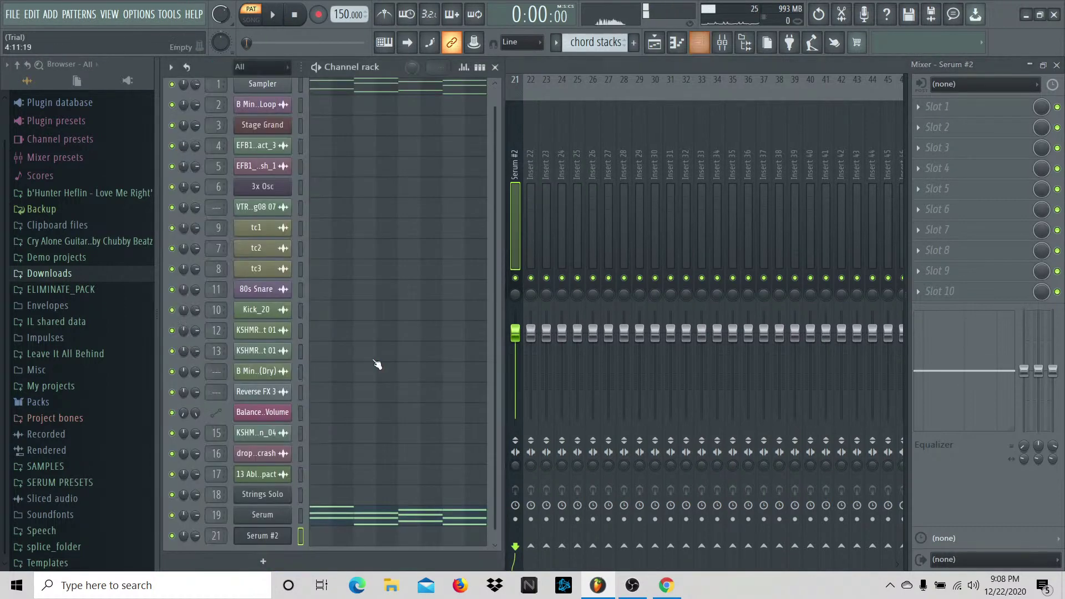
{"action": "left_click", "coordinate": [305, 538]}
{"action": "key", "text": "ctrl+v"}
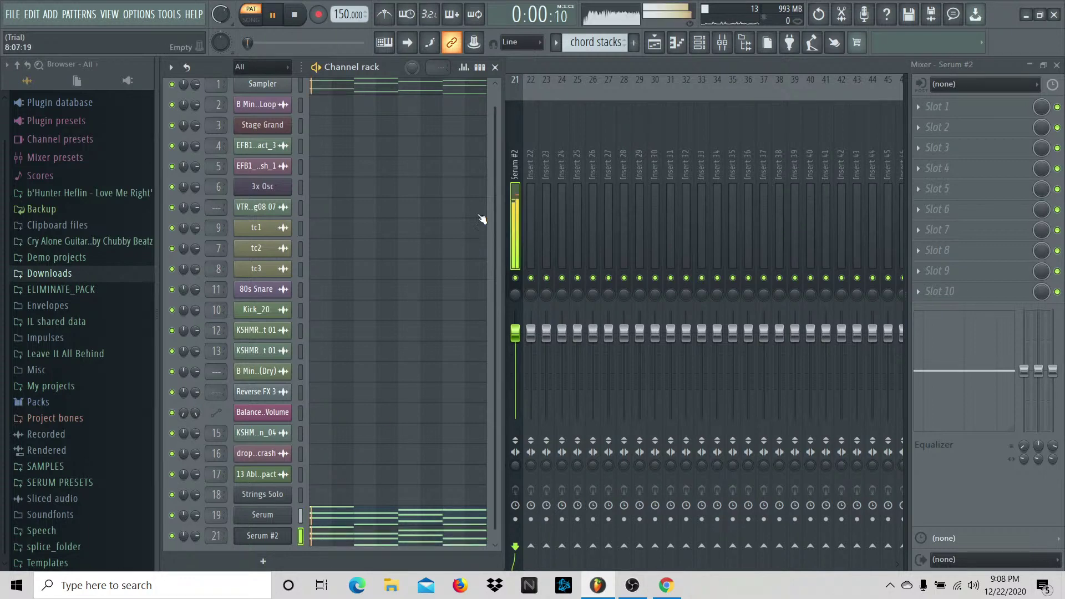
{"action": "left_click", "coordinate": [498, 67]}
Step: Load Fruity Parametric EQ 2 in slot 10 of the Serum #2 track and apply the 20Hz + 18kHz cut preset
{"action": "left_click", "coordinate": [977, 291]}
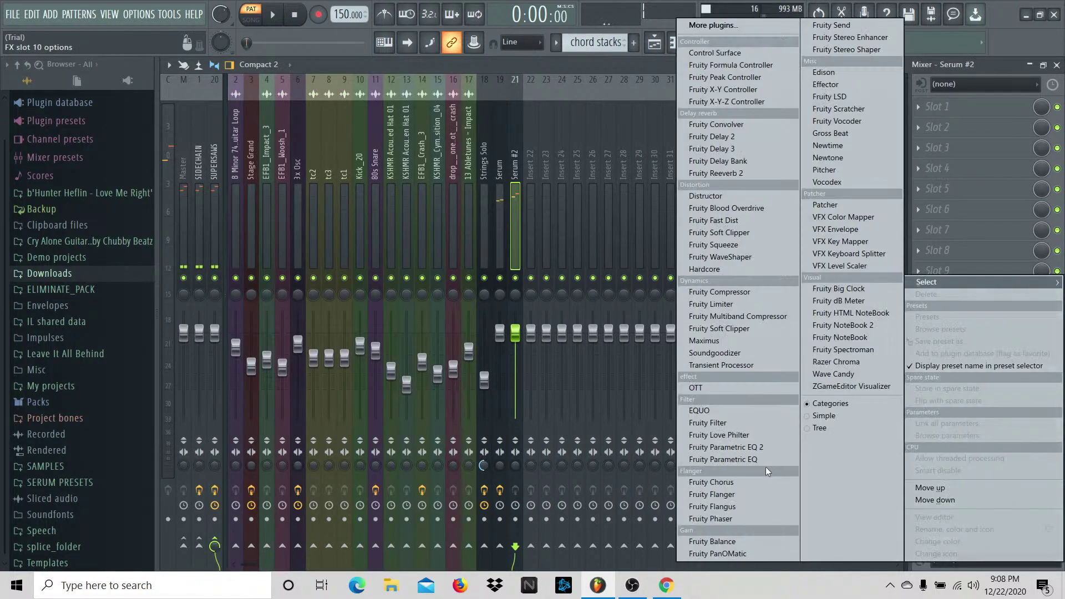
{"action": "left_click", "coordinate": [761, 452]}
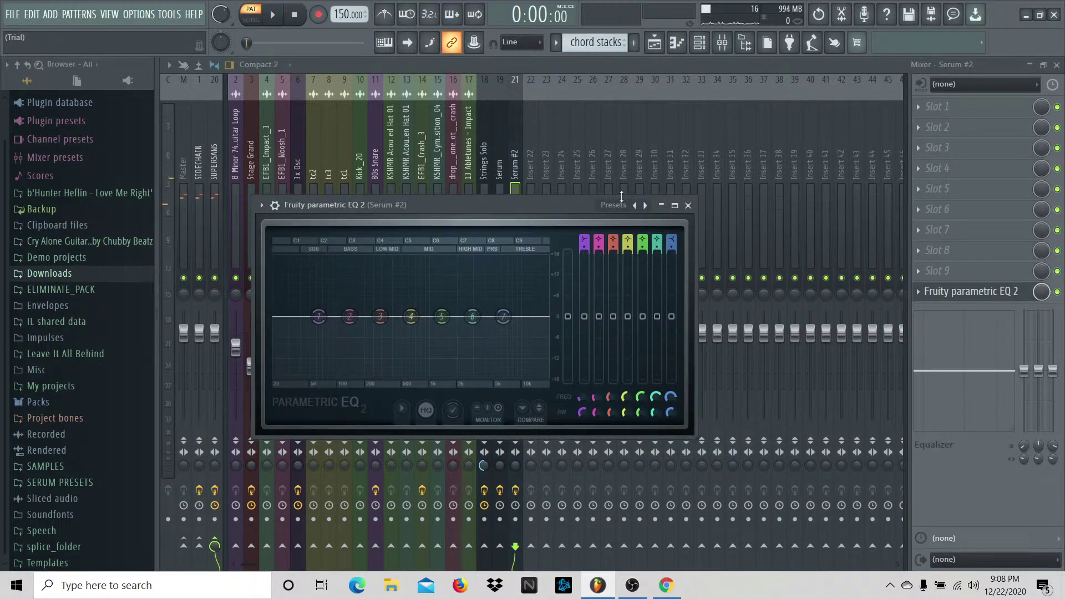
{"action": "left_click", "coordinate": [618, 205]}
{"action": "left_click", "coordinate": [664, 236]}
{"action": "left_click", "coordinate": [613, 242]}
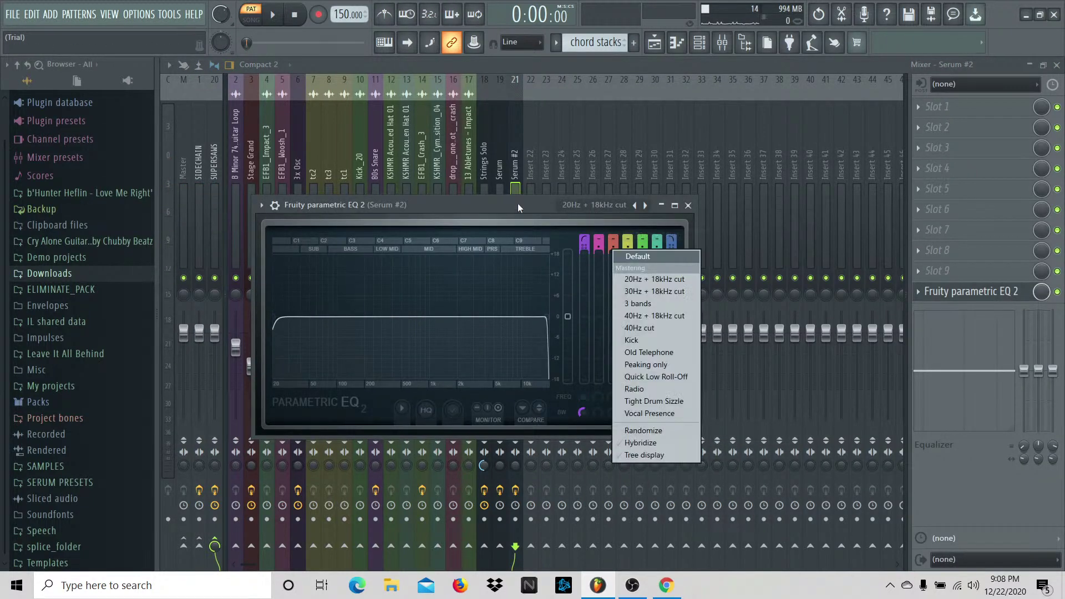
{"action": "left_click", "coordinate": [565, 276]}
{"action": "left_click_drag", "start_coordinate": [566, 213], "coordinate": [566, 308]}
Step: Solo the Serum #2 track and, during playback, raise its EQ's band 1 high-pass cutoff to just above 200 Hz
{"action": "left_click", "coordinate": [517, 283]}
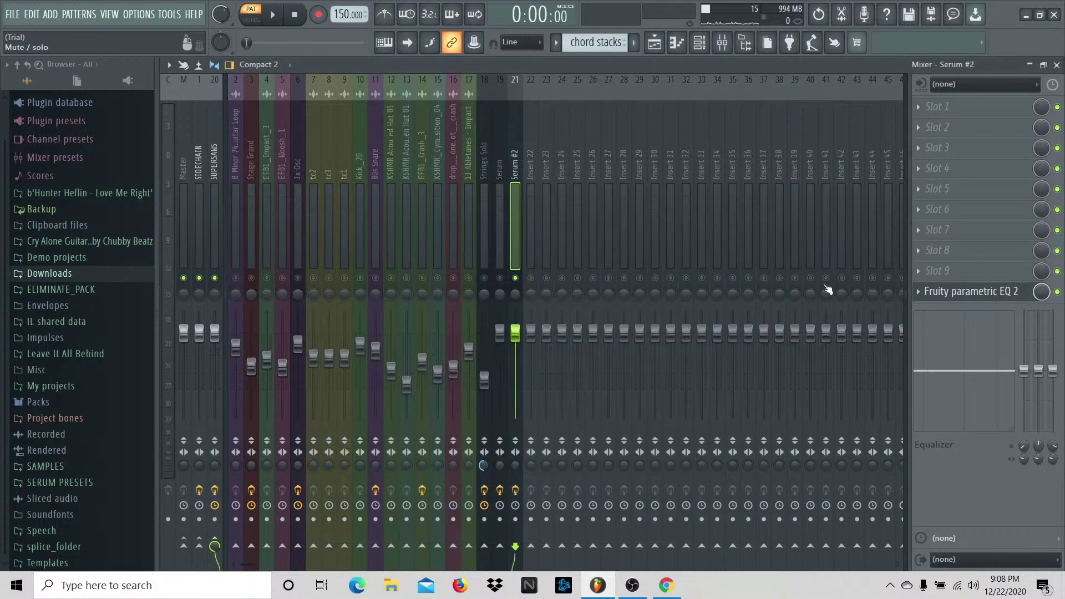
{"action": "left_click", "coordinate": [955, 295]}
{"action": "key", "text": "space"}
{"action": "left_click_drag", "start_coordinate": [352, 428], "coordinate": [432, 421]}
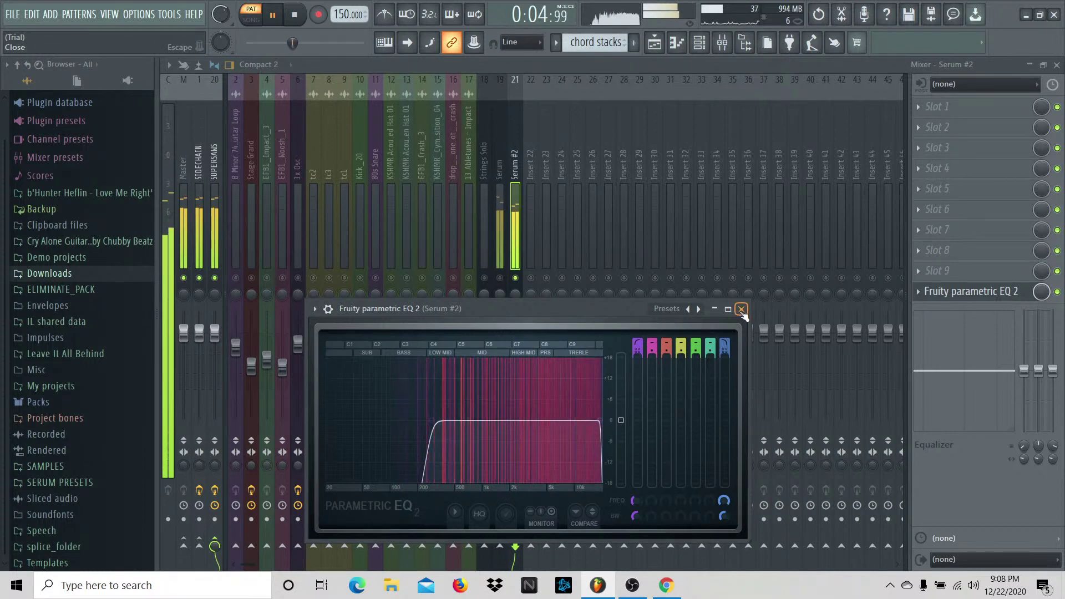
Step: Audition the high-passed Serum #2 chords and close the track's EQ
{"action": "key", "text": "space"}
{"action": "key", "text": "space"}
{"action": "key", "text": "space"}
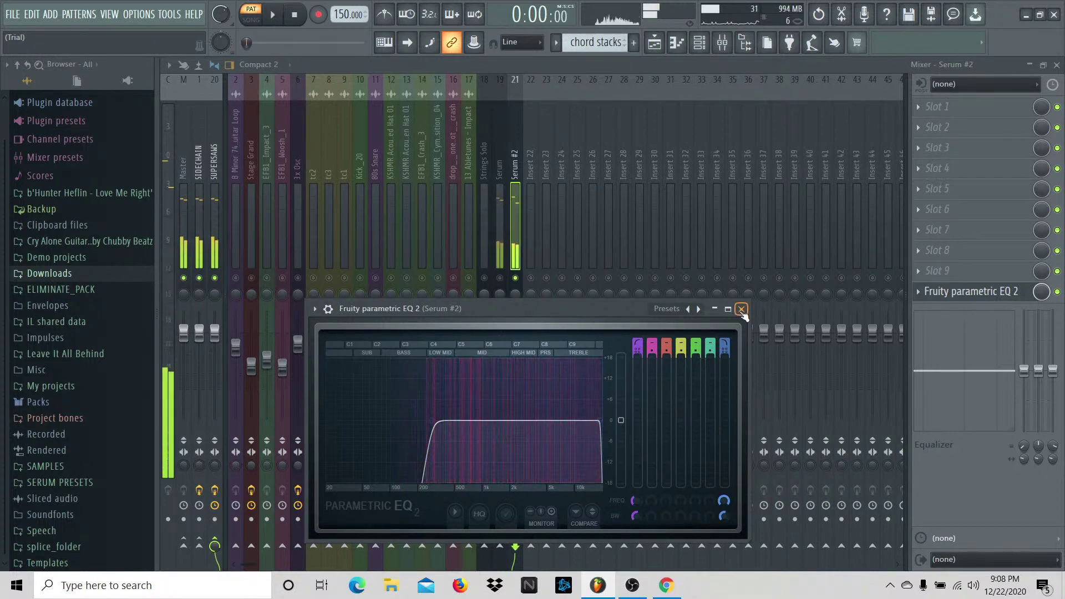
{"action": "left_click", "coordinate": [742, 310]}
Step: Load a second Fruity Parametric EQ 2 in slot 9 of Serum #2 and boost band 5 to 18 dB with 11% bandwidth
{"action": "left_click", "coordinate": [982, 271]}
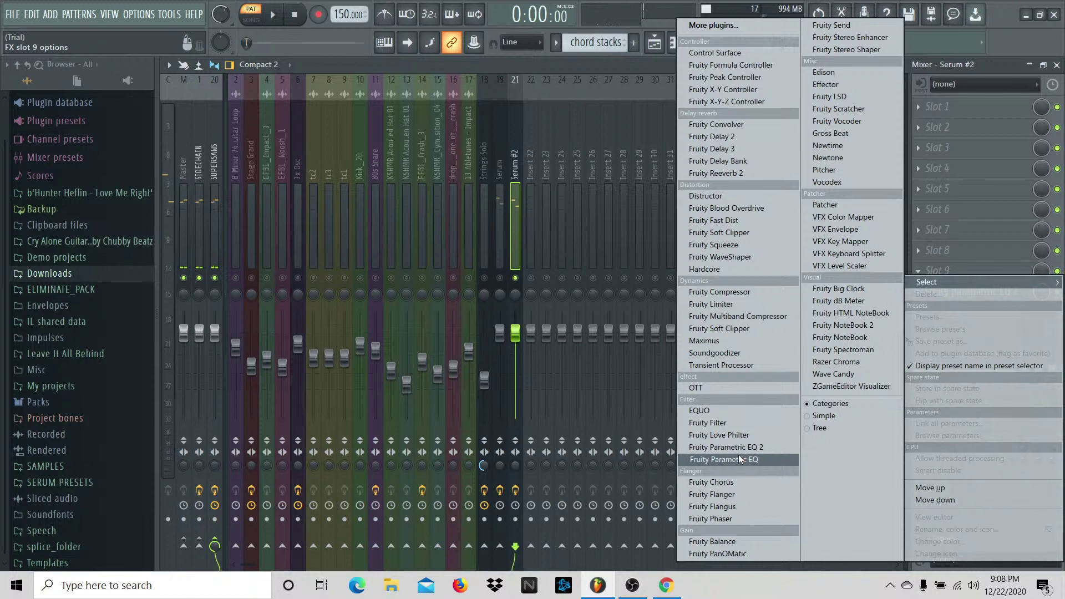
{"action": "left_click", "coordinate": [724, 447]}
{"action": "left_click_drag", "start_coordinate": [425, 302], "coordinate": [432, 239]}
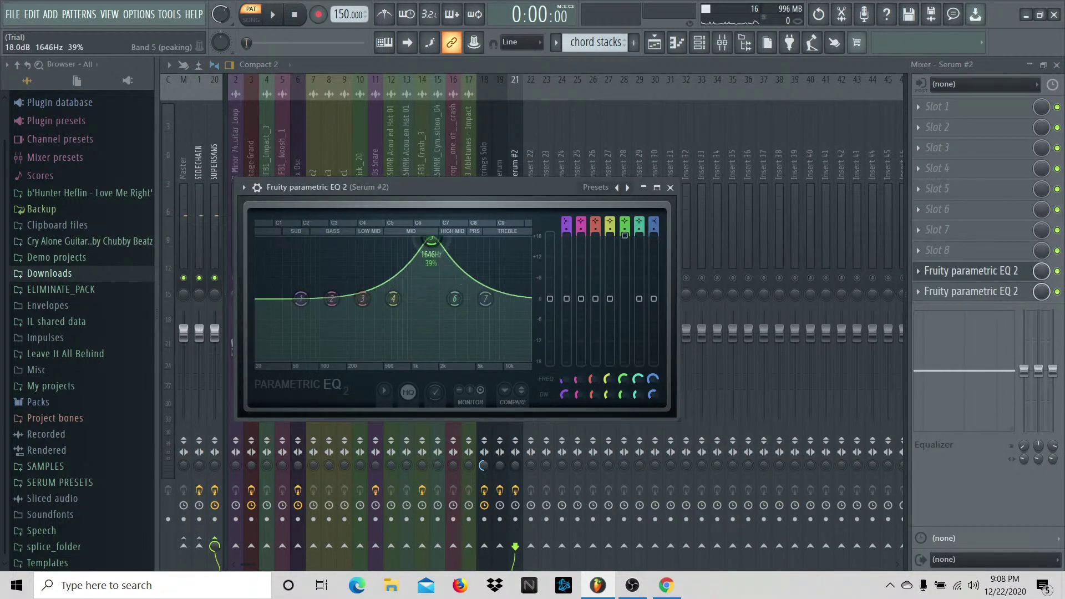
{"action": "scroll", "coordinate": [624, 395], "scroll_direction": "down", "scroll_amount": 10}
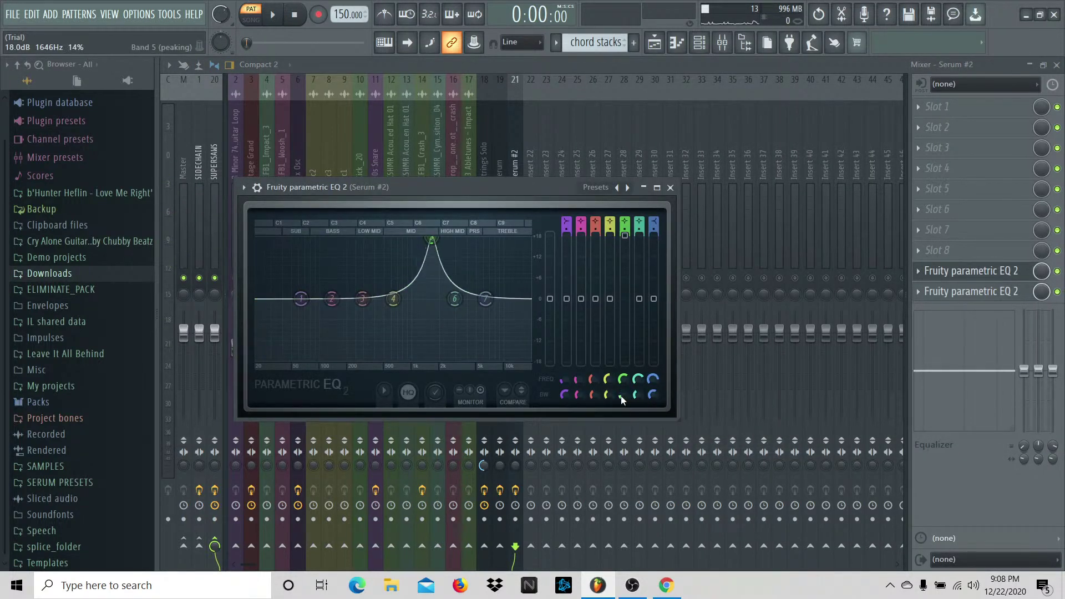
{"action": "scroll", "coordinate": [624, 395], "scroll_direction": "up", "scroll_amount": 1}
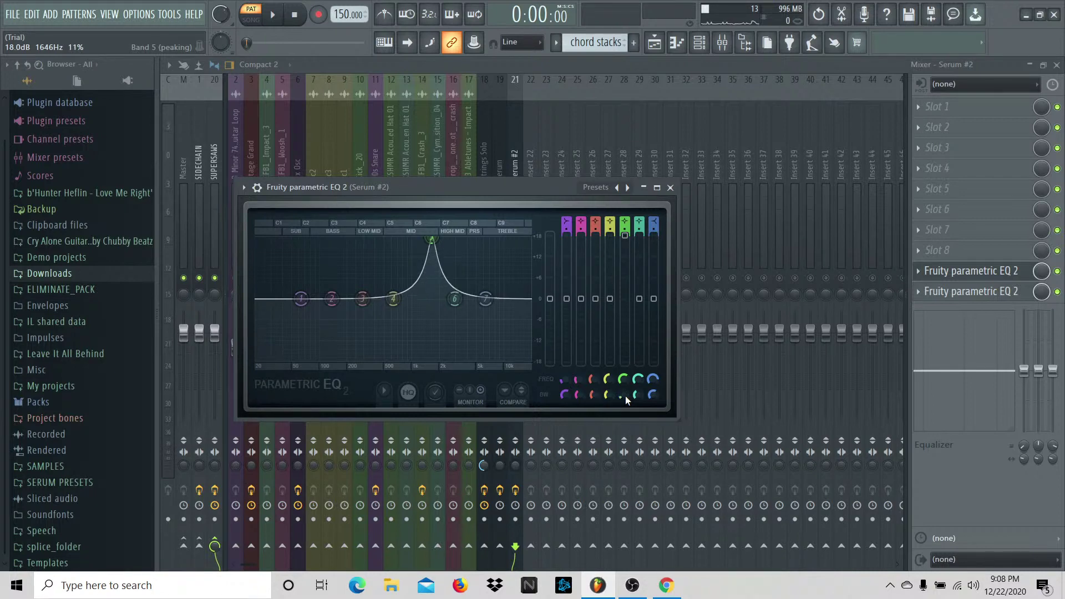
Step: During playback, sweep the boosted band 5 down in frequency to about 747 Hz
{"action": "key", "text": "space"}
{"action": "left_click_drag", "start_coordinate": [432, 240], "coordinate": [399, 240]}
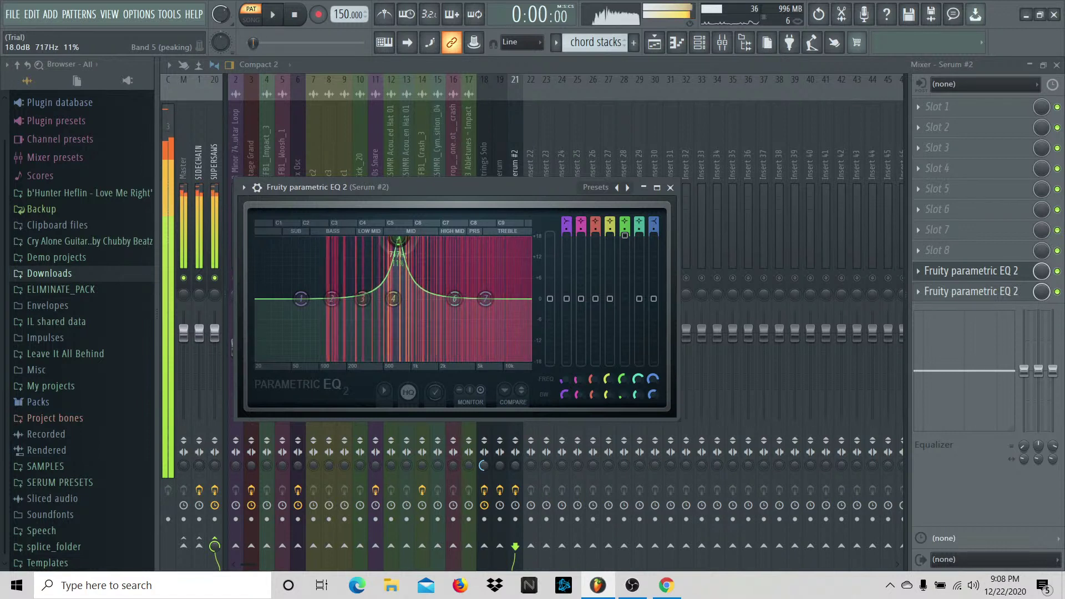
{"action": "key", "text": "space"}
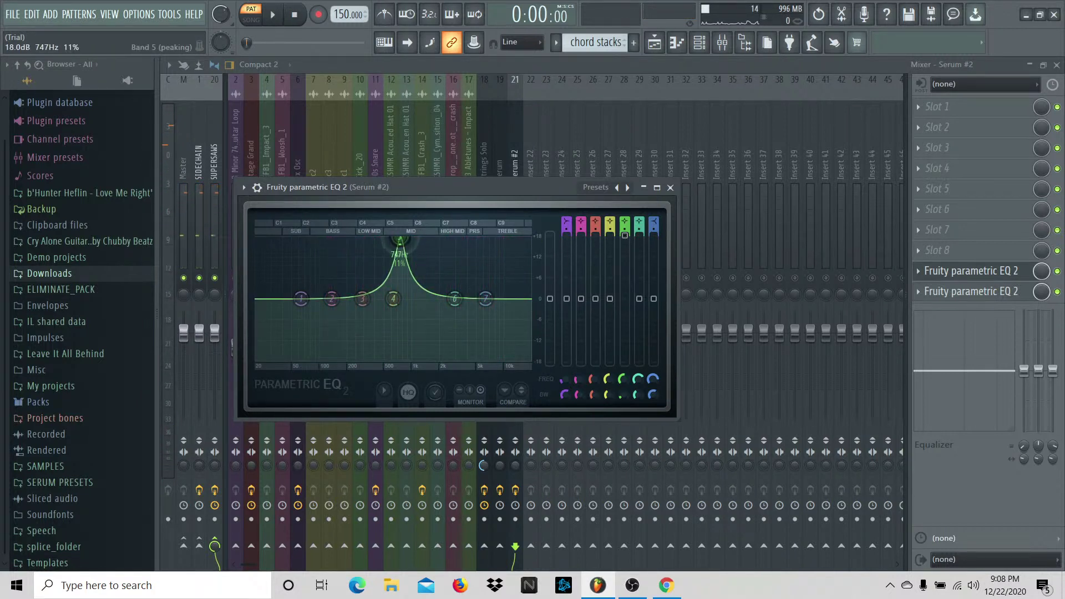
Step: Close the EQ and audition the Serum #2 chords with the slot 9 EQ bypassed for comparison
{"action": "left_click", "coordinate": [670, 187]}
{"action": "key", "text": "space"}
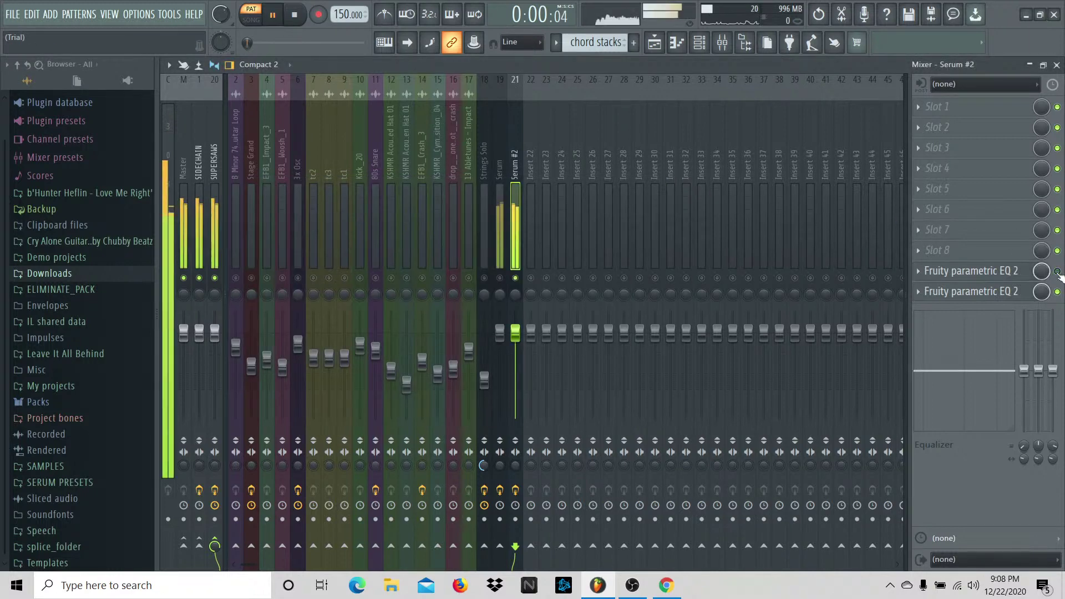
{"action": "key", "text": "space"}
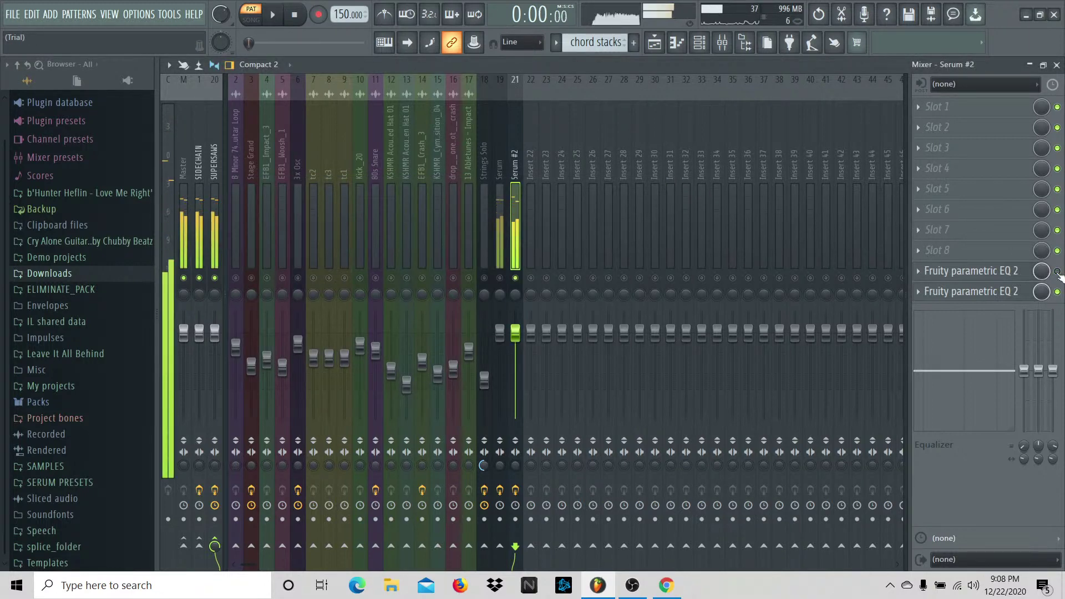
{"action": "key", "text": "space"}
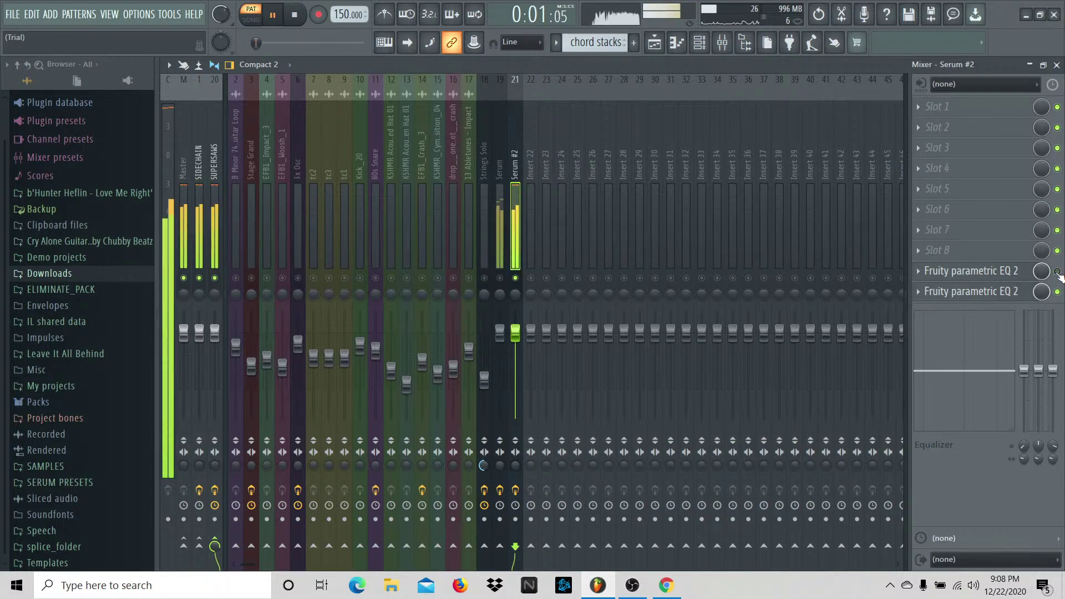
{"action": "key", "text": "space"}
Step: Set band 5 of the slot 9 EQ to about -3.1 dB with 17% bandwidth, and audition Serum #2
{"action": "left_click", "coordinate": [993, 271]}
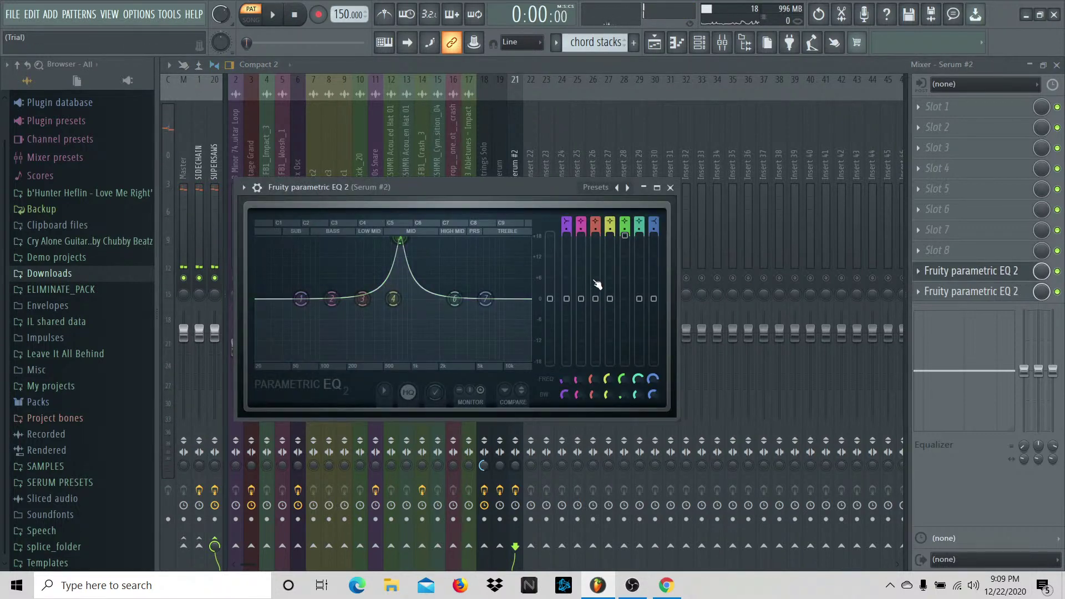
{"action": "left_click_drag", "start_coordinate": [625, 235], "coordinate": [632, 291]}
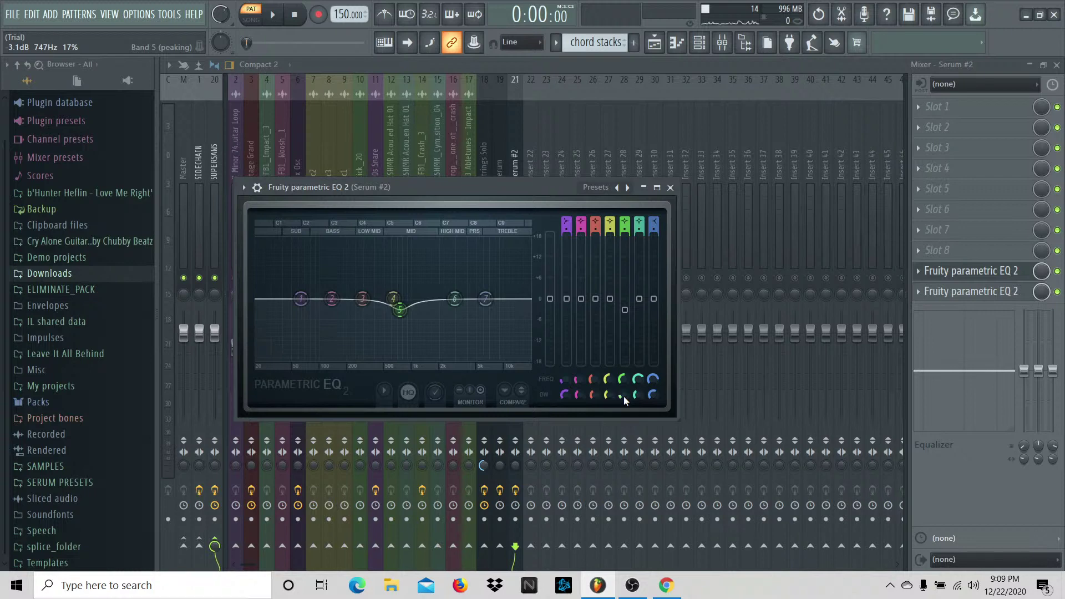
{"action": "key", "text": "space"}
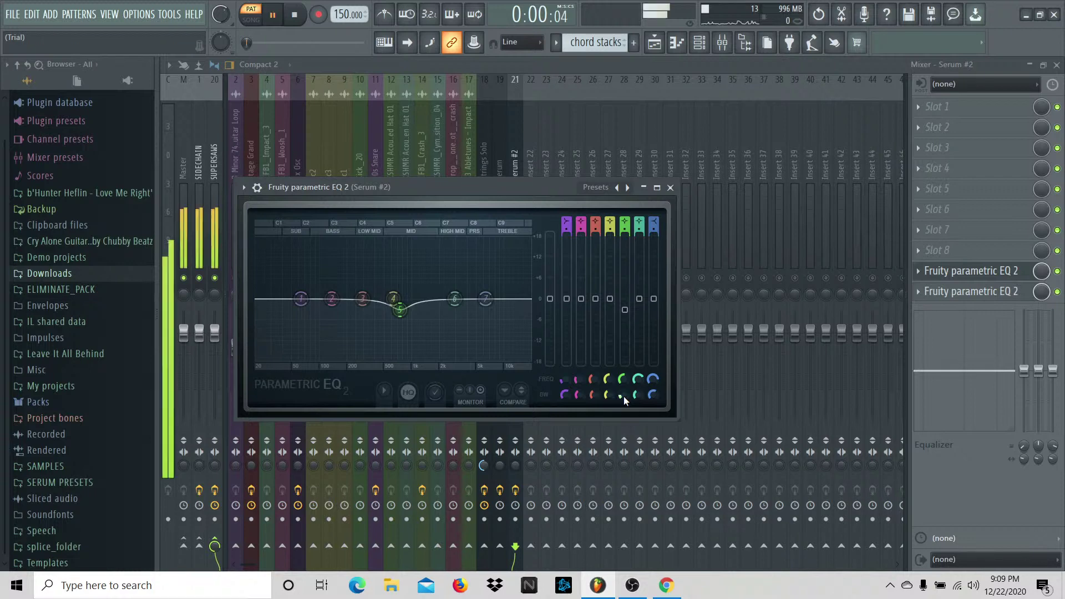
{"action": "left_click", "coordinate": [670, 188]}
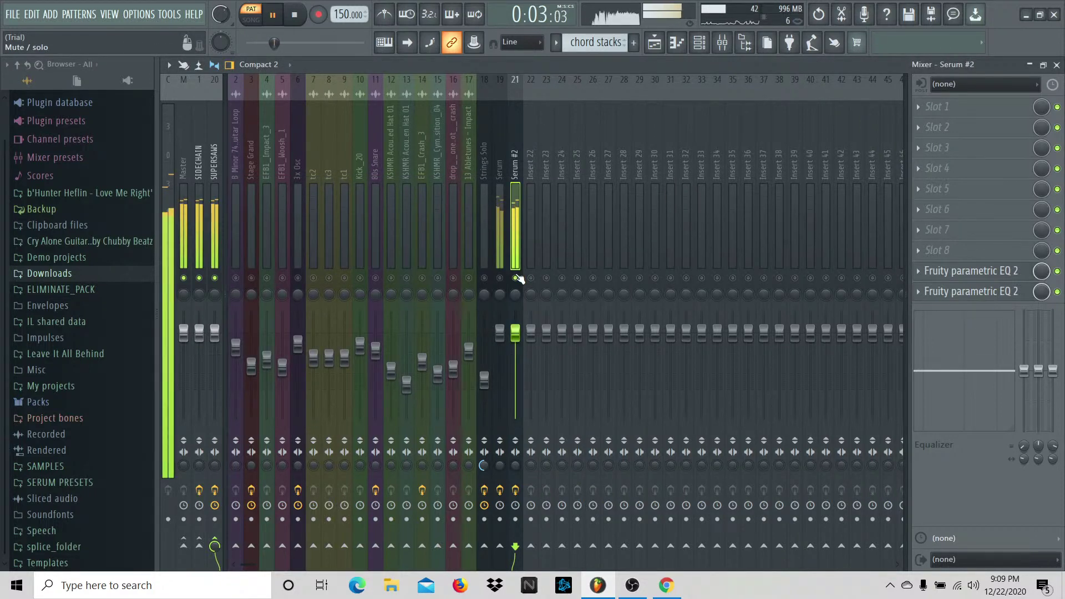
{"action": "key", "text": "space"}
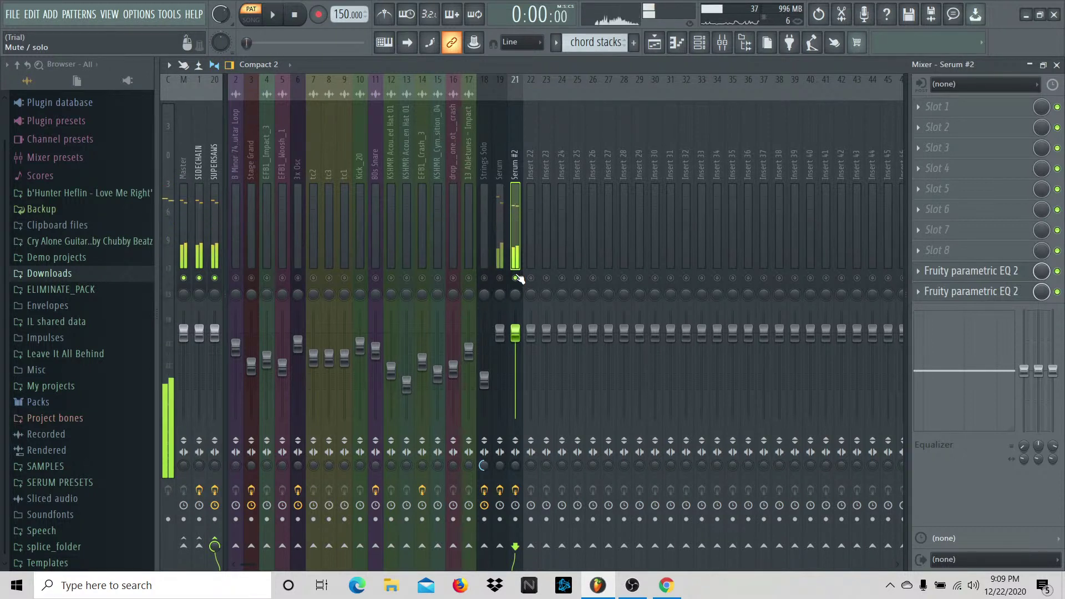
Step: Unmute the Serum track and play it together with Serum #2, checking the level on the Master track
{"action": "left_click", "coordinate": [501, 278]}
{"action": "key", "text": "space"}
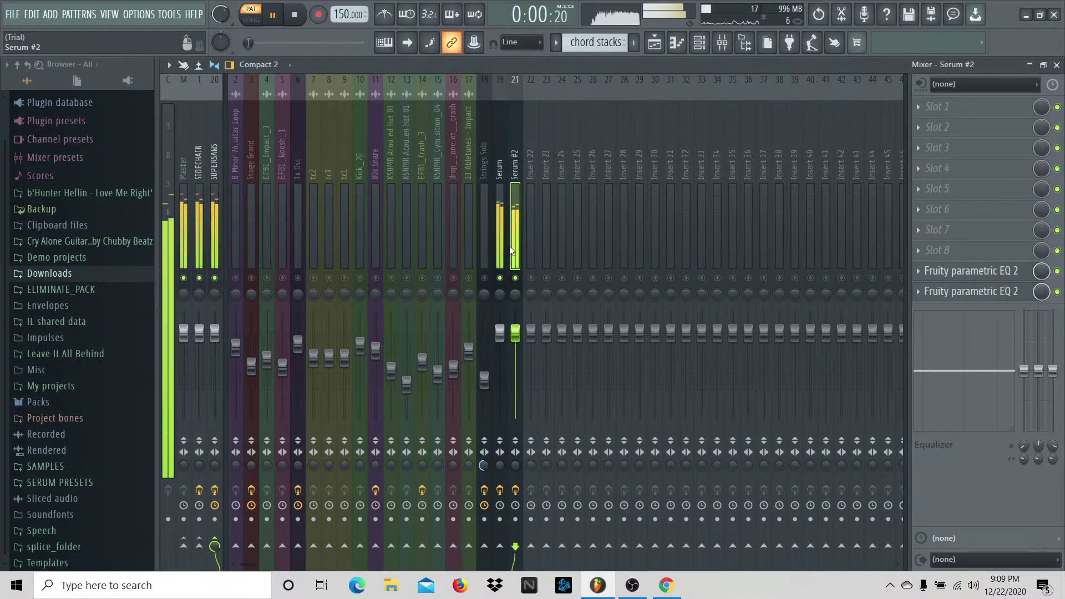
{"action": "left_click", "coordinate": [183, 227]}
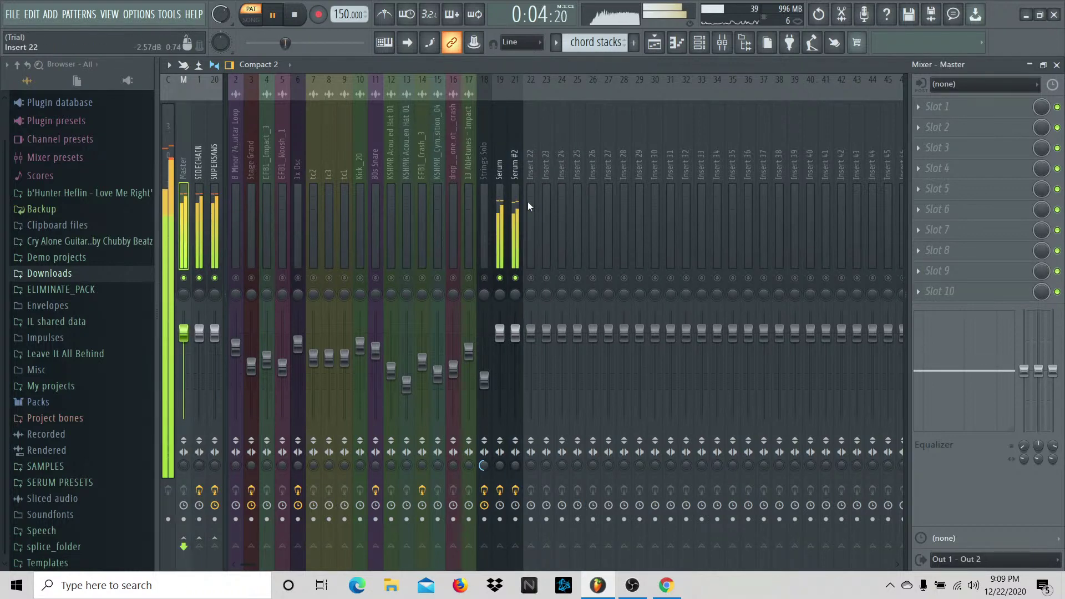
{"action": "left_click", "coordinate": [515, 211]}
{"action": "key", "text": "space"}
Step: Add a third Serum instance to the channel rack and assign it to mixer track 22
{"action": "left_click", "coordinate": [699, 43]}
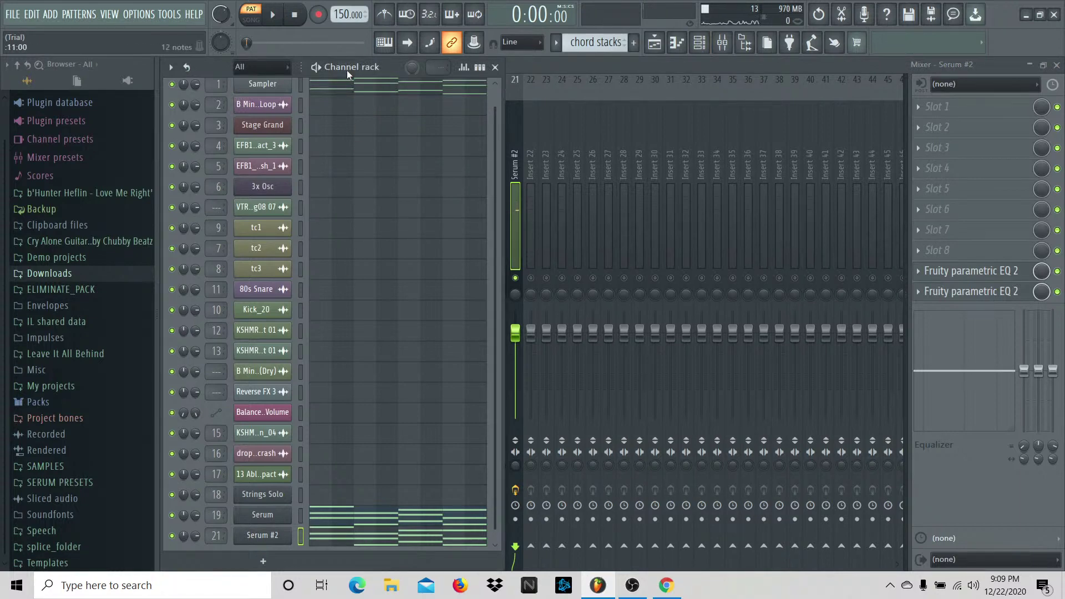
{"action": "left_click_drag", "start_coordinate": [348, 70], "coordinate": [381, 62]}
{"action": "left_click", "coordinate": [296, 553]}
{"action": "left_click", "coordinate": [425, 215]}
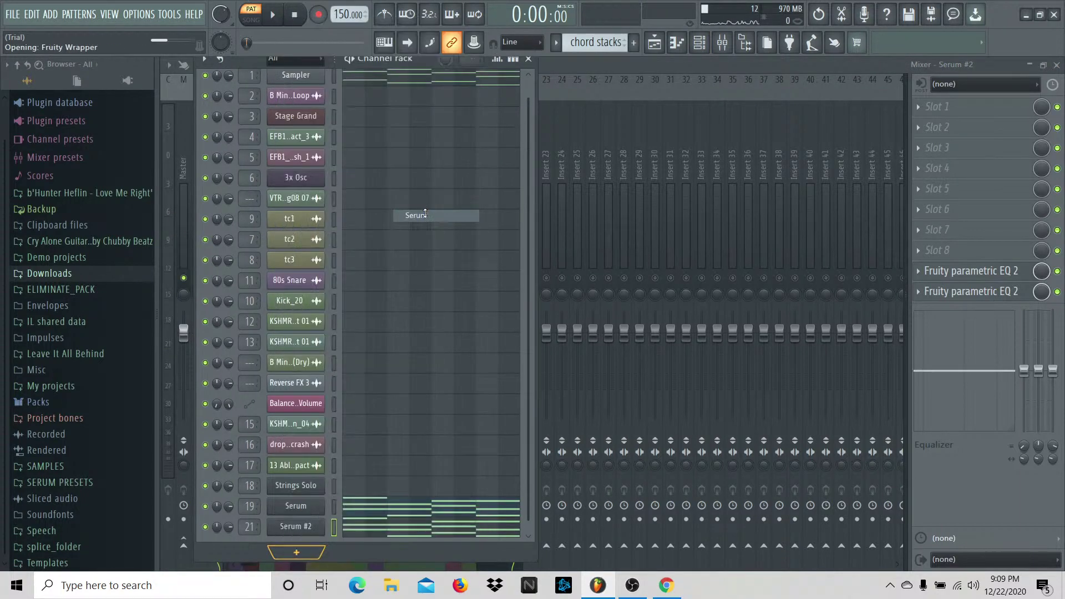
{"action": "key", "text": "ctrl+l"}
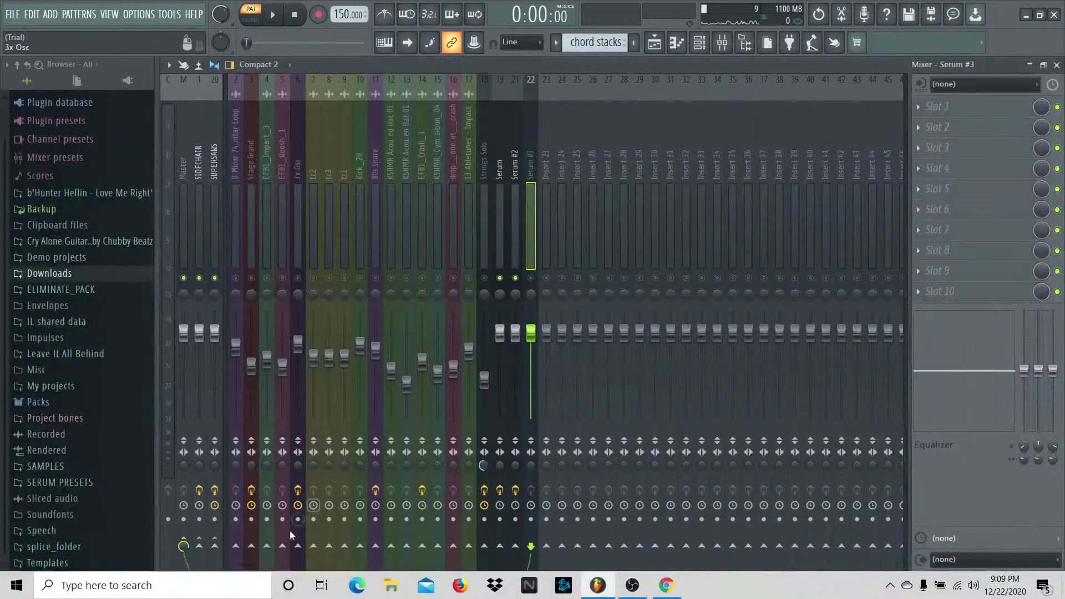
Step: Route the Serum #3 mixer track only into the SUPERSAWS bus
{"action": "left_click", "coordinate": [215, 546], "text": "ctrl"}
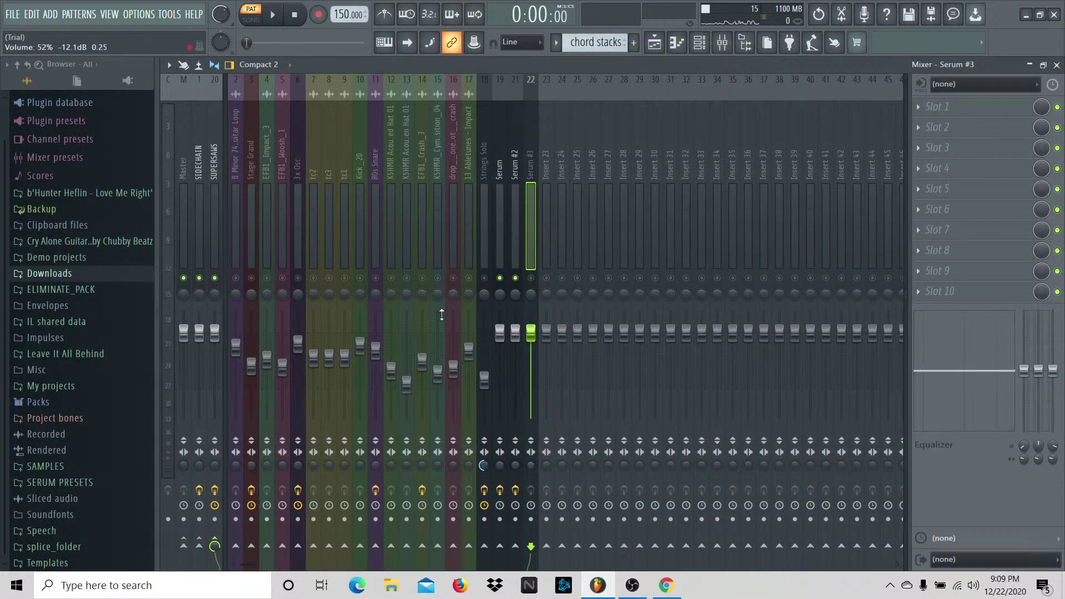
{"action": "left_click", "coordinate": [214, 65]}
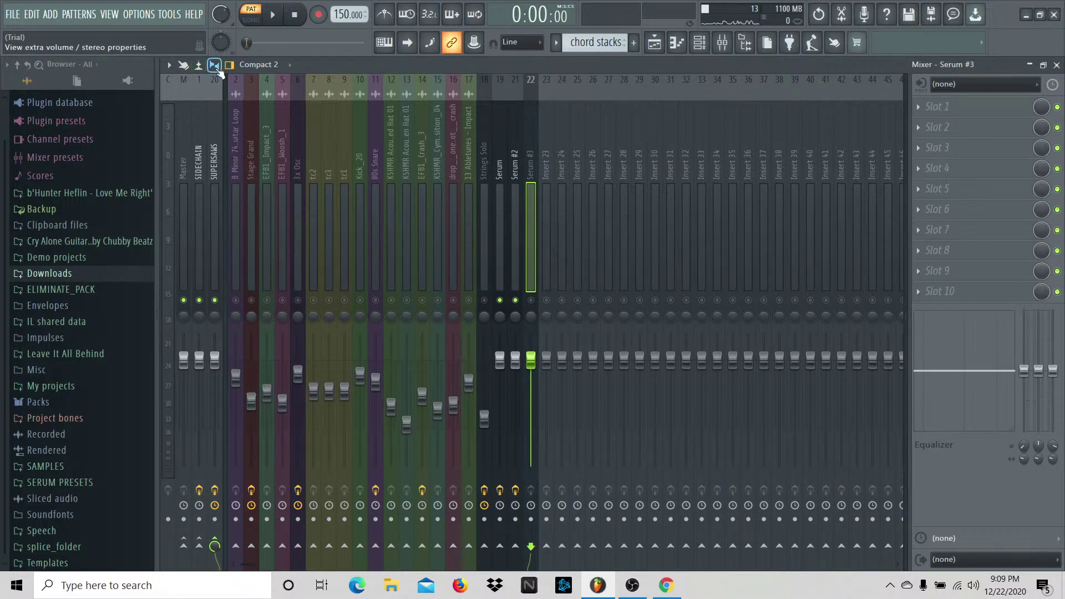
{"action": "left_click", "coordinate": [214, 65]}
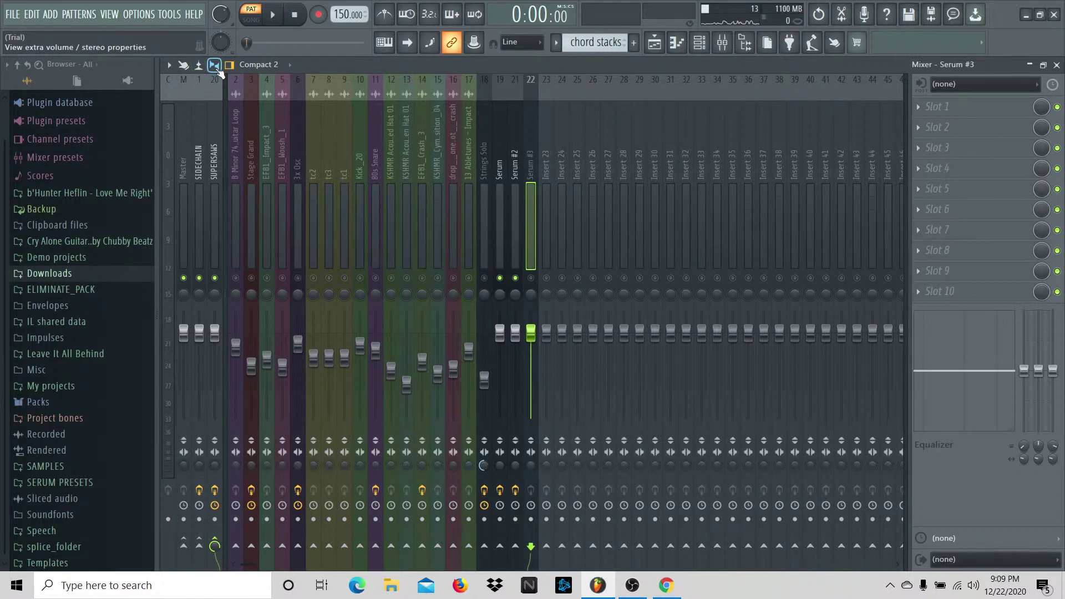
Step: In Serum #3, load the Analog wavetable Basic Shapes in oscillator A and set its wavetable position to 4
{"action": "left_click", "coordinate": [705, 43]}
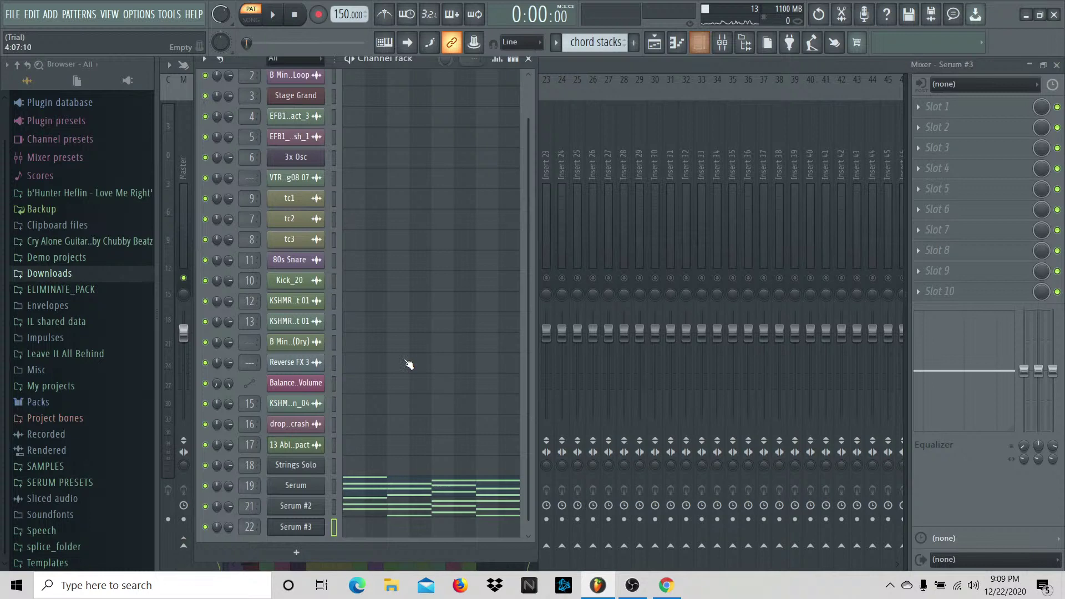
{"action": "left_click", "coordinate": [323, 524]}
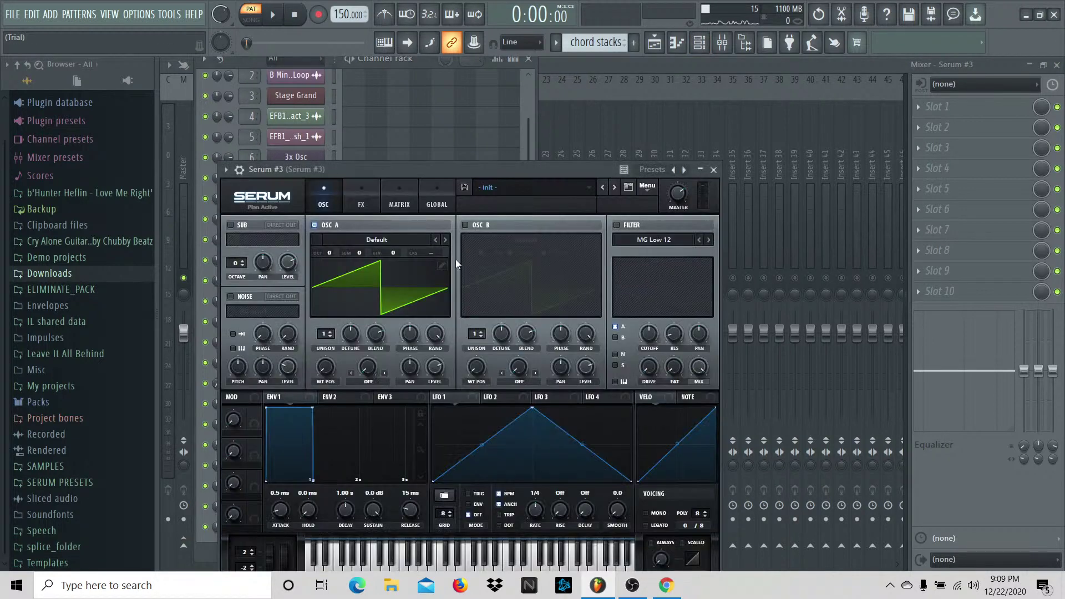
{"action": "left_click", "coordinate": [405, 238]}
{"action": "mouse_move", "coordinate": [366, 254]}
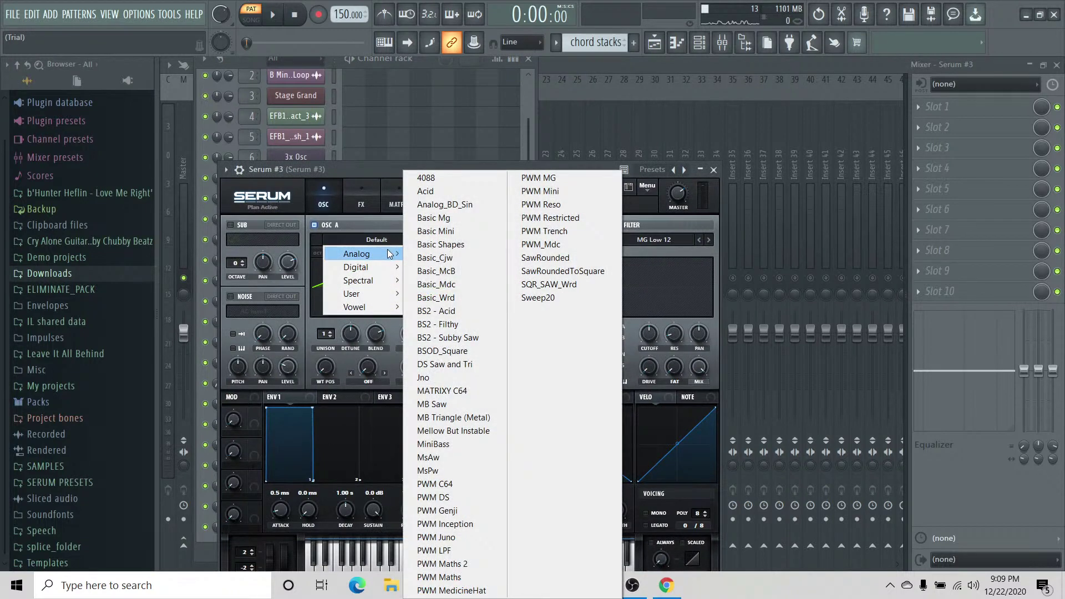
{"action": "left_click", "coordinate": [456, 245]}
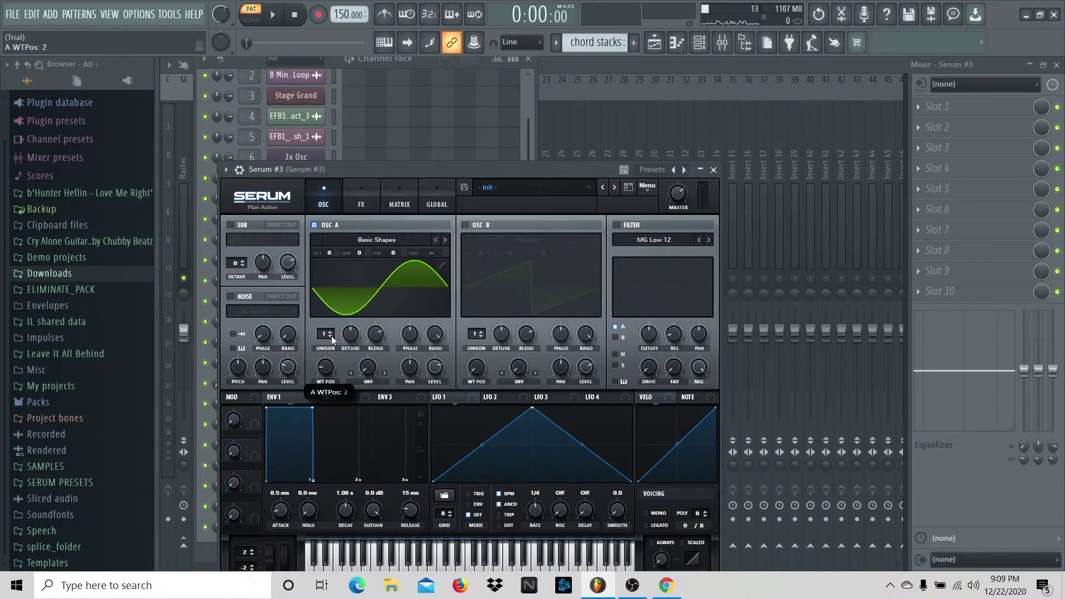
{"action": "left_click_drag", "start_coordinate": [331, 336], "coordinate": [340, 310]}
{"action": "mouse_move", "coordinate": [333, 368]}
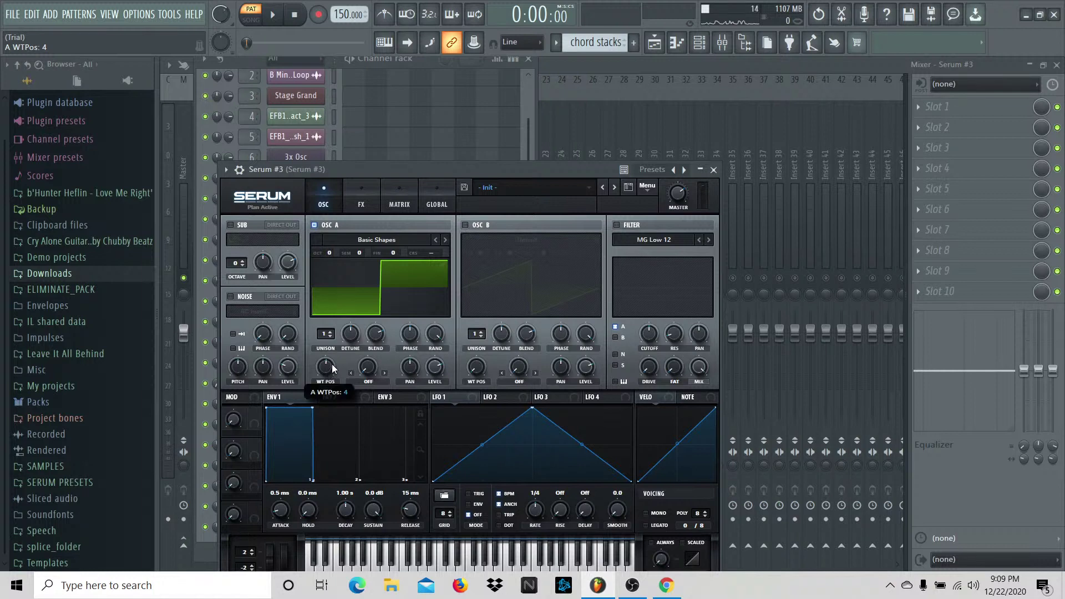
Step: Paste the Serum chord notes into the Serum #3 channel and audition that channel soloed
{"action": "left_click_drag", "start_coordinate": [458, 170], "coordinate": [473, 177]}
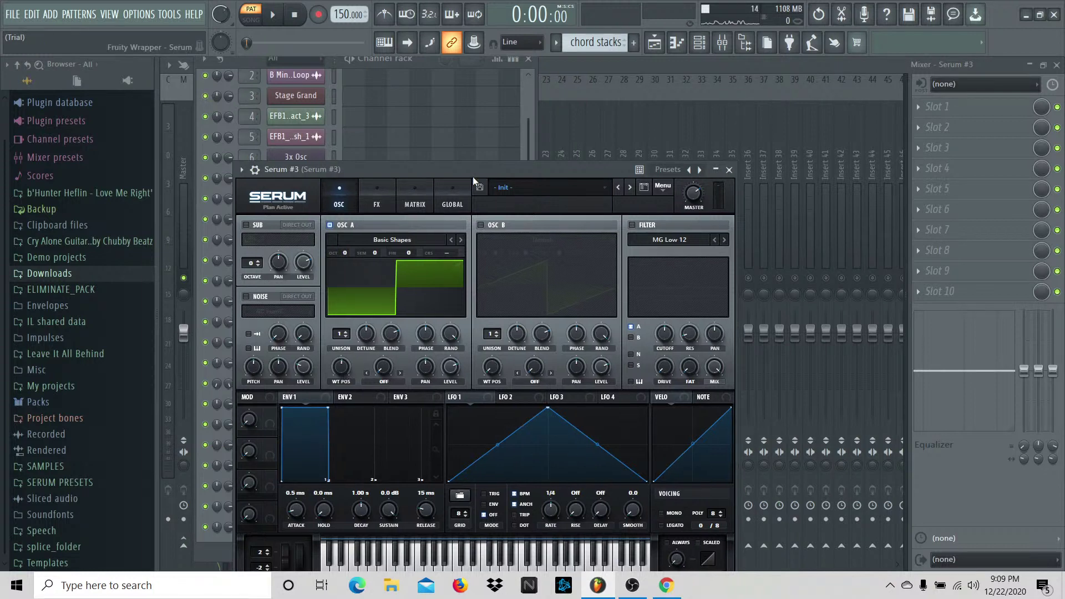
{"action": "left_click", "coordinate": [729, 170]}
{"action": "key", "text": "space"}
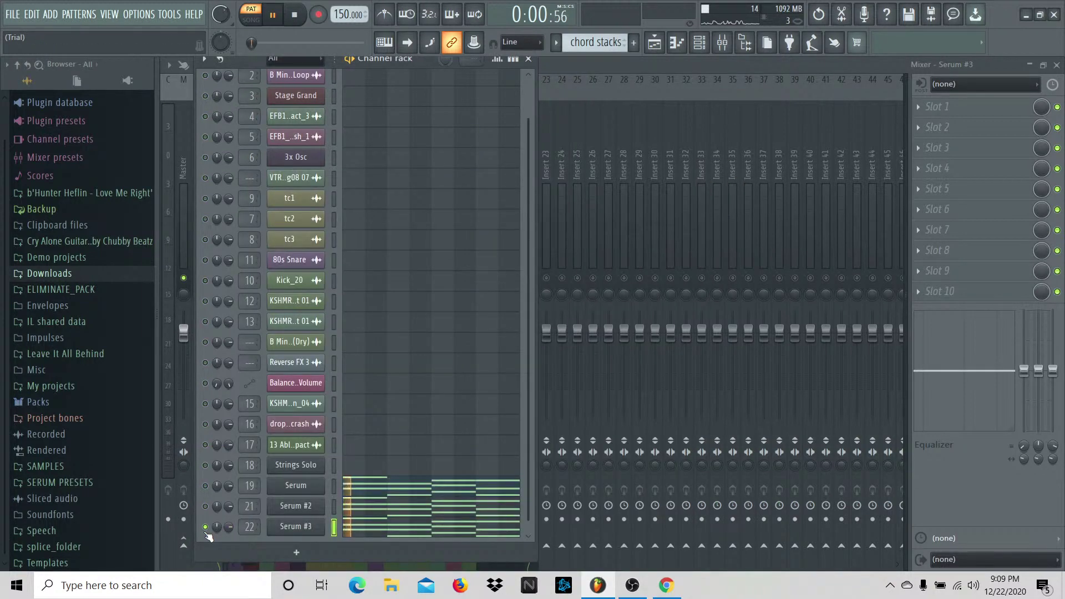
{"action": "key", "text": "space"}
{"action": "left_click", "coordinate": [528, 59]}
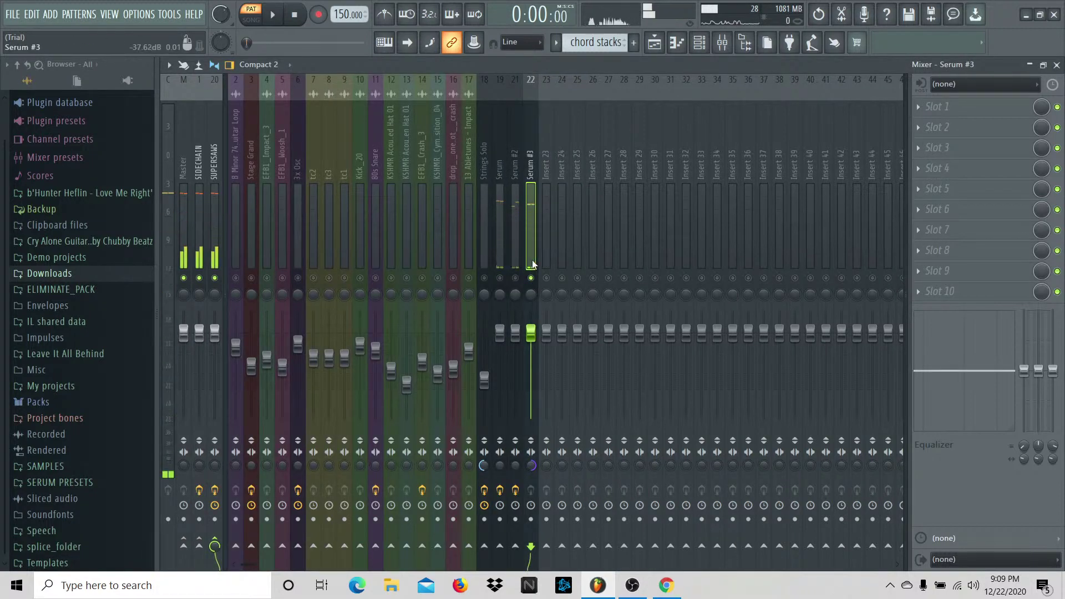
Step: Load Fruity Parametric EQ 2 in slot 10 of the Serum #3 track and apply the 20Hz + 18kHz cut preset
{"action": "left_click", "coordinate": [950, 294]}
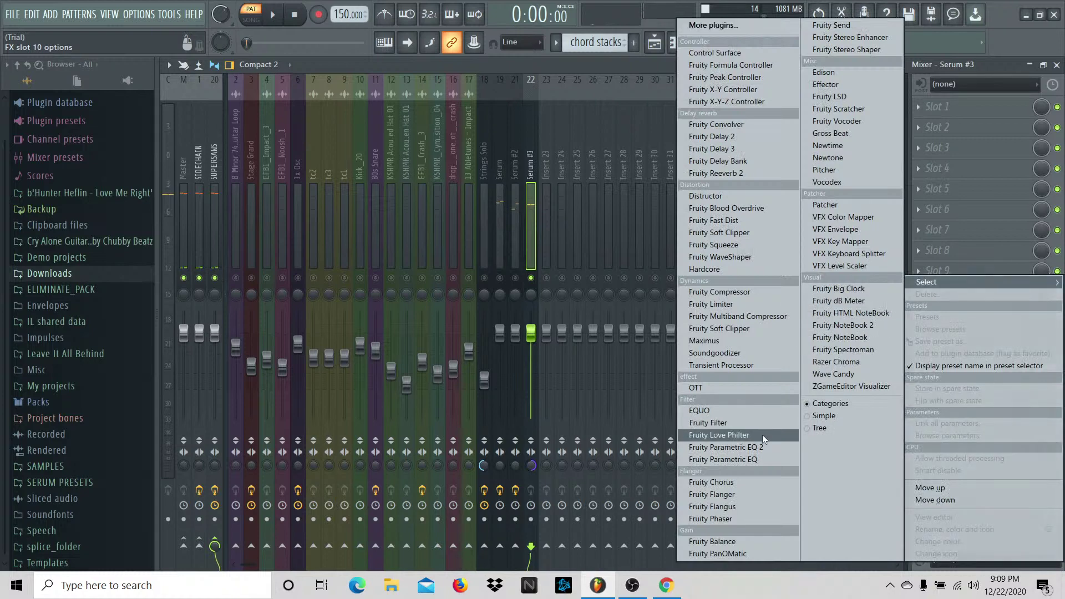
{"action": "left_click", "coordinate": [747, 447]}
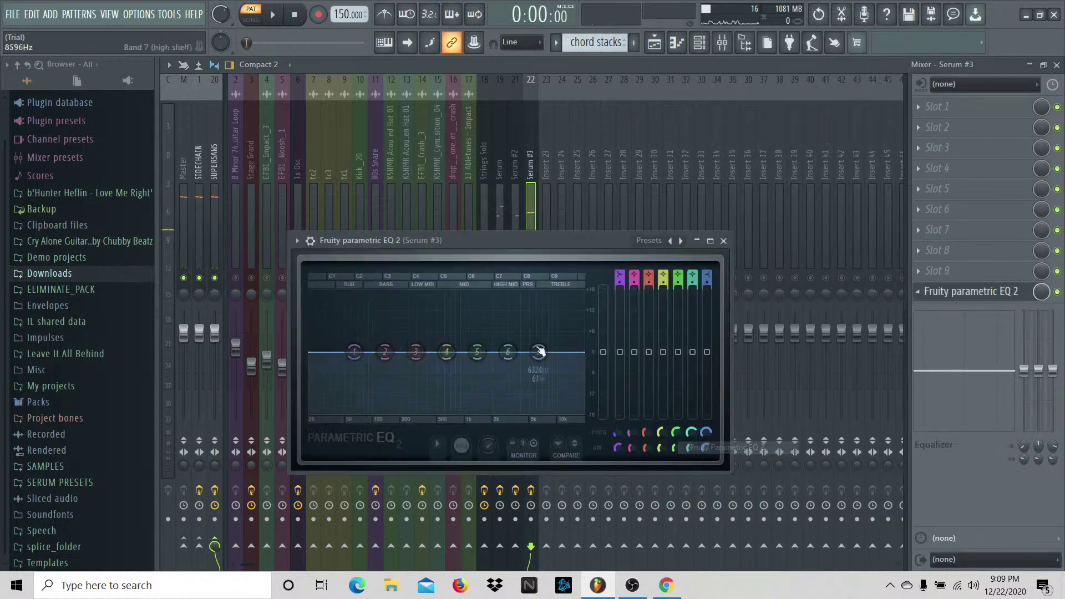
{"action": "left_click", "coordinate": [641, 241]}
{"action": "left_click", "coordinate": [678, 271]}
Step: During playback, raise the Serum #3 EQ's band 1 high-pass cutoff to about 359 Hz and close the EQ
{"action": "key", "text": "space"}
{"action": "left_click_drag", "start_coordinate": [318, 355], "coordinate": [423, 353]}
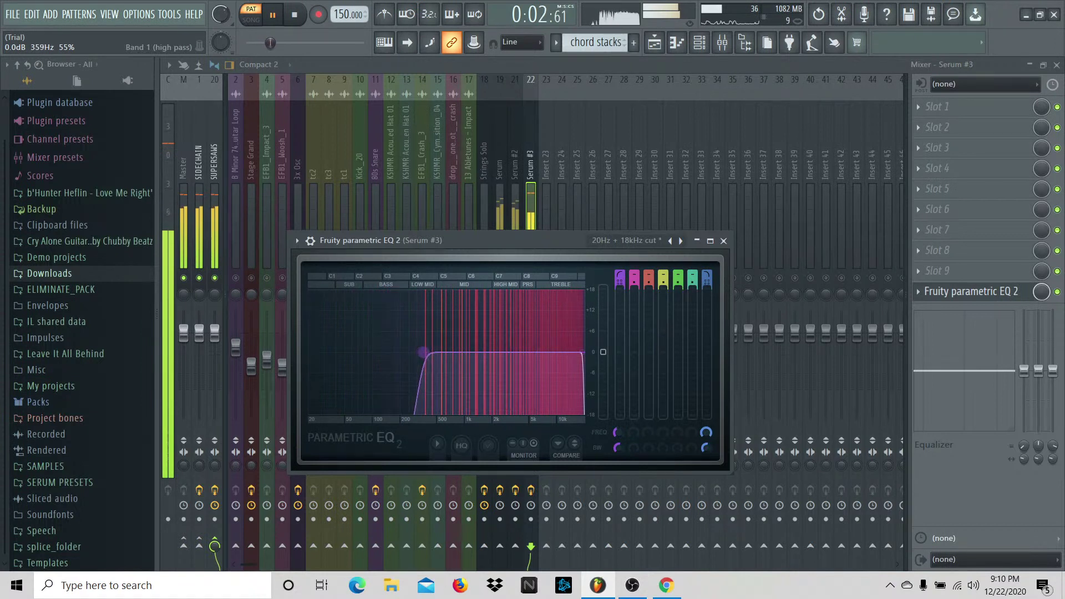
{"action": "key", "text": "space"}
{"action": "left_click", "coordinate": [723, 241]}
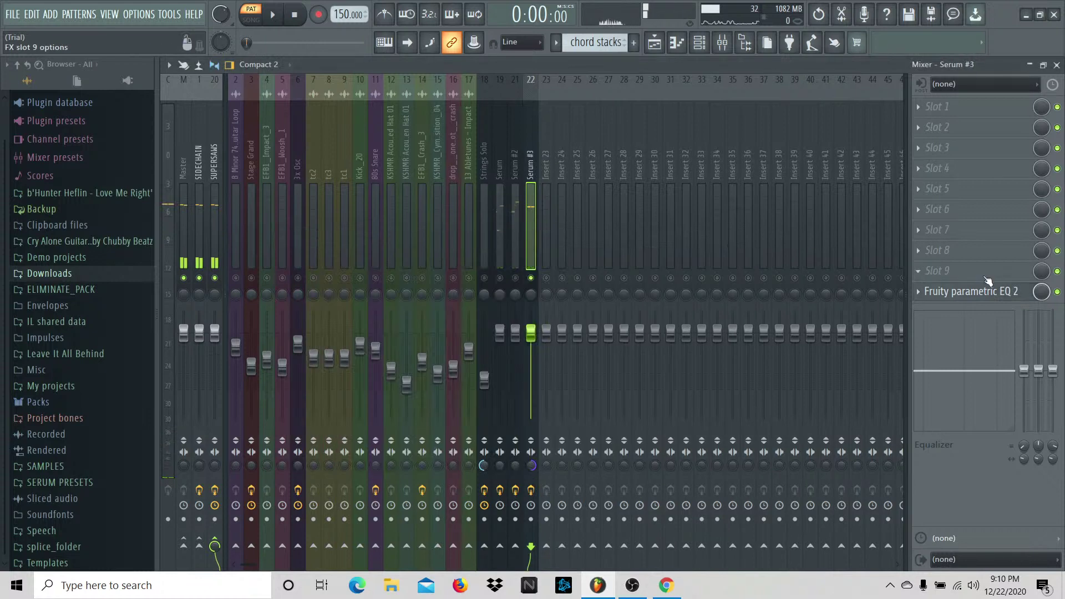
Step: Load a second Fruity Parametric EQ 2 in slot 9 of the Serum #3 track and boost band 5 to 18 dB at about 1427 Hz, 17% bandwidth
{"action": "left_click", "coordinate": [988, 282]}
{"action": "left_click", "coordinate": [747, 420]}
{"action": "left_click_drag", "start_coordinate": [468, 334], "coordinate": [461, 275]}
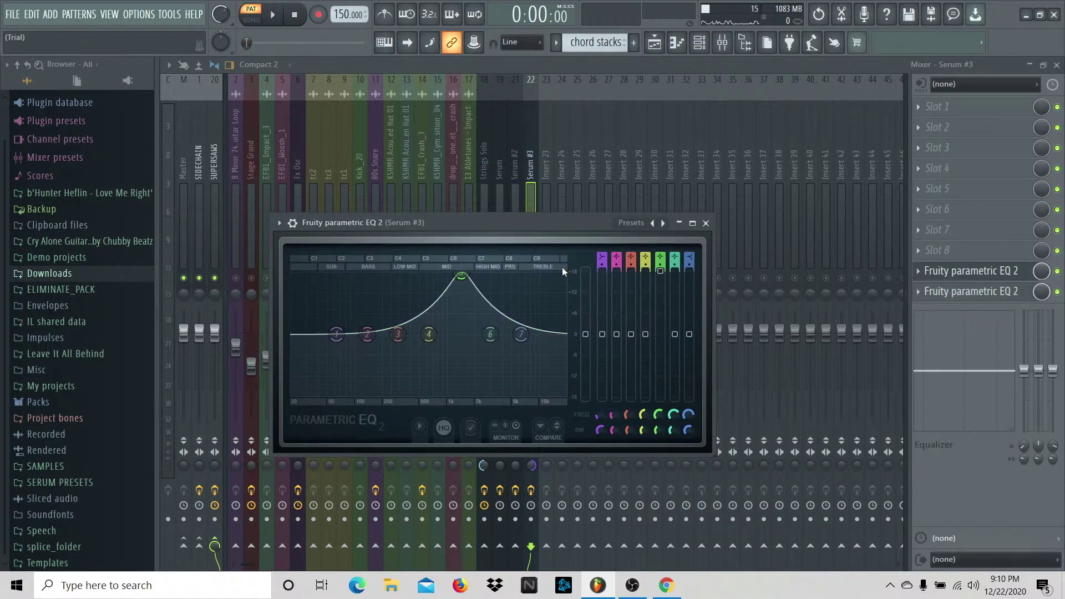
{"action": "scroll", "coordinate": [663, 432], "scroll_direction": "down", "scroll_amount": 5}
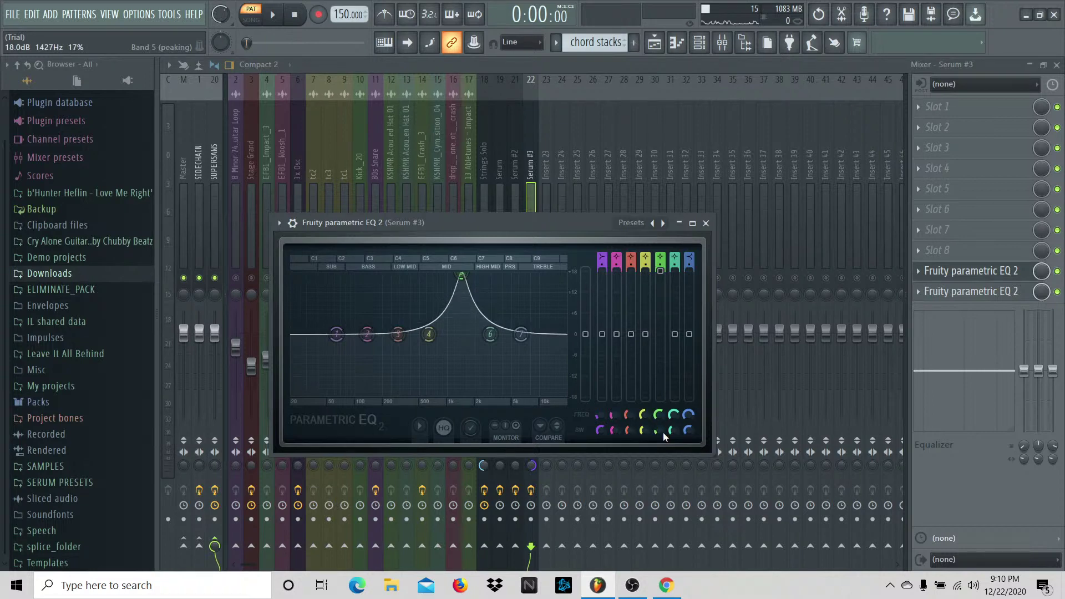
Step: Sweep the slot 9 EQ's band 5 to about 3428 Hz, cut it to -4.0 dB, then play the Serum #3 layer with all tracks unsoloed
{"action": "key", "text": "space"}
{"action": "left_click_drag", "start_coordinate": [461, 275], "coordinate": [496, 276]}
{"action": "key", "text": "space"}
{"action": "left_click_drag", "start_coordinate": [658, 278], "coordinate": [660, 348]}
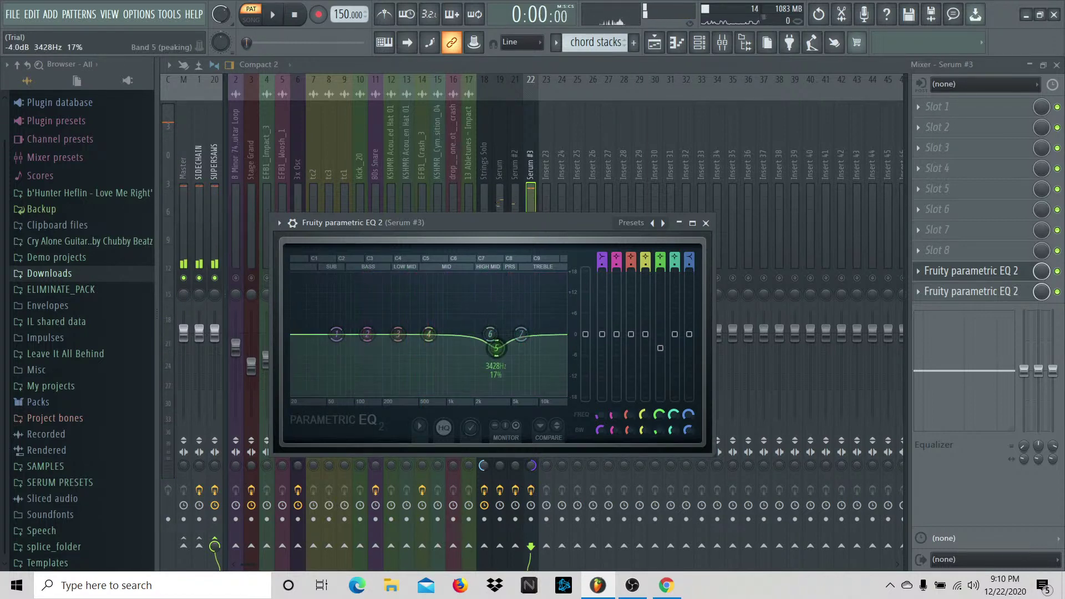
{"action": "key", "text": "space"}
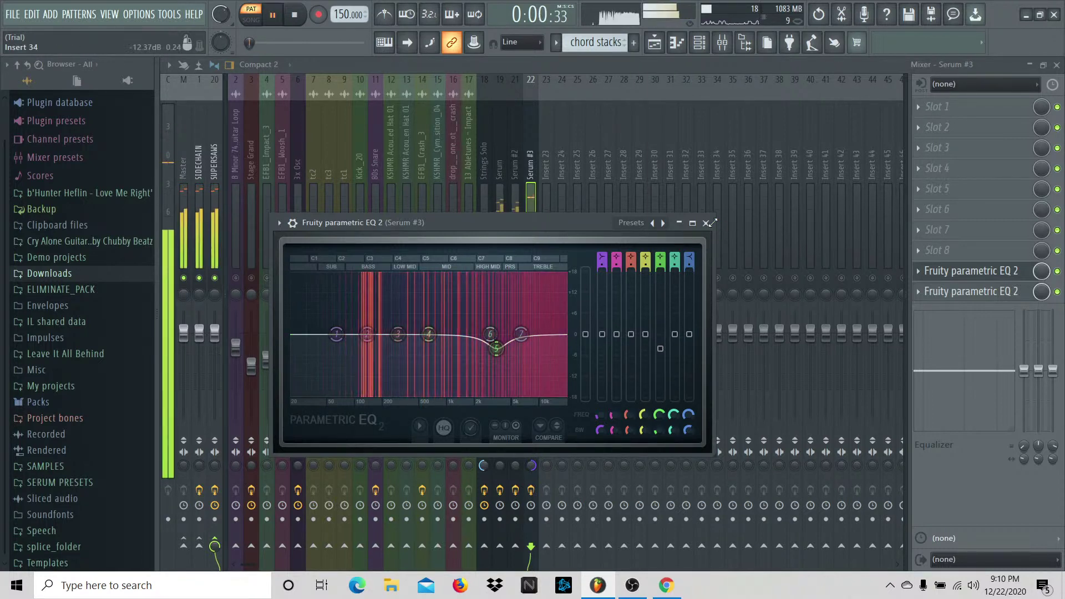
{"action": "key", "text": "Escape"}
{"action": "key", "text": "space"}
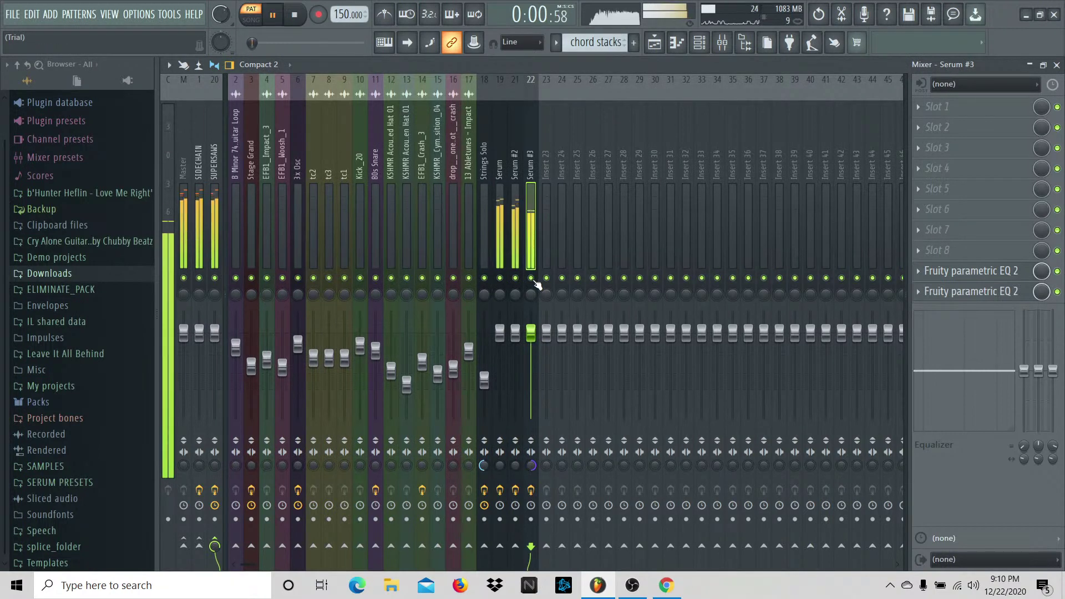
{"action": "key", "text": "space"}
Step: Add a Harmor channel, load its Default preset and set the unison order to 9
{"action": "left_click", "coordinate": [697, 51]}
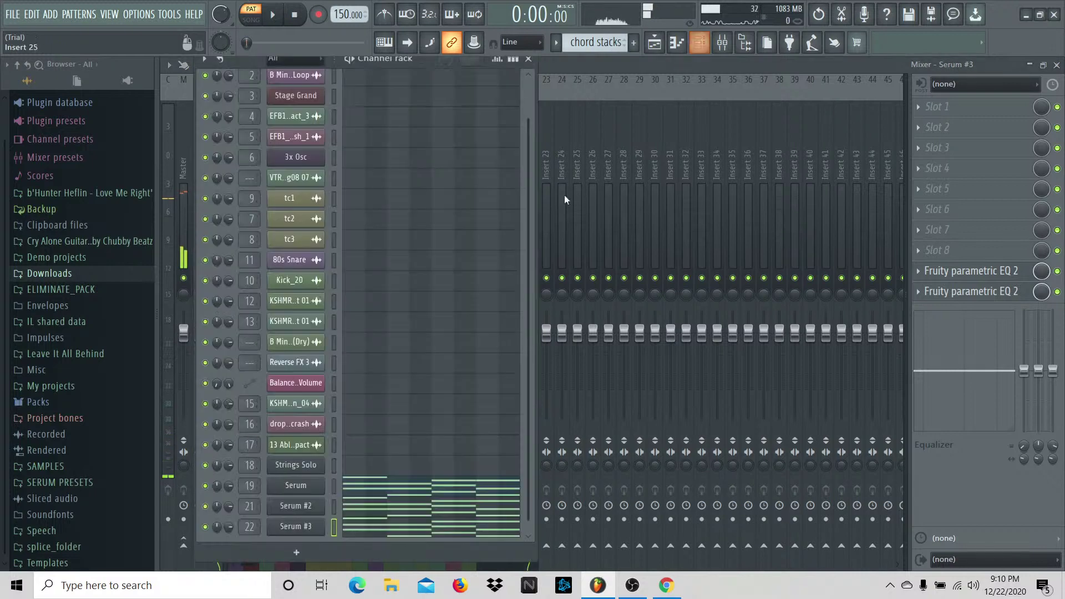
{"action": "left_click", "coordinate": [299, 553]}
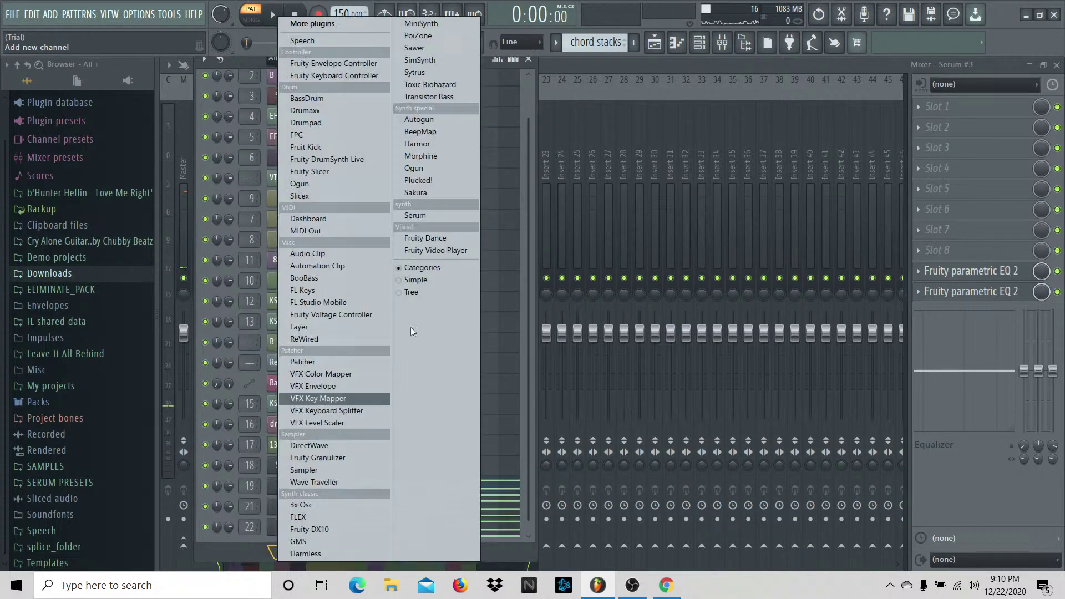
{"action": "left_click", "coordinate": [452, 144]}
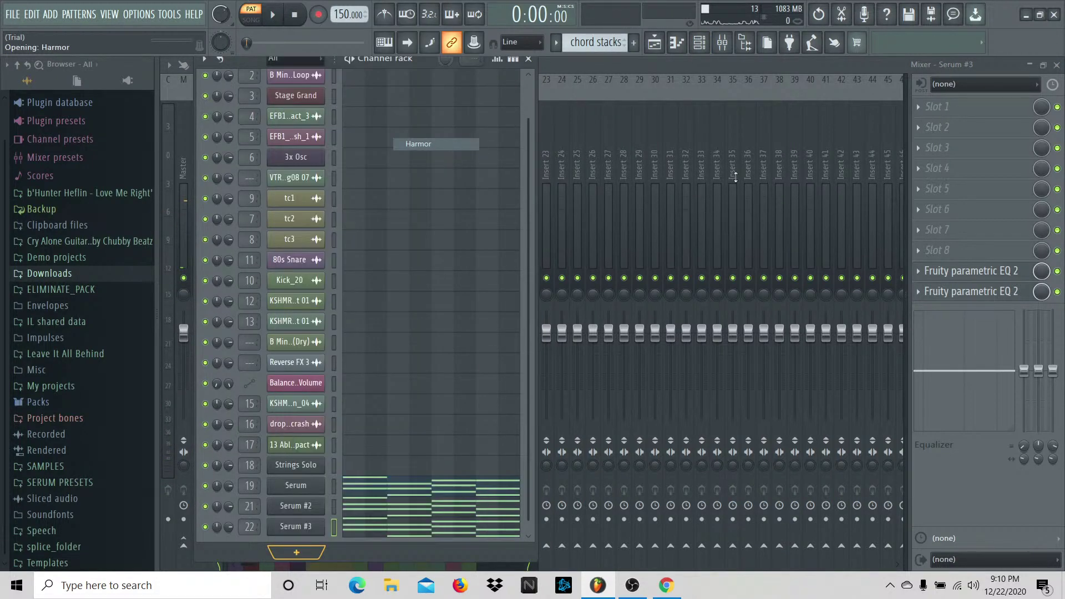
{"action": "left_click", "coordinate": [904, 187]}
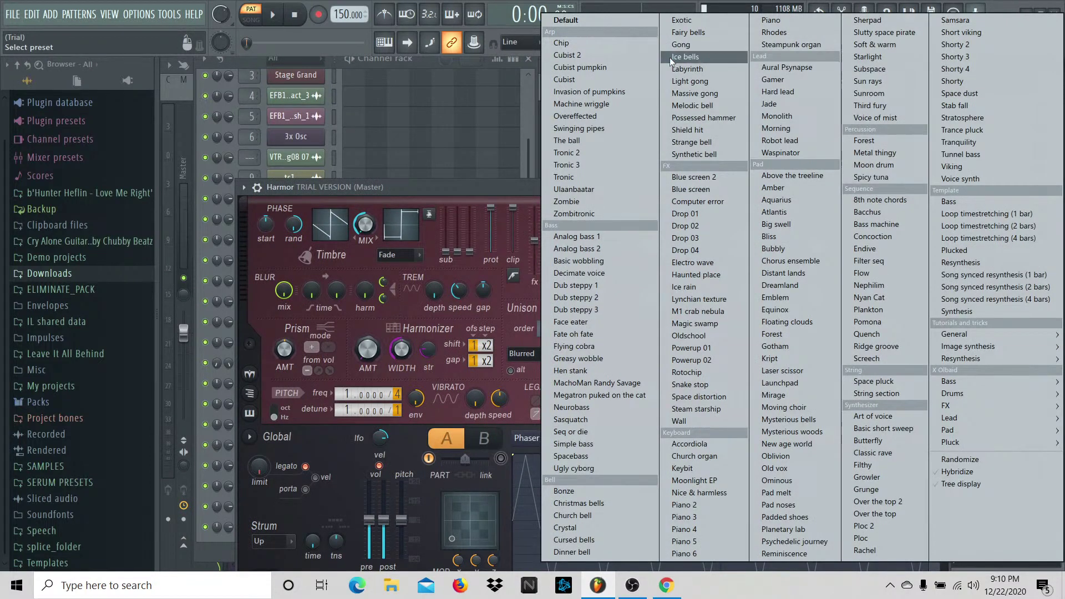
{"action": "left_click", "coordinate": [599, 20]}
{"action": "left_click_drag", "start_coordinate": [605, 198], "coordinate": [630, 60]}
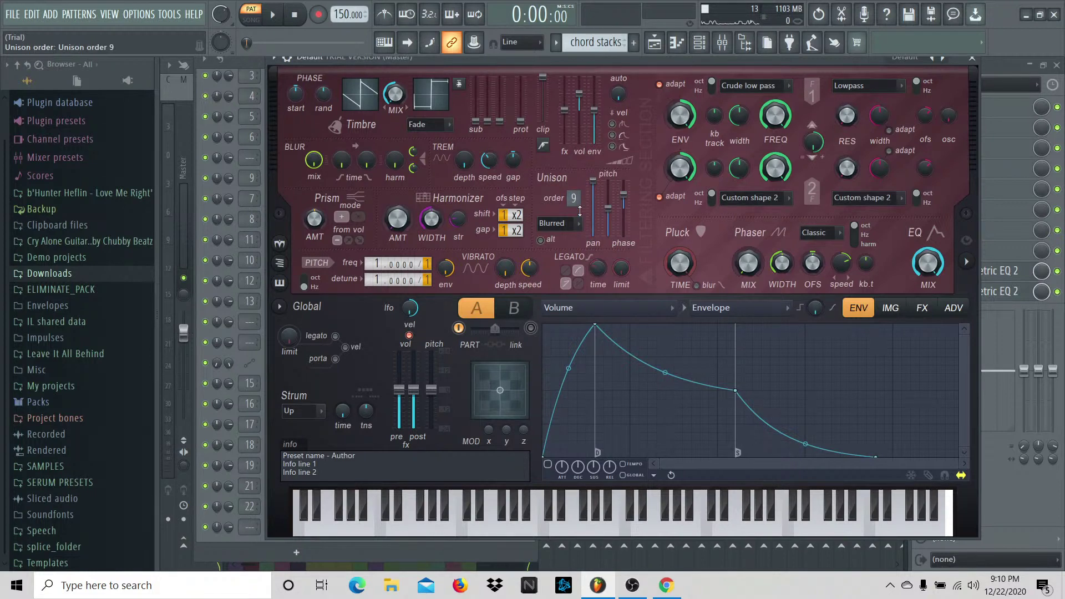
Step: Route the Harmor mixer track only to SUPERSAWS and paste the chord notes into its piano roll, transposed up one octave
{"action": "key", "text": "F9"}
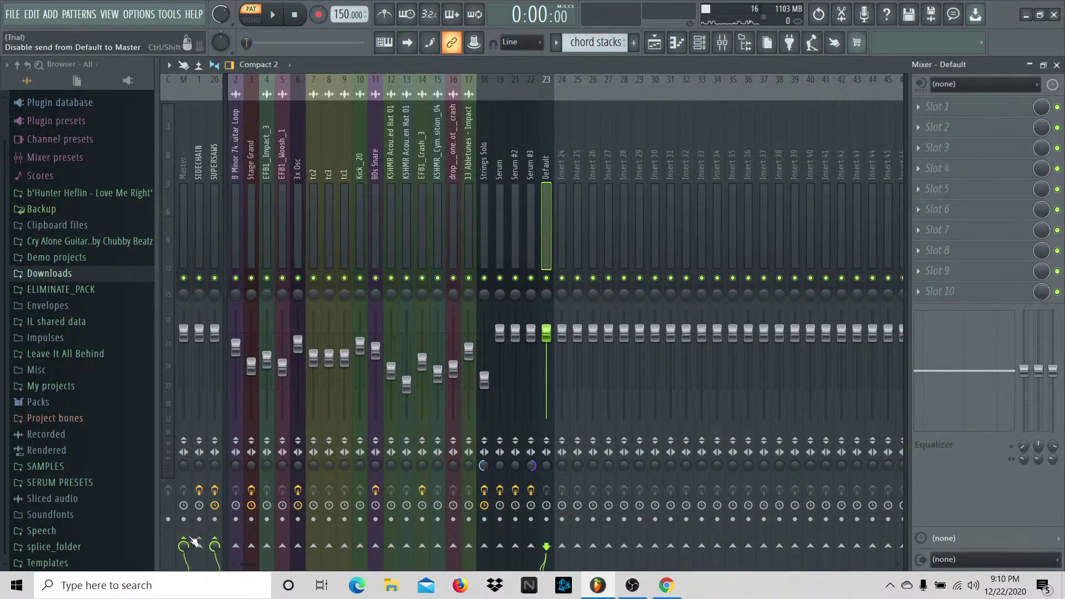
{"action": "left_click", "coordinate": [697, 49]}
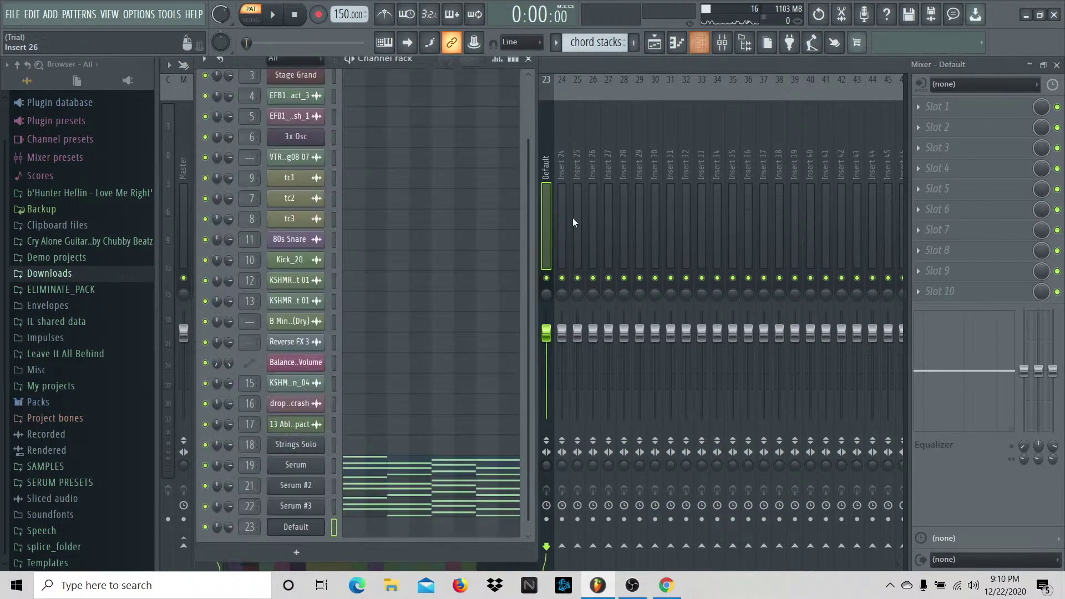
{"action": "left_click", "coordinate": [384, 530]}
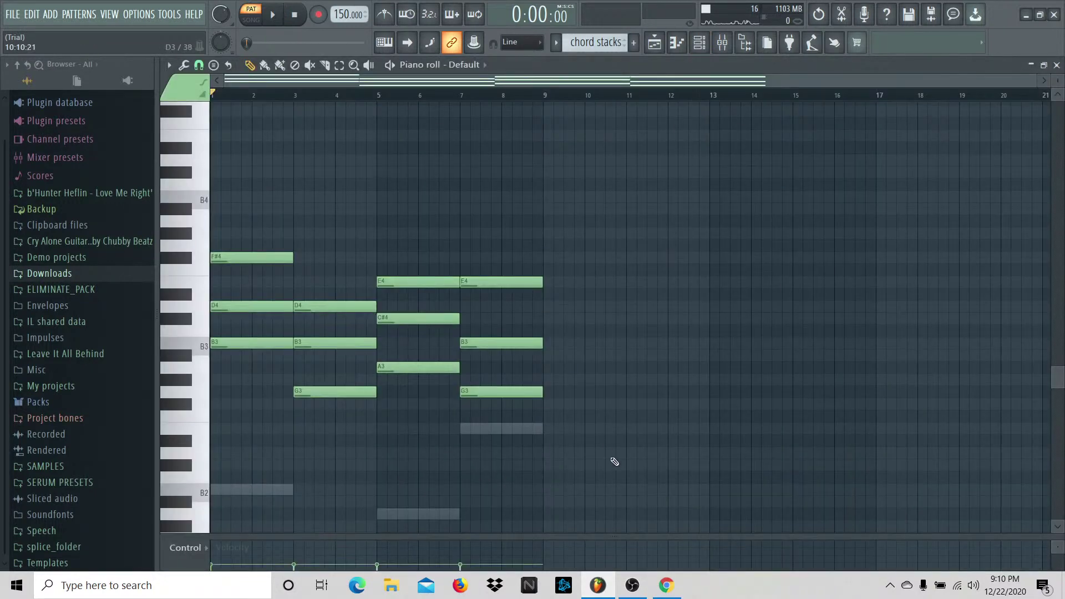
{"action": "scroll", "coordinate": [610, 458], "scroll_direction": "down", "scroll_amount": 4}
{"action": "key", "text": "space"}
{"action": "key", "text": "F9"}
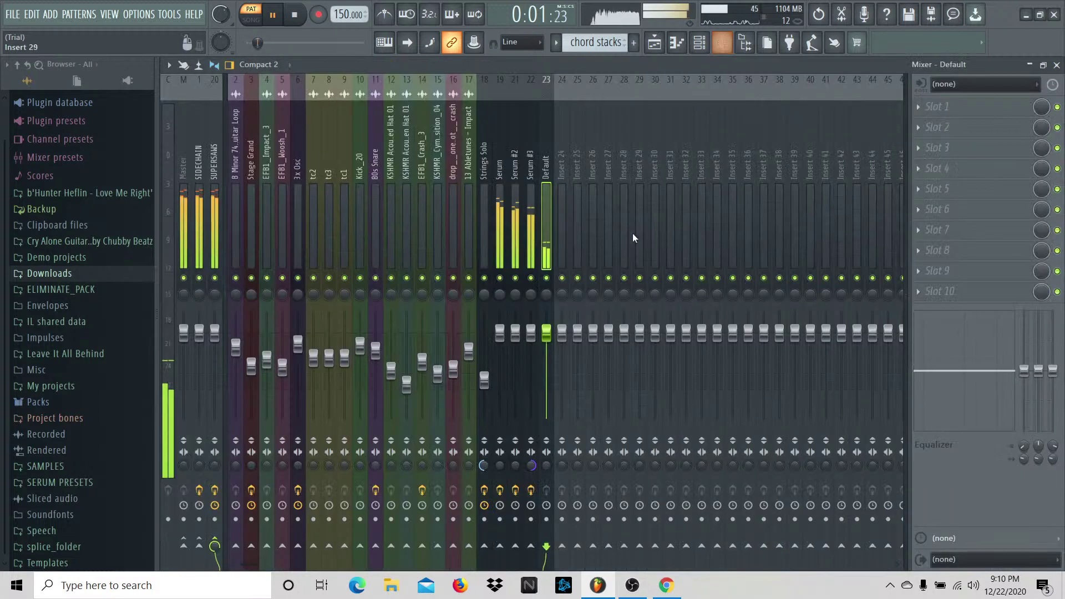
{"action": "key", "text": "space"}
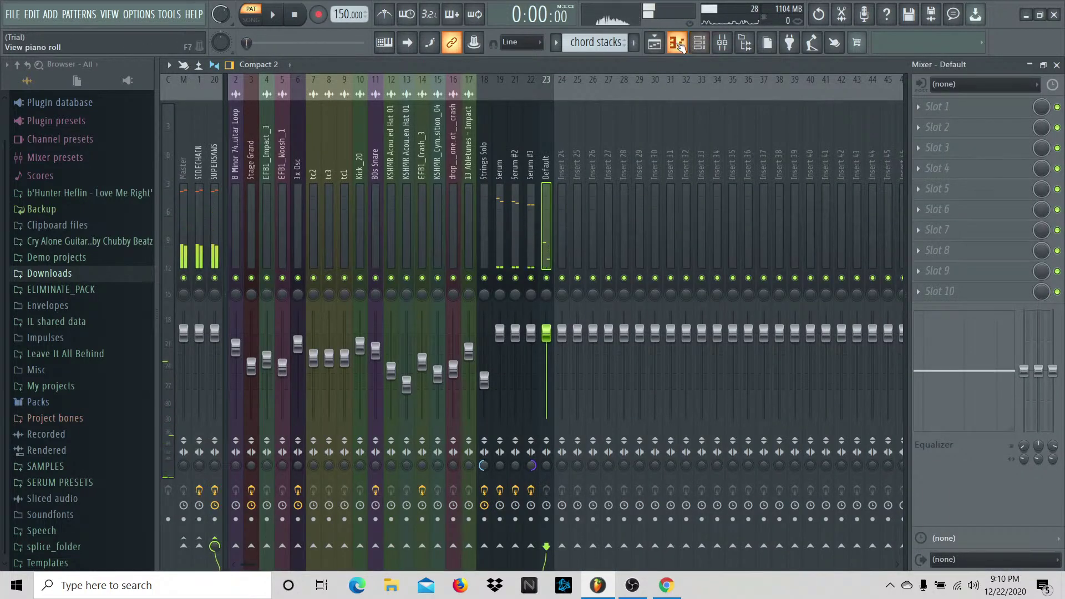
Step: Raise the velocity of all four Harmor chords to about 80% in the piano roll's velocity lane
{"action": "left_click", "coordinate": [679, 45]}
{"action": "left_click_drag", "start_coordinate": [431, 543], "coordinate": [288, 298]}
{"action": "left_click", "coordinate": [211, 383]}
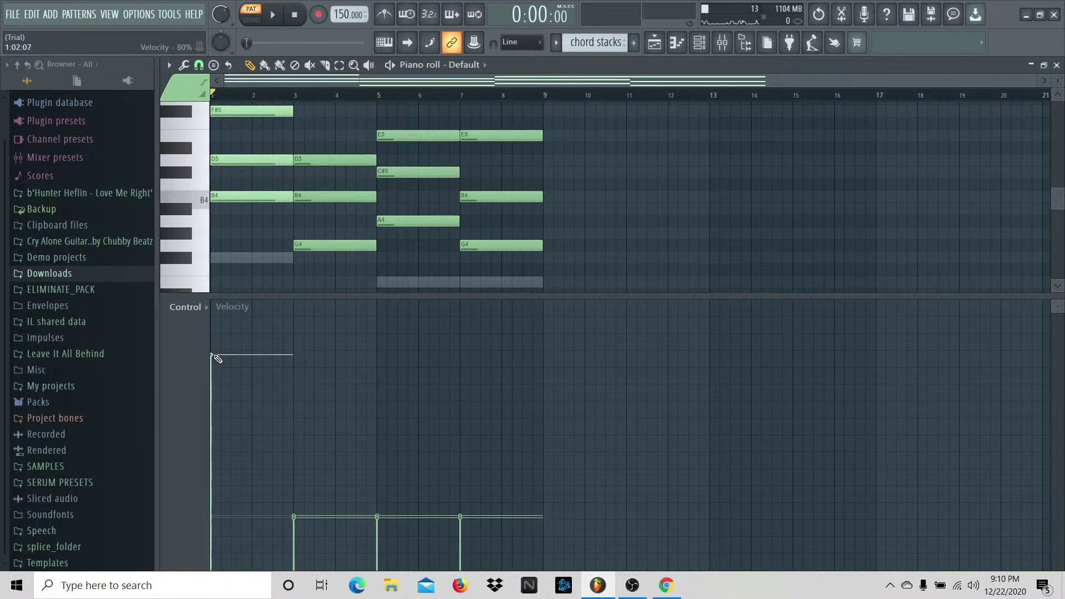
{"action": "key", "text": "space"}
{"action": "left_click", "coordinate": [296, 356]}
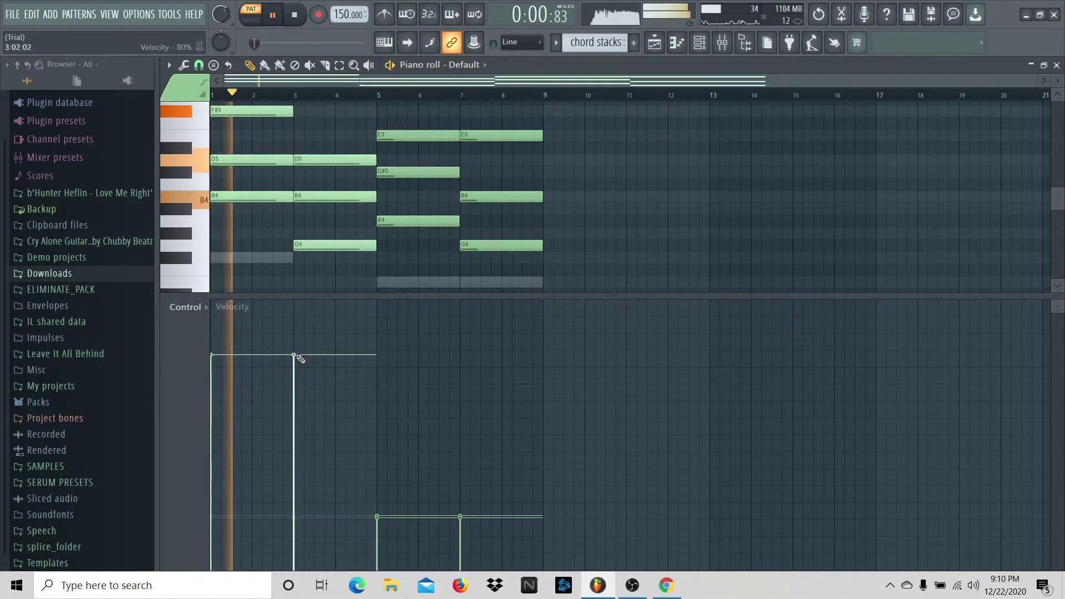
{"action": "left_click", "coordinate": [383, 358]}
{"action": "left_click", "coordinate": [462, 359]}
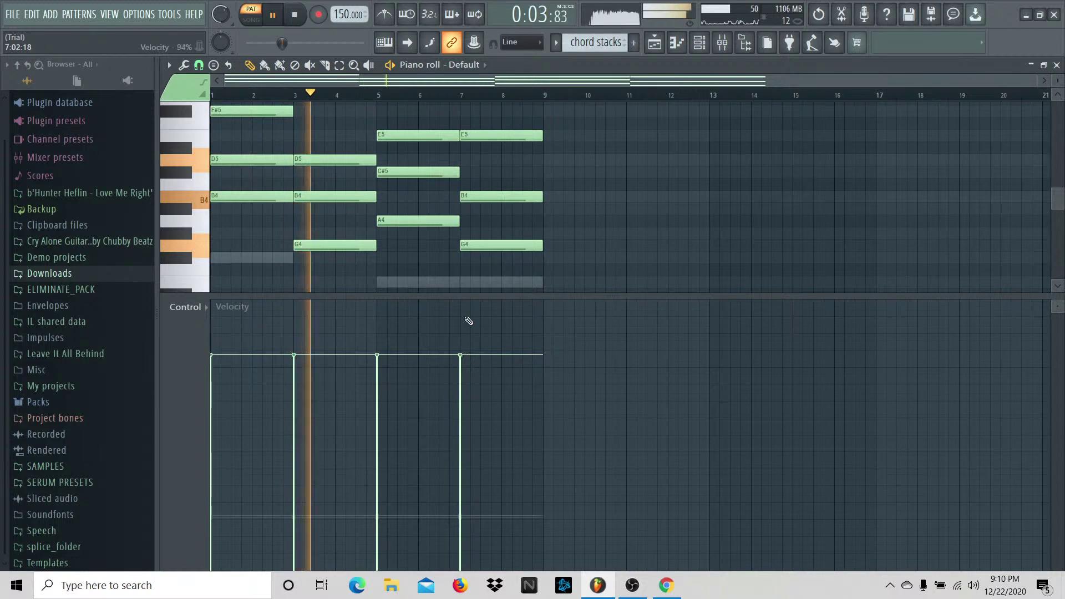
{"action": "left_click_drag", "start_coordinate": [464, 296], "coordinate": [464, 537]}
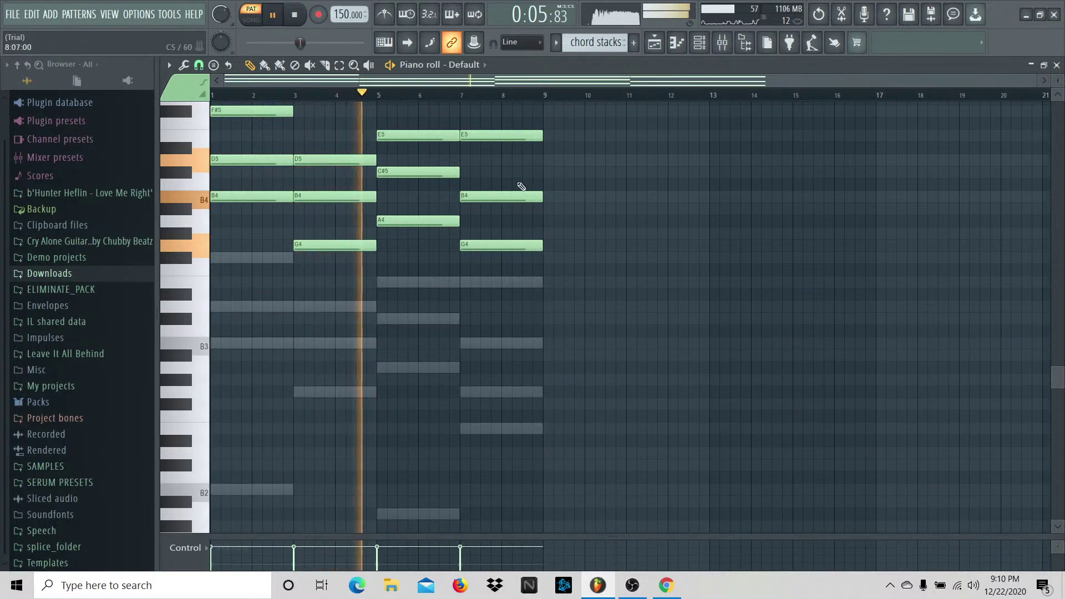
Step: Solo the Harmor track, load Fruity Parametric EQ 2 in its slot 10 and apply the 20Hz + 18kHz cut preset
{"action": "key", "text": "F9"}
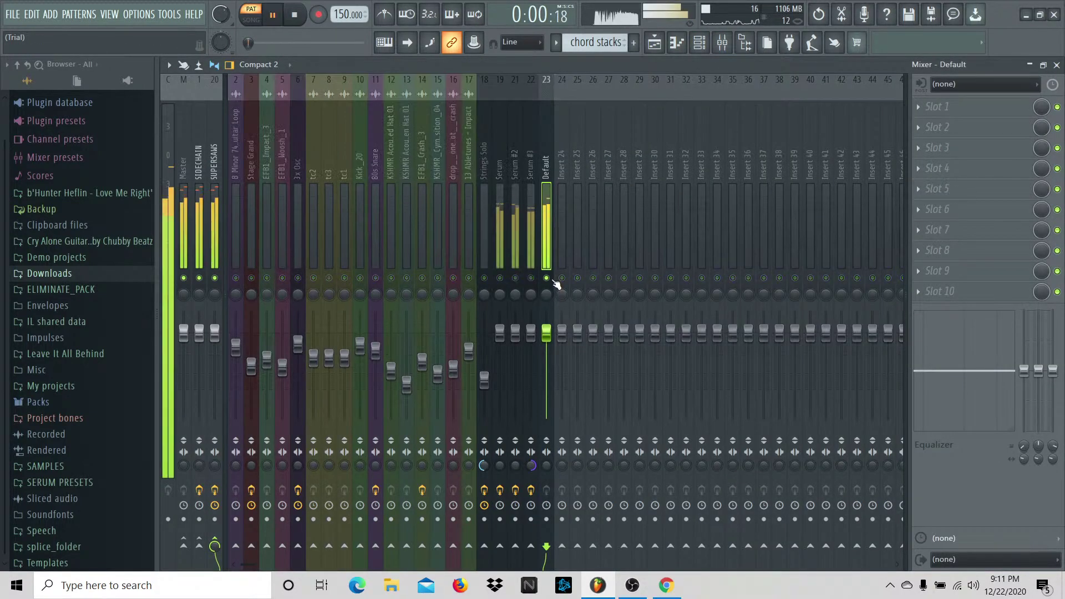
{"action": "left_click", "coordinate": [947, 291]}
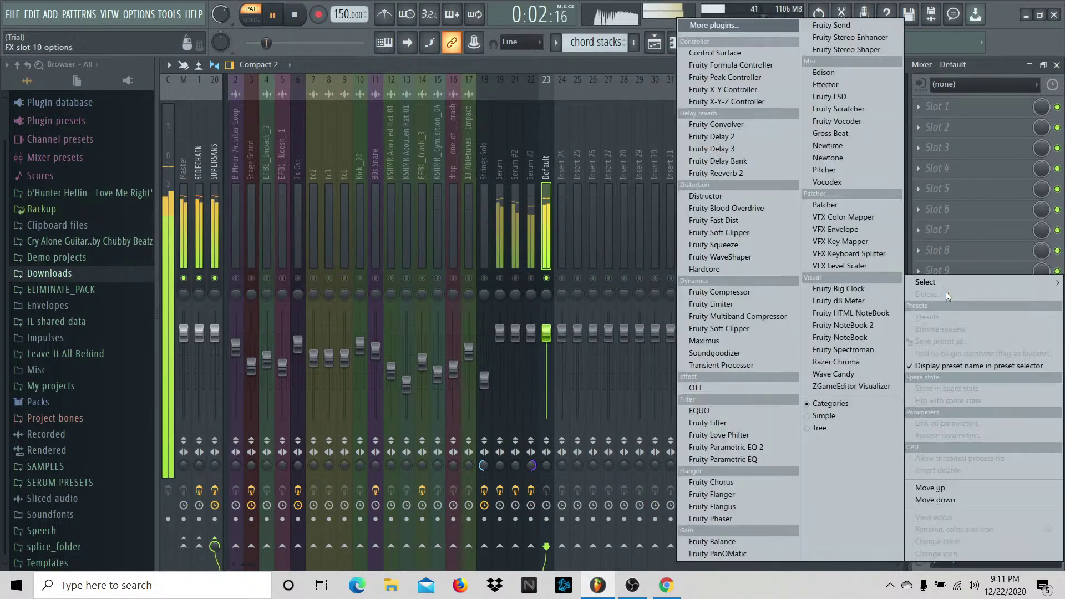
{"action": "left_click", "coordinate": [760, 449]}
{"action": "key", "text": "space"}
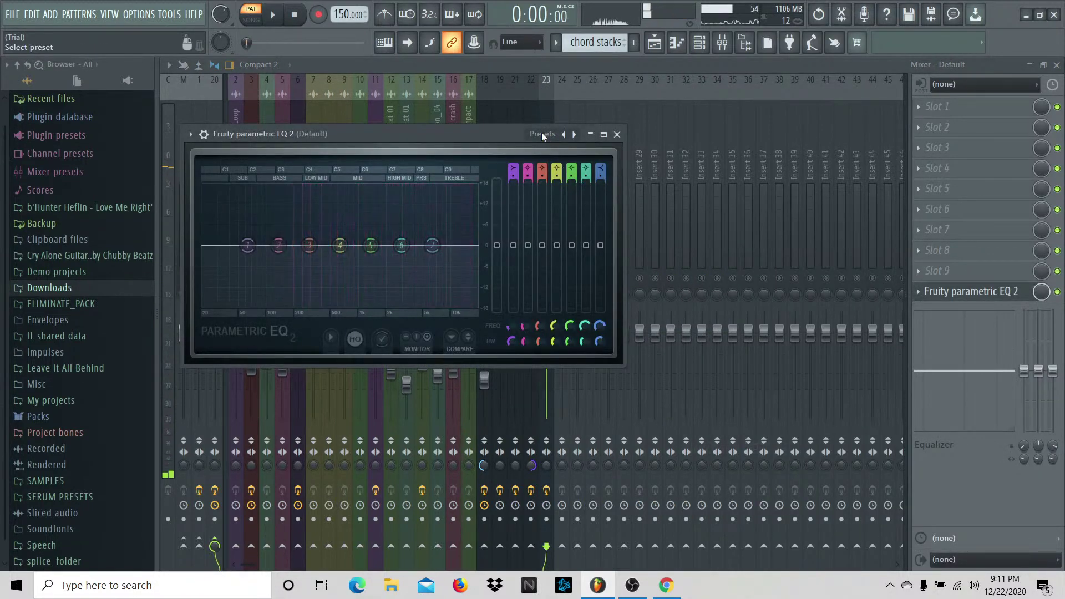
{"action": "left_click", "coordinate": [541, 133]}
{"action": "left_click", "coordinate": [577, 162]}
Step: During playback, raise the Harmor EQ's band 1 high-pass cutoff to about 462 Hz, close the EQ and unsolo the track
{"action": "key", "text": "space"}
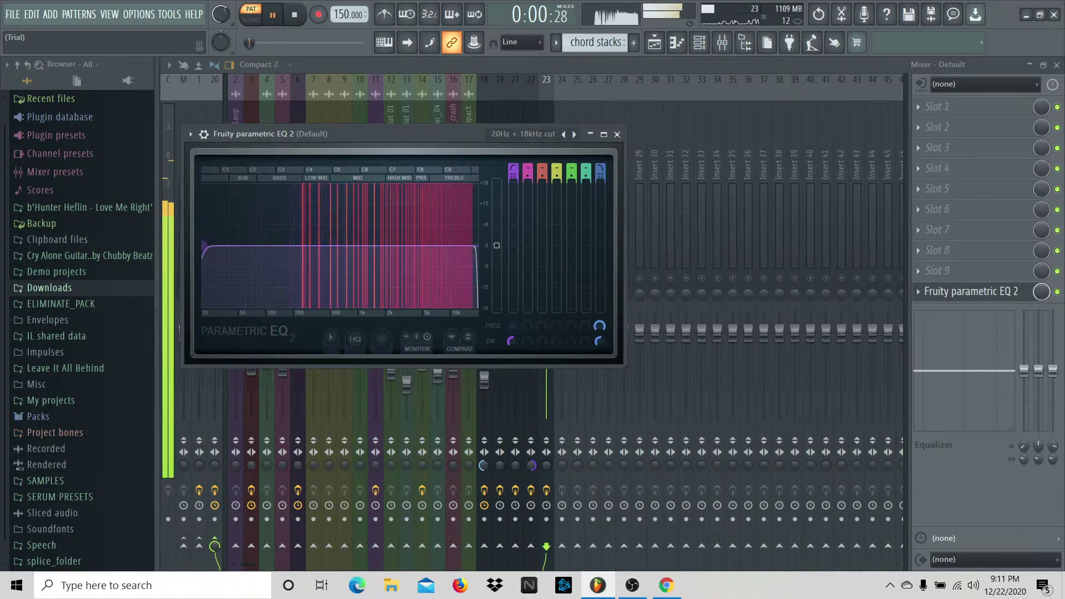
{"action": "left_click_drag", "start_coordinate": [204, 245], "coordinate": [327, 245]}
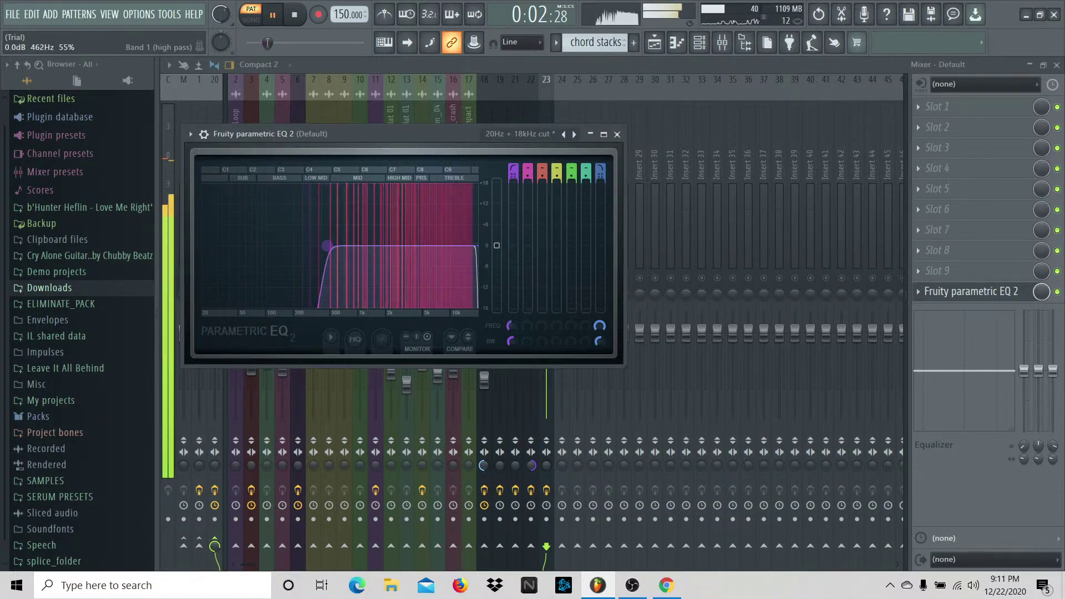
{"action": "left_click", "coordinate": [617, 133]}
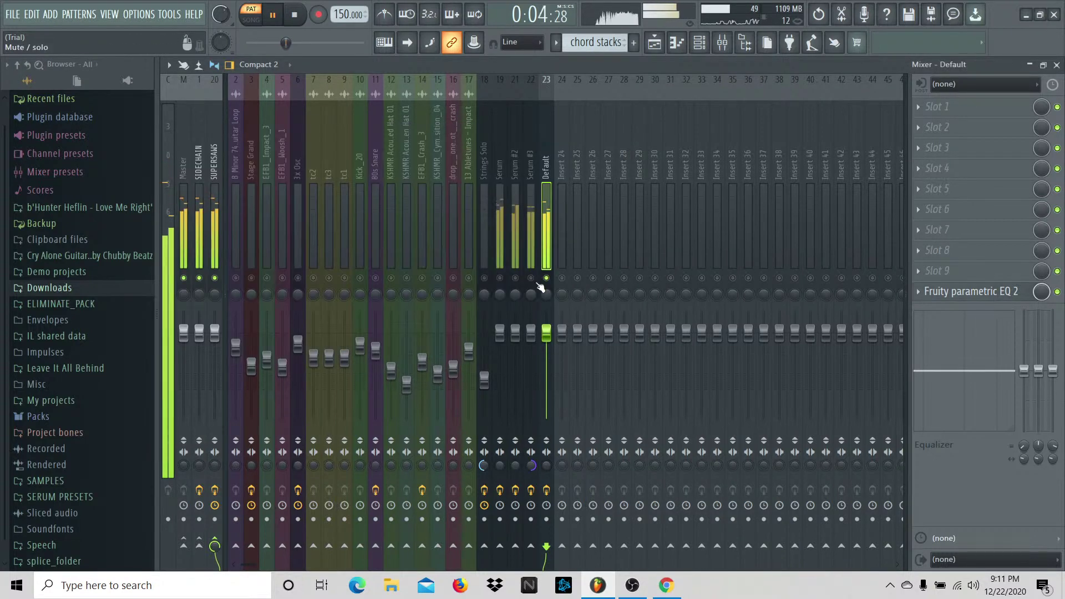
{"action": "key", "text": "space"}
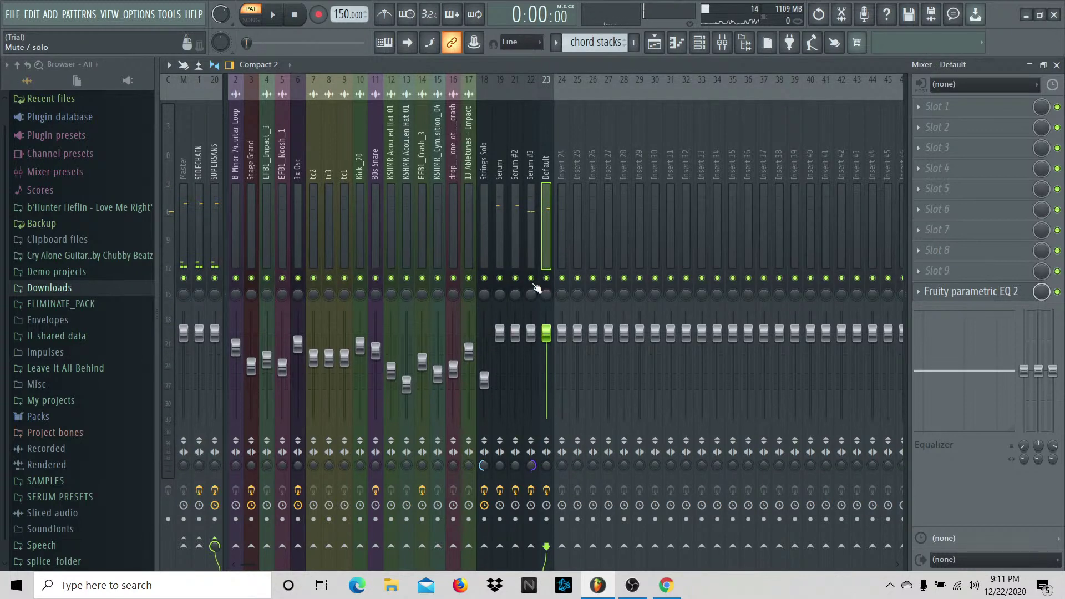
Step: Solo the Serum, Serum #2, Serum #3 and Default tracks as a group
{"action": "left_click", "coordinate": [506, 285]}
{"action": "left_click", "coordinate": [517, 285], "text": "ctrl"}
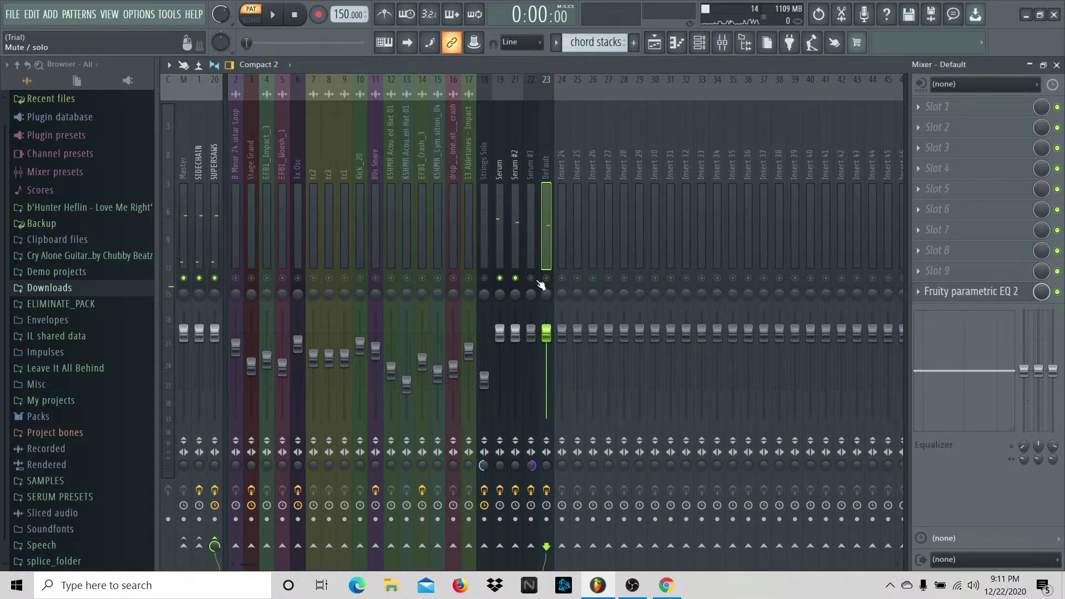
{"action": "left_click", "coordinate": [531, 285], "text": "ctrl"}
{"action": "left_click", "coordinate": [547, 285], "text": "ctrl"}
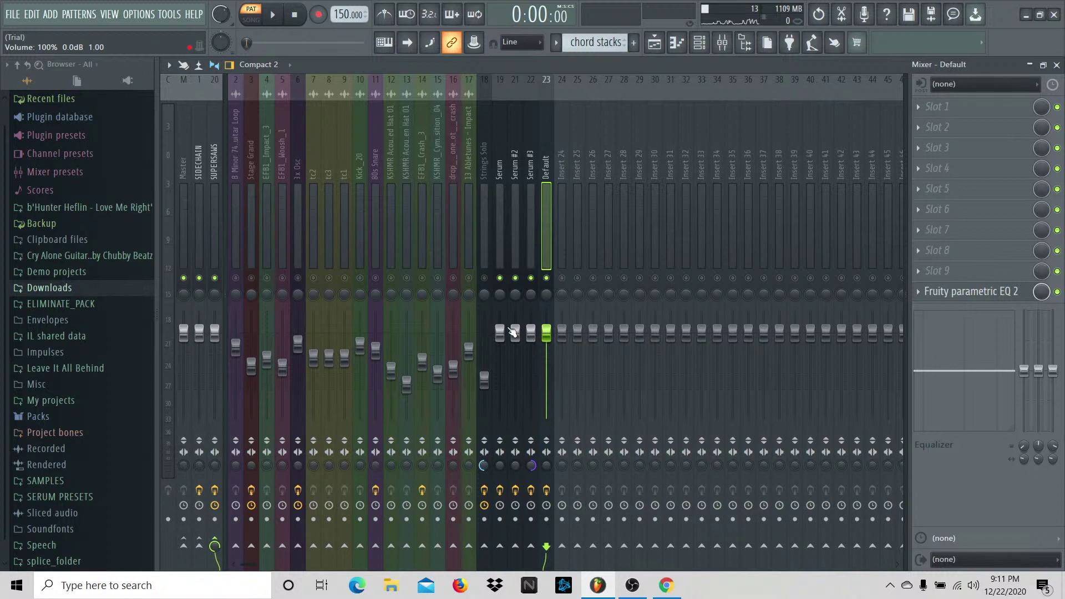
Step: Audition the Serum, Default, Serum #3 and Serum #2 tracks individually by soloing each during playback
{"action": "left_click", "coordinate": [505, 281]}
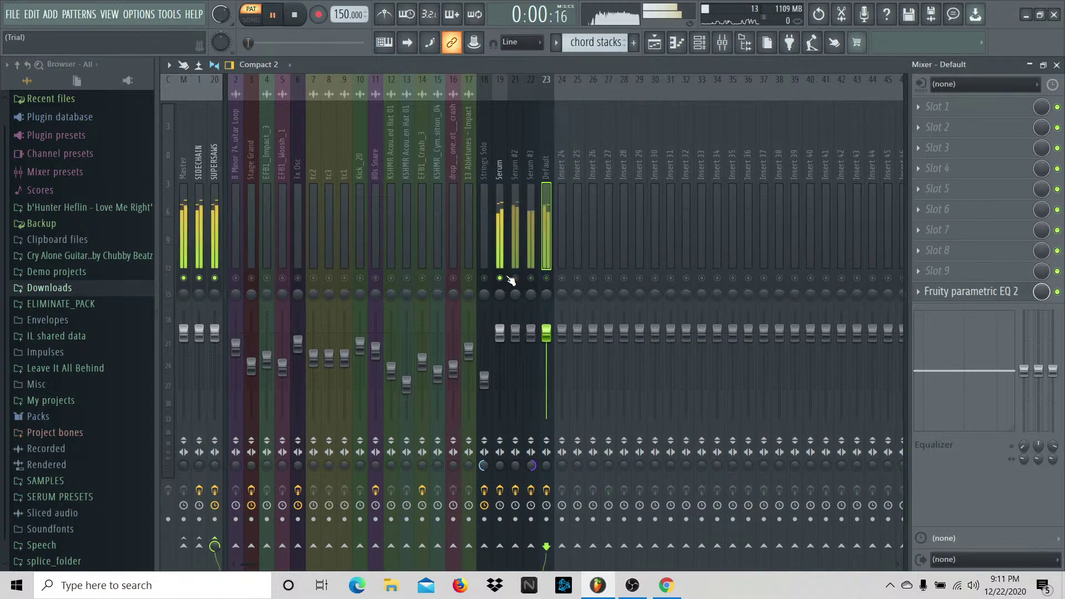
{"action": "left_click", "coordinate": [551, 280]}
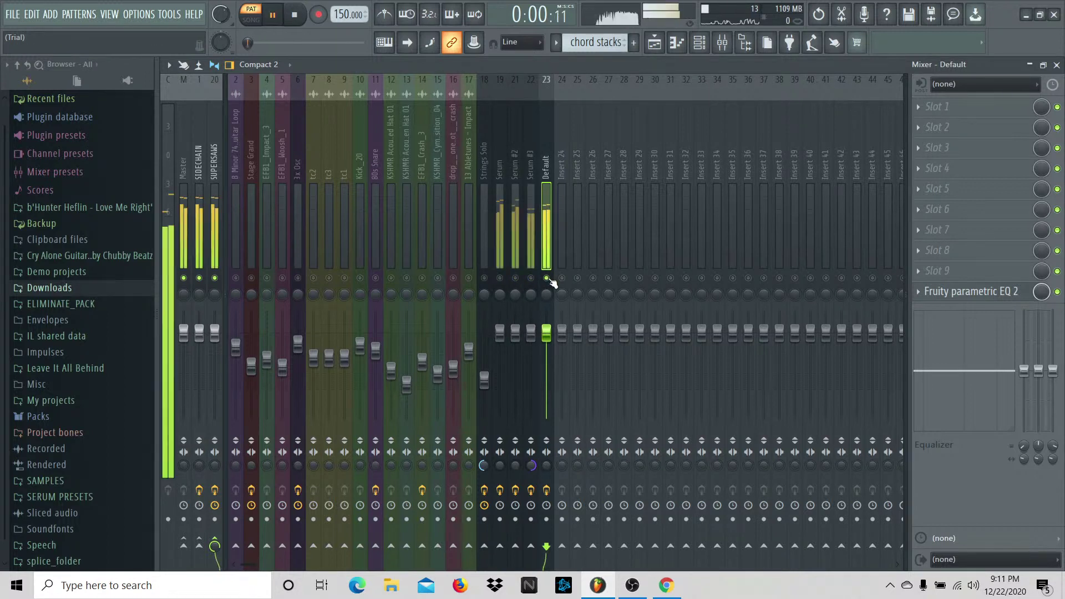
{"action": "left_click", "coordinate": [530, 281]}
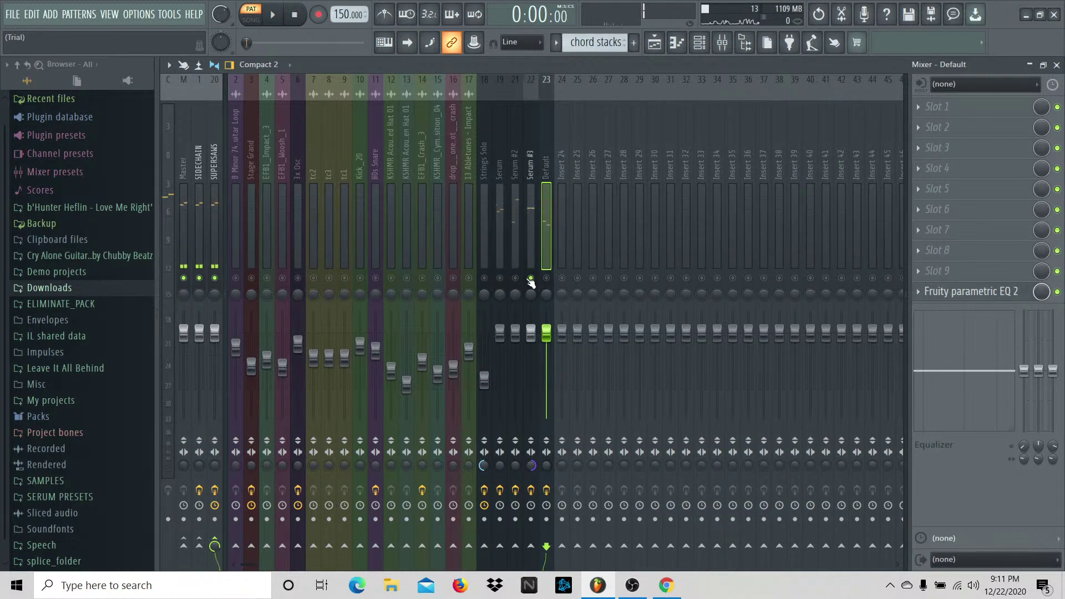
{"action": "key", "text": "space"}
{"action": "left_click", "coordinate": [520, 281]}
{"action": "key", "text": "space"}
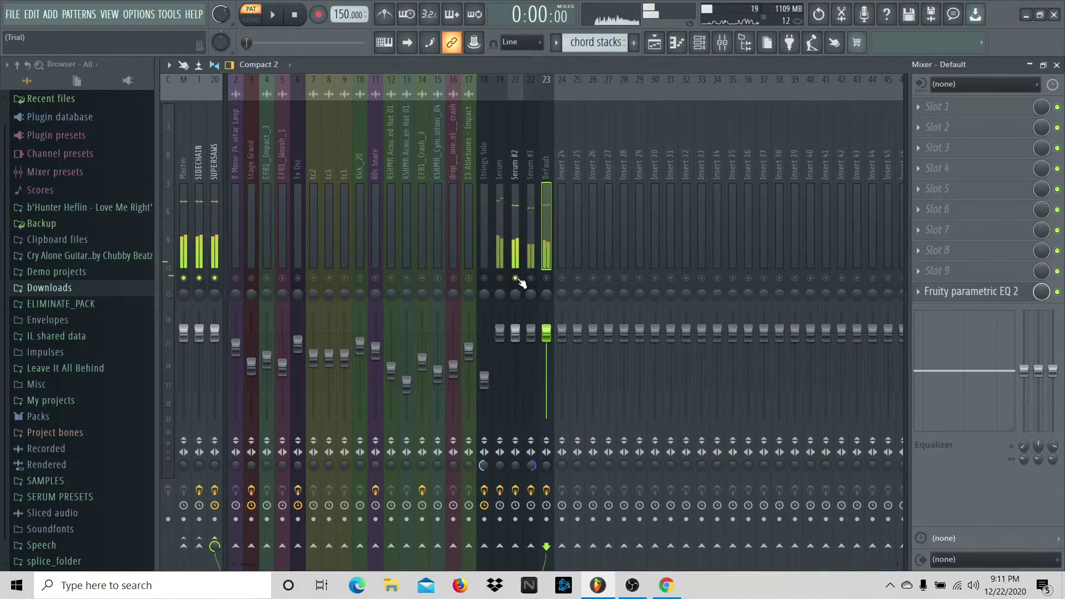
{"action": "left_click", "coordinate": [531, 281]}
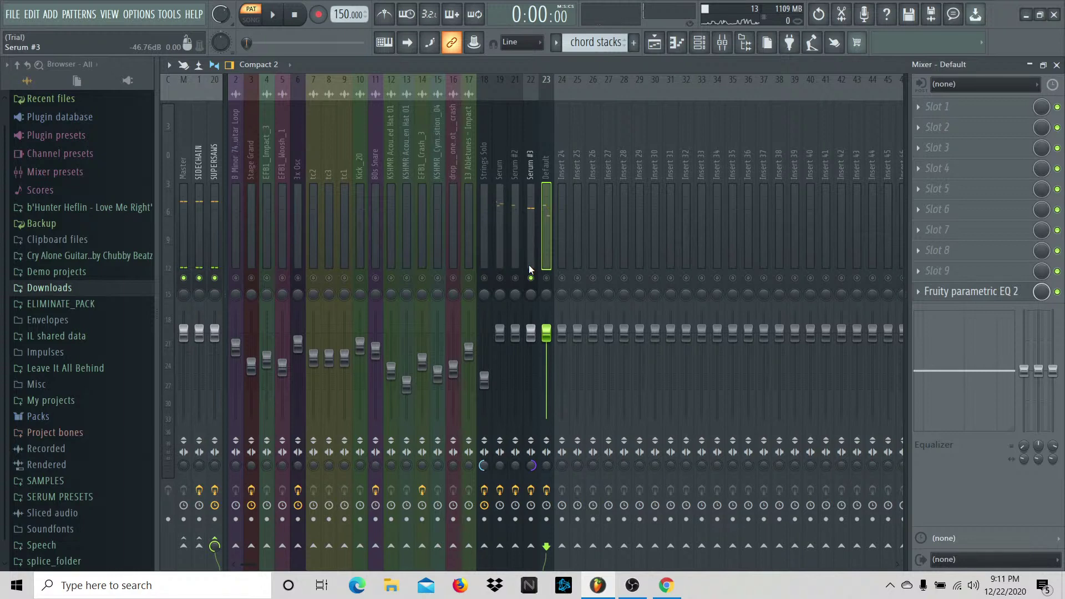
Step: Restore the group solo of all four chord layers, from Serum through Default, and play them together
{"action": "right_click", "coordinate": [500, 278]}
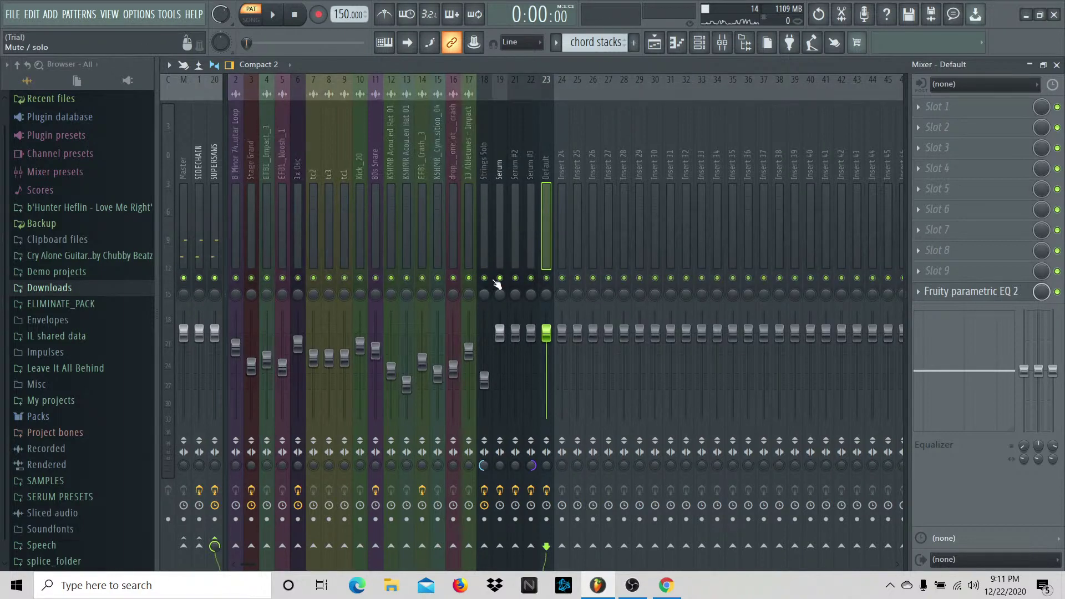
{"action": "left_click", "coordinate": [515, 278]}
{"action": "left_click", "coordinate": [531, 278]}
{"action": "left_click", "coordinate": [547, 278]}
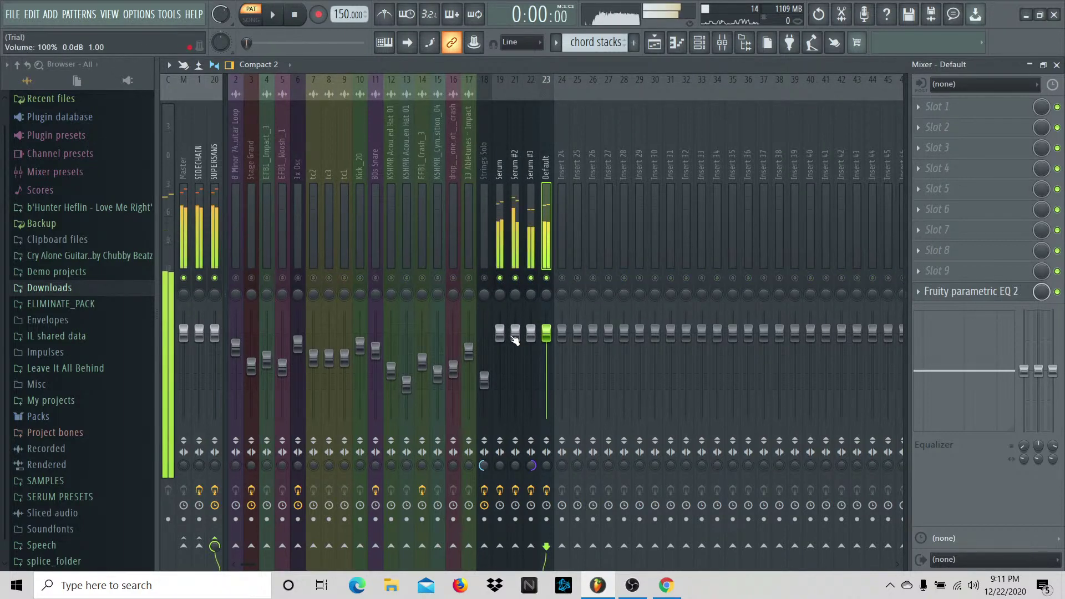
Step: Lower the Serum and Default mixer levels to about -5.8 dB, and Serum #3 and Serum #2 to about -8 dB
{"action": "left_click_drag", "start_coordinate": [500, 333], "coordinate": [500, 343]}
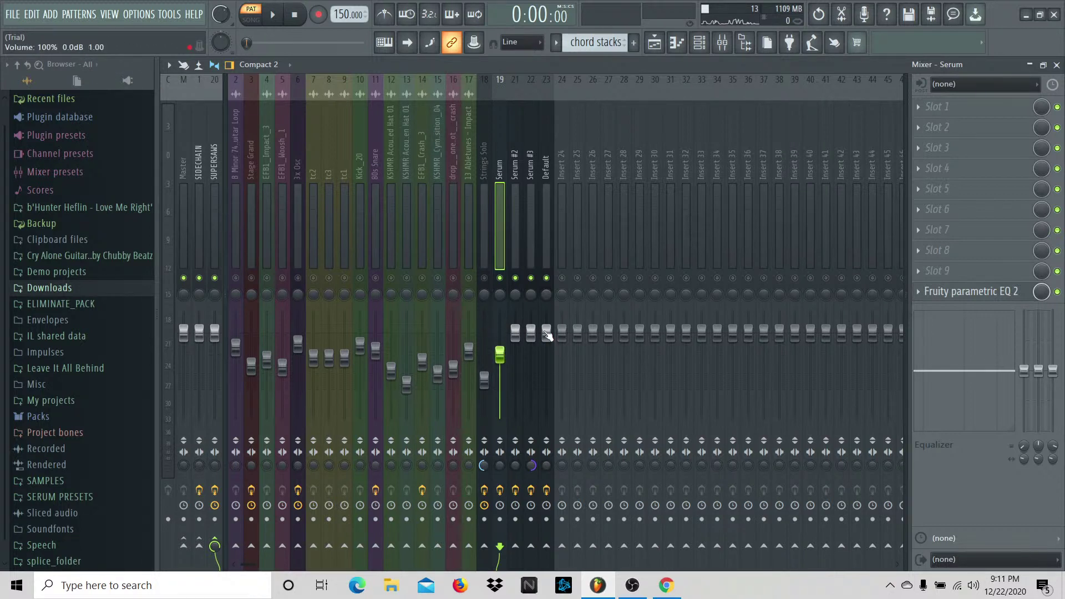
{"action": "left_click_drag", "start_coordinate": [547, 336], "coordinate": [547, 351]}
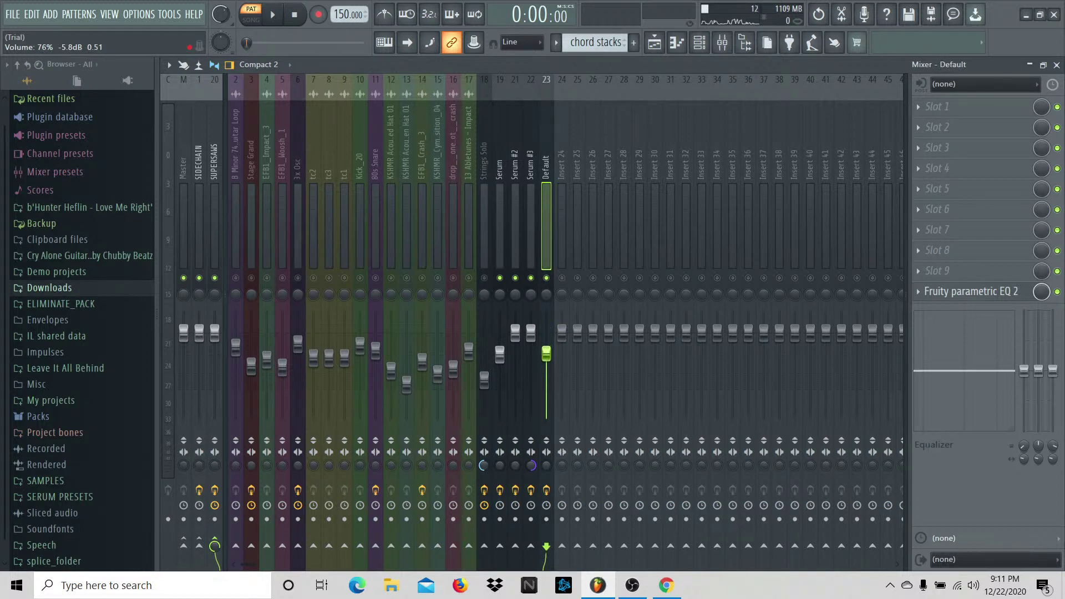
{"action": "left_click_drag", "start_coordinate": [531, 332], "coordinate": [531, 355]}
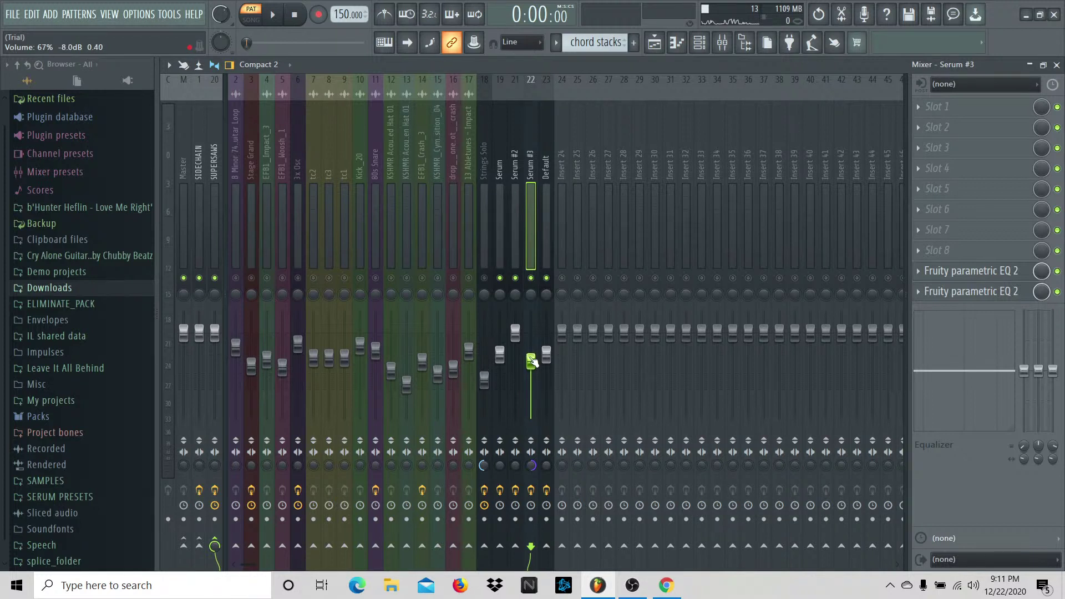
{"action": "left_click_drag", "start_coordinate": [515, 332], "coordinate": [516, 356]}
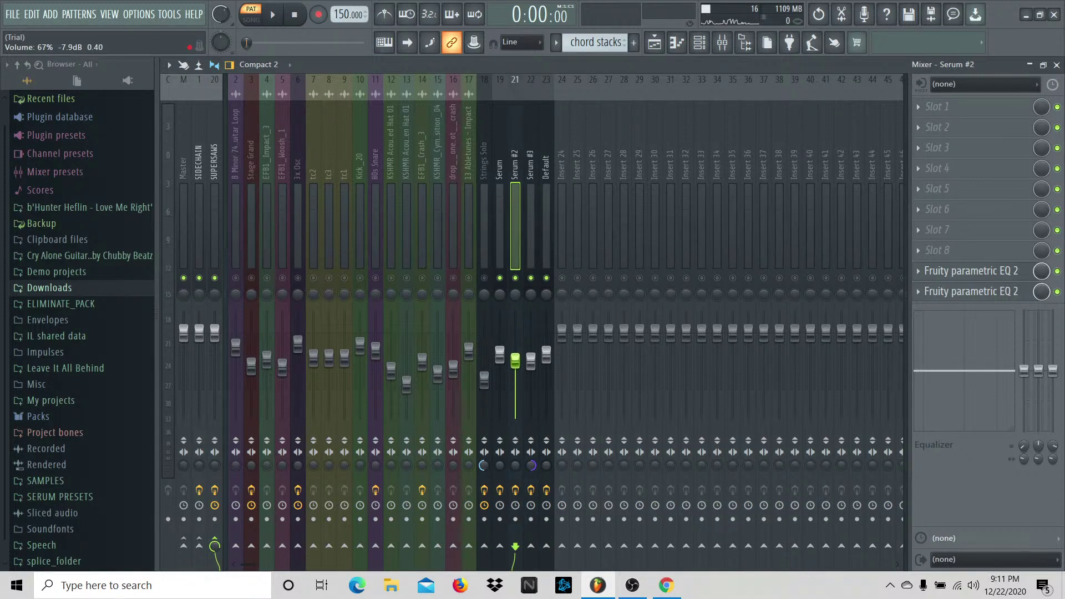
Step: Raise the Default track's level to about -4.0 dB during playback and clear the solo so every mixer track is active
{"action": "key", "text": "space"}
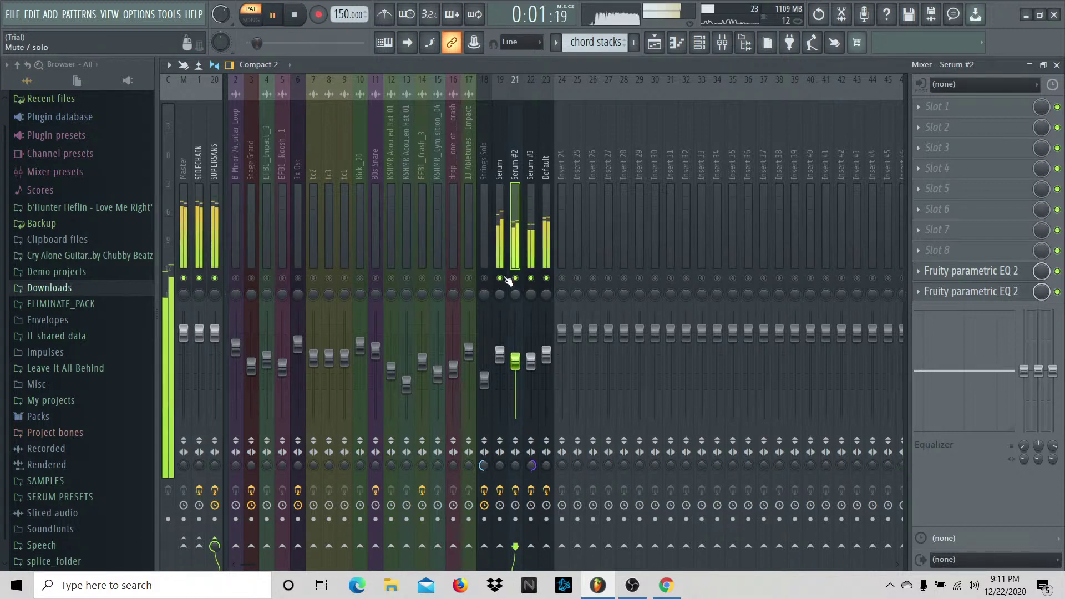
{"action": "left_click_drag", "start_coordinate": [546, 355], "coordinate": [547, 347]}
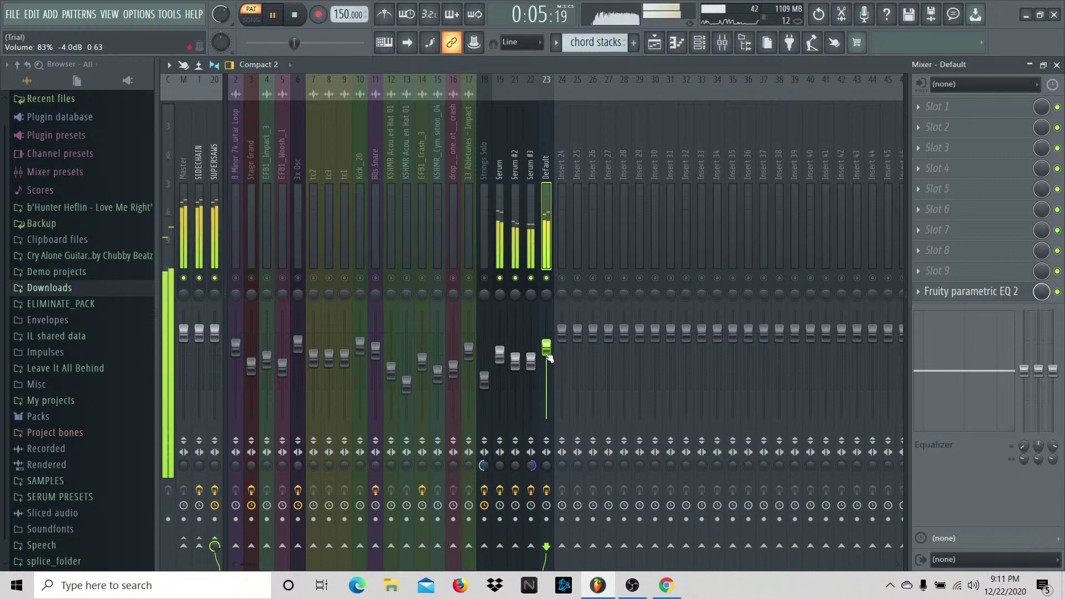
{"action": "key", "text": "space"}
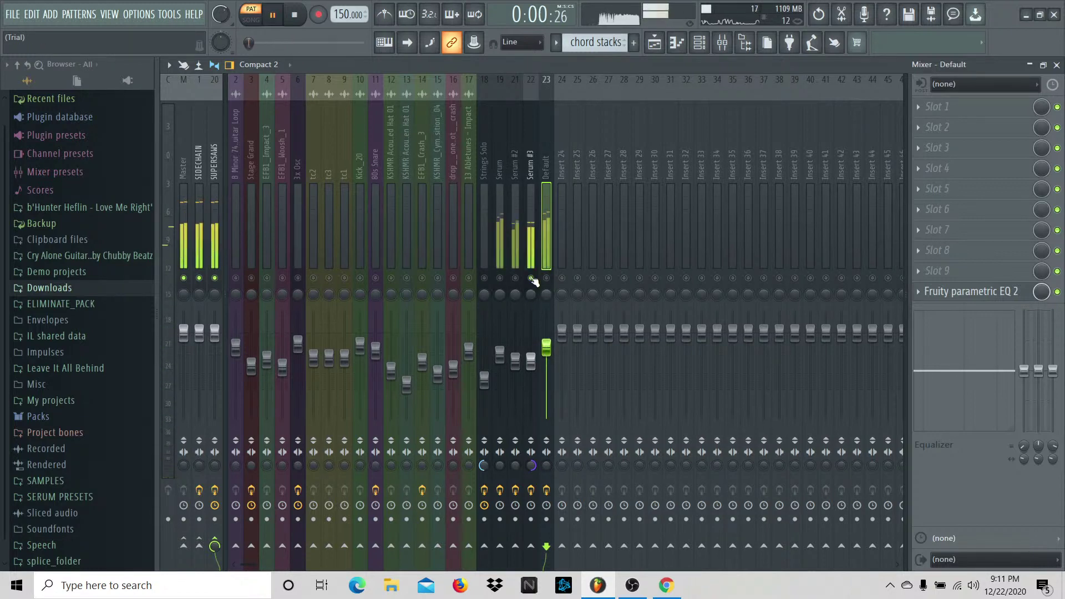
{"action": "right_click", "coordinate": [531, 278]}
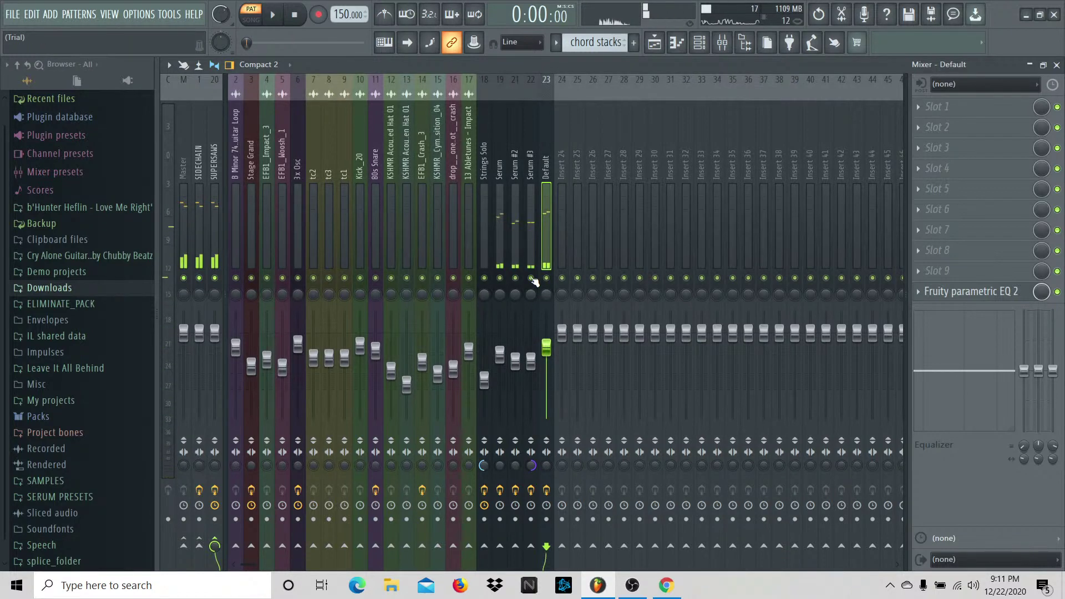
Step: Lower Serum #3 to about -9.9 dB, and fine-tune the Serum #2 and Serum levels by ear against the other chord layers
{"action": "left_click", "coordinate": [531, 361]}
{"action": "left_click", "coordinate": [515, 358]}
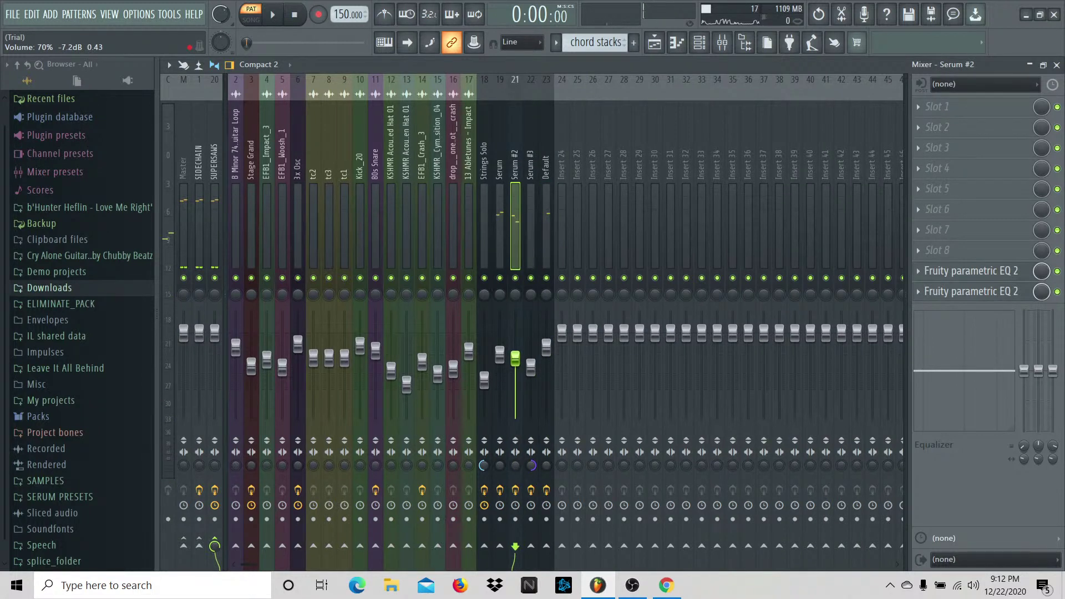
{"action": "key", "text": "space"}
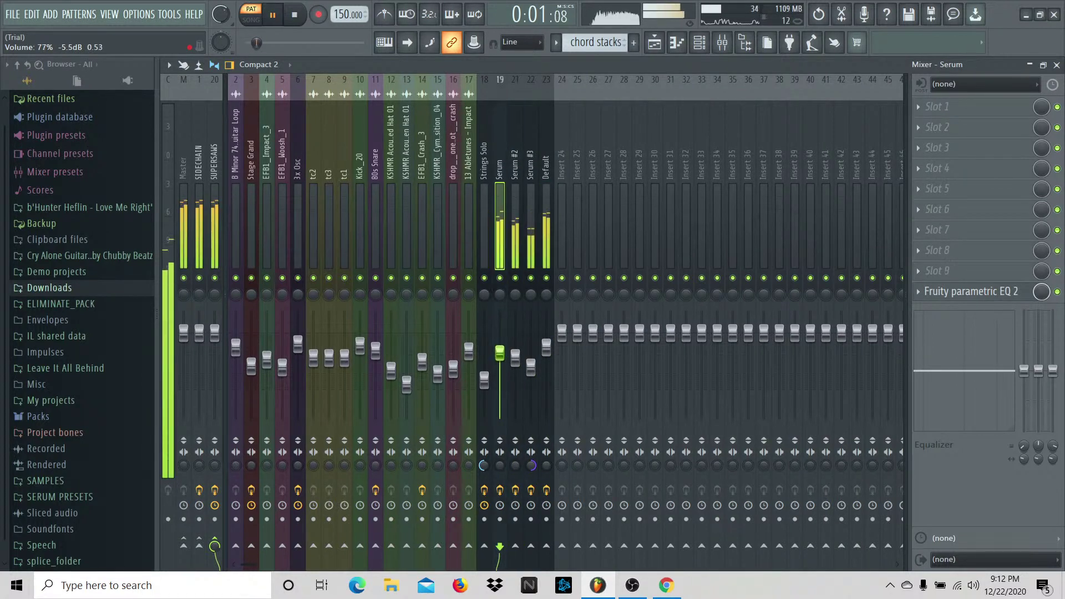
{"action": "left_click_drag", "start_coordinate": [515, 358], "coordinate": [500, 351]}
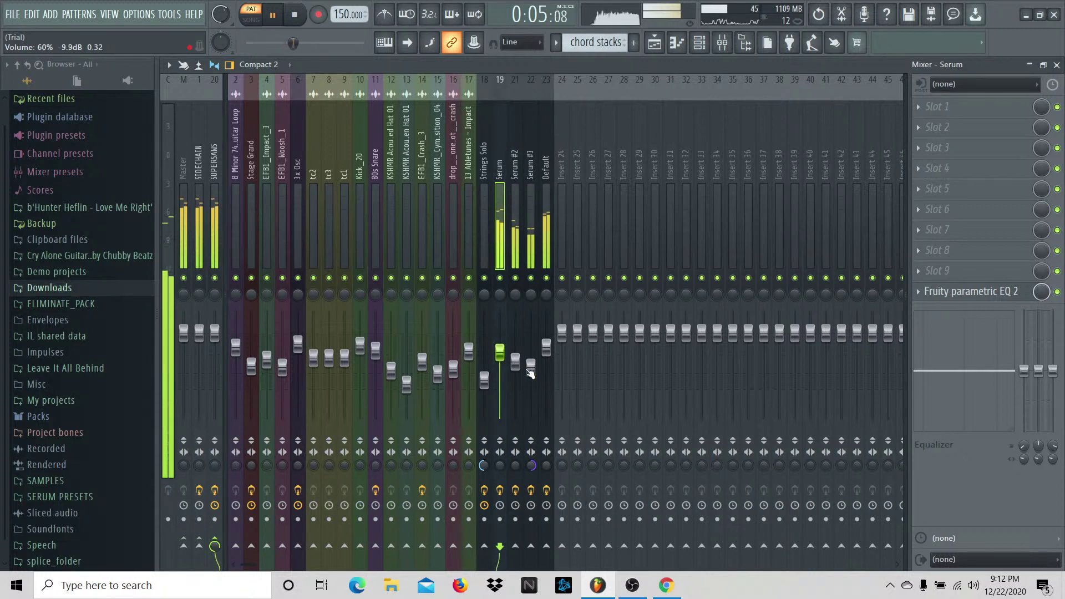
Step: Check the Serum #3 and Master tracks during playback of the rebalanced chord stack and stop playback
{"action": "left_click", "coordinate": [530, 261]}
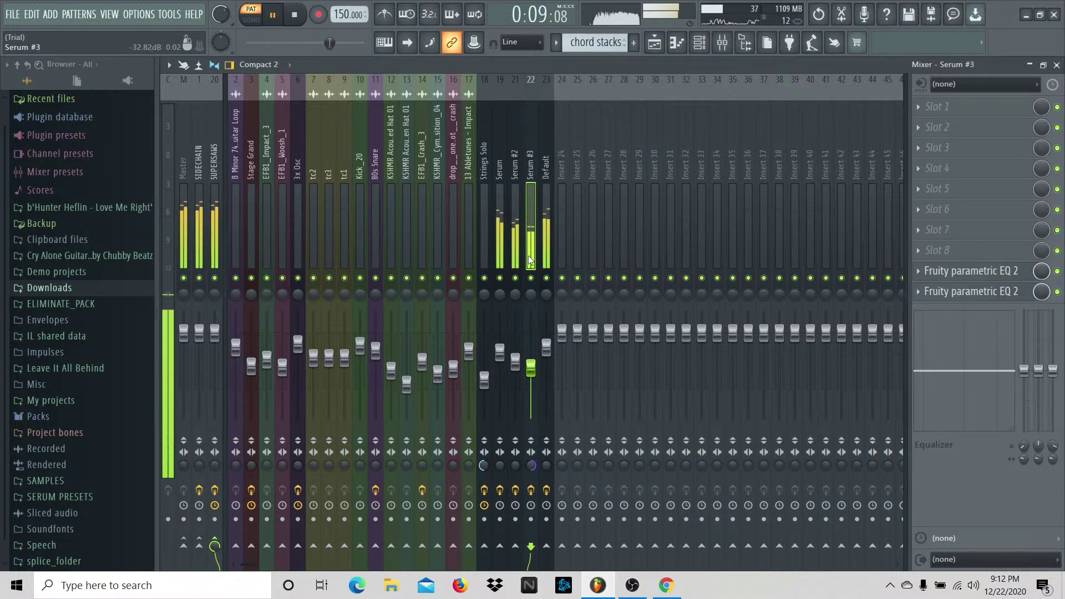
{"action": "left_click", "coordinate": [184, 246]}
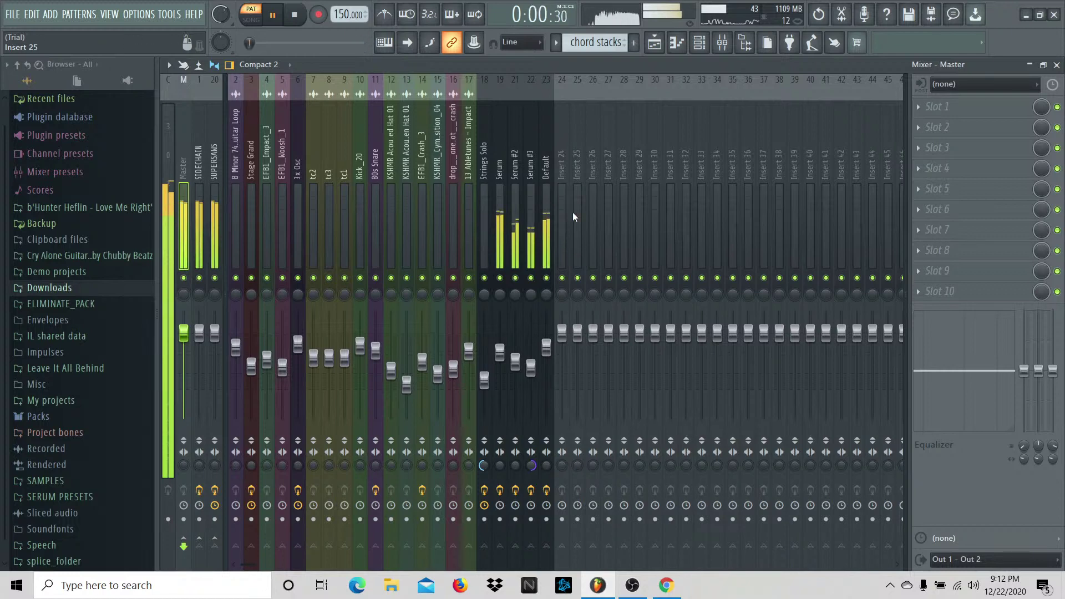
{"action": "key", "text": "space"}
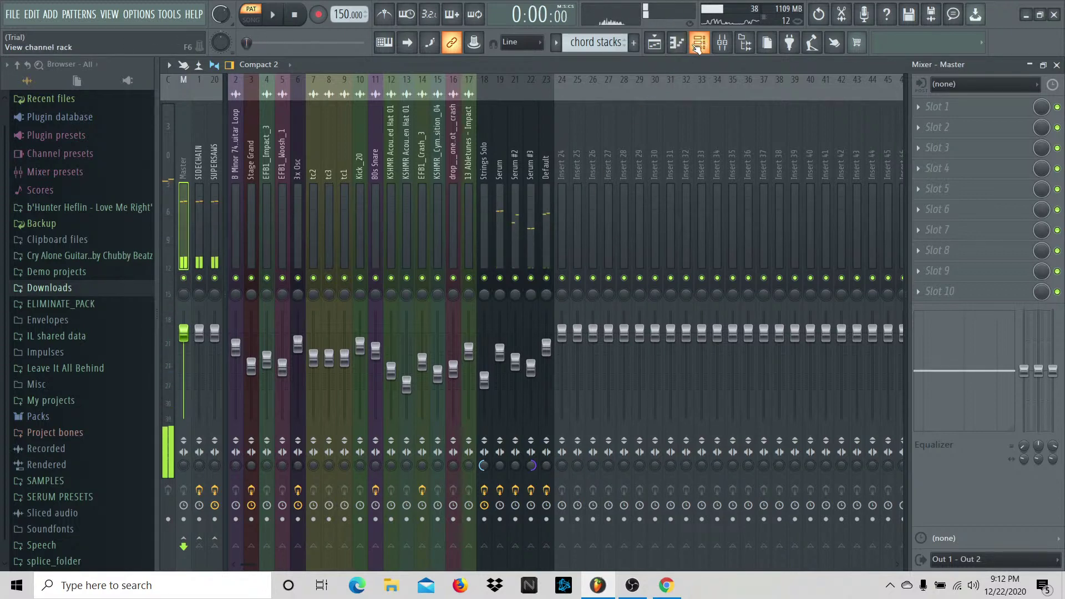
Step: Add a new Serum instrument channel and load the FATTY preset from the SERUM PRESETS folder into it
{"action": "left_click", "coordinate": [700, 44]}
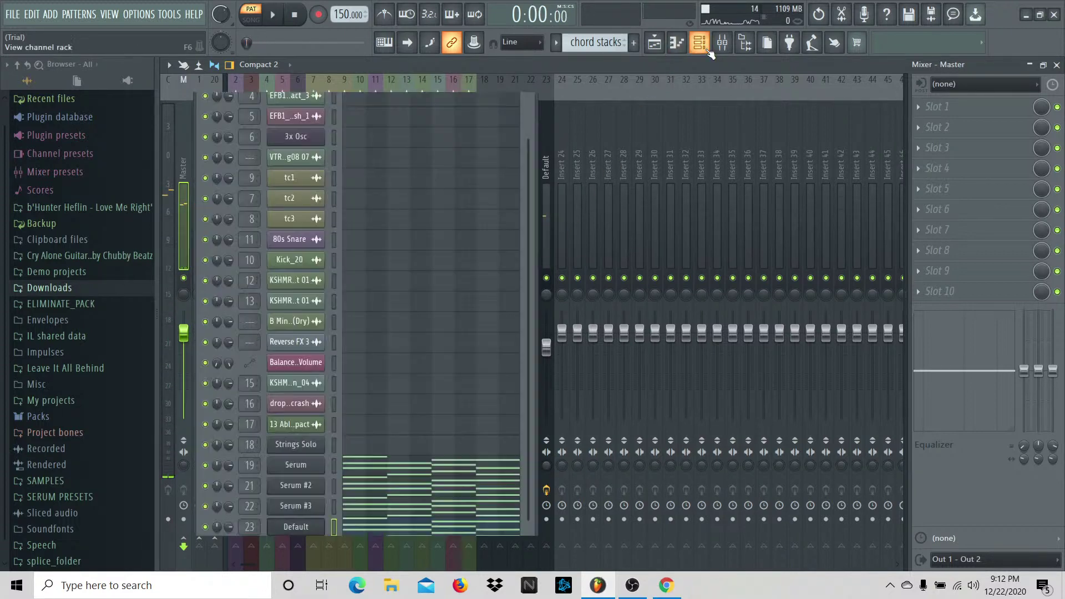
{"action": "left_click", "coordinate": [297, 551]}
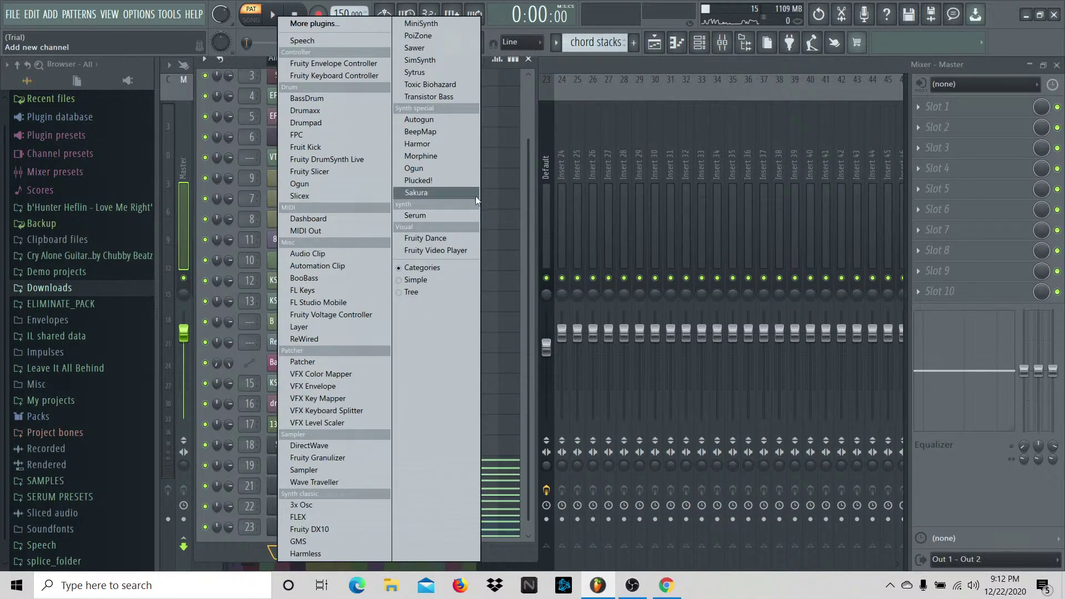
{"action": "left_click", "coordinate": [458, 215]}
{"action": "left_click", "coordinate": [75, 495]}
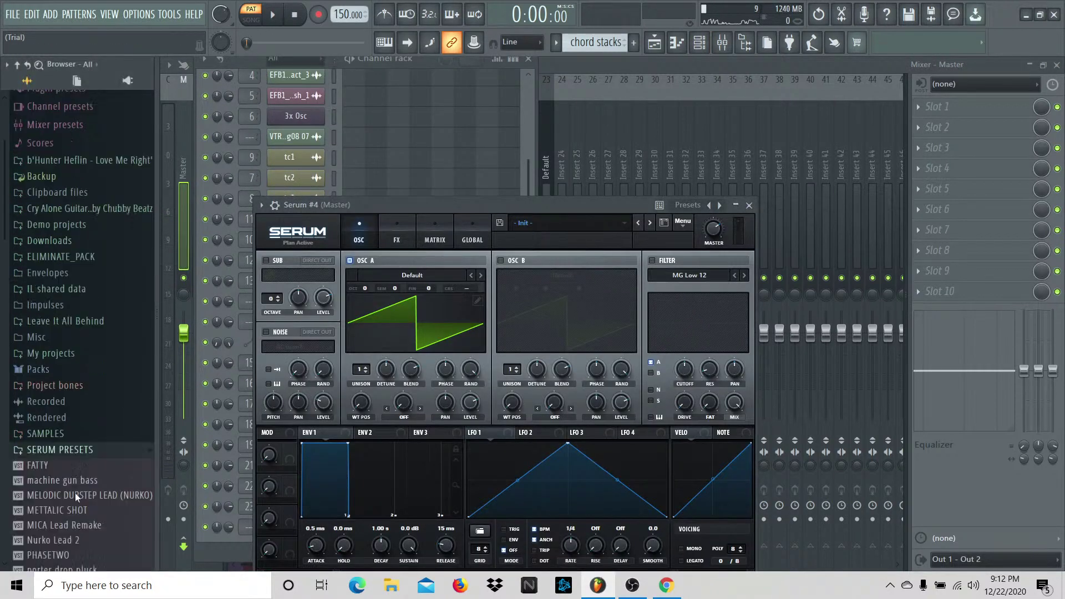
{"action": "right_click", "coordinate": [69, 408]}
{"action": "left_click", "coordinate": [122, 413]}
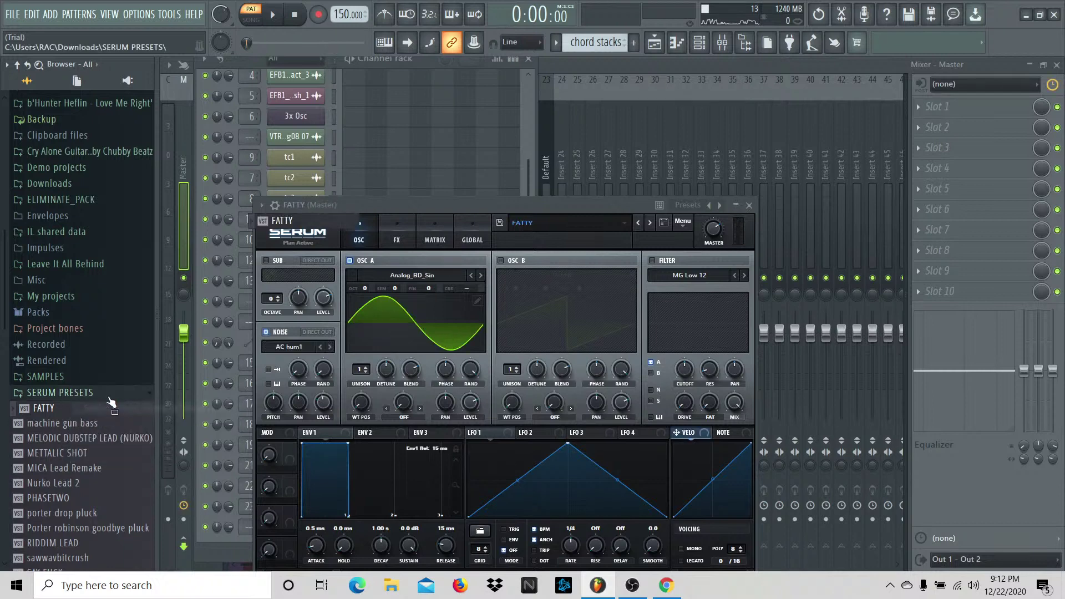
Step: Examine the FATTY patch's oscillator A wavetable, noise source and level, and distortion effect settings
{"action": "left_click_drag", "start_coordinate": [409, 202], "coordinate": [508, 95]}
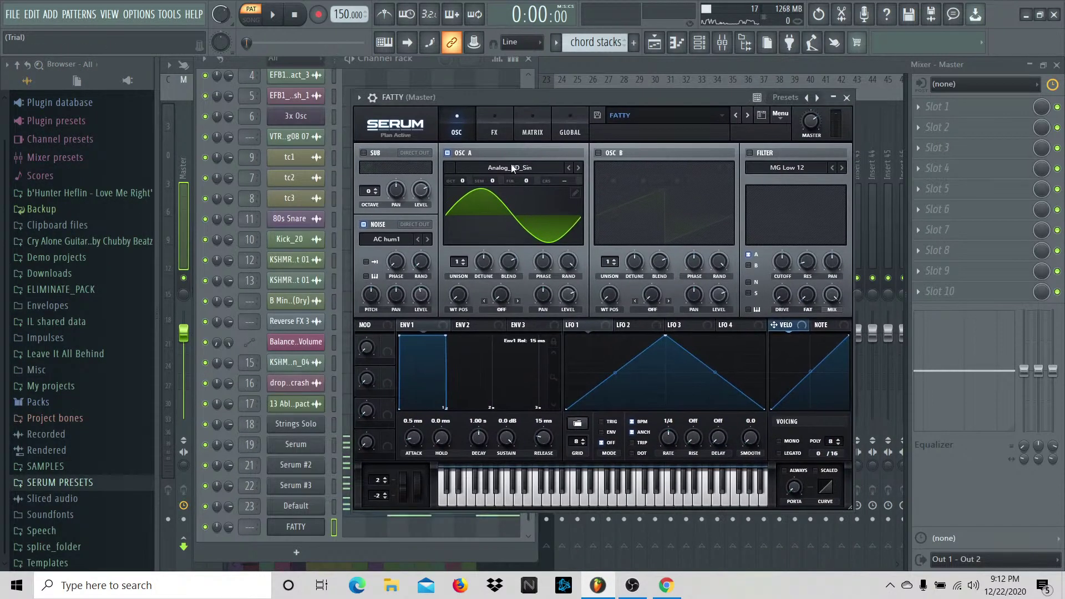
{"action": "left_click", "coordinate": [511, 166]}
{"action": "mouse_move", "coordinate": [507, 179]}
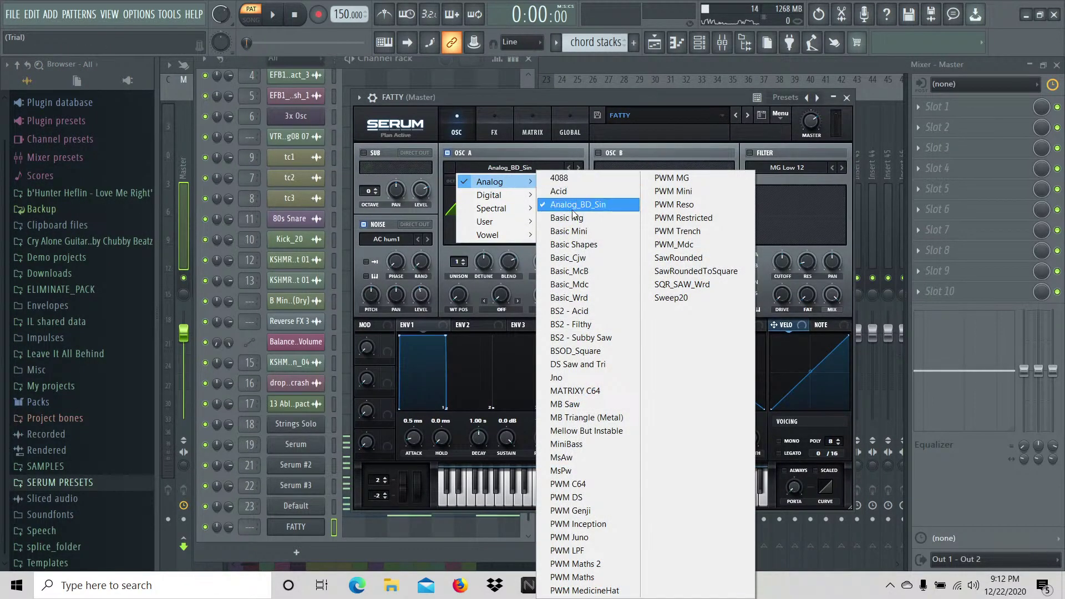
{"action": "left_click_drag", "start_coordinate": [588, 101], "coordinate": [561, 79]}
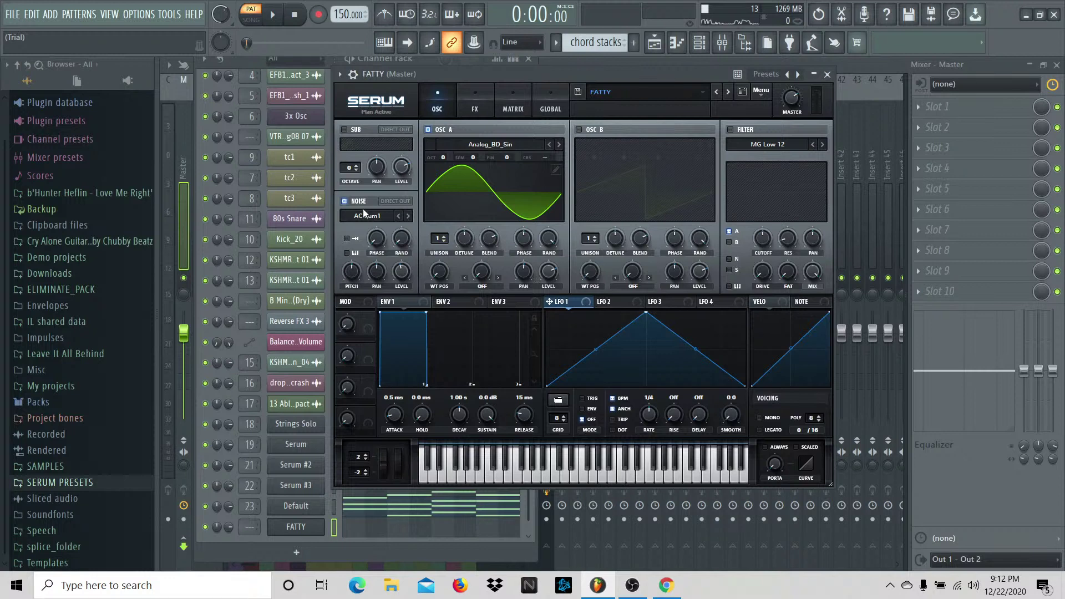
{"action": "mouse_move", "coordinate": [408, 272]}
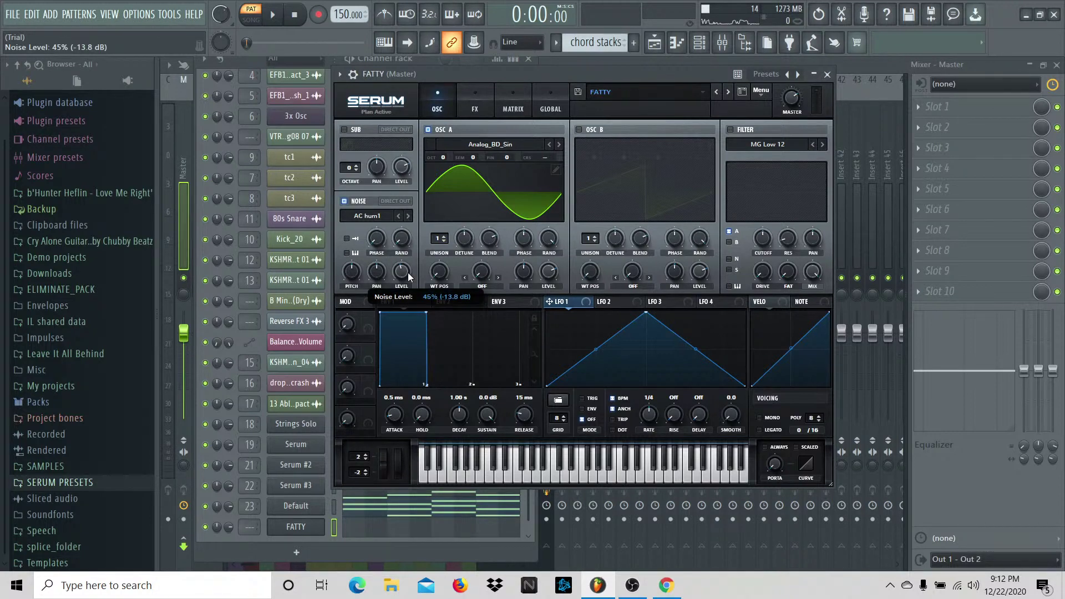
{"action": "left_click", "coordinate": [469, 98]}
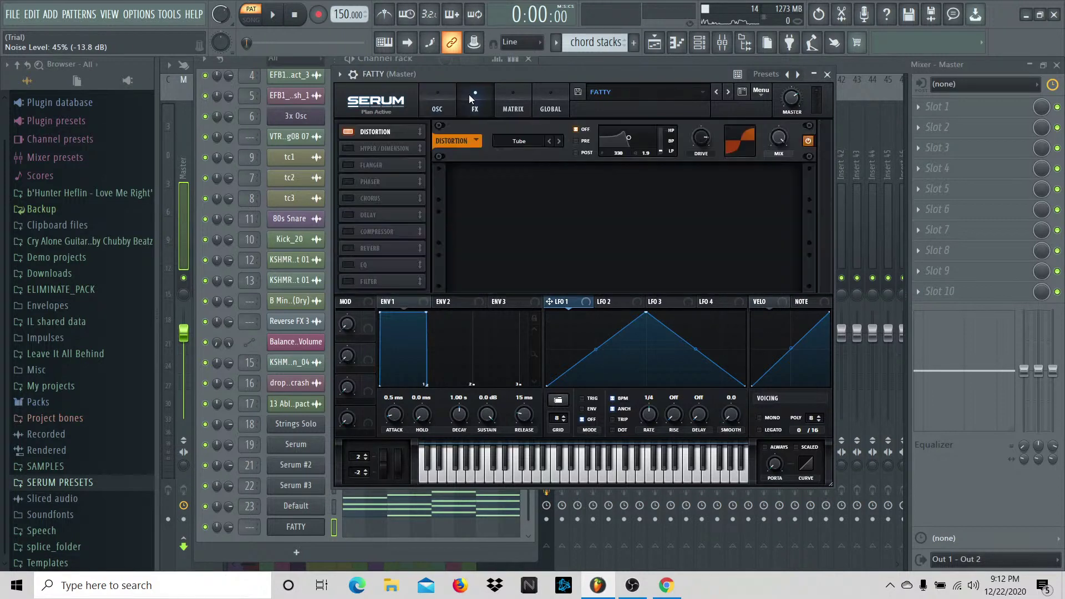
{"action": "mouse_move", "coordinate": [702, 136]}
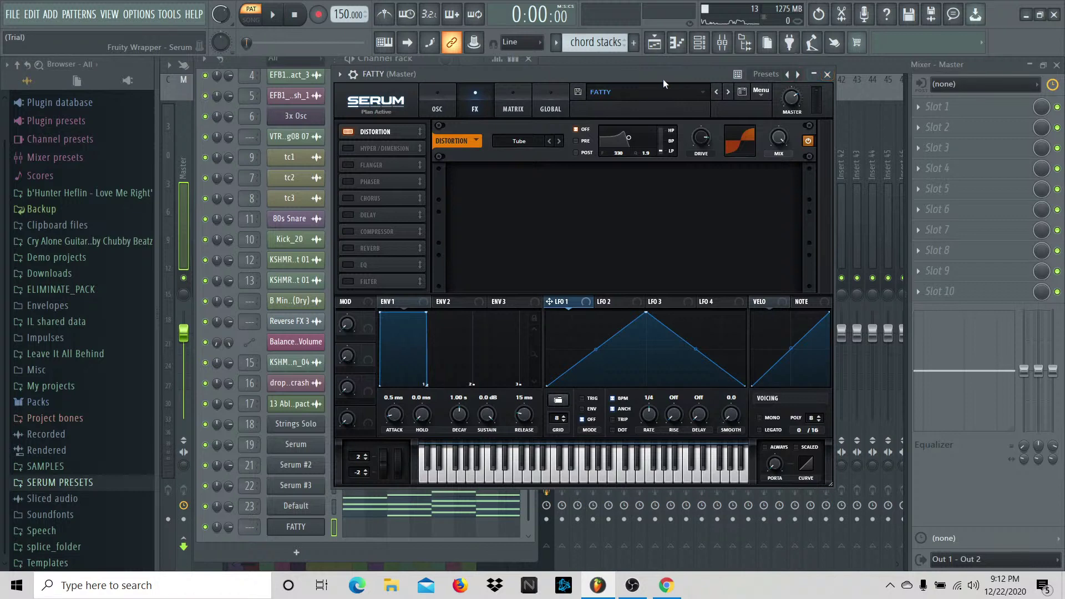
Step: Put FATTY on its own soloed mixer track 24, sent to SIDECHAIN instead of Master
{"action": "key", "text": "F9"}
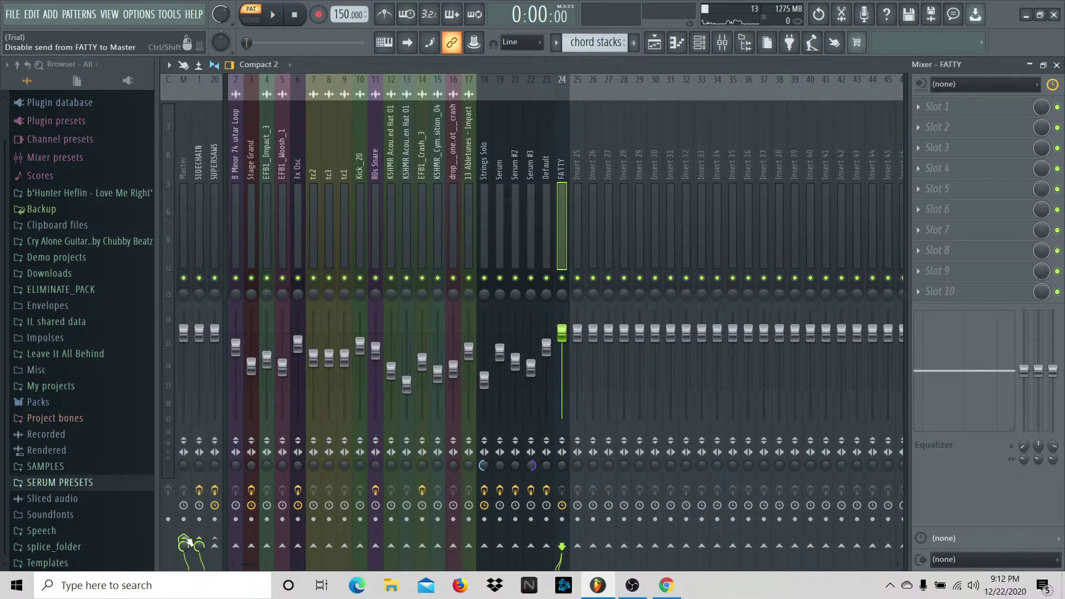
{"action": "left_click", "coordinate": [208, 251]}
{"action": "left_click", "coordinate": [214, 252]}
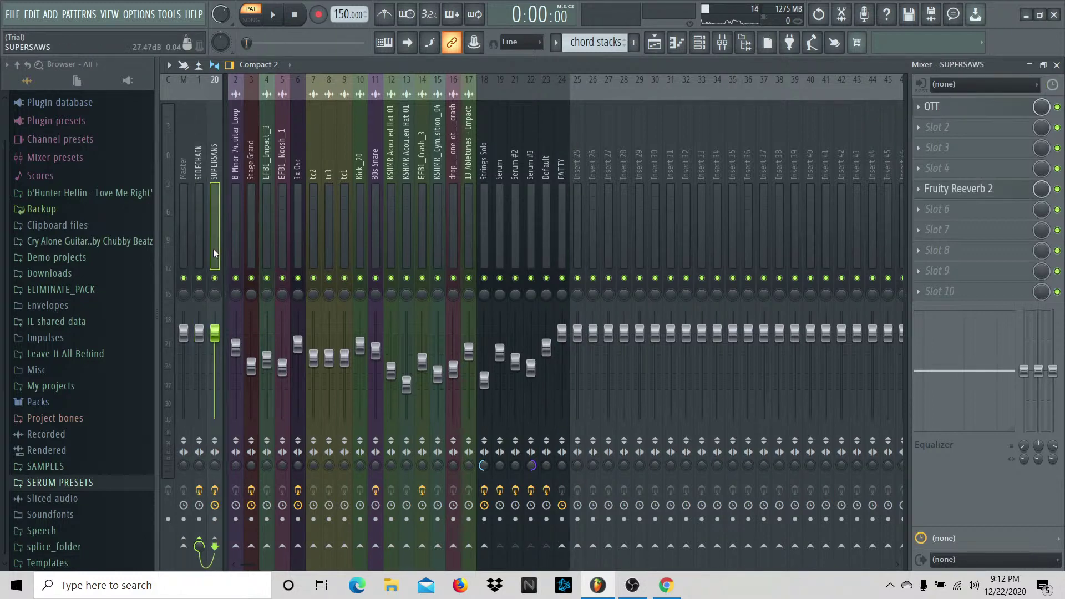
{"action": "left_click", "coordinate": [563, 204]}
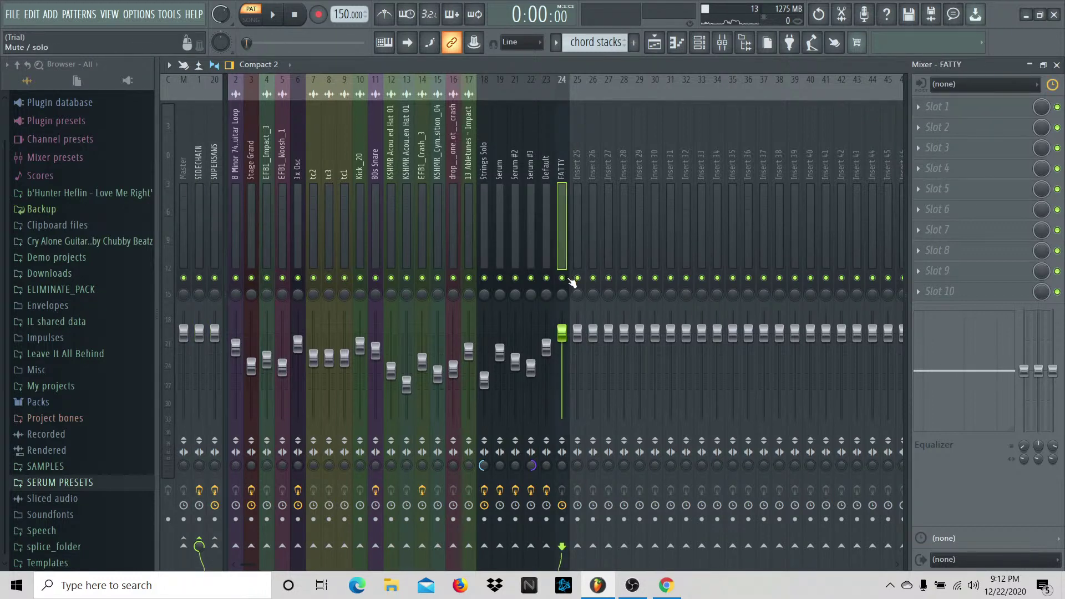
Step: Copy the four 3x Osc bass notes from the sub pattern
{"action": "left_click", "coordinate": [699, 42]}
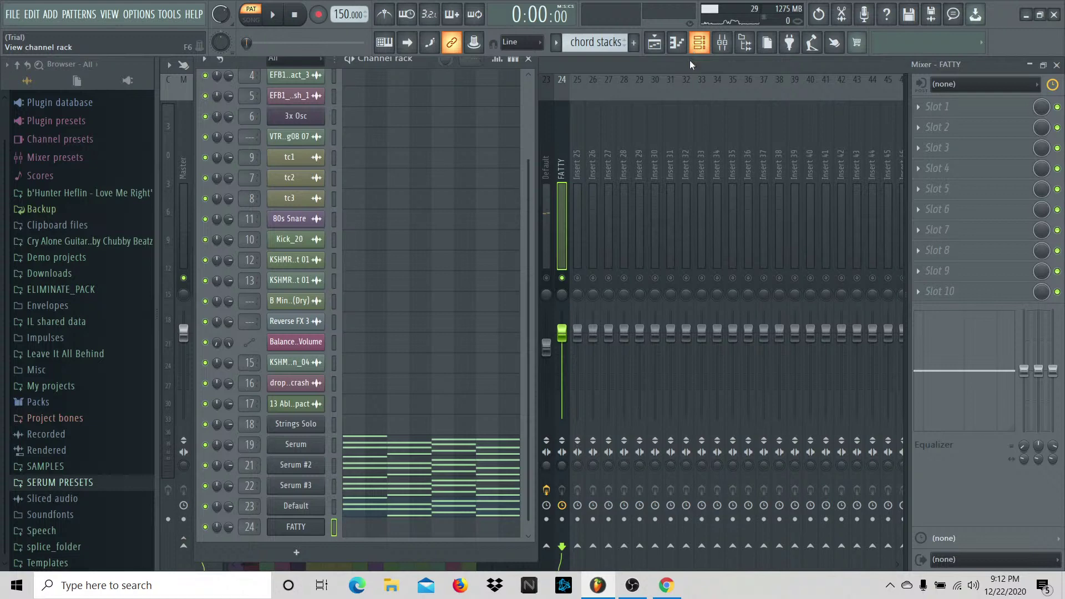
{"action": "left_click", "coordinate": [388, 484]}
{"action": "scroll", "coordinate": [392, 455], "scroll_direction": "down", "scroll_amount": 1}
{"action": "left_click", "coordinate": [654, 43]}
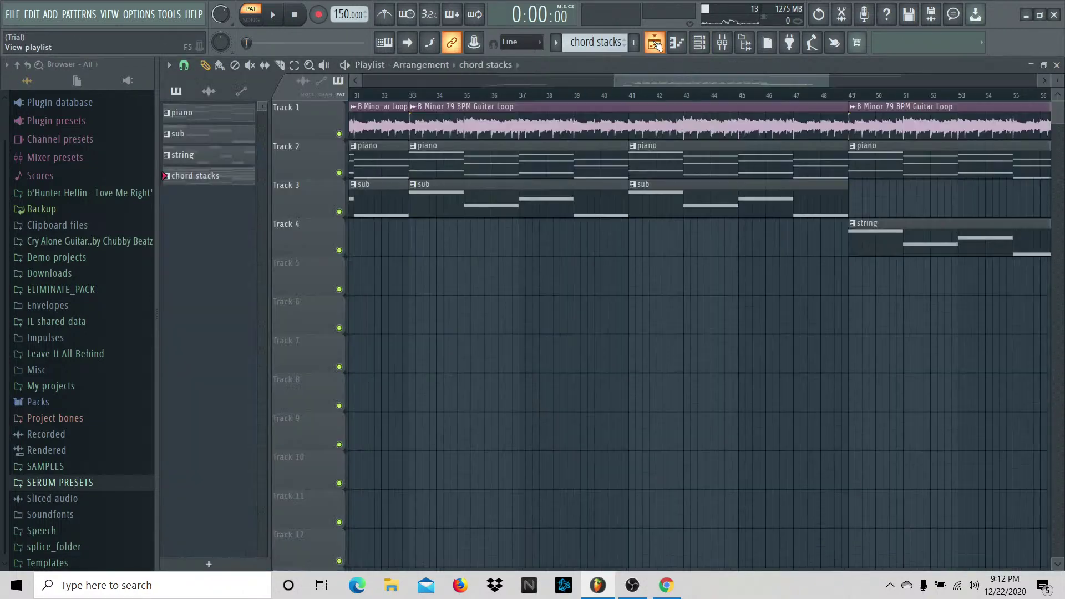
{"action": "left_click", "coordinate": [250, 147]}
{"action": "left_click_drag", "start_coordinate": [249, 240], "coordinate": [509, 459]}
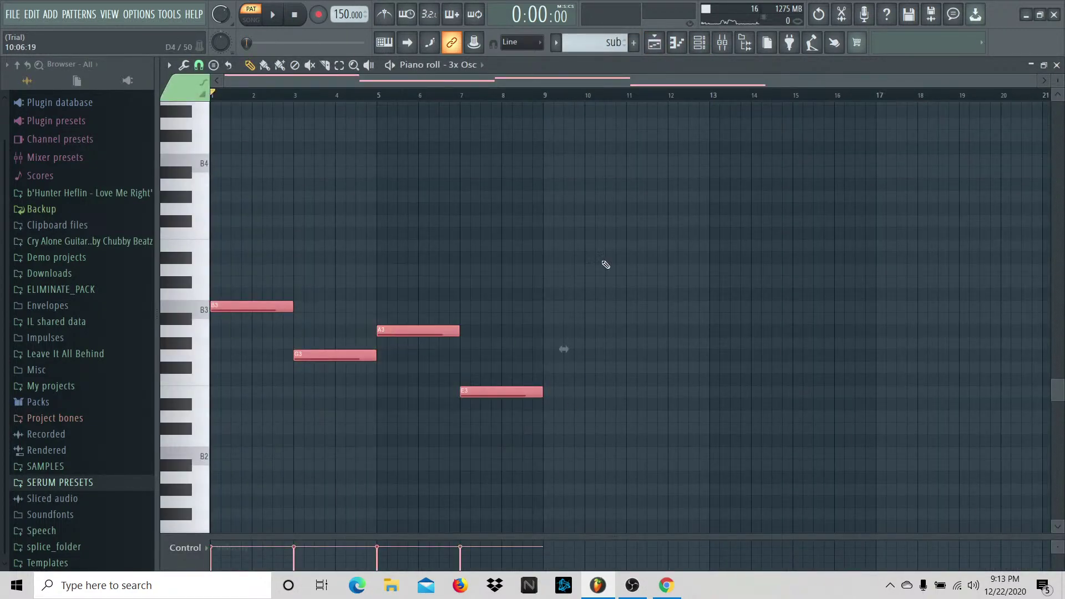
Step: Paste the copied bass notes into the FATTY channel's piano roll in the chord stacks pattern
{"action": "left_click", "coordinate": [655, 43]}
{"action": "left_click", "coordinate": [211, 177]}
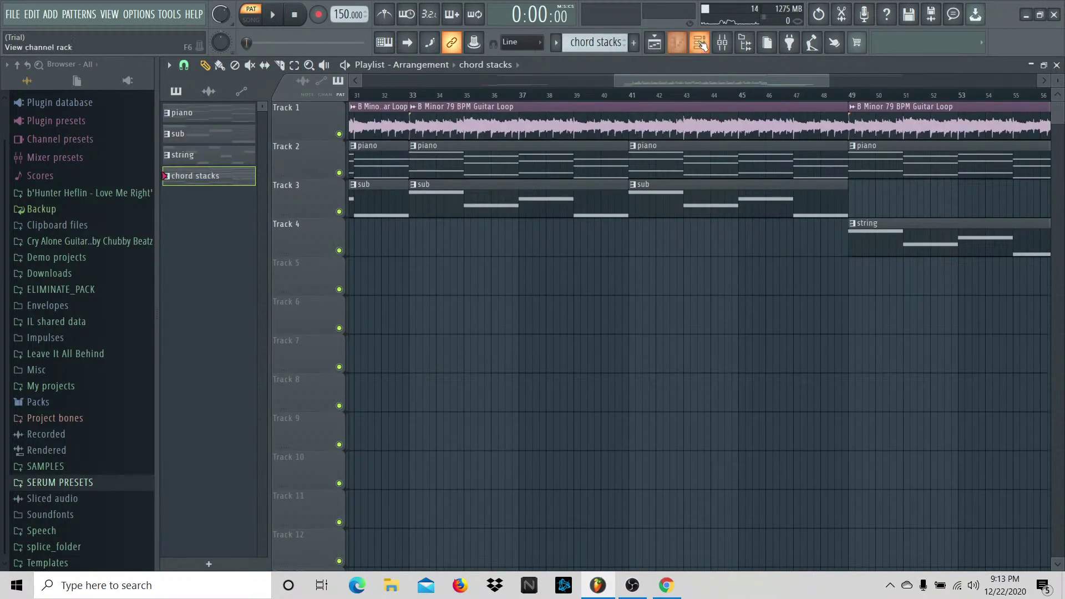
{"action": "left_click", "coordinate": [700, 43]}
{"action": "left_click", "coordinate": [488, 499]}
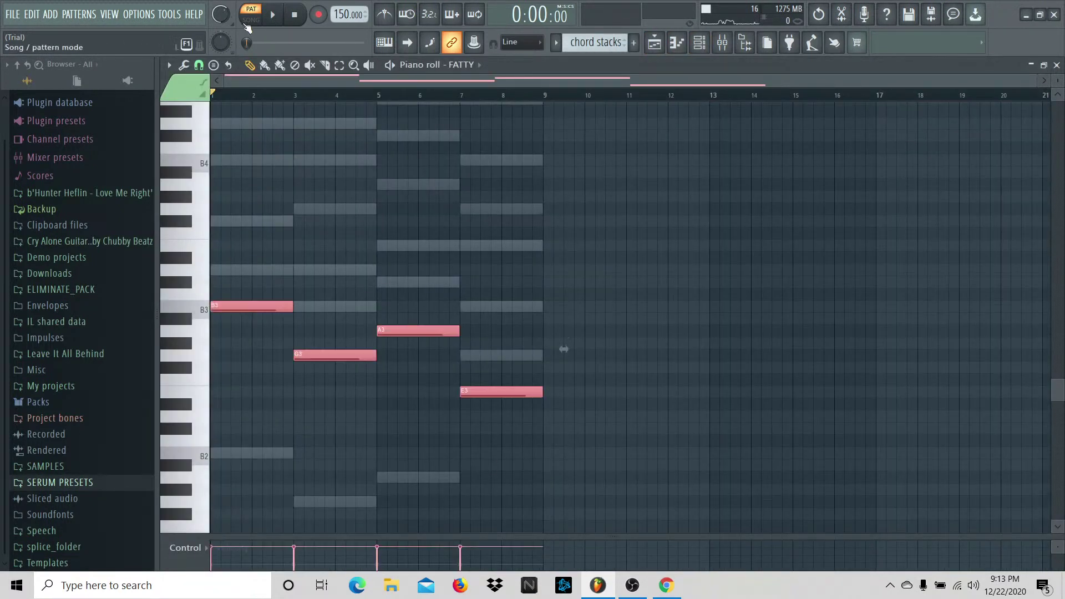
Step: Transpose the FATTY notes down two octaves so the line starts on B1, and play them
{"action": "key", "text": "space"}
{"action": "key", "text": "ctrl+Down"}
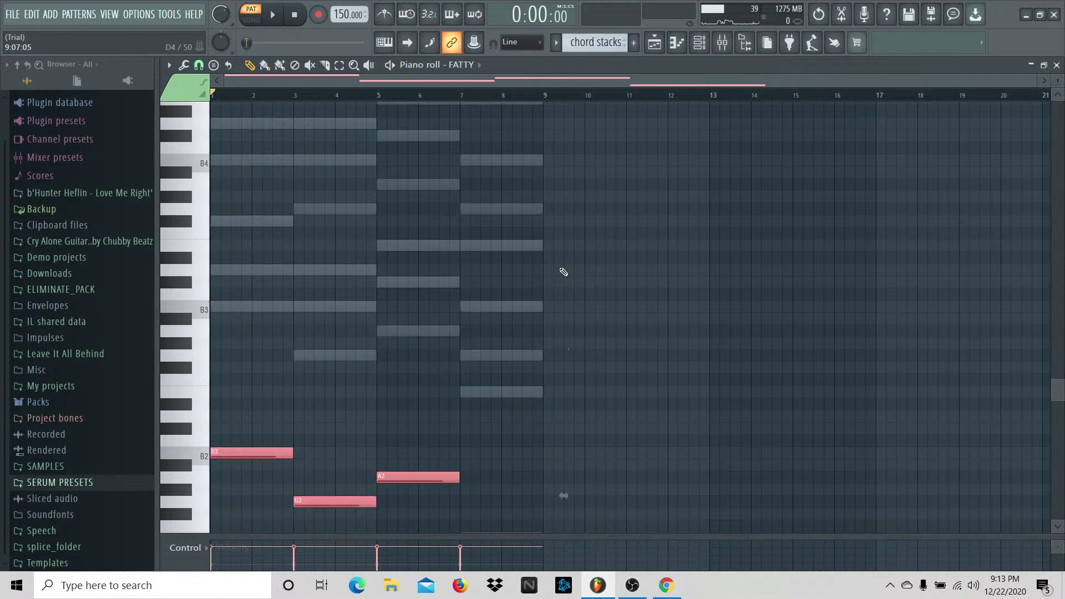
{"action": "scroll", "coordinate": [586, 340], "scroll_direction": "down", "scroll_amount": 3}
{"action": "key", "text": "ctrl+Down"}
{"action": "key", "text": "space"}
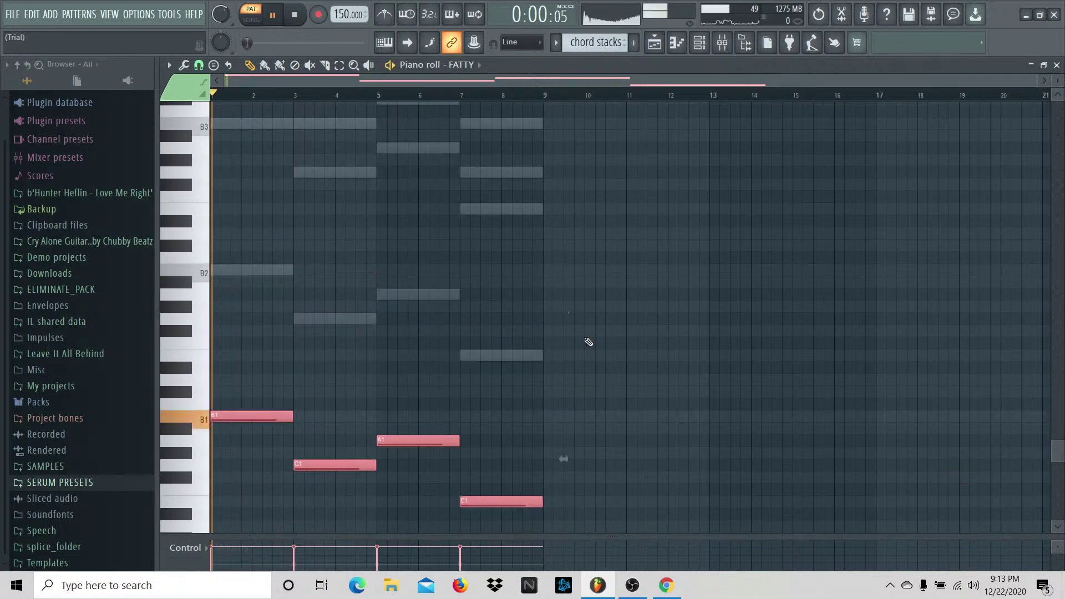
Step: Raise the FATTY notes by one octave so the line starts on B2, and play them again
{"action": "key", "text": "space"}
{"action": "key", "text": "ctrl+Up"}
{"action": "key", "text": "space"}
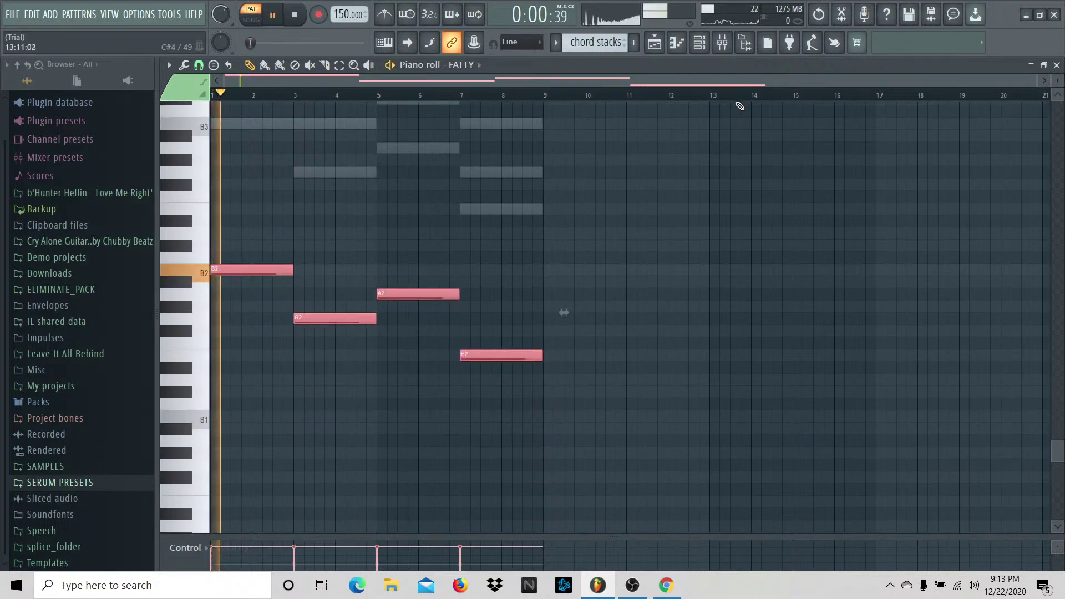
Step: Add OTT to the FATTY mixer track with depth at 33% and downward strength at 44%
{"action": "key", "text": "F9"}
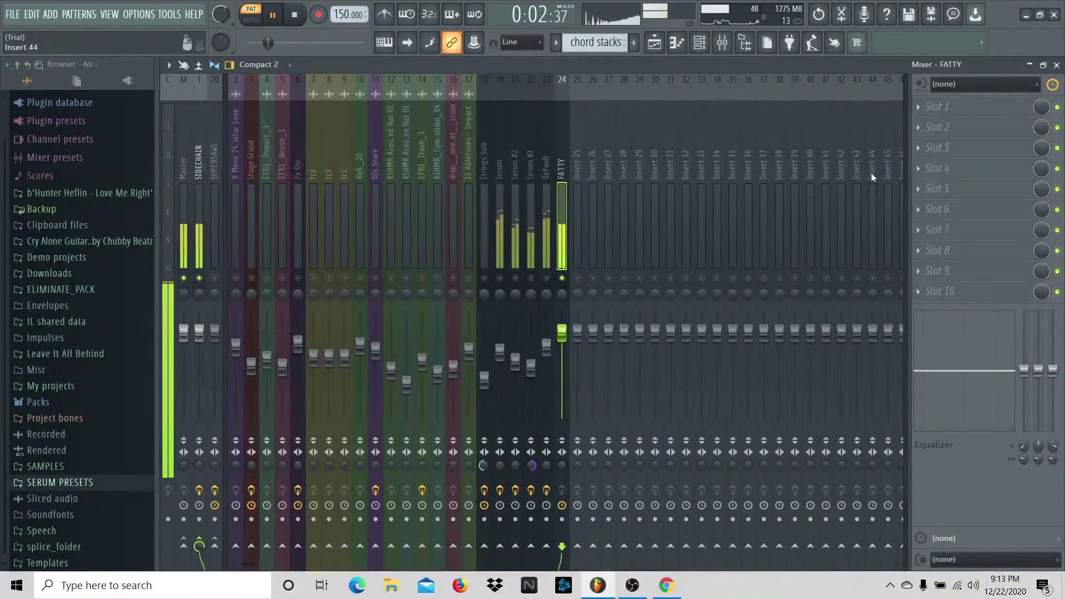
{"action": "left_click", "coordinate": [946, 119]}
{"action": "left_click", "coordinate": [735, 388]}
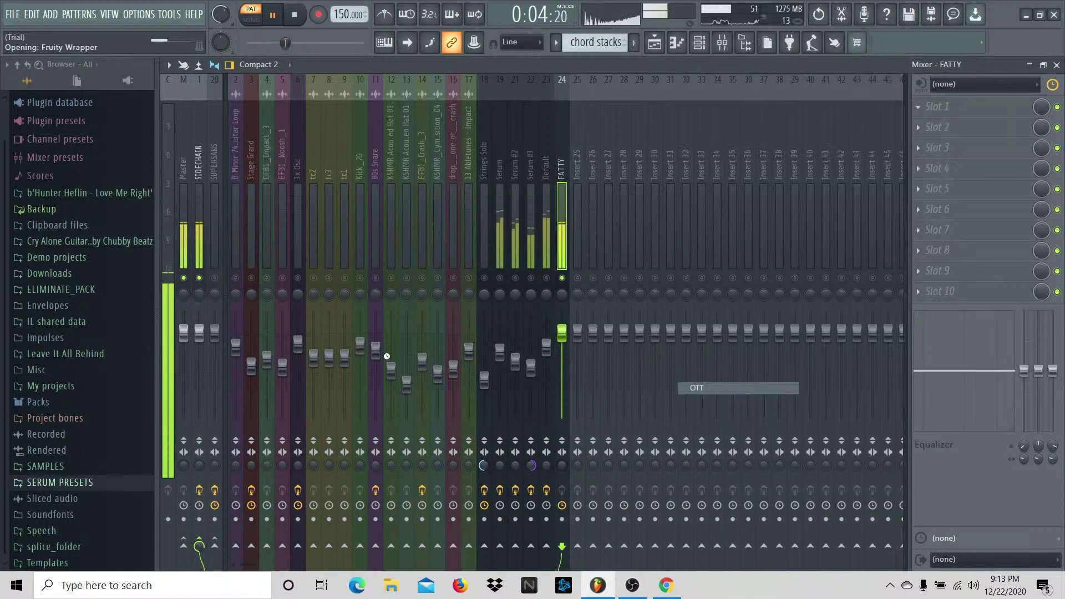
{"action": "left_click_drag", "start_coordinate": [221, 232], "coordinate": [227, 301]}
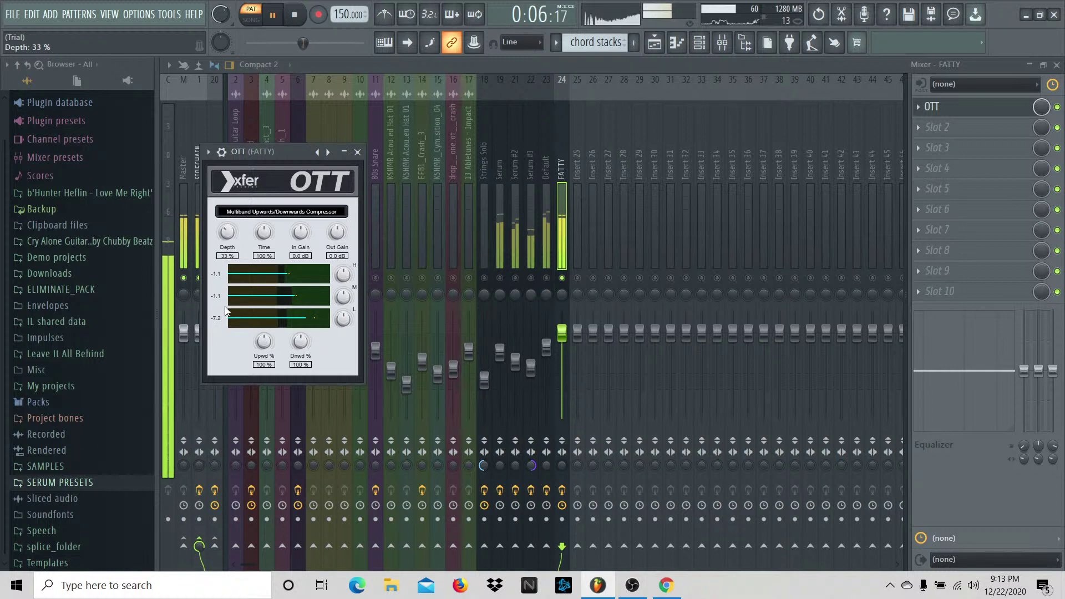
{"action": "left_click_drag", "start_coordinate": [300, 343], "coordinate": [307, 377]}
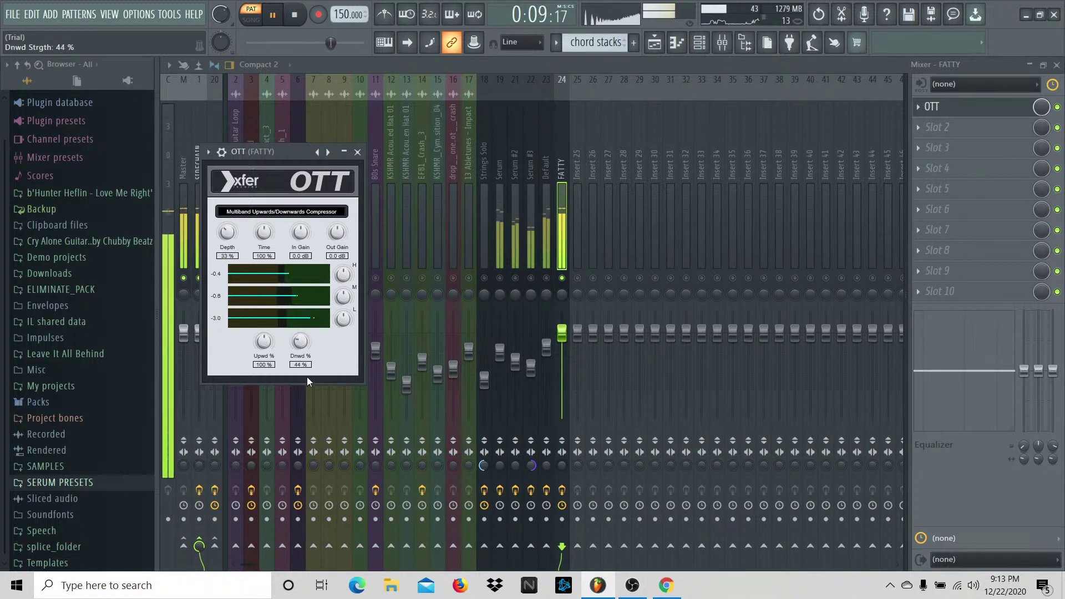
{"action": "left_click", "coordinate": [357, 152]}
{"action": "key", "text": "space"}
Step: Add Fruity Parametric EQ 2 to FATTY's last effect slot, fully cut bands 4 and 5, and boost bands 3 and 6
{"action": "right_click", "coordinate": [951, 294]}
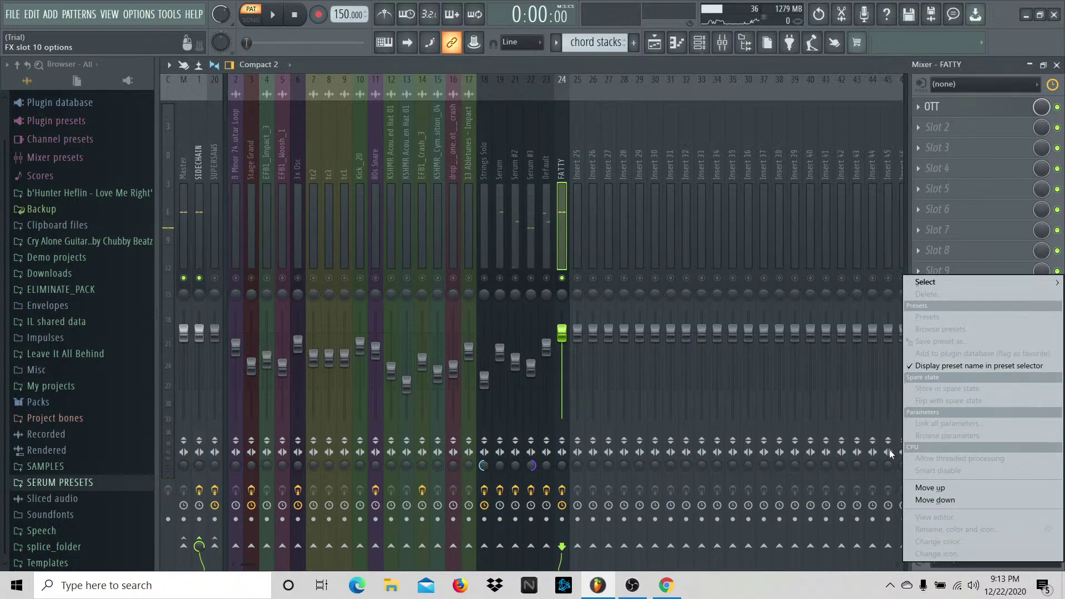
{"action": "mouse_move", "coordinate": [963, 282]}
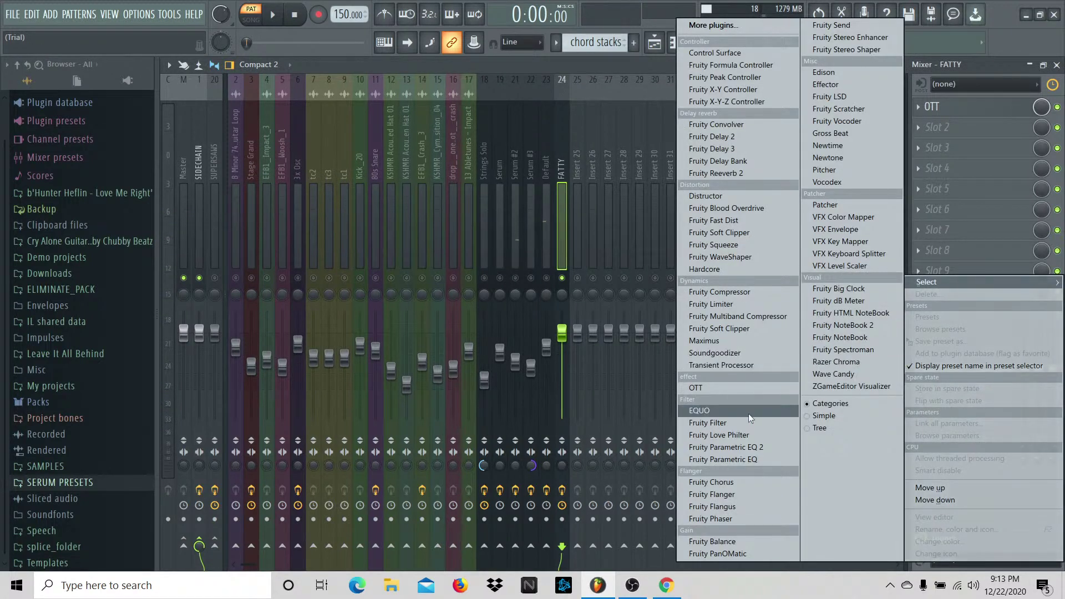
{"action": "left_click", "coordinate": [744, 447]}
{"action": "left_click_drag", "start_coordinate": [405, 283], "coordinate": [398, 340]}
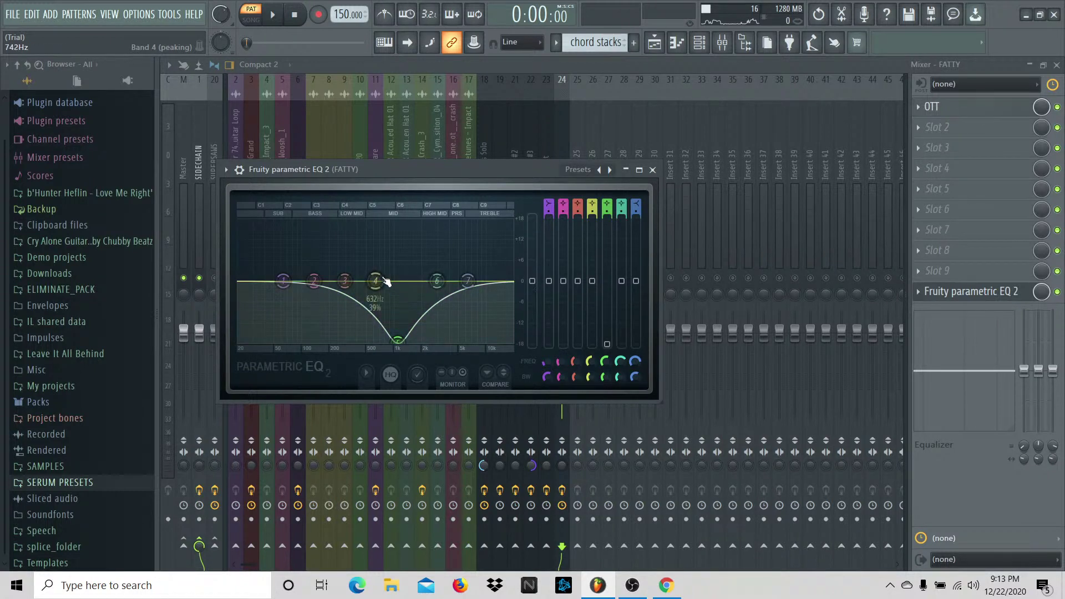
{"action": "left_click_drag", "start_coordinate": [385, 280], "coordinate": [376, 340]}
{"action": "left_click_drag", "start_coordinate": [345, 281], "coordinate": [357, 232]}
{"action": "key", "text": "space"}
{"action": "left_click_drag", "start_coordinate": [436, 281], "coordinate": [447, 267]}
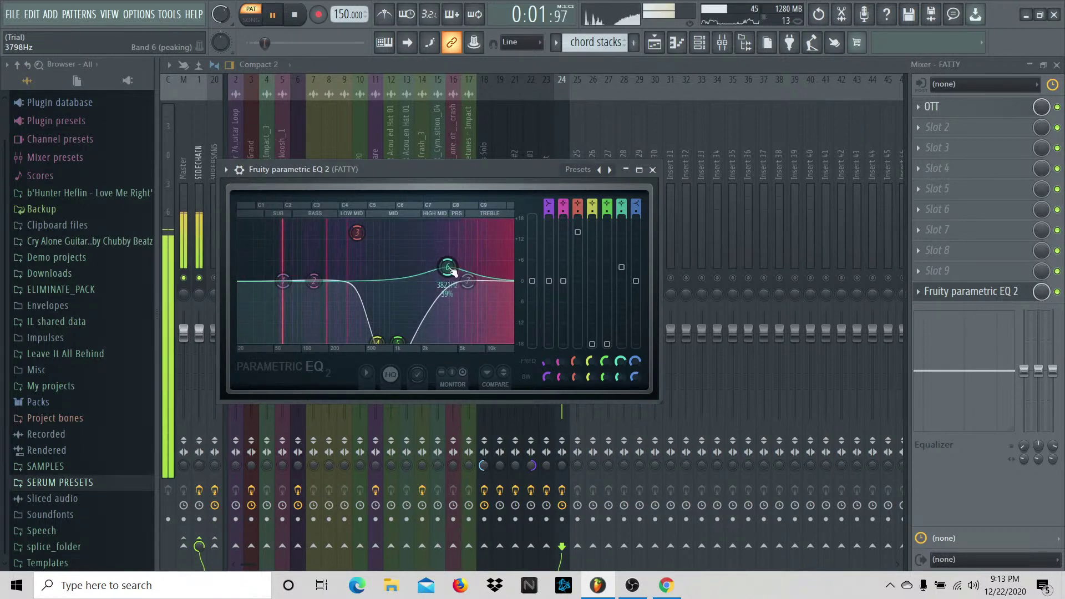
{"action": "left_click", "coordinate": [653, 170]}
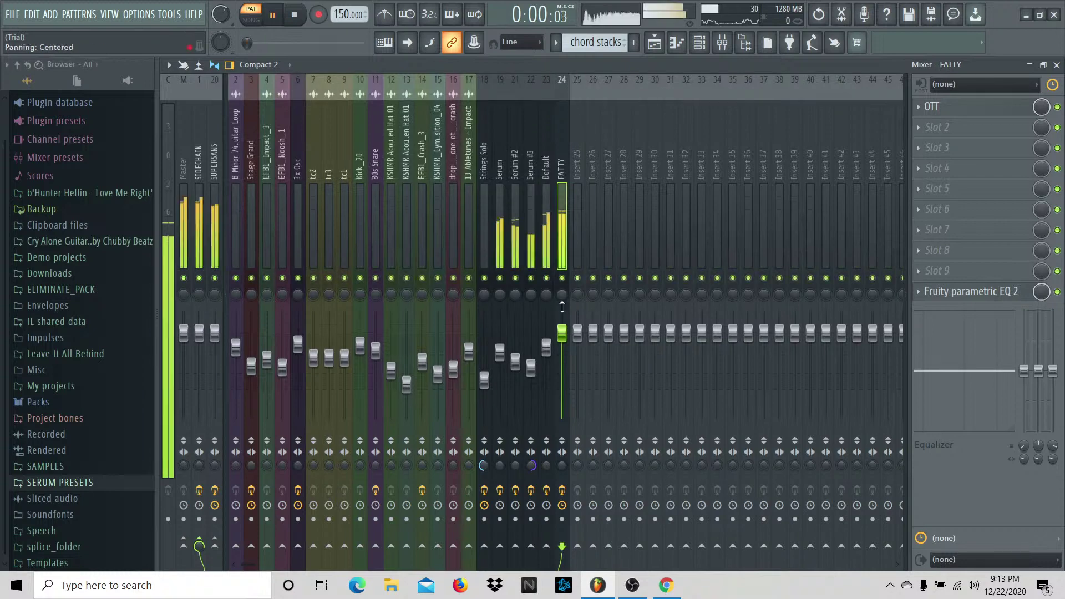
Step: Lower the FATTY mixer track to -3.0 dB while checking the overall level during playback
{"action": "scroll", "coordinate": [562, 332], "scroll_direction": "down", "scroll_amount": 2}
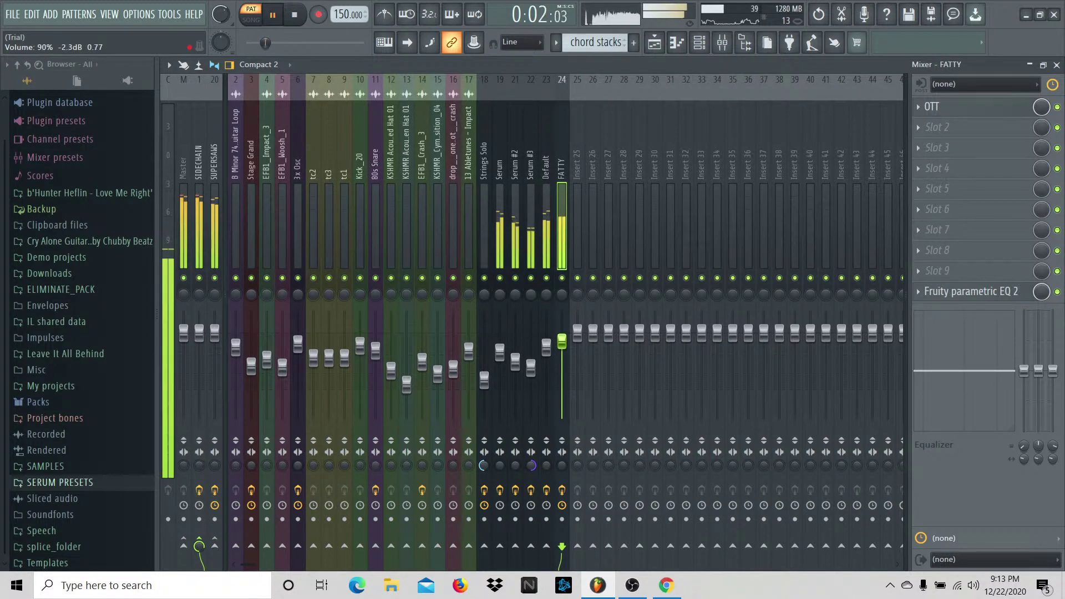
{"action": "left_click", "coordinate": [187, 248]}
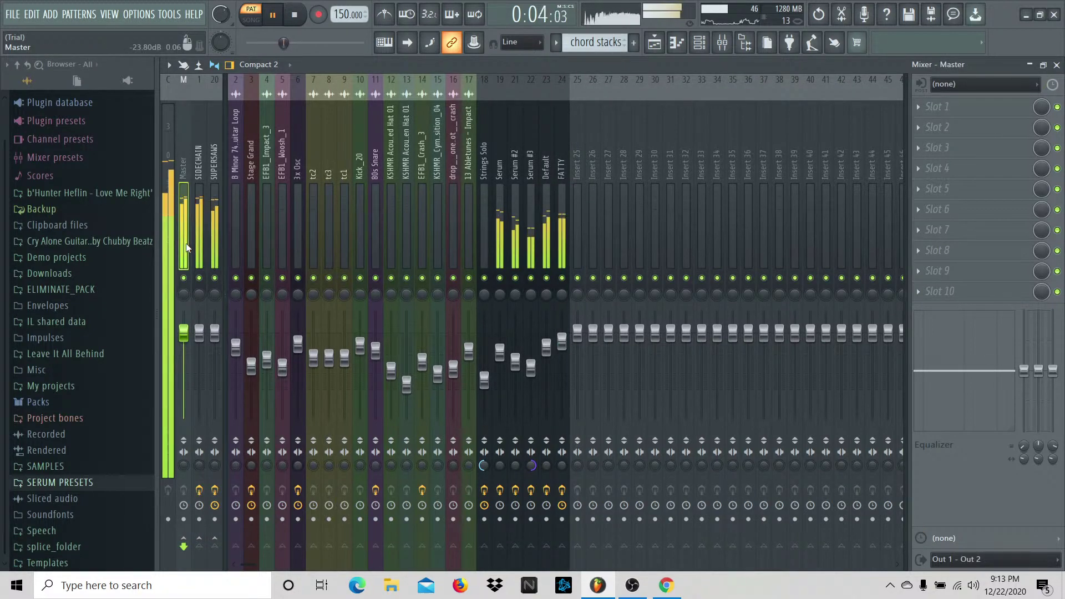
{"action": "left_click", "coordinate": [563, 348]}
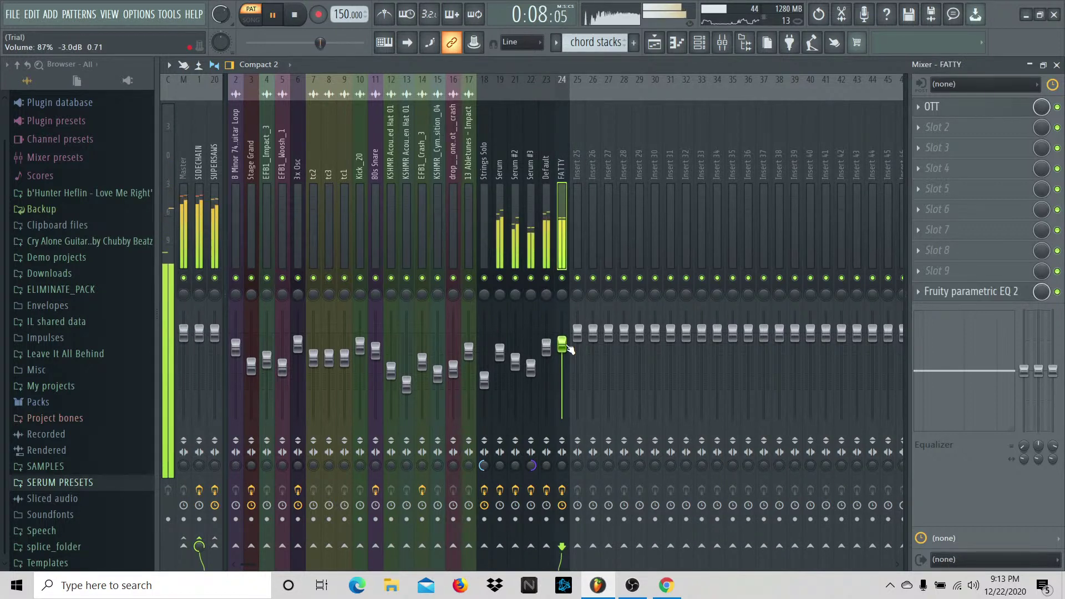
{"action": "left_click", "coordinate": [174, 225]}
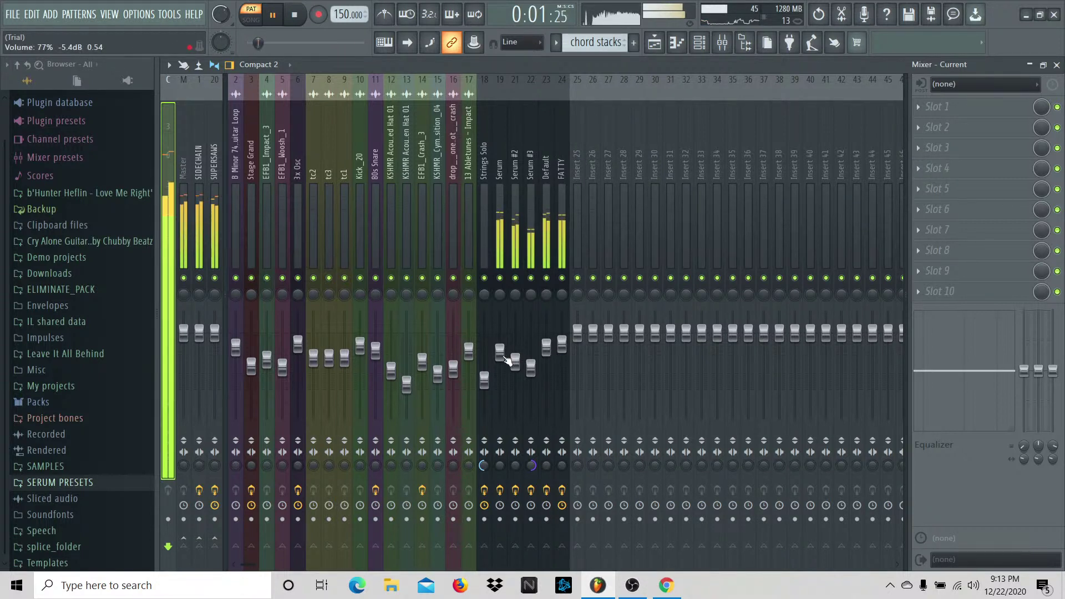
Step: Set the Default track to -4.6 dB and Serum #3 to about -11 dB, and slightly lower Serum and Serum #2
{"action": "left_click", "coordinate": [547, 355]}
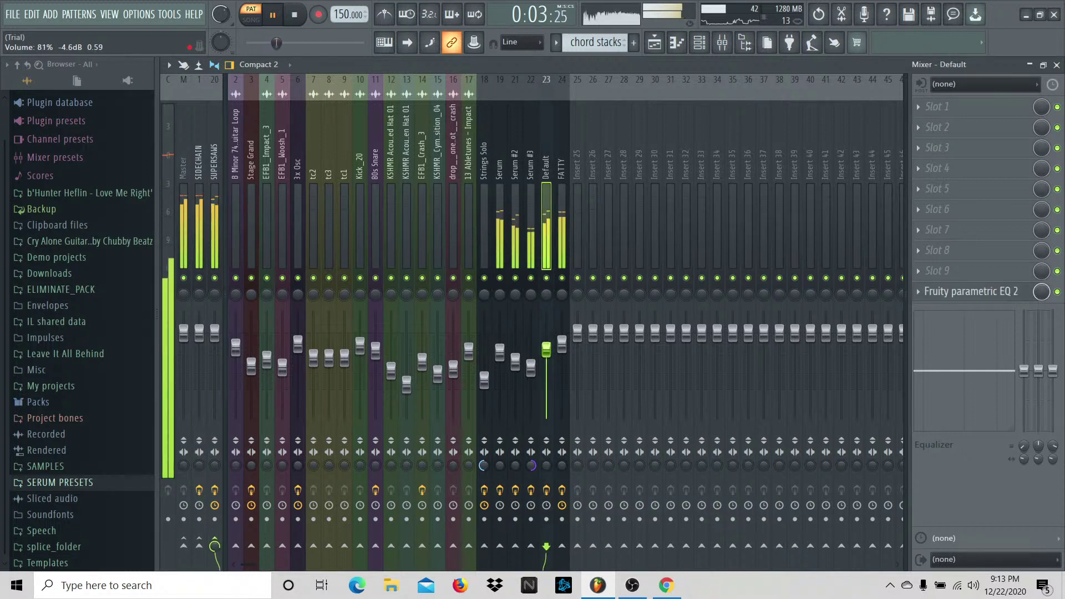
{"action": "left_click", "coordinate": [500, 354]}
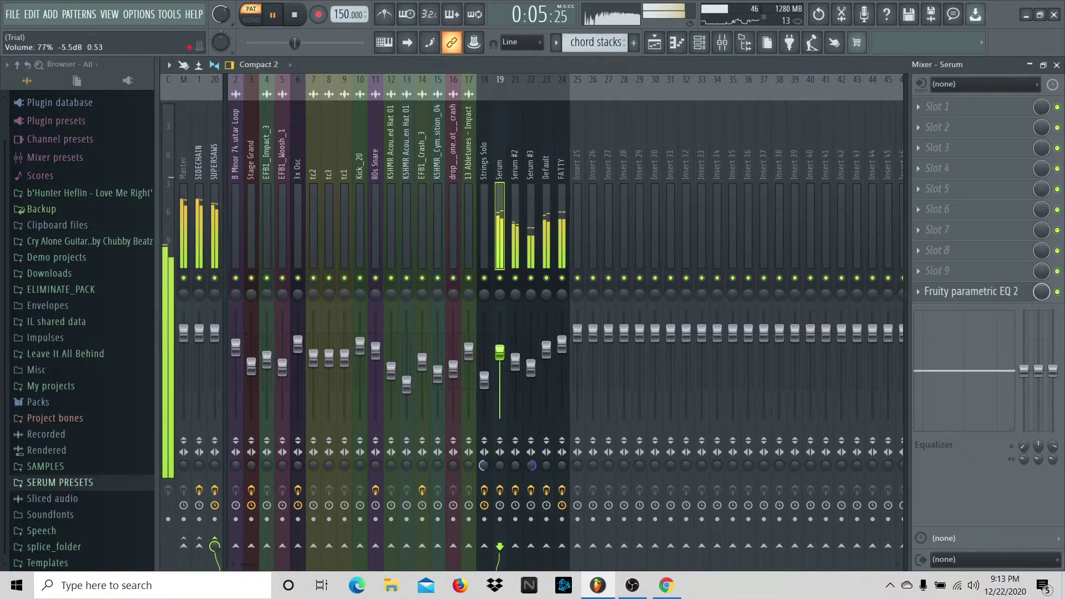
{"action": "left_click", "coordinate": [516, 363]}
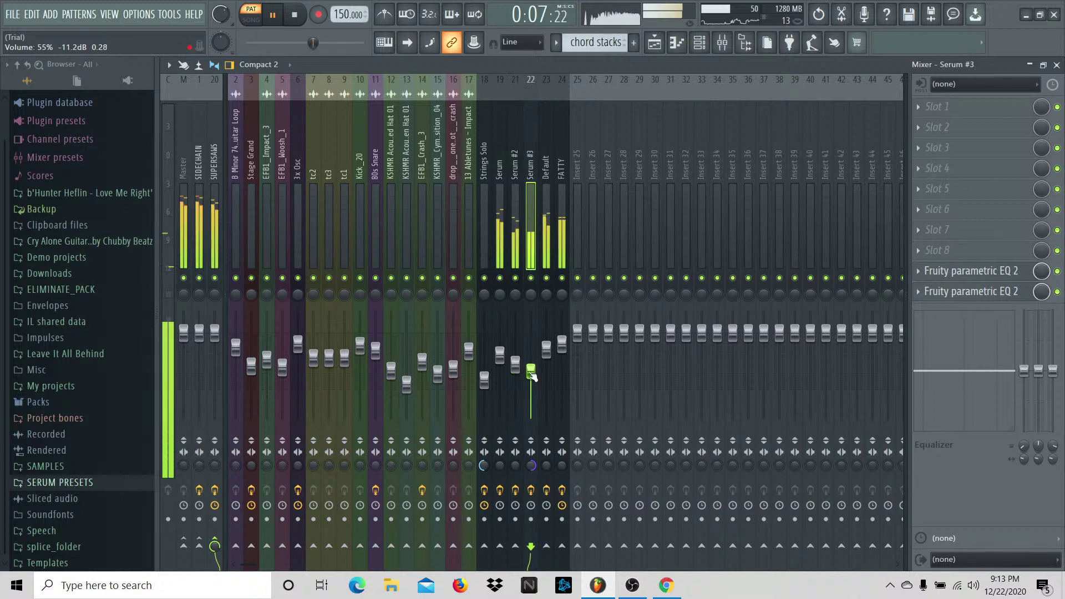
{"action": "left_click", "coordinate": [183, 234]}
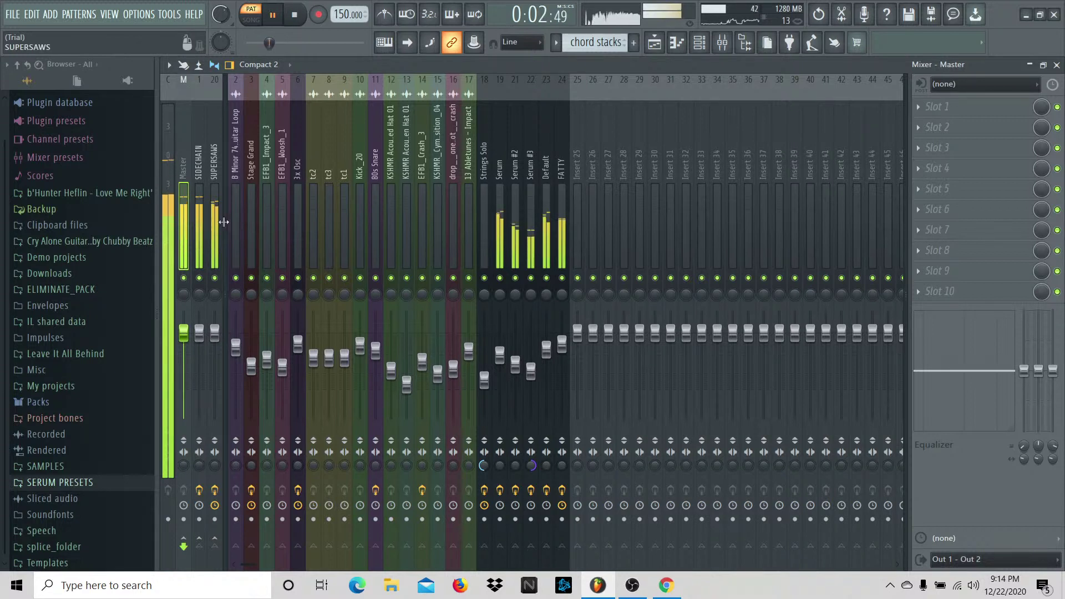
{"action": "key", "text": "space"}
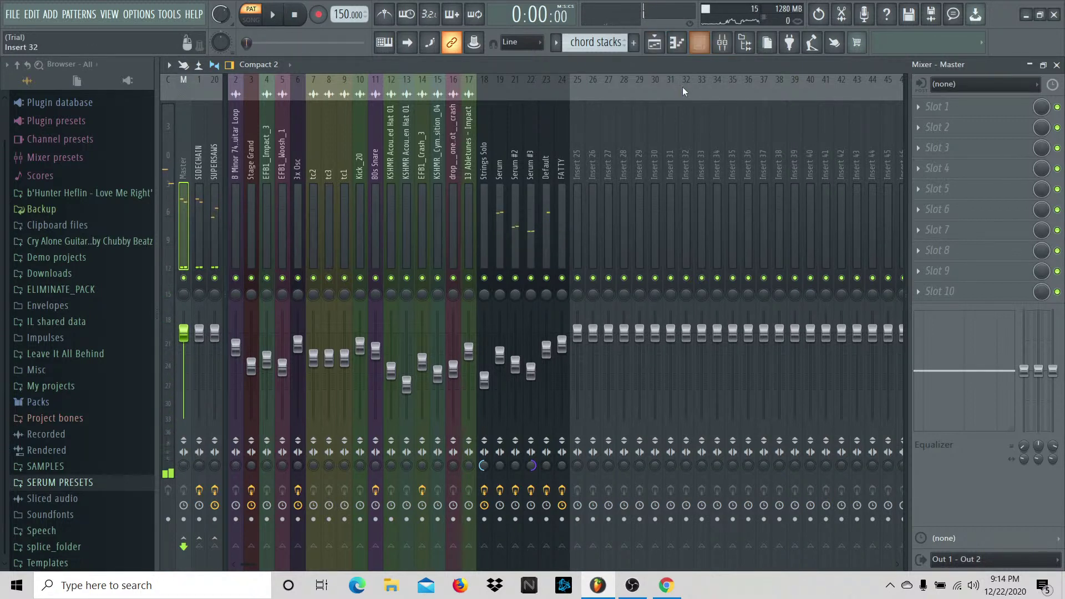
Step: Add a new Serum channel and load the MELODIC DUBSTEP LEAD (NURKO) preset from the SERUM PRESETS folder
{"action": "left_click", "coordinate": [699, 42]}
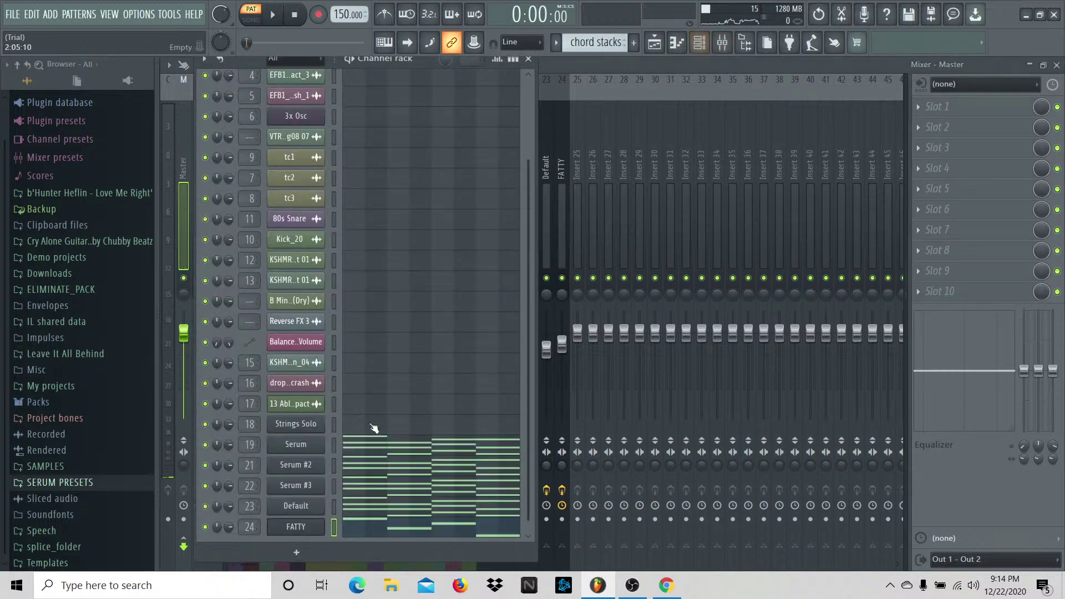
{"action": "left_click", "coordinate": [295, 550]}
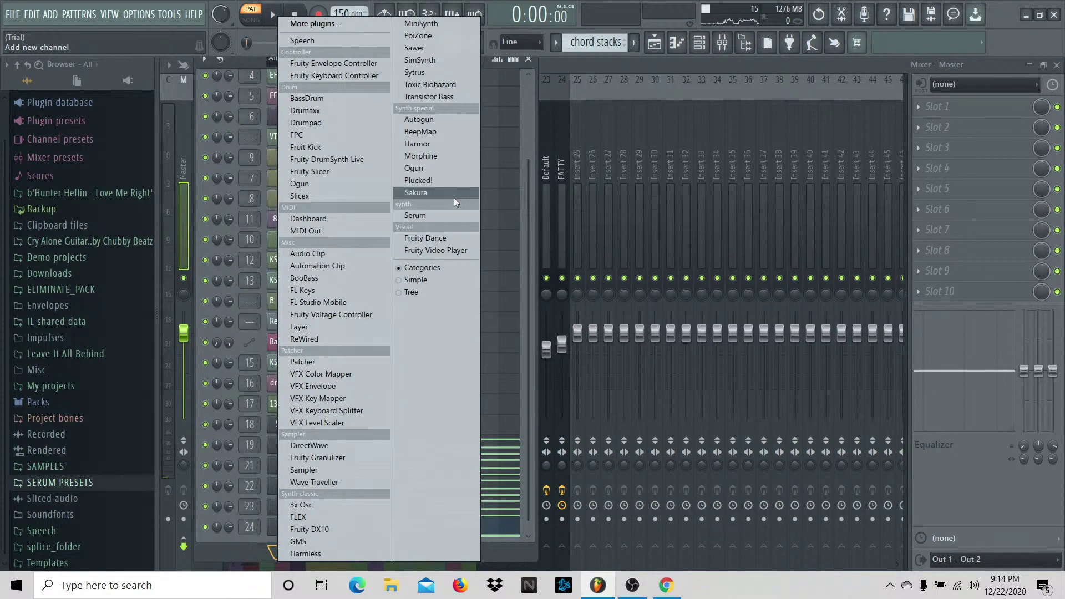
{"action": "left_click", "coordinate": [454, 217]}
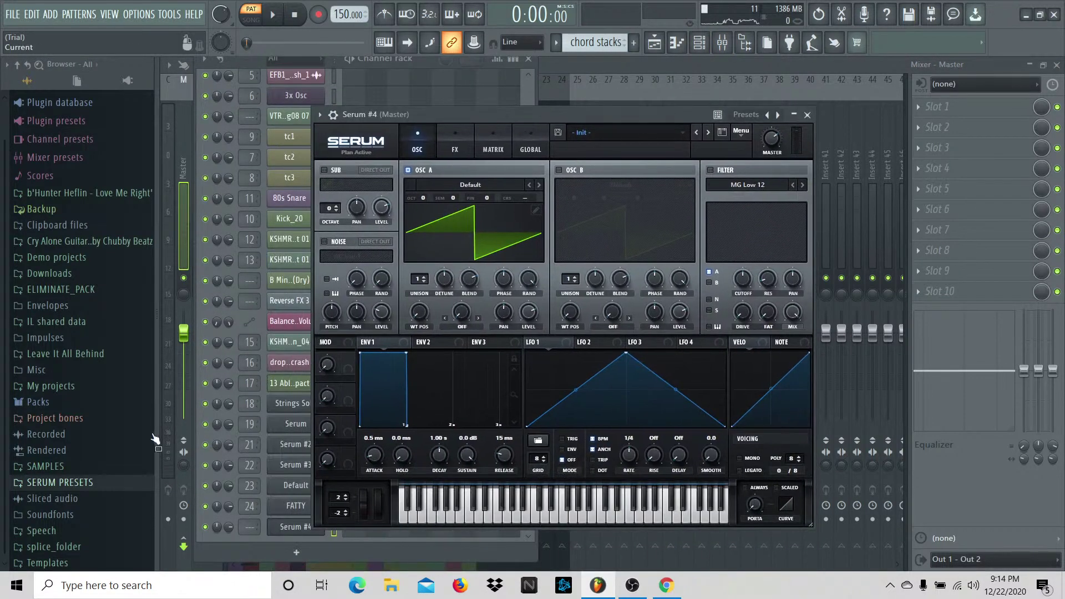
{"action": "left_click", "coordinate": [98, 484]}
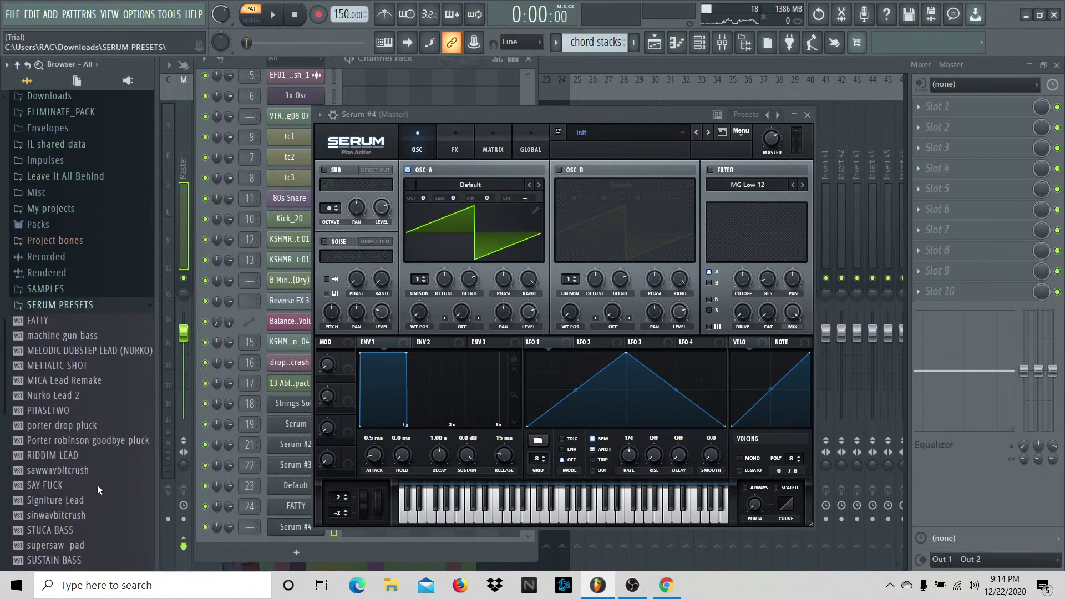
{"action": "right_click", "coordinate": [104, 392]}
{"action": "left_click", "coordinate": [125, 392]}
{"action": "right_click", "coordinate": [120, 348]}
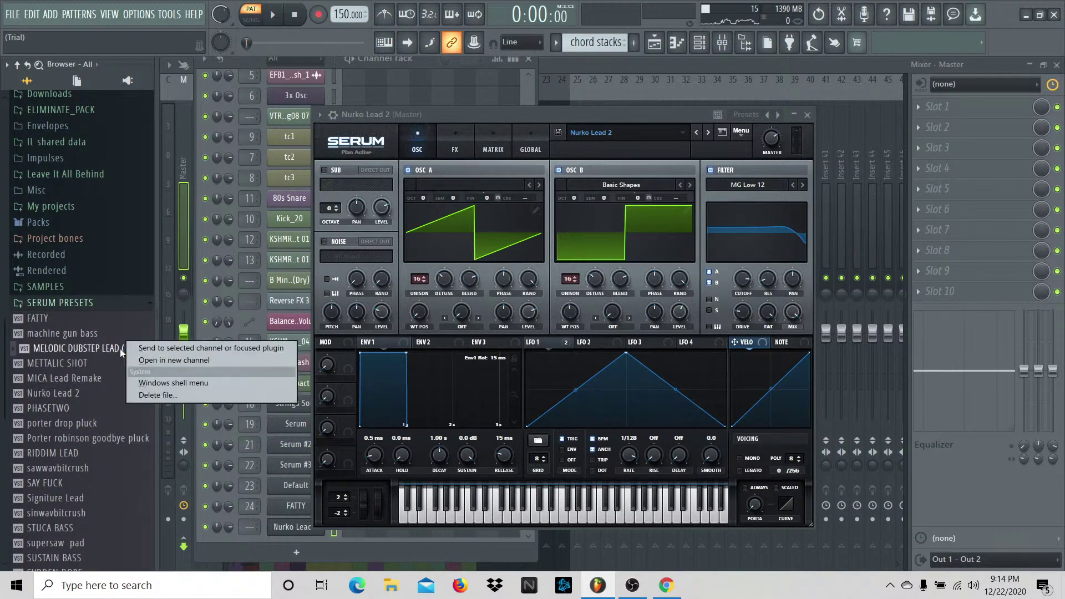
{"action": "left_click", "coordinate": [142, 348]}
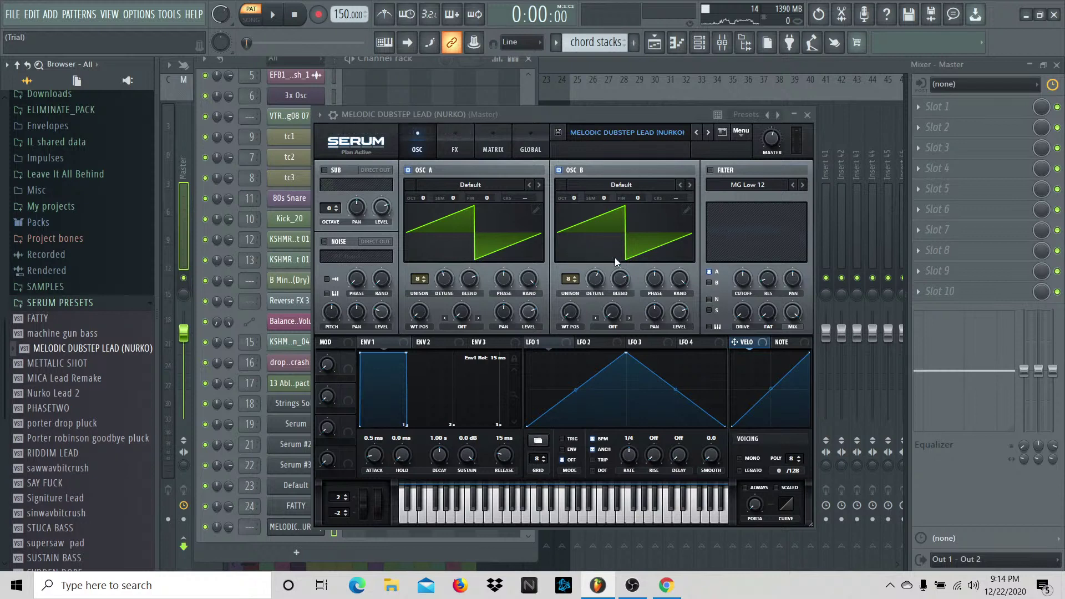
Step: Set oscillator B to the Analog wavetable Basic Shapes with wavetable position 4
{"action": "left_click", "coordinate": [614, 186]}
{"action": "mouse_move", "coordinate": [610, 198]}
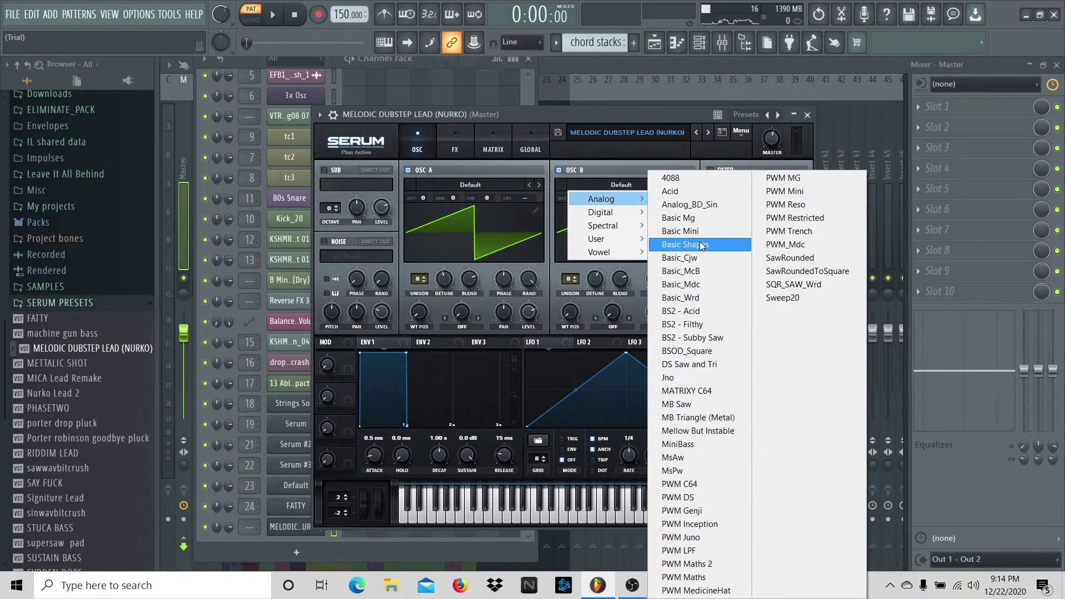
{"action": "left_click", "coordinate": [700, 245]}
{"action": "left_click_drag", "start_coordinate": [569, 314], "coordinate": [578, 261]}
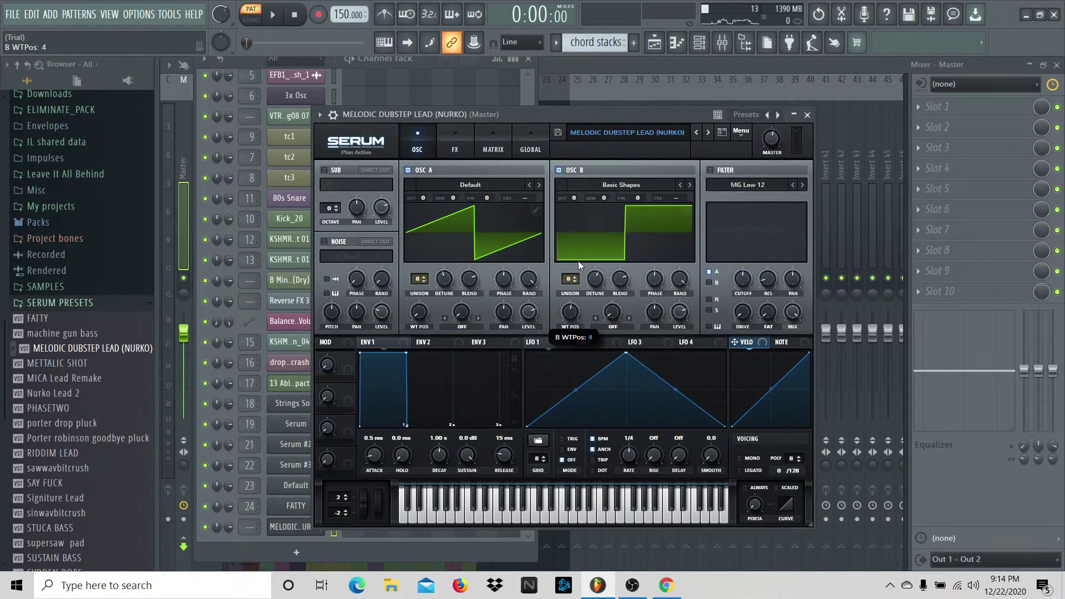
Step: Save the edited Serum preset as MELODIC DUBSTEP LEAD (NURKO) in the Downloads folder
{"action": "left_click", "coordinate": [559, 132]}
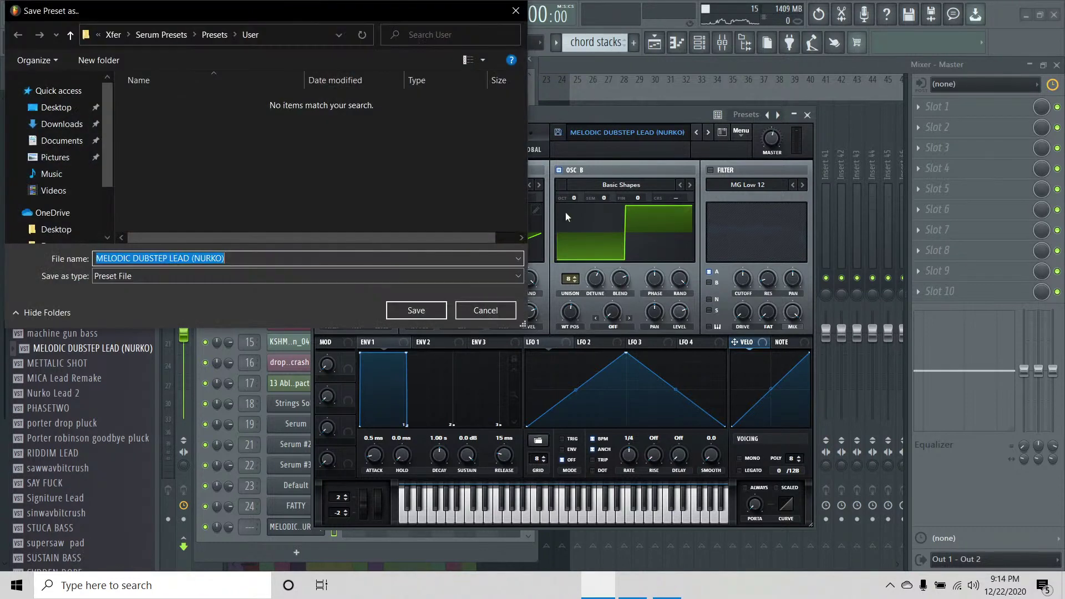
{"action": "left_click", "coordinate": [62, 125]}
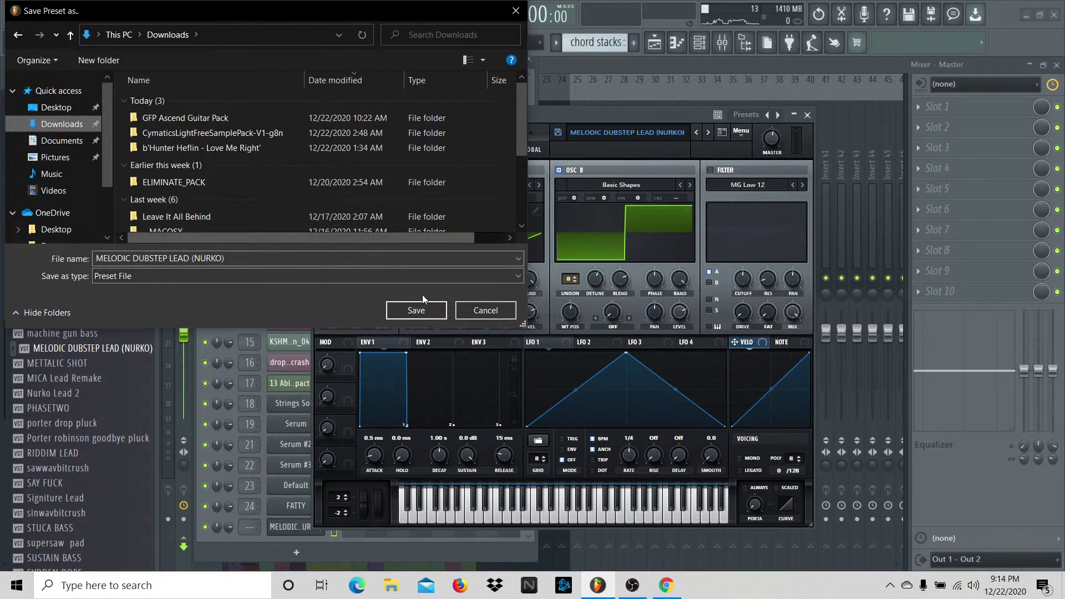
{"action": "left_click", "coordinate": [417, 309]}
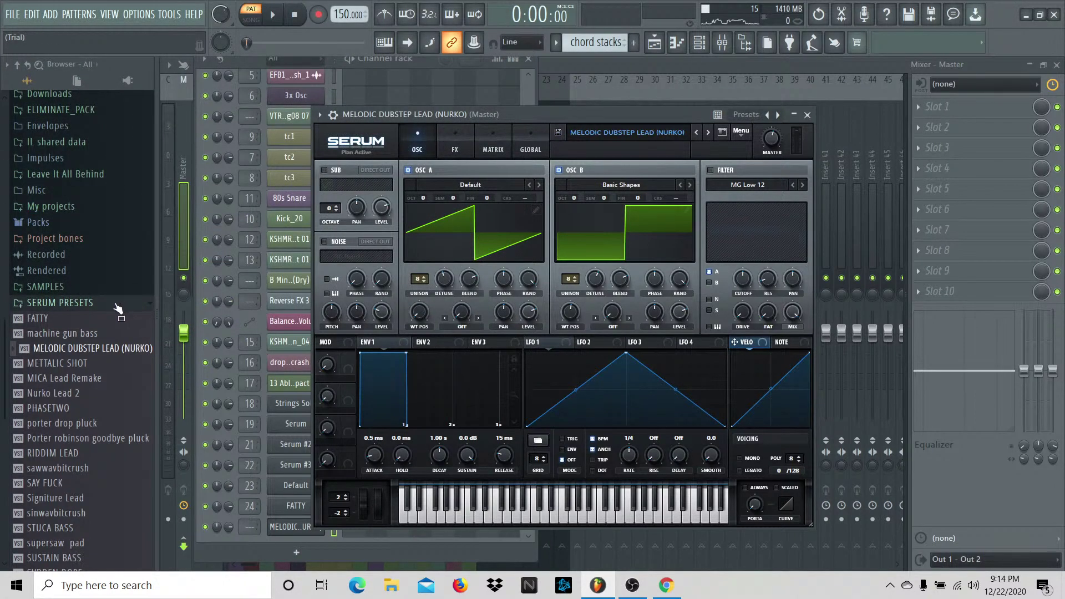
Step: Review the lead preset's effects and route its mixer track 25 into the SUPERSAWS bus
{"action": "left_click", "coordinate": [456, 142]}
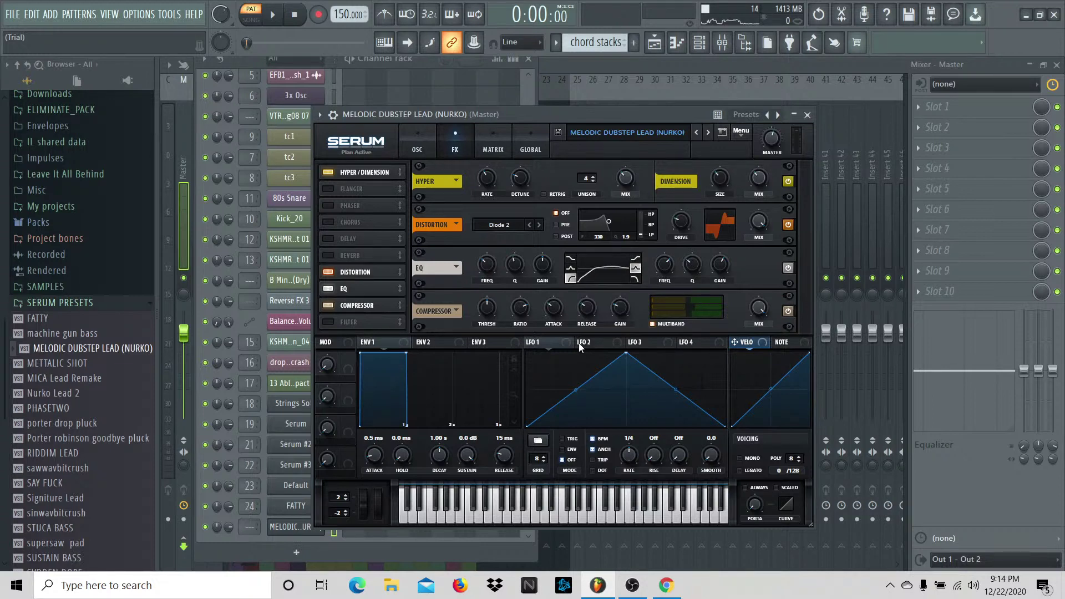
{"action": "left_click", "coordinate": [434, 144]}
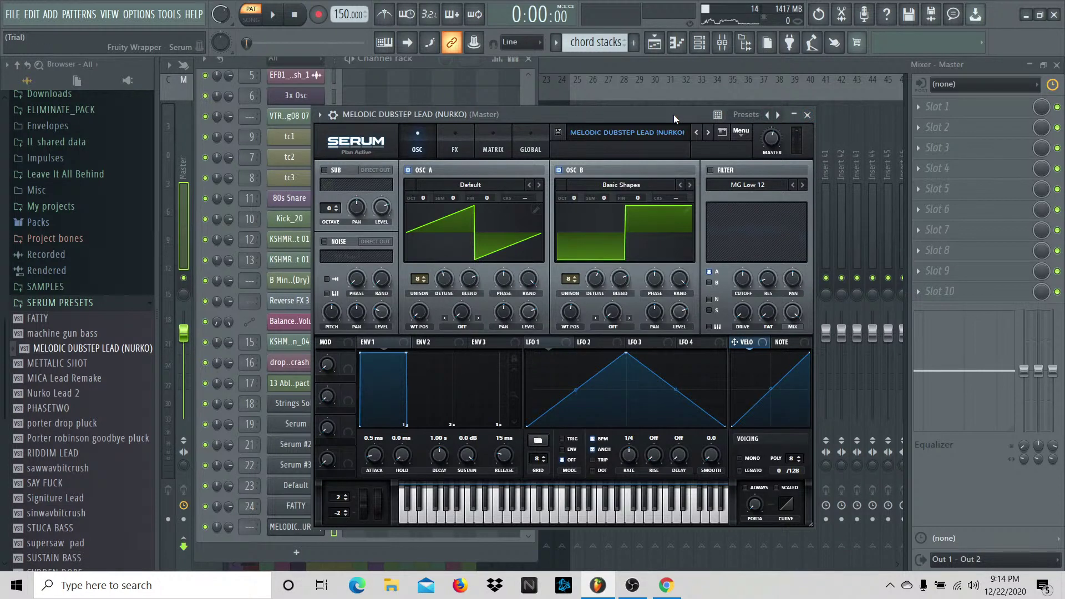
{"action": "key", "text": "F9"}
{"action": "left_click", "coordinate": [214, 546]}
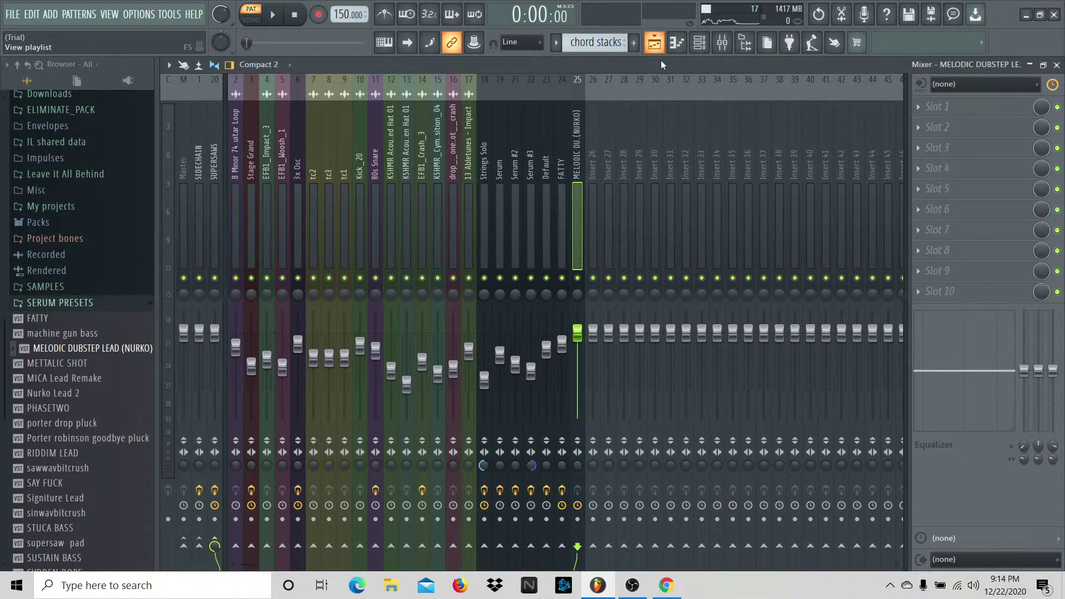
Step: Enter four two-bar lead notes F#4, D4, E4 and B3 from bar 1 to bar 9 of the chord stacks pattern
{"action": "left_click", "coordinate": [677, 42]}
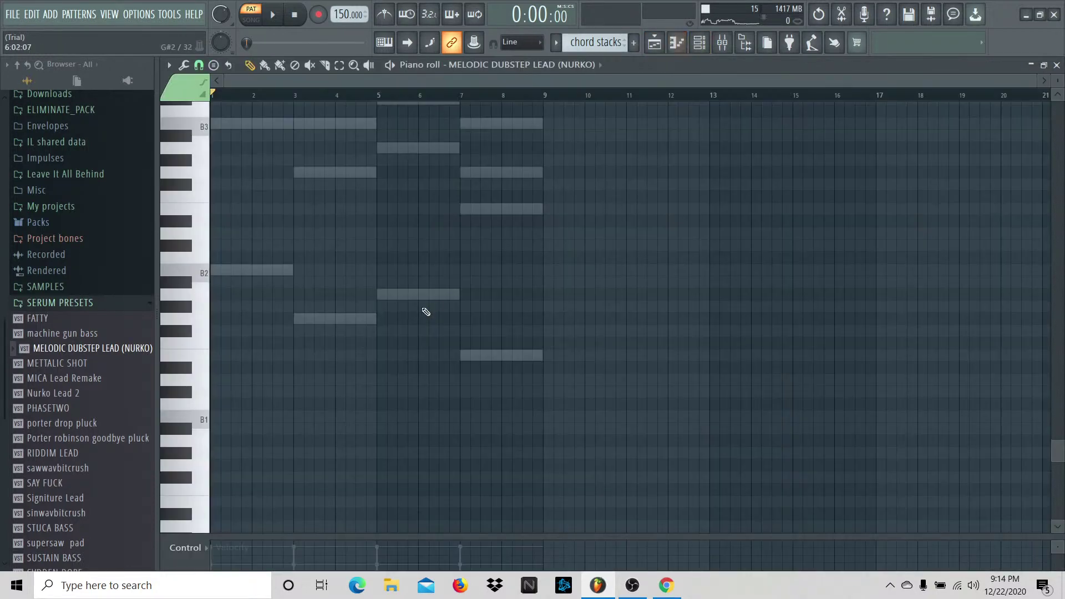
{"action": "scroll", "coordinate": [413, 325], "scroll_direction": "up", "scroll_amount": 3}
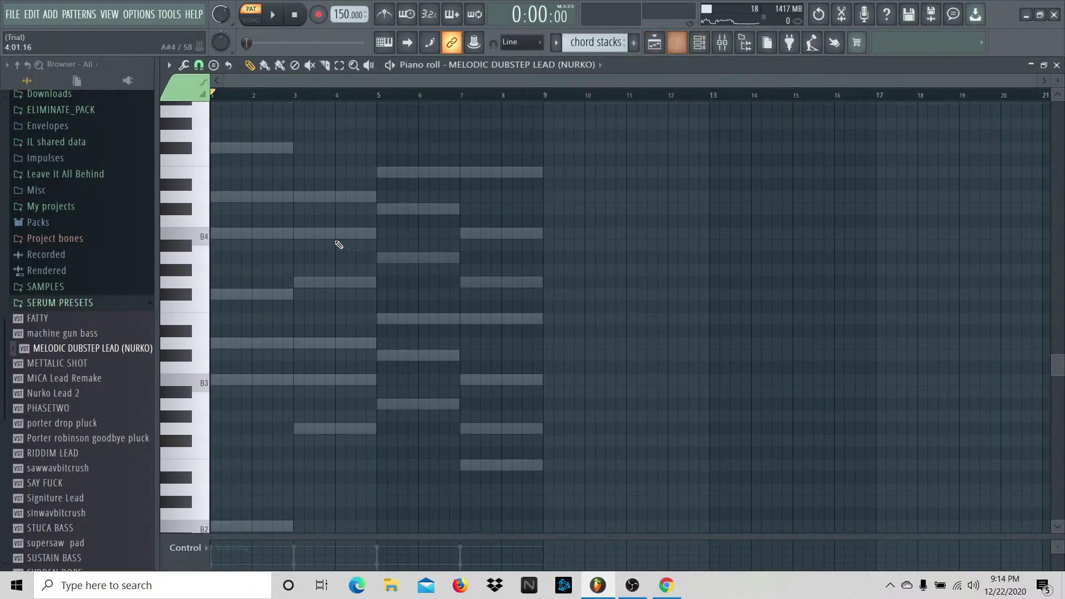
{"action": "left_click", "coordinate": [253, 295]}
{"action": "left_click", "coordinate": [311, 343]}
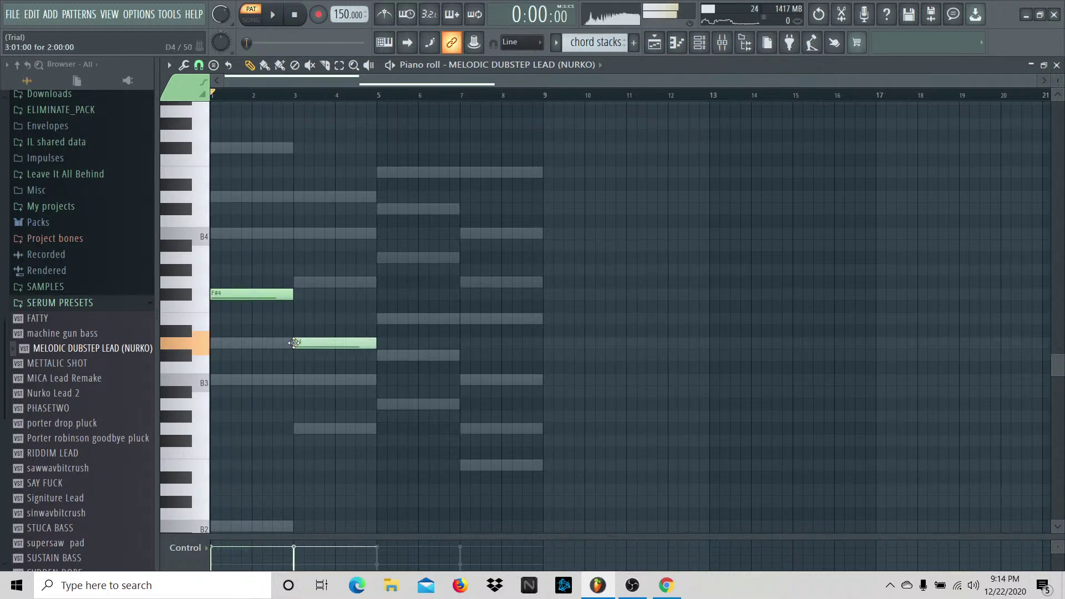
{"action": "left_click", "coordinate": [383, 319]}
{"action": "left_click", "coordinate": [466, 380]}
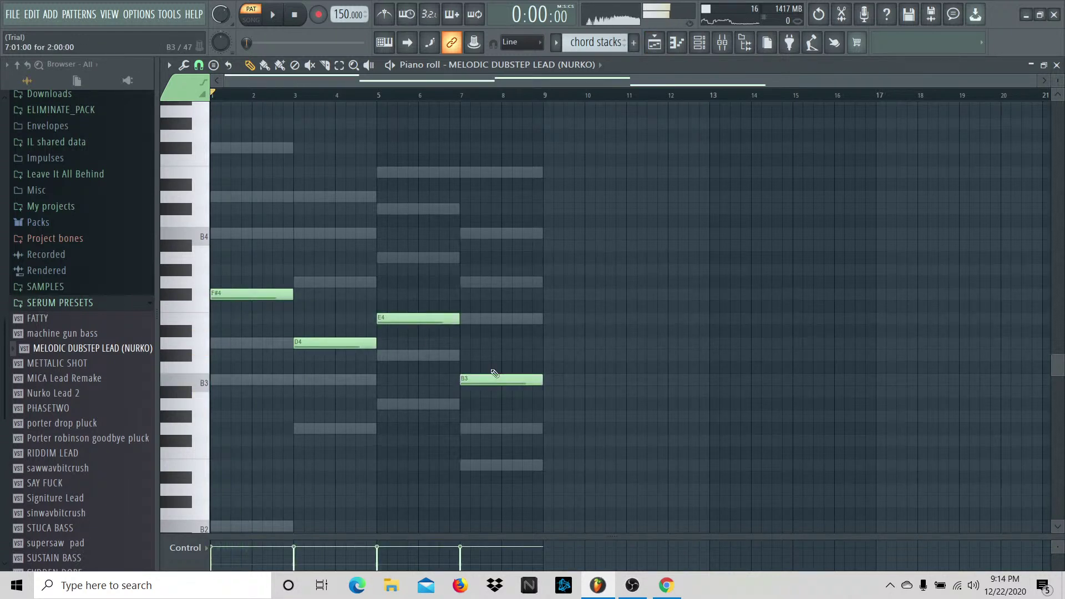
Step: Raise the four lead notes by an octave to F#5, D5, E5 and B4, and audition the lead's level
{"action": "left_click", "coordinate": [564, 342]}
{"action": "key", "text": "ctrl+Up"}
{"action": "right_click", "coordinate": [620, 197]}
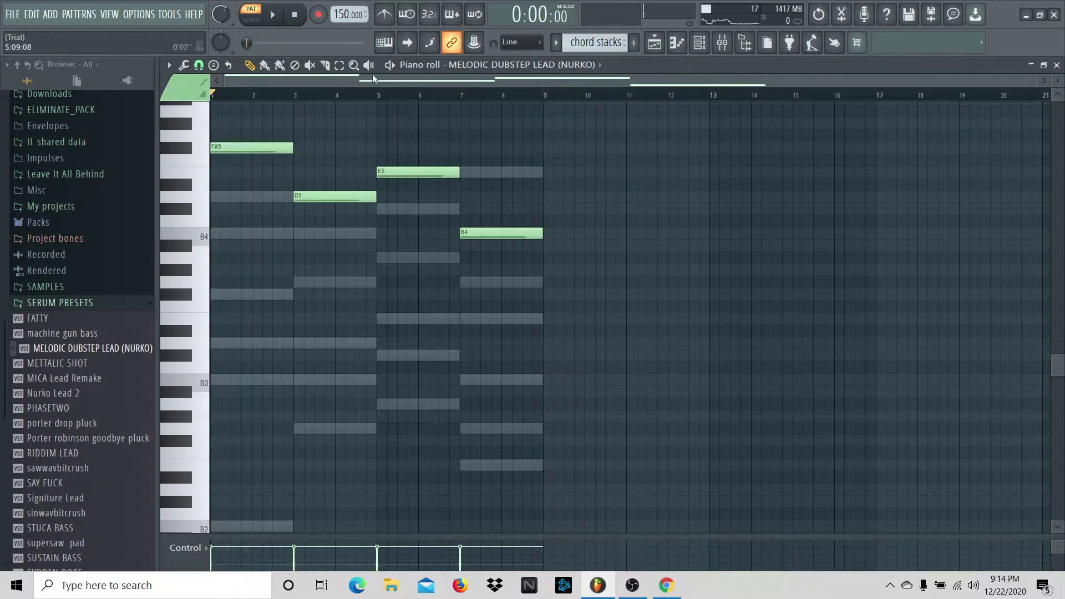
{"action": "key", "text": "space"}
{"action": "key", "text": "F9"}
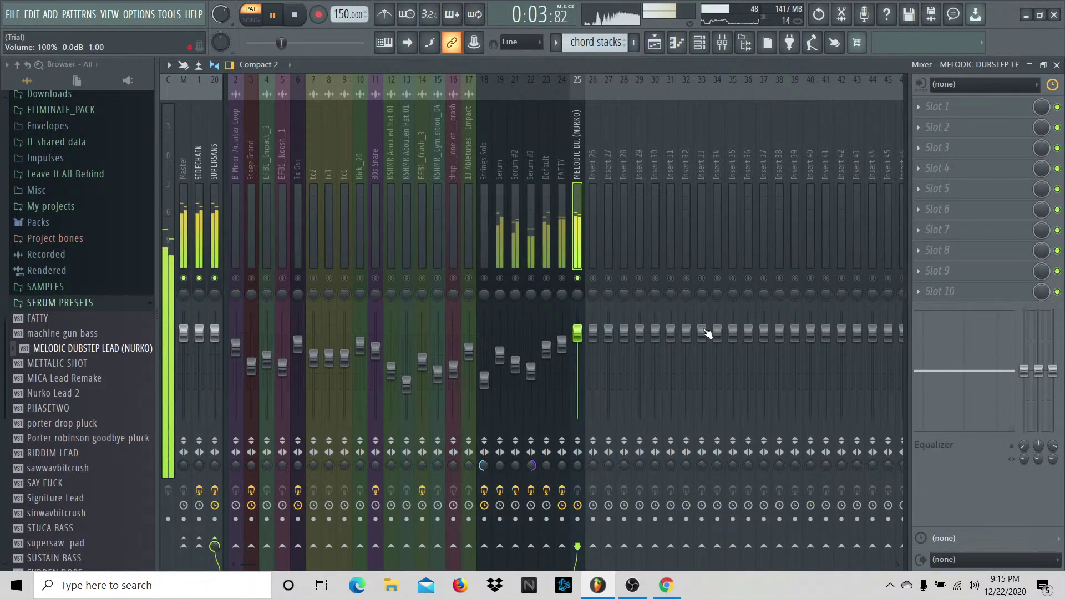
{"action": "key", "text": "space"}
Step: Insert Fruity Parametric EQ 2 in slot 10 of the lead's mixer track with the 20Hz + 18kHz cut preset
{"action": "left_click", "coordinate": [936, 292]}
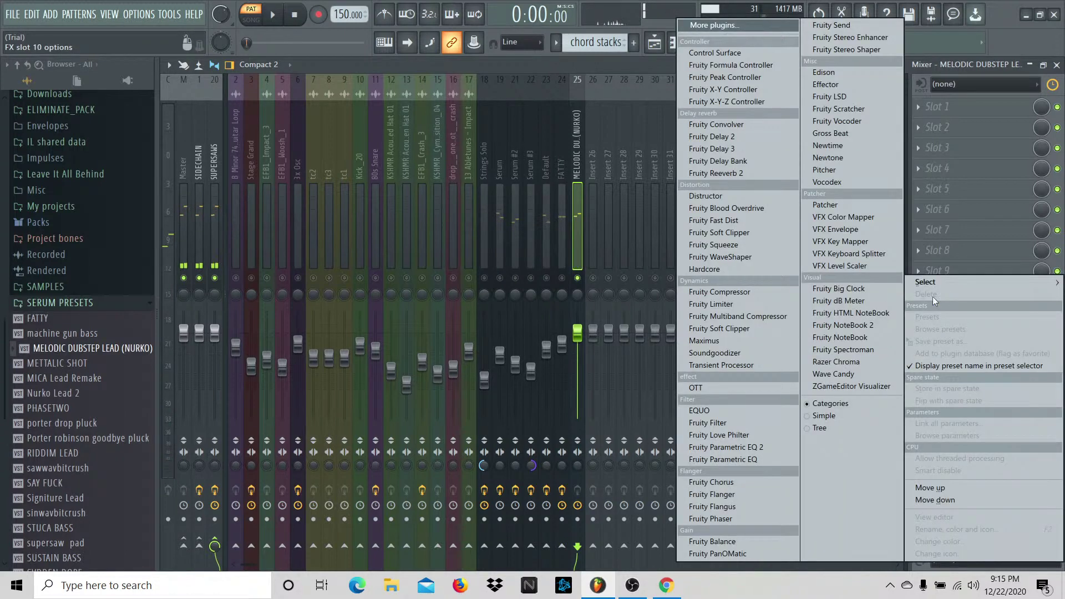
{"action": "left_click", "coordinate": [750, 449]}
{"action": "left_click", "coordinate": [624, 205]}
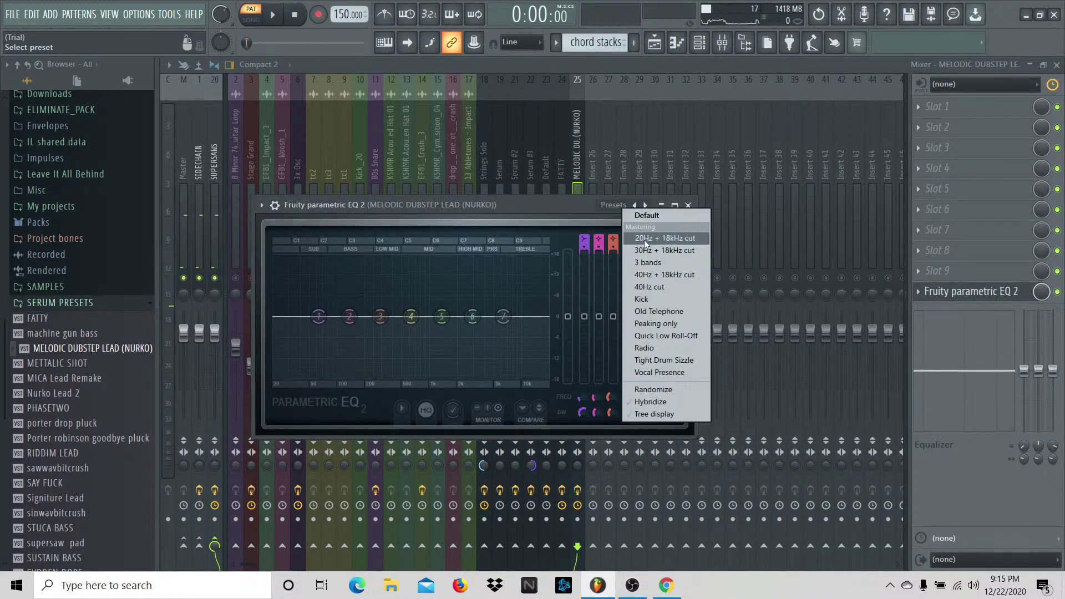
{"action": "left_click", "coordinate": [645, 240]}
Step: Raise the EQ's low cut into the low mids during playback to remove the lead's low end
{"action": "key", "text": "space"}
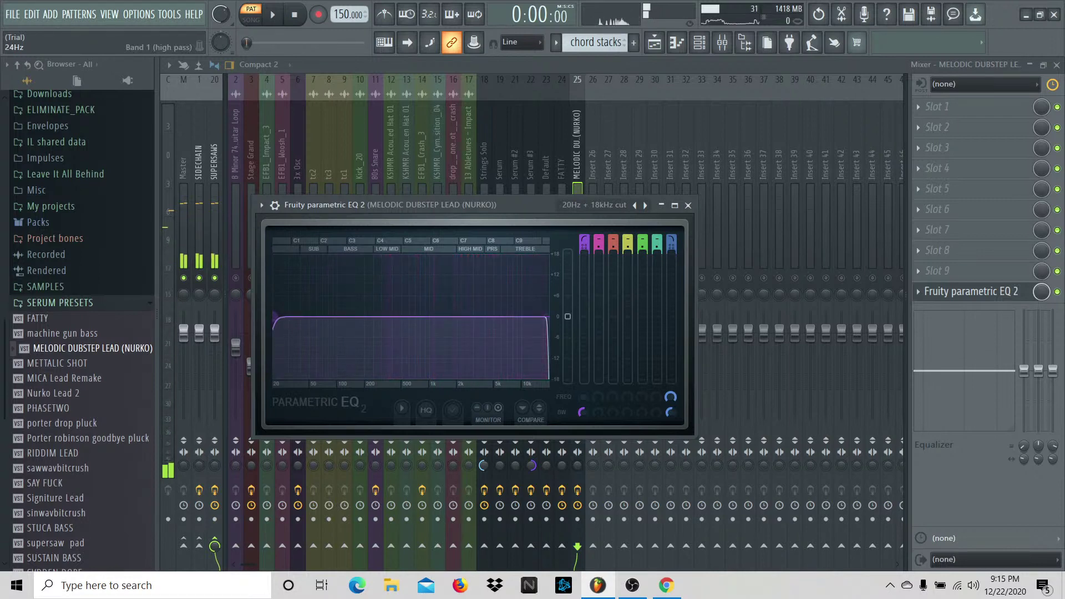
{"action": "left_click_drag", "start_coordinate": [275, 317], "coordinate": [383, 317]}
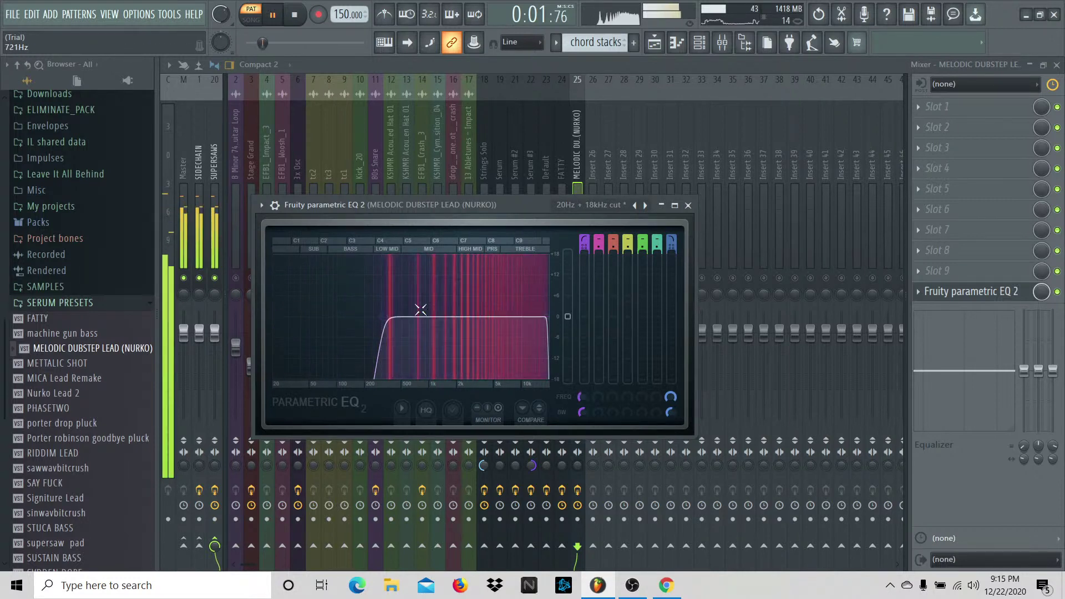
{"action": "left_click", "coordinate": [688, 205]}
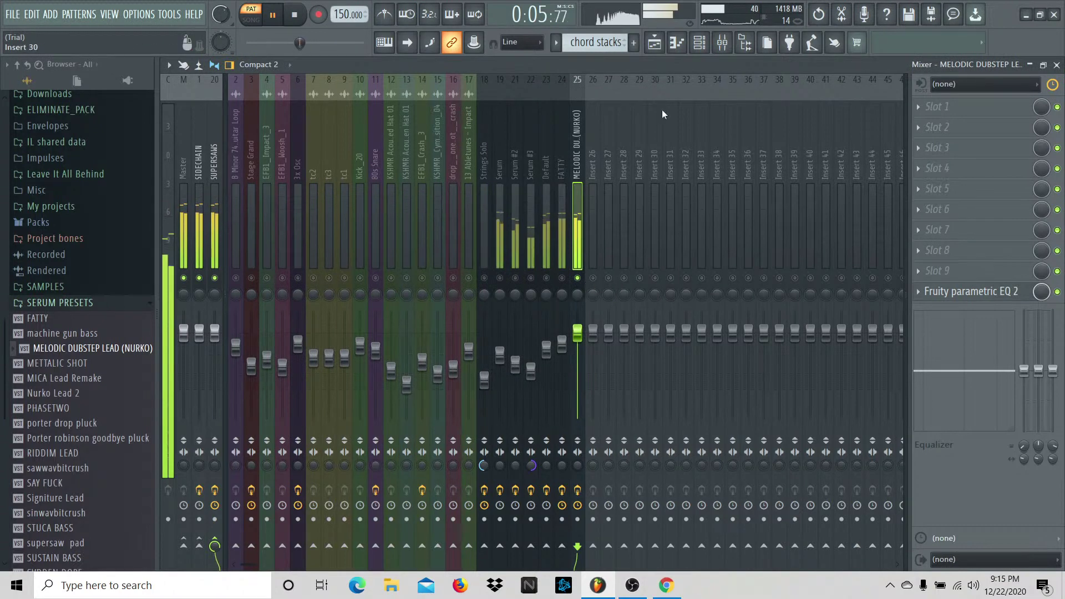
{"action": "key", "text": "space"}
Step: Raise the lead notes another octave to F#6, D6, E6 and B5, and audition the pattern
{"action": "left_click", "coordinate": [676, 43]}
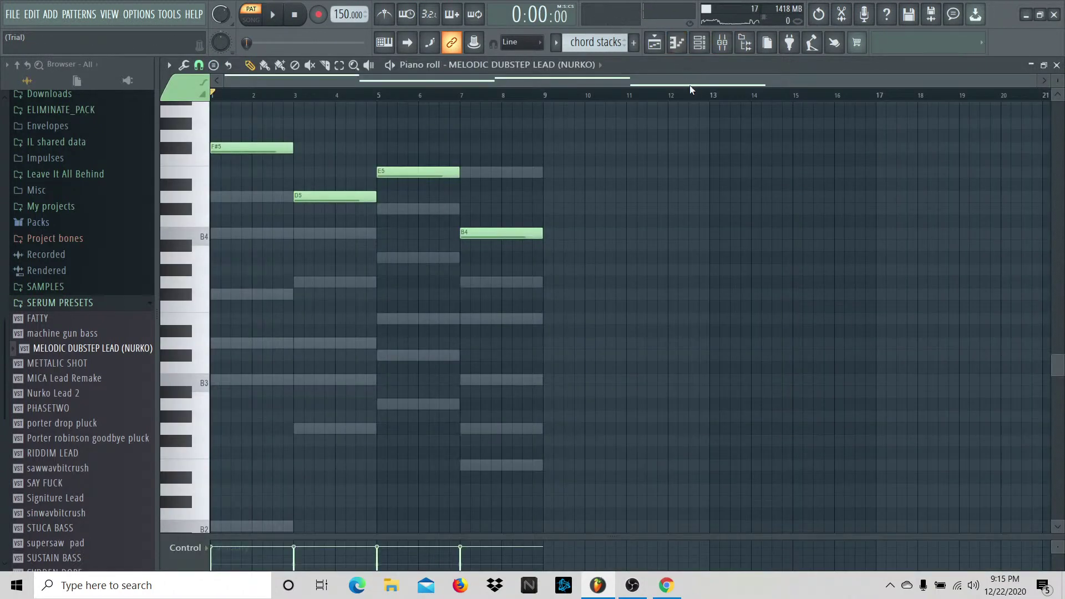
{"action": "key", "text": "ctrl+Up"}
{"action": "key", "text": "space"}
{"action": "scroll", "coordinate": [711, 257], "scroll_direction": "up", "scroll_amount": 5}
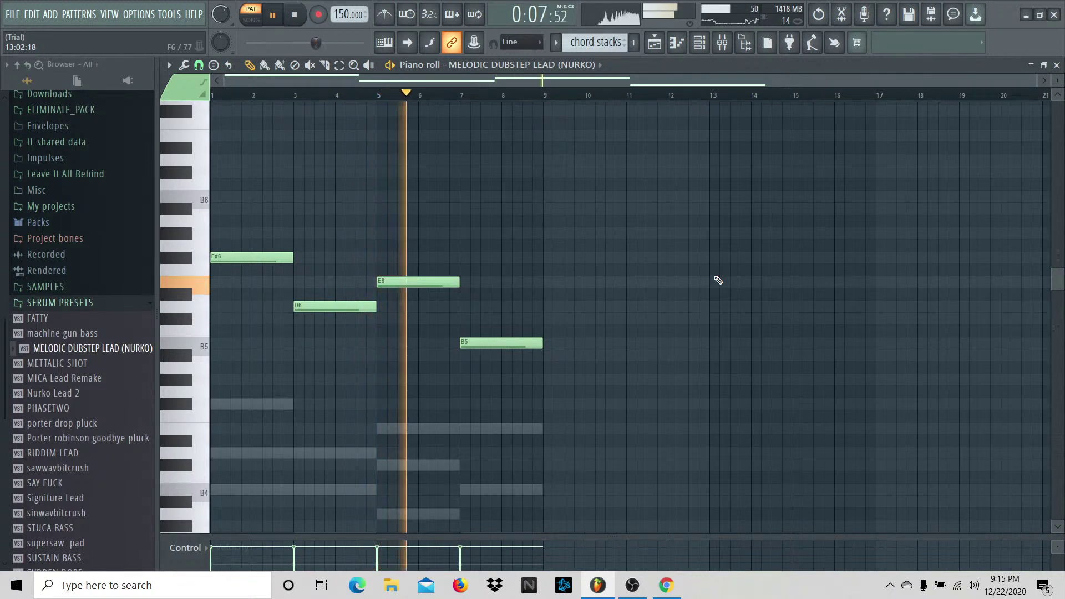
Step: Lower the lead's mixer track 25 volume to 93% (-1.6 dB) while playing the pattern
{"action": "left_click", "coordinate": [721, 44]}
{"action": "key", "text": "space"}
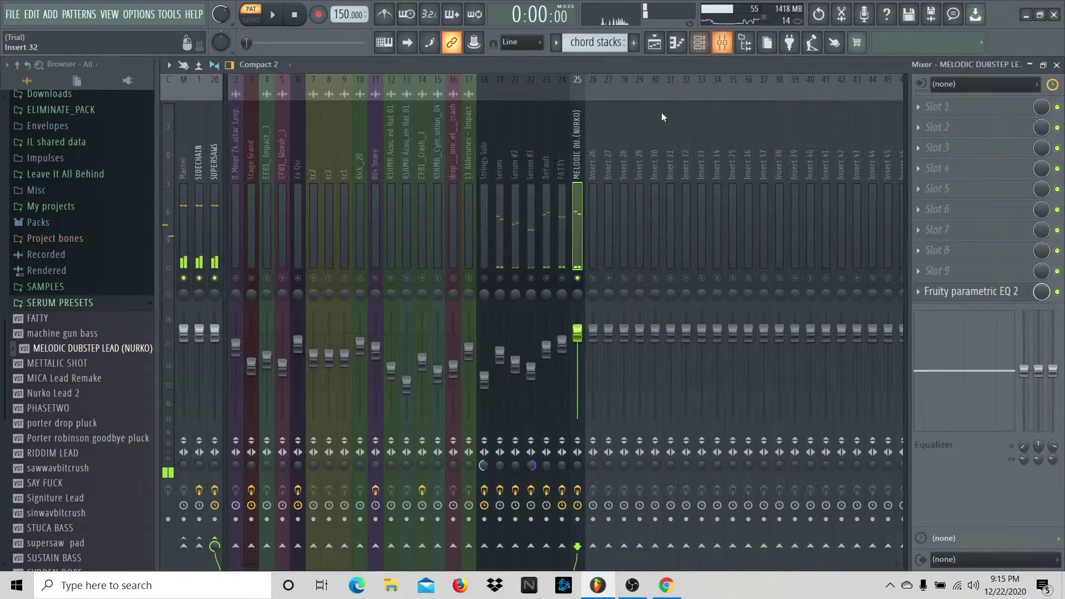
{"action": "key", "text": "space"}
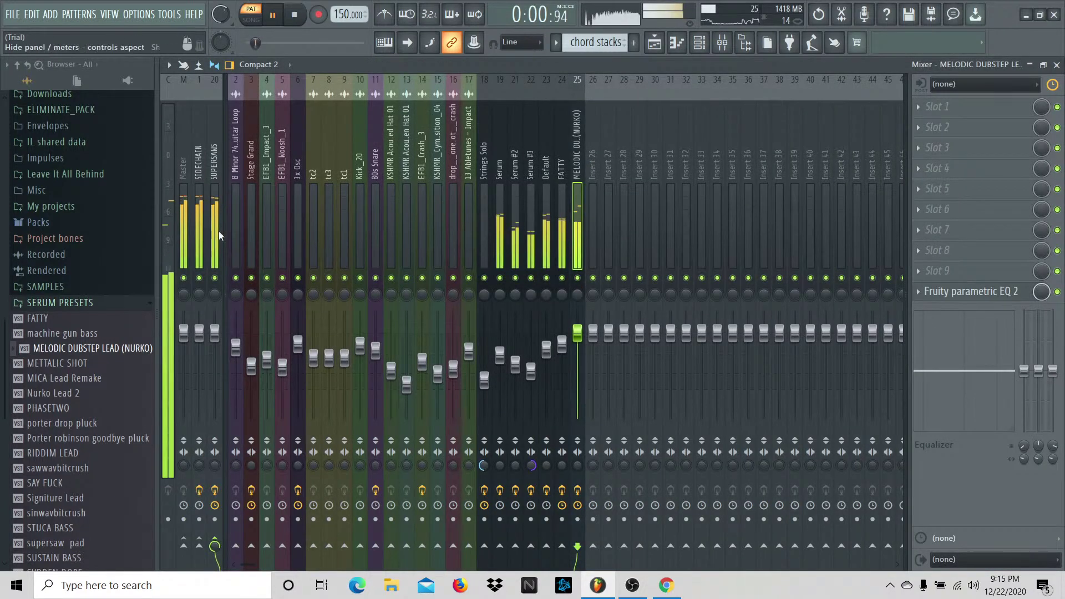
{"action": "left_click", "coordinate": [189, 228]}
{"action": "left_click_drag", "start_coordinate": [579, 334], "coordinate": [579, 339]}
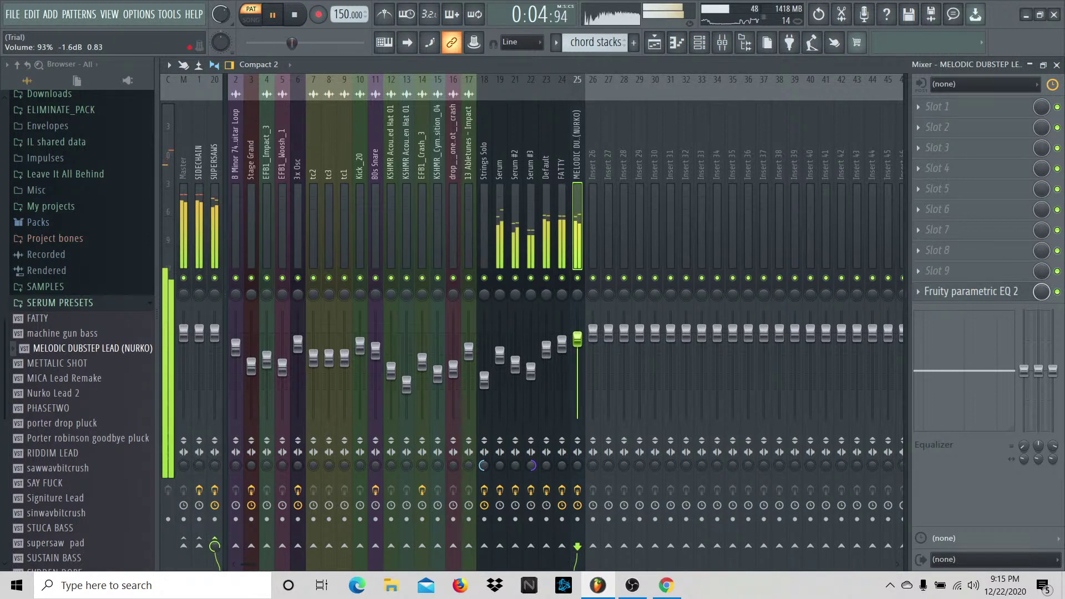
Step: Lower the Default track 23 fader slightly and check the mix level at the Master track
{"action": "left_click", "coordinate": [182, 244]}
{"action": "left_click_drag", "start_coordinate": [562, 355], "coordinate": [546, 354]}
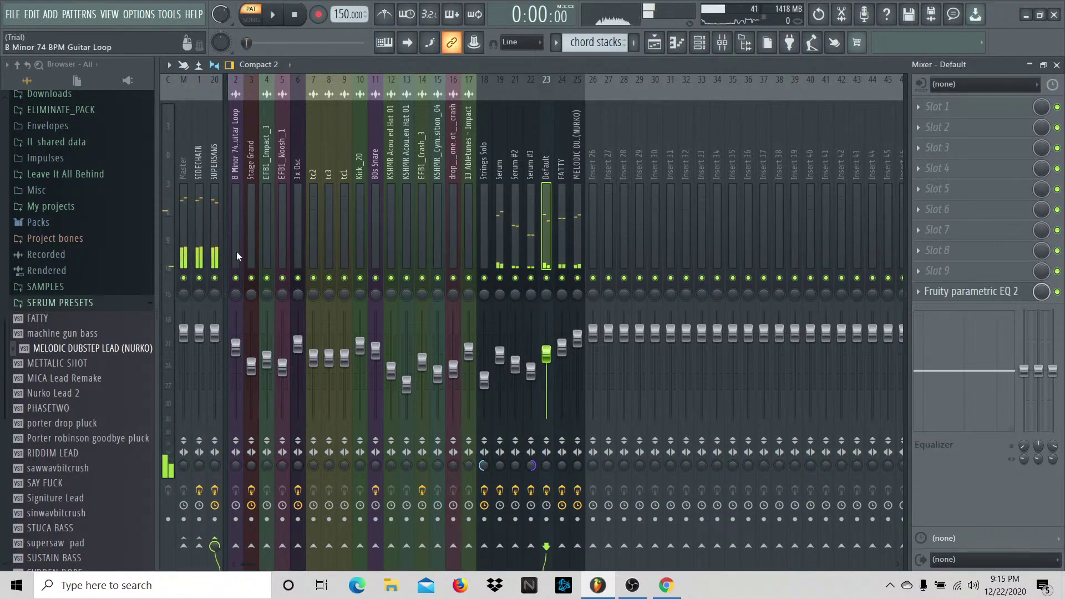
{"action": "left_click", "coordinate": [179, 244]}
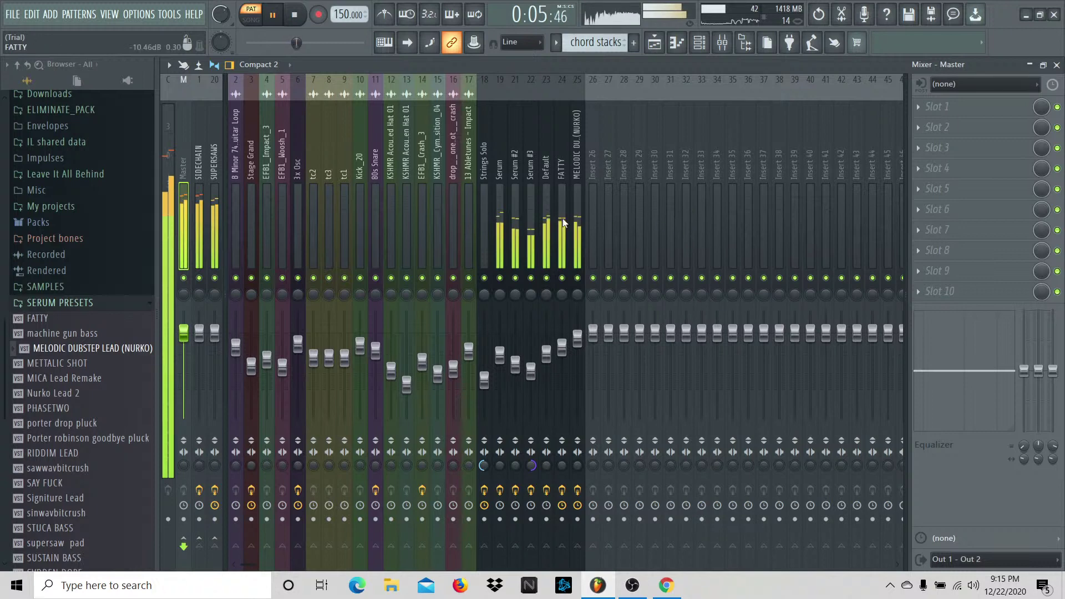
{"action": "key", "text": "space"}
Step: Shorten the lead's F#6 note to about one and a half bars and add a short B5 note ending at bar 3
{"action": "left_click", "coordinate": [690, 50]}
{"action": "key", "text": "space"}
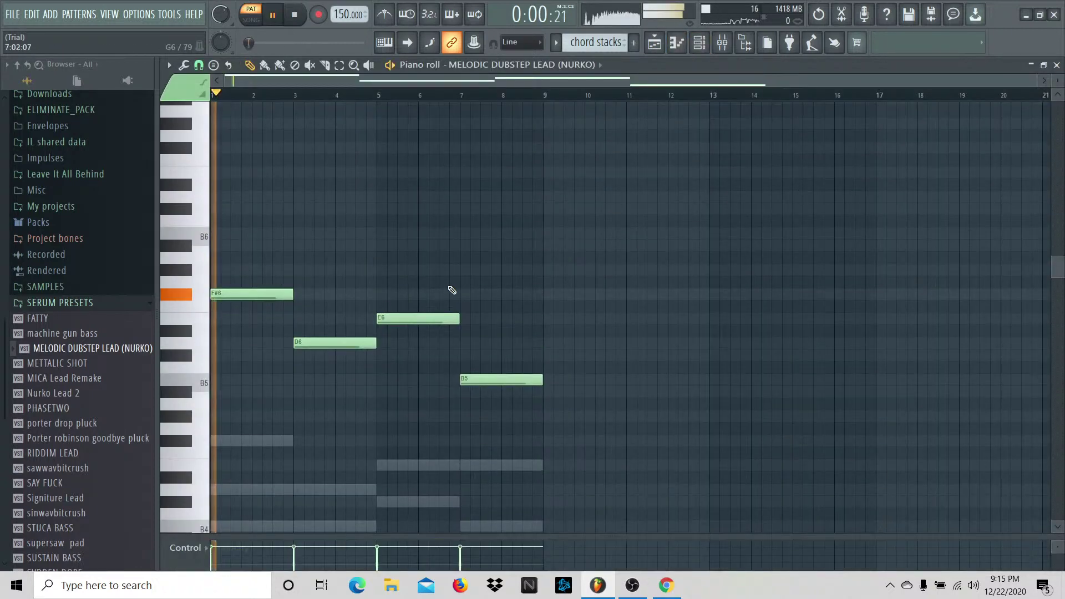
{"action": "left_click_drag", "start_coordinate": [281, 297], "coordinate": [271, 297]}
{"action": "key", "text": "space"}
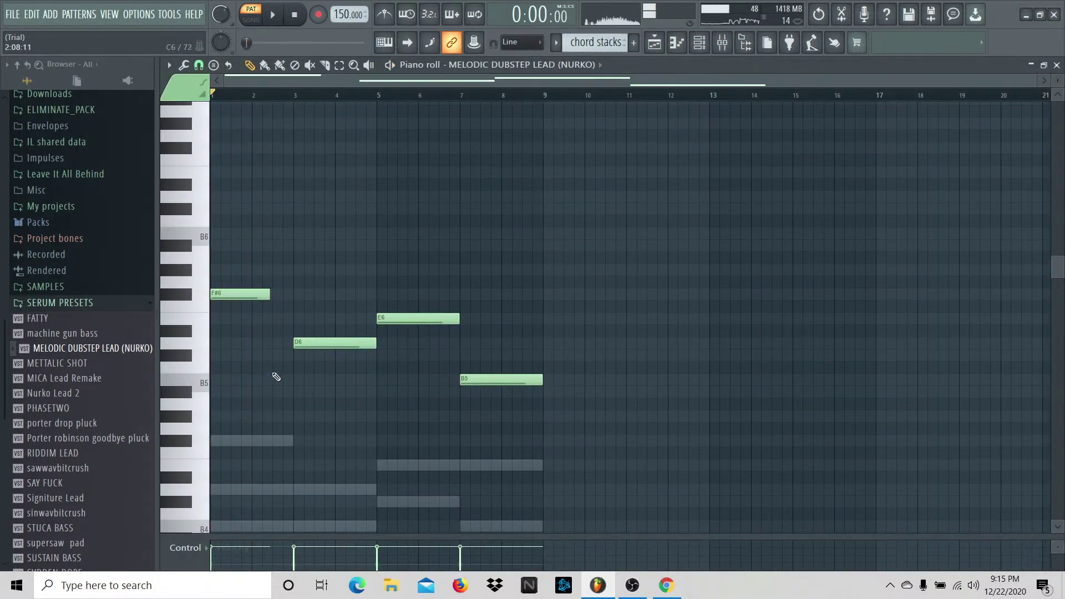
{"action": "left_click", "coordinate": [274, 378]}
{"action": "key", "text": "space"}
{"action": "left_click_drag", "start_coordinate": [331, 379], "coordinate": [293, 379]}
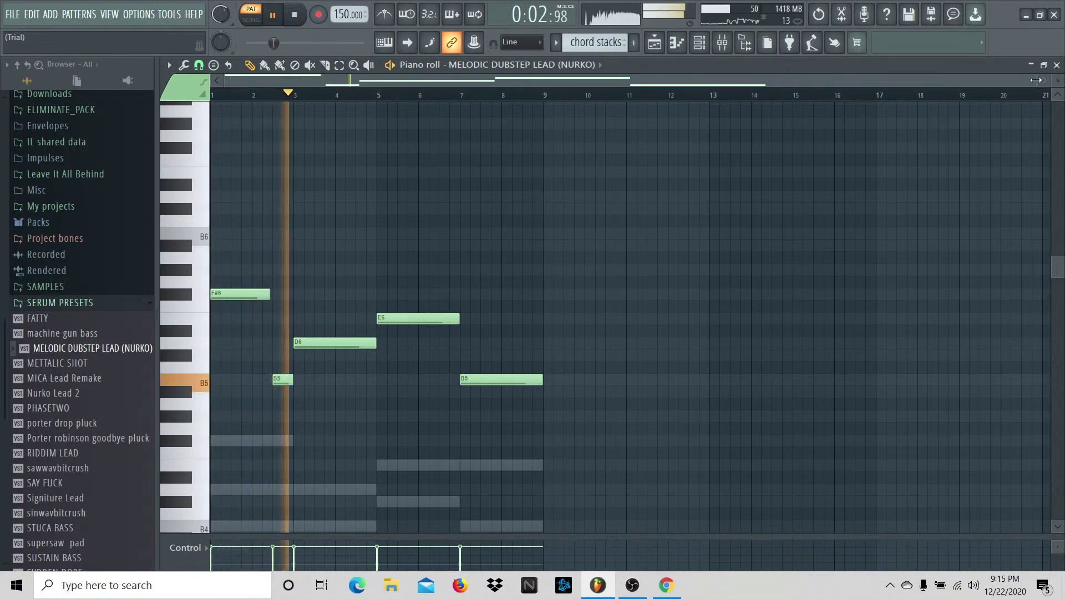
Step: Set the lead's F#6 note and the D6 note at bar 3 to one and a half bars each
{"action": "left_click_drag", "start_coordinate": [1038, 82], "coordinate": [815, 98]}
{"action": "left_click_drag", "start_coordinate": [348, 295], "coordinate": [354, 295]}
{"action": "key", "text": "space"}
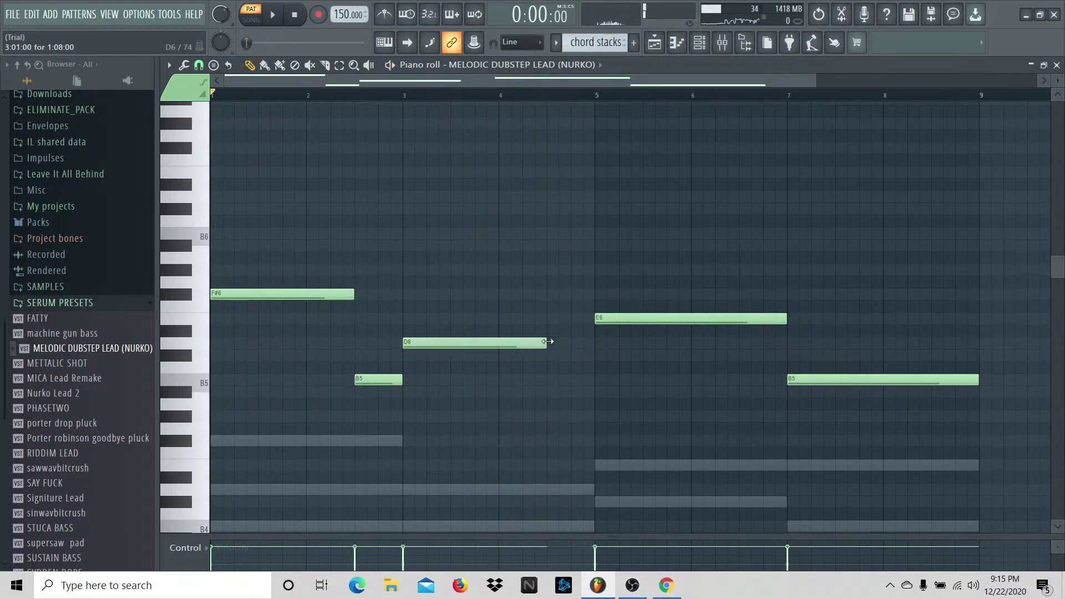
Step: Fill the half bar before bar 5 with a B5 note and play the melody
{"action": "left_click", "coordinate": [549, 293]}
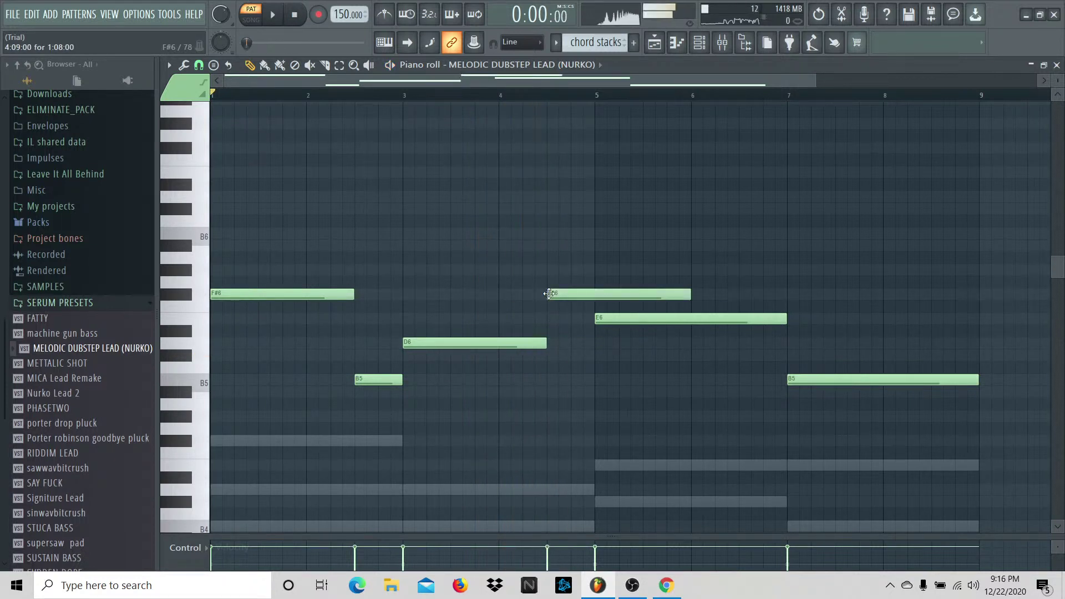
{"action": "right_click", "coordinate": [614, 295]}
{"action": "left_click", "coordinate": [564, 383]}
{"action": "right_click", "coordinate": [564, 383]}
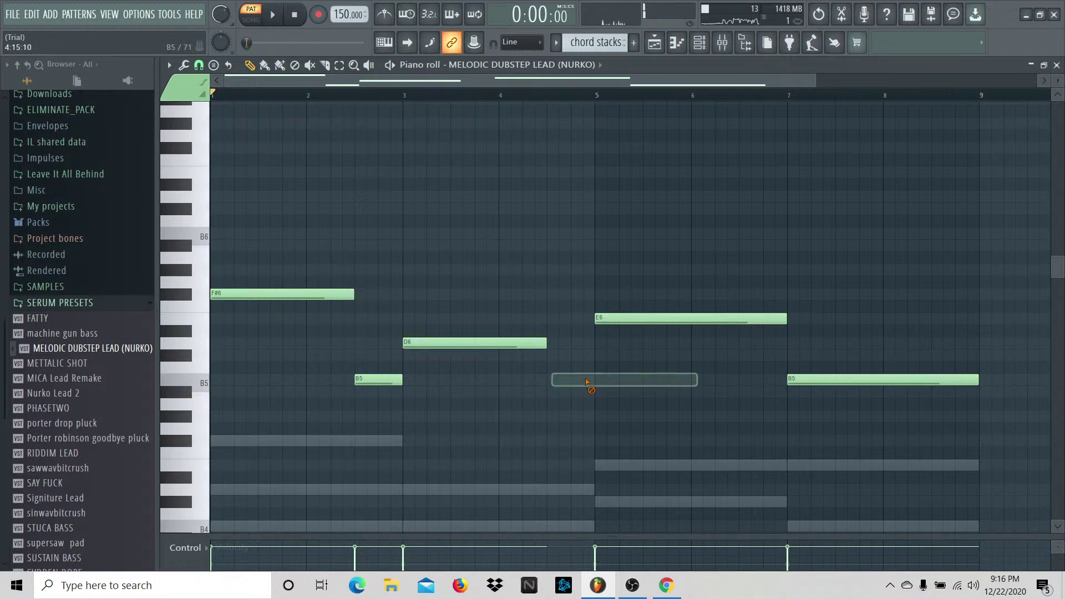
{"action": "left_click_drag", "start_coordinate": [550, 381], "coordinate": [579, 378]}
{"action": "key", "text": "space"}
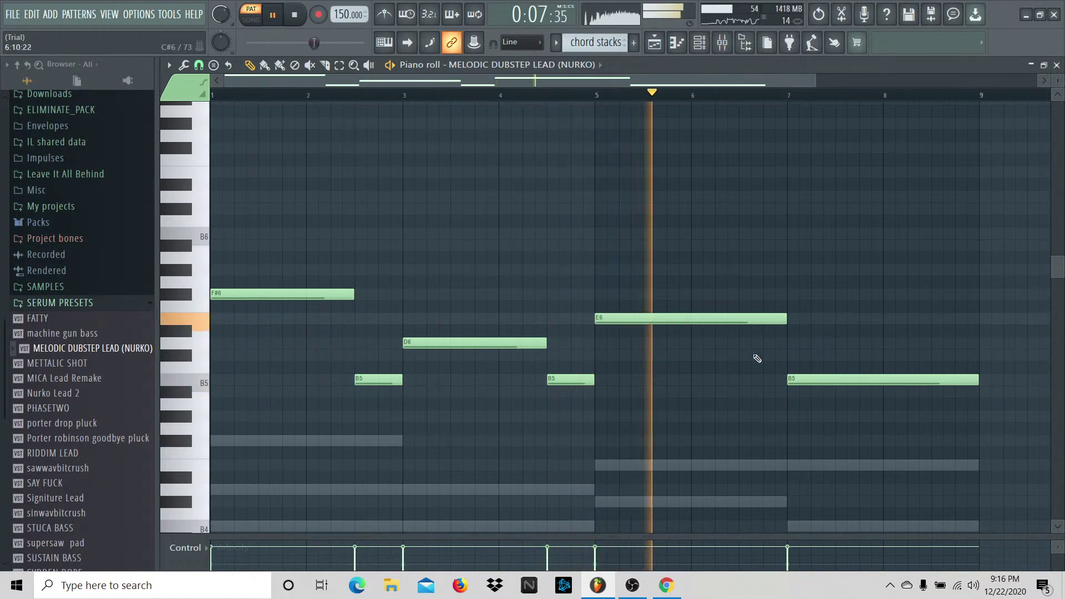
Step: Shorten the E6 note at bar 5 to one and a half bars and add a half-bar C#6 after it
{"action": "key", "text": "space"}
{"action": "left_click_drag", "start_coordinate": [785, 319], "coordinate": [747, 320]}
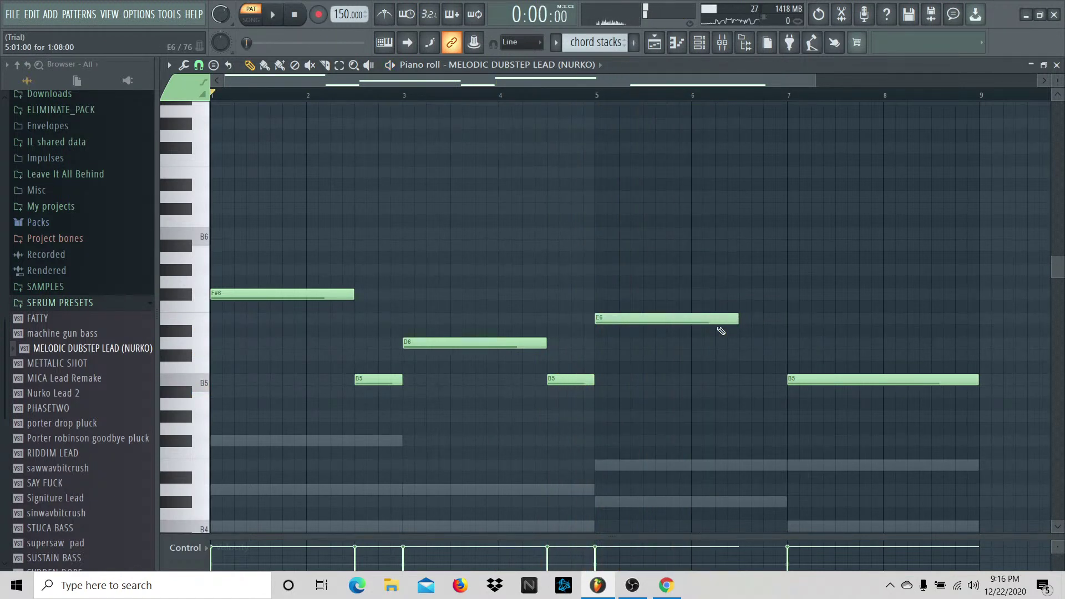
{"action": "left_click", "coordinate": [740, 355]}
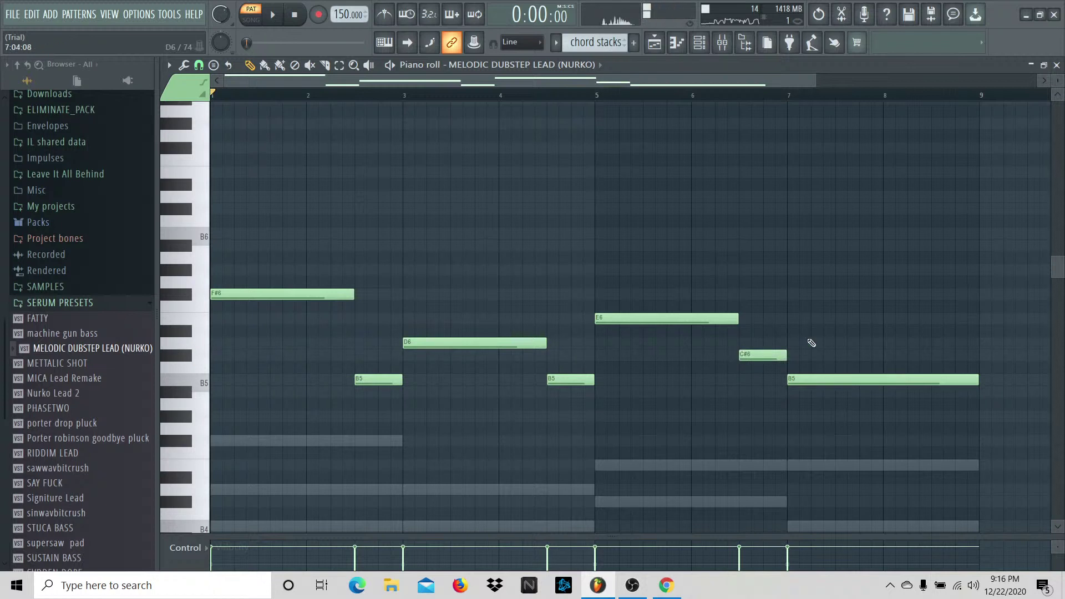
{"action": "key", "text": "space"}
Step: Move the half-bar note before bar 7 up to D6 and the one before bar 5 up to C#6
{"action": "left_click_drag", "start_coordinate": [763, 355], "coordinate": [762, 343]}
{"action": "left_click_drag", "start_coordinate": [579, 380], "coordinate": [579, 356]}
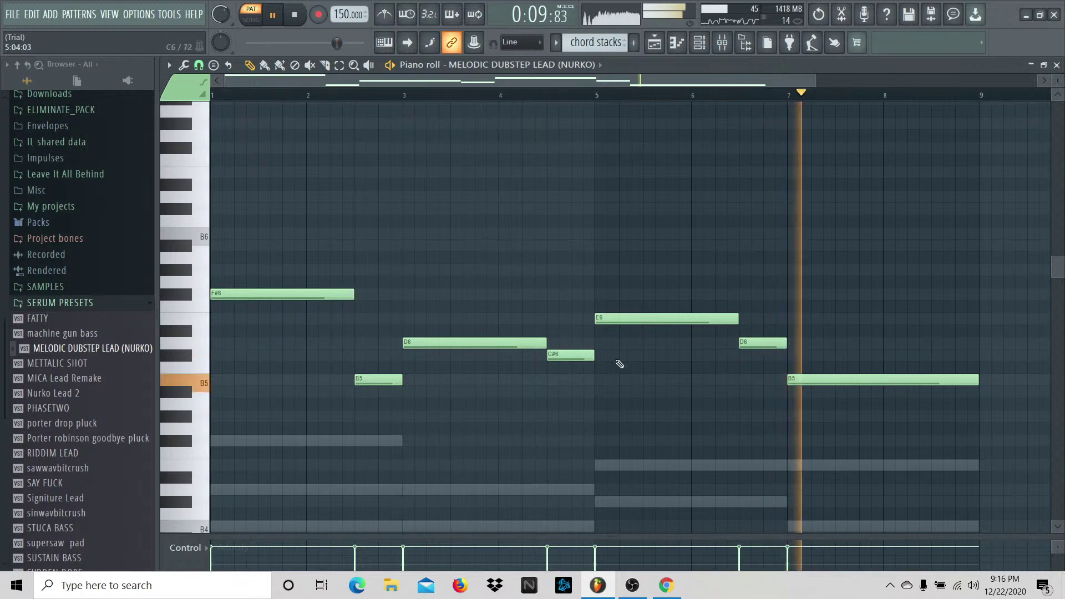
{"action": "key", "text": "space"}
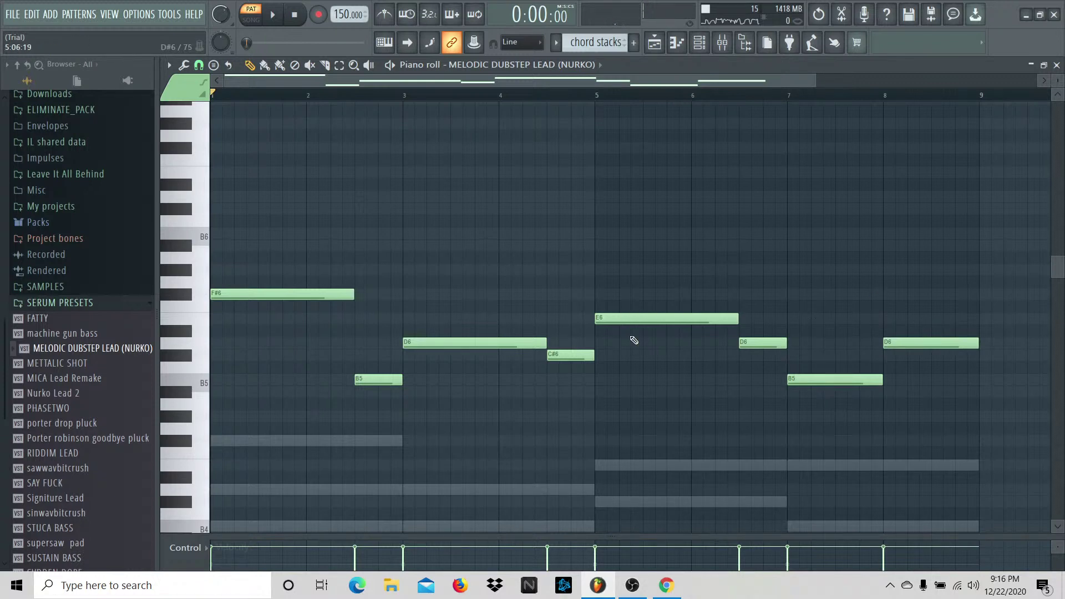
Step: Audition the lead melody soloed and within the full chord stacks pattern, and examine the closing section of the playlist arrangement
{"action": "left_click", "coordinate": [726, 46]}
{"action": "left_click", "coordinate": [677, 42]}
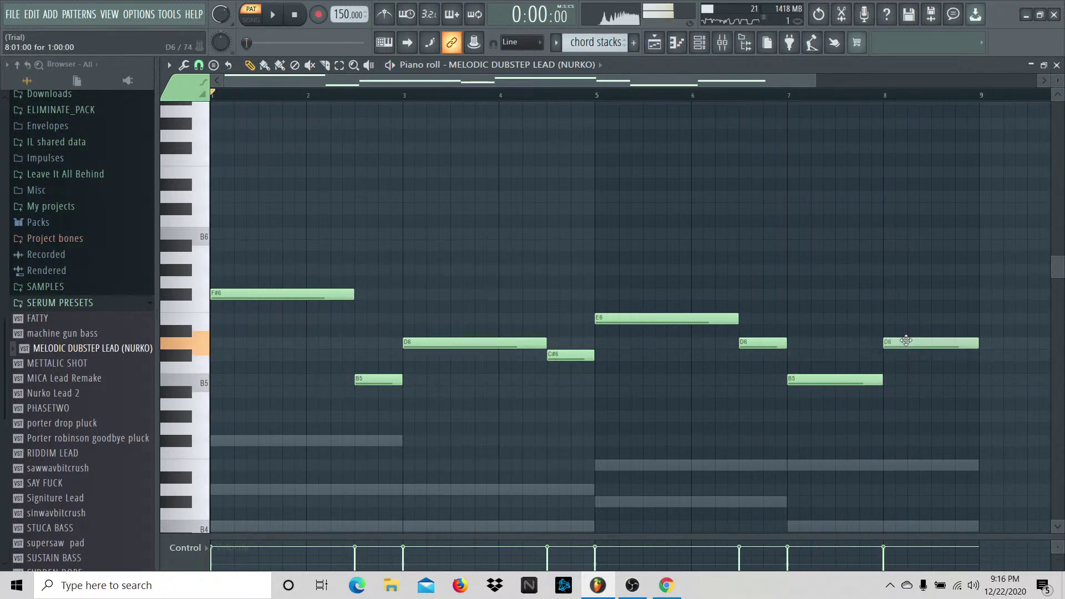
{"action": "left_click", "coordinate": [722, 42]}
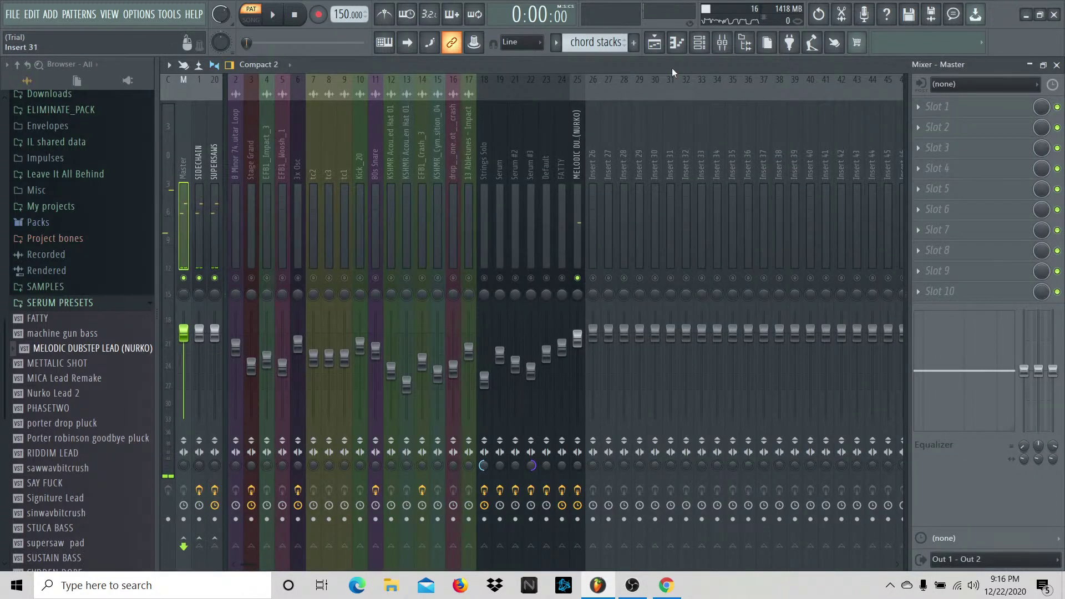
{"action": "right_click", "coordinate": [579, 277]}
{"action": "left_click", "coordinate": [655, 43]}
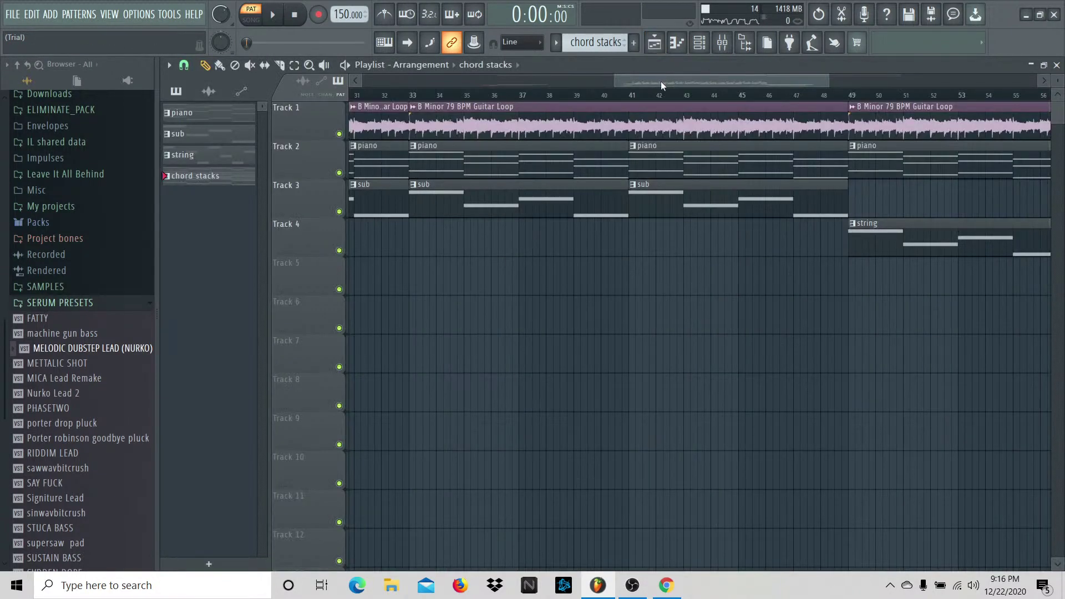
{"action": "key", "text": "space"}
{"action": "left_click_drag", "start_coordinate": [661, 81], "coordinate": [798, 82]}
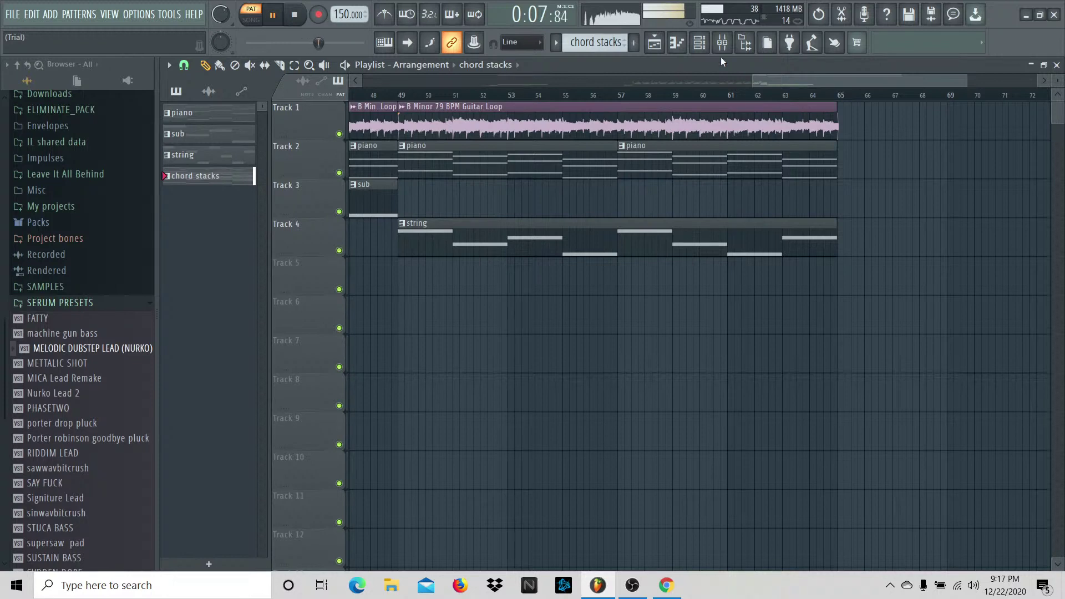
Step: Lower the lead's half-bar C#6 note before bar 5 to A#5
{"action": "left_click", "coordinate": [677, 43]}
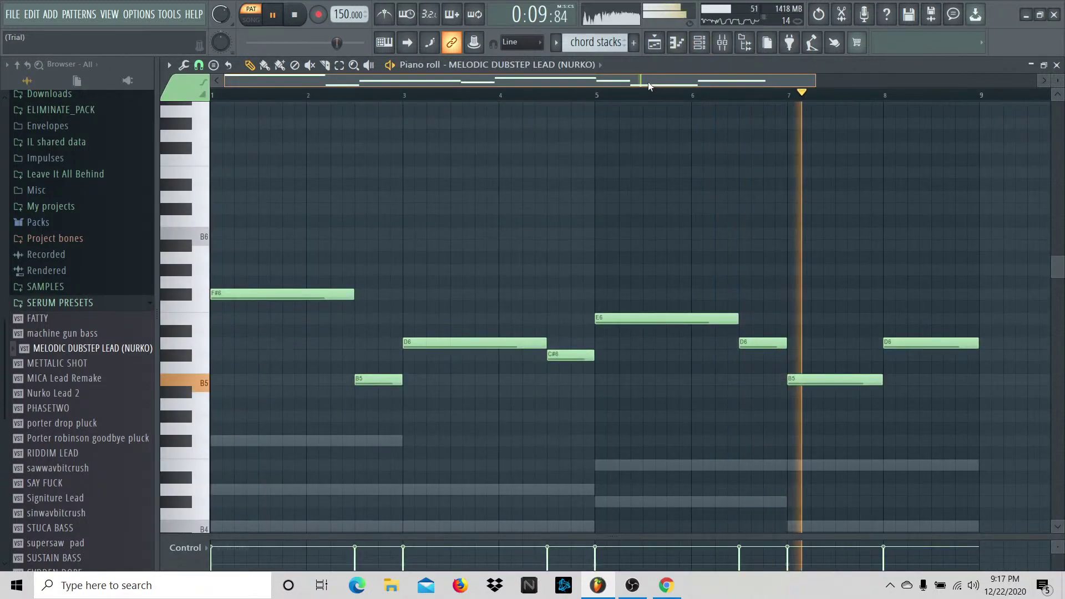
{"action": "key", "text": "space"}
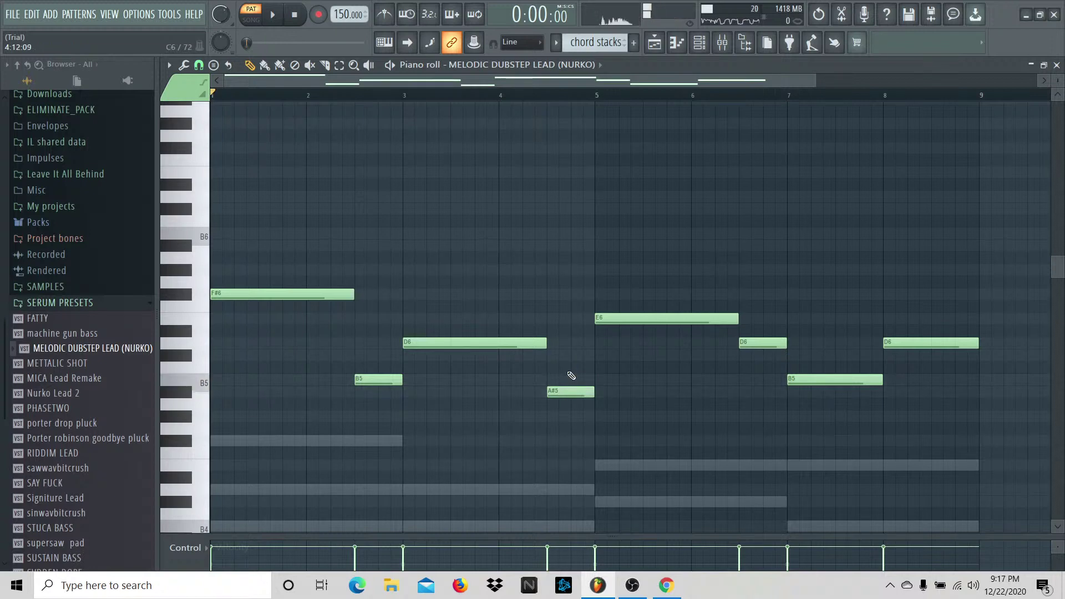
Step: Audition the MELODIC DUBSTEP LEAD track soloed and with the chord stacks, and lower its mixer volume to about -3.5 dB
{"action": "key", "text": "F9"}
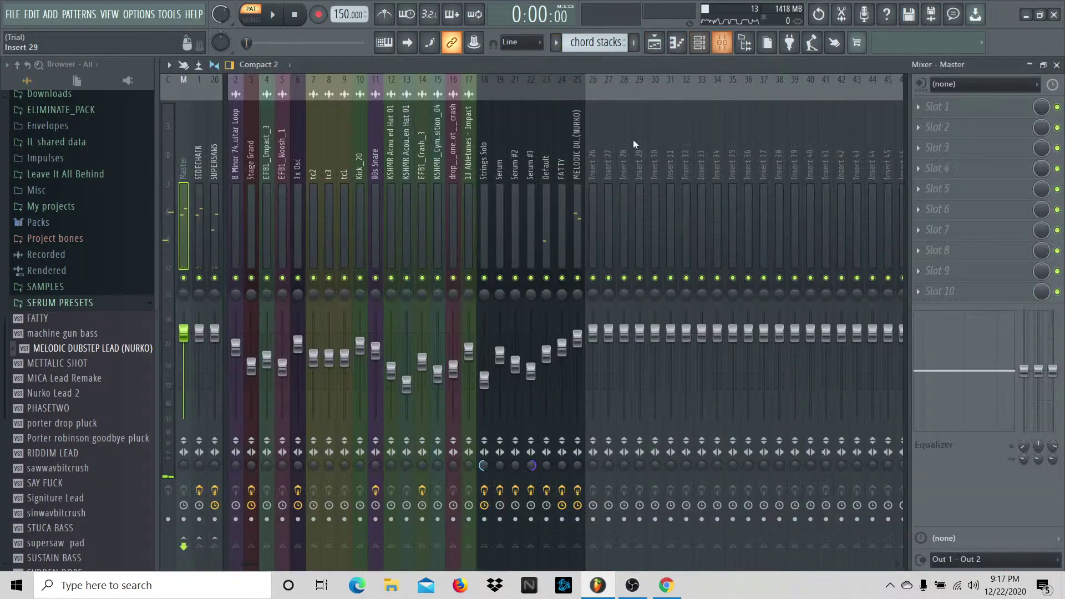
{"action": "right_click", "coordinate": [583, 278]}
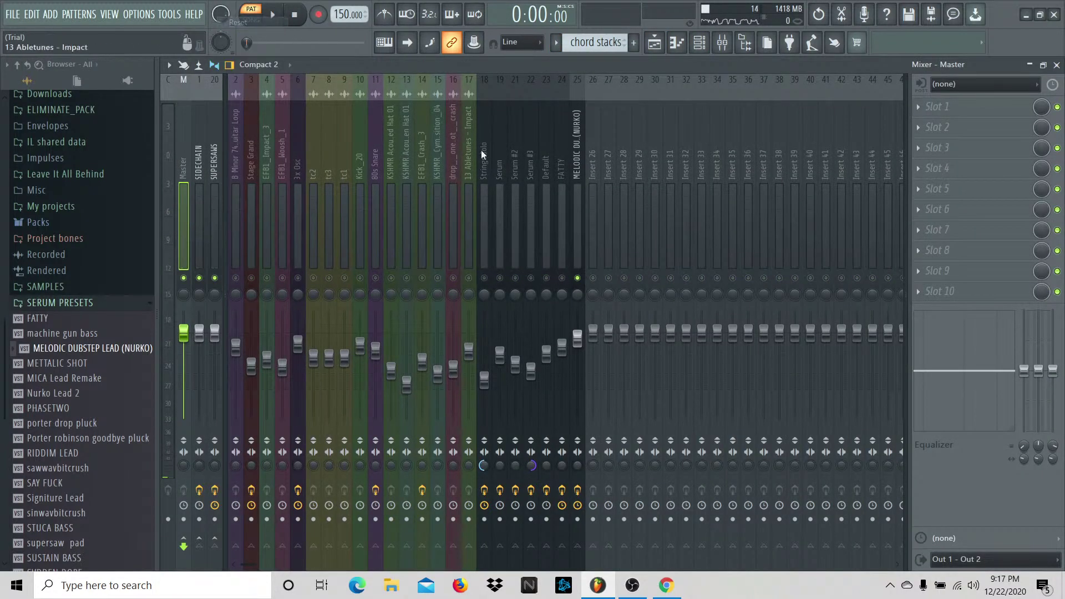
{"action": "right_click", "coordinate": [583, 279]}
{"action": "key", "text": "space"}
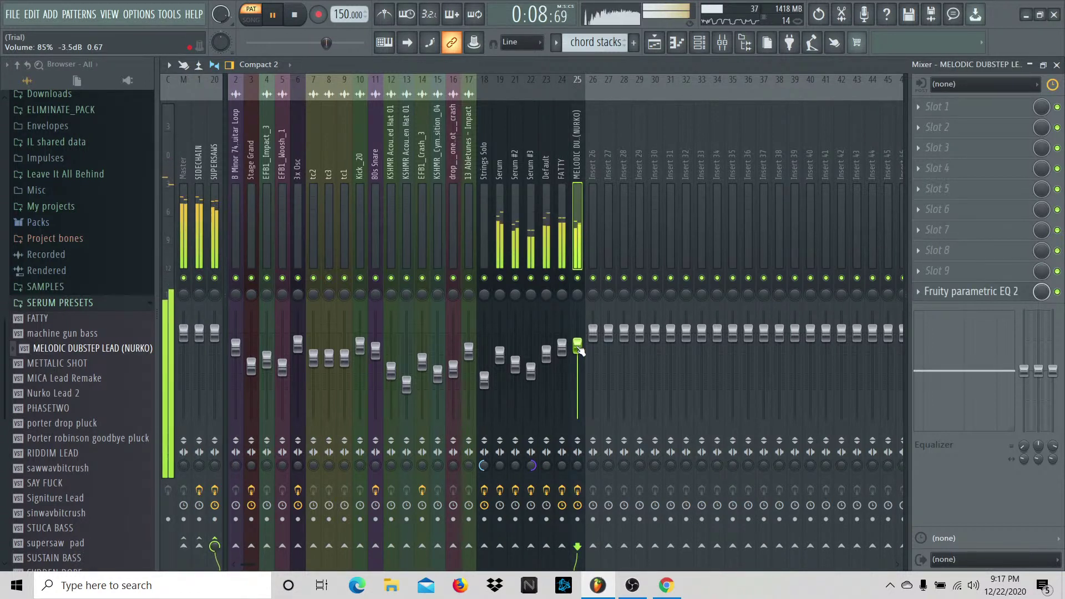
Step: Try different pitches during playback for the lead's half-bar note before bar 5 and set it to F#6
{"action": "left_click", "coordinate": [677, 43]}
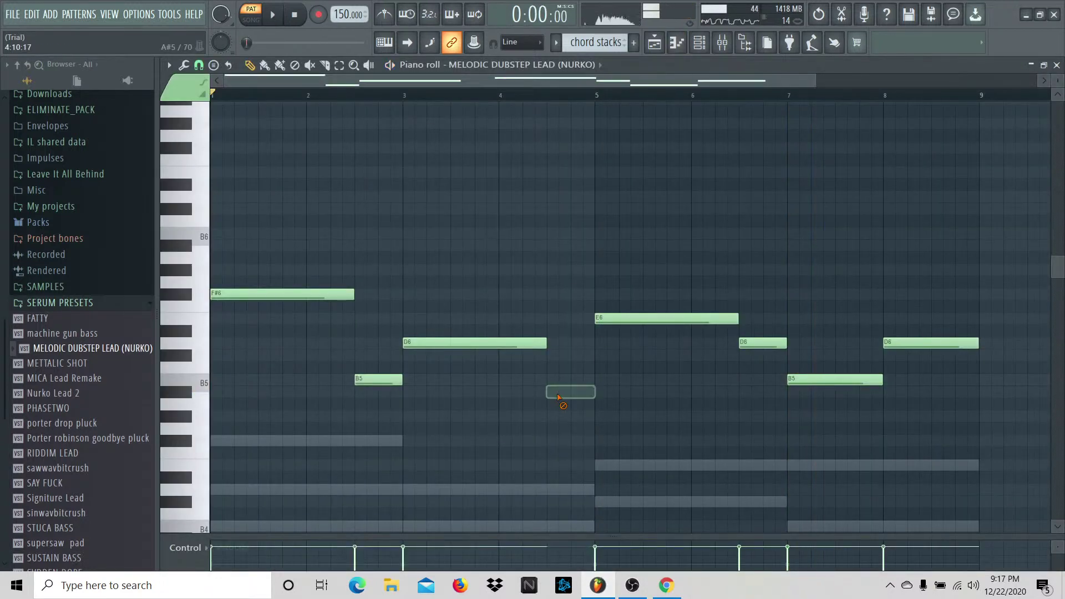
{"action": "key", "text": "space"}
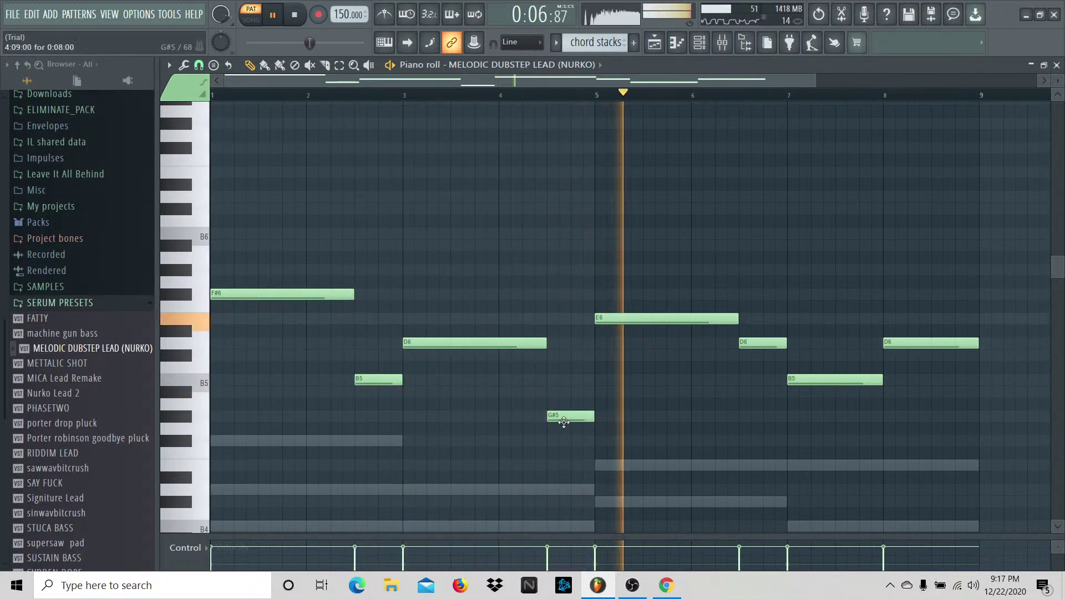
{"action": "key", "text": "space"}
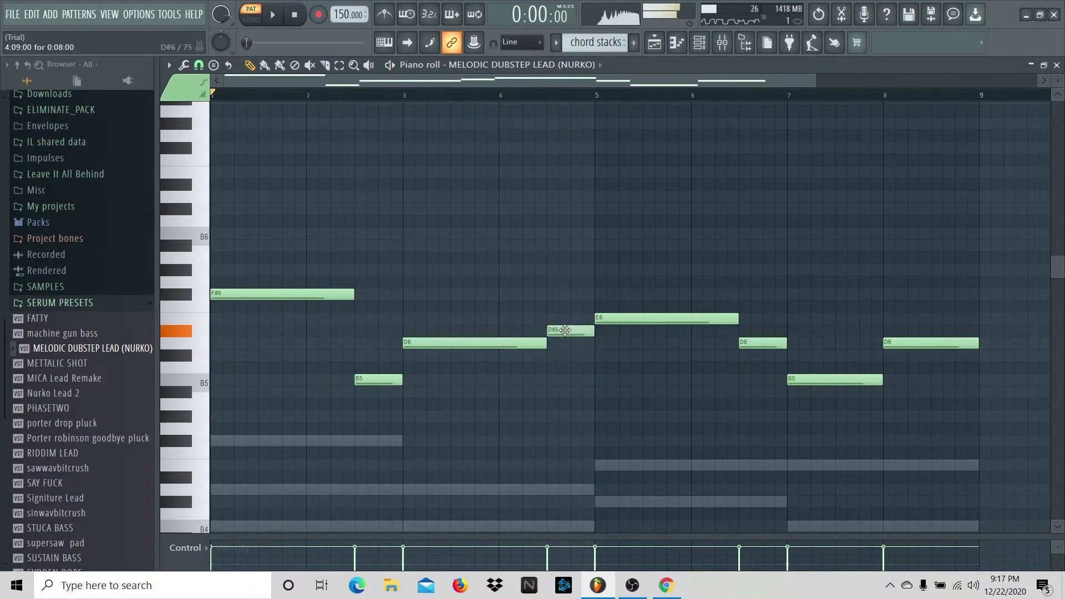
{"action": "key", "text": "space"}
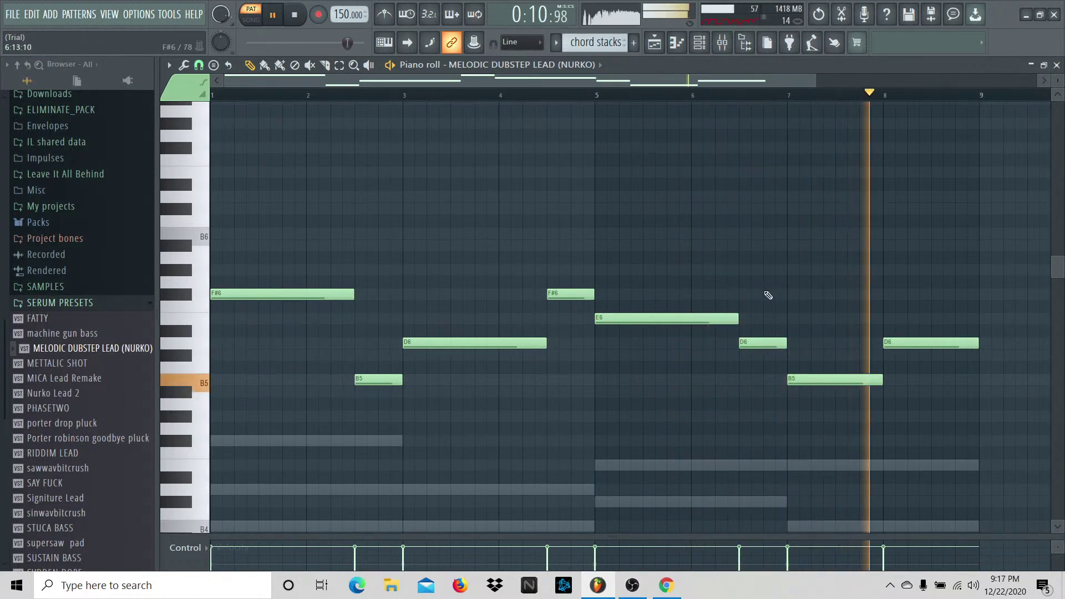
{"action": "key", "text": "space"}
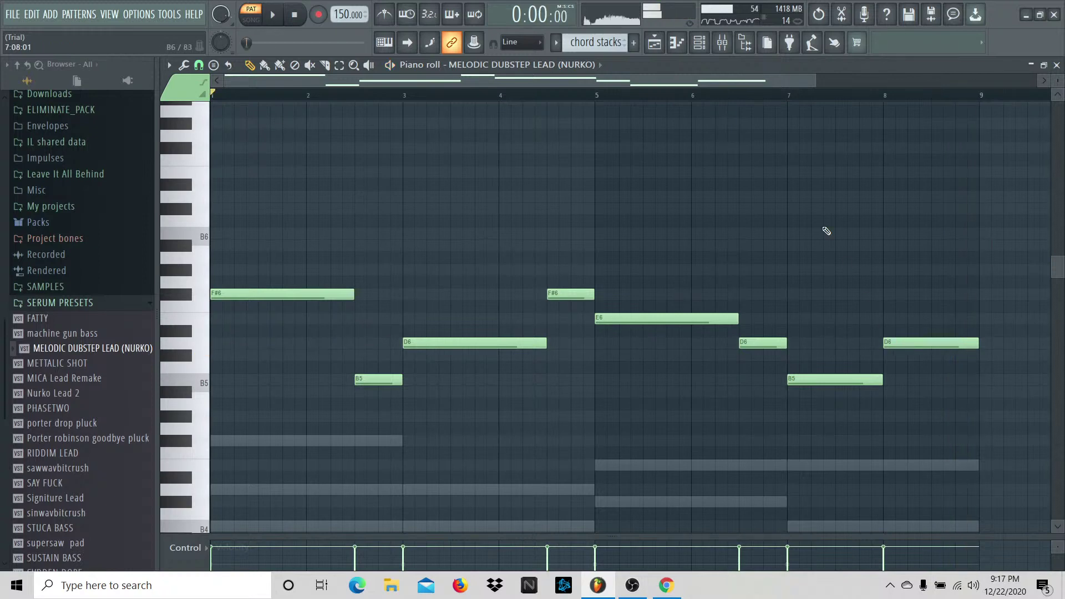
Step: Copy the guitar loop to bar 65 on Track 1 of the playlist and place the chord stacks clip at bar 81 on Track 3
{"action": "left_click", "coordinate": [663, 44]}
{"action": "left_click_drag", "start_coordinate": [751, 84], "coordinate": [884, 83]}
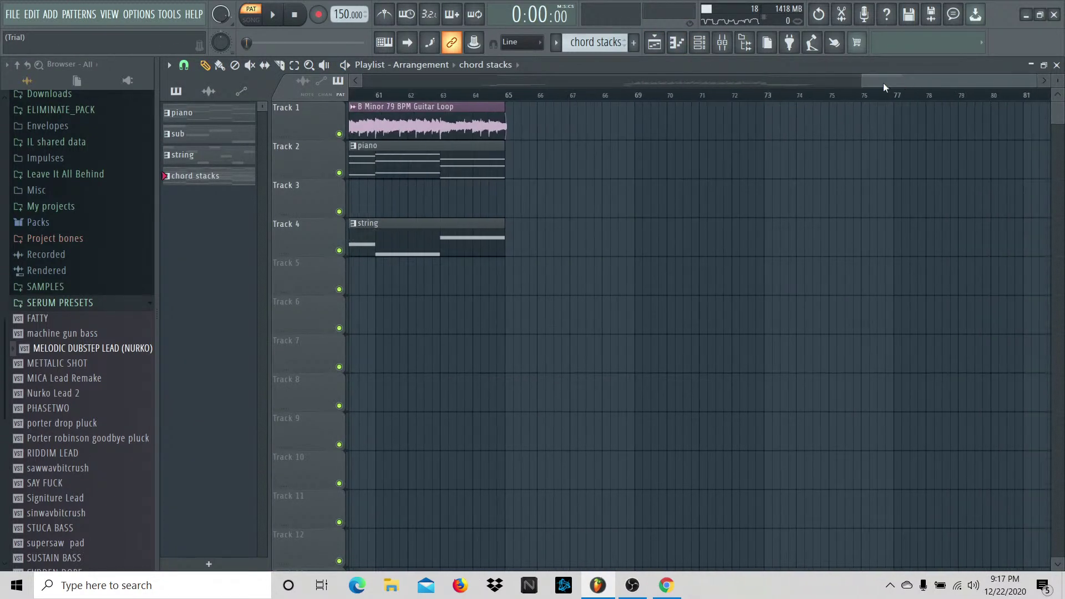
{"action": "mouse_move", "coordinate": [845, 133]}
{"action": "left_mouse_down"}
{"action": "mouse_move", "coordinate": [776, 182]}
{"action": "mouse_move", "coordinate": [1052, 170]}
{"action": "mouse_move", "coordinate": [516, 173]}
{"action": "mouse_move", "coordinate": [178, 195]}
{"action": "mouse_move", "coordinate": [168, 211]}
{"action": "mouse_move", "coordinate": [709, 206]}
{"action": "left_mouse_up"}
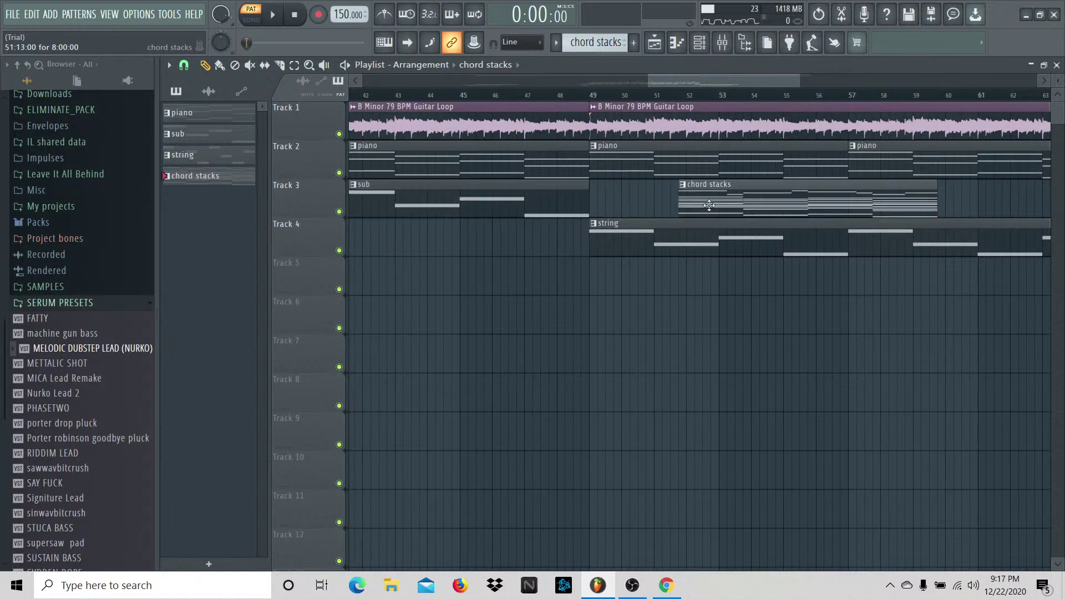
{"action": "left_click", "coordinate": [758, 111], "text": "ctrl"}
{"action": "left_click_drag", "start_coordinate": [795, 202], "coordinate": [1027, 222]}
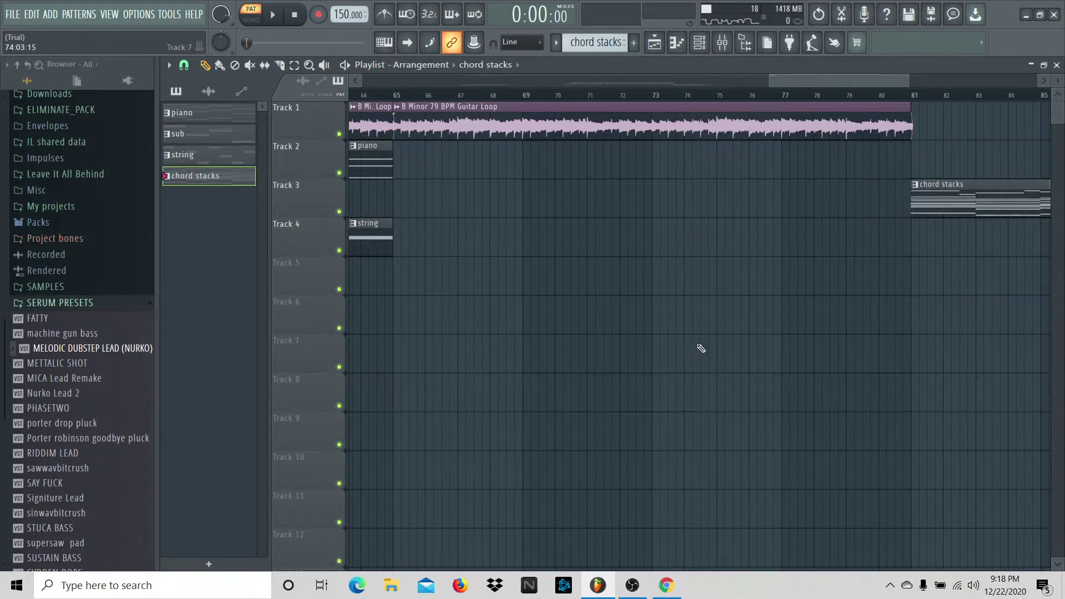
Step: Split the chord stacks pattern by channel
{"action": "left_click_drag", "start_coordinate": [770, 76], "coordinate": [874, 78]}
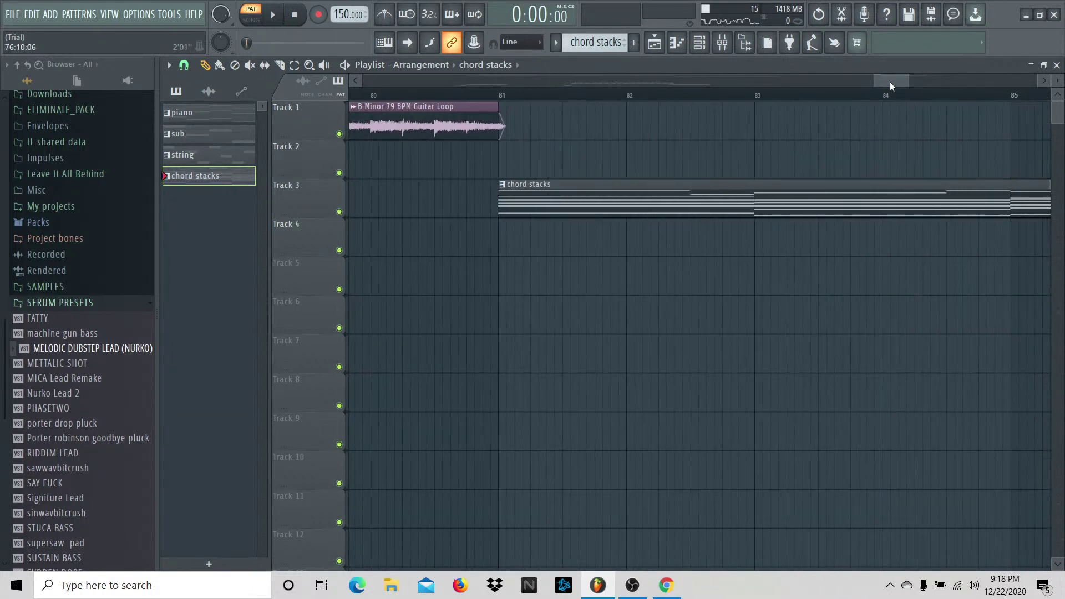
{"action": "left_click", "coordinate": [556, 43]}
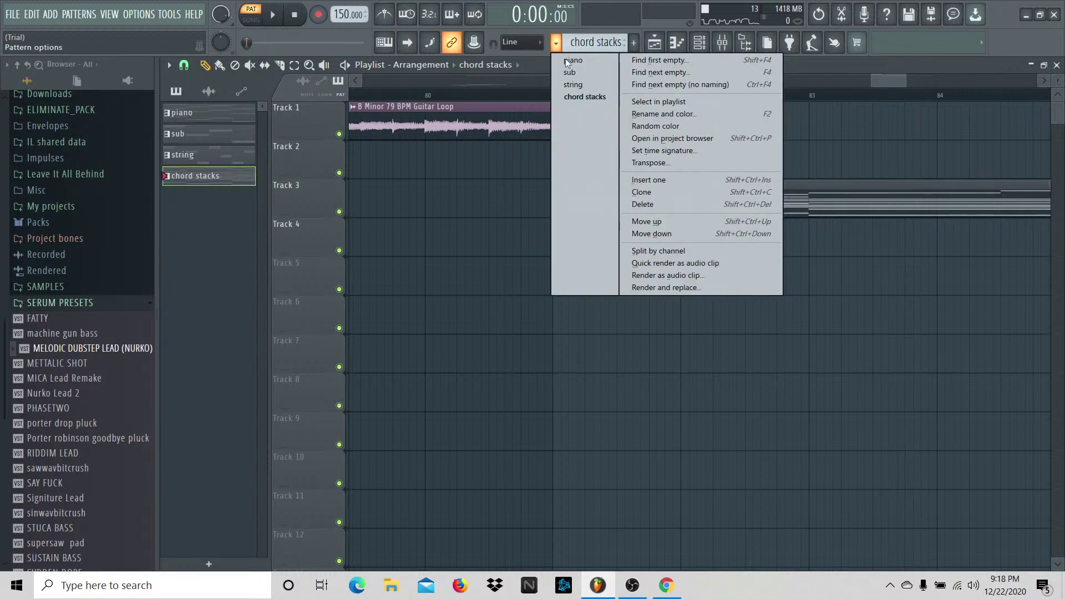
{"action": "left_click", "coordinate": [648, 249]}
Step: Stack the split chord clips at bar 81 on Tracks 4 to 9: Sampler, Serum, Serum #2, Serum #3, Default and FATTY
{"action": "left_click_drag", "start_coordinate": [653, 237], "coordinate": [653, 330]}
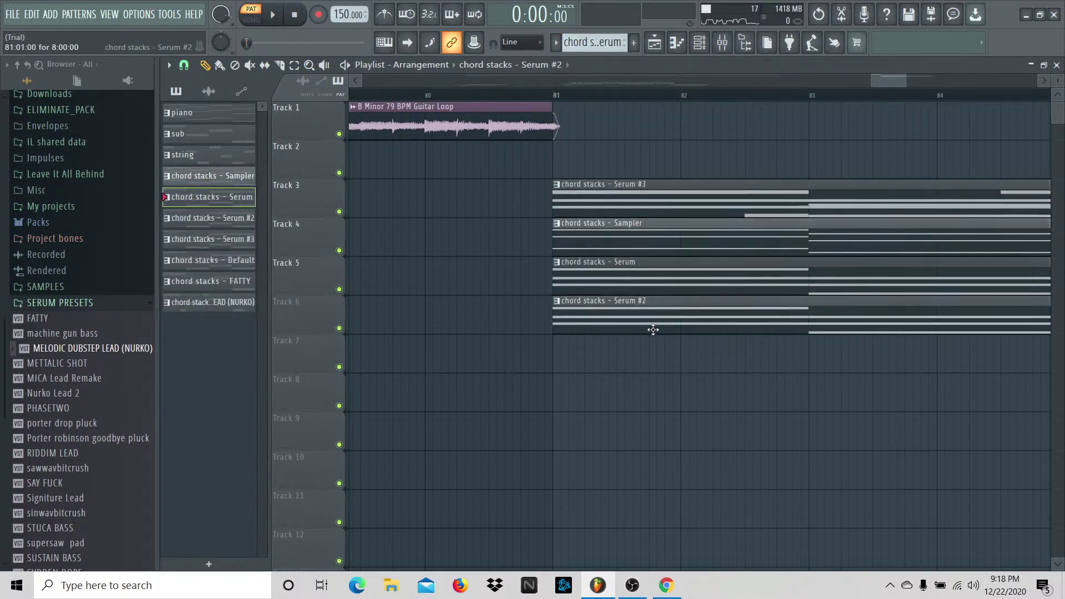
{"action": "left_click_drag", "start_coordinate": [638, 206], "coordinate": [640, 350]}
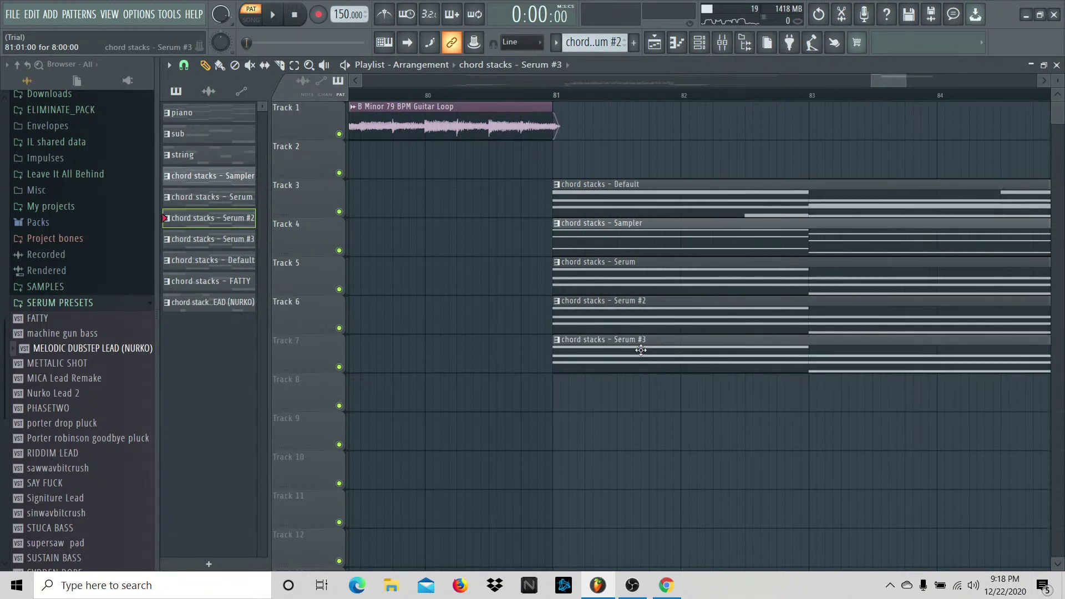
{"action": "left_click_drag", "start_coordinate": [652, 207], "coordinate": [657, 401]}
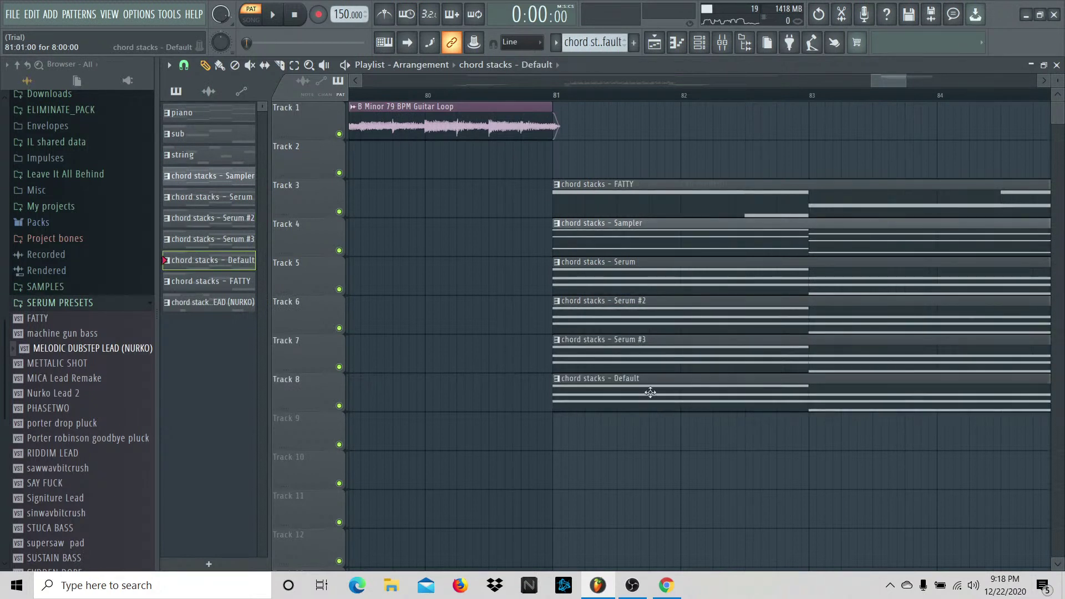
{"action": "left_click_drag", "start_coordinate": [674, 202], "coordinate": [659, 436]}
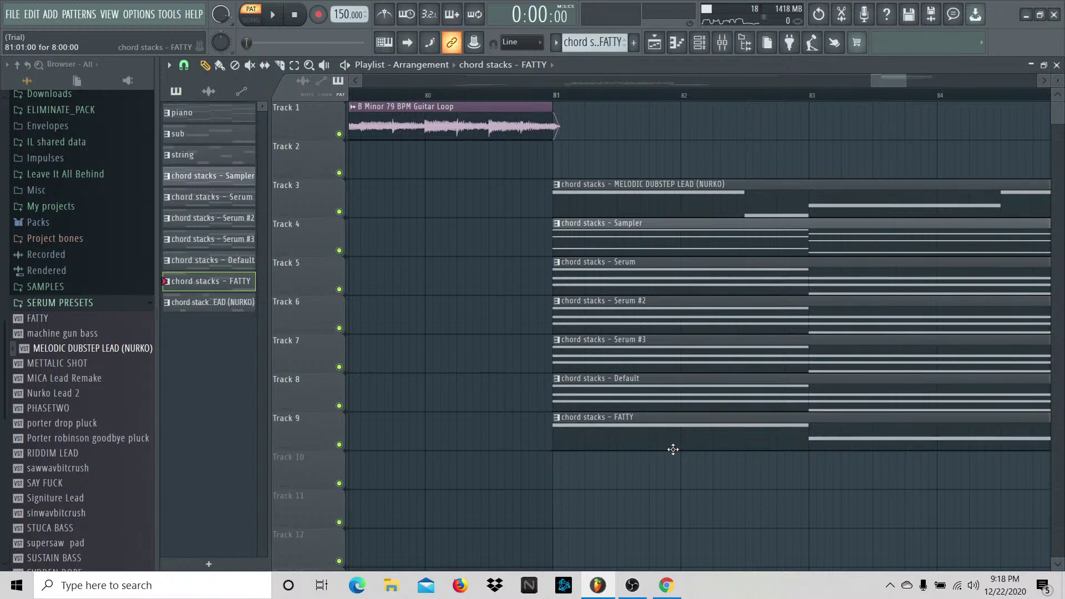
{"action": "double_click", "coordinate": [673, 450]}
Step: Open the split MELODIC DUBSTEP LEAD pattern's notes and duplicate the eight-bar melody from bar 9
{"action": "left_click", "coordinate": [664, 44]}
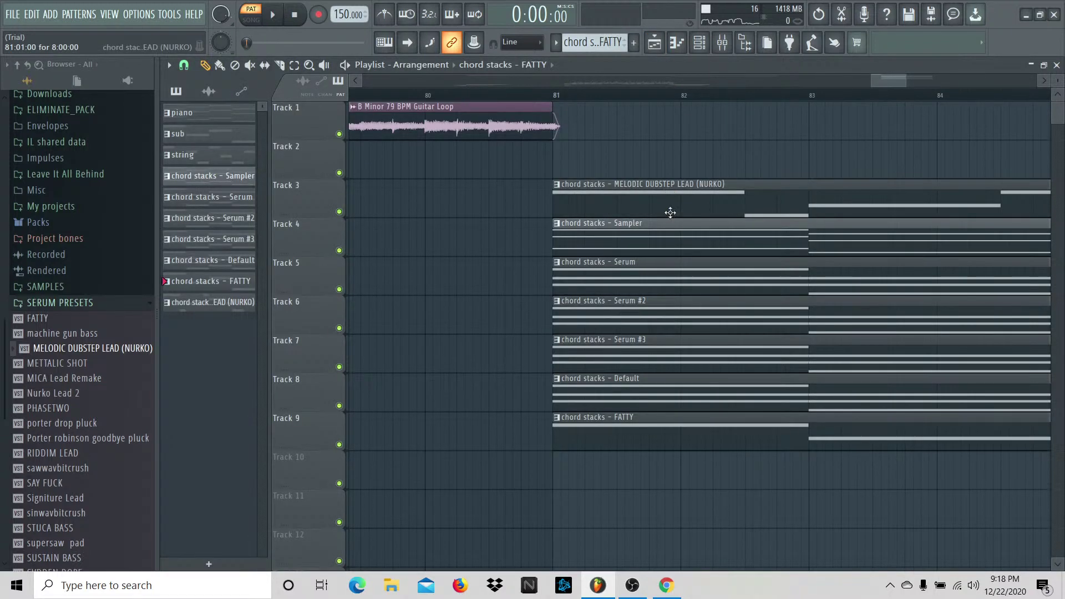
{"action": "double_click", "coordinate": [670, 212]}
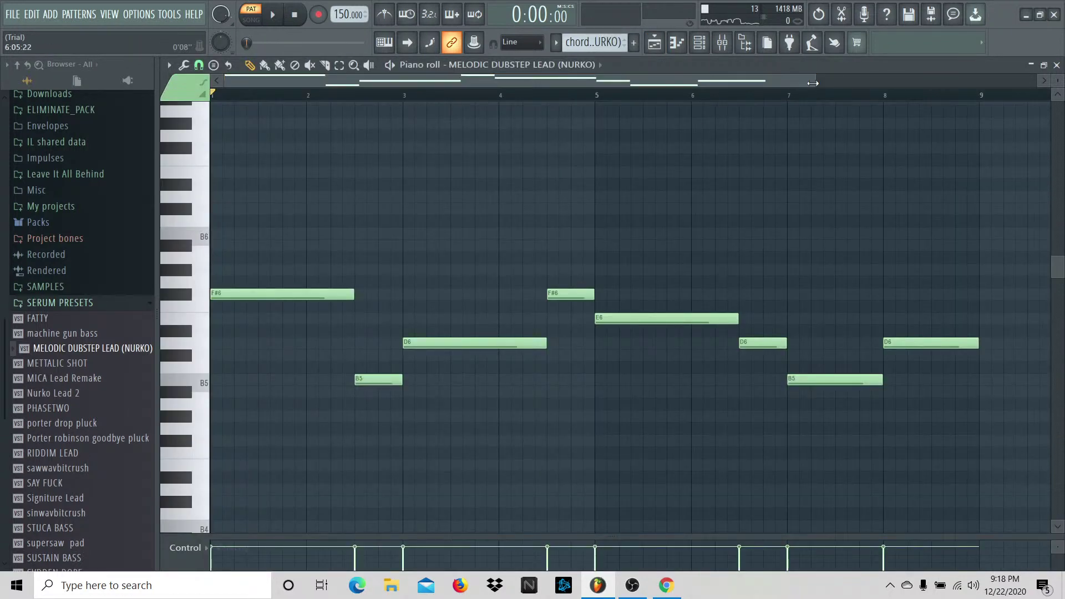
{"action": "left_click_drag", "start_coordinate": [812, 82], "coordinate": [853, 84]}
{"action": "key", "text": "ctrl+b"}
{"action": "scroll", "coordinate": [865, 158], "scroll_direction": "right", "scroll_amount": 8}
{"action": "scroll", "coordinate": [776, 111], "scroll_direction": "left", "scroll_amount": 2}
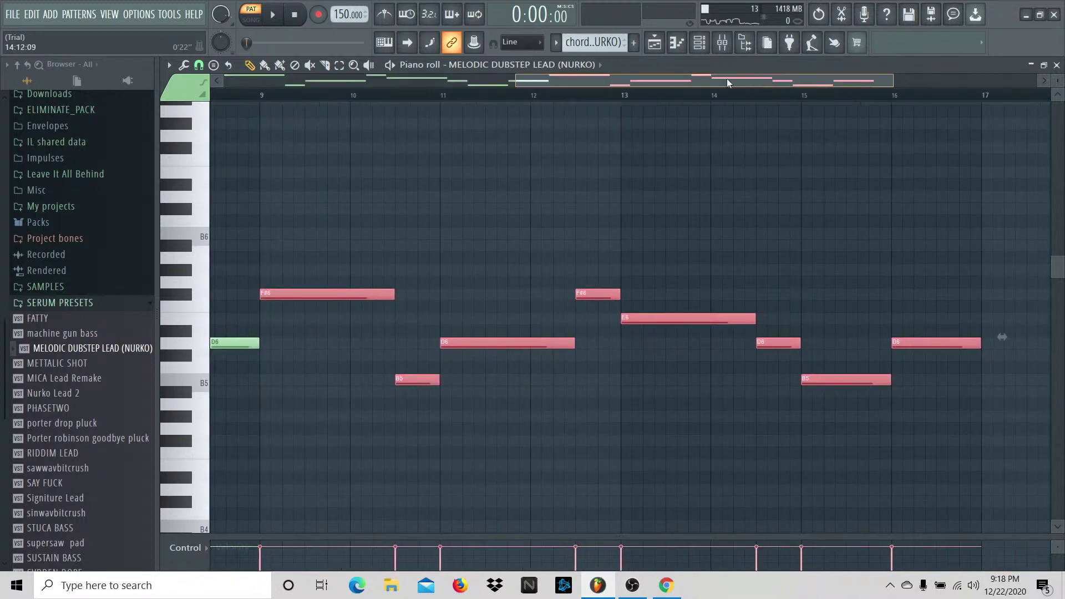
{"action": "scroll", "coordinate": [709, 115], "scroll_direction": "right", "scroll_amount": 3}
{"action": "left_click_drag", "start_coordinate": [667, 81], "coordinate": [556, 81]}
Step: Raise the half-bar note before bar 11 to G#6 and the bar 11 note to B6, and audition from bar 9
{"action": "left_click", "coordinate": [724, 239]}
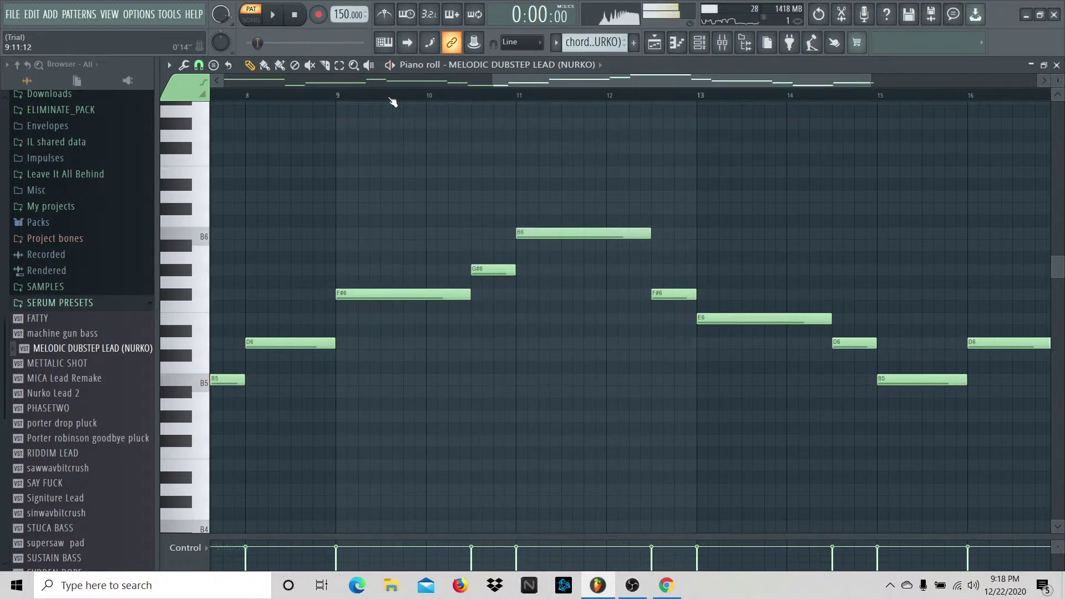
{"action": "key", "text": "space"}
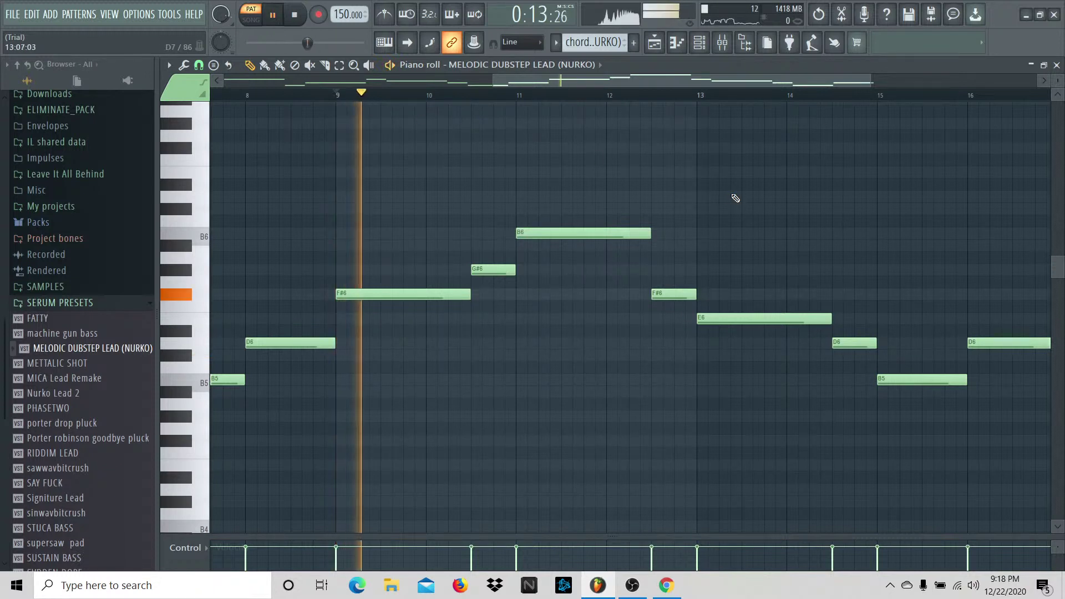
{"action": "left_click", "coordinate": [721, 197]}
{"action": "right_click", "coordinate": [718, 198]}
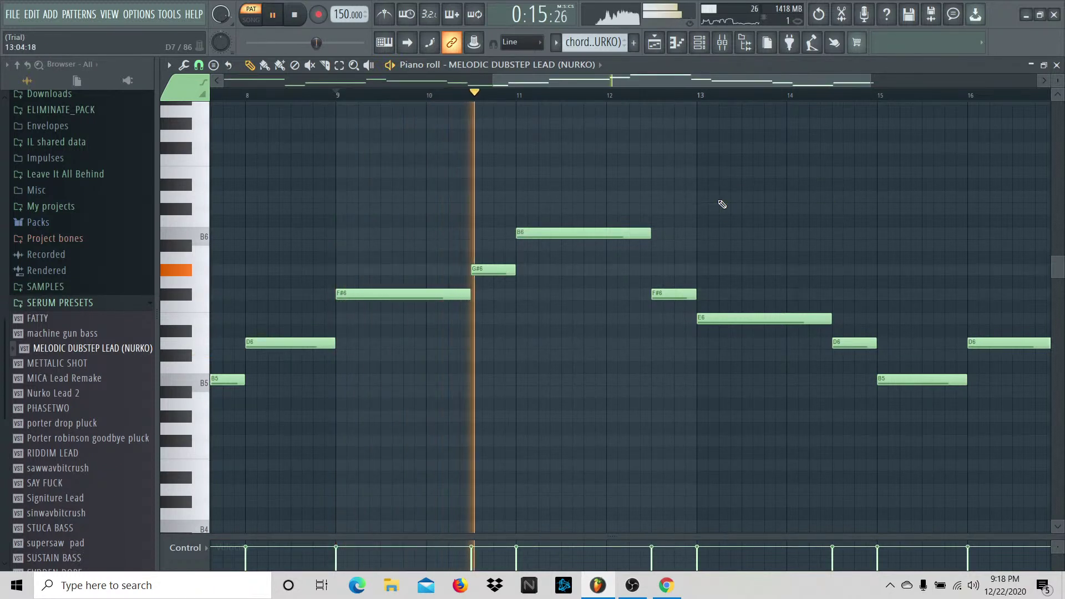
Step: Lower the half-bar note before bar 11 to D6, listening from bar 9
{"action": "key", "text": "space"}
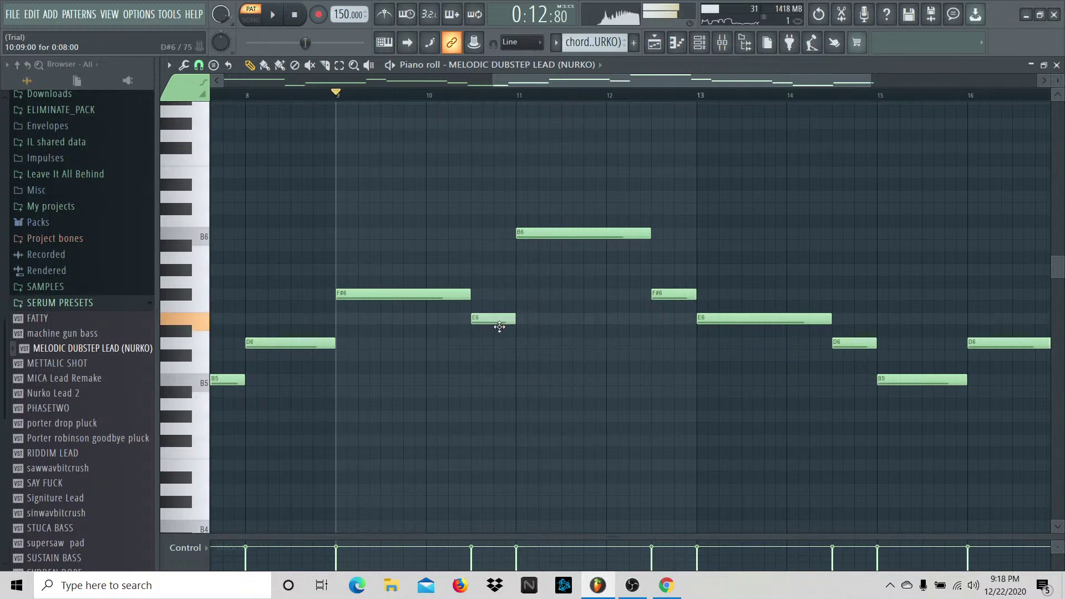
{"action": "key", "text": "space"}
{"action": "left_click_drag", "start_coordinate": [499, 327], "coordinate": [487, 347]}
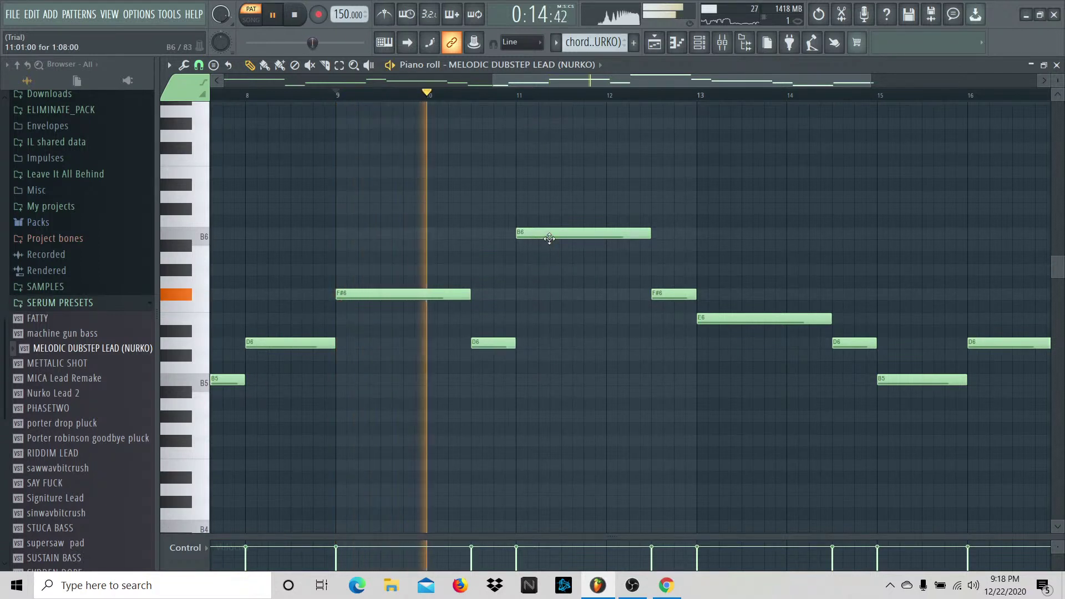
Step: Try the bar 11 note and the half-bar note before bar 13 at G#6, returning them to B6 and F#6
{"action": "left_click_drag", "start_coordinate": [549, 238], "coordinate": [549, 274]}
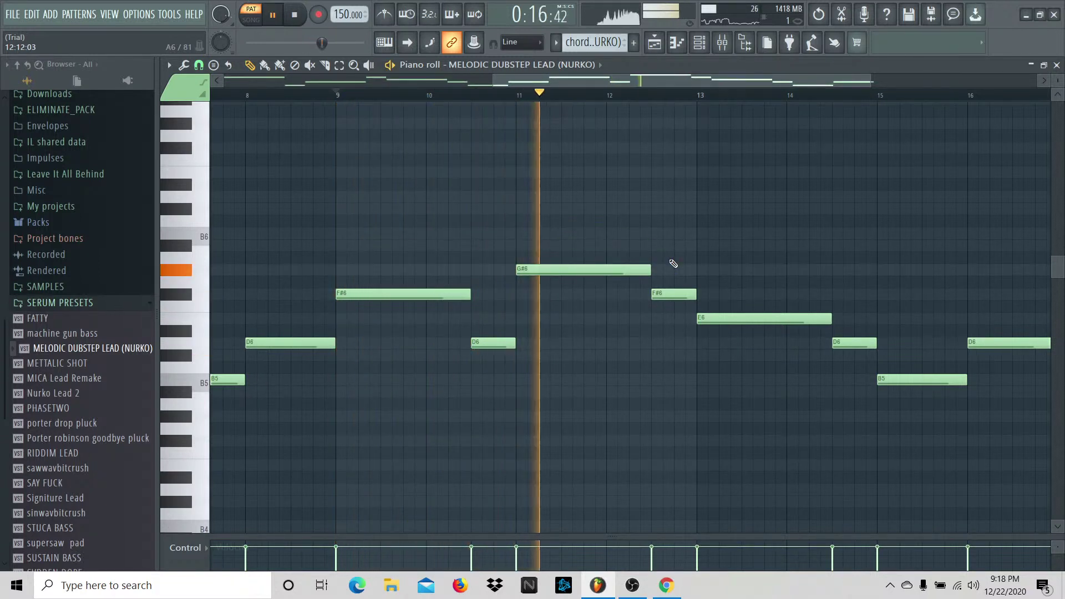
{"action": "key", "text": "space"}
{"action": "left_click_drag", "start_coordinate": [625, 269], "coordinate": [619, 256]}
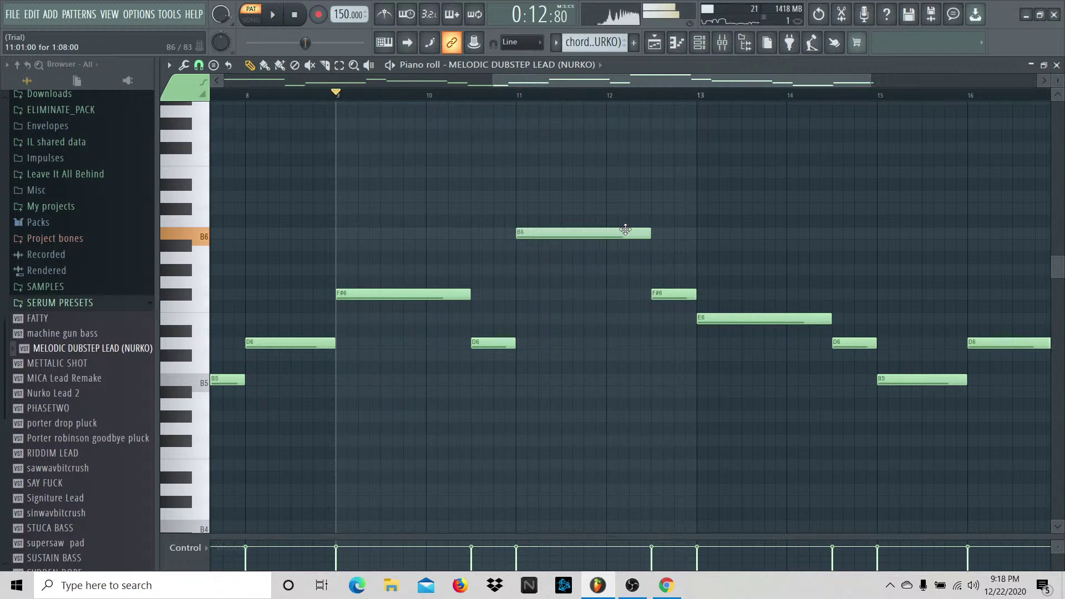
{"action": "left_click_drag", "start_coordinate": [667, 294], "coordinate": [668, 270]}
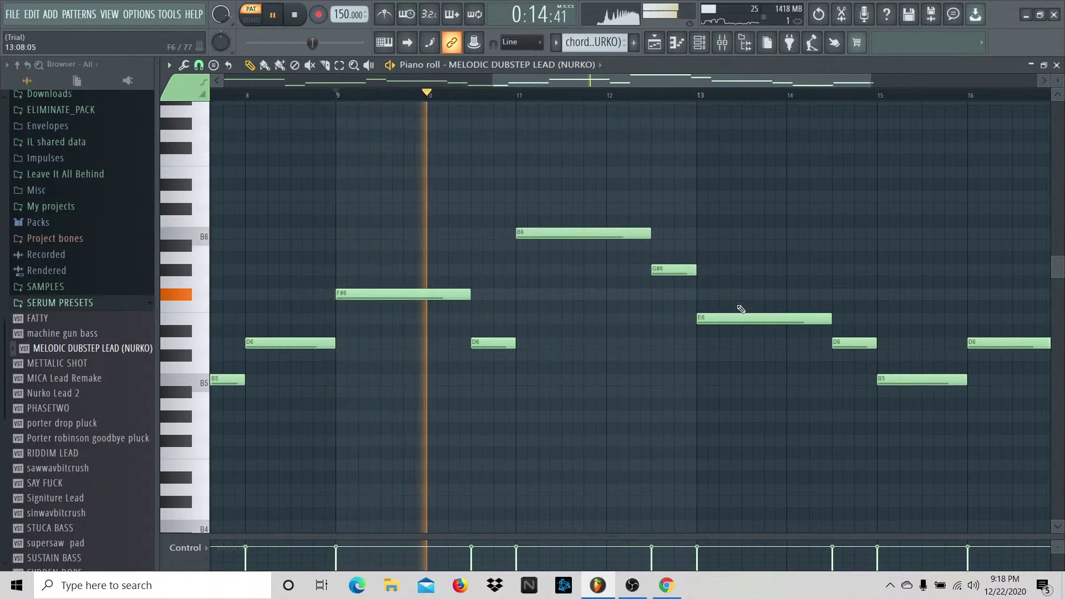
{"action": "left_click_drag", "start_coordinate": [654, 78], "coordinate": [708, 85]}
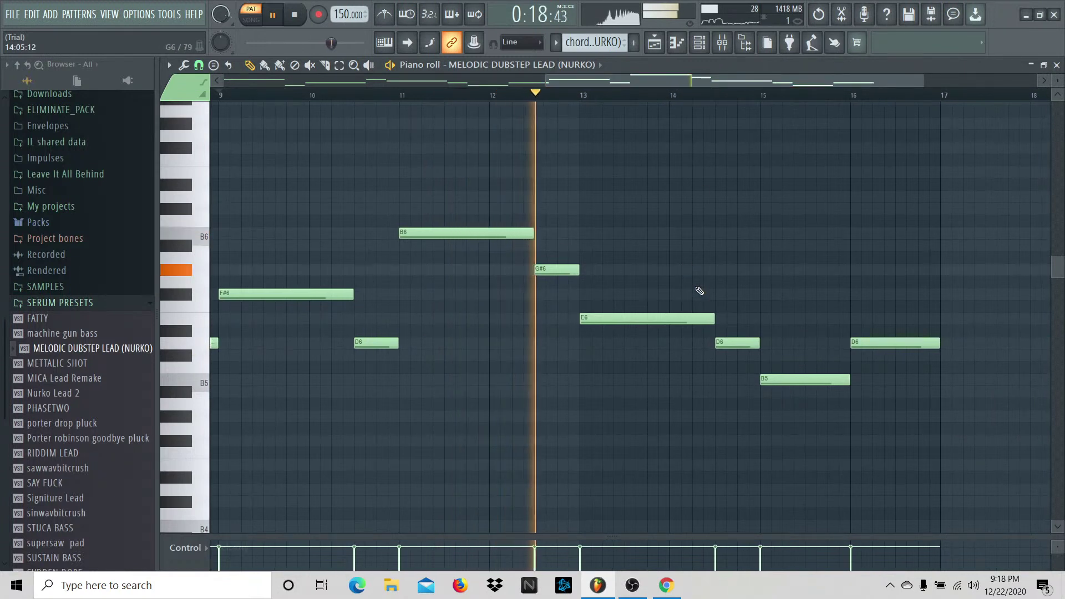
{"action": "key", "text": "space"}
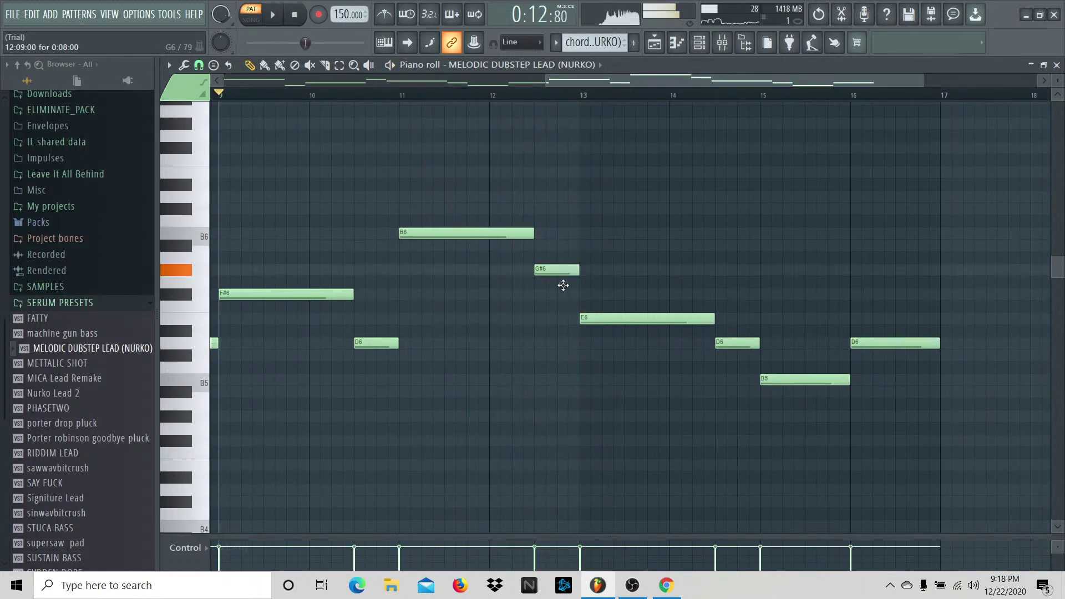
{"action": "key", "text": "space"}
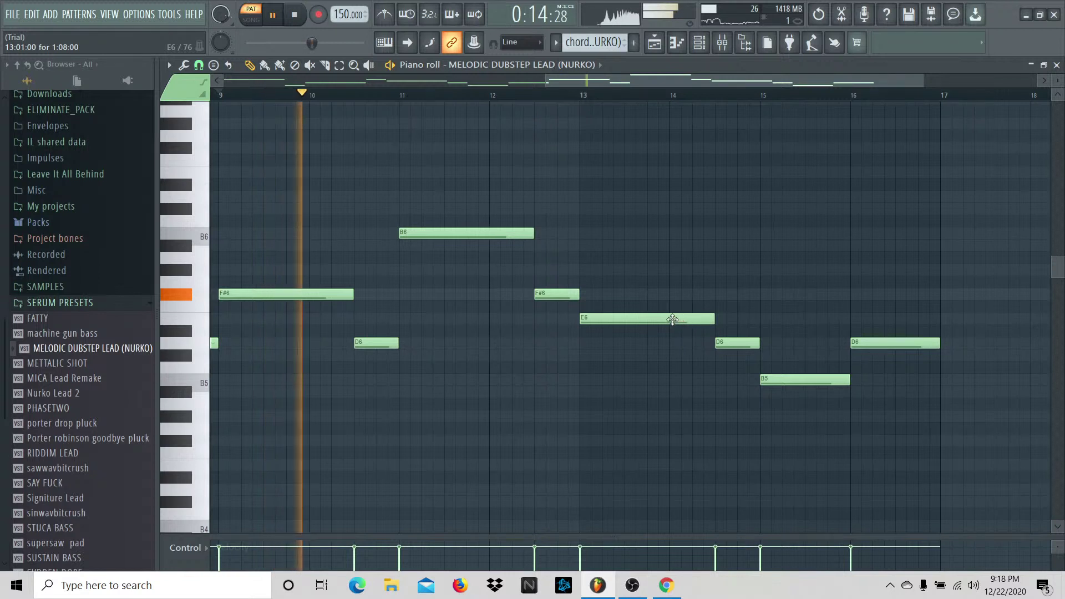
Step: Set the bar 13 note to D6, and the half-bar note before bar 15 and the bar 16 note to E6
{"action": "left_click_drag", "start_coordinate": [672, 322], "coordinate": [736, 318]}
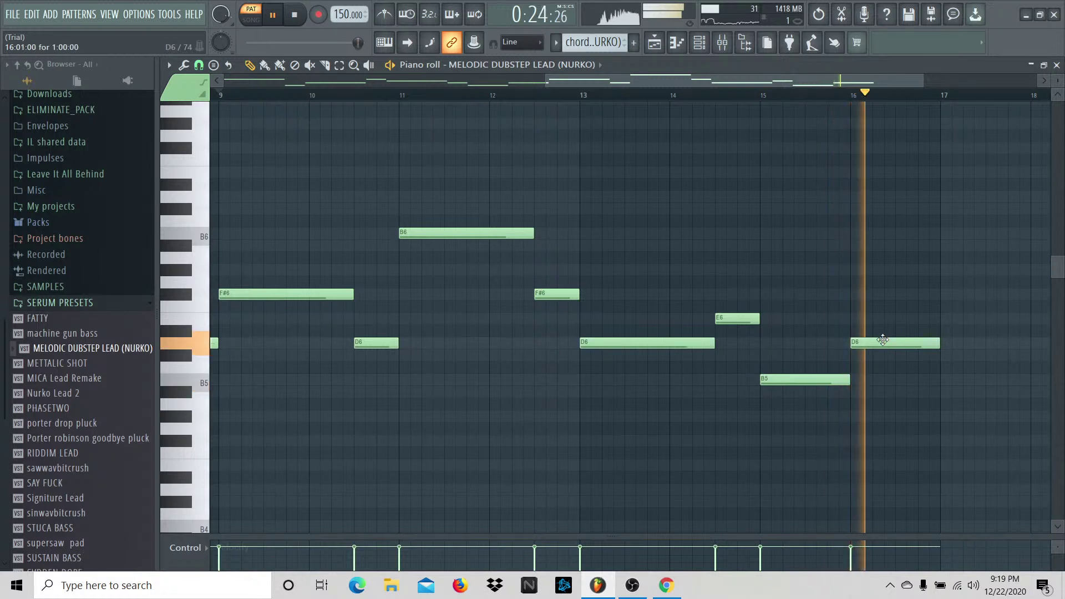
{"action": "key", "text": "space"}
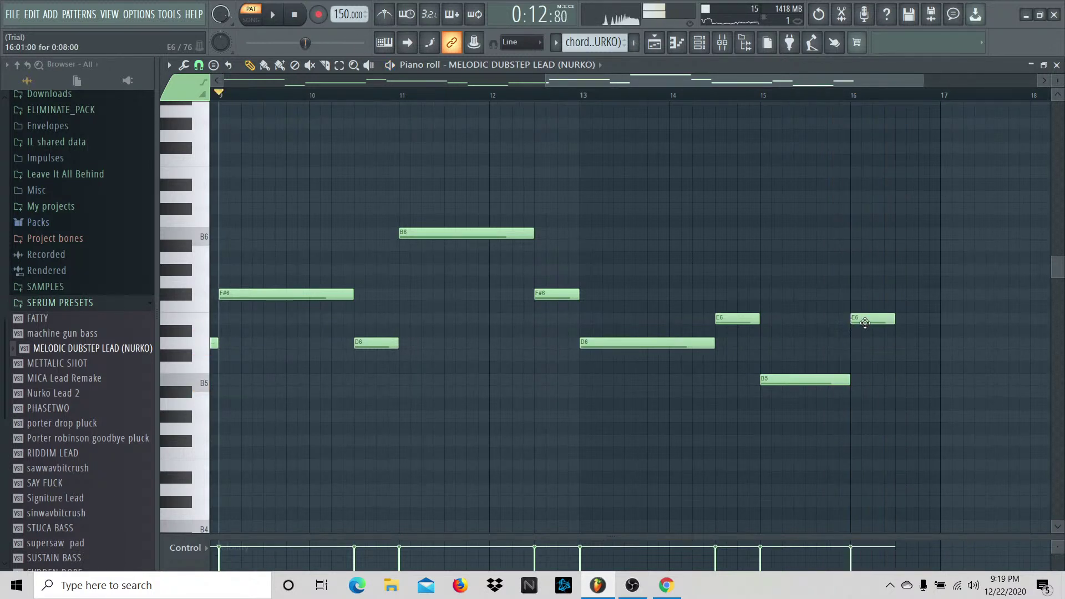
{"action": "key", "text": "space"}
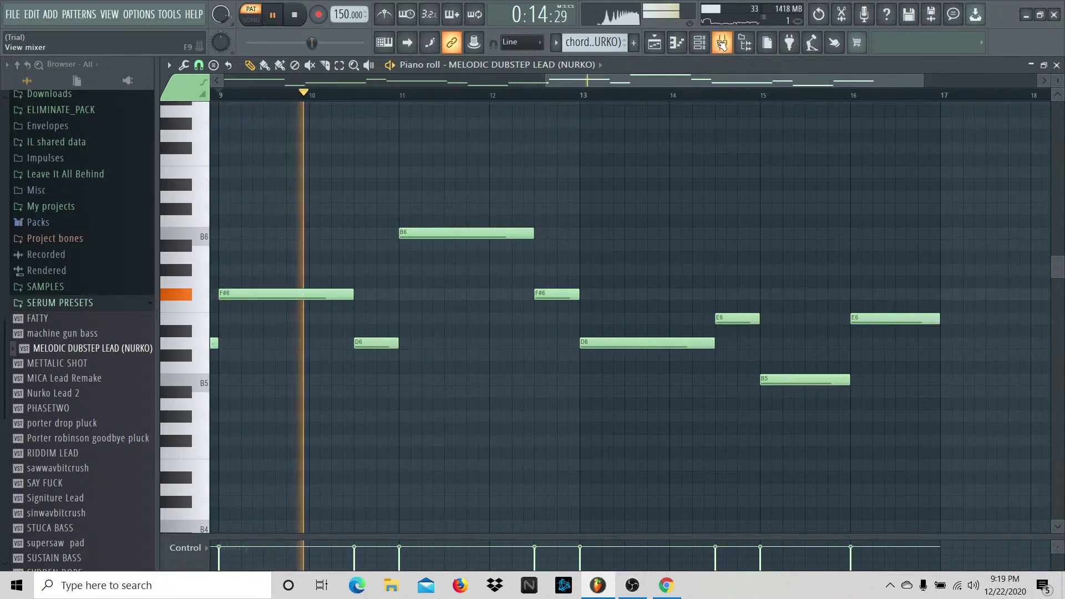
Step: Load another Fruity Parametric EQ 2 into slot 9 of the lead's mixer track
{"action": "key", "text": "F9"}
{"action": "left_click", "coordinate": [960, 282]}
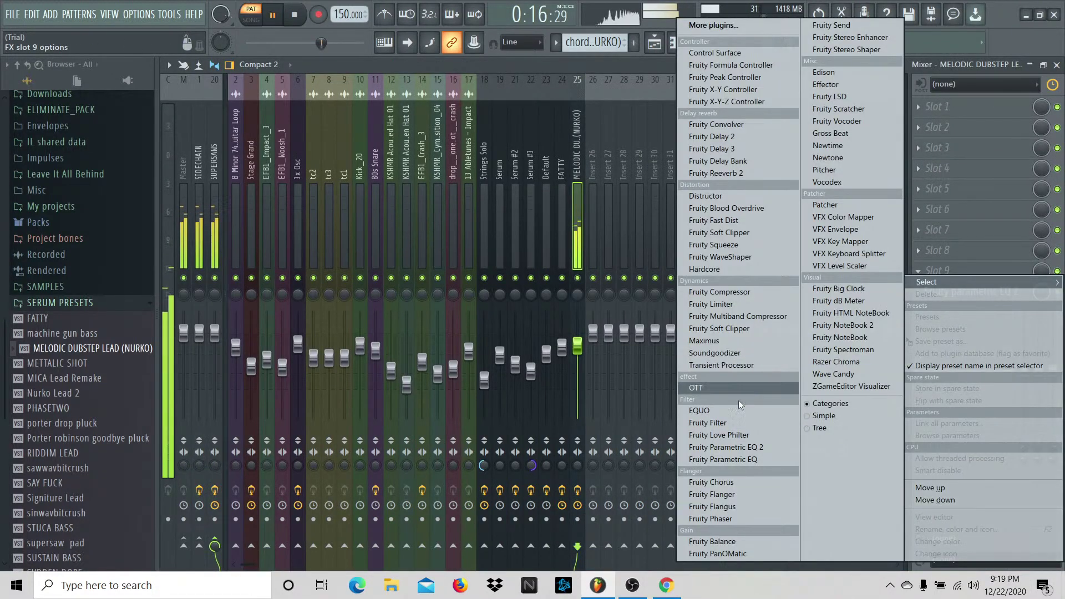
{"action": "left_click", "coordinate": [744, 447]}
{"action": "key", "text": "space"}
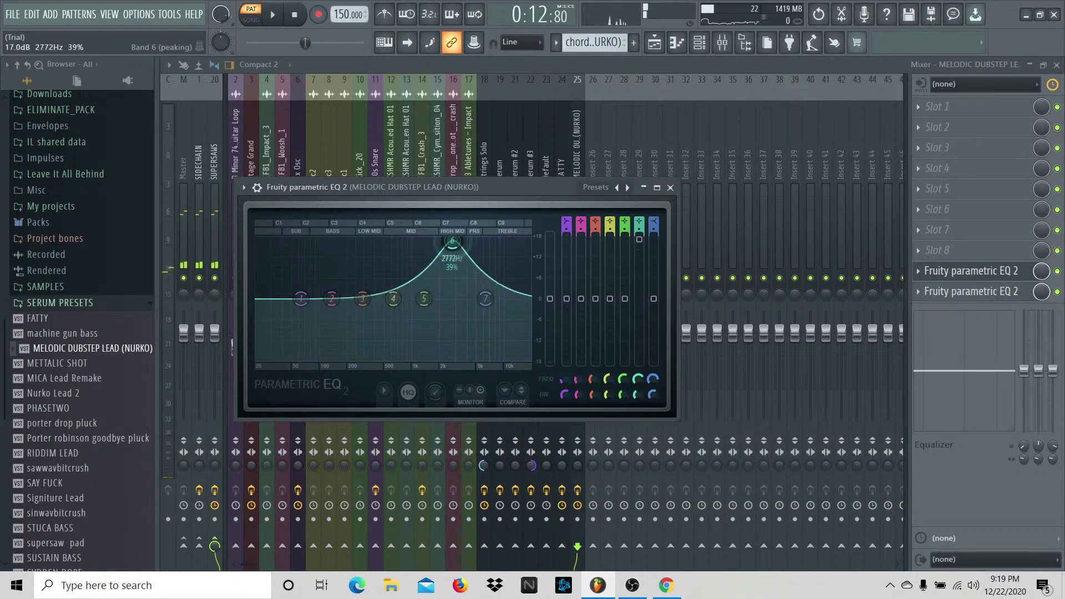
Step: Narrow the new EQ's band 6 at about 2.8 kHz, turn it into a slight cut, and resume playback
{"action": "left_click_drag", "start_coordinate": [452, 241], "coordinate": [453, 237]}
{"action": "left_click_drag", "start_coordinate": [638, 395], "coordinate": [638, 407]}
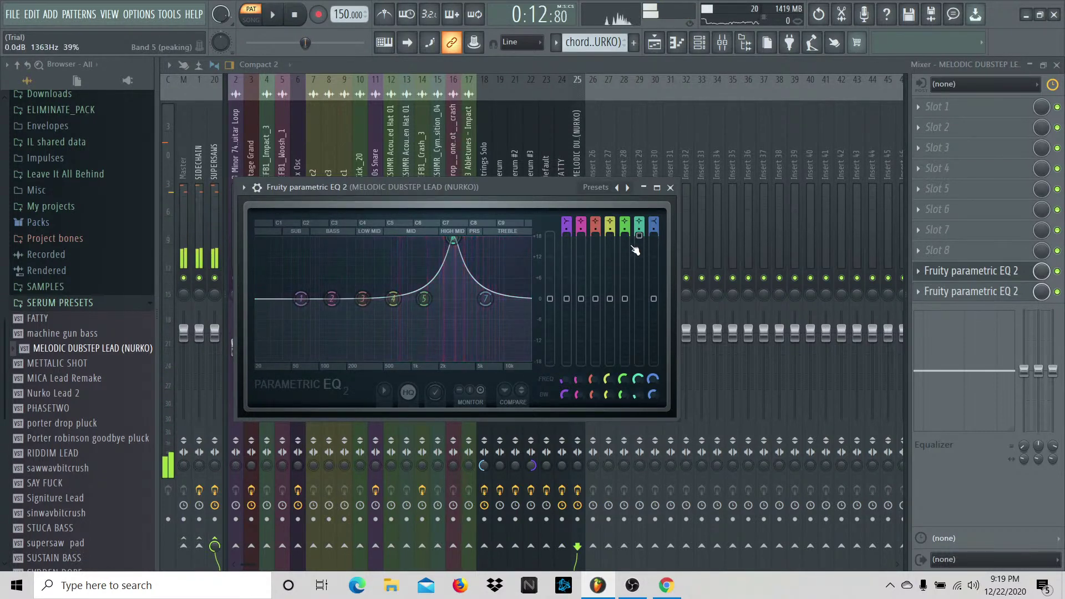
{"action": "left_click_drag", "start_coordinate": [639, 235], "coordinate": [639, 276]}
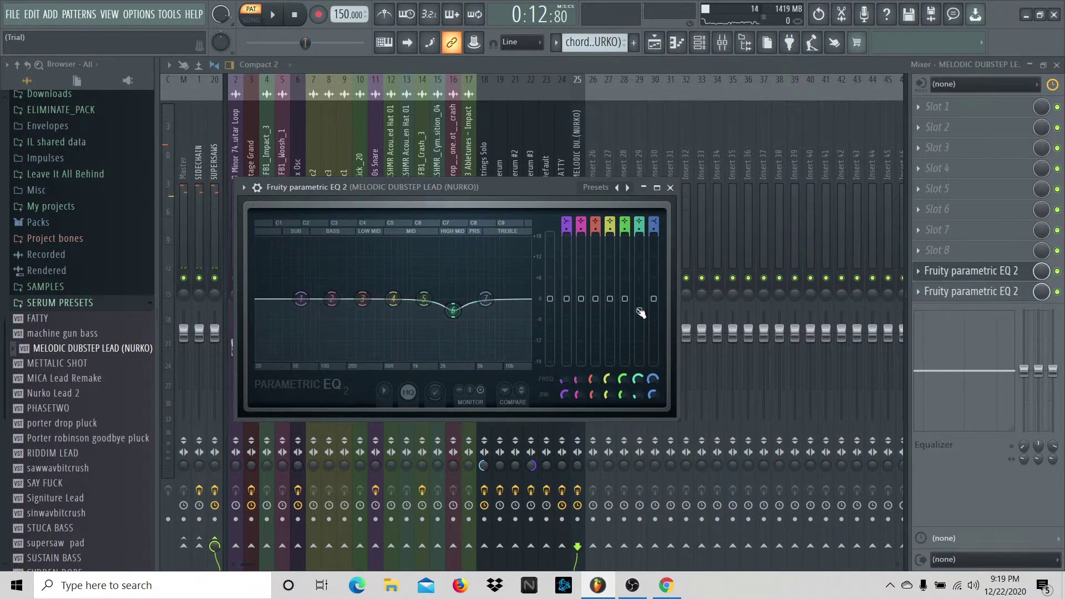
{"action": "key", "text": "space"}
{"action": "left_click", "coordinate": [670, 188]}
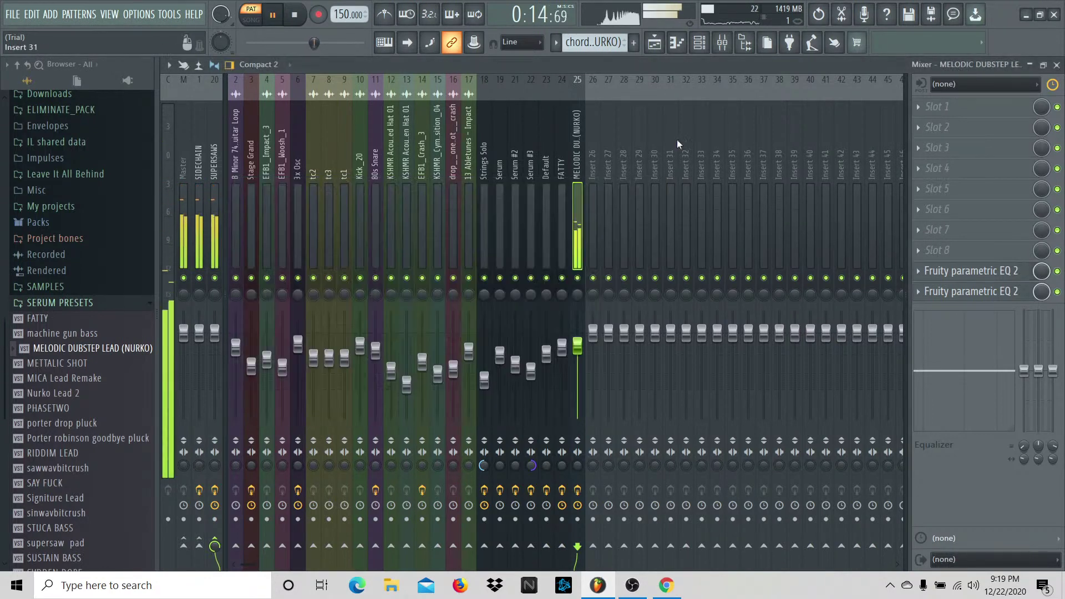
Step: In the lead's piano roll, set the bar 15 note to C#6 and the bar 16 note to D6, auditioning the phrase
{"action": "left_click", "coordinate": [677, 45]}
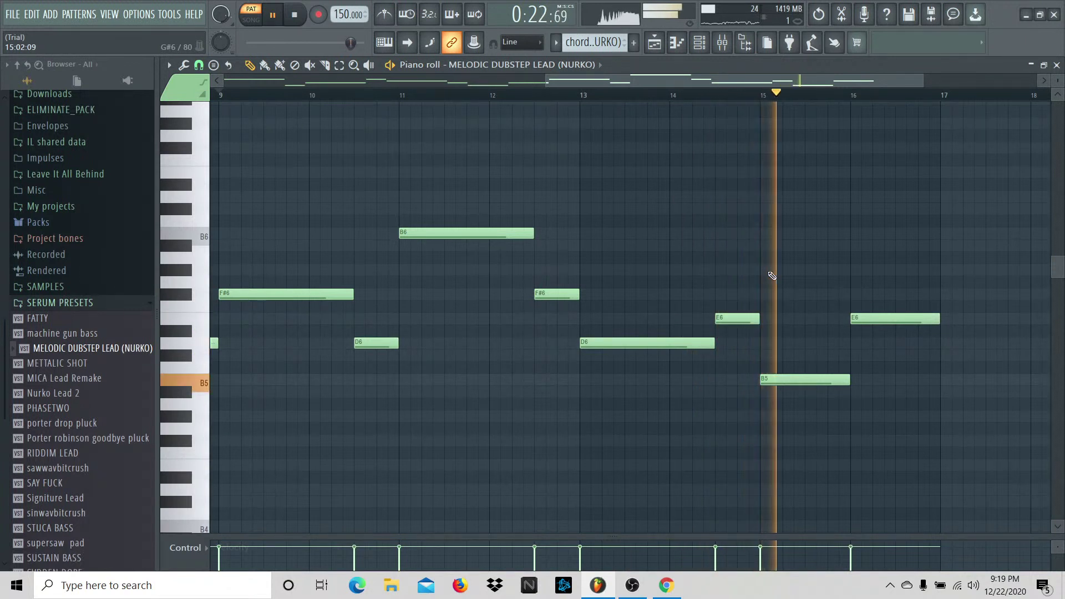
{"action": "key", "text": "space"}
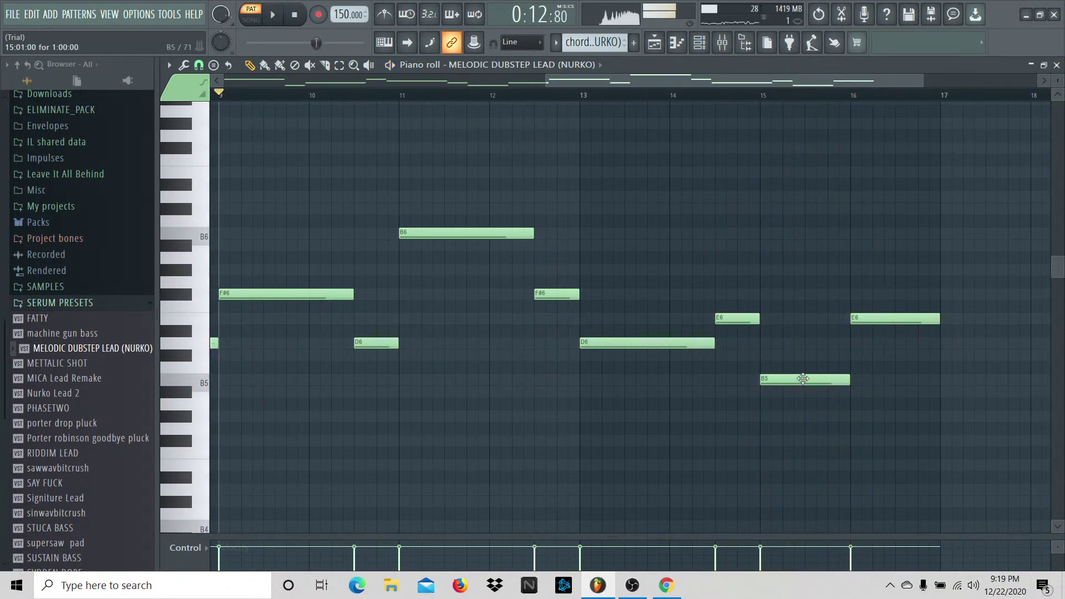
{"action": "scroll", "coordinate": [599, 111], "scroll_direction": "up", "scroll_amount": 1}
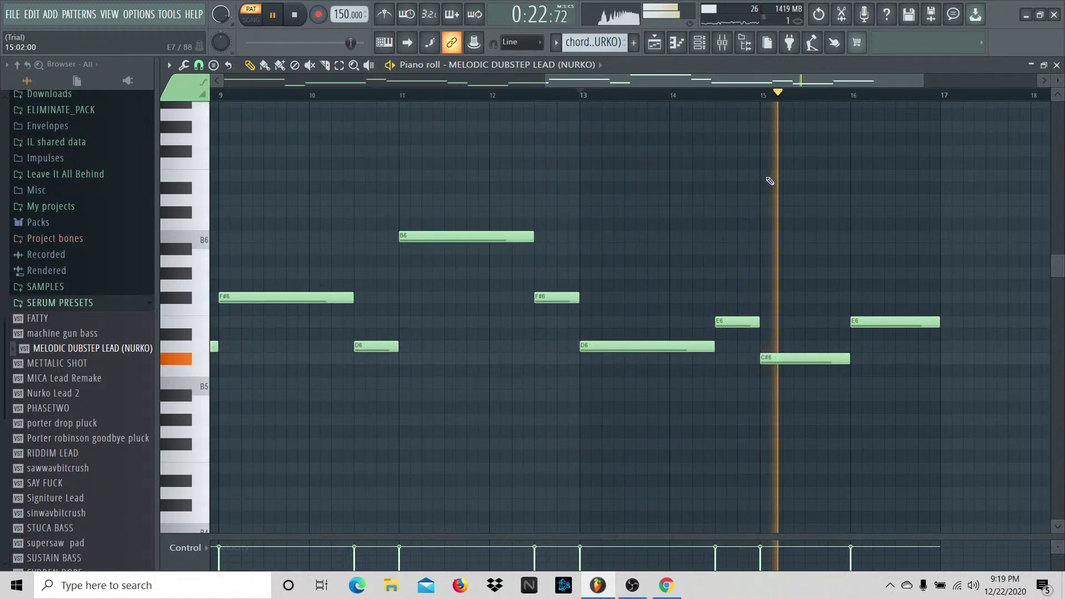
{"action": "right_click", "coordinate": [881, 321]}
{"action": "key", "text": "space"}
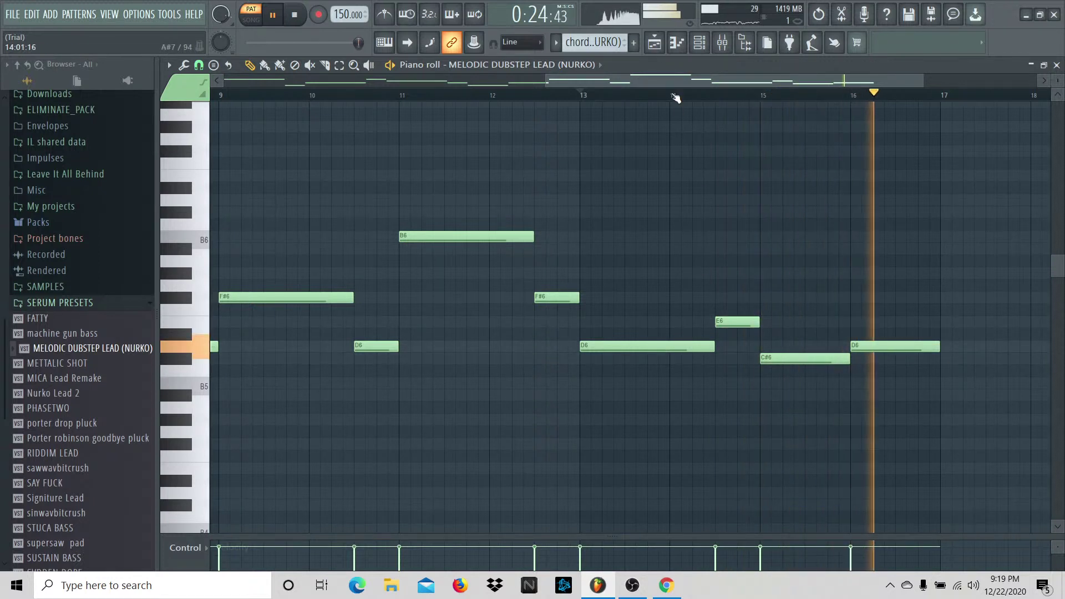
Step: Duplicate the six chord stack clips on Tracks 4 to 9 in the playlist so they continue from bar 89 beneath the lead
{"action": "left_click", "coordinate": [655, 44]}
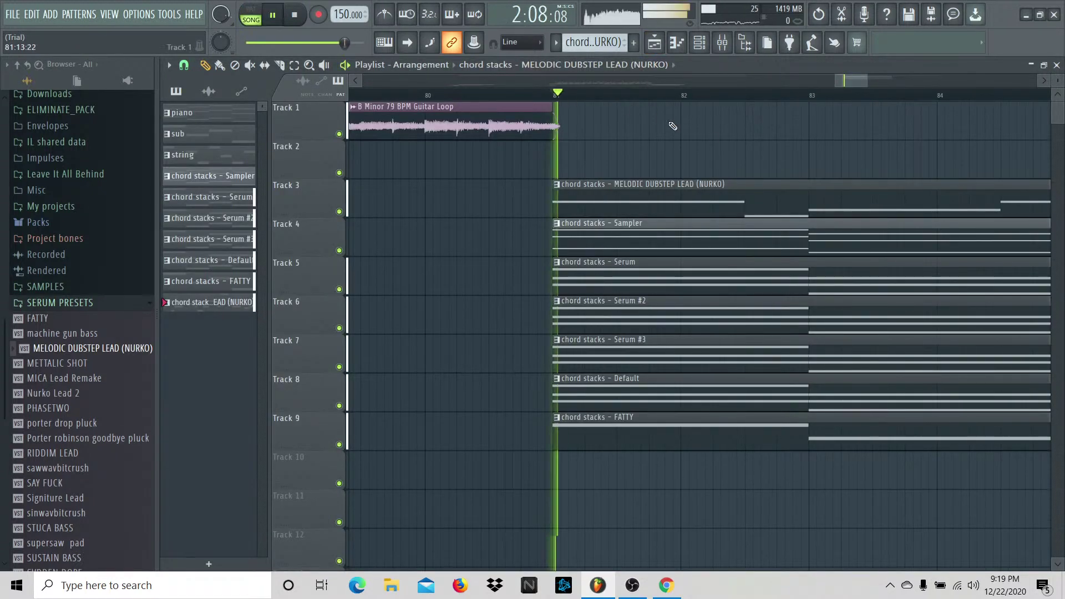
{"action": "left_click_drag", "start_coordinate": [848, 79], "coordinate": [867, 79]}
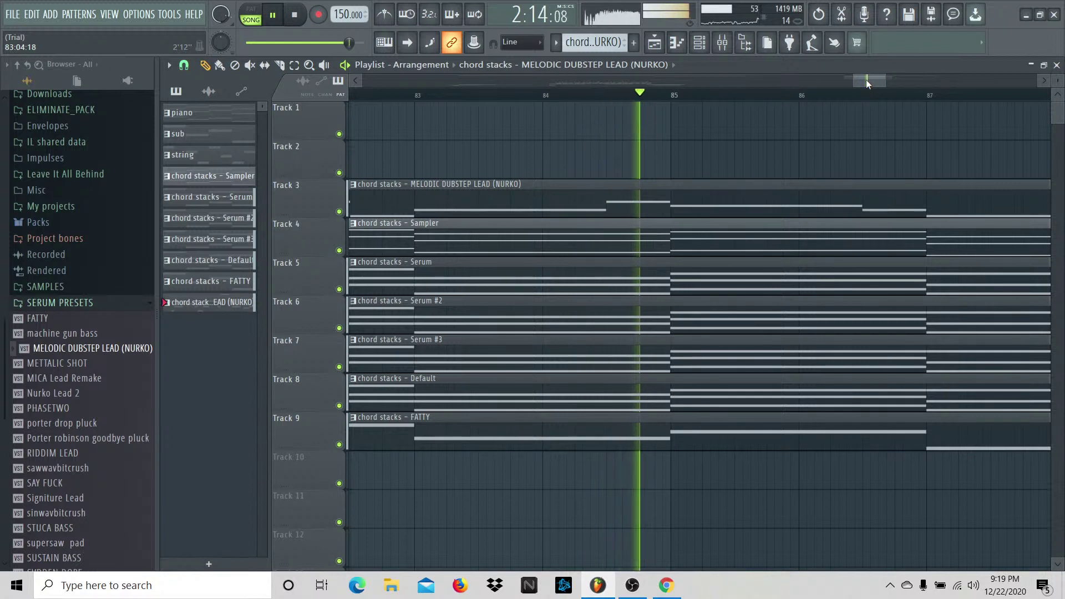
{"action": "left_click_drag", "start_coordinate": [866, 81], "coordinate": [883, 83]}
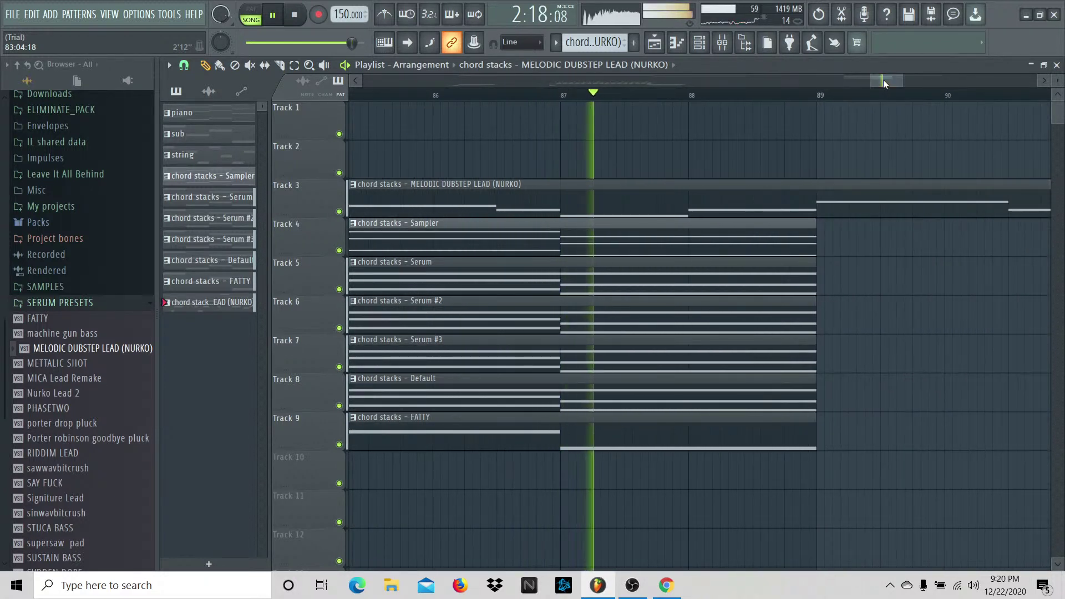
{"action": "right_click", "coordinate": [684, 447]}
{"action": "key", "text": "ctrl+z"}
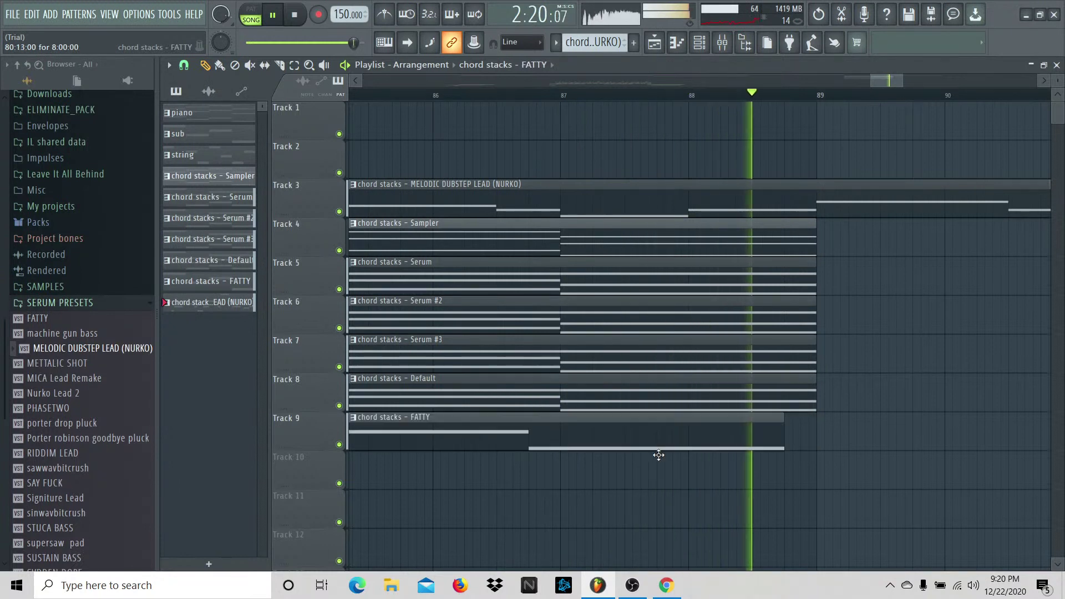
{"action": "left_click_drag", "start_coordinate": [691, 448], "coordinate": [633, 248]}
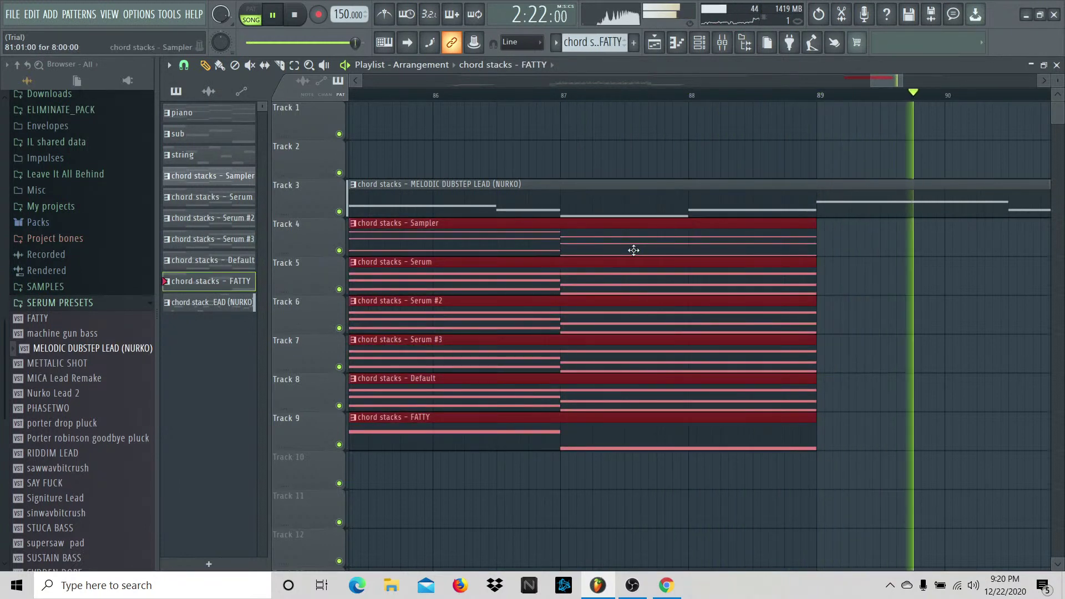
{"action": "left_click", "coordinate": [911, 105]}
{"action": "left_click_drag", "start_coordinate": [930, 80], "coordinate": [916, 80]}
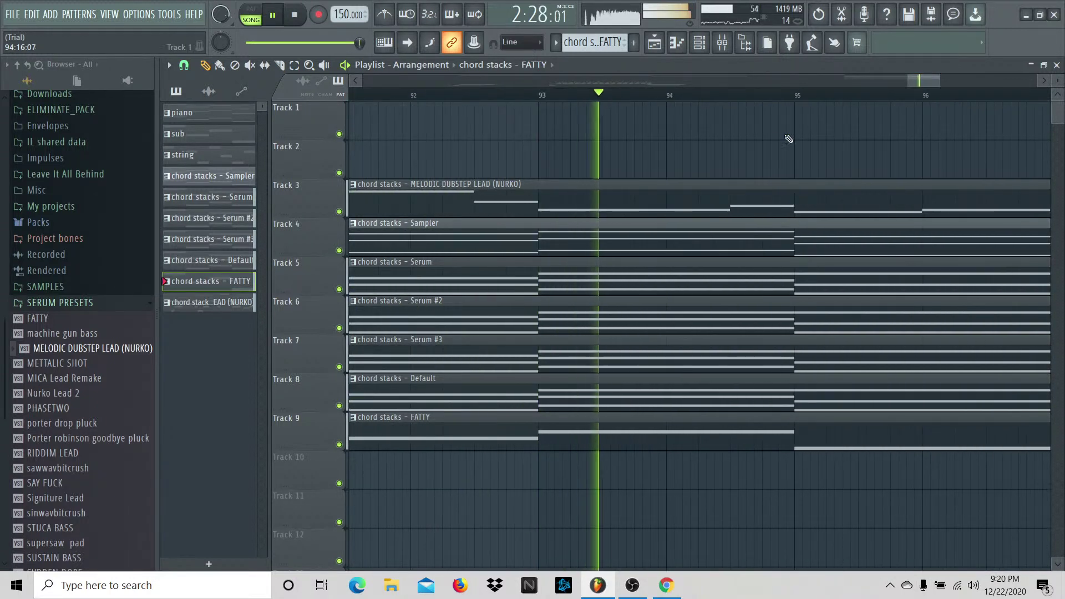
Step: Reopen the lead clip's notes, raise the bar 13 note to E6, and lower the half-bar note before bar 15 to C#6
{"action": "left_click", "coordinate": [675, 49]}
{"action": "key", "text": "space"}
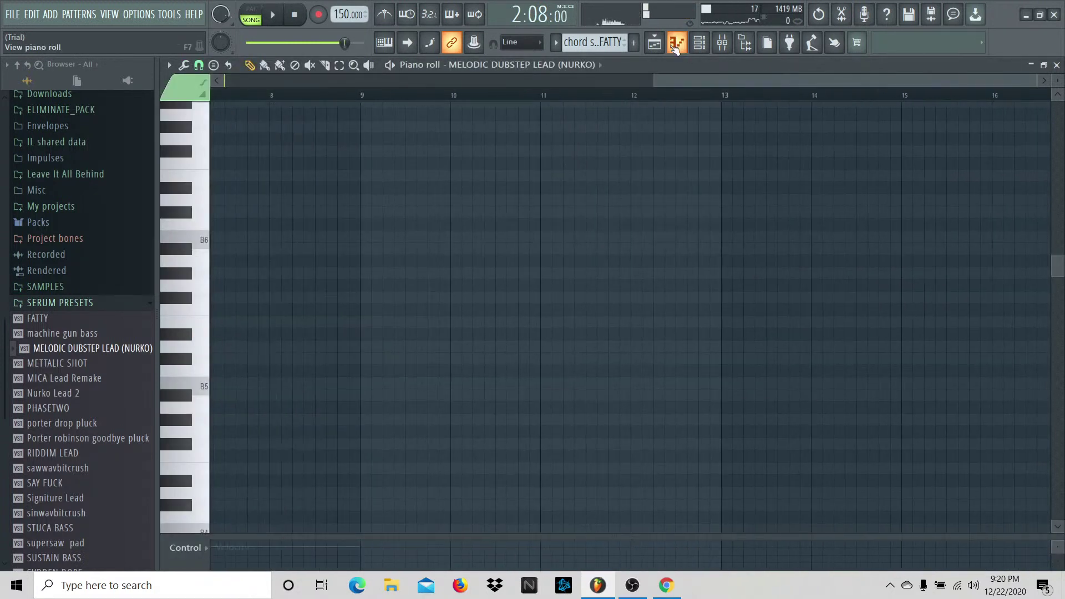
{"action": "left_click", "coordinate": [654, 42]}
{"action": "double_click", "coordinate": [650, 196]}
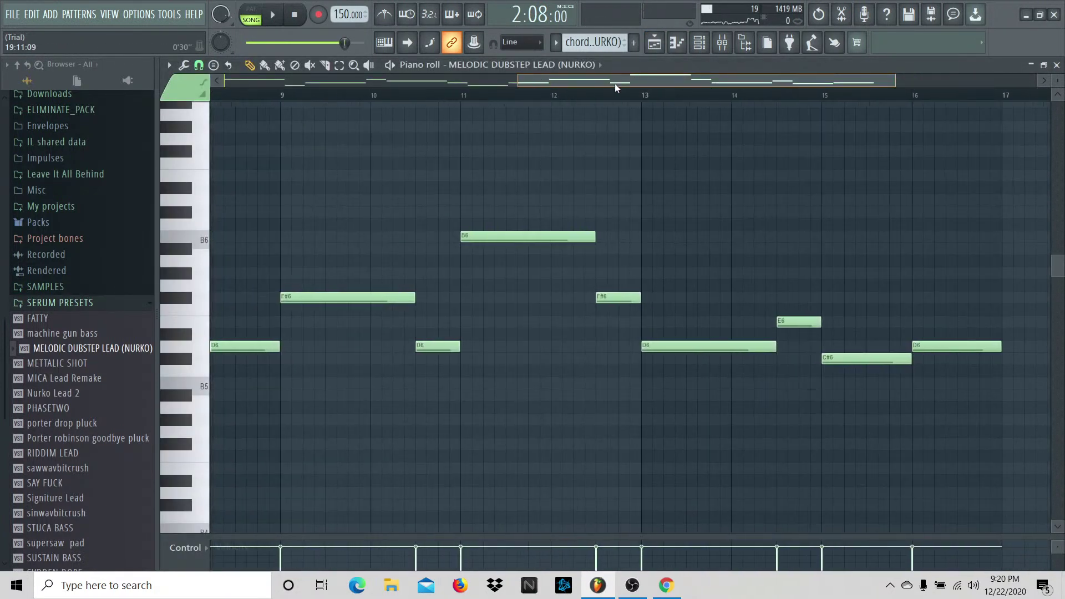
{"action": "key", "text": "space"}
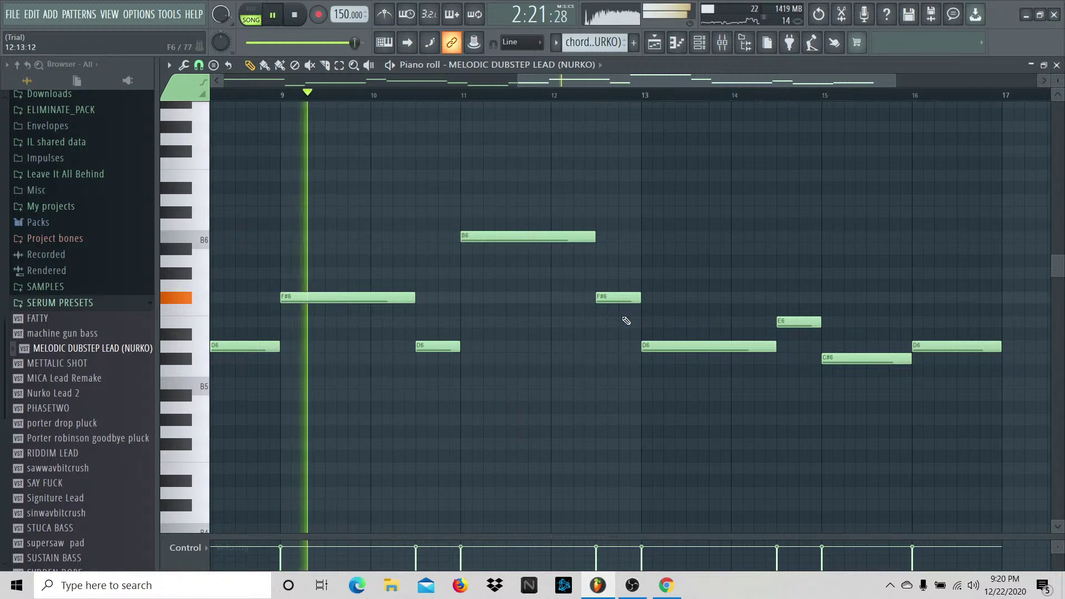
{"action": "left_click_drag", "start_coordinate": [656, 346], "coordinate": [660, 324]}
{"action": "left_click_drag", "start_coordinate": [800, 326], "coordinate": [802, 359]}
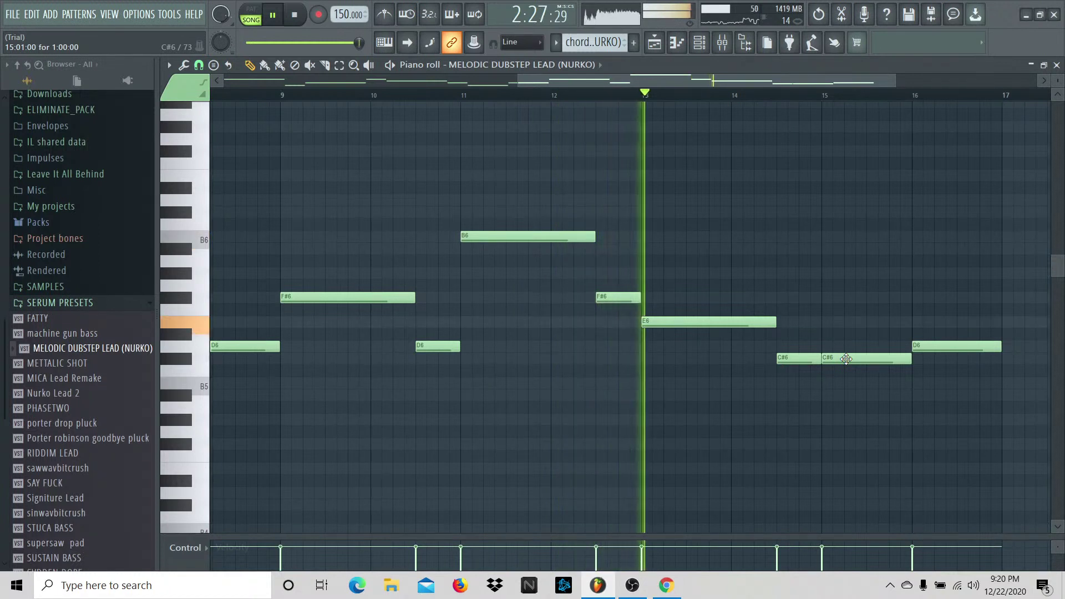
Step: Repitch the last three notes of the lead melody, from bar 14 to bar 16, to D6, F#6 and C#6
{"action": "left_click_drag", "start_coordinate": [846, 359], "coordinate": [863, 296]}
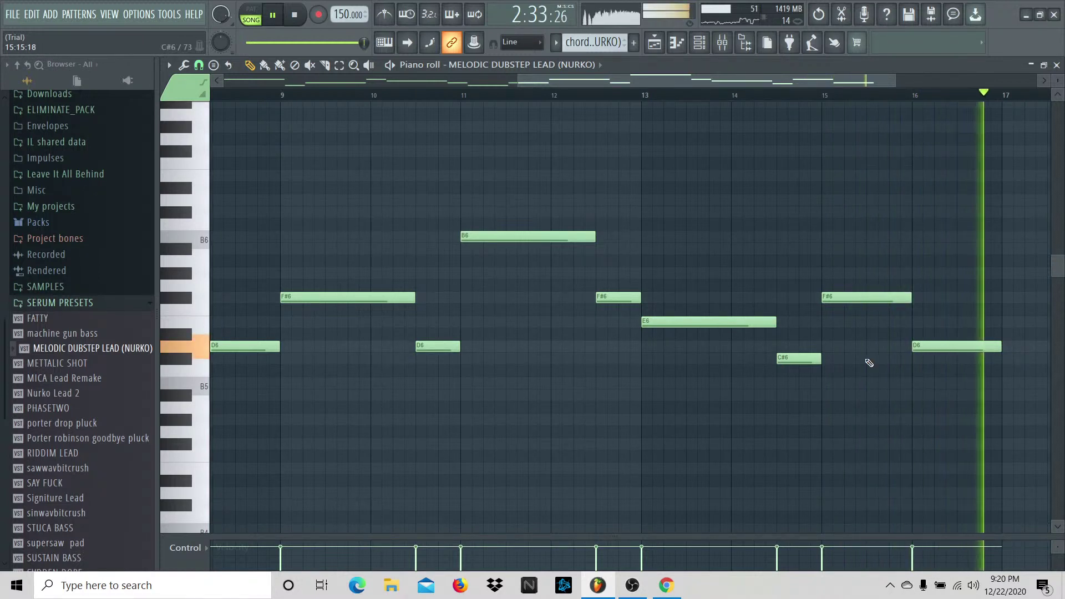
{"action": "key", "text": "space"}
{"action": "left_click", "coordinate": [808, 356]}
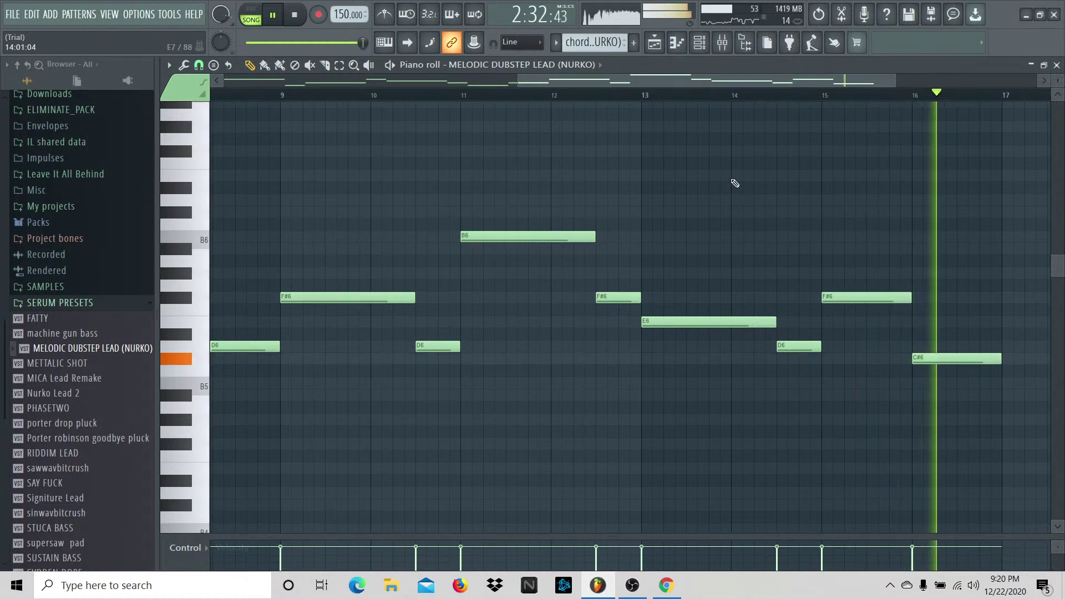
Step: Open the Playlist and play back the lead and chord stack section selected from bar 81 to bar 97
{"action": "left_click", "coordinate": [655, 43]}
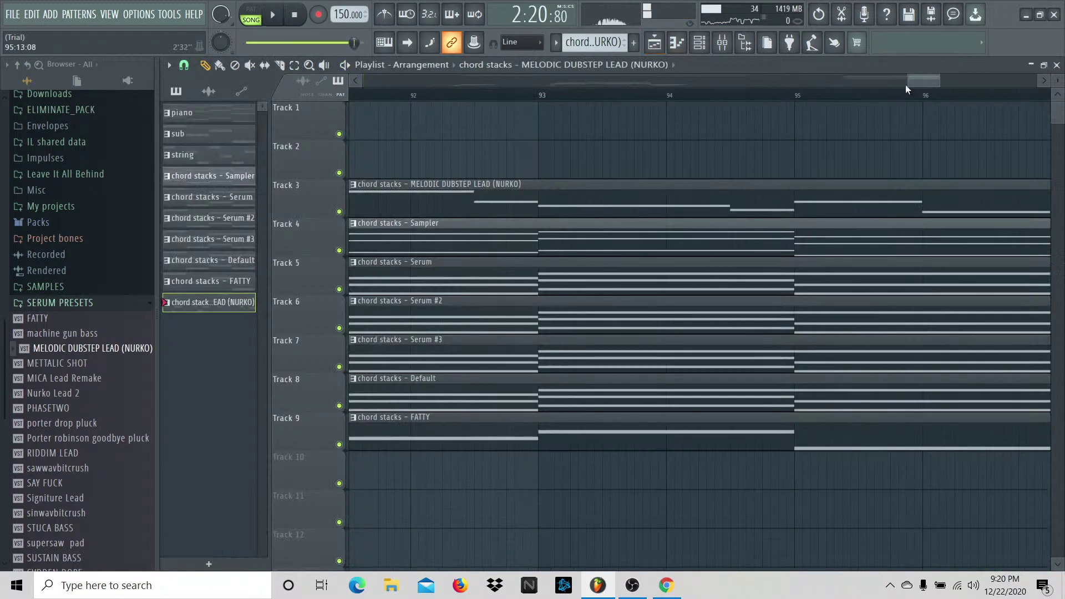
{"action": "scroll", "coordinate": [910, 81], "scroll_direction": "down", "scroll_amount": 3}
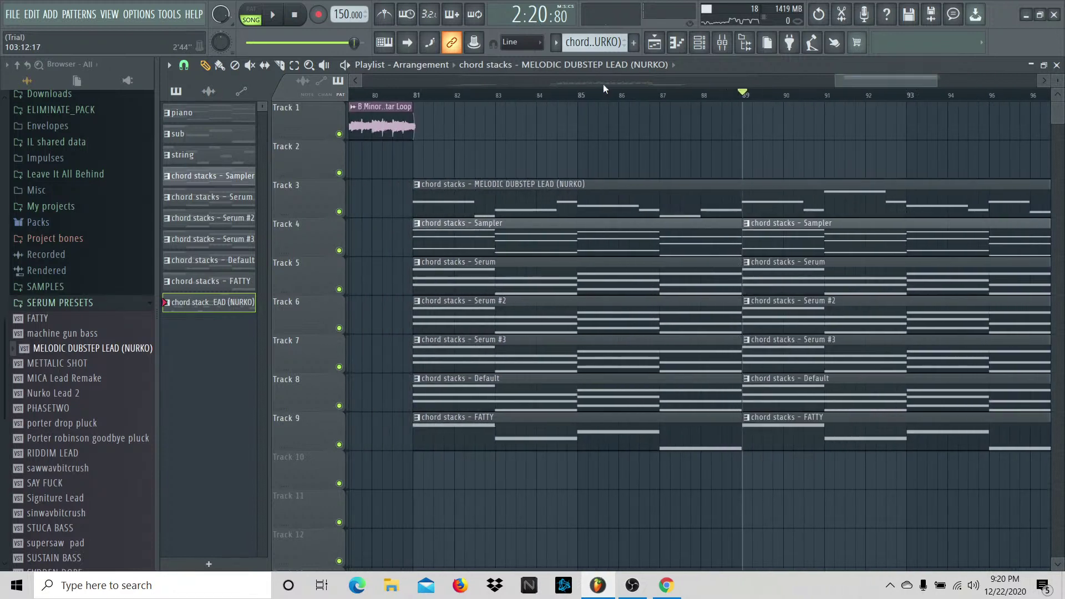
{"action": "left_click_drag", "start_coordinate": [418, 101], "coordinate": [959, 115]}
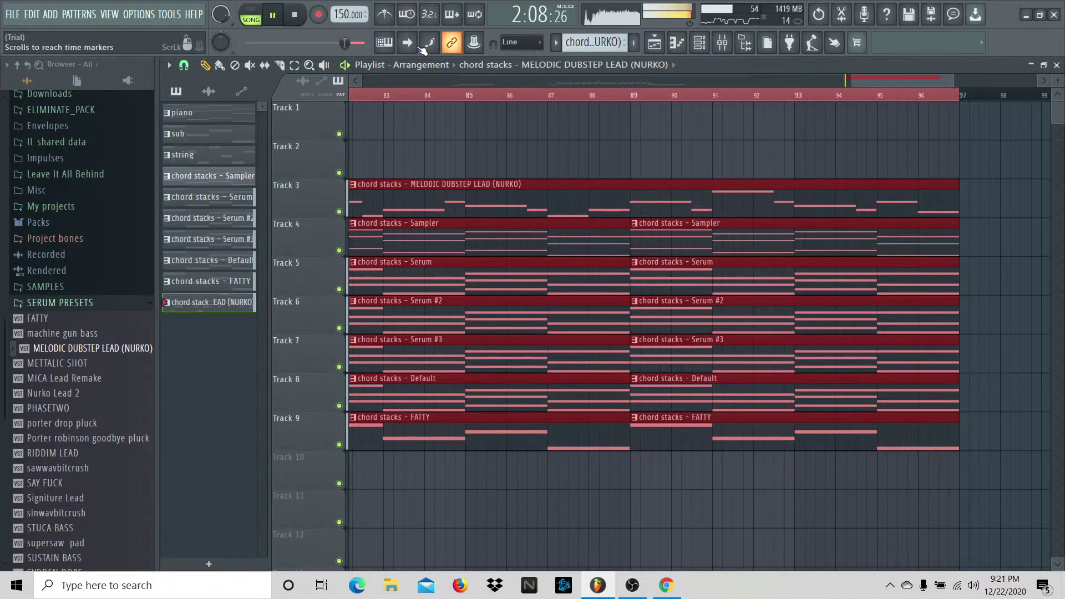
{"action": "key", "text": "space"}
{"action": "left_click", "coordinate": [862, 77]}
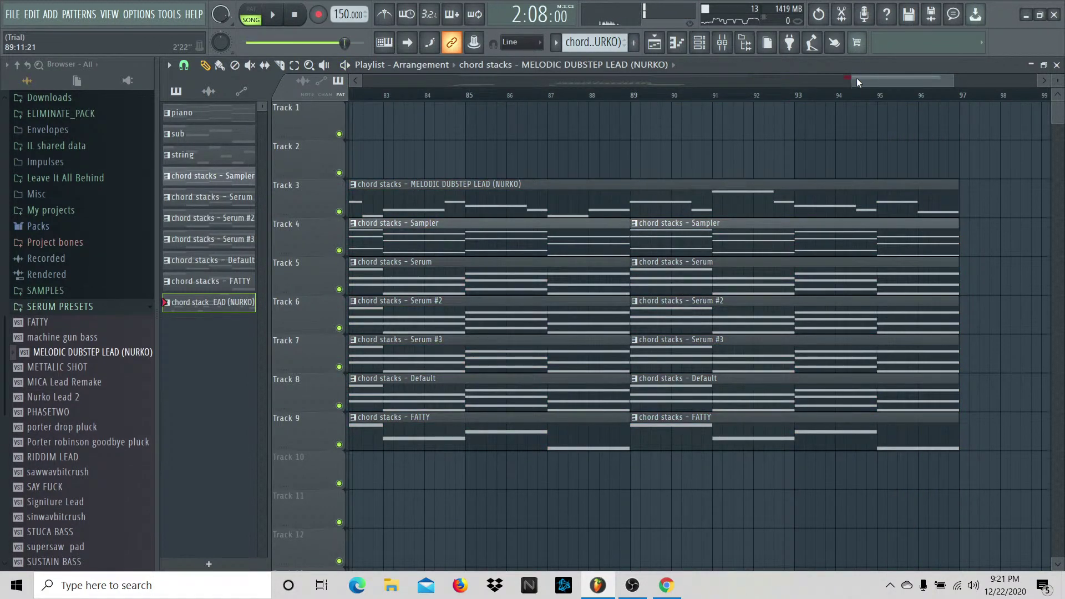
Step: Play the transition from the guitar loop into the chord stacks, starting at bar 77
{"action": "left_click_drag", "start_coordinate": [857, 78], "coordinate": [815, 82]}
{"action": "key", "text": "space"}
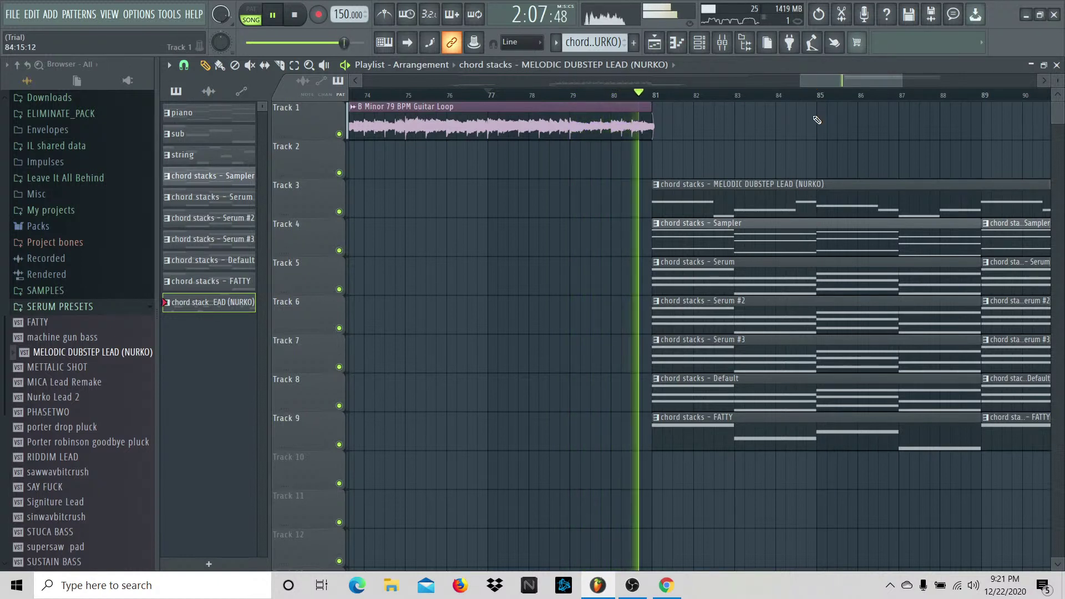
{"action": "key", "text": "space"}
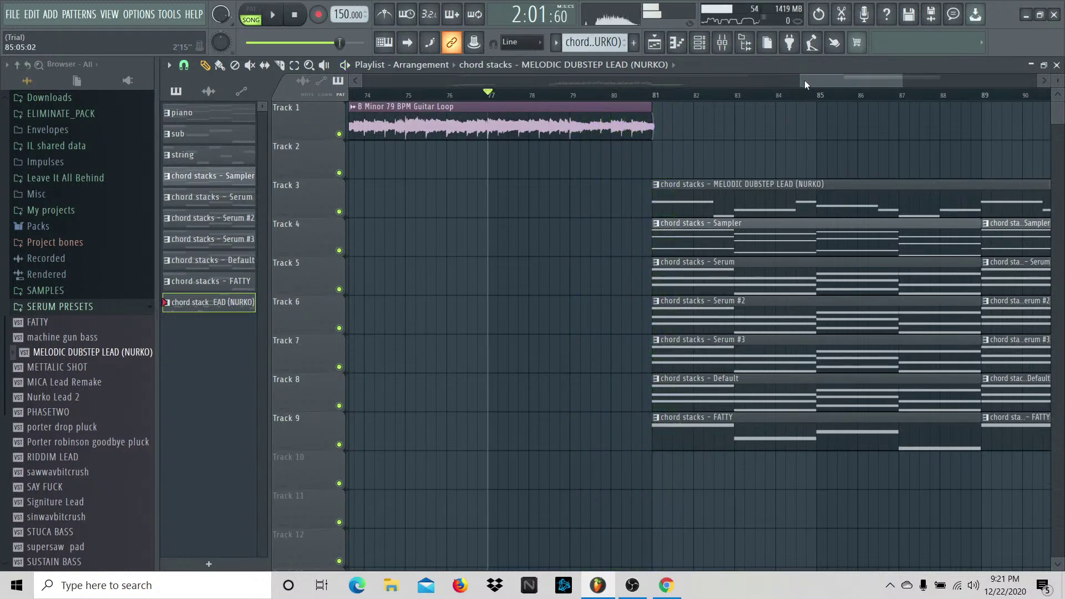
Step: Solo Track 19 and listen to the tc percussion fill in bar 32 that leads into the drop crash
{"action": "left_click_drag", "start_coordinate": [804, 82], "coordinate": [451, 82]}
{"action": "scroll", "coordinate": [402, 357], "scroll_direction": "down", "scroll_amount": 6}
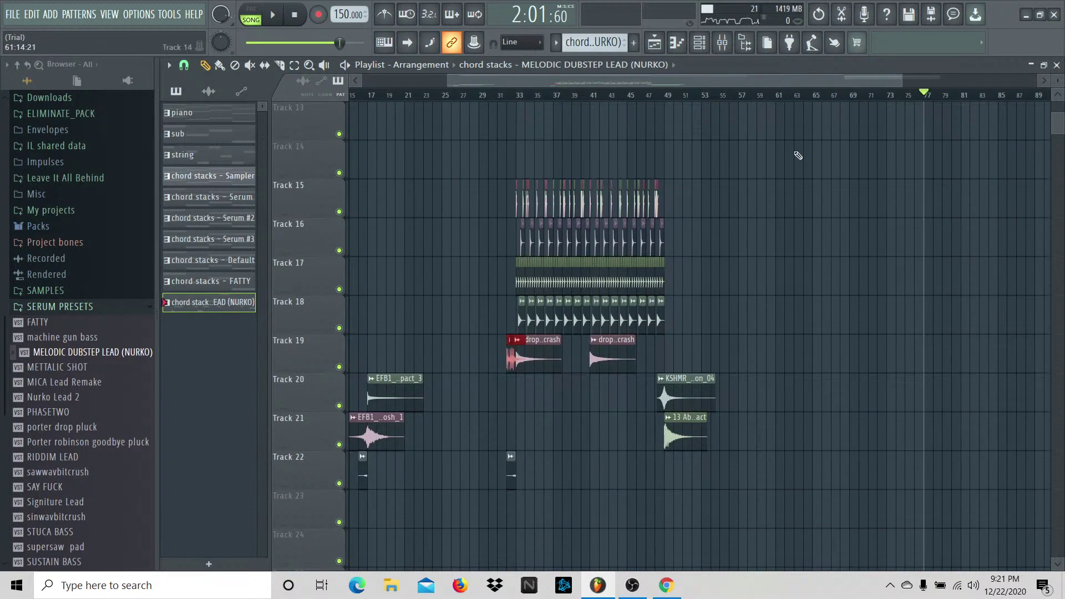
{"action": "left_click_drag", "start_coordinate": [900, 81], "coordinate": [644, 82]}
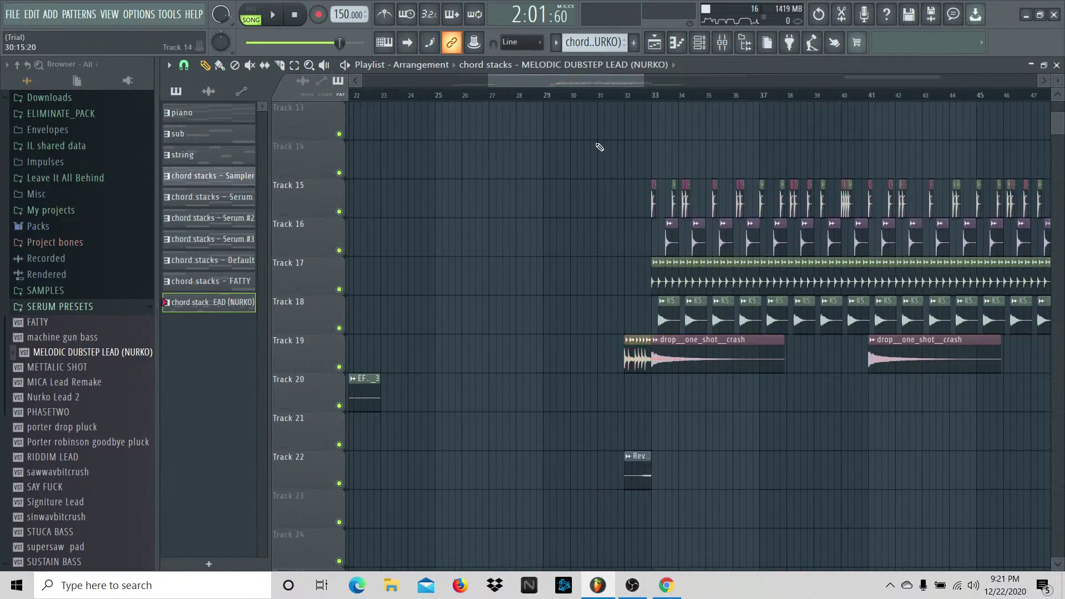
{"action": "left_click_drag", "start_coordinate": [493, 86], "coordinate": [516, 99]}
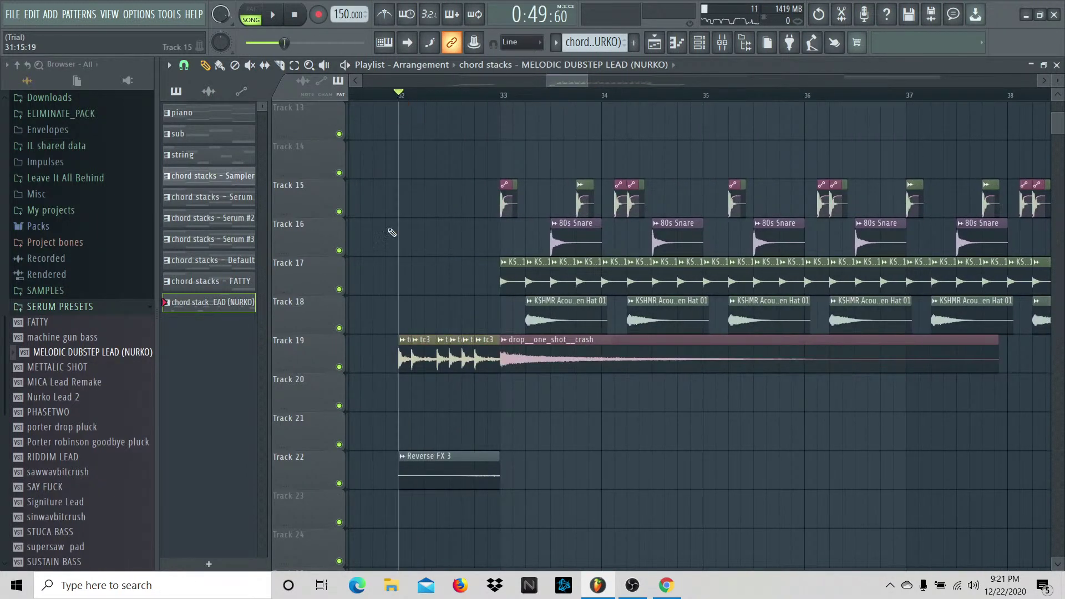
{"action": "right_click", "coordinate": [339, 368]}
{"action": "key", "text": "space"}
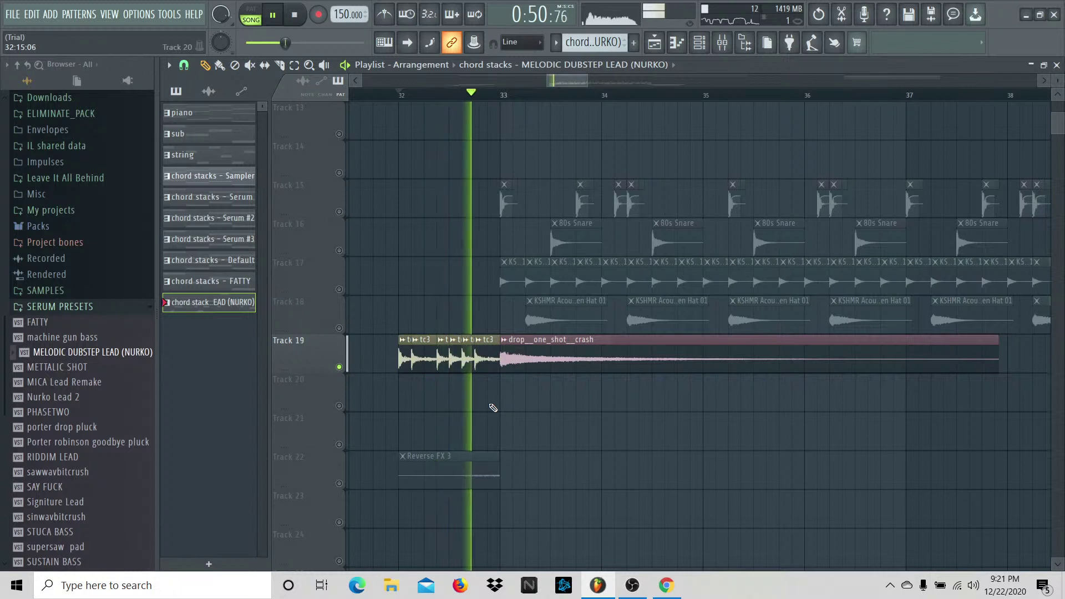
Step: Unsolo Track 19, then swap the tc clip halfway through bar 32 for an 80s Snare on Track 16
{"action": "key", "text": "space"}
{"action": "right_click", "coordinate": [339, 368]}
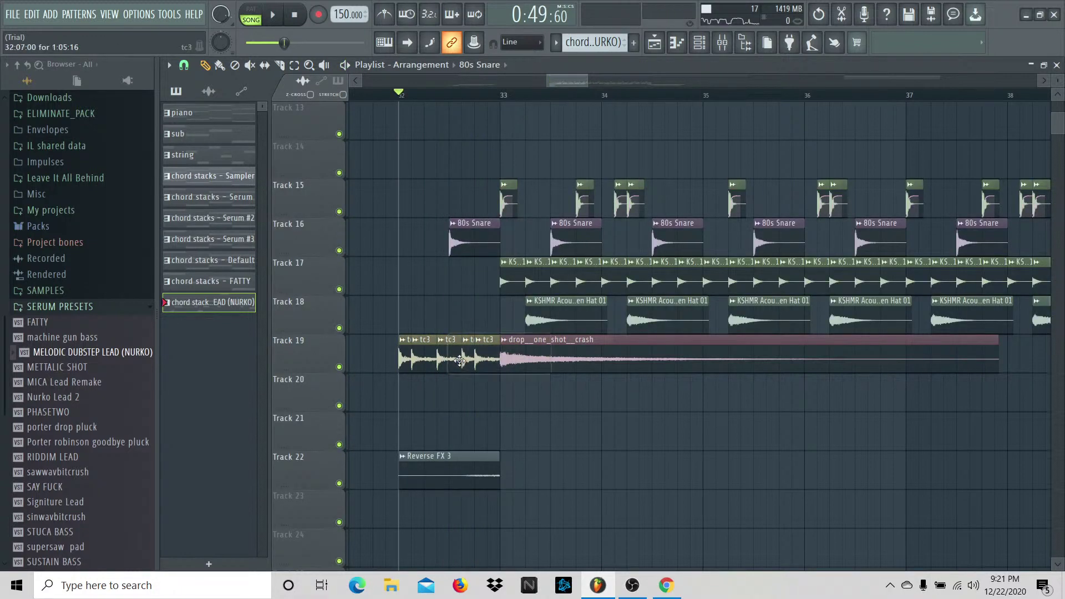
{"action": "key", "text": "space"}
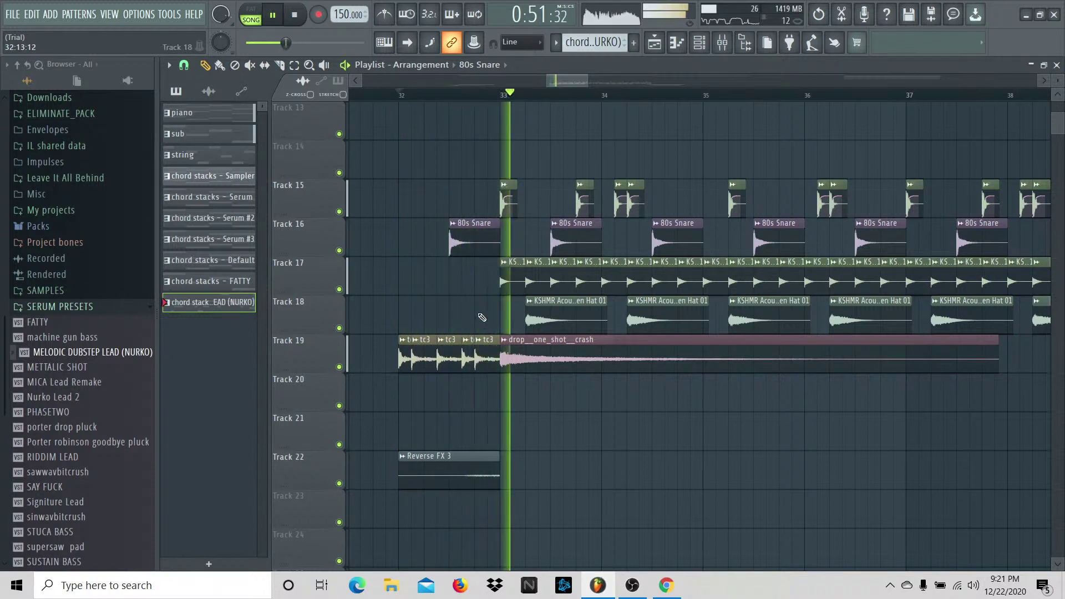
Step: Try a Kick_20 hit on Track 15 a quarter of the way into bar 32, before the snare
{"action": "key", "text": "space"}
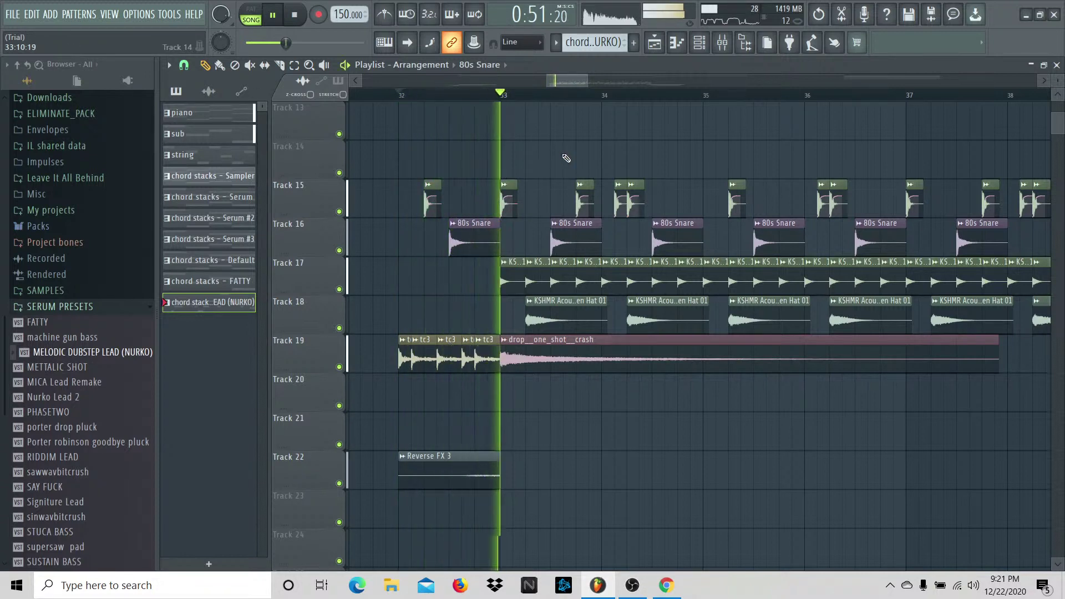
{"action": "left_click_drag", "start_coordinate": [587, 82], "coordinate": [565, 83]}
{"action": "key", "text": "space"}
{"action": "right_click", "coordinate": [536, 210]}
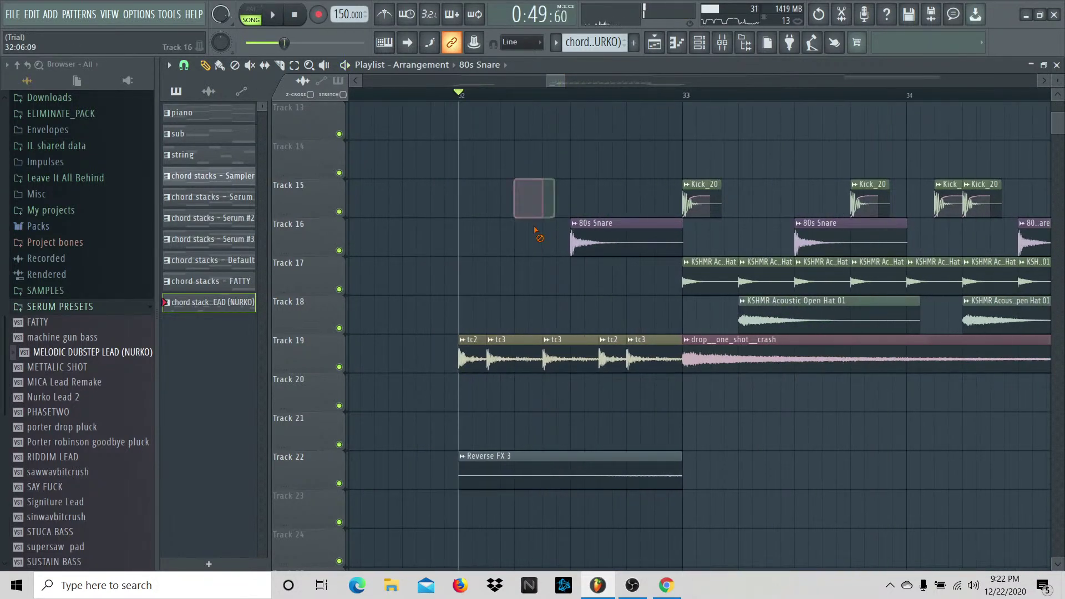
{"action": "key", "text": "space"}
{"action": "key", "text": "space"}
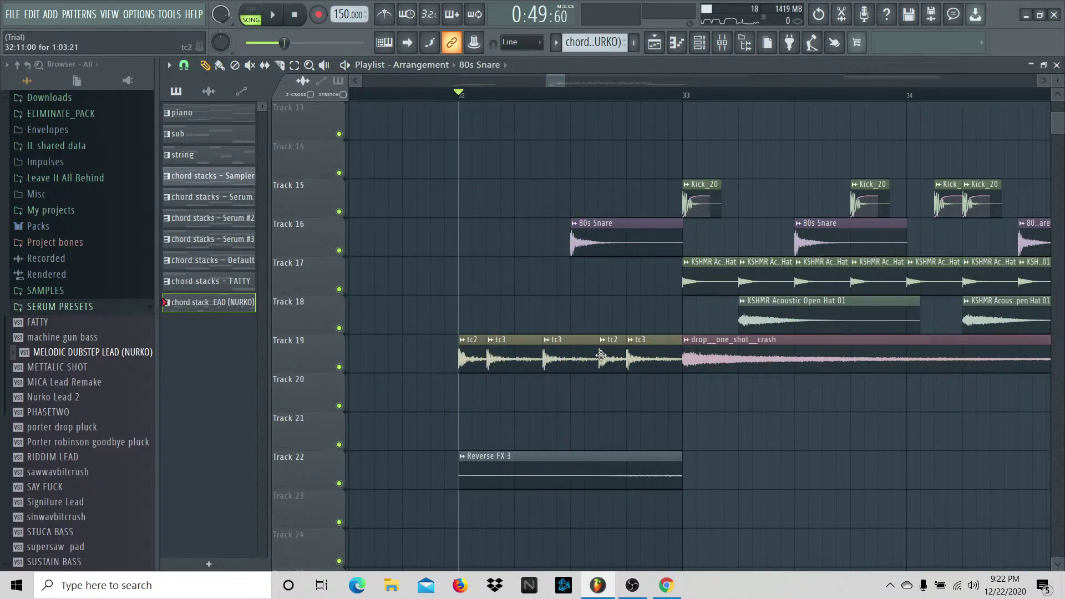
Step: Show the project's audio clips and place tc1 on Track 19 a quarter of the way into bar 32
{"action": "left_click", "coordinate": [217, 93]}
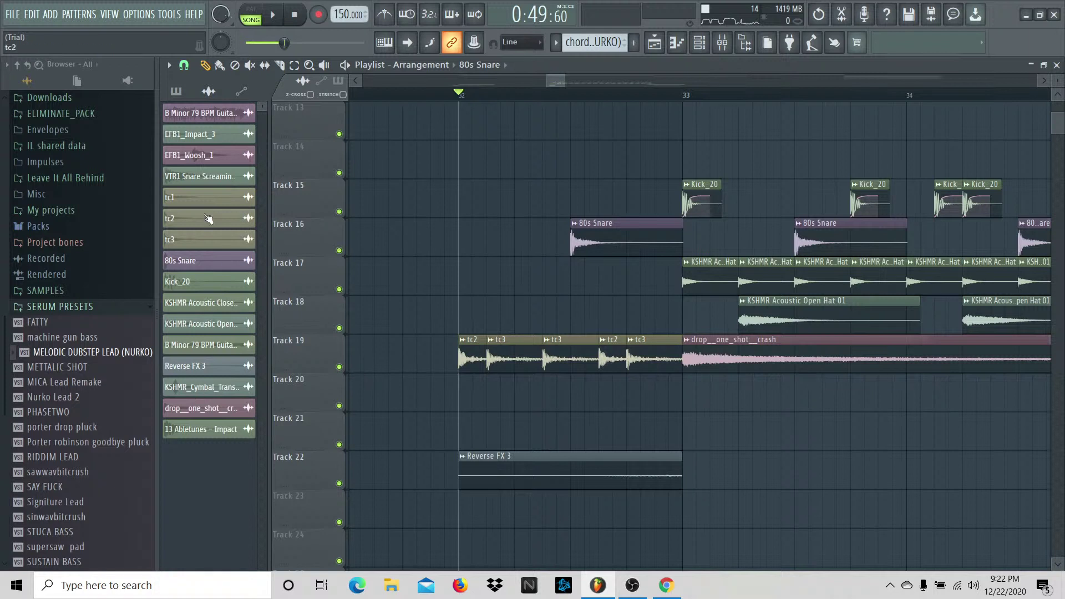
{"action": "left_click_drag", "start_coordinate": [532, 300], "coordinate": [527, 346]}
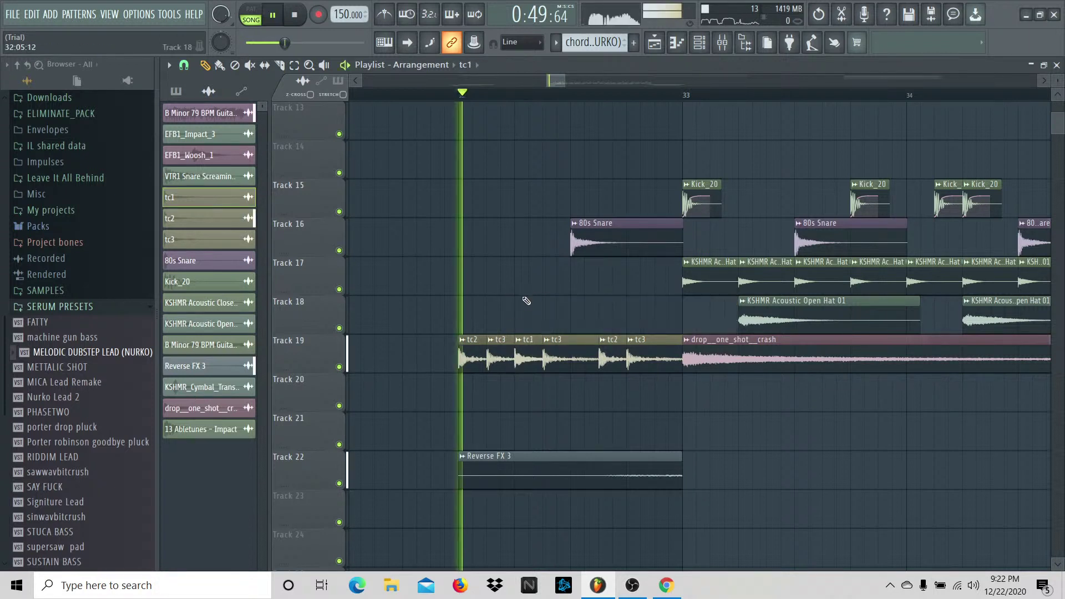
{"action": "key", "text": "space"}
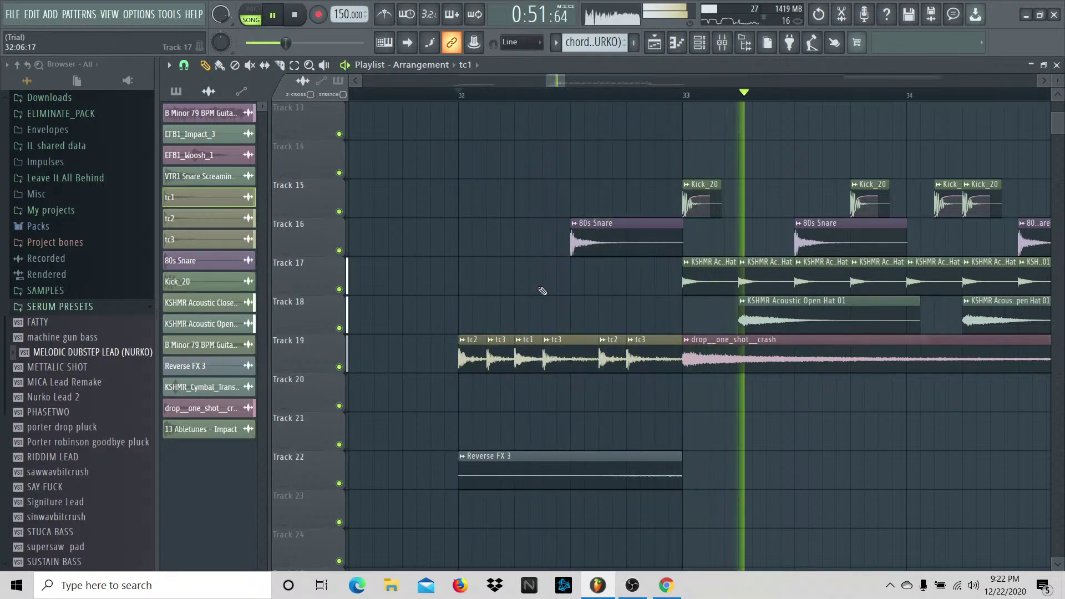
Step: Replace the first tc3 clip in bar 32 with an 80s Snare at the same time position on Track 16
{"action": "key", "text": "space"}
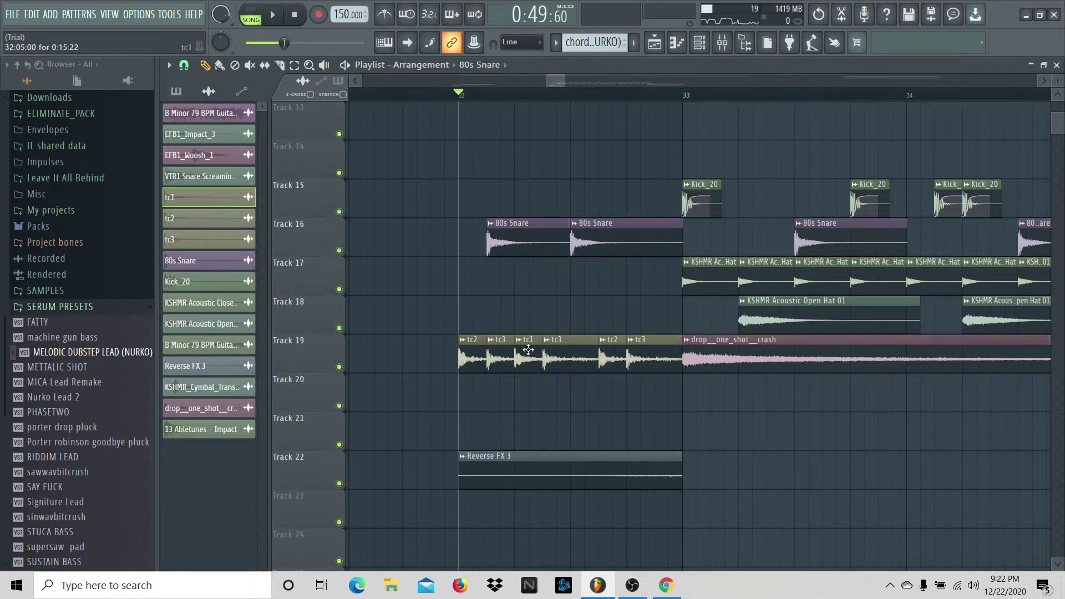
{"action": "right_click", "coordinate": [506, 358]}
{"action": "key", "text": "space"}
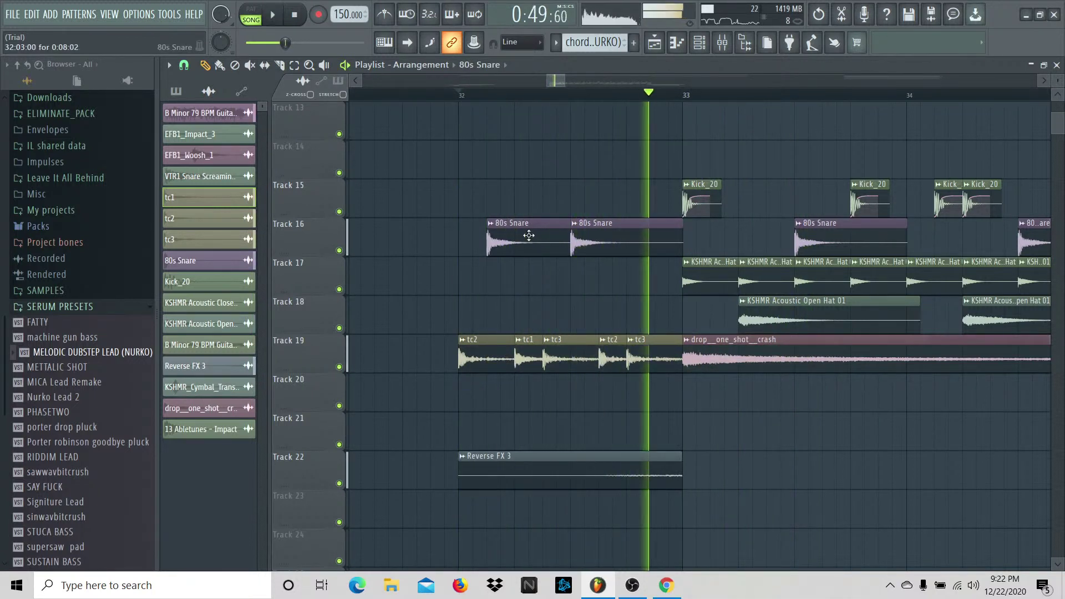
{"action": "key", "text": "space"}
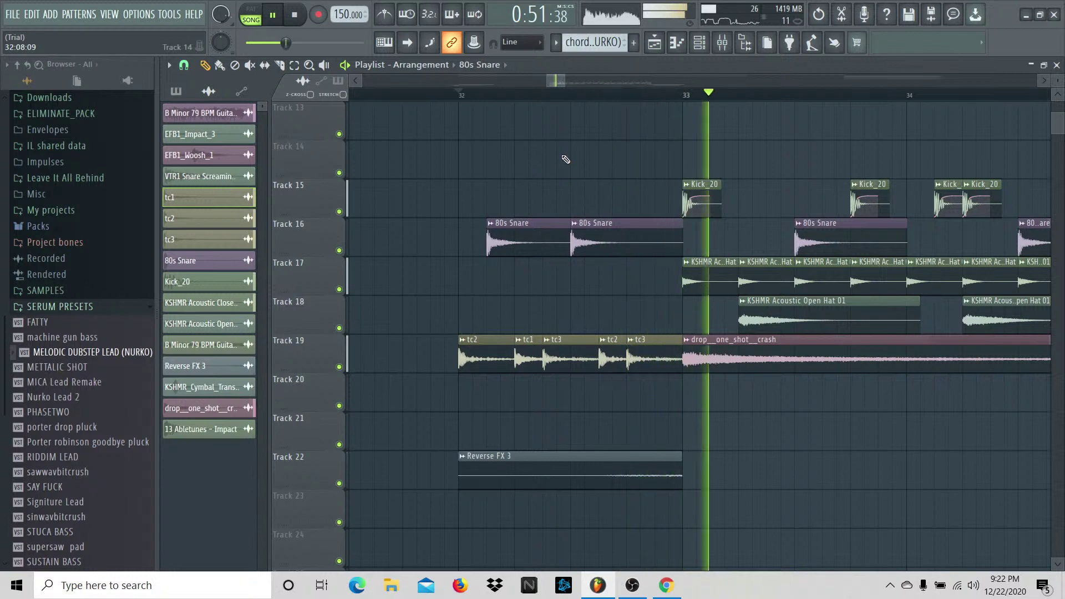
Step: Select all lead and chord stack clips from bar 81 to 97 and move them down to Tracks 6 through 12
{"action": "scroll", "coordinate": [565, 159], "scroll_direction": "up", "scroll_amount": 6}
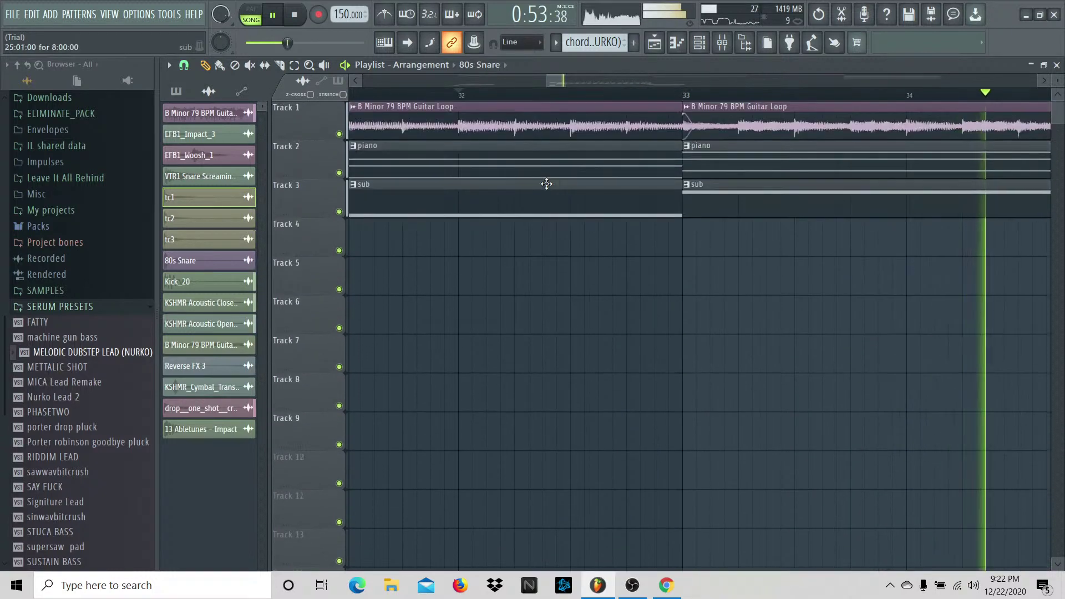
{"action": "left_click_drag", "start_coordinate": [561, 87], "coordinate": [1021, 85]}
{"action": "key", "text": "space"}
{"action": "left_click_drag", "start_coordinate": [944, 84], "coordinate": [844, 85]}
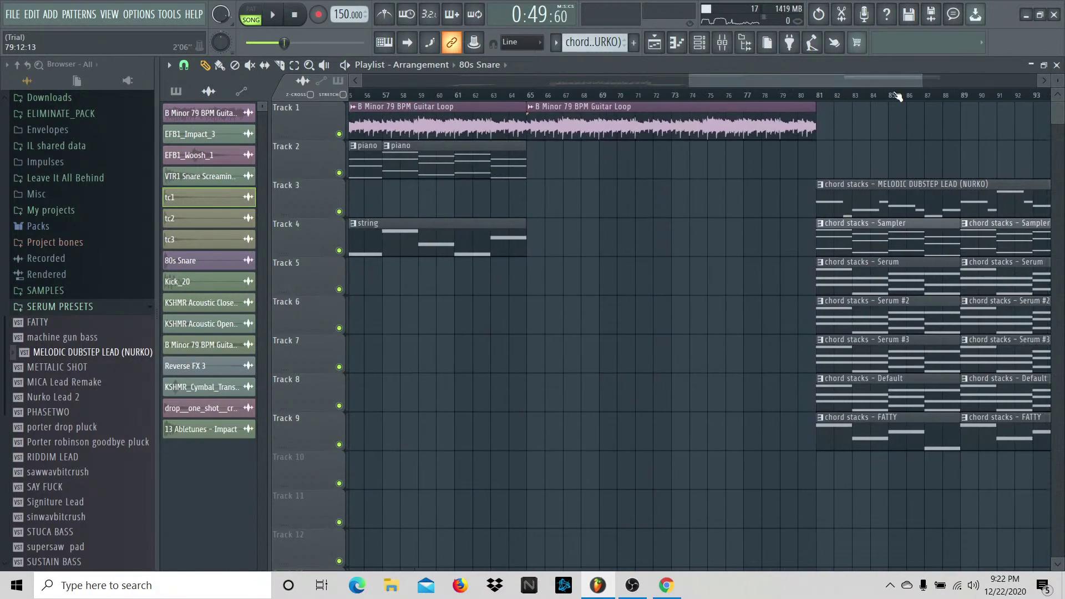
{"action": "left_click_drag", "start_coordinate": [906, 167], "coordinate": [871, 458]}
{"action": "left_click_drag", "start_coordinate": [897, 81], "coordinate": [973, 81]}
{"action": "left_click_drag", "start_coordinate": [761, 86], "coordinate": [436, 85]}
{"action": "scroll", "coordinate": [720, 350], "scroll_direction": "down", "scroll_amount": 5}
{"action": "scroll", "coordinate": [724, 350], "scroll_direction": "up", "scroll_amount": 4}
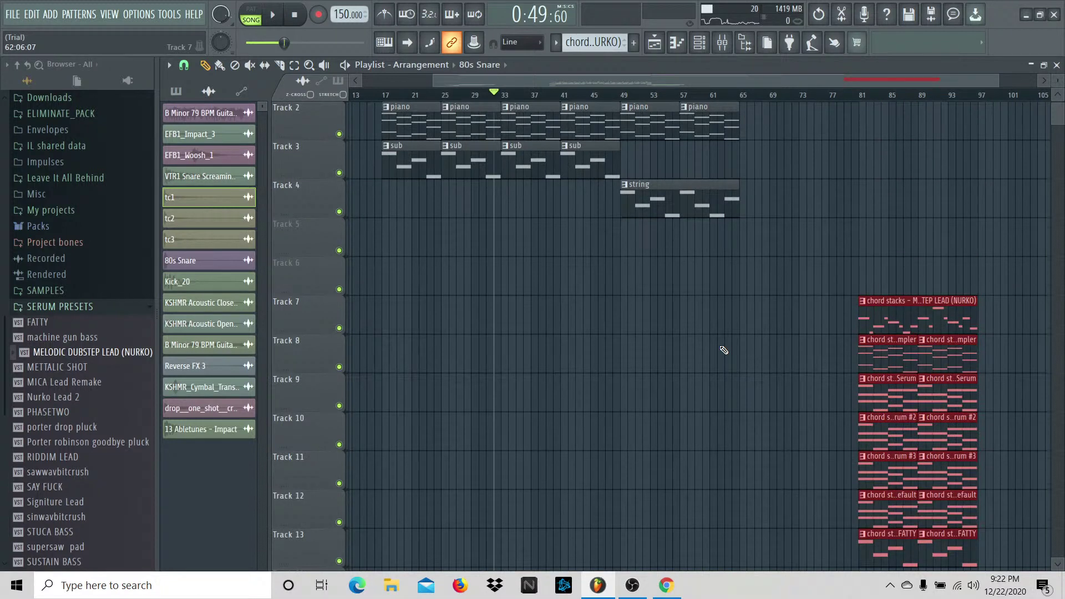
{"action": "scroll", "coordinate": [724, 350], "scroll_direction": "down", "scroll_amount": 5}
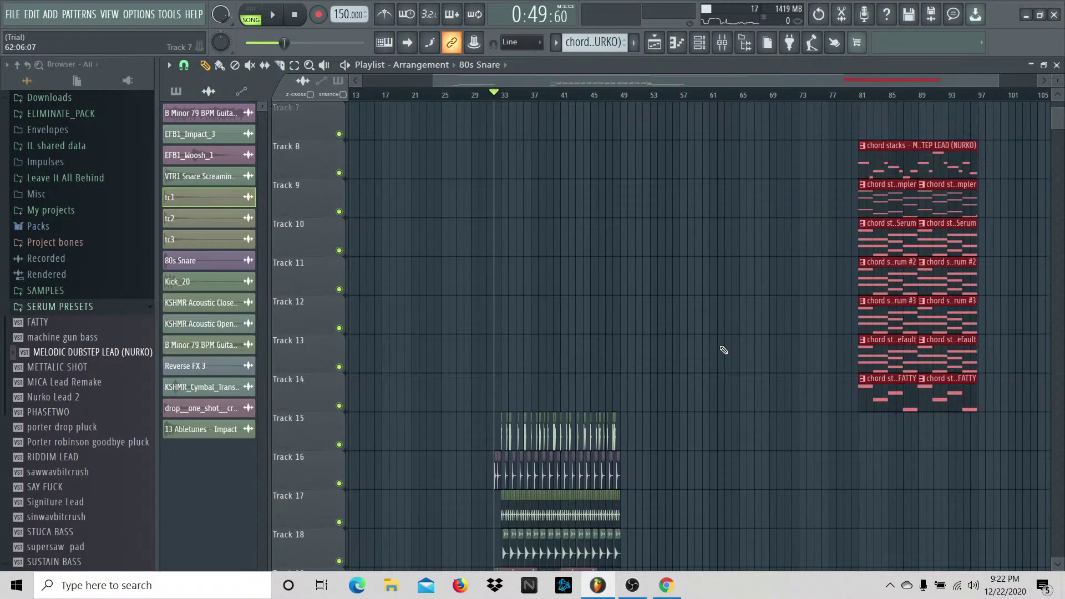
{"action": "scroll", "coordinate": [724, 350], "scroll_direction": "up", "scroll_amount": 5}
{"action": "key", "text": "shift+Up"}
{"action": "key", "text": "shift+Up"}
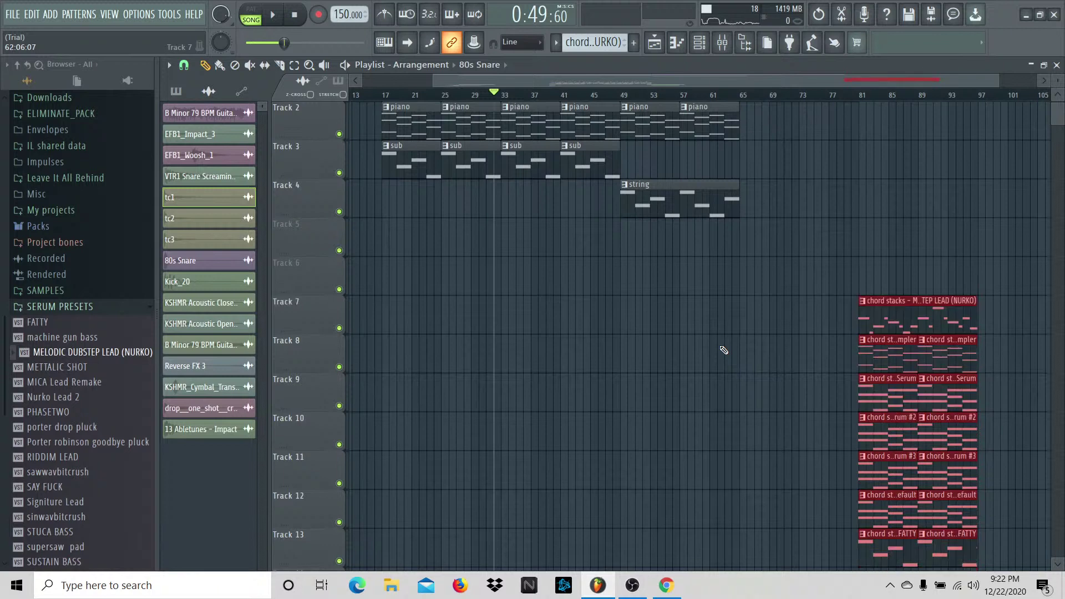
{"action": "left_click", "coordinate": [724, 350]}
{"action": "scroll", "coordinate": [608, 274], "scroll_direction": "up", "scroll_amount": 1}
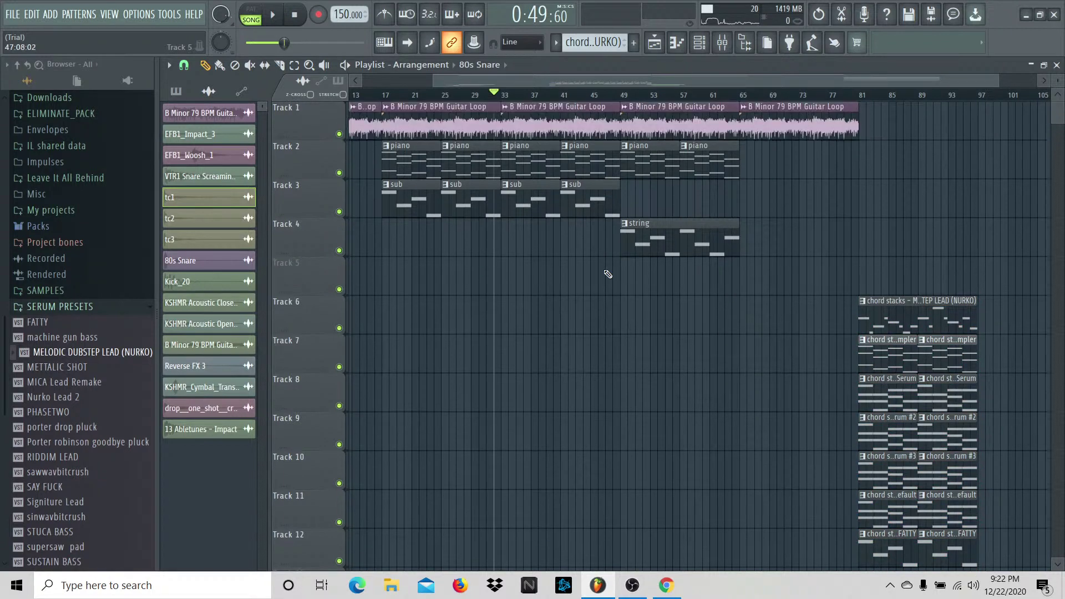
Step: Shrink Tracks 6 through 12 to the minimum height so the lead and chord stacks take little space
{"action": "left_click_drag", "start_coordinate": [432, 85], "coordinate": [669, 85]}
{"action": "left_click_drag", "start_coordinate": [306, 333], "coordinate": [299, 287]}
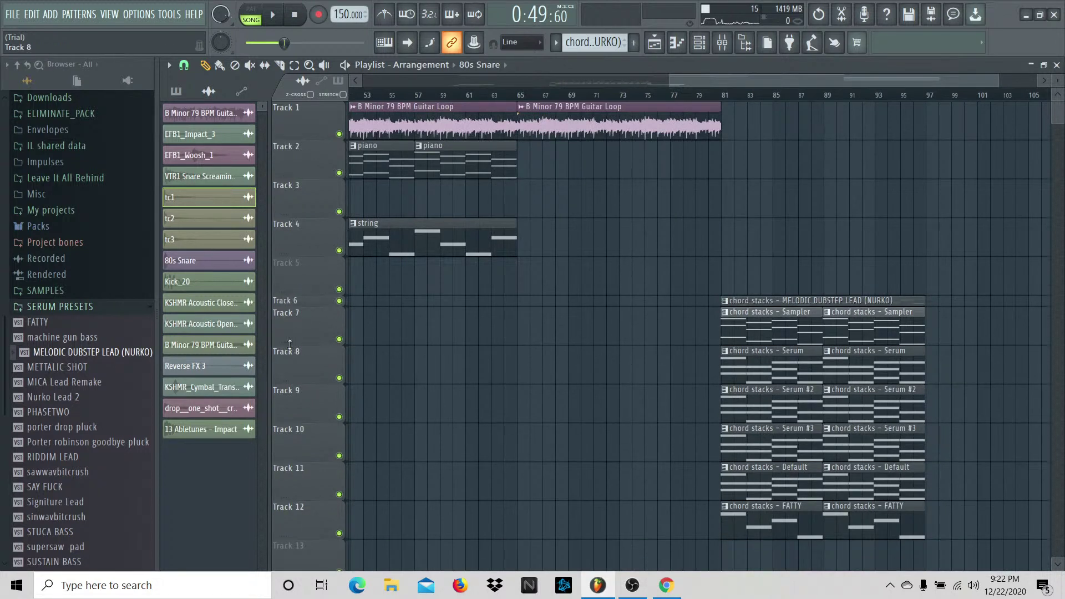
{"action": "mouse_move", "coordinate": [290, 344]}
{"action": "left_mouse_down"}
{"action": "mouse_move", "coordinate": [296, 295]}
{"action": "mouse_move", "coordinate": [295, 330]}
{"action": "left_mouse_up"}
{"action": "left_click_drag", "start_coordinate": [294, 368], "coordinate": [295, 349]}
{"action": "left_click_drag", "start_coordinate": [287, 397], "coordinate": [296, 294]}
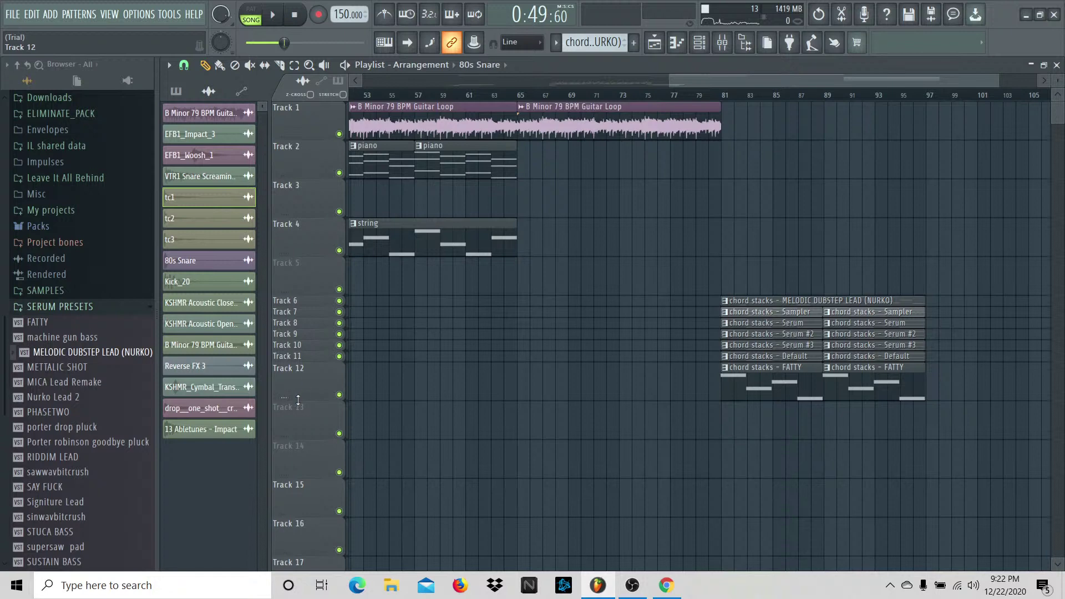
{"action": "left_click_drag", "start_coordinate": [298, 400], "coordinate": [298, 373]}
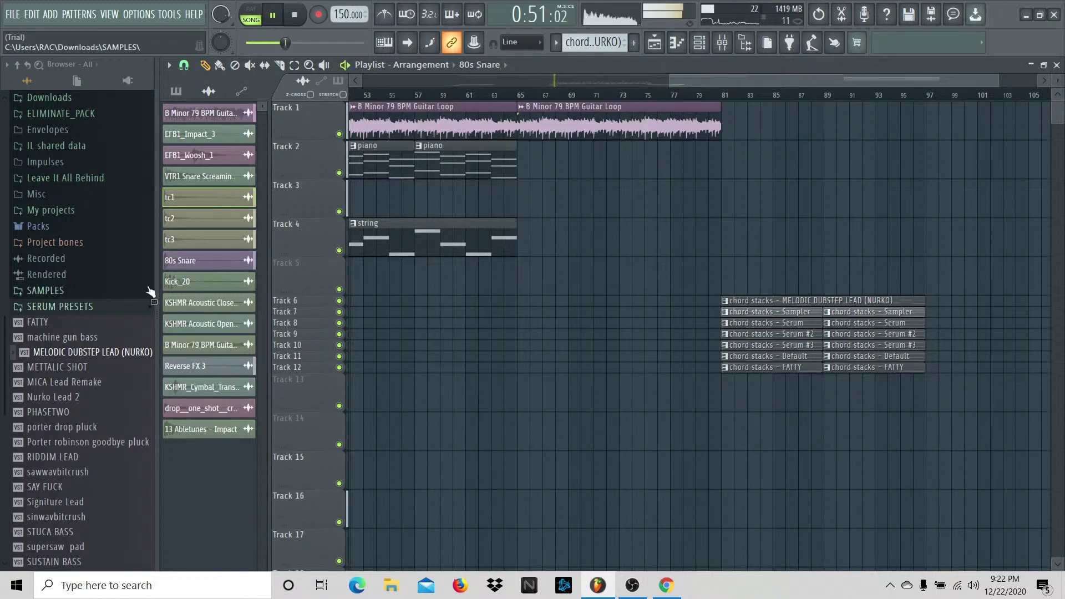
Step: Collapse the SERUM PRESETS folder and play the drum section on Tracks 15 to 19 from before bar 33
{"action": "left_click", "coordinate": [144, 306]}
{"action": "scroll", "coordinate": [708, 88], "scroll_direction": "left", "scroll_amount": 10}
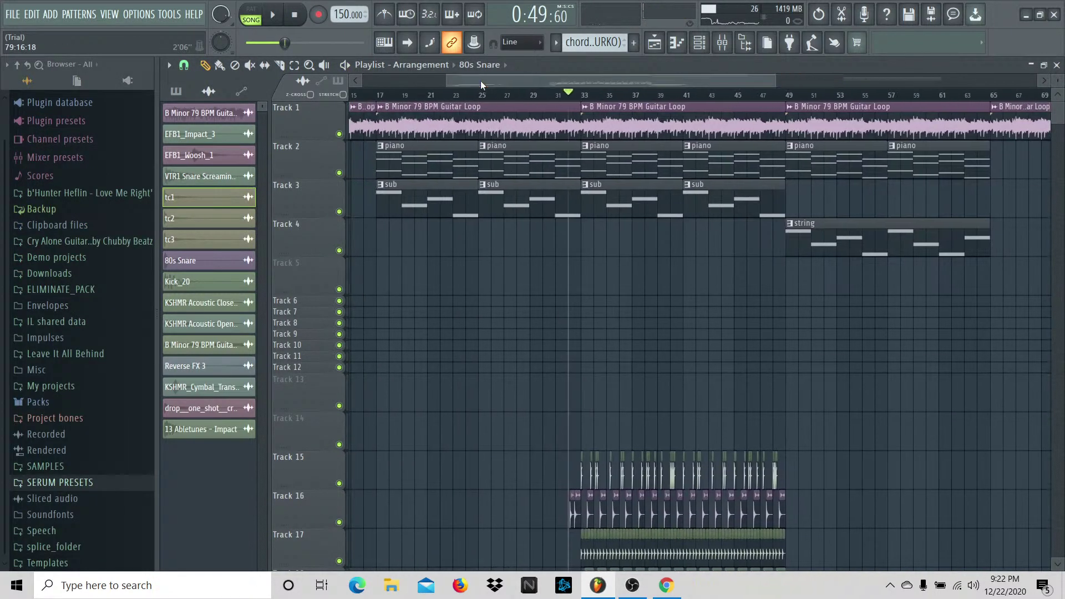
{"action": "left_click_drag", "start_coordinate": [450, 84], "coordinate": [515, 86]}
{"action": "scroll", "coordinate": [757, 380], "scroll_direction": "down", "scroll_amount": 5}
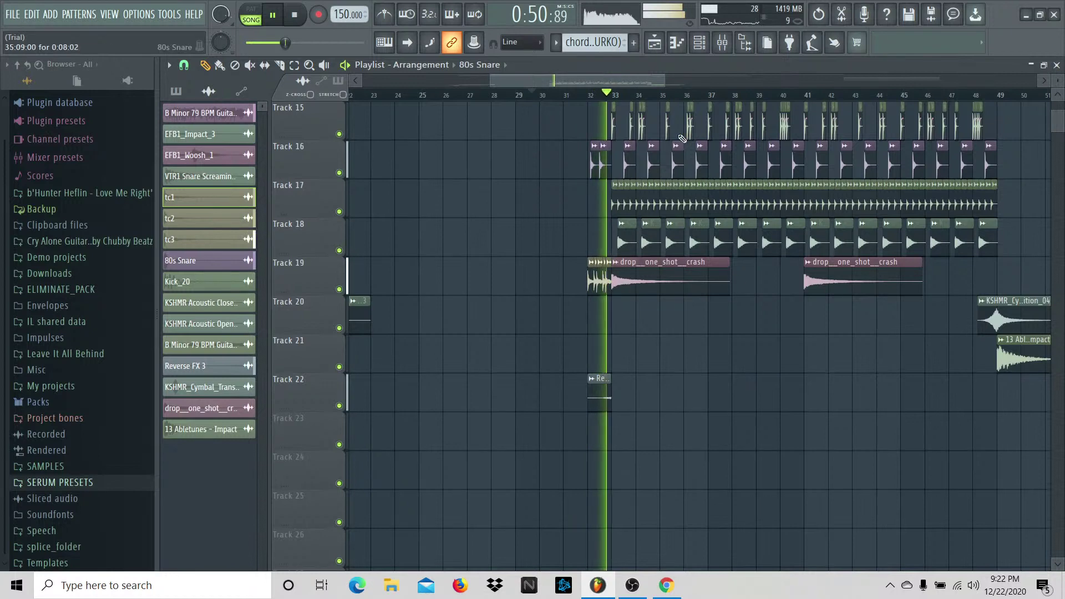
{"action": "scroll", "coordinate": [682, 138], "scroll_direction": "up", "scroll_amount": 3}
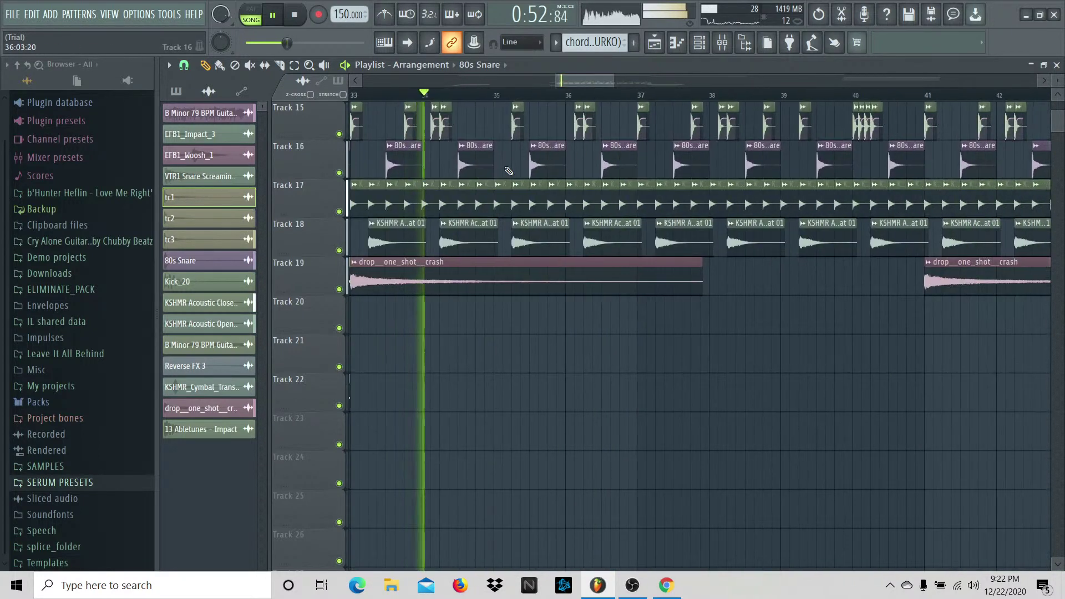
Step: Play the arrangement from the bar 33 drum section and examine the clip layout through to the lead and chord stacks at bar 81
{"action": "left_click_drag", "start_coordinate": [572, 76], "coordinate": [549, 81]}
{"action": "key", "text": "space"}
{"action": "scroll", "coordinate": [655, 325], "scroll_direction": "down", "scroll_amount": 2}
{"action": "scroll", "coordinate": [657, 340], "scroll_direction": "up", "scroll_amount": 5}
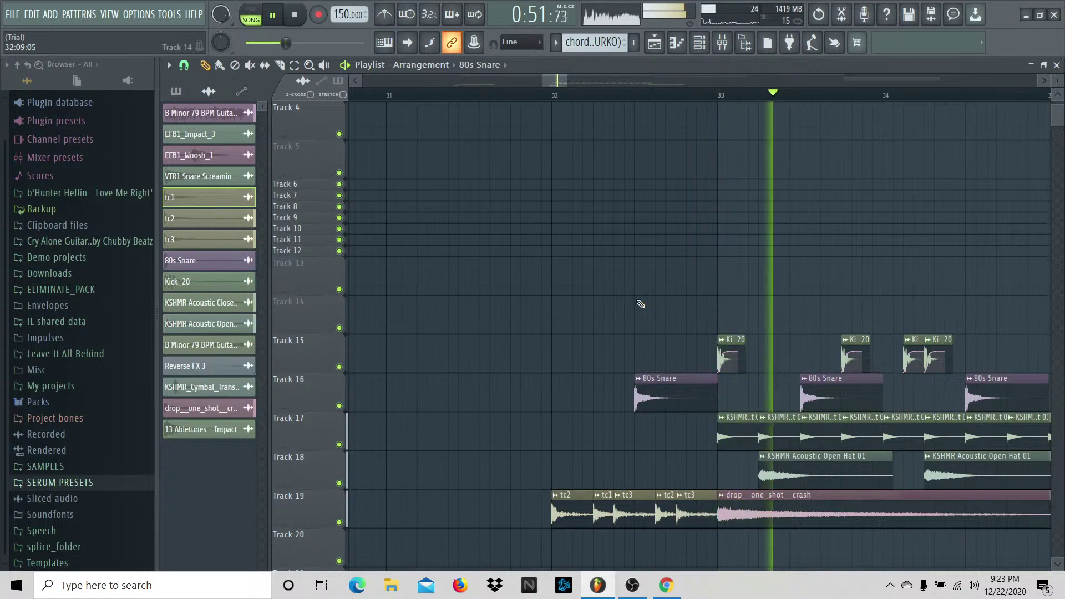
{"action": "scroll", "coordinate": [606, 183], "scroll_direction": "up", "scroll_amount": 3}
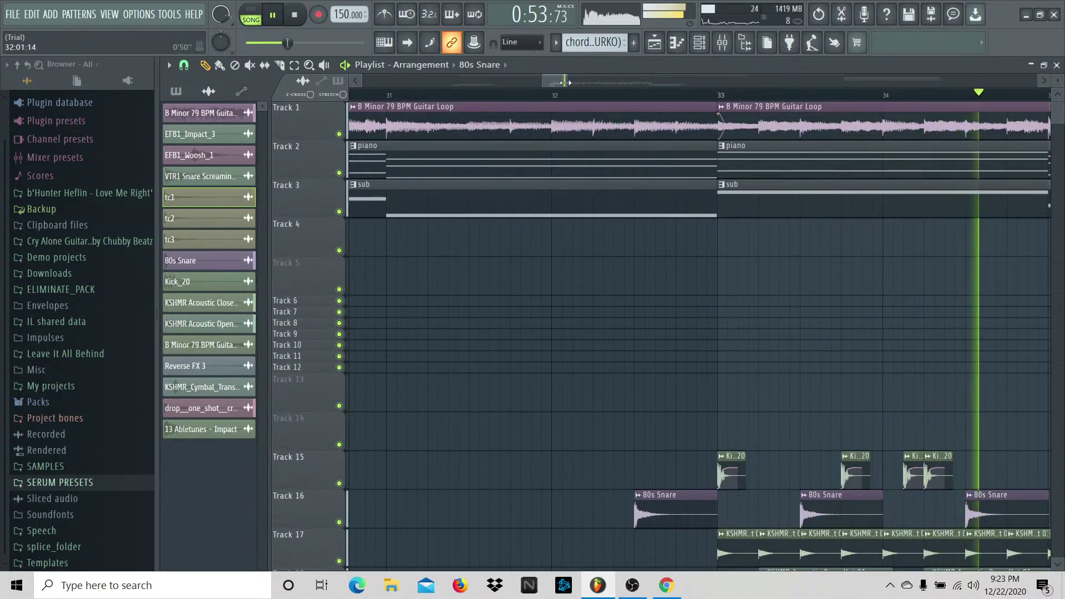
{"action": "left_click_drag", "start_coordinate": [560, 82], "coordinate": [572, 85]}
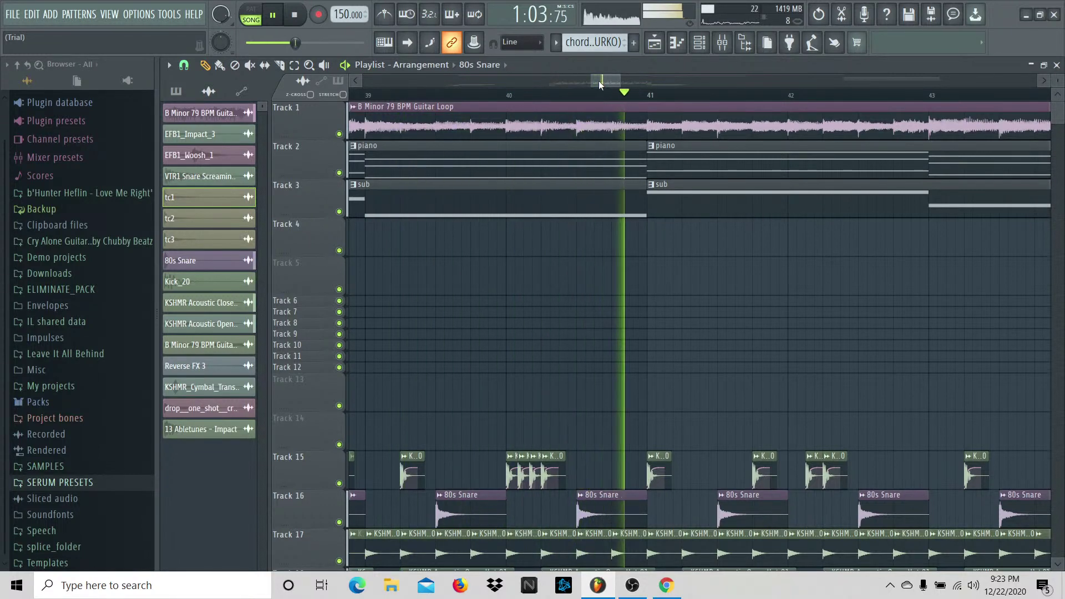
{"action": "left_click_drag", "start_coordinate": [599, 84], "coordinate": [609, 84]}
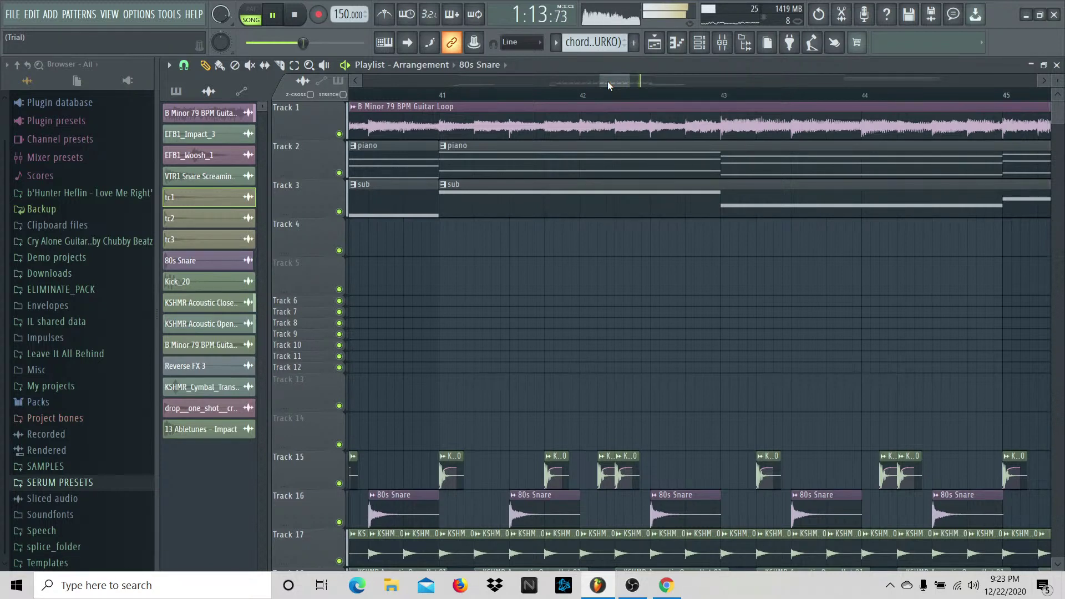
{"action": "left_click_drag", "start_coordinate": [611, 79], "coordinate": [664, 81]}
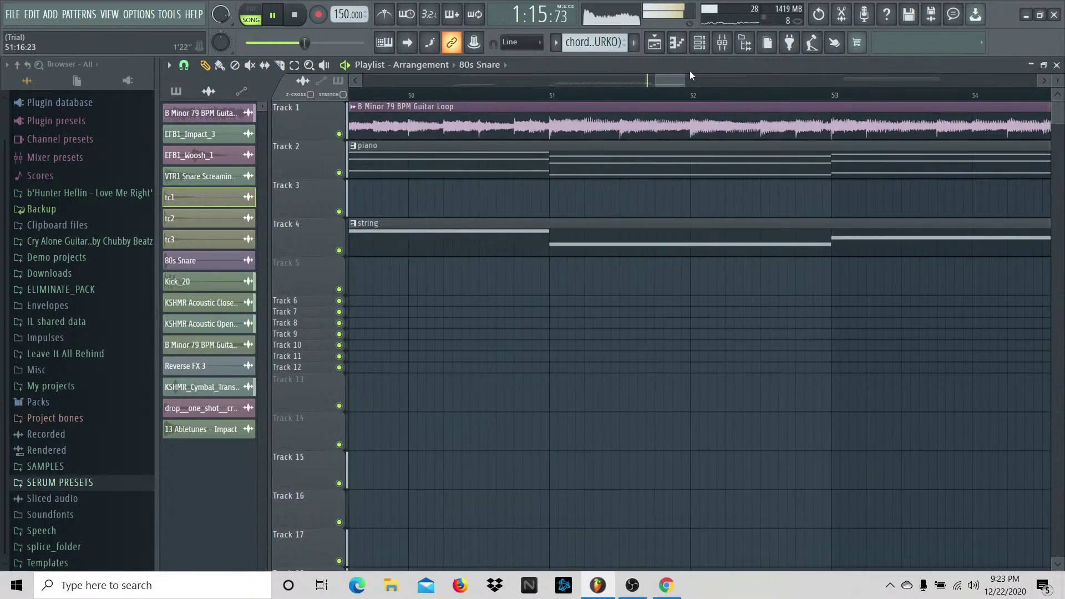
{"action": "scroll", "coordinate": [702, 337], "scroll_direction": "down", "scroll_amount": 4}
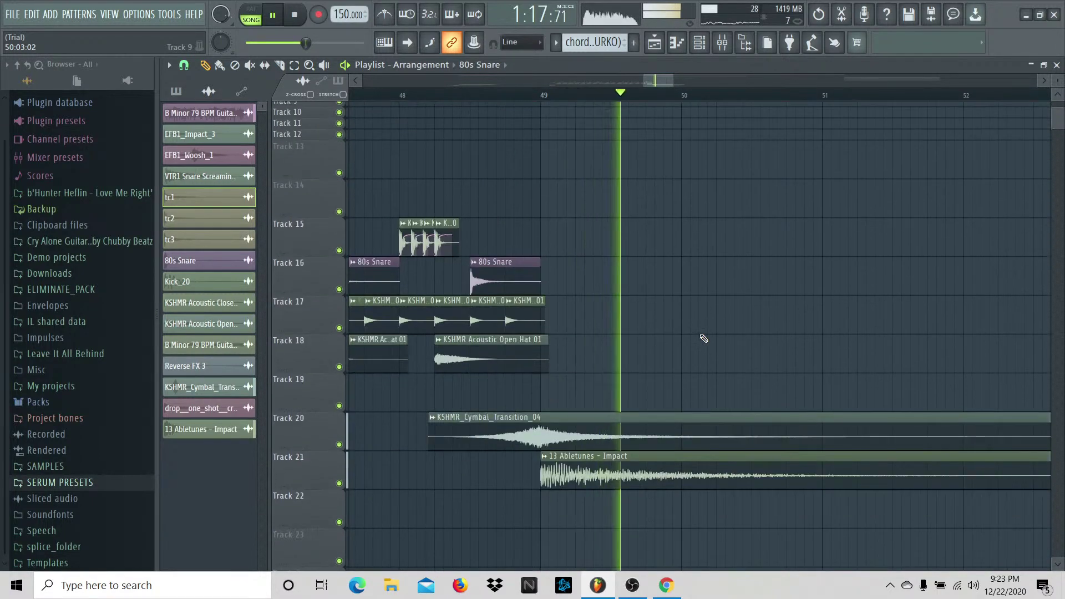
{"action": "scroll", "coordinate": [703, 338], "scroll_direction": "up", "scroll_amount": 4}
{"action": "left_click_drag", "start_coordinate": [660, 85], "coordinate": [902, 92]}
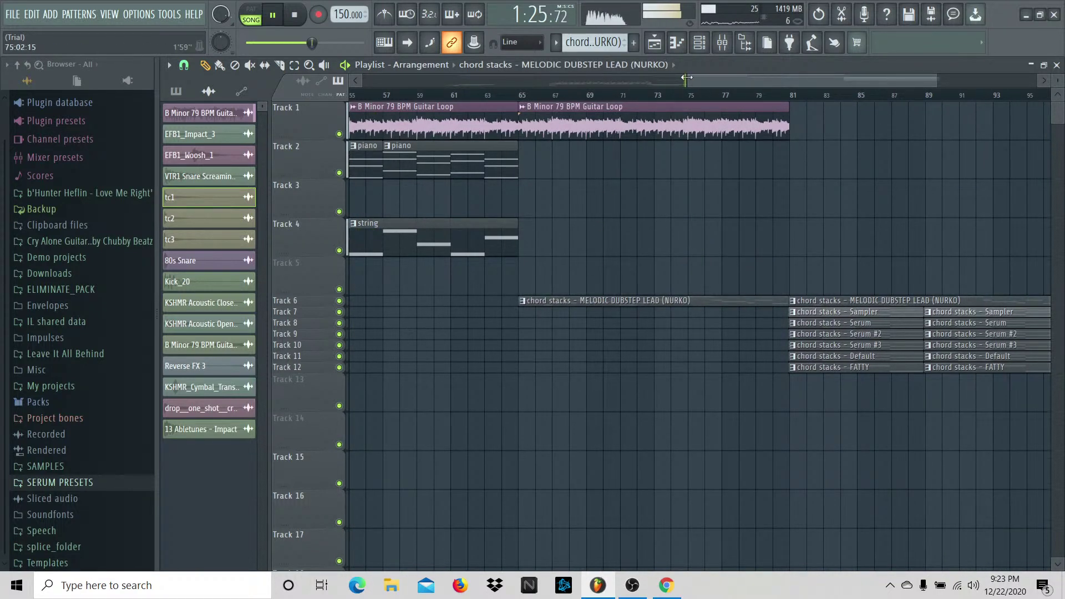
{"action": "left_click_drag", "start_coordinate": [687, 78], "coordinate": [802, 89]}
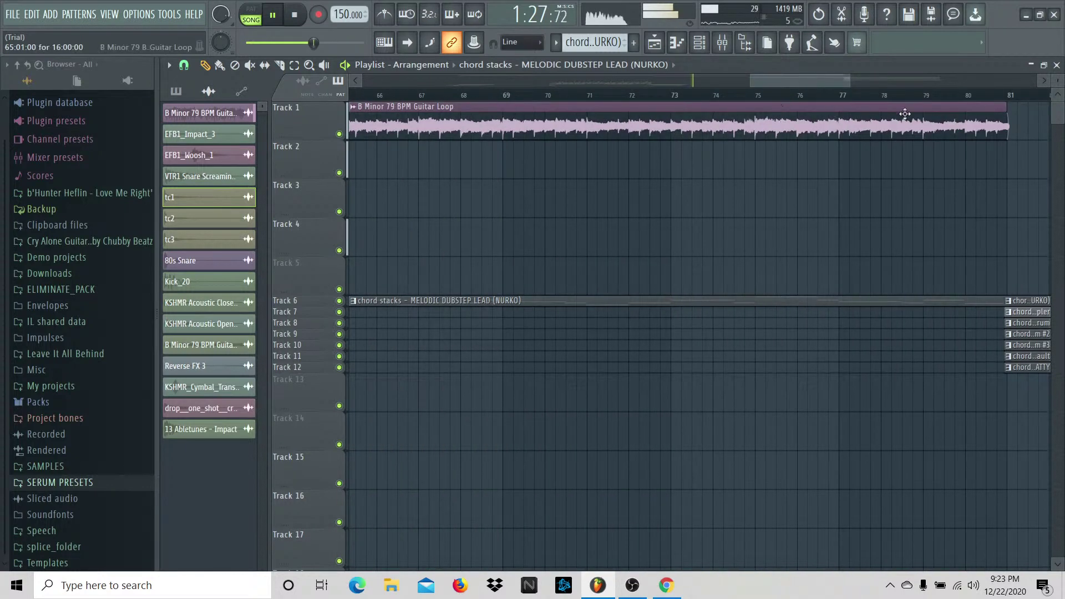
{"action": "left_click_drag", "start_coordinate": [1046, 299], "coordinate": [1051, 380]}
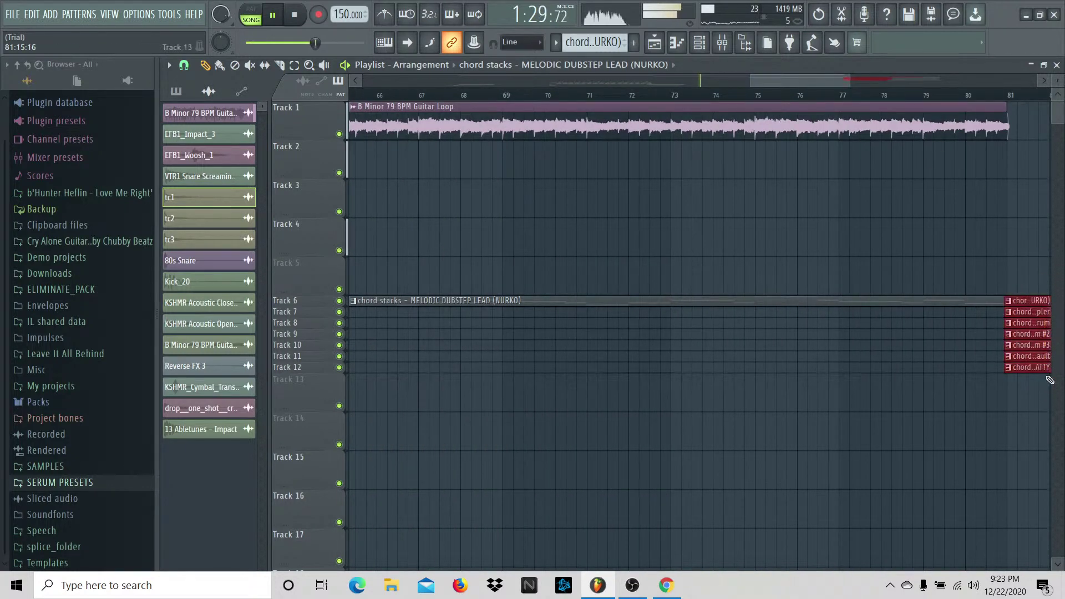
{"action": "scroll", "coordinate": [1008, 334], "scroll_direction": "right", "scroll_amount": 4}
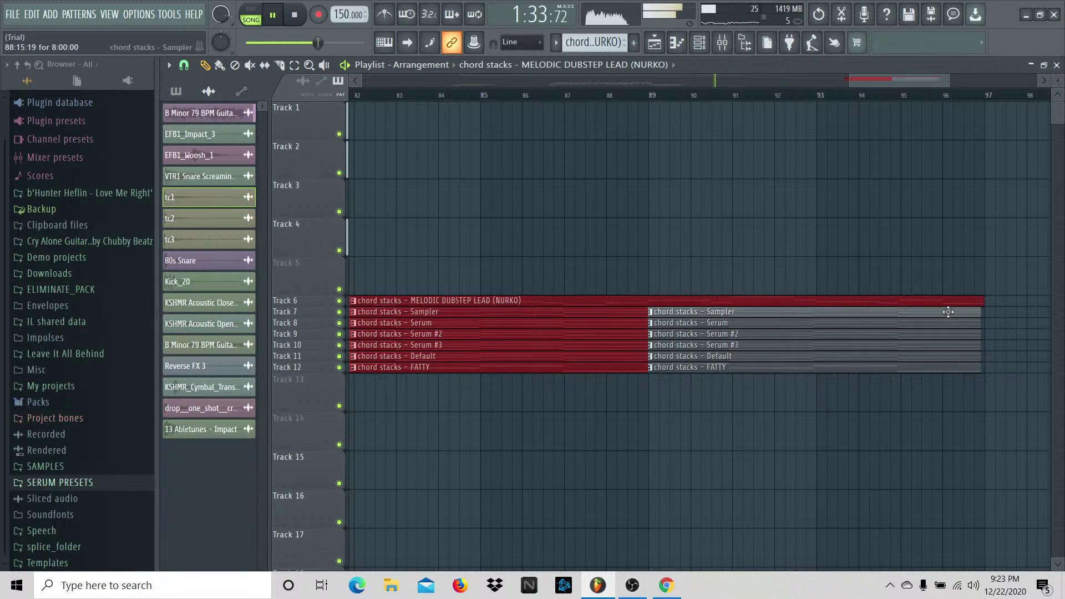
{"action": "left_click_drag", "start_coordinate": [942, 315], "coordinate": [960, 369]}
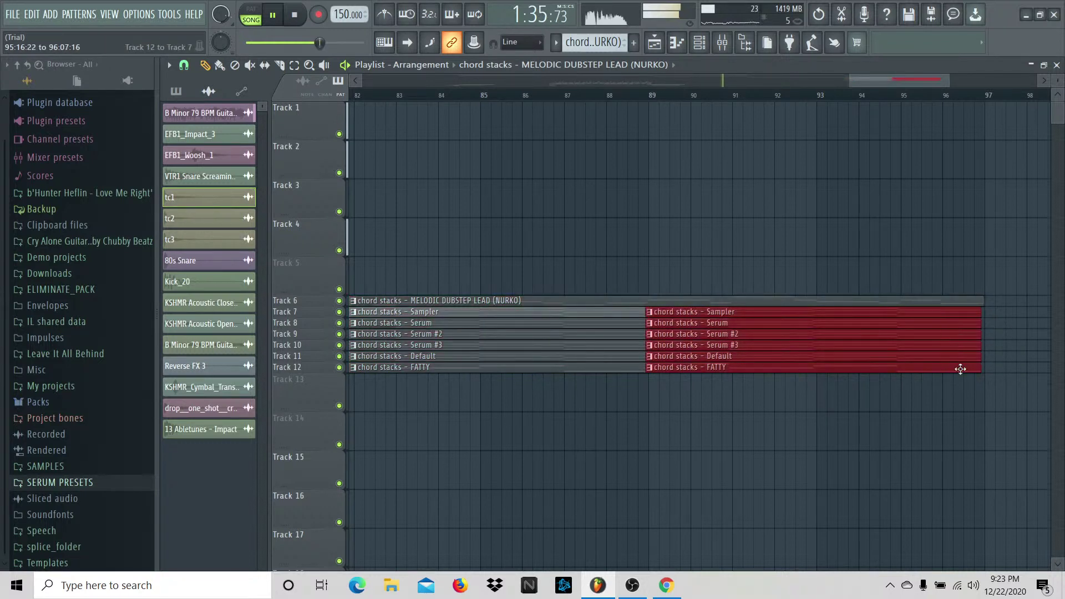
{"action": "left_click", "coordinate": [987, 395]}
Step: Stop playback, change the Playlist snap setting, and align the start of the MELODIC DUBSTEP LEAD clip on Track 6 exactly with bar 65
{"action": "left_click_drag", "start_coordinate": [915, 79], "coordinate": [727, 78]}
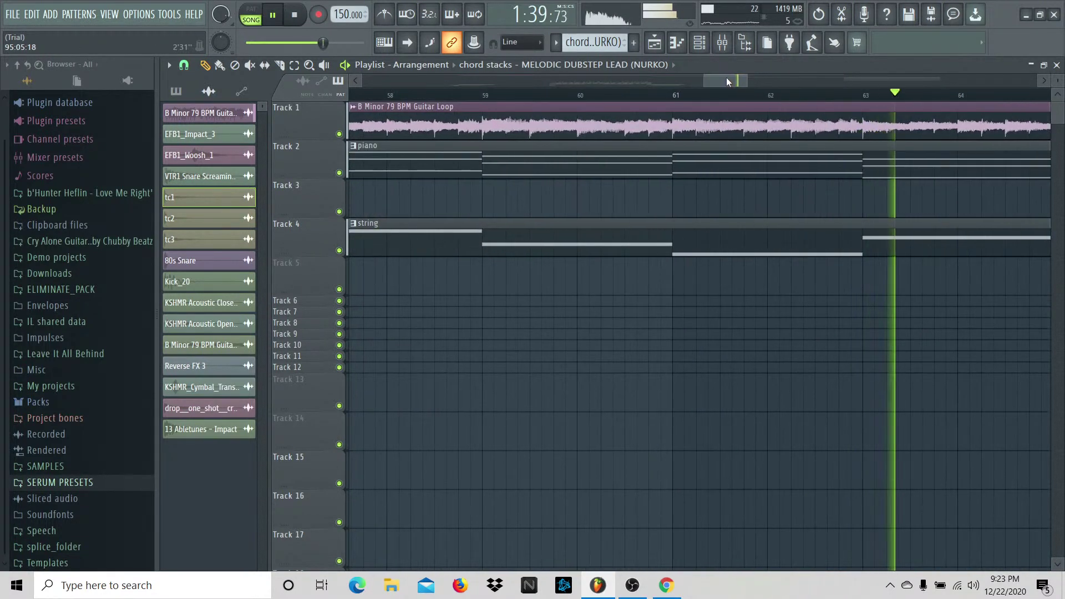
{"action": "scroll", "coordinate": [758, 82], "scroll_direction": "up", "scroll_amount": 3}
{"action": "scroll", "coordinate": [726, 227], "scroll_direction": "right", "scroll_amount": 2}
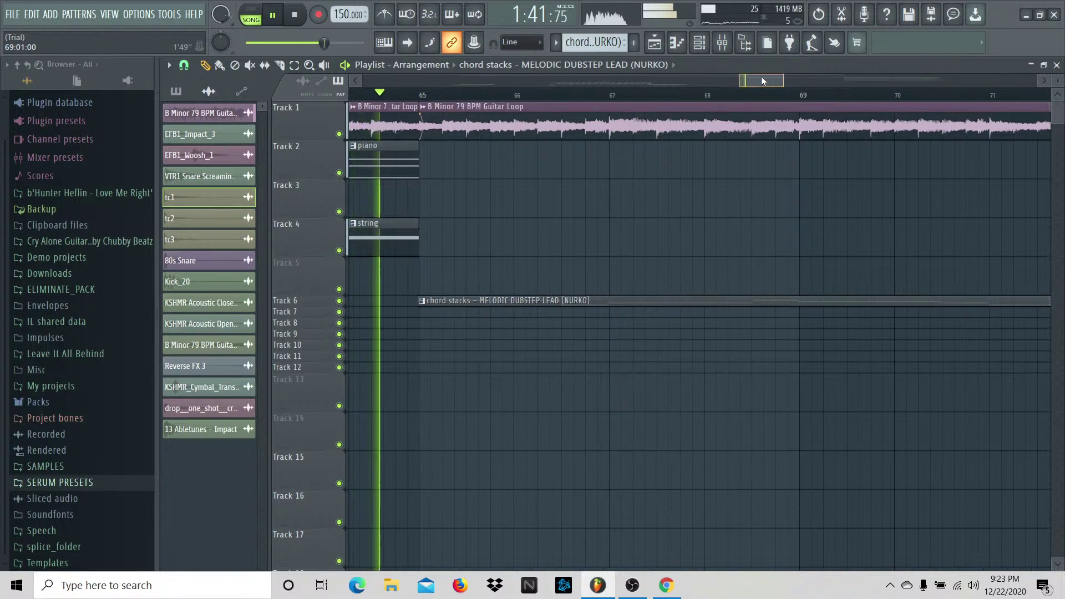
{"action": "left_click_drag", "start_coordinate": [761, 76], "coordinate": [750, 76]}
{"action": "key", "text": "space"}
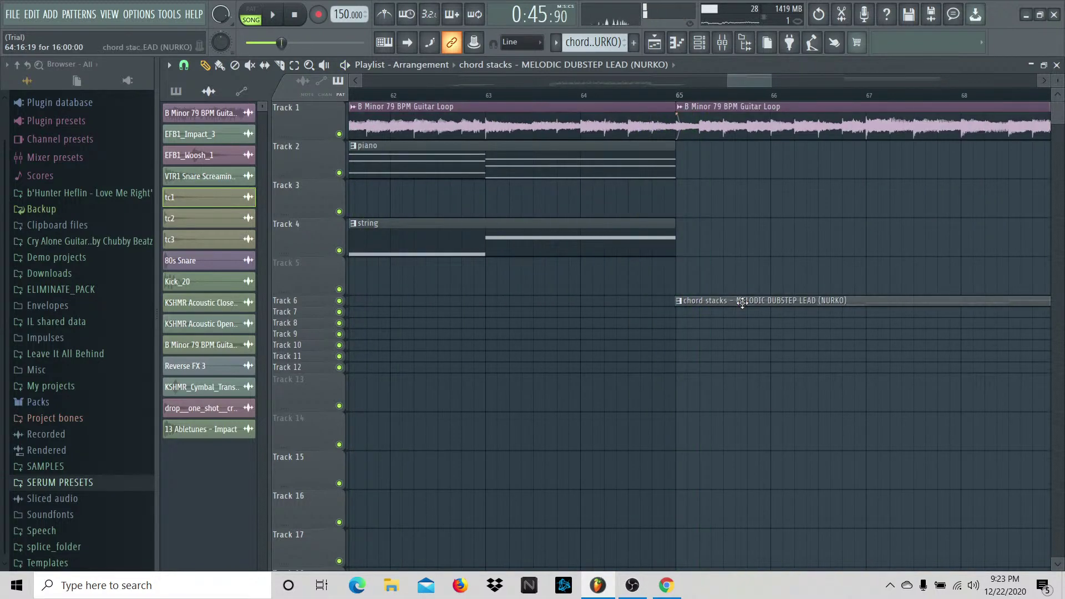
{"action": "left_click", "coordinate": [742, 303]}
{"action": "scroll", "coordinate": [749, 294], "scroll_direction": "right", "scroll_amount": 12}
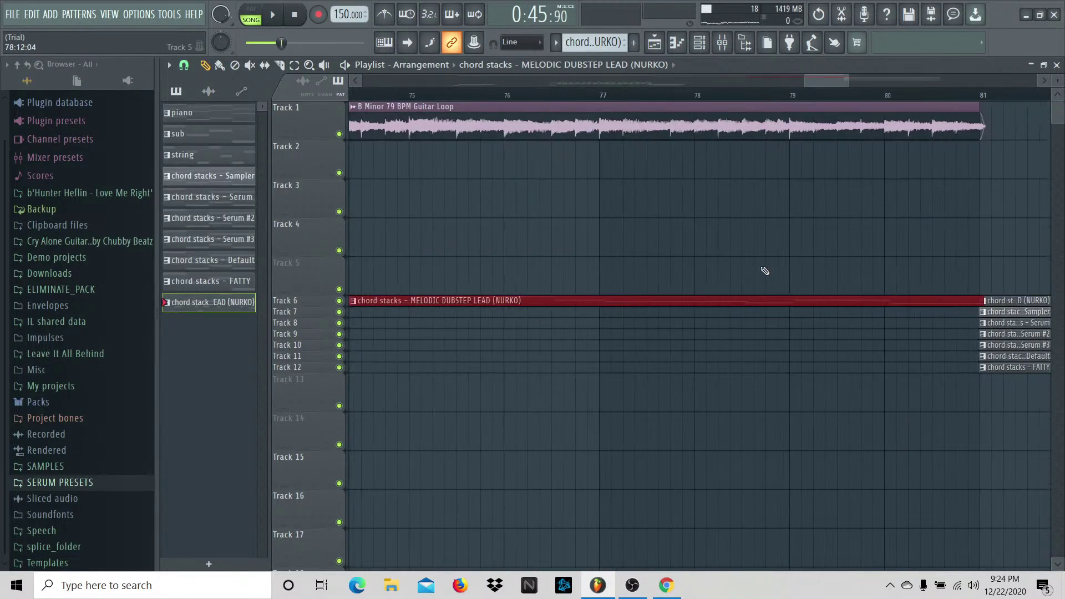
{"action": "scroll", "coordinate": [810, 78], "scroll_direction": "up", "scroll_amount": 5}
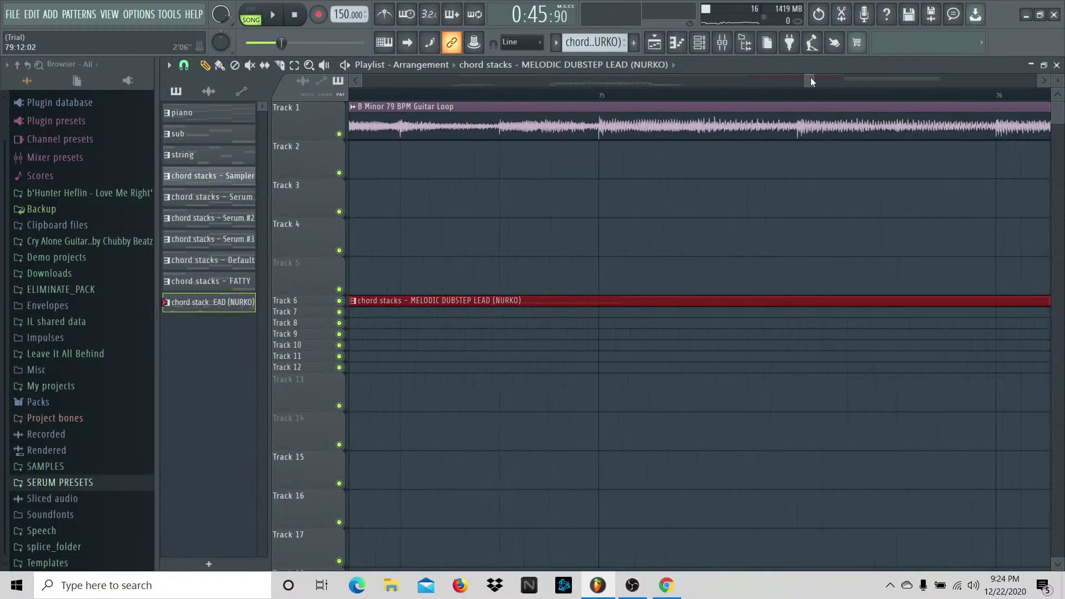
{"action": "left_click_drag", "start_coordinate": [810, 78], "coordinate": [750, 81]}
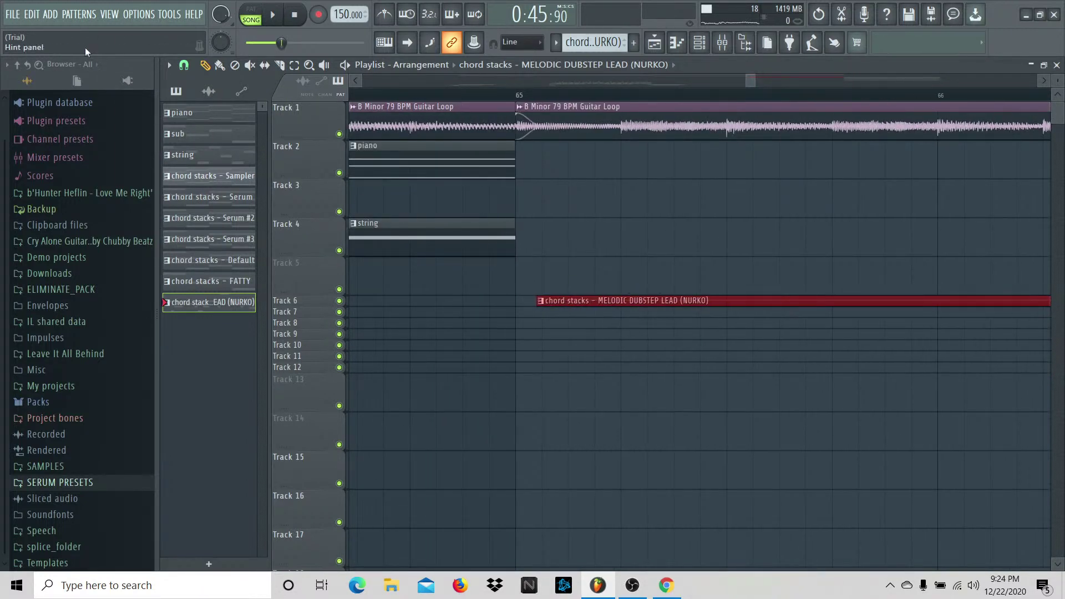
{"action": "left_click", "coordinate": [184, 64]}
{"action": "left_click", "coordinate": [208, 108]}
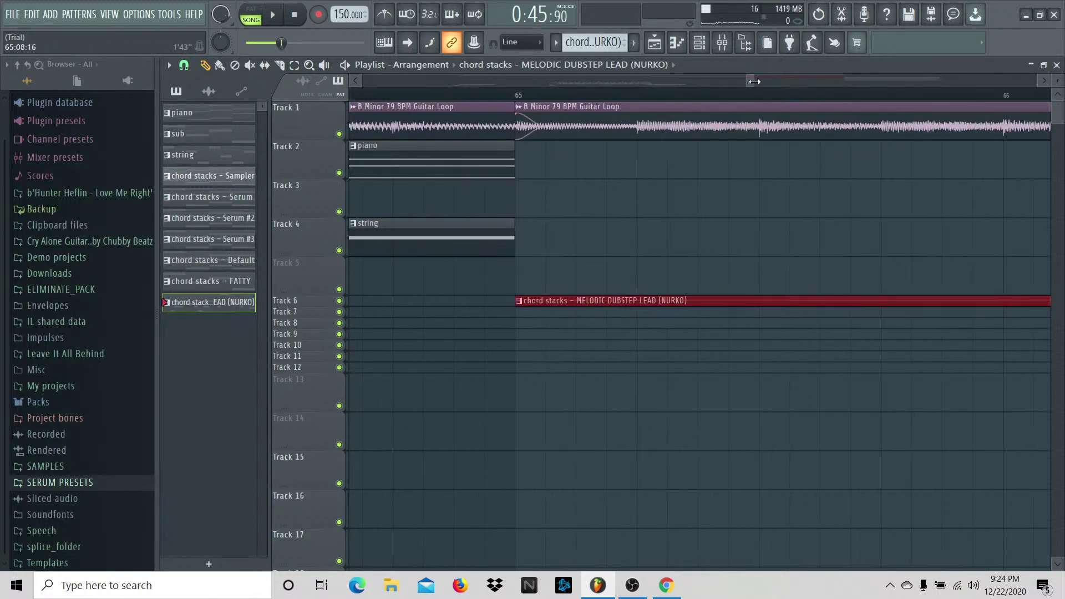
{"action": "scroll", "coordinate": [754, 84], "scroll_direction": "up", "scroll_amount": 1}
Step: Align the lead and chord stack clips on Tracks 6 through 12 to span exactly bar 81 to bar 97, and change the snap setting again
{"action": "left_click_drag", "start_coordinate": [754, 84], "coordinate": [842, 84]}
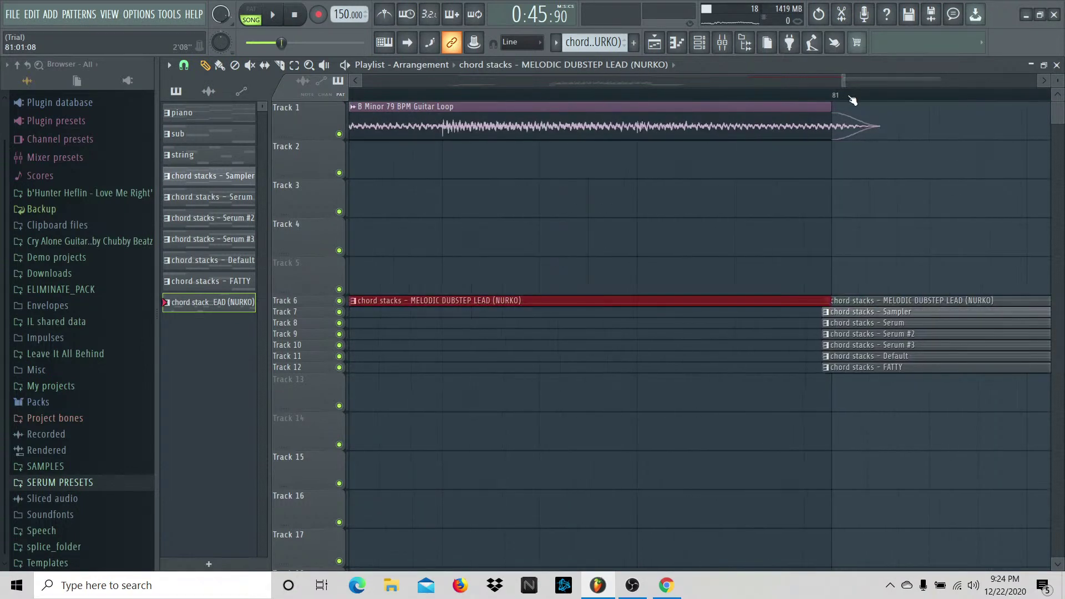
{"action": "left_click", "coordinate": [879, 294]}
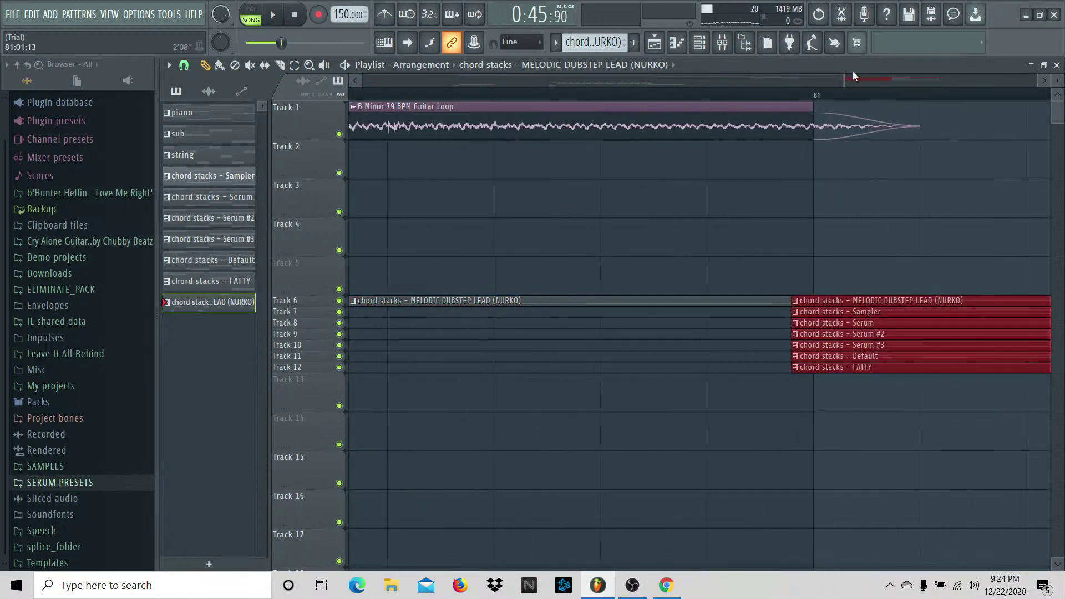
{"action": "left_click_drag", "start_coordinate": [844, 83], "coordinate": [941, 78]}
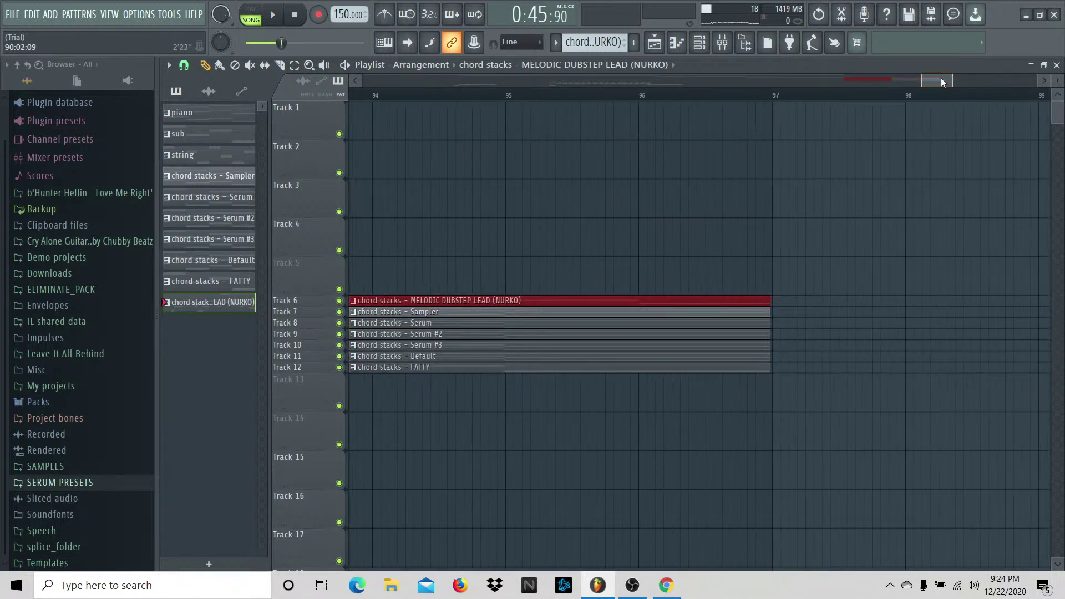
{"action": "left_click_drag", "start_coordinate": [757, 312], "coordinate": [762, 378]}
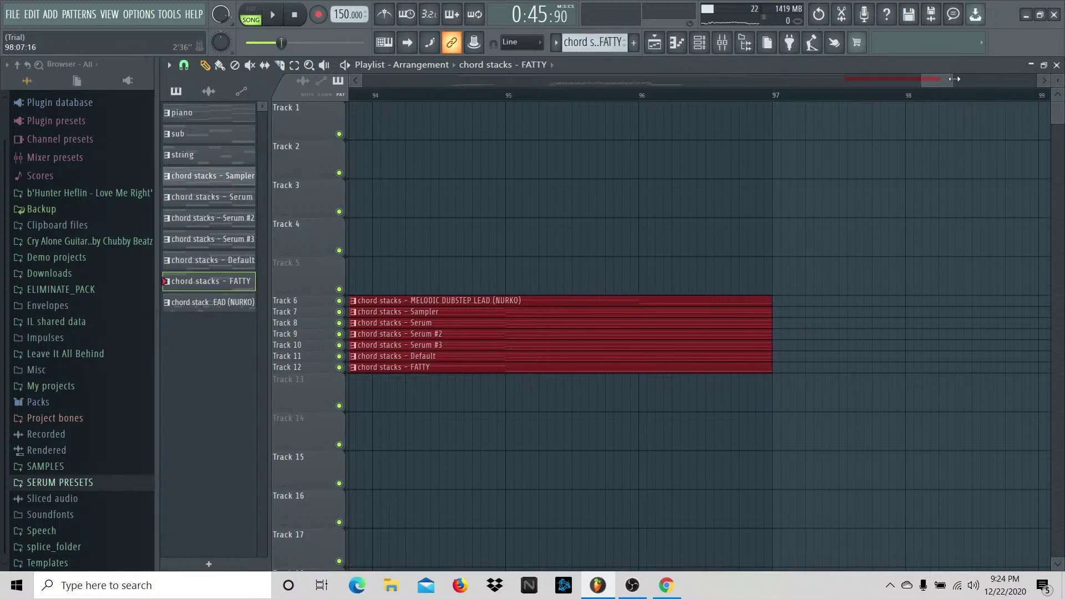
{"action": "left_click_drag", "start_coordinate": [955, 79], "coordinate": [853, 83]}
{"action": "left_click", "coordinate": [843, 90]}
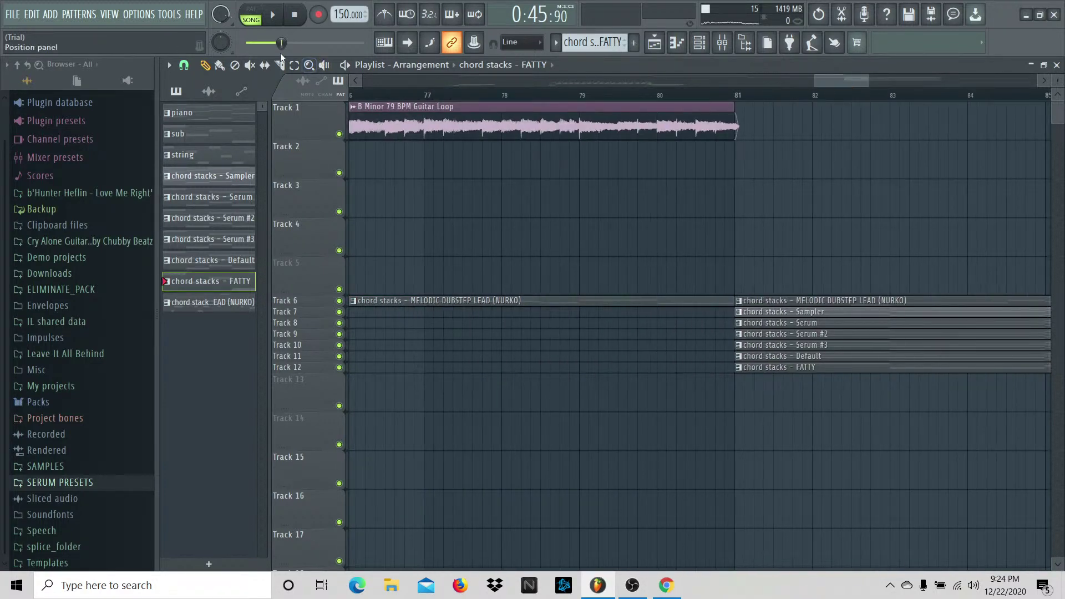
{"action": "left_click", "coordinate": [184, 65]}
{"action": "left_click", "coordinate": [203, 200]}
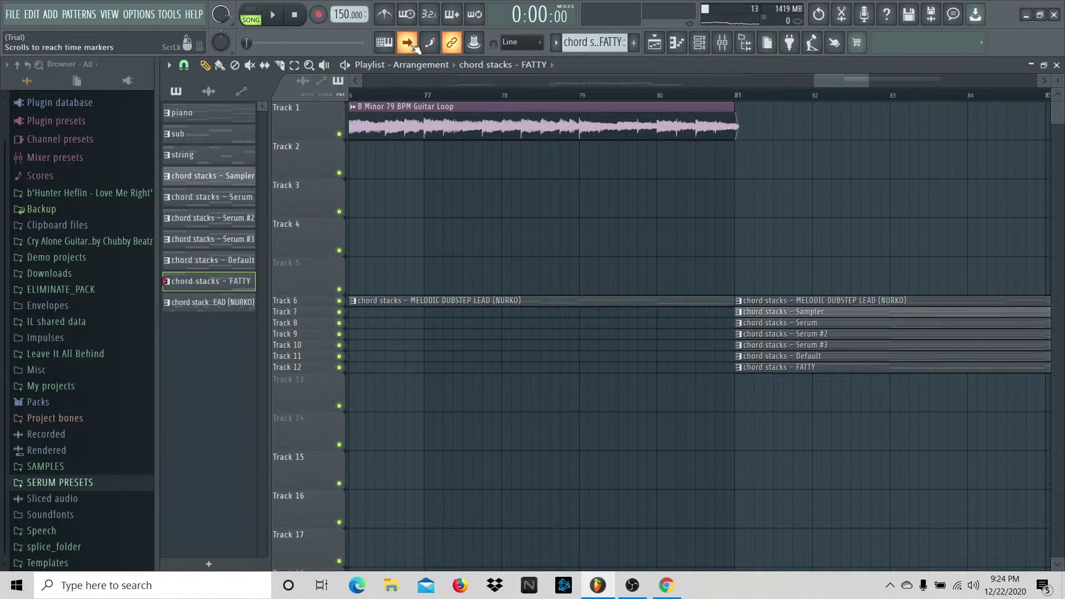
Step: Play the song from the beginning with auto-scroll on and review the drum, transition and string sections up to the lead entry at bar 65
{"action": "key", "text": "space"}
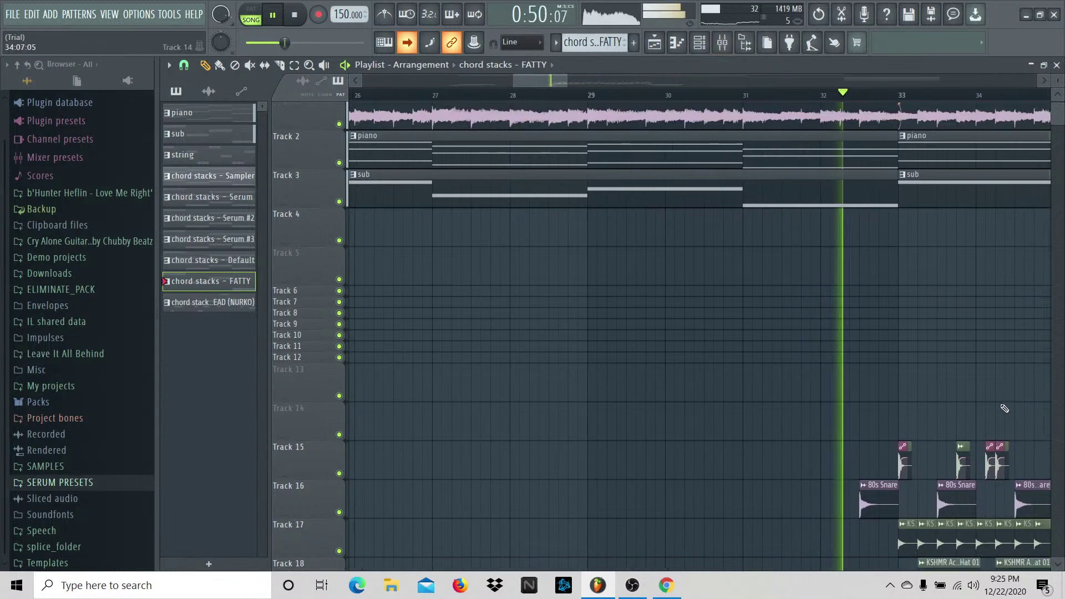
{"action": "scroll", "coordinate": [908, 392], "scroll_direction": "down", "scroll_amount": 3}
{"action": "scroll", "coordinate": [896, 392], "scroll_direction": "up", "scroll_amount": 3}
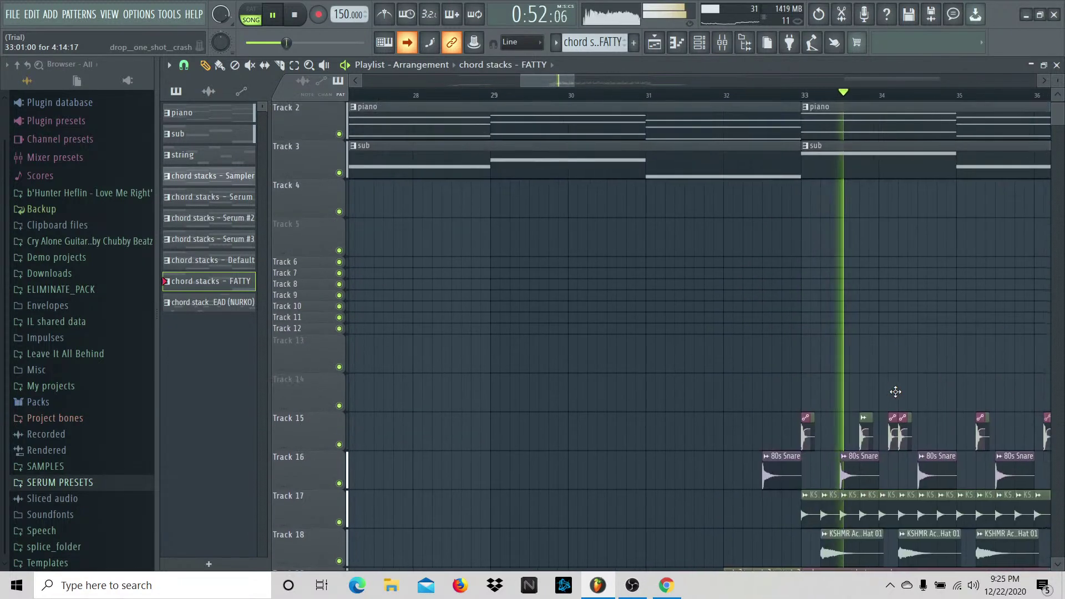
{"action": "scroll", "coordinate": [896, 393], "scroll_direction": "up", "scroll_amount": 1}
{"action": "scroll", "coordinate": [896, 393], "scroll_direction": "down", "scroll_amount": 9}
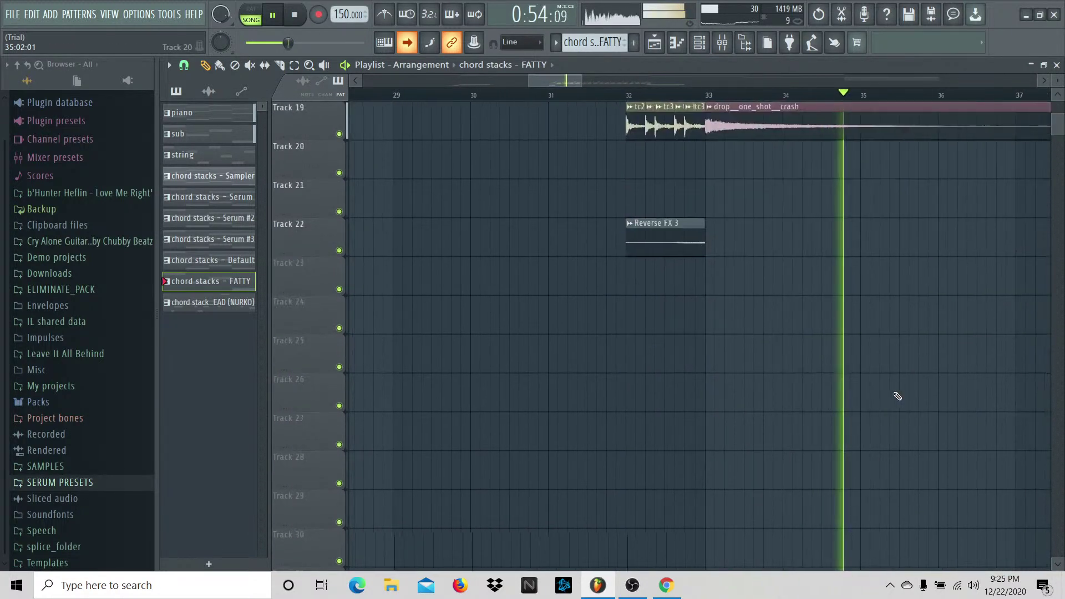
{"action": "scroll", "coordinate": [898, 395], "scroll_direction": "up", "scroll_amount": 3}
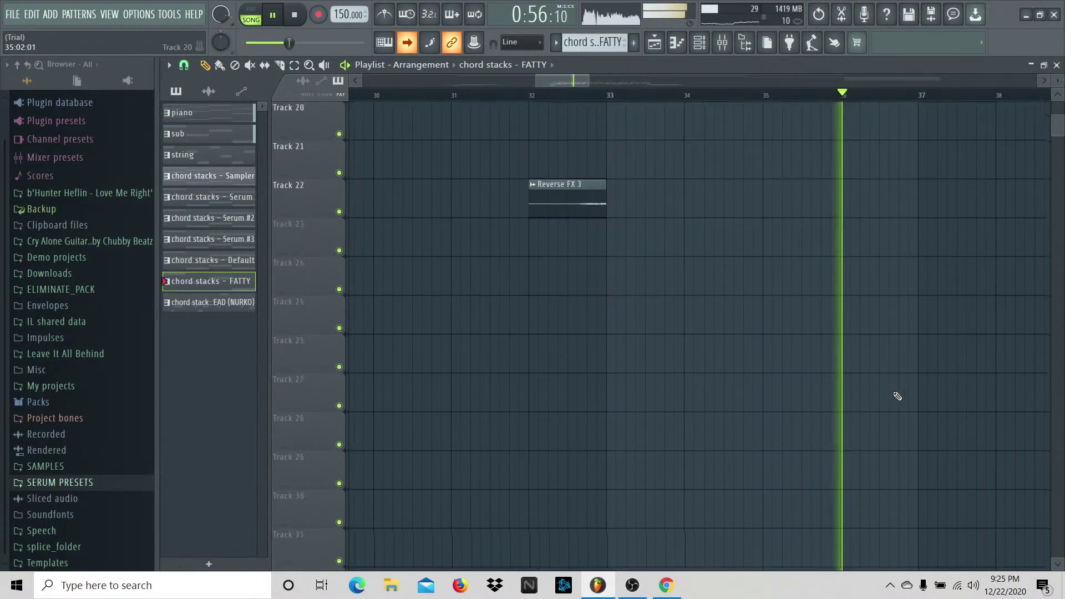
{"action": "scroll", "coordinate": [898, 396], "scroll_direction": "up", "scroll_amount": 2}
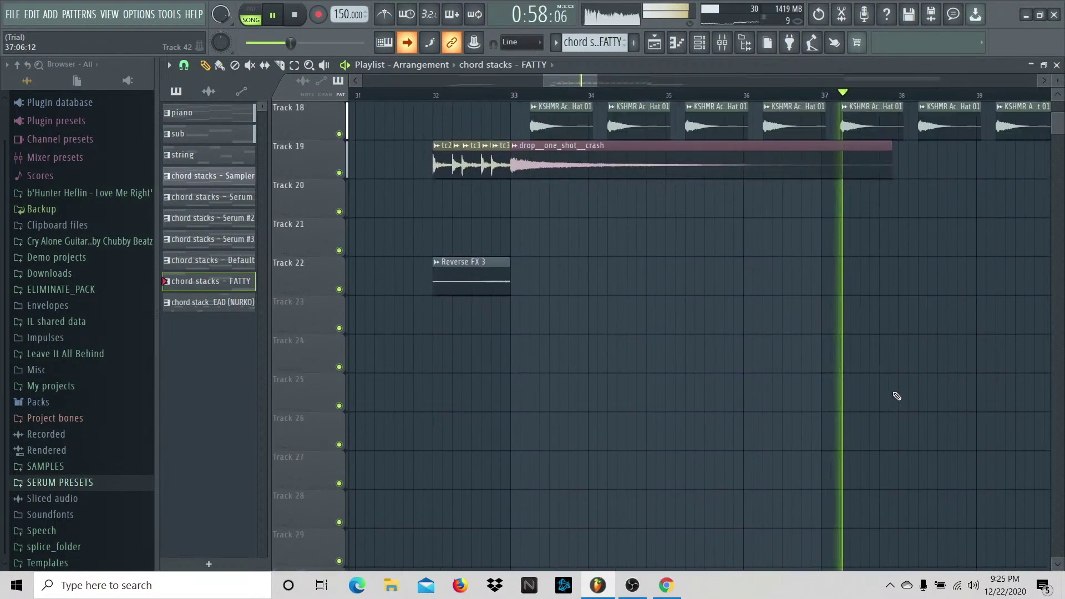
{"action": "scroll", "coordinate": [896, 393], "scroll_direction": "up", "scroll_amount": 8}
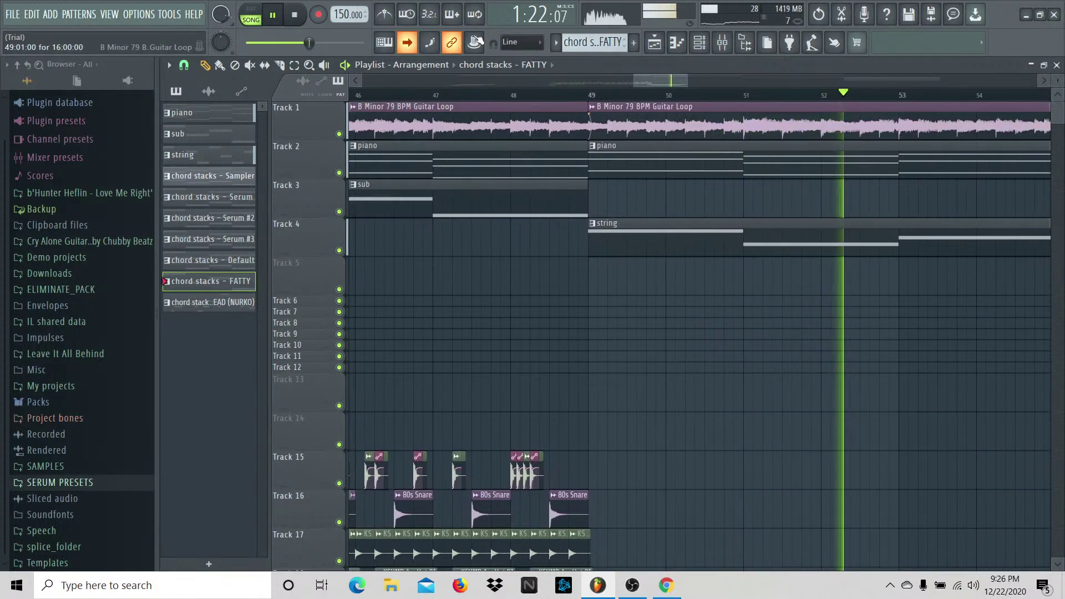
{"action": "left_click_drag", "start_coordinate": [657, 80], "coordinate": [707, 89]}
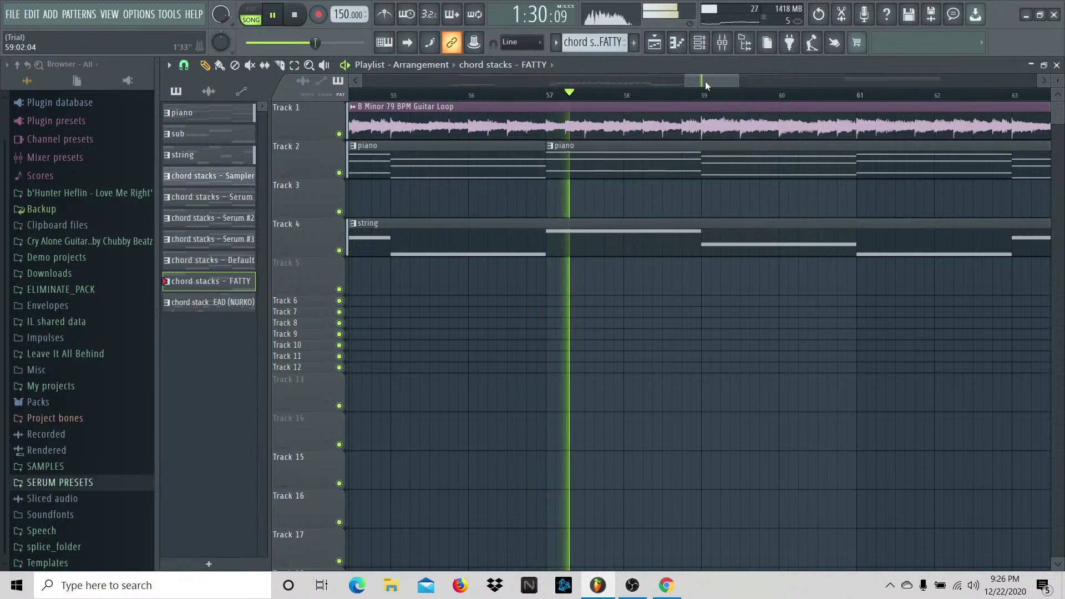
{"action": "left_click_drag", "start_coordinate": [706, 85], "coordinate": [756, 101]}
Step: Mute Track 6 and duplicate the piano and string clips that end at bar 65, extending the arrangement to bar 81
{"action": "left_click", "coordinate": [339, 301]}
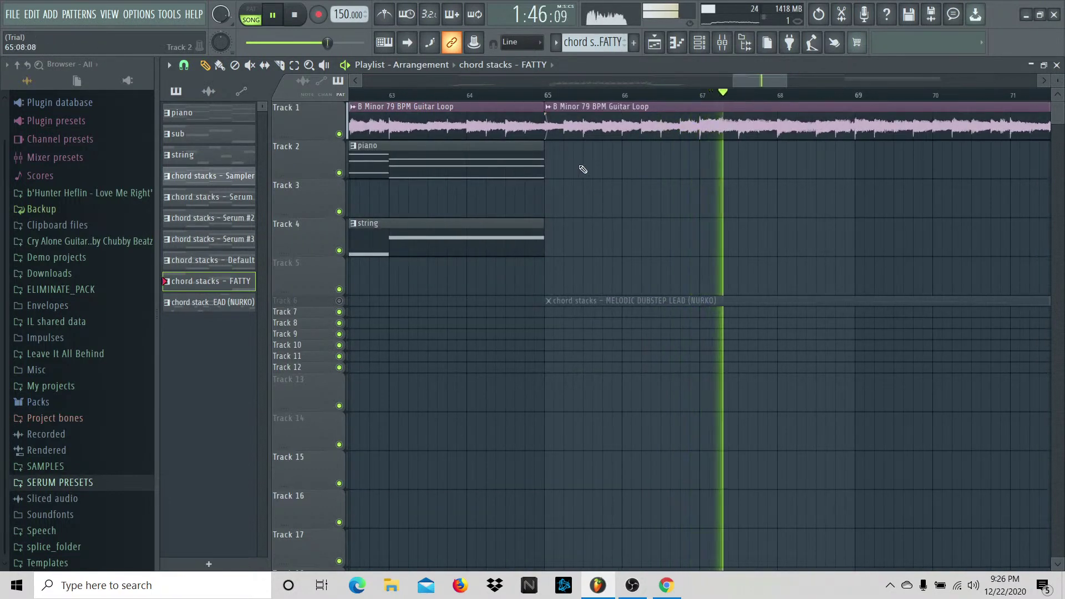
{"action": "left_click_drag", "start_coordinate": [504, 139], "coordinate": [552, 245]}
{"action": "key", "text": "ctrl+b"}
{"action": "key", "text": "ctrl+b"}
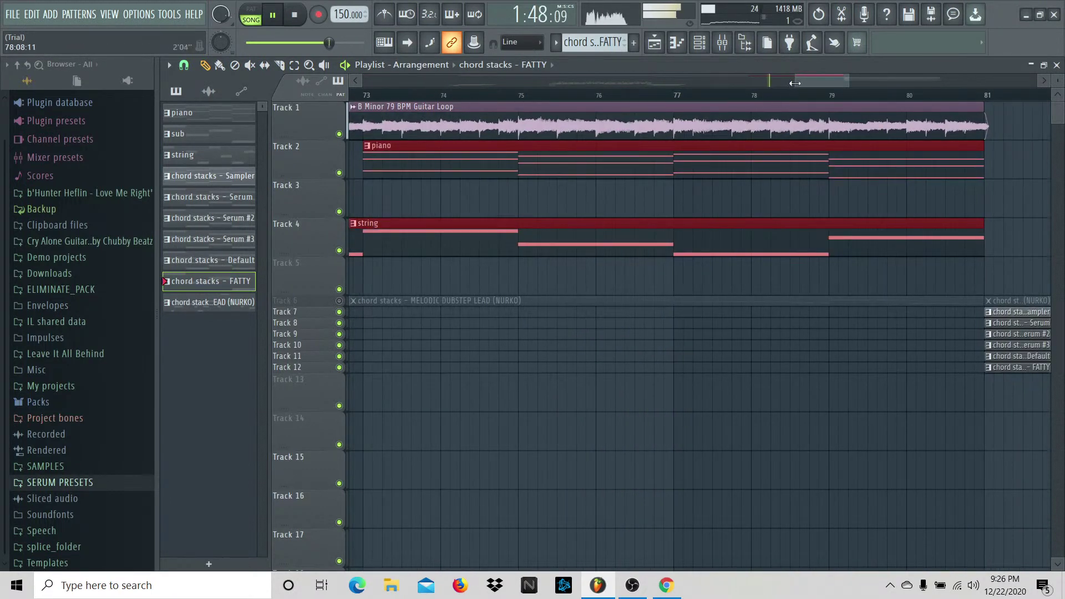
Step: Duplicate the bar 57 piano clip on Track 2 into the gap between bars 65 and 73
{"action": "left_click_drag", "start_coordinate": [795, 83], "coordinate": [692, 83]}
{"action": "left_click", "coordinate": [534, 156], "text": "ctrl"}
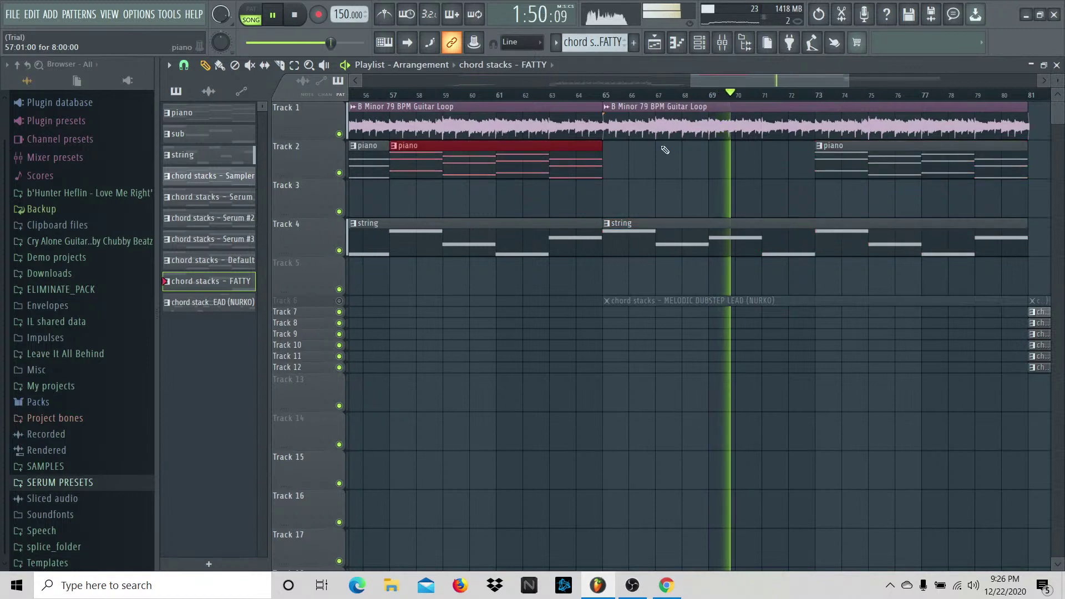
{"action": "key", "text": "ctrl+b"}
{"action": "left_click_drag", "start_coordinate": [793, 80], "coordinate": [818, 81]}
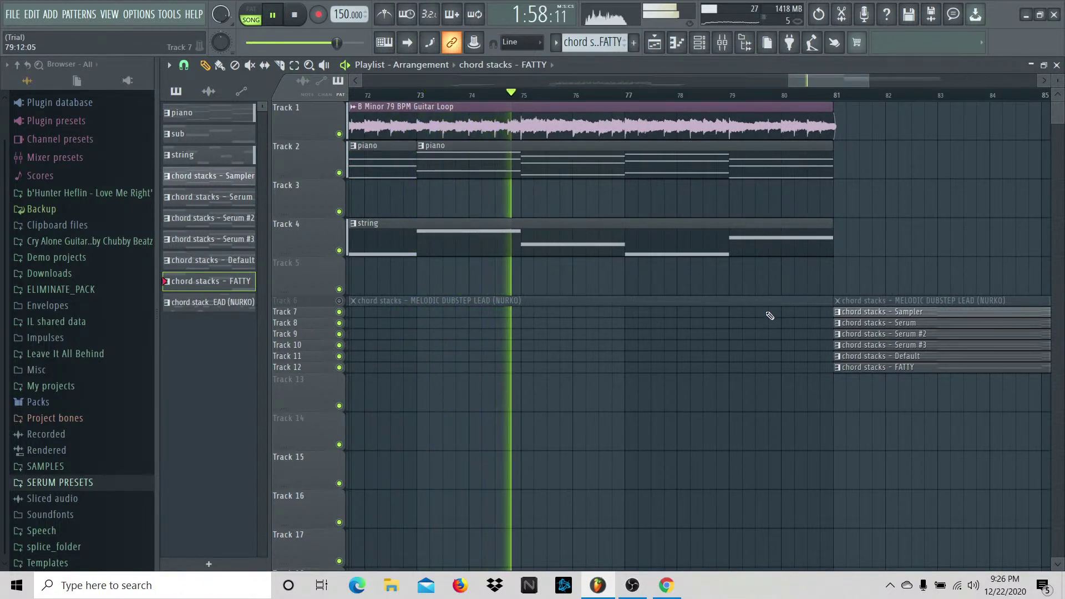
Step: Unmute Track 6 and play the lead and chord stack section through to its end at bar 97
{"action": "left_click", "coordinate": [340, 301]}
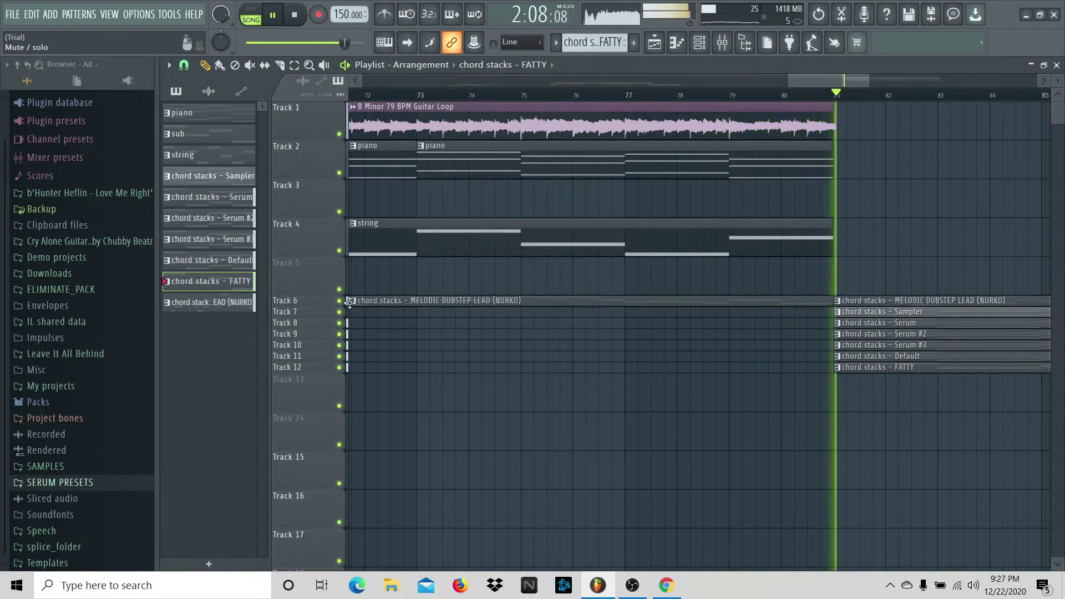
{"action": "left_click_drag", "start_coordinate": [818, 84], "coordinate": [857, 82]}
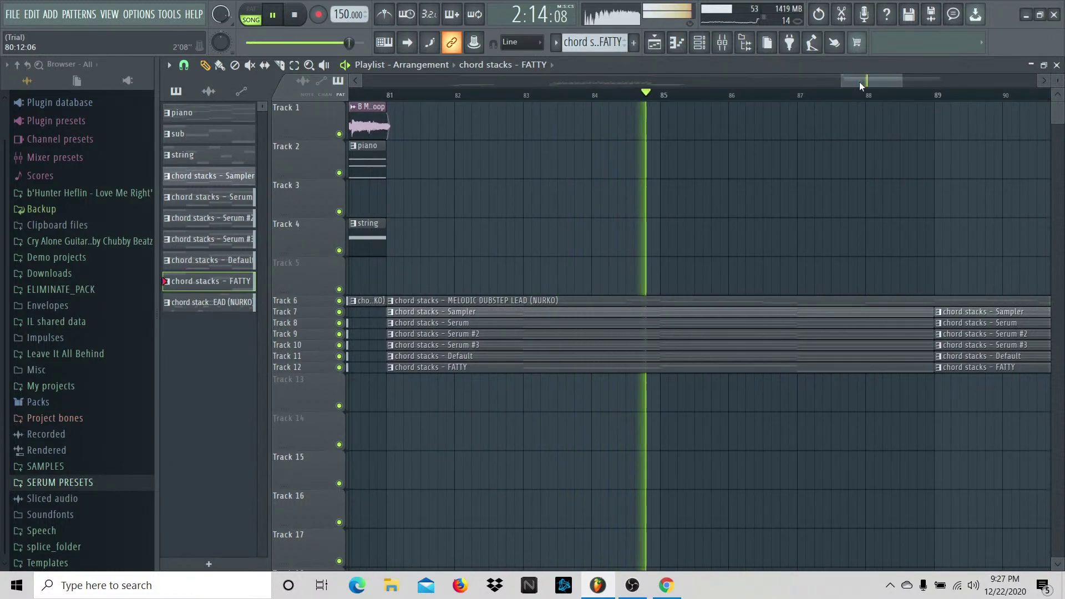
{"action": "left_click_drag", "start_coordinate": [860, 81], "coordinate": [864, 82]}
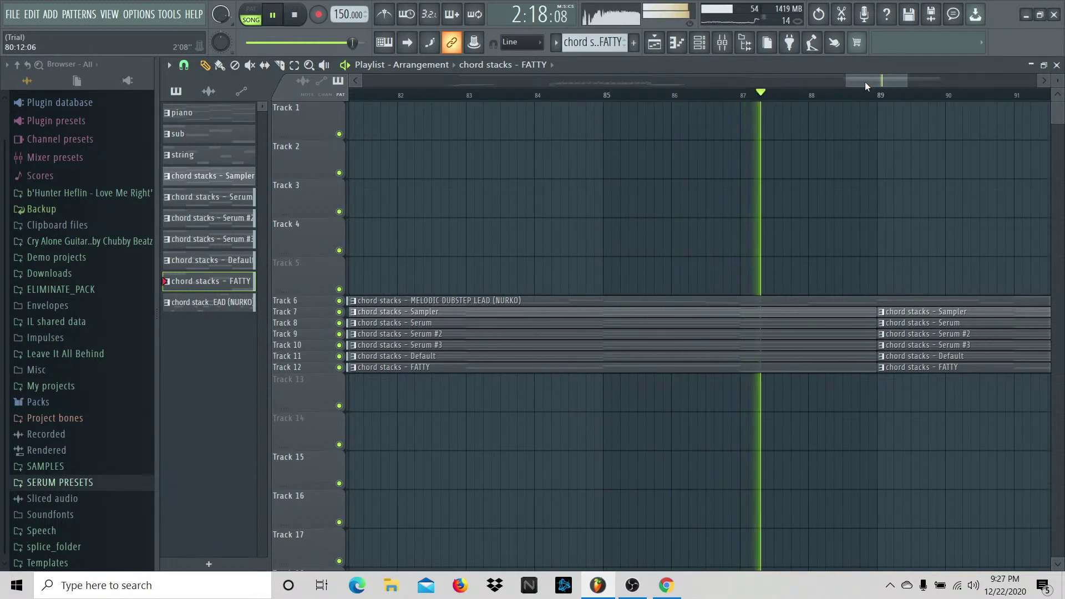
{"action": "left_click_drag", "start_coordinate": [864, 81], "coordinate": [900, 86]}
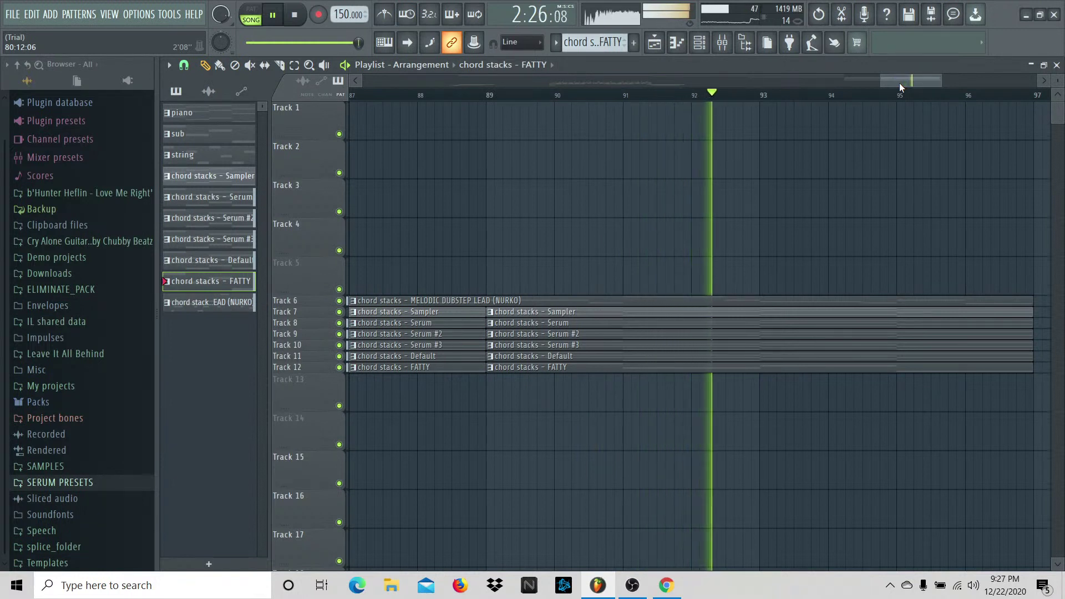
{"action": "left_click_drag", "start_coordinate": [900, 86], "coordinate": [914, 87]}
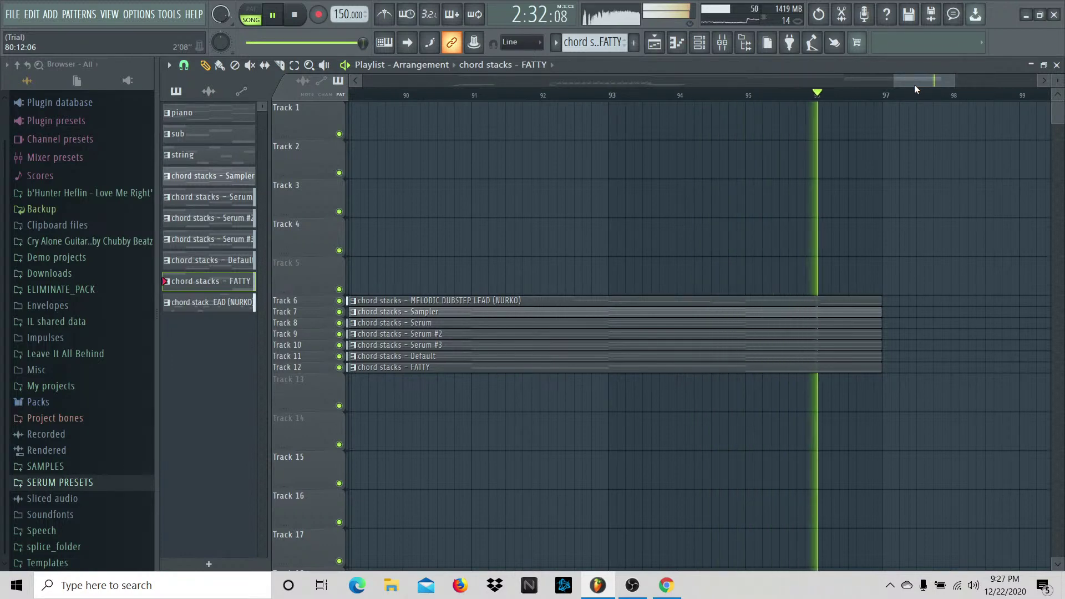
{"action": "key", "text": "space"}
Step: Select the range from bar 65 to bar 81 and solo the lead on Track 6
{"action": "left_click_drag", "start_coordinate": [915, 85], "coordinate": [993, 126]}
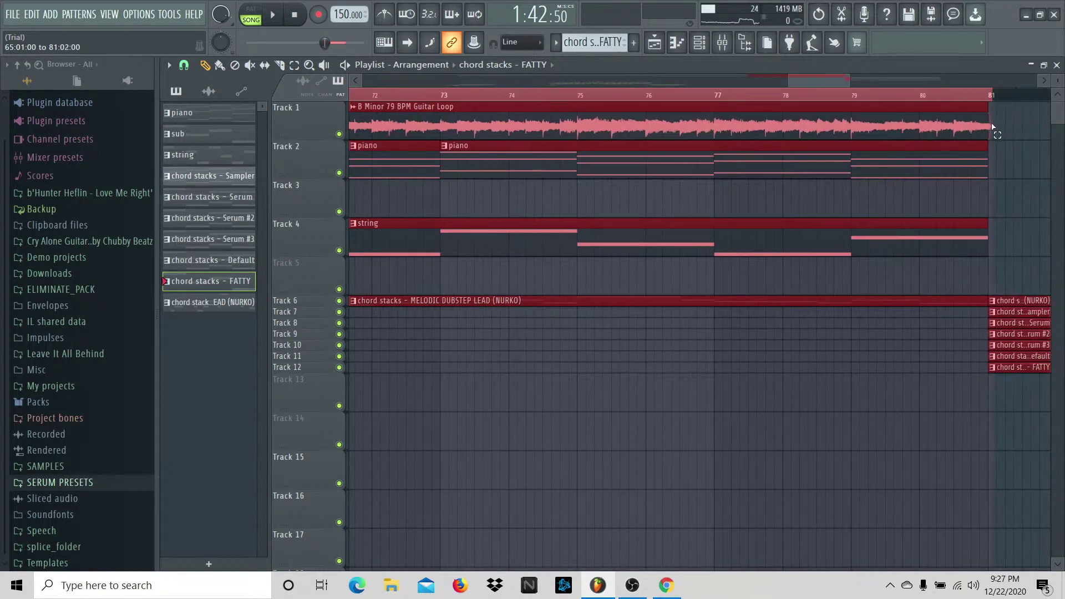
{"action": "right_click", "coordinate": [341, 301]}
{"action": "left_click_drag", "start_coordinate": [827, 83], "coordinate": [782, 82]}
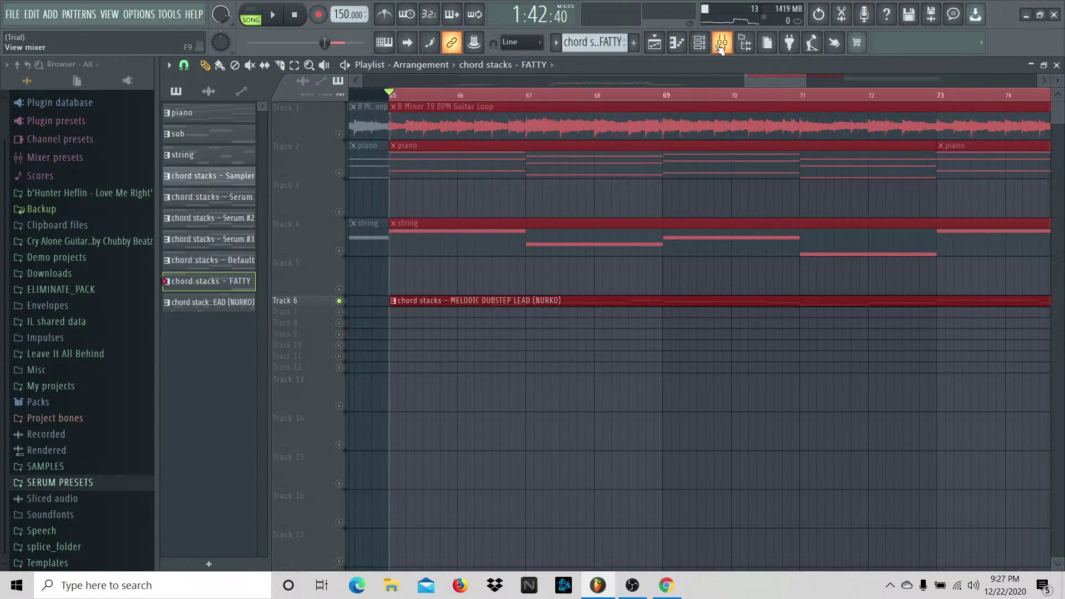
Step: Load Fruity Love Philter into effect slot 7 of the MELODIC DUBSTEP LEAD mixer track
{"action": "left_click", "coordinate": [720, 46]}
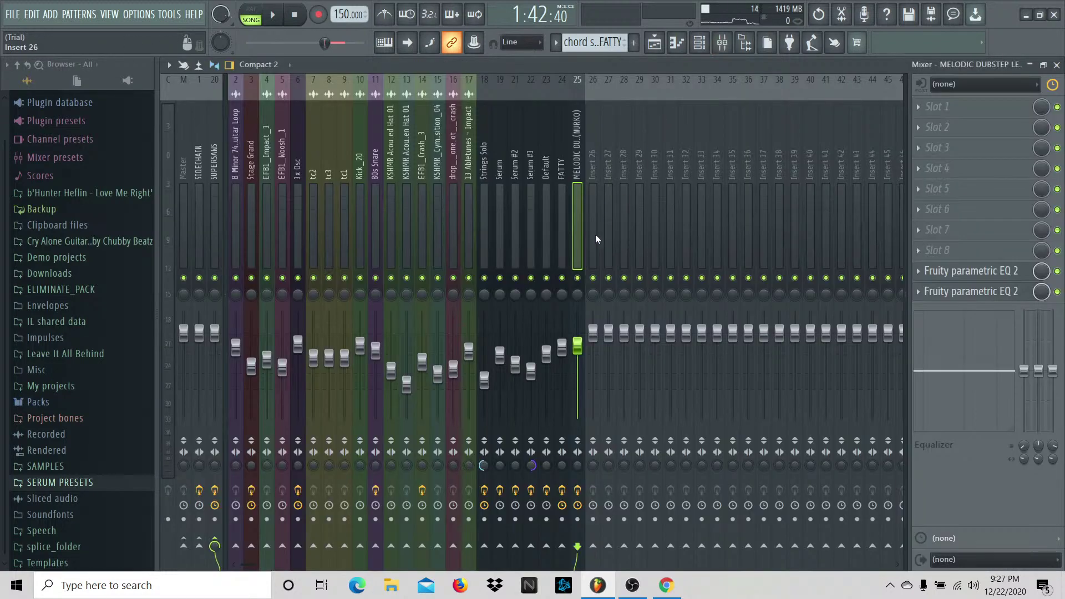
{"action": "left_click", "coordinate": [962, 234]}
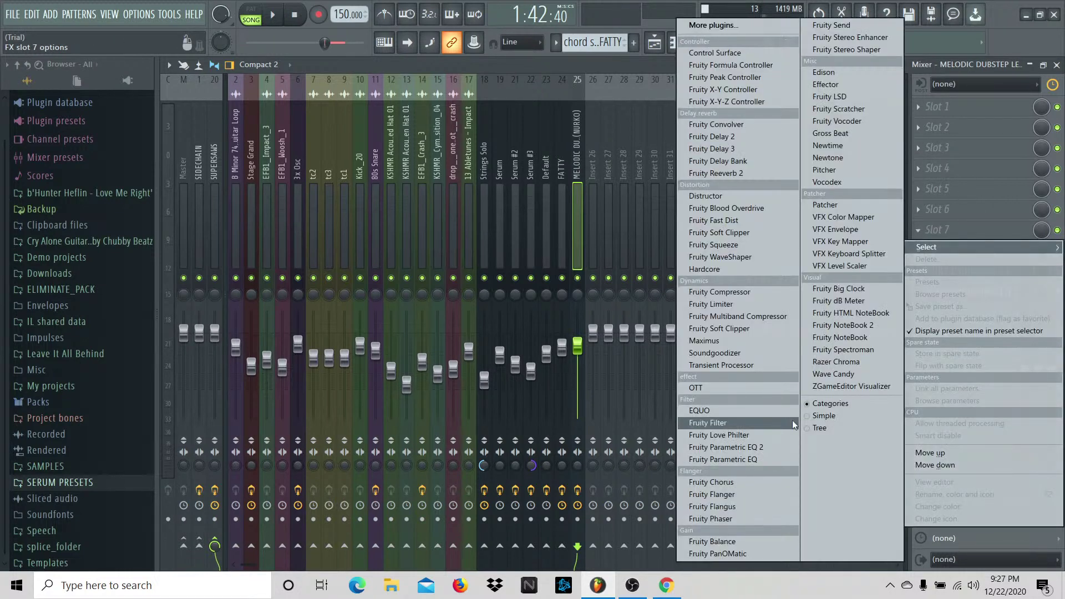
{"action": "left_click", "coordinate": [764, 434]}
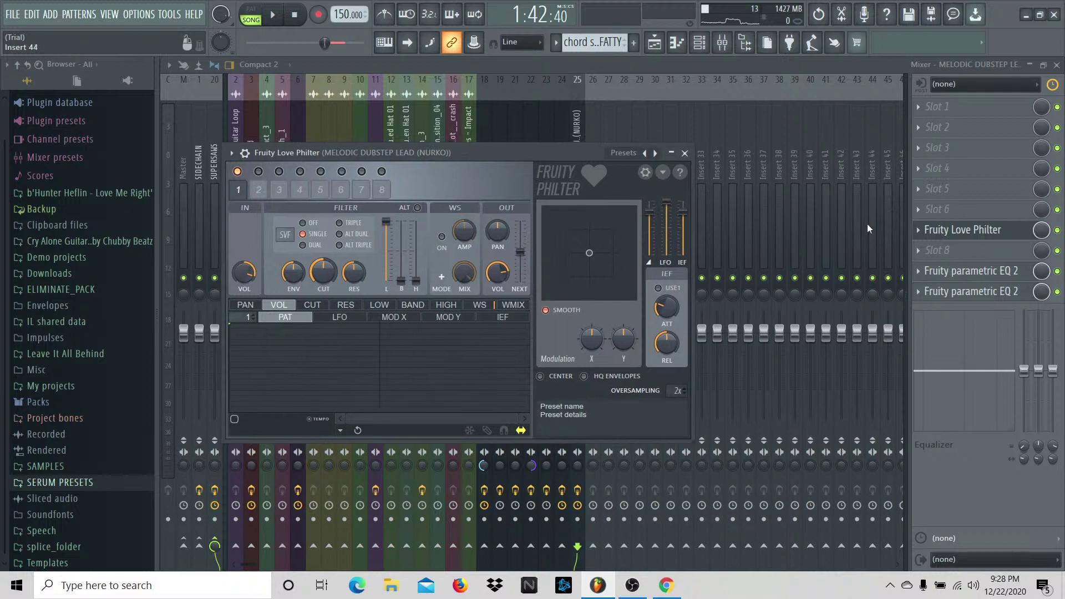
{"action": "left_click", "coordinate": [935, 230]}
{"action": "left_click", "coordinate": [936, 233]}
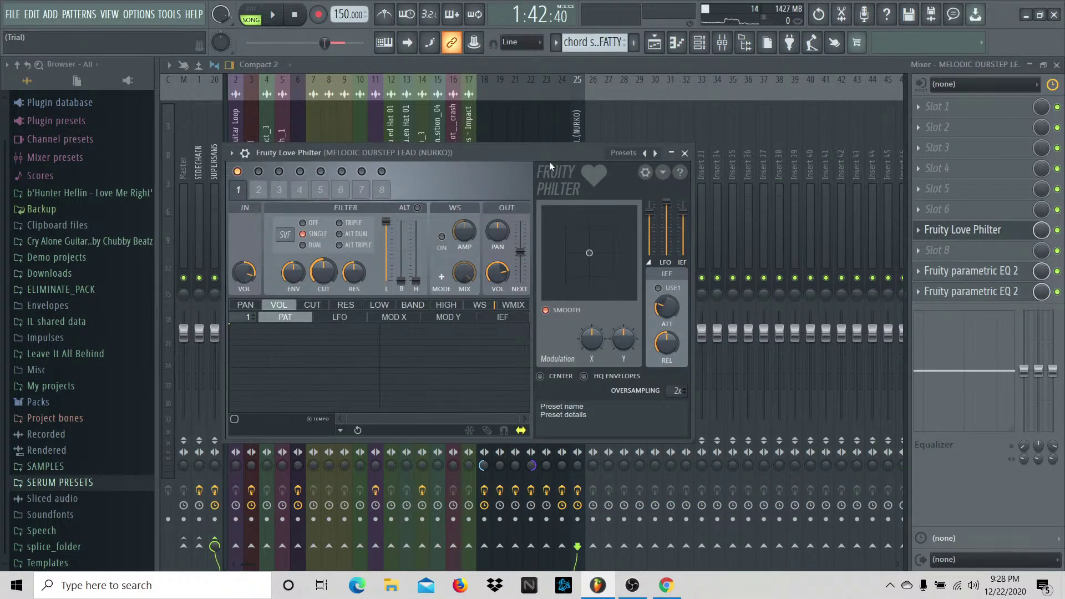
{"action": "left_click_drag", "start_coordinate": [550, 165], "coordinate": [596, 158]}
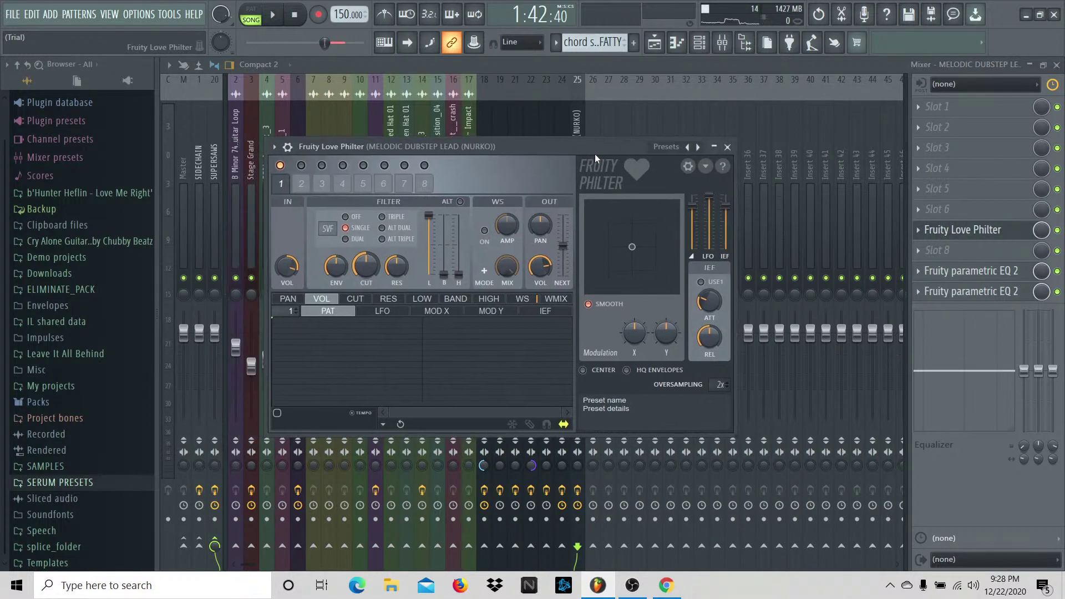
Step: Create an automation clip for Love Philter's Filter 1 cutoff and shape it as a gradual rise up to bar 81
{"action": "right_click", "coordinate": [364, 269]}
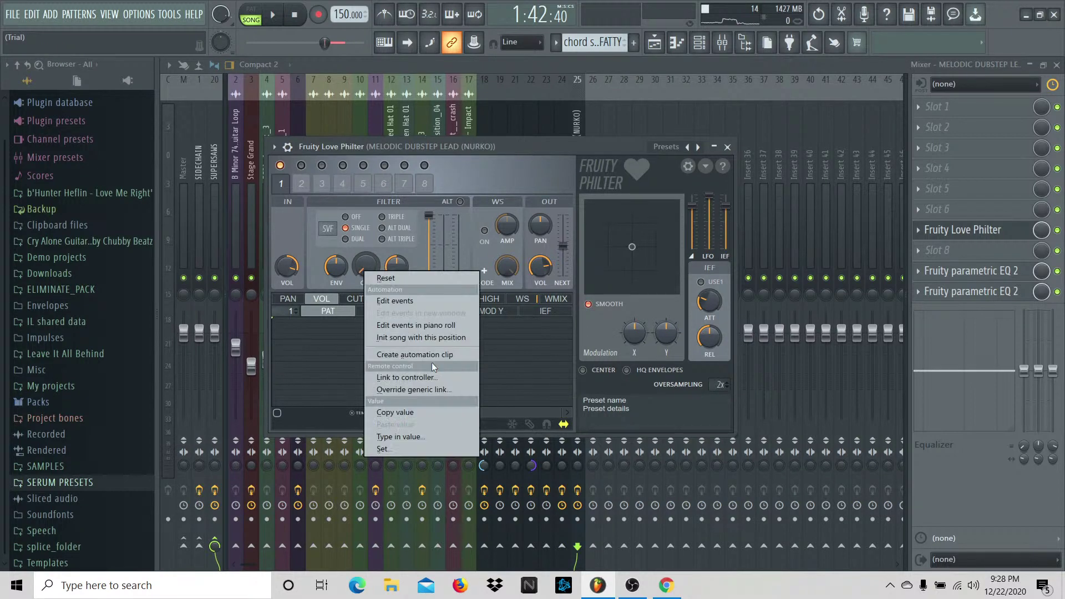
{"action": "left_click", "coordinate": [432, 355]}
{"action": "left_click", "coordinate": [655, 43]}
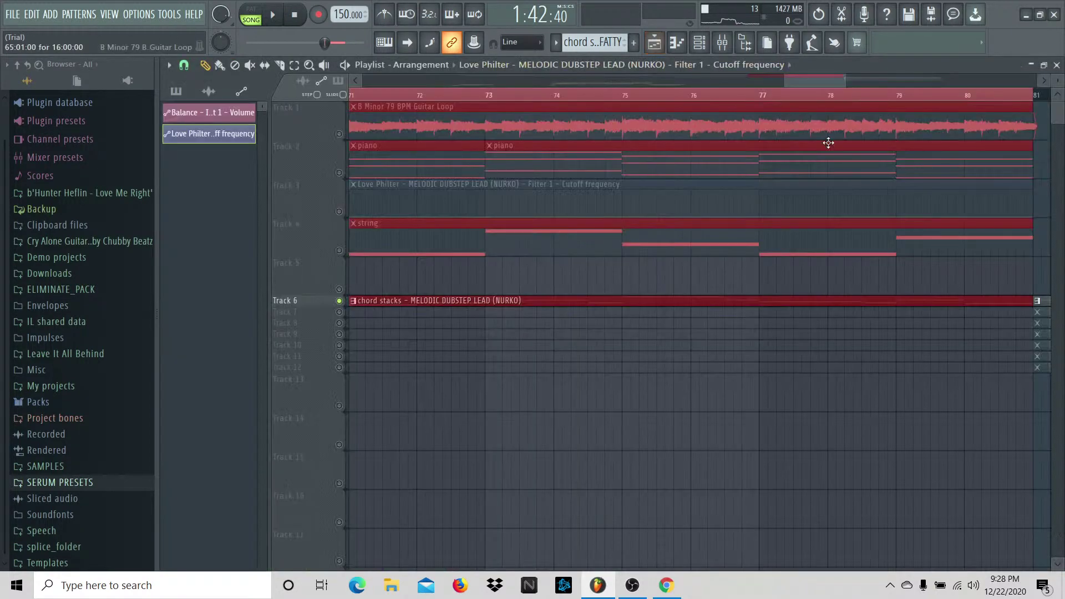
{"action": "left_click_drag", "start_coordinate": [1036, 215], "coordinate": [1036, 206]}
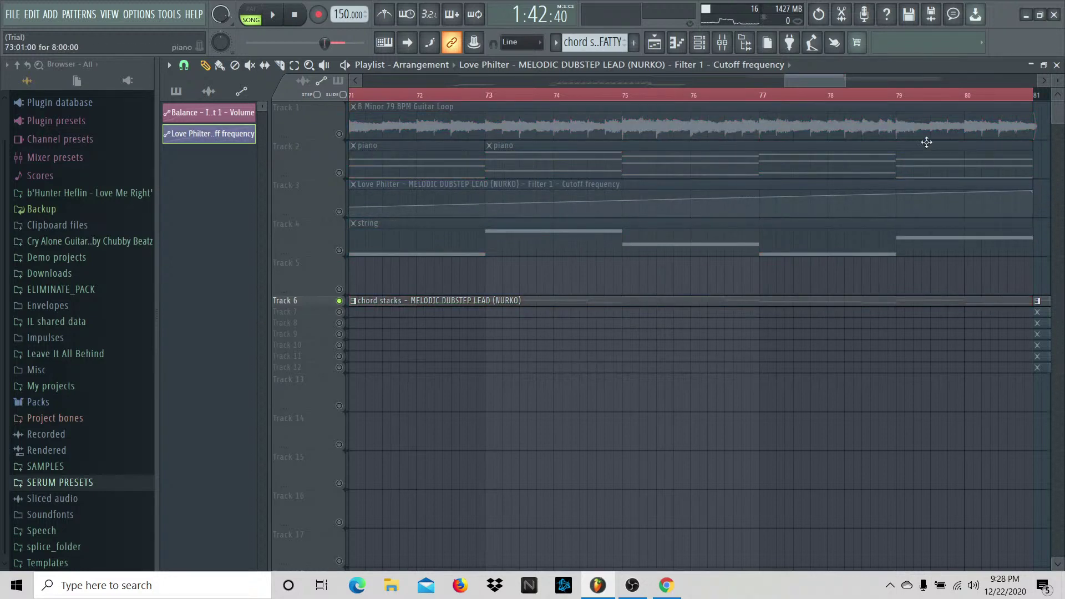
Step: Restore all soloed-out tracks and play from bar 65 to check the lead's cutoff sweep
{"action": "right_click", "coordinate": [340, 212]}
{"action": "right_click", "coordinate": [340, 211]}
{"action": "key", "text": "space"}
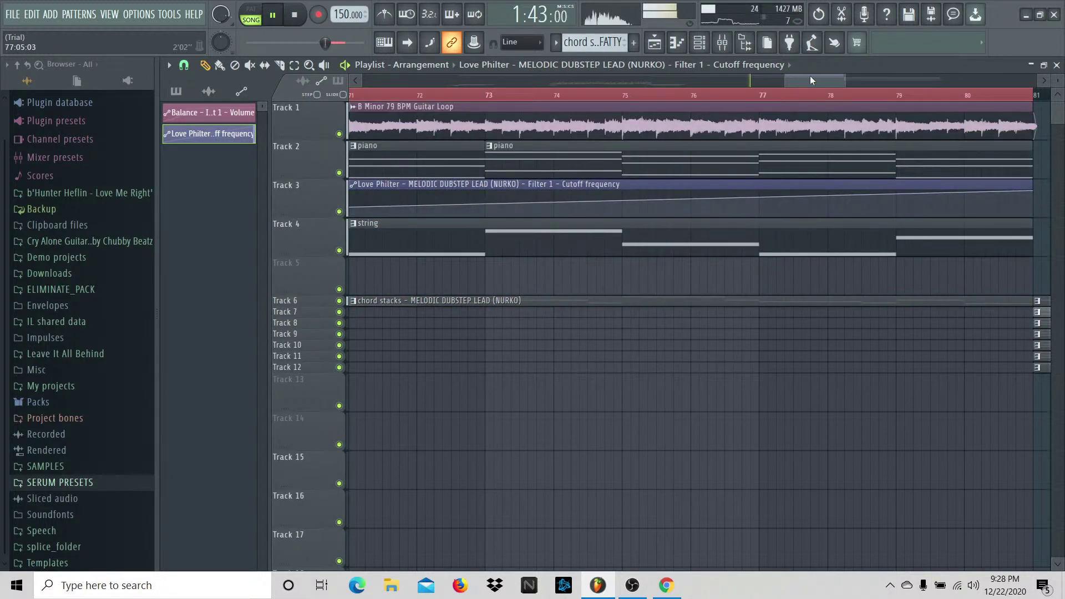
{"action": "mouse_move", "coordinate": [810, 79]}
{"action": "left_mouse_down"}
{"action": "mouse_move", "coordinate": [764, 78]}
{"action": "mouse_move", "coordinate": [802, 79]}
{"action": "left_mouse_up"}
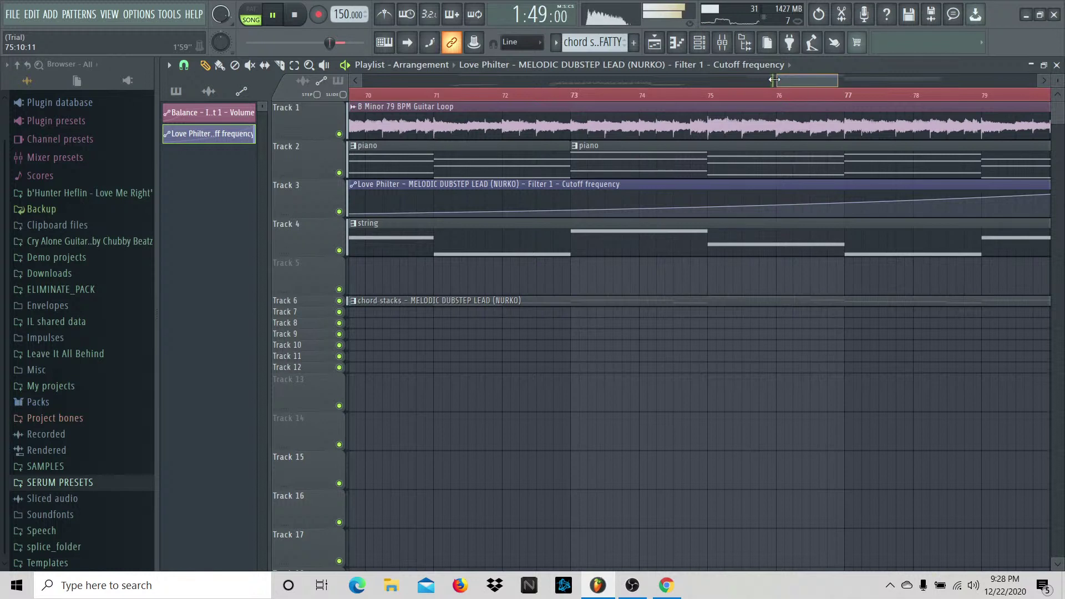
{"action": "left_click_drag", "start_coordinate": [774, 80], "coordinate": [758, 80]}
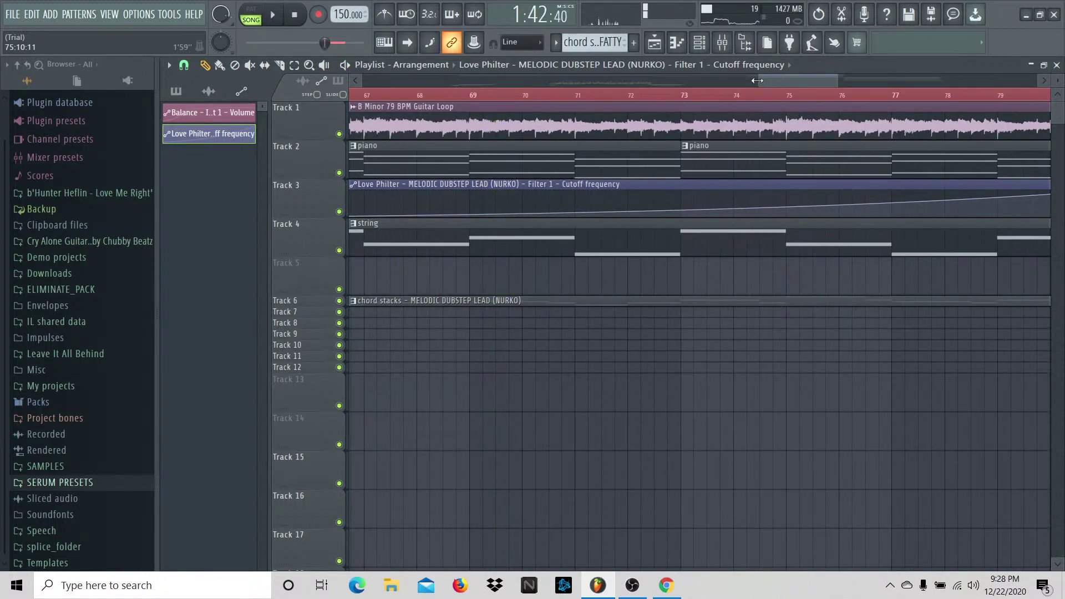
Step: Move the lead's cutoff automation clip from Track 3 to Track 5, directly above the lead clip, and deselect it
{"action": "left_click_drag", "start_coordinate": [758, 79], "coordinate": [742, 79]}
{"action": "left_click", "coordinate": [696, 194]}
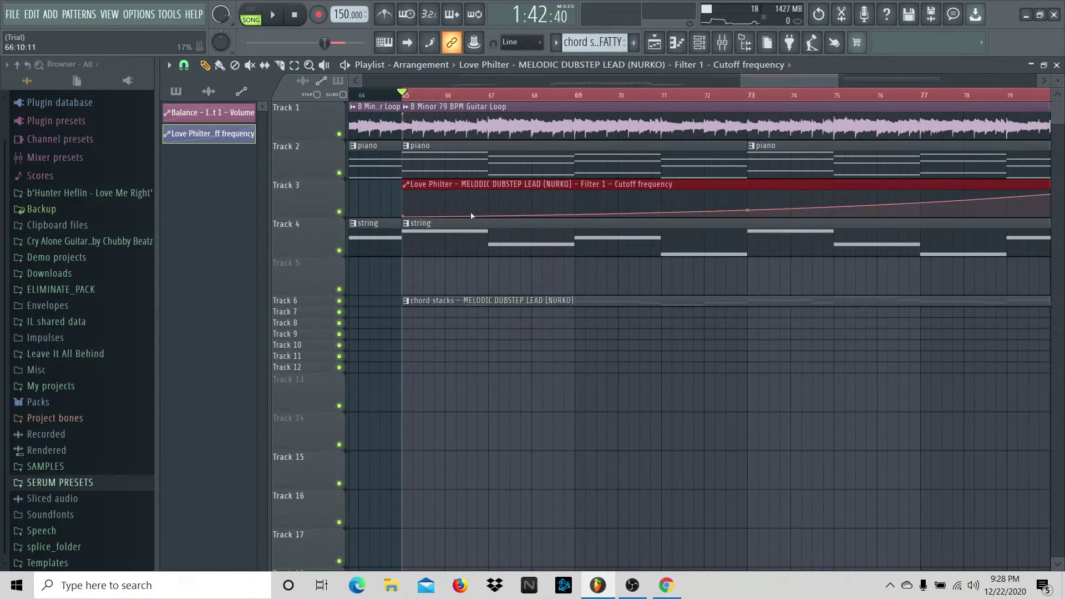
{"action": "key", "text": "shift+Down"}
{"action": "key", "text": "shift+Down"}
{"action": "key", "text": "shift+Down"}
{"action": "key", "text": "shift+Down"}
{"action": "key", "text": "shift+Down"}
{"action": "key", "text": "shift+Down"}
{"action": "key", "text": "shift+Down"}
{"action": "key", "text": "shift+Down"}
{"action": "key", "text": "shift+Down"}
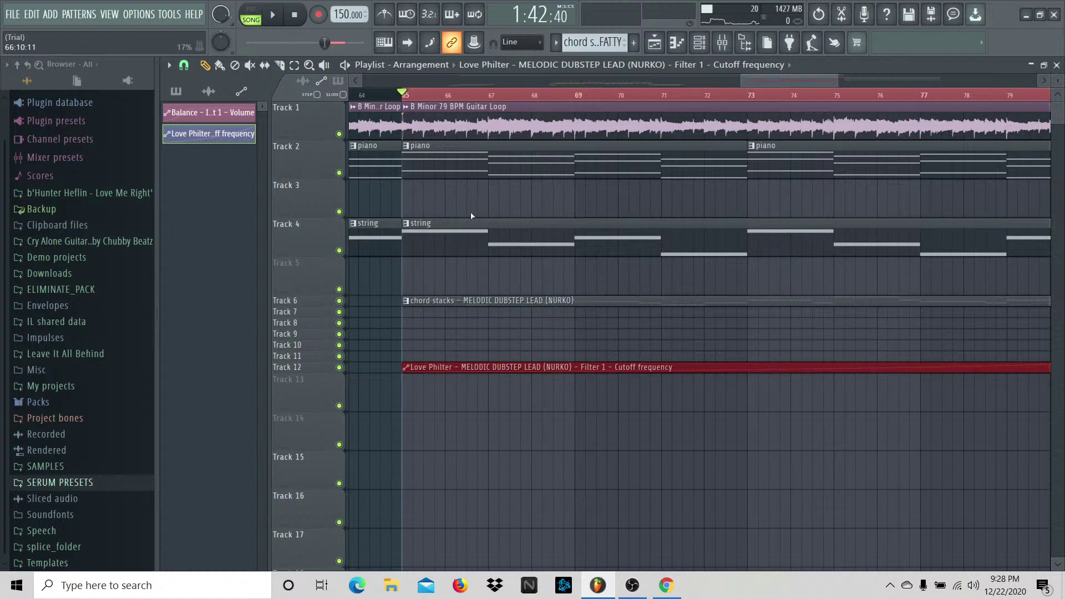
{"action": "key", "text": "shift+Down"}
{"action": "key", "text": "shift+Down"}
{"action": "key", "text": "shift+Down"}
{"action": "key", "text": "shift+Down"}
{"action": "key", "text": "shift+Down"}
{"action": "key", "text": "shift+Down"}
{"action": "key", "text": "shift+Down"}
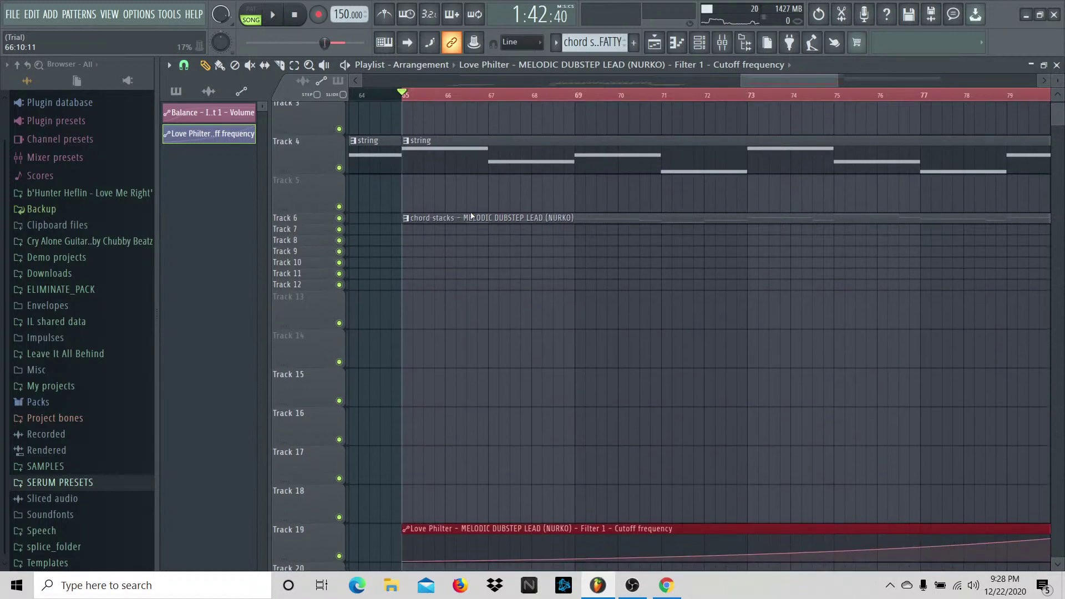
{"action": "key", "text": "shift+Up"}
{"action": "key", "text": "shift+Up"}
{"action": "key", "text": "shift+Up"}
{"action": "key", "text": "shift+Up"}
{"action": "key", "text": "shift+Up"}
{"action": "key", "text": "shift+Up"}
{"action": "key", "text": "shift+Up"}
{"action": "key", "text": "shift+Up"}
{"action": "key", "text": "shift+Up"}
{"action": "key", "text": "shift+Up"}
{"action": "key", "text": "shift+Up"}
{"action": "key", "text": "shift+Up"}
{"action": "key", "text": "shift+Up"}
{"action": "key", "text": "shift+Up"}
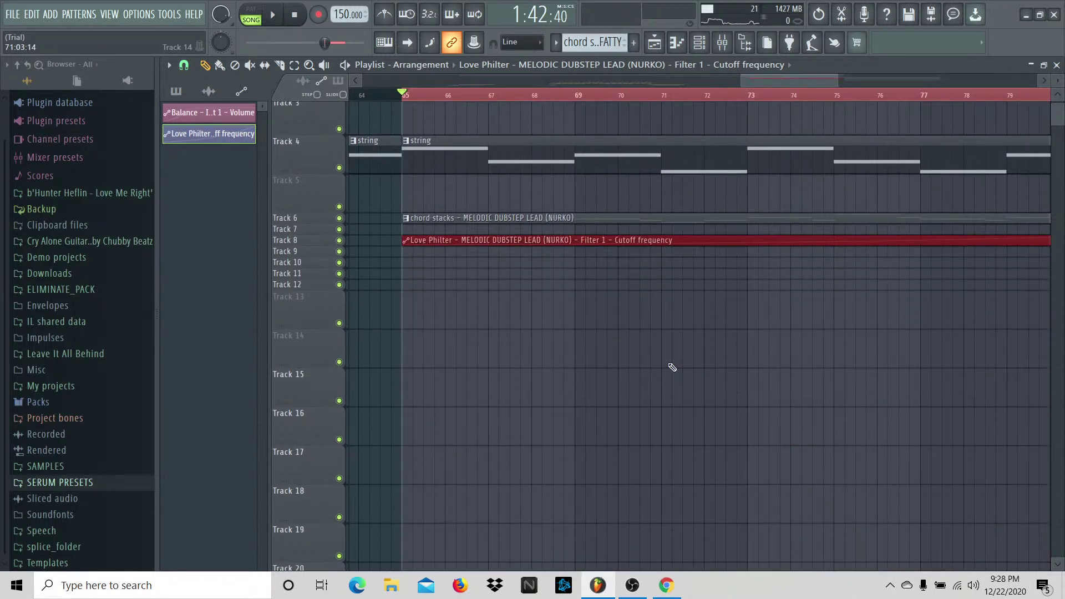
{"action": "key", "text": "ctrl+d"}
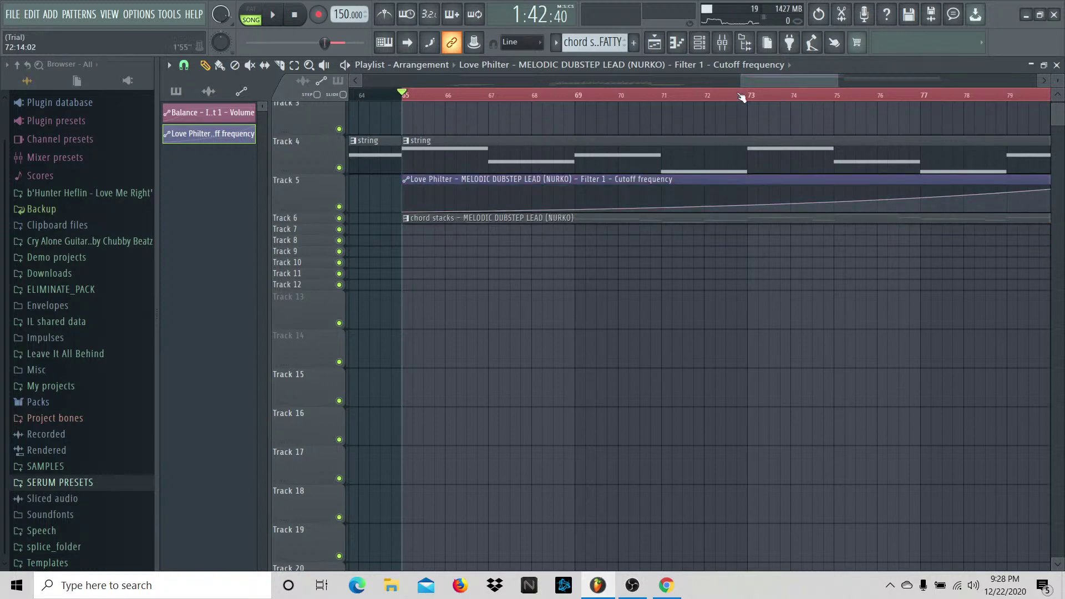
{"action": "left_click", "coordinate": [718, 49]}
{"action": "left_click", "coordinate": [655, 44]}
{"action": "left_click_drag", "start_coordinate": [748, 82], "coordinate": [768, 84]}
{"action": "scroll", "coordinate": [756, 260], "scroll_direction": "up", "scroll_amount": 2}
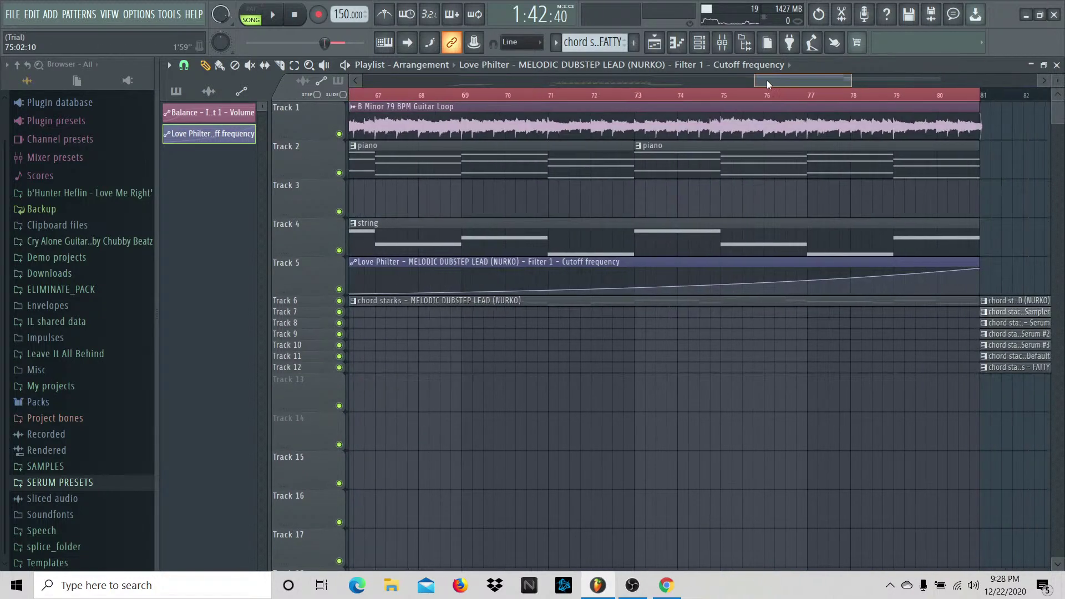
{"action": "scroll", "coordinate": [767, 78], "scroll_direction": "left", "scroll_amount": 3}
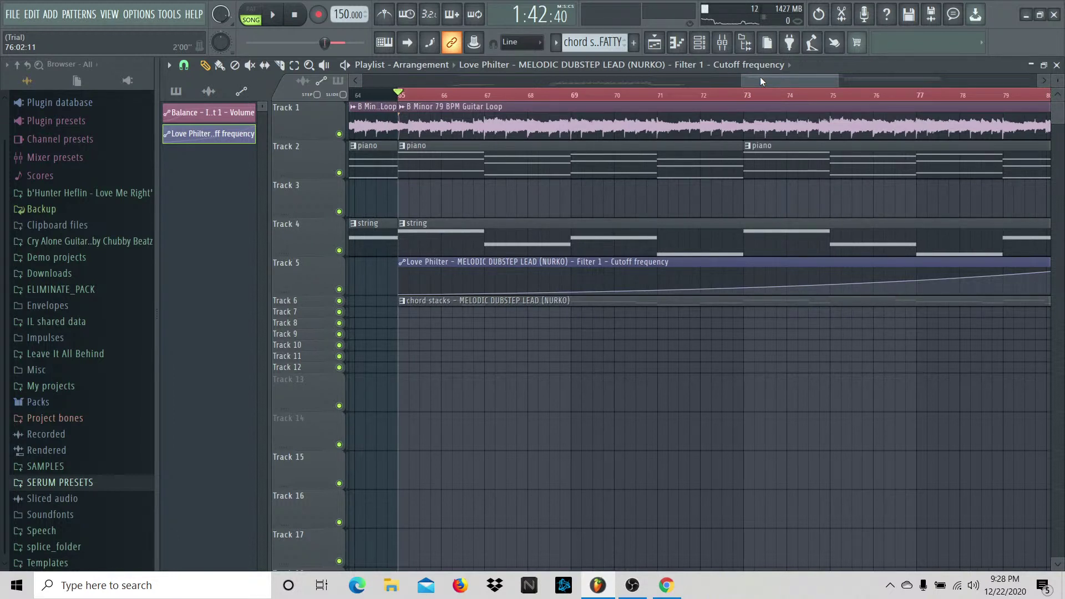
{"action": "left_click_drag", "start_coordinate": [760, 78], "coordinate": [773, 81]}
{"action": "left_click_drag", "start_coordinate": [845, 83], "coordinate": [840, 82]}
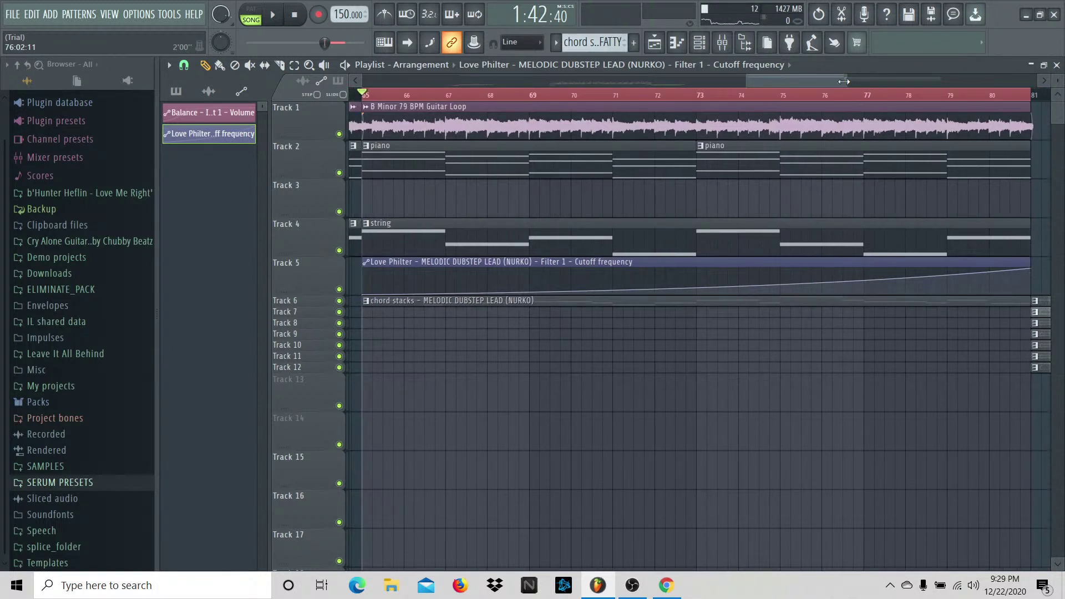
{"action": "left_click_drag", "start_coordinate": [844, 81], "coordinate": [808, 81]}
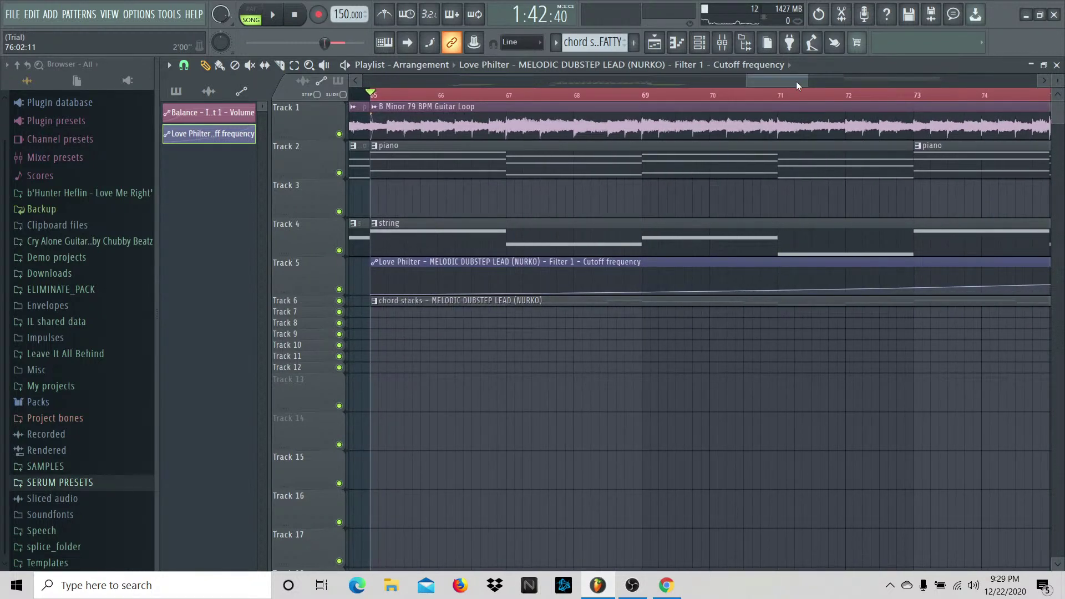
{"action": "left_click_drag", "start_coordinate": [797, 81], "coordinate": [788, 81]}
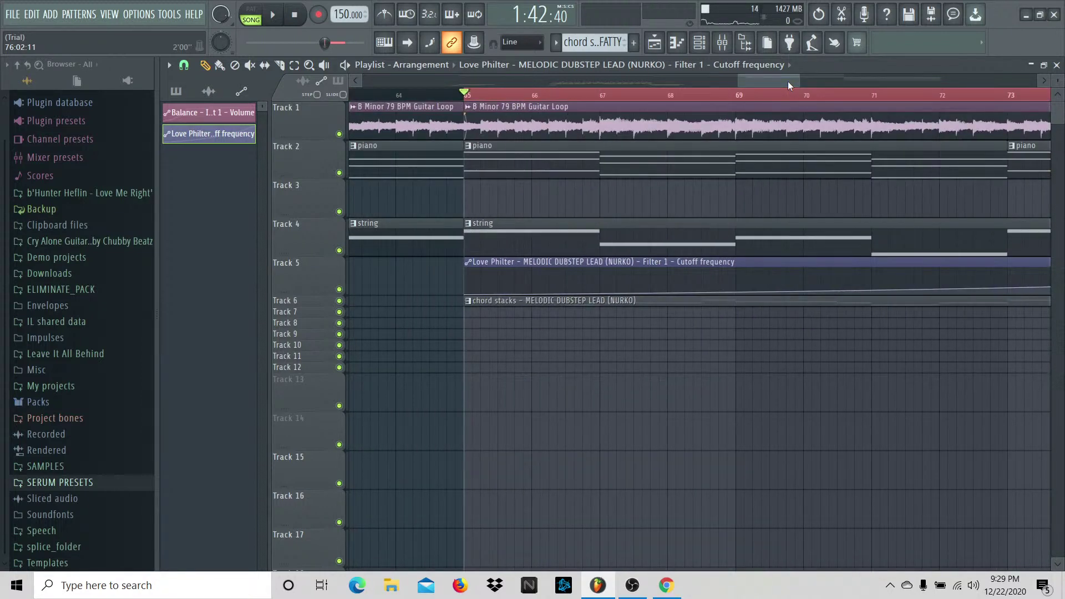
Step: Play the bar 65 to 81 section to listen to the filtered lead build-up, and restart it from bar 65
{"action": "left_click_drag", "start_coordinate": [785, 81], "coordinate": [823, 82]}
{"action": "key", "text": "space"}
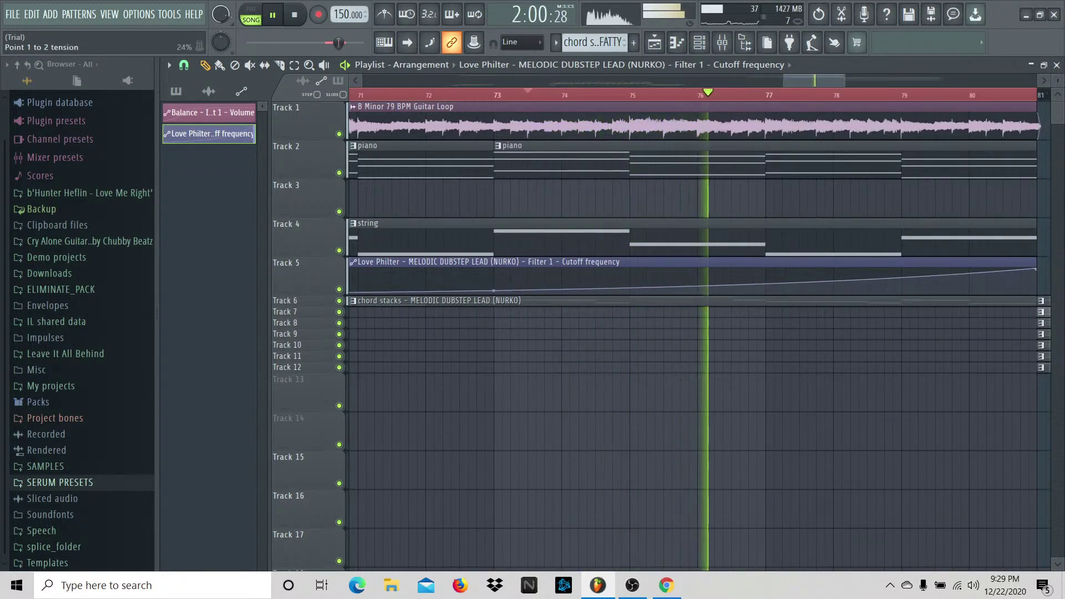
{"action": "left_click_drag", "start_coordinate": [803, 81], "coordinate": [824, 81]}
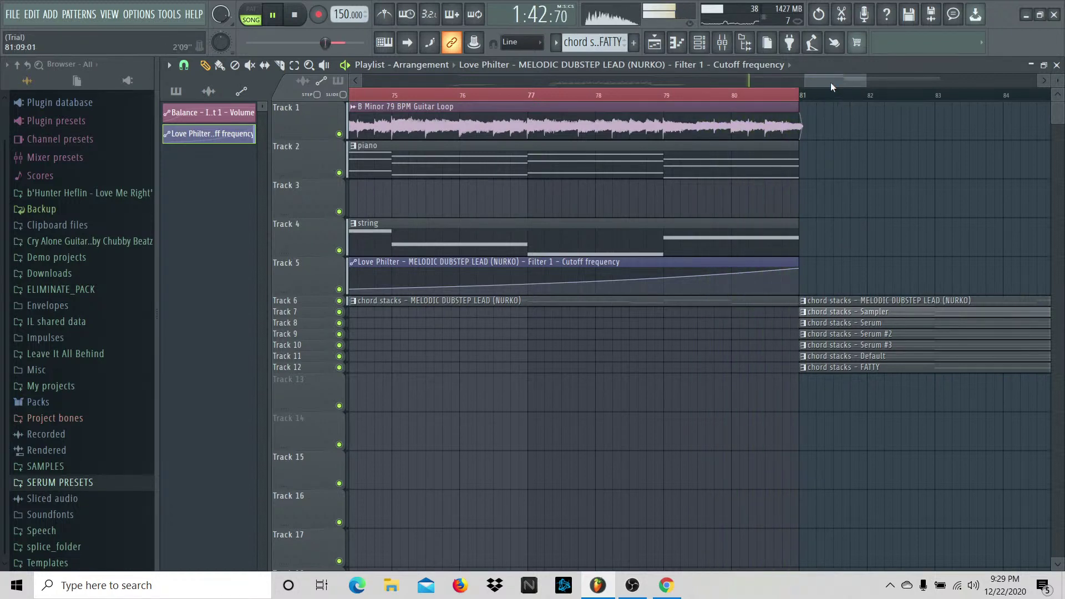
{"action": "key", "text": "space"}
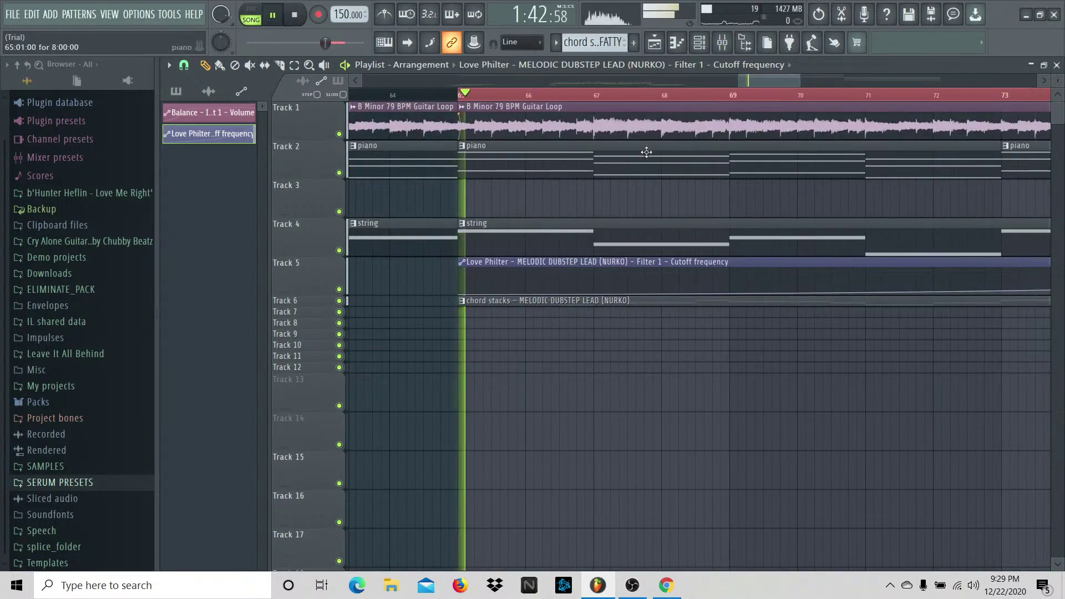
Step: List the patterns in the clip picker and expand the browser's Downloads folder to look through the sample packs during playback
{"action": "left_click", "coordinate": [176, 91]}
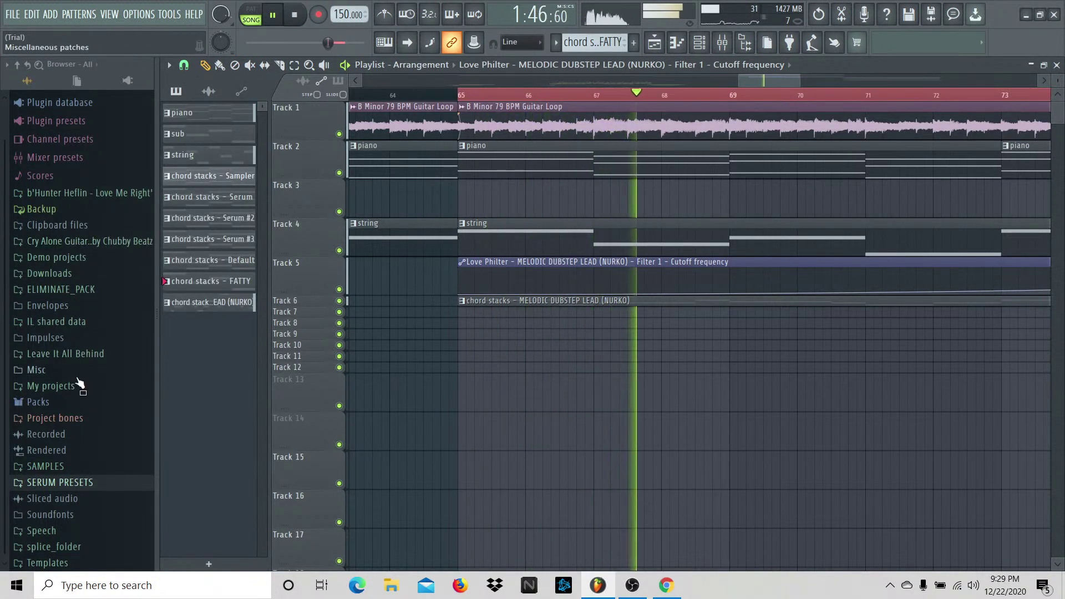
{"action": "left_click", "coordinate": [59, 467]}
{"action": "left_click", "coordinate": [59, 467]}
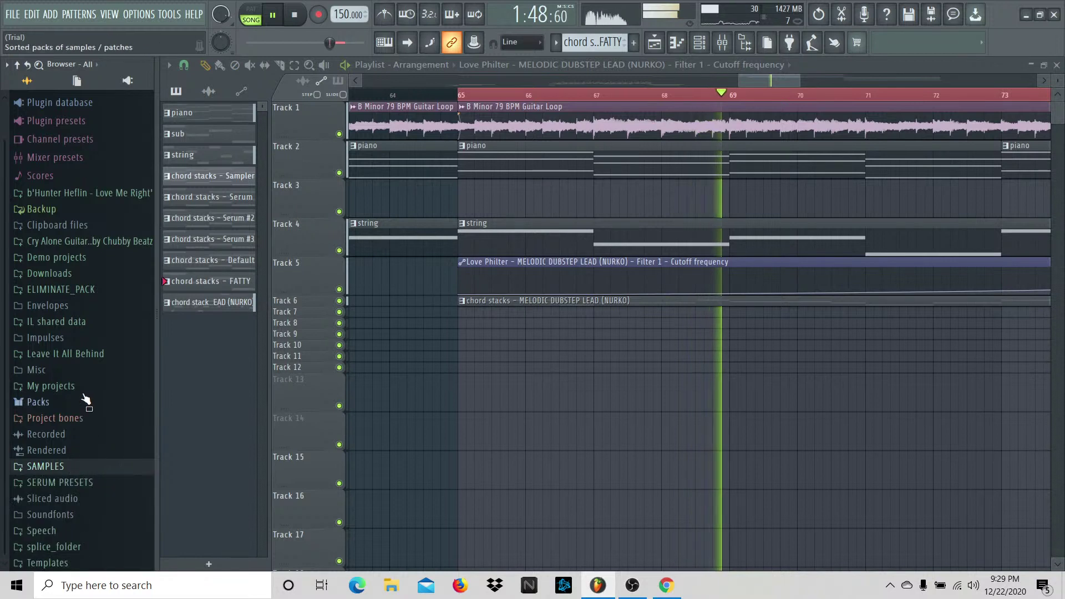
{"action": "left_click", "coordinate": [64, 273]}
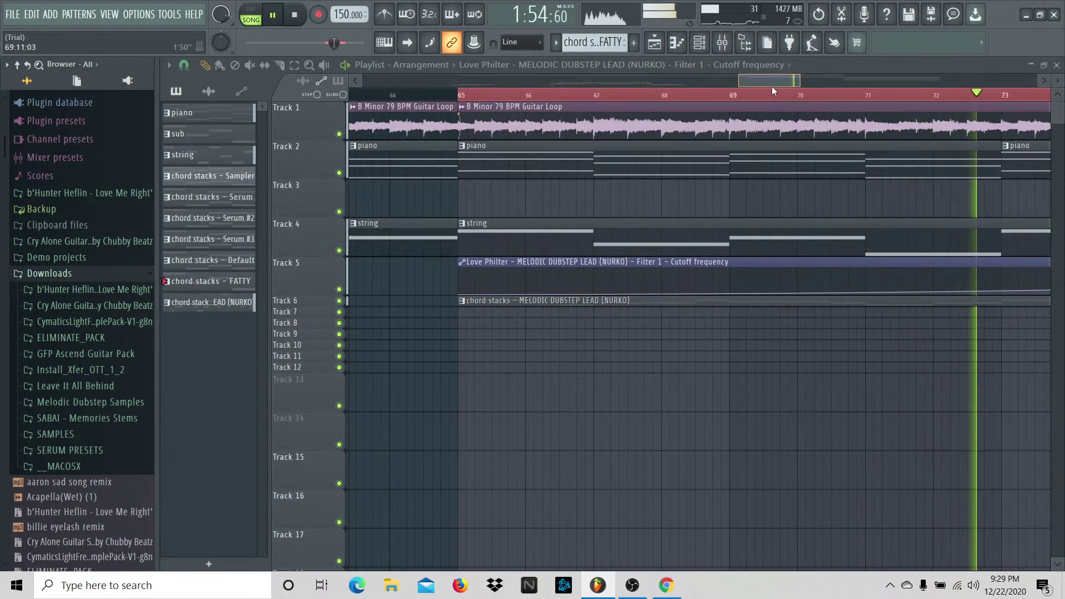
{"action": "left_click_drag", "start_coordinate": [771, 86], "coordinate": [816, 86]}
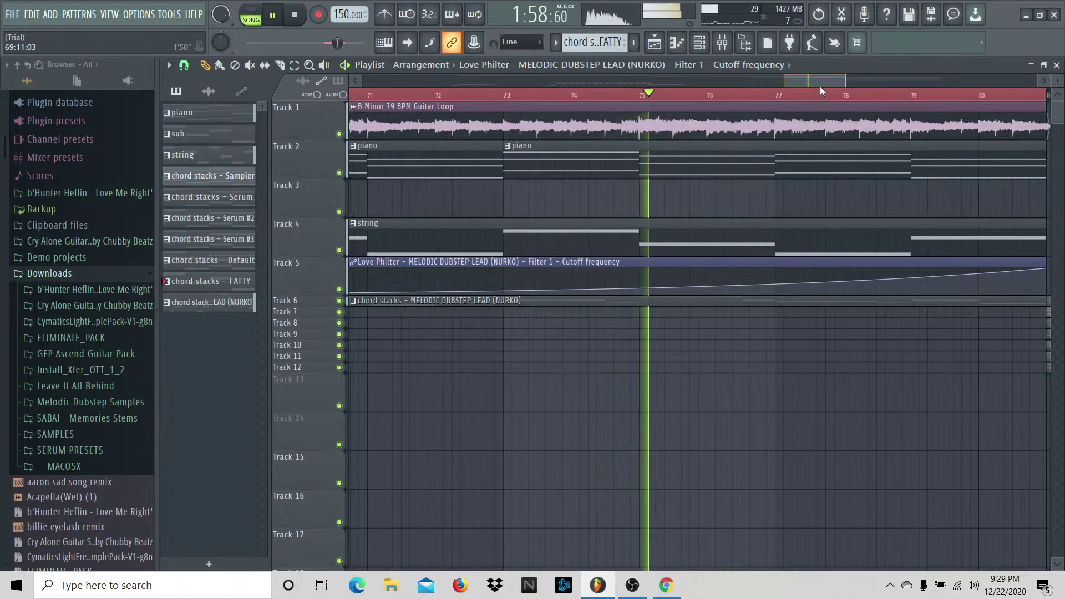
Step: Follow the filtered lead build-up's playback towards bar 81 and stop it
{"action": "scroll", "coordinate": [820, 86], "scroll_direction": "down", "scroll_amount": 3}
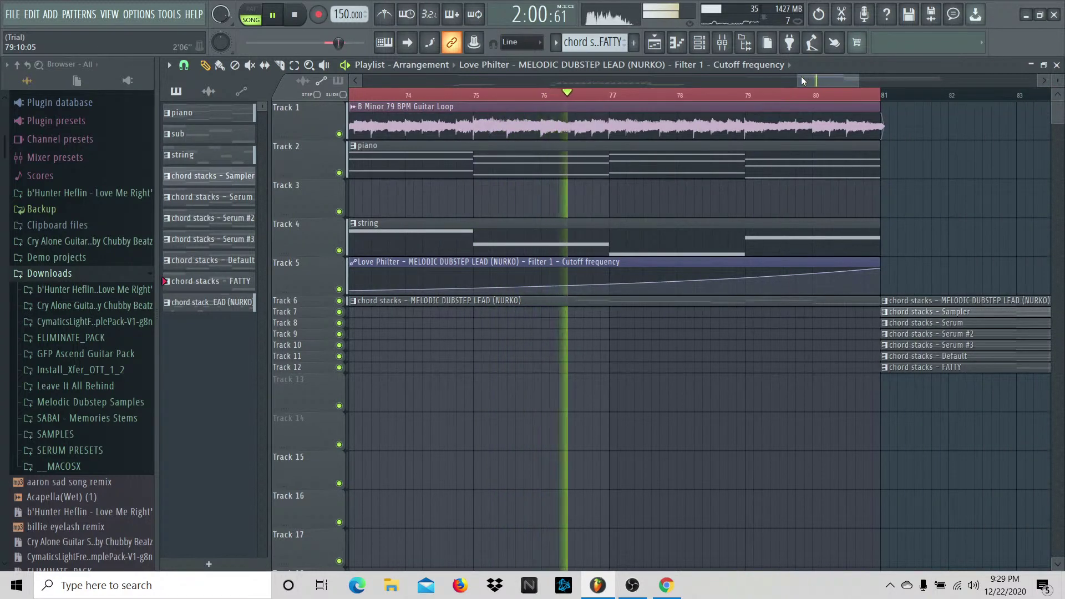
{"action": "left_click_drag", "start_coordinate": [806, 80], "coordinate": [781, 80]}
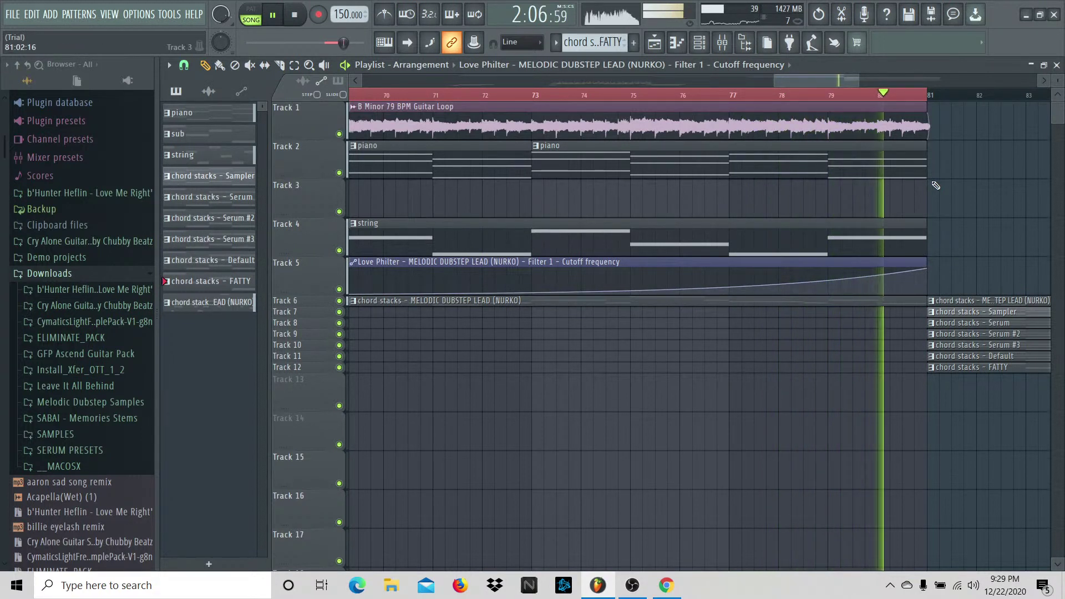
{"action": "key", "text": "space"}
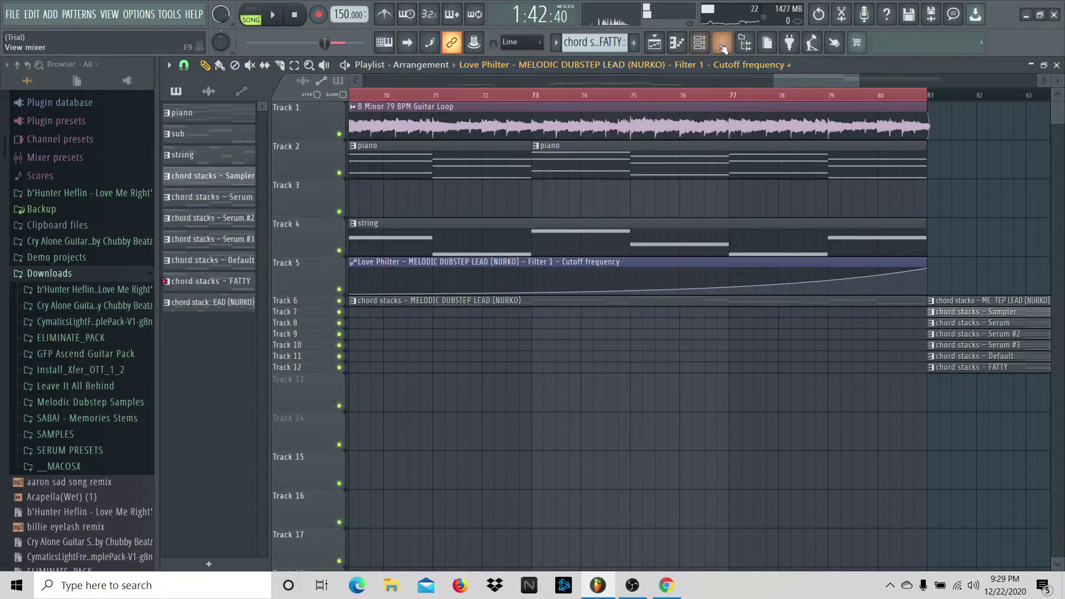
Step: Play the section from bar 77 with the mixer's Master track selected to check its output level, and stop playback
{"action": "left_click", "coordinate": [722, 43]}
{"action": "left_click", "coordinate": [722, 42]}
{"action": "left_click", "coordinate": [832, 95]}
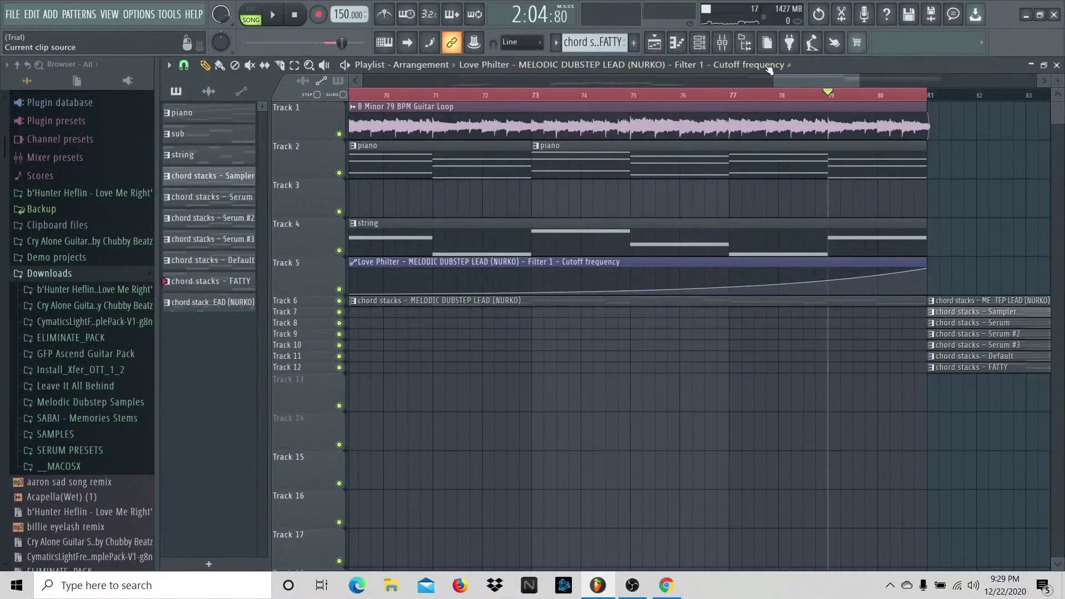
{"action": "left_click", "coordinate": [732, 96]}
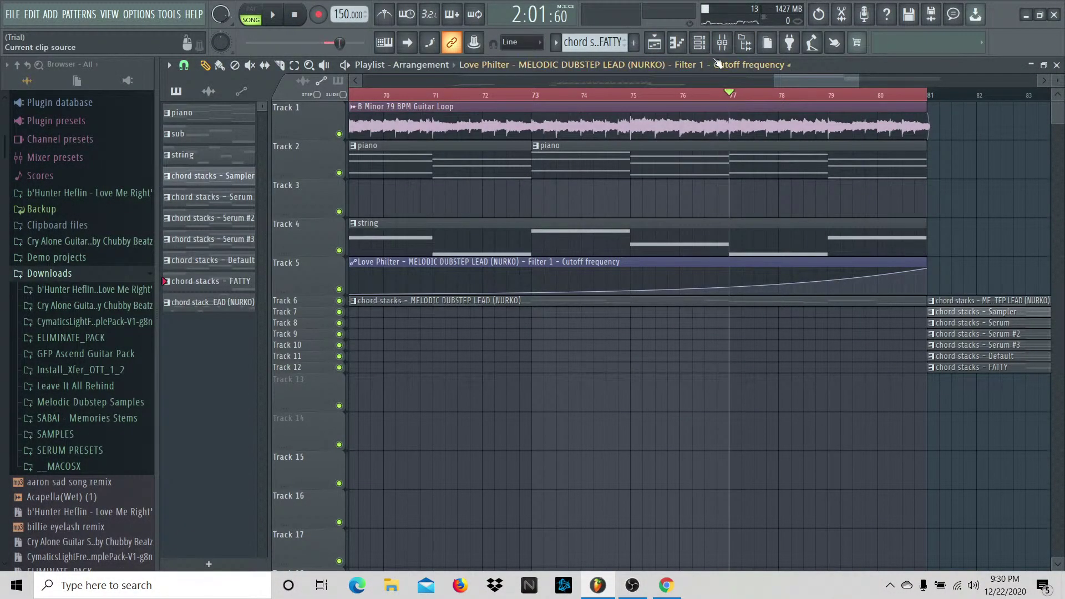
{"action": "left_click", "coordinate": [722, 43]}
{"action": "left_click", "coordinate": [188, 204]}
{"action": "key", "text": "space"}
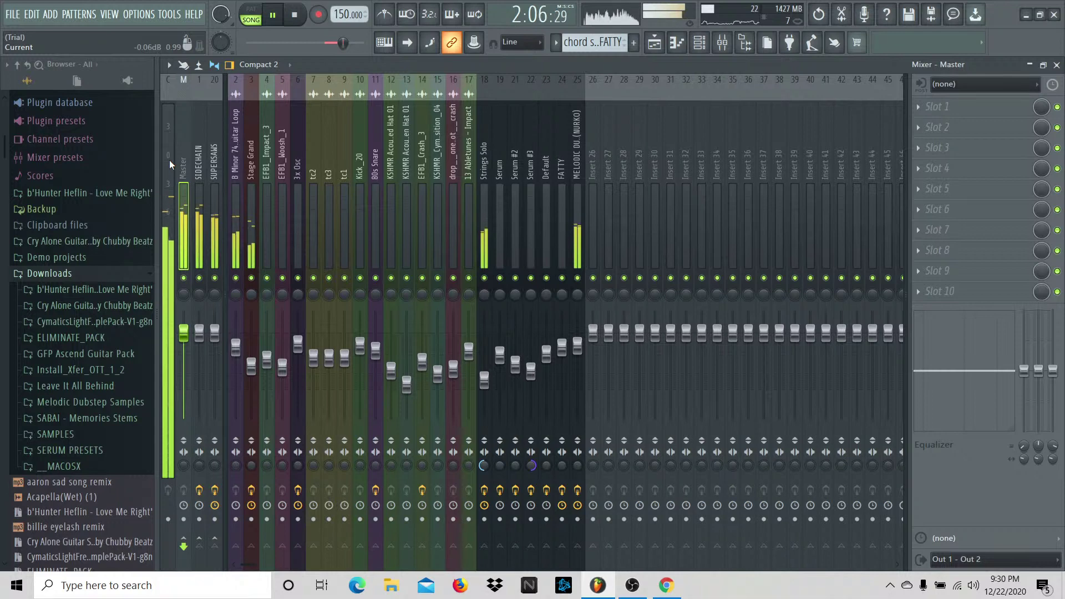
{"action": "key", "text": "space"}
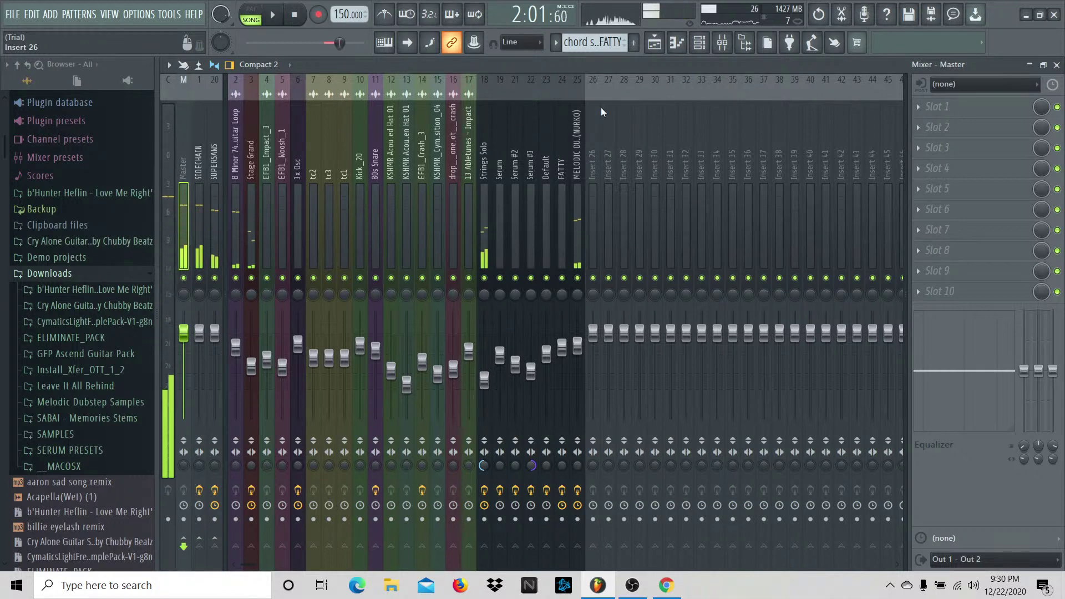
Step: Move the lead's cutoff automation clip in the Playlist from Track 5 down to Track 6, onto the lead clip
{"action": "left_click", "coordinate": [655, 43]}
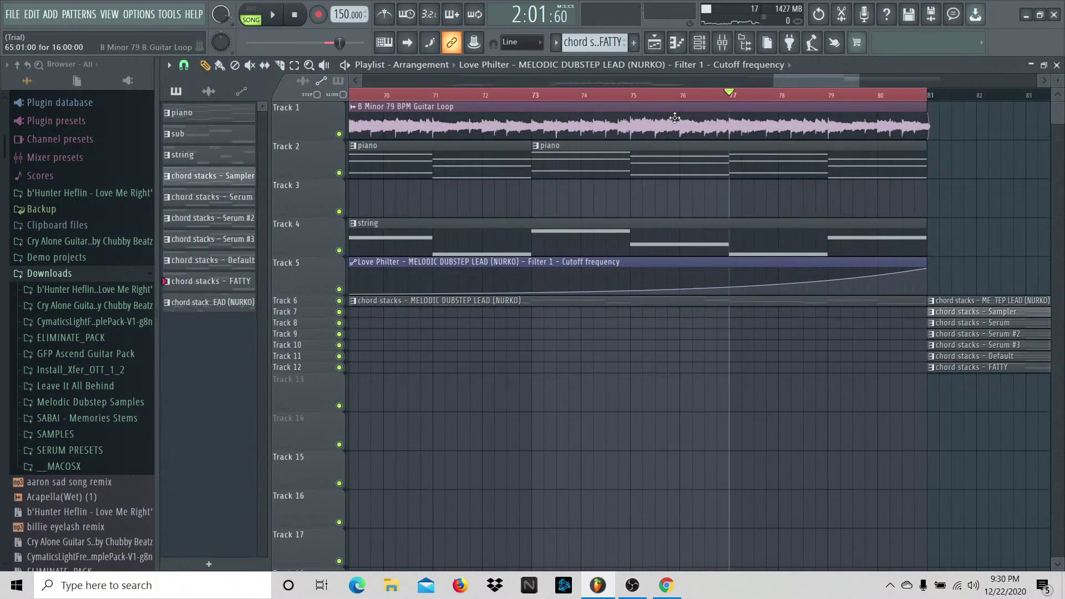
{"action": "scroll", "coordinate": [817, 78], "scroll_direction": "left", "scroll_amount": 1}
{"action": "left_click", "coordinate": [780, 268]}
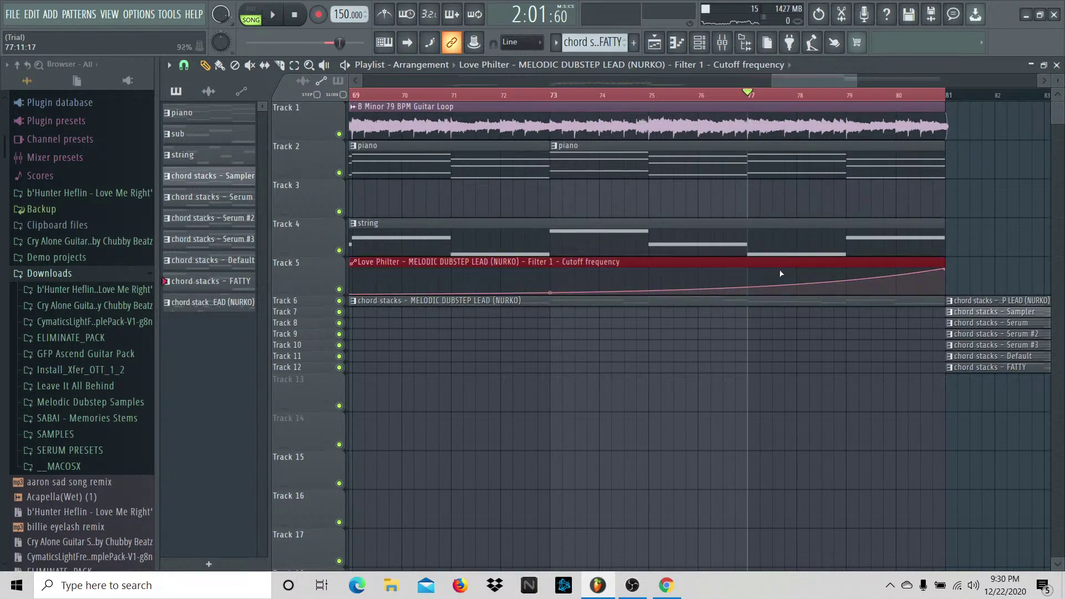
{"action": "left_click_drag", "start_coordinate": [775, 273], "coordinate": [776, 312]}
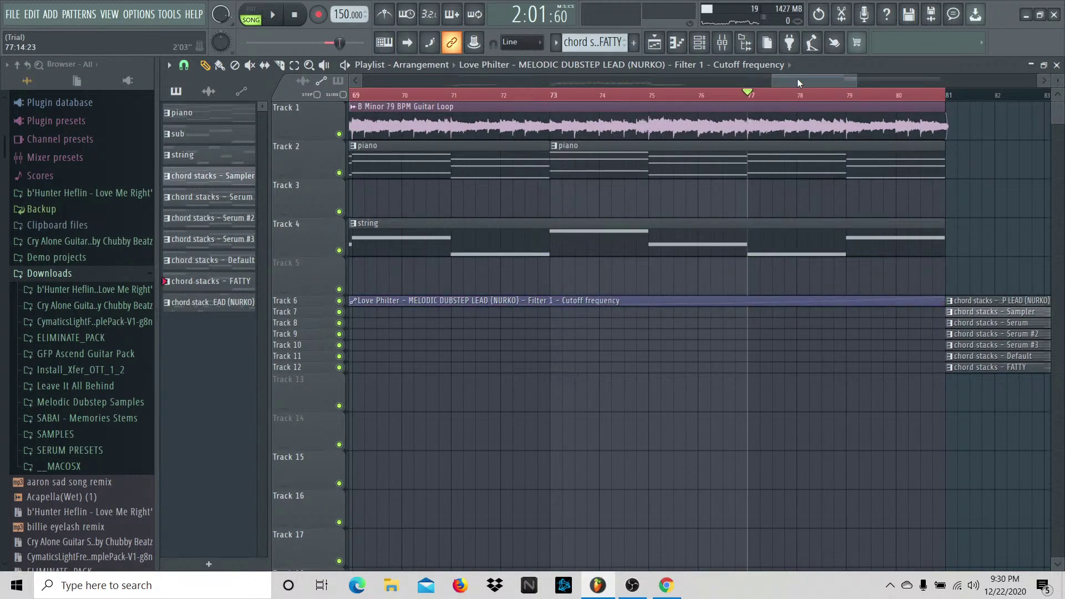
Step: Look through the Leave It All Behind and SAMPLES folders for effects, and open the Melodic Dubstep Samples folder
{"action": "left_click_drag", "start_coordinate": [797, 78], "coordinate": [768, 78]}
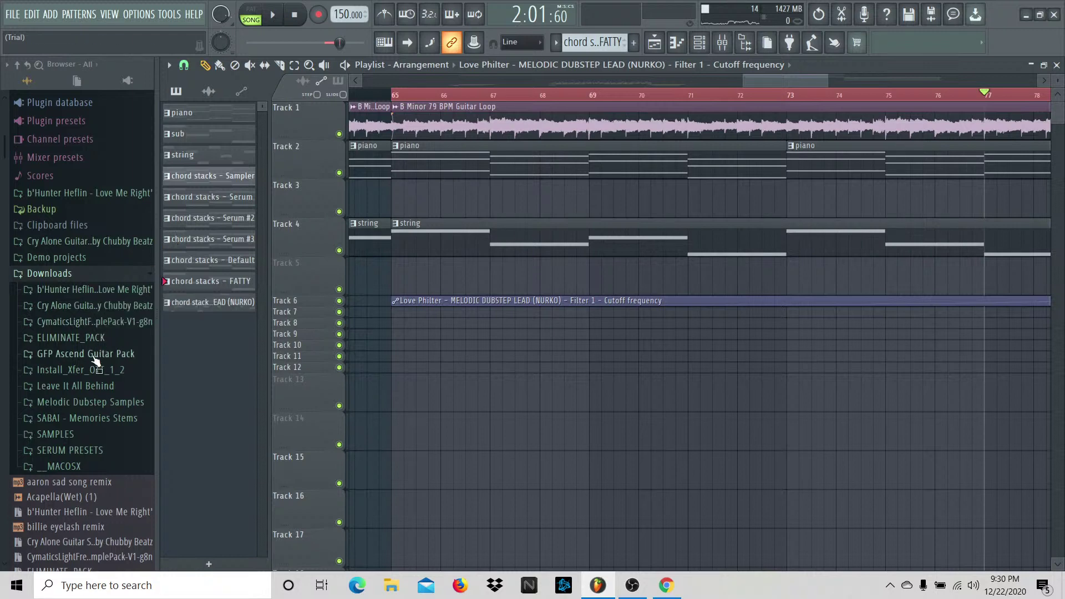
{"action": "left_click", "coordinate": [91, 388]}
{"action": "scroll", "coordinate": [105, 397], "scroll_direction": "up", "scroll_amount": 3}
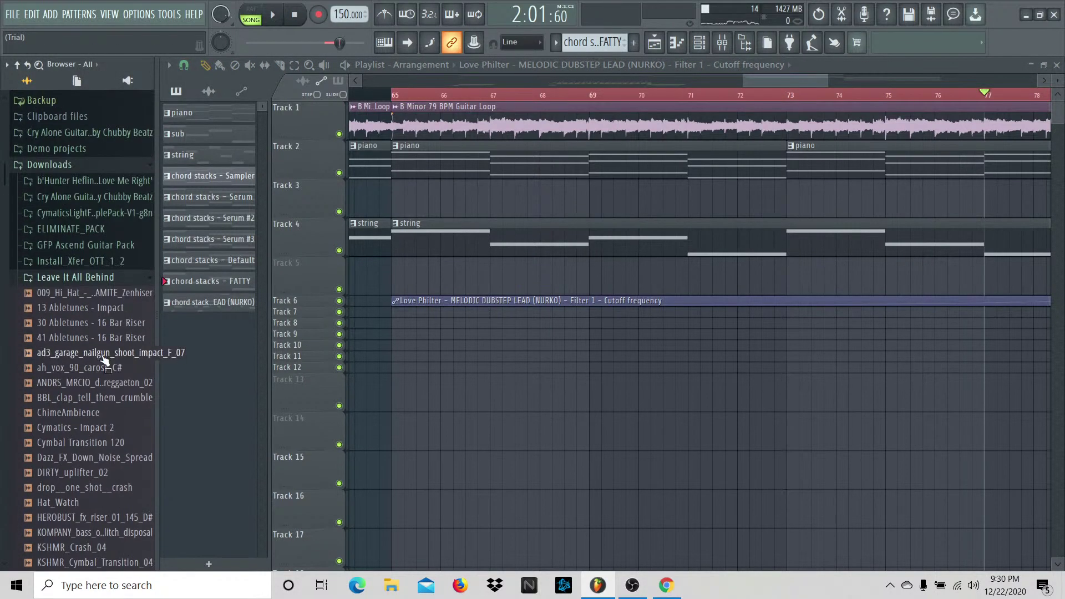
{"action": "scroll", "coordinate": [111, 403], "scroll_direction": "down", "scroll_amount": 3}
{"action": "left_click", "coordinate": [99, 192]}
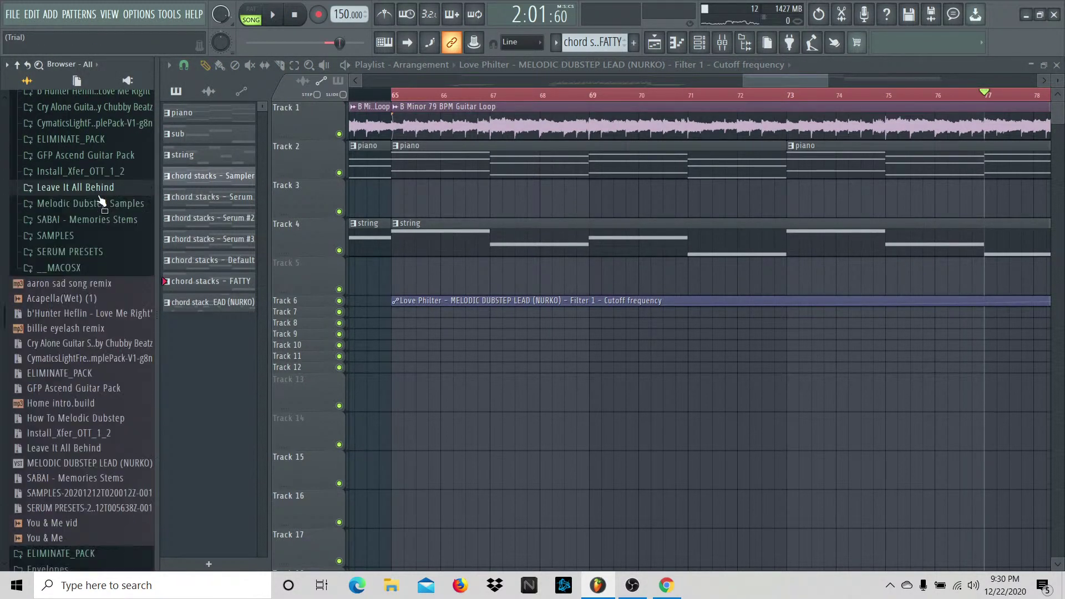
{"action": "left_click", "coordinate": [109, 237]}
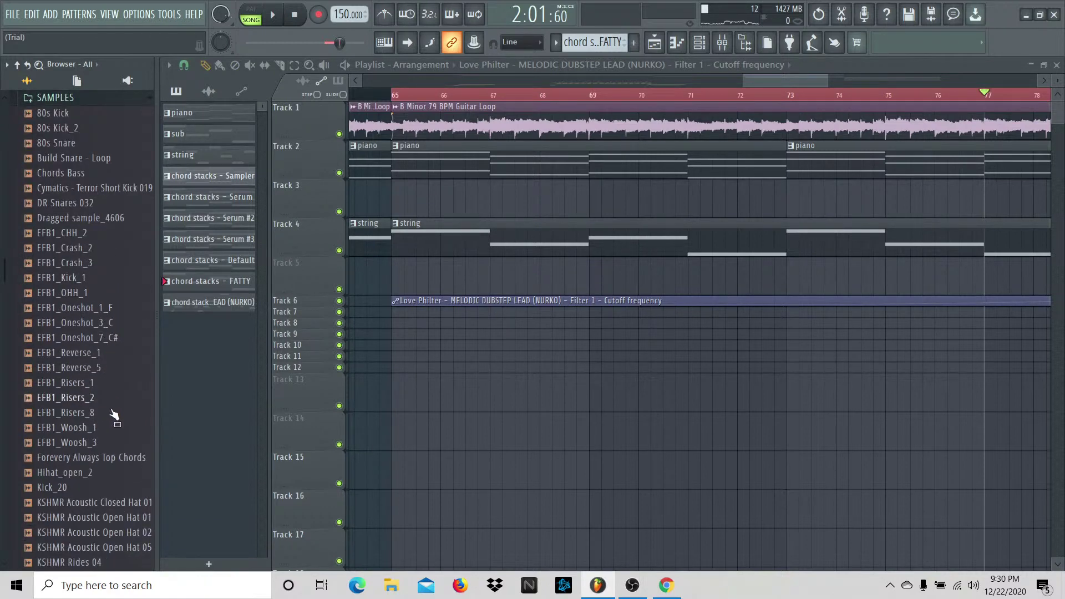
{"action": "scroll", "coordinate": [115, 409], "scroll_direction": "up", "scroll_amount": 10}
{"action": "left_click", "coordinate": [96, 366]}
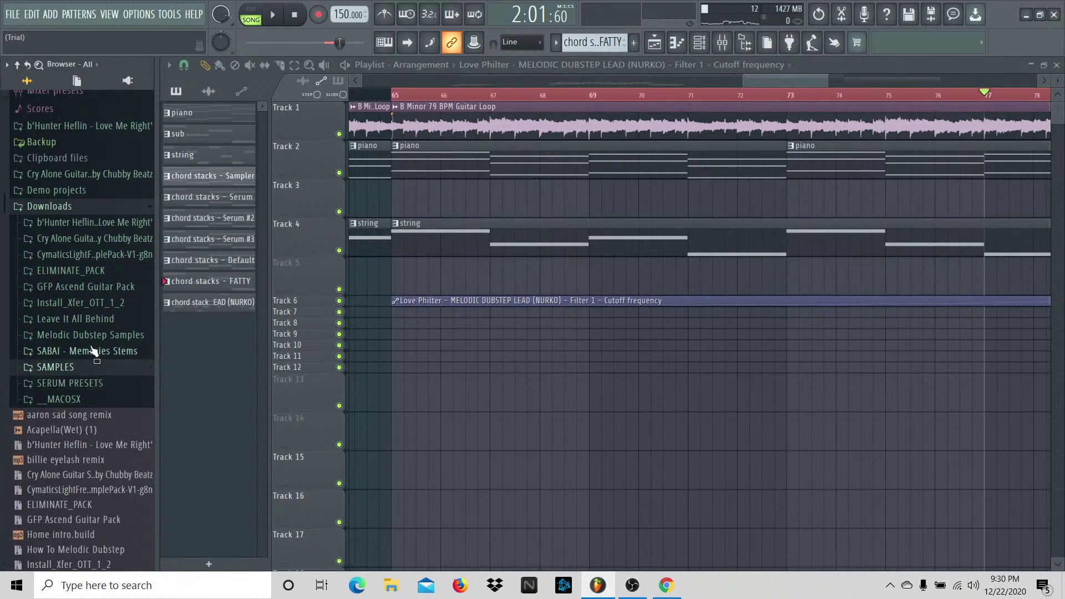
{"action": "left_click", "coordinate": [95, 336]}
Step: Preview EFB1_Impact_5 and EFB1_Impact_4, and place EFB1_Impact_4 on Track 20 at bar 65
{"action": "left_click", "coordinate": [100, 337]}
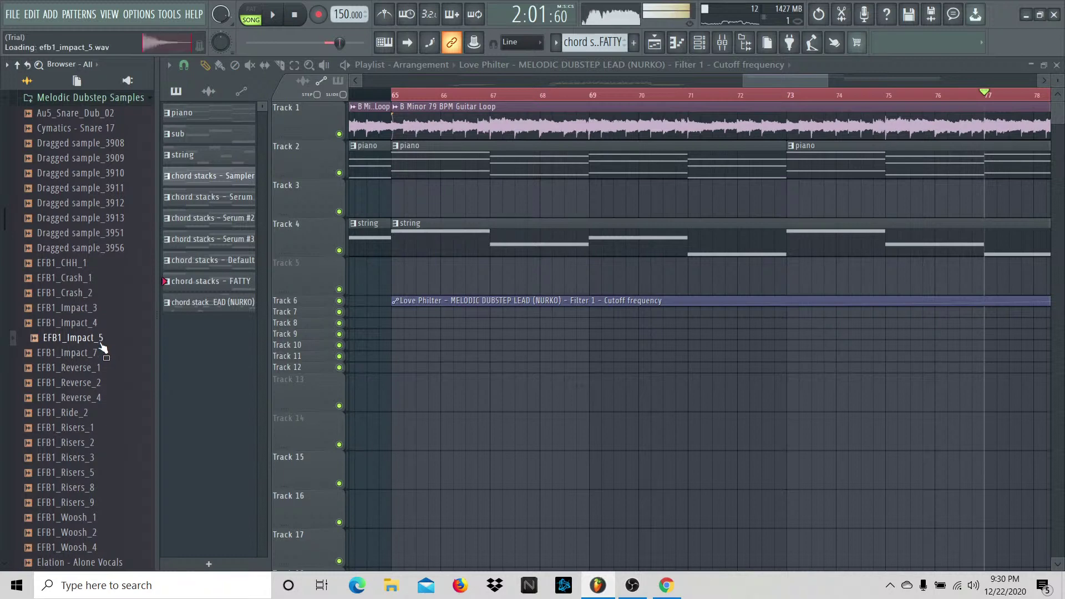
{"action": "left_click", "coordinate": [100, 327]}
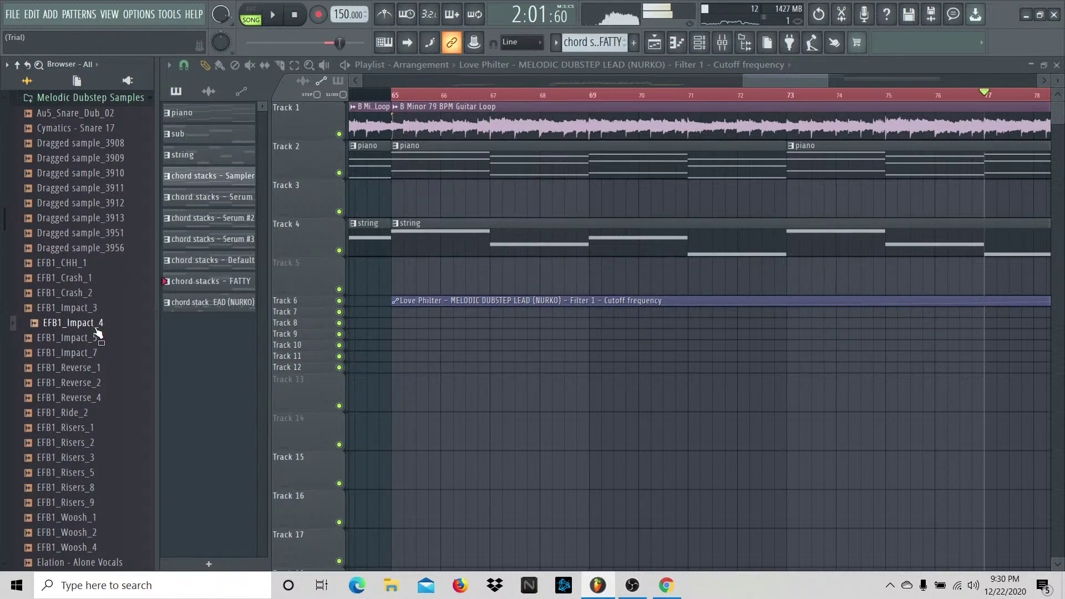
{"action": "left_click_drag", "start_coordinate": [98, 331], "coordinate": [430, 255]}
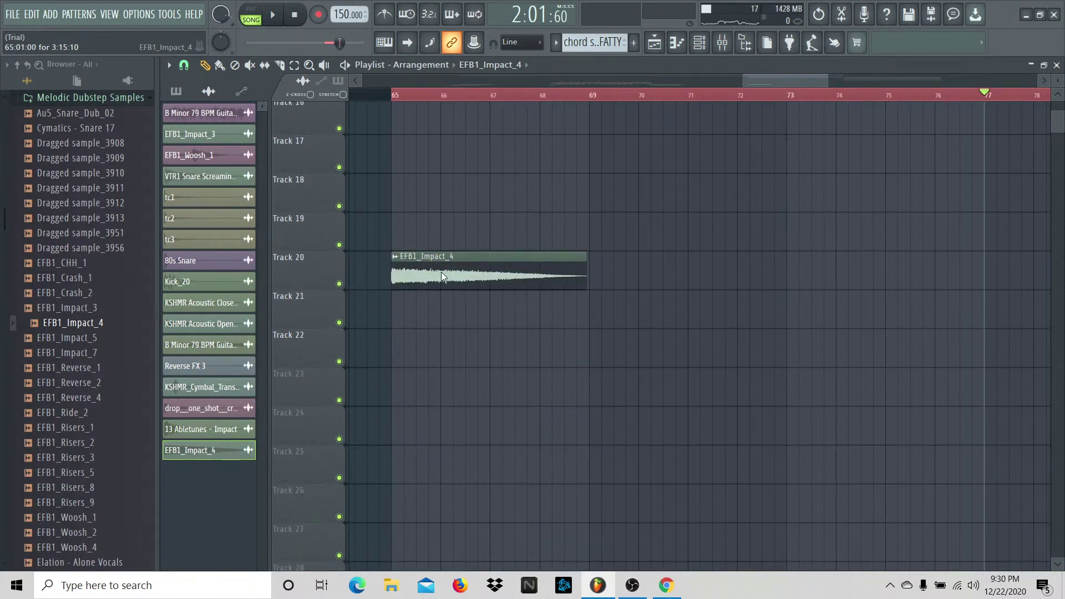
{"action": "left_click", "coordinate": [441, 275]}
Step: Lower the EFB1_Impact_4 mixer track to 54% volume (-11.4 dB) during playback, return to the Playlist and stop
{"action": "key", "text": "F9"}
{"action": "key", "text": "space"}
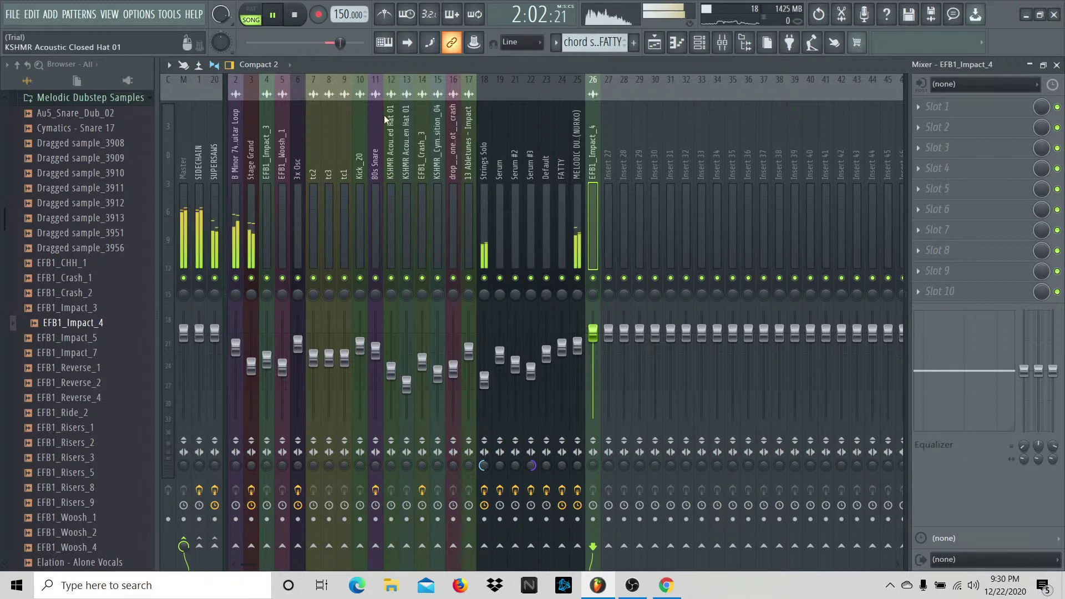
{"action": "left_click_drag", "start_coordinate": [588, 331], "coordinate": [593, 373]}
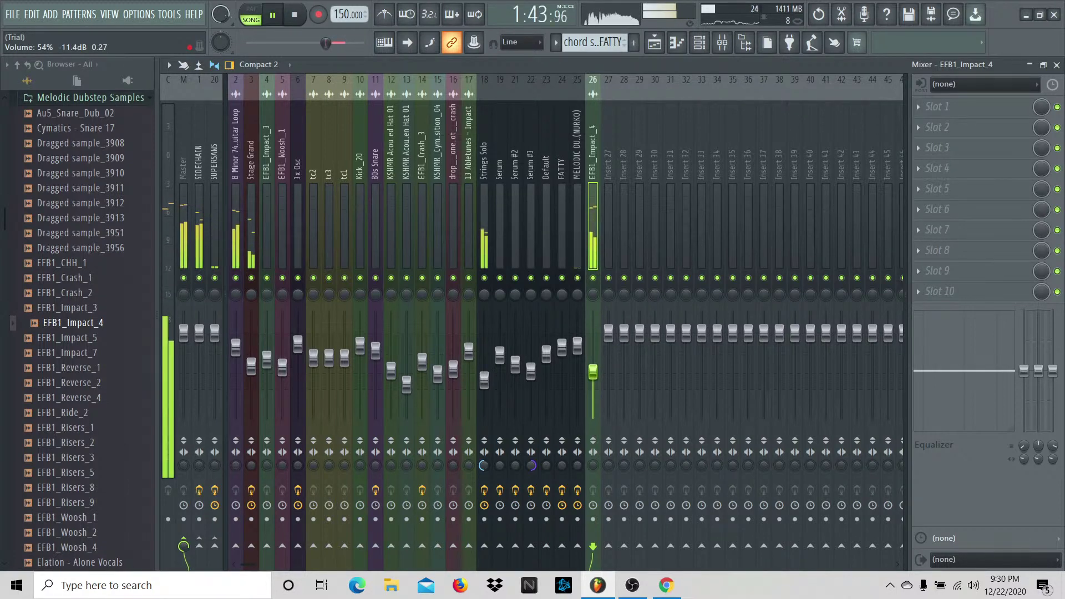
{"action": "left_click", "coordinate": [655, 42]}
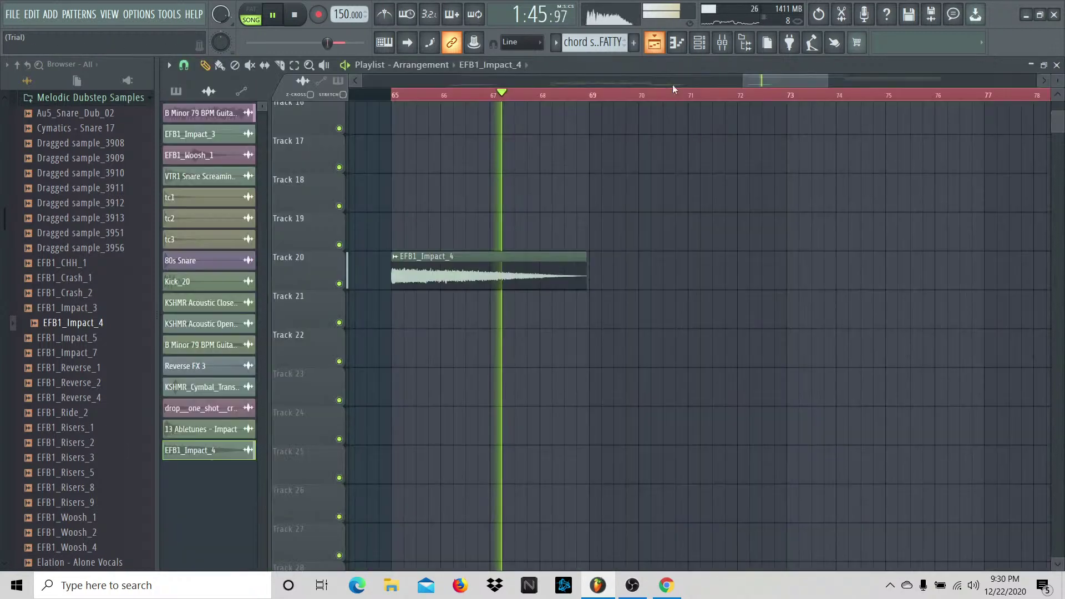
{"action": "scroll", "coordinate": [766, 194], "scroll_direction": "up", "scroll_amount": 5}
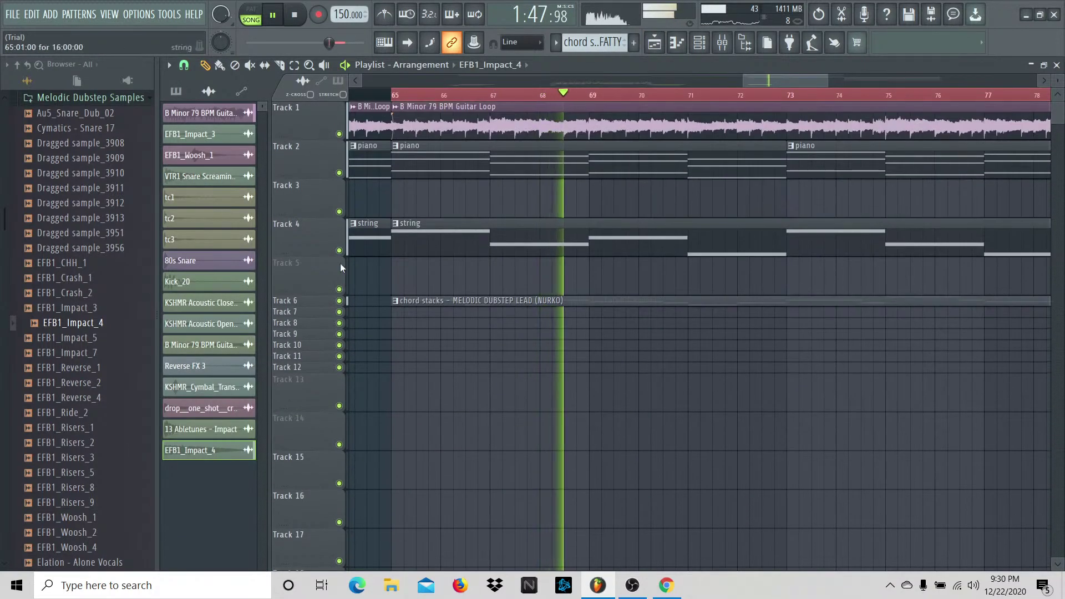
{"action": "key", "text": "space"}
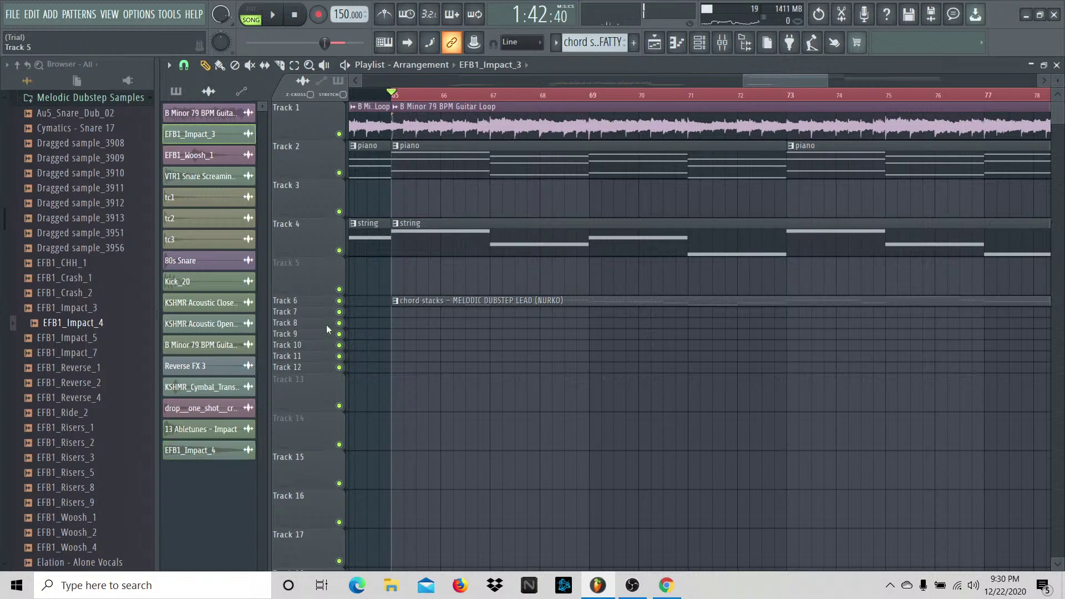
Step: Try layering EFB1_Impact_3 on Track 21 at bar 65, audition it soloed, and delete the clip
{"action": "scroll", "coordinate": [326, 329], "scroll_direction": "down", "scroll_amount": 7}
{"action": "left_click", "coordinate": [394, 397]}
{"action": "key", "text": "space"}
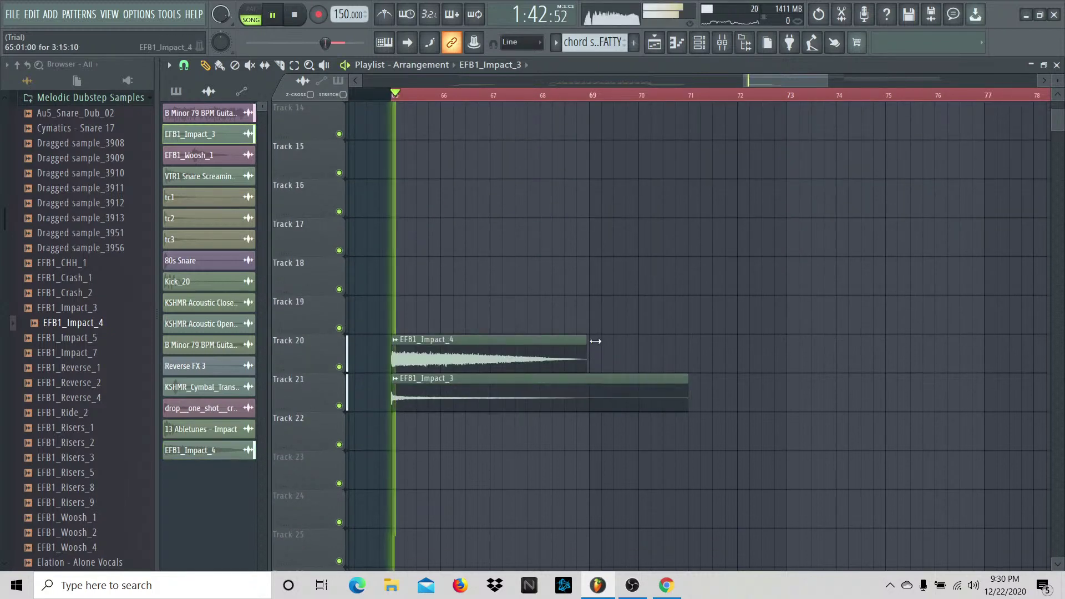
{"action": "key", "text": "space"}
{"action": "right_click", "coordinate": [339, 405]}
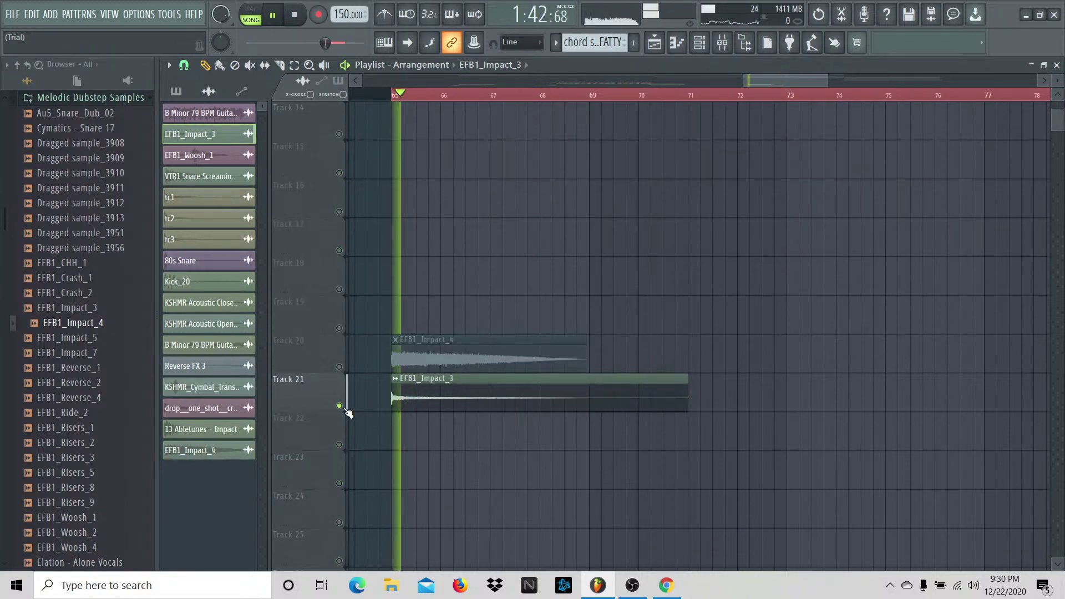
{"action": "right_click", "coordinate": [340, 406]}
{"action": "key", "text": "space"}
{"action": "right_click", "coordinate": [424, 398]}
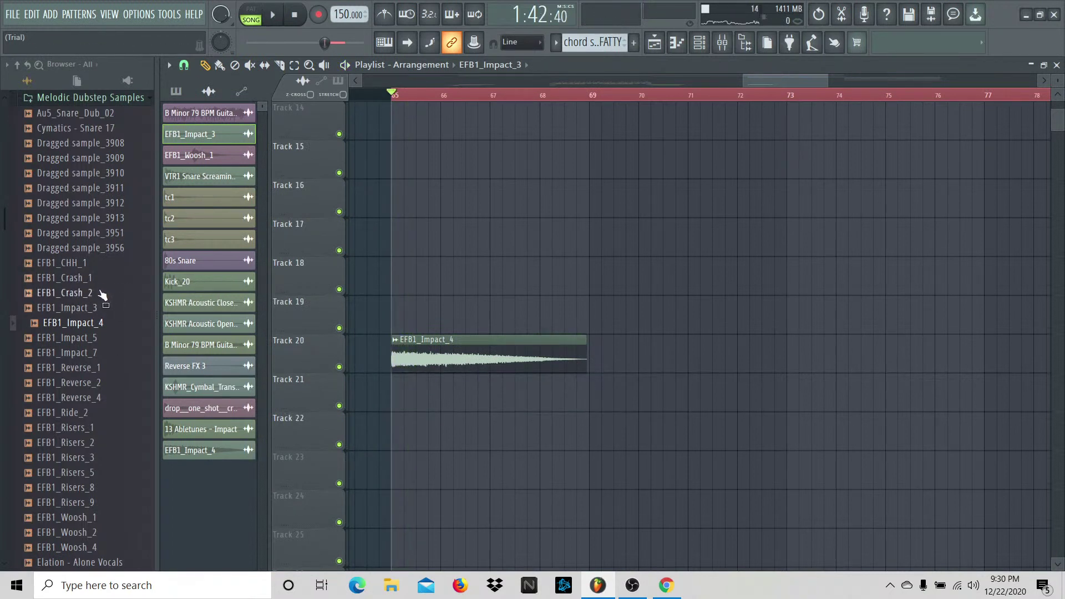
Step: Preview the EFB1 impact samples, place EFB1_Impact_7 on Track 21 at bar 65, and play the layered impacts
{"action": "left_click", "coordinate": [100, 311]}
{"action": "left_click", "coordinate": [105, 337]}
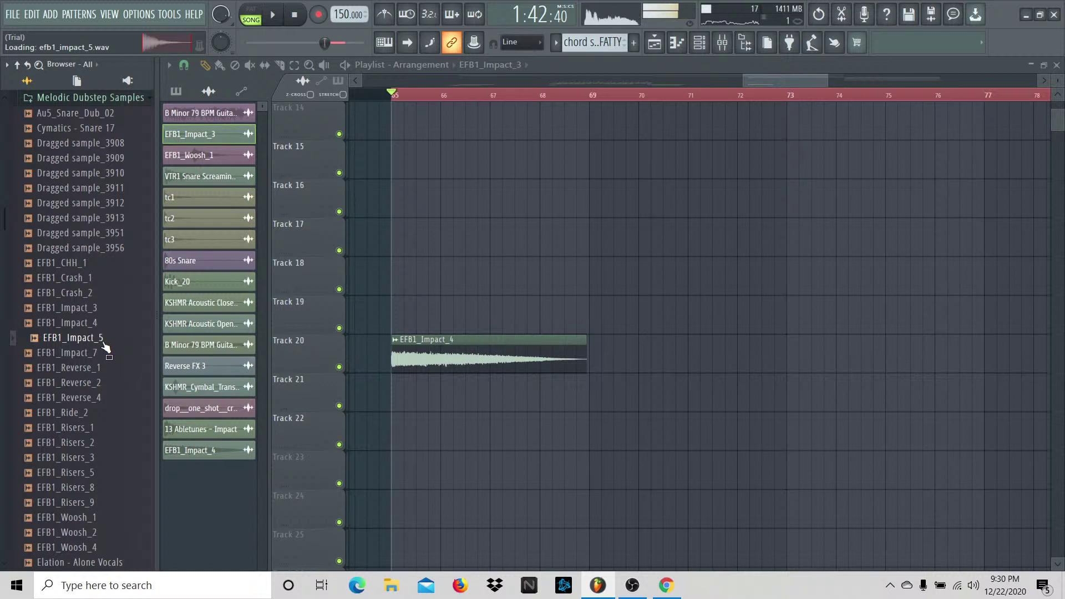
{"action": "left_click", "coordinate": [105, 353]}
{"action": "left_click_drag", "start_coordinate": [102, 353], "coordinate": [406, 390]}
{"action": "key", "text": "space"}
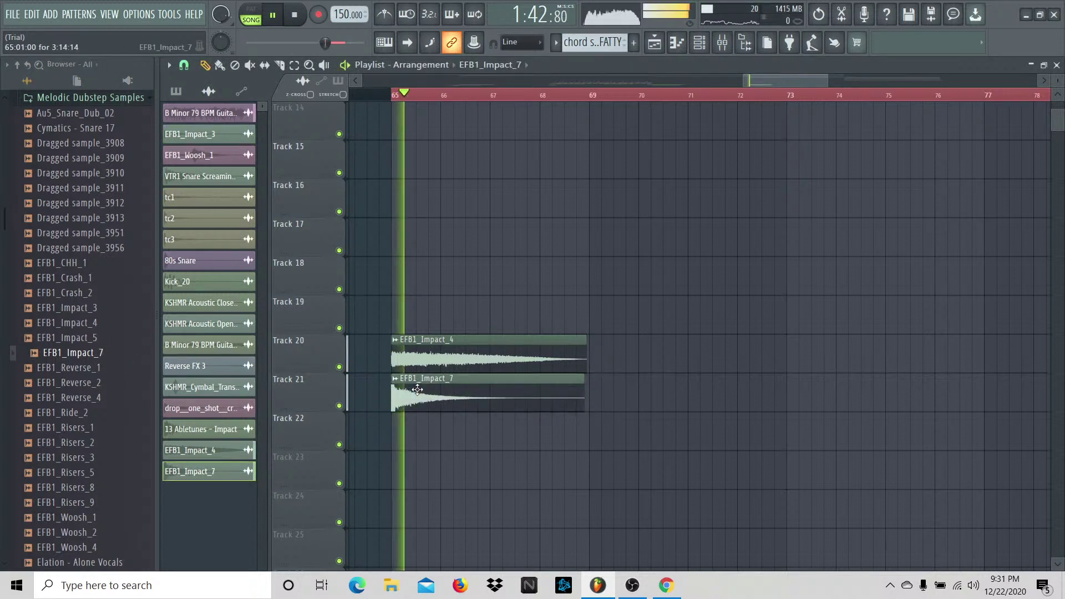
Step: Lower the EFB1_Impact_7 mixer track to 63% volume (-8.9 dB) and play the result back in the Playlist
{"action": "double_click", "coordinate": [407, 391]}
{"action": "key", "text": "F9"}
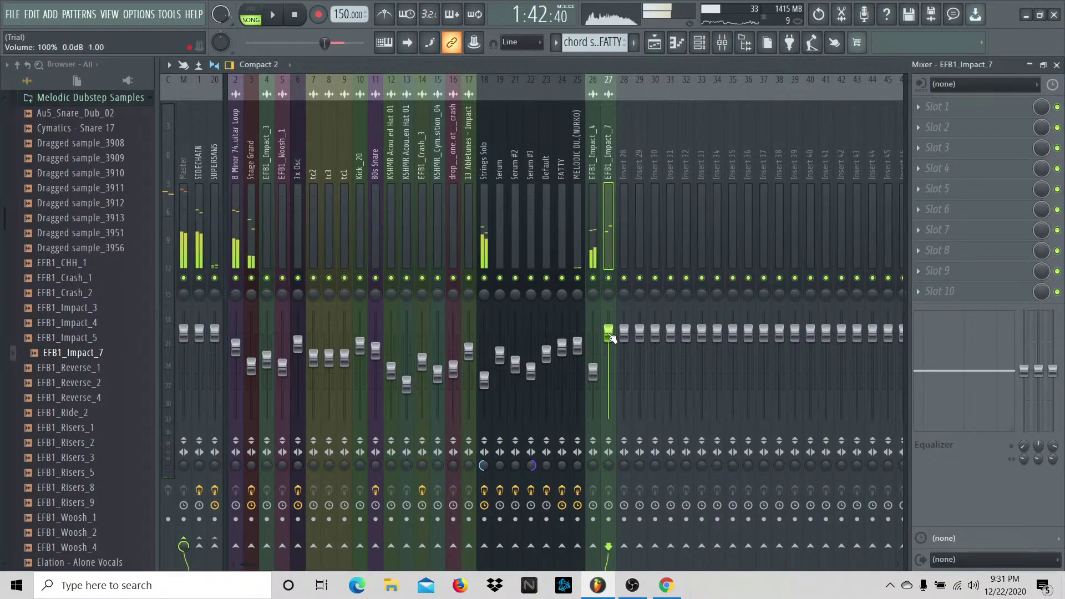
{"action": "left_click_drag", "start_coordinate": [610, 337], "coordinate": [612, 368]}
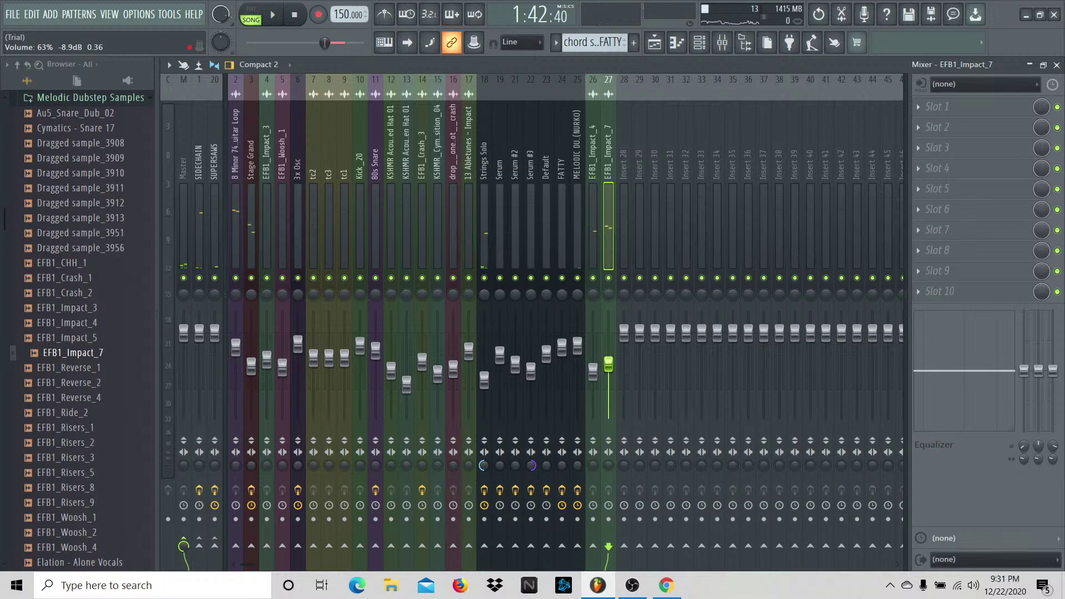
{"action": "key", "text": "space"}
{"action": "key", "text": "F9"}
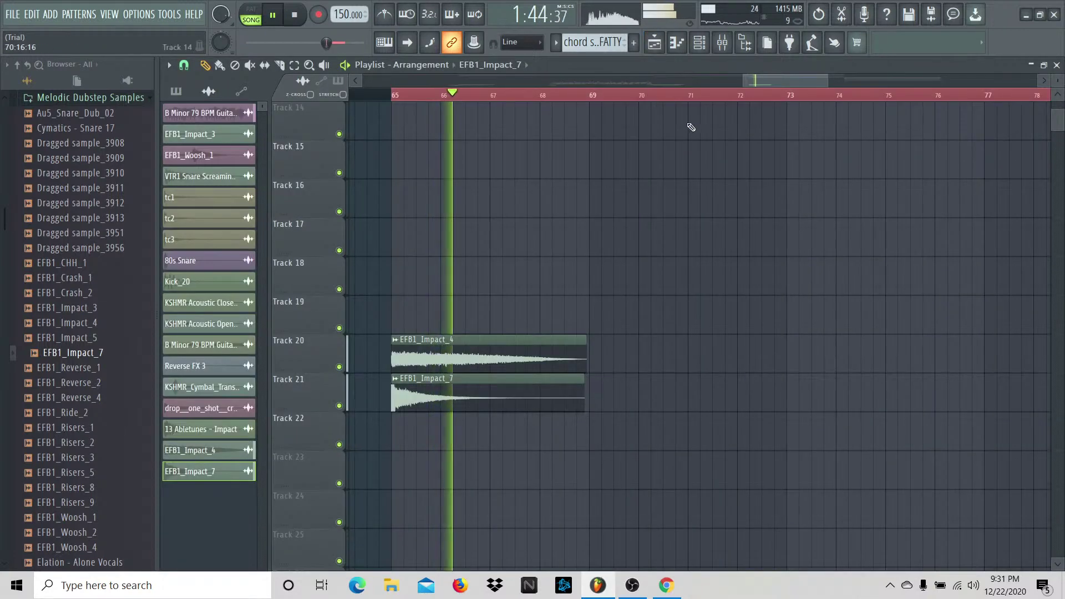
Step: Stop playback, preview EFB1_Woosh_2, and place it on Track 22 starting shortly before the impacts at bar 65
{"action": "scroll", "coordinate": [690, 127], "scroll_direction": "up", "scroll_amount": 6}
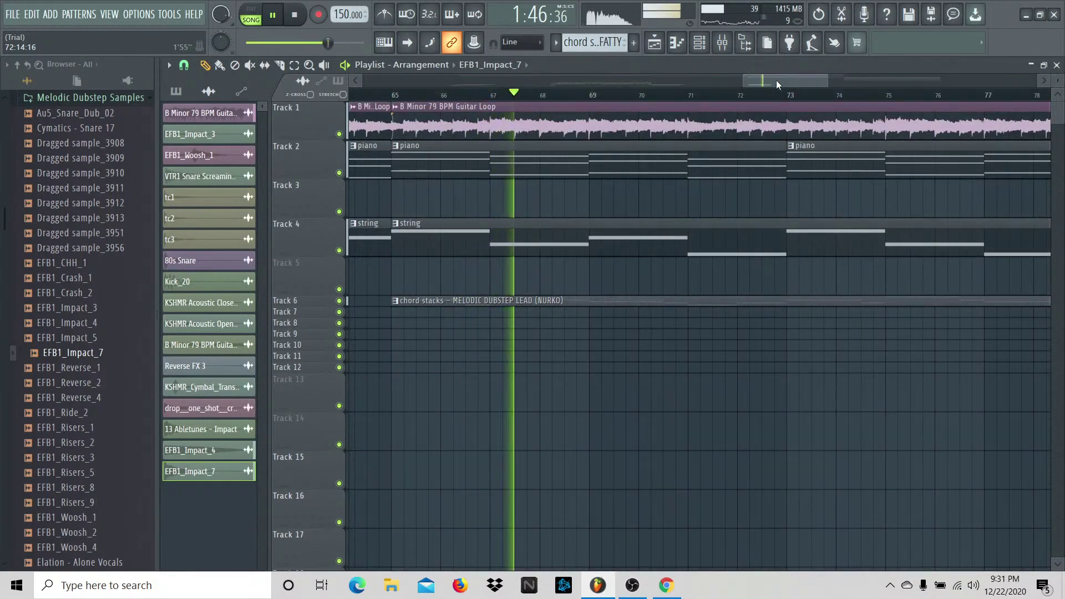
{"action": "left_click_drag", "start_coordinate": [777, 84], "coordinate": [706, 80]}
{"action": "key", "text": "space"}
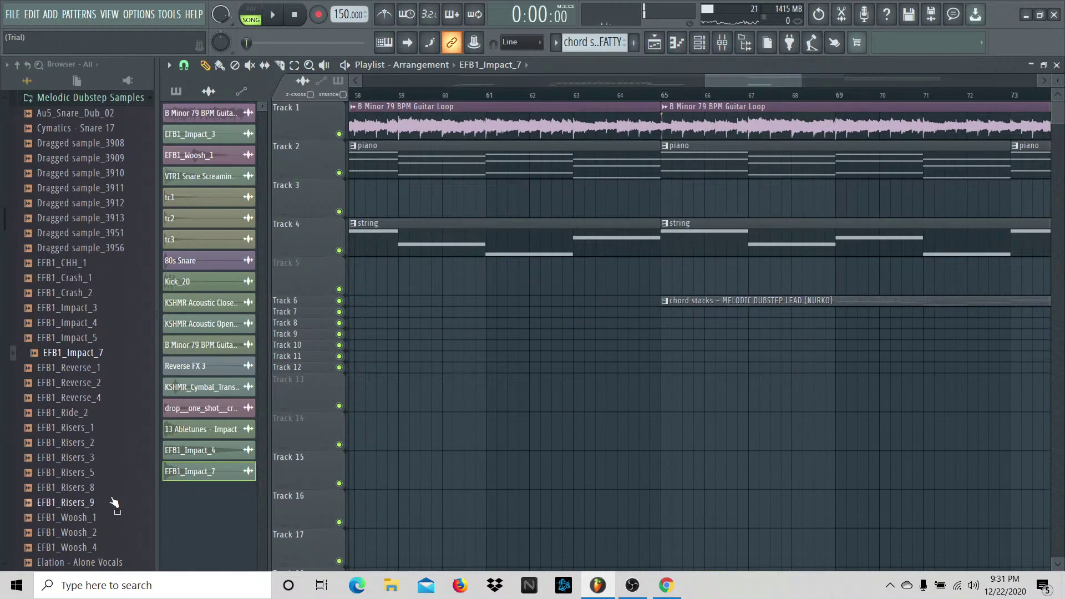
{"action": "left_click", "coordinate": [102, 531]}
{"action": "scroll", "coordinate": [536, 511], "scroll_direction": "down", "scroll_amount": 5}
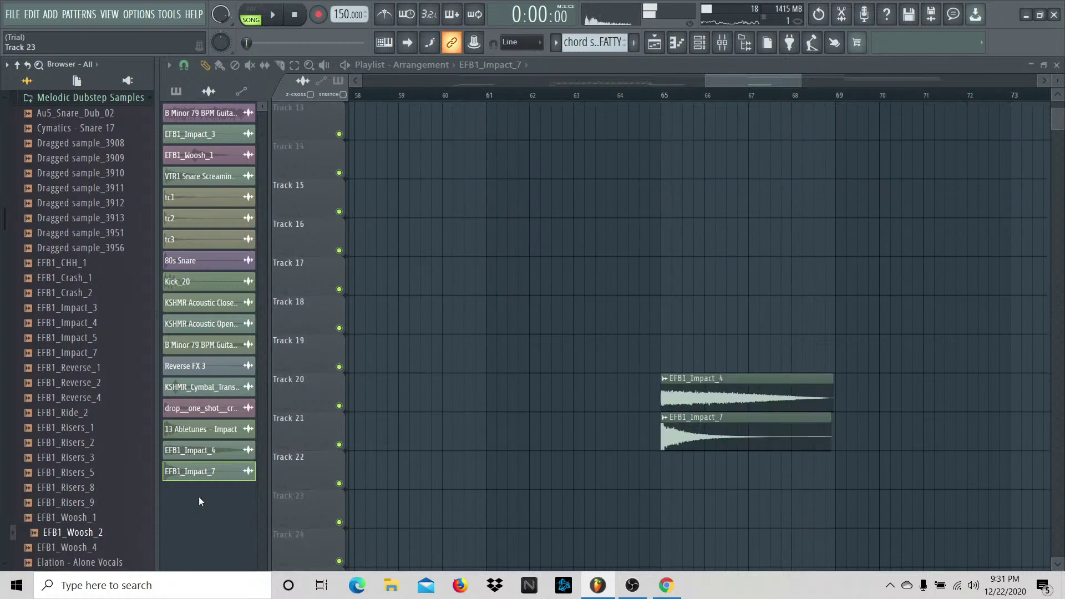
{"action": "left_click_drag", "start_coordinate": [119, 533], "coordinate": [698, 470]}
{"action": "left_click_drag", "start_coordinate": [800, 76], "coordinate": [765, 78]}
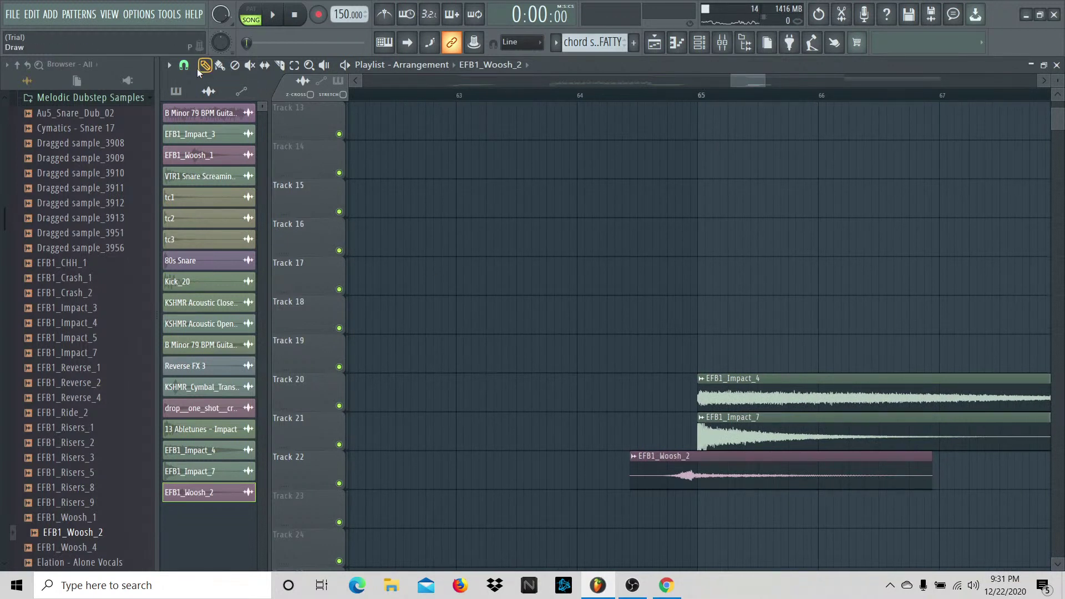
Step: Play the woosh into bar 65, choose a finer grid snap, shift EFB1_Woosh_2 slightly later, and replay it
{"action": "left_click", "coordinate": [653, 95]}
{"action": "key", "text": "space"}
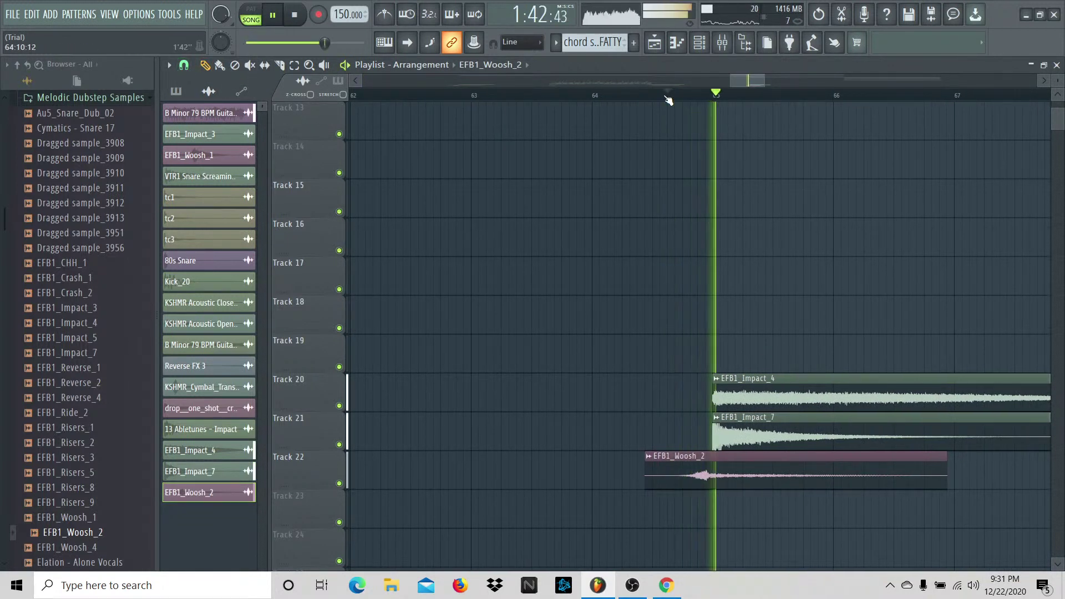
{"action": "key", "text": "space"}
{"action": "left_click", "coordinate": [184, 65]}
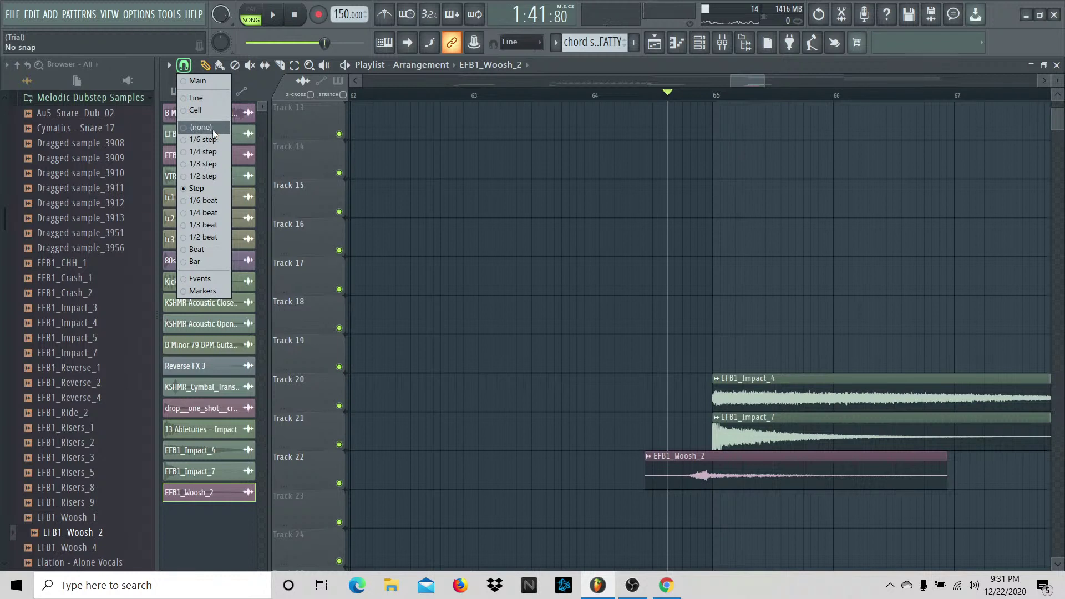
{"action": "left_click", "coordinate": [215, 155]}
{"action": "left_click_drag", "start_coordinate": [749, 476], "coordinate": [754, 476]}
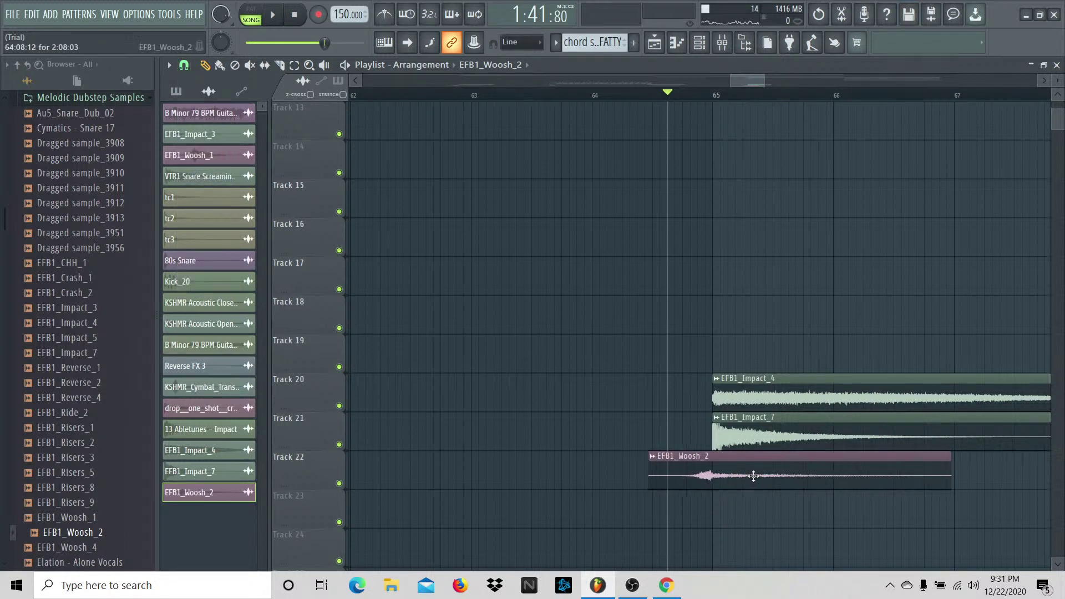
{"action": "key", "text": "space"}
{"action": "key", "text": "space"}
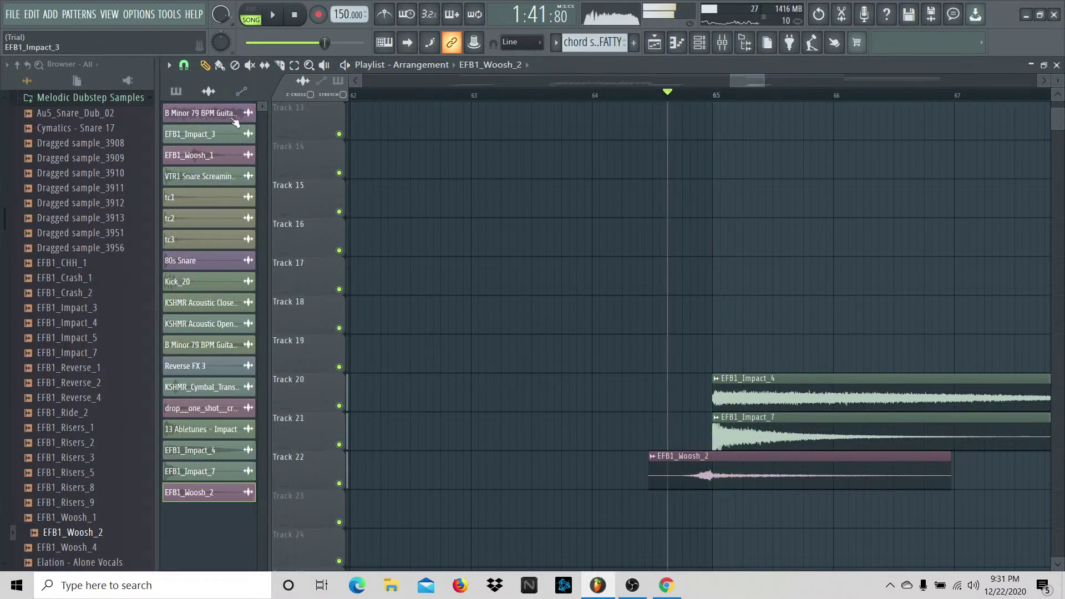
Step: Set the snap to 1/4 step, nudge EFB1_Woosh_2 a touch later, and play it against the impacts at bar 65
{"action": "left_click", "coordinate": [184, 65]}
{"action": "left_click", "coordinate": [203, 152]}
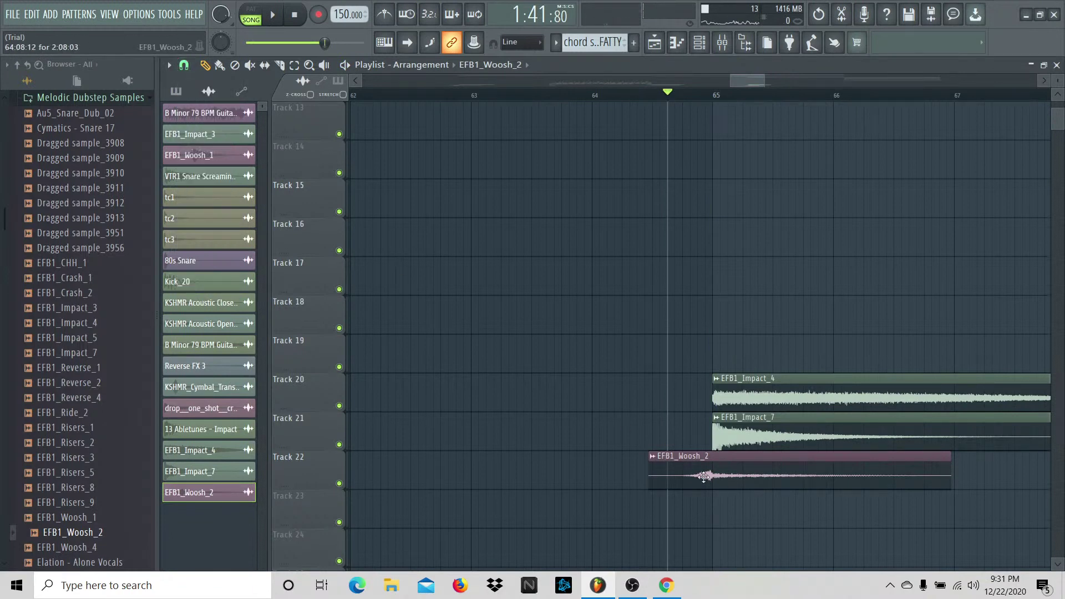
{"action": "left_click_drag", "start_coordinate": [704, 477], "coordinate": [705, 477]}
{"action": "key", "text": "space"}
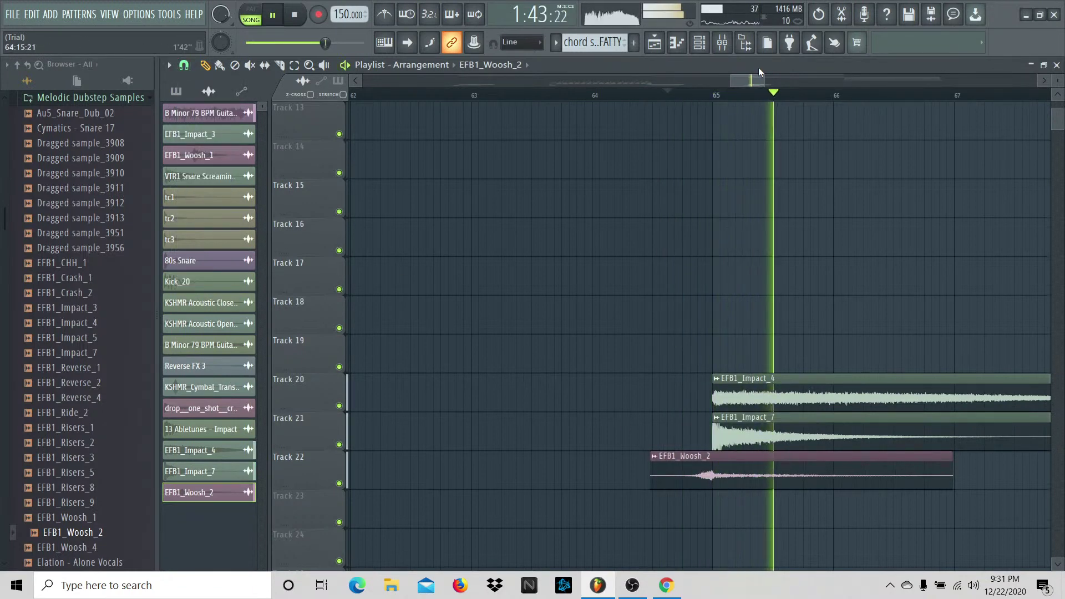
{"action": "key", "text": "space"}
{"action": "left_click_drag", "start_coordinate": [760, 73], "coordinate": [538, 471]}
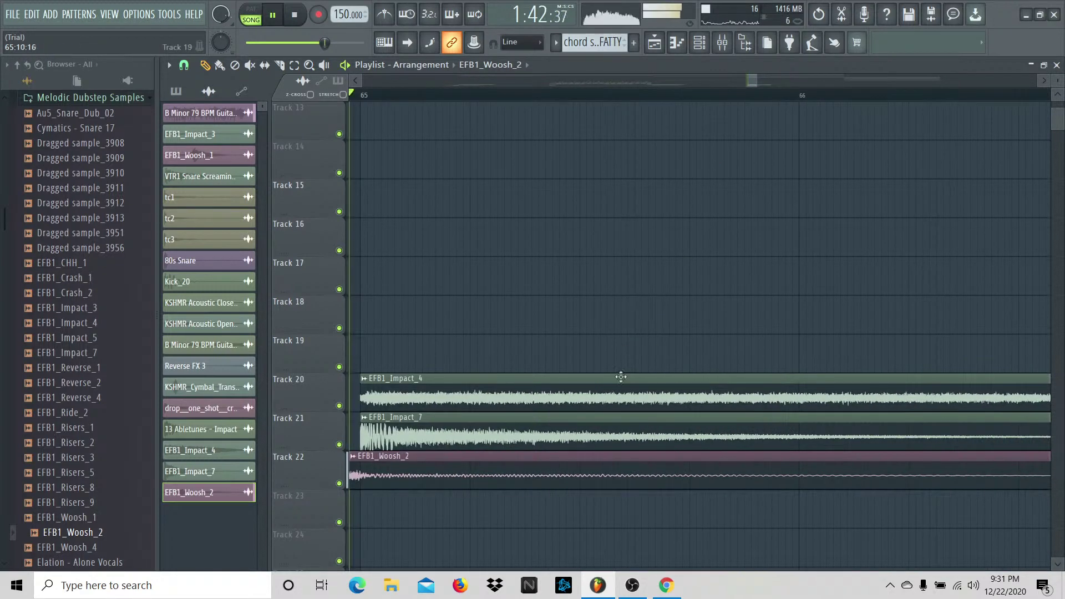
{"action": "key", "text": "space"}
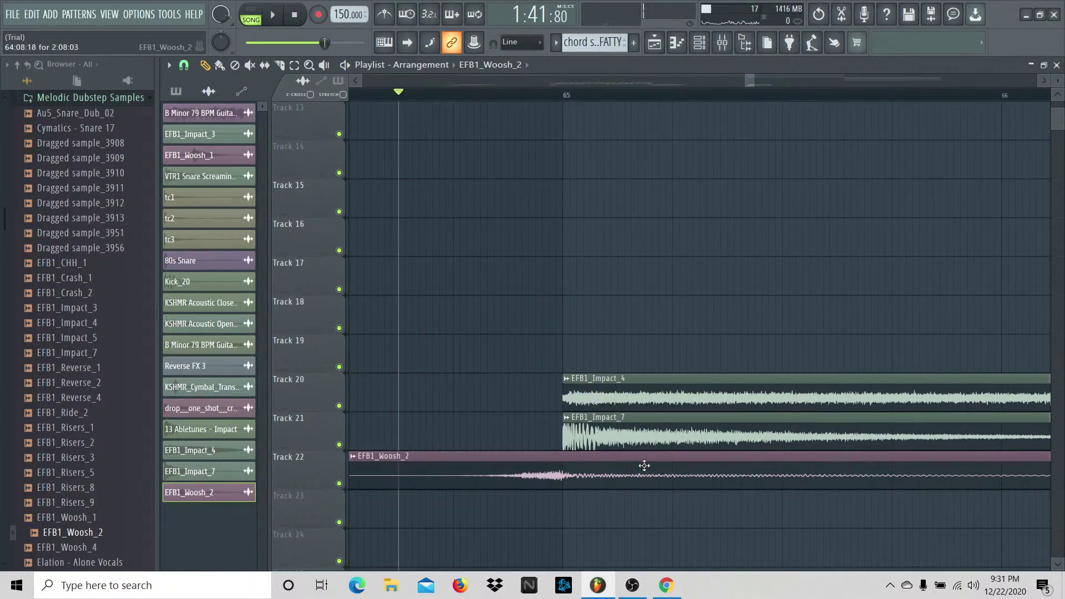
{"action": "key", "text": "space"}
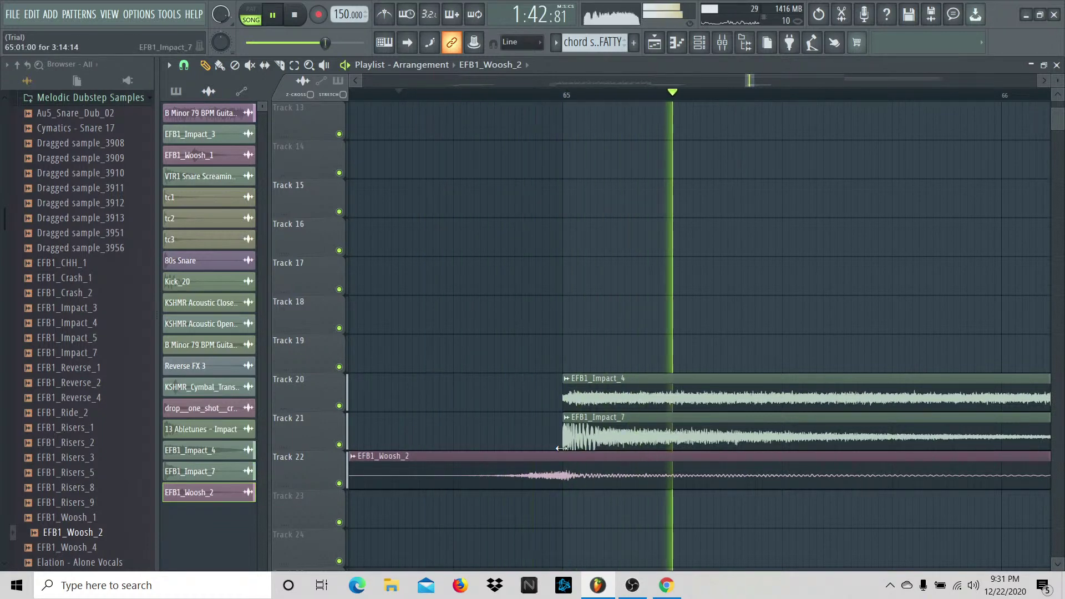
Step: Collapse the Melodic Dubstep Samples folder and route EFB1_Woosh_2 to its own mixer track 28
{"action": "left_click", "coordinate": [176, 90]}
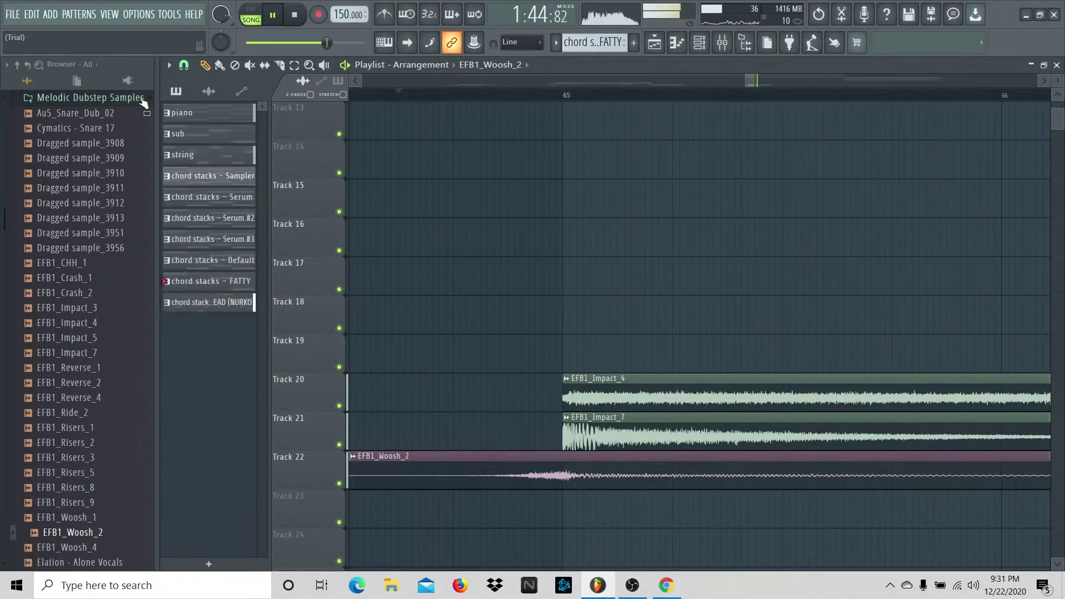
{"action": "left_click", "coordinate": [143, 99]}
{"action": "left_click", "coordinate": [541, 456]}
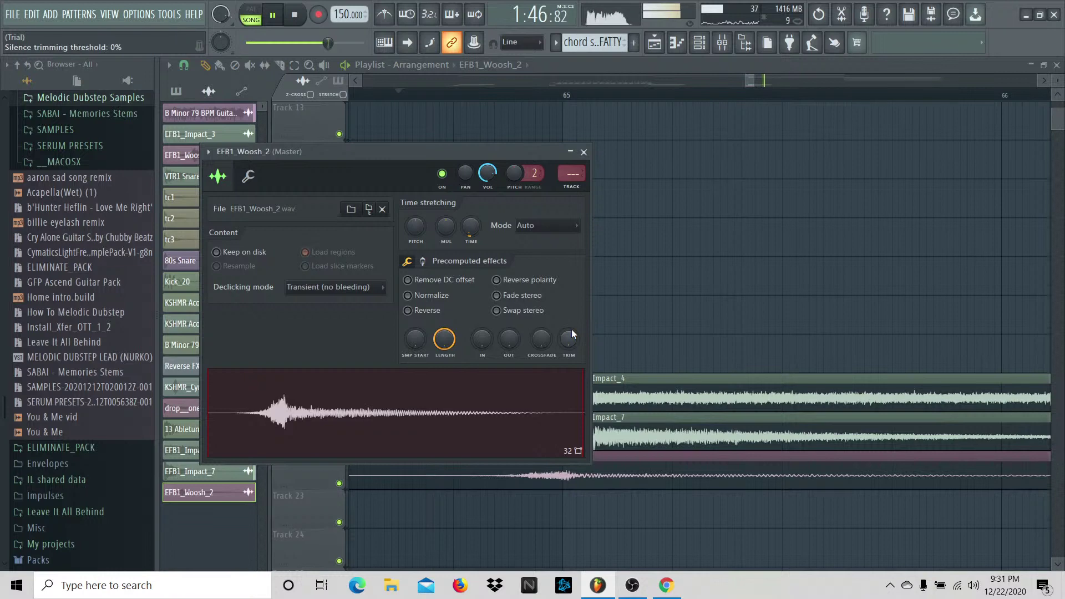
{"action": "key", "text": "F9"}
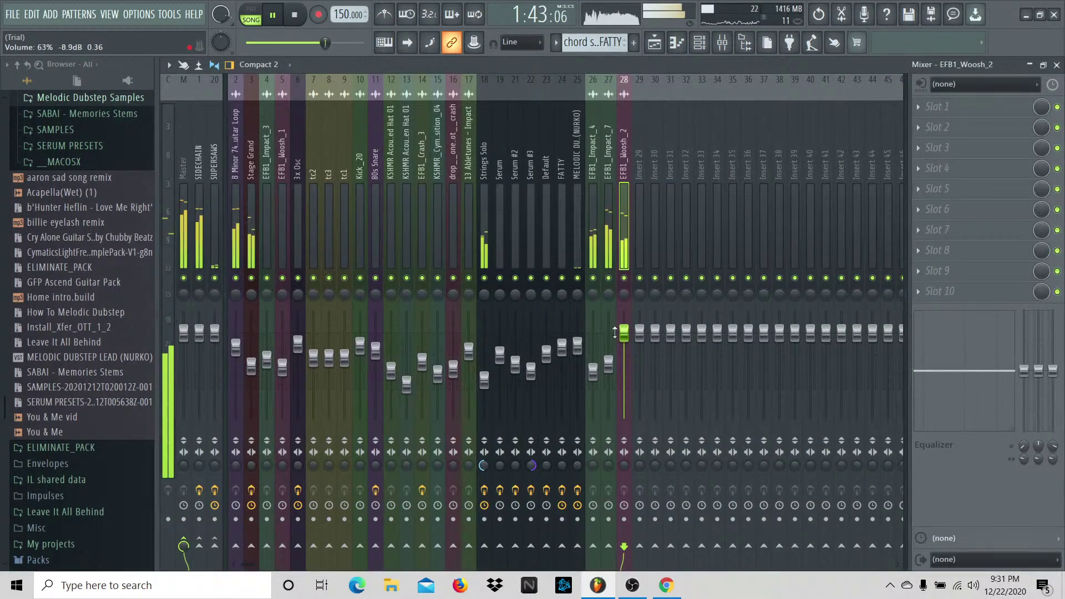
{"action": "key", "text": "F9"}
Step: Look through the Leave It All Behind sample folder for a sound leading into bar 81
{"action": "scroll", "coordinate": [738, 236], "scroll_direction": "up", "scroll_amount": 8}
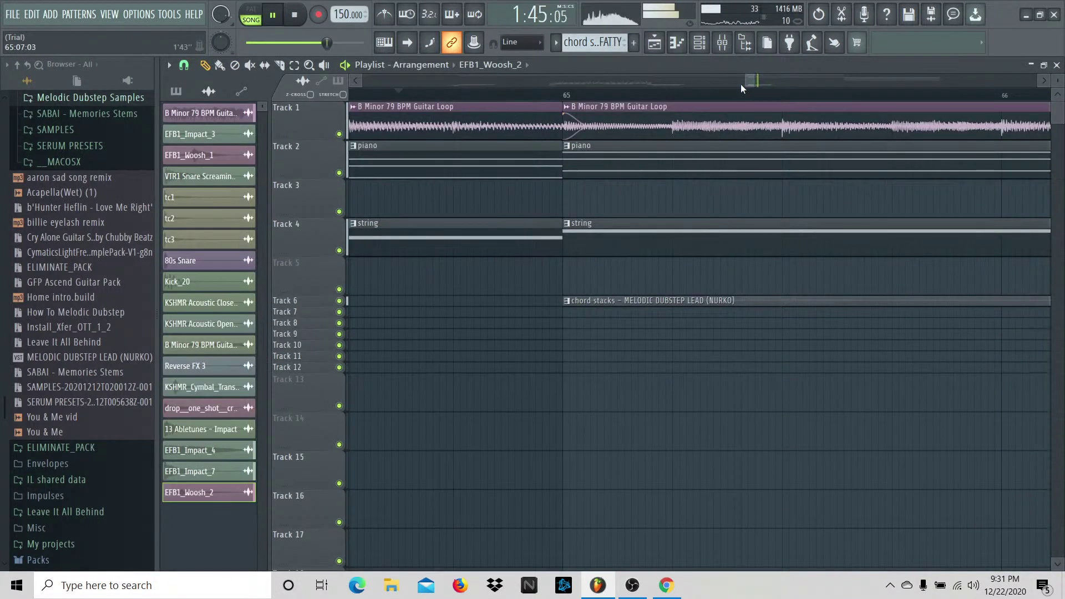
{"action": "left_click_drag", "start_coordinate": [753, 83], "coordinate": [819, 83]}
{"action": "key", "text": "space"}
{"action": "scroll", "coordinate": [861, 281], "scroll_direction": "down", "scroll_amount": 3}
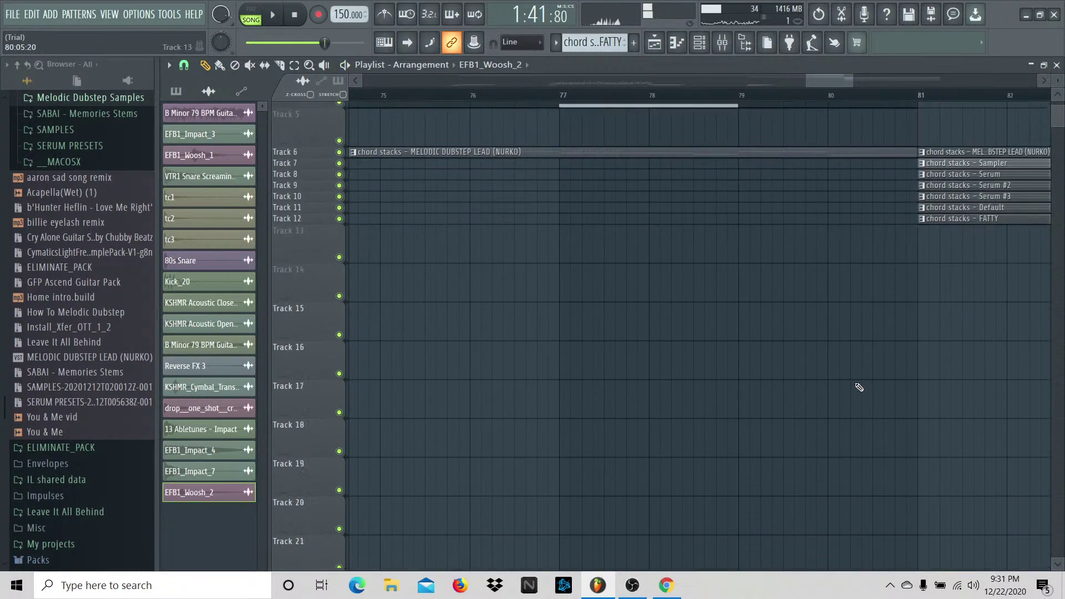
{"action": "scroll", "coordinate": [112, 318], "scroll_direction": "up", "scroll_amount": 4}
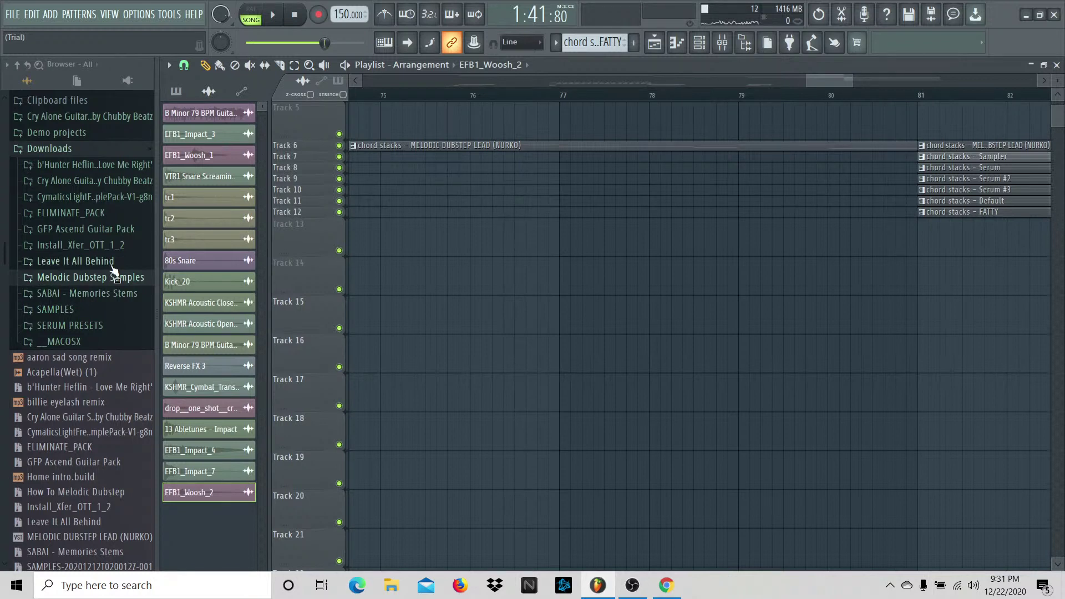
{"action": "left_click", "coordinate": [73, 266]}
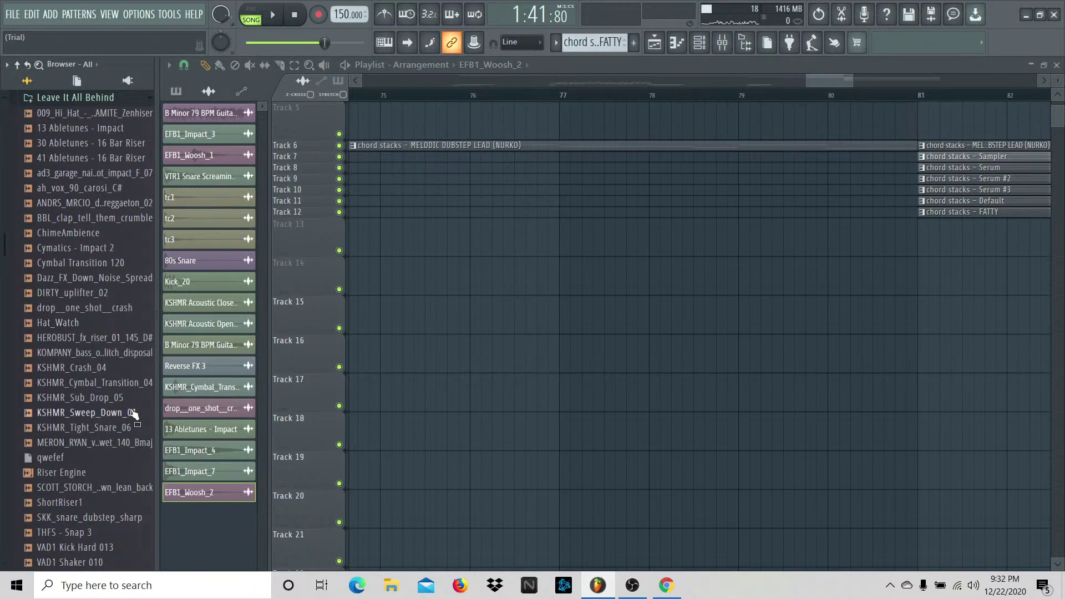
{"action": "scroll", "coordinate": [133, 413], "scroll_direction": "down", "scroll_amount": 5}
{"action": "scroll", "coordinate": [130, 418], "scroll_direction": "up", "scroll_amount": 10}
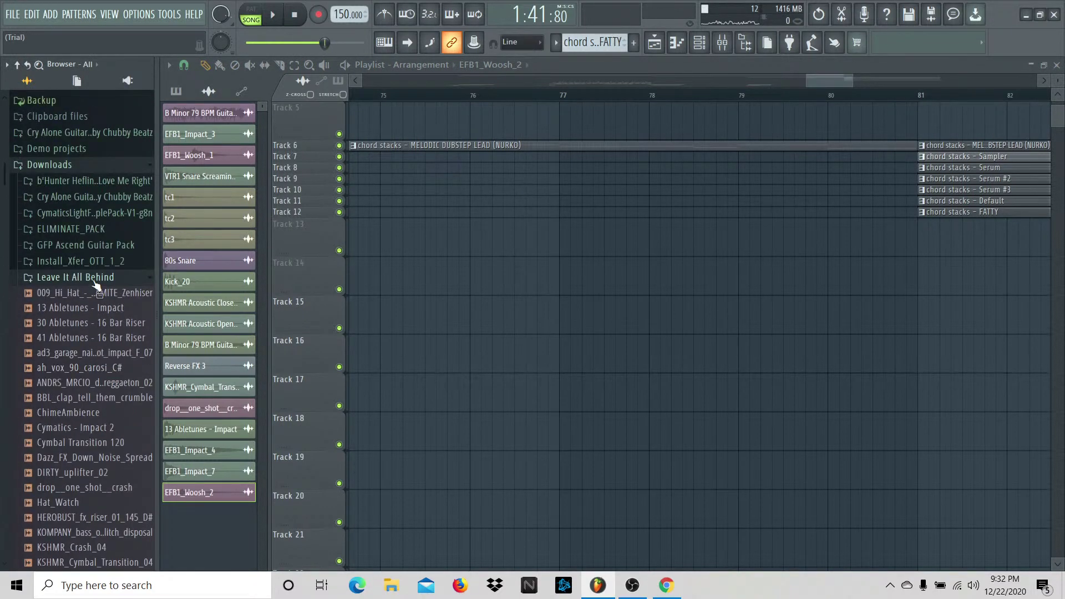
{"action": "left_click", "coordinate": [95, 279]}
Step: Place EFB1_Risers_1 from the SAMPLES folder on Track 16 starting at bar 74, and audition it soloed before bar 81
{"action": "left_click", "coordinate": [109, 326]}
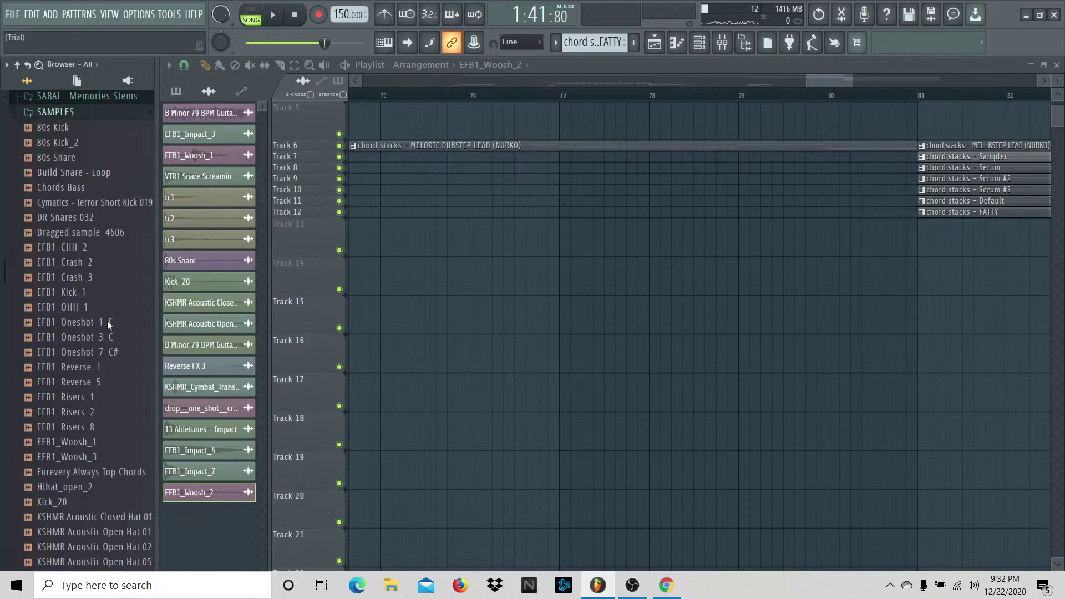
{"action": "left_click", "coordinate": [105, 389]}
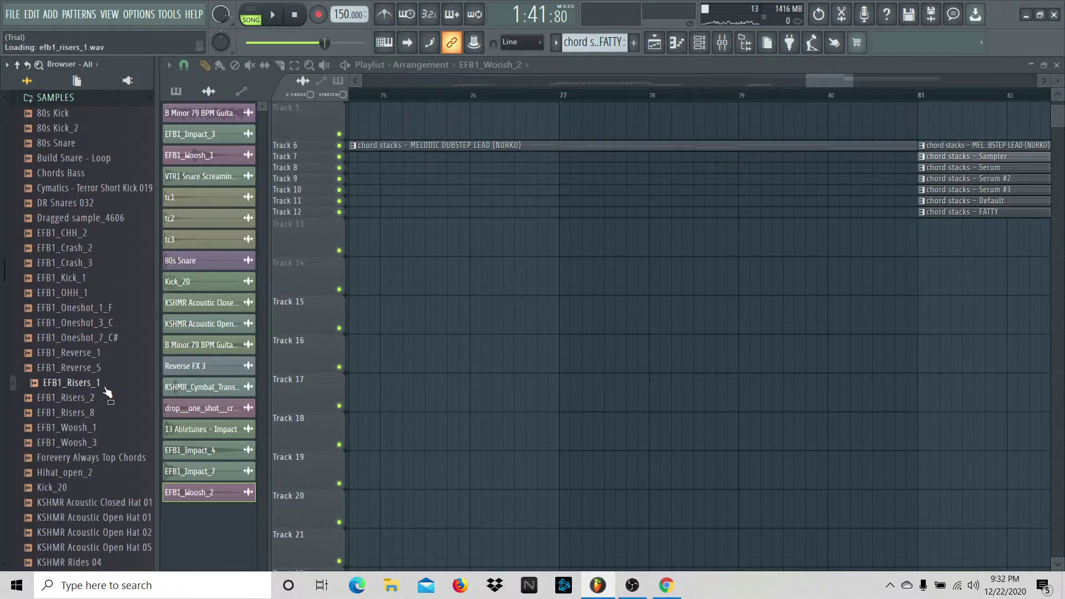
{"action": "left_click_drag", "start_coordinate": [107, 393], "coordinate": [737, 348]}
{"action": "right_click", "coordinate": [339, 367]}
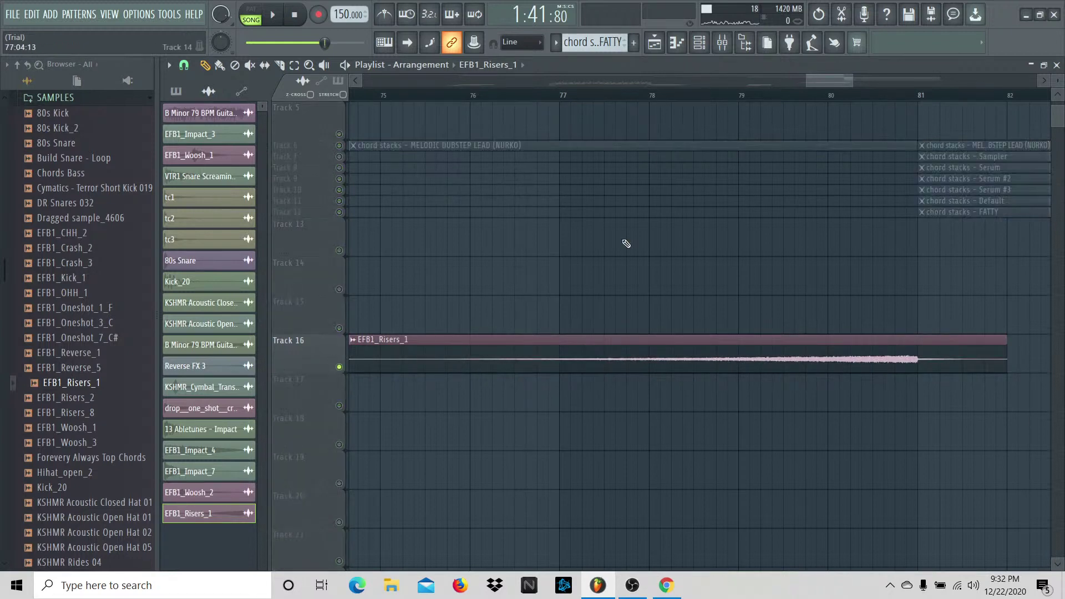
{"action": "left_click", "coordinate": [792, 95]}
{"action": "key", "text": "space"}
{"action": "key", "text": "space"}
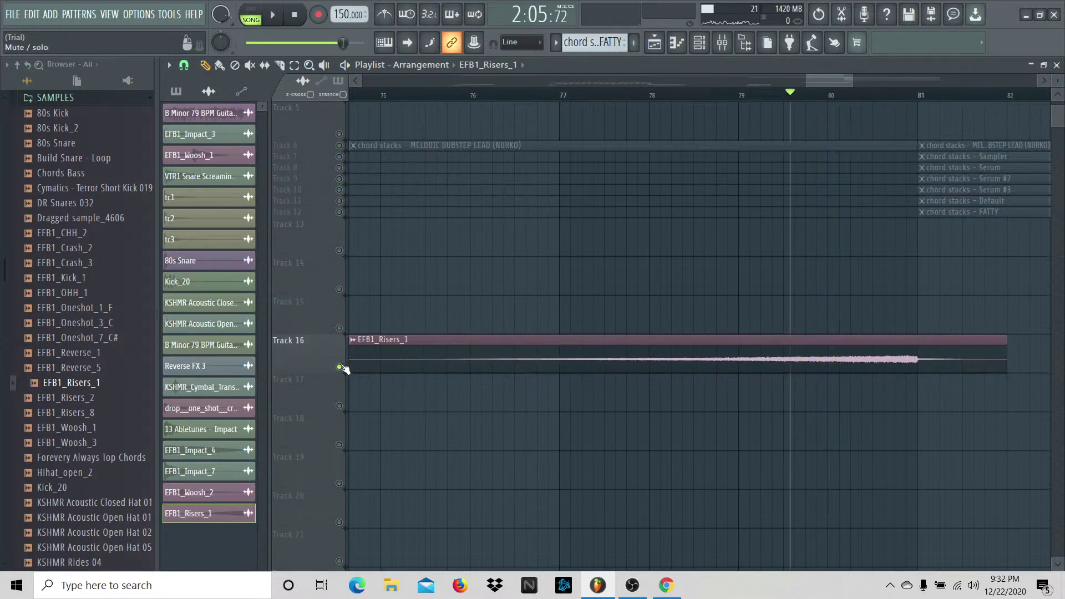
{"action": "right_click", "coordinate": [340, 367]}
Step: Route EFB1_Risers_1 to mixer track 29, lower its fader, and return to the Playlist
{"action": "double_click", "coordinate": [447, 360]}
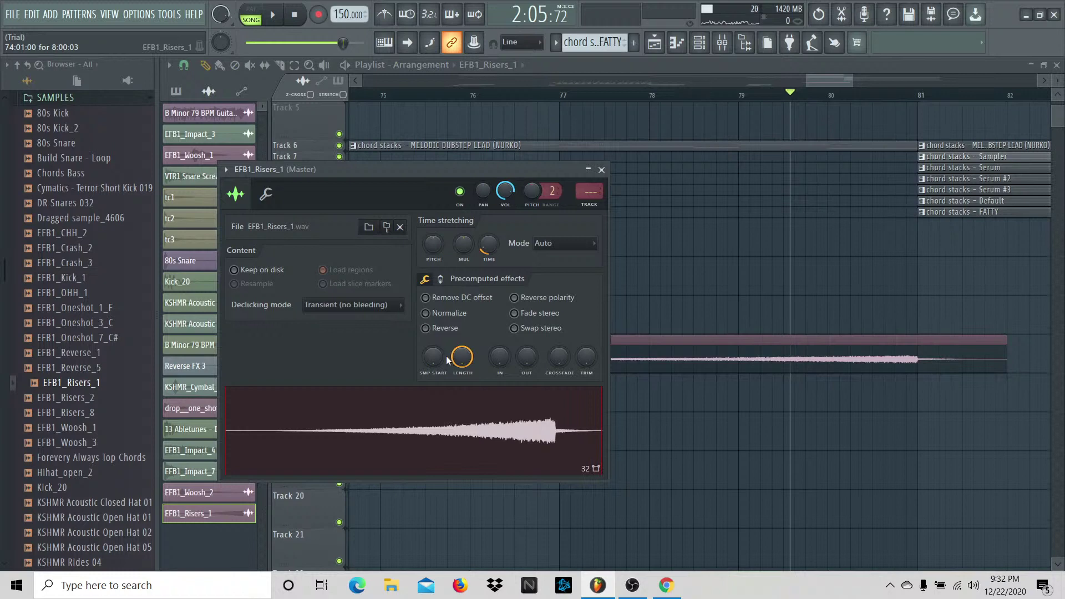
{"action": "key", "text": "F9"}
{"action": "key", "text": "space"}
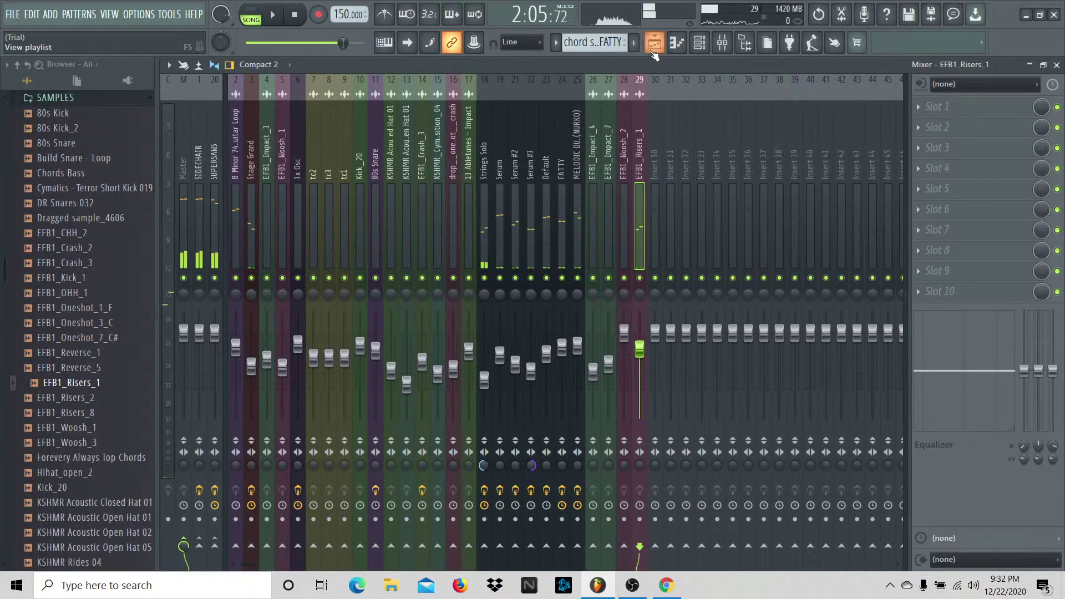
{"action": "key", "text": "F5"}
Step: Normalize the EFB1_Risers_1 sample and close its channel settings
{"action": "double_click", "coordinate": [908, 350]}
{"action": "key", "text": "space"}
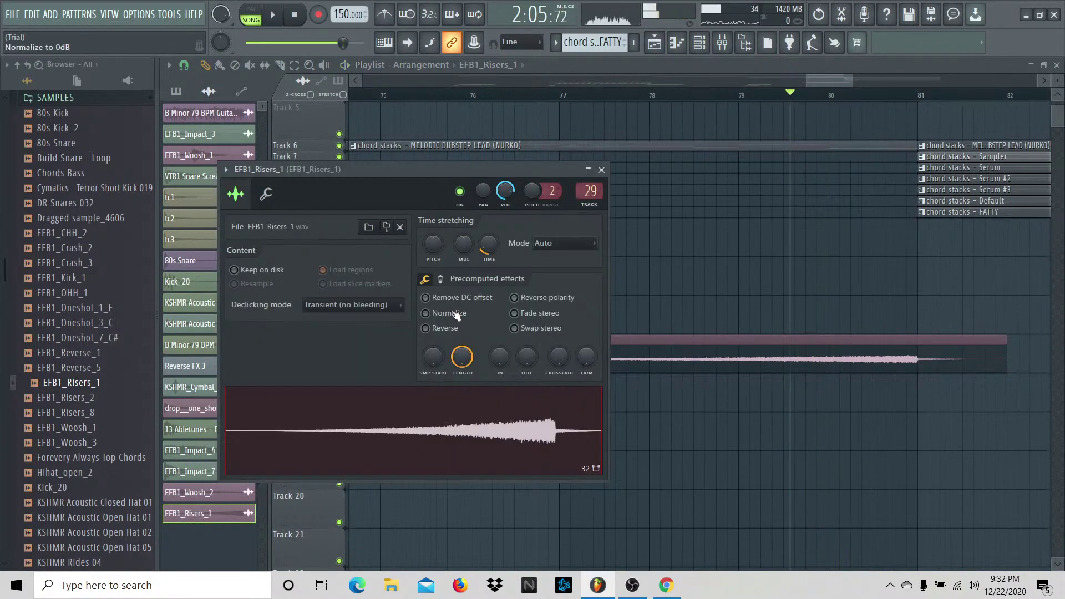
{"action": "key", "text": "space"}
{"action": "left_click", "coordinate": [601, 169]}
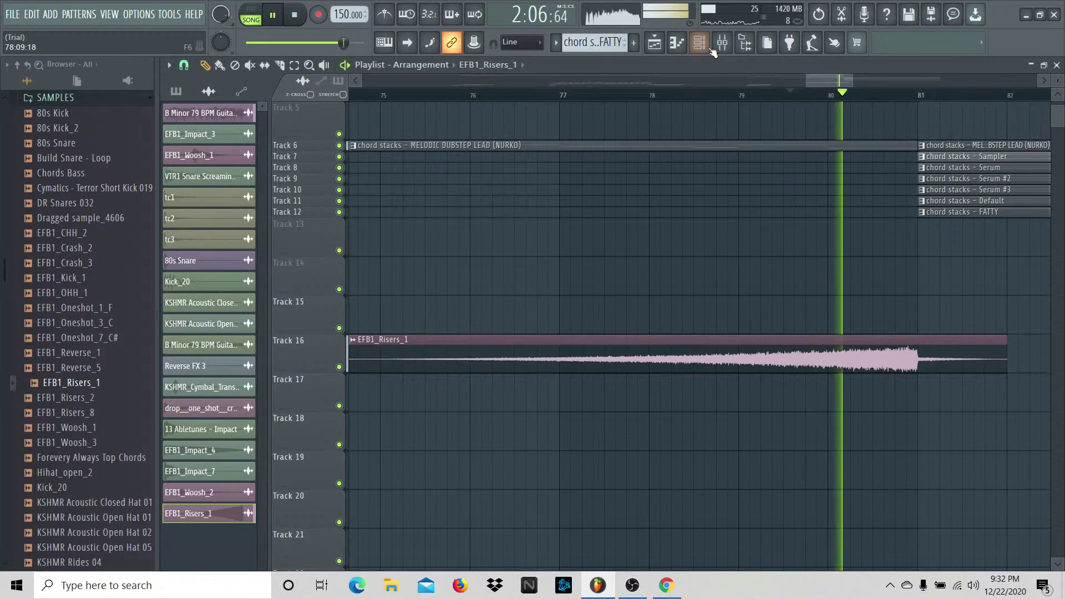
Step: Lower the EFB1_Risers_1 mixer track to 58% volume (-10.3 dB) while playing the build, and return to the Playlist
{"action": "key", "text": "F9"}
{"action": "key", "text": "space"}
{"action": "key", "text": "space"}
{"action": "left_click_drag", "start_coordinate": [640, 348], "coordinate": [640, 368]}
{"action": "key", "text": "space"}
{"action": "key", "text": "space"}
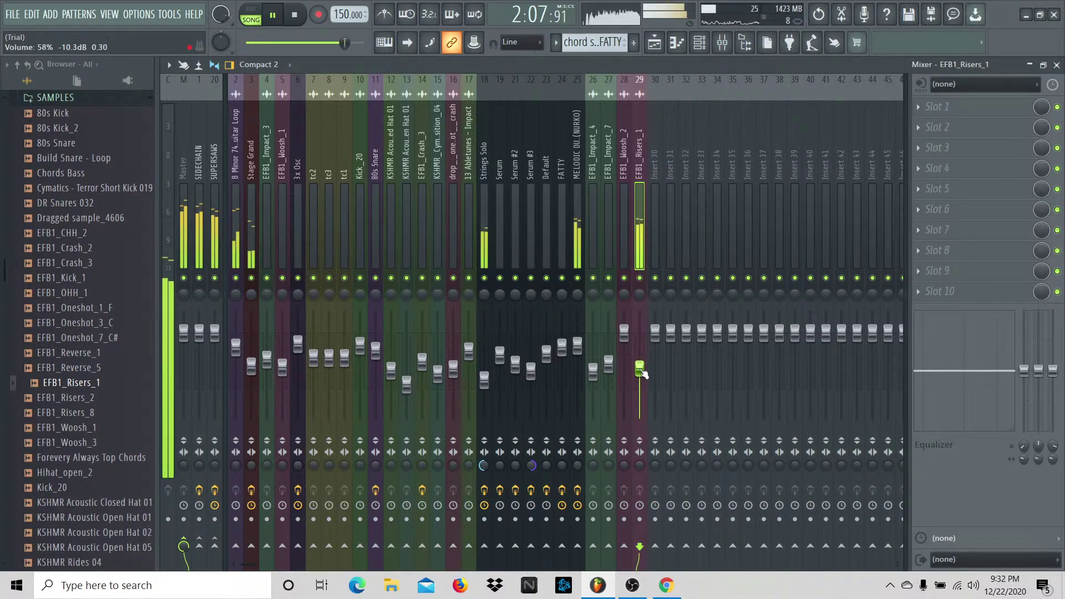
{"action": "key", "text": "F5"}
{"action": "key", "text": "space"}
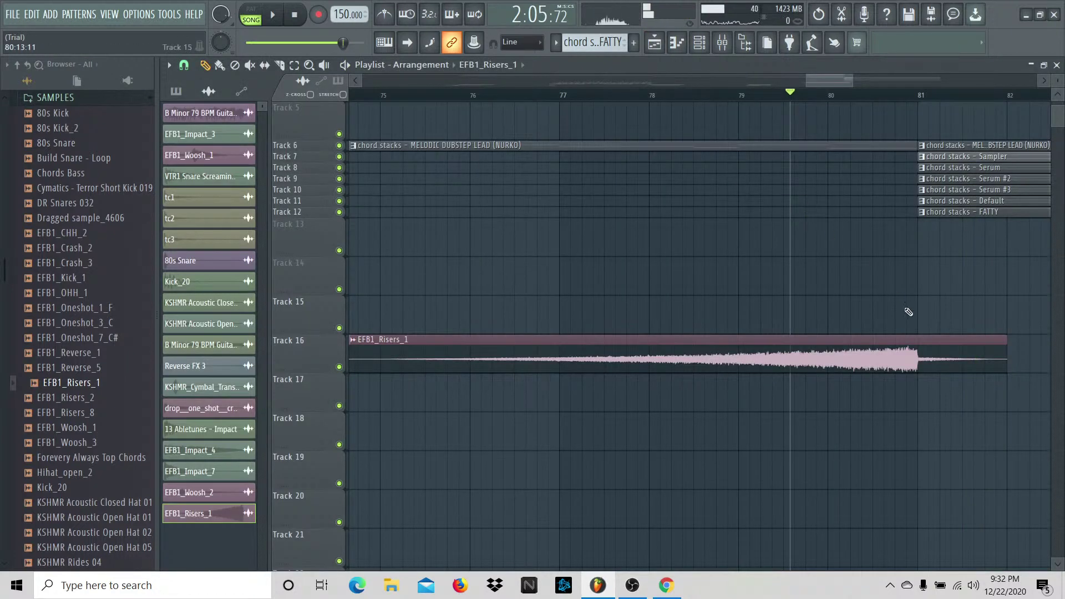
Step: Expose the lead's filter cutoff automation clip on Track 5 and put the MELODIC DUBSTEP LEAD clip back on Track 6
{"action": "scroll", "coordinate": [935, 322], "scroll_direction": "up", "scroll_amount": 4}
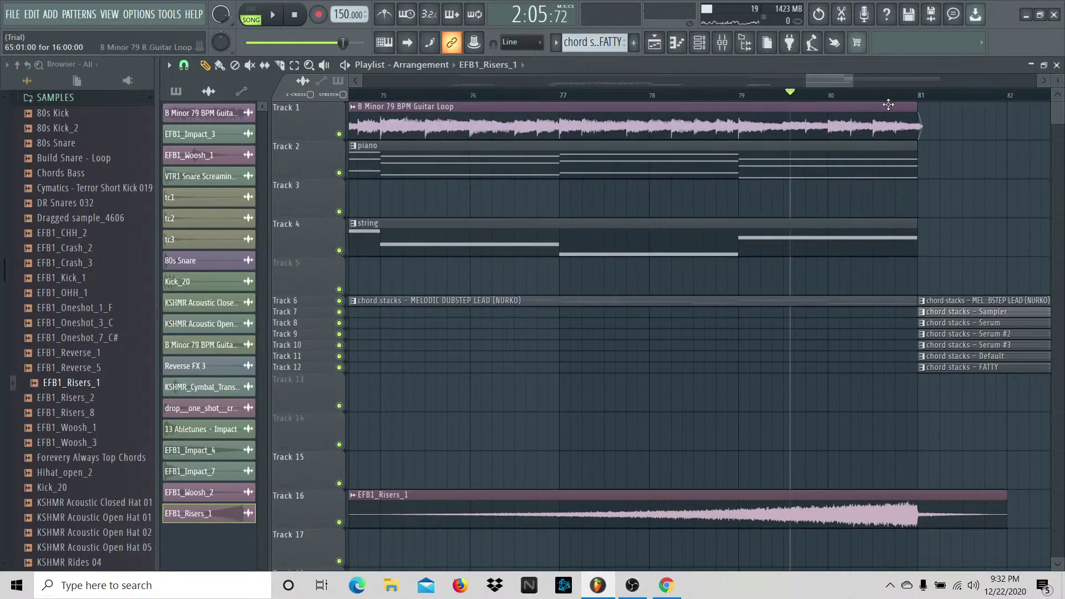
{"action": "left_click_drag", "start_coordinate": [890, 116], "coordinate": [896, 304]}
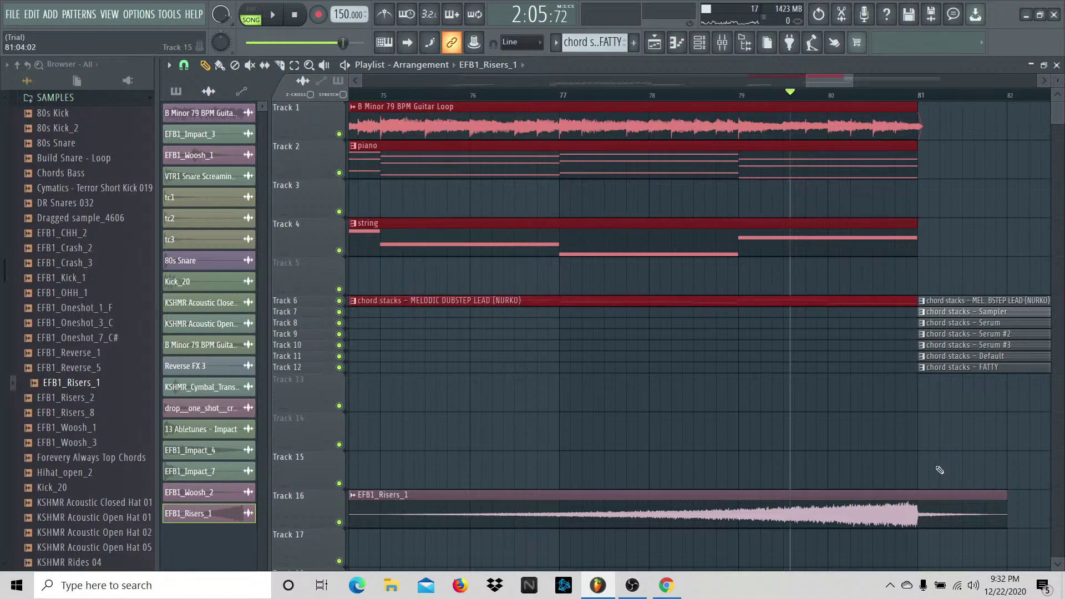
{"action": "left_click", "coordinate": [950, 452]}
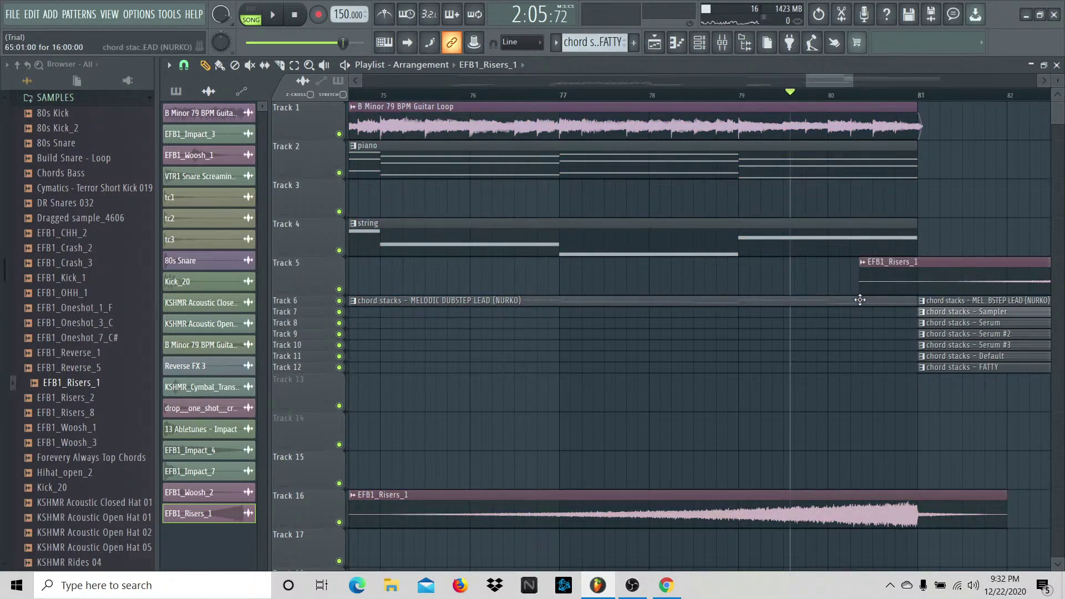
{"action": "left_click_drag", "start_coordinate": [872, 302], "coordinate": [867, 266]}
{"action": "left_click", "coordinate": [866, 305], "text": "ctrl"}
{"action": "left_click", "coordinate": [860, 327]}
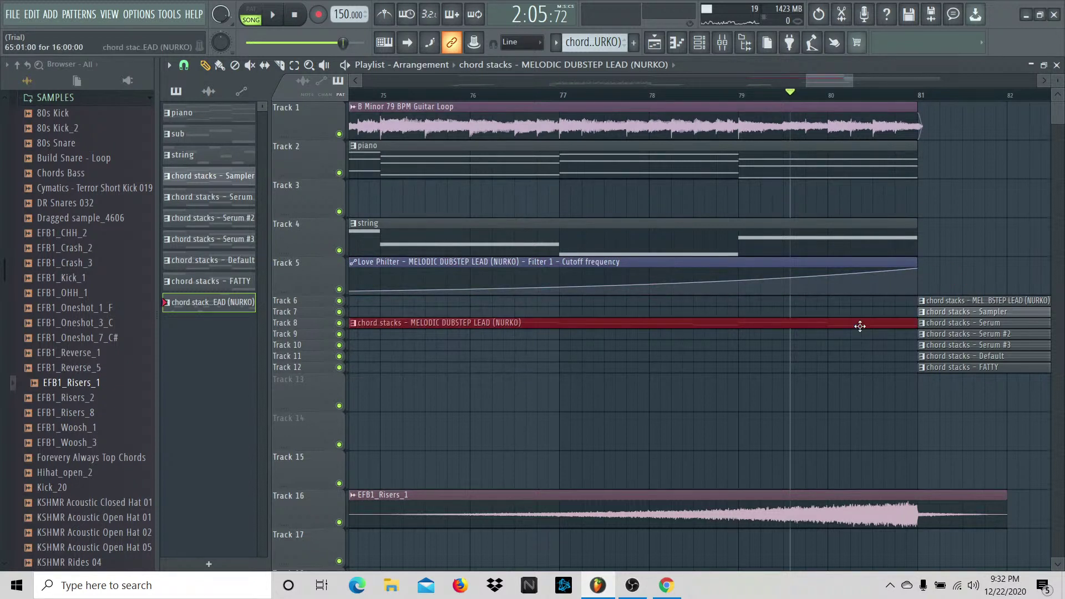
{"action": "left_click_drag", "start_coordinate": [867, 337], "coordinate": [868, 302]}
Step: Slice the riser, piano, string and lead clips about half a bar before bar 81, setting the snap to Step
{"action": "left_click", "coordinate": [927, 521]}
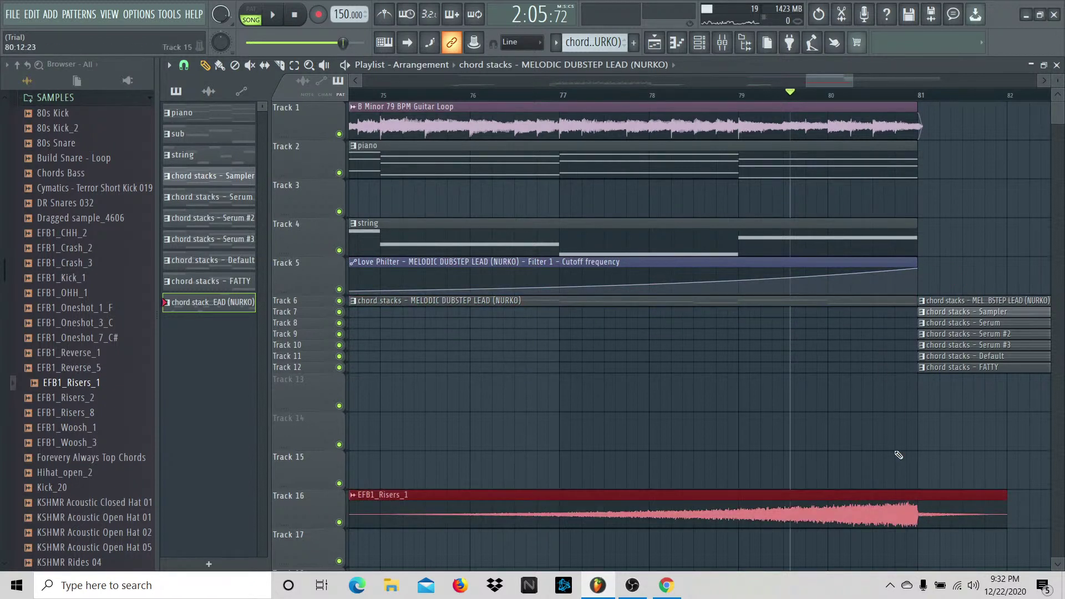
{"action": "left_click", "coordinate": [981, 490]}
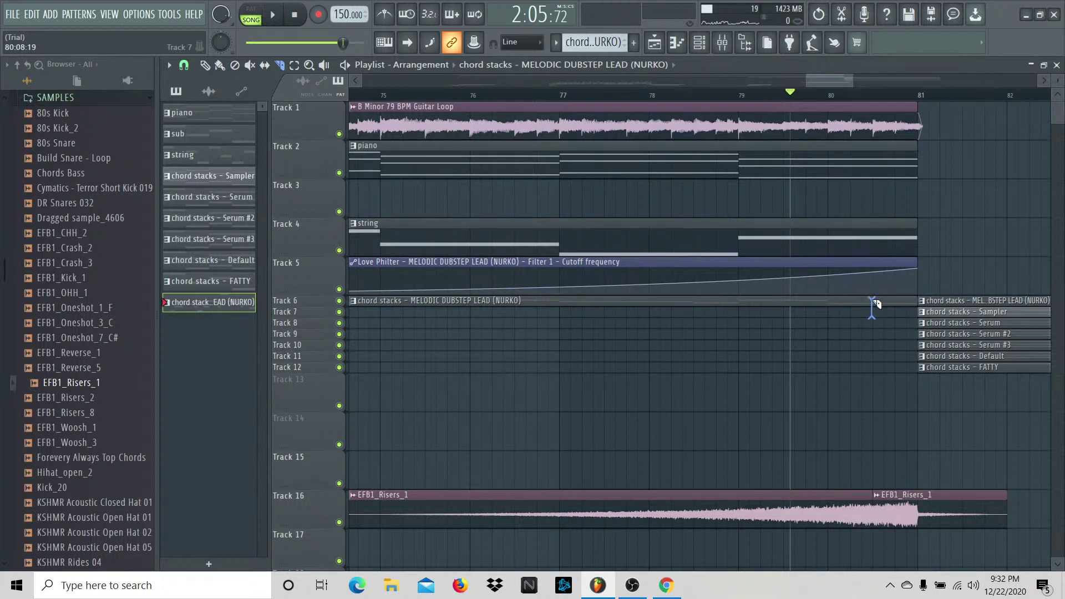
{"action": "left_click", "coordinate": [184, 65]}
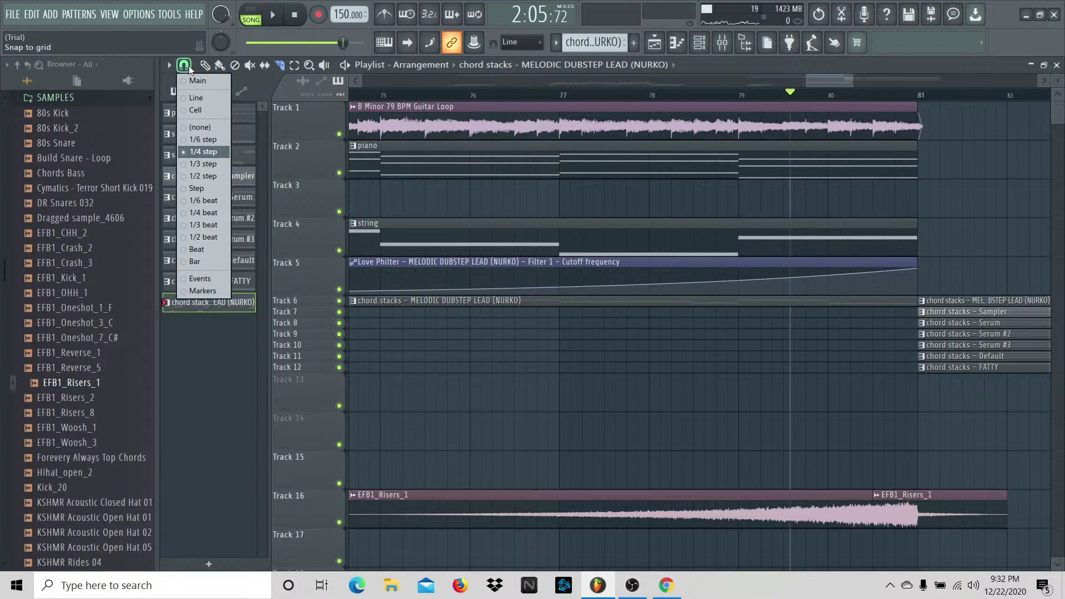
{"action": "left_click", "coordinate": [218, 191]}
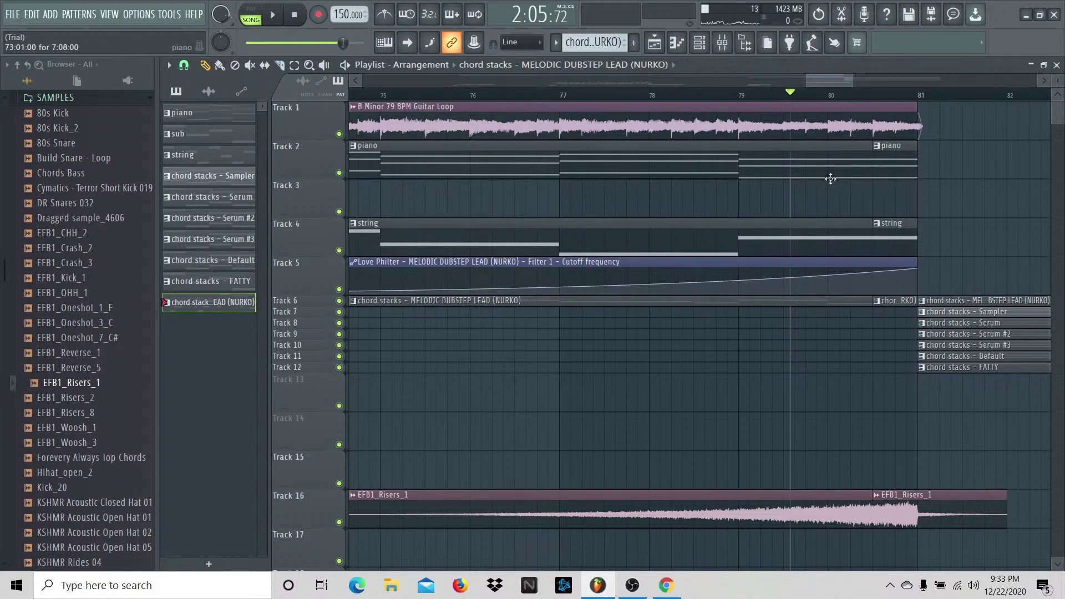
Step: Delete the sliced-off piano, string, riser and lead pieces just before bar 81, playing back the cut
{"action": "right_click", "coordinate": [896, 162]}
{"action": "right_click", "coordinate": [896, 239]}
{"action": "right_click", "coordinate": [918, 498]}
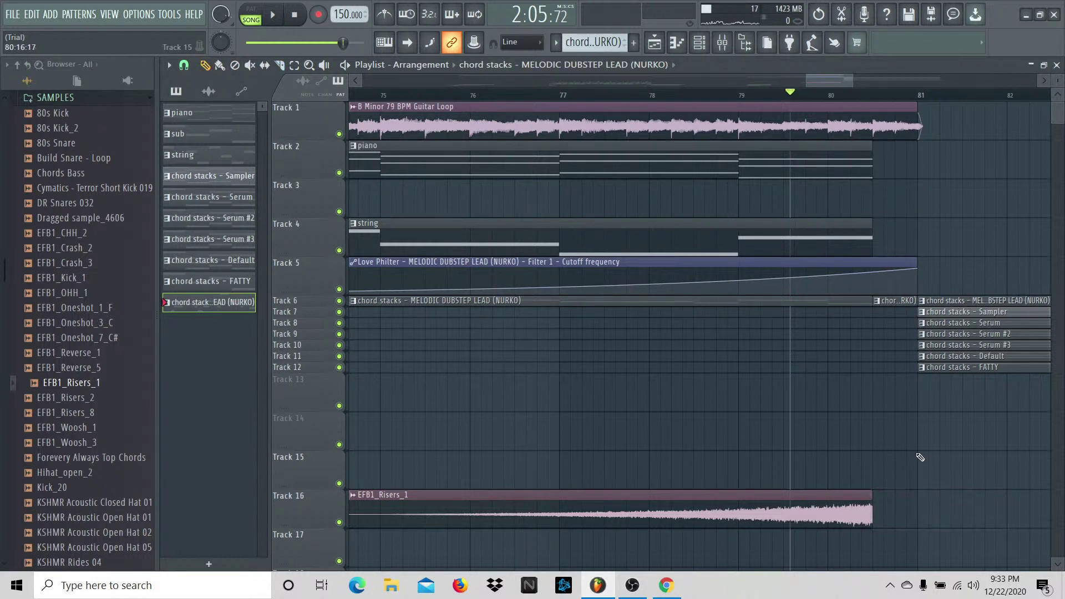
{"action": "key", "text": "space"}
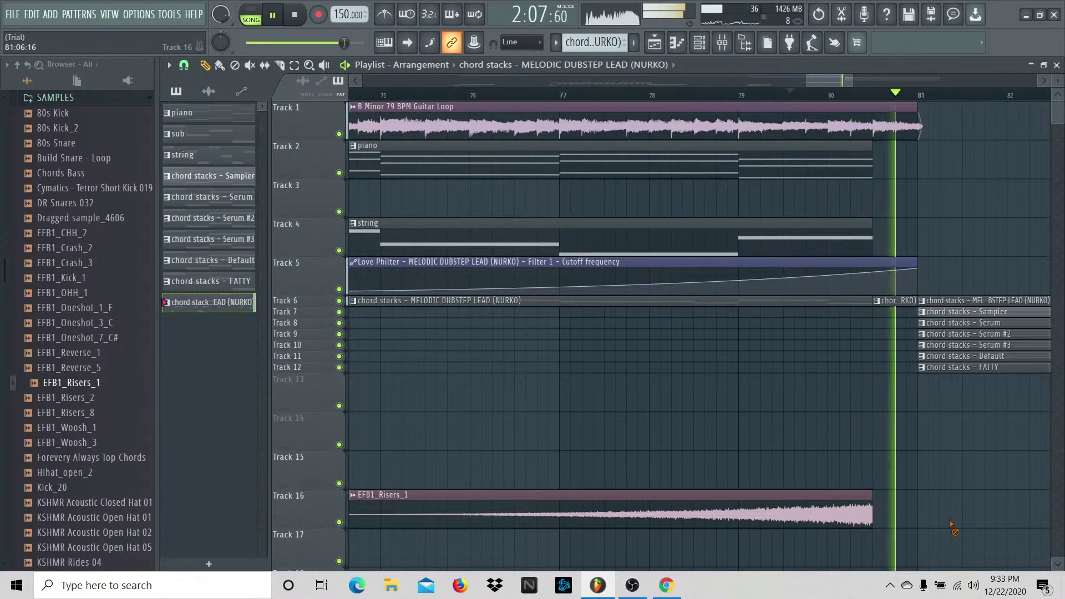
{"action": "right_click", "coordinate": [894, 301]}
Step: Restore the EFB1_Risers_1 clip to its full 8 bars starting at 73:09:00 and play back the transition
{"action": "left_click_drag", "start_coordinate": [868, 513], "coordinate": [927, 511]}
{"action": "key", "text": "space"}
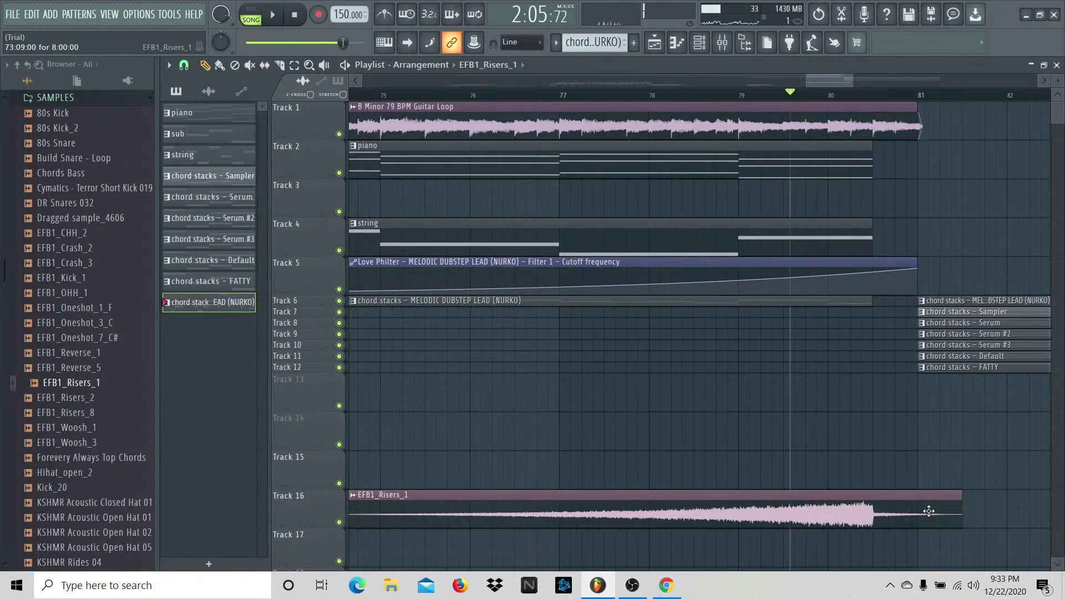
{"action": "key", "text": "space"}
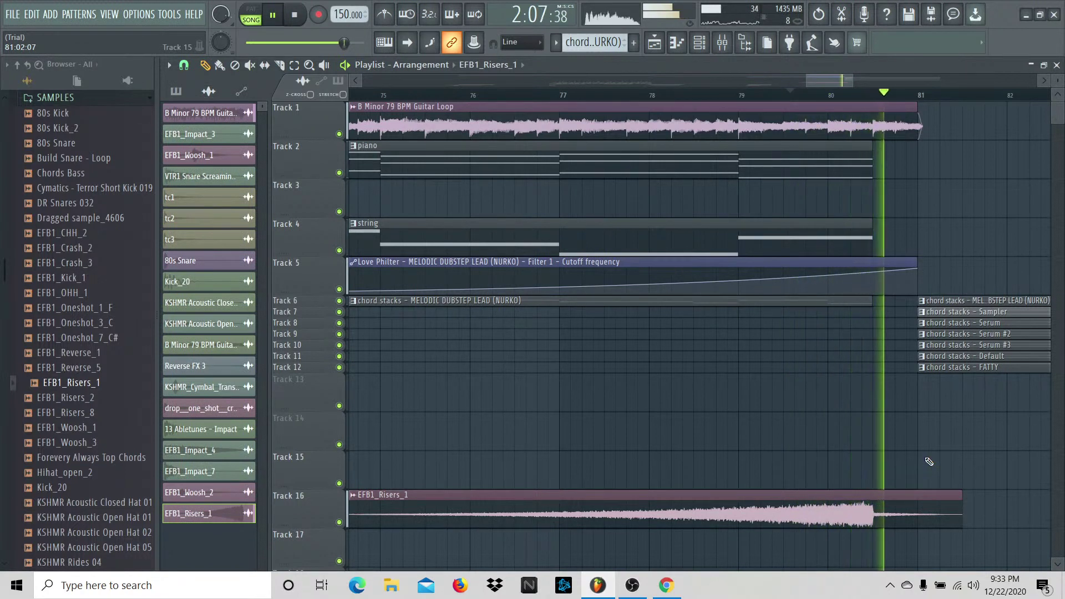
{"action": "key", "text": "space"}
Step: Select the piano, string and lead clips without the automation clip and shorten them to end at bar 80
{"action": "left_click_drag", "start_coordinate": [845, 143], "coordinate": [845, 260]}
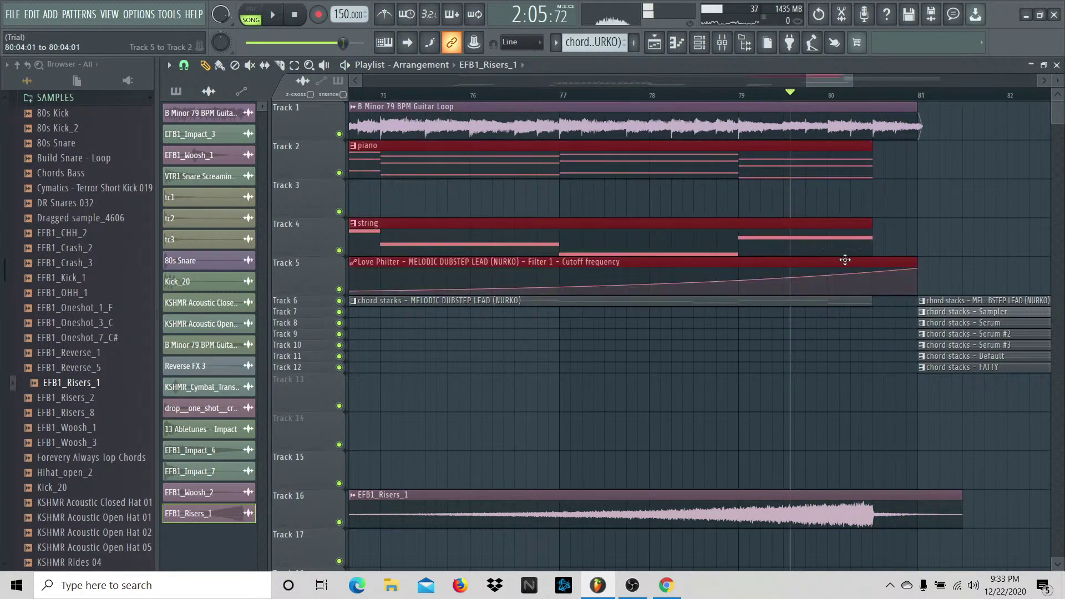
{"action": "left_click", "coordinate": [856, 236], "text": "ctrl"}
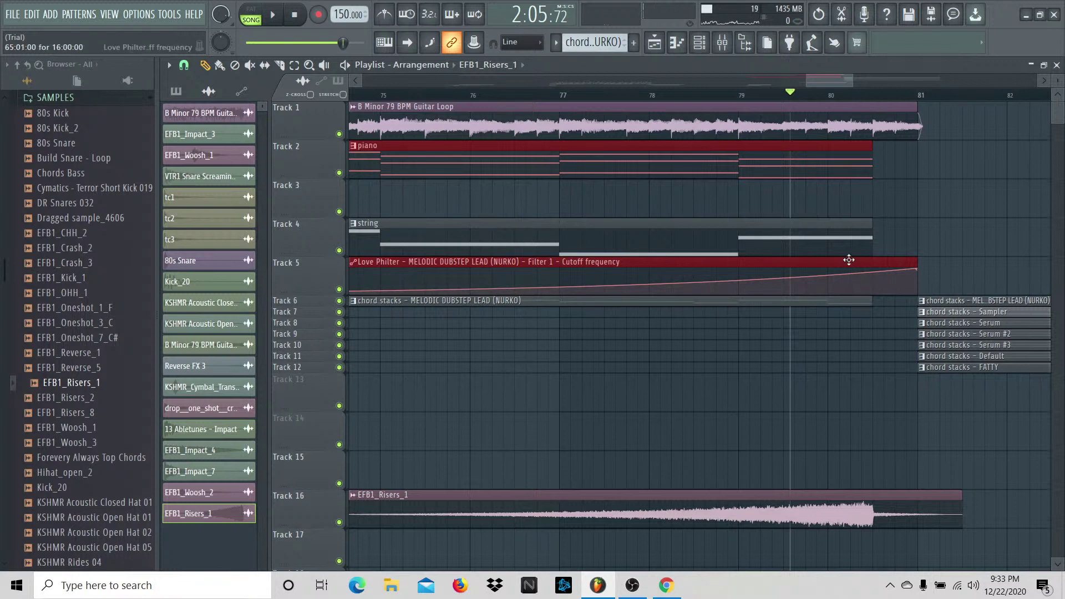
{"action": "left_click", "coordinate": [849, 260], "text": "ctrl"}
{"action": "left_click", "coordinate": [849, 246], "text": "ctrl"}
{"action": "left_click", "coordinate": [837, 302], "text": "ctrl"}
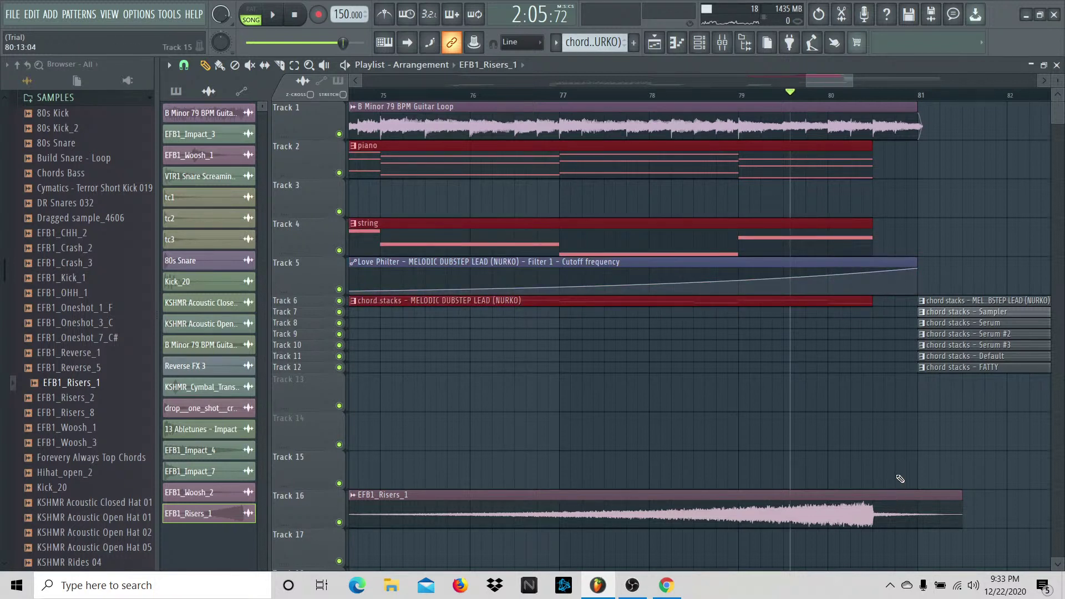
{"action": "left_click_drag", "start_coordinate": [871, 304], "coordinate": [839, 303]}
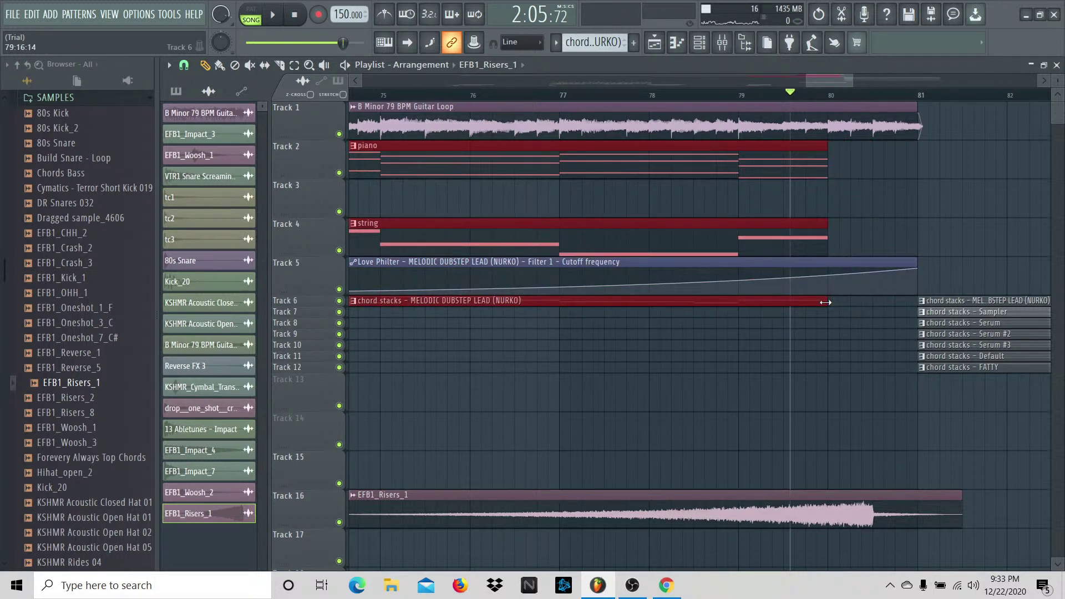
{"action": "left_click", "coordinate": [887, 421]}
Step: Shift the EFB1_Risers_1 clip to start at 73:01:00 and play the build from bar 77 into the drop
{"action": "left_click_drag", "start_coordinate": [889, 508], "coordinate": [844, 508]}
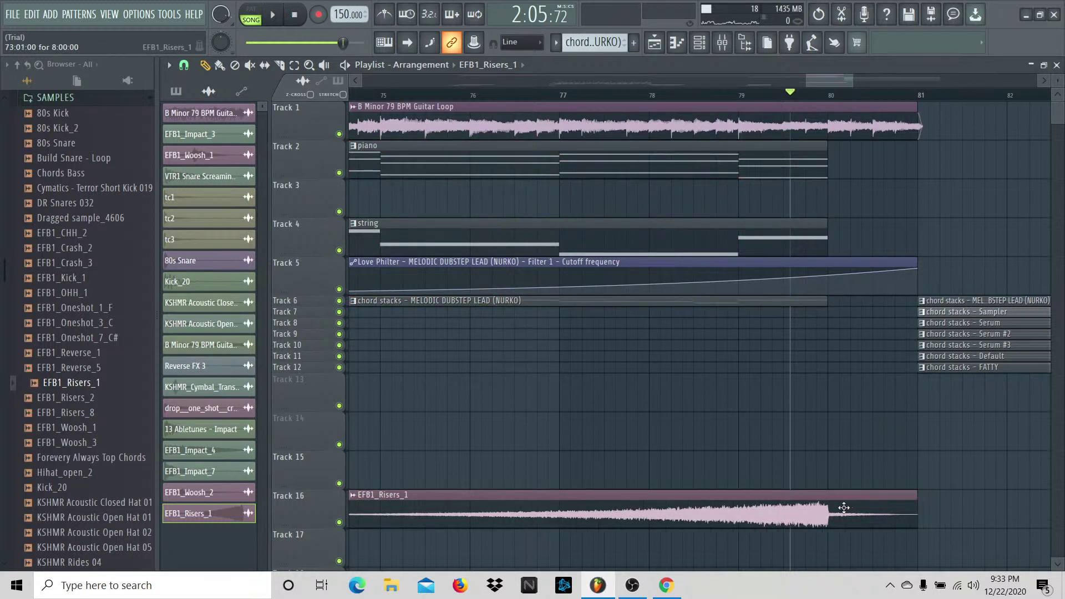
{"action": "key", "text": "space"}
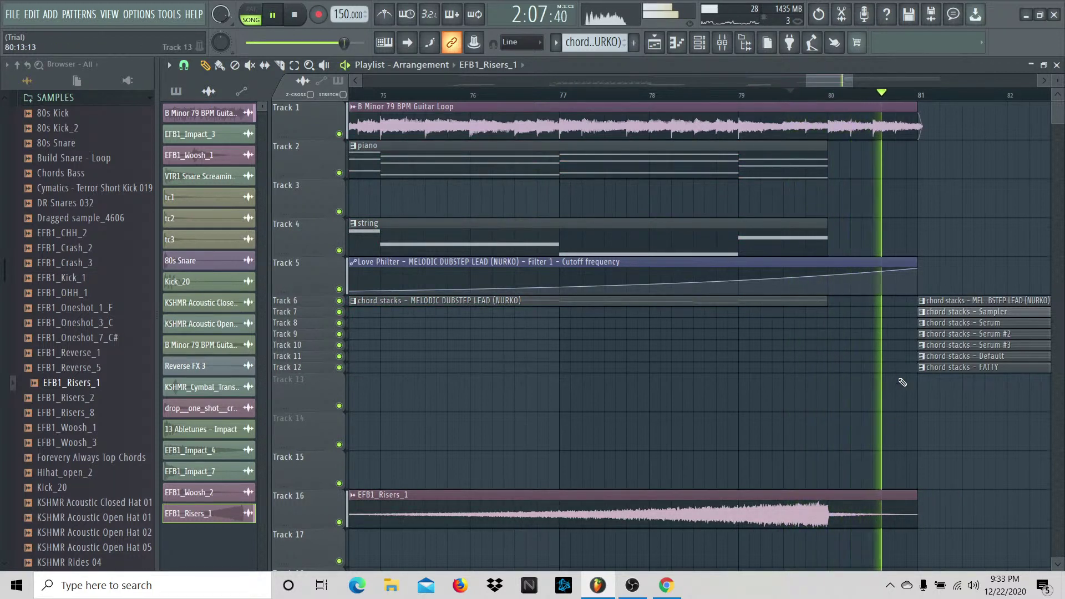
{"action": "key", "text": "space"}
{"action": "left_click", "coordinate": [558, 94]}
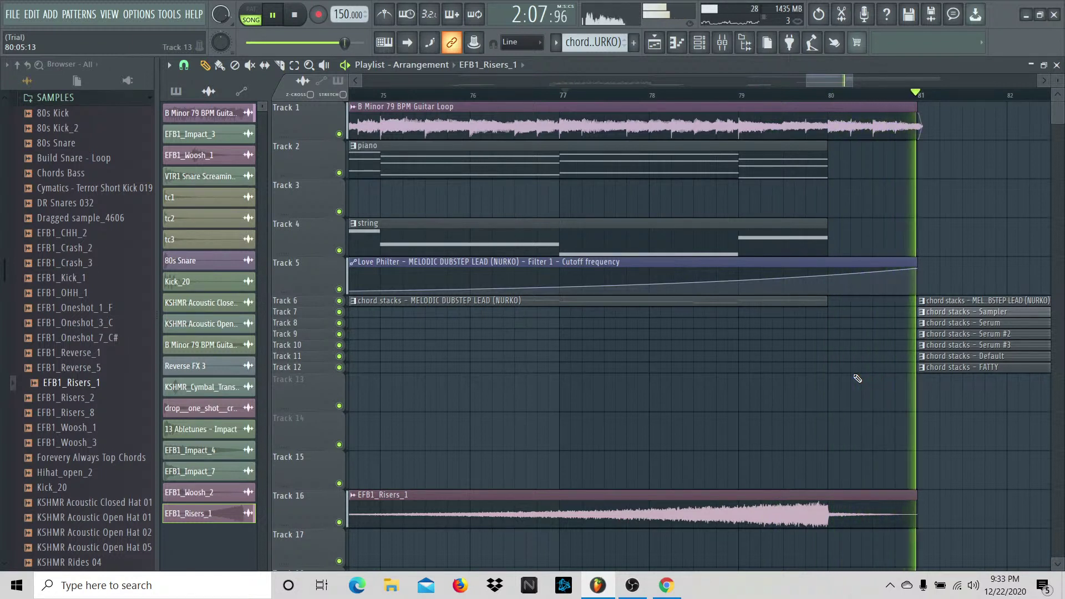
{"action": "key", "text": "space"}
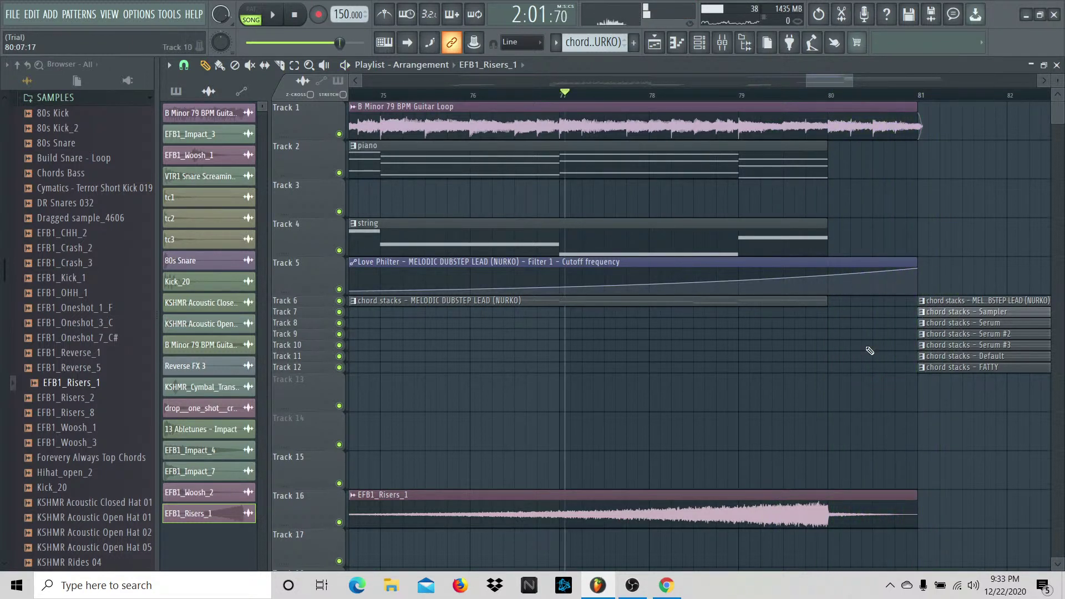
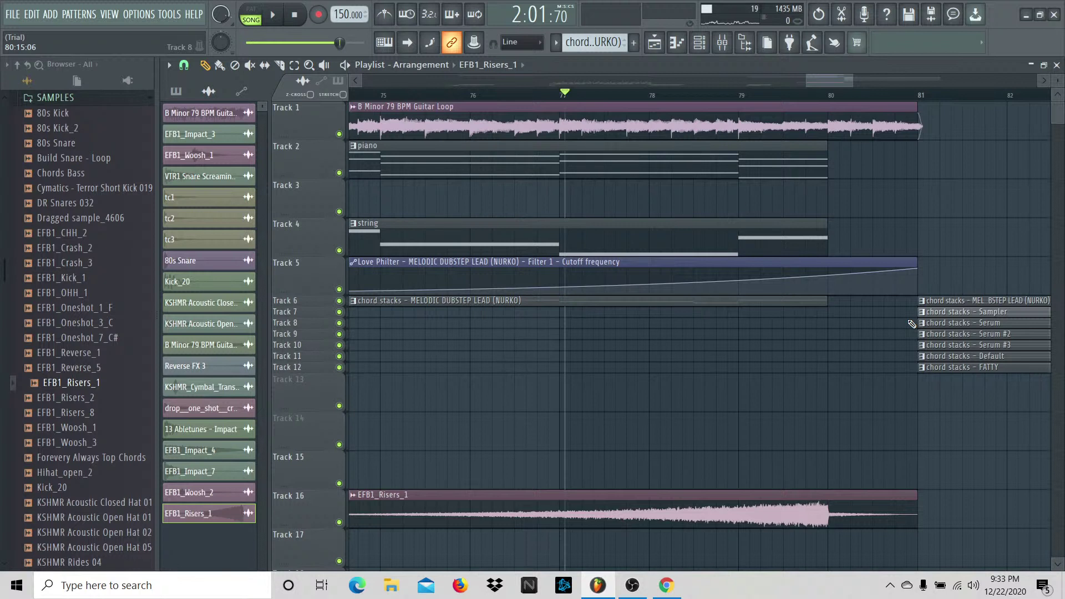
{"action": "key", "text": "space"}
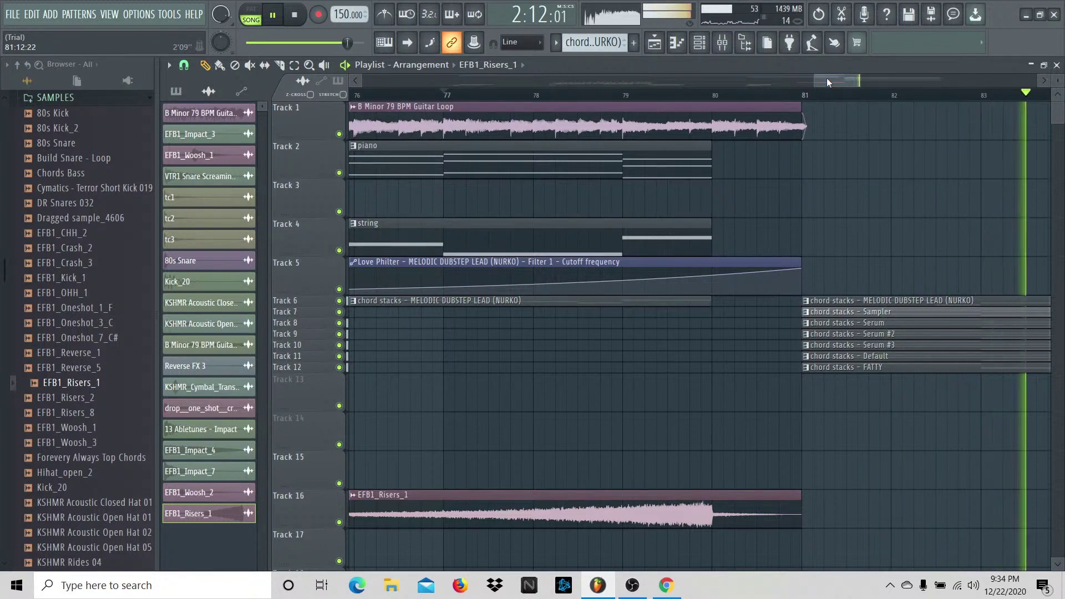
{"action": "key", "text": "space"}
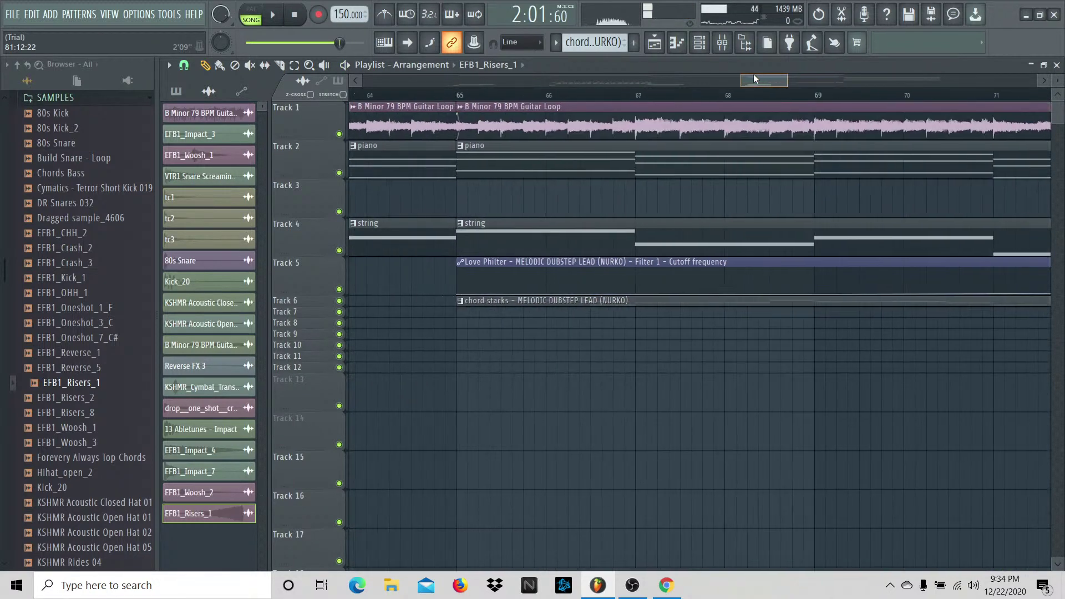
Step: Audition snare samples in the SAMPLES folder, place Build Snare - Loop on Track 16 at bar 65, and play its entry
{"action": "scroll", "coordinate": [107, 374], "scroll_direction": "up", "scroll_amount": 3}
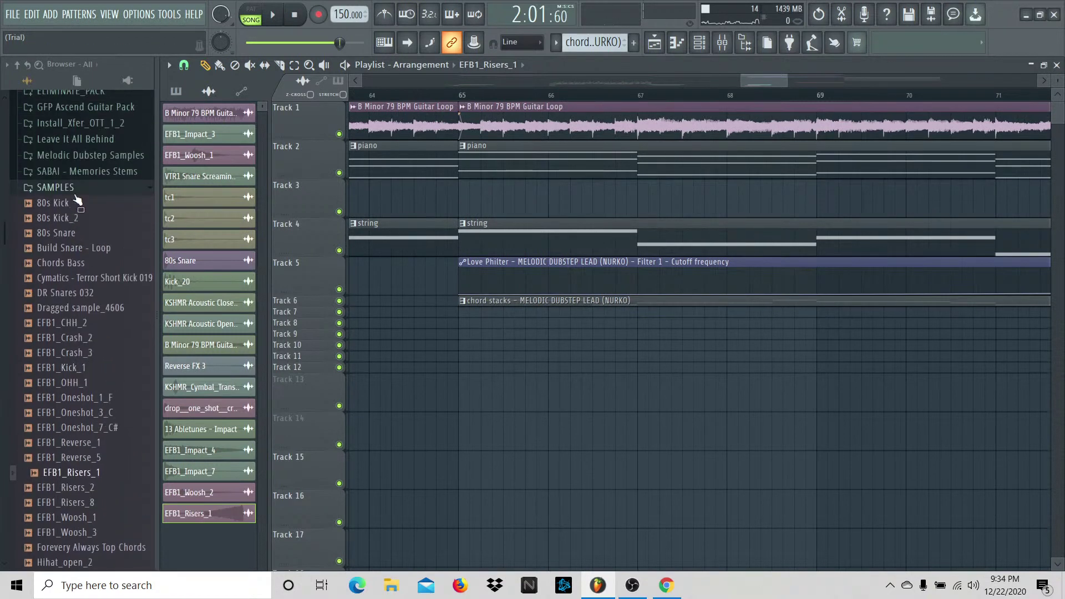
{"action": "left_click", "coordinate": [97, 233]}
{"action": "scroll", "coordinate": [124, 317], "scroll_direction": "down", "scroll_amount": 5}
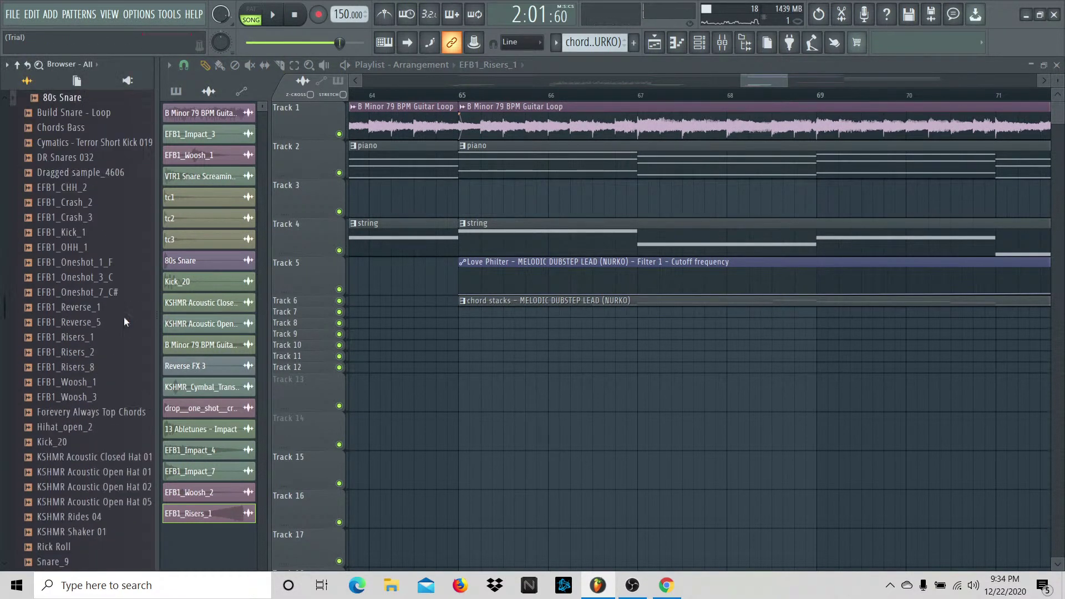
{"action": "scroll", "coordinate": [129, 436], "scroll_direction": "down", "scroll_amount": 1}
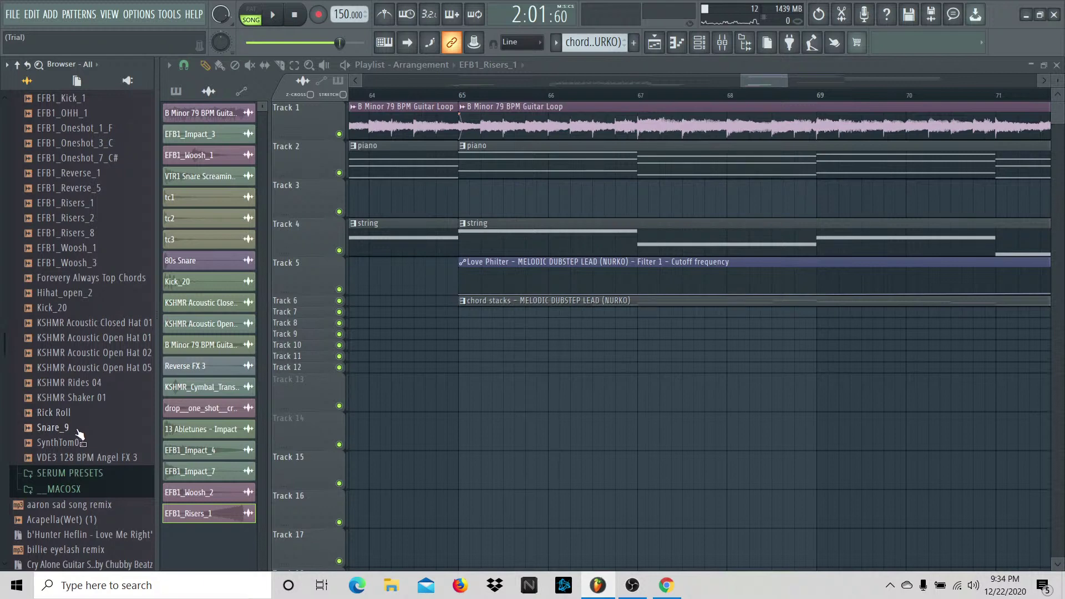
{"action": "left_click_drag", "start_coordinate": [71, 429], "coordinate": [77, 431]}
{"action": "scroll", "coordinate": [89, 388], "scroll_direction": "up", "scroll_amount": 10}
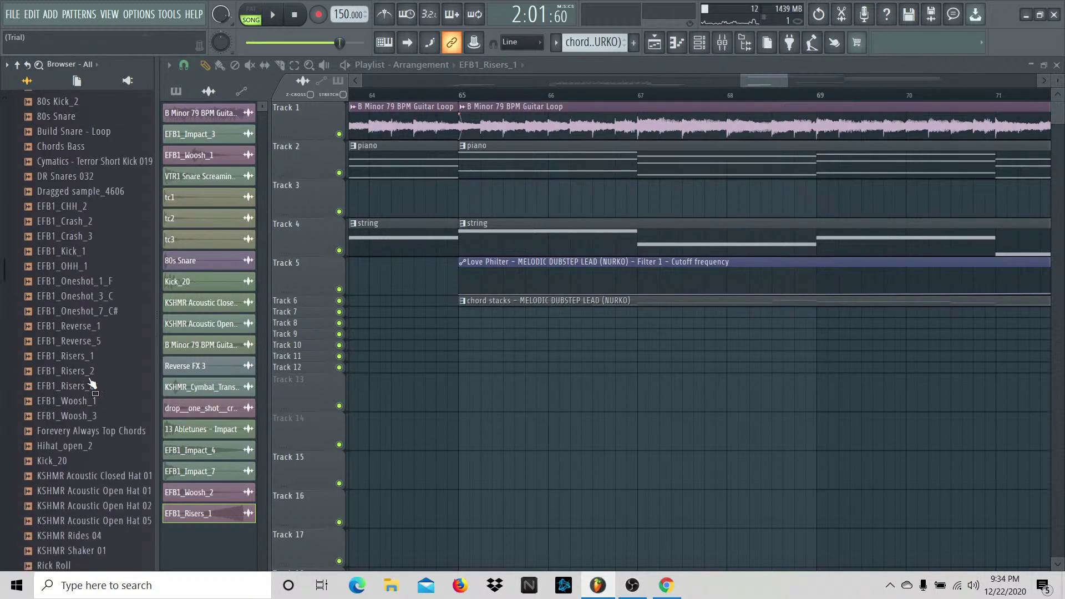
{"action": "left_click", "coordinate": [101, 433]}
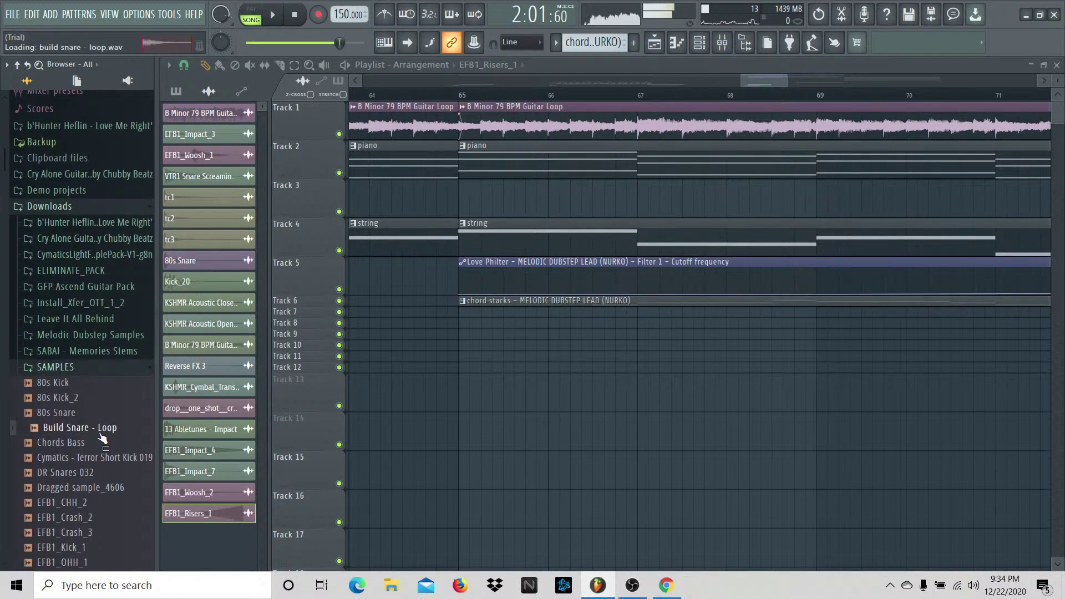
{"action": "left_click_drag", "start_coordinate": [102, 438], "coordinate": [416, 332]}
{"action": "left_click_drag", "start_coordinate": [92, 442], "coordinate": [463, 519]}
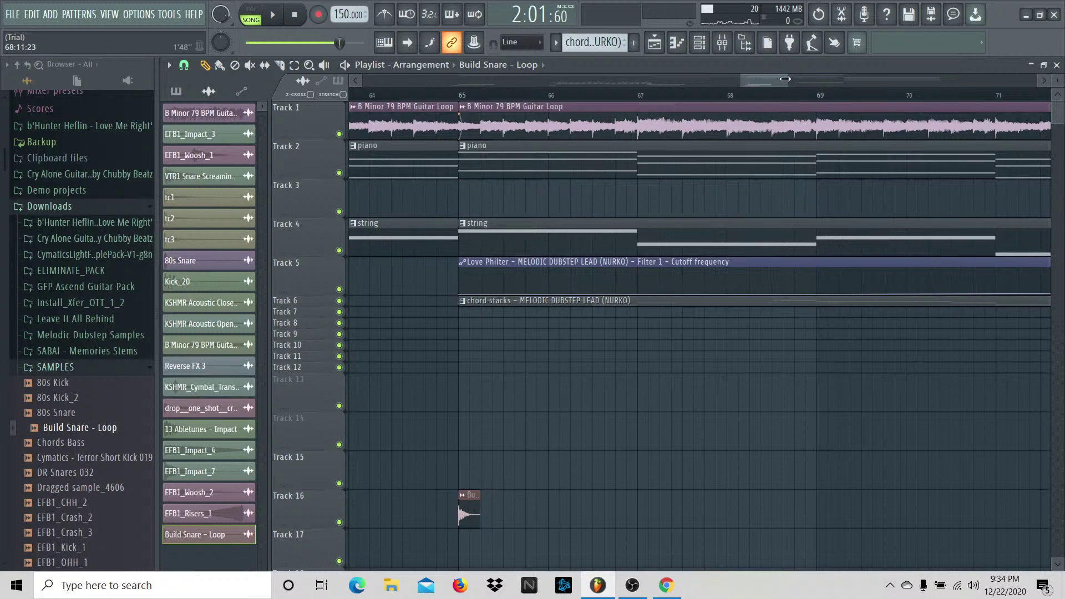
{"action": "left_click_drag", "start_coordinate": [785, 79], "coordinate": [761, 78]}
{"action": "key", "text": "space"}
{"action": "key", "text": "space"}
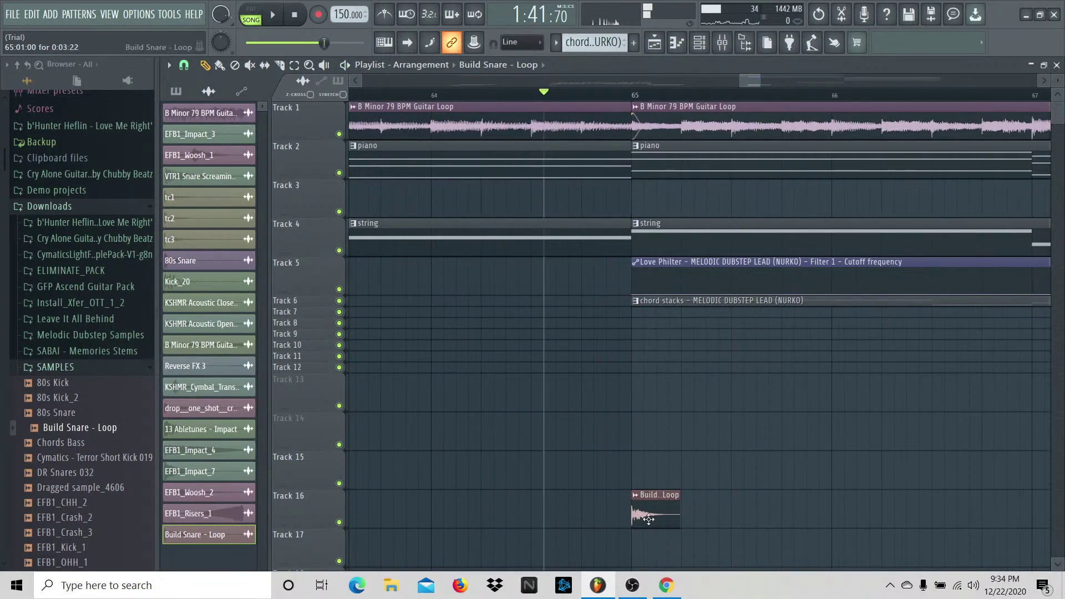
Step: Lower the Build Snare - Loop mixer track to 80% volume (-4.7 dB) while playing, and return to the Playlist
{"action": "double_click", "coordinate": [638, 513]}
{"action": "key", "text": "F9"}
{"action": "left_click", "coordinate": [184, 232]}
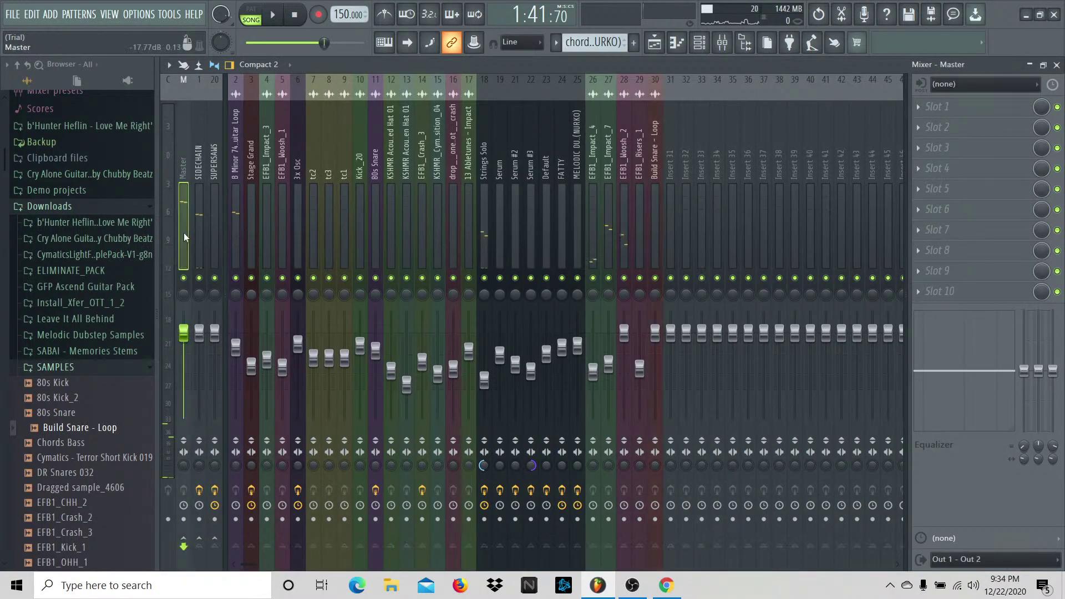
{"action": "key", "text": "space"}
{"action": "key", "text": "space"}
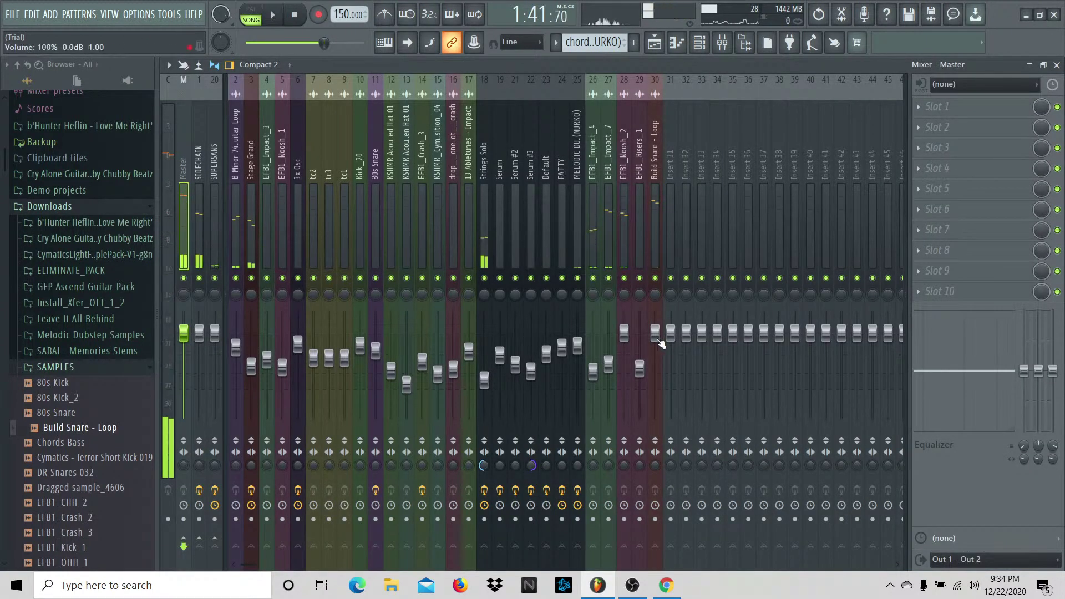
{"action": "left_click", "coordinate": [655, 342]}
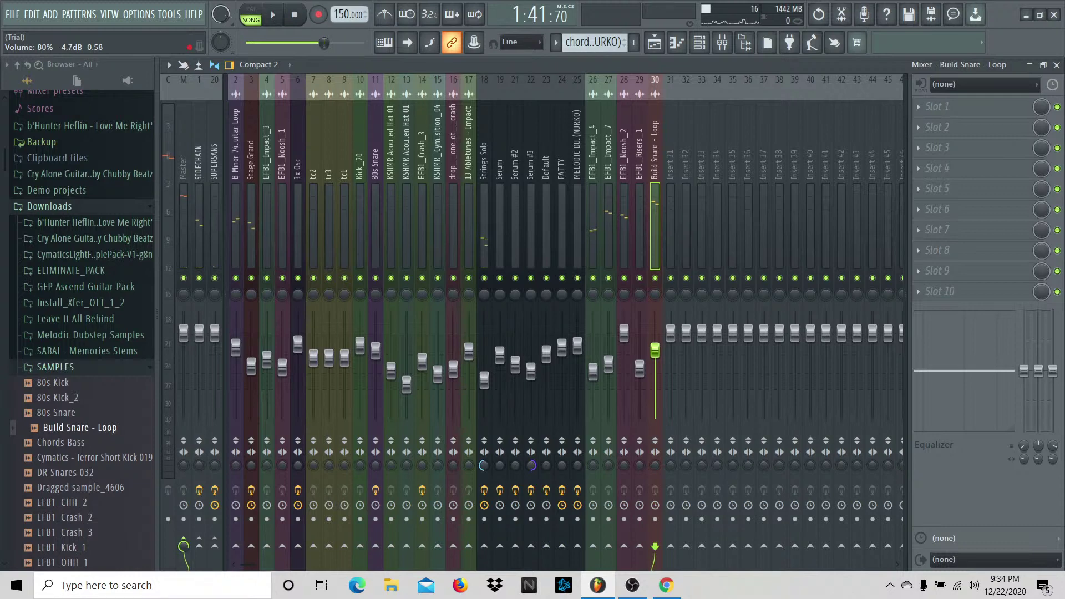
{"action": "key", "text": "space"}
{"action": "left_click", "coordinate": [188, 231]}
{"action": "key", "text": "space"}
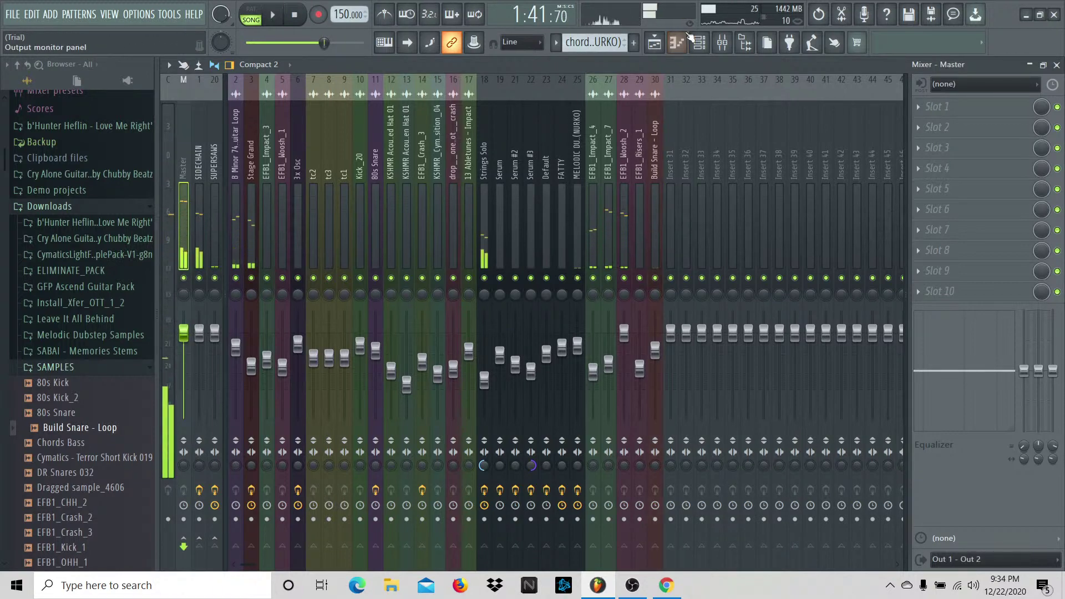
{"action": "left_click", "coordinate": [681, 40]}
{"action": "left_click", "coordinate": [699, 42]}
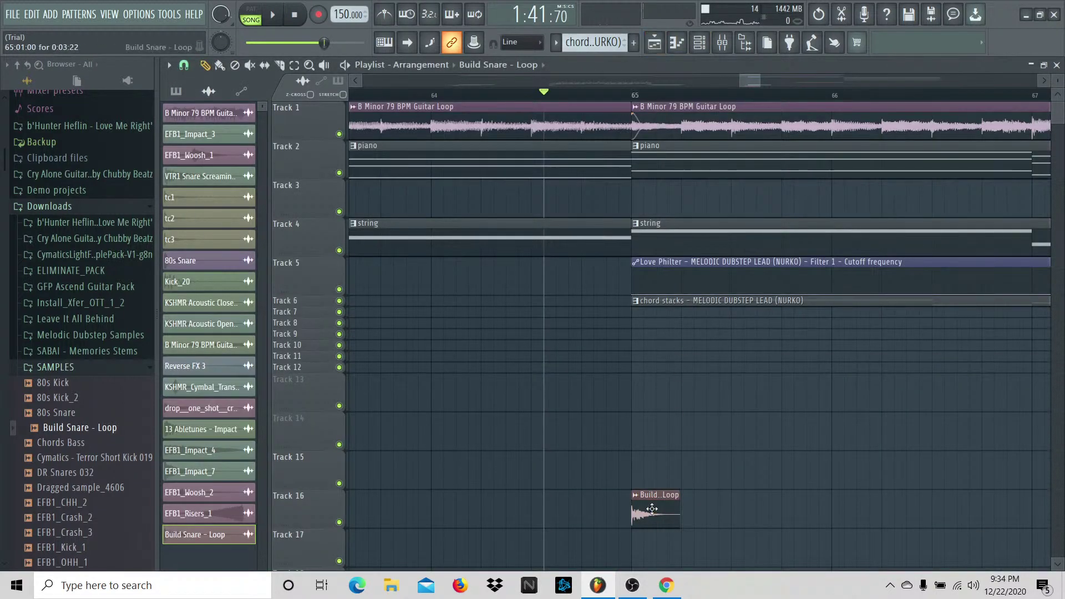
Step: Add three more Build Snare - Loop hits within bar 65 on Track 16 and play the rhythm
{"action": "mouse_move", "coordinate": [720, 503]}
{"action": "left_mouse_down"}
{"action": "mouse_move", "coordinate": [837, 506]}
{"action": "mouse_move", "coordinate": [825, 483]}
{"action": "left_mouse_up"}
{"action": "key", "text": "space"}
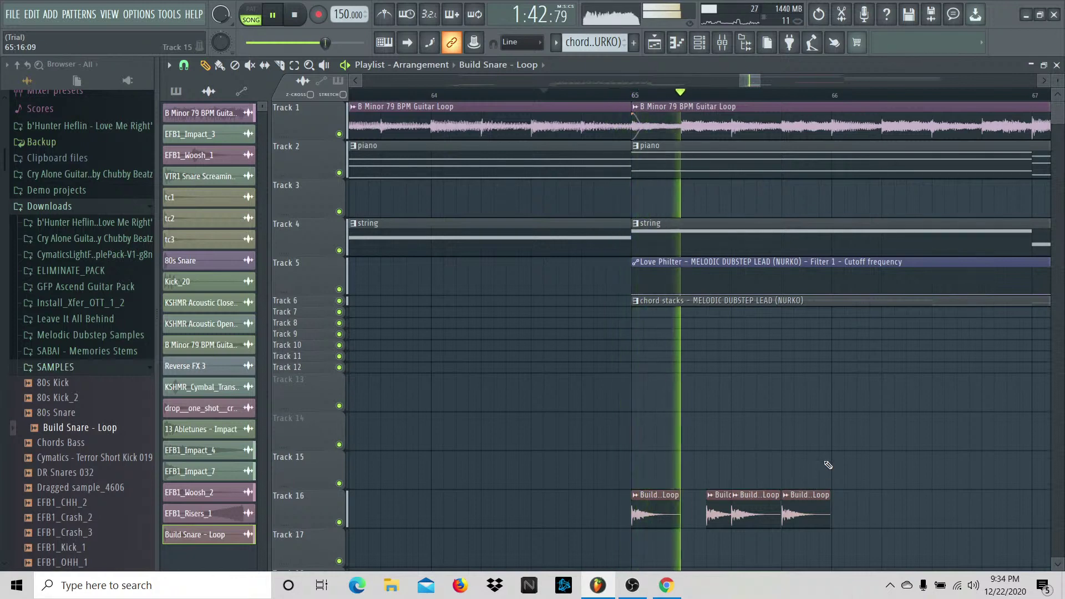
{"action": "key", "text": "space"}
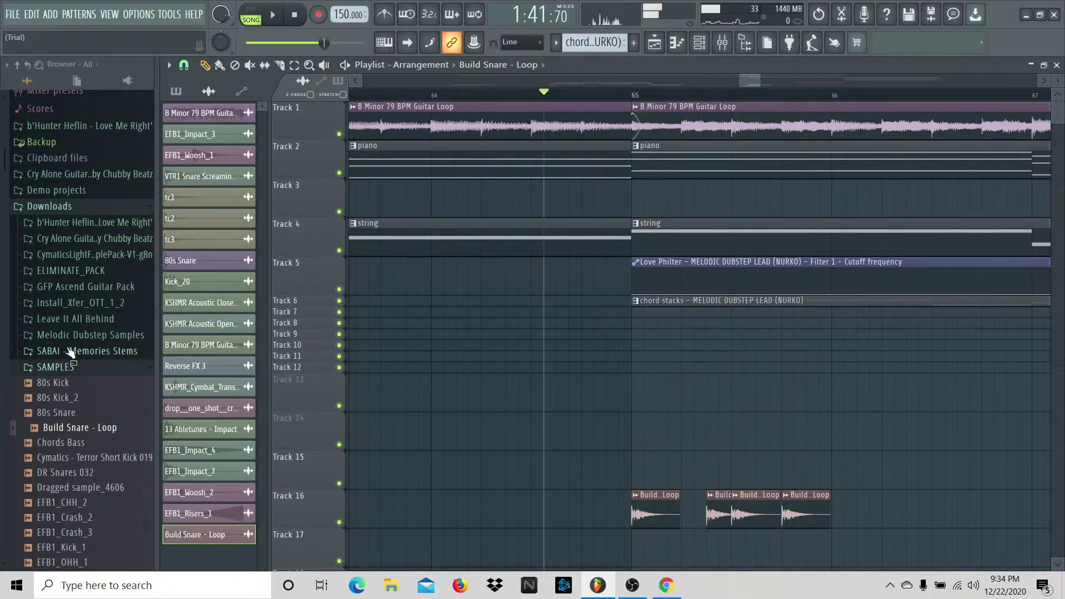
Step: Audition other snares and replace the Build Snare - Loop sample with Snare_9, checking its channel settings
{"action": "left_click", "coordinate": [90, 413]}
{"action": "scroll", "coordinate": [92, 416], "scroll_direction": "down", "scroll_amount": 10}
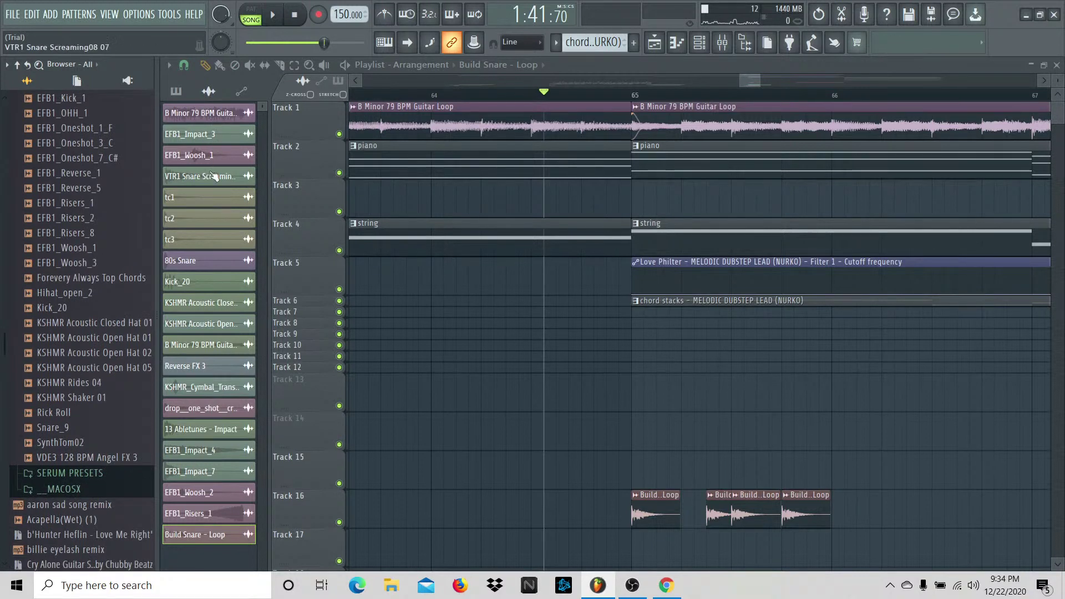
{"action": "left_click", "coordinate": [83, 429]}
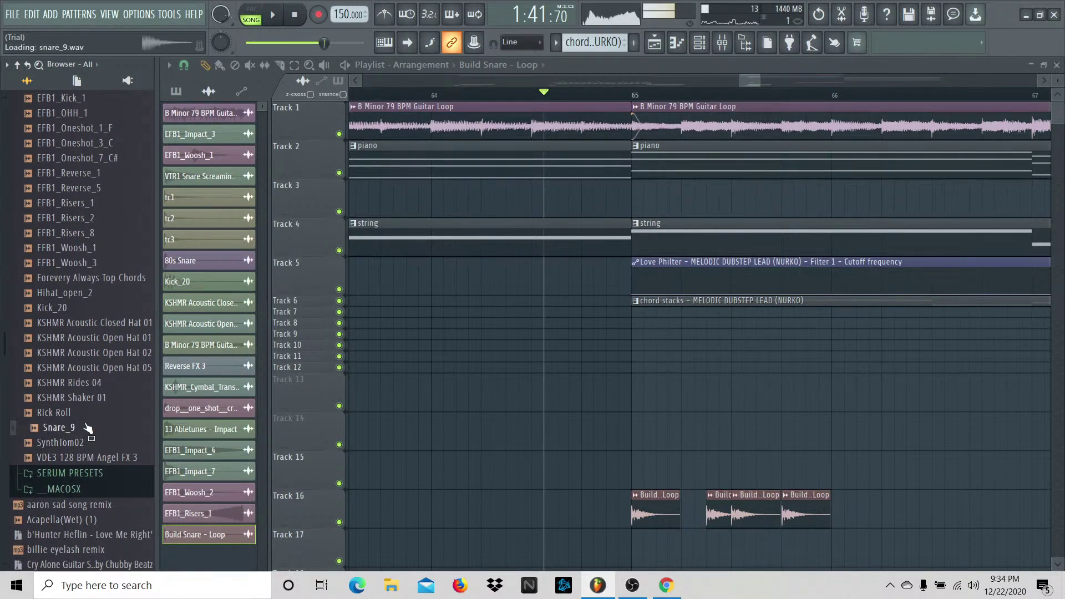
{"action": "left_click_drag", "start_coordinate": [66, 444], "coordinate": [662, 511]}
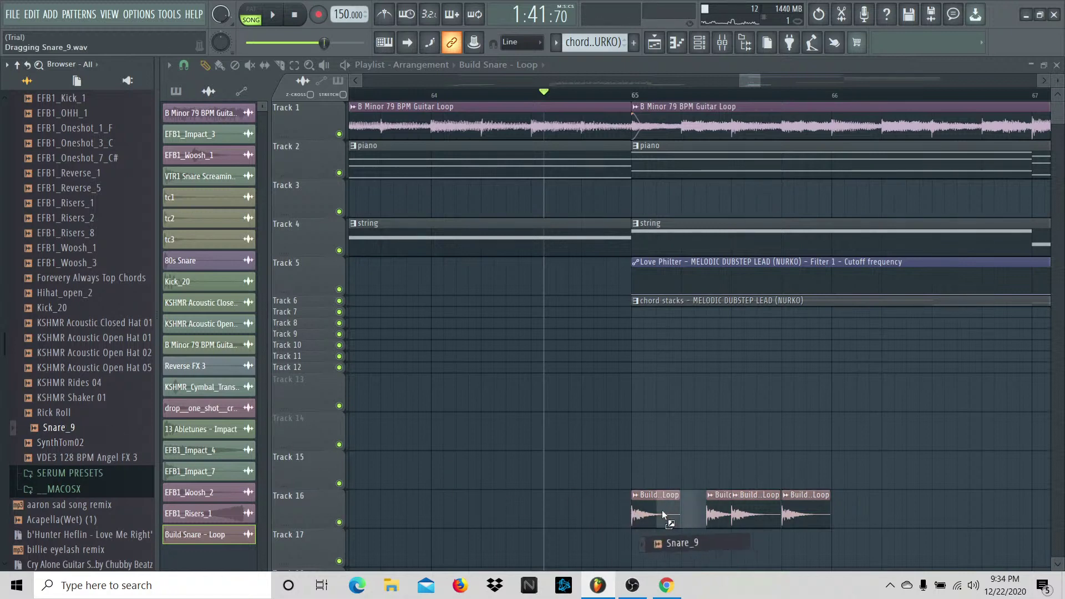
{"action": "right_click", "coordinate": [212, 533]}
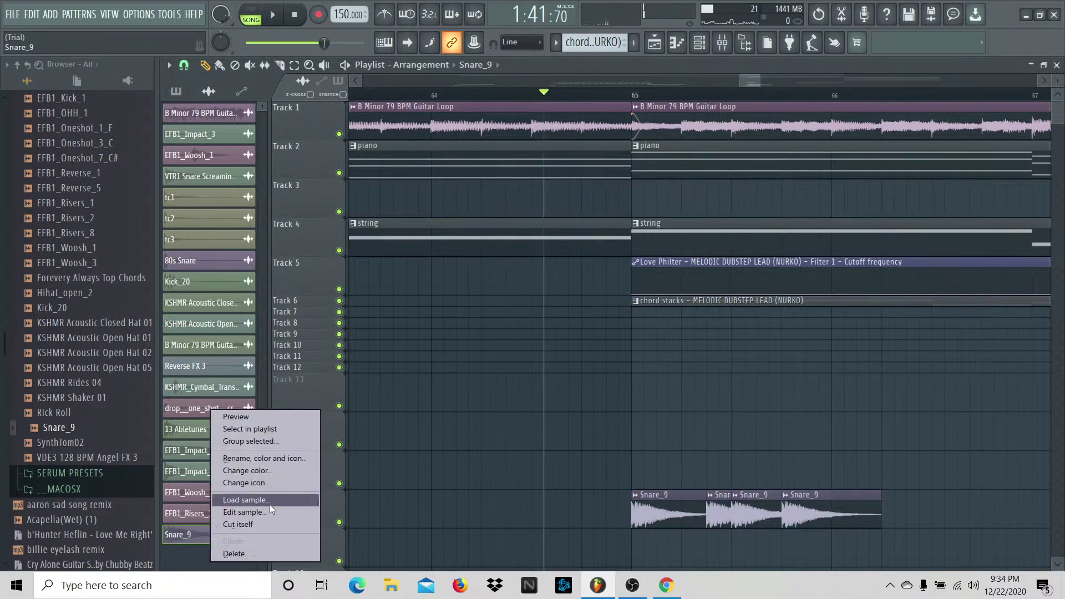
{"action": "left_click", "coordinate": [183, 535]}
{"action": "left_click", "coordinate": [620, 187]}
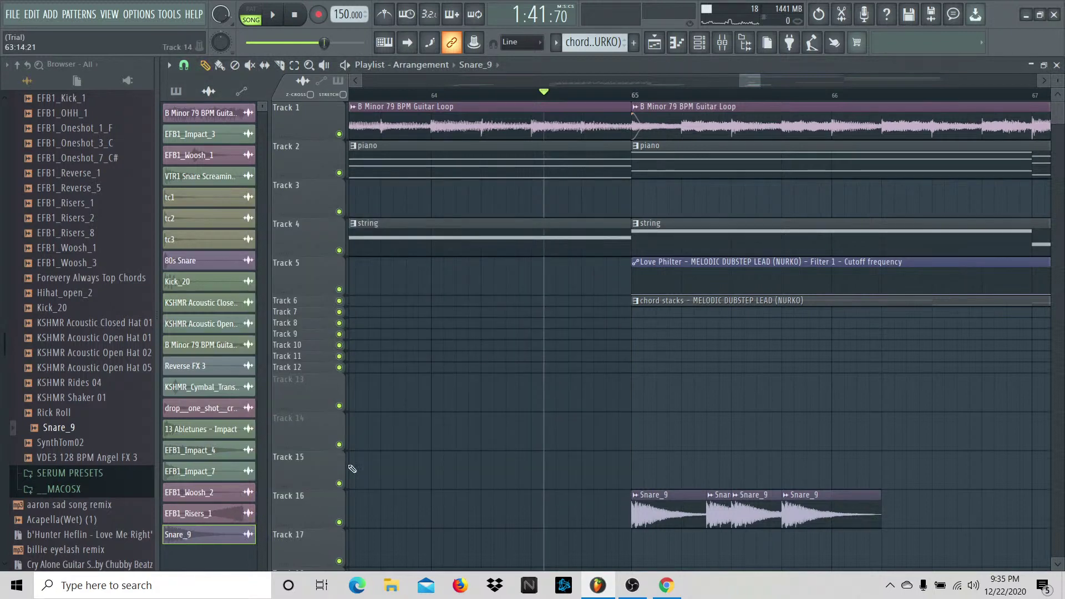
Step: Delete the Snare_9 sample channel together with its clips on Track 16
{"action": "right_click", "coordinate": [250, 541]}
{"action": "left_click", "coordinate": [283, 552]}
{"action": "left_click", "coordinate": [590, 338]}
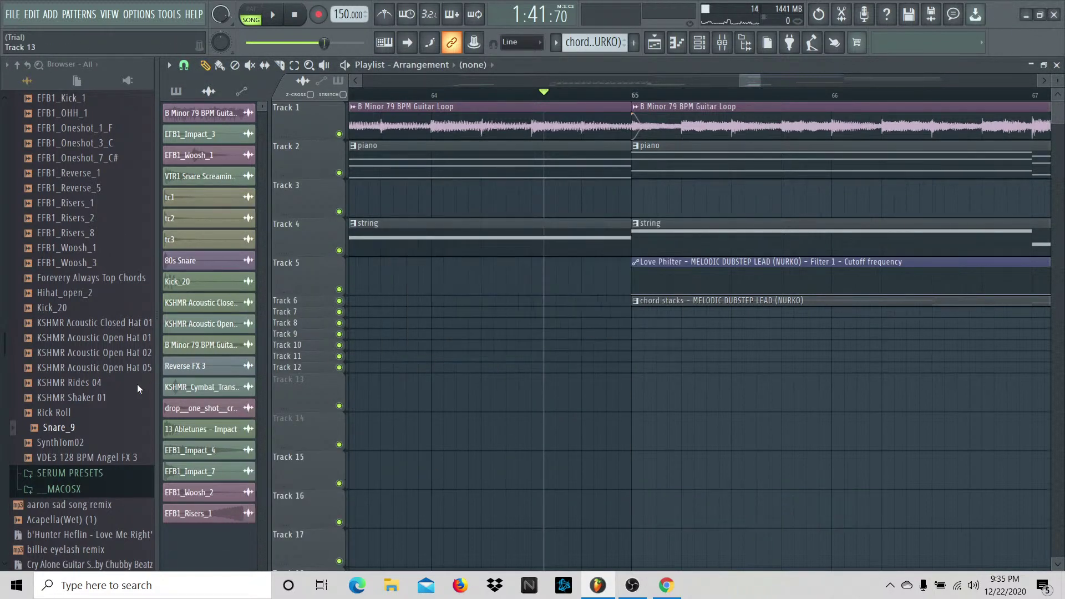
Step: Look through the Melodic Dubstep Samples folder in Downloads for a snare, and open the Leave It All Behind folder instead
{"action": "scroll", "coordinate": [133, 386], "scroll_direction": "up", "scroll_amount": 10}
{"action": "left_click", "coordinate": [67, 445]}
{"action": "left_click", "coordinate": [67, 445]}
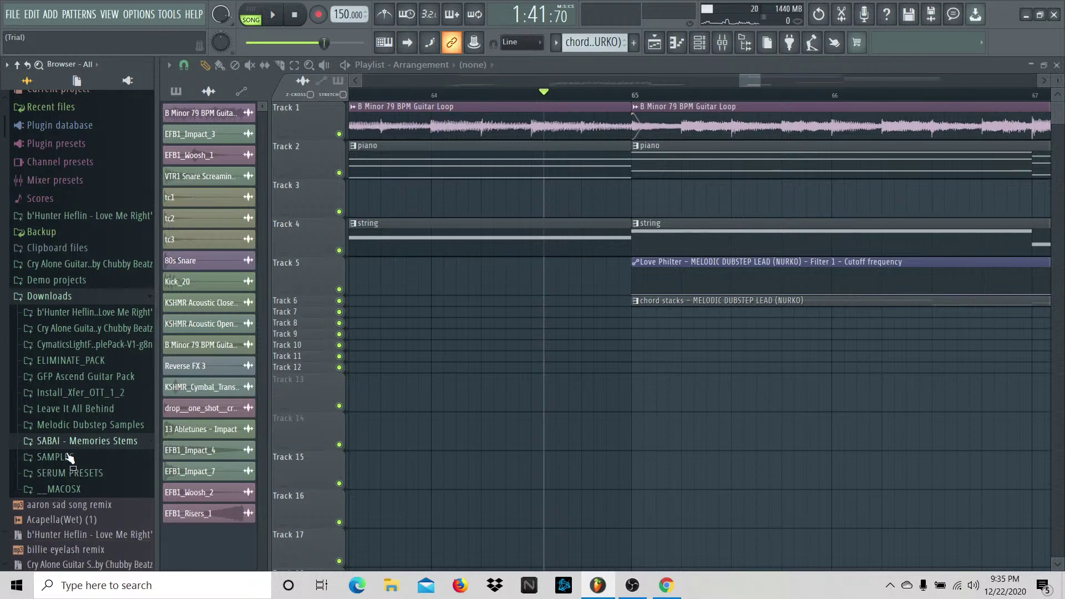
{"action": "left_click", "coordinate": [85, 425]}
{"action": "scroll", "coordinate": [92, 411], "scroll_direction": "down", "scroll_amount": 10}
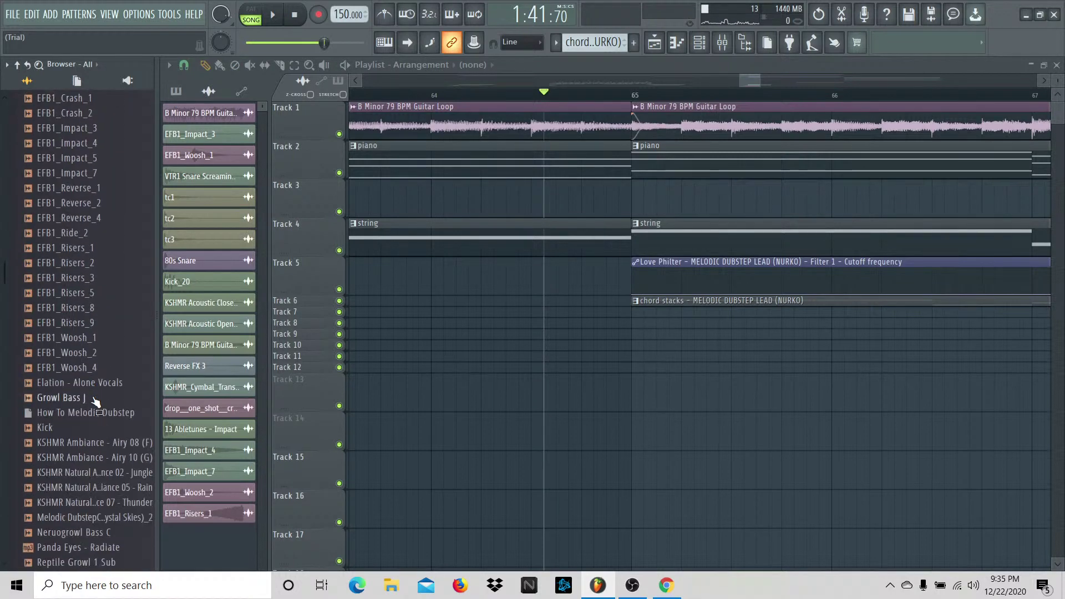
{"action": "scroll", "coordinate": [87, 409], "scroll_direction": "up", "scroll_amount": 10}
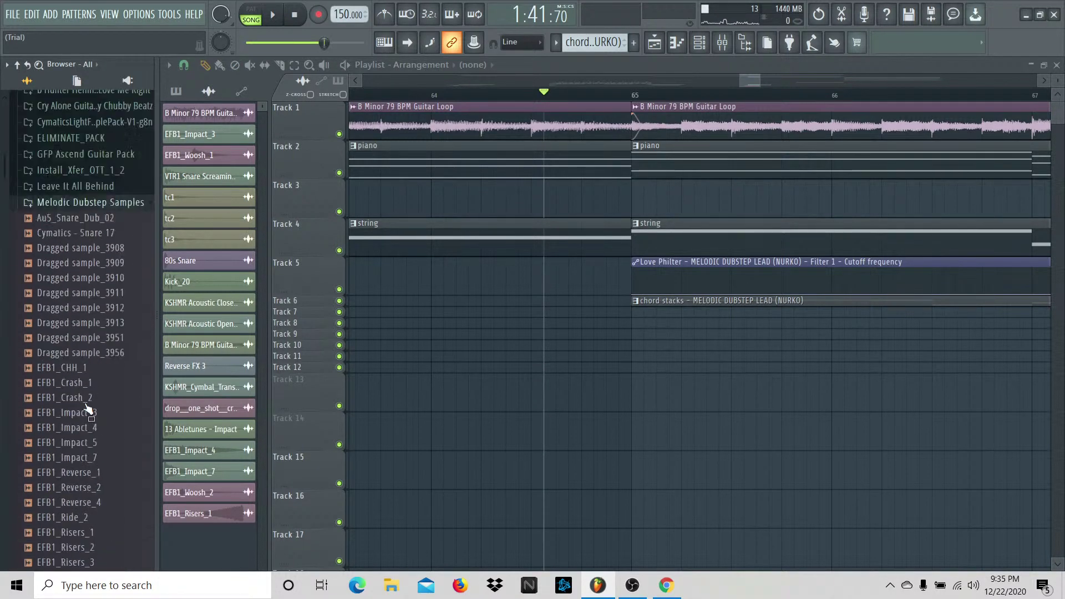
{"action": "left_click", "coordinate": [97, 382]}
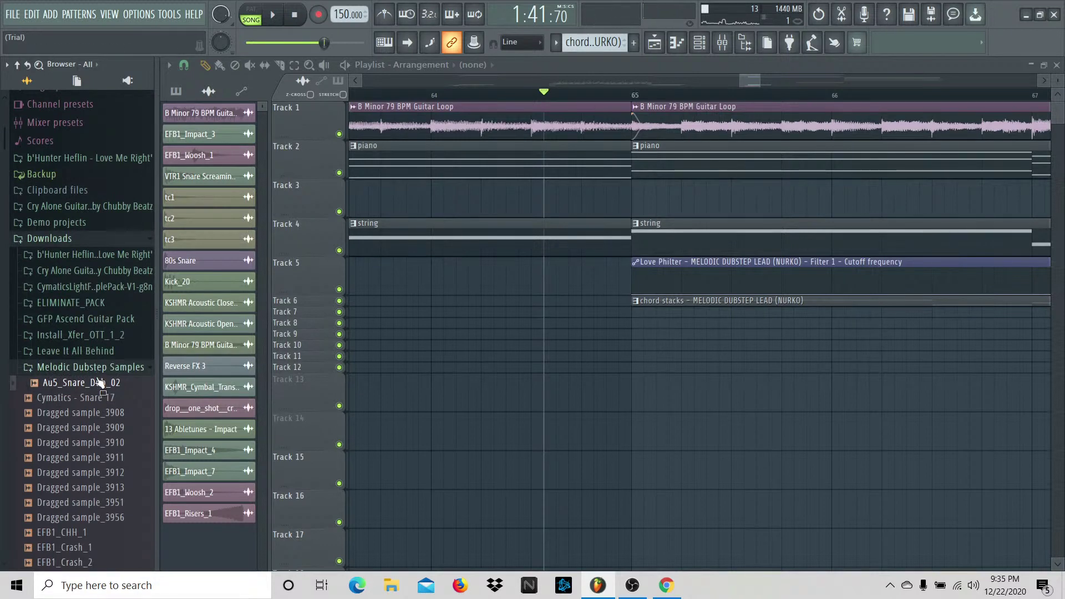
{"action": "left_click", "coordinate": [97, 367]}
{"action": "left_click", "coordinate": [103, 351]}
{"action": "scroll", "coordinate": [108, 396], "scroll_direction": "down", "scroll_amount": 10}
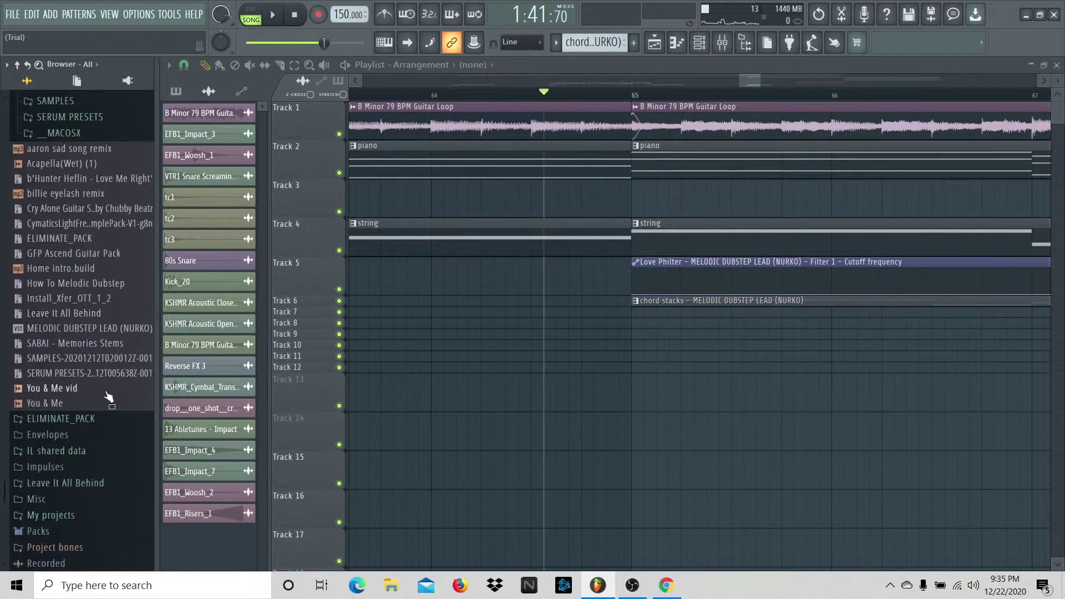
{"action": "scroll", "coordinate": [108, 397], "scroll_direction": "up", "scroll_amount": 8}
Step: Audition samples in Leave It All Behind and place VTR1 Snare Screaming08 29 on Track 13 at bar 65
{"action": "left_click", "coordinate": [109, 413]}
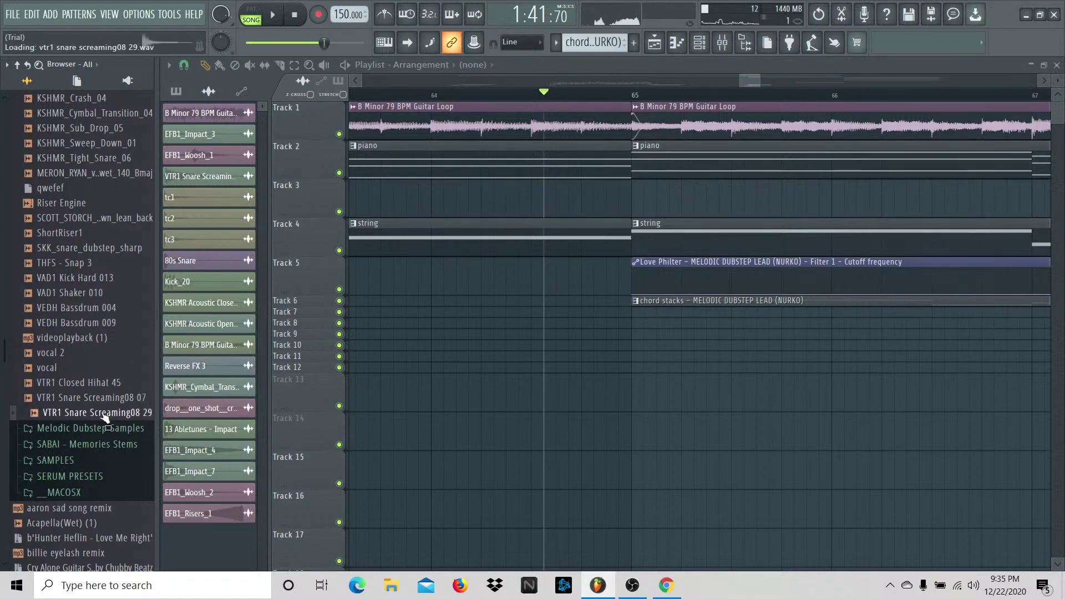
{"action": "left_click", "coordinate": [97, 383]}
{"action": "left_click", "coordinate": [93, 355]}
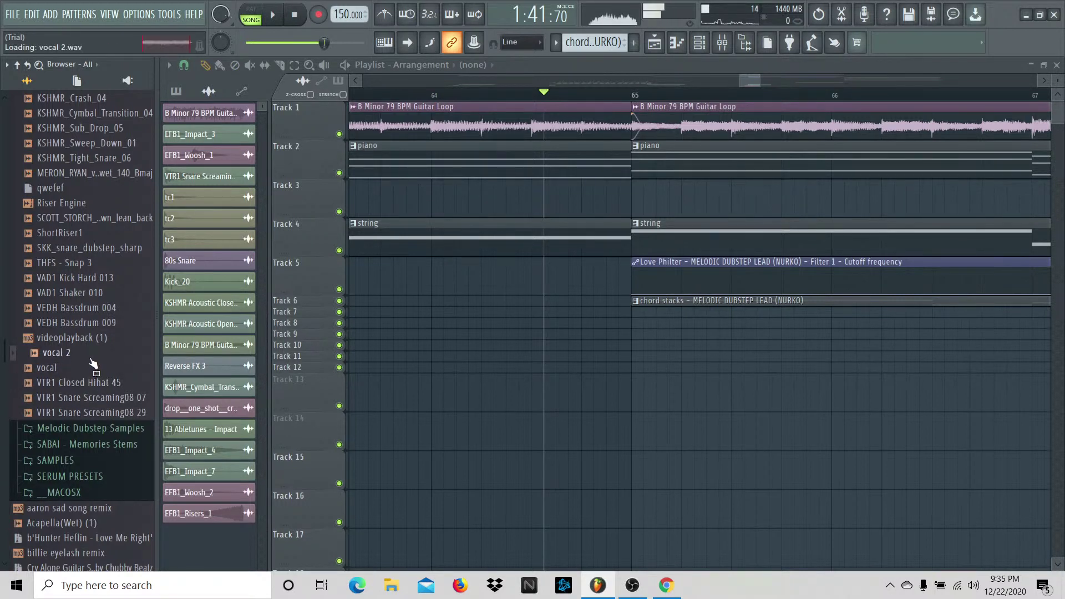
{"action": "left_click", "coordinate": [86, 369]}
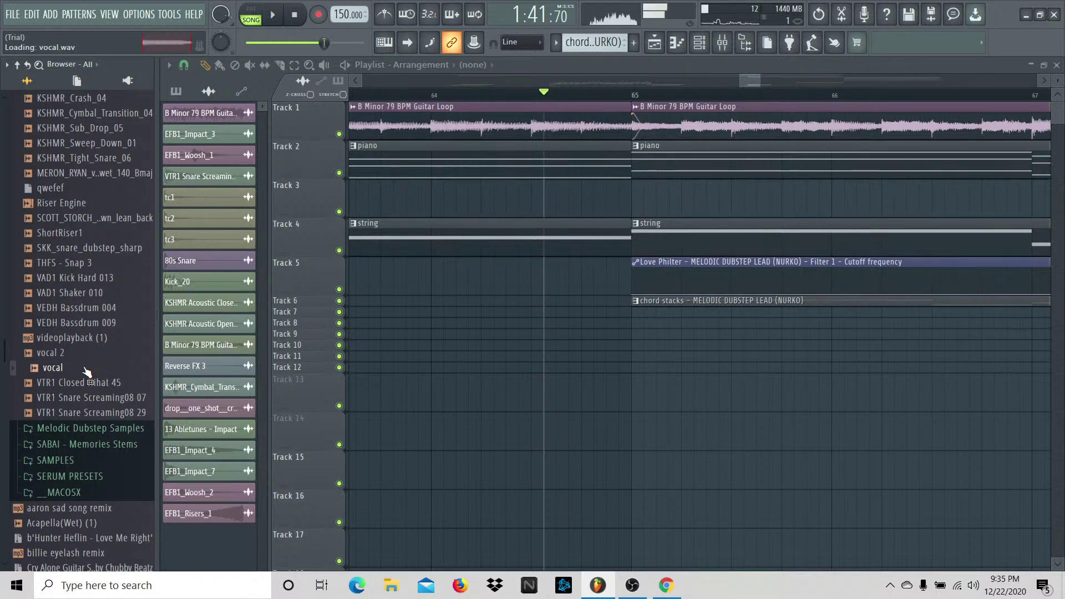
{"action": "left_click", "coordinate": [86, 383]}
{"action": "left_click", "coordinate": [91, 413]}
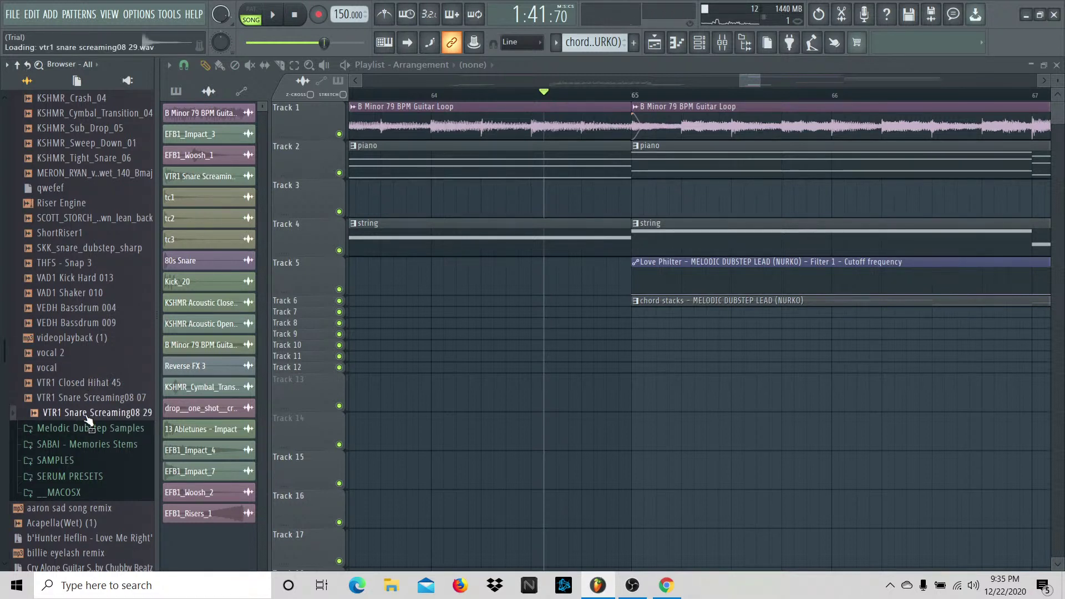
{"action": "left_click_drag", "start_coordinate": [89, 421], "coordinate": [632, 400]}
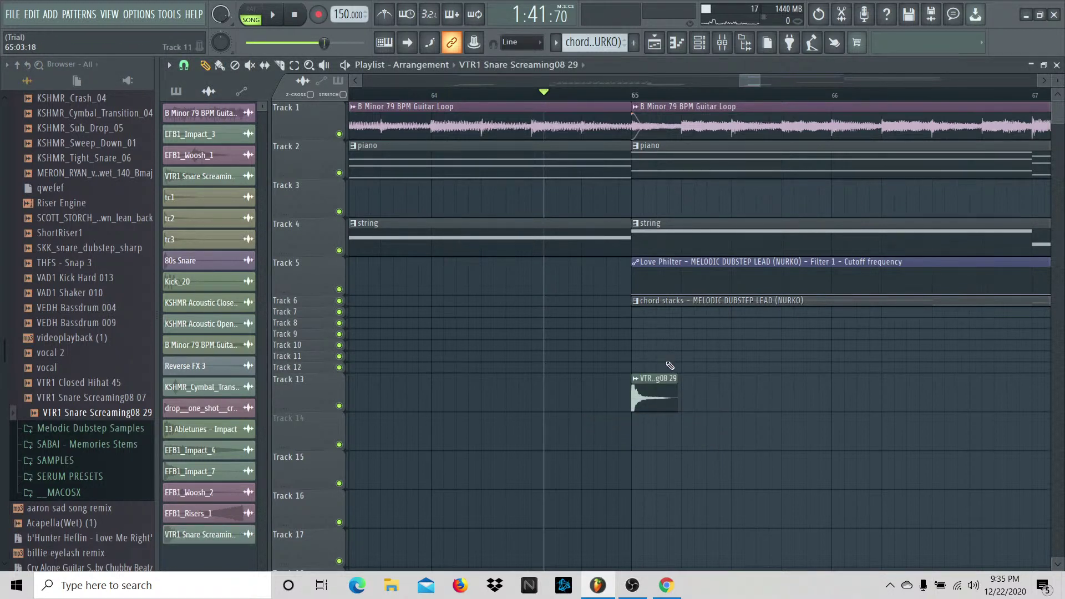
{"action": "left_click_drag", "start_coordinate": [758, 78], "coordinate": [755, 105]}
{"action": "left_click", "coordinate": [803, 396]}
{"action": "right_click", "coordinate": [789, 396]}
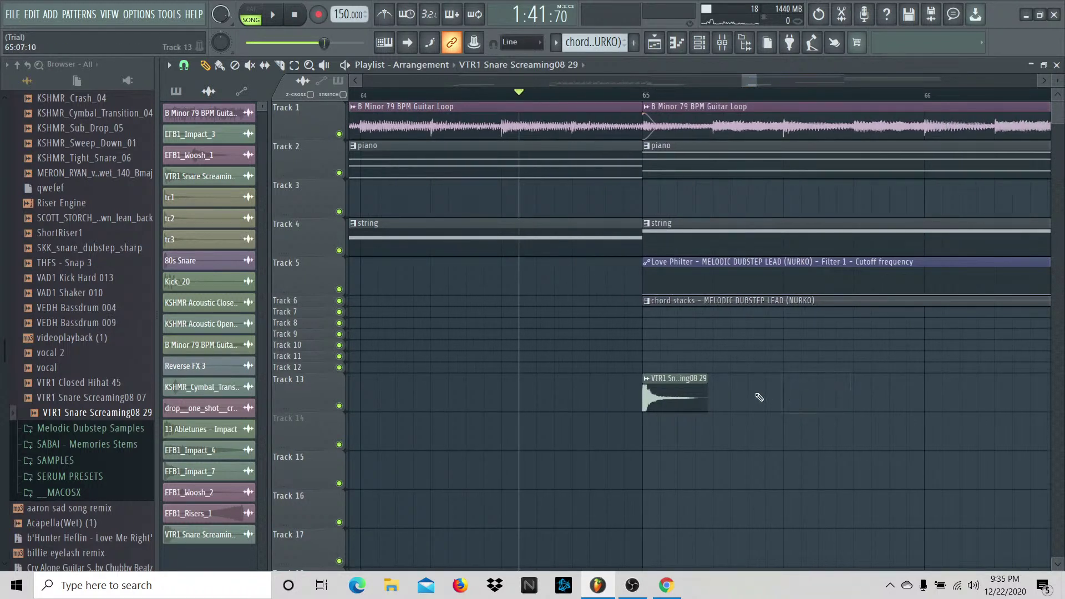
{"action": "left_click", "coordinate": [759, 397]}
{"action": "right_click", "coordinate": [768, 396]}
{"action": "left_click", "coordinate": [781, 395]}
{"action": "right_click", "coordinate": [772, 387]}
Step: Route the VTR1 Snare Screaming08 29 channel to the Build Snare - Loop mixer track and play the hit briefly
{"action": "double_click", "coordinate": [703, 391]}
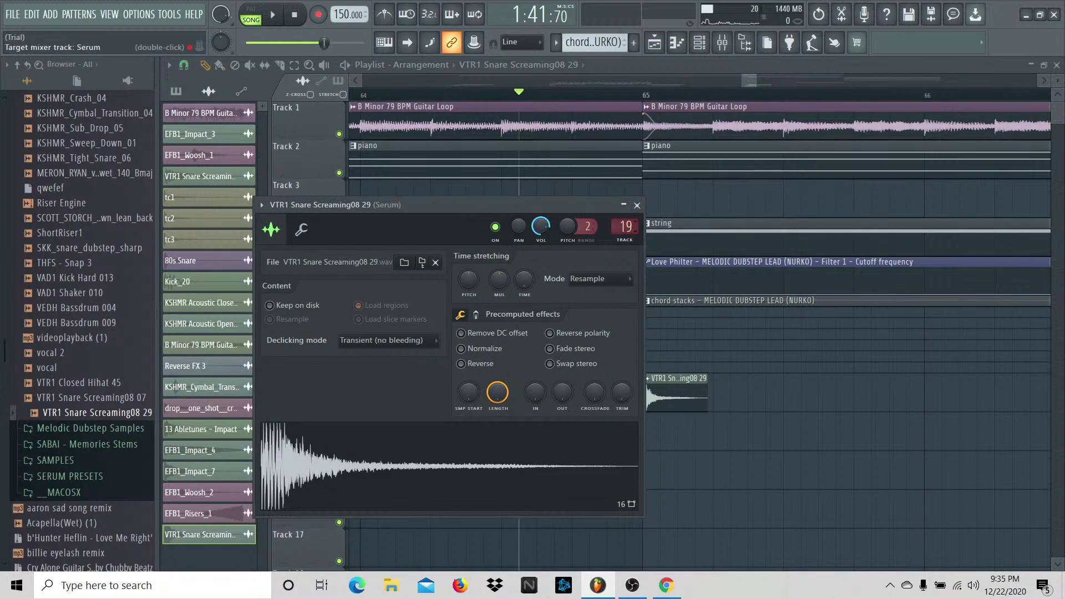
{"action": "left_click_drag", "start_coordinate": [625, 227], "coordinate": [625, 232]}
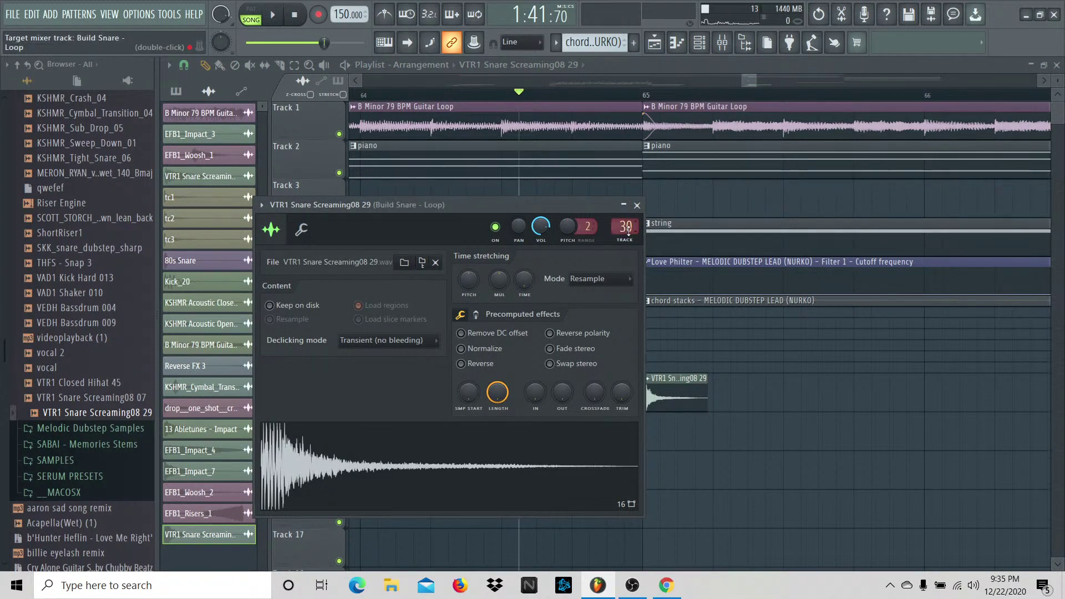
{"action": "left_click", "coordinate": [637, 205]}
{"action": "key", "text": "space"}
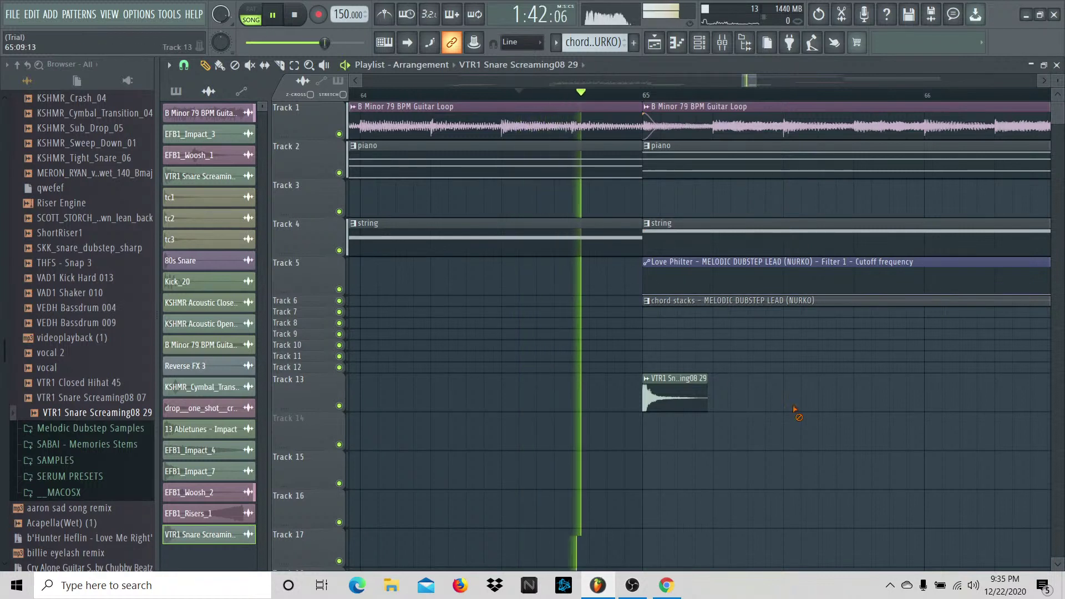
{"action": "key", "text": "space"}
Step: Try two extra snare hits at different spacings in bar 65 on Track 13, playing the rhythm between changes
{"action": "left_click", "coordinate": [736, 395]}
{"action": "left_click", "coordinate": [752, 395]}
{"action": "key", "text": "space"}
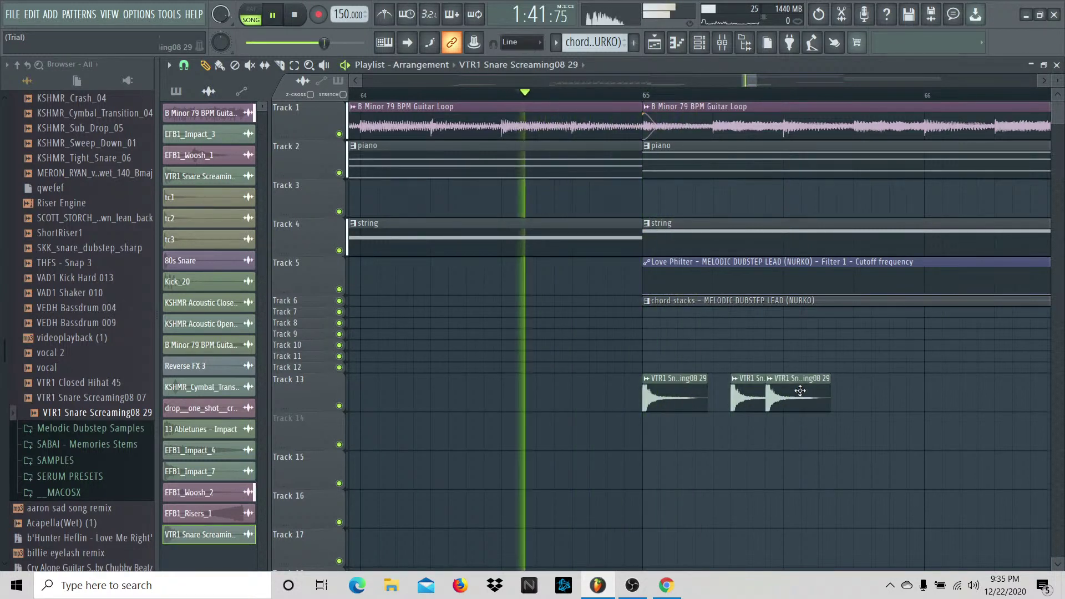
{"action": "key", "text": "space"}
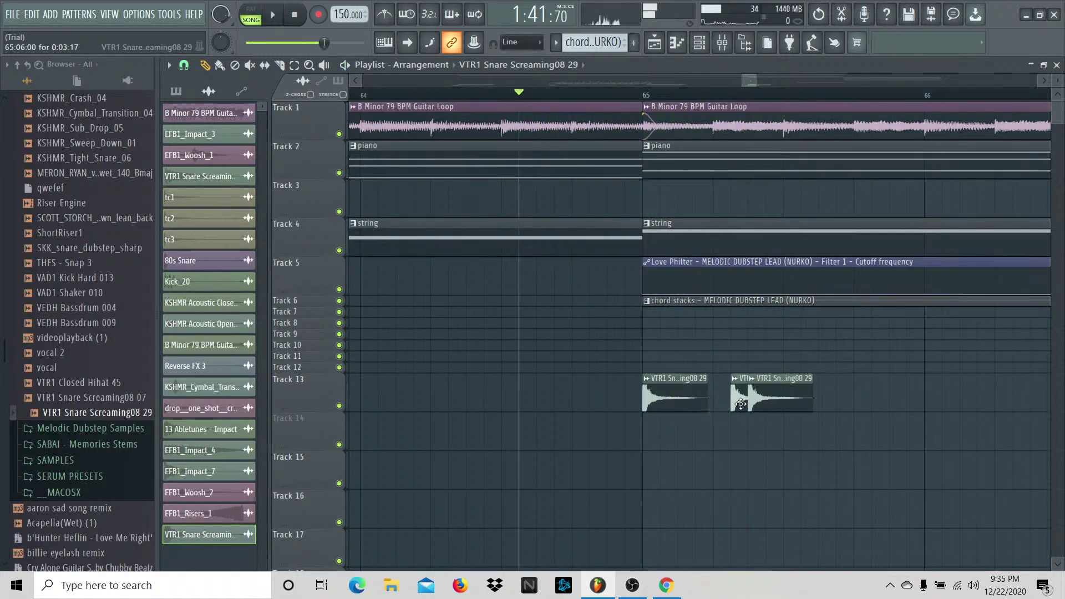
{"action": "key", "text": "space"}
{"action": "right_click", "coordinate": [743, 406]}
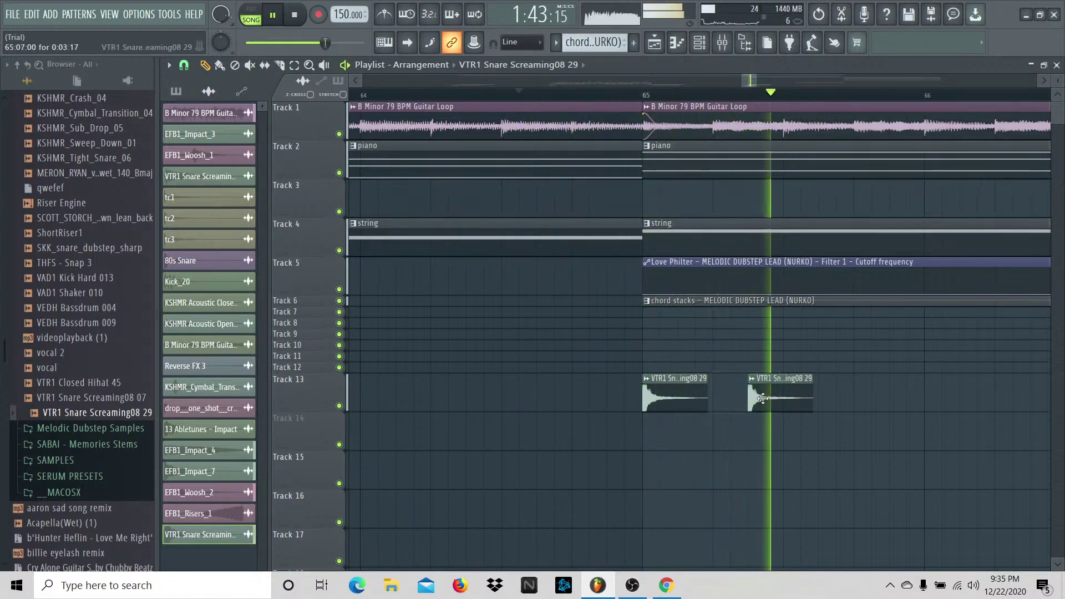
{"action": "key", "text": "space"}
{"action": "left_click_drag", "start_coordinate": [757, 397], "coordinate": [734, 400]}
{"action": "right_click", "coordinate": [816, 398]}
{"action": "key", "text": "space"}
{"action": "key", "text": "space"}
{"action": "left_click_drag", "start_coordinate": [831, 400], "coordinate": [761, 400]}
{"action": "key", "text": "space"}
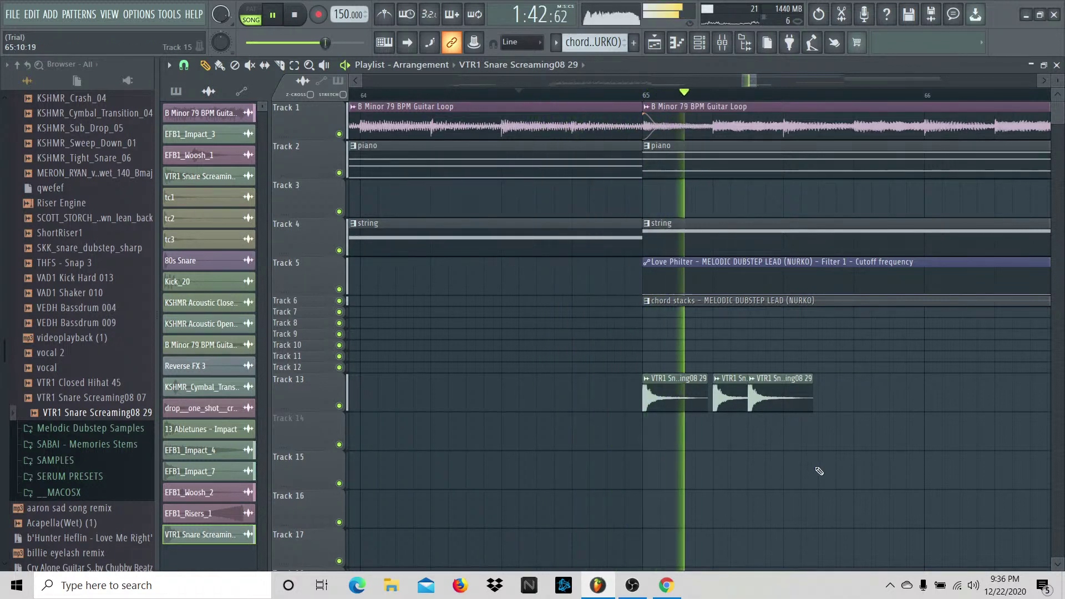
{"action": "key", "text": "space"}
Step: Replace the two extra Track 13 snare hits with new ones on steps 7 and 9 of bar 65
{"action": "right_click", "coordinate": [730, 400]}
{"action": "key", "text": "space"}
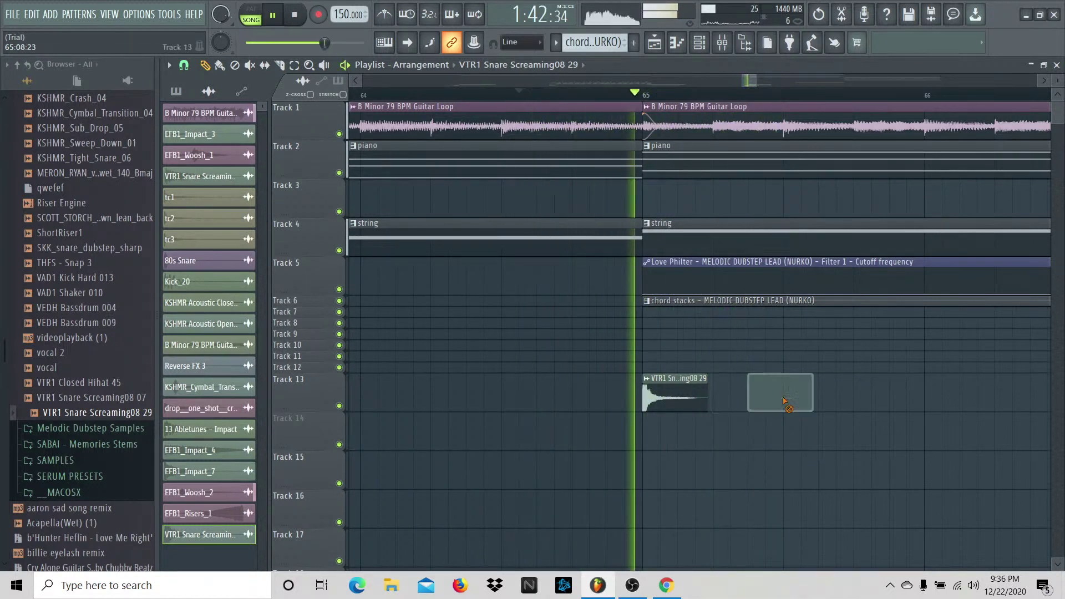
{"action": "right_click", "coordinate": [750, 401]}
{"action": "key", "text": "space"}
{"action": "left_click", "coordinate": [749, 401]}
{"action": "left_click", "coordinate": [787, 397]}
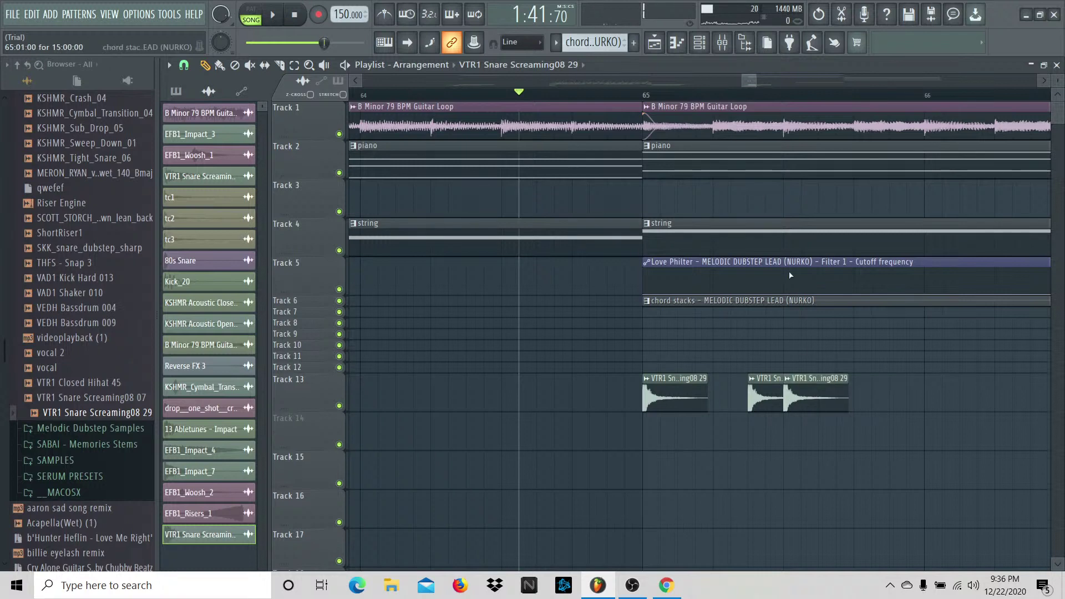
Step: Lower the Build Snare - Loop mixer track to 68% volume (-7.7 dB) during playback, and return to the Playlist
{"action": "left_click", "coordinate": [723, 43]}
{"action": "key", "text": "space"}
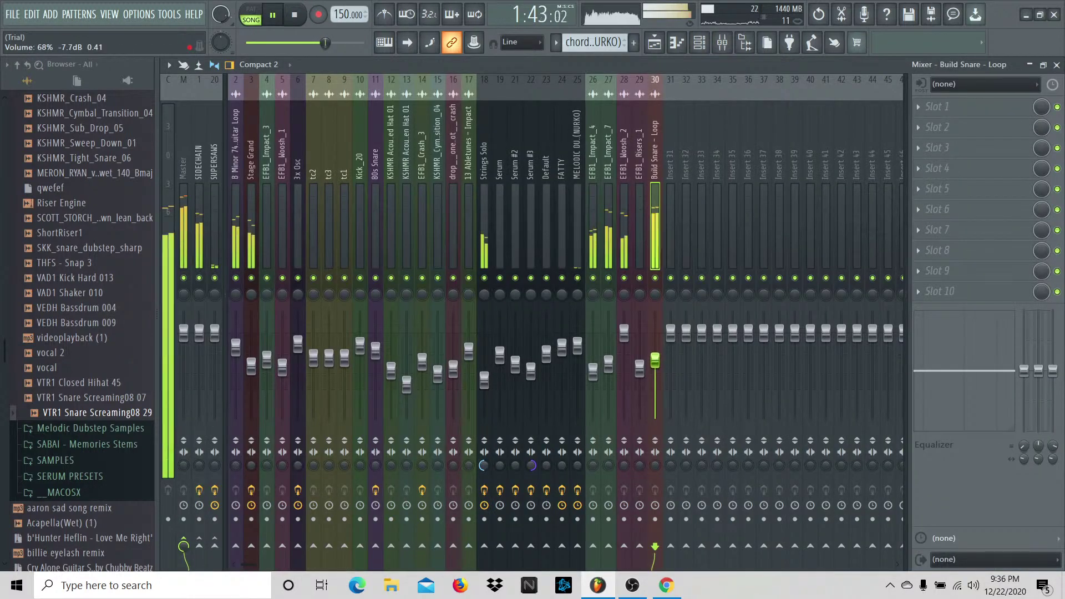
{"action": "key", "text": "F9"}
{"action": "key", "text": "space"}
Step: Add a fourth snare hit on step 13 of bar 65 on Track 13 and play the rhythm
{"action": "left_click", "coordinate": [866, 398]}
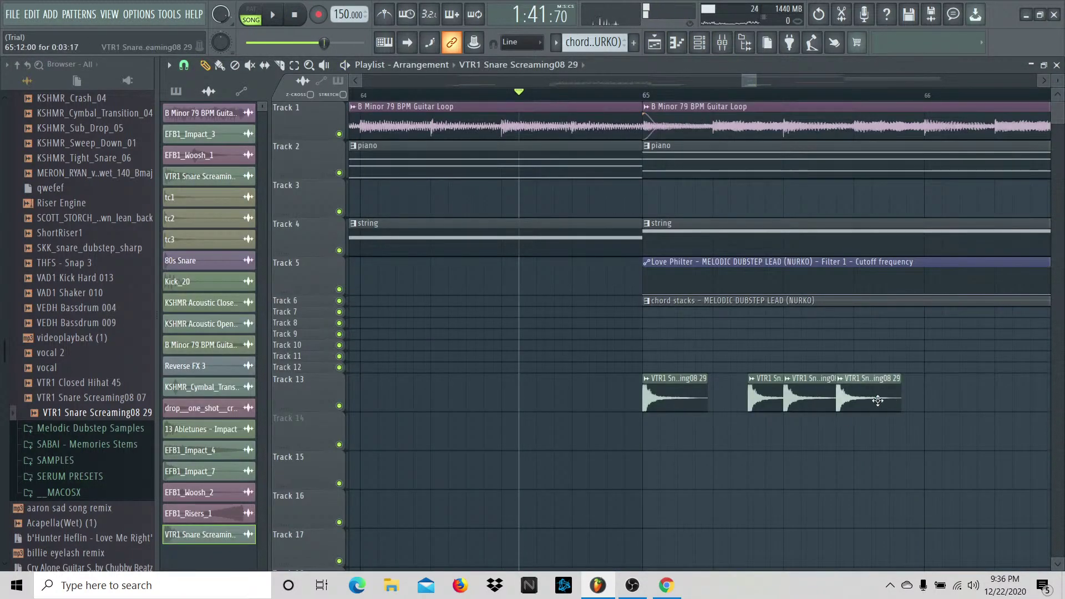
{"action": "key", "text": "space"}
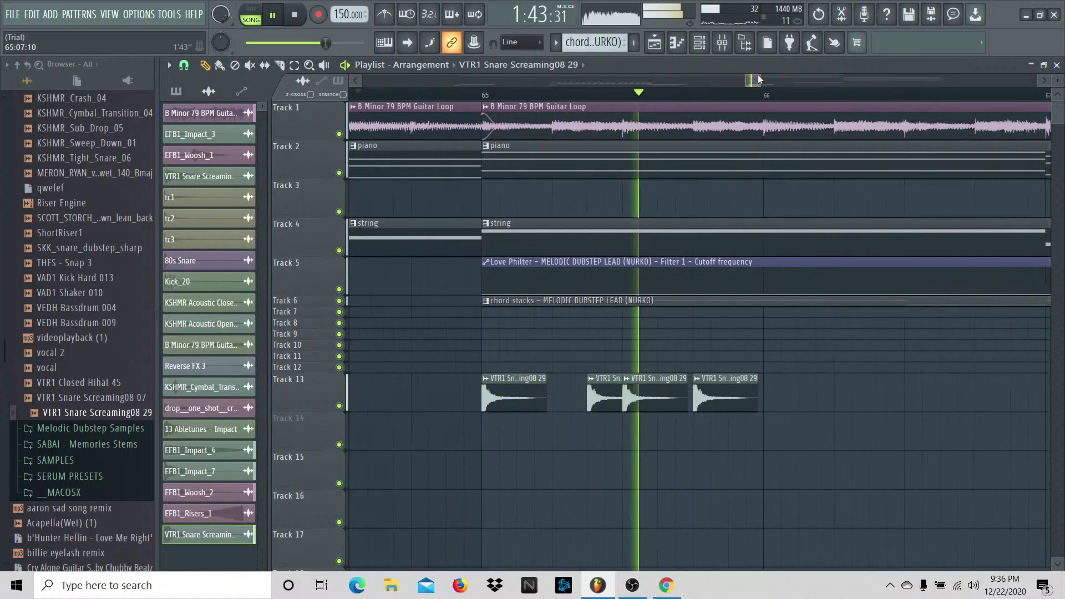
{"action": "key", "text": "space"}
Step: Continue the Track 13 snare rhythm through bar 66 with hits on steps 3, 5, 9, 15 and 16
{"action": "left_click", "coordinate": [499, 398]}
{"action": "left_click", "coordinate": [534, 397]}
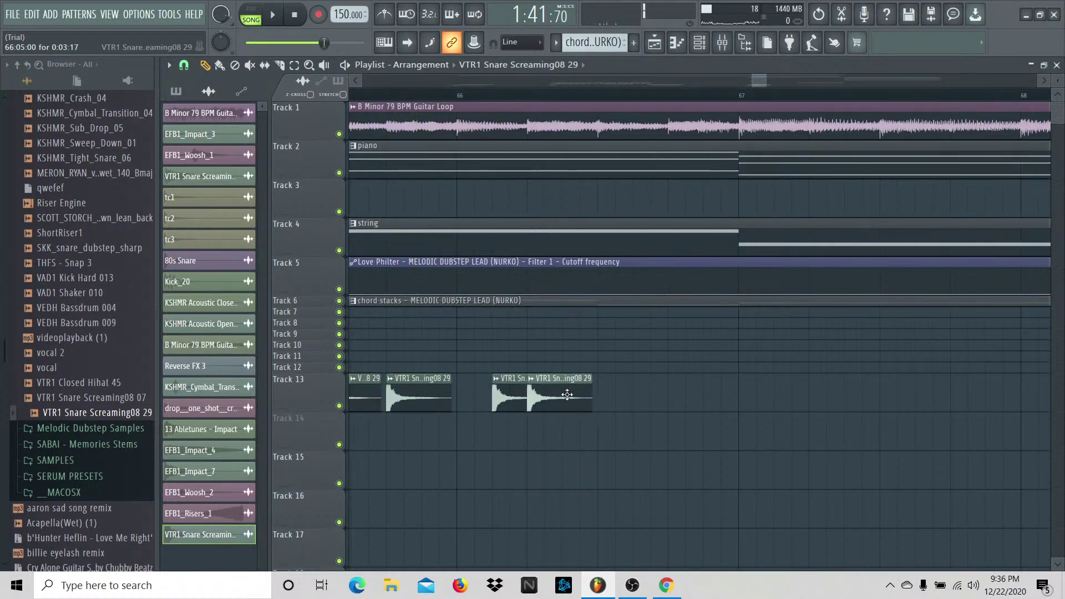
{"action": "left_click", "coordinate": [616, 395]}
{"action": "left_click", "coordinate": [720, 390]}
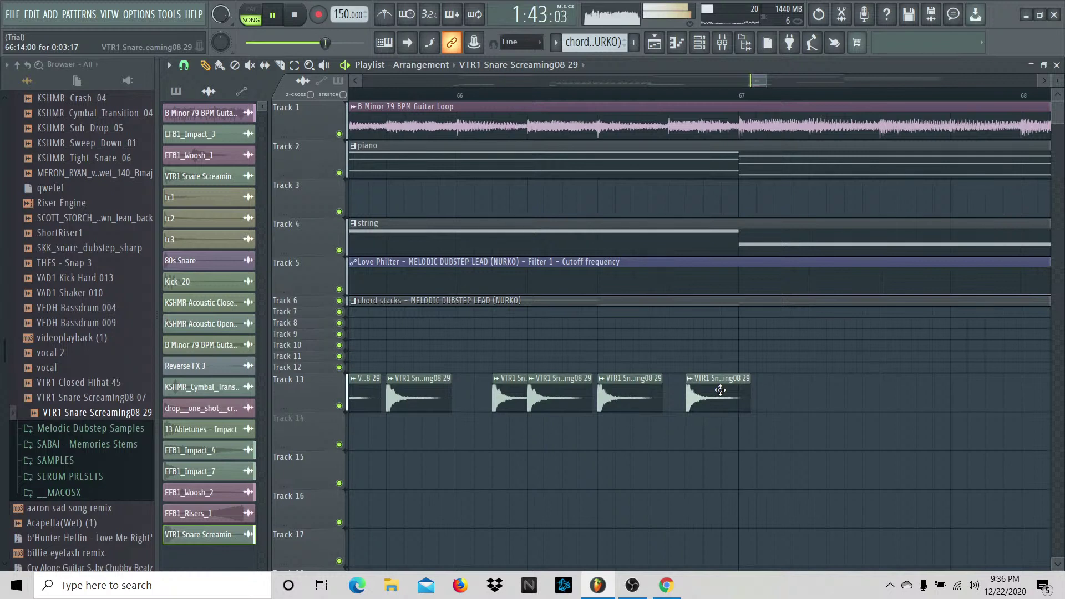
{"action": "left_click_drag", "start_coordinate": [720, 390], "coordinate": [761, 390]}
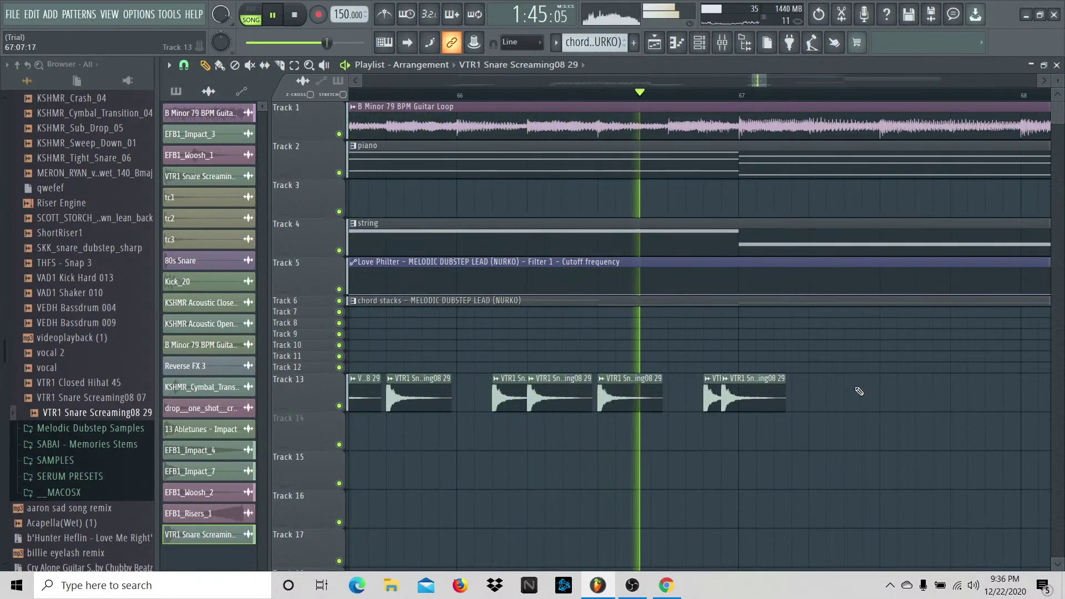
Step: Add a snare hit on step 13 of bar 66 and fill the bar's end with a half-step snare roll, playing it back
{"action": "key", "text": "space"}
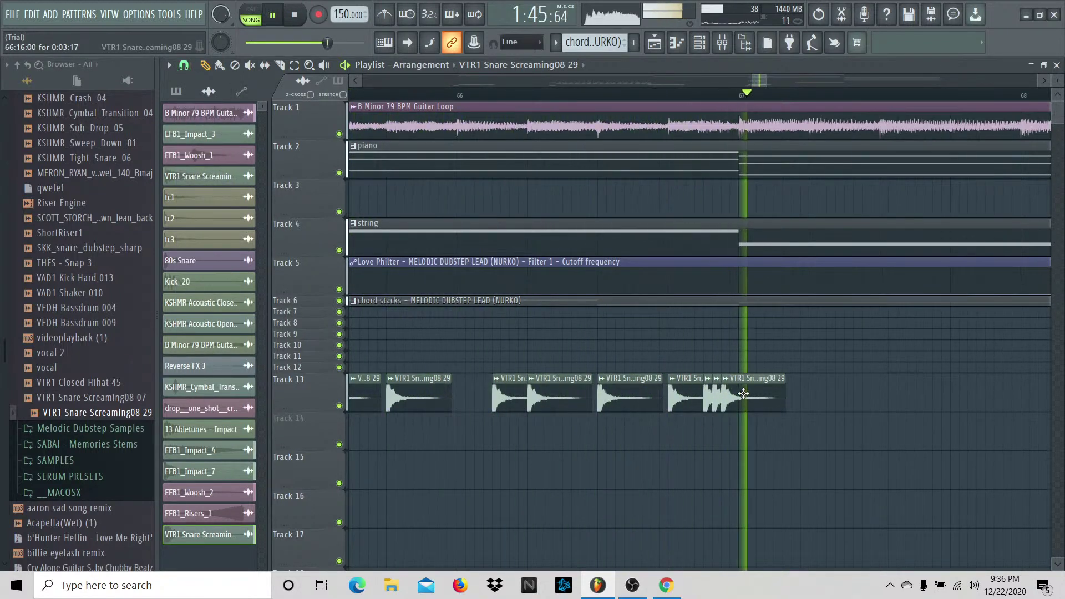
{"action": "key", "text": "space"}
{"action": "left_click_drag", "start_coordinate": [739, 391], "coordinate": [757, 394], "text": "shift"}
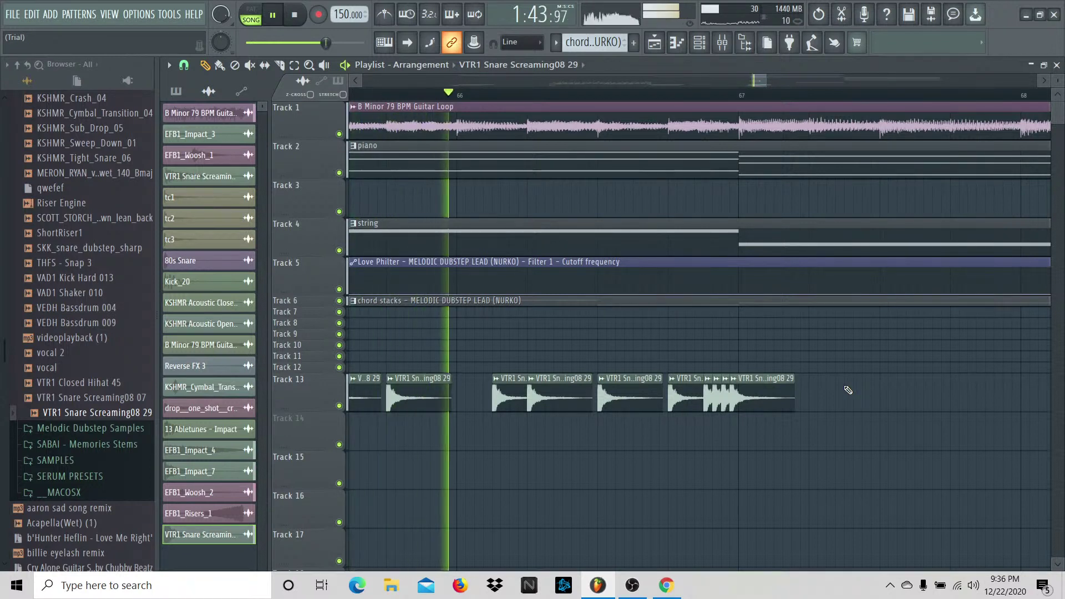
{"action": "key", "text": "space"}
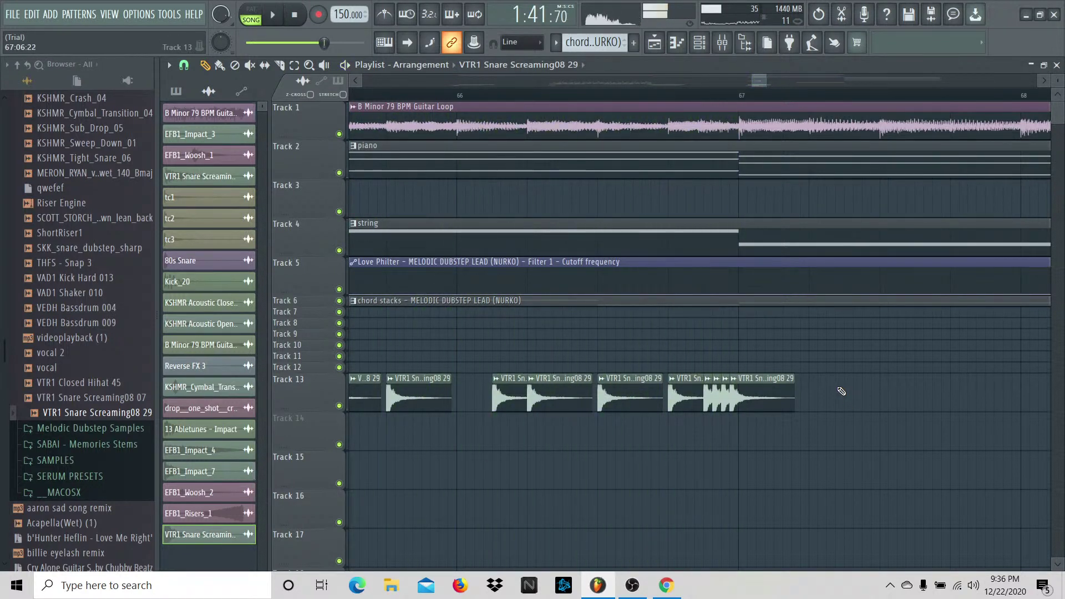
Step: Shift the snare roll so its last hit lands on bar 67, and duplicate the two-bar pattern into bars 67 and 68
{"action": "left_click_drag", "start_coordinate": [786, 395], "coordinate": [745, 398]}
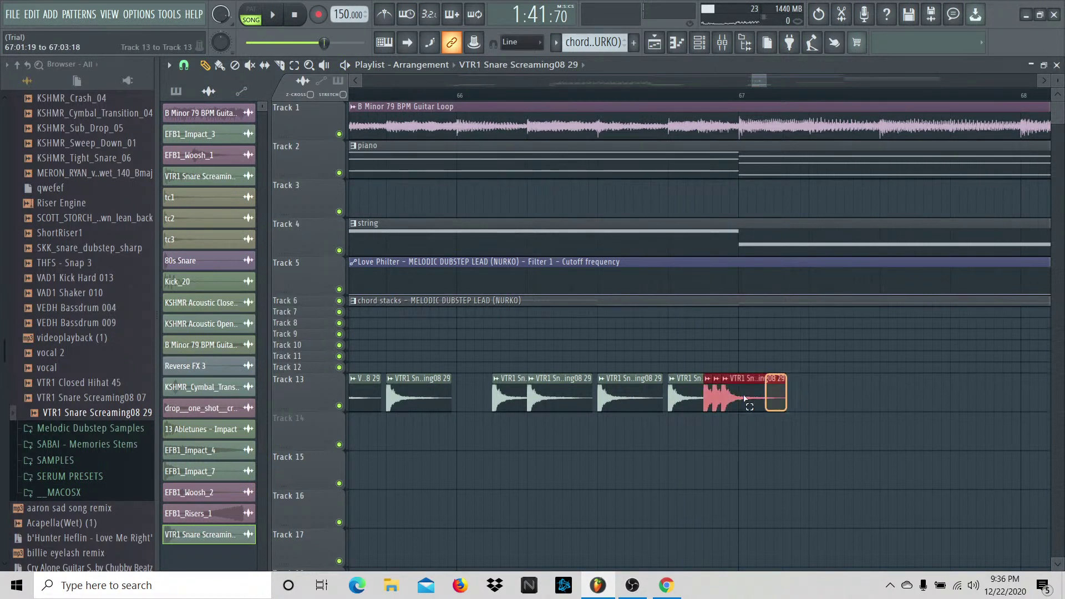
{"action": "left_click_drag", "start_coordinate": [863, 391], "coordinate": [985, 421]}
{"action": "key", "text": "space"}
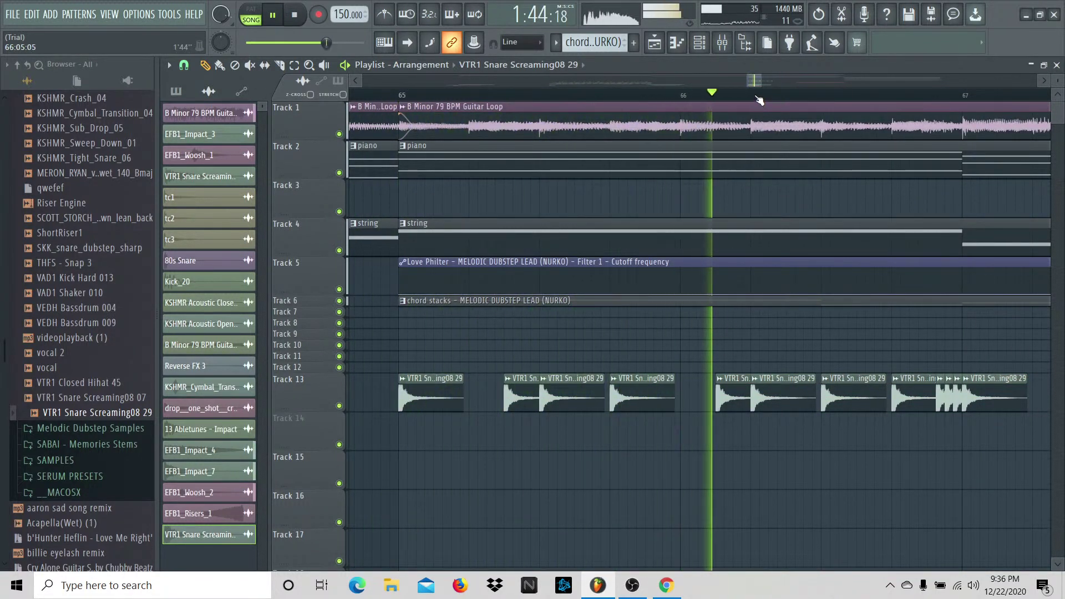
Step: Extend the snare rolls before bars 67 and 69 with one more leading hit each, and play the pattern from bar 65
{"action": "scroll", "coordinate": [765, 83], "scroll_direction": "down", "scroll_amount": 2}
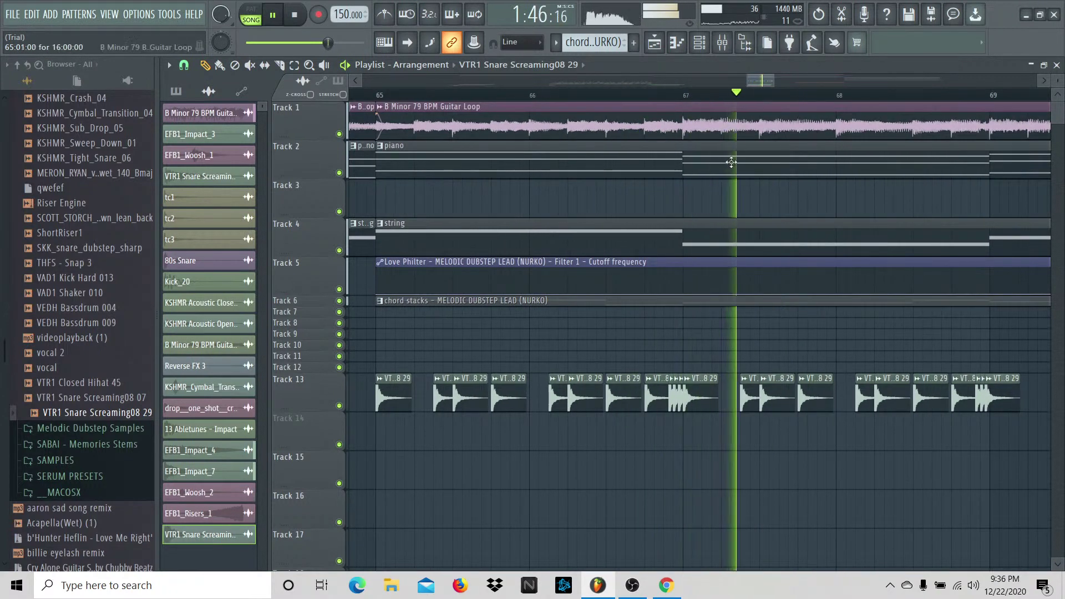
{"action": "key", "text": "space"}
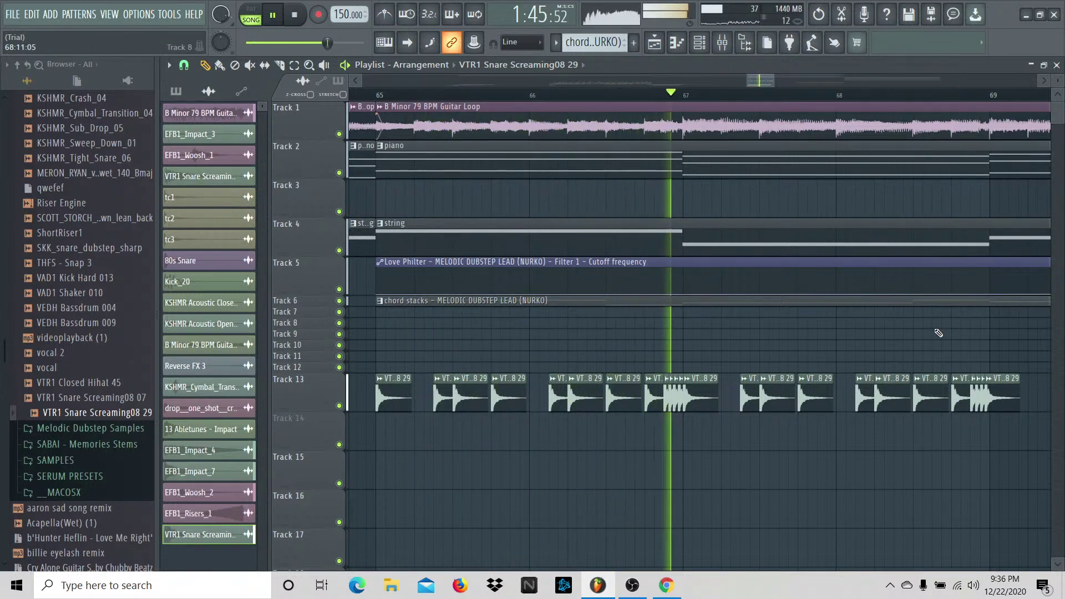
{"action": "key", "text": "space"}
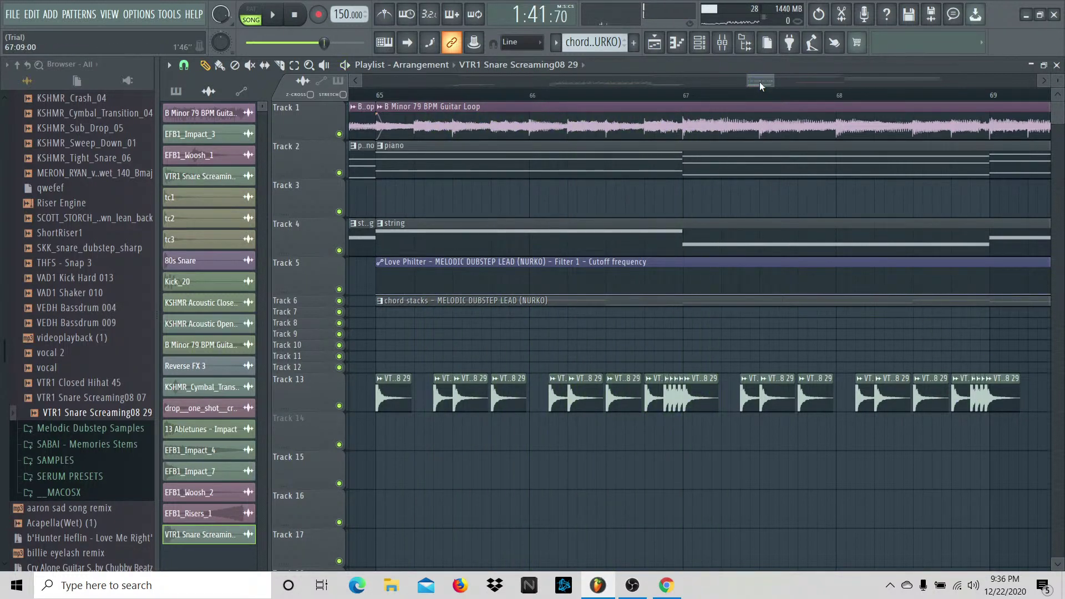
{"action": "key", "text": "space"}
{"action": "left_click_drag", "start_coordinate": [773, 82], "coordinate": [786, 82]}
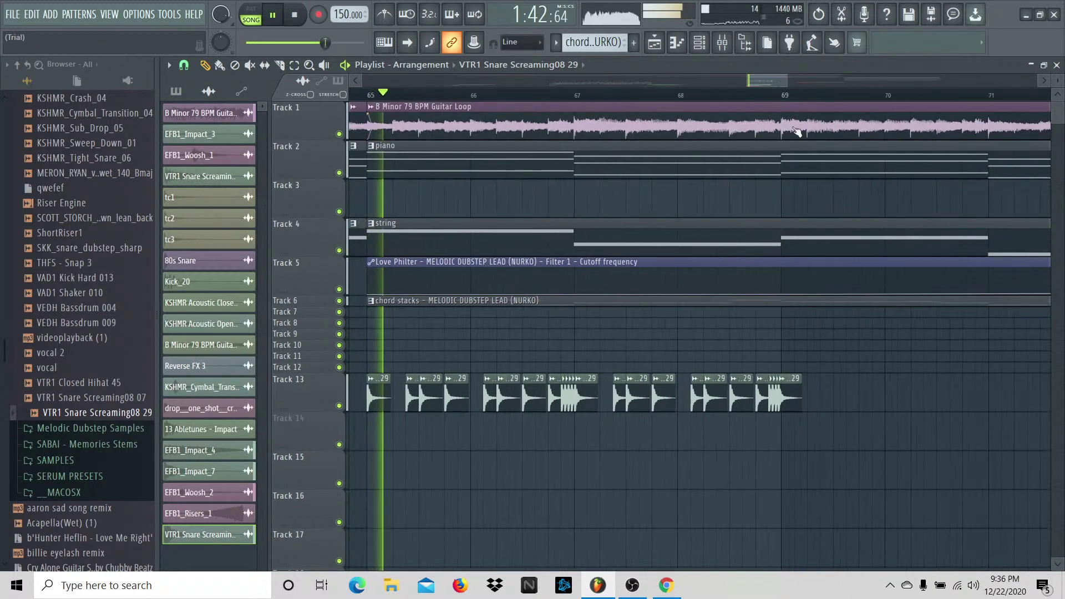
Step: Duplicate the four-bar Track 13 snare pattern into bars 69 to 72 and check the build snare's channel in the Mixer
{"action": "left_click_drag", "start_coordinate": [847, 406], "coordinate": [363, 447]}
{"action": "key", "text": "ctrl+b"}
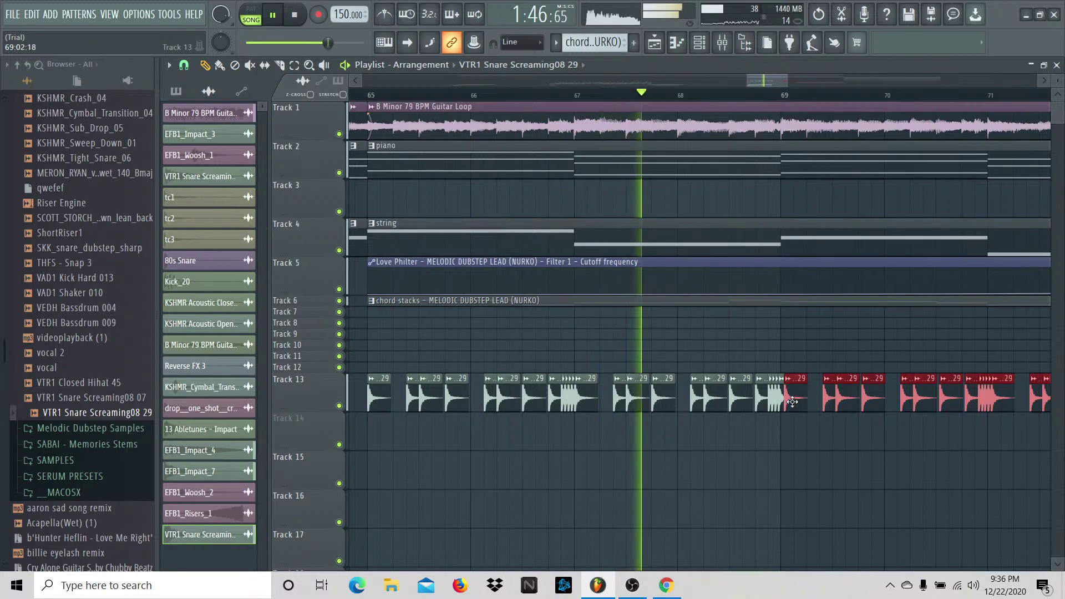
{"action": "left_click", "coordinate": [811, 361]}
{"action": "left_click_drag", "start_coordinate": [777, 81], "coordinate": [805, 79]}
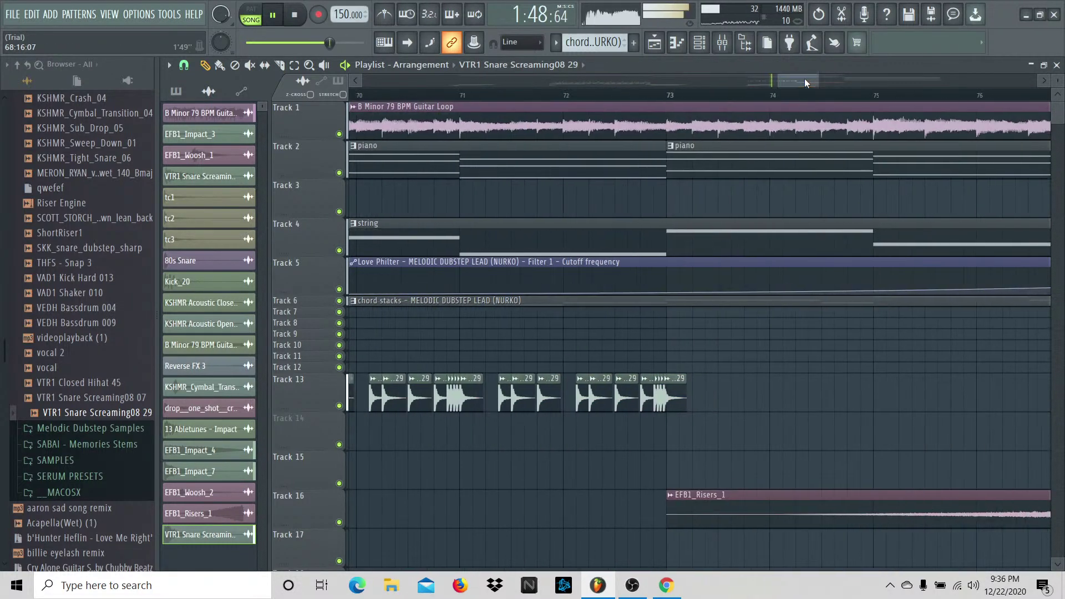
{"action": "left_click", "coordinate": [723, 42]}
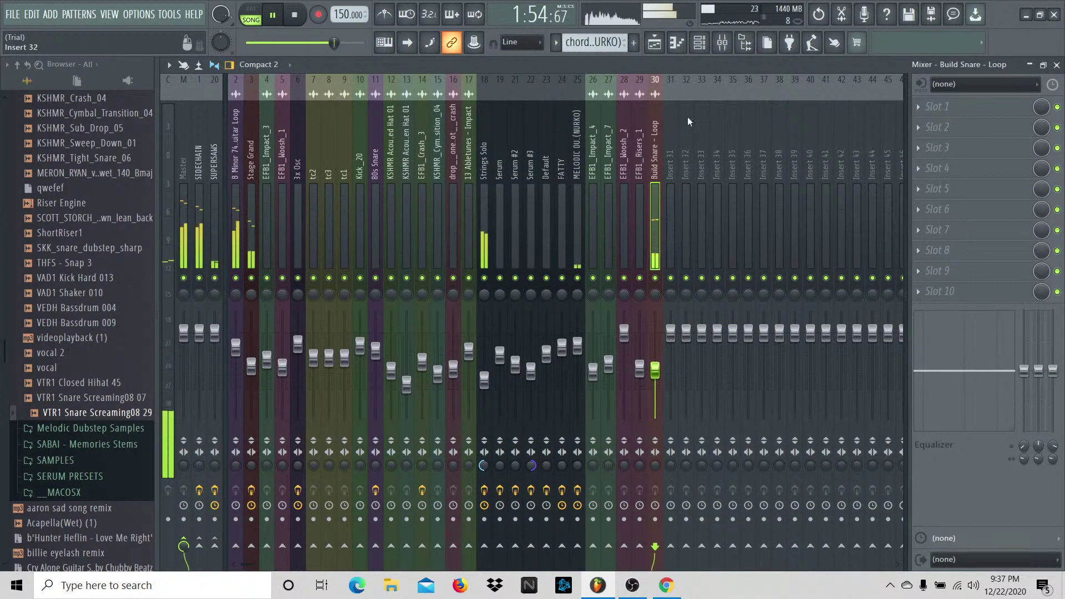
{"action": "key", "text": "F9"}
{"action": "key", "text": "space"}
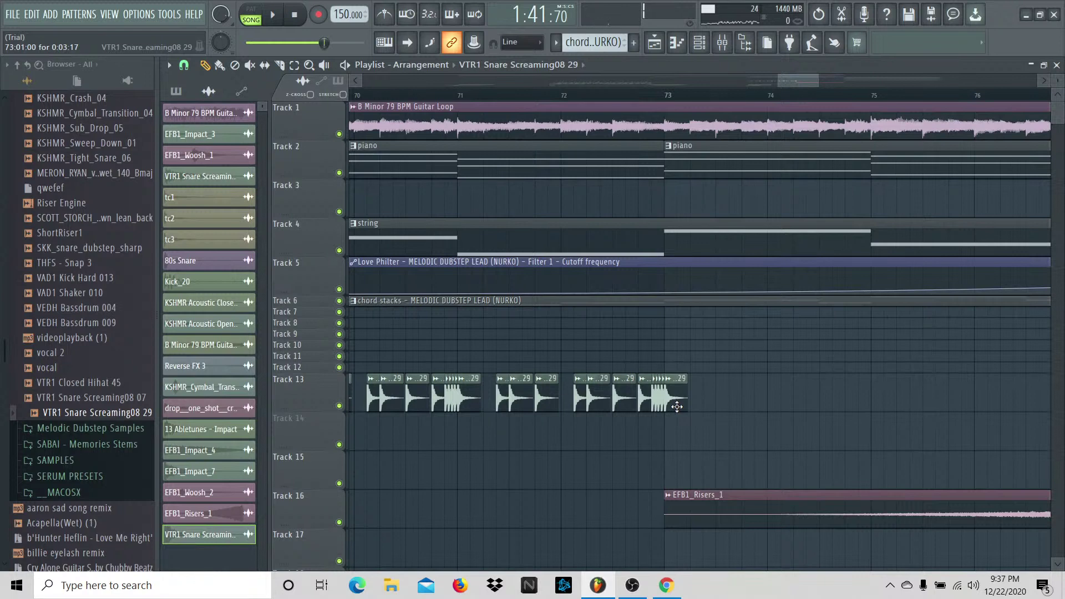
Step: With the snap set to Step, place a snare hit every two steps across bar 73 and duplicate them into bar 74
{"action": "left_click", "coordinate": [192, 68]}
{"action": "left_click", "coordinate": [198, 192]}
{"action": "scroll", "coordinate": [787, 81], "scroll_direction": "up", "scroll_amount": 4}
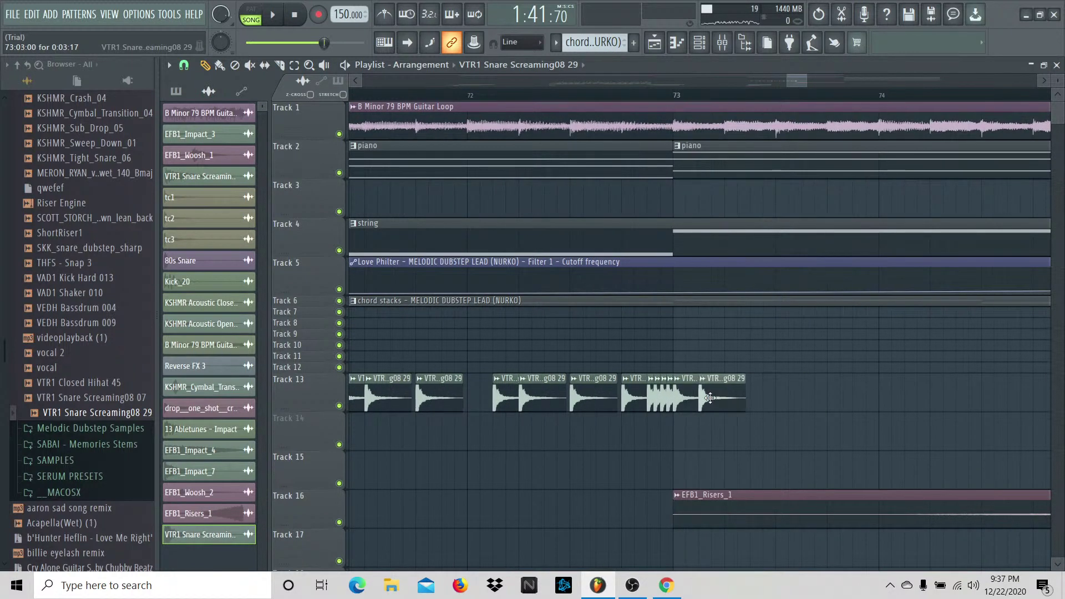
{"action": "left_click", "coordinate": [751, 395]}
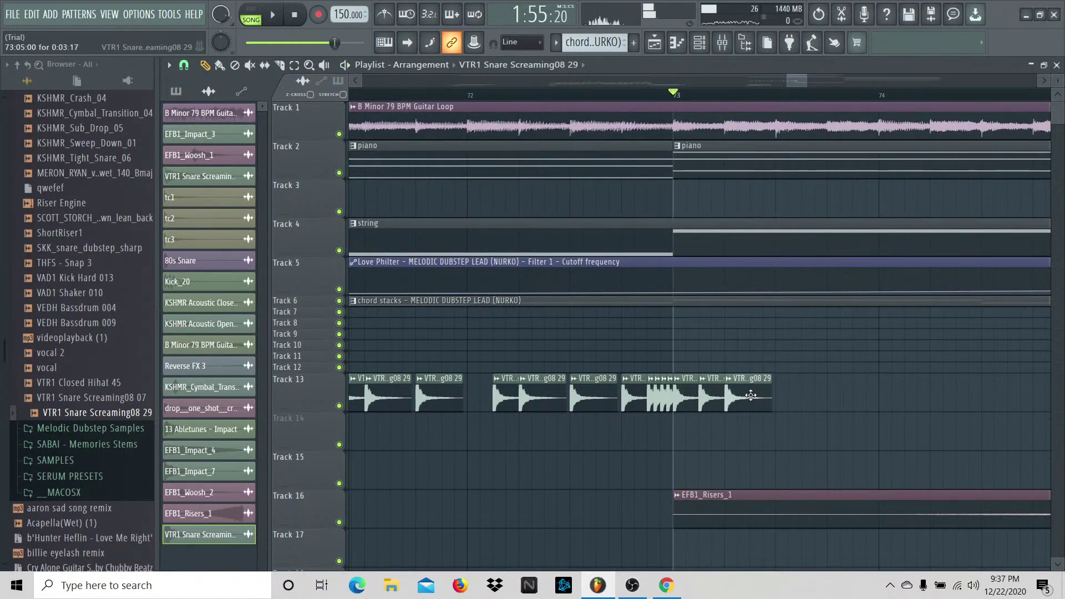
{"action": "left_click_drag", "start_coordinate": [781, 398], "coordinate": [721, 409]}
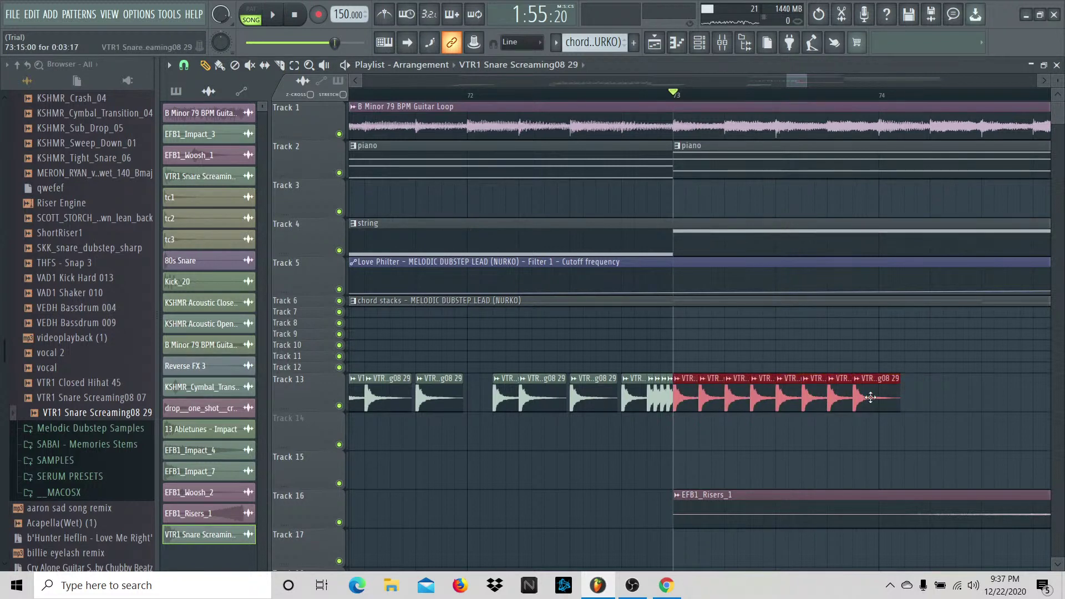
{"action": "key", "text": "ctrl+b"}
Step: Play the build and repeat the every-two-steps snare bar on Track 13 through bars 75, 76 and 77
{"action": "key", "text": "space"}
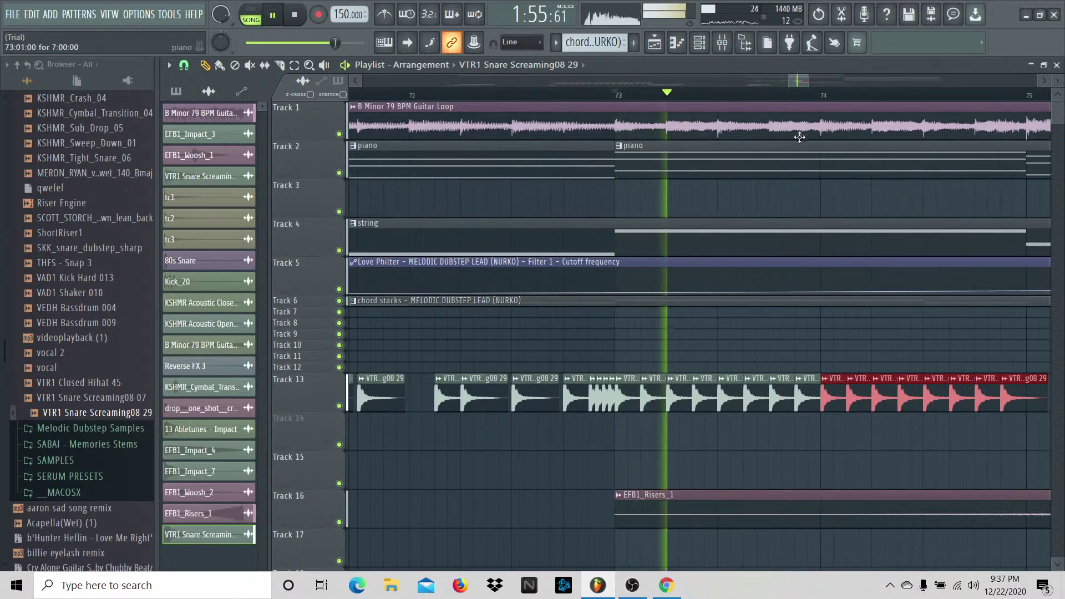
{"action": "key", "text": "ctrl+b"}
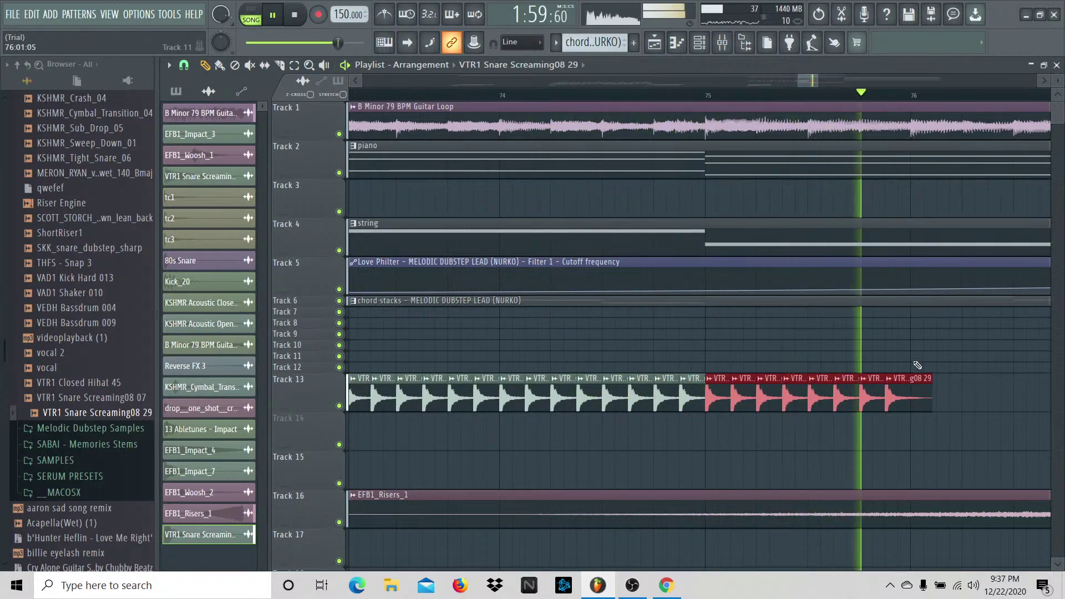
{"action": "key", "text": "space"}
{"action": "key", "text": "ctrl+b"}
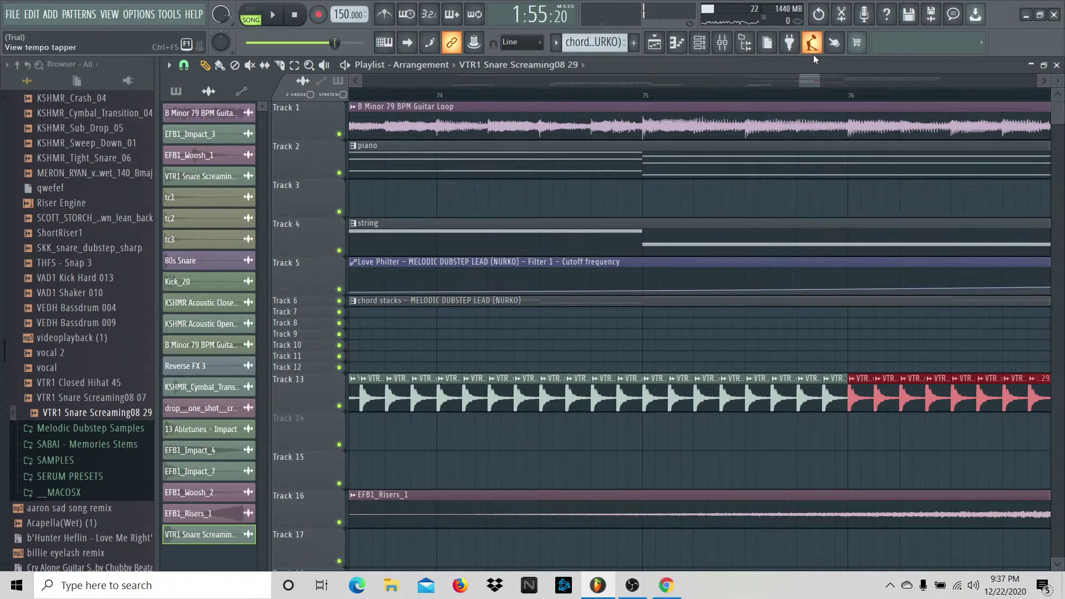
{"action": "left_click_drag", "start_coordinate": [813, 82], "coordinate": [824, 85]}
{"action": "key", "text": "ctrl+b"}
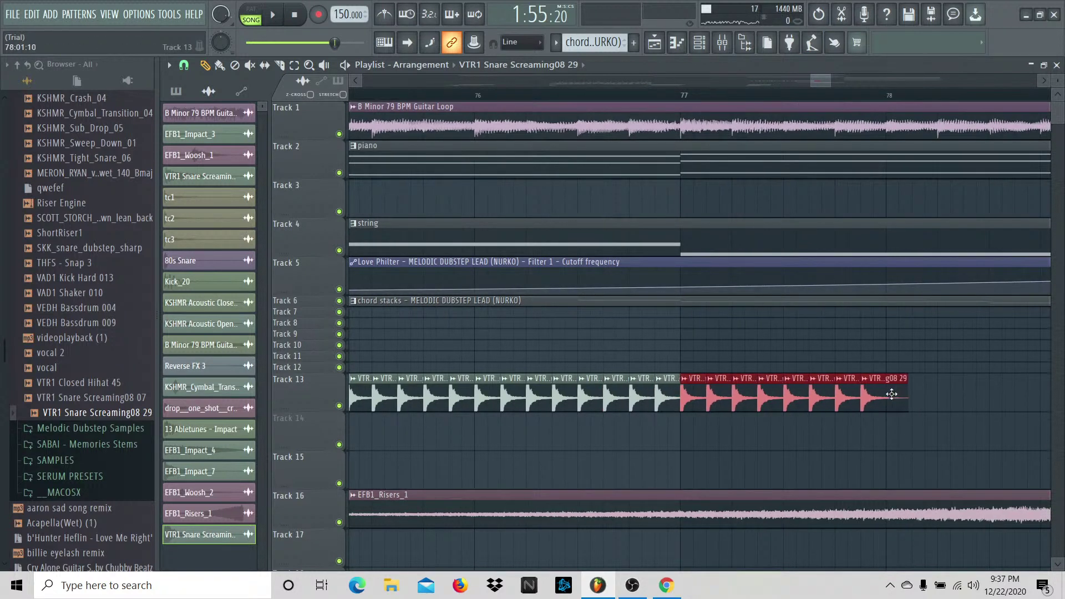
Step: Fill bar 77 with a snare hit on every step and duplicate the bar into bar 78
{"action": "mouse_move", "coordinate": [898, 393]}
{"action": "left_mouse_down"}
{"action": "mouse_move", "coordinate": [959, 394]}
{"action": "mouse_move", "coordinate": [908, 394]}
{"action": "left_mouse_up"}
{"action": "key", "text": "ctrl+b"}
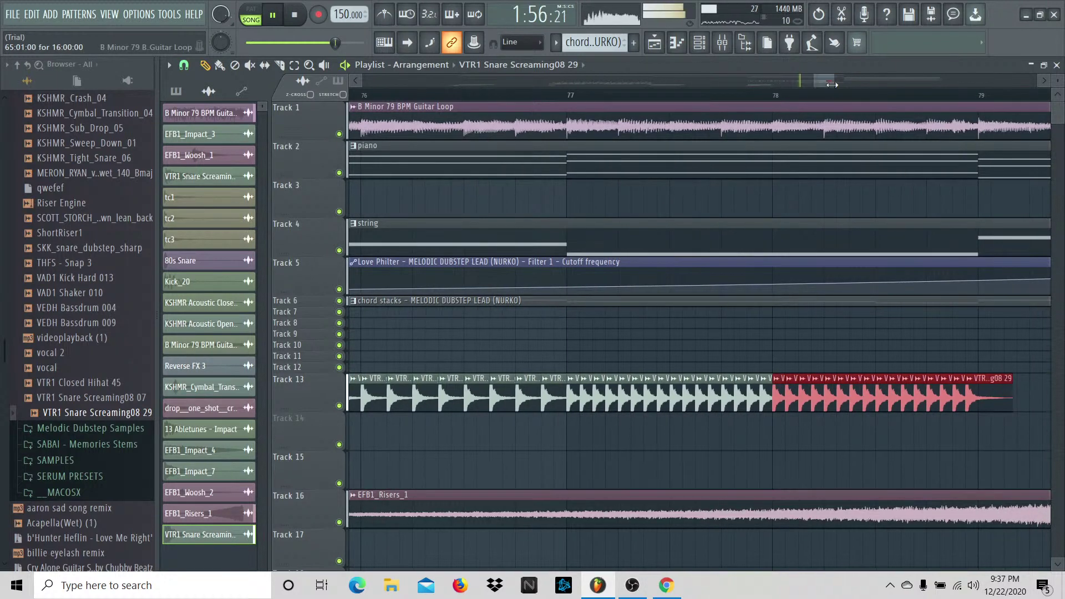
Step: Add a snare hit at the start of bar 79 on Track 13 and set the Playlist snap to 1/3 step
{"action": "left_click_drag", "start_coordinate": [834, 82], "coordinate": [844, 83]}
{"action": "left_click", "coordinate": [842, 386]}
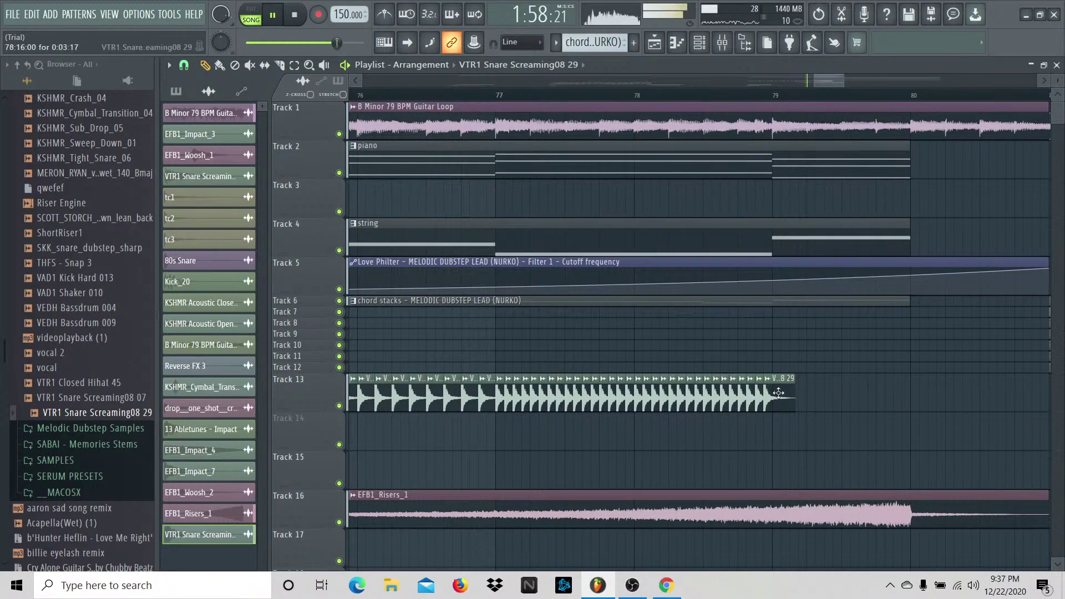
{"action": "left_click", "coordinate": [195, 71]}
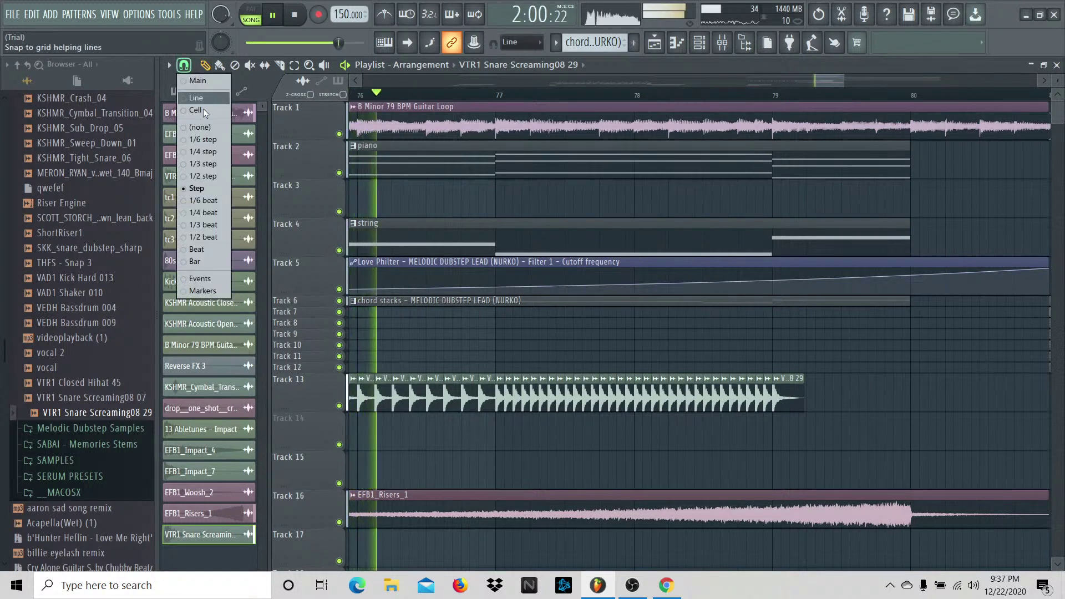
{"action": "left_click", "coordinate": [205, 168]}
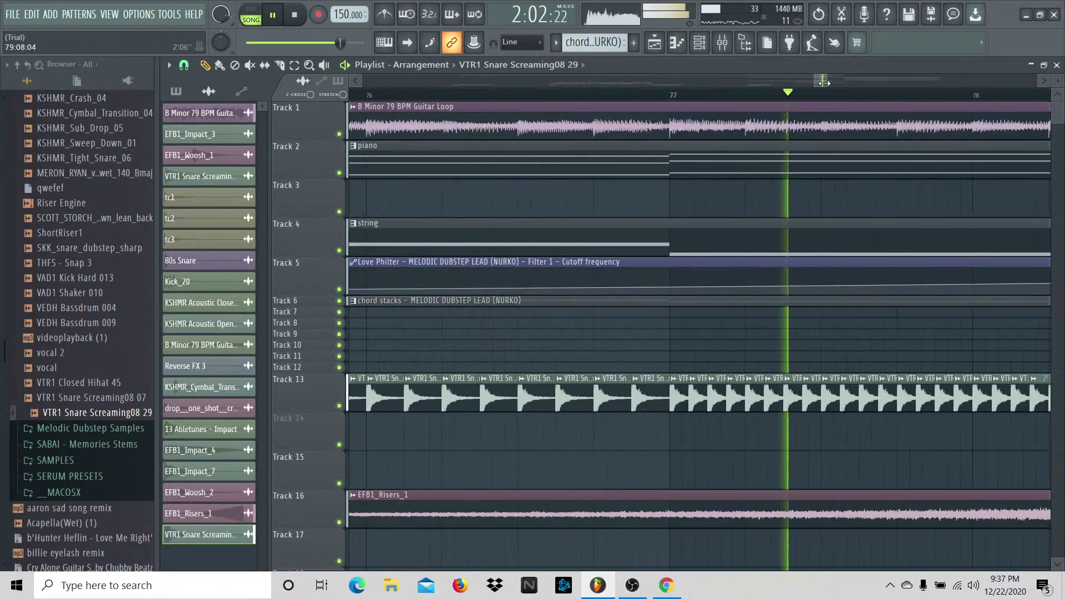
{"action": "left_click_drag", "start_coordinate": [824, 83], "coordinate": [832, 82]}
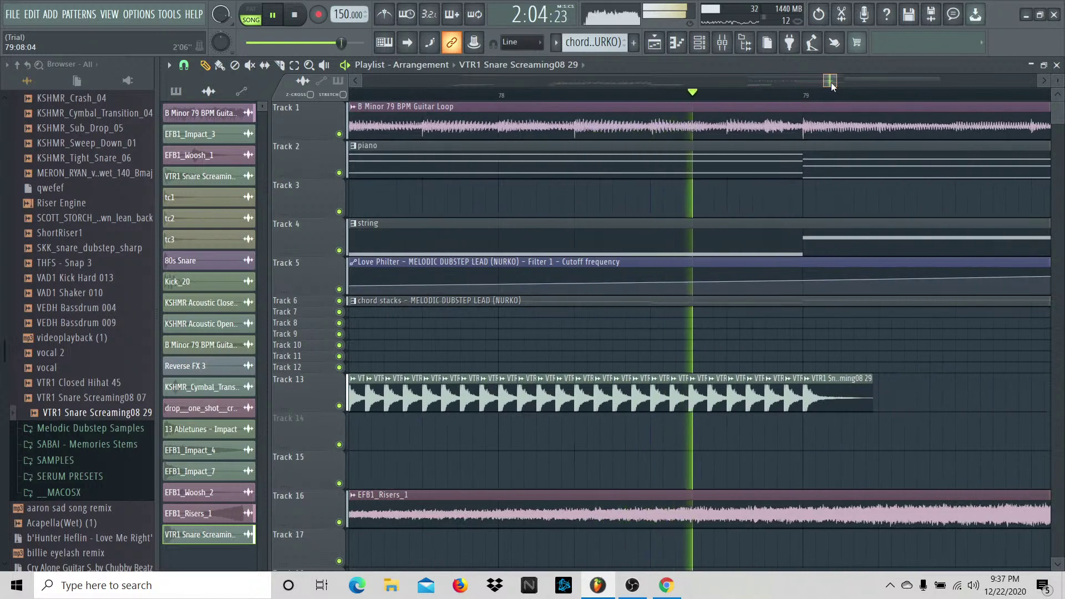
{"action": "key", "text": "space"}
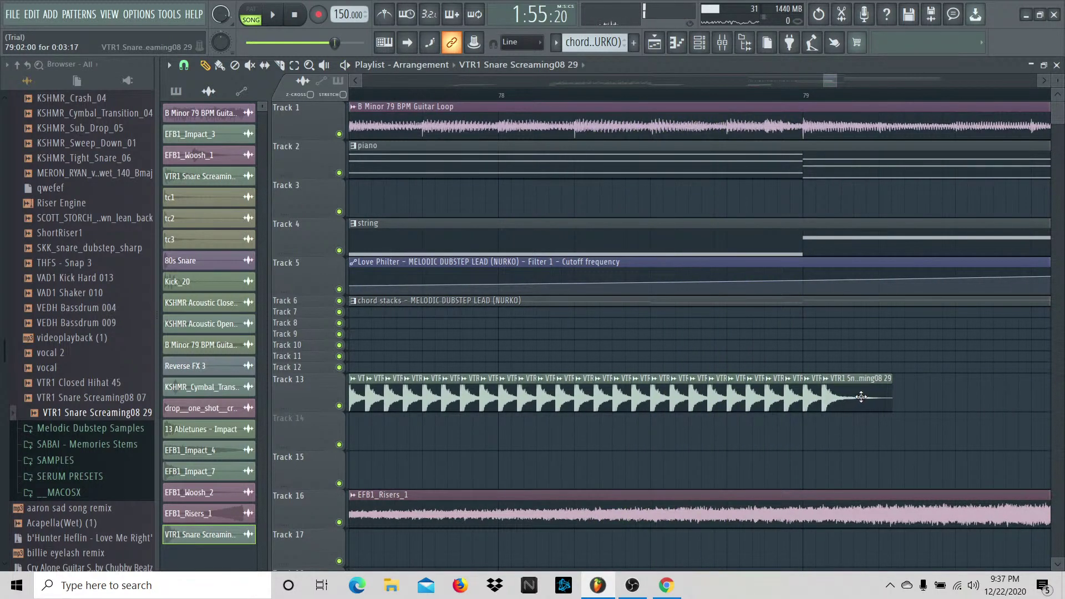
Step: Try extending the every-step snare hits into bar 79, then remove the extra hits after the first one
{"action": "left_click_drag", "start_coordinate": [919, 395], "coordinate": [970, 399]}
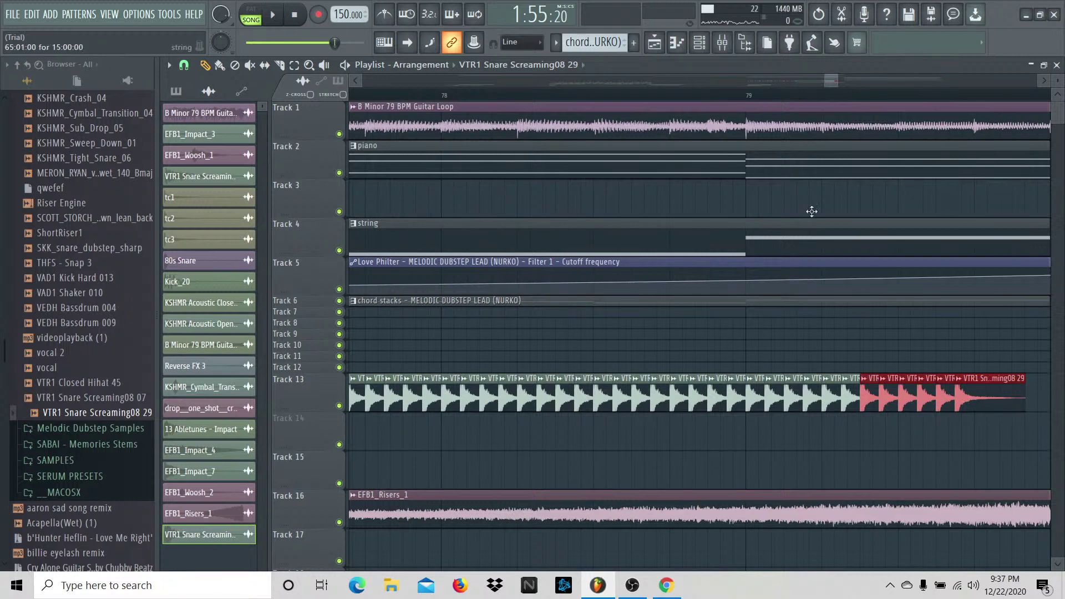
{"action": "key", "text": "space"}
{"action": "key", "text": "space"}
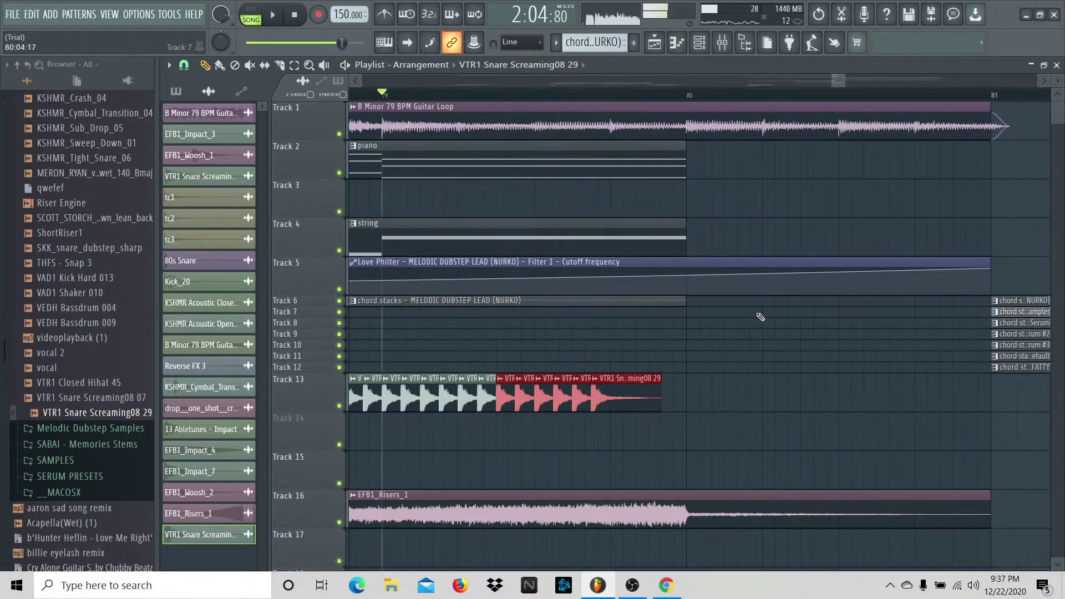
{"action": "left_click", "coordinate": [829, 81]}
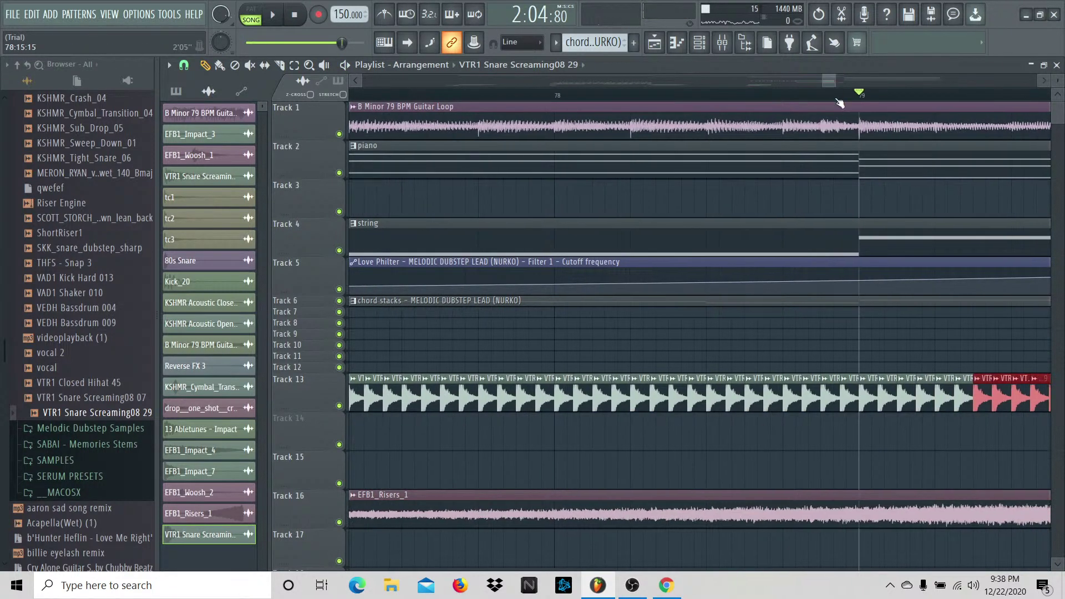
{"action": "left_click_drag", "start_coordinate": [830, 82], "coordinate": [835, 82]}
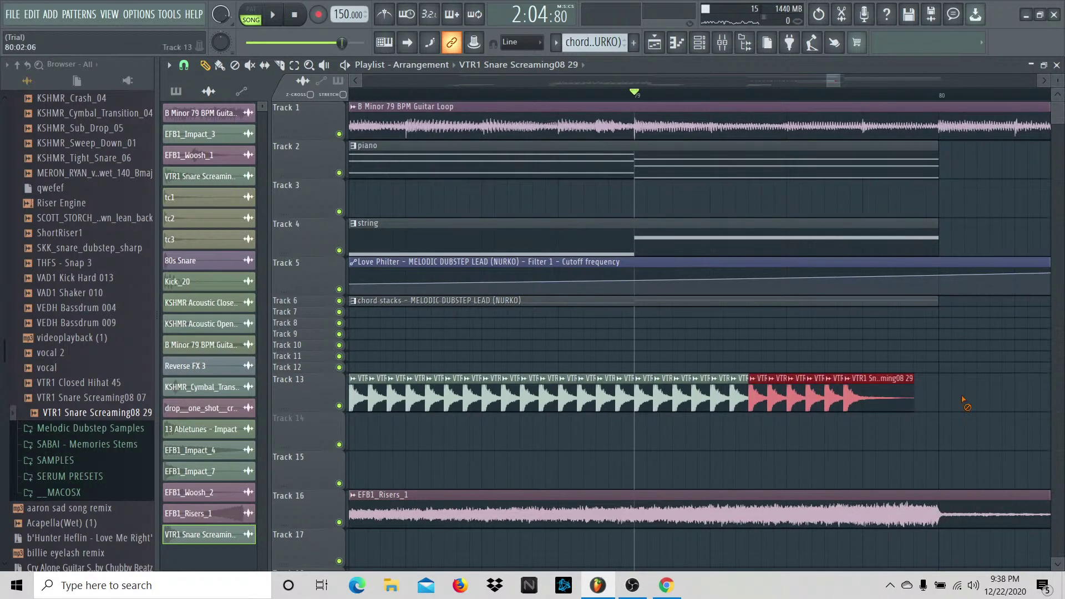
{"action": "left_click_drag", "start_coordinate": [880, 395], "coordinate": [736, 390]}
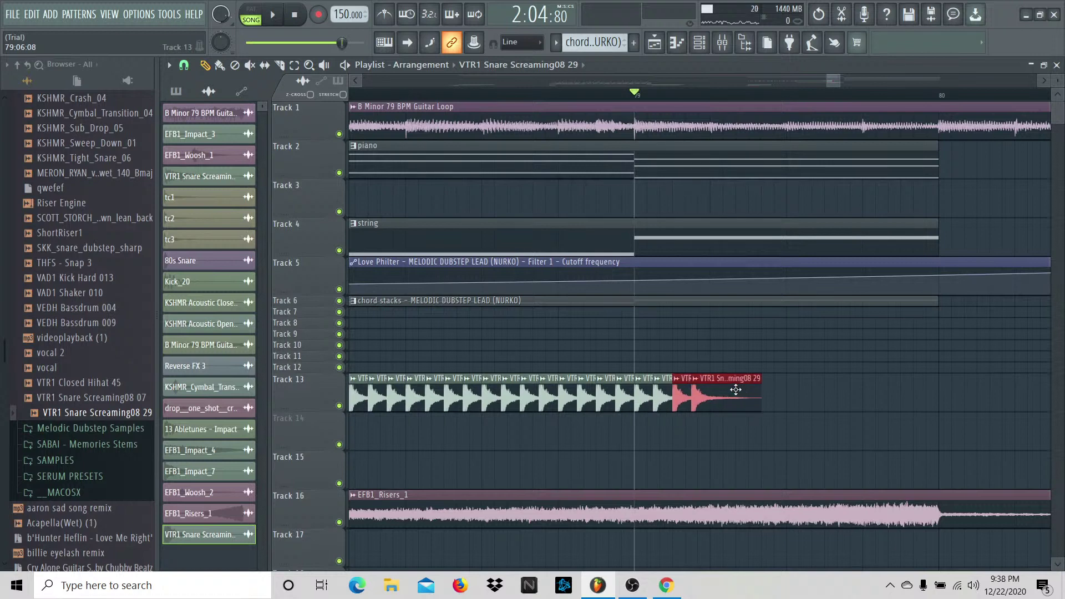
{"action": "key", "text": "space"}
{"action": "key", "text": "space"}
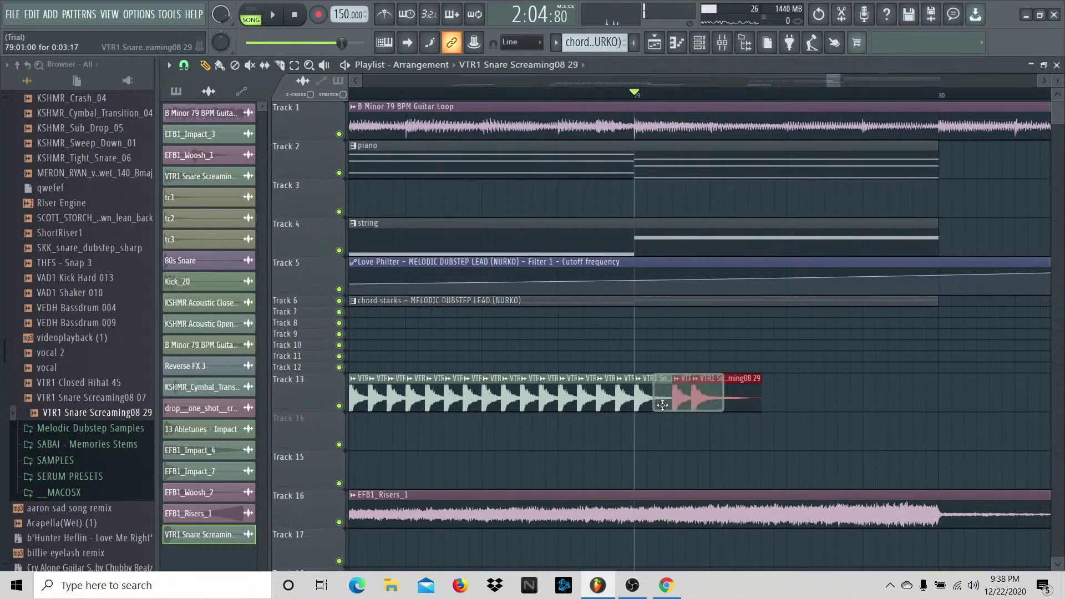
{"action": "key", "text": "ctrl+z"}
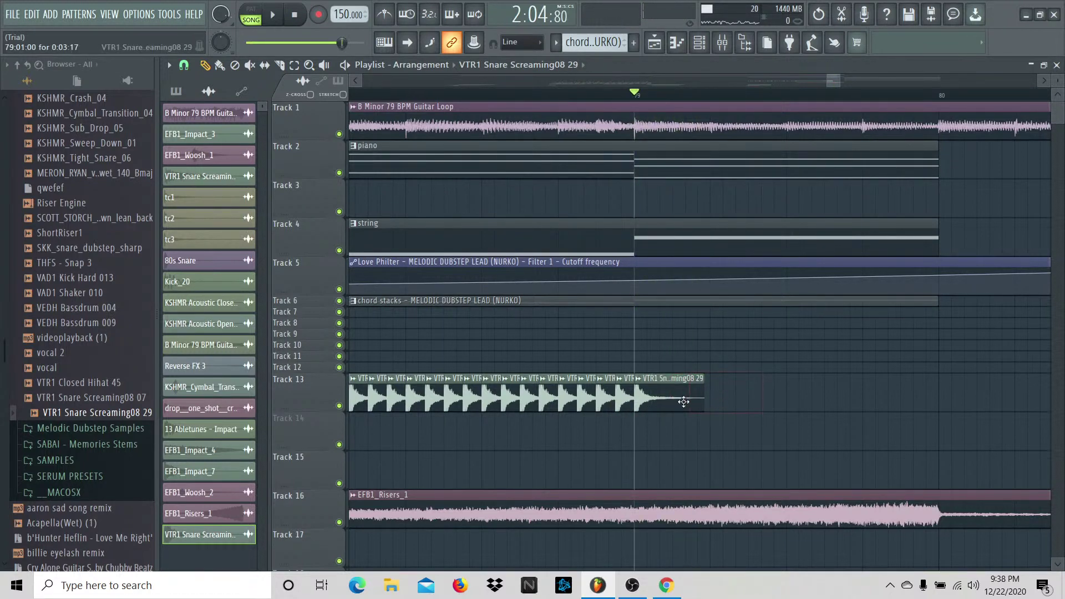
Step: Solo Track 13 and play the snare build from the second half of bar 78
{"action": "left_click", "coordinate": [338, 406], "text": "ctrl"}
{"action": "left_click", "coordinate": [528, 96]}
{"action": "key", "text": "space"}
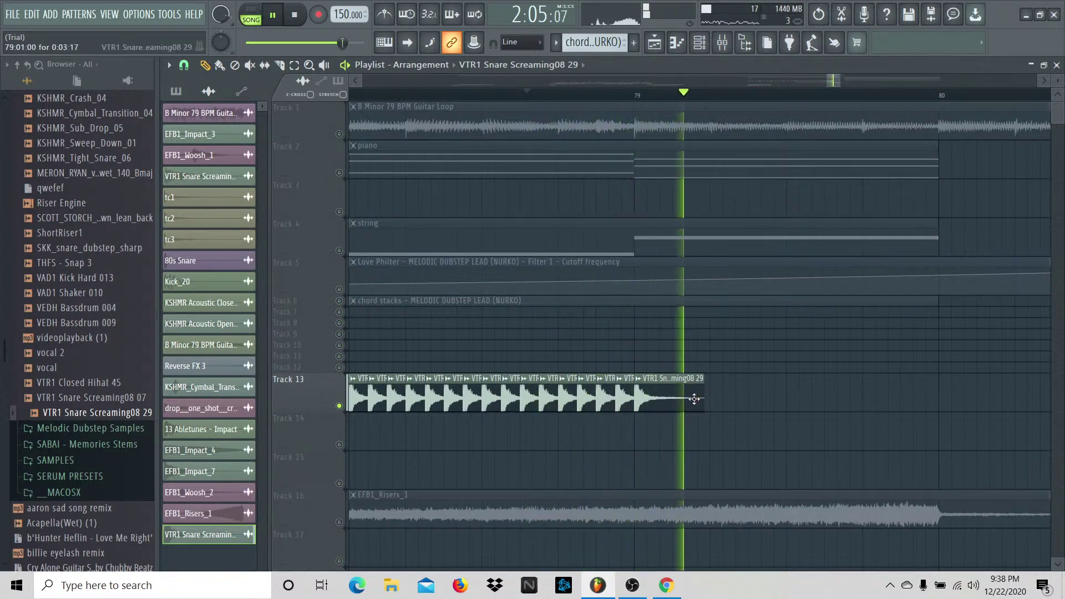
{"action": "key", "text": "space"}
Step: Try an extra snare hit one third of a step after the first hit of bar 79 and play it back
{"action": "left_click_drag", "start_coordinate": [671, 404], "coordinate": [677, 404]}
{"action": "key", "text": "space"}
{"action": "key", "text": "space"}
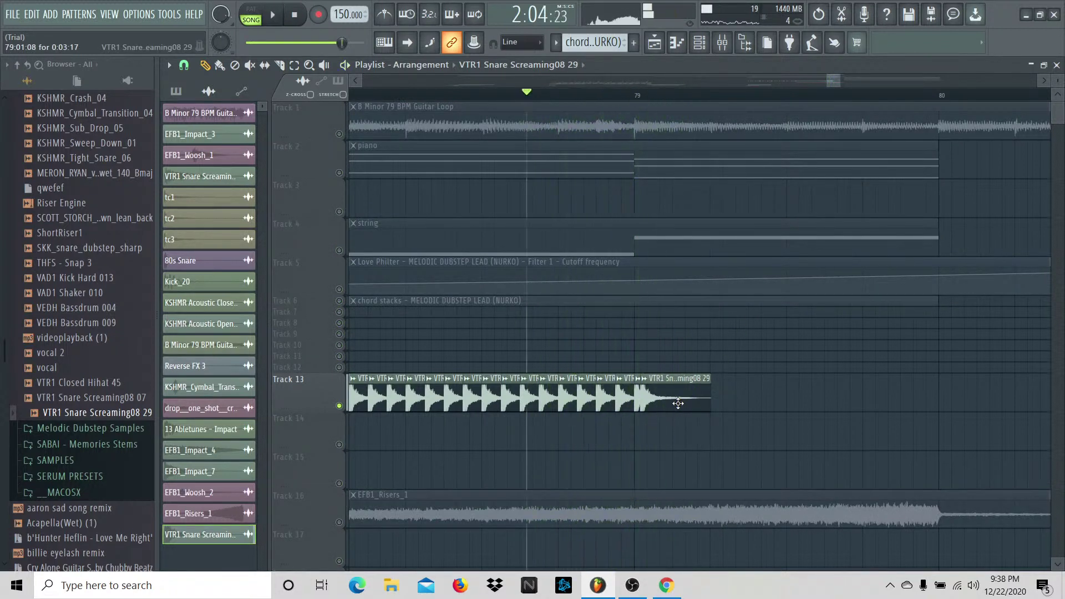
{"action": "key", "text": "space"}
{"action": "key", "text": "space"}
Step: Build a faster snare roll from bar 79 to about step 11 with hits two thirds of a step apart, and play it
{"action": "left_click_drag", "start_coordinate": [678, 398], "coordinate": [705, 392]}
{"action": "left_click_drag", "start_coordinate": [772, 391], "coordinate": [695, 390]}
{"action": "mouse_move", "coordinate": [712, 388]}
{"action": "left_mouse_down"}
{"action": "mouse_move", "coordinate": [756, 382]}
{"action": "mouse_move", "coordinate": [685, 389]}
{"action": "left_mouse_up"}
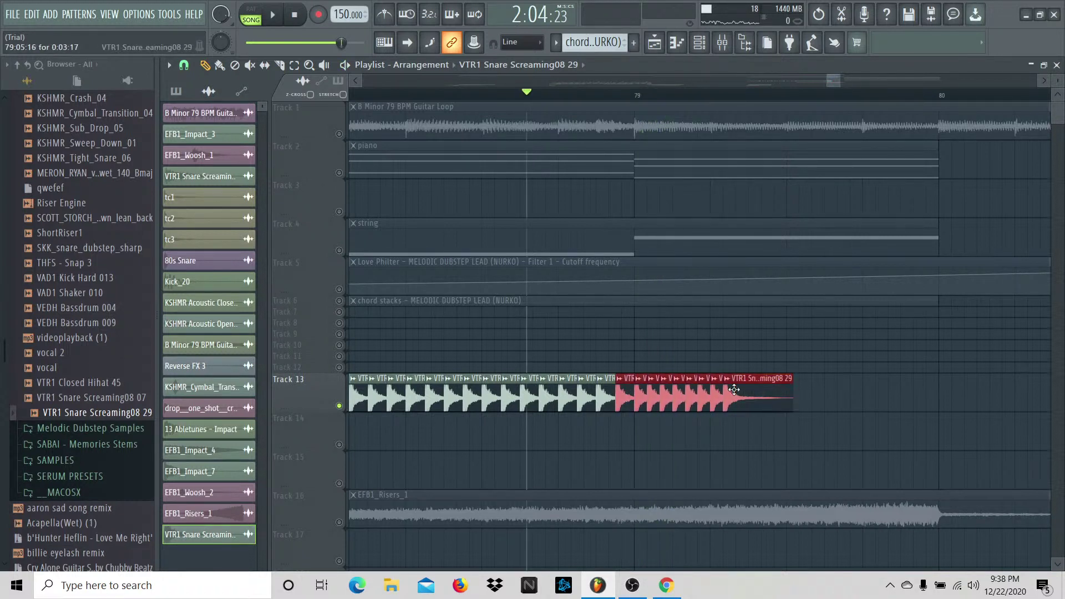
{"action": "mouse_move", "coordinate": [826, 396]}
{"action": "left_mouse_down"}
{"action": "mouse_move", "coordinate": [702, 403]}
{"action": "mouse_move", "coordinate": [888, 392]}
{"action": "mouse_move", "coordinate": [854, 393]}
{"action": "left_mouse_up"}
{"action": "left_click", "coordinate": [854, 442]}
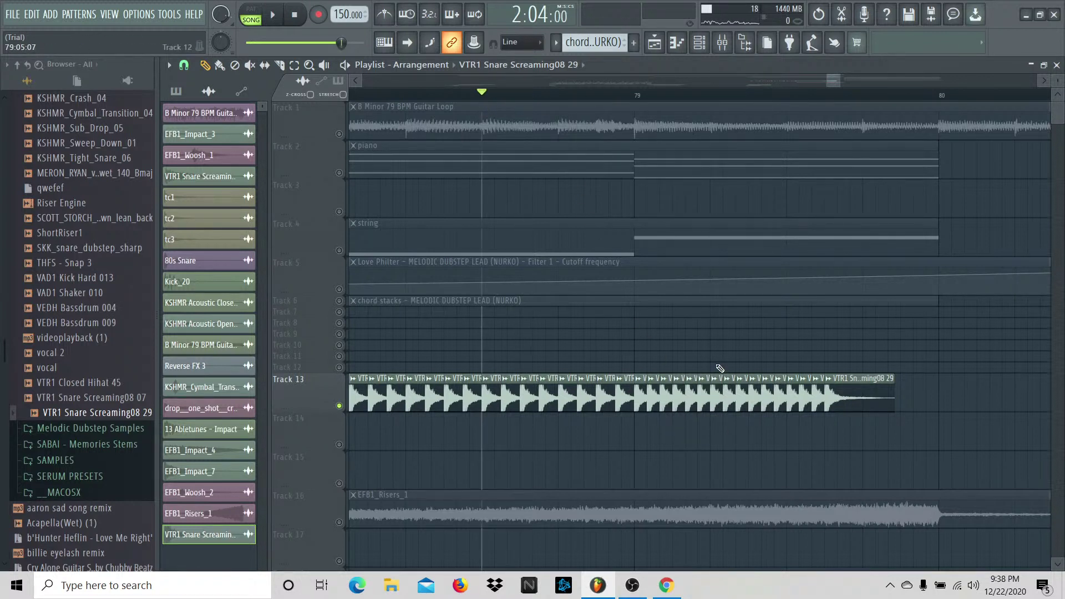
{"action": "key", "text": "space"}
{"action": "key", "text": "space"}
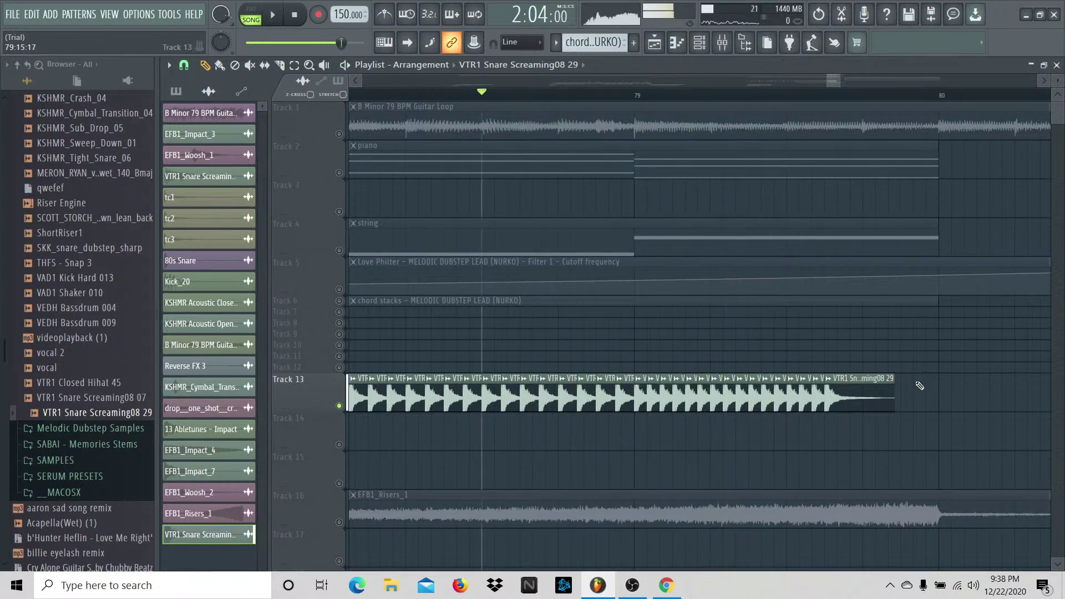
{"action": "left_click_drag", "start_coordinate": [920, 386], "coordinate": [613, 394]}
{"action": "left_click", "coordinate": [868, 447]}
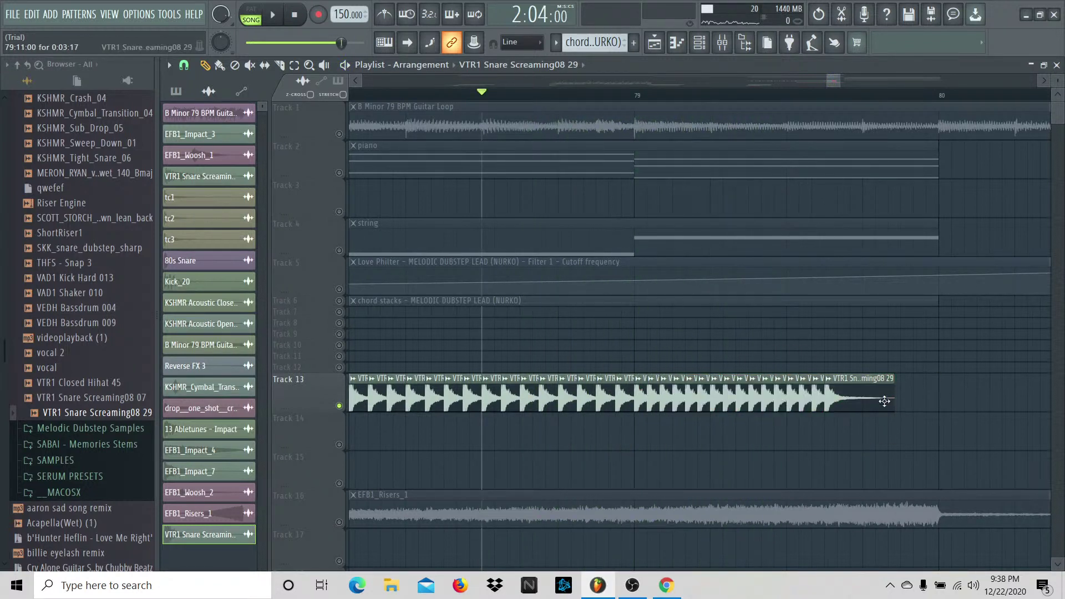
{"action": "left_click_drag", "start_coordinate": [889, 395], "coordinate": [672, 395]}
{"action": "left_click", "coordinate": [964, 392]}
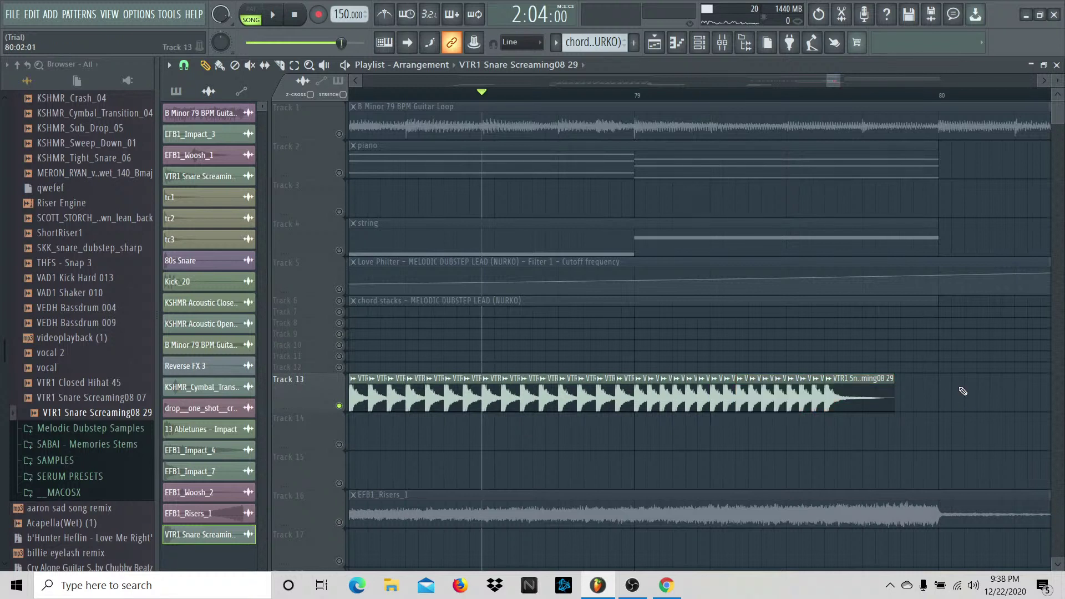
Step: Replace the roll after step 9 of bar 79 with snare hits one and one third steps apart to the bar's end, and play it
{"action": "left_click_drag", "start_coordinate": [911, 395], "coordinate": [806, 394]}
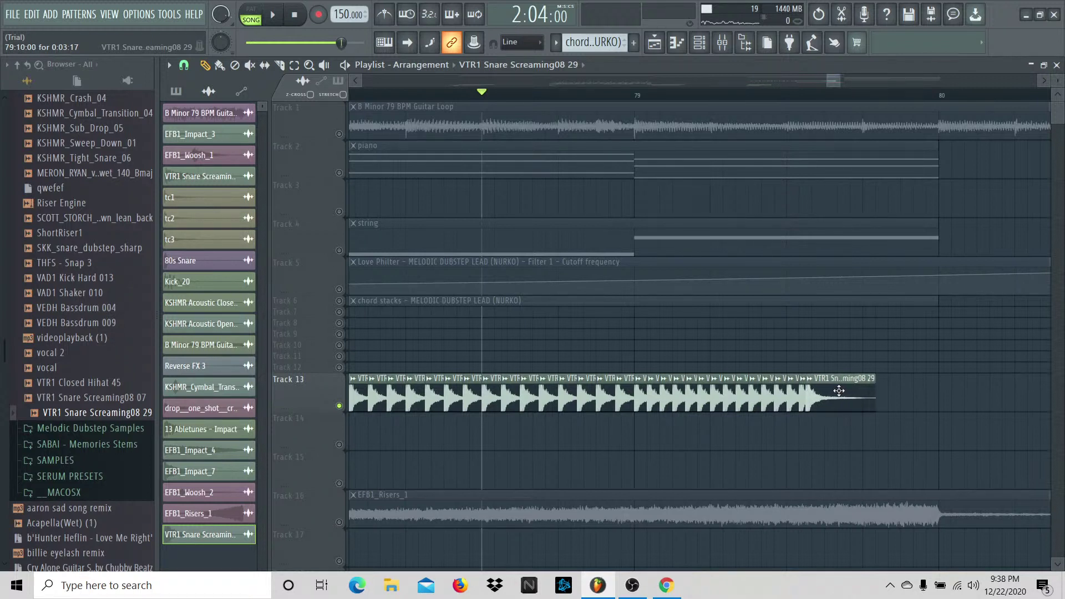
{"action": "left_click_drag", "start_coordinate": [886, 408], "coordinate": [948, 391]}
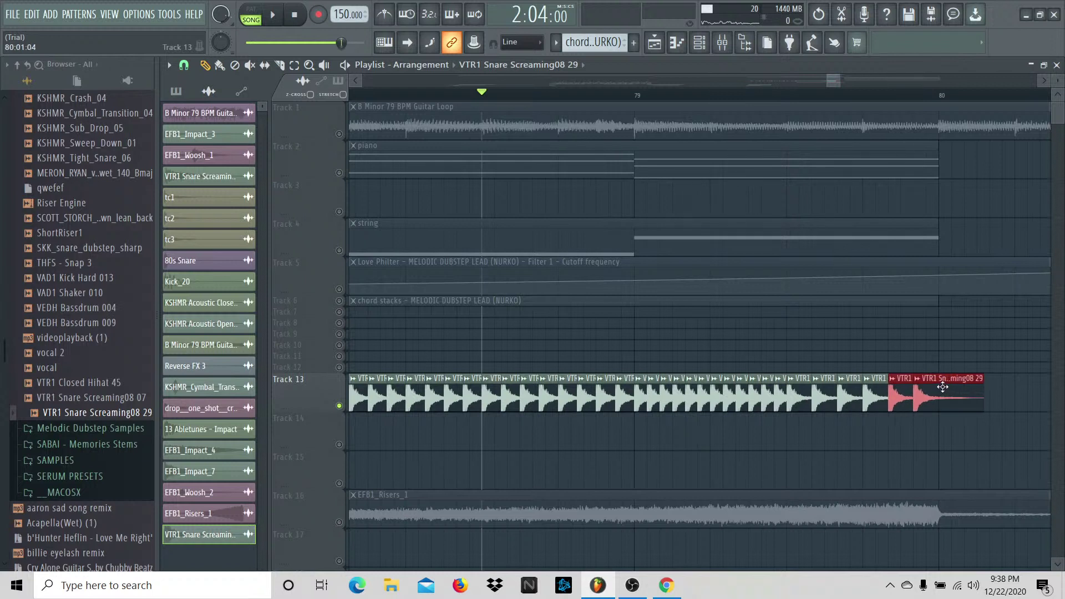
{"action": "left_click", "coordinate": [949, 373]}
{"action": "key", "text": "space"}
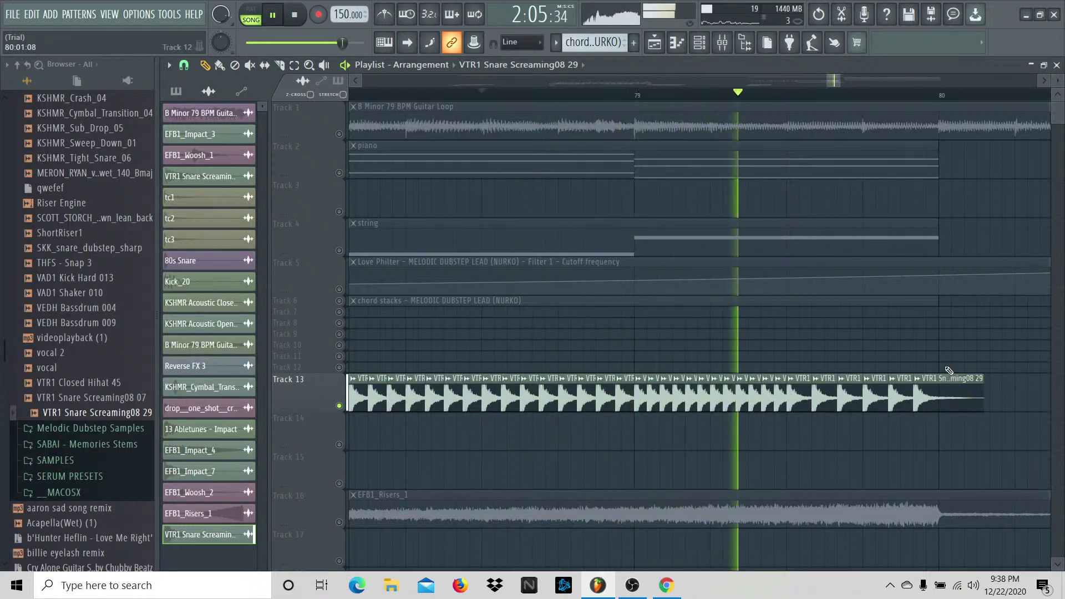
{"action": "key", "text": "space"}
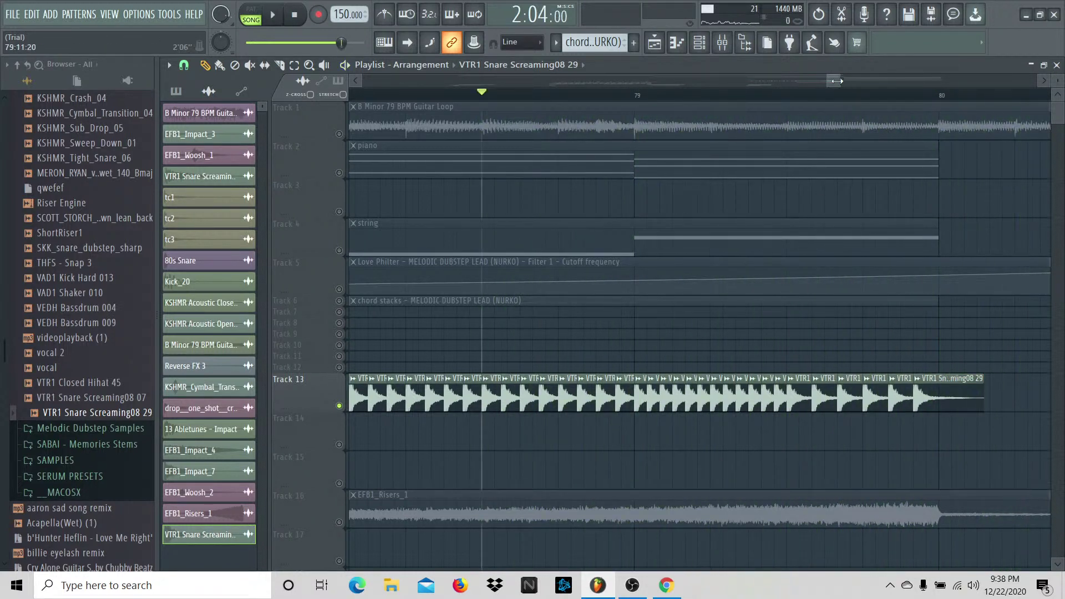
Step: Extend the fast snare roll to about step 13 of bar 79, keeping two slower hits at the bar's end, and play it
{"action": "left_click_drag", "start_coordinate": [826, 86], "coordinate": [822, 87]}
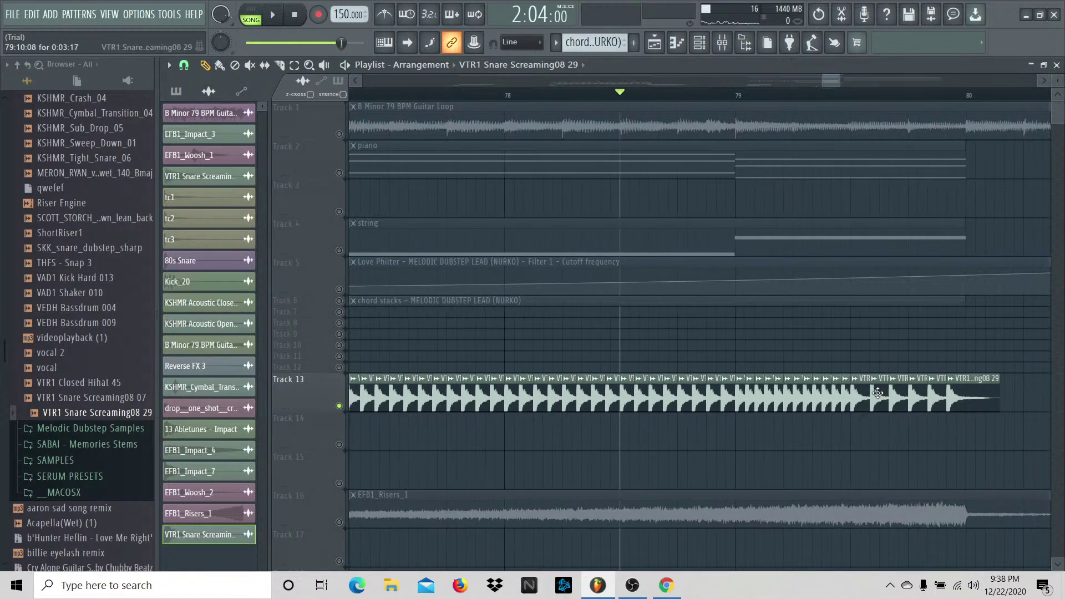
{"action": "mouse_move", "coordinate": [890, 393]}
{"action": "left_mouse_down"}
{"action": "mouse_move", "coordinate": [900, 393]}
{"action": "mouse_move", "coordinate": [853, 389]}
{"action": "mouse_move", "coordinate": [900, 388]}
{"action": "left_mouse_up"}
{"action": "left_click", "coordinate": [906, 396]}
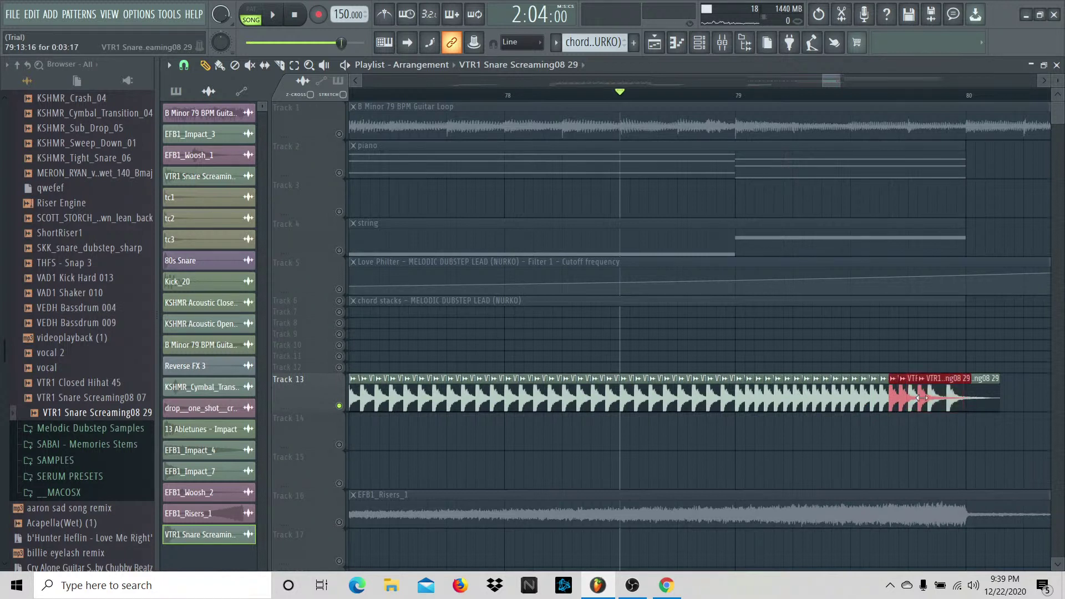
{"action": "left_click", "coordinate": [931, 375]}
{"action": "key", "text": "space"}
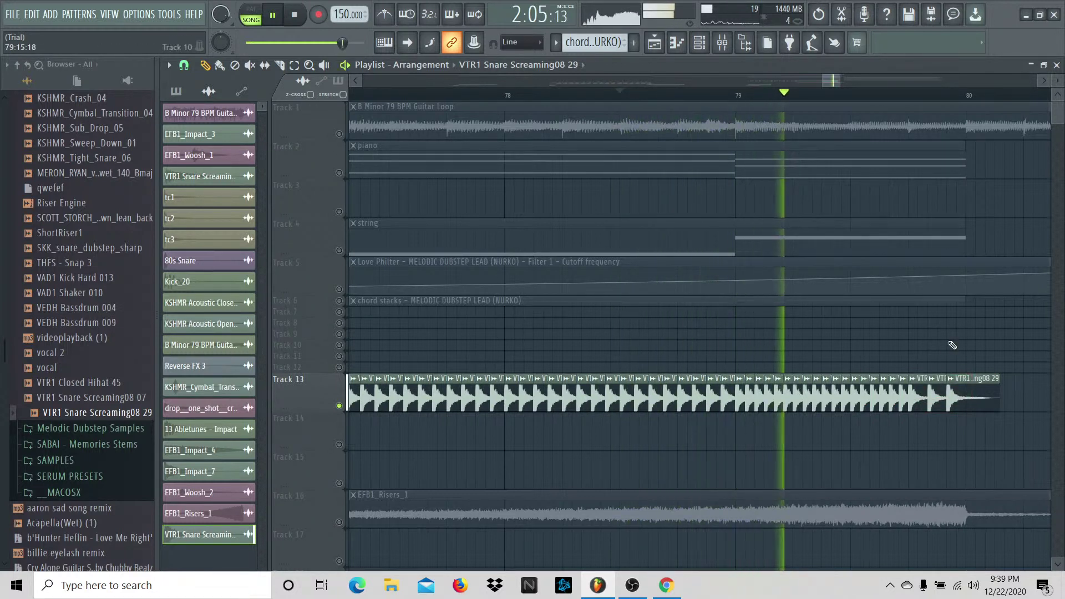
{"action": "key", "text": "space"}
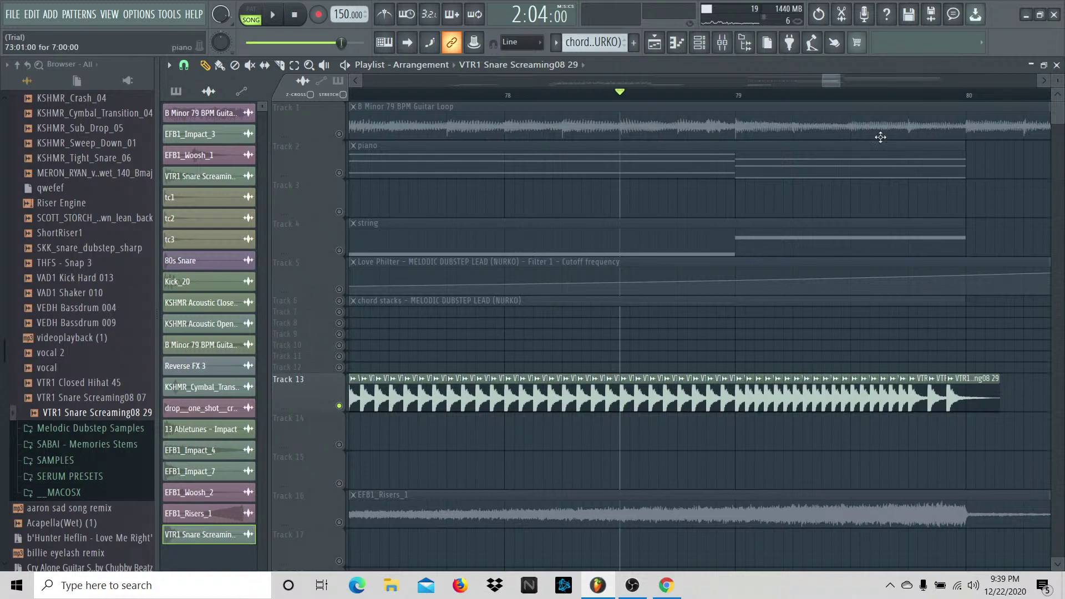
Step: Set the VTR1 Snare Screaming08 29 channel's time stretching mode to Stretch and raise its pitch range
{"action": "left_click_drag", "start_coordinate": [821, 82], "coordinate": [740, 82]}
{"action": "double_click", "coordinate": [843, 389]}
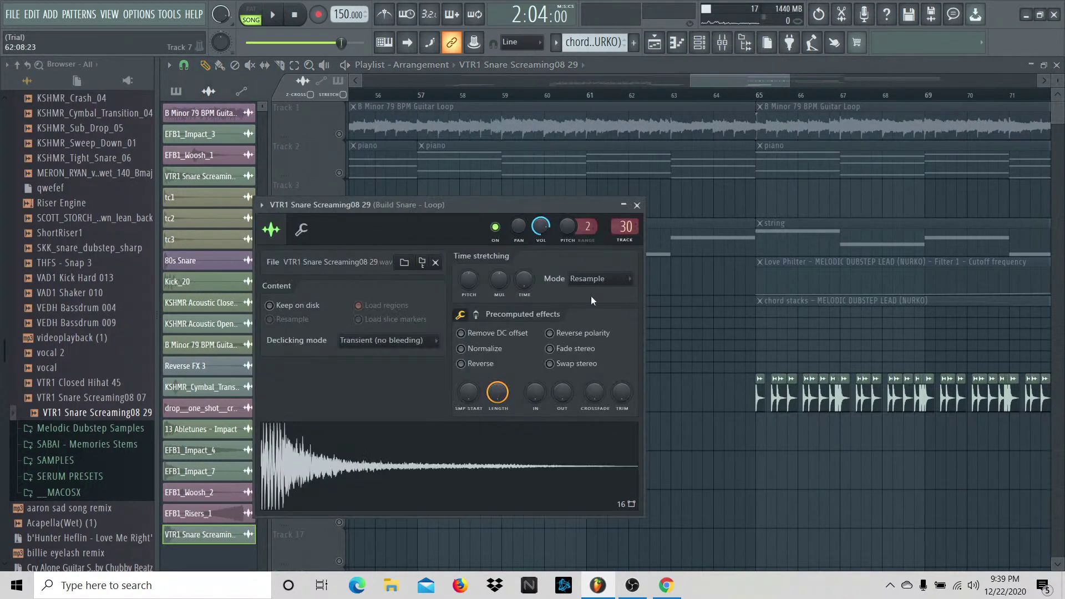
{"action": "left_click", "coordinate": [599, 278]}
{"action": "left_click", "coordinate": [596, 309]}
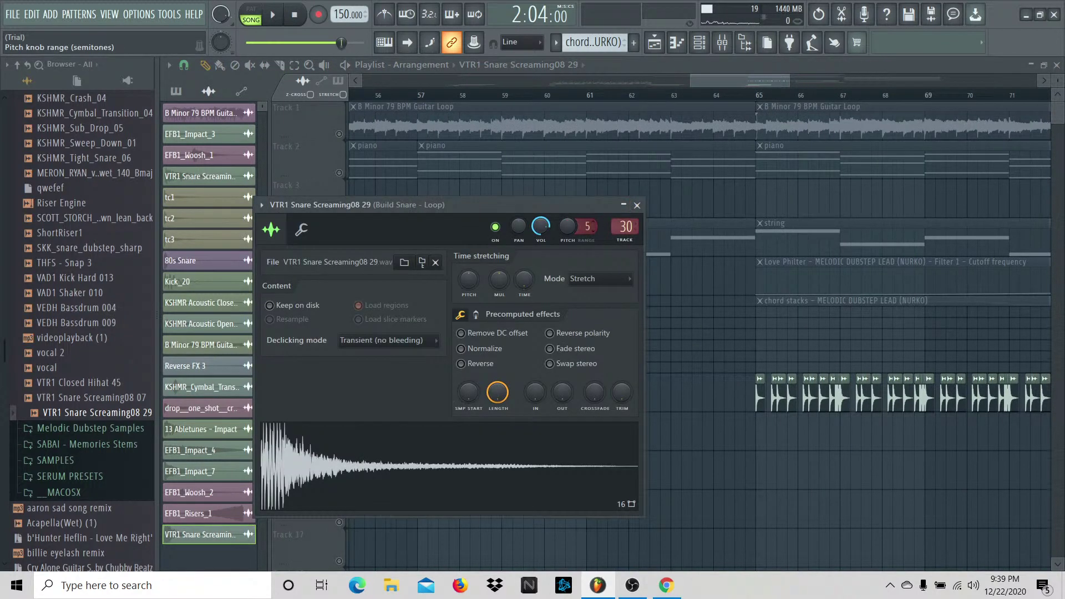
{"action": "left_click", "coordinate": [638, 204]}
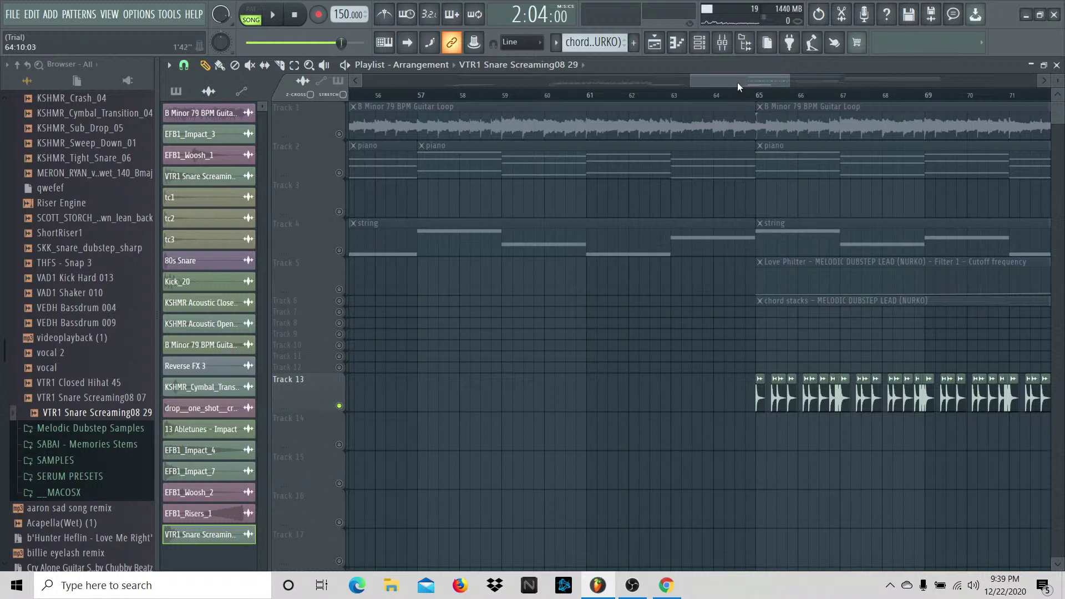
Step: Create a channel pitch automation clip for the VTR1 snare from bar 73 to bar 80 on Track 3, and unsolo Track 13
{"action": "left_click_drag", "start_coordinate": [690, 83], "coordinate": [841, 82]}
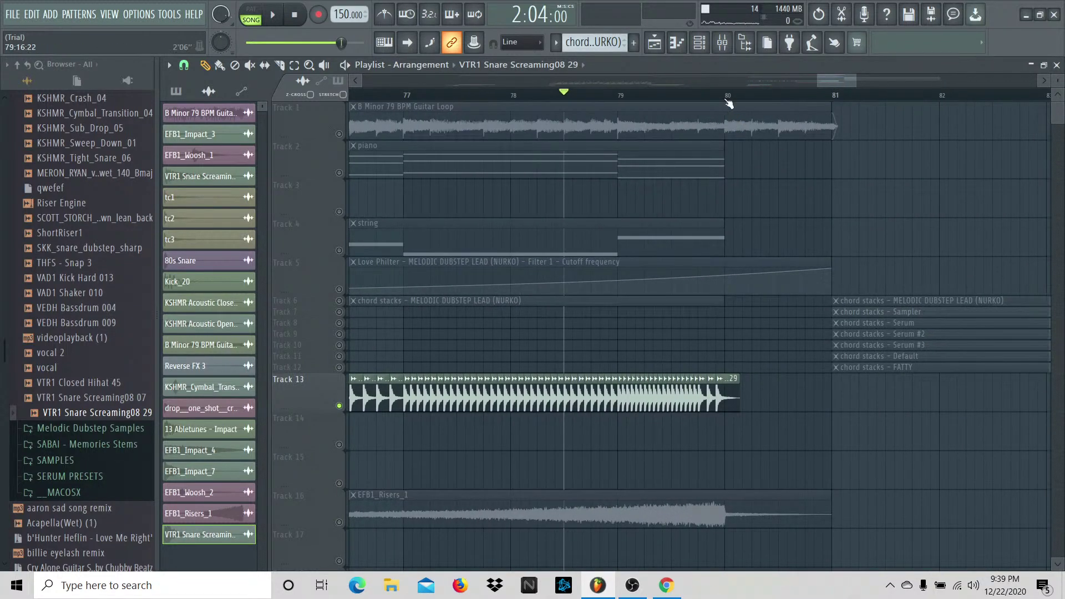
{"action": "left_click_drag", "start_coordinate": [726, 102], "coordinate": [533, 151]}
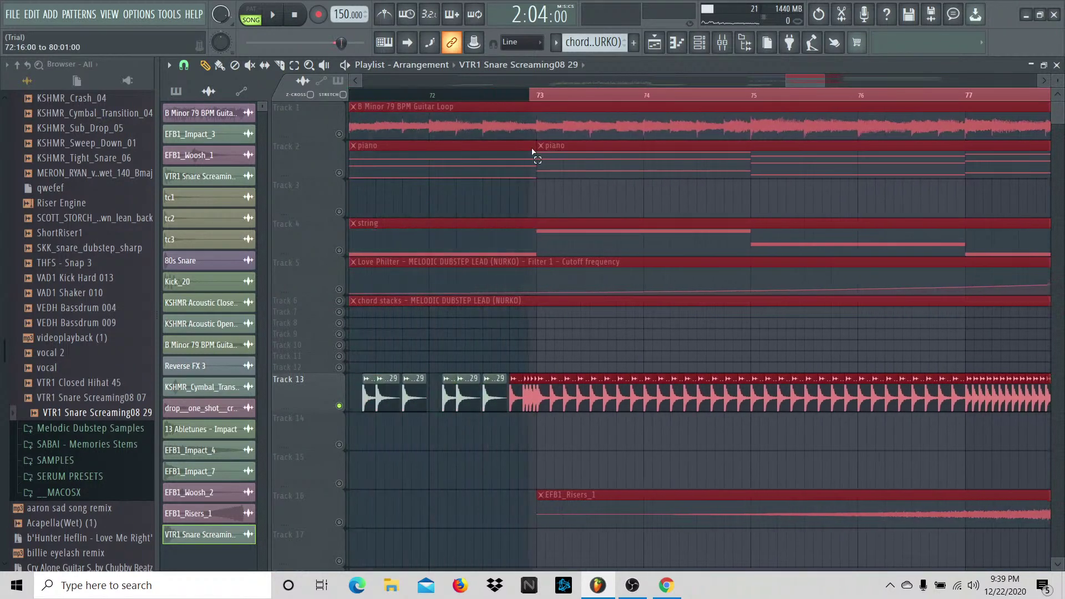
{"action": "double_click", "coordinate": [655, 405]}
{"action": "right_click", "coordinate": [572, 227]}
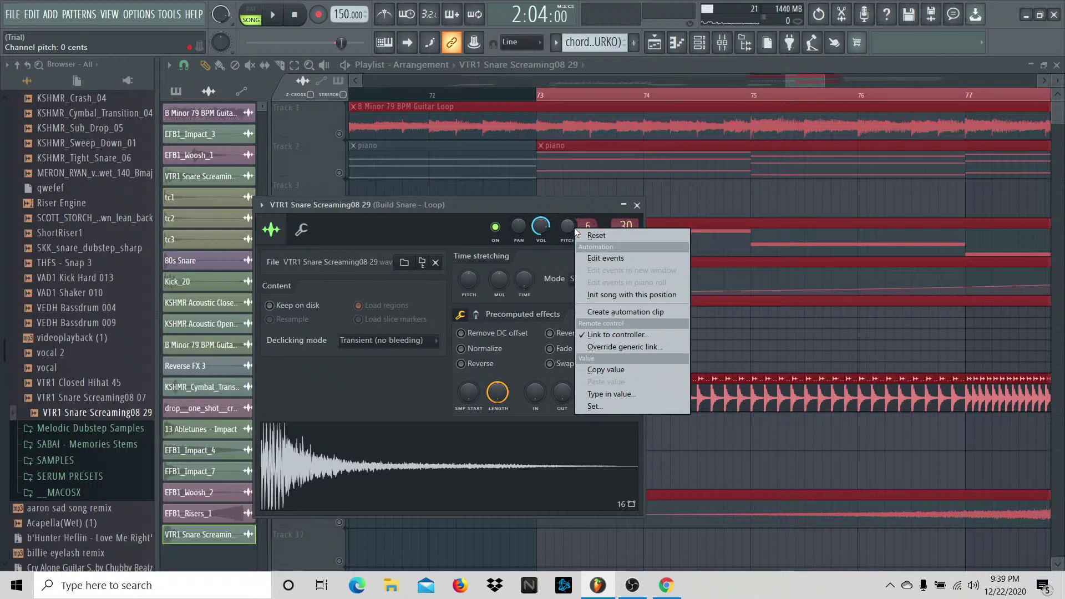
{"action": "left_click", "coordinate": [607, 309]}
{"action": "left_click", "coordinate": [637, 205]}
{"action": "left_click", "coordinate": [340, 211]}
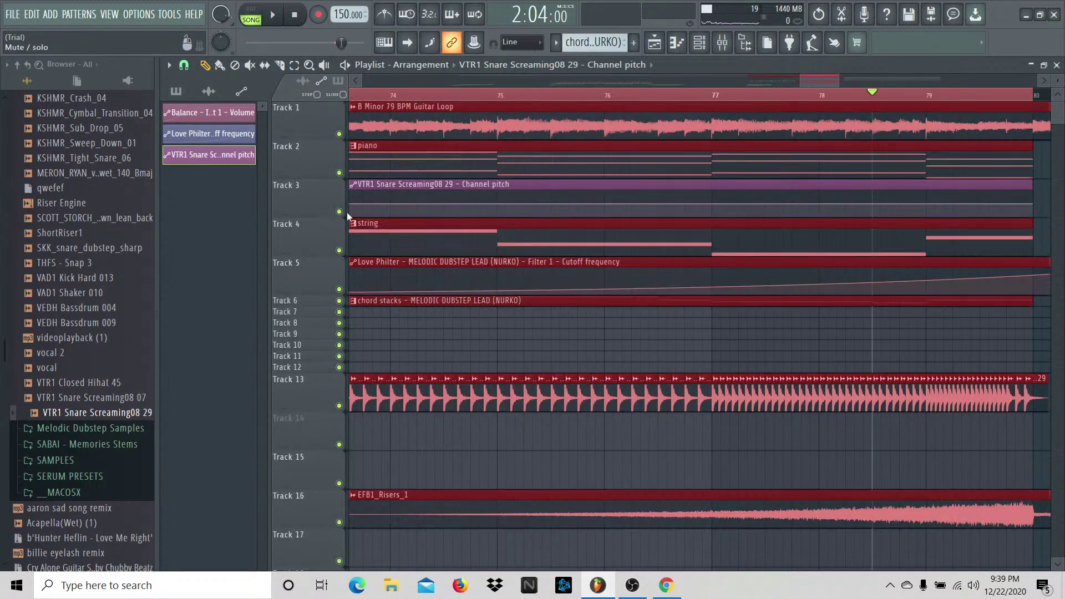
Step: Raise the end point of the snare pitch automation for a gradual rise towards bar 80, and play it from bar 78
{"action": "left_click_drag", "start_coordinate": [1036, 202], "coordinate": [1031, 193]}
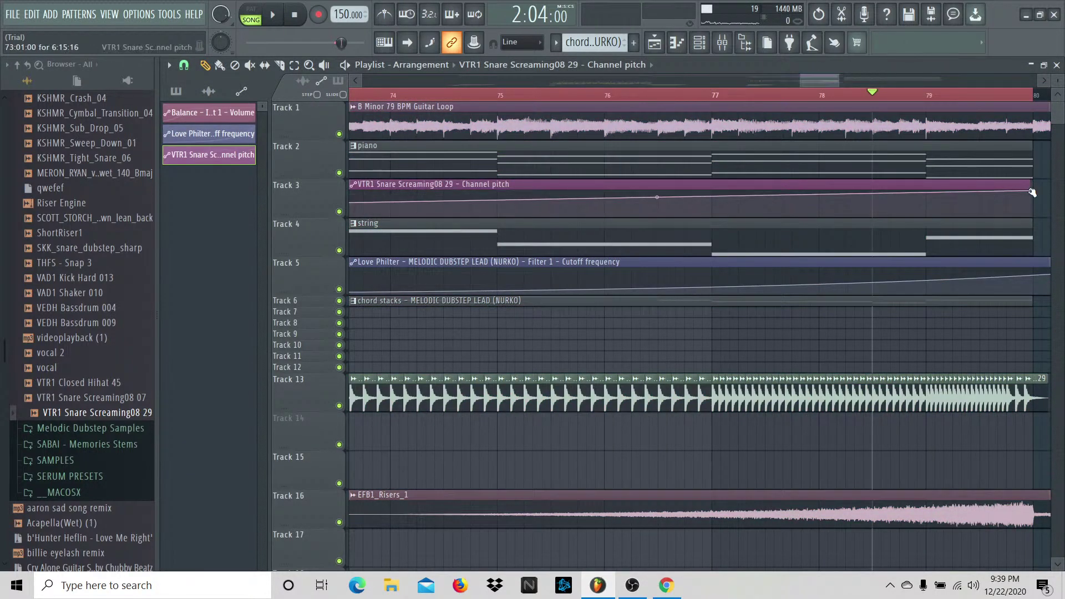
{"action": "key", "text": "space"}
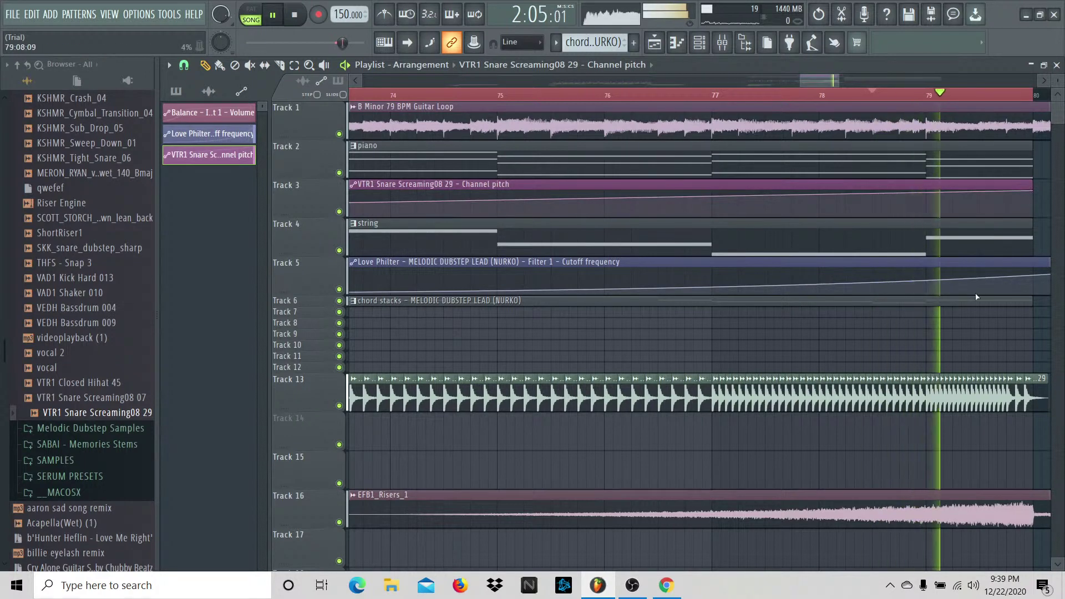
{"action": "key", "text": "space"}
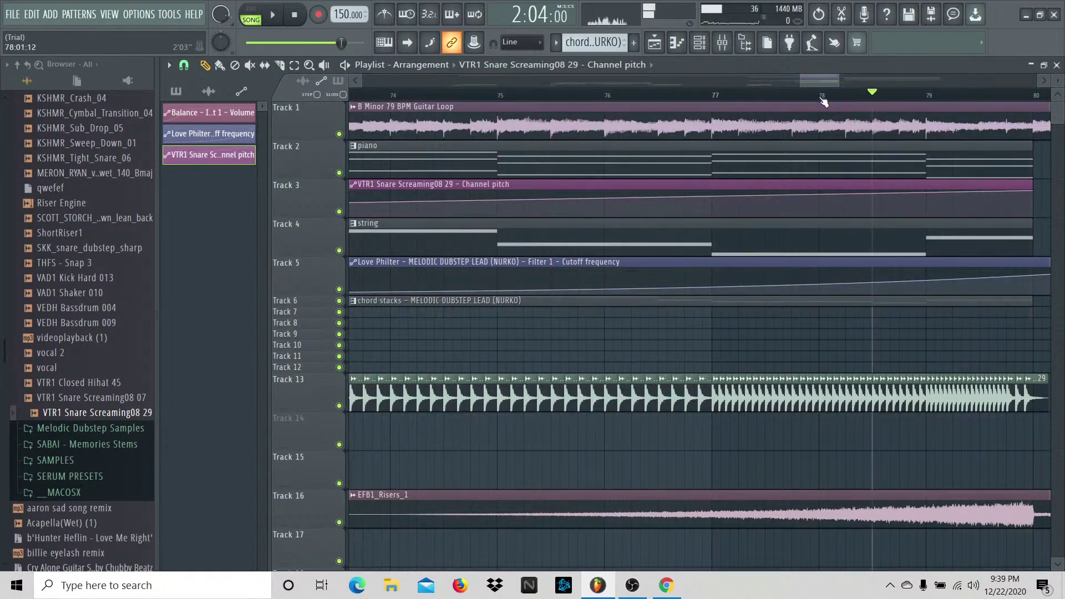
Step: Play the arrangement from bar 64 through the whole build into the drop after bar 81
{"action": "left_click_drag", "start_coordinate": [801, 82], "coordinate": [739, 82]}
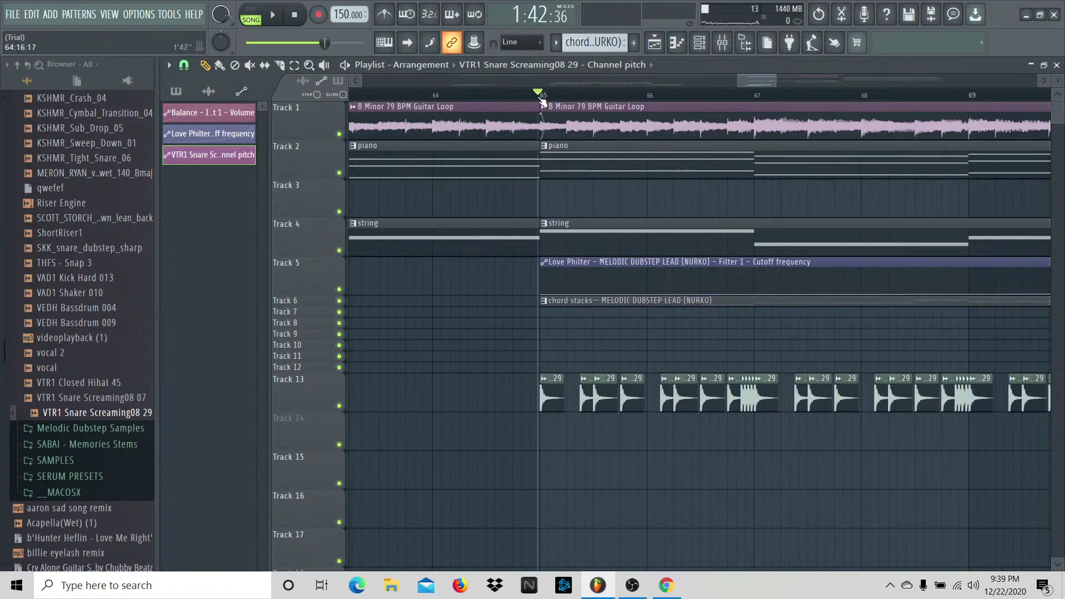
{"action": "scroll", "coordinate": [625, 418], "scroll_direction": "down", "scroll_amount": 8}
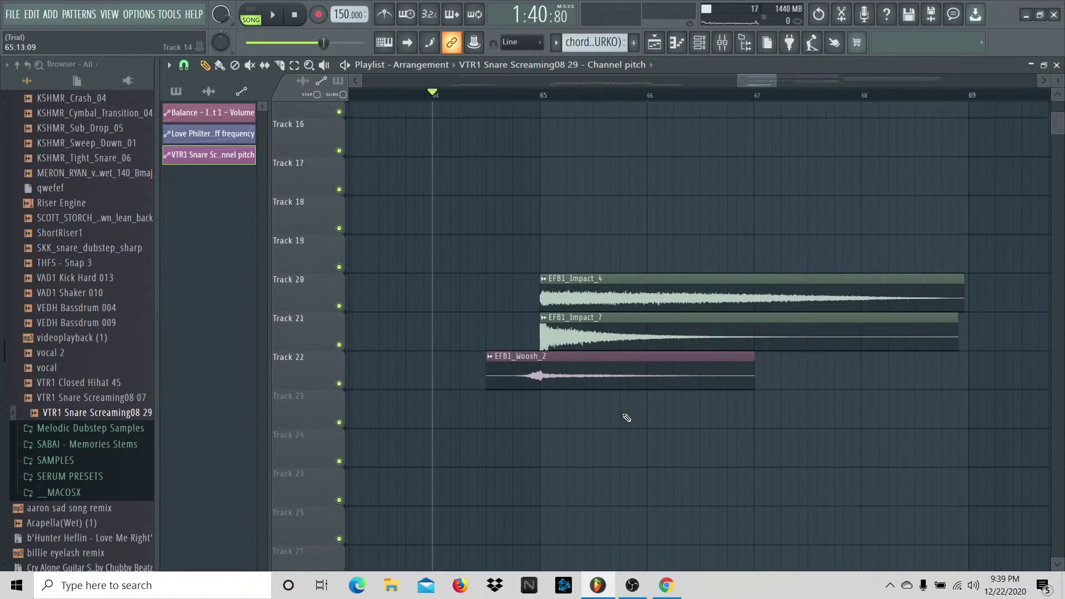
{"action": "scroll", "coordinate": [607, 209], "scroll_direction": "up", "scroll_amount": 4}
{"action": "key", "text": "space"}
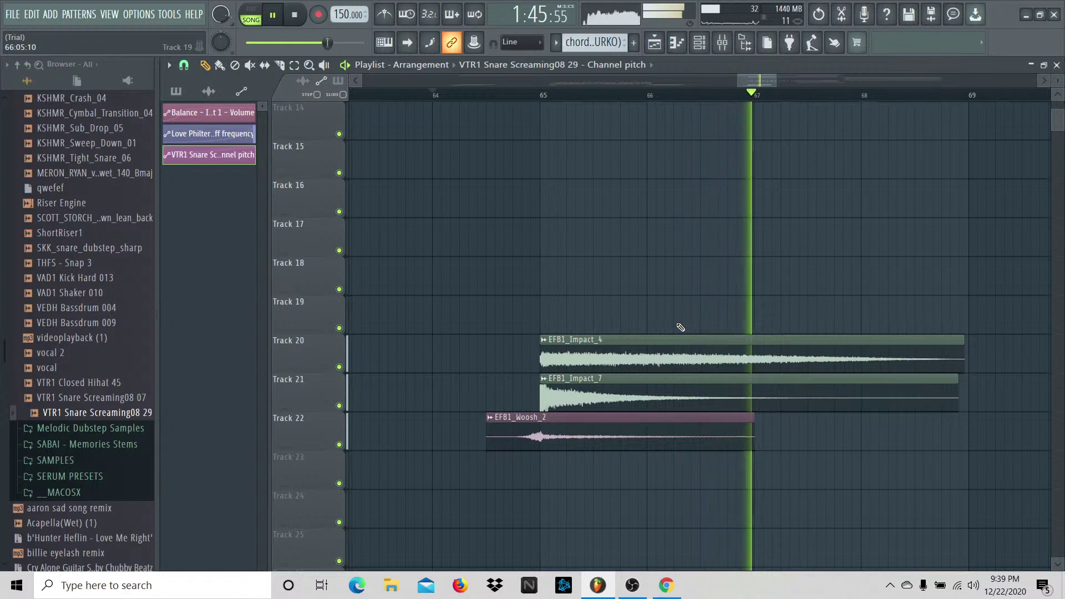
{"action": "scroll", "coordinate": [610, 194], "scroll_direction": "up", "scroll_amount": 5}
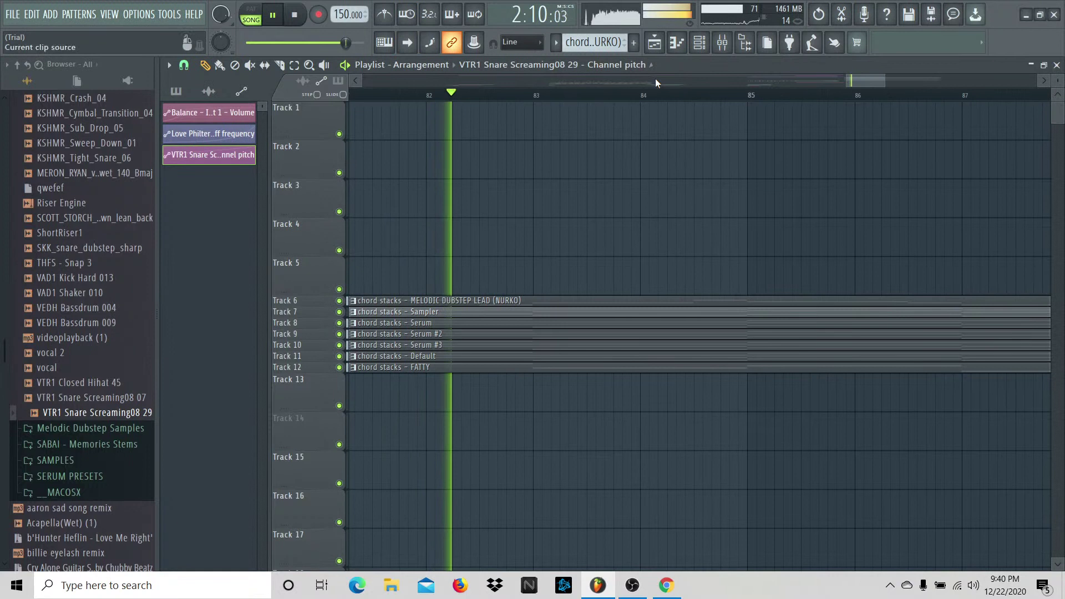
{"action": "key", "text": "space"}
Step: Extend the snare pitch automation clip to bar 81, holding the pitch after bar 80 and curving it down to the minimum at the end
{"action": "left_click_drag", "start_coordinate": [874, 77], "coordinate": [838, 81]}
{"action": "left_click", "coordinate": [656, 211]}
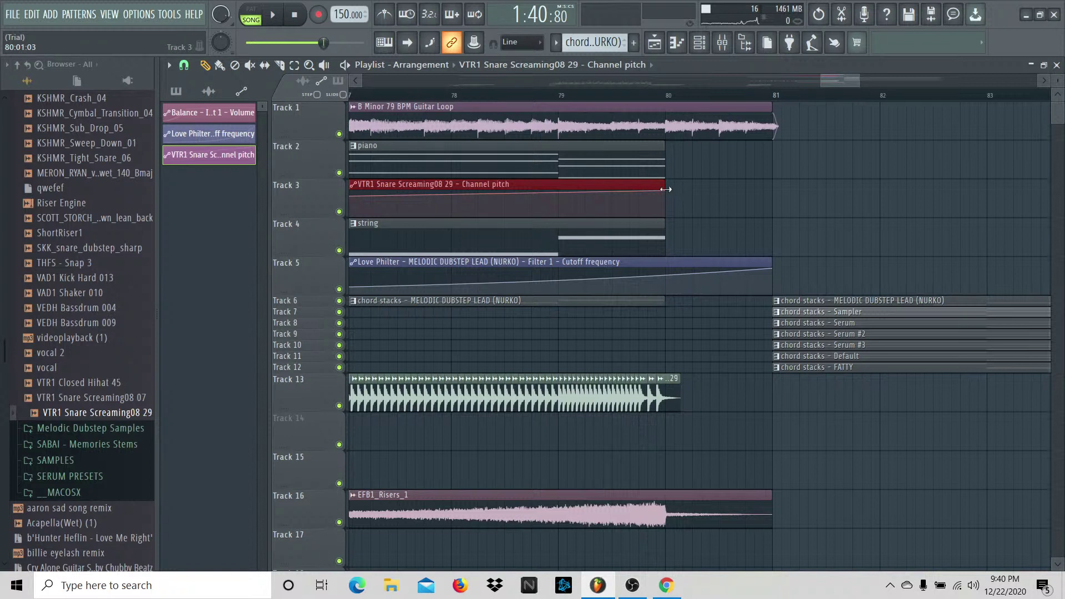
{"action": "left_click_drag", "start_coordinate": [666, 189], "coordinate": [718, 176]}
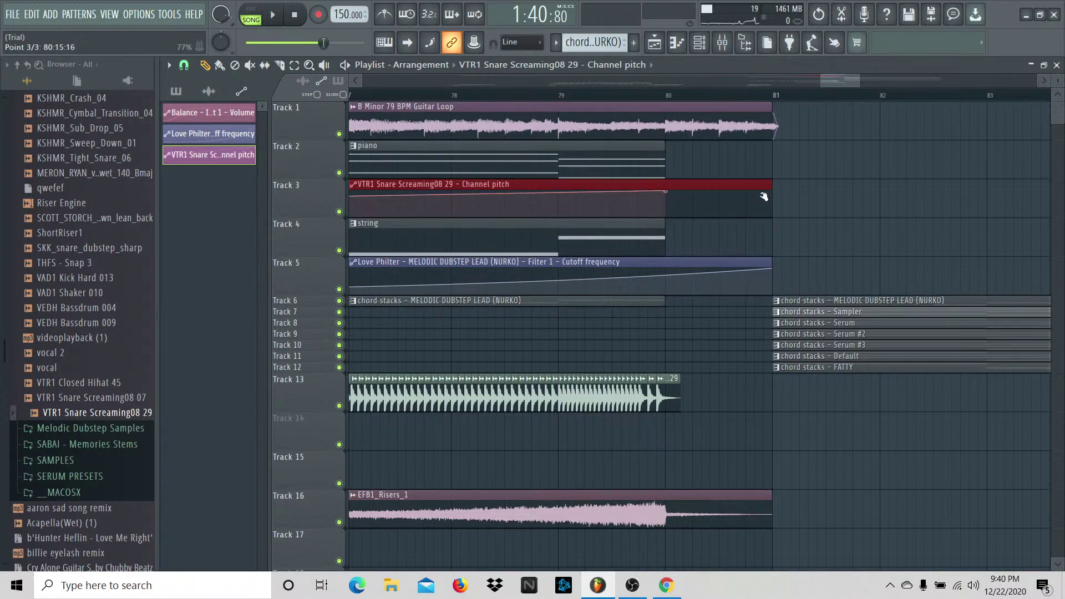
{"action": "left_click_drag", "start_coordinate": [763, 197], "coordinate": [750, 192]}
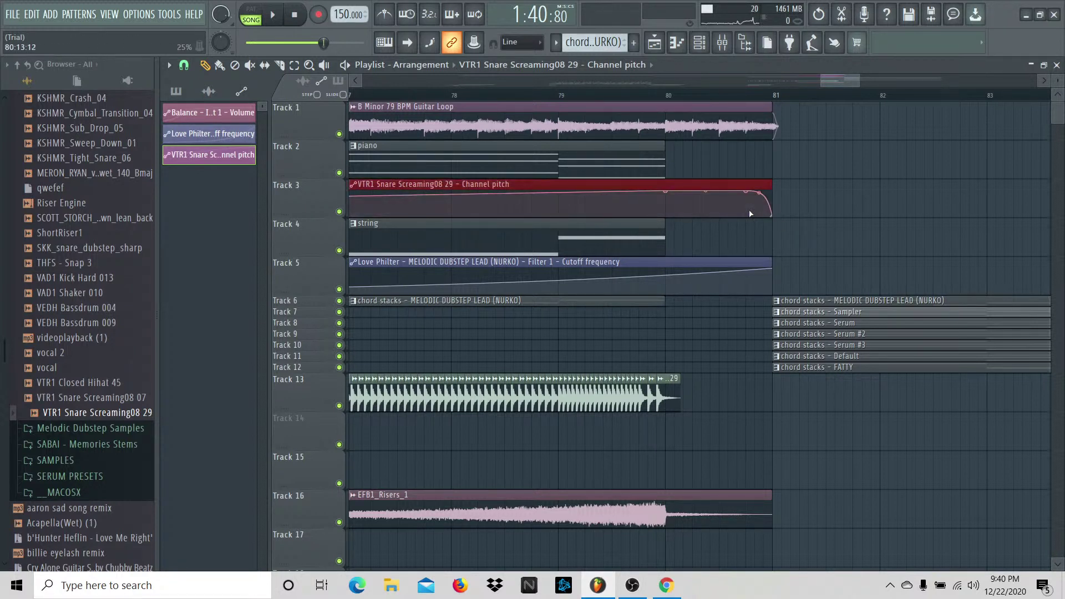
Step: Move the snare pitch automation clip down onto Track 13 over the snares, and the lead's filter cutoff automation clip onto Track 6
{"action": "key", "text": "shift+Down"}
{"action": "key", "text": "shift+Down"}
{"action": "key", "text": "shift+Down"}
{"action": "key", "text": "shift+Down"}
{"action": "key", "text": "shift+Down"}
{"action": "key", "text": "shift+Down"}
{"action": "key", "text": "shift+Down"}
{"action": "key", "text": "shift+Down"}
{"action": "key", "text": "shift+Down"}
{"action": "key", "text": "shift+Down"}
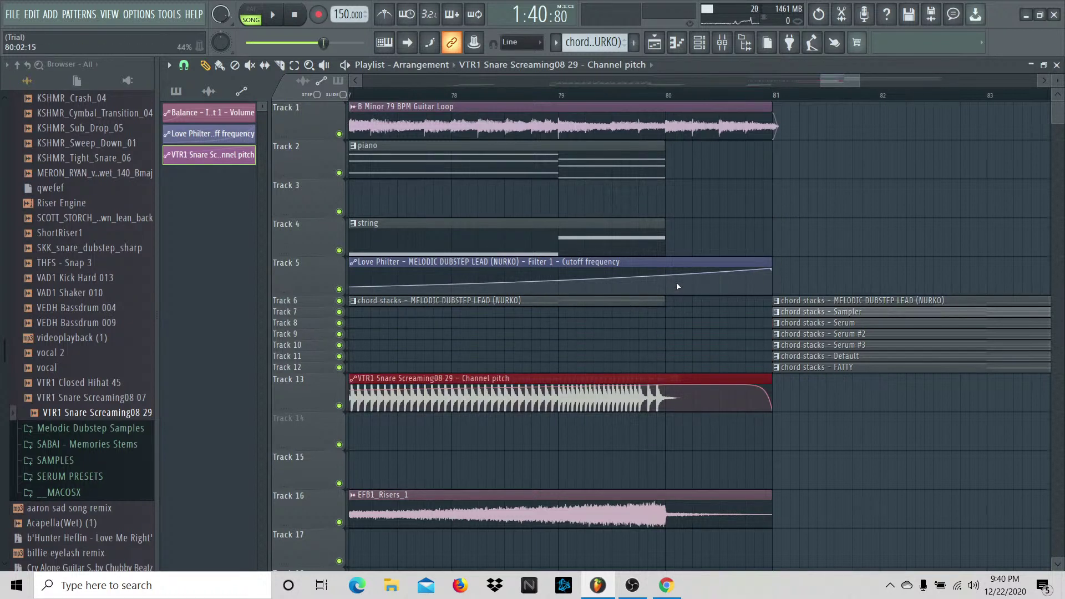
{"action": "key", "text": "shift+Down"}
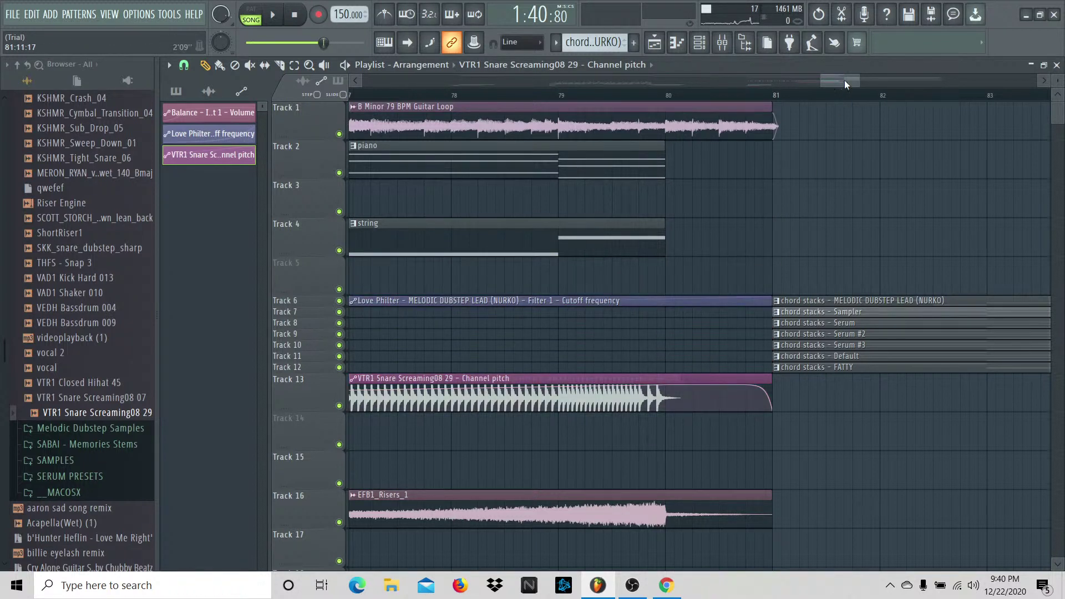
Step: Look through the Downloads folder in the sample browser for another sample pack
{"action": "scroll", "coordinate": [111, 356], "scroll_direction": "up", "scroll_amount": 10}
{"action": "left_click", "coordinate": [87, 418]}
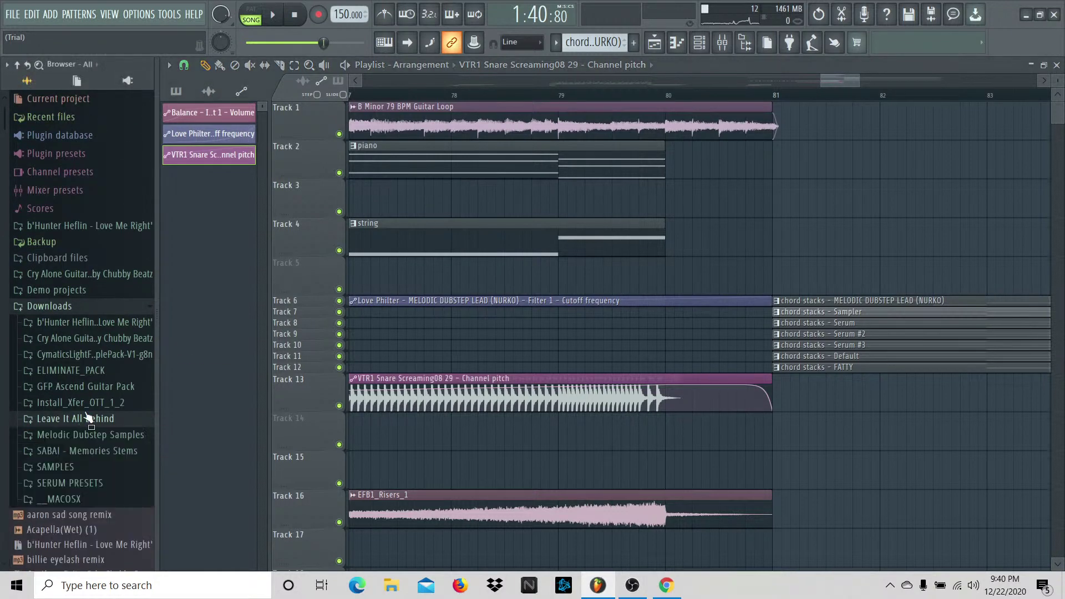
{"action": "left_click", "coordinate": [98, 306]}
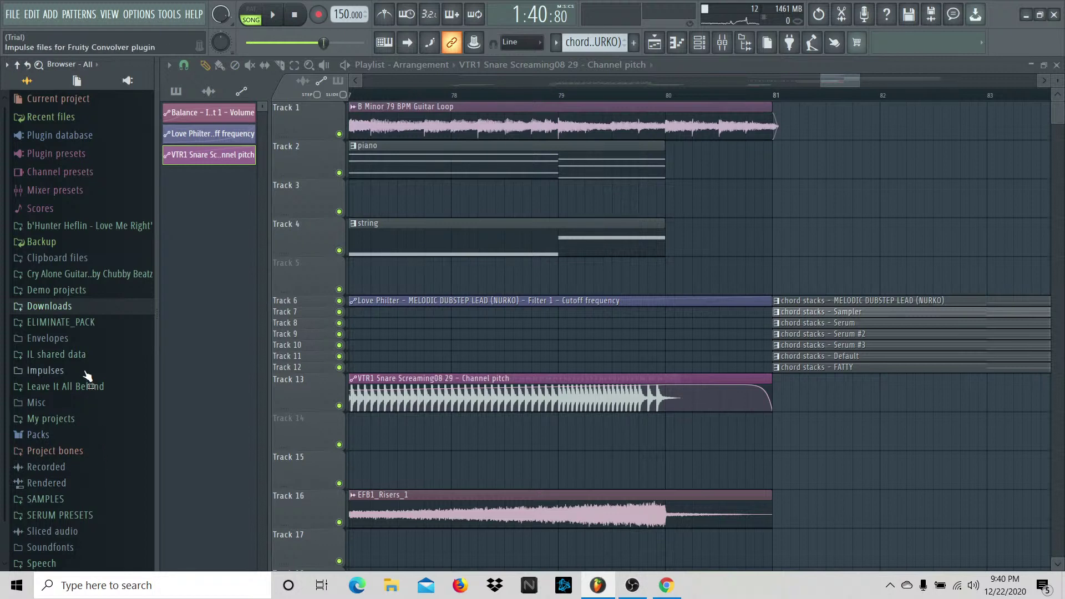
{"action": "scroll", "coordinate": [82, 314], "scroll_direction": "down", "scroll_amount": 2}
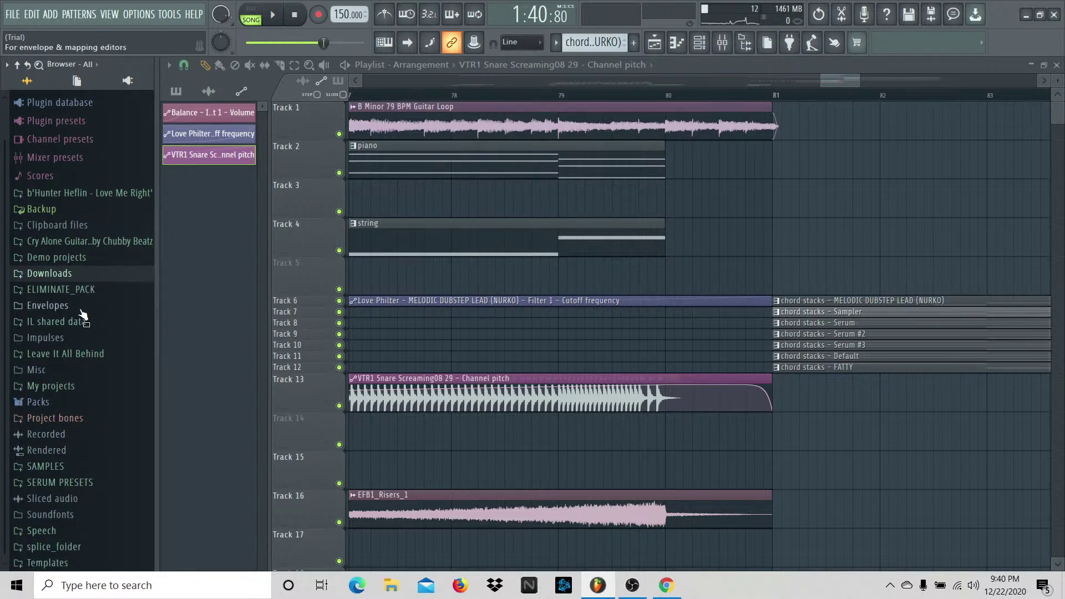
{"action": "left_click", "coordinate": [82, 277]}
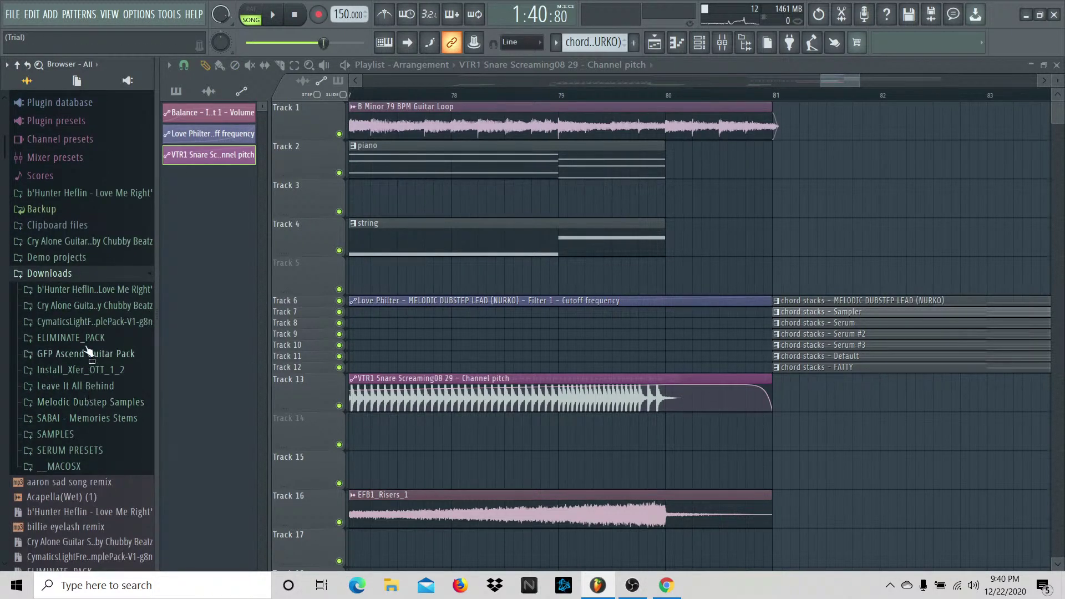
{"action": "scroll", "coordinate": [78, 368], "scroll_direction": "down", "scroll_amount": 17}
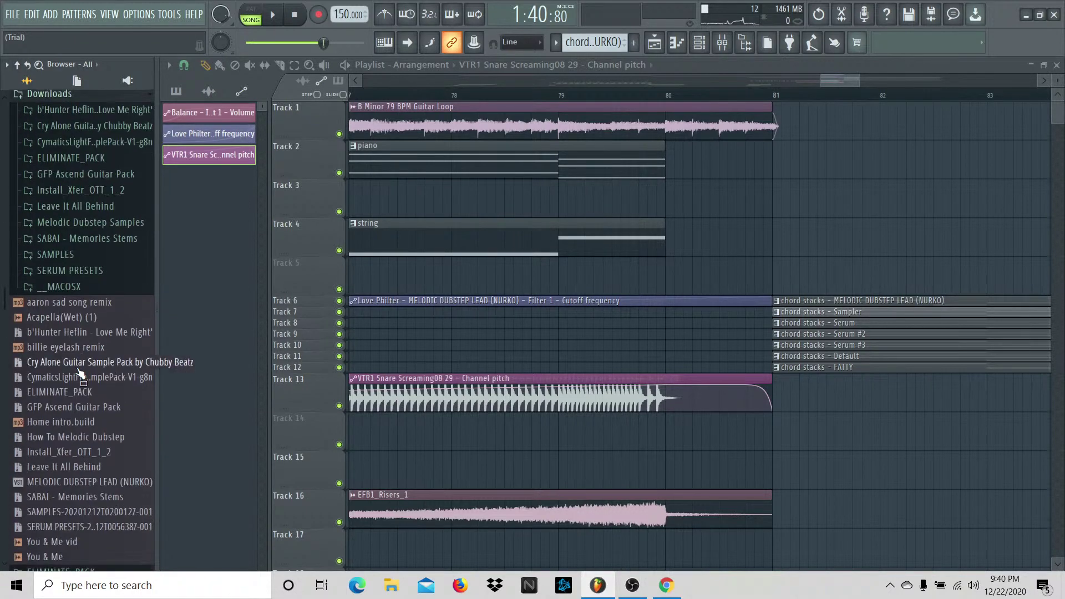
{"action": "scroll", "coordinate": [77, 367], "scroll_direction": "up", "scroll_amount": 19}
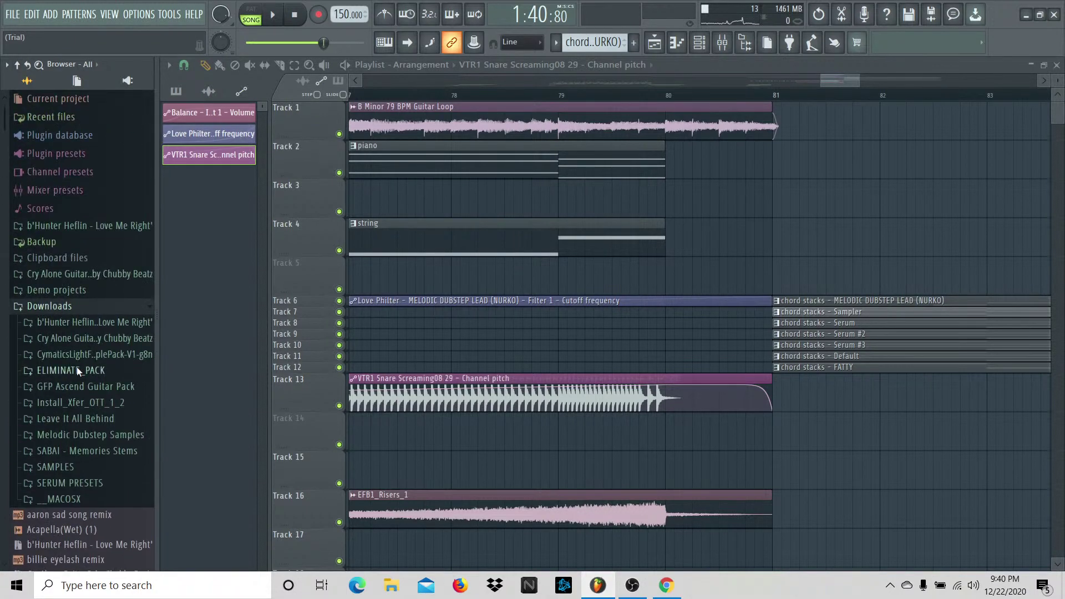
{"action": "left_click", "coordinate": [82, 312]}
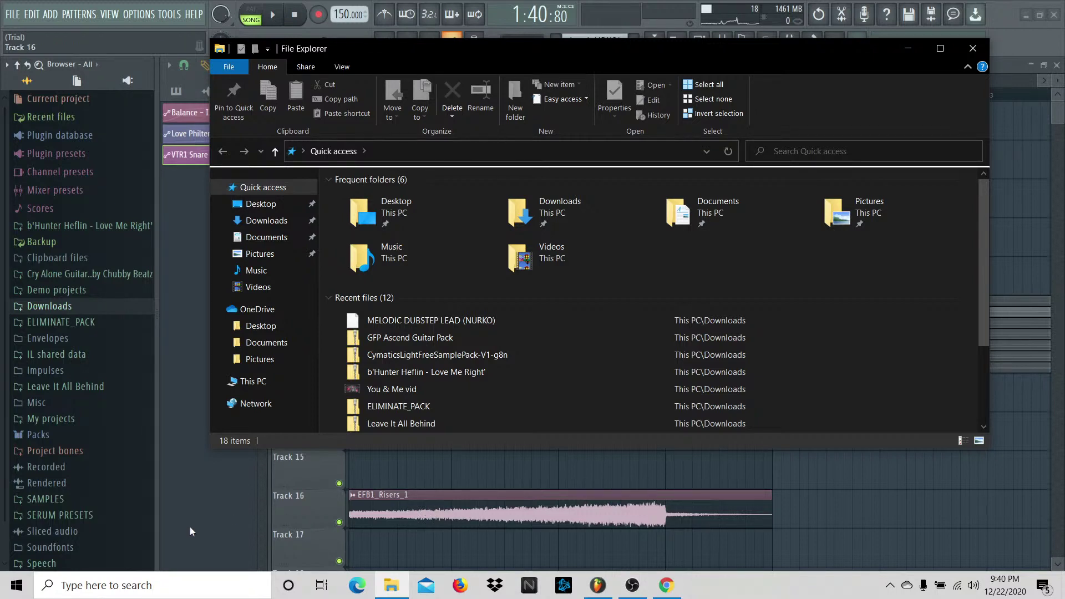
Step: Find the CymaticsLightFreeSamplePack-V1-g8n folder among the downloads in File Explorer, expand it in the FL Studio browser, and close File Explorer
{"action": "left_click", "coordinate": [266, 221]}
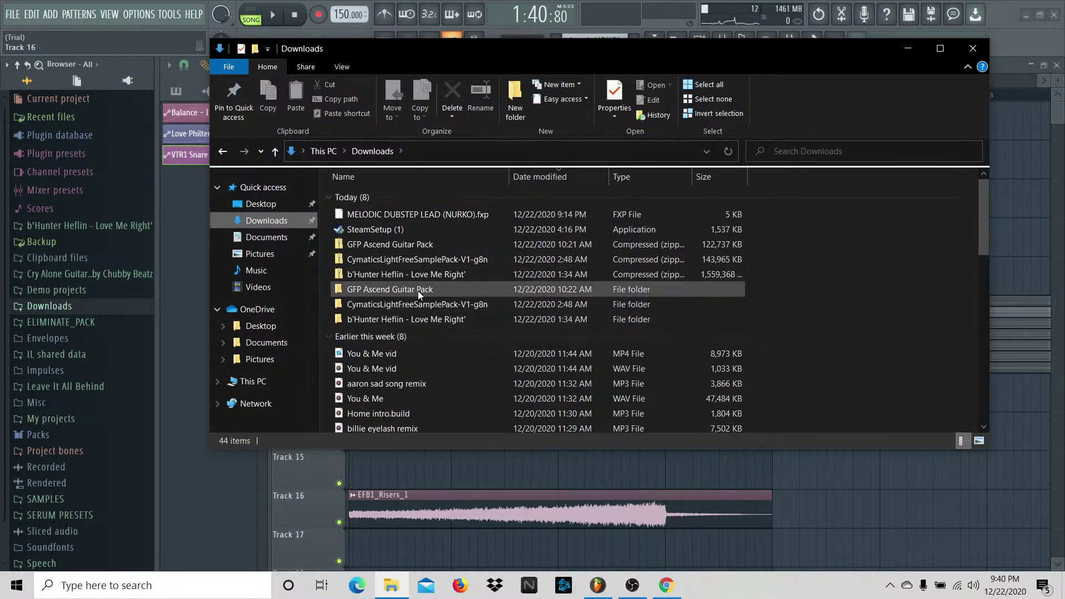
{"action": "scroll", "coordinate": [418, 290], "scroll_direction": "down", "scroll_amount": 3}
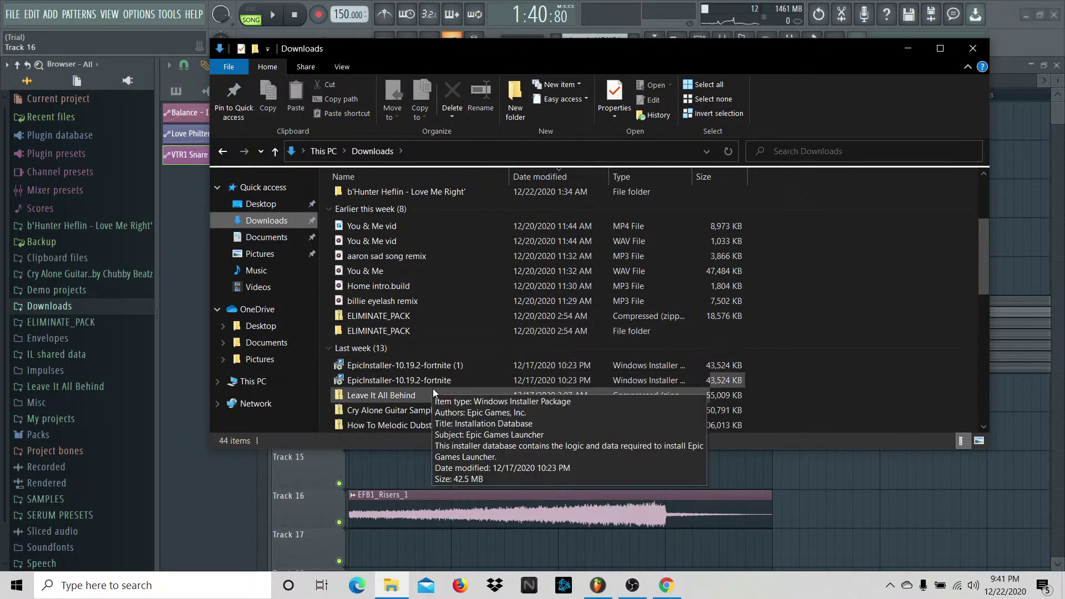
{"action": "scroll", "coordinate": [525, 372], "scroll_direction": "up", "scroll_amount": 3}
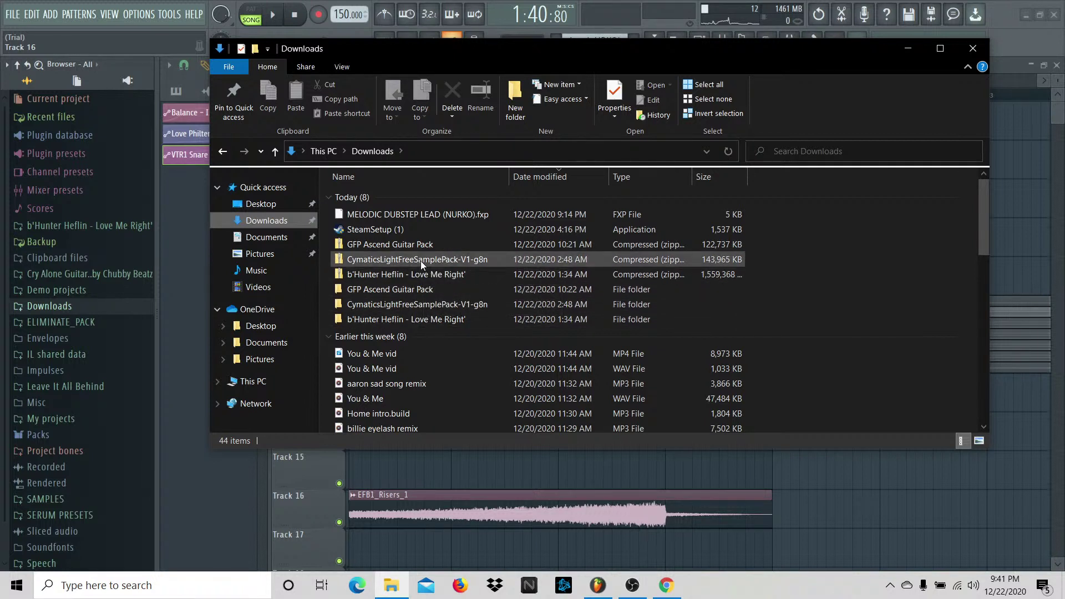
{"action": "left_click", "coordinate": [428, 308]}
{"action": "left_click", "coordinate": [103, 304]}
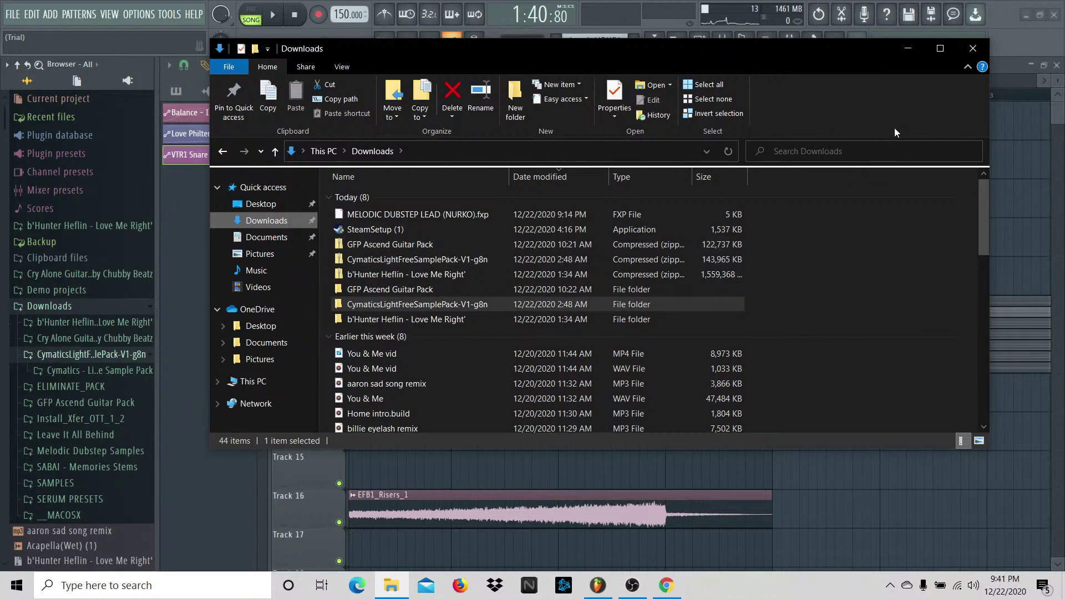
{"action": "left_click", "coordinate": [972, 48]}
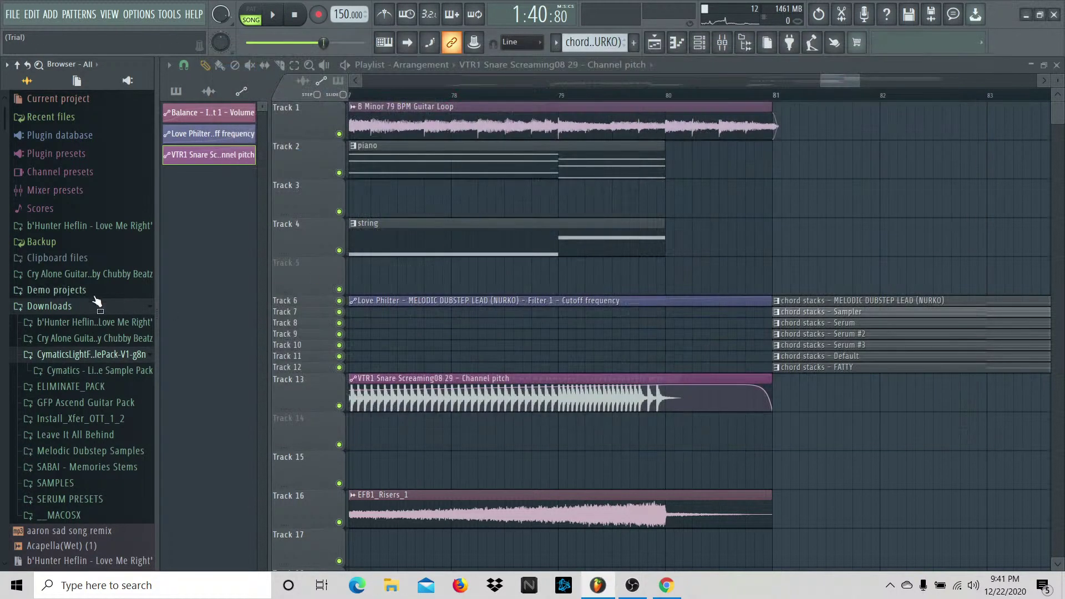
Step: Open the Claps one-shots in the Cymatics pack's bonus samples and preview San Holo Free Clap 1 through 4
{"action": "left_click", "coordinate": [83, 370]}
{"action": "left_click", "coordinate": [95, 387]}
{"action": "left_click", "coordinate": [103, 418]}
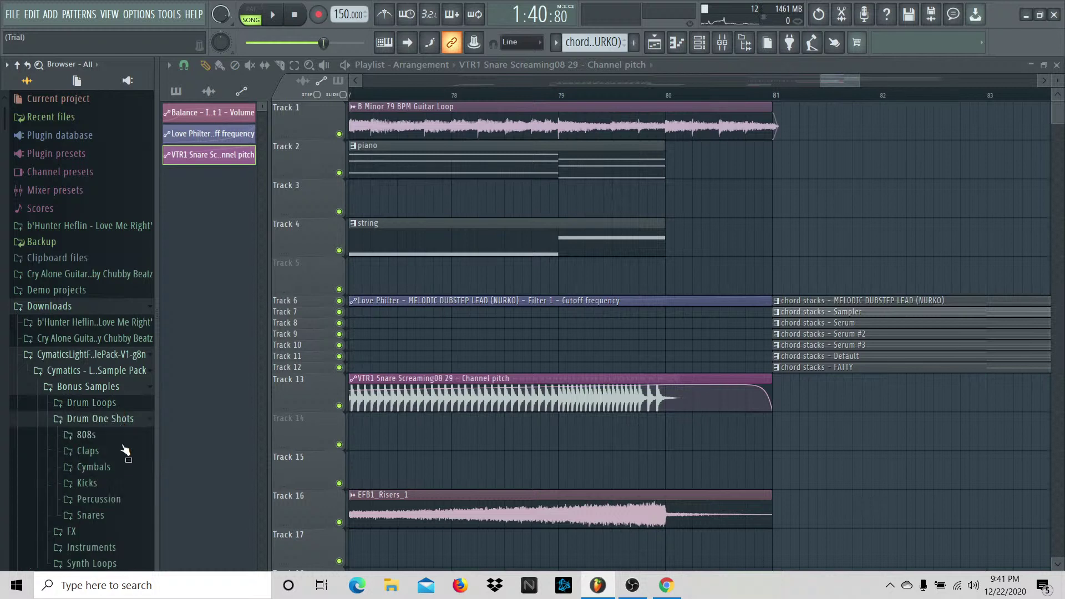
{"action": "left_click", "coordinate": [88, 450]}
{"action": "left_click", "coordinate": [105, 466]}
{"action": "left_click", "coordinate": [108, 481]}
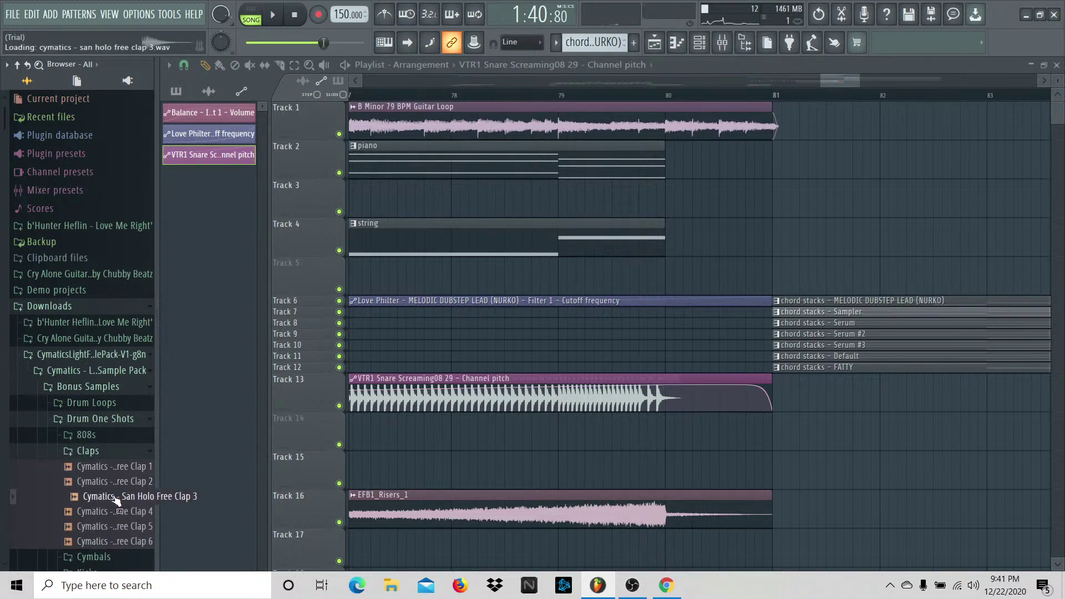
{"action": "left_click", "coordinate": [111, 497]}
{"action": "left_click", "coordinate": [116, 511]}
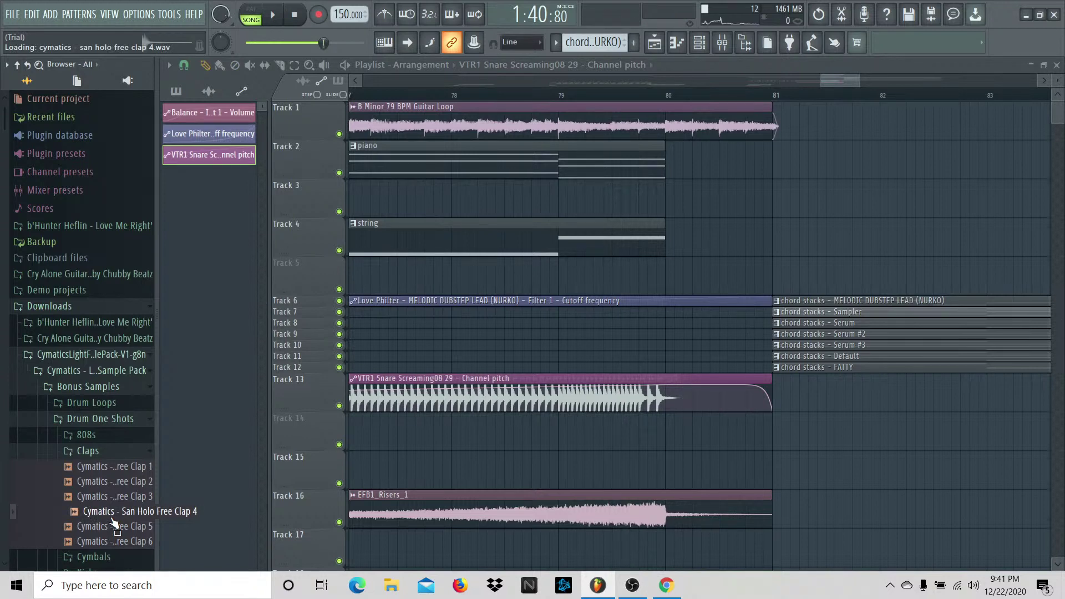
Step: Place San Holo Free Clap 4 on Track 14 at bar 65 and route it to mixer track 31 at 71% volume
{"action": "left_click_drag", "start_coordinate": [114, 523], "coordinate": [466, 466]}
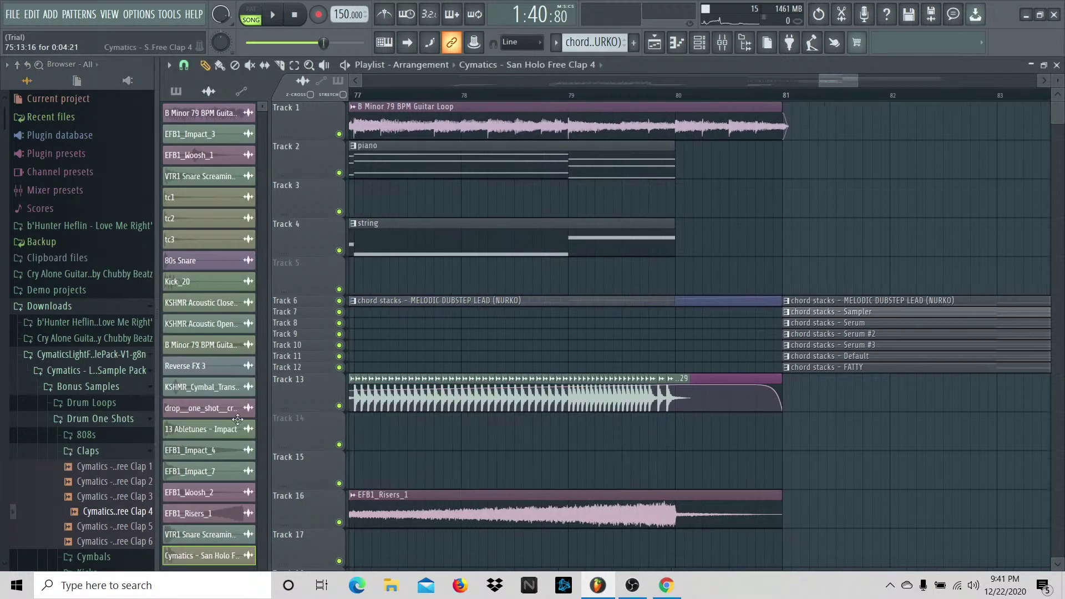
{"action": "left_click_drag", "start_coordinate": [237, 420], "coordinate": [489, 433]}
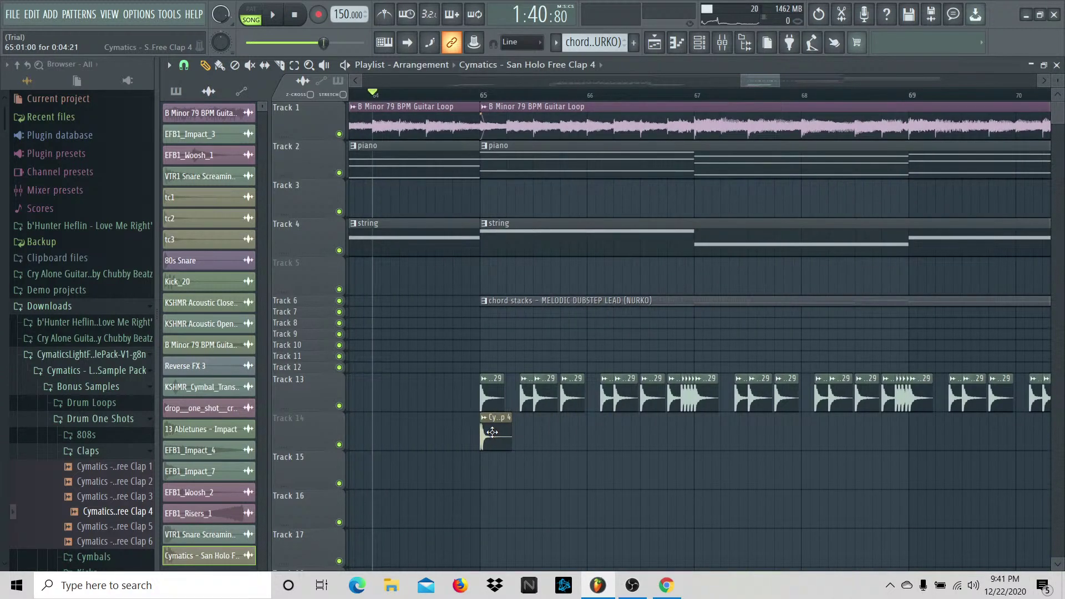
{"action": "key", "text": "space"}
{"action": "double_click", "coordinate": [501, 433]}
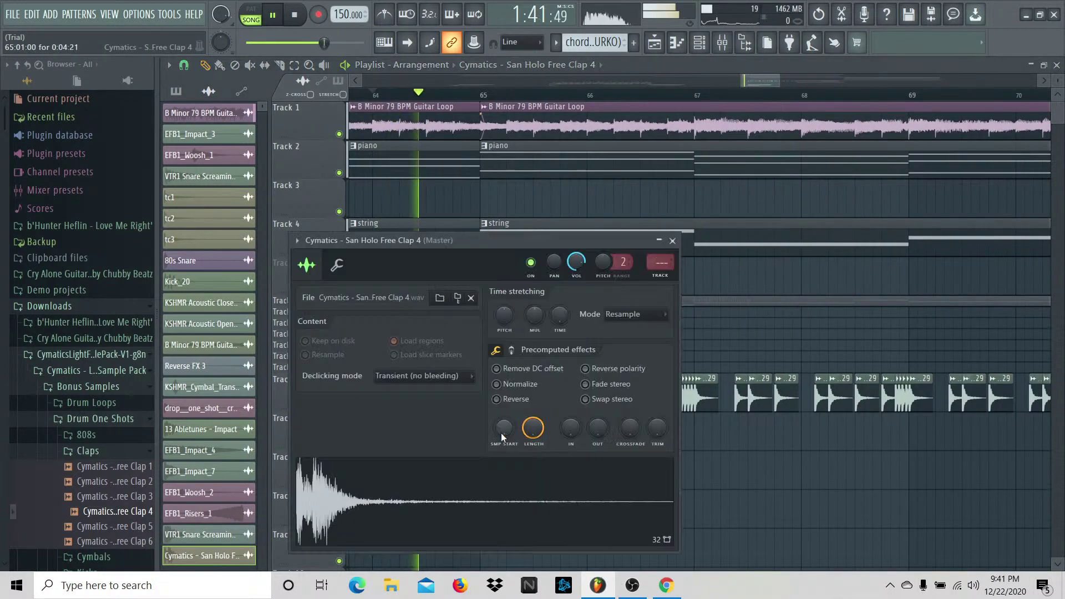
{"action": "key", "text": "space"}
{"action": "key", "text": "F9"}
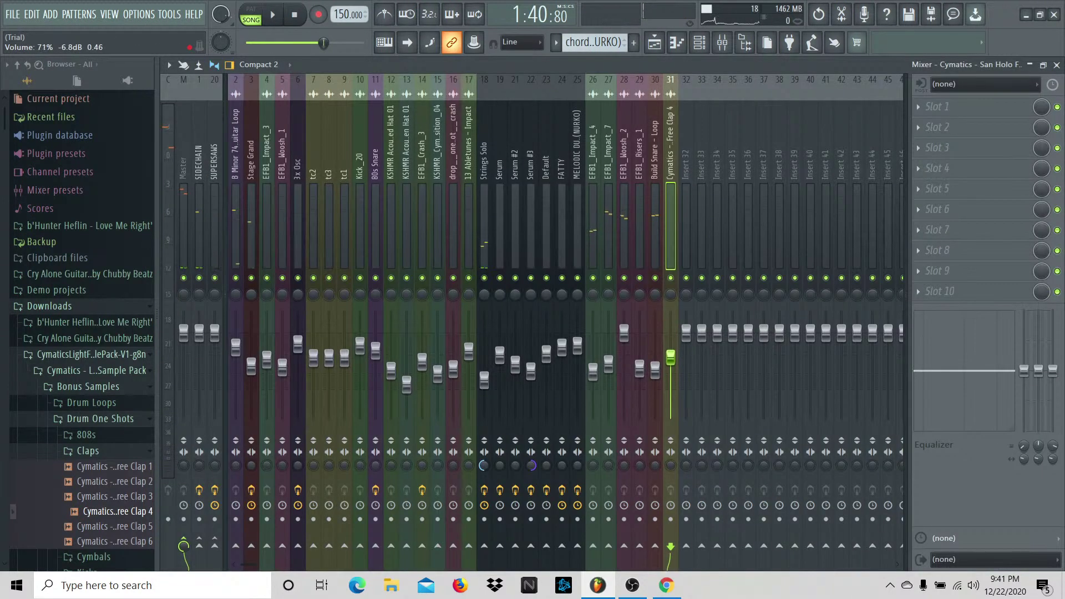
{"action": "key", "text": "space"}
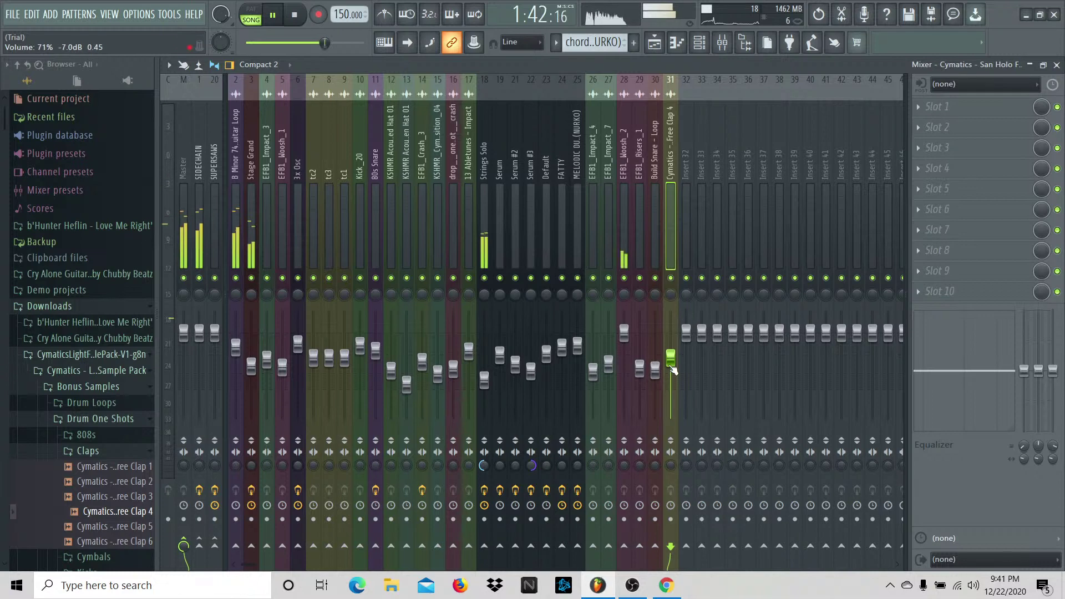
{"action": "key", "text": "space"}
Step: Set the Playlist snap to Step and place a clap on every beat of bar 65 on Track 14
{"action": "left_click", "coordinate": [649, 51]}
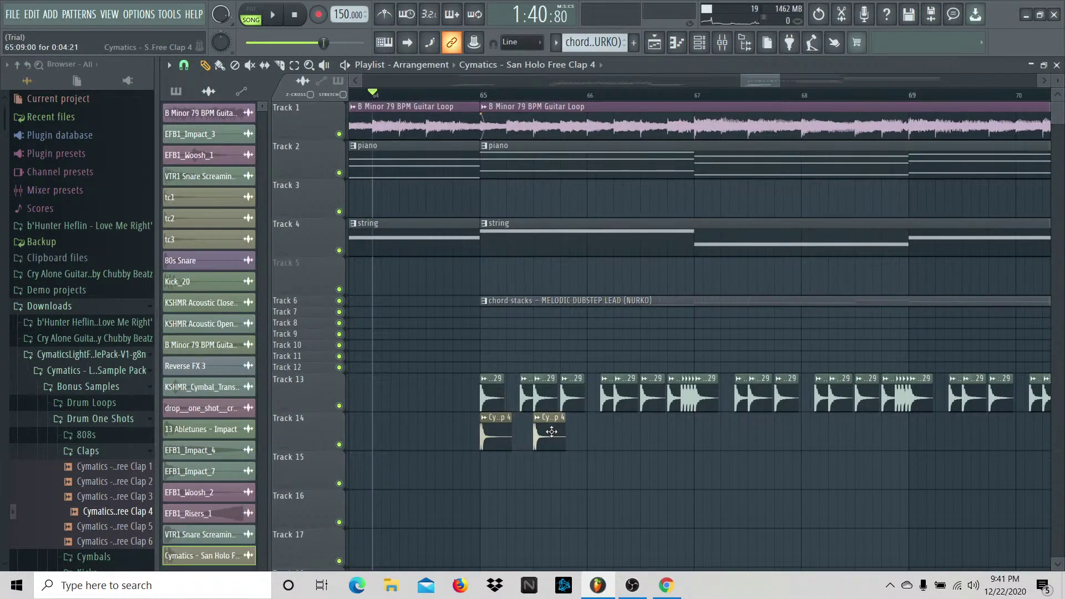
{"action": "left_click", "coordinate": [184, 65]}
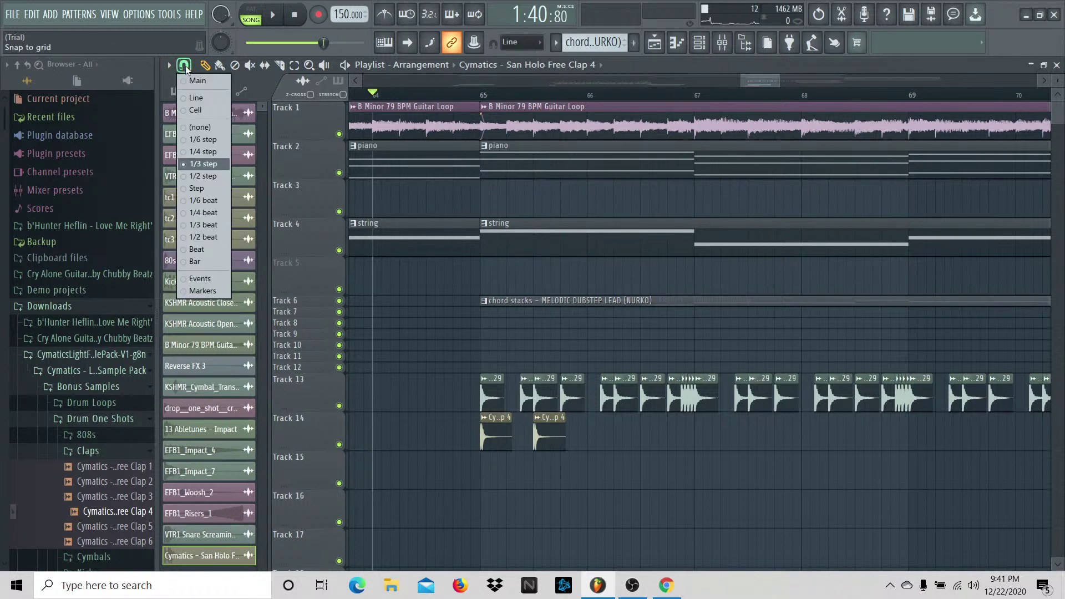
{"action": "left_click", "coordinate": [203, 189]}
{"action": "key", "text": "space"}
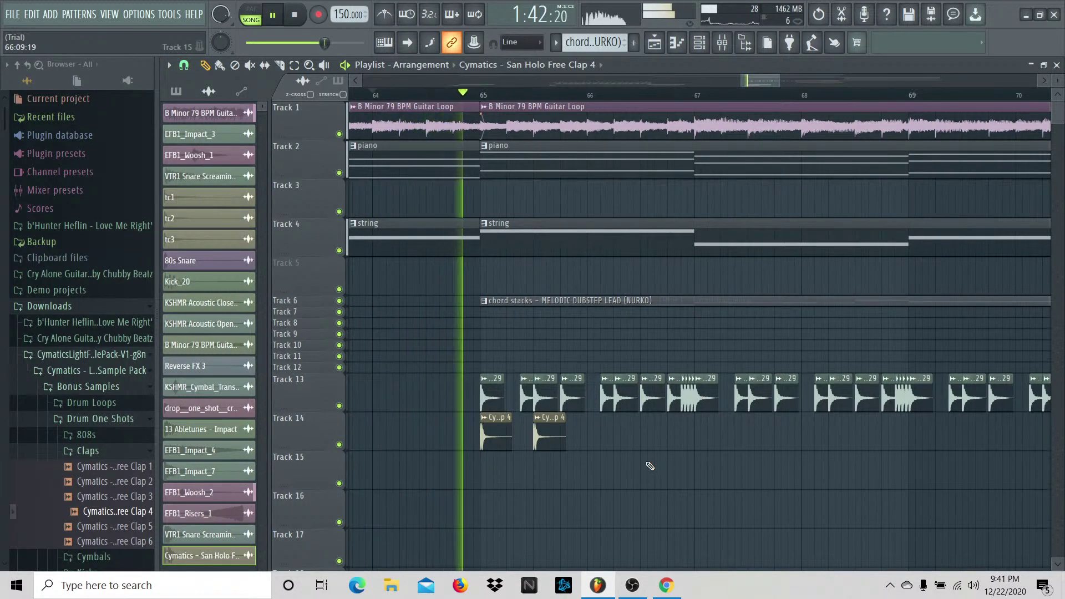
{"action": "key", "text": "space"}
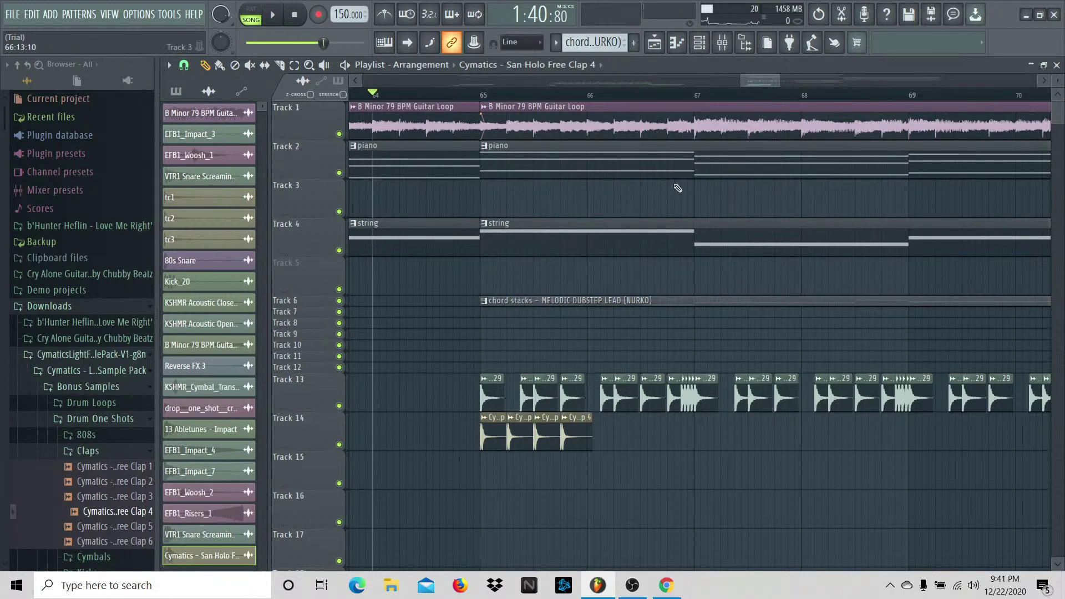
Step: Lower the clap's mixer track volume to 50%, soloing the track to check it during playback
{"action": "left_click", "coordinate": [722, 51]}
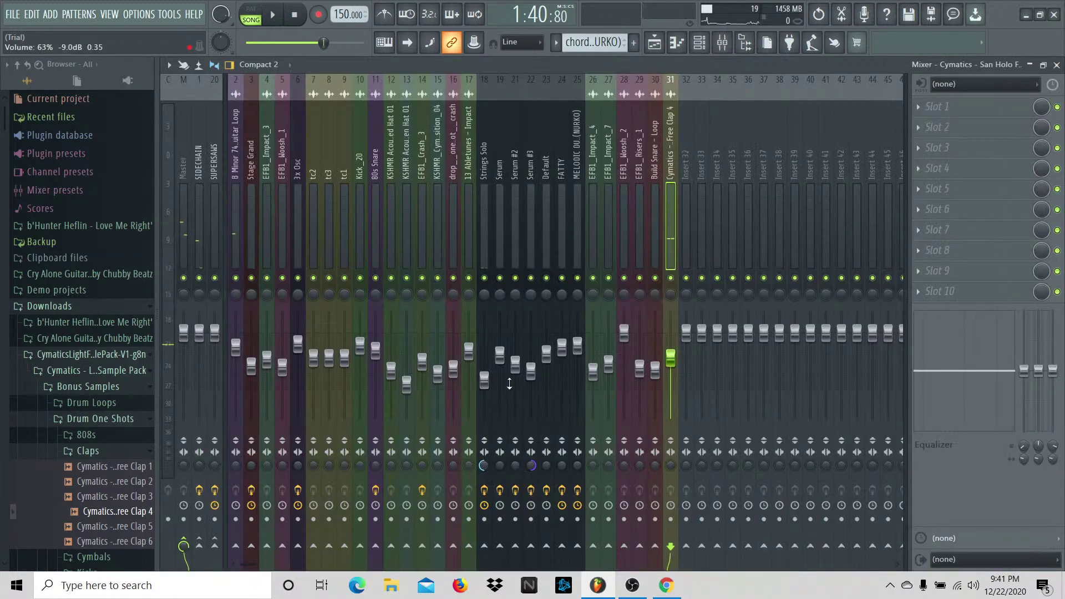
{"action": "right_click", "coordinate": [672, 278]}
{"action": "key", "text": "space"}
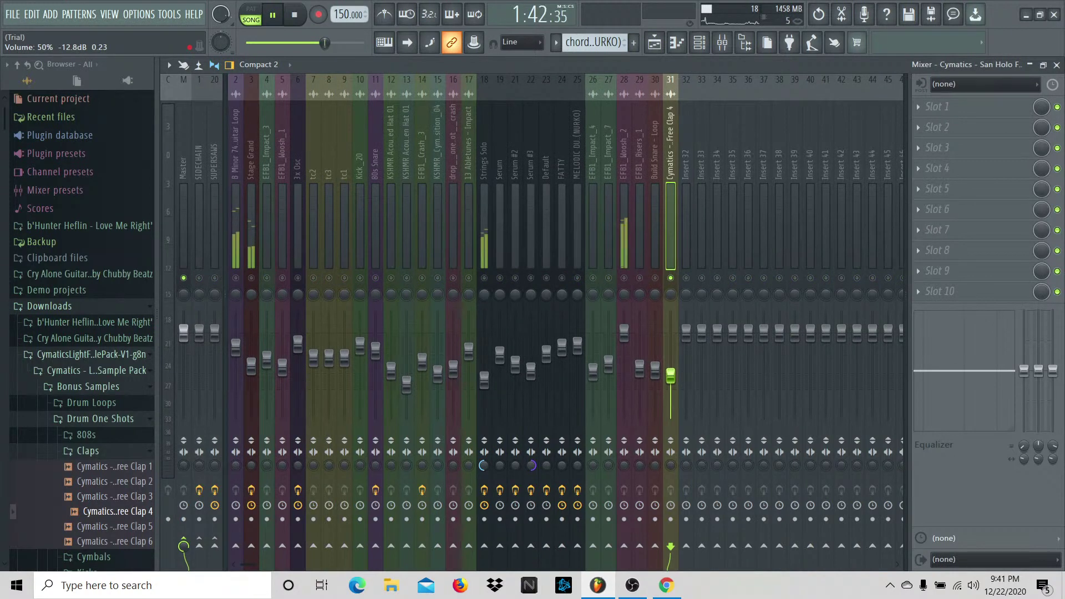
{"action": "right_click", "coordinate": [671, 277]}
{"action": "key", "text": "space"}
Step: Duplicate the four claps on Track 14 so they also fill bar 66
{"action": "left_click", "coordinate": [655, 43]}
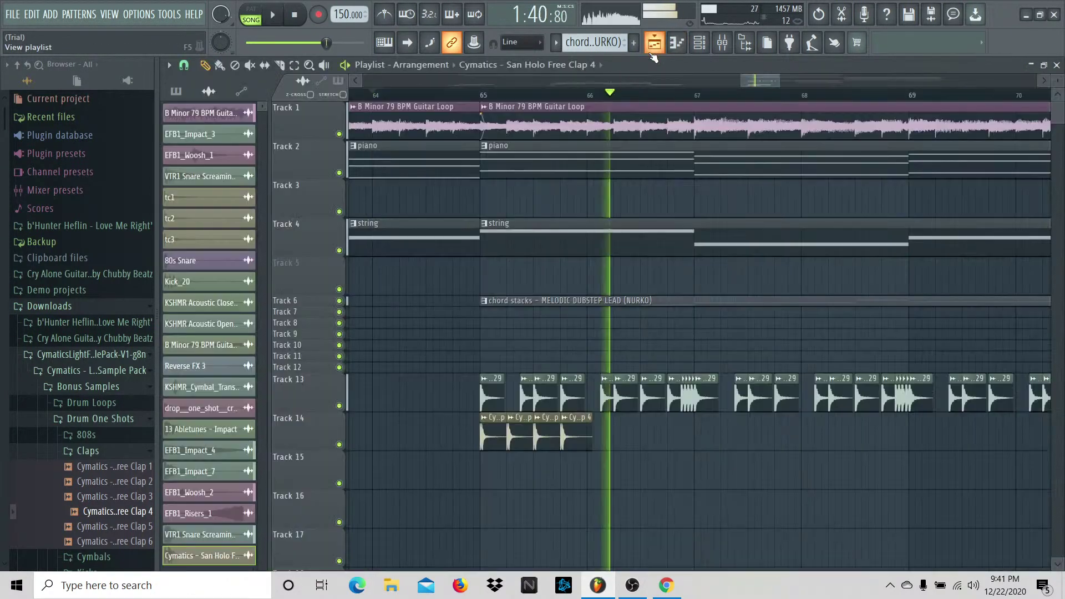
{"action": "left_click_drag", "start_coordinate": [607, 424], "coordinate": [481, 438]}
{"action": "key", "text": "ctrl+b"}
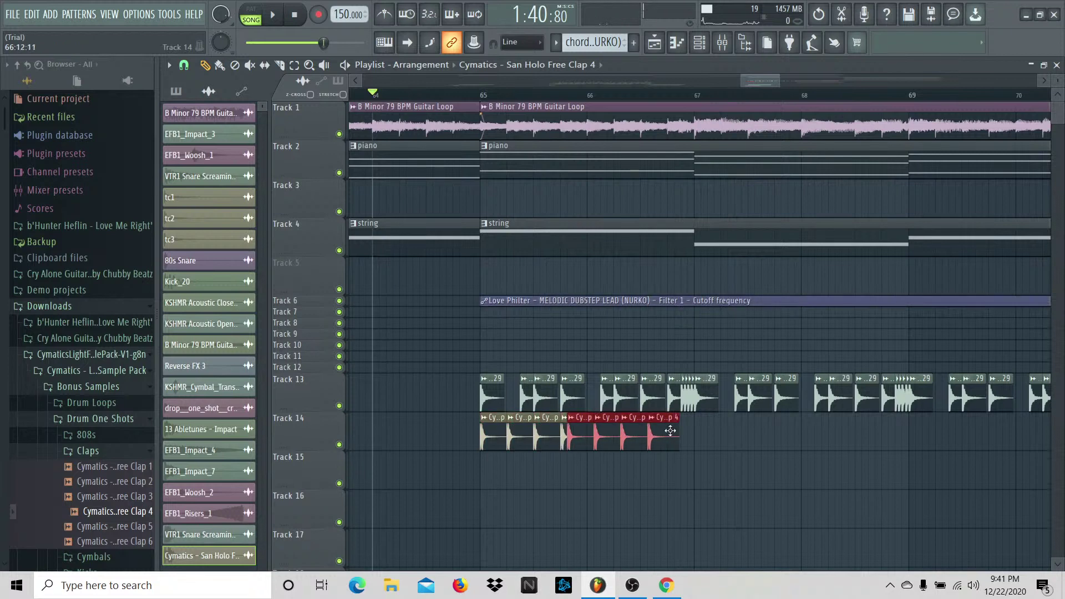
Step: Play back the claps with the snares and trim the clap's mixer volume to 49%
{"action": "key", "text": "space"}
{"action": "key", "text": "F9"}
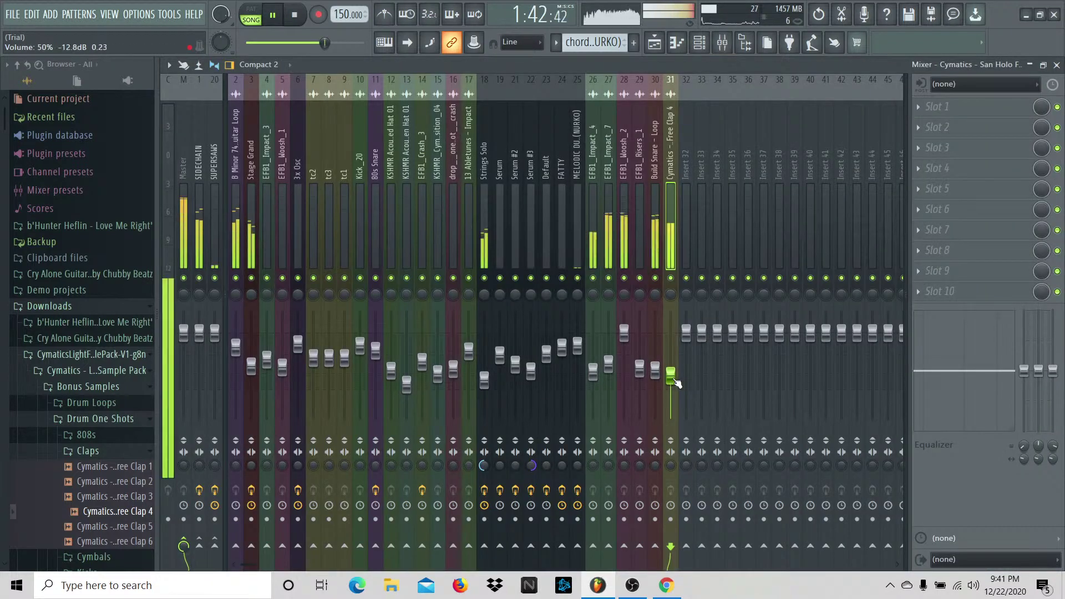
{"action": "left_click_drag", "start_coordinate": [673, 379], "coordinate": [673, 381]}
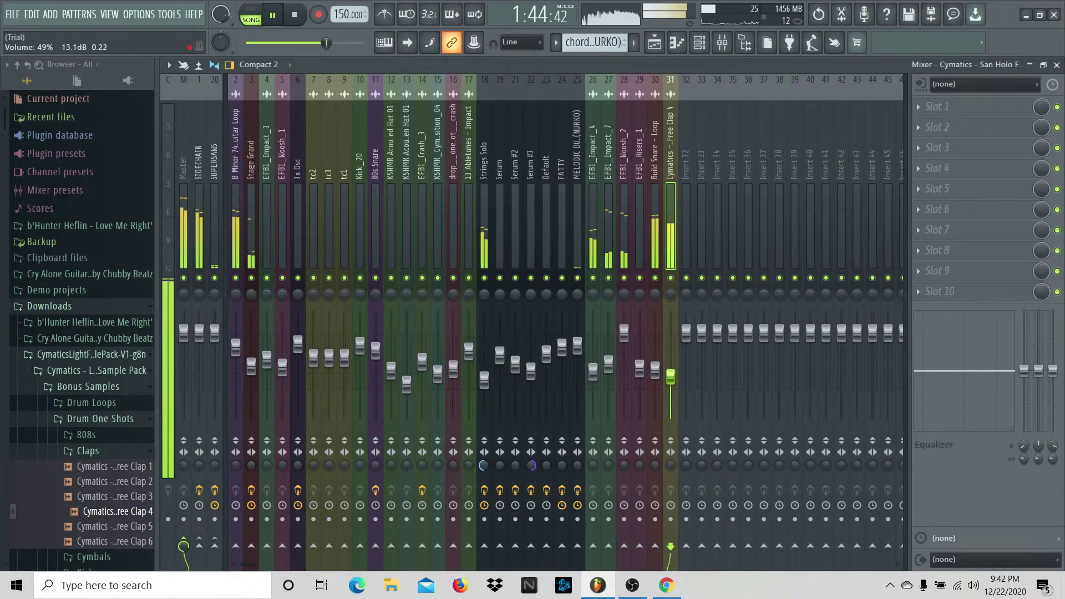
{"action": "key", "text": "F5"}
{"action": "key", "text": "space"}
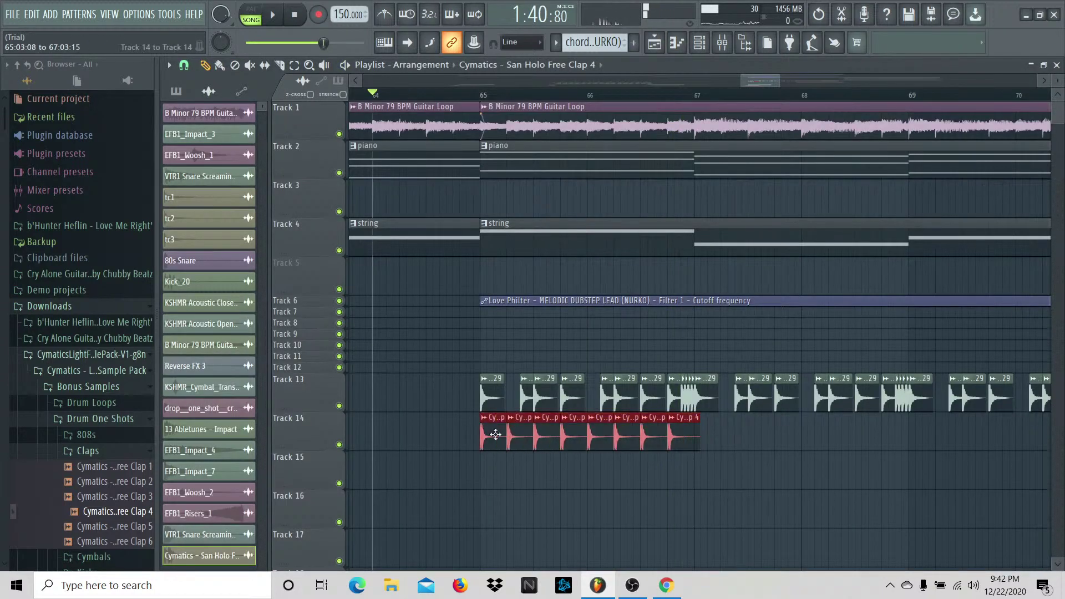
Step: Repeat the clap pattern along Track 14 up to bar 81 and delete the claps from bar 80 on
{"action": "left_click_drag", "start_coordinate": [496, 434], "coordinate": [749, 434]}
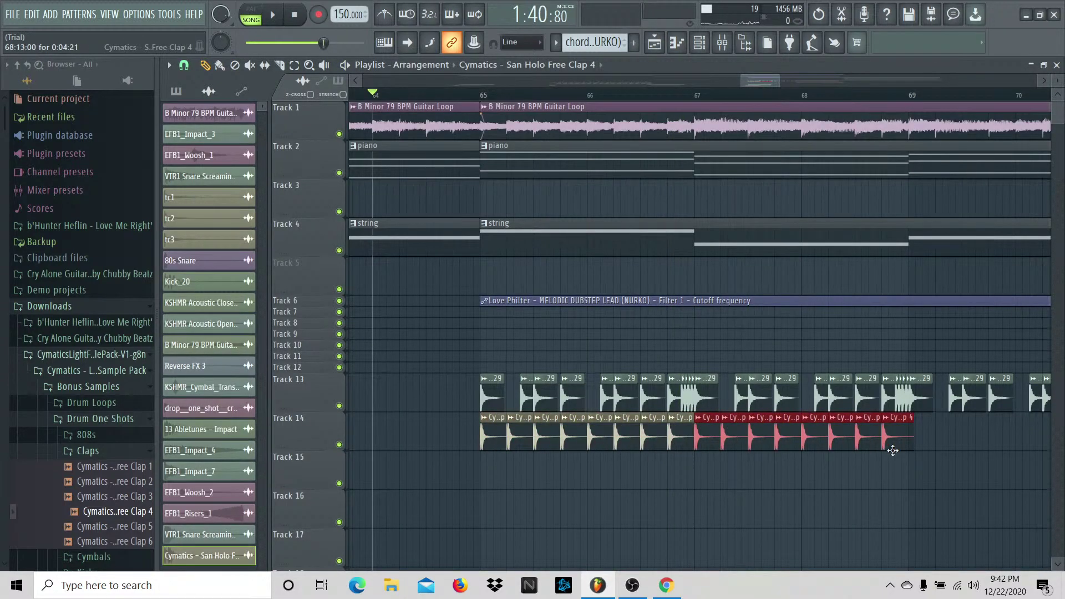
{"action": "mouse_move", "coordinate": [930, 446]}
{"action": "left_mouse_down"}
{"action": "mouse_move", "coordinate": [503, 436]}
{"action": "mouse_move", "coordinate": [927, 432]}
{"action": "left_mouse_up"}
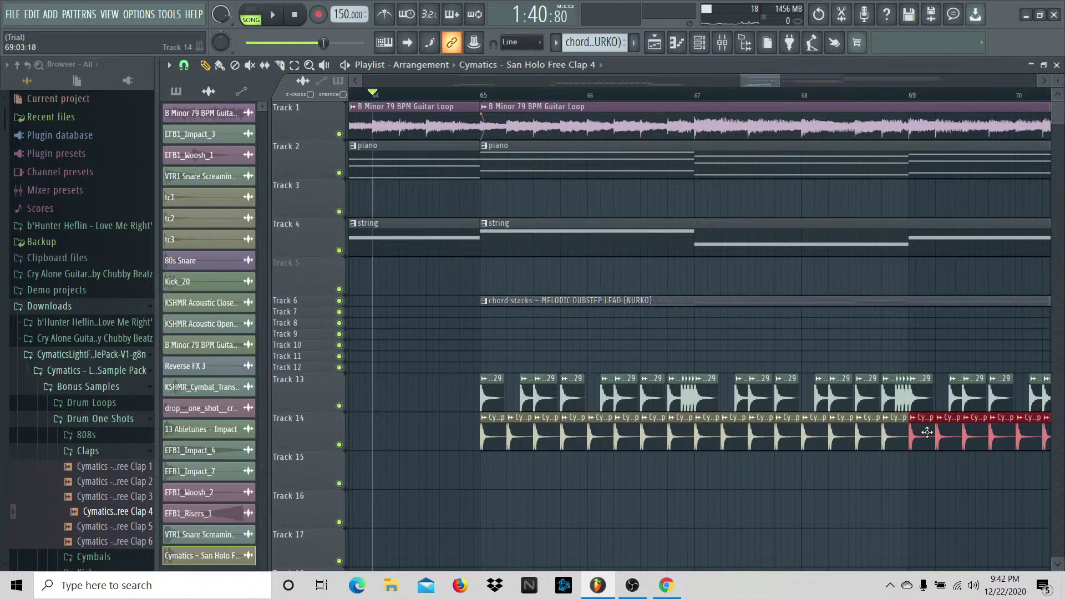
{"action": "scroll", "coordinate": [859, 329], "scroll_direction": "down", "scroll_amount": 4}
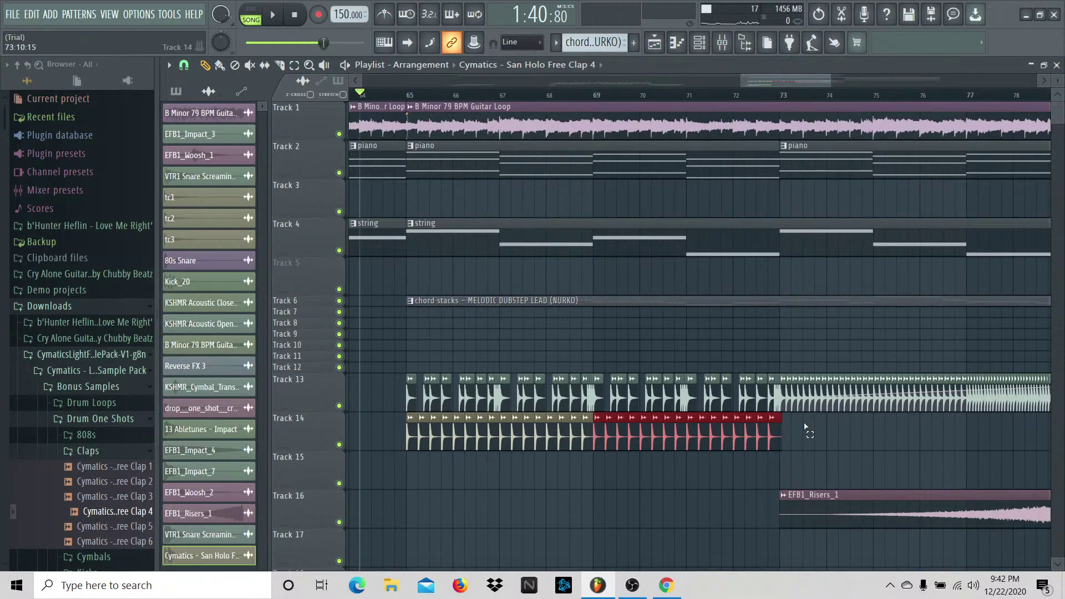
{"action": "left_click_drag", "start_coordinate": [599, 434], "coordinate": [785, 438]}
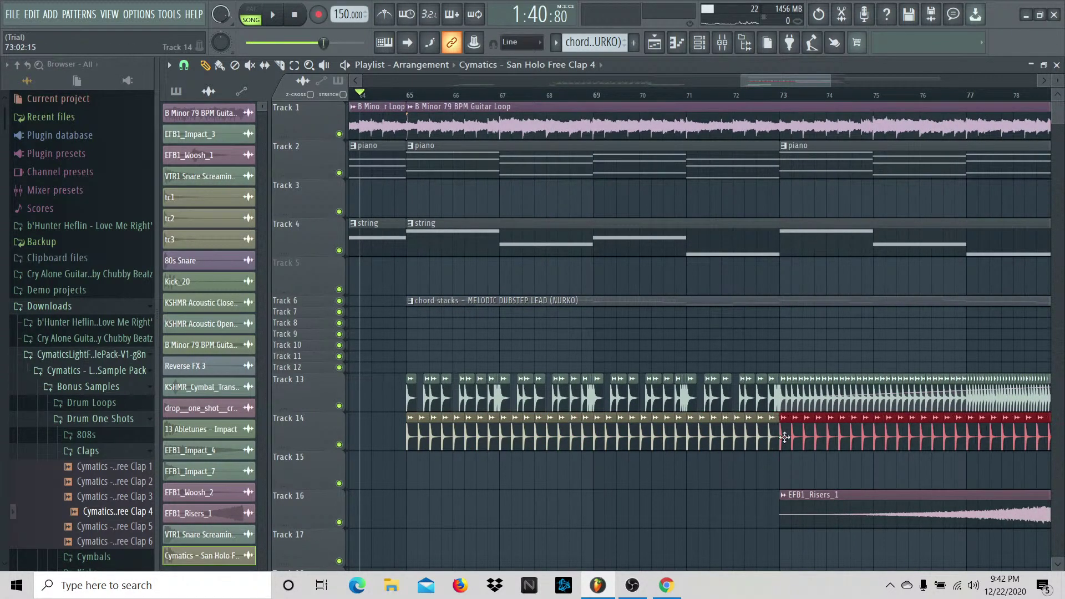
{"action": "left_click_drag", "start_coordinate": [811, 82], "coordinate": [844, 83]}
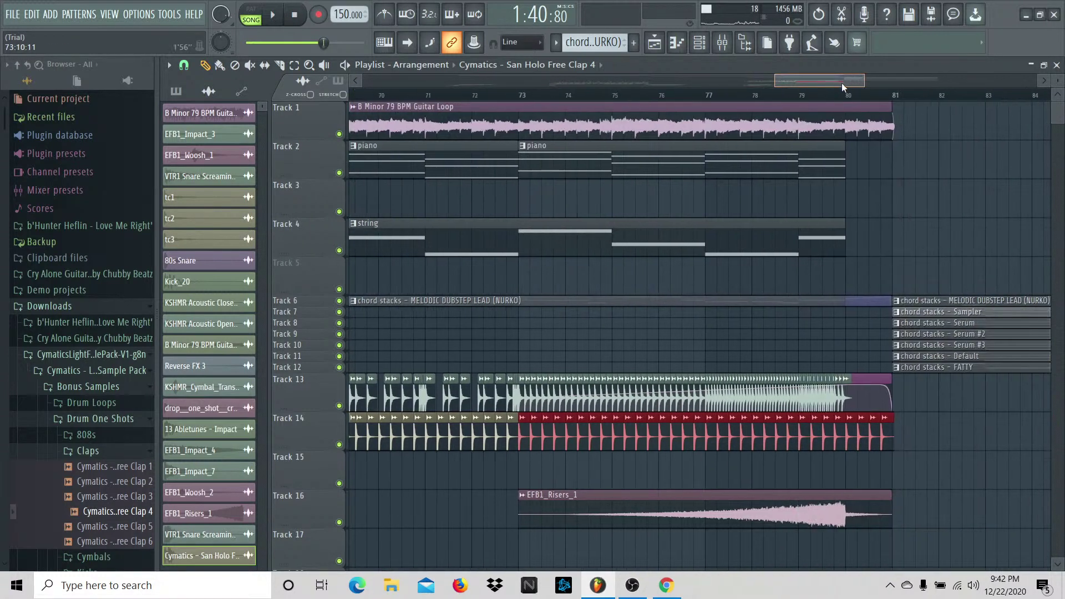
{"action": "left_click", "coordinate": [864, 438]}
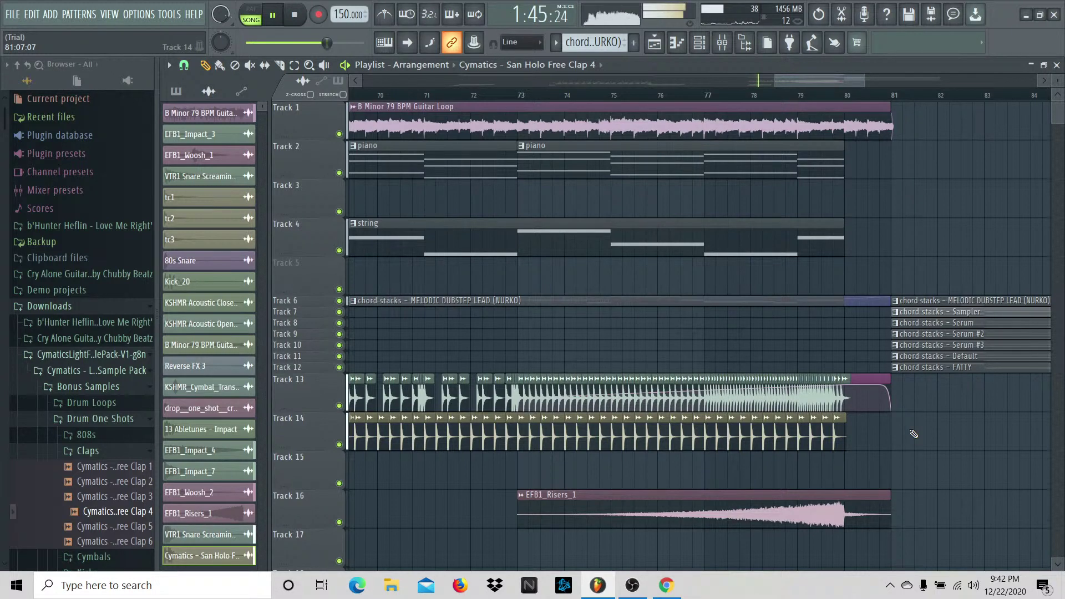
Step: Slightly lower the Strings Solo mixer volume and raise the B Minor guitar loop's volume during playback
{"action": "left_click_drag", "start_coordinate": [830, 77], "coordinate": [809, 78]}
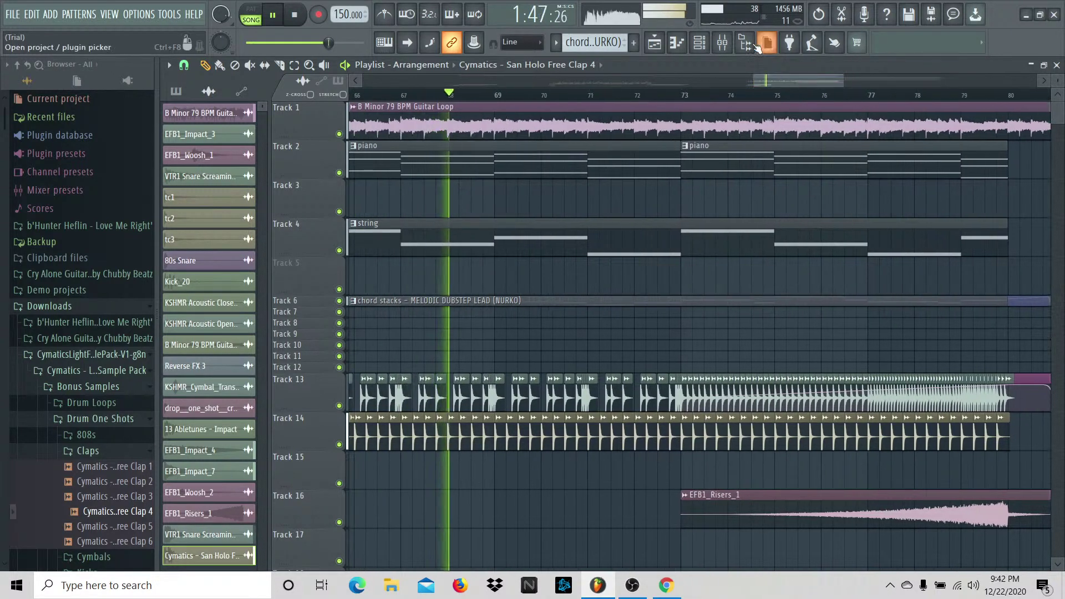
{"action": "left_click", "coordinate": [724, 49]}
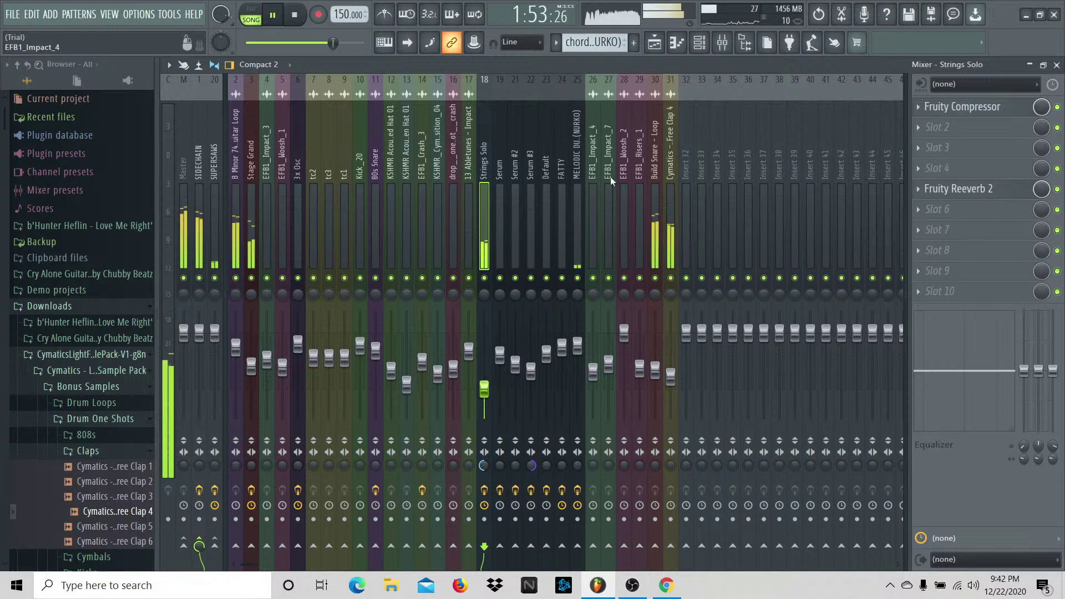
{"action": "left_click", "coordinate": [236, 348]}
{"action": "left_click_drag", "start_coordinate": [236, 348], "coordinate": [236, 344]}
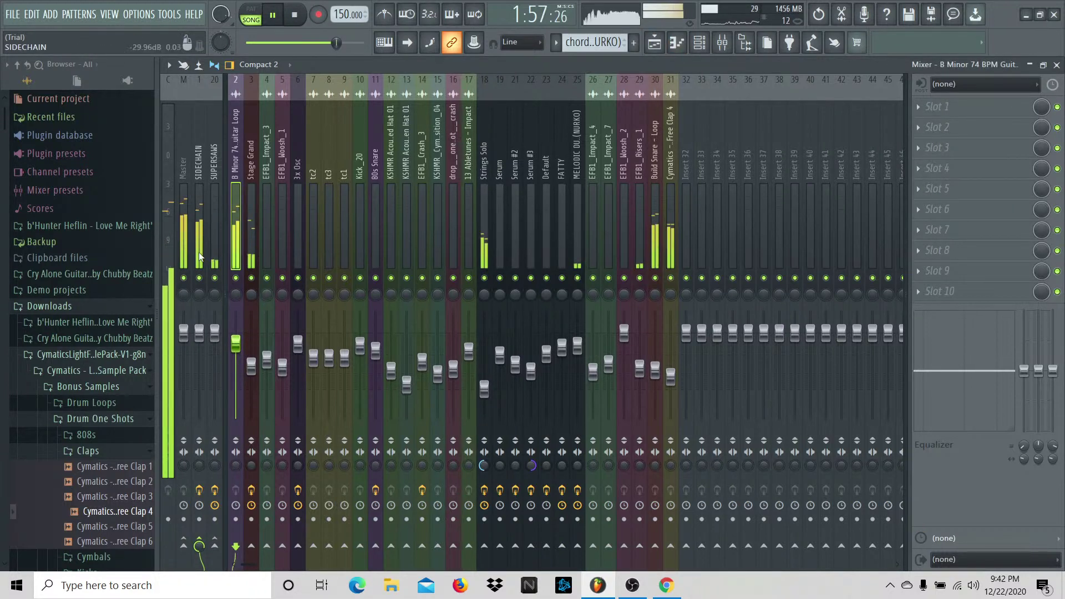
Step: Listen to the build-up through bar 81 to check how it leads into the drop
{"action": "key", "text": "F5"}
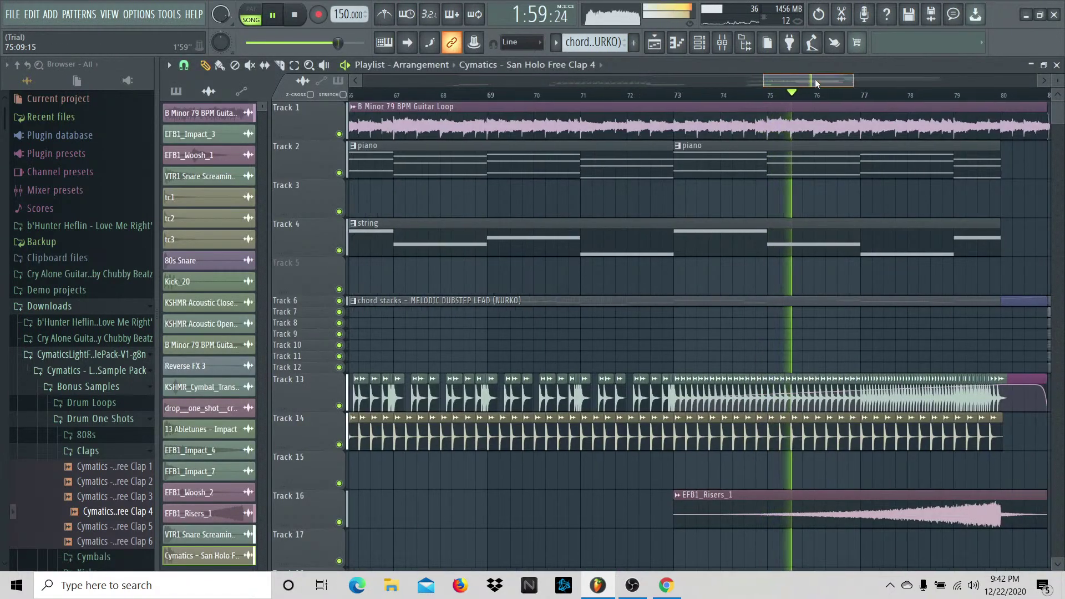
{"action": "left_click_drag", "start_coordinate": [820, 79], "coordinate": [837, 77]}
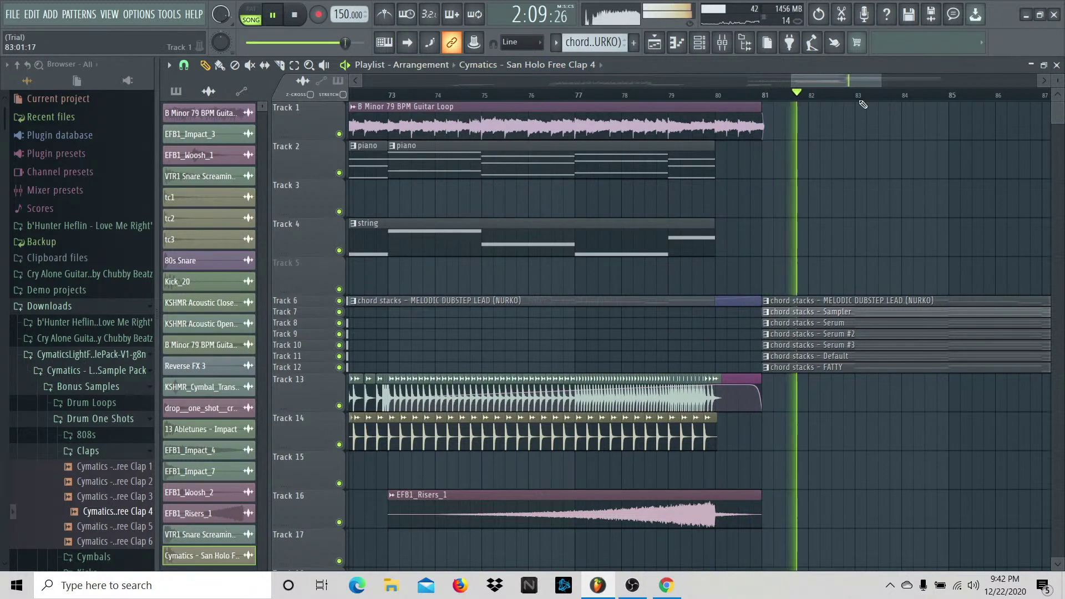
{"action": "key", "text": "space"}
{"action": "scroll", "coordinate": [819, 170], "scroll_direction": "up", "scroll_amount": 4}
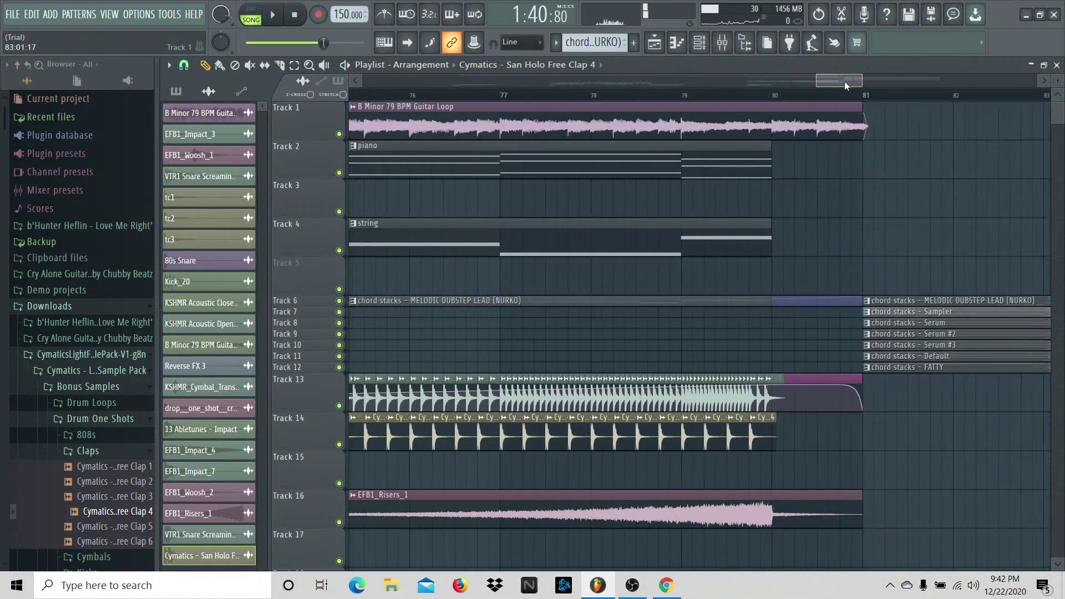
Step: Inspect the MELODIC DUBSTEP LEAD notes in the piano roll and play the drop from bar 81
{"action": "double_click", "coordinate": [806, 300]}
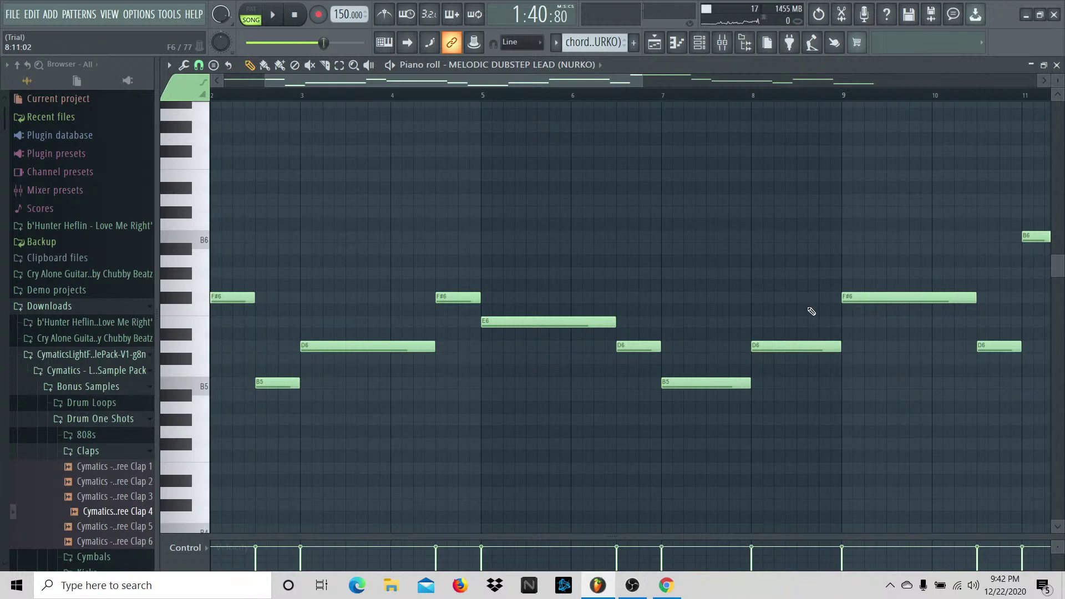
{"action": "scroll", "coordinate": [811, 311], "scroll_direction": "up", "scroll_amount": 3}
{"action": "key", "text": "F5"}
{"action": "left_click", "coordinate": [712, 102]}
{"action": "key", "text": "space"}
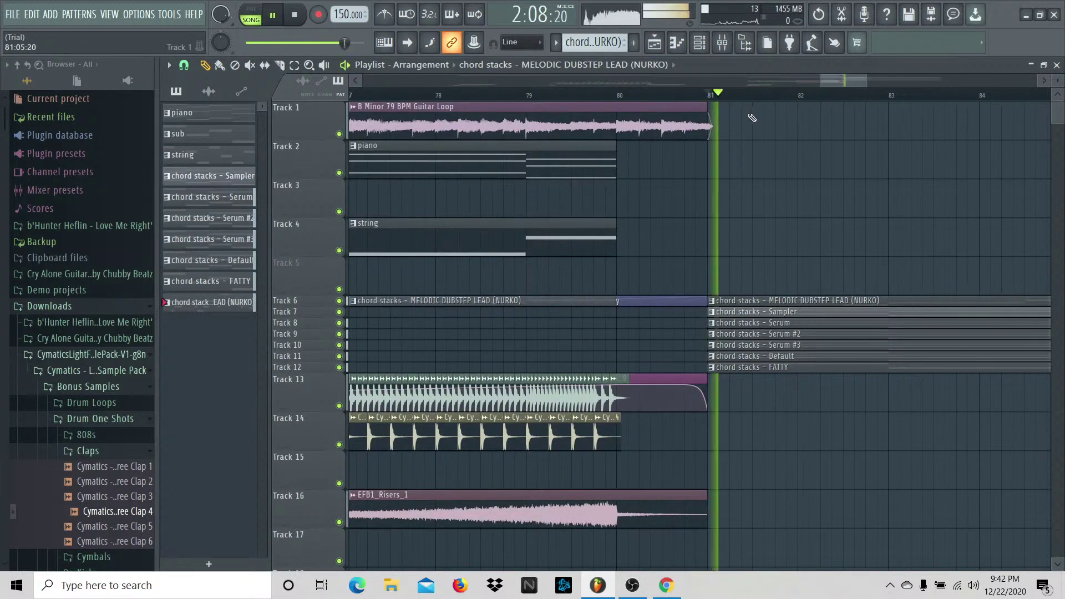
{"action": "left_click_drag", "start_coordinate": [846, 79], "coordinate": [859, 78]}
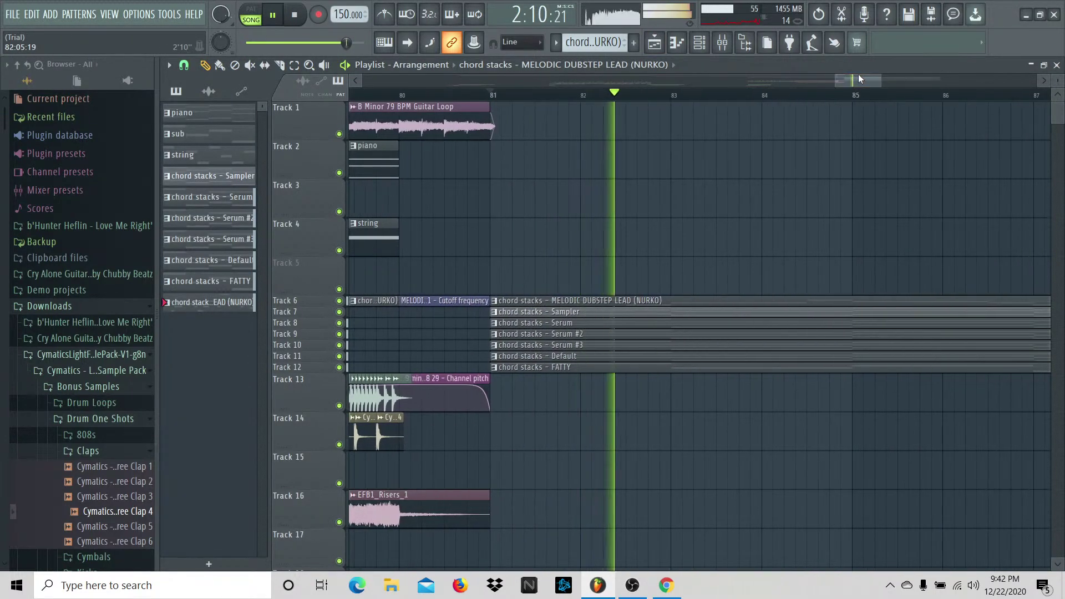
{"action": "key", "text": "space"}
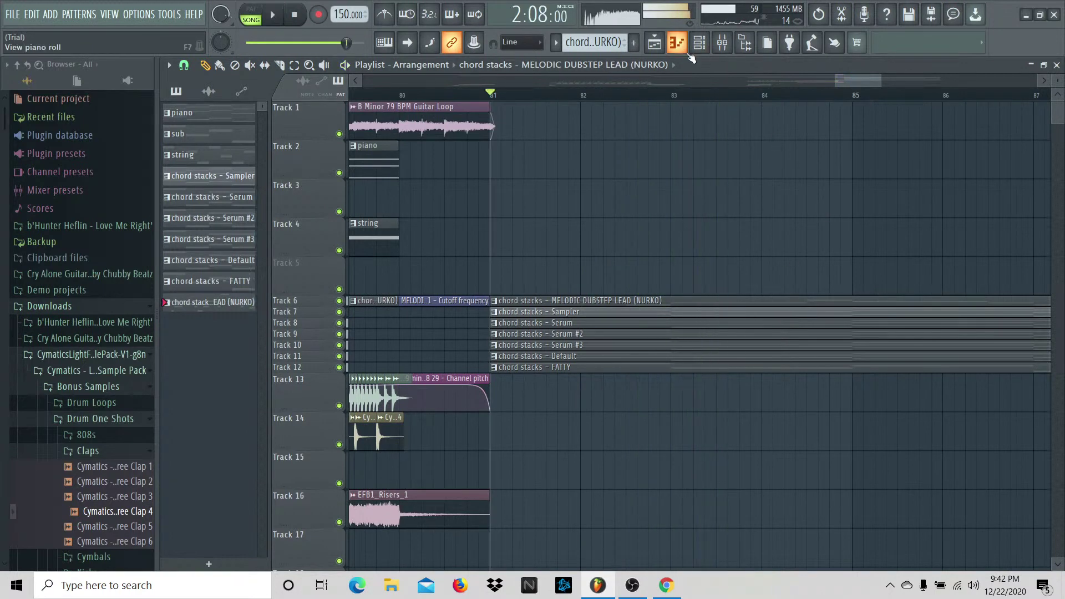
Step: Play the build-up from bar 75 towards the drop while checking the track levels in the mixer
{"action": "left_click", "coordinate": [677, 43]}
{"action": "left_click", "coordinate": [657, 43]}
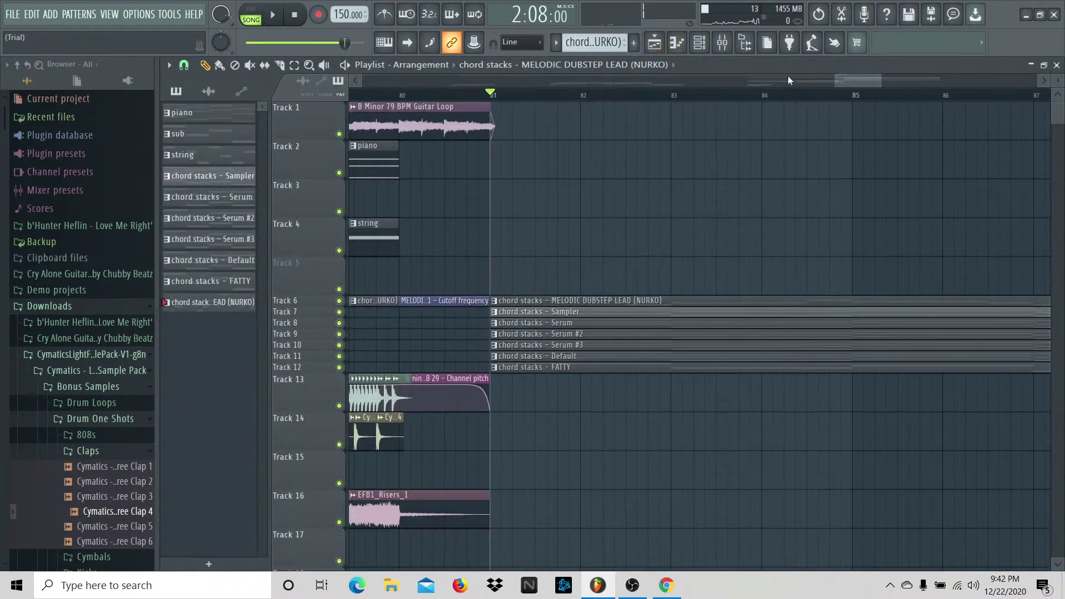
{"action": "left_click_drag", "start_coordinate": [846, 81], "coordinate": [819, 86]}
{"action": "left_click", "coordinate": [723, 43]}
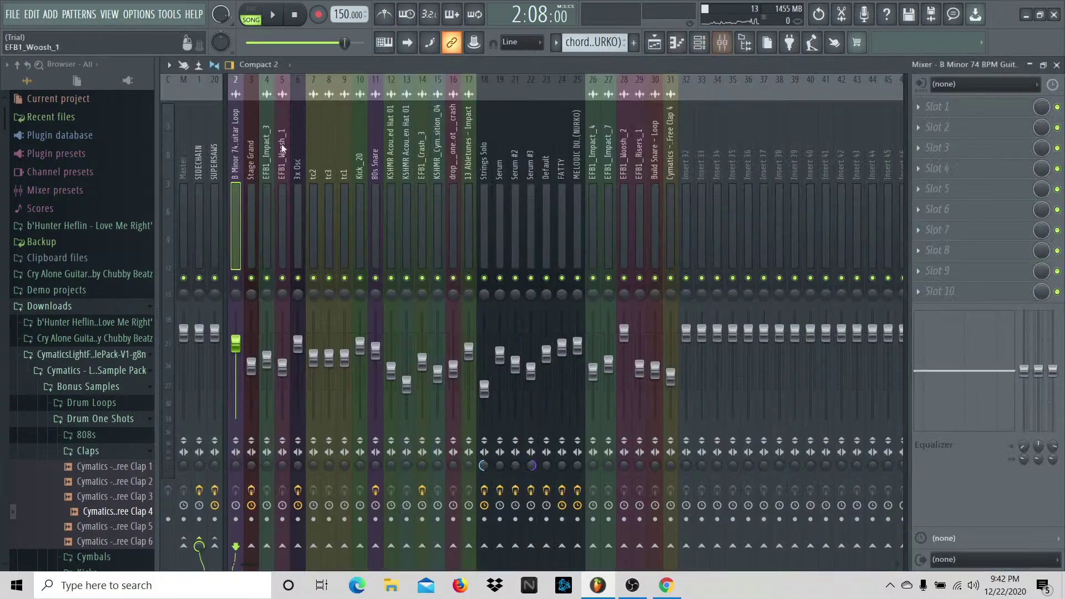
{"action": "key", "text": "space"}
{"action": "key", "text": "F5"}
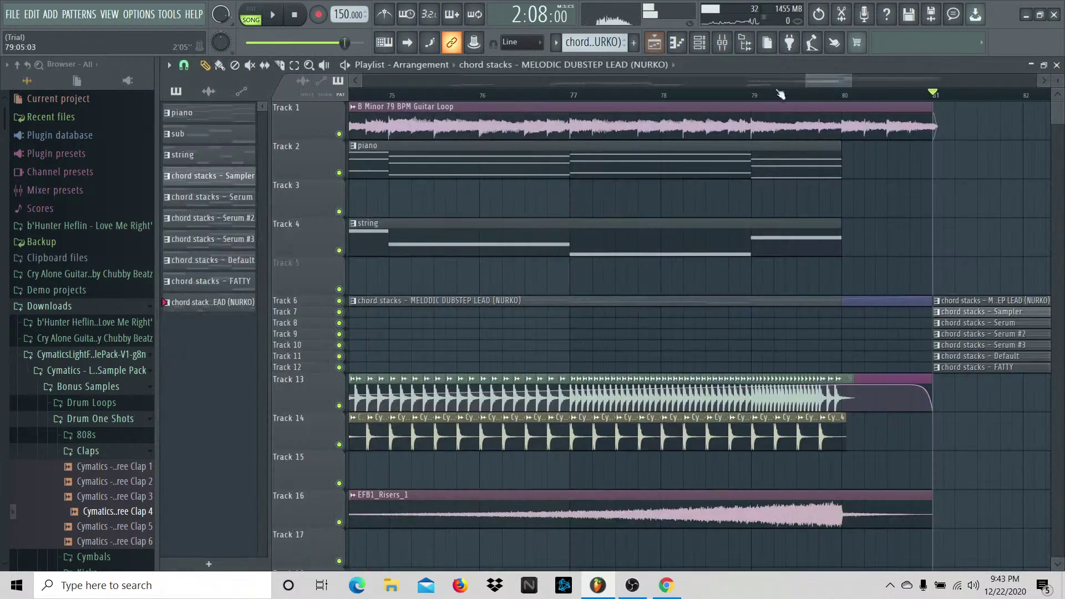
{"action": "key", "text": "space"}
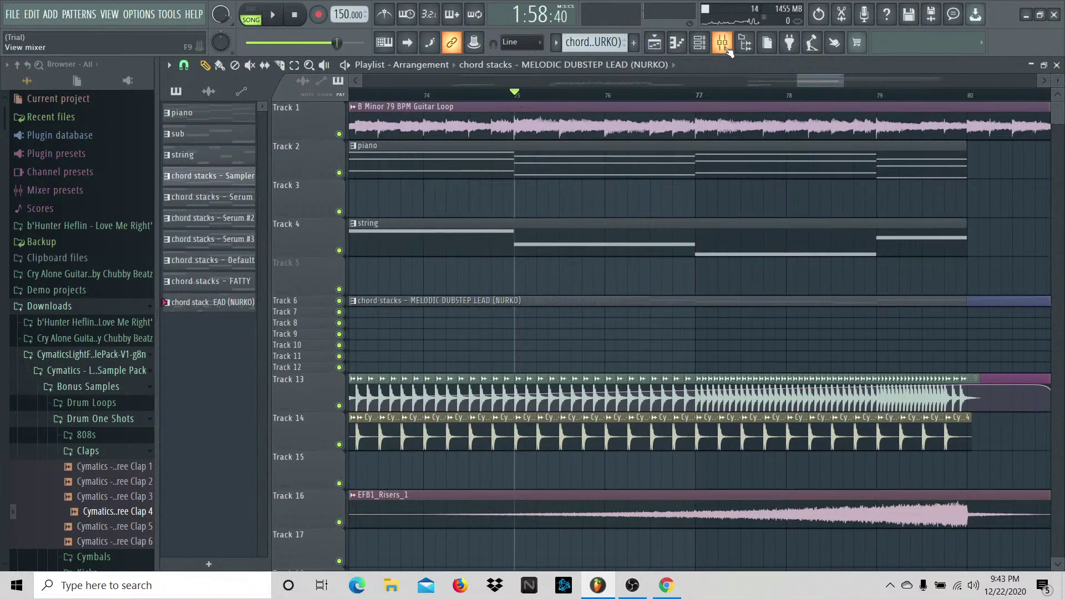
{"action": "left_click", "coordinate": [728, 49]}
{"action": "key", "text": "space"}
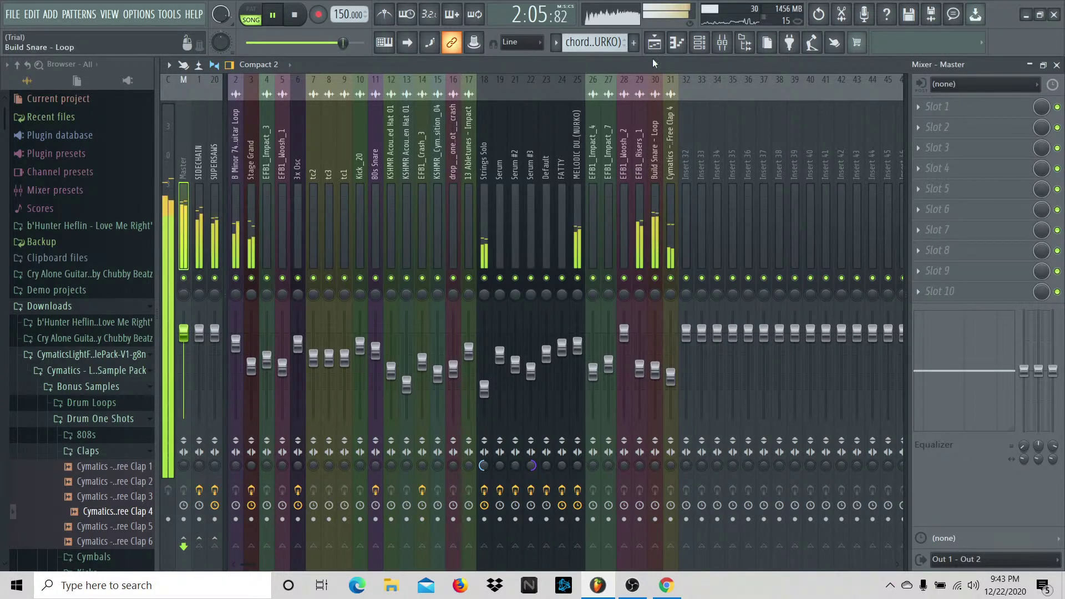
{"action": "left_click", "coordinate": [654, 43]}
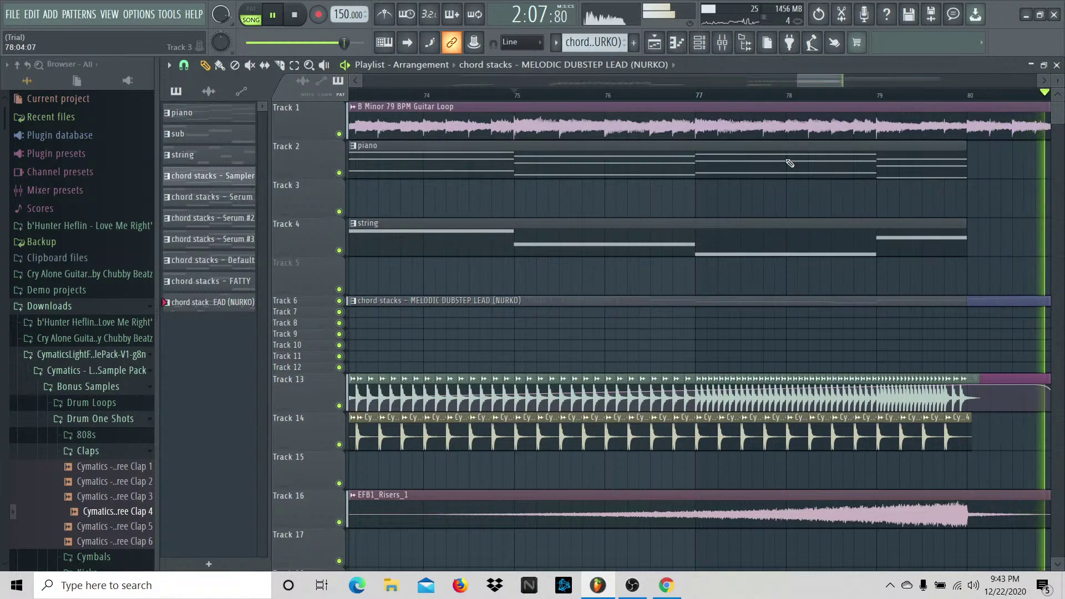
{"action": "key", "text": "space"}
Step: Copy the tc drum fill on Track 19 and the 80s Snare on Track 16 from before bar 33 into bar 80
{"action": "left_click_drag", "start_coordinate": [799, 82], "coordinate": [572, 82]}
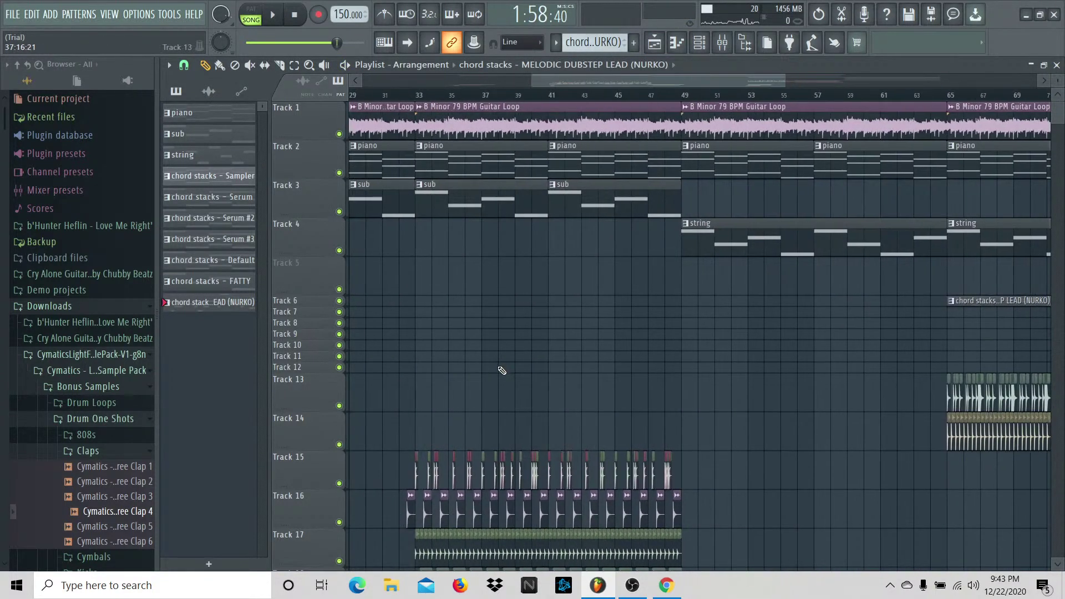
{"action": "scroll", "coordinate": [422, 393], "scroll_direction": "down", "scroll_amount": 5}
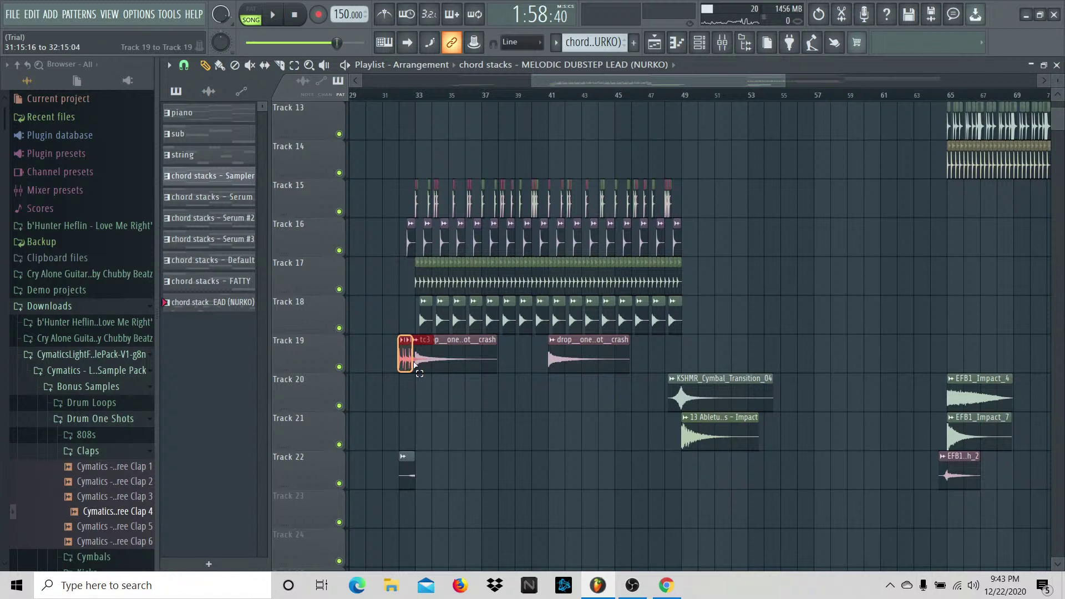
{"action": "left_click_drag", "start_coordinate": [414, 363], "coordinate": [415, 366]}
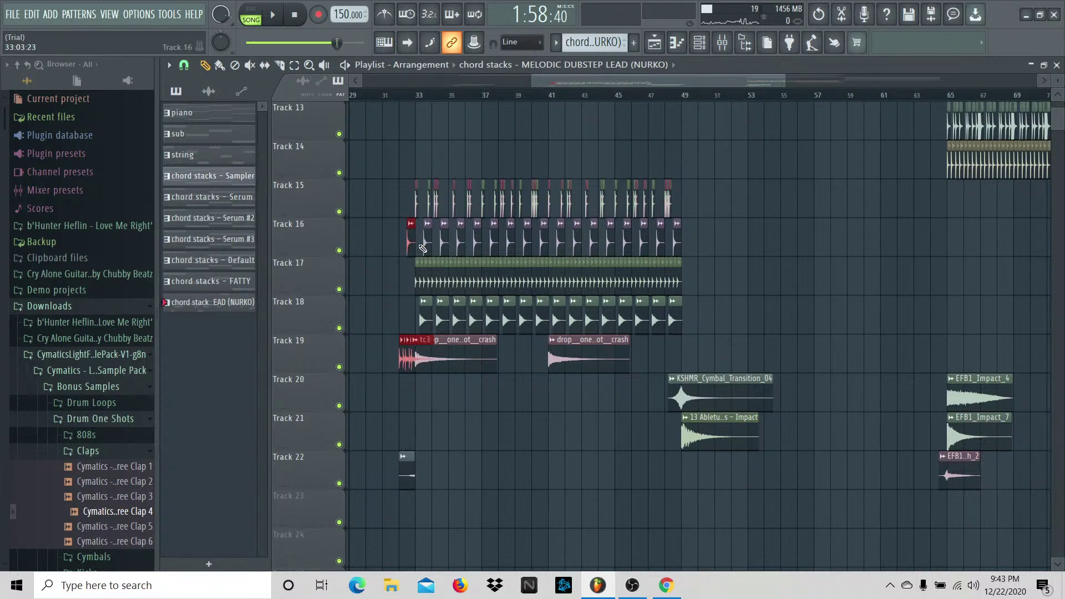
{"action": "left_click_drag", "start_coordinate": [412, 240], "coordinate": [941, 247]}
{"action": "left_click_drag", "start_coordinate": [633, 86], "coordinate": [833, 96]}
{"action": "left_click_drag", "start_coordinate": [773, 369], "coordinate": [761, 369]}
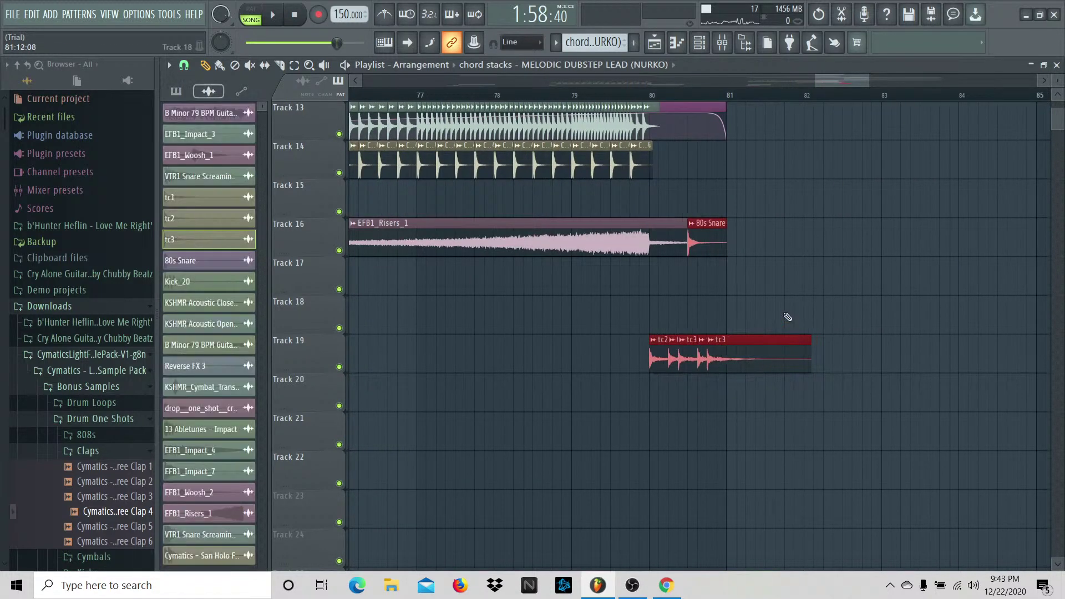
{"action": "left_click", "coordinate": [787, 314]}
Step: Delete the copied 80s Snare before bar 81 on Track 16 and listen to the fill leading into the drop
{"action": "key", "text": "space"}
{"action": "right_click", "coordinate": [719, 237]}
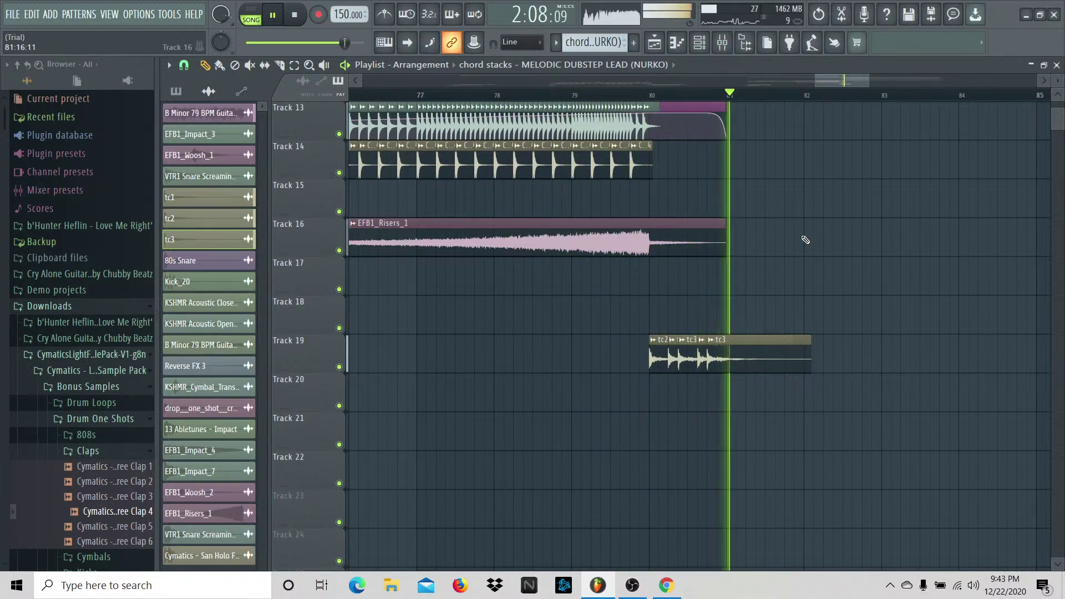
{"action": "scroll", "coordinate": [806, 240], "scroll_direction": "up", "scroll_amount": 1}
{"action": "key", "text": "space"}
{"action": "scroll", "coordinate": [653, 101], "scroll_direction": "up", "scroll_amount": 6}
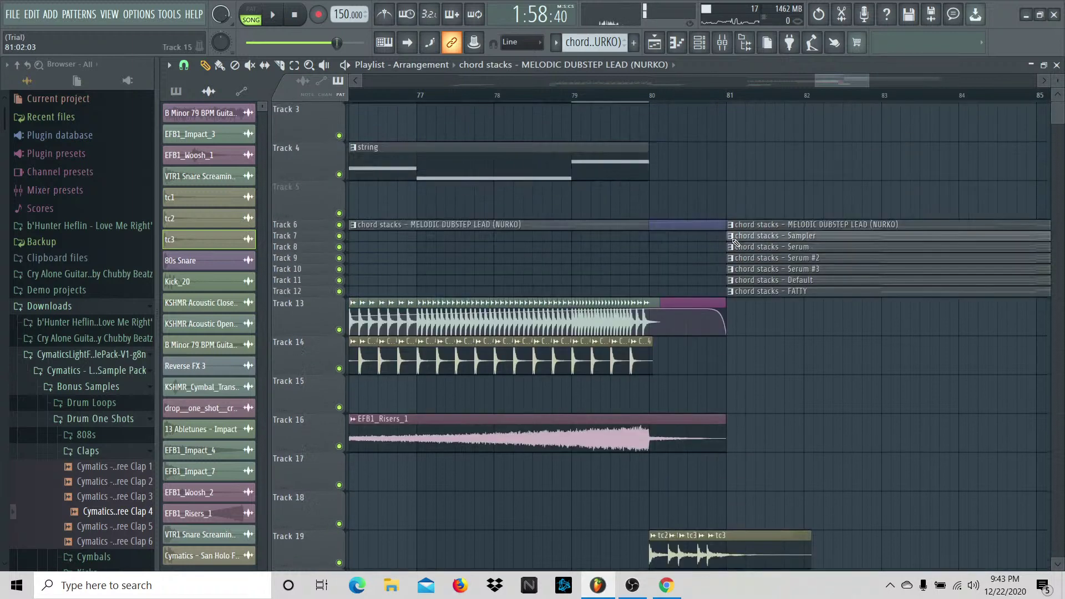
Step: Double the clap rate on Track 14 from bar 77 to 80 with copies placed between the existing claps, and play the build
{"action": "key", "text": "space"}
{"action": "scroll", "coordinate": [789, 185], "scroll_direction": "down", "scroll_amount": 2}
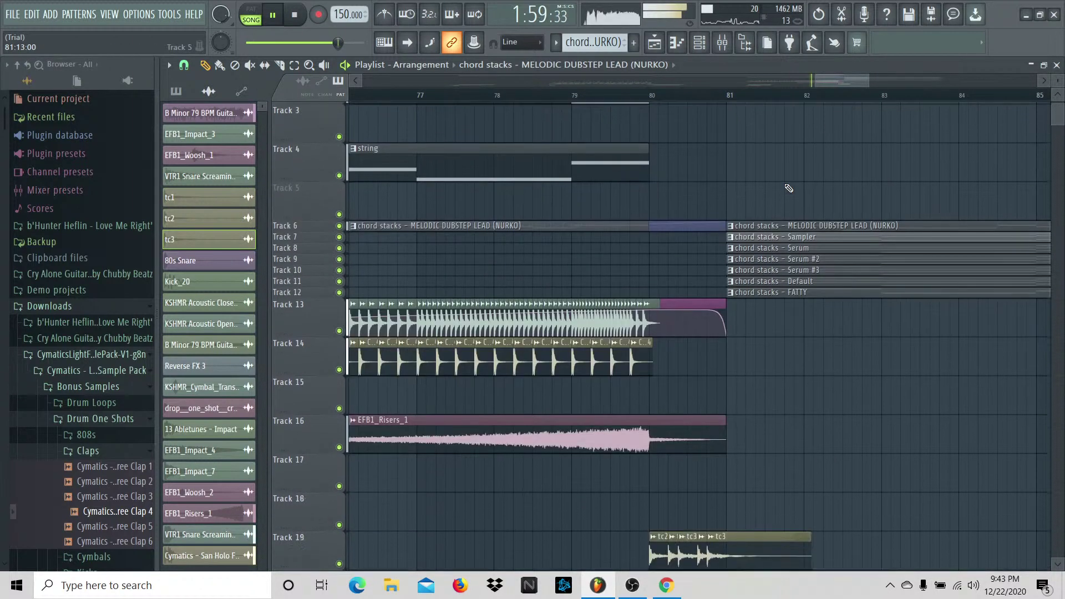
{"action": "left_click_drag", "start_coordinate": [832, 83], "coordinate": [827, 84]}
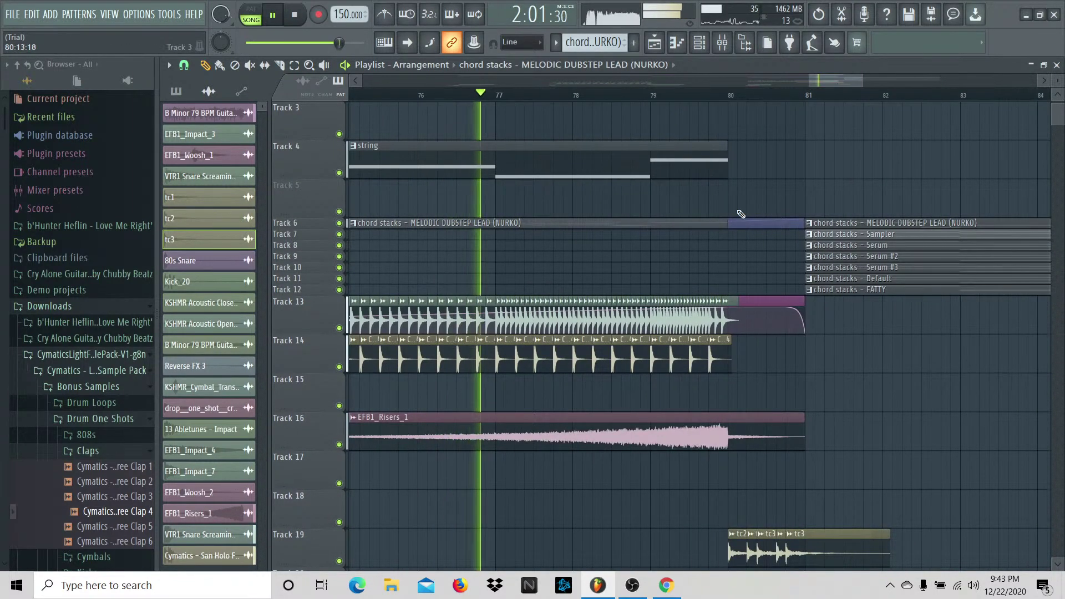
{"action": "key", "text": "space"}
{"action": "left_click_drag", "start_coordinate": [746, 367], "coordinate": [522, 364]}
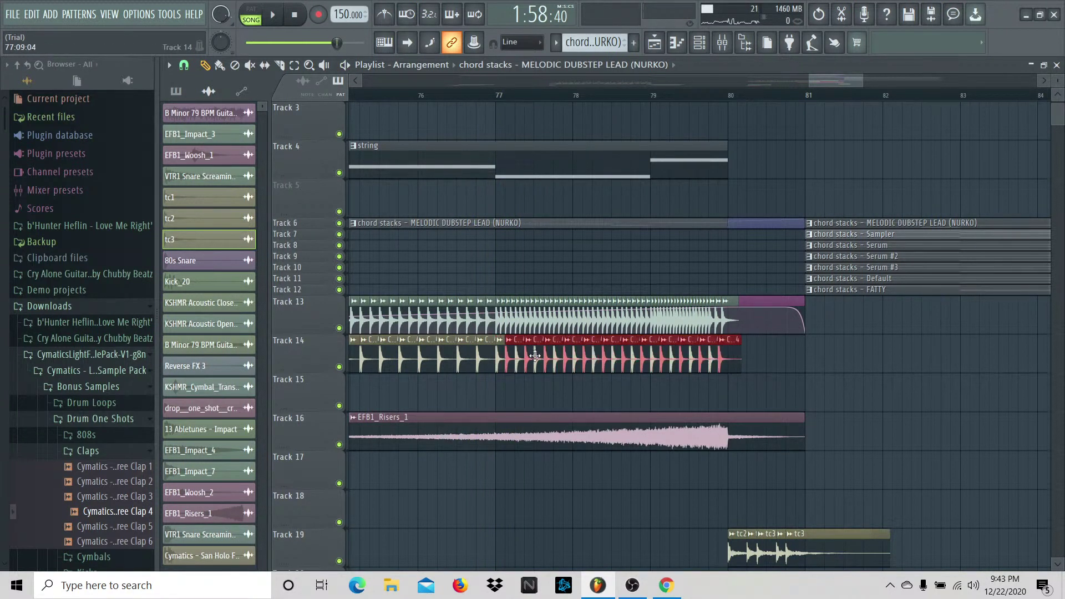
{"action": "key", "text": "space"}
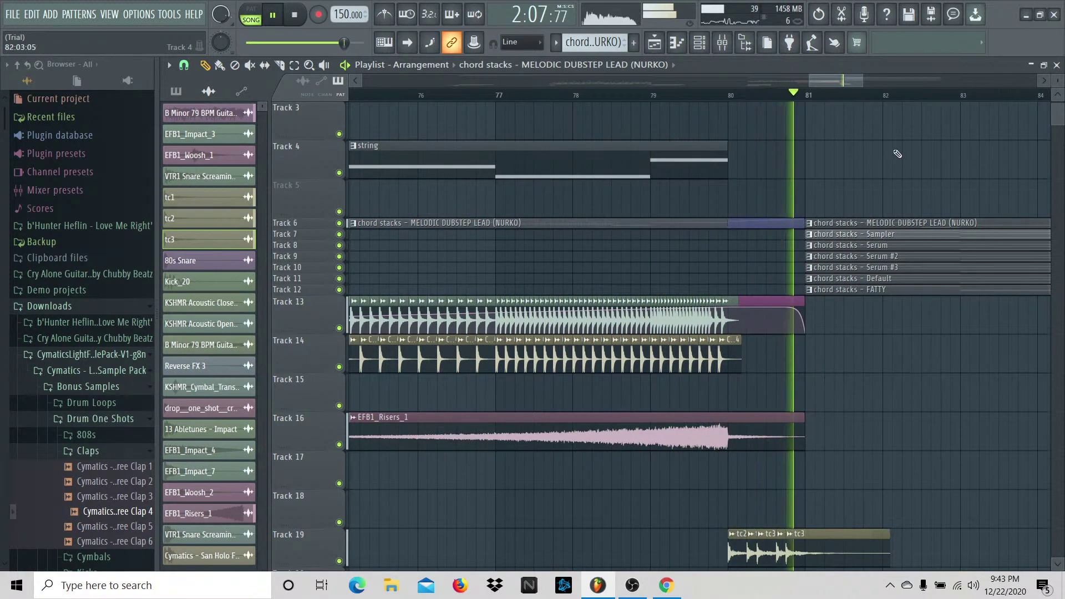
Step: Stop playback and browse the Downloads sample folders, ending with Melodic Dubstep Samples open
{"action": "key", "text": "space"}
{"action": "mouse_move", "coordinate": [861, 82]}
{"action": "left_mouse_down"}
{"action": "mouse_move", "coordinate": [835, 82]}
{"action": "mouse_move", "coordinate": [849, 83]}
{"action": "left_mouse_up"}
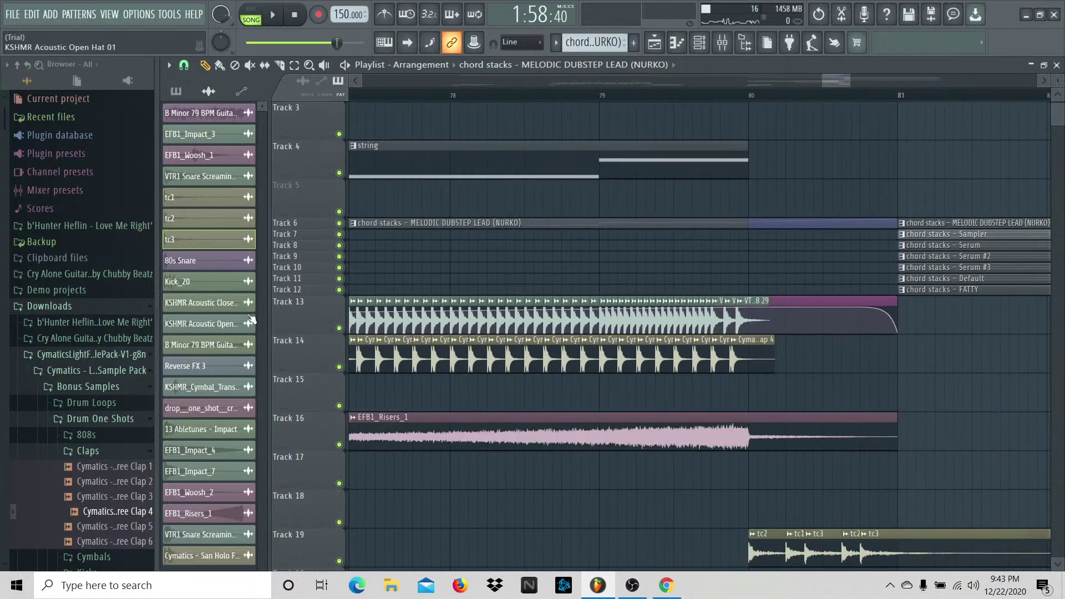
{"action": "left_click", "coordinate": [92, 359]}
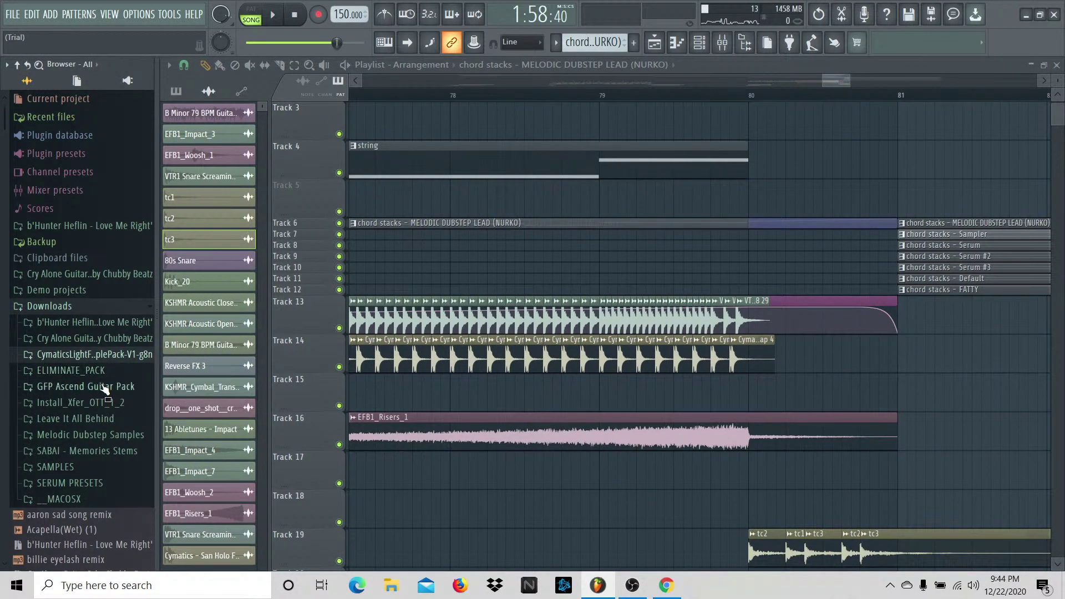
{"action": "left_click", "coordinate": [106, 419]}
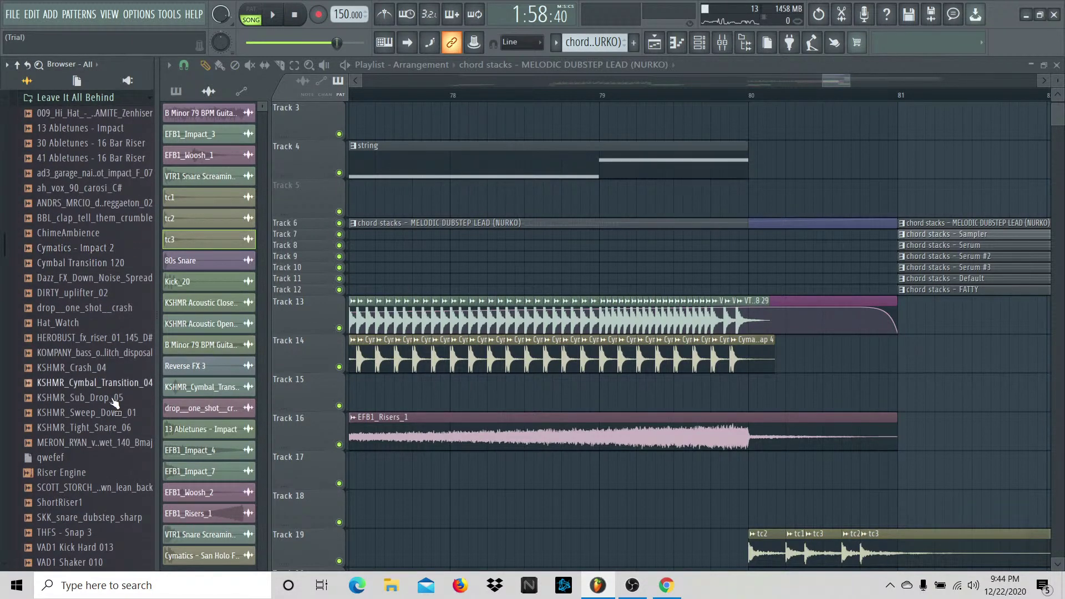
{"action": "scroll", "coordinate": [115, 414], "scroll_direction": "down", "scroll_amount": 3}
{"action": "scroll", "coordinate": [119, 360], "scroll_direction": "up", "scroll_amount": 7}
{"action": "left_click", "coordinate": [119, 279]}
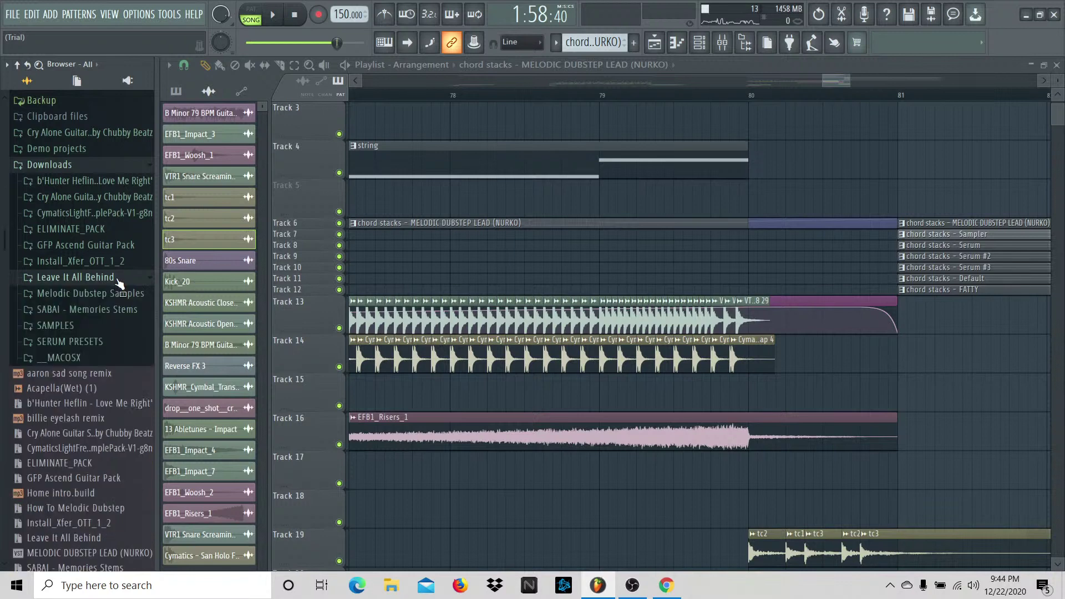
{"action": "left_click", "coordinate": [109, 309]}
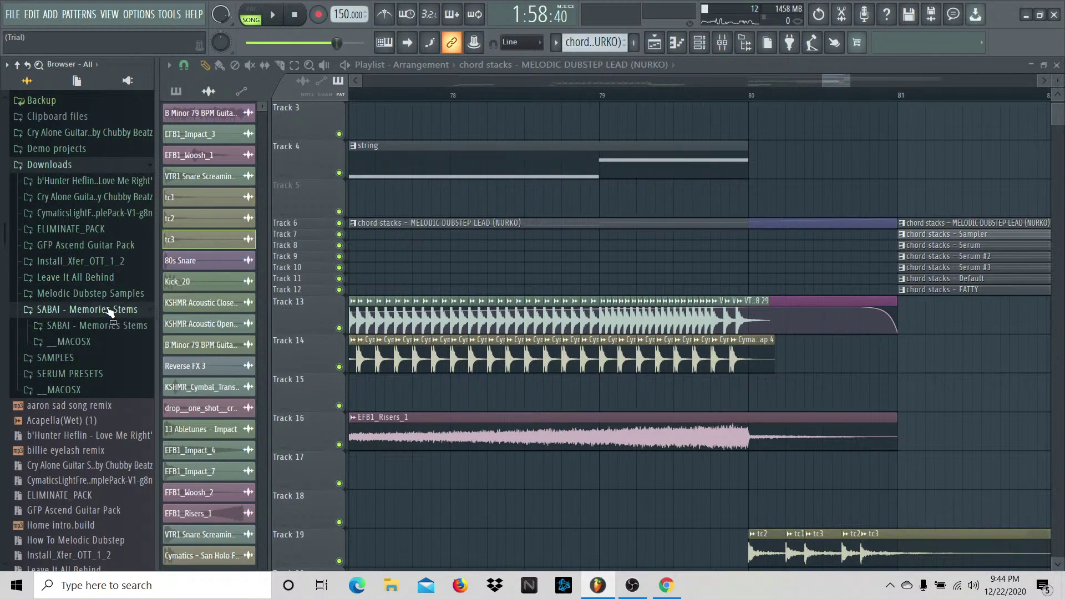
{"action": "left_click", "coordinate": [104, 293]}
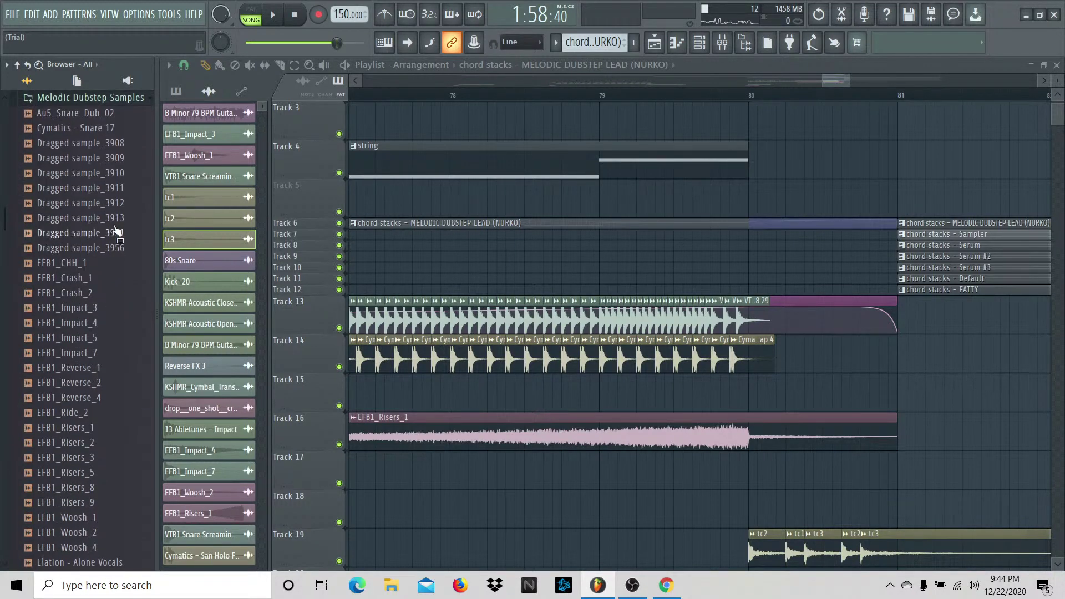
Step: Place Au5_Snare_Dub_02 on Track 15 in bar 80 and nudge it so its main hit lands on step 80:09
{"action": "left_click", "coordinate": [119, 114]}
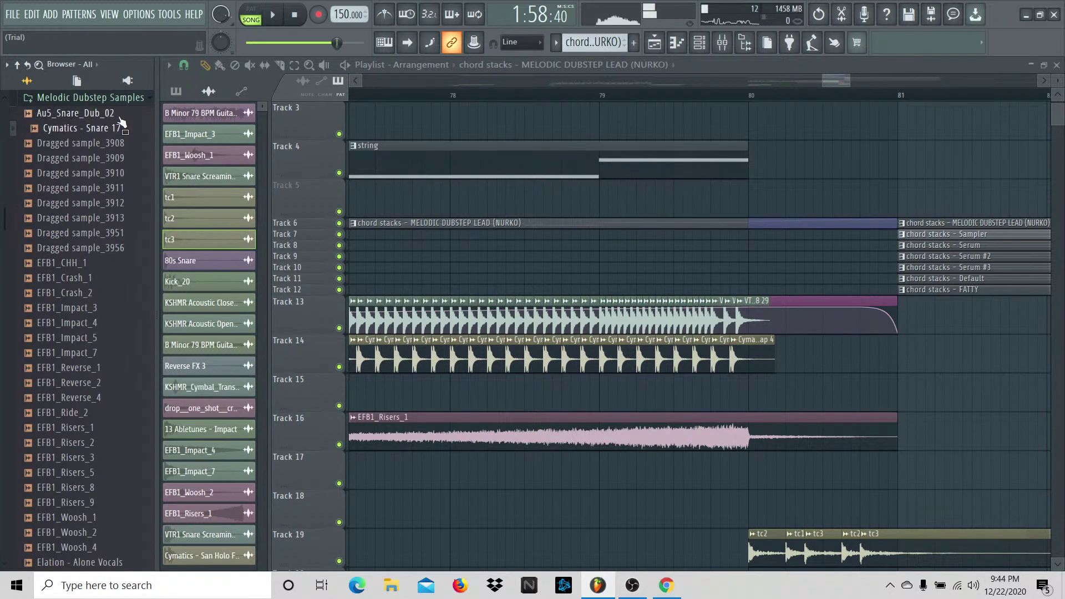
{"action": "left_click_drag", "start_coordinate": [121, 121], "coordinate": [827, 377]}
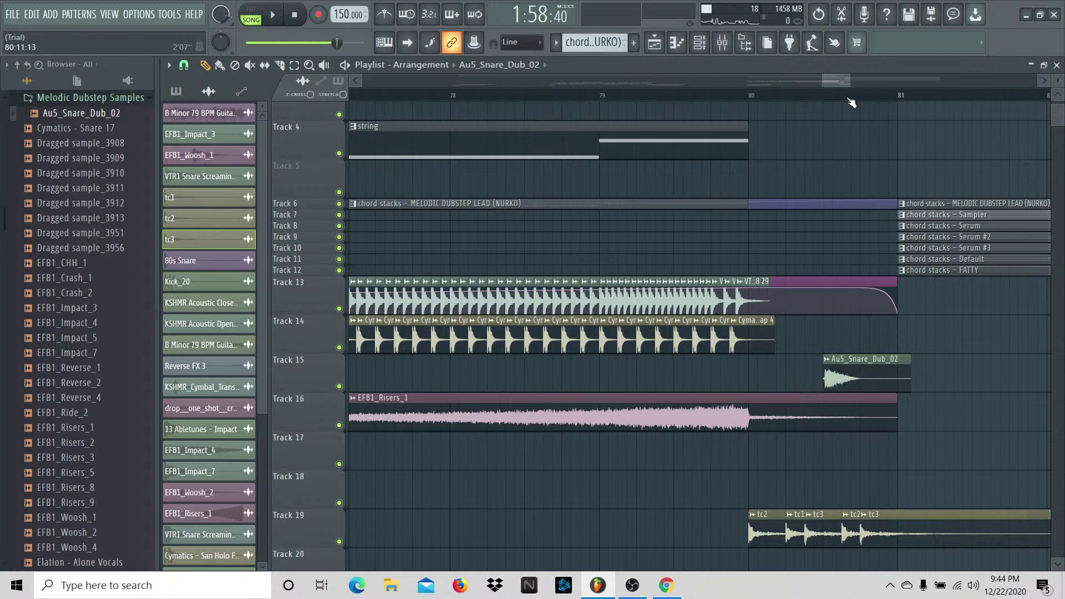
{"action": "left_click_drag", "start_coordinate": [843, 84], "coordinate": [838, 85]}
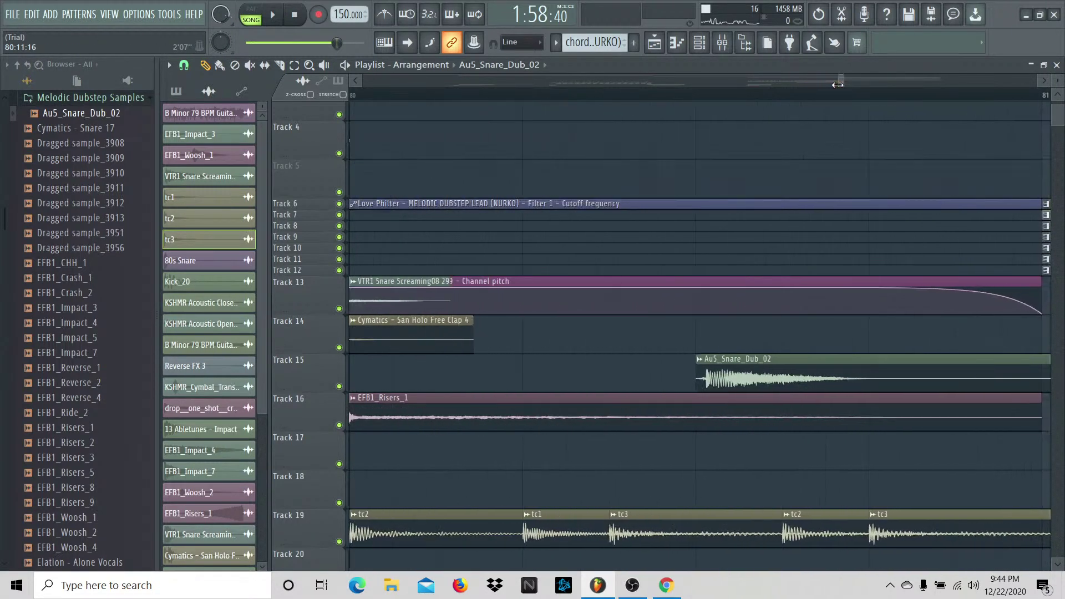
{"action": "left_click", "coordinate": [185, 65]}
{"action": "left_click", "coordinate": [215, 132]}
{"action": "left_click_drag", "start_coordinate": [775, 367], "coordinate": [766, 367]}
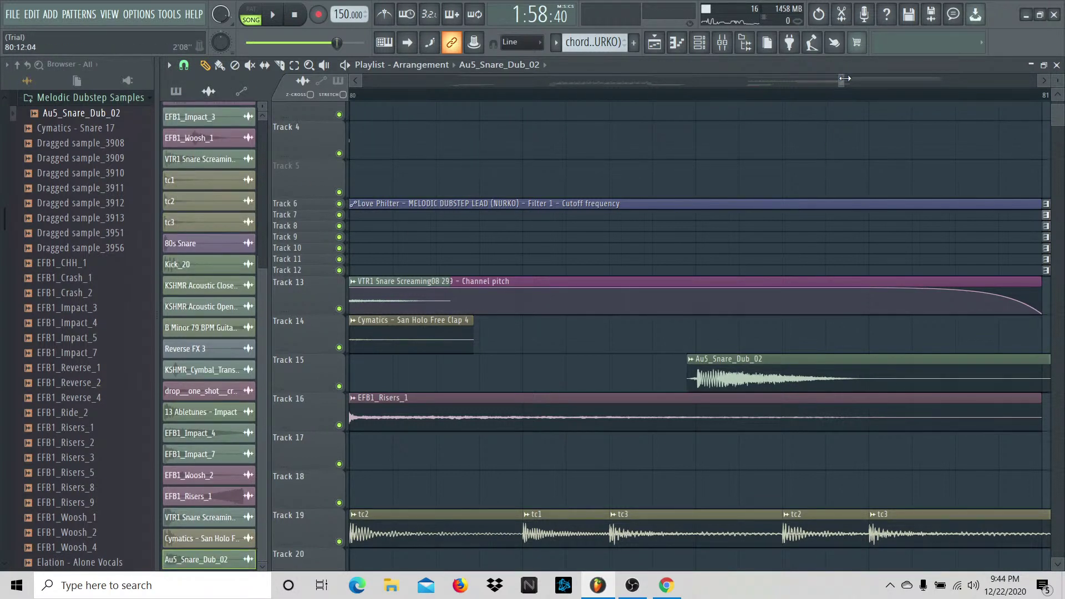
{"action": "left_click_drag", "start_coordinate": [844, 78], "coordinate": [842, 80]}
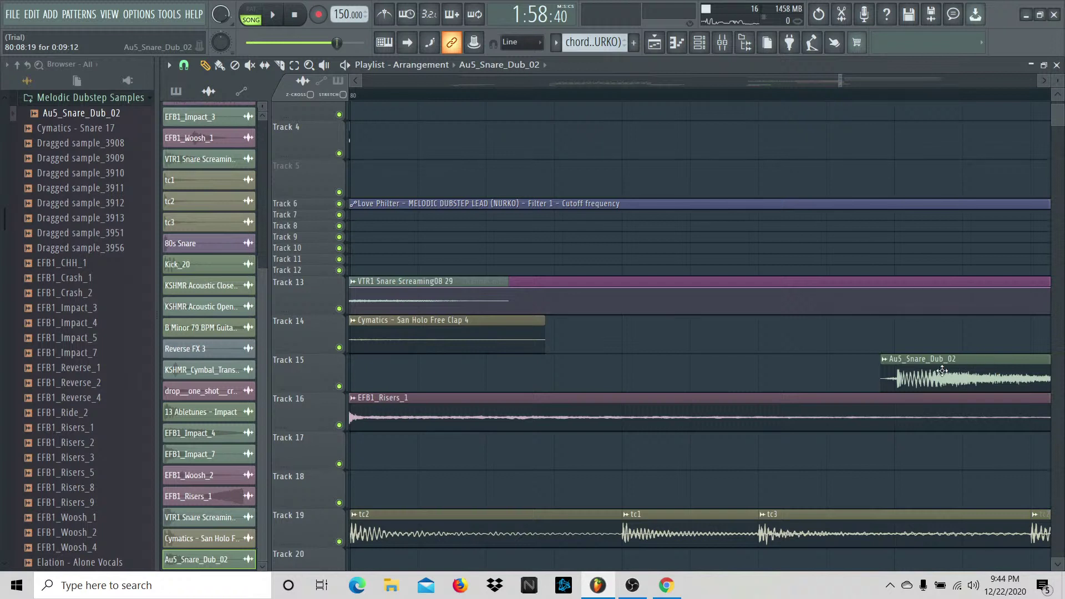
{"action": "scroll", "coordinate": [909, 96], "scroll_direction": "up", "scroll_amount": 2}
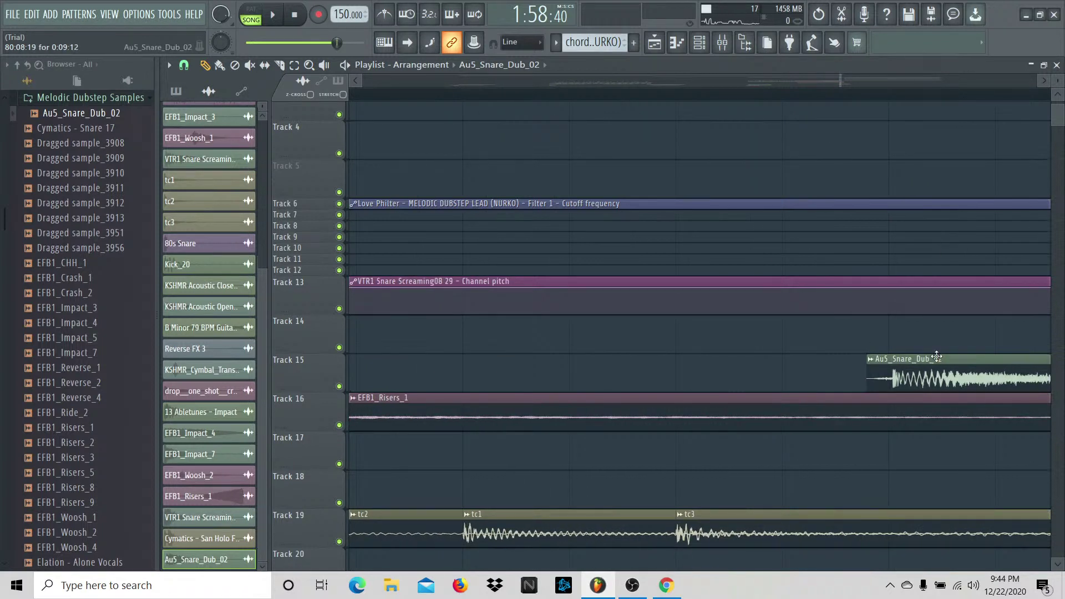
{"action": "left_click_drag", "start_coordinate": [939, 357], "coordinate": [934, 357]}
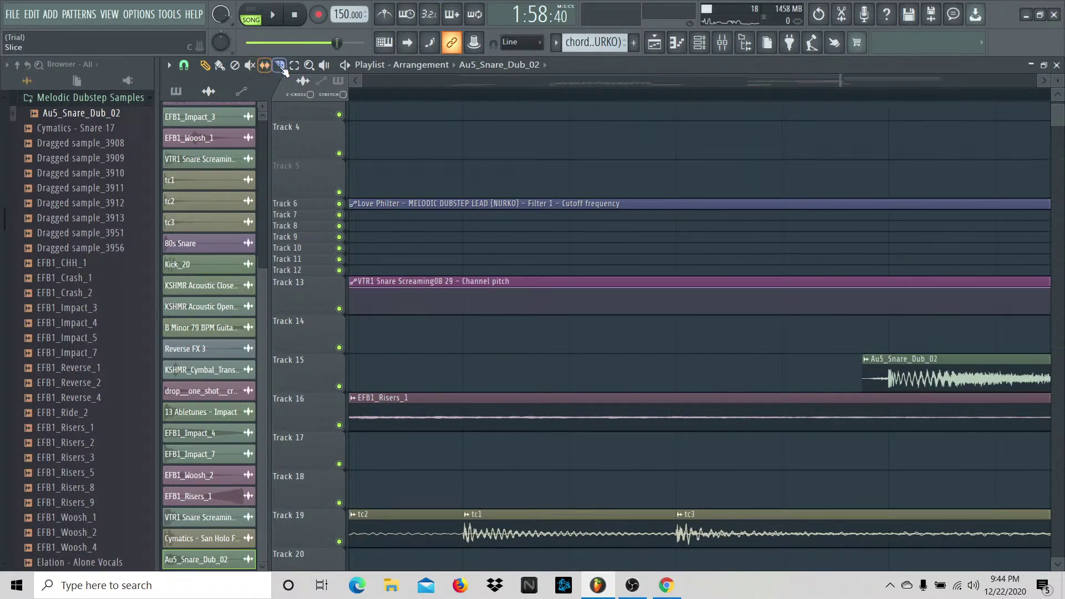
Step: Slice the Au5_Snare_Dub_02 clip at 80:09:00 and delete the quiet lead-in piece
{"action": "left_click", "coordinate": [183, 65]}
{"action": "left_click", "coordinate": [198, 188]}
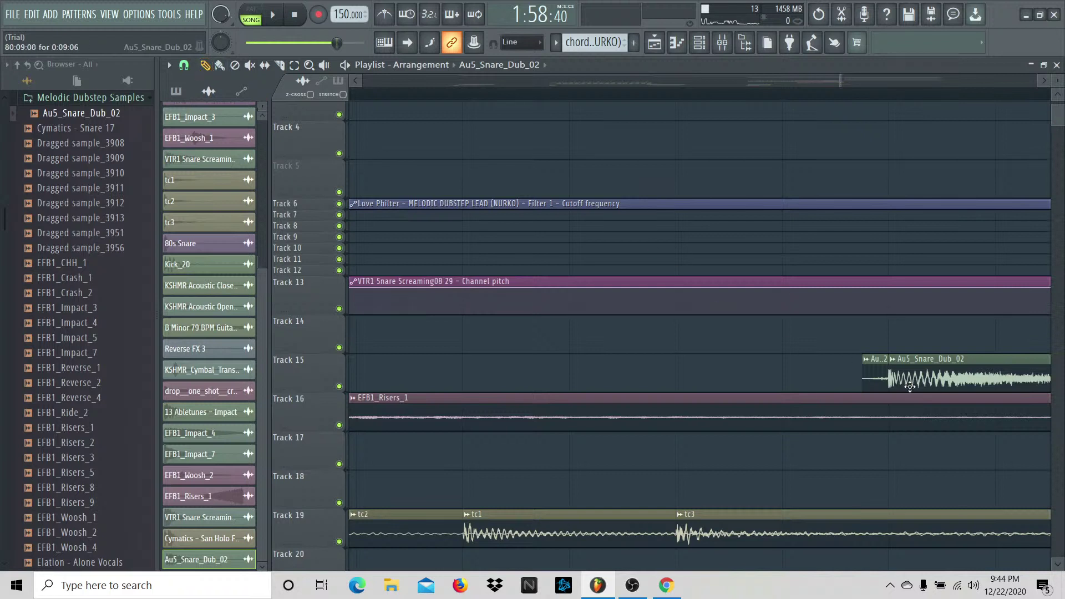
{"action": "right_click", "coordinate": [876, 379]}
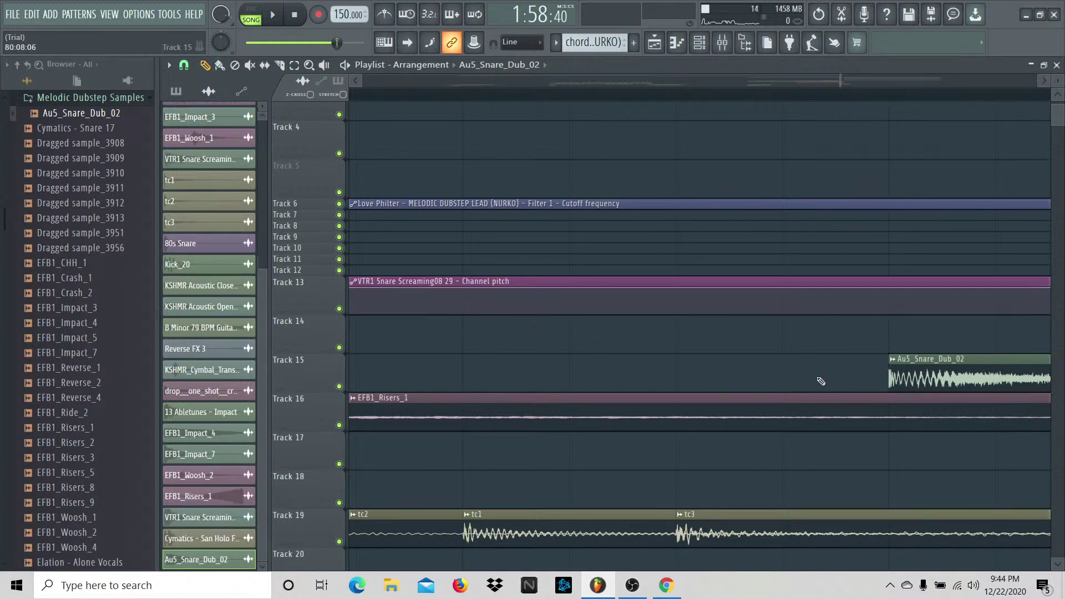
Step: Route the Au5_Snare_Dub_02 channel to mixer track 32, lower its volume and play the build-up through to check it
{"action": "double_click", "coordinate": [911, 362]}
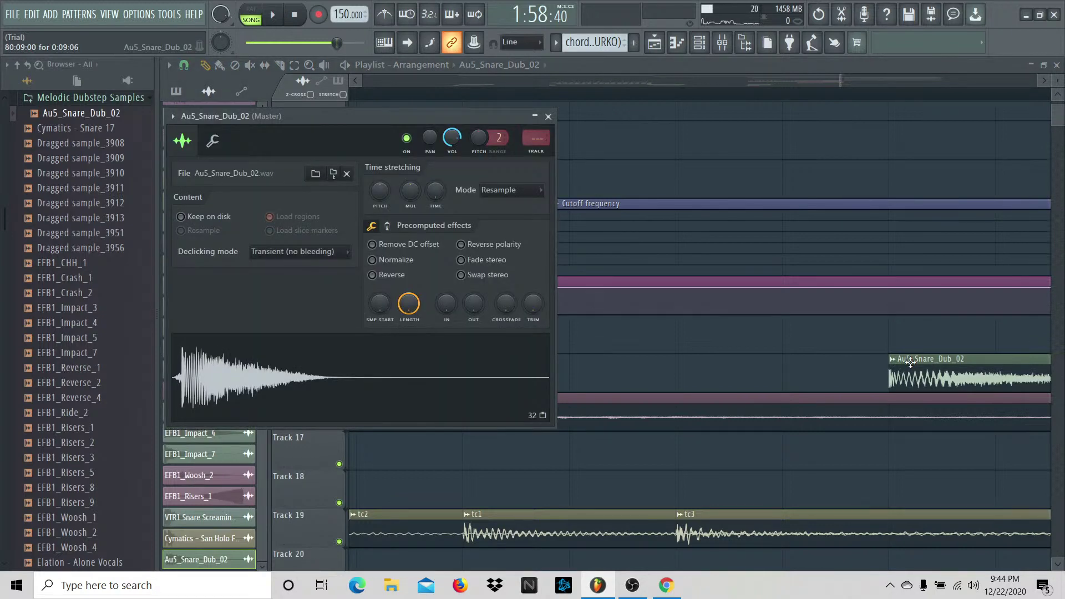
{"action": "key", "text": "F9"}
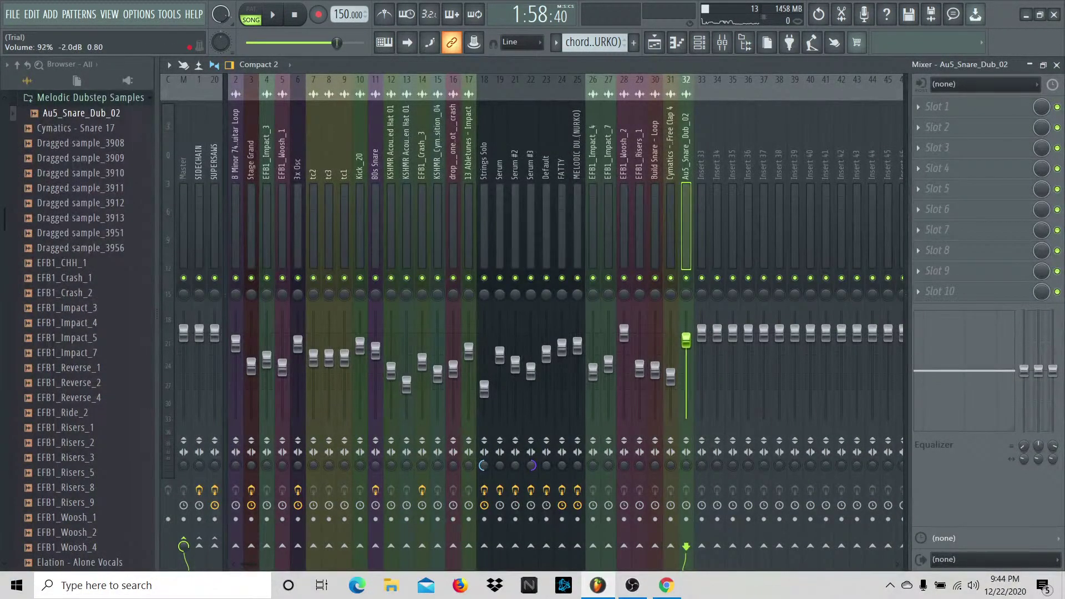
{"action": "key", "text": "F9"}
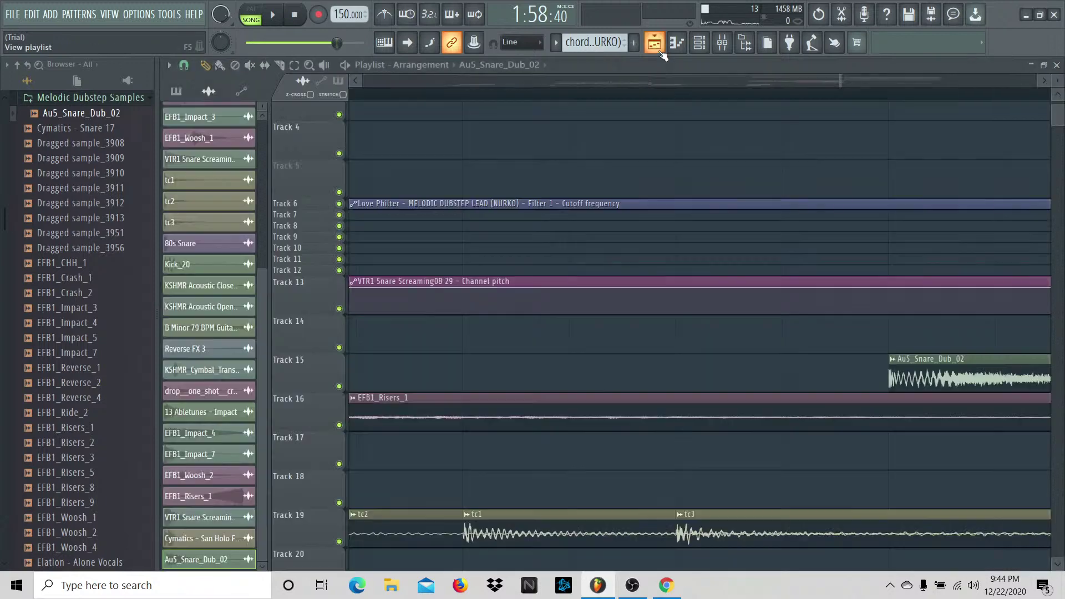
{"action": "key", "text": "space"}
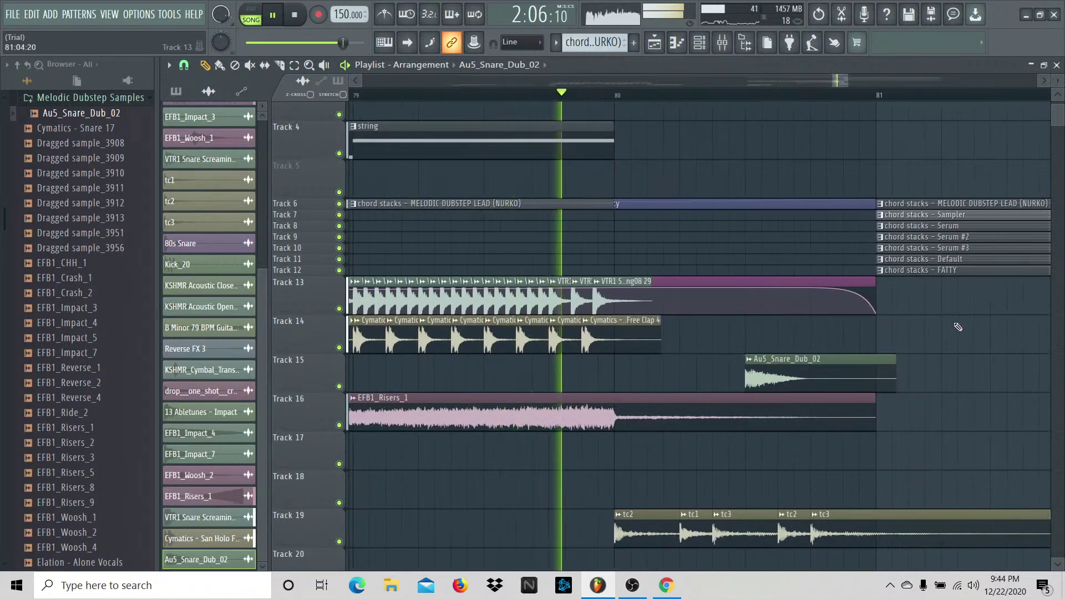
{"action": "key", "text": "space"}
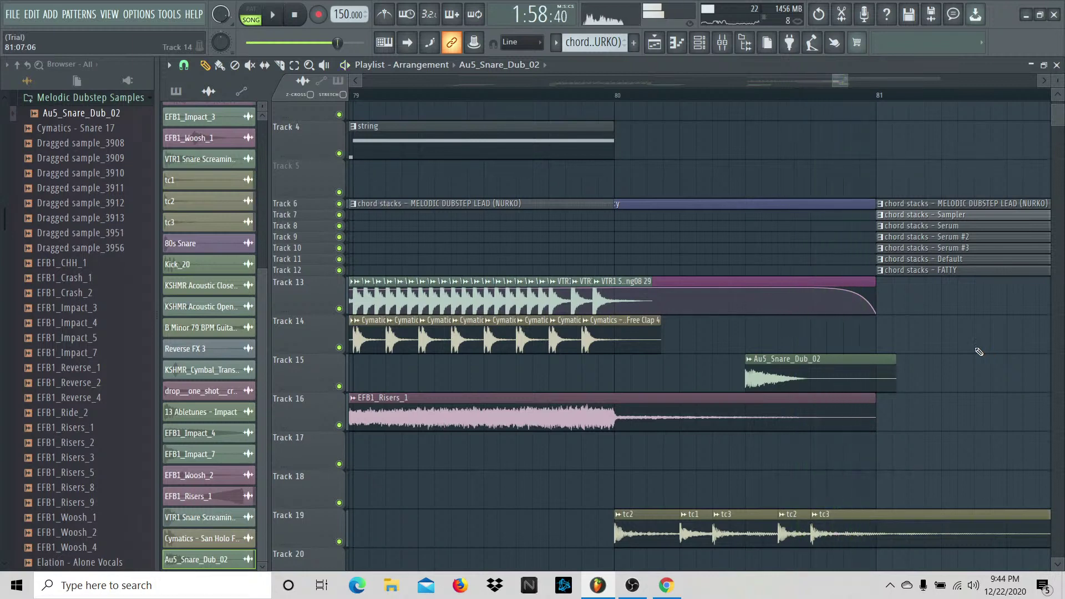
Step: Add Fruity Reeverb 2 in slot 5 of the Au5_Snare_Dub_02 mixer track, raise its wet level and set the low cut to 525 Hz
{"action": "left_click", "coordinate": [727, 41]}
{"action": "left_click", "coordinate": [964, 192]}
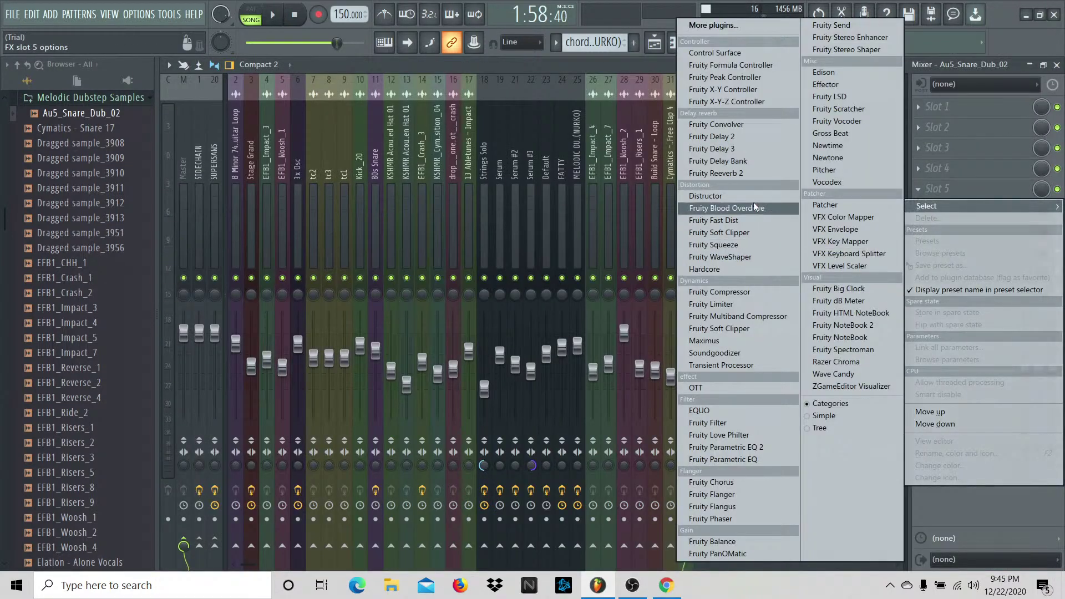
{"action": "left_click", "coordinate": [738, 208]}
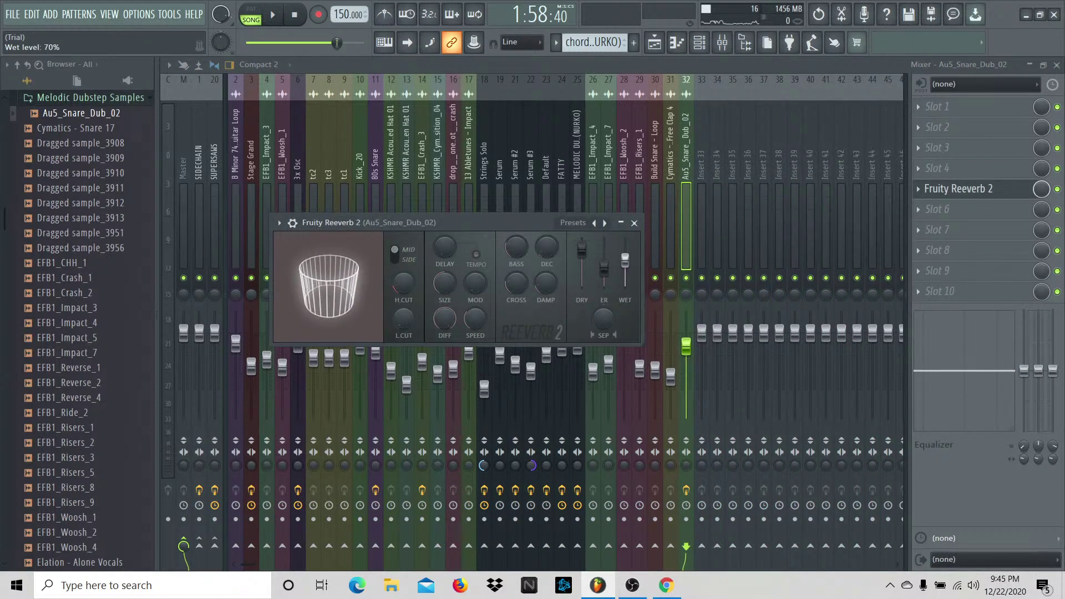
{"action": "left_click_drag", "start_coordinate": [625, 270], "coordinate": [625, 258]}
{"action": "left_click_drag", "start_coordinate": [403, 319], "coordinate": [403, 308]}
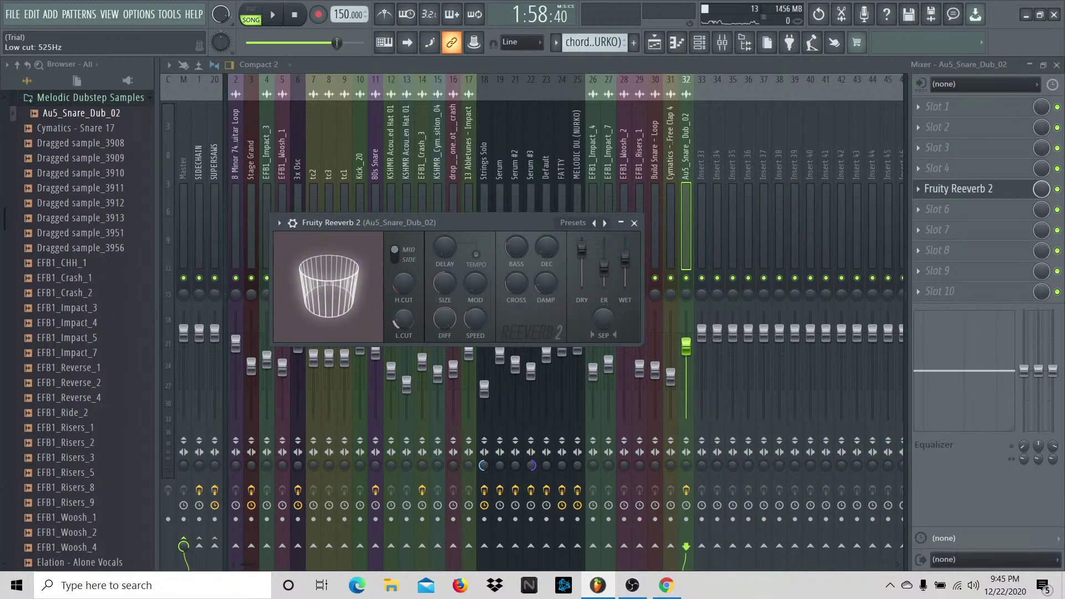
Step: Play the fill from bar 80 and lower the Au5_Snare_Dub_02 mixer track's volume to -6.0 dB
{"action": "left_click", "coordinate": [654, 42]}
{"action": "left_click", "coordinate": [620, 97]}
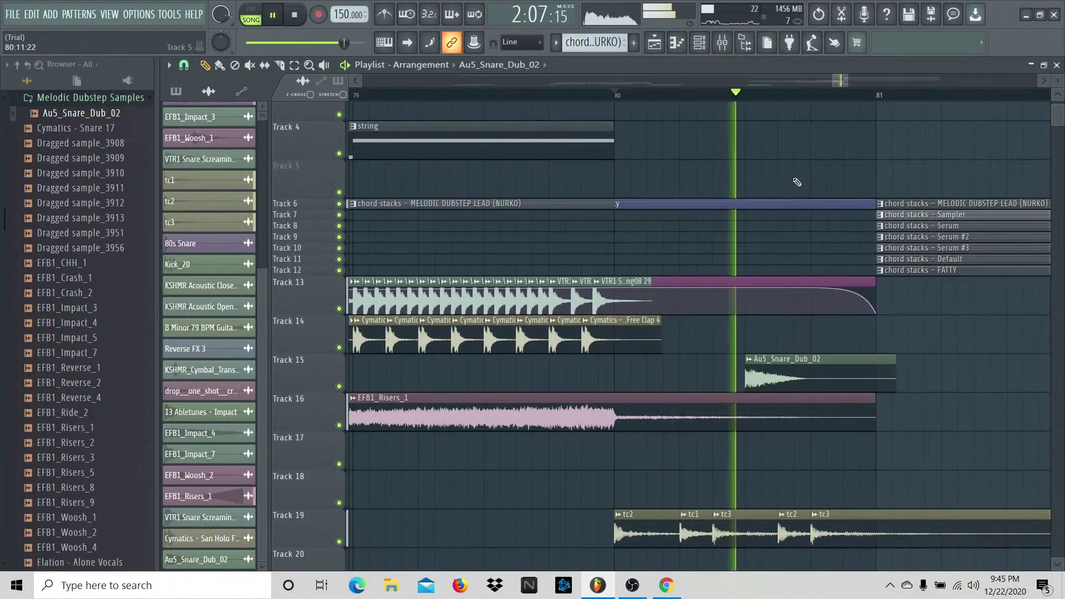
{"action": "key", "text": "space"}
{"action": "key", "text": "F9"}
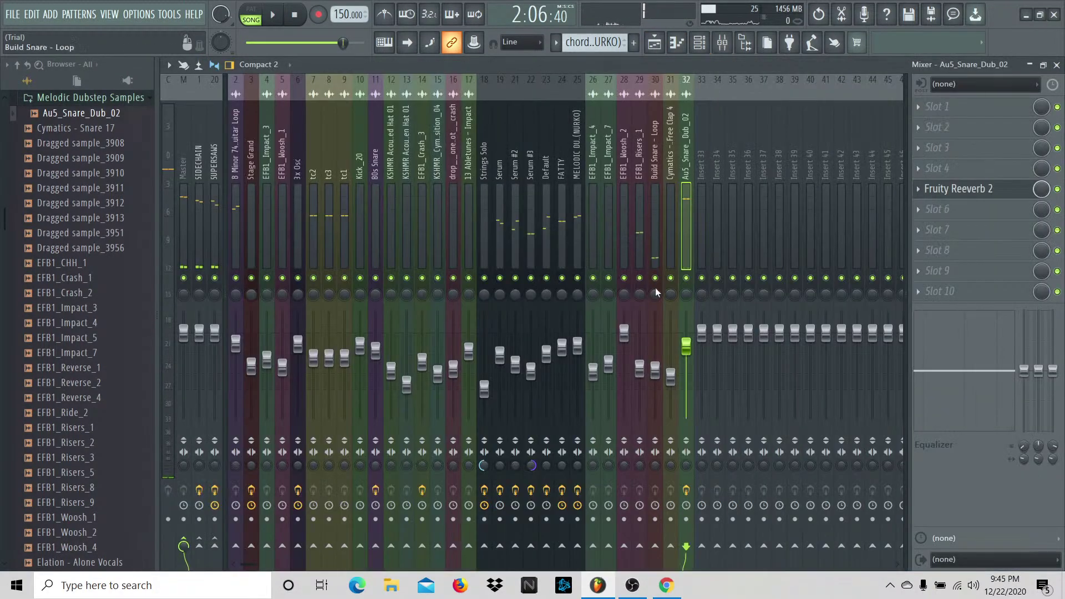
{"action": "key", "text": "space"}
{"action": "key", "text": "space"}
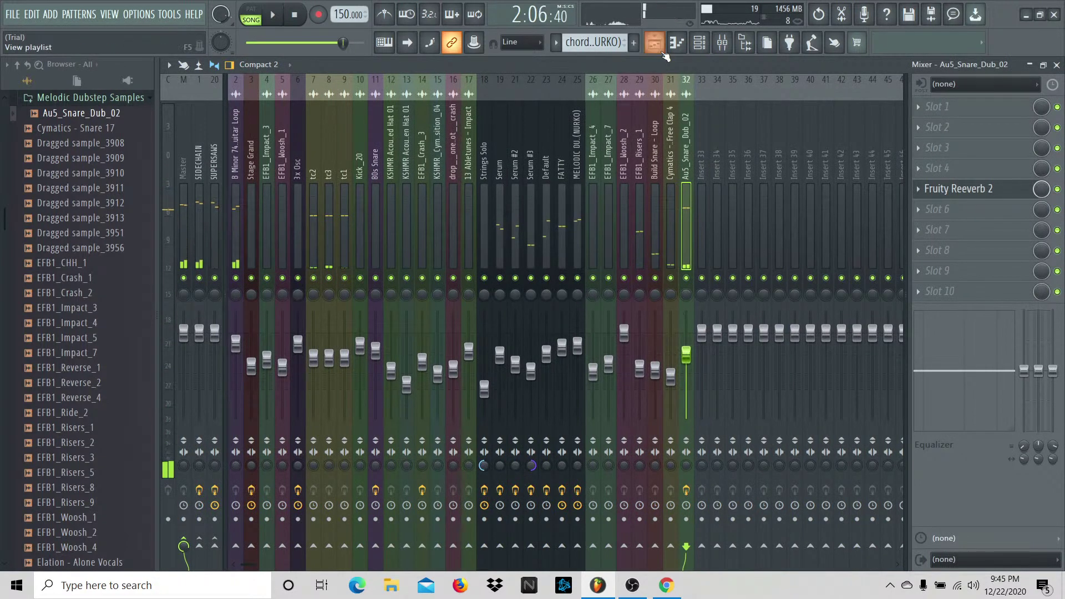
Step: Place Cymatics - Snare 17 on Track 17 at step 80:09 and route it to mixer track 33
{"action": "key", "text": "F5"}
{"action": "left_click", "coordinate": [128, 131]}
{"action": "left_click_drag", "start_coordinate": [130, 134], "coordinate": [782, 452]}
{"action": "key", "text": "ctrl+l"}
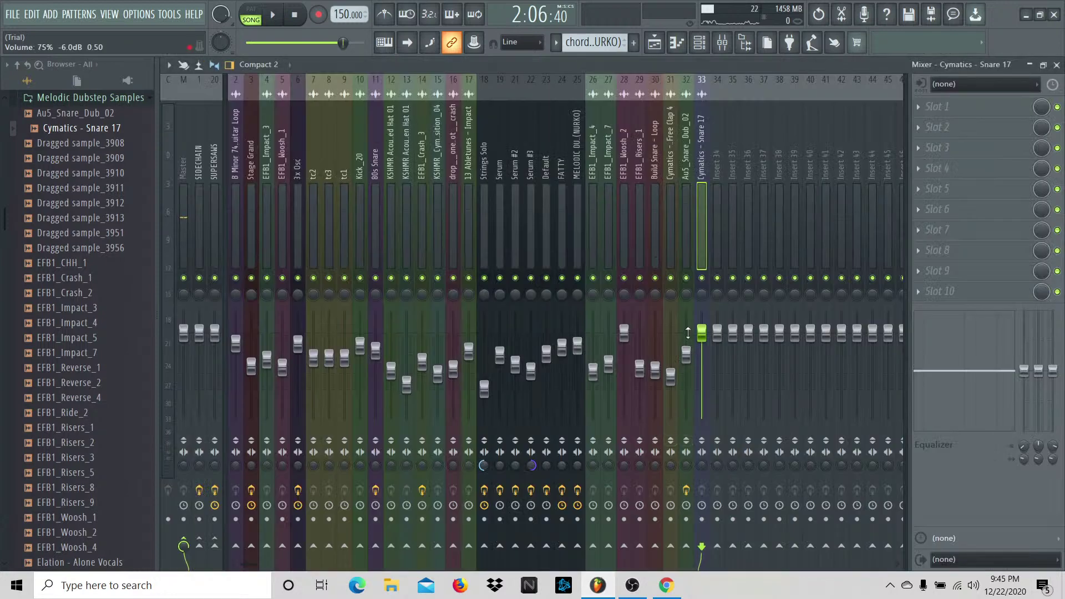
Step: Lower the Cymatics - Snare 17 mixer track's volume to -13.1 dB while playing the fill
{"action": "key", "text": "space"}
{"action": "left_click_drag", "start_coordinate": [702, 370], "coordinate": [701, 378]}
{"action": "key", "text": "space"}
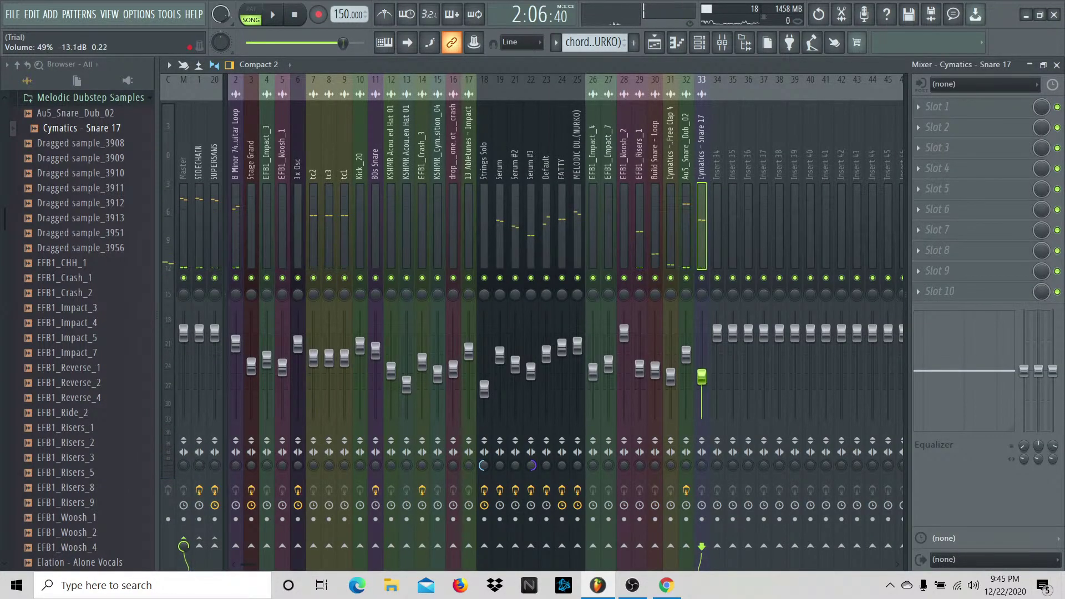
Step: Replay the fill with the Au5_Snare_Dub_02 and Cymatics - Snare 17 mixer tracks soloed in turn, and again with all tracks on
{"action": "key", "text": "space"}
{"action": "key", "text": "space"}
{"action": "key", "text": "space"}
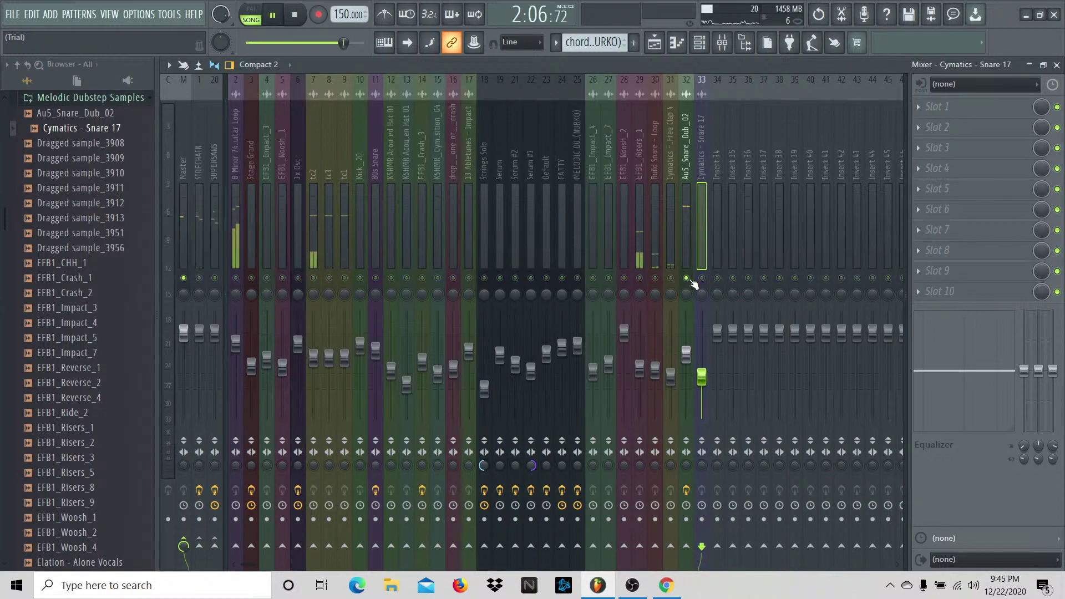
{"action": "key", "text": "space"}
{"action": "right_click", "coordinate": [701, 278]}
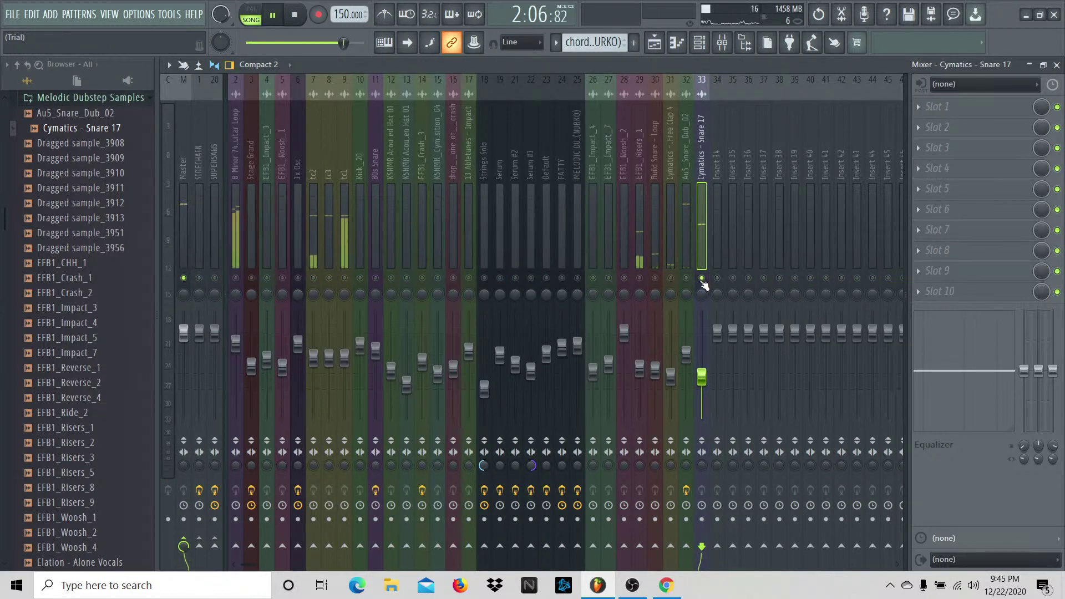
{"action": "right_click", "coordinate": [702, 278]}
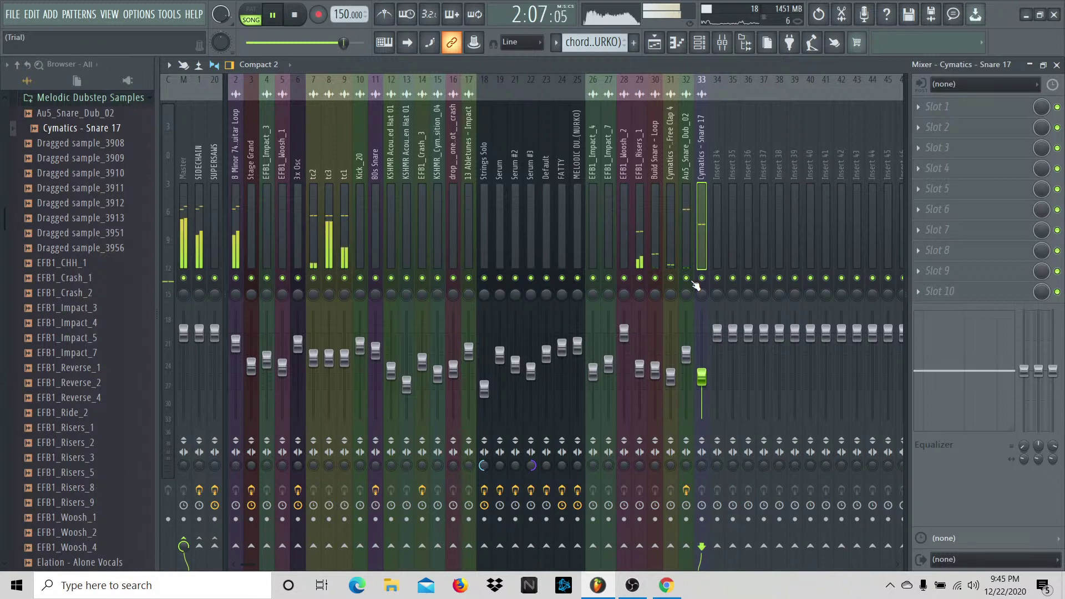
{"action": "left_click", "coordinate": [654, 43]}
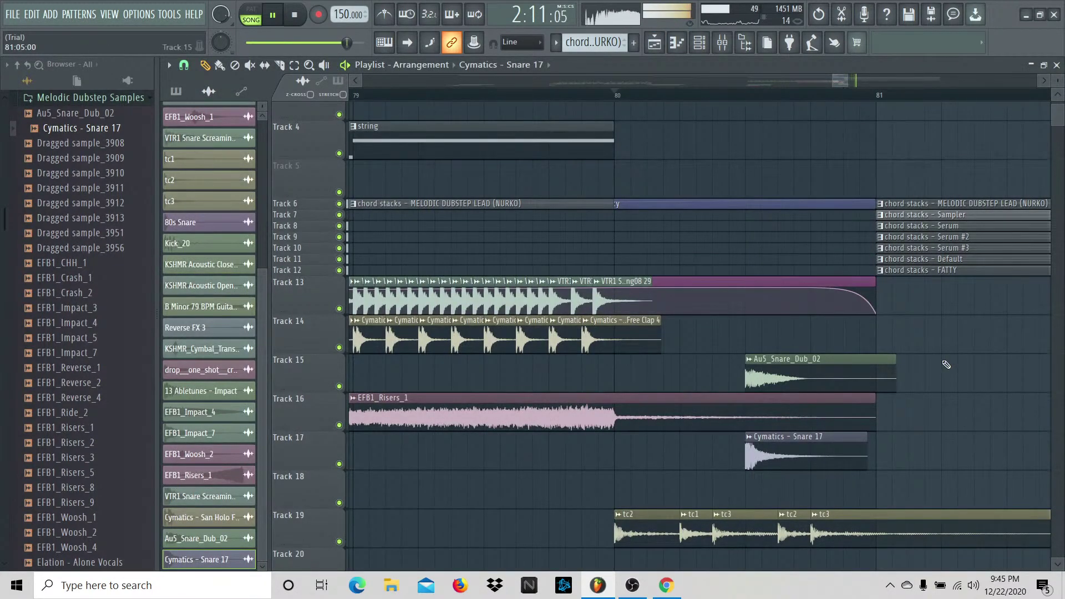
{"action": "key", "text": "space"}
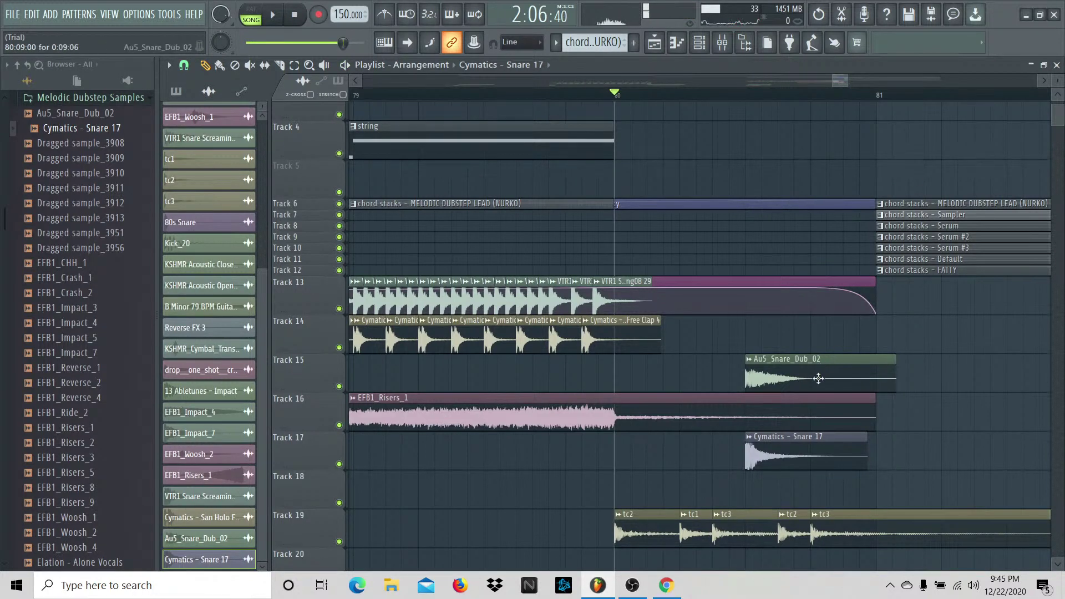
Step: Move the Cymatics - Snare 17 clip up to Track 15 over the Au5_Snare_Dub_02 clip and play the fill
{"action": "left_click", "coordinate": [811, 462]}
{"action": "left_click_drag", "start_coordinate": [834, 459], "coordinate": [834, 381]}
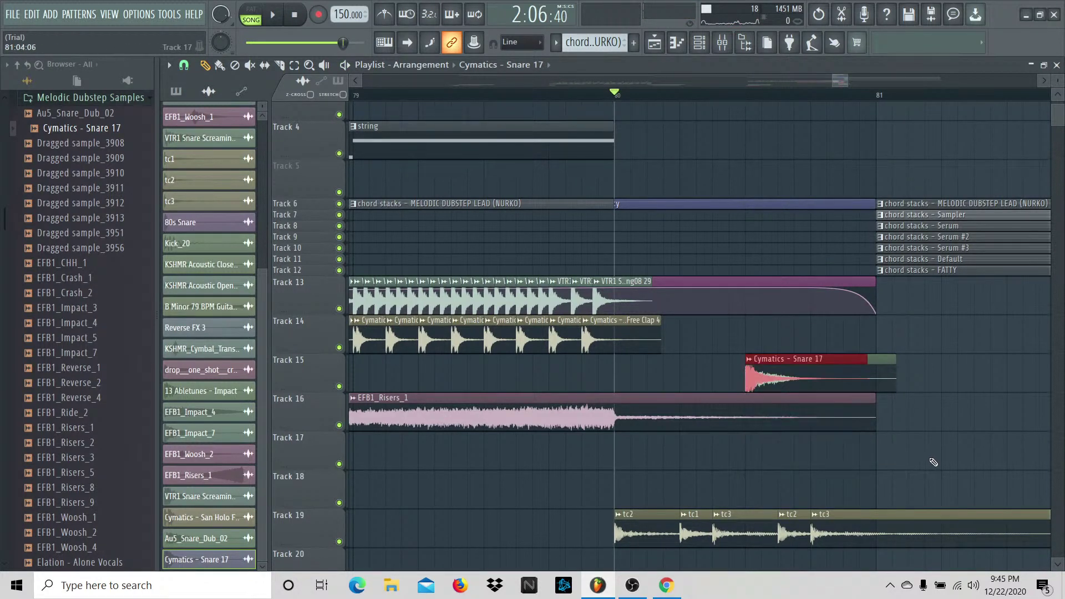
{"action": "key", "text": "space"}
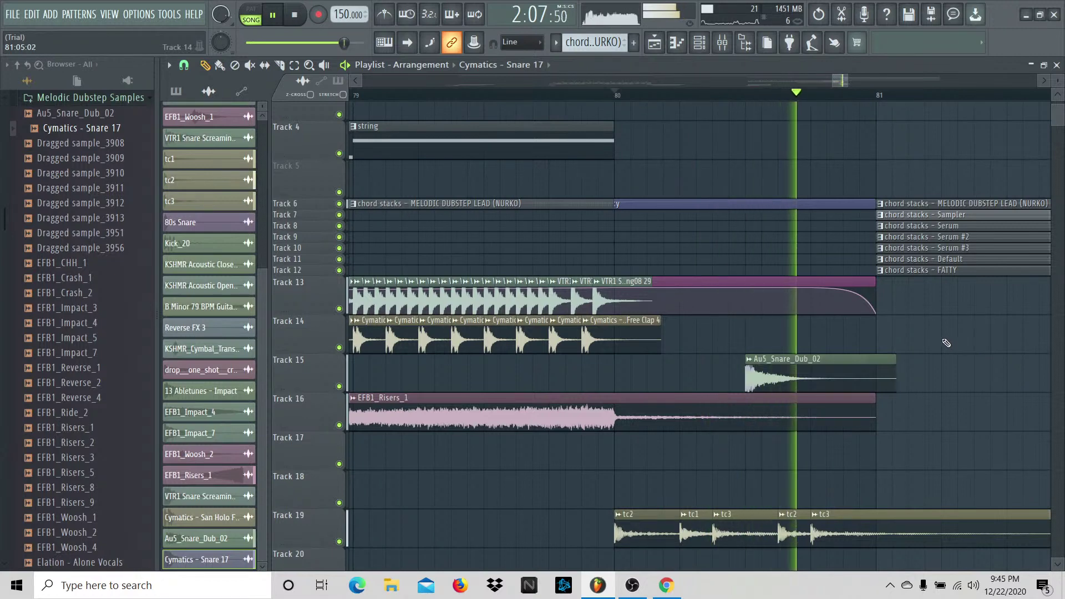
Step: Stop playback and audition the Kick and V_RIOT_kick_02 samples in the Melodic Dubstep Samples folder
{"action": "key", "text": "space"}
{"action": "scroll", "coordinate": [8, 344], "scroll_direction": "up", "scroll_amount": 3}
{"action": "scroll", "coordinate": [8, 344], "scroll_direction": "up", "scroll_amount": 5}
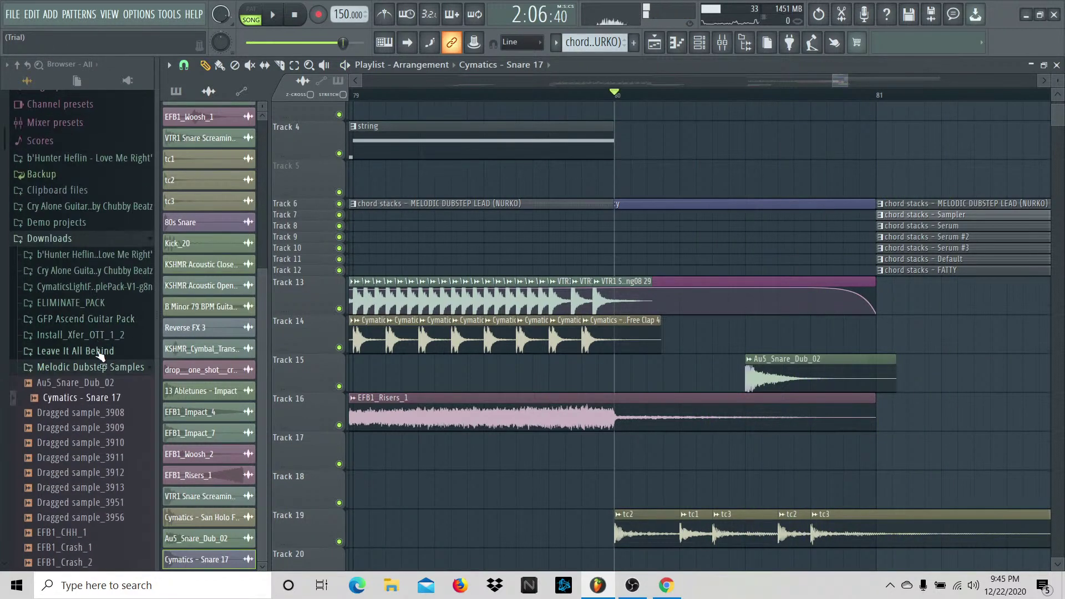
{"action": "left_click", "coordinate": [100, 369]}
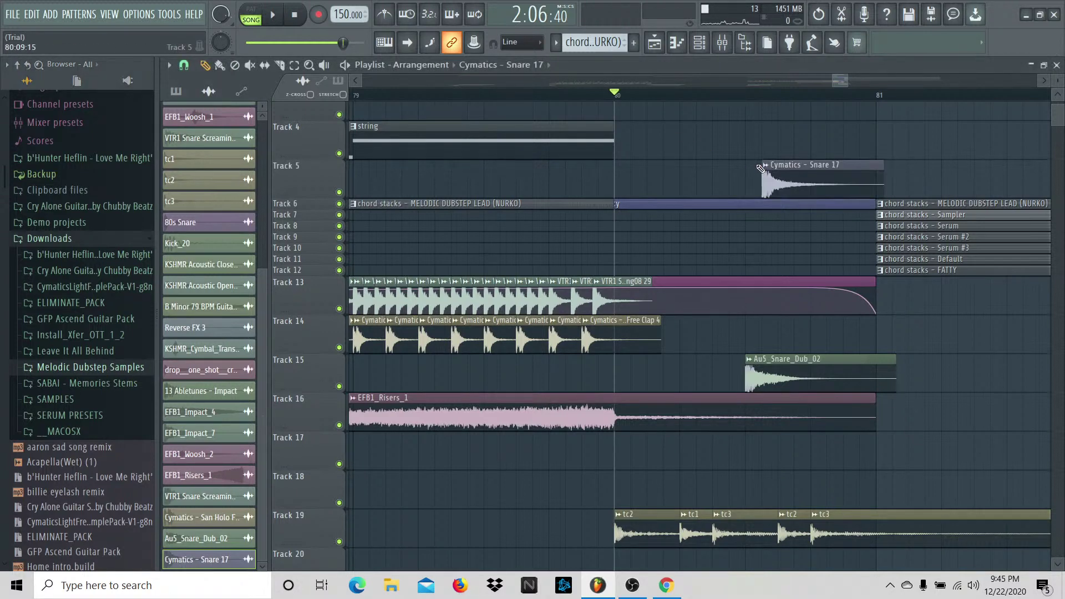
{"action": "left_click", "coordinate": [87, 369]}
{"action": "scroll", "coordinate": [106, 385], "scroll_direction": "down", "scroll_amount": 15}
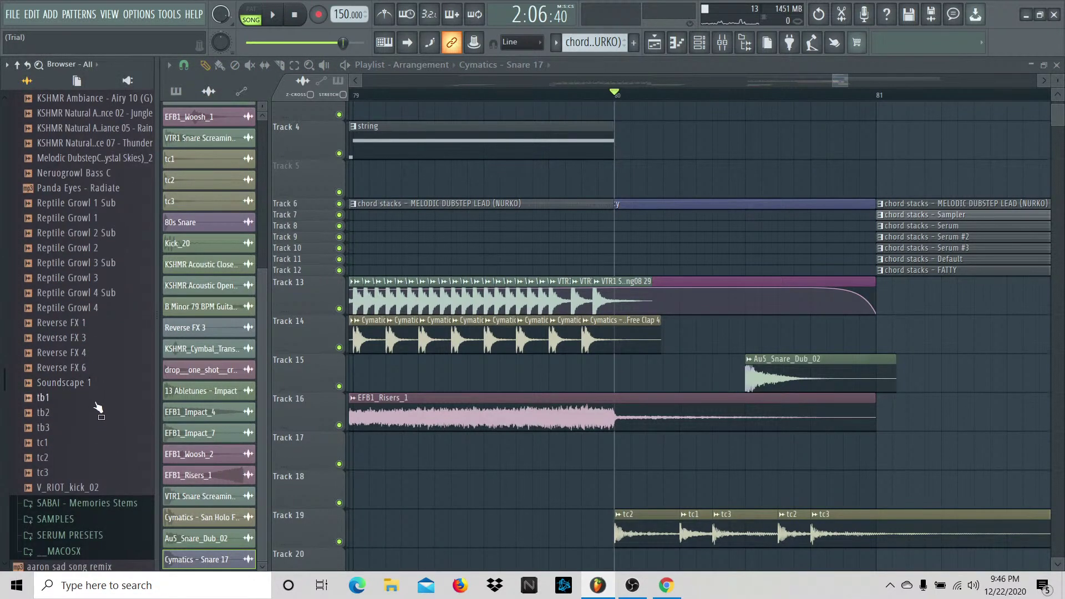
{"action": "scroll", "coordinate": [97, 344], "scroll_direction": "up", "scroll_amount": 6}
{"action": "left_click", "coordinate": [92, 338]}
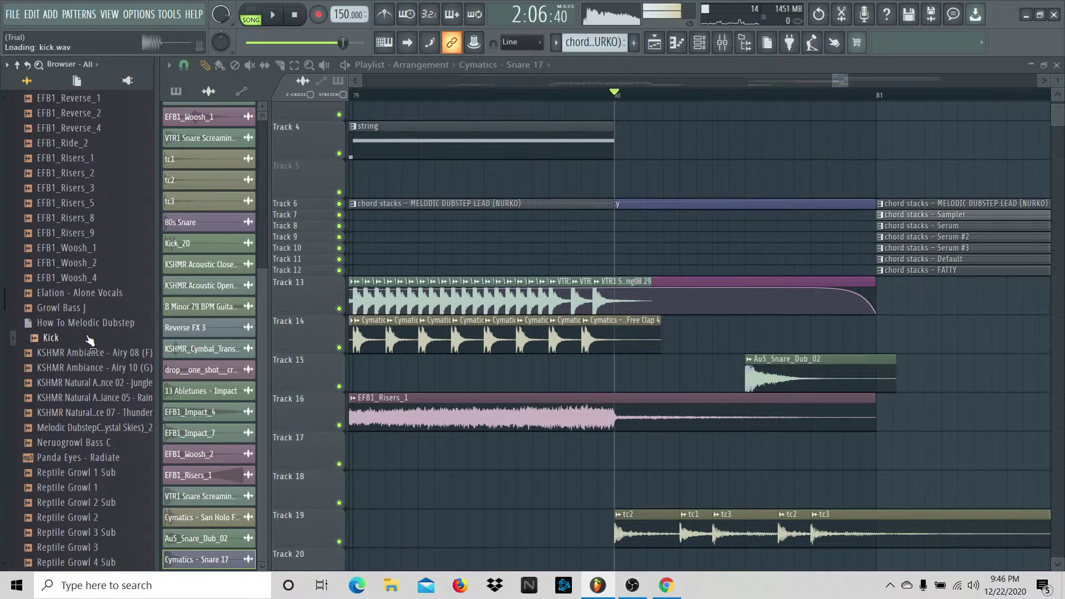
{"action": "scroll", "coordinate": [95, 311], "scroll_direction": "up", "scroll_amount": 7}
{"action": "scroll", "coordinate": [83, 388], "scroll_direction": "down", "scroll_amount": 13}
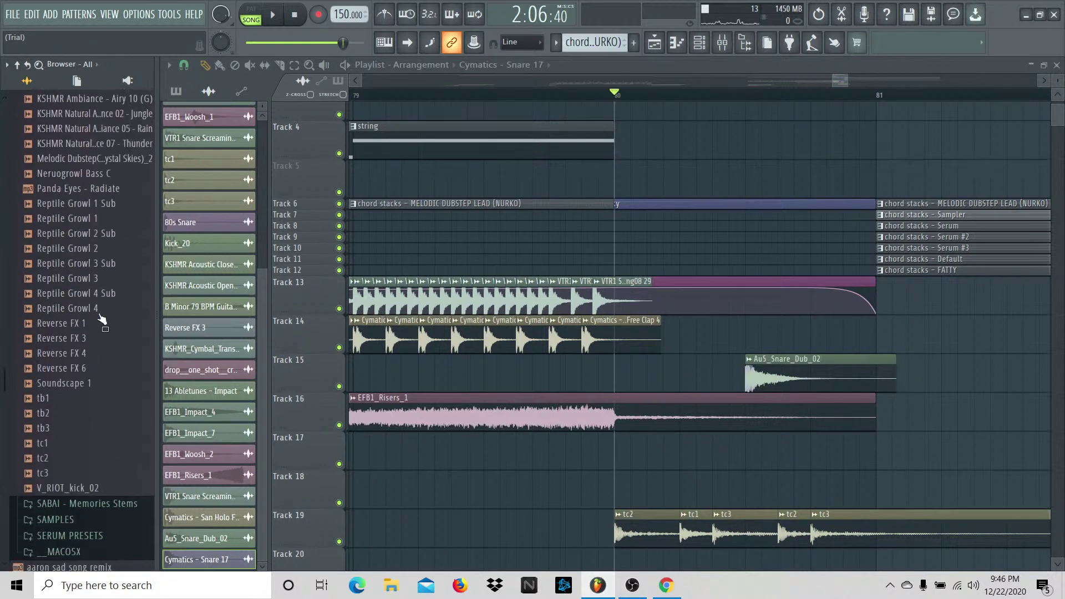
{"action": "left_click", "coordinate": [49, 487]}
{"action": "left_click_drag", "start_coordinate": [48, 487], "coordinate": [107, 484]}
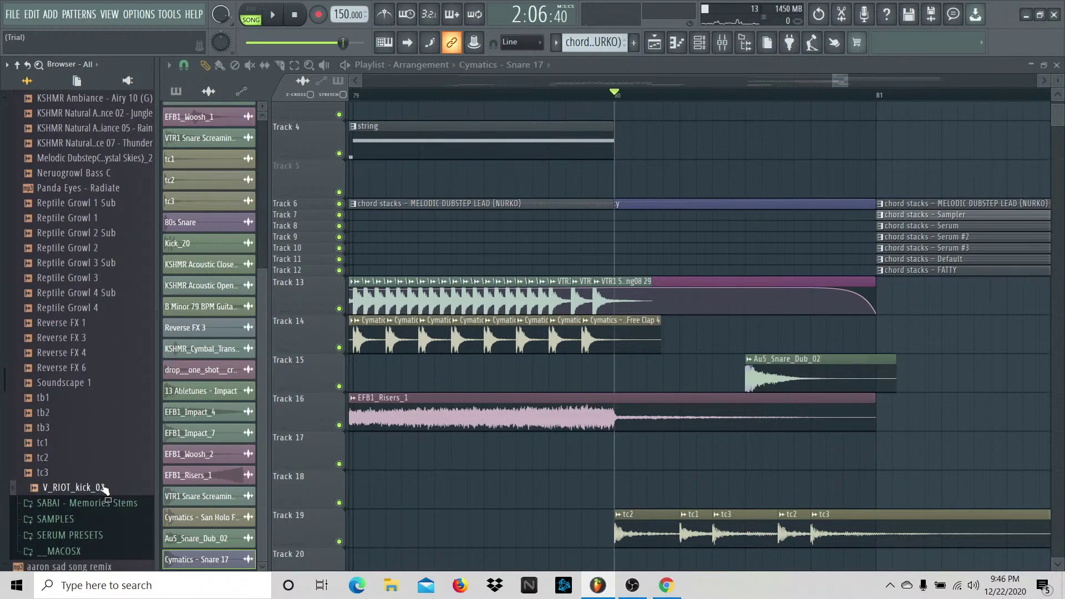
Step: Audition the kick samples in the Leave It All Behind folder and place VAD1 Kick Hard 013 on Track 17 at bar 81
{"action": "scroll", "coordinate": [83, 471], "scroll_direction": "up", "scroll_amount": 15}
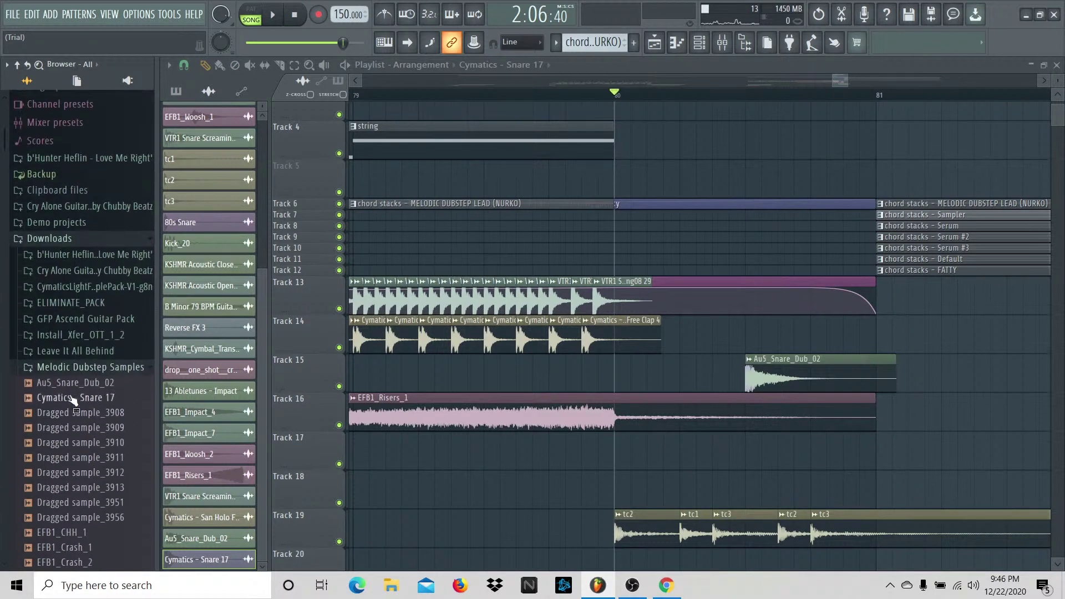
{"action": "left_click", "coordinate": [75, 369]}
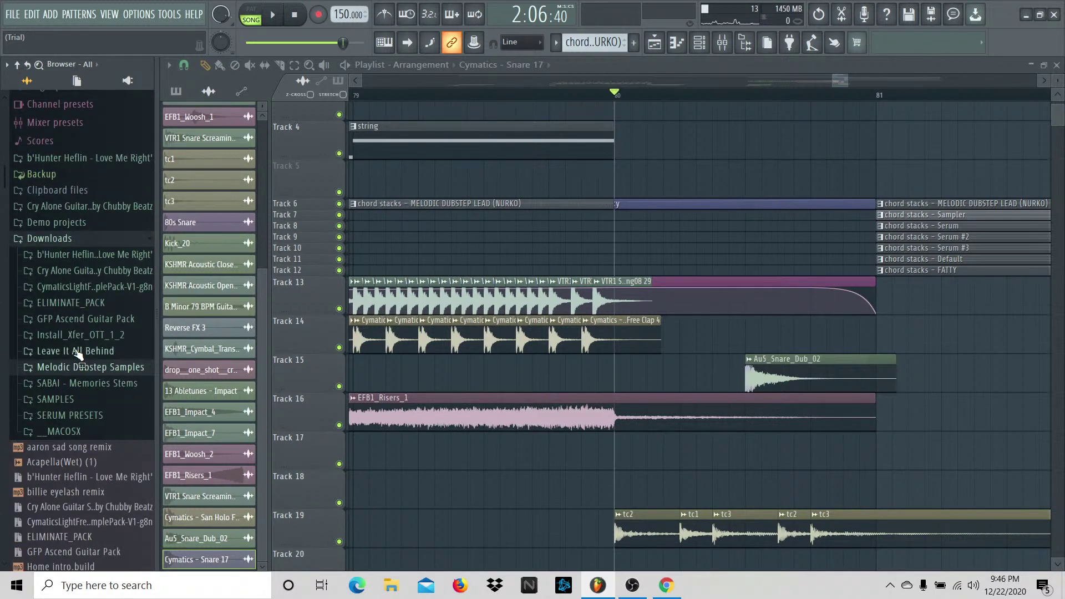
{"action": "left_click", "coordinate": [80, 352]}
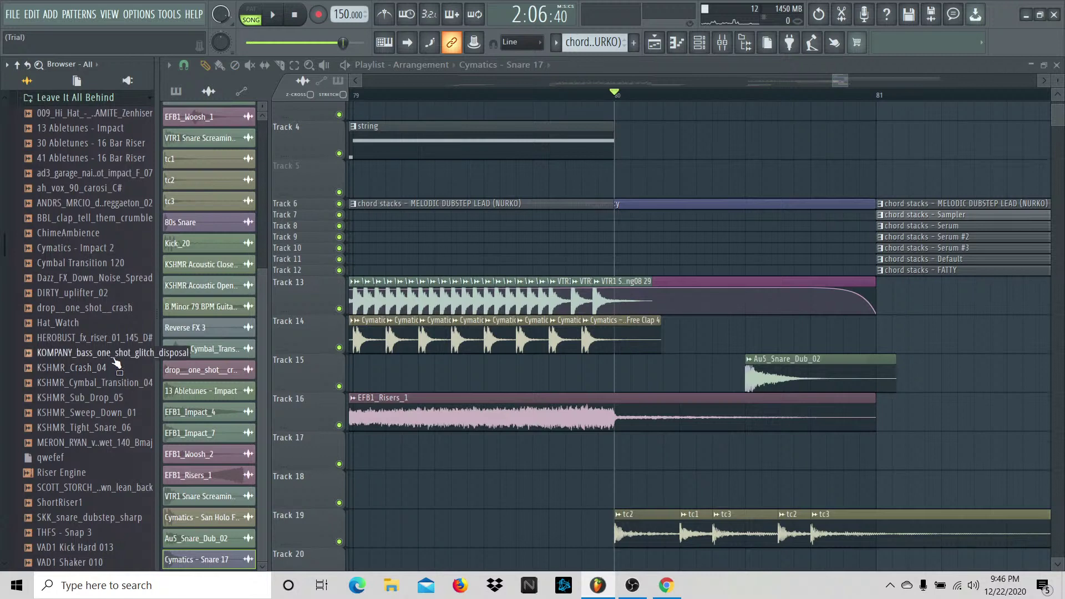
{"action": "scroll", "coordinate": [117, 341], "scroll_direction": "up", "scroll_amount": 3}
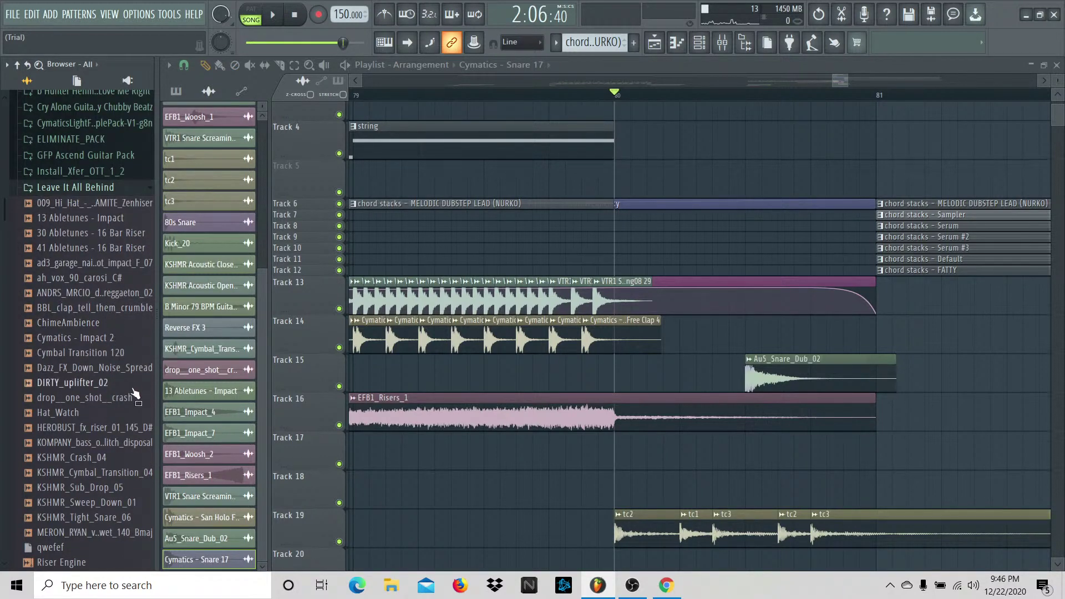
{"action": "scroll", "coordinate": [135, 395], "scroll_direction": "down", "scroll_amount": 6}
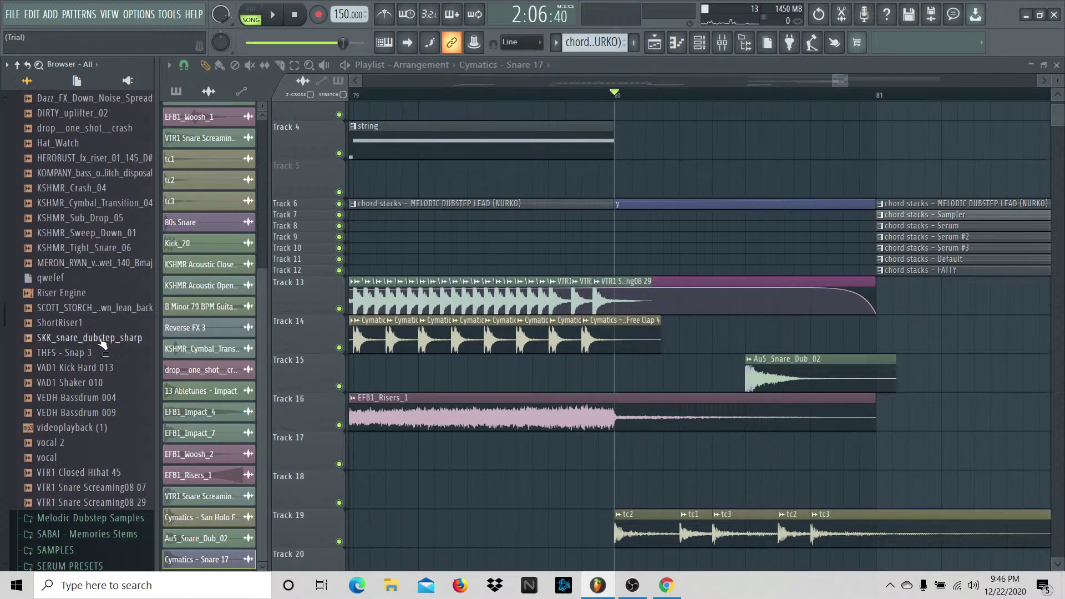
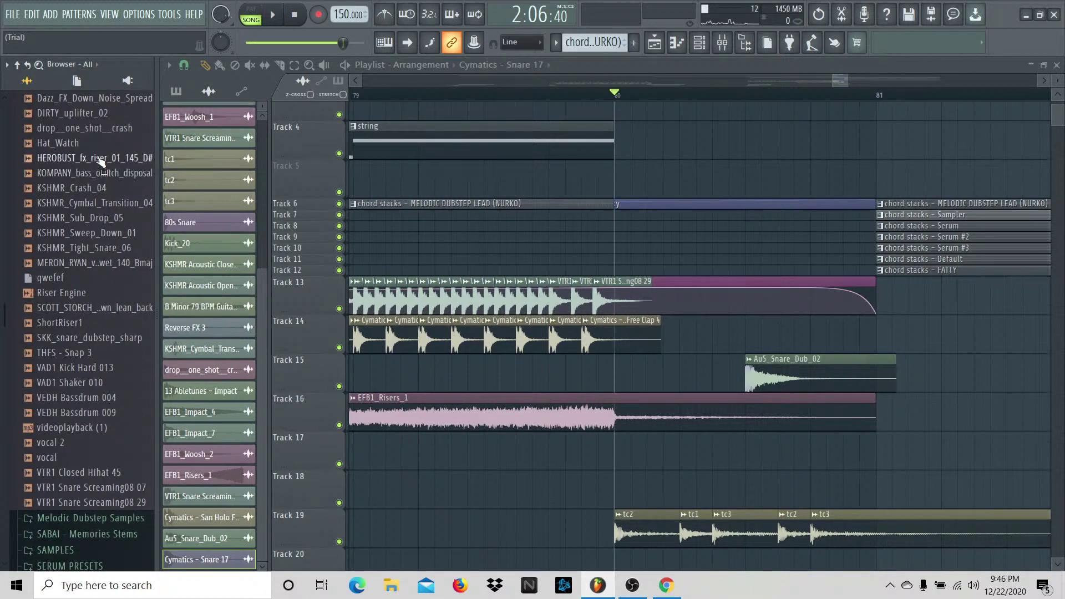
{"action": "left_click", "coordinate": [95, 414]}
{"action": "left_click", "coordinate": [97, 399]}
{"action": "left_click", "coordinate": [97, 368]}
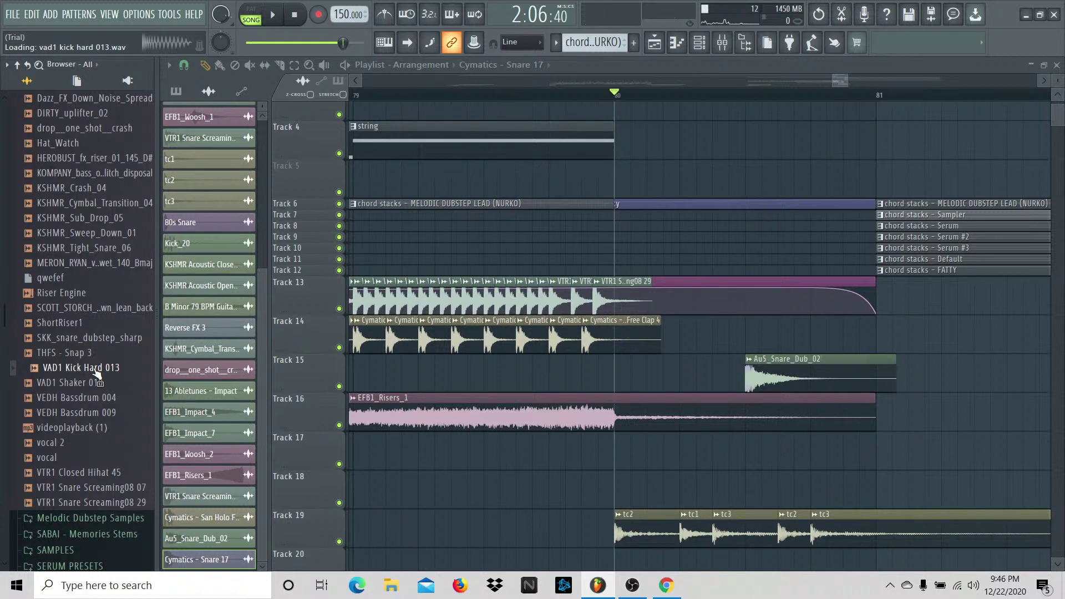
{"action": "left_click_drag", "start_coordinate": [97, 374], "coordinate": [900, 459]}
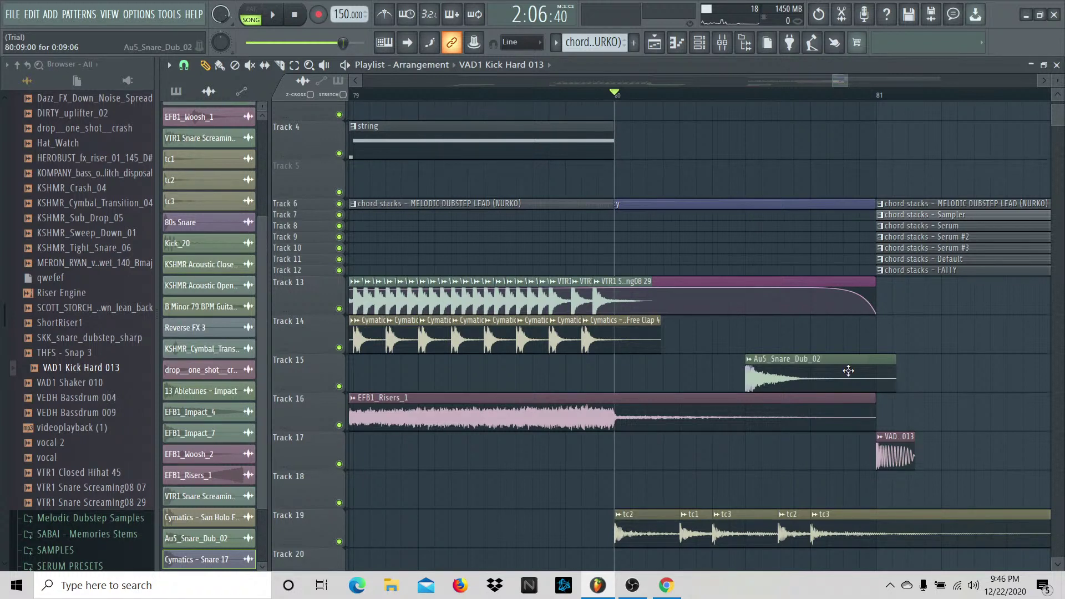
Step: Move the EFB1_Risers_1 clip from Track 16 down to Track 25
{"action": "left_click", "coordinate": [627, 399]}
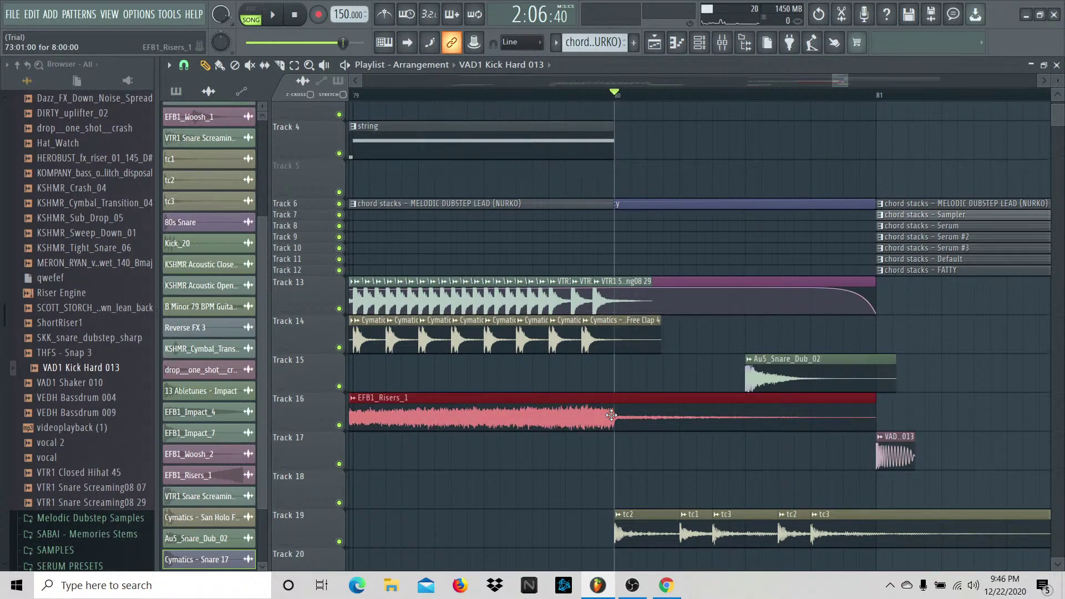
{"action": "key", "text": "shift+Down"}
{"action": "key", "text": "shift+Down"}
{"action": "key", "text": "shift+Down"}
{"action": "key", "text": "shift+Down"}
{"action": "key", "text": "shift+Down"}
{"action": "key", "text": "shift+Down"}
{"action": "key", "text": "shift+Down"}
{"action": "key", "text": "shift+Down"}
{"action": "key", "text": "shift+Down"}
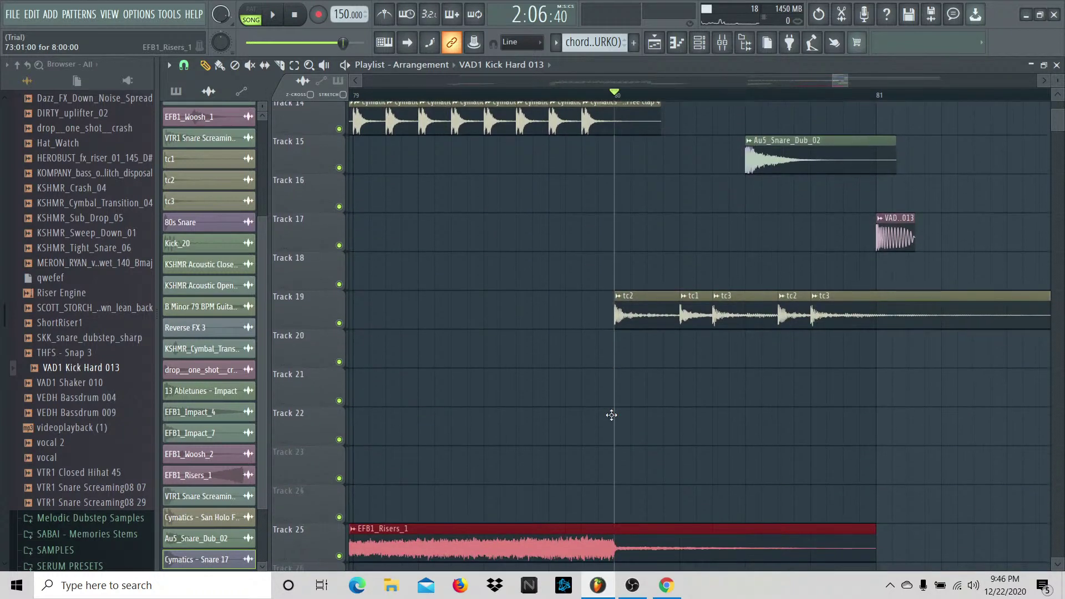
Step: Move the build-up snare and clap clips on Tracks 13 and 14 down to Tracks 16 and 17
{"action": "scroll", "coordinate": [614, 418], "scroll_direction": "up", "scroll_amount": 5}
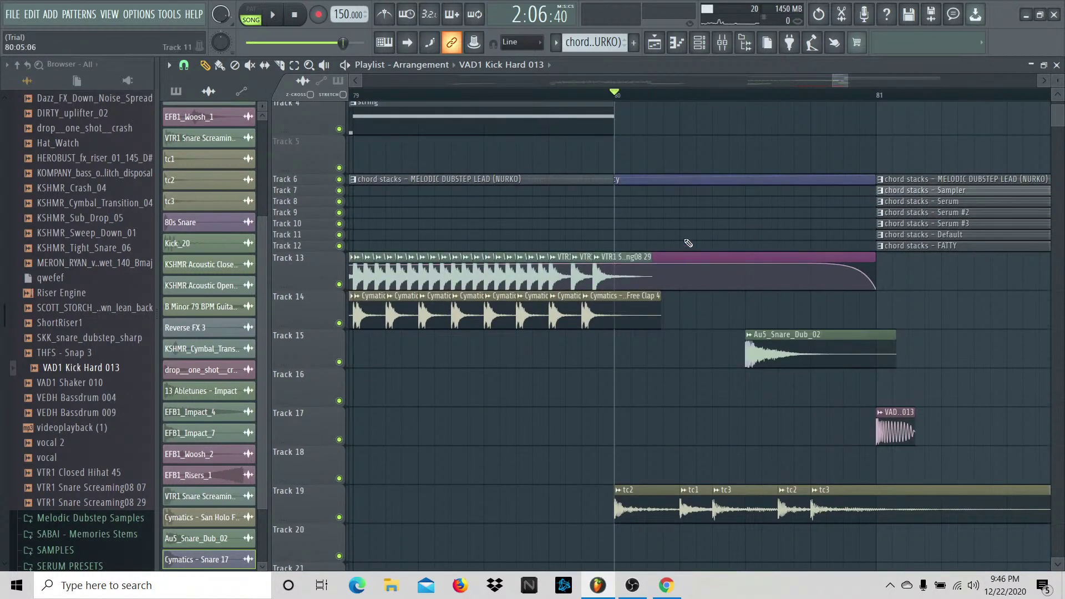
{"action": "left_click_drag", "start_coordinate": [688, 239], "coordinate": [551, 304]}
{"action": "key", "text": "shift+Down"}
{"action": "key", "text": "shift+Down"}
{"action": "key", "text": "shift+Down"}
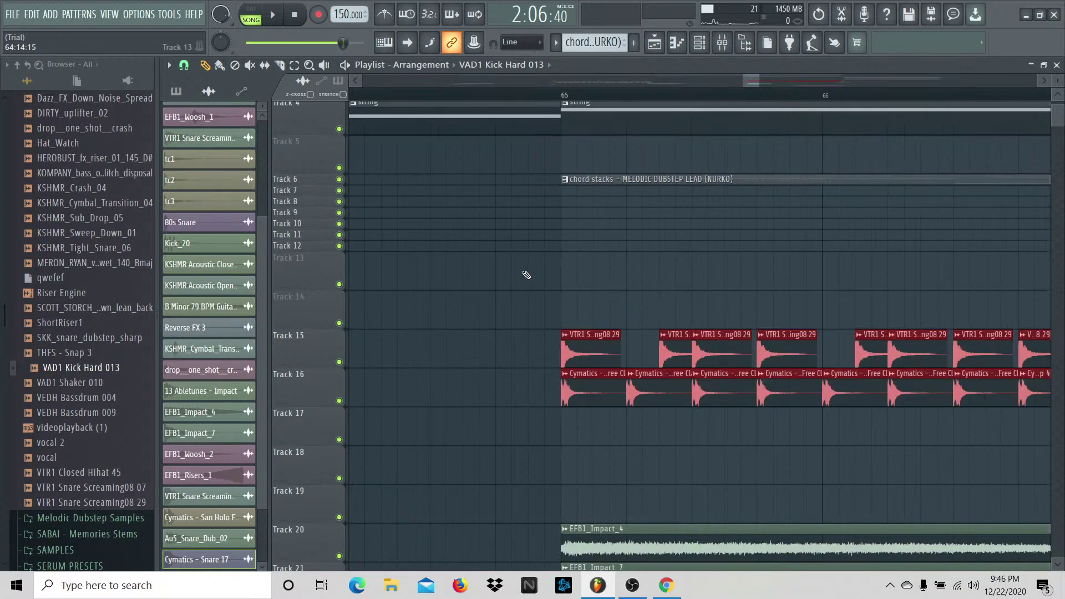
{"action": "left_click", "coordinate": [523, 274]}
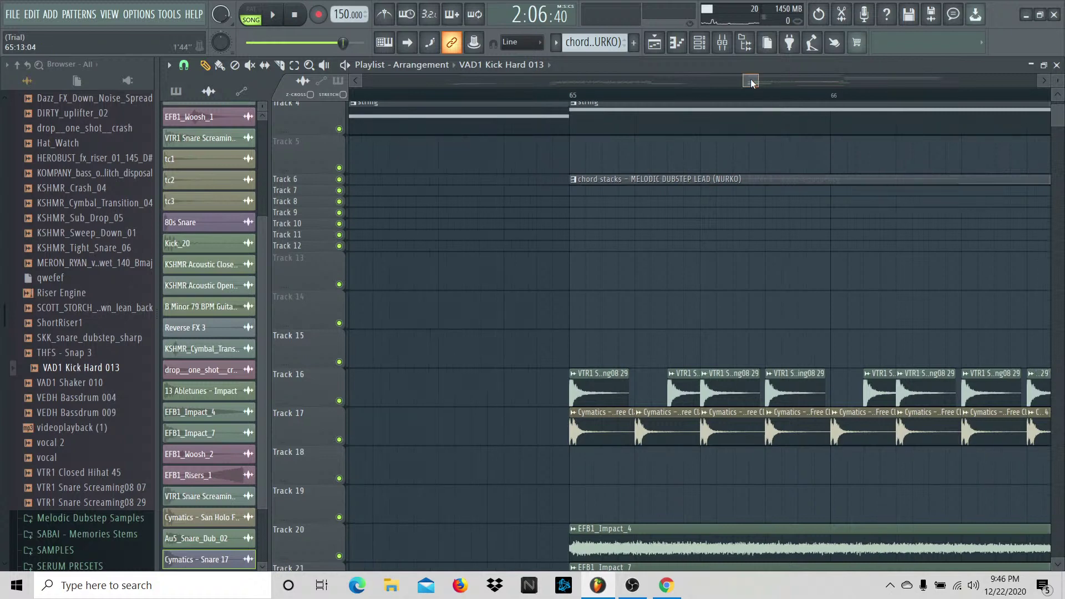
Step: Move the Au5_Snare_Dub_02 and Cymatics - Snare 17 clips at 80:09 from Track 15 down to Track 16
{"action": "left_click_drag", "start_coordinate": [751, 81], "coordinate": [846, 81]}
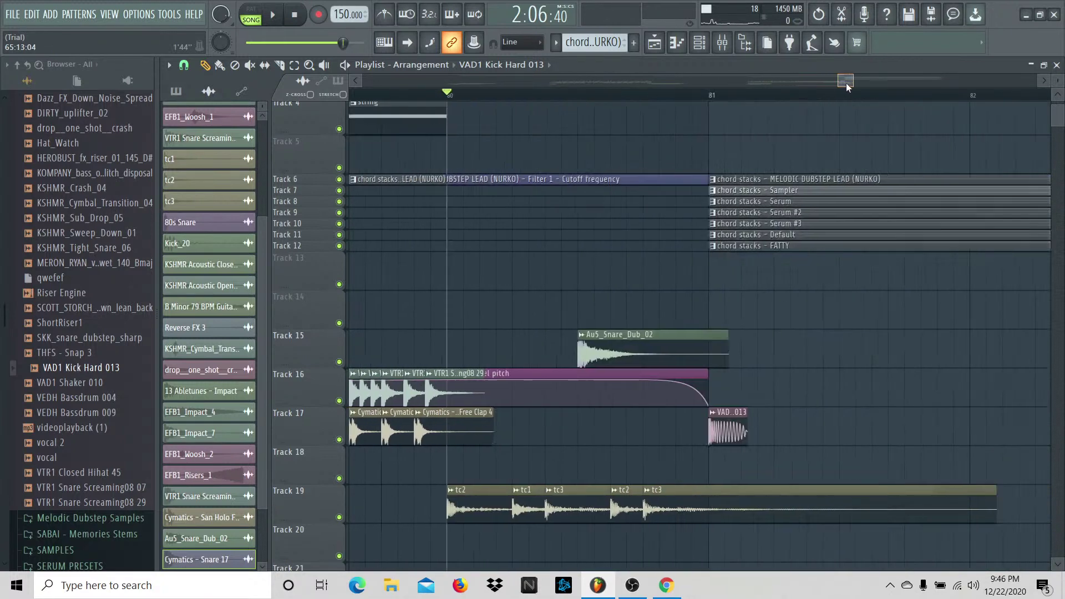
{"action": "left_click", "coordinate": [578, 351]}
{"action": "left_click_drag", "start_coordinate": [580, 348], "coordinate": [548, 394]}
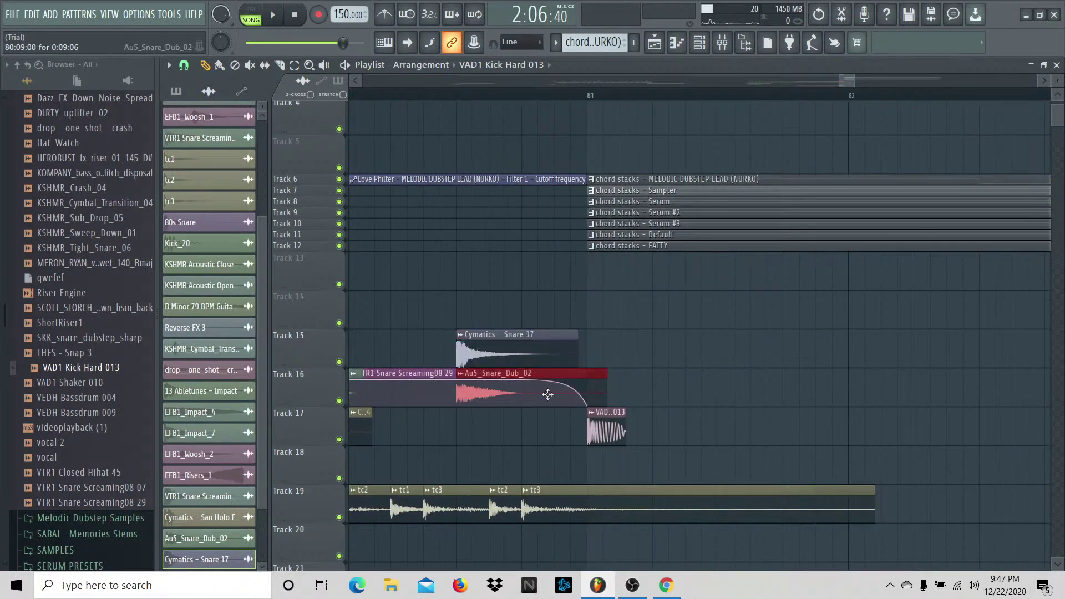
{"action": "left_click", "coordinate": [519, 355]}
{"action": "left_click_drag", "start_coordinate": [518, 355], "coordinate": [519, 394]}
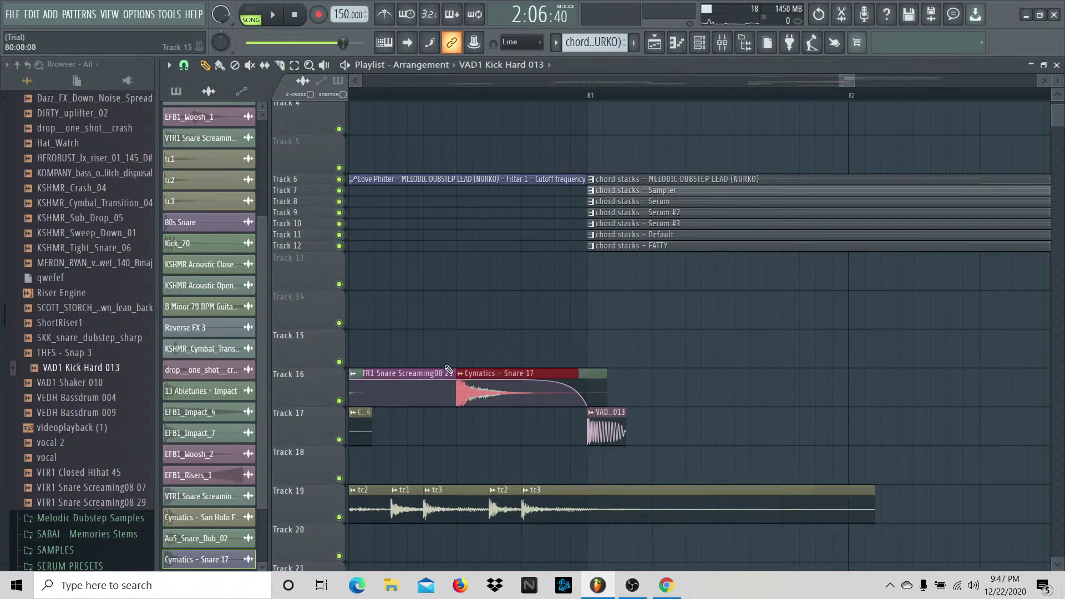
Step: Move the VAD1 Kick Hard 013 clip up to Track 15 and play it in the mix and with Track 15 soloed
{"action": "left_click_drag", "start_coordinate": [593, 421], "coordinate": [593, 344]}
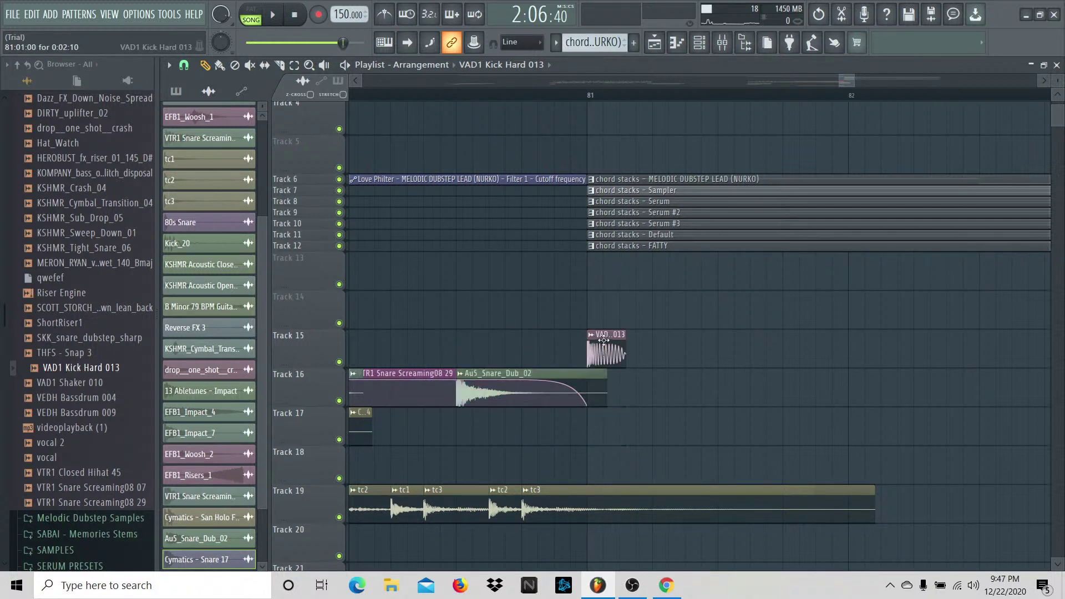
{"action": "left_click", "coordinate": [519, 96]}
{"action": "key", "text": "space"}
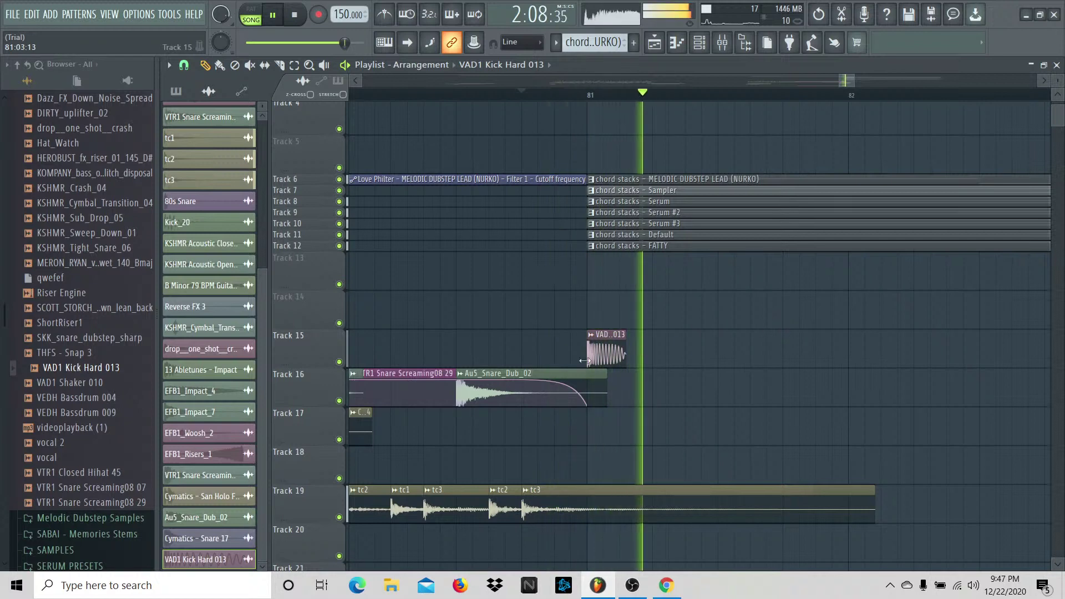
{"action": "key", "text": "space"}
{"action": "key", "text": "space"}
{"action": "left_click", "coordinate": [339, 362], "text": "ctrl"}
{"action": "key", "text": "space"}
{"action": "key", "text": "space"}
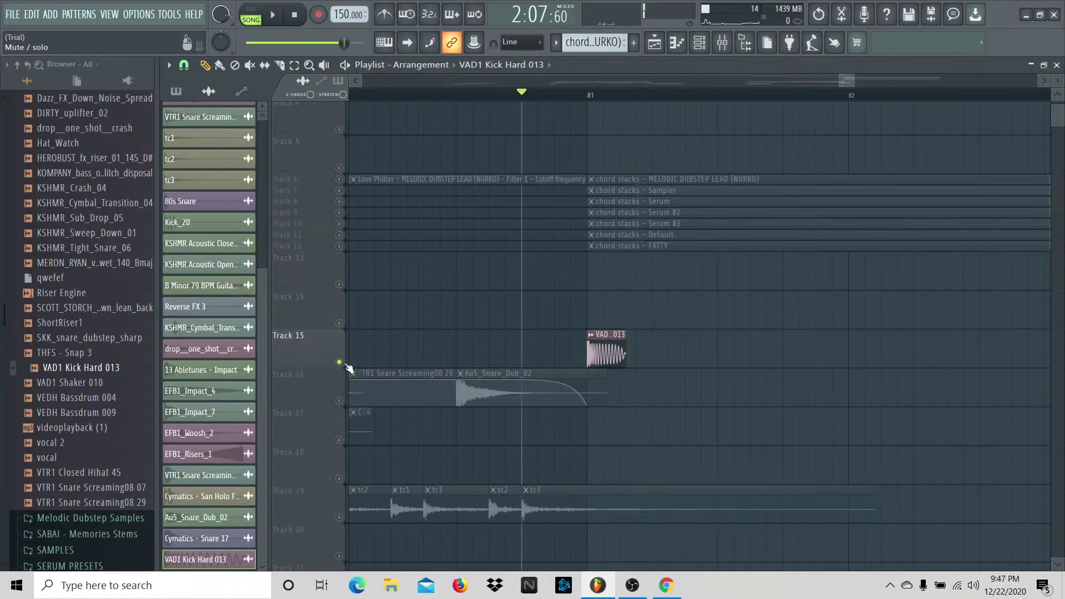
{"action": "key", "text": "space"}
Step: Delete the VAD1 Kick Hard 013 sample and its clip from the project
{"action": "right_click", "coordinate": [245, 563]}
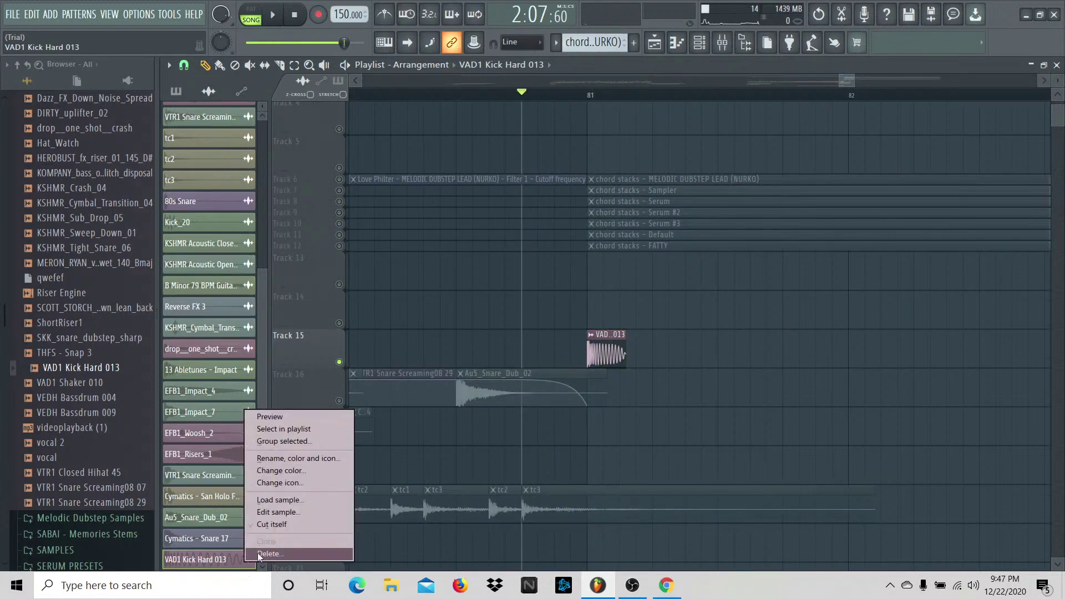
{"action": "left_click", "coordinate": [268, 555]}
{"action": "left_click", "coordinate": [597, 340]}
Step: Place V_RIOT_kick_02 from the Melodic Dubstep Samples folder on Track 15 at bar 81 and play it soloed
{"action": "scroll", "coordinate": [110, 473], "scroll_direction": "up", "scroll_amount": 8}
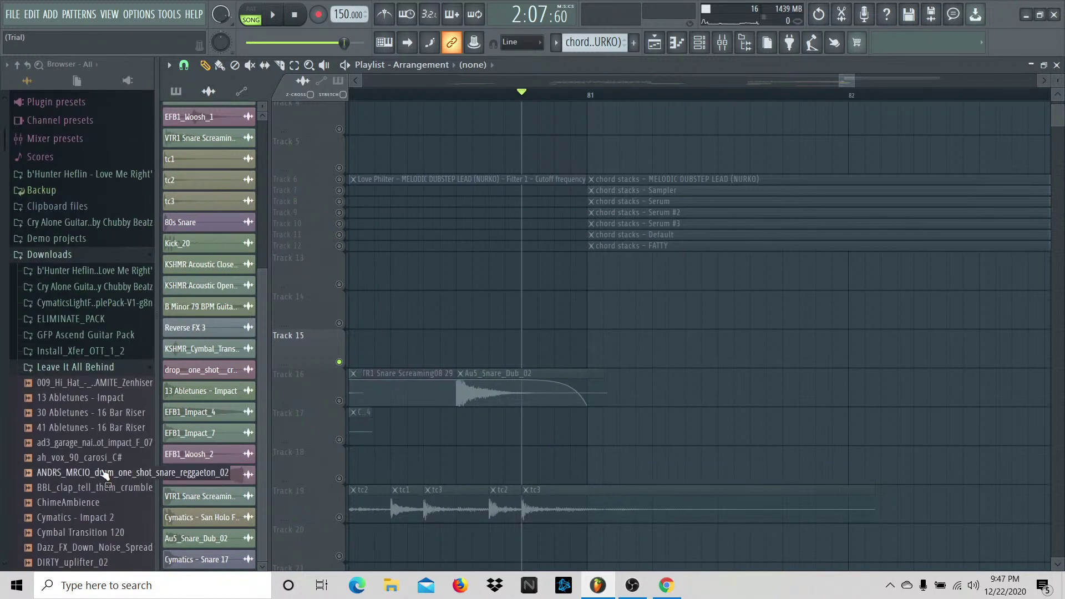
{"action": "left_click", "coordinate": [97, 371]}
{"action": "left_click", "coordinate": [98, 383]}
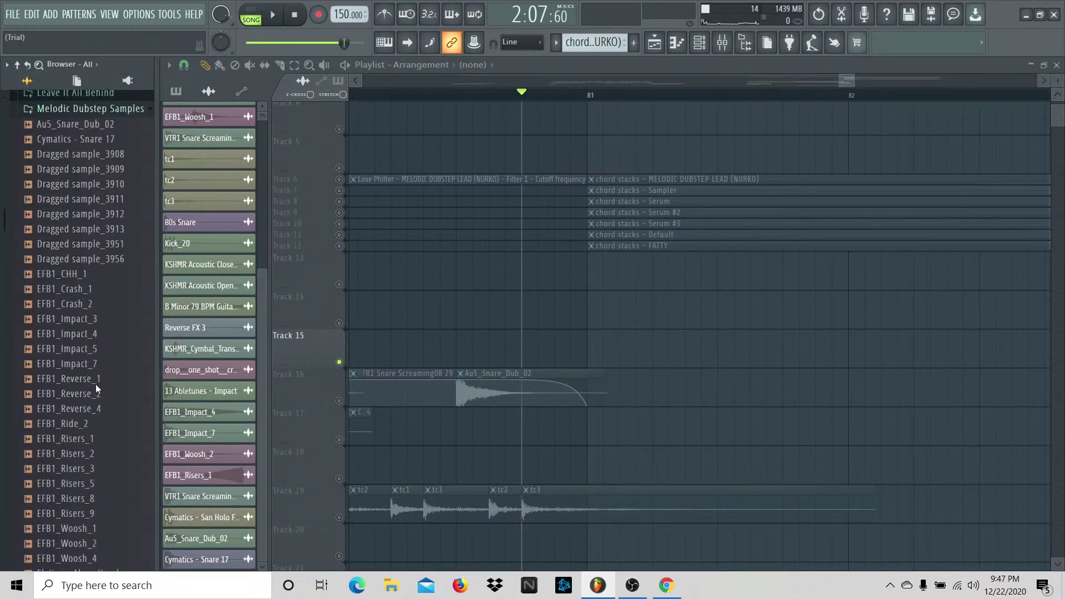
{"action": "scroll", "coordinate": [94, 499], "scroll_direction": "down", "scroll_amount": 15}
{"action": "left_click_drag", "start_coordinate": [72, 307], "coordinate": [589, 350]}
{"action": "key", "text": "space"}
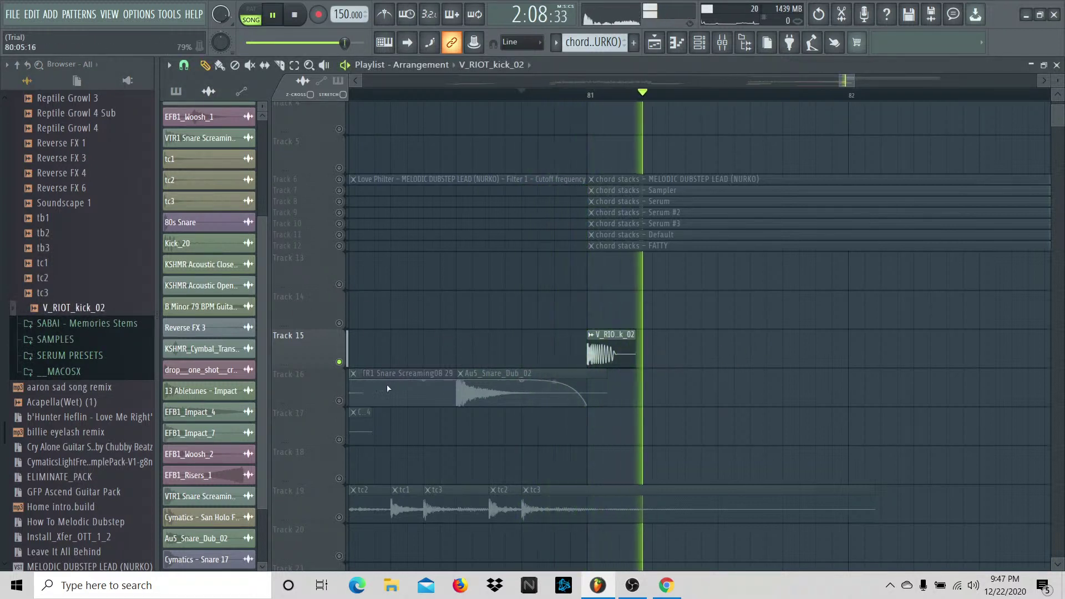
{"action": "key", "text": "space"}
Step: Route V_RIOT_kick_02 to mixer track 34, lower that track's volume to -4.0 dB during playback, and return to the playlist
{"action": "double_click", "coordinate": [596, 349]}
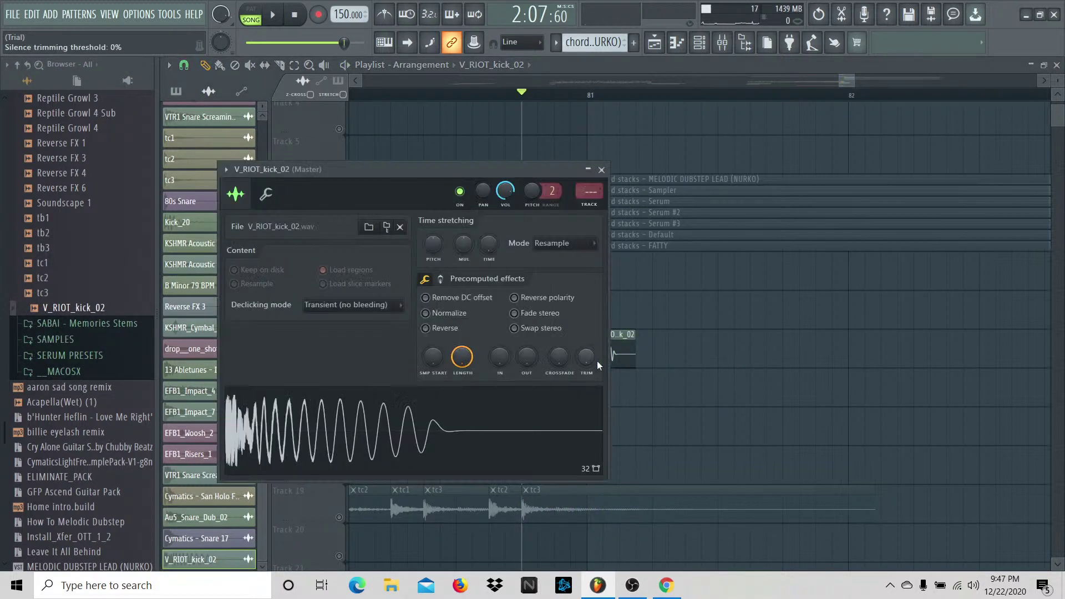
{"action": "key", "text": "ctrl+l"}
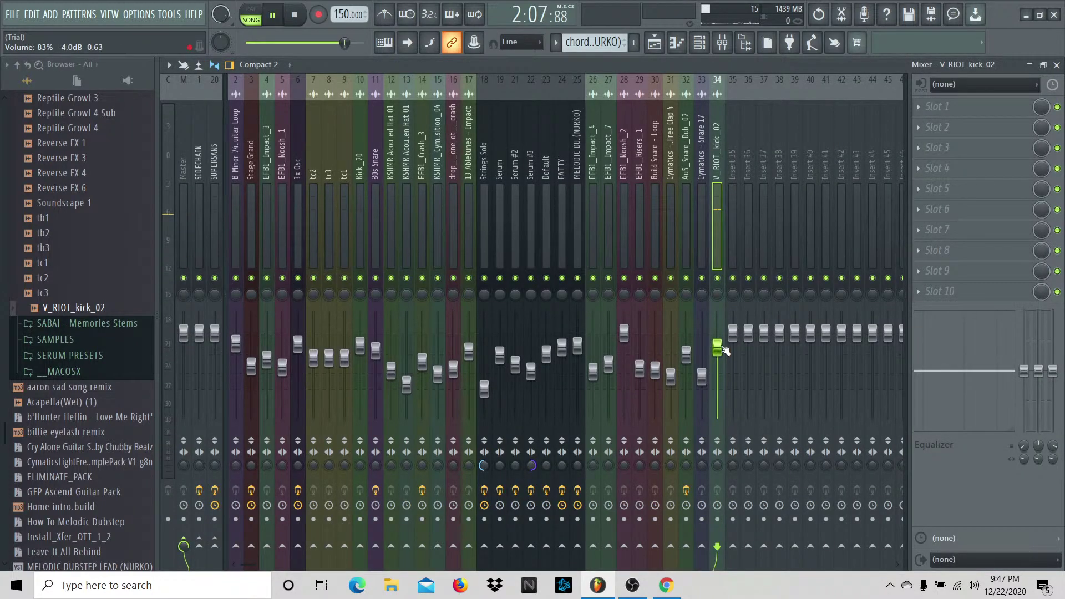
{"action": "left_click", "coordinate": [660, 47]}
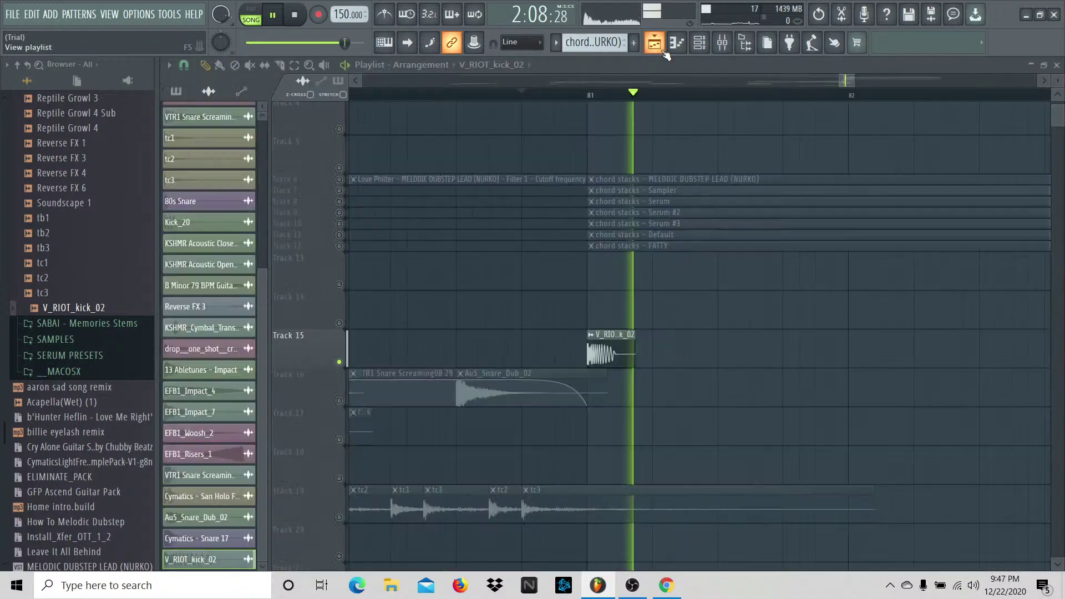
Step: Stop playback and turn off the solo on Track 15 so that all playlist tracks are on
{"action": "key", "text": "space"}
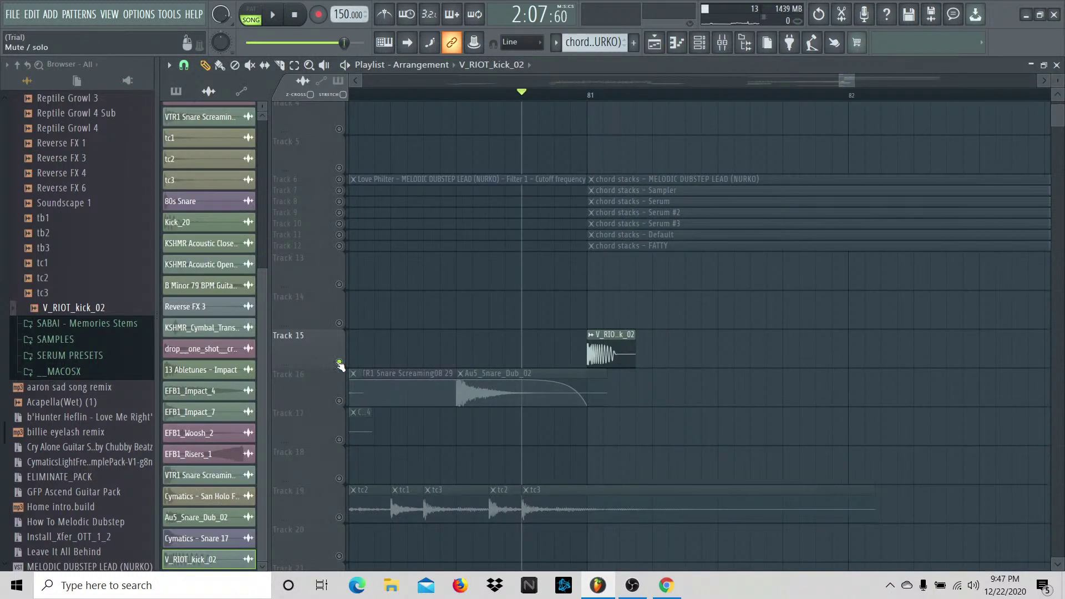
{"action": "left_click", "coordinate": [339, 362], "text": "ctrl"}
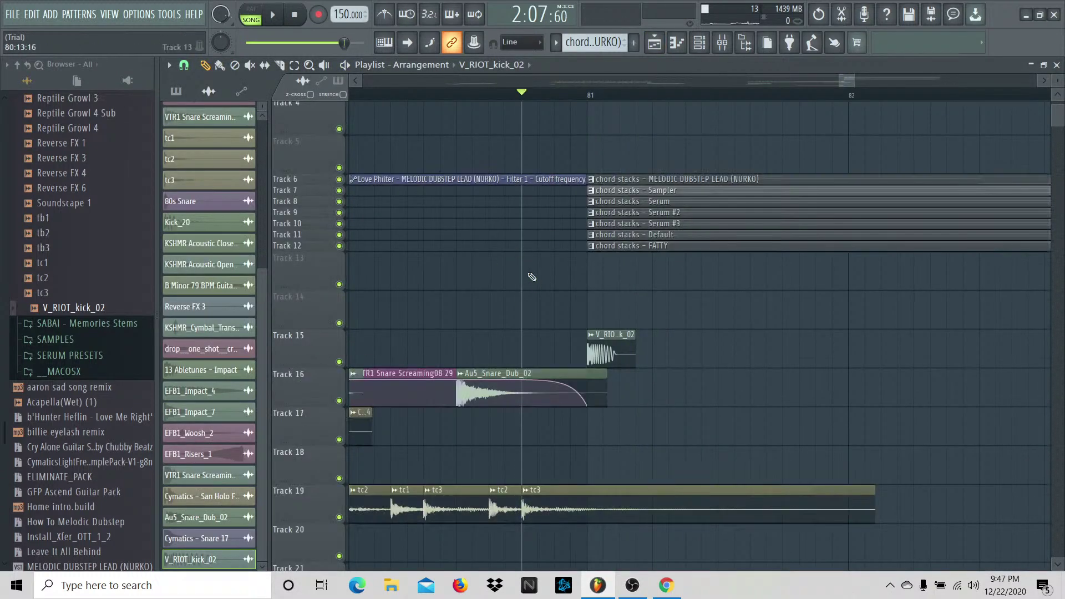
{"action": "left_click_drag", "start_coordinate": [859, 82], "coordinate": [846, 83]}
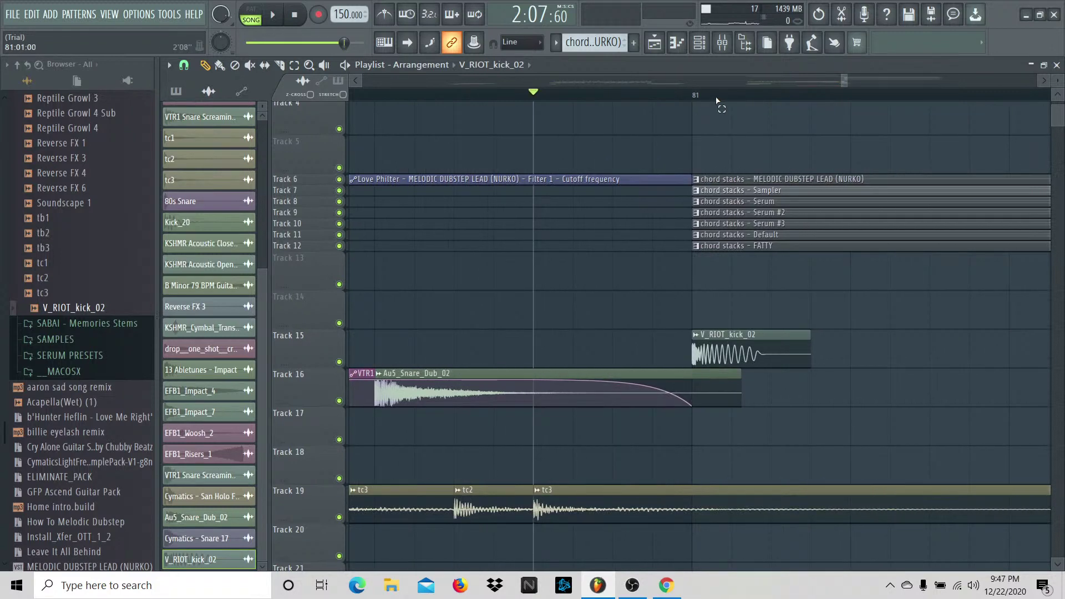
Step: Create an automation clip for the Fruity Balance volume on the SIDECHAIN mixer track, spanning 81:01 to 81:05 in the playlist
{"action": "left_click_drag", "start_coordinate": [717, 101], "coordinate": [851, 102]}
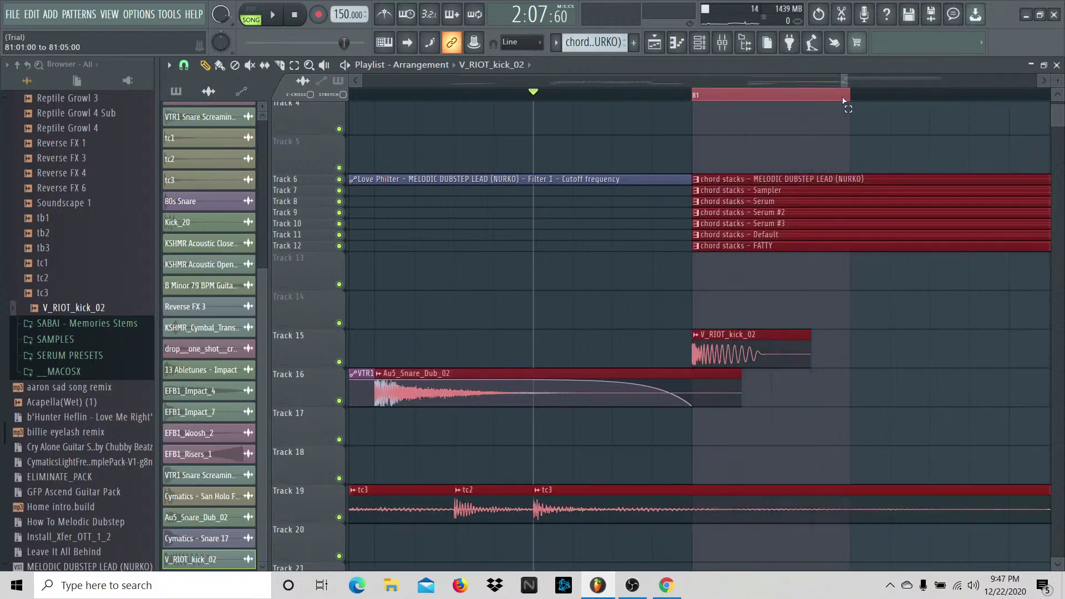
{"action": "left_click", "coordinate": [739, 46]}
{"action": "left_click", "coordinate": [199, 196]}
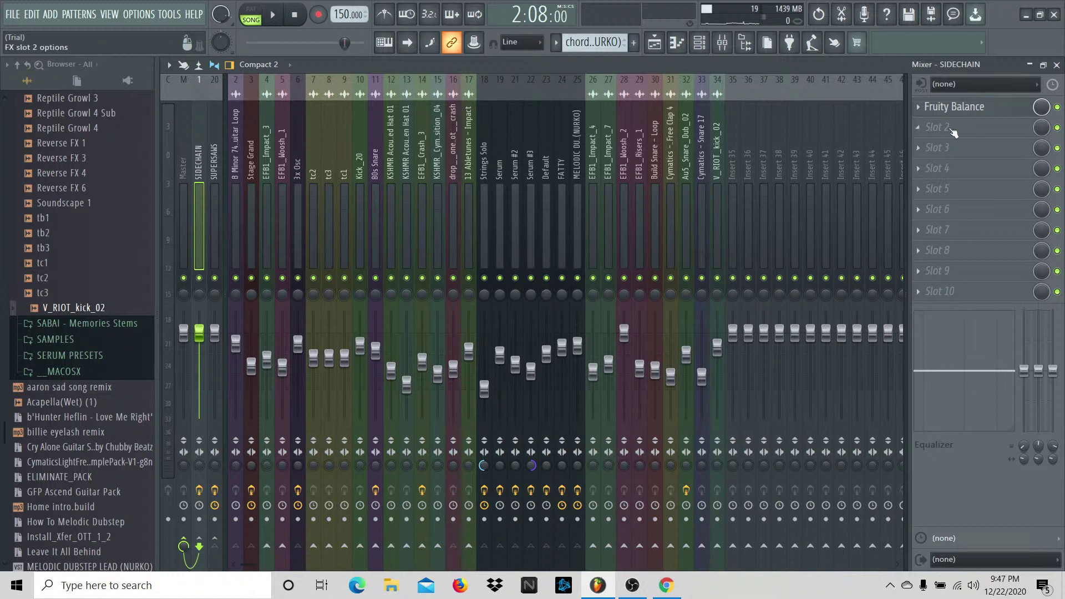
{"action": "left_click", "coordinate": [956, 107]}
{"action": "right_click", "coordinate": [349, 257]}
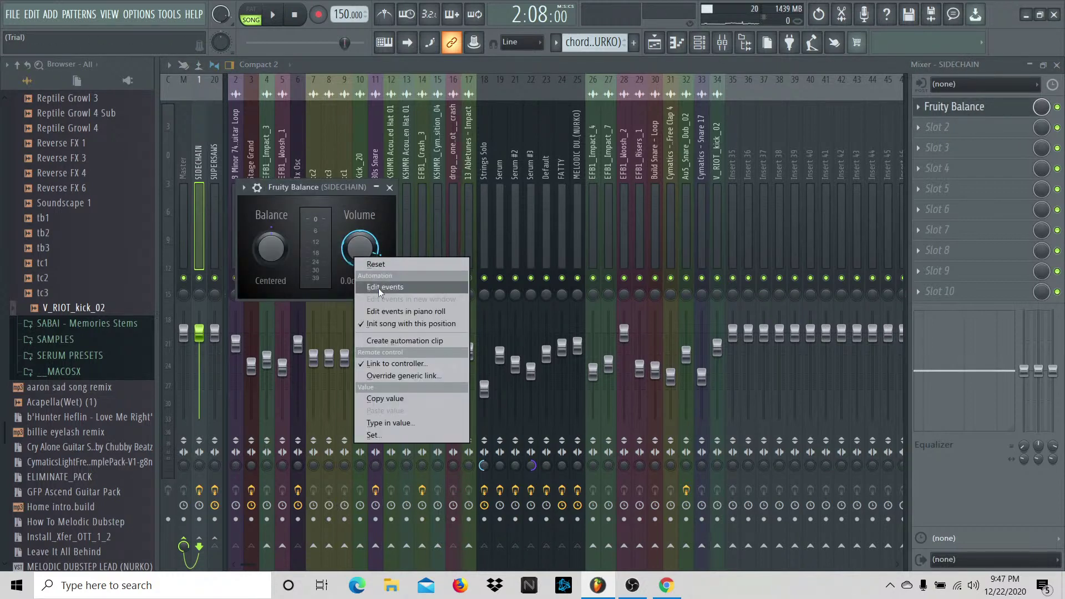
{"action": "left_click", "coordinate": [384, 344]}
{"action": "left_click", "coordinate": [390, 187]}
{"action": "left_click", "coordinate": [664, 49]}
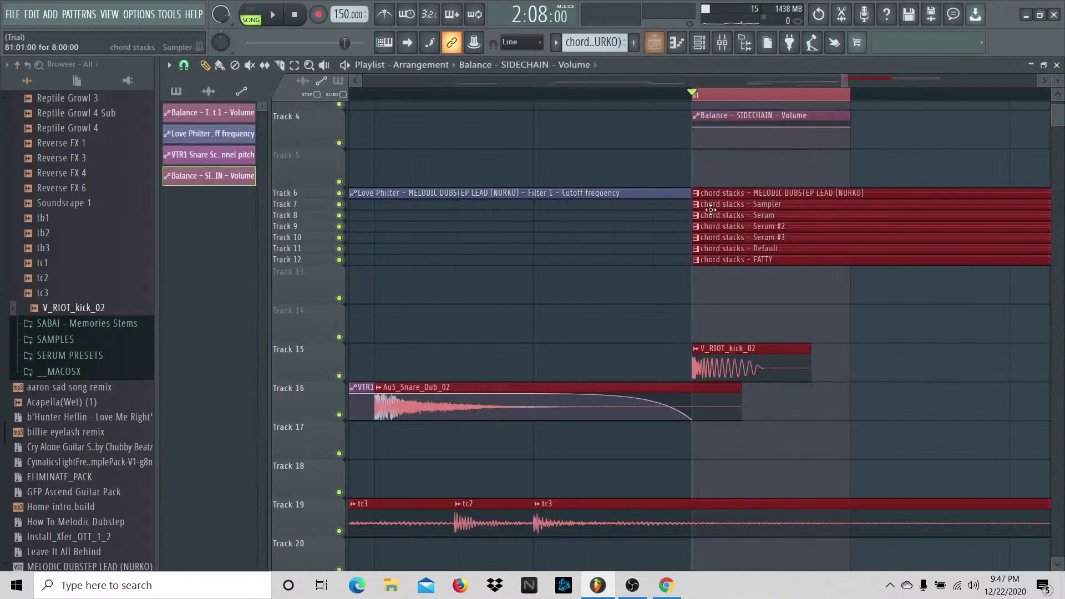
Step: Move the SIDECHAIN volume clip to Track 14, shape it as a curved rise from the bottom, and set its midpoint to 80%
{"action": "left_click_drag", "start_coordinate": [738, 117], "coordinate": [771, 322]}
{"action": "right_click", "coordinate": [772, 324]}
{"action": "left_click", "coordinate": [804, 557]}
{"action": "type", "text": "80"}
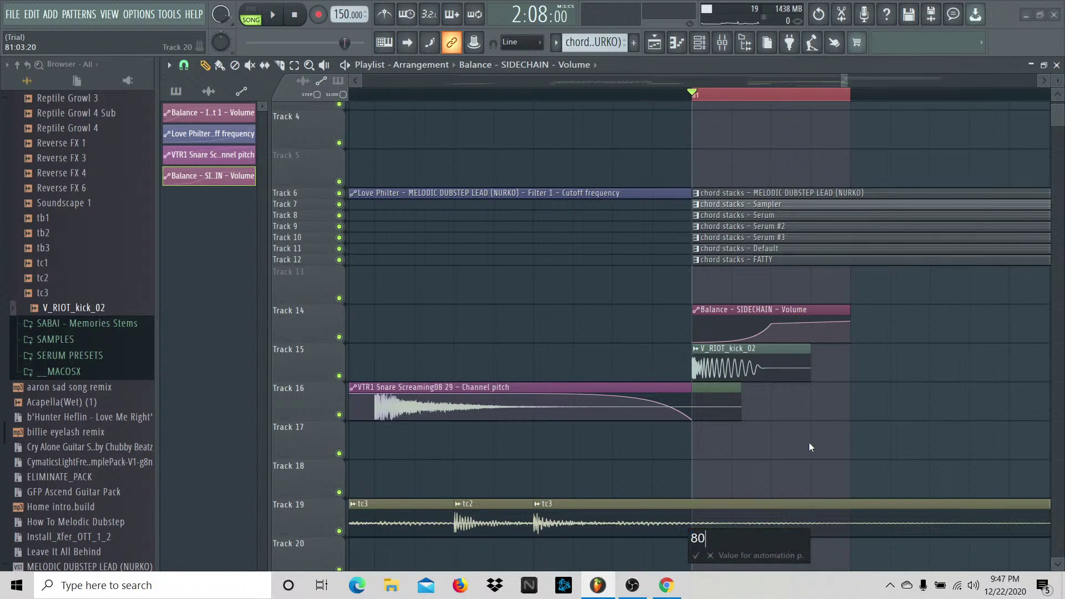
{"action": "key", "text": "Return"}
Step: Play the drop from bar 81, clear the time selection, and delete the SIDECHAIN volume clip from Track 14
{"action": "key", "text": "space"}
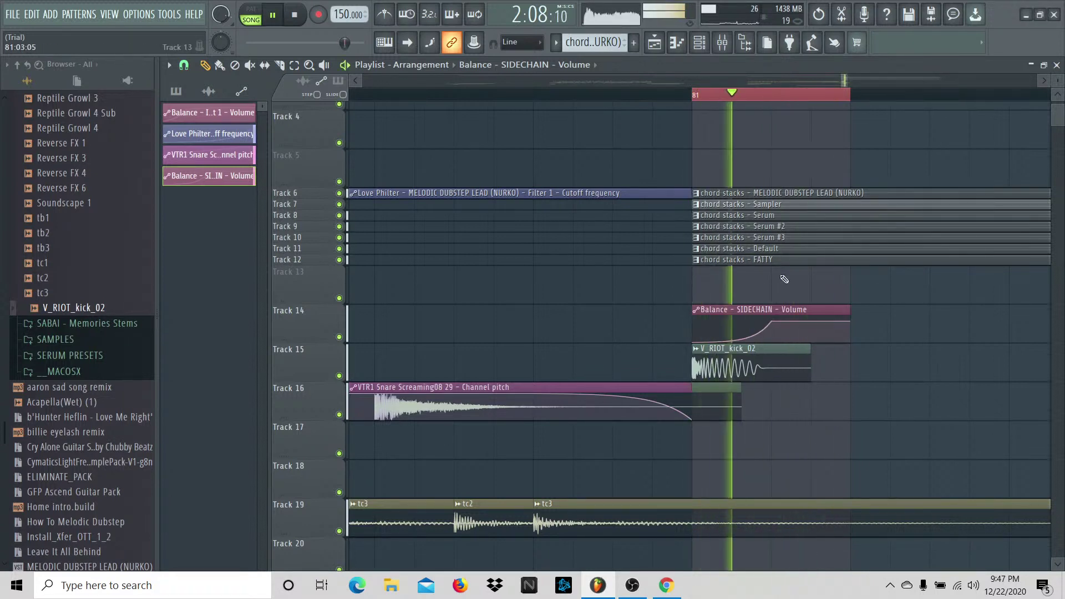
{"action": "key", "text": "space"}
{"action": "left_click", "coordinate": [782, 100]}
{"action": "key", "text": "space"}
{"action": "key", "text": "space"}
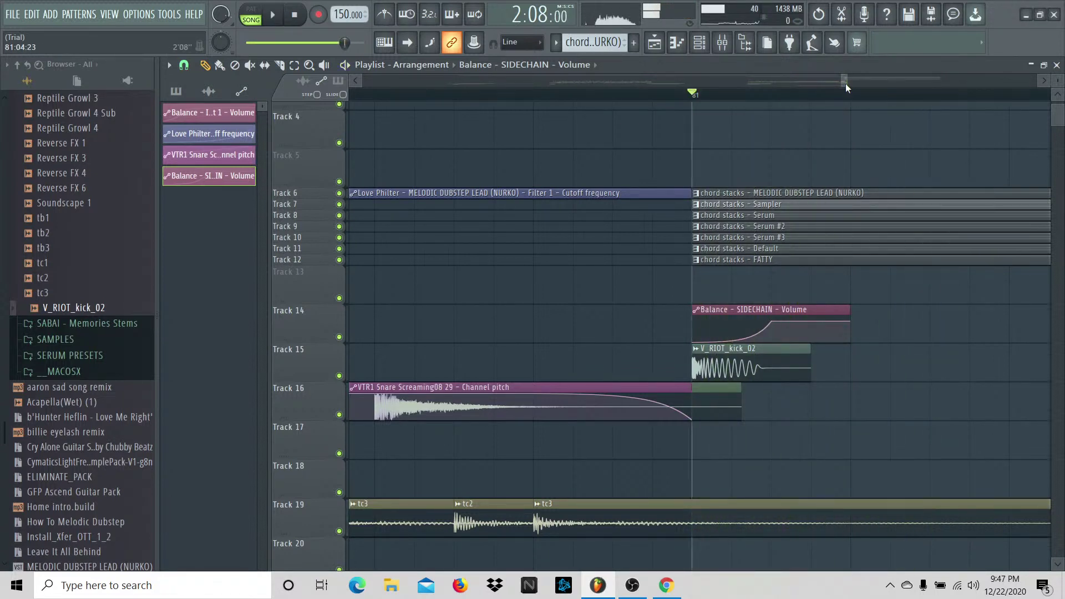
{"action": "left_click_drag", "start_coordinate": [845, 83], "coordinate": [847, 83]}
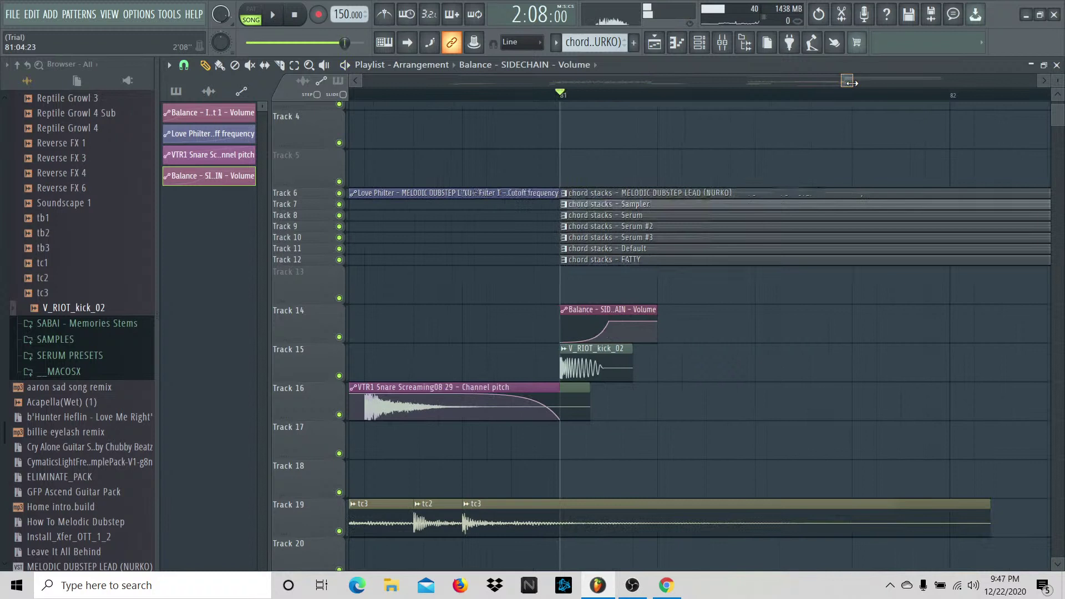
{"action": "right_click", "coordinate": [581, 311]}
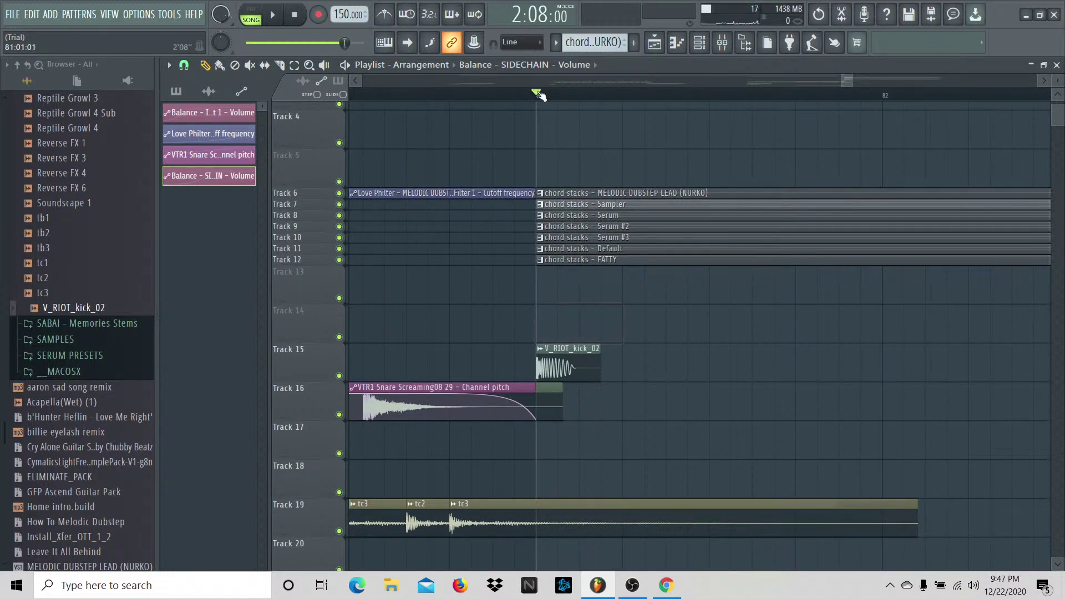
Step: Create a second automation clip for the SIDECHAIN track's Fruity Balance volume over 81:01 to 81:05 and return to the playlist
{"action": "left_click_drag", "start_coordinate": [539, 96], "coordinate": [619, 97]}
{"action": "left_click", "coordinate": [722, 43]}
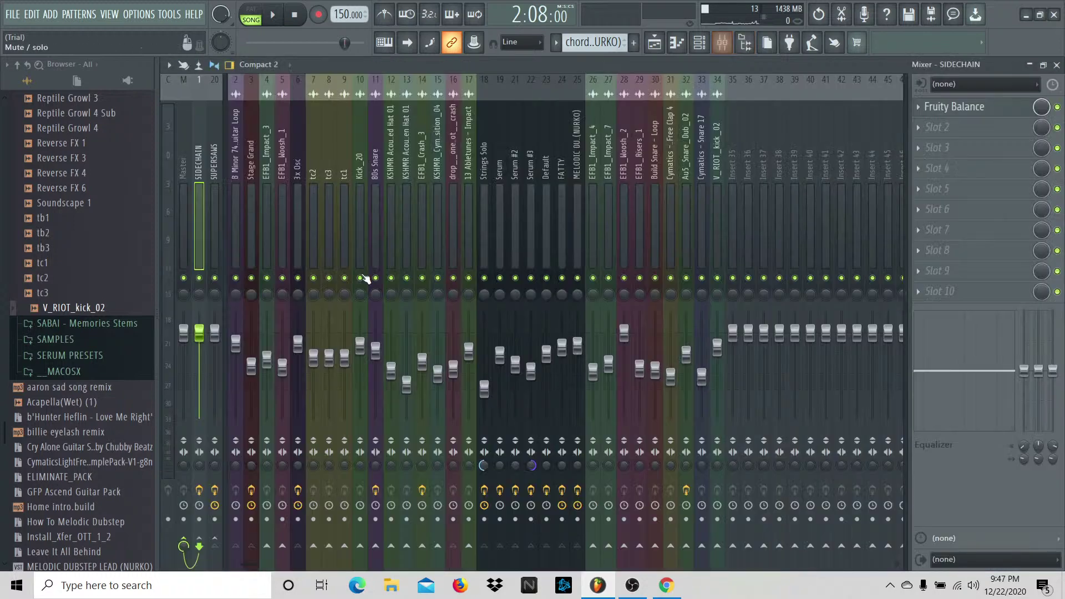
{"action": "left_click", "coordinate": [978, 111]}
{"action": "right_click", "coordinate": [376, 251]}
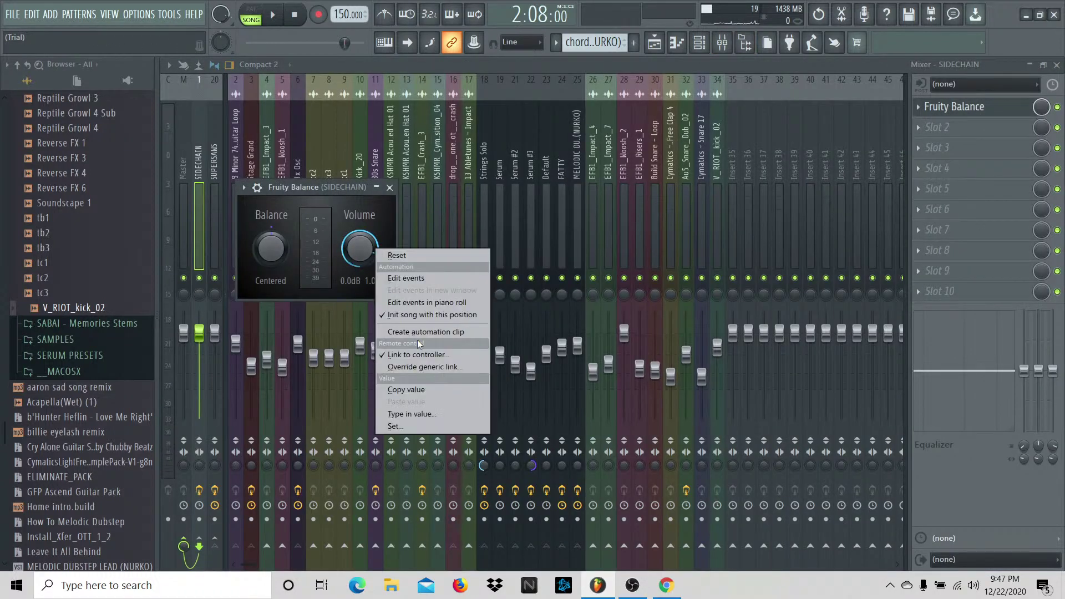
{"action": "left_click", "coordinate": [398, 224]}
{"action": "left_click", "coordinate": [390, 188]}
{"action": "left_click", "coordinate": [634, 42]}
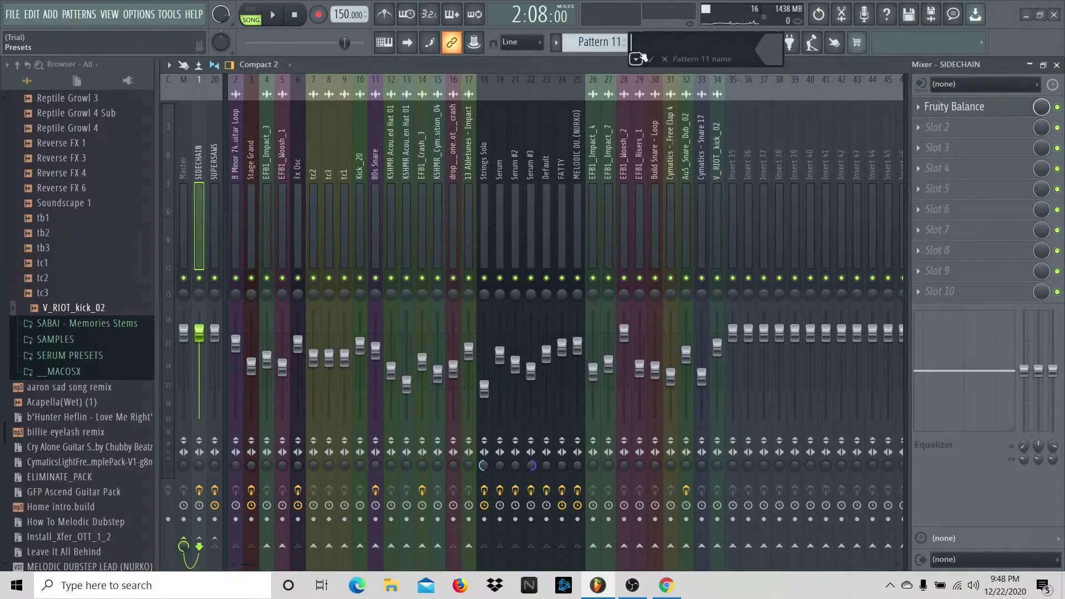
{"action": "left_click", "coordinate": [650, 59]}
{"action": "left_click", "coordinate": [655, 42]}
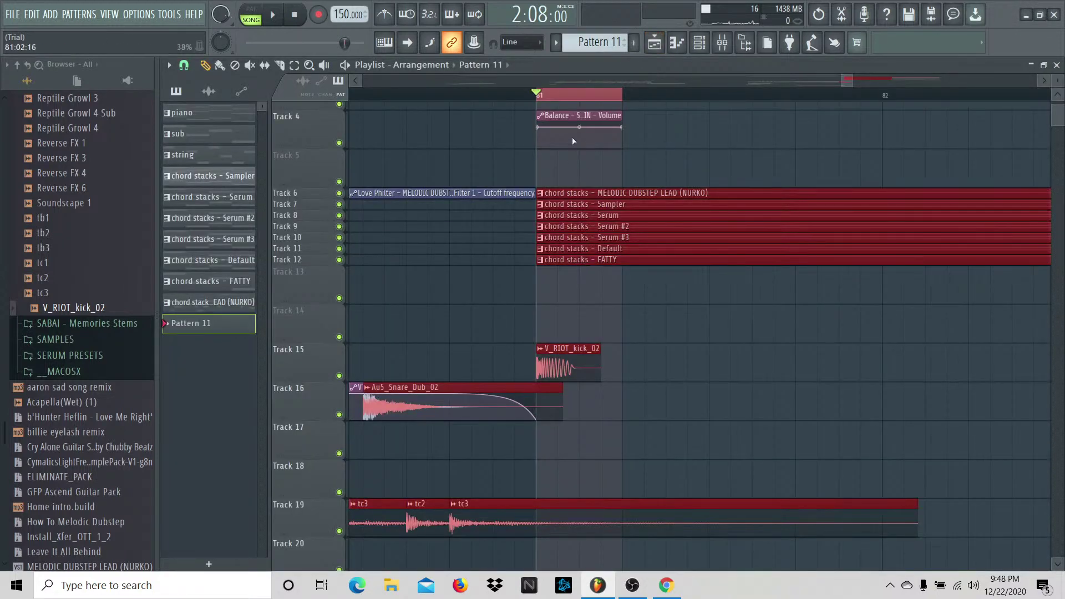
Step: Copy the new clip's 80% end value to its midpoint, lower its start point to the bottom, and set the midpoint mode to Hold
{"action": "right_click", "coordinate": [623, 127]}
{"action": "left_click", "coordinate": [682, 335]}
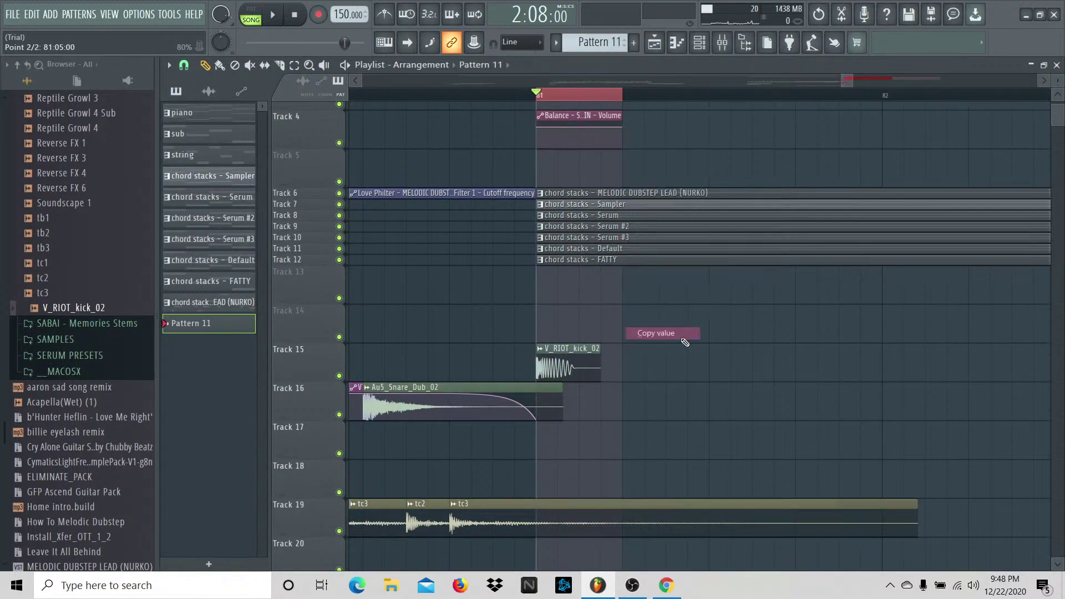
{"action": "right_click", "coordinate": [581, 144]}
{"action": "left_click", "coordinate": [621, 361]}
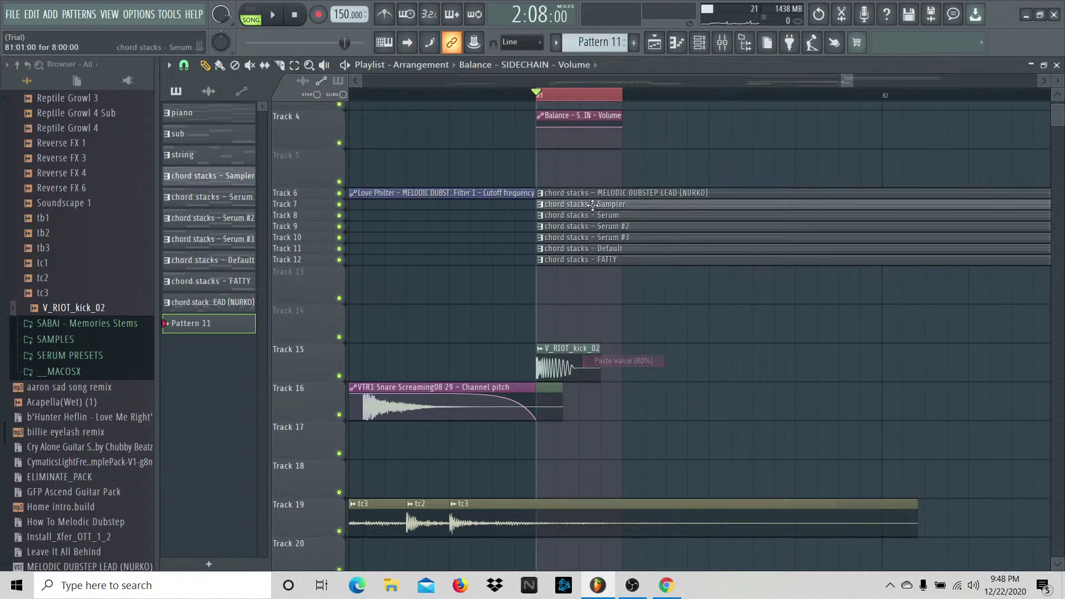
{"action": "left_click_drag", "start_coordinate": [539, 129], "coordinate": [537, 148]}
{"action": "right_click", "coordinate": [580, 128]}
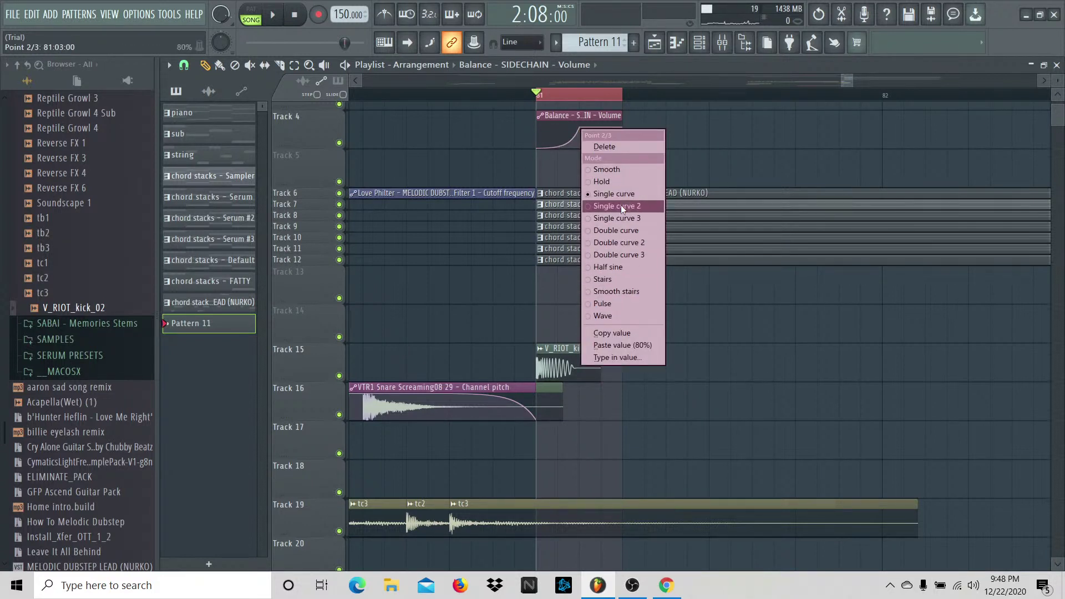
{"action": "left_click", "coordinate": [613, 181]}
Step: Audition bar 81 with the stepped sidechain, and move the automation clip onto the kick on Track 15
{"action": "key", "text": "space"}
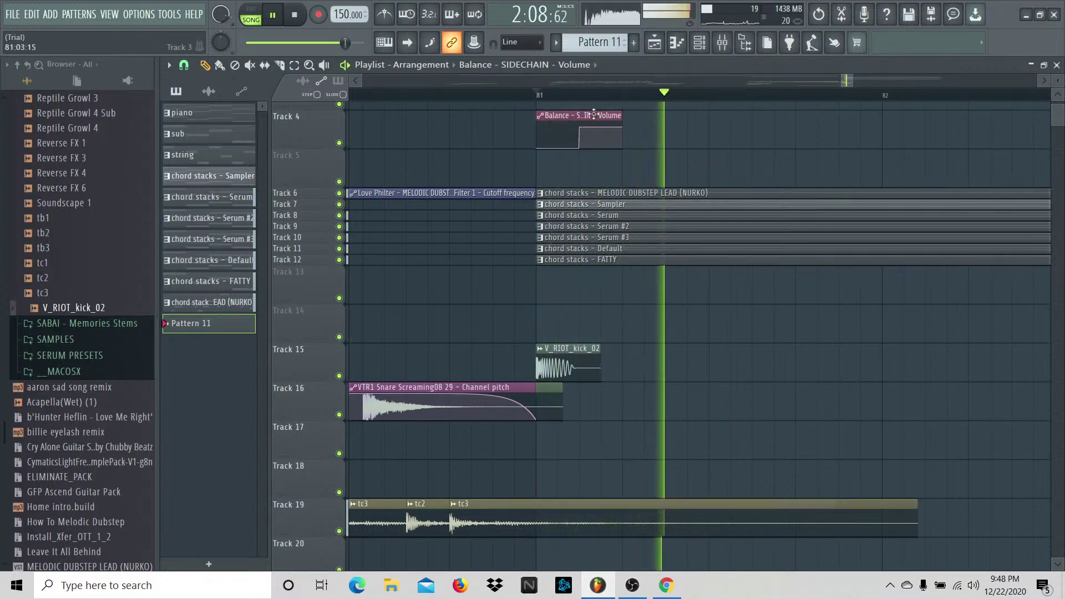
{"action": "key", "text": "space"}
{"action": "left_click_drag", "start_coordinate": [592, 139], "coordinate": [591, 296]}
{"action": "key", "text": "Down"}
{"action": "key", "text": "Down"}
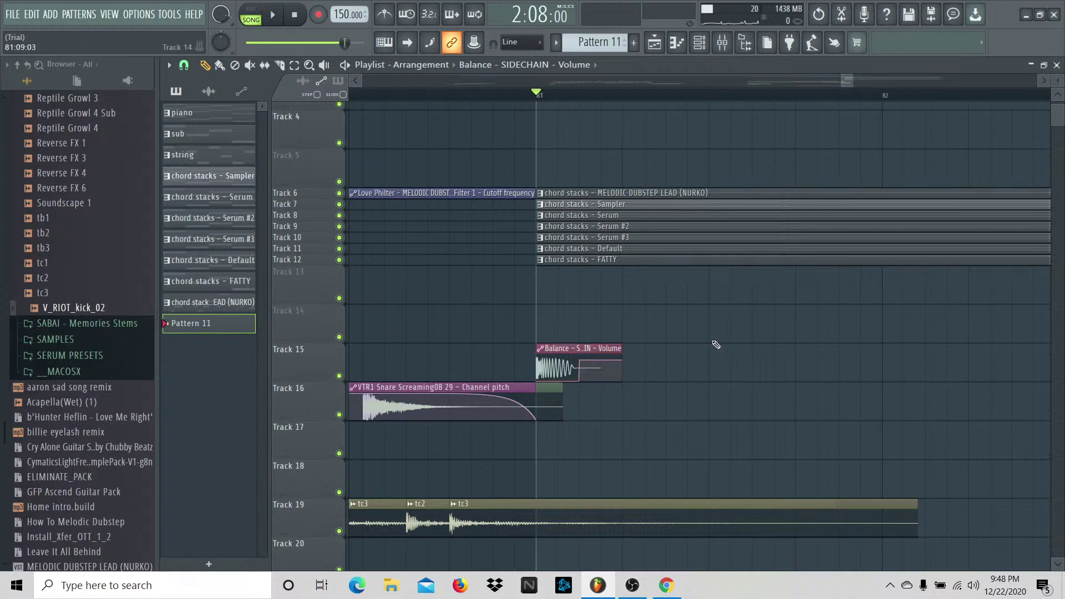
Step: Place V_RIOT_kick_02 at 81:13 on Track 15, overlay it with the curved SIDECHAIN volume clip, and play bar 81
{"action": "left_click", "coordinate": [208, 91]}
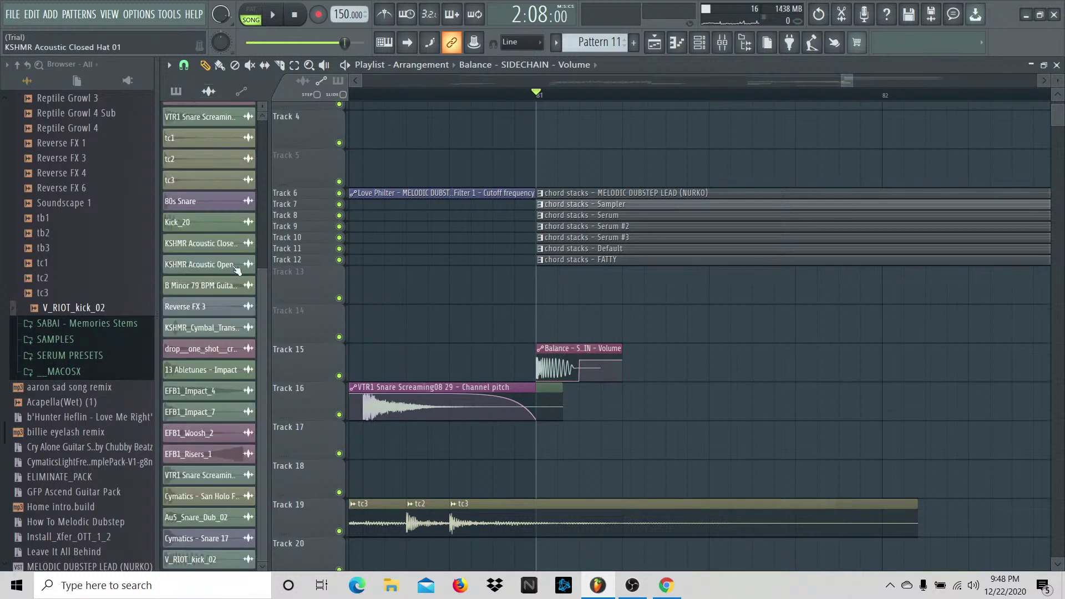
{"action": "left_click", "coordinate": [212, 560]}
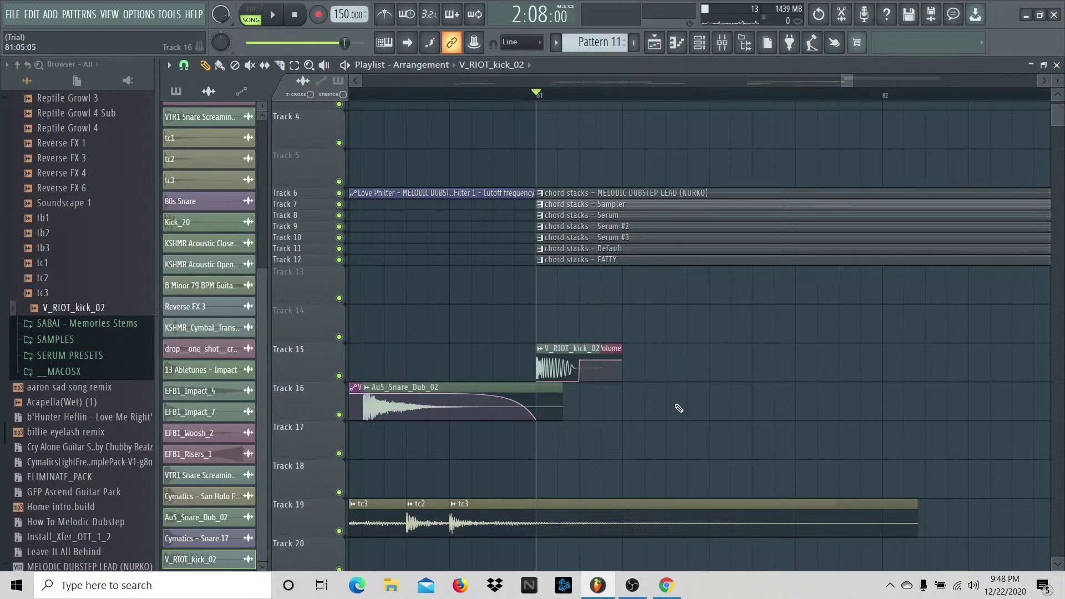
{"action": "left_click", "coordinate": [798, 362]}
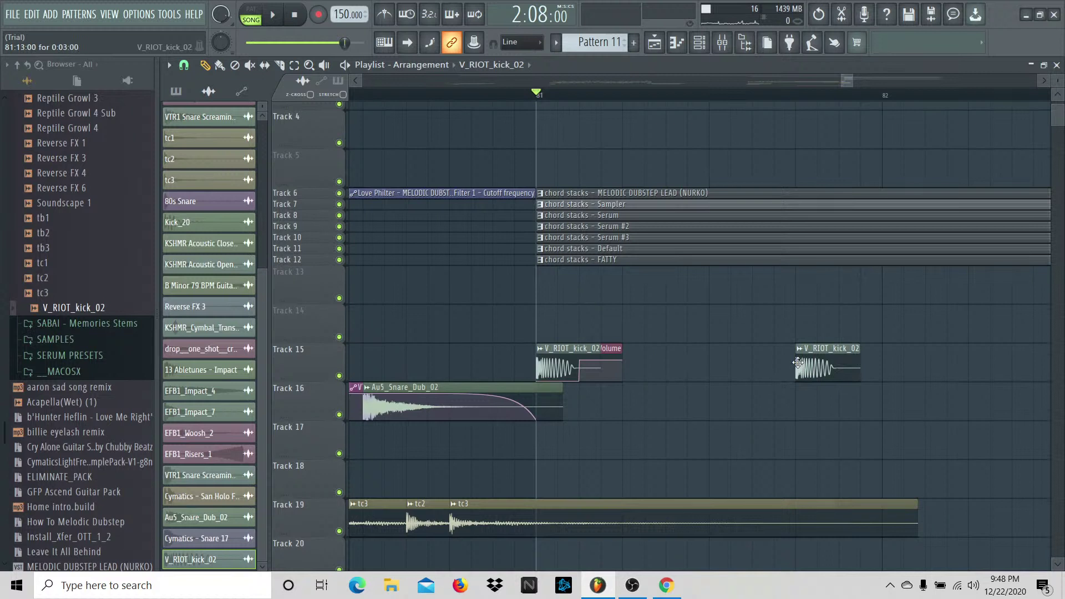
{"action": "left_click", "coordinate": [242, 91]}
{"action": "left_click", "coordinate": [209, 176]}
{"action": "left_click", "coordinate": [799, 389]}
{"action": "left_click_drag", "start_coordinate": [799, 388], "coordinate": [796, 349]}
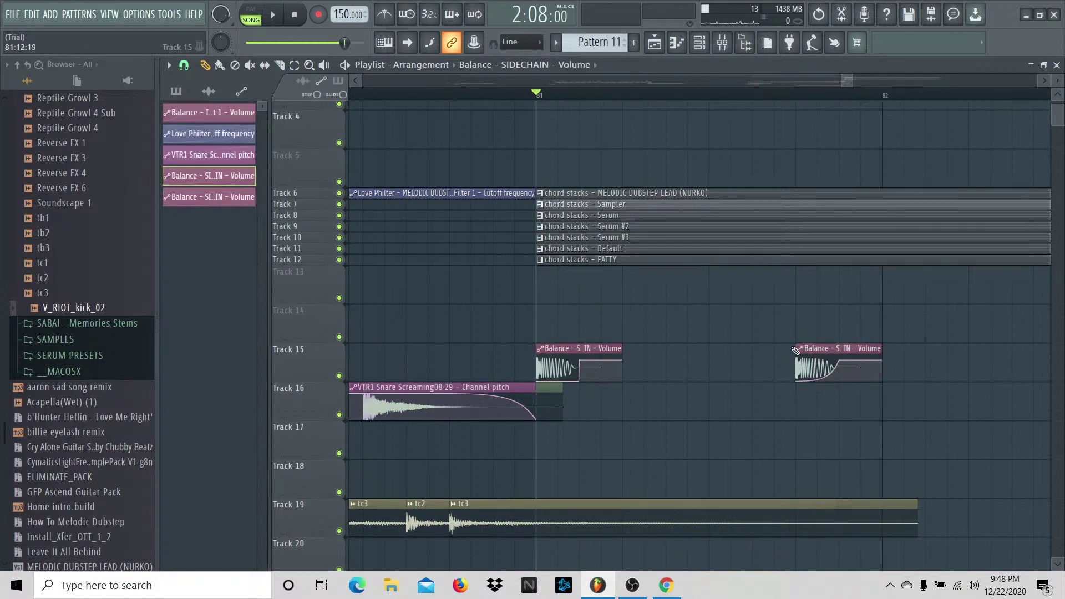
{"action": "key", "text": "space"}
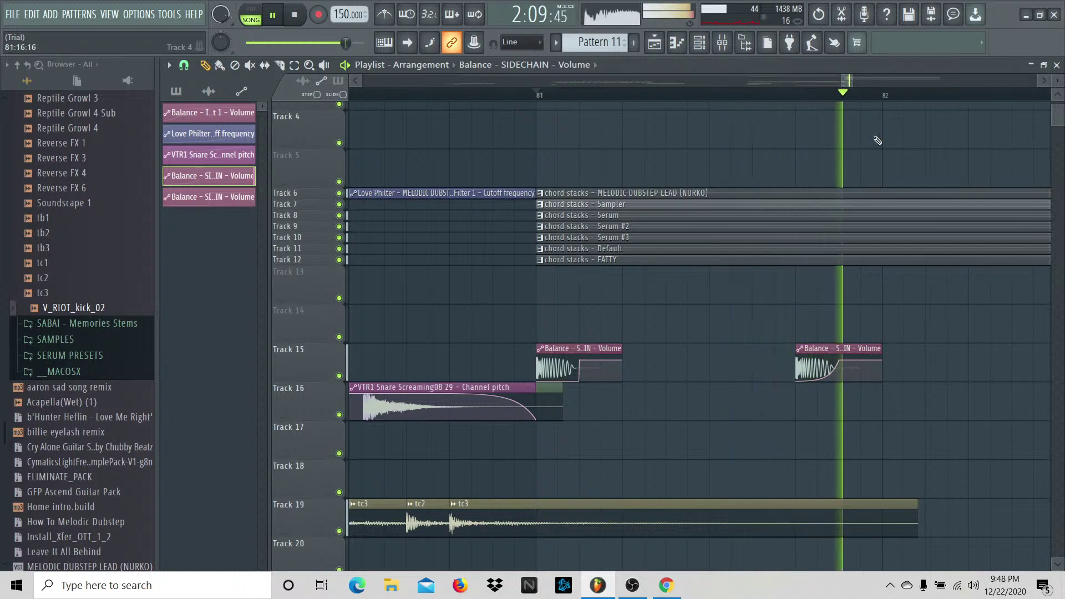
{"action": "key", "text": "space"}
Step: Copy Au5_Snare_Dub_02 to 81:09 on Track 16, audition it, and keep the snare pitch automation clip over the original snare
{"action": "left_click_drag", "start_coordinate": [849, 85], "coordinate": [863, 83]}
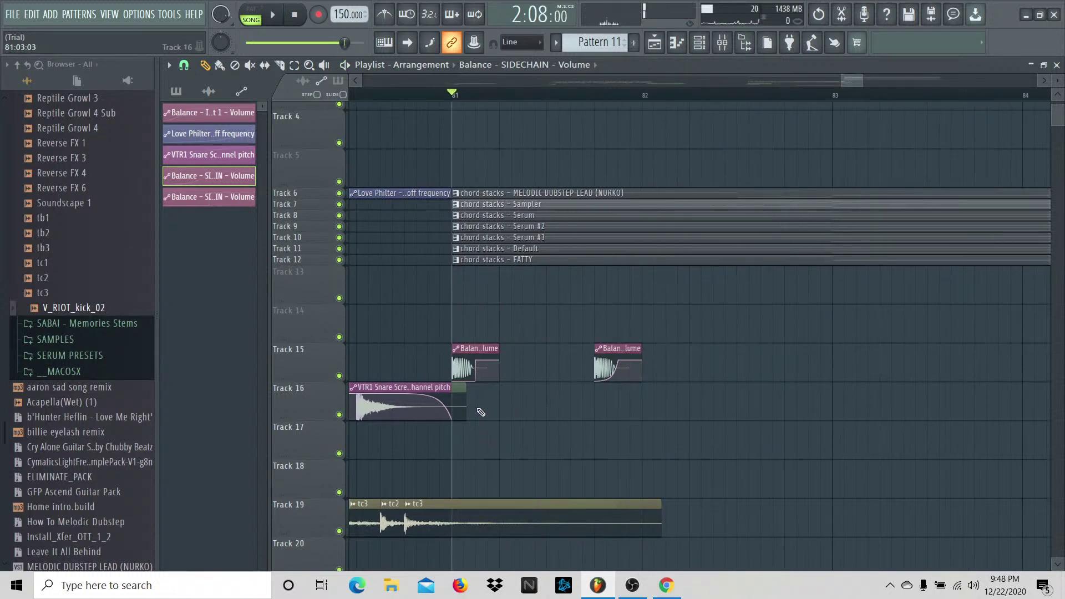
{"action": "left_click", "coordinate": [461, 406]}
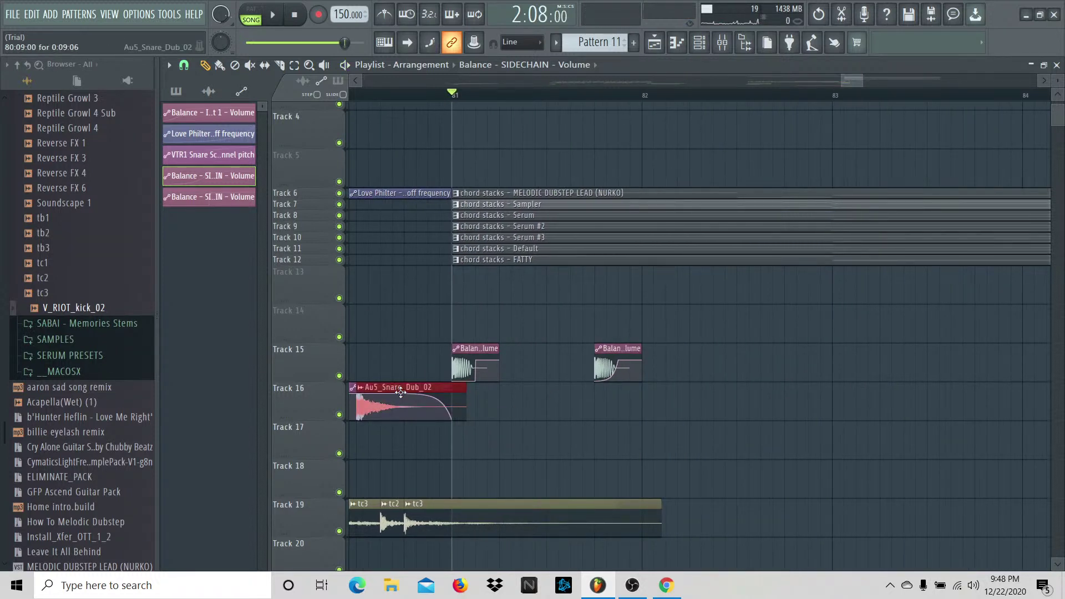
{"action": "left_click_drag", "start_coordinate": [401, 393], "coordinate": [397, 355]}
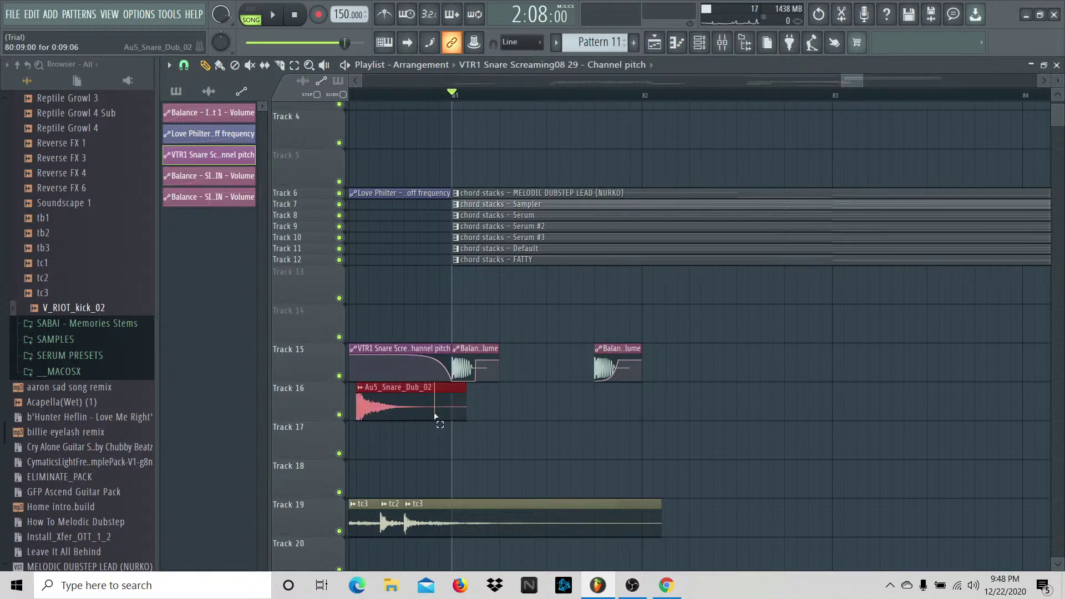
{"action": "left_click_drag", "start_coordinate": [383, 409], "coordinate": [559, 413]}
{"action": "key", "text": "space"}
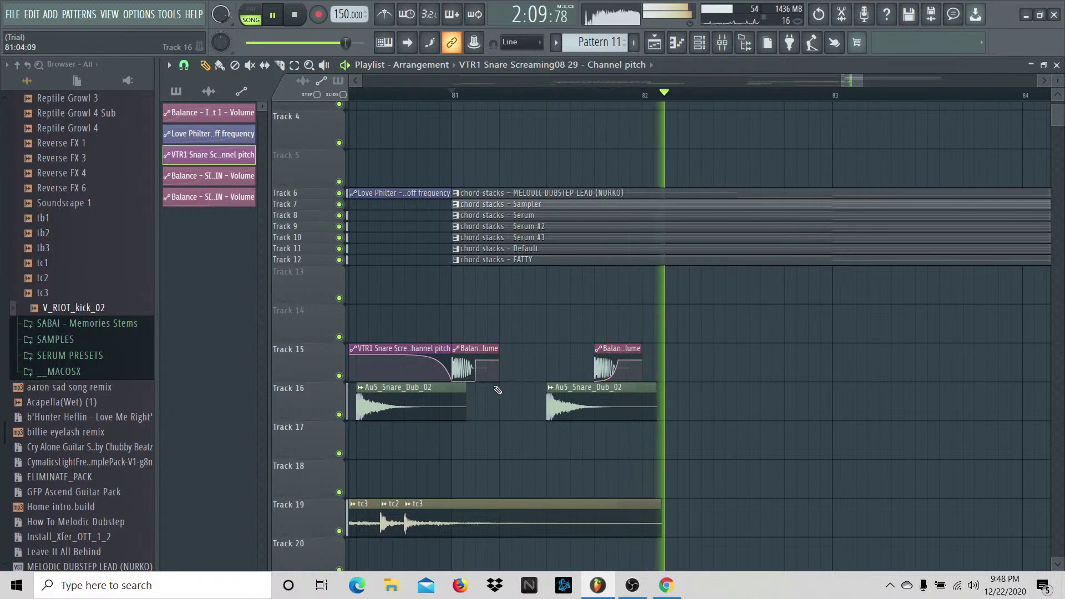
{"action": "key", "text": "space"}
{"action": "left_click", "coordinate": [422, 347]}
{"action": "left_click_drag", "start_coordinate": [422, 346], "coordinate": [423, 385]}
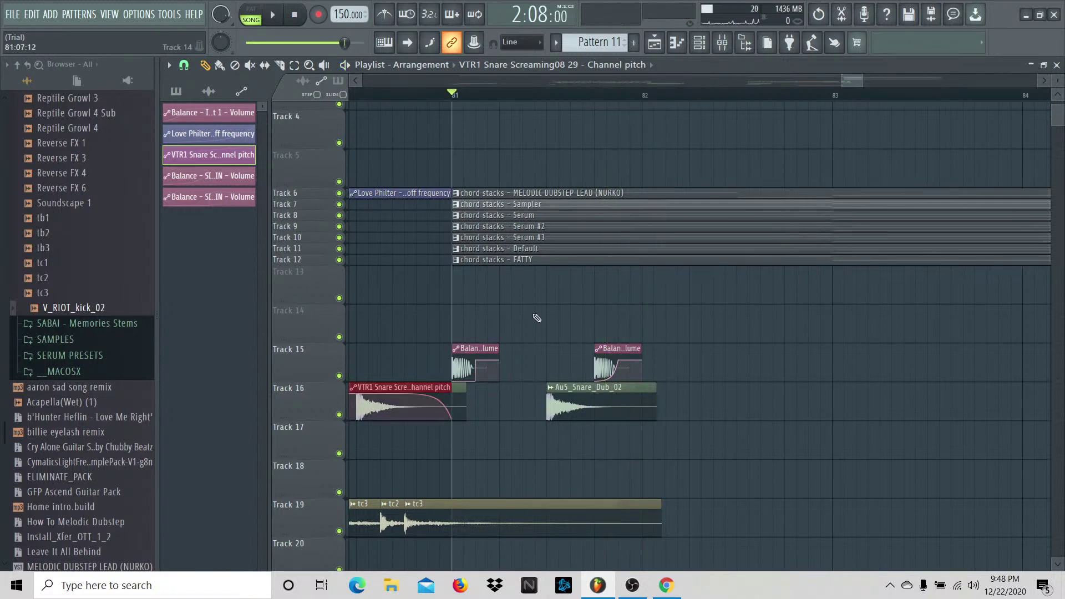
Step: Create another automation clip for the SIDECHAIN track's Fruity Balance volume, covering the snare from 81:09 to 81:13
{"action": "left_click_drag", "start_coordinate": [546, 95], "coordinate": [569, 101]}
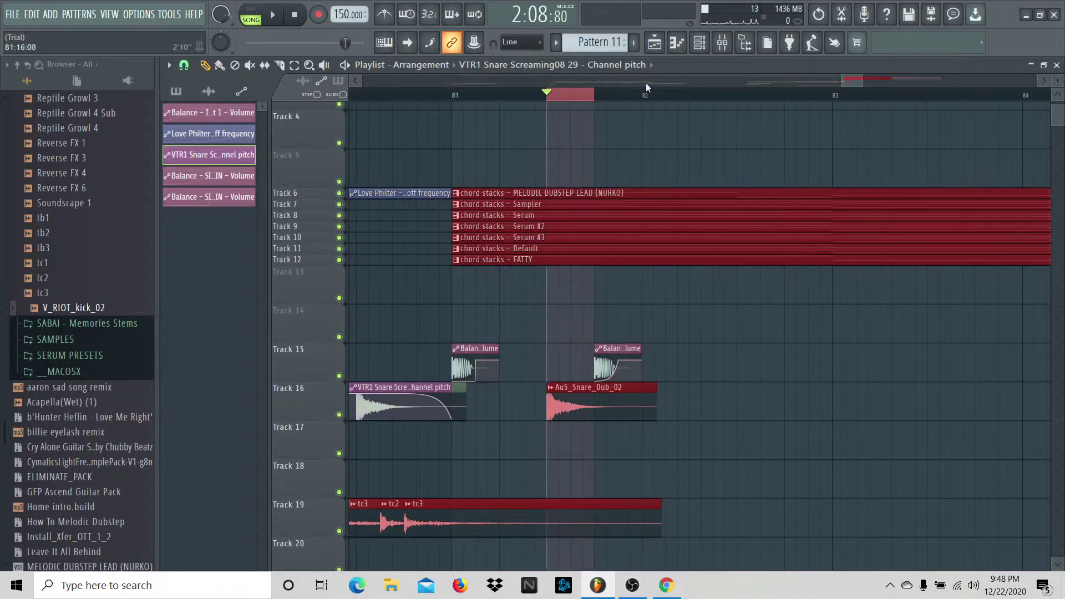
{"action": "left_click", "coordinate": [722, 42]}
{"action": "left_click", "coordinate": [953, 107]}
{"action": "right_click", "coordinate": [359, 242]}
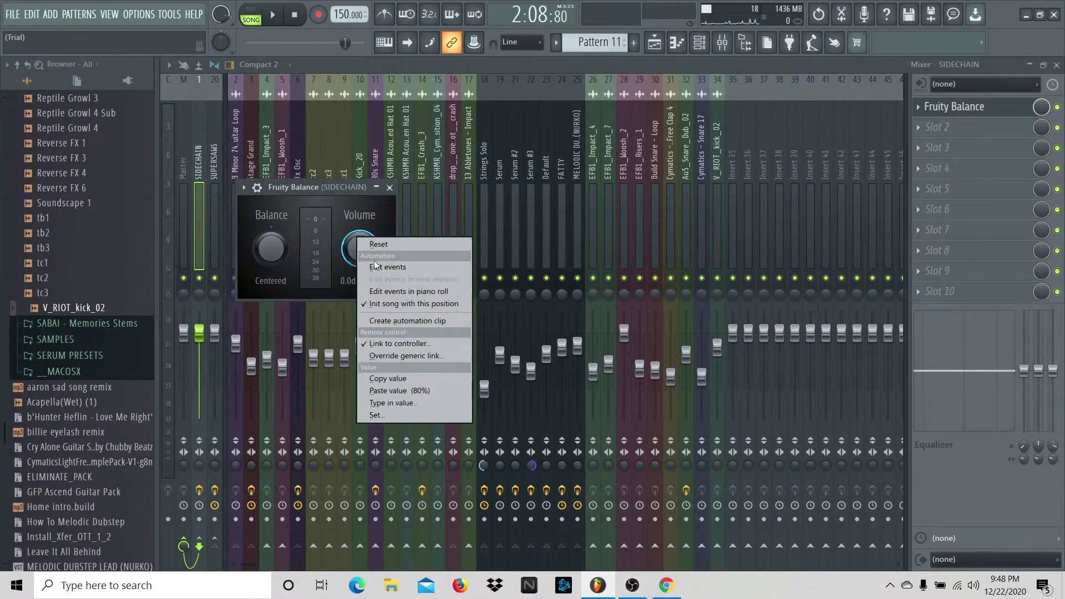
{"action": "left_click", "coordinate": [405, 321]}
{"action": "left_click", "coordinate": [390, 188]}
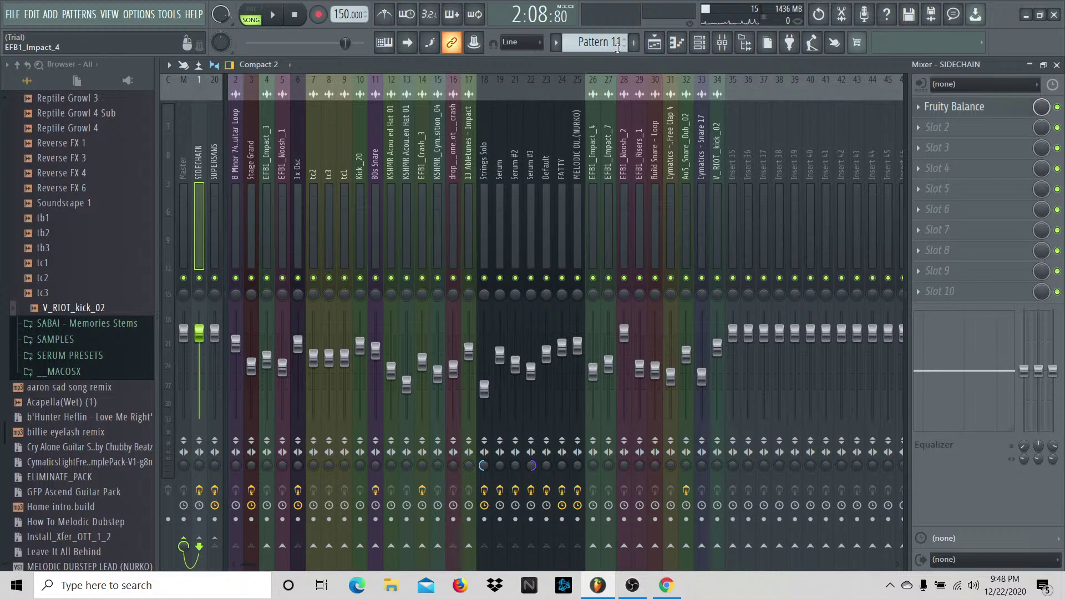
{"action": "left_click", "coordinate": [654, 42]}
Step: Move the new SIDECHAIN volume automation clip from Track 4 to Track 15, above the snare from 81:09 to 81:13
{"action": "left_click_drag", "start_coordinate": [860, 83], "coordinate": [852, 83]}
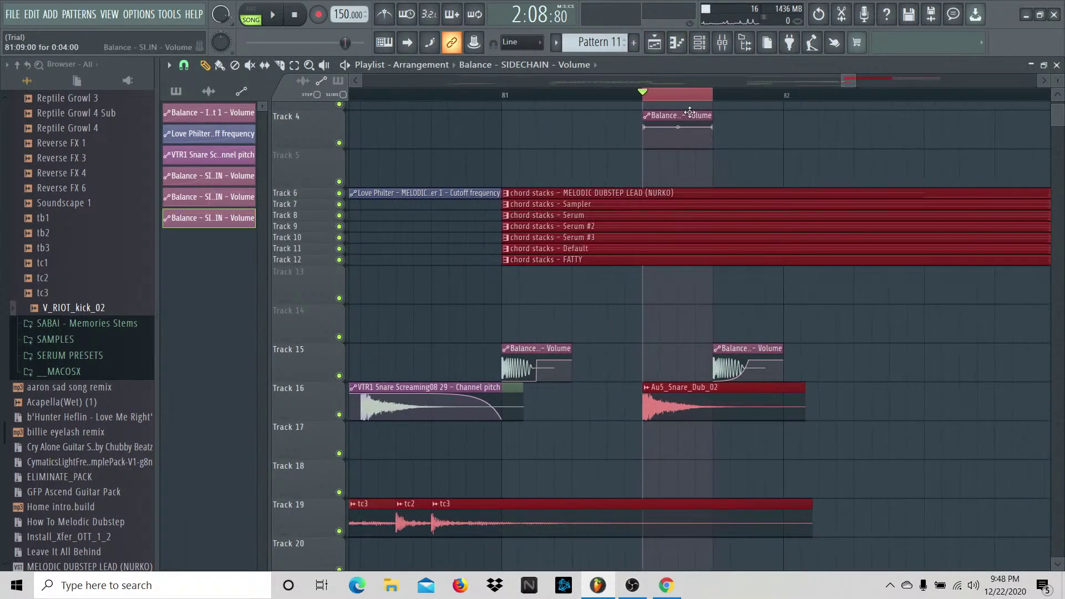
{"action": "left_click", "coordinate": [688, 113]}
{"action": "left_click_drag", "start_coordinate": [688, 113], "coordinate": [815, 291]}
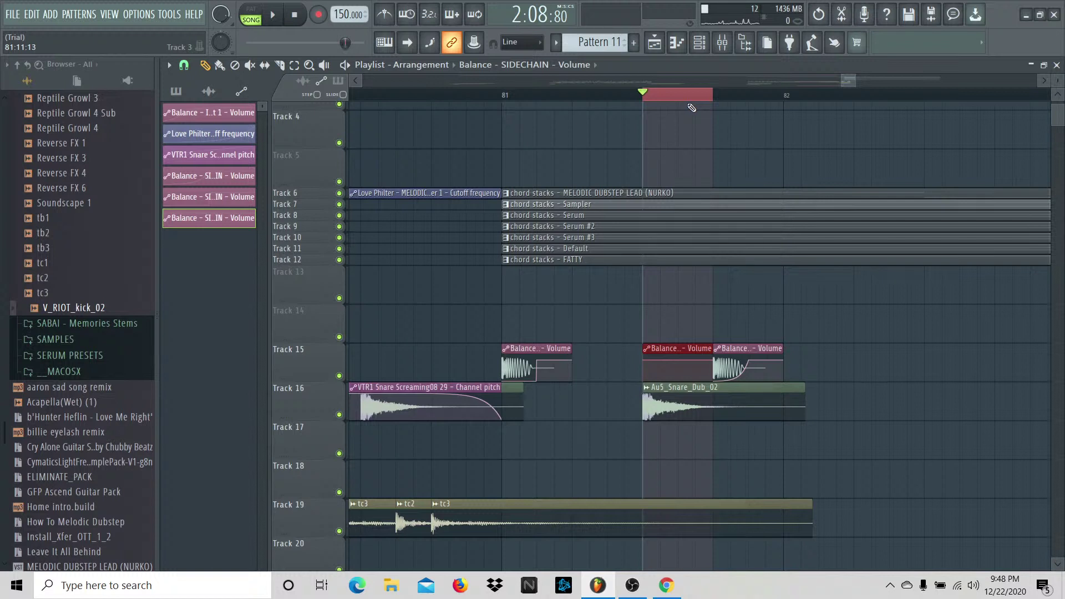
{"action": "scroll", "coordinate": [692, 100], "scroll_direction": "up", "scroll_amount": 3}
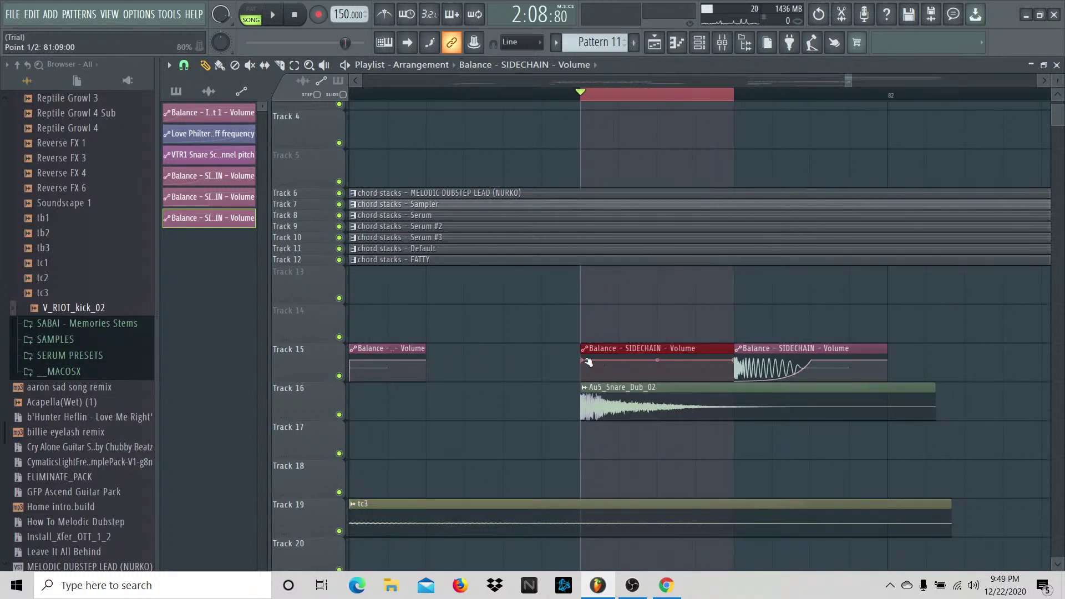
Step: Lower the start of the snare's SIDECHAIN volume clip to the minimum and shape its rise to 81:11 as a single curve
{"action": "left_click_drag", "start_coordinate": [588, 362], "coordinate": [582, 396]}
{"action": "right_click", "coordinate": [661, 361]}
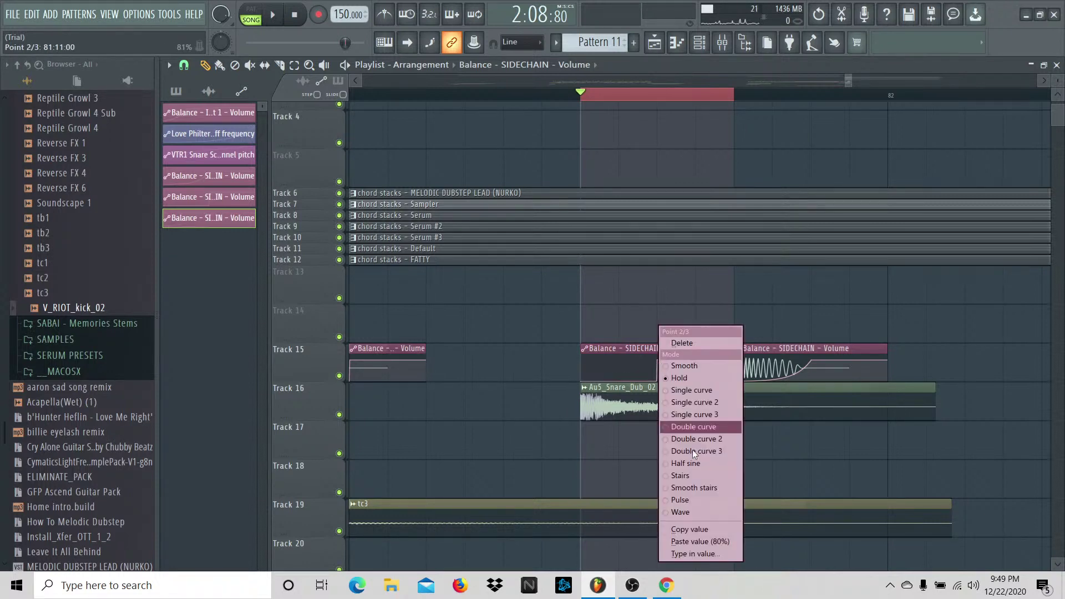
{"action": "left_click", "coordinate": [694, 555]}
{"action": "double_click", "coordinate": [645, 354]}
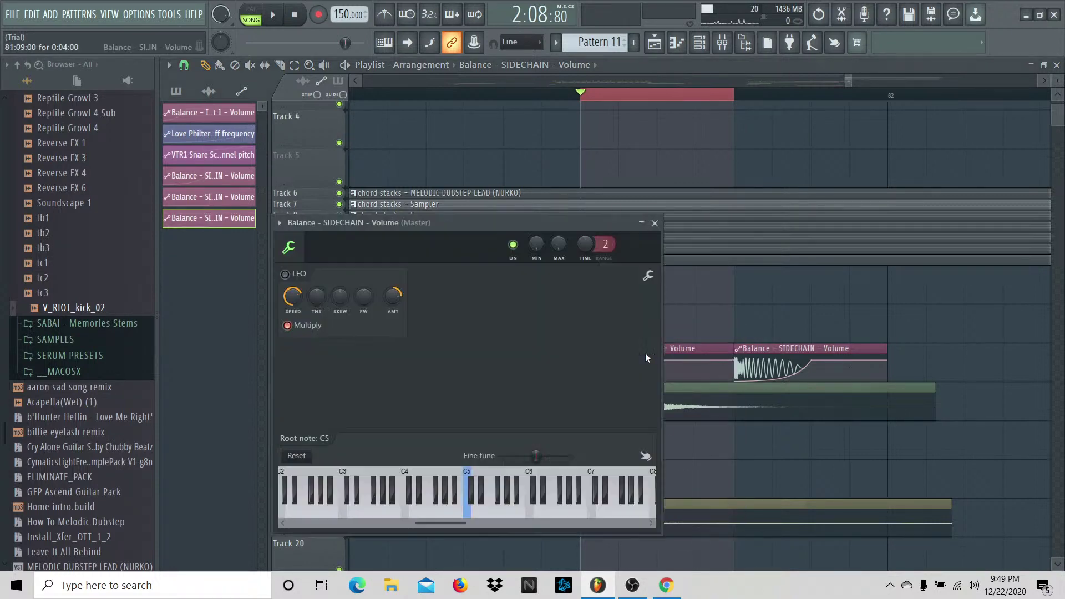
{"action": "left_click", "coordinate": [655, 223]}
{"action": "right_click", "coordinate": [660, 360]}
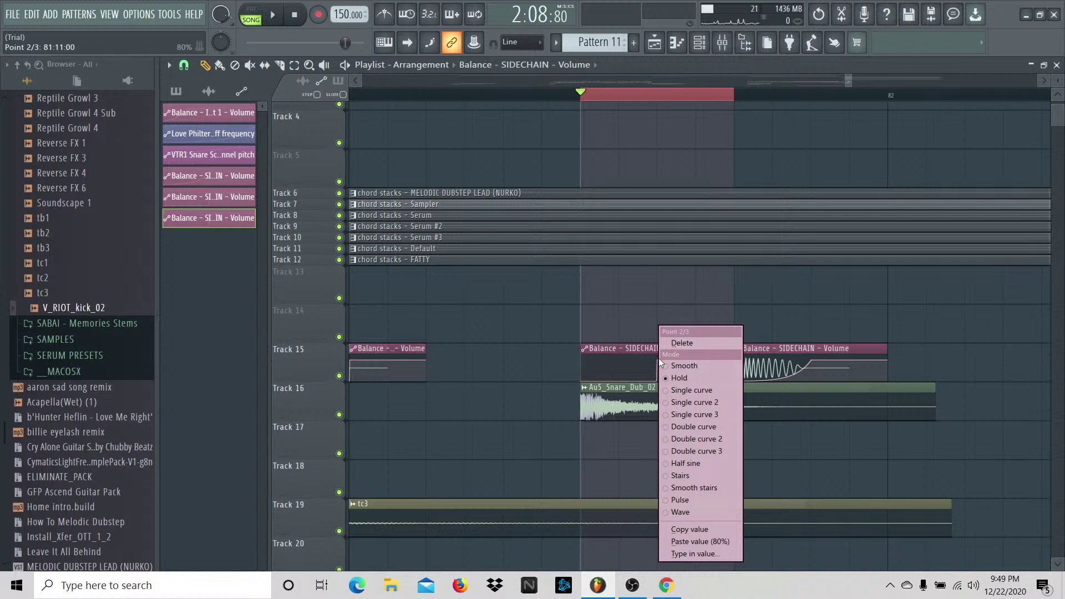
{"action": "left_click", "coordinate": [687, 391]}
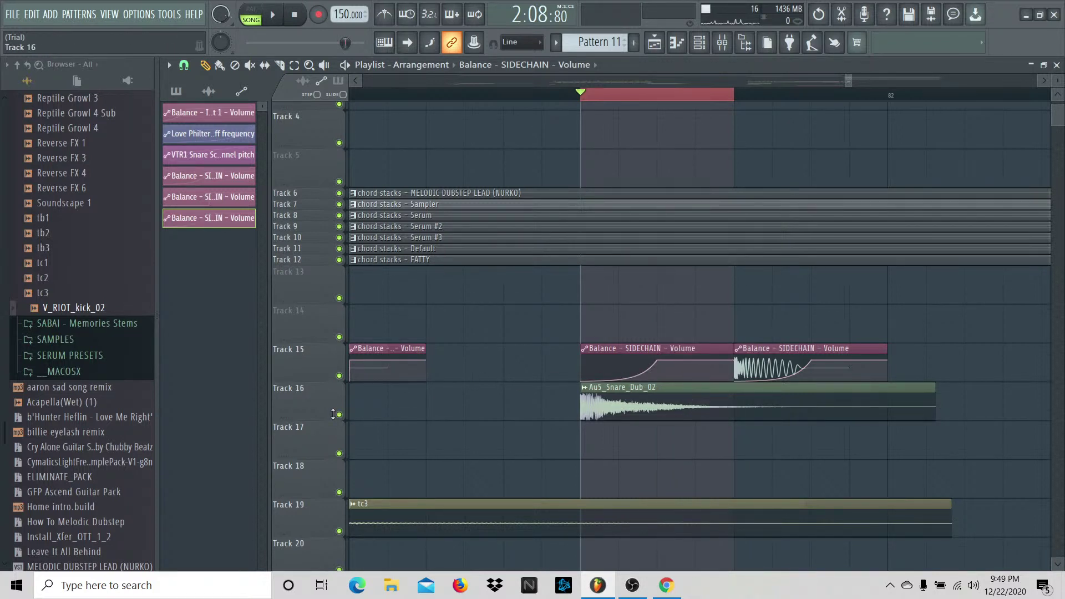
Step: Solo Tracks 6, 15 and 16 to audition the snare sidechain, and restore all tracks for a full playback
{"action": "left_click", "coordinate": [339, 193], "text": "ctrl"}
{"action": "left_click", "coordinate": [339, 376]}
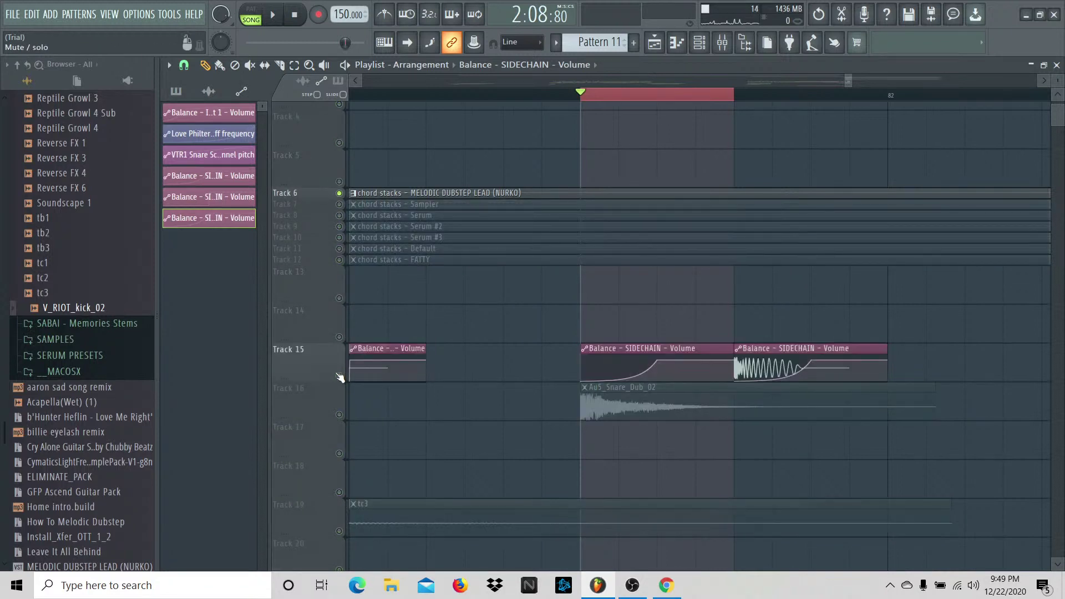
{"action": "left_click", "coordinate": [339, 414]}
{"action": "key", "text": "space"}
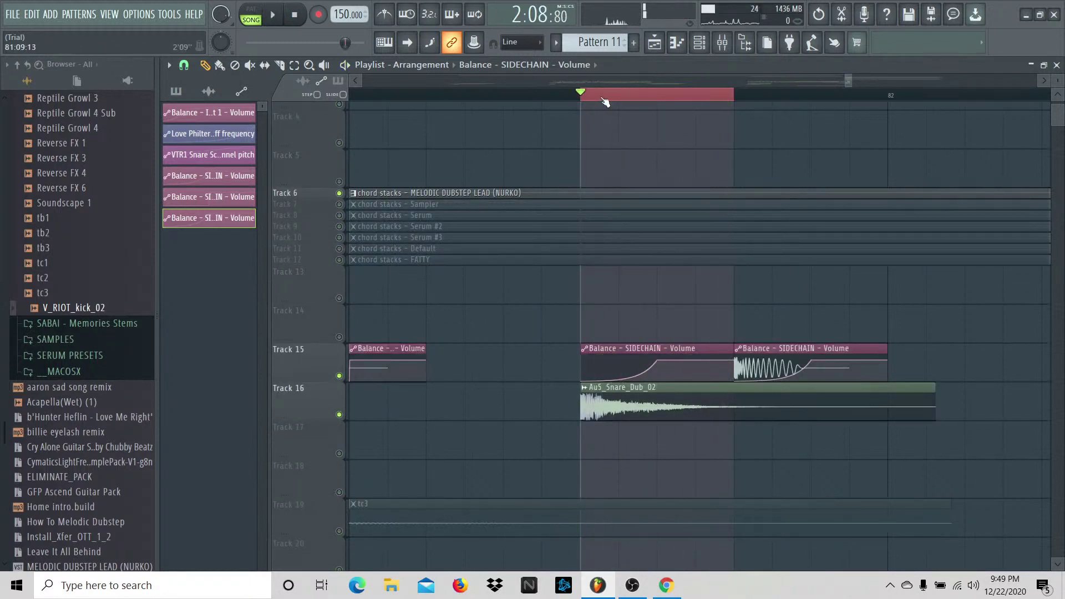
{"action": "key", "text": "space"}
{"action": "left_click", "coordinate": [339, 376], "text": "ctrl"}
{"action": "left_click", "coordinate": [339, 376], "text": "ctrl"}
{"action": "key", "text": "space"}
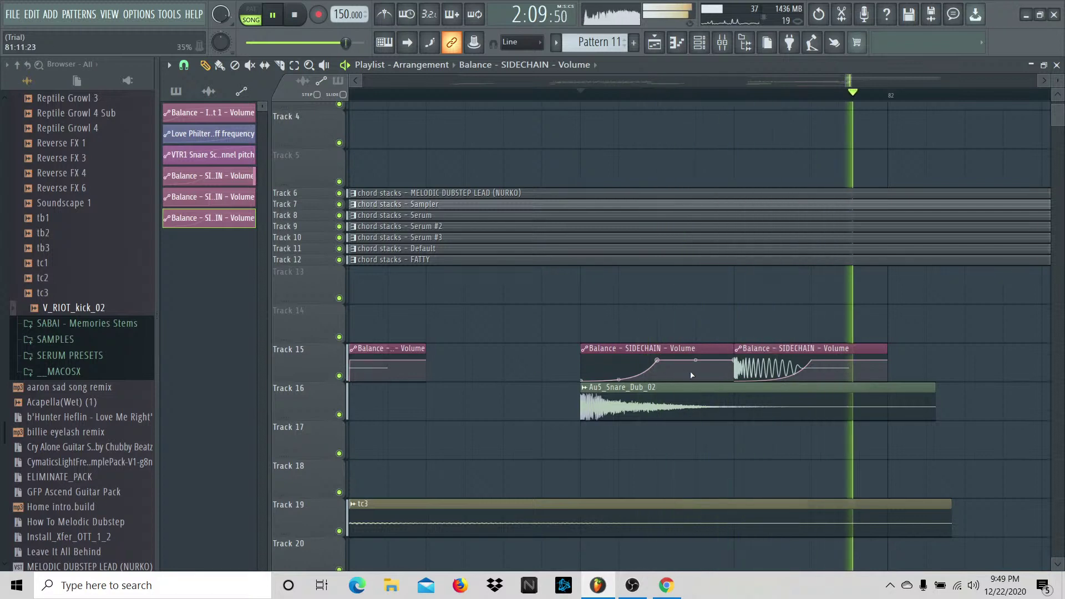
{"action": "key", "text": "space"}
Step: Play the drop from the start of bar 81 to check the snare sidechain against the kicks
{"action": "scroll", "coordinate": [841, 85], "scroll_direction": "down", "scroll_amount": 2}
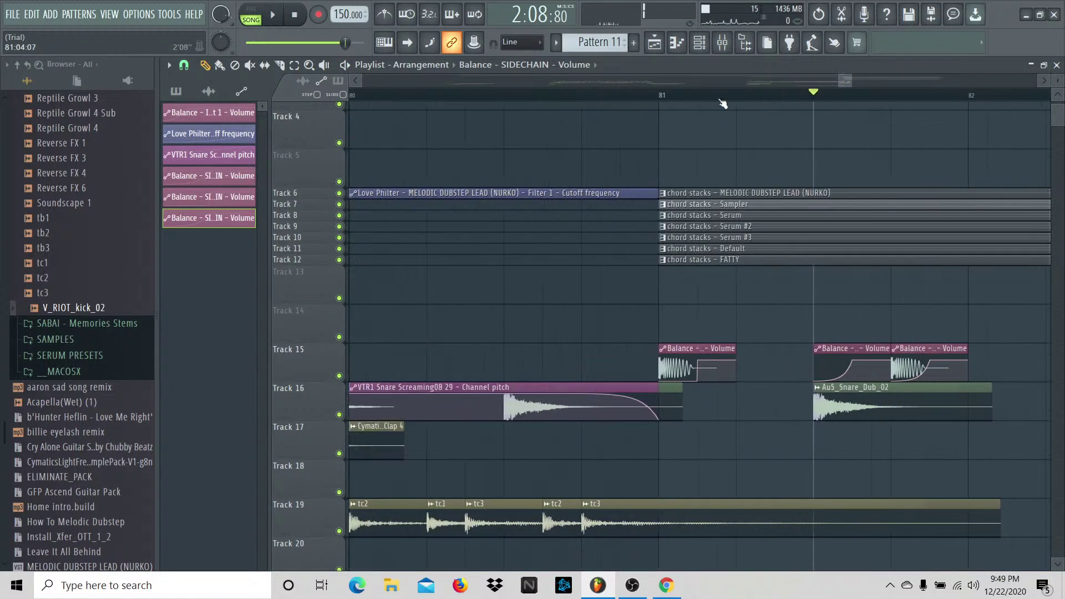
{"action": "left_click", "coordinate": [663, 96]}
{"action": "key", "text": "space"}
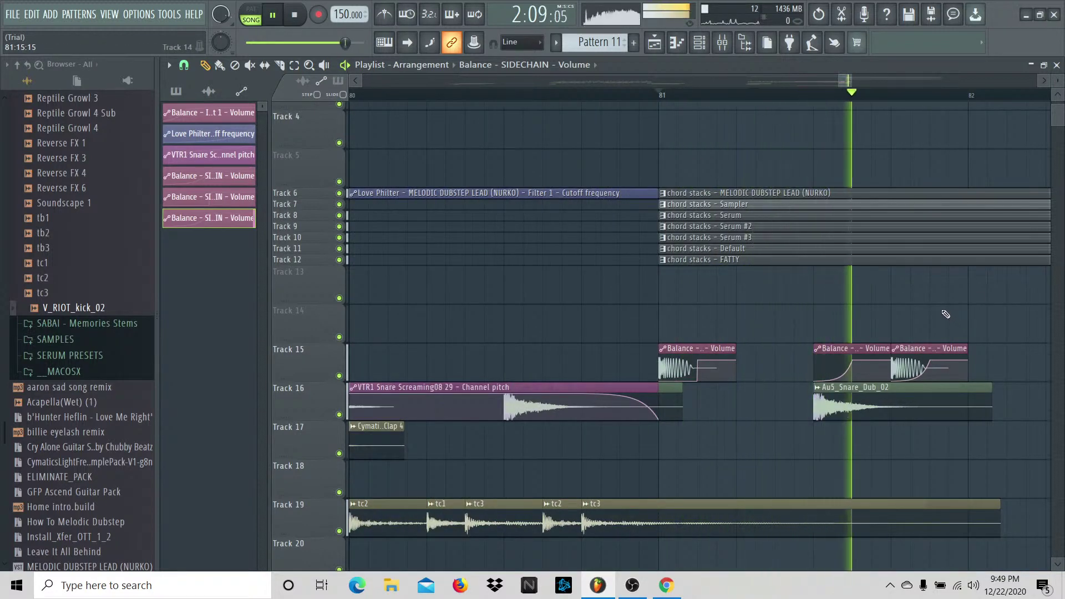
{"action": "key", "text": "space"}
{"action": "scroll", "coordinate": [841, 79], "scroll_direction": "up", "scroll_amount": 3}
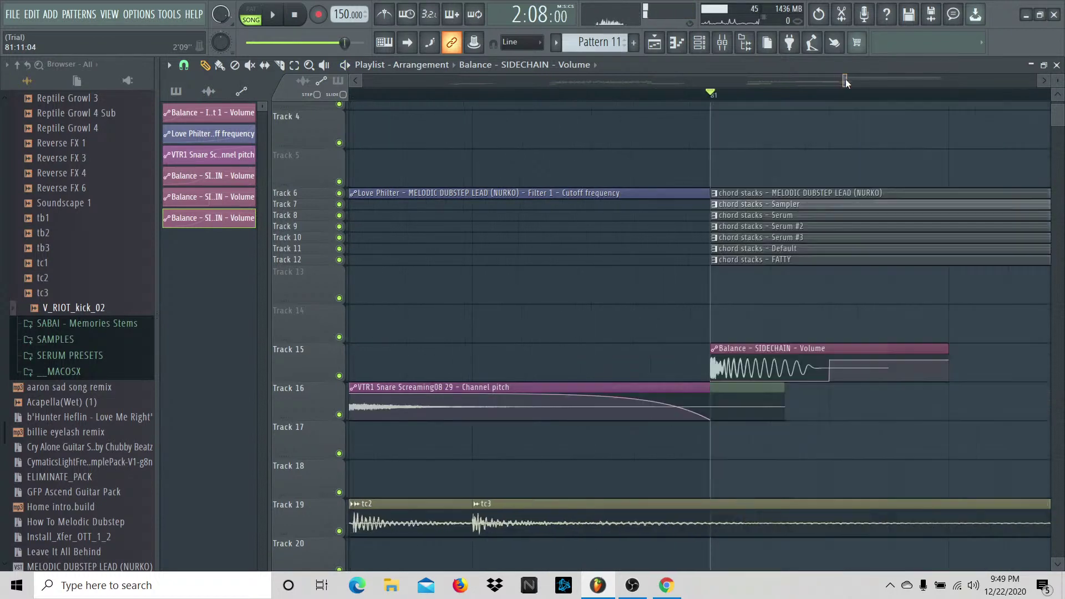
{"action": "key", "text": "space"}
{"action": "scroll", "coordinate": [847, 79], "scroll_direction": "down", "scroll_amount": 1}
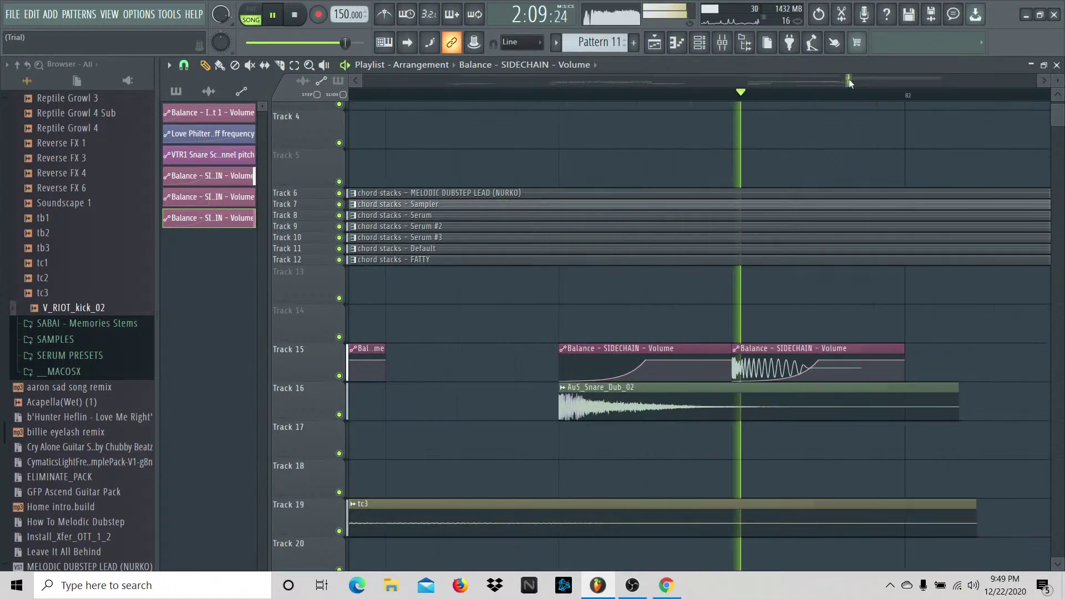
{"action": "key", "text": "space"}
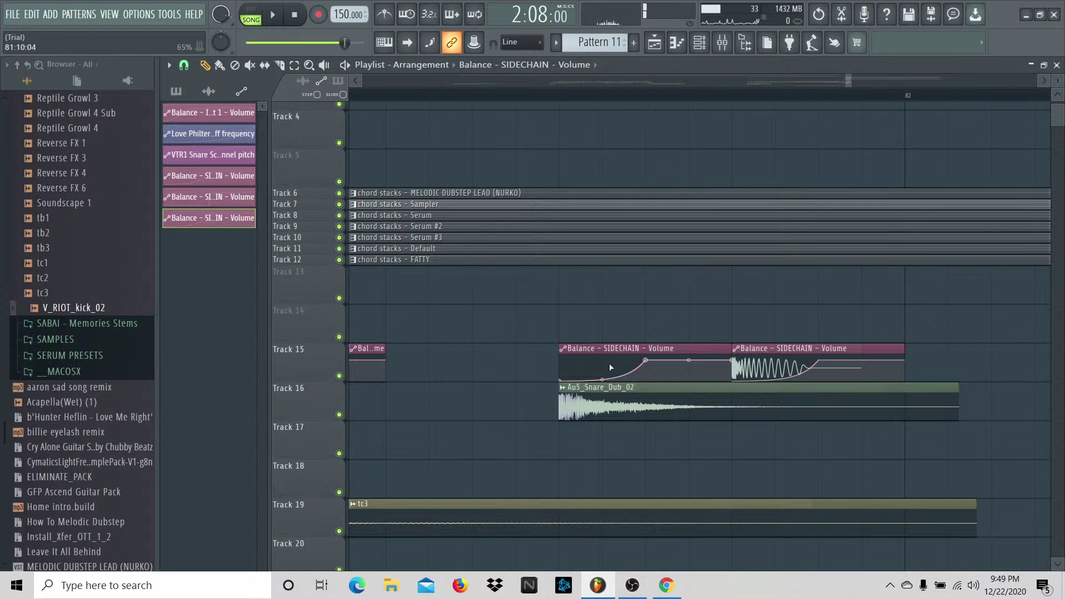
Step: Add a high point at 81:10 in the snare's sidechain curve for a faster recovery, and audition bar 81
{"action": "right_click", "coordinate": [605, 369]}
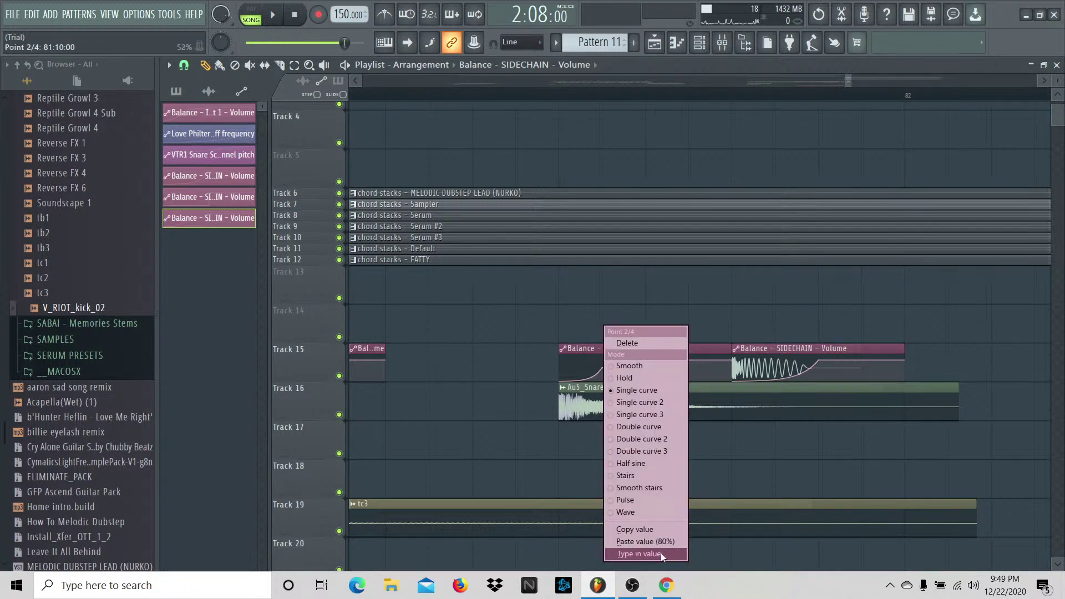
{"action": "left_click", "coordinate": [639, 554]}
{"action": "type", "text": "1"}
{"action": "key", "text": "Return"}
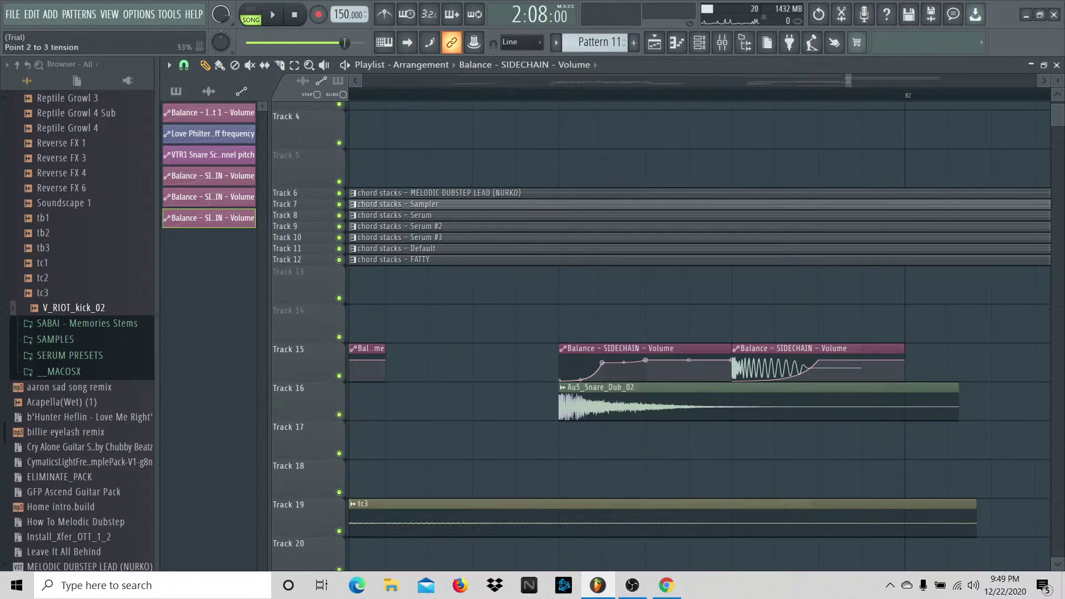
{"action": "key", "text": "space"}
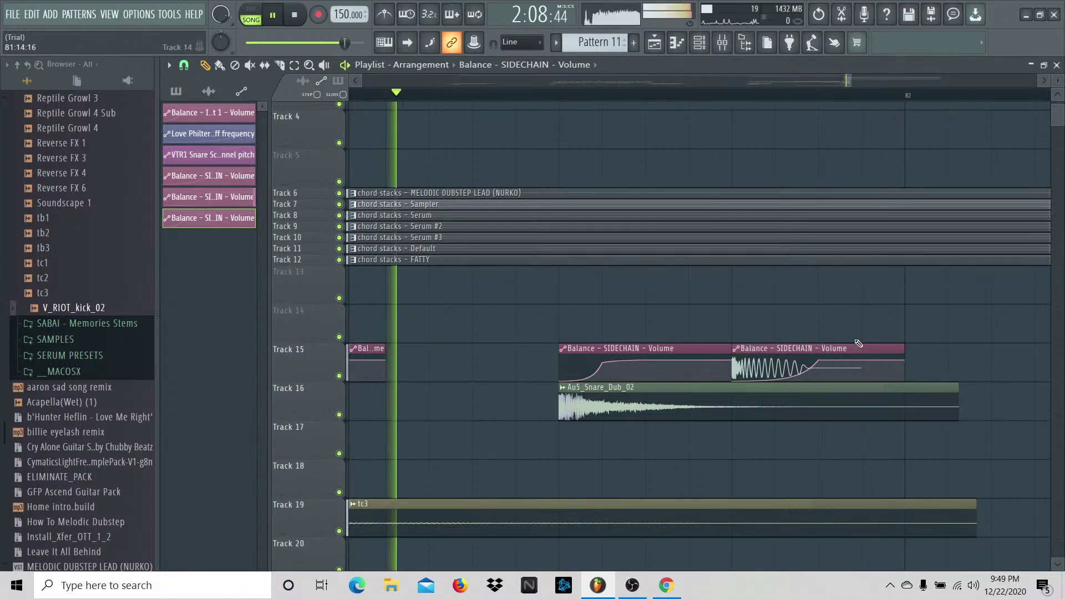
{"action": "key", "text": "space"}
Step: Overlay the sidechain clip on the snare on Track 16 and copy the pair to 82:09 and 83:09
{"action": "left_click_drag", "start_coordinate": [851, 82], "coordinate": [851, 81]}
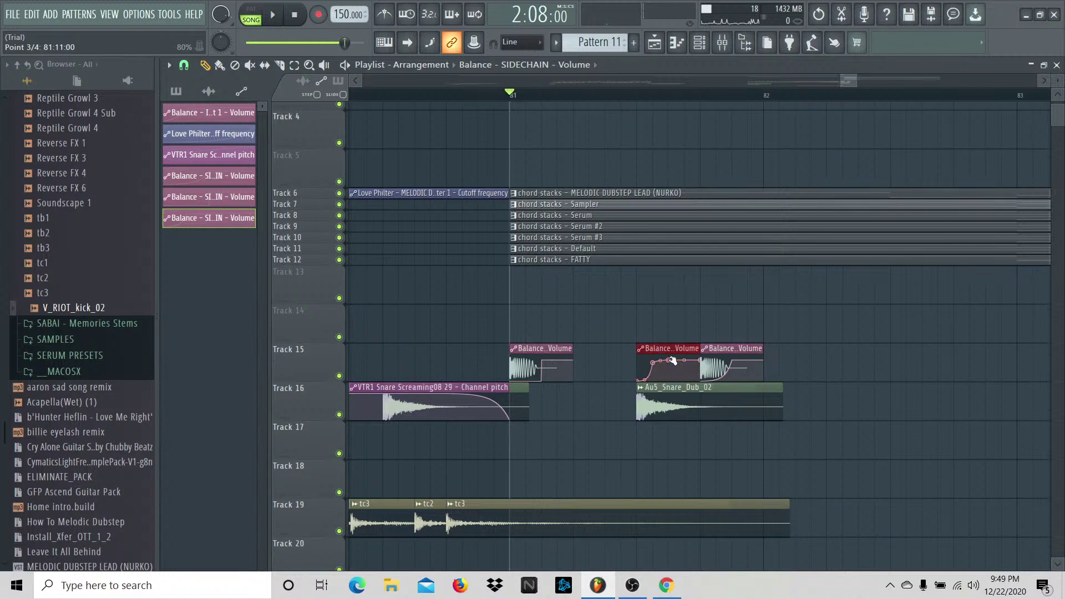
{"action": "left_click_drag", "start_coordinate": [673, 361], "coordinate": [673, 400]}
{"action": "left_click_drag", "start_coordinate": [668, 346], "coordinate": [676, 455], "text": "ctrl"}
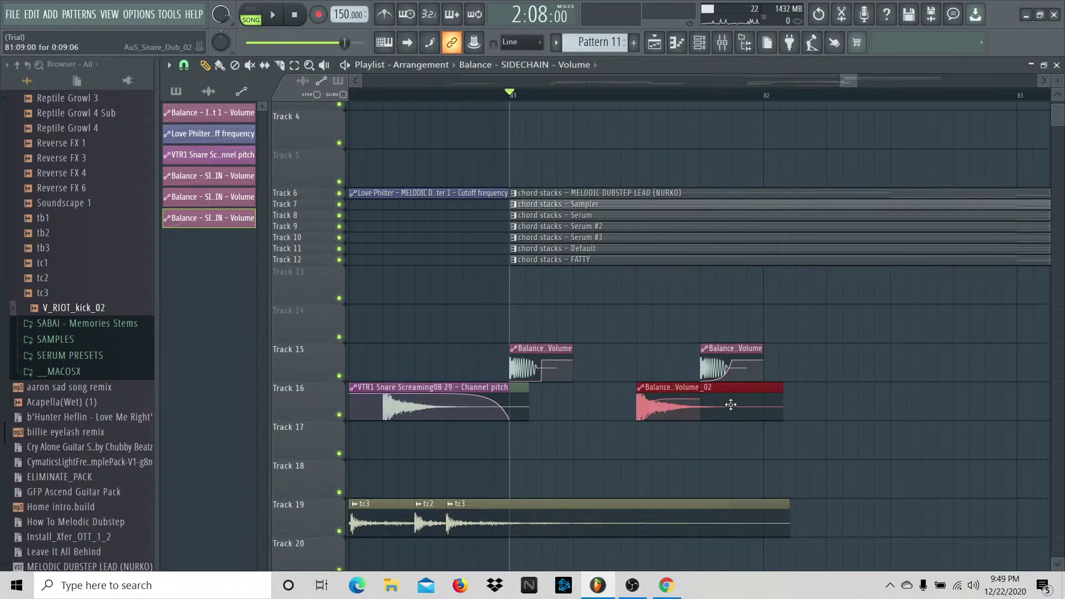
{"action": "mouse_move", "coordinate": [730, 405]}
{"action": "left_mouse_down", "text": "shift"}
{"action": "mouse_move", "coordinate": [1061, 404]}
{"action": "mouse_move", "coordinate": [1039, 401]}
{"action": "left_mouse_up", "text": "shift"}
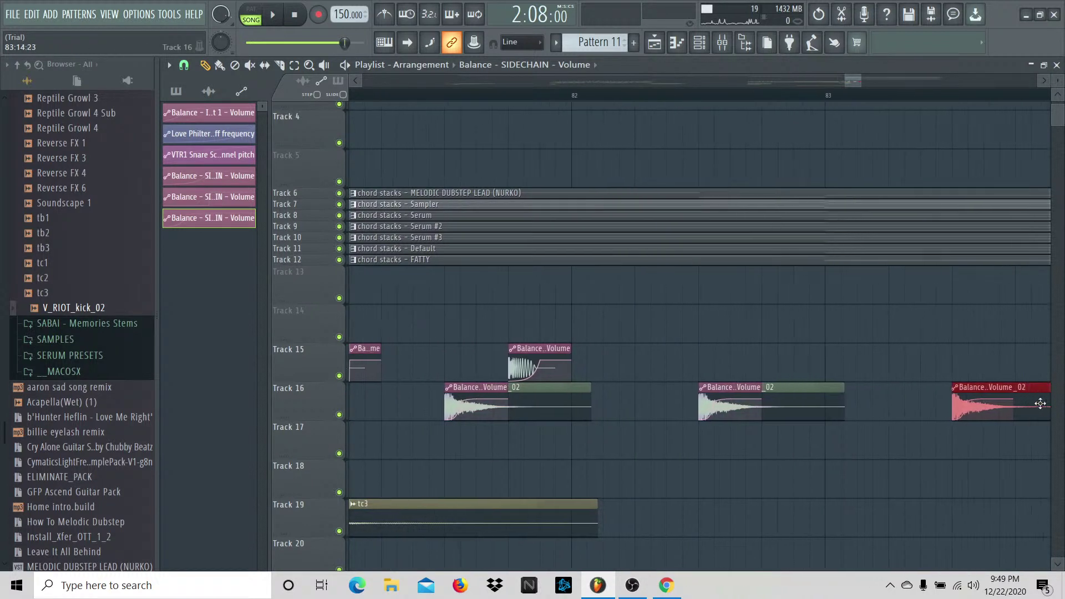
Step: Copy the snare and its sidechain clip to the ninth step of every bar from 84 through 96 on Track 16
{"action": "key", "text": "space"}
{"action": "scroll", "coordinate": [865, 144], "scroll_direction": "down", "scroll_amount": 3}
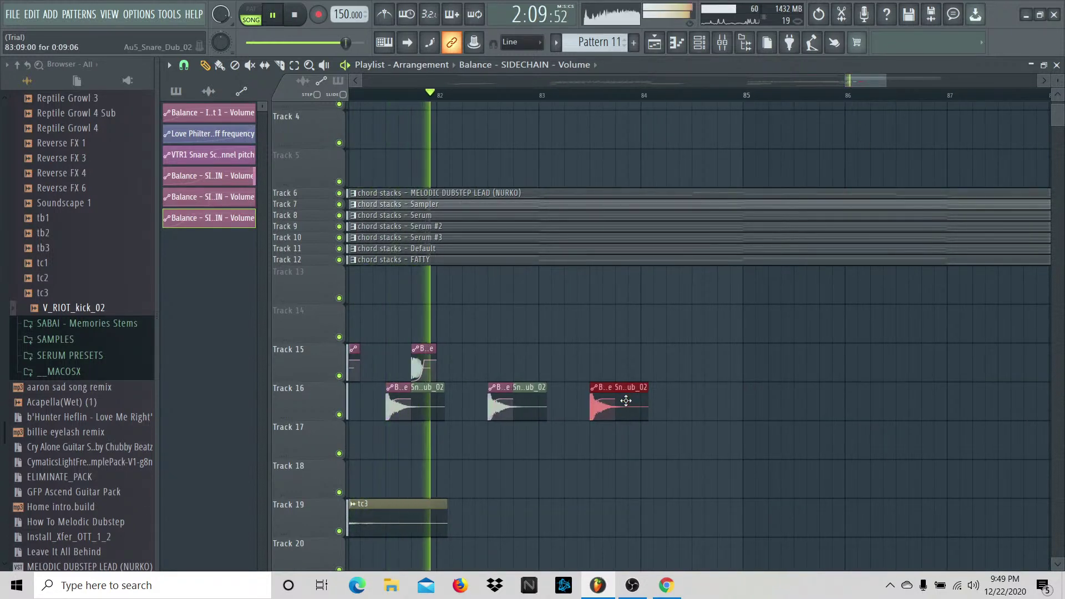
{"action": "left_click_drag", "start_coordinate": [623, 404], "coordinate": [932, 401], "text": "shift"}
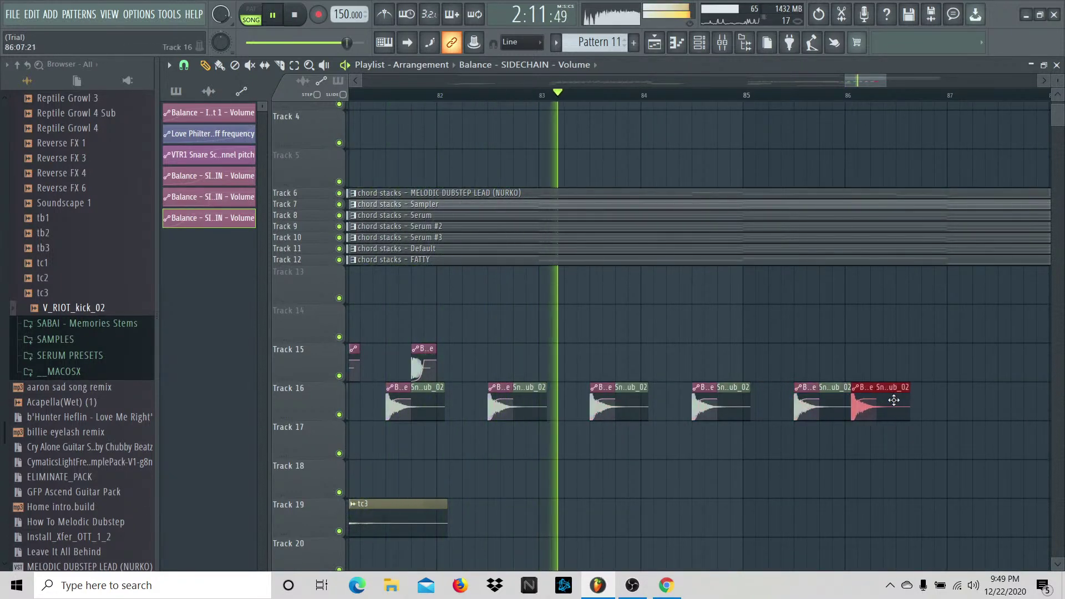
{"action": "left_click_drag", "start_coordinate": [1047, 401], "coordinate": [793, 402]}
{"action": "left_click", "coordinate": [878, 401]}
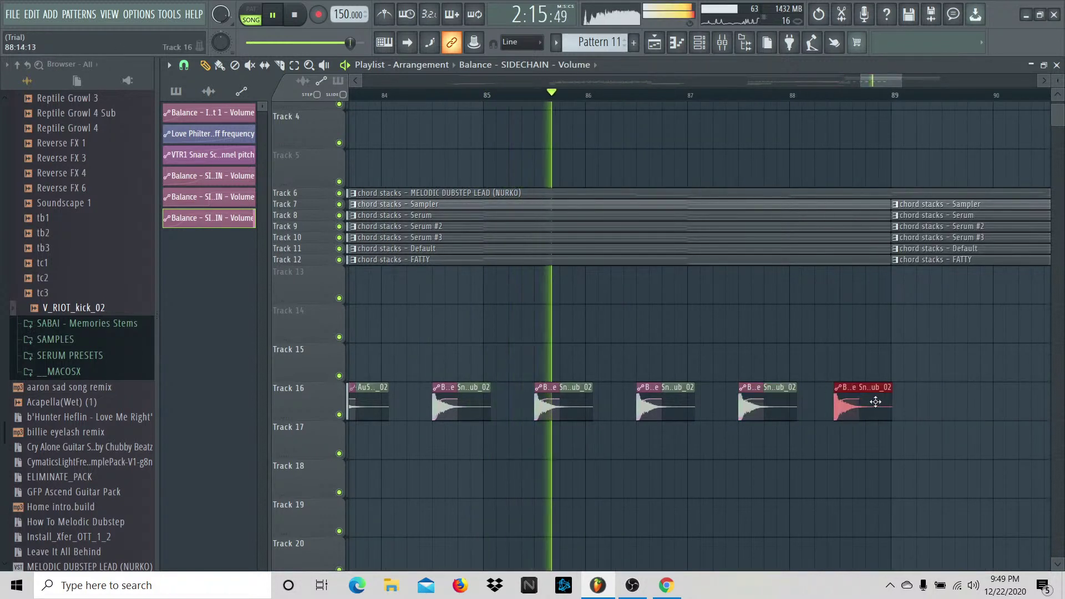
{"action": "left_click", "coordinate": [976, 401]}
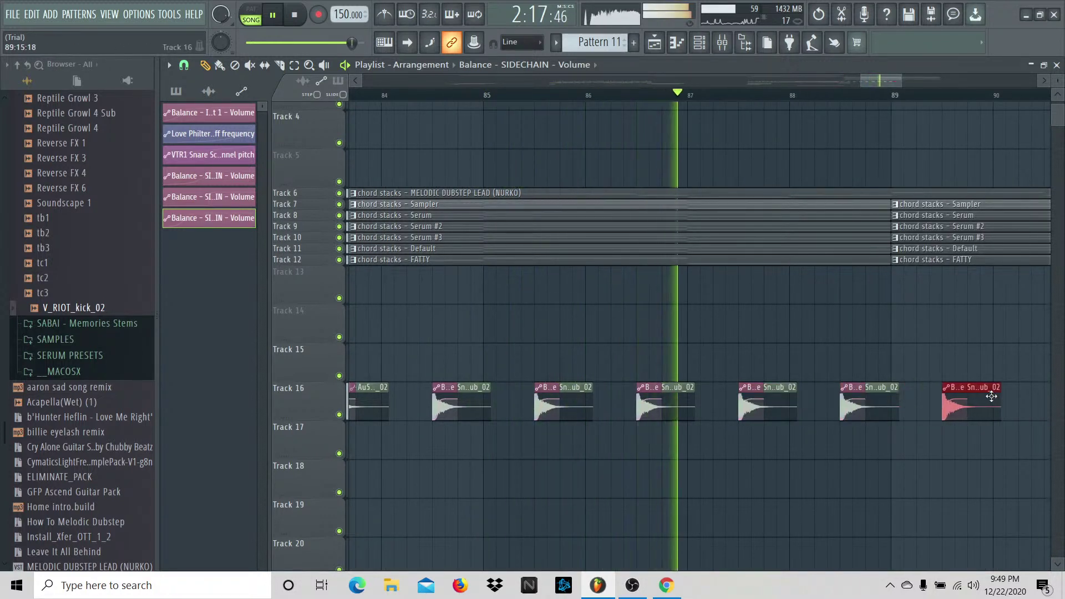
{"action": "left_click_drag", "start_coordinate": [1010, 402], "coordinate": [972, 395]}
{"action": "key", "text": "space"}
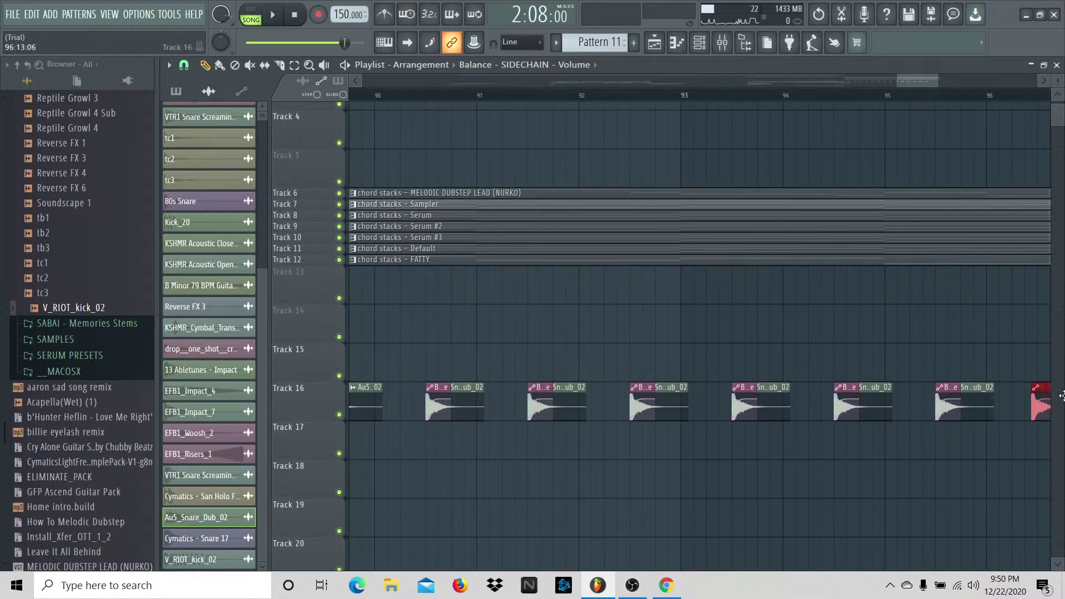
{"action": "left_click_drag", "start_coordinate": [1061, 395], "coordinate": [967, 396]}
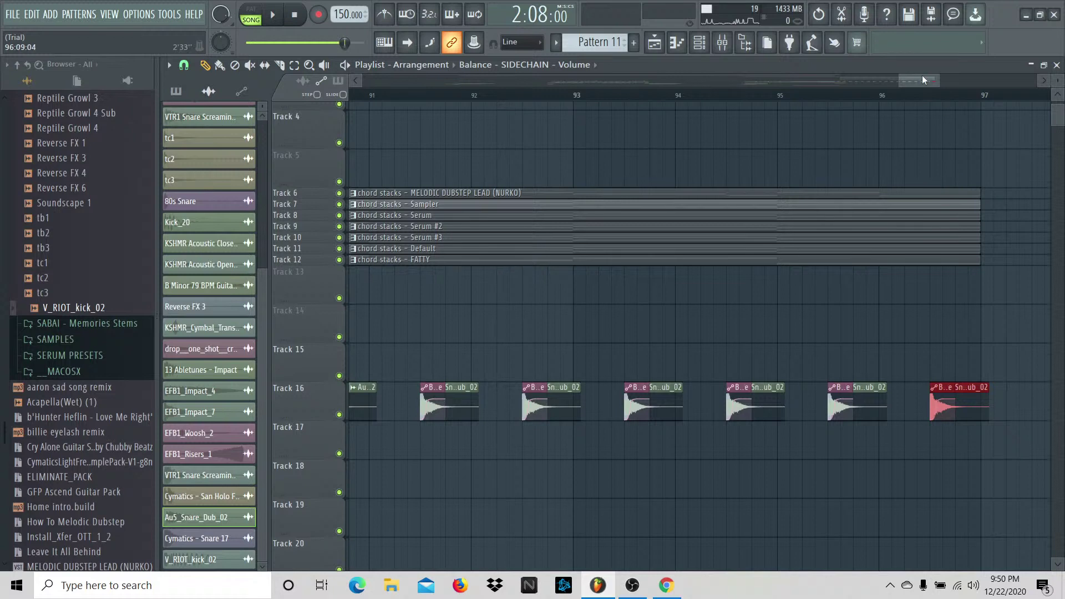
Step: Duplicate the 81:13 kick with its sidechain clip to 82:05 and 82:13 on Track 15, checking with playback
{"action": "key", "text": "space"}
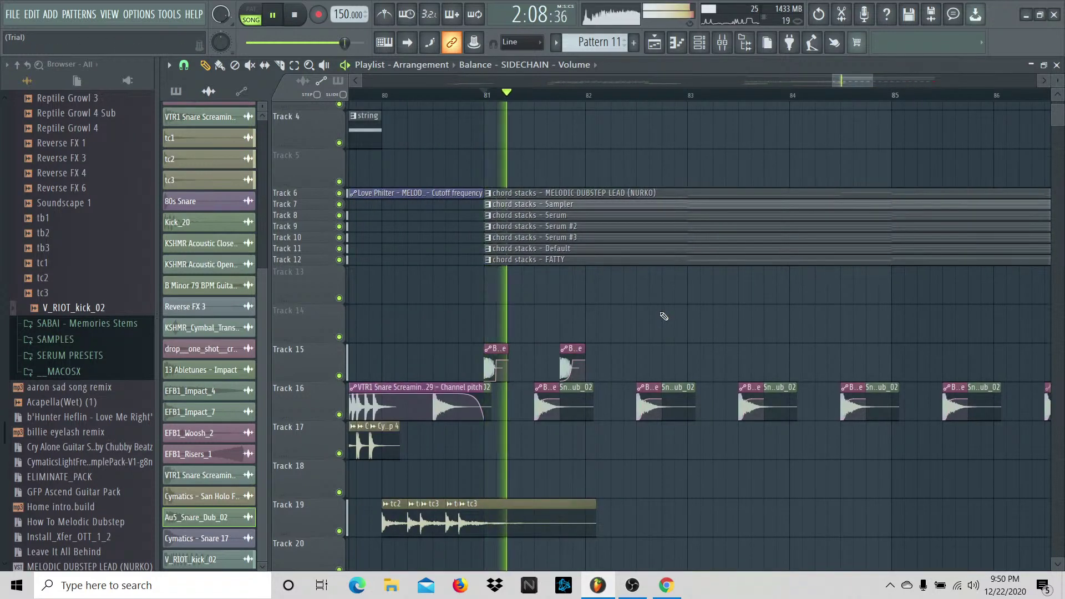
{"action": "left_click_drag", "start_coordinate": [617, 347], "coordinate": [549, 363]}
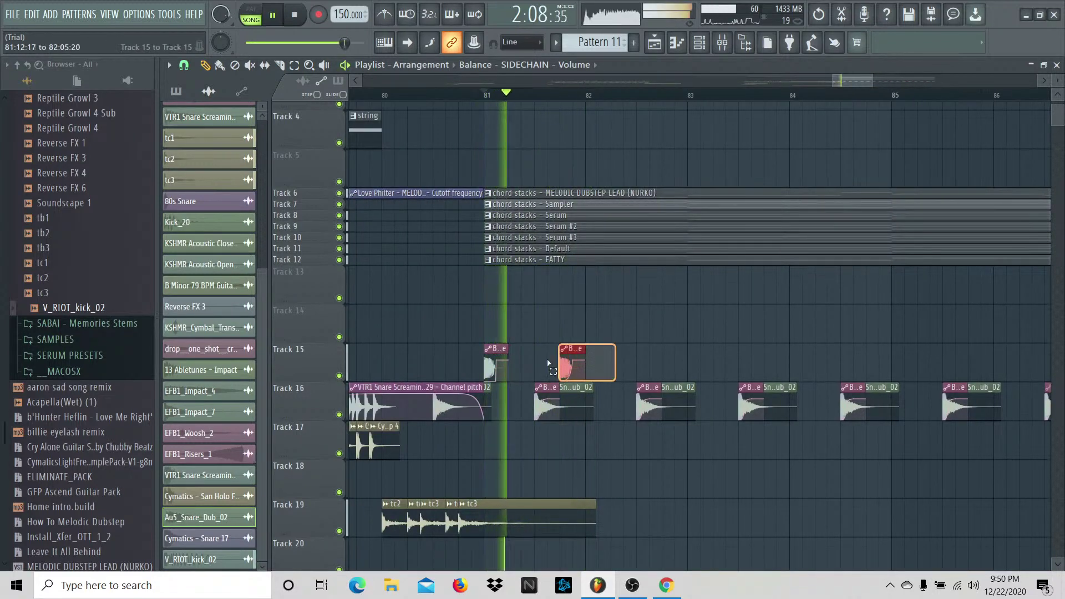
{"action": "key", "text": "ctrl+b"}
{"action": "key", "text": "space"}
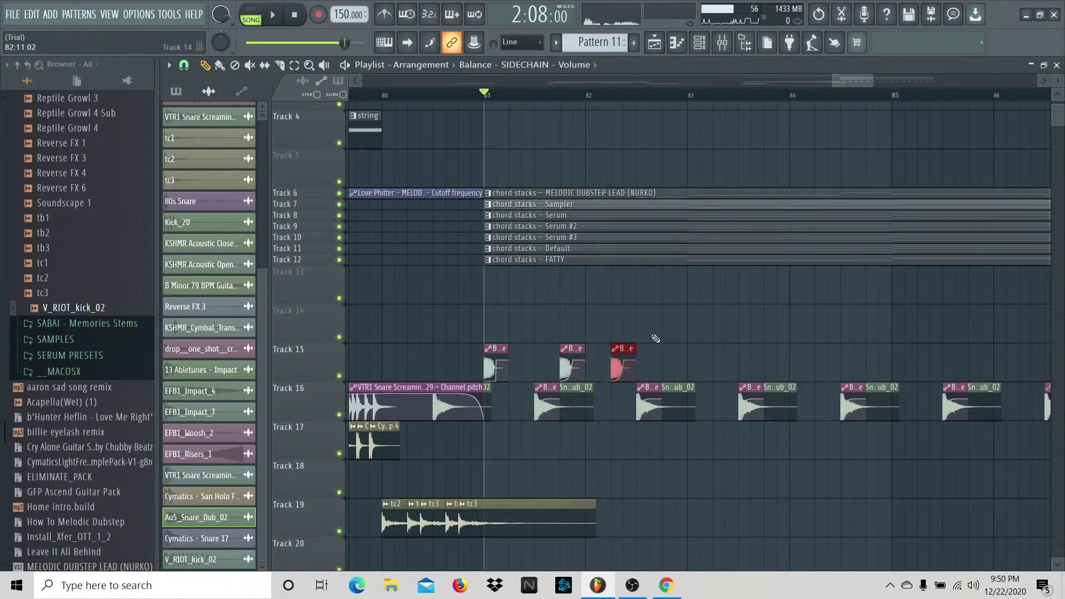
{"action": "key", "text": "ctrl+b"}
{"action": "key", "text": "space"}
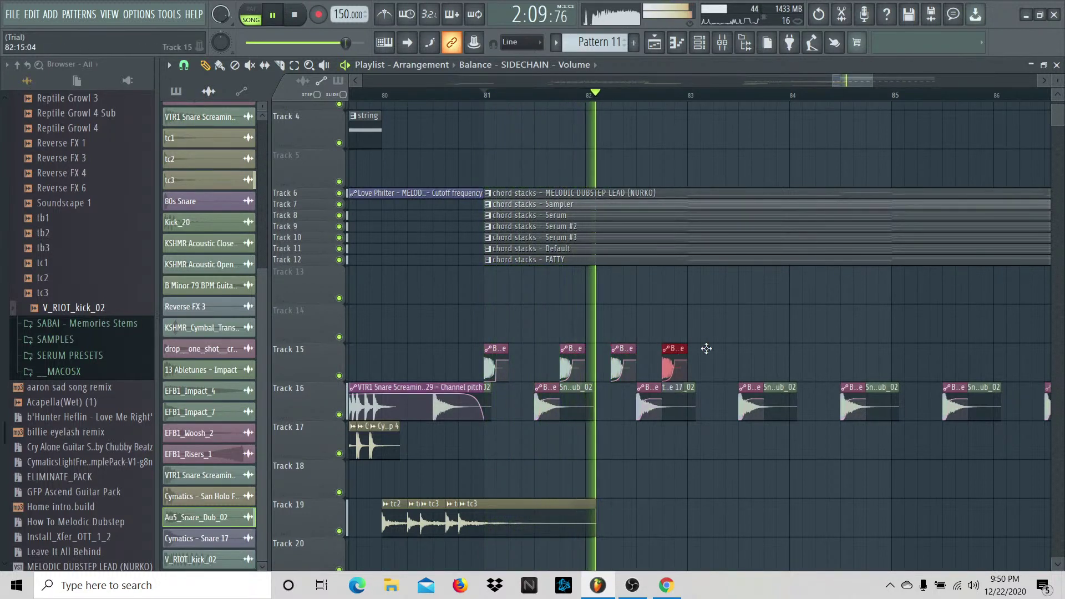
Step: Move the last kick pair to 83:01 and add copies at 84:01, 85:01, 85:13, 86:05 and 86:07 on Track 15
{"action": "left_click_drag", "start_coordinate": [681, 349], "coordinate": [904, 350]}
{"action": "key", "text": "ctrl+b"}
{"action": "key", "text": "ctrl+b"}
{"action": "right_click", "coordinate": [909, 335]}
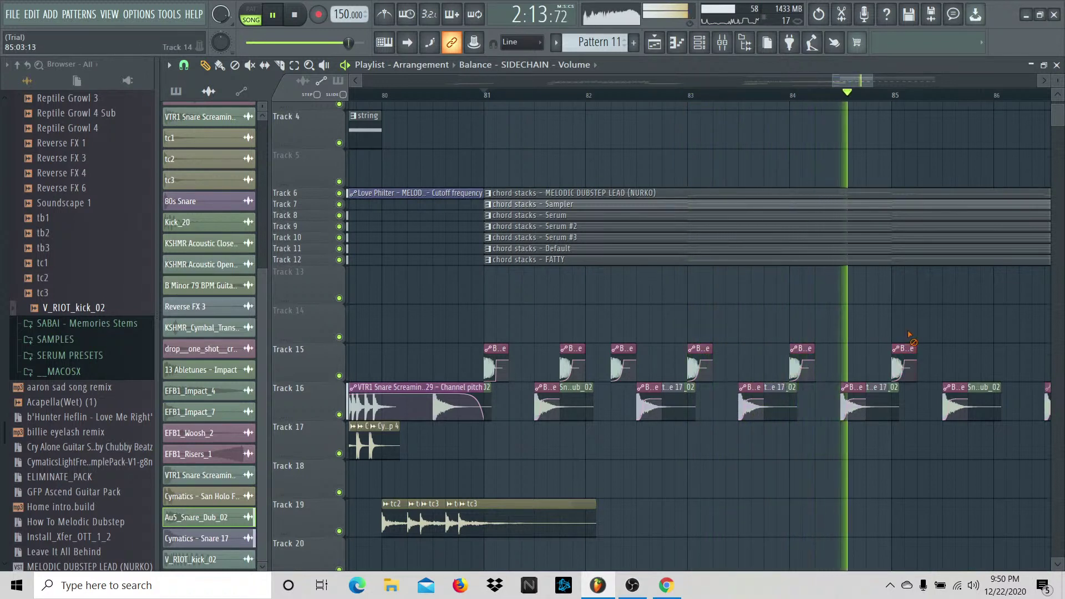
{"action": "key", "text": "space"}
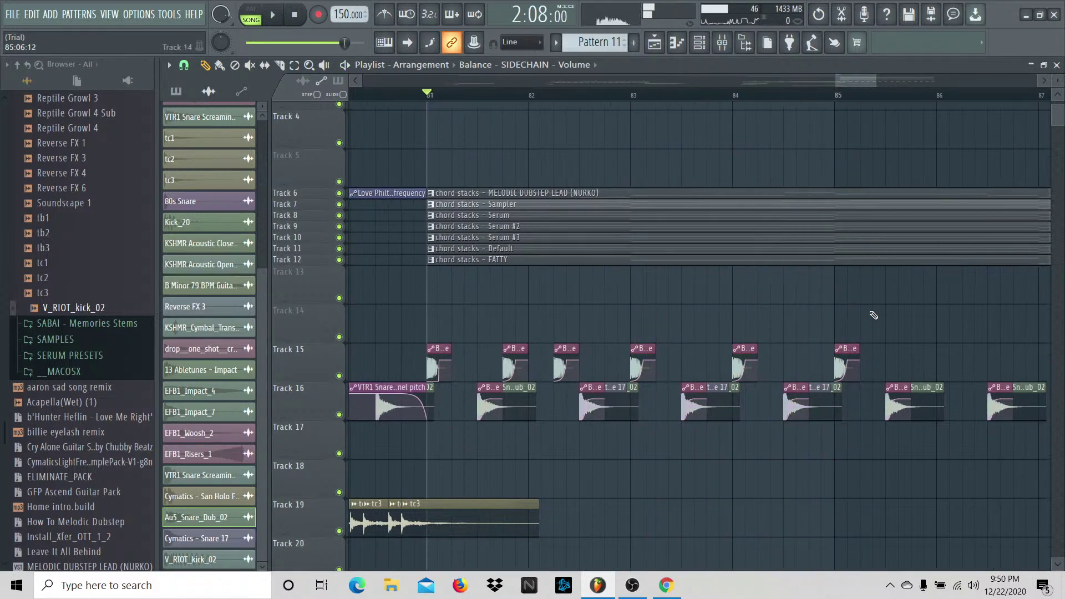
{"action": "left_click", "coordinate": [858, 346]}
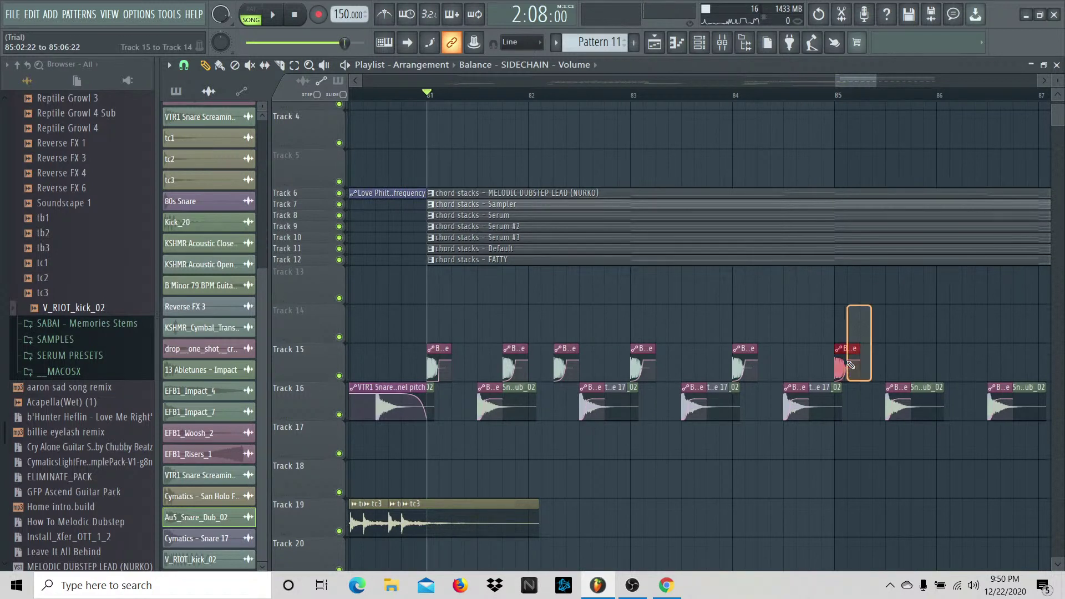
{"action": "key", "text": "ctrl+b"}
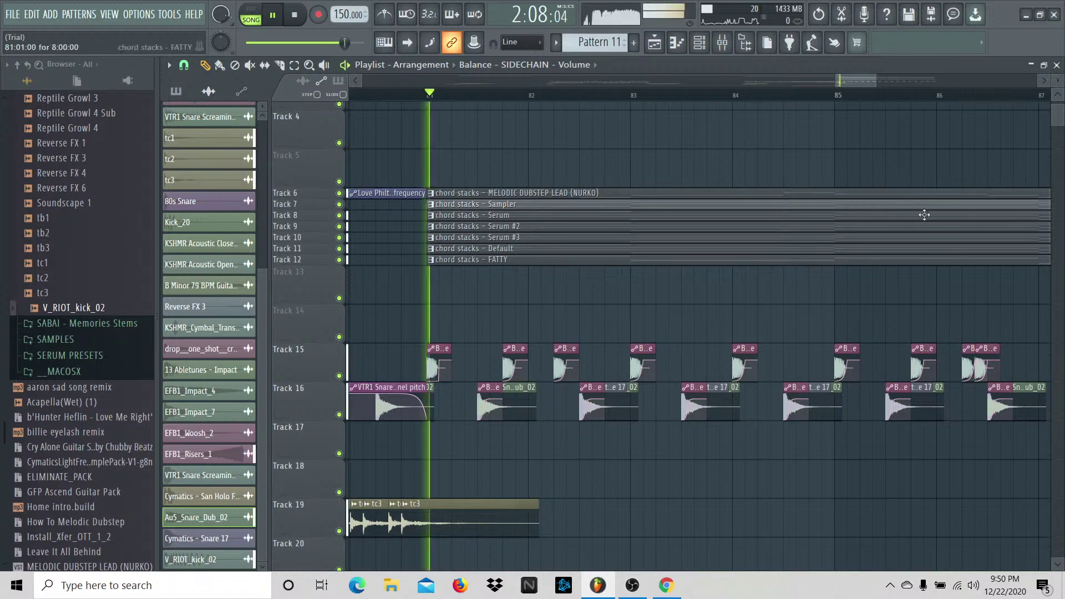
Step: Remove the kick pairs at 86:05 and 86:07 on Track 15, place copies at 86:03 and 86:05 instead, and check with playback
{"action": "key", "text": "space"}
{"action": "left_click_drag", "start_coordinate": [835, 85], "coordinate": [868, 82]}
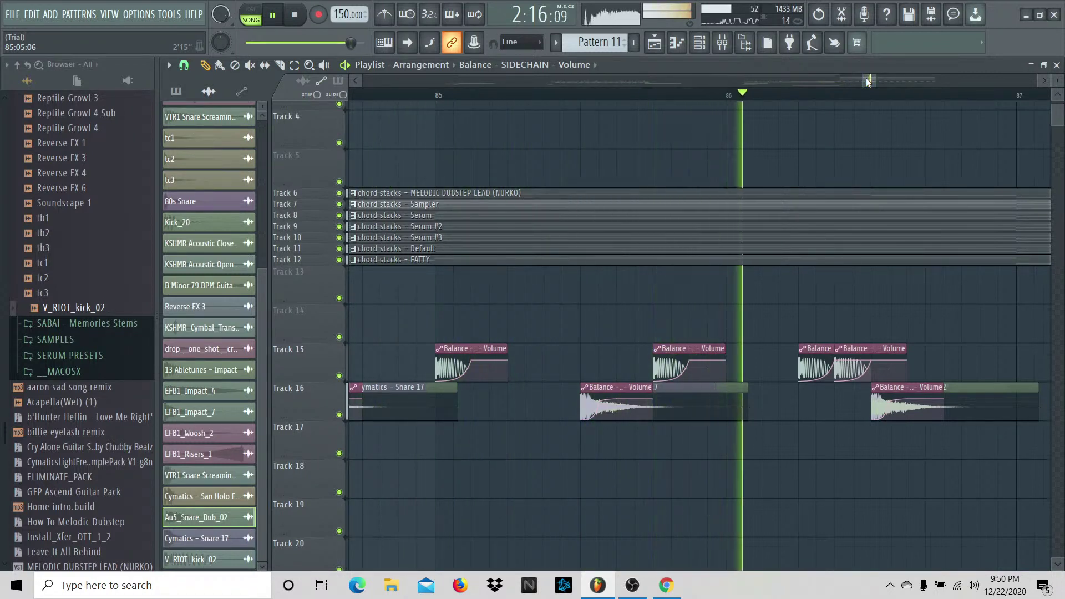
{"action": "key", "text": "space"}
{"action": "left_click_drag", "start_coordinate": [907, 348], "coordinate": [888, 352]}
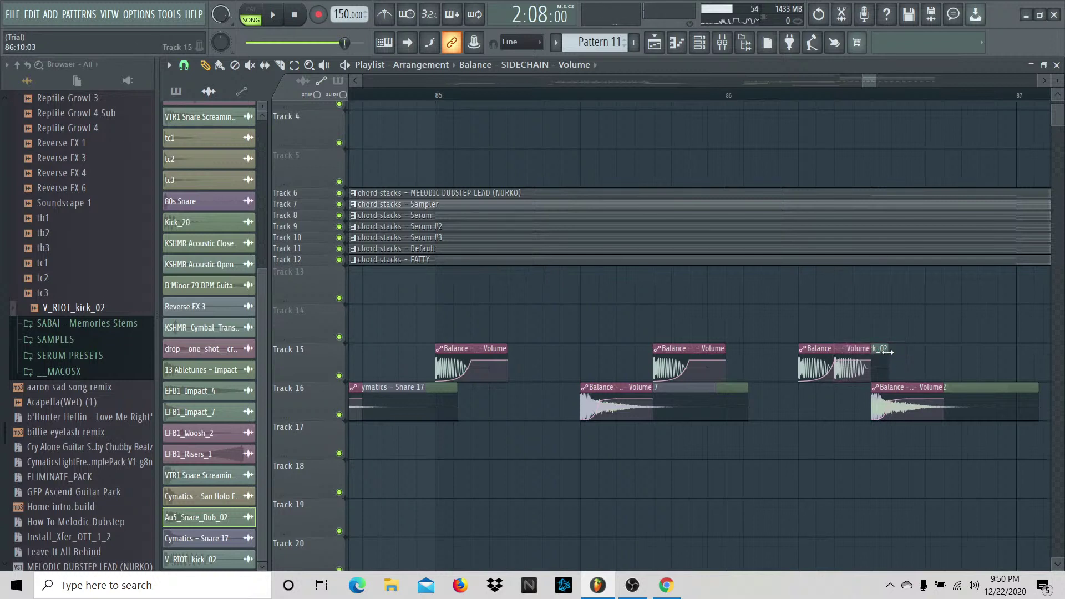
{"action": "right_click", "coordinate": [869, 351]}
{"action": "right_click", "coordinate": [816, 350]}
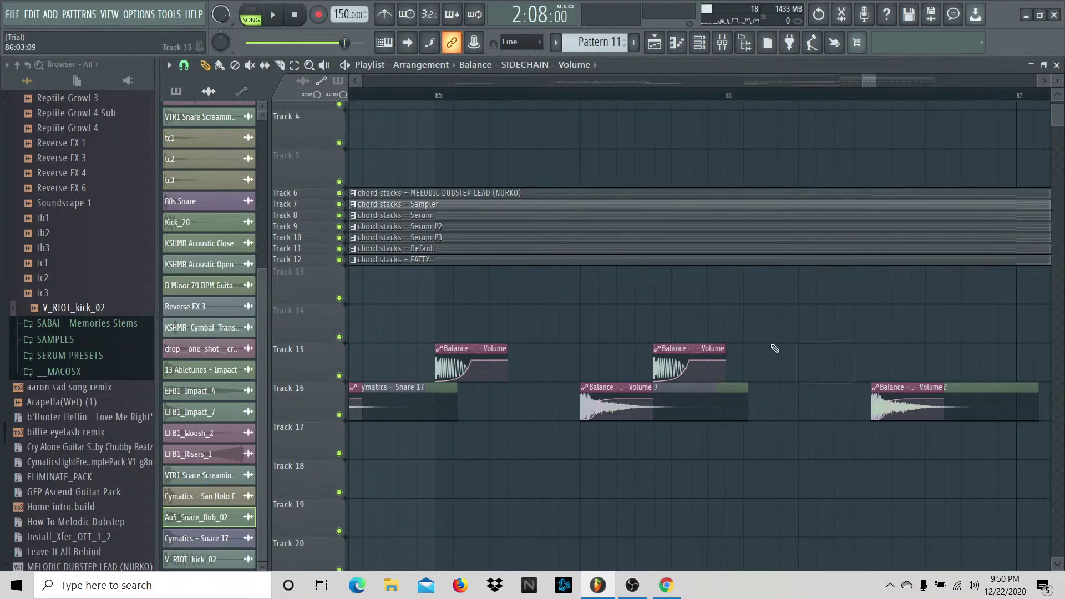
{"action": "left_click_drag", "start_coordinate": [709, 349], "coordinate": [836, 341]}
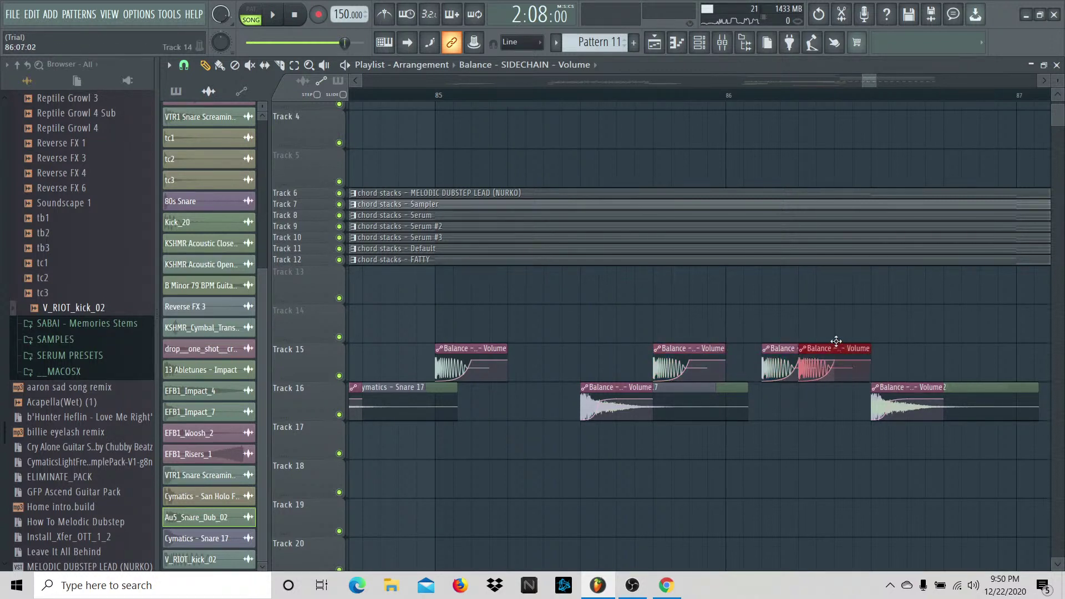
{"action": "left_click", "coordinate": [437, 84]}
{"action": "key", "text": "space"}
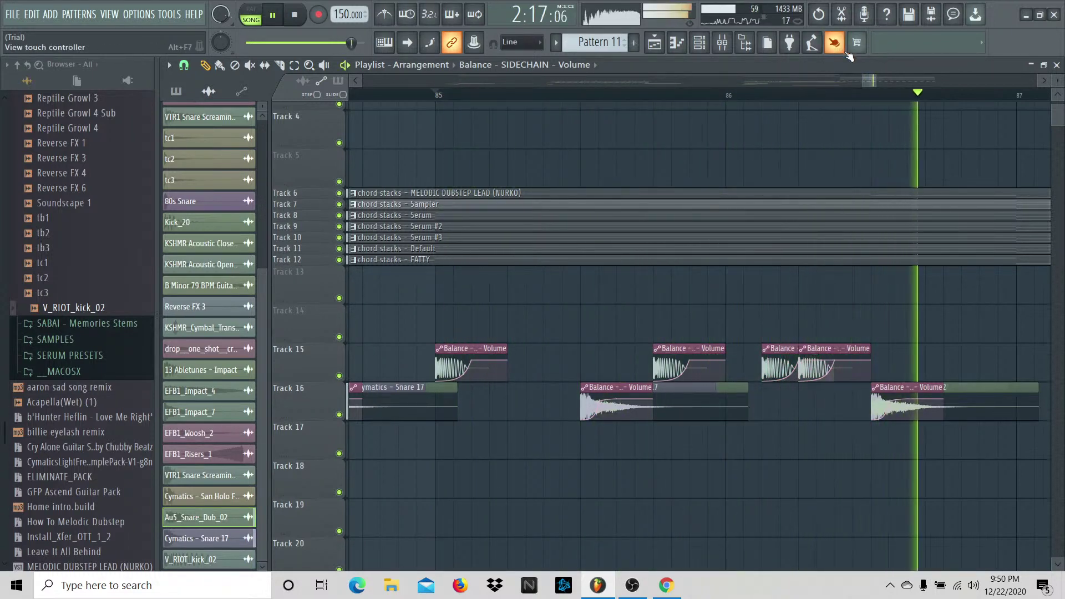
{"action": "key", "text": "space"}
Step: Copy the kick with its sidechain clip to 87:01, 88:01 and 88:05 on Track 15, checking the rhythm with playback
{"action": "left_click_drag", "start_coordinate": [875, 81], "coordinate": [893, 84]}
{"action": "left_click", "coordinate": [573, 357]}
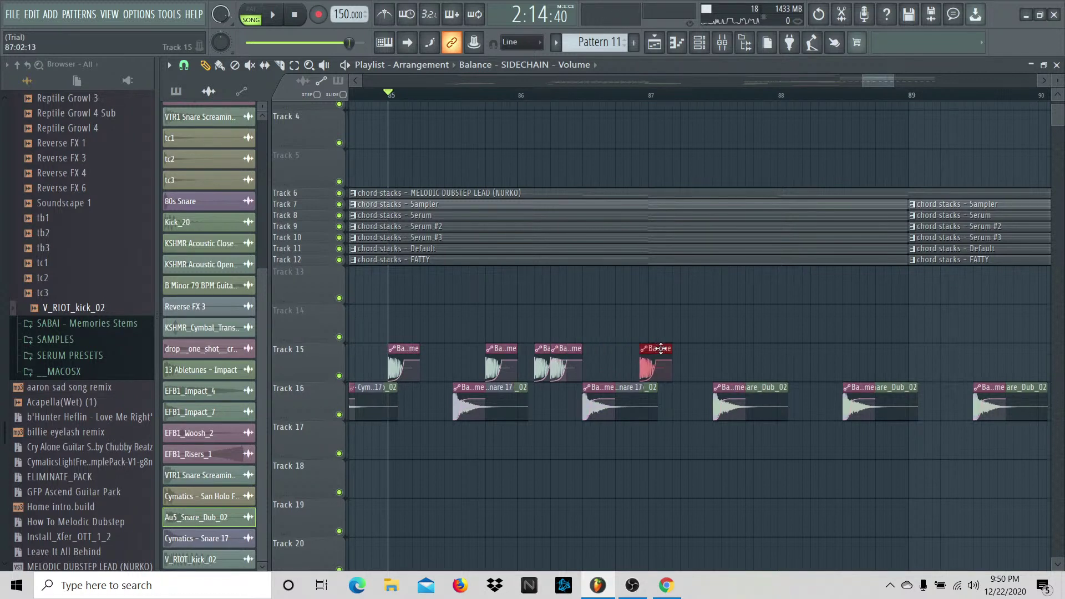
{"action": "key", "text": "space"}
{"action": "left_click_drag", "start_coordinate": [666, 348], "coordinate": [828, 350]}
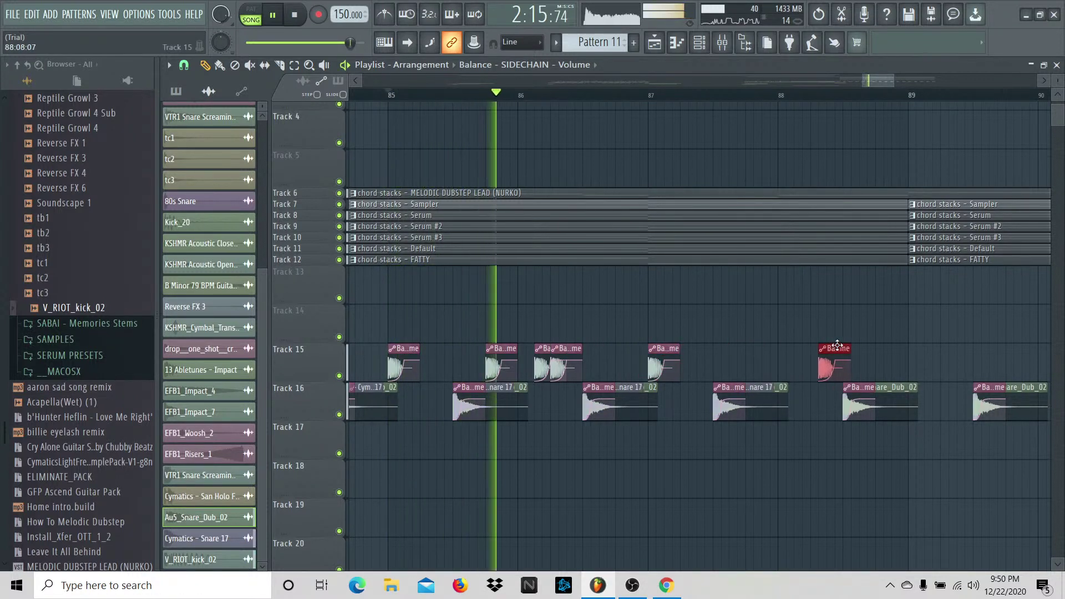
{"action": "left_click", "coordinate": [885, 326]}
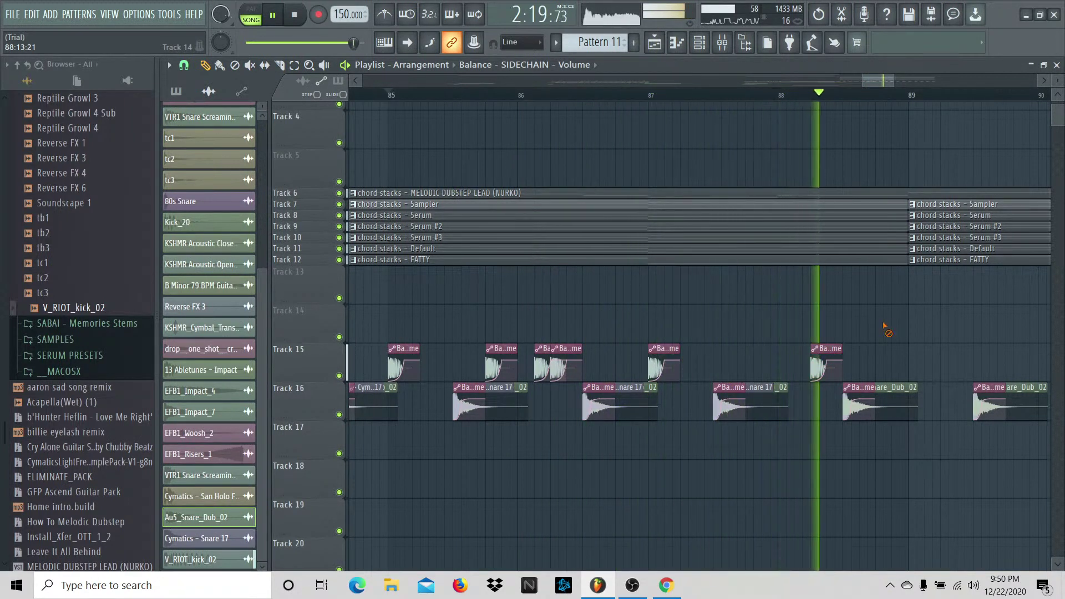
{"action": "key", "text": "space"}
{"action": "scroll", "coordinate": [922, 306], "scroll_direction": "down", "scroll_amount": 2}
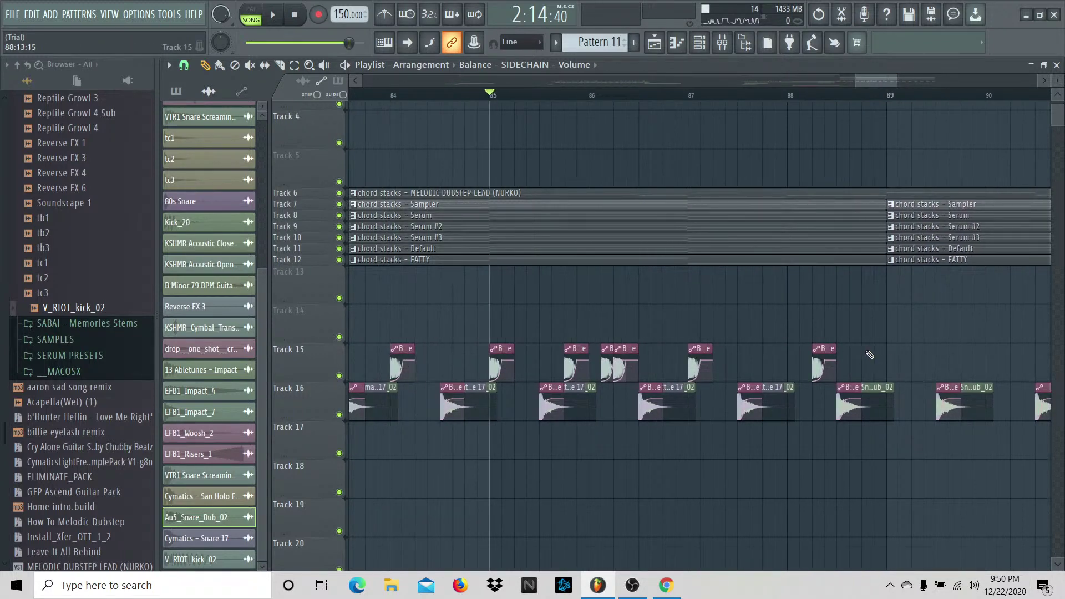
{"action": "left_click", "coordinate": [804, 348]}
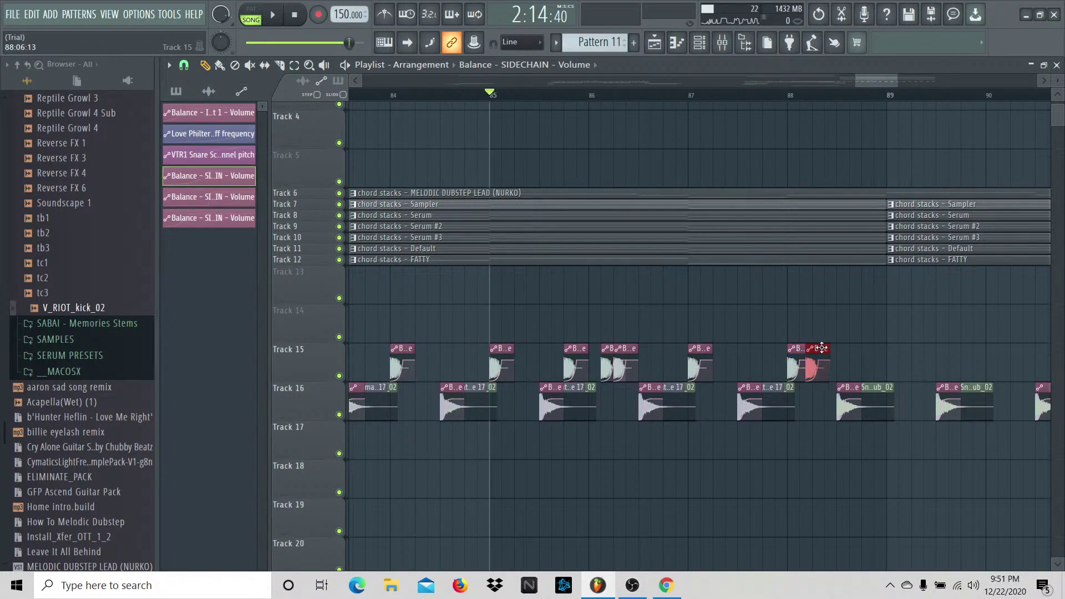
{"action": "key", "text": "space"}
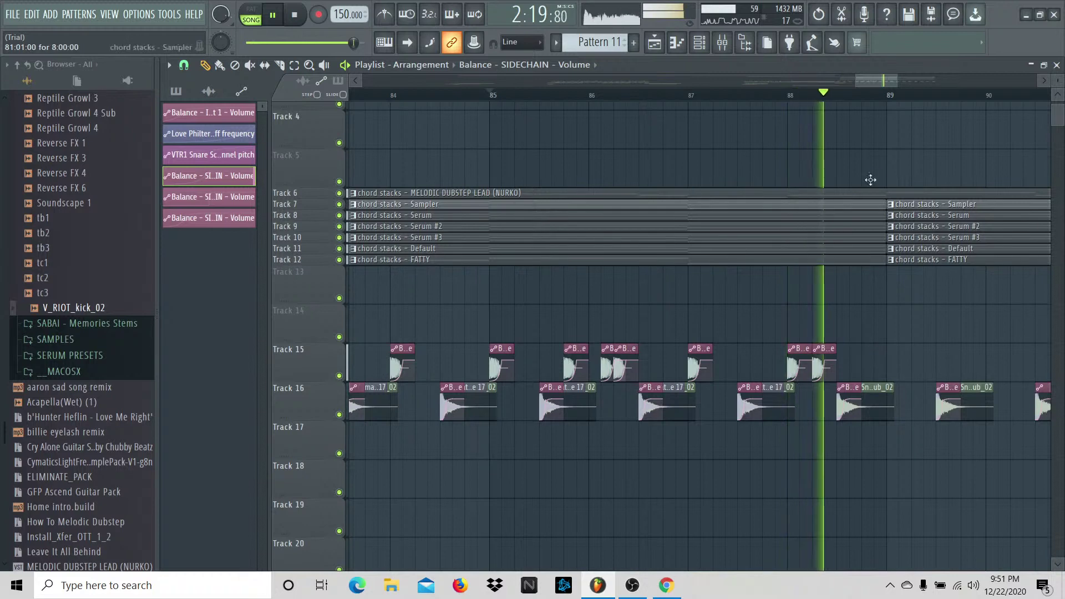
{"action": "key", "text": "space"}
Step: Lift the 84:01 kick's sidechain clip onto Track 14, adjust the playlist snap, and add a curve point at 84:02 with value 70
{"action": "left_click_drag", "start_coordinate": [891, 82], "coordinate": [861, 83]}
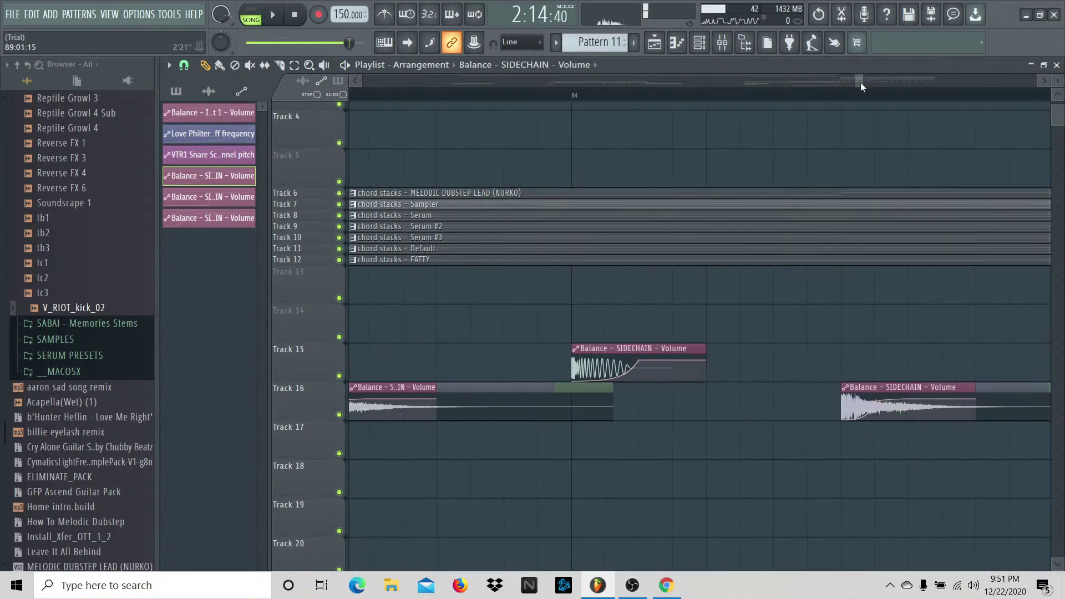
{"action": "left_click_drag", "start_coordinate": [685, 314], "coordinate": [655, 311]}
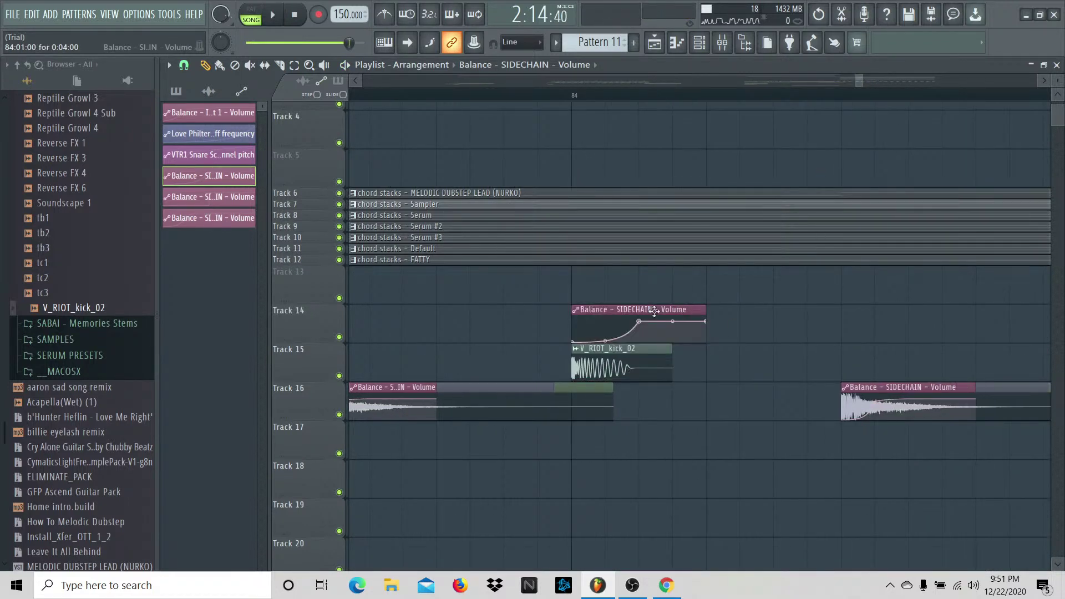
{"action": "left_click", "coordinate": [183, 66]}
{"action": "left_click", "coordinate": [205, 168]}
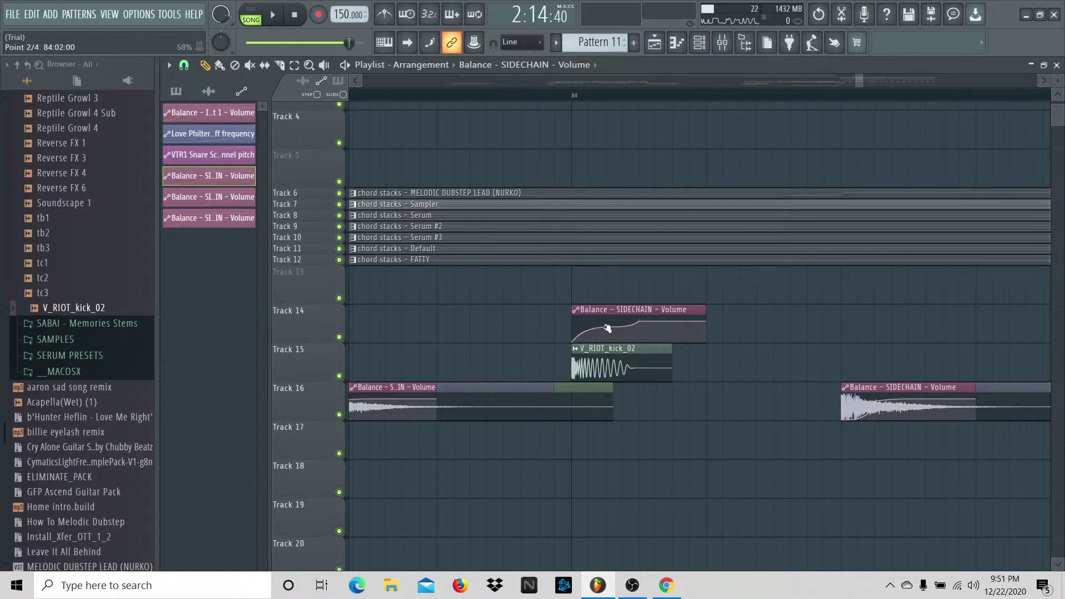
{"action": "right_click", "coordinate": [605, 333]}
{"action": "left_click", "coordinate": [664, 555]}
{"action": "type", "text": "70"}
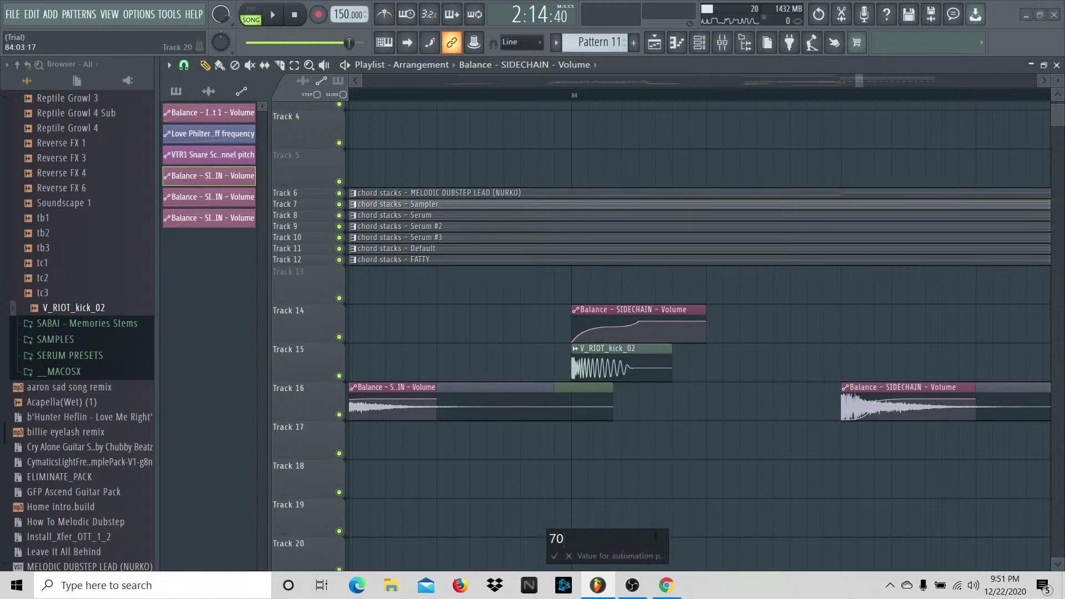
{"action": "key", "text": "Return"}
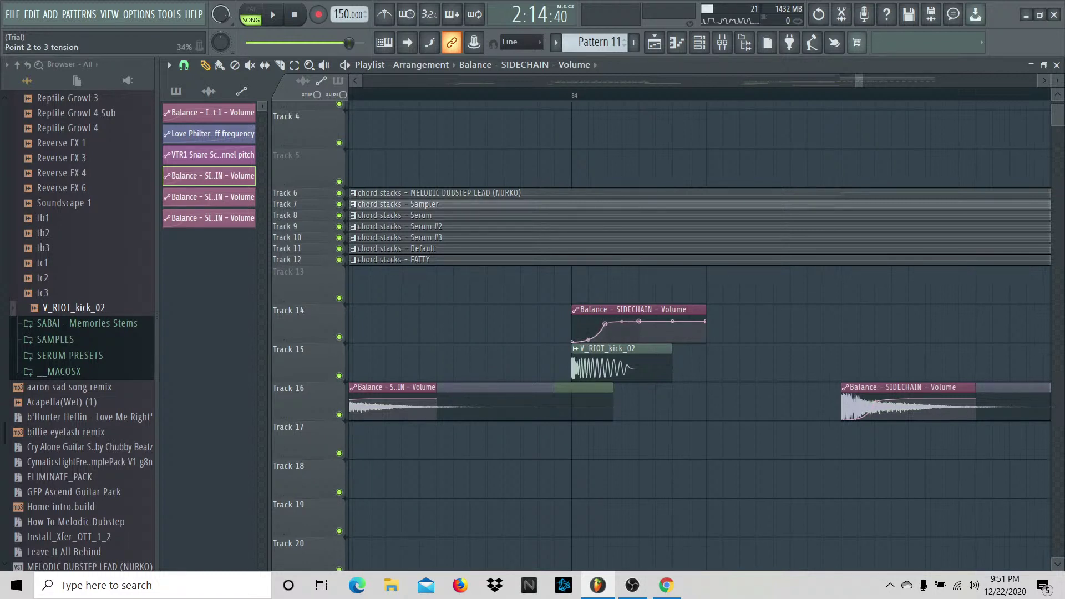
Step: Put the reshaped sidechain clip back over the 84:01 kick on Track 15 and play from bar 84
{"action": "left_click", "coordinate": [575, 95]}
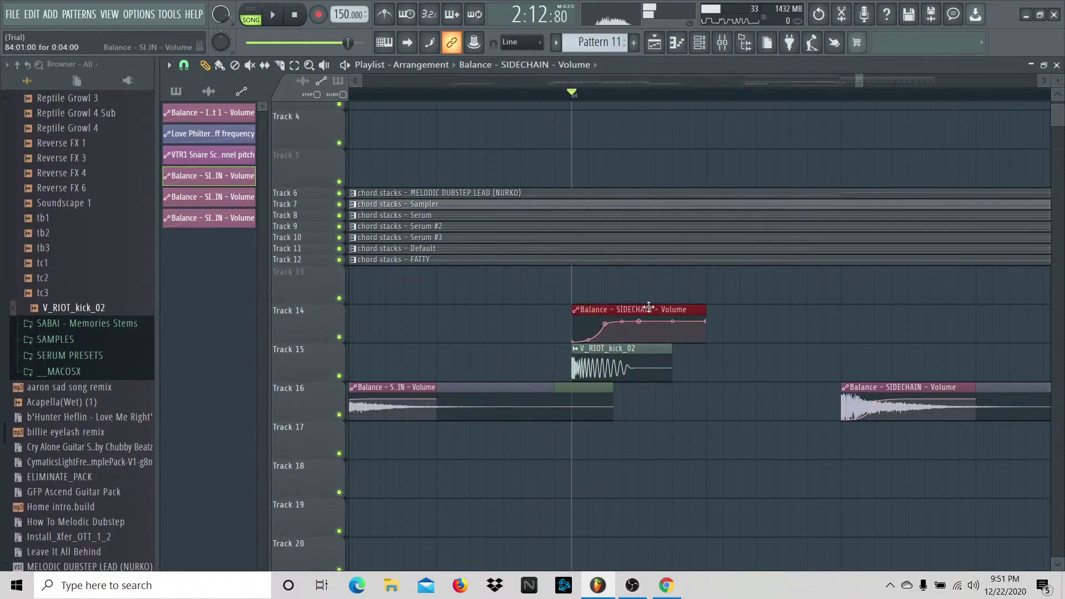
{"action": "left_click_drag", "start_coordinate": [652, 307], "coordinate": [652, 346]}
{"action": "key", "text": "space"}
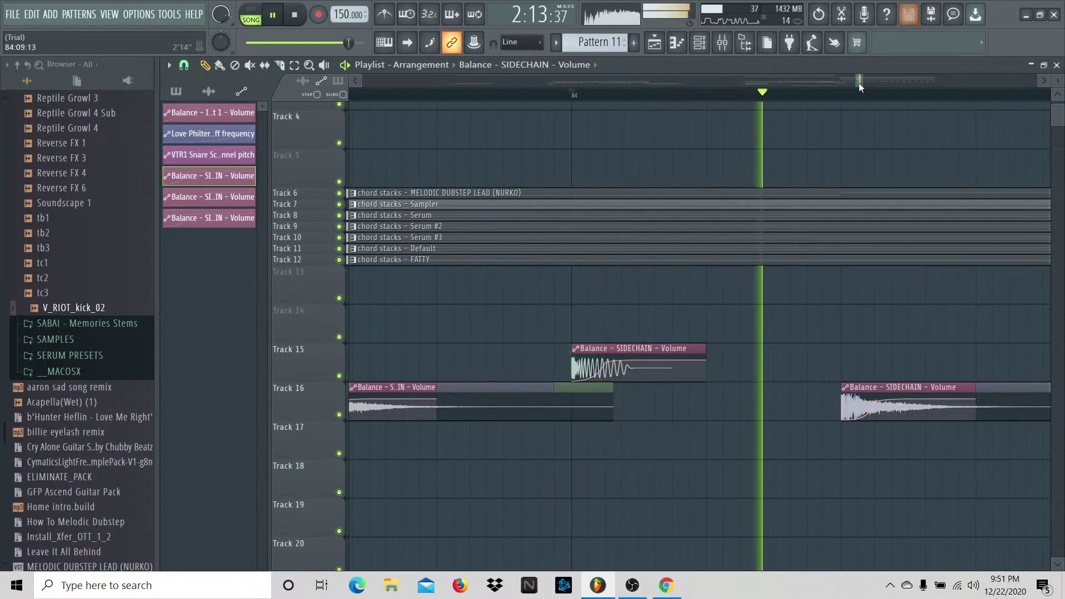
{"action": "left_click_drag", "start_coordinate": [861, 82], "coordinate": [880, 82]}
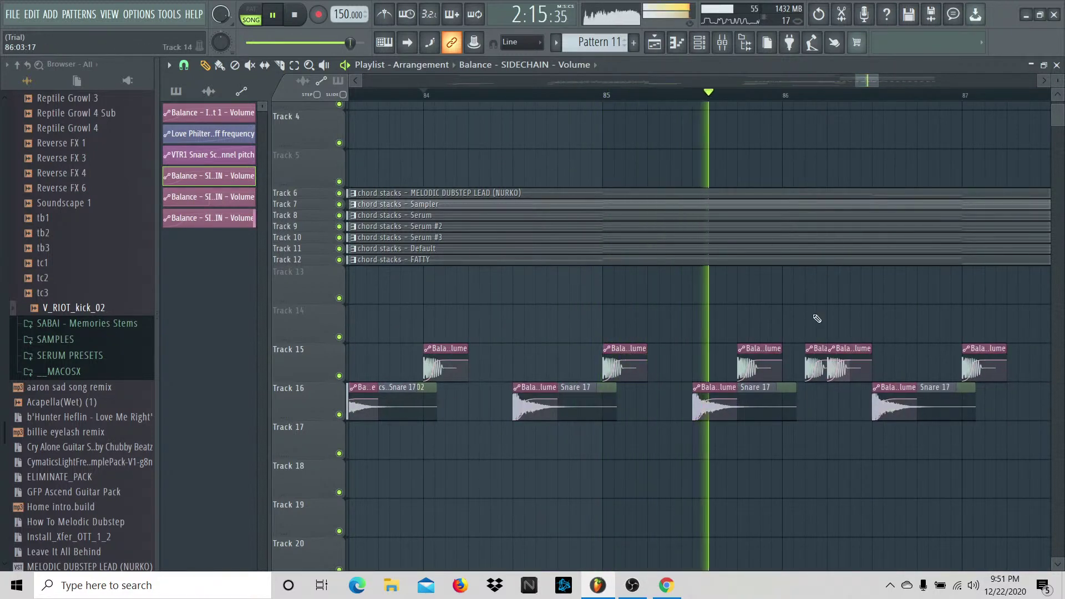
{"action": "key", "text": "space"}
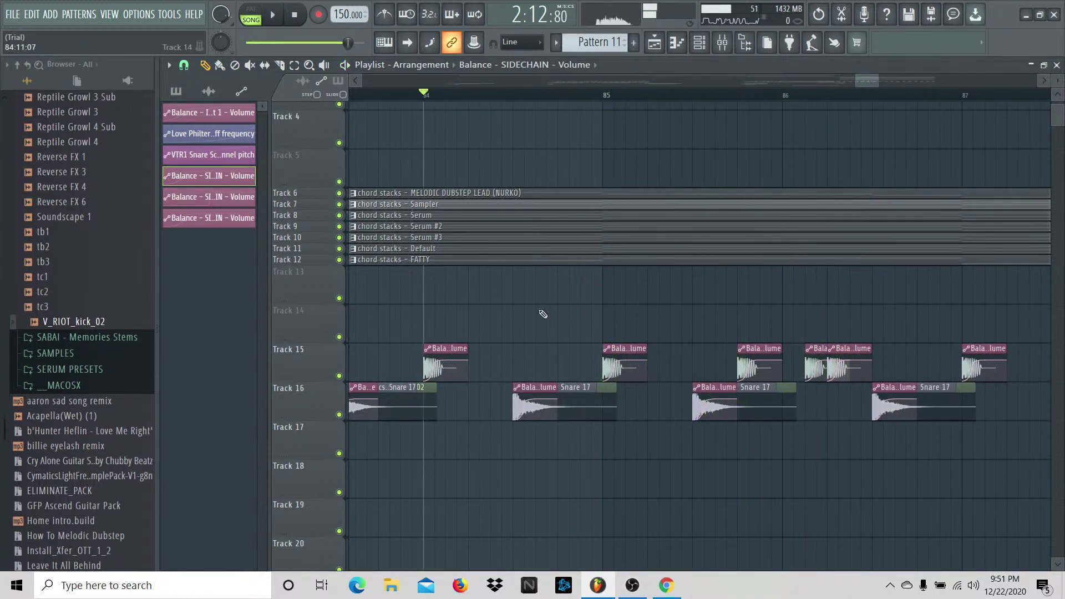
Step: Lift the 84:01 sidechain clip onto Track 14 again, use a finer snap, shift its second point to 84:02:06, enter its value and play
{"action": "left_click_drag", "start_coordinate": [447, 351], "coordinate": [448, 308]}
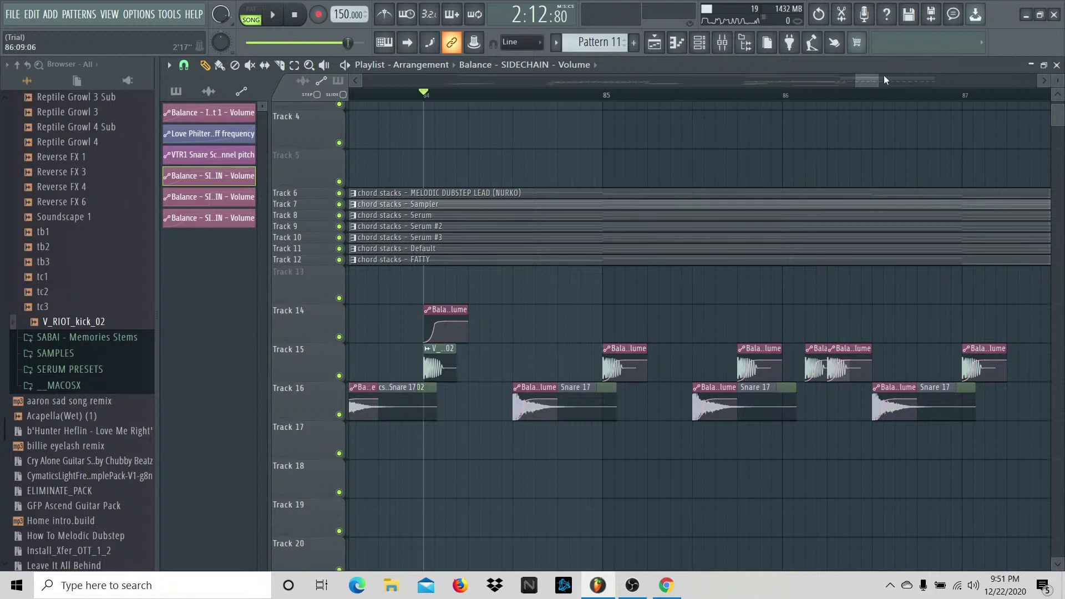
{"action": "left_click_drag", "start_coordinate": [880, 81], "coordinate": [859, 82]}
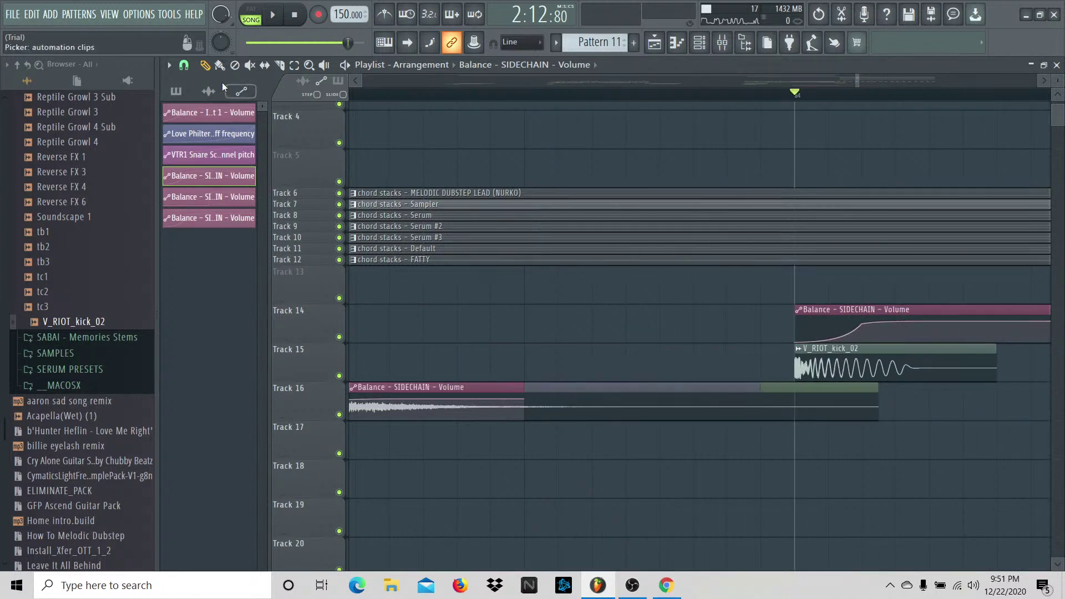
{"action": "left_click", "coordinate": [183, 65]}
{"action": "left_click", "coordinate": [204, 151]}
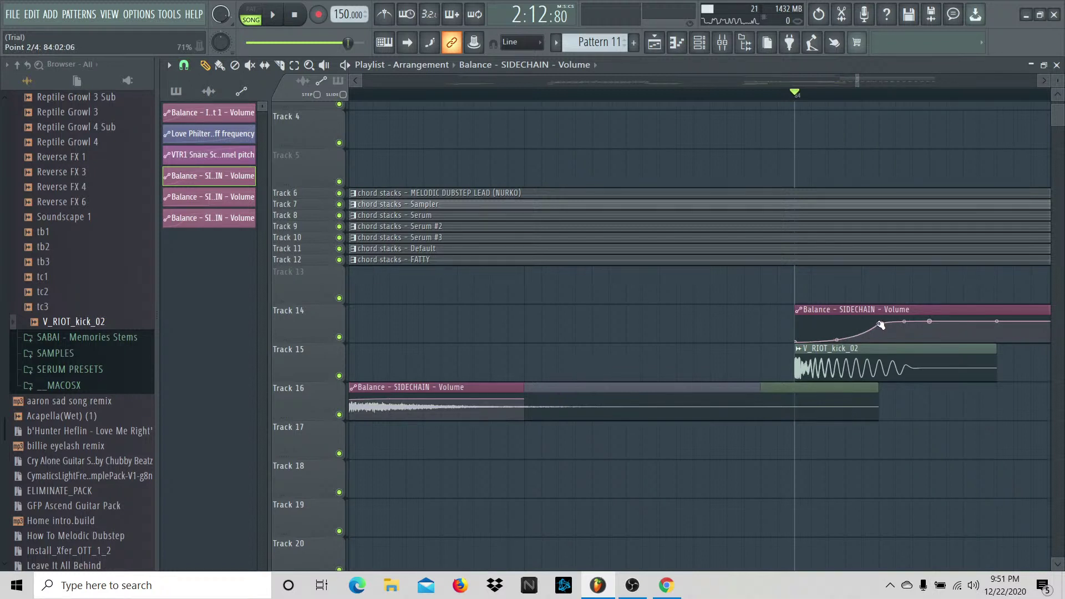
{"action": "right_click", "coordinate": [881, 325]}
{"action": "left_click", "coordinate": [903, 555]}
{"action": "type", "text": "1"}
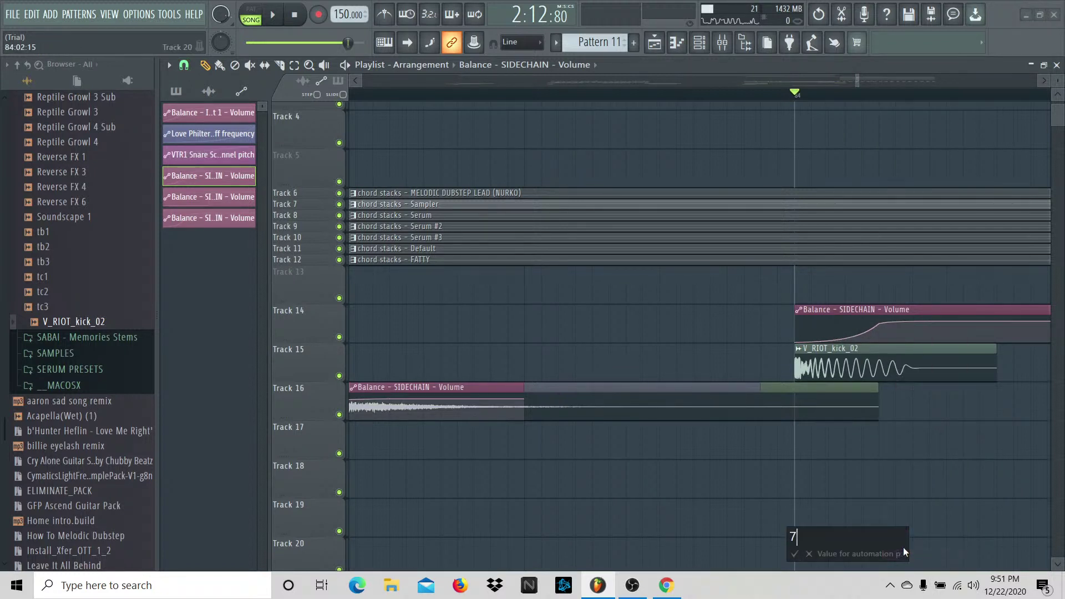
{"action": "key", "text": "Return"}
{"action": "key", "text": "space"}
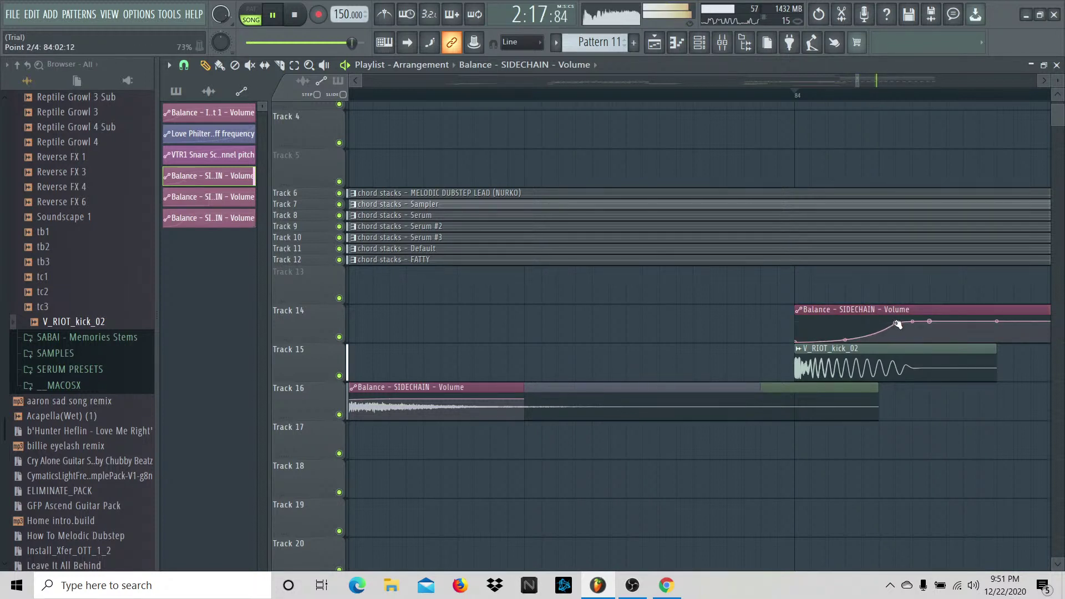
Step: Re-enter the value of the second point at 84:02:12 and return the sidechain clip to the kick on Track 15, checking with playback
{"action": "right_click", "coordinate": [898, 324]}
{"action": "left_click", "coordinate": [920, 554]}
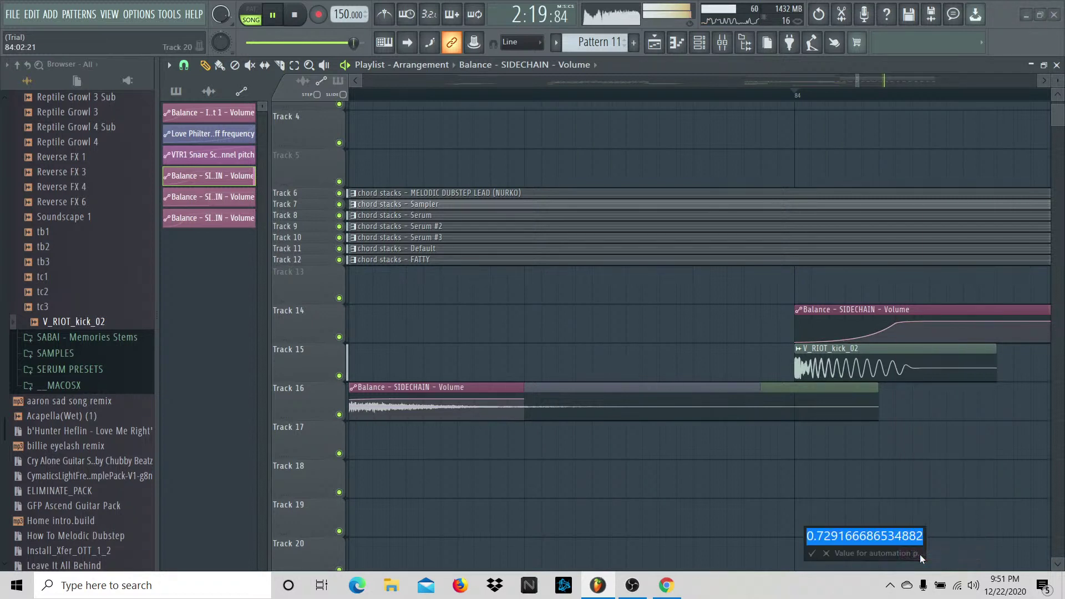
{"action": "type", "text": "7"}
{"action": "key", "text": "Return"}
{"action": "key", "text": "space"}
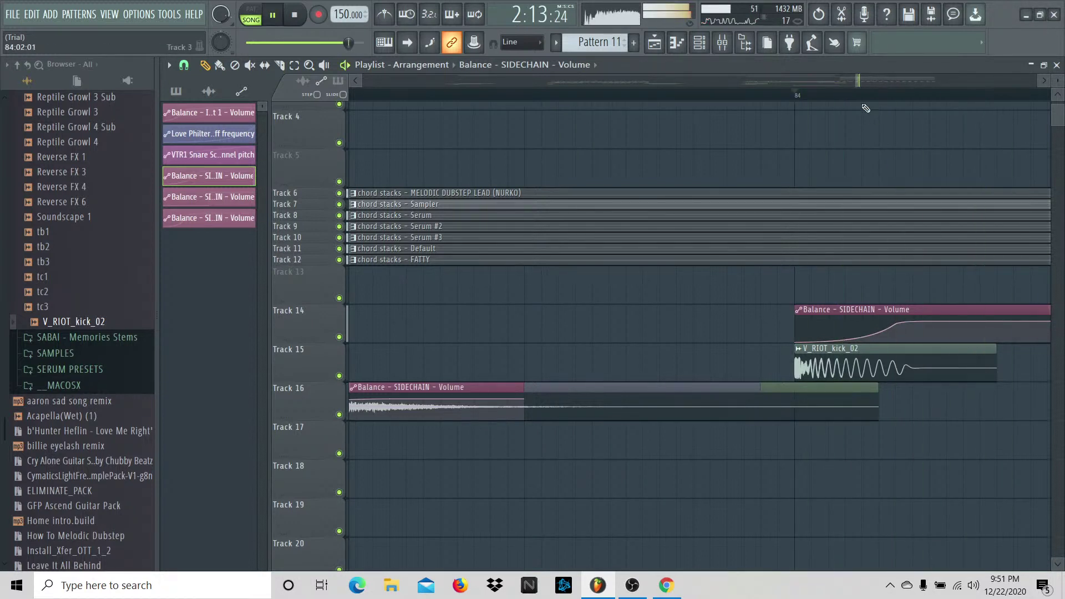
{"action": "left_click_drag", "start_coordinate": [889, 300], "coordinate": [882, 339]}
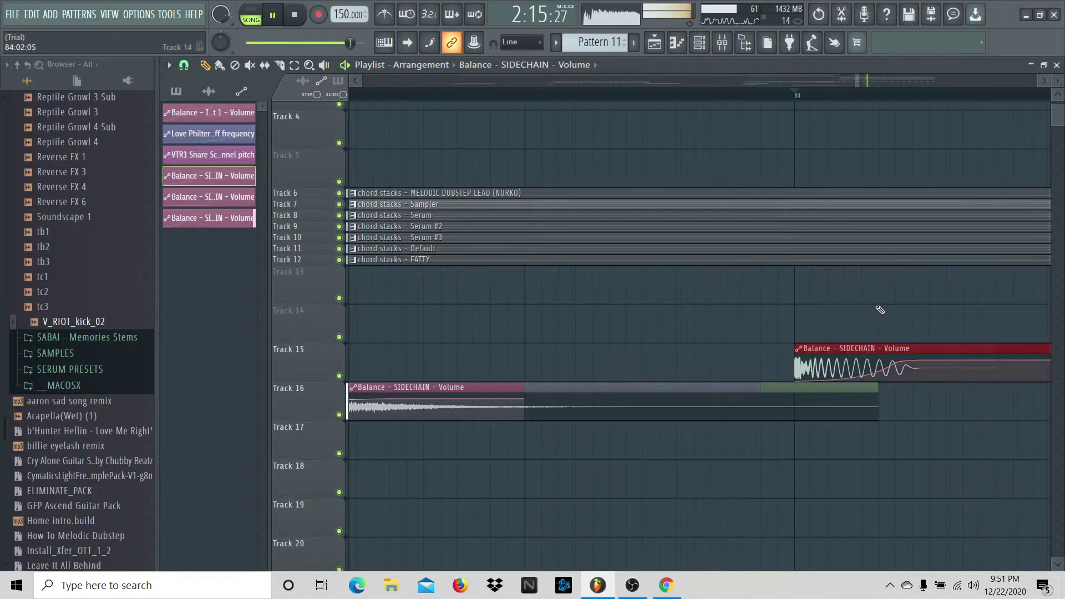
{"action": "left_click_drag", "start_coordinate": [859, 86], "coordinate": [897, 81]}
{"action": "key", "text": "space"}
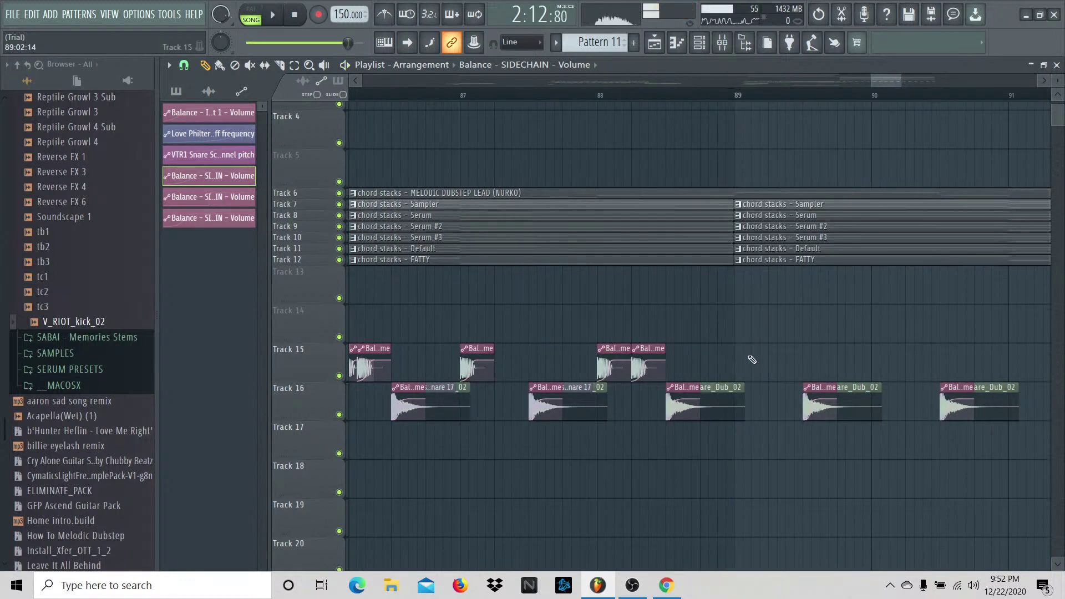
Step: Duplicate all kicks and sidechain clips of bars 81 to 88 on Track 15 to start at 89:01, and play from bar 89
{"action": "left_click_drag", "start_coordinate": [751, 361], "coordinate": [172, 349]}
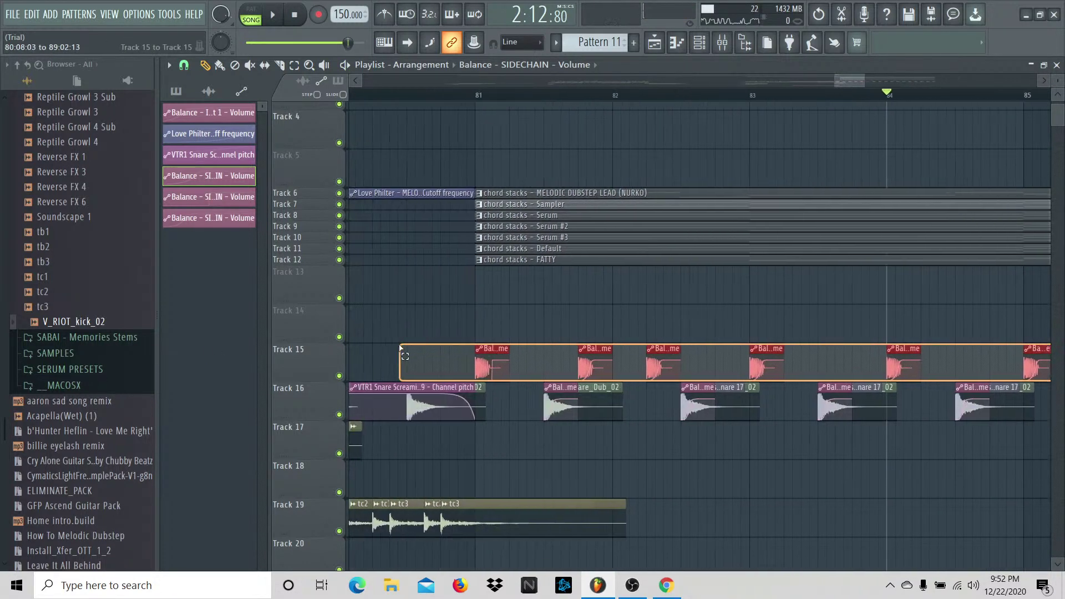
{"action": "left_click", "coordinate": [738, 224]}
{"action": "left_click_drag", "start_coordinate": [862, 78], "coordinate": [900, 77]}
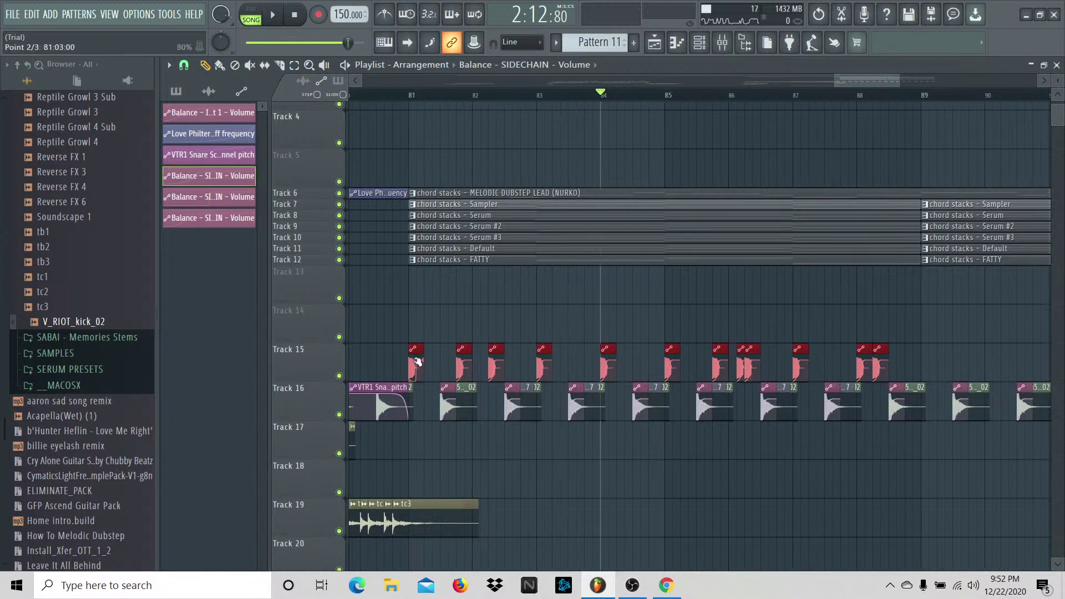
{"action": "left_click_drag", "start_coordinate": [418, 351], "coordinate": [929, 344]}
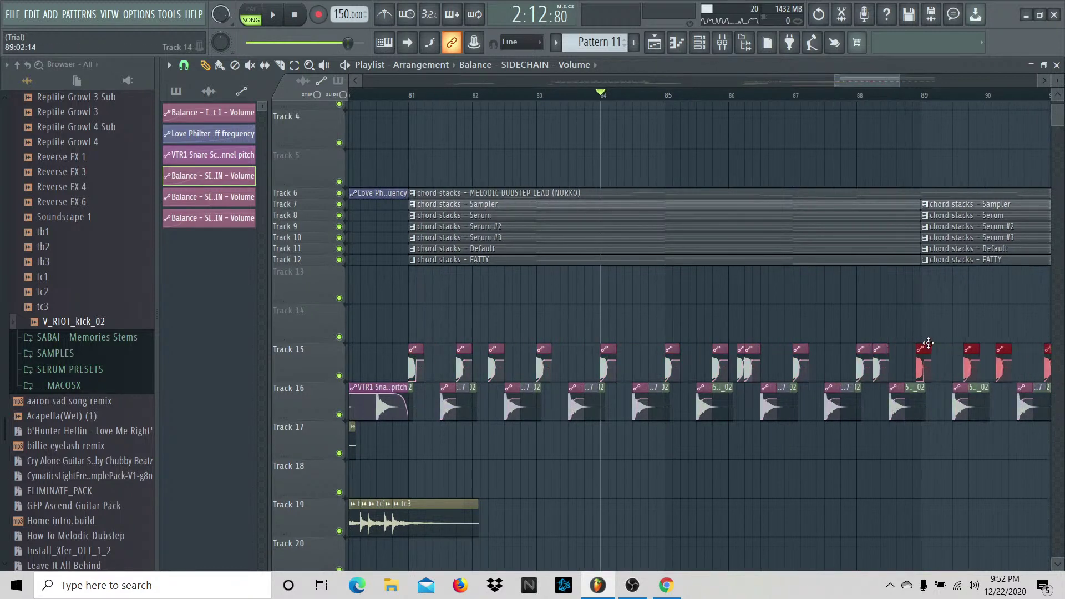
{"action": "left_click", "coordinate": [184, 65]}
{"action": "left_click", "coordinate": [210, 192]}
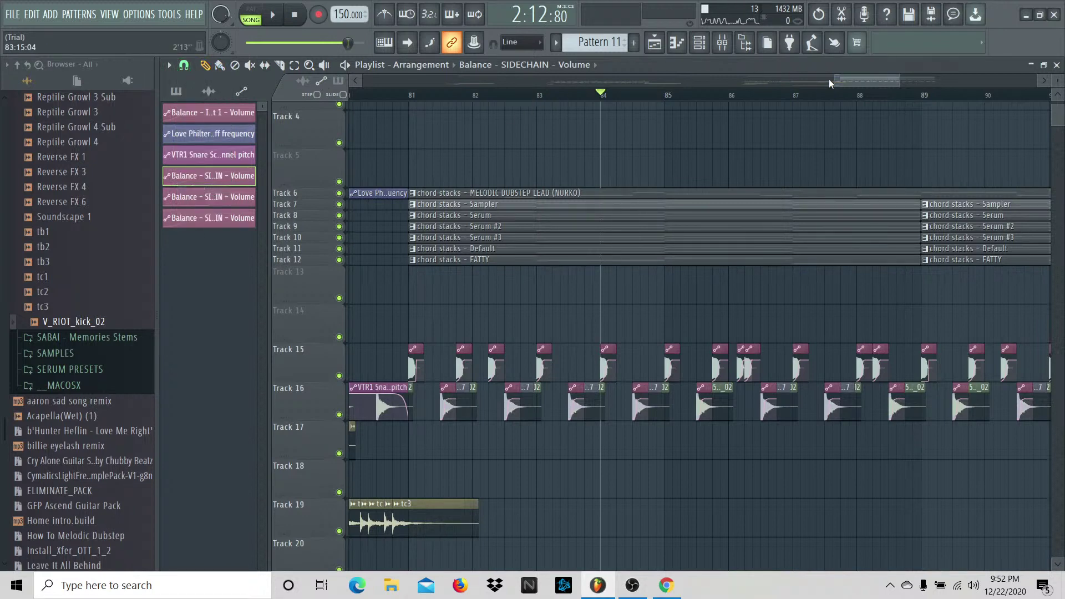
{"action": "left_click_drag", "start_coordinate": [833, 79], "coordinate": [880, 78]}
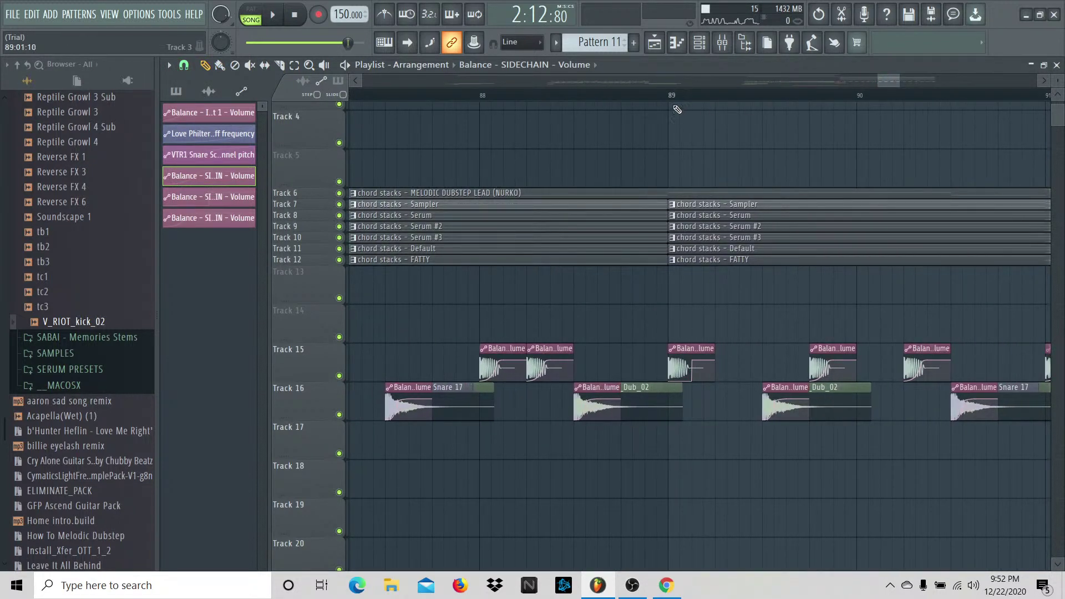
{"action": "key", "text": "space"}
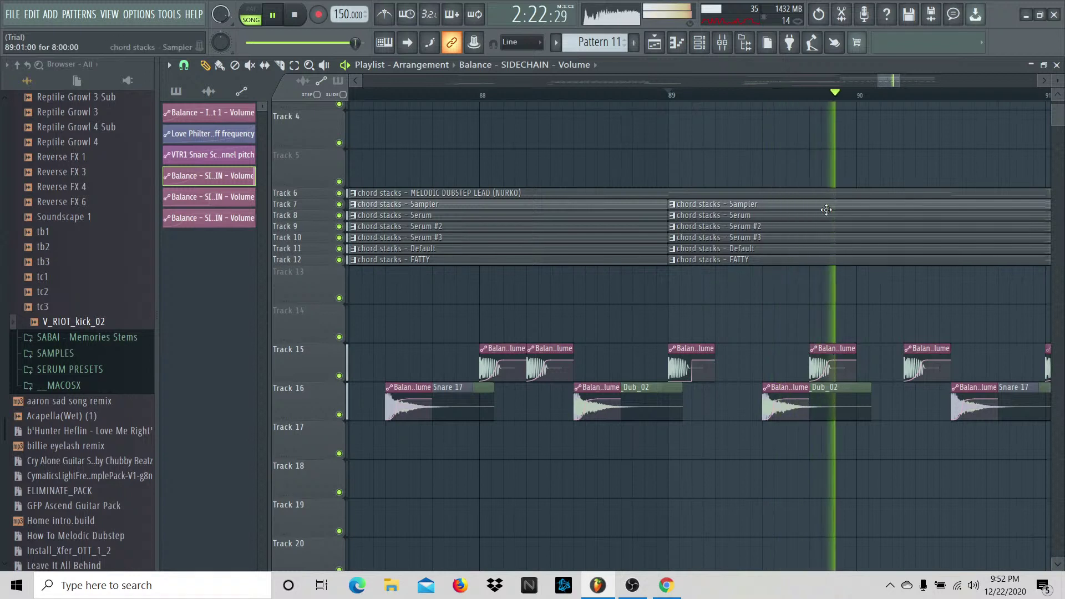
Step: Delete the 89:09 snare on Track 16 and the 89:13 kick on Track 15 with their sidechain clips, and play from bar 89
{"action": "key", "text": "space"}
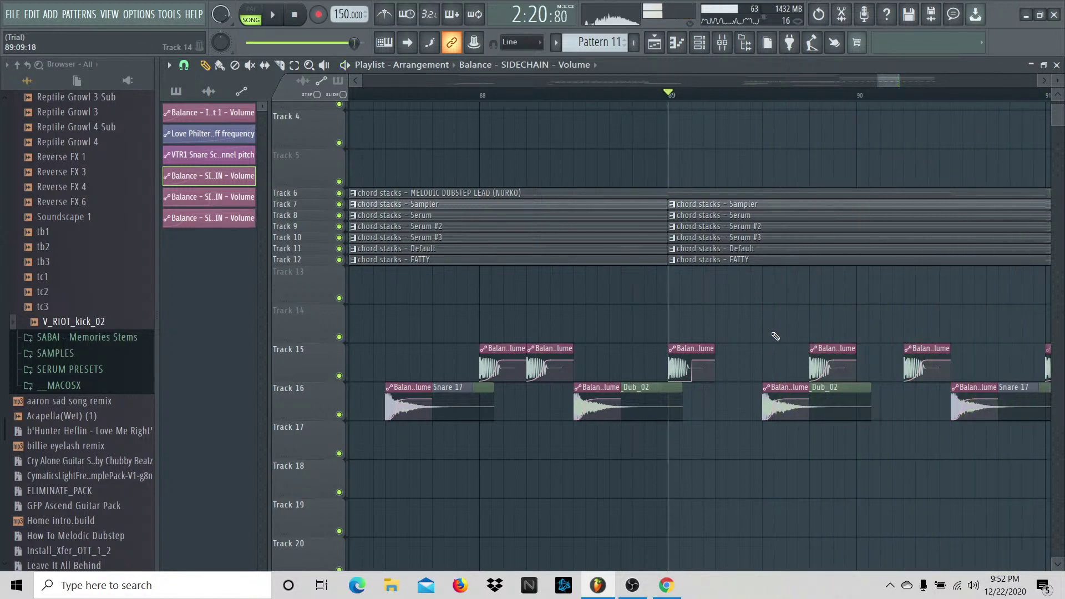
{"action": "right_click", "coordinate": [809, 391]}
{"action": "key", "text": "space"}
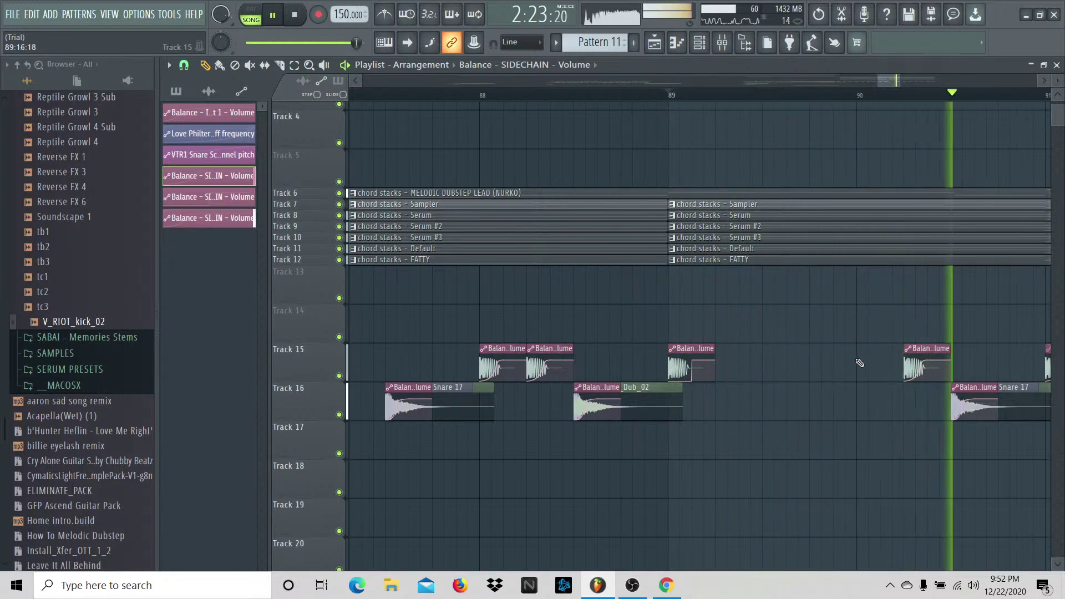
{"action": "key", "text": "space"}
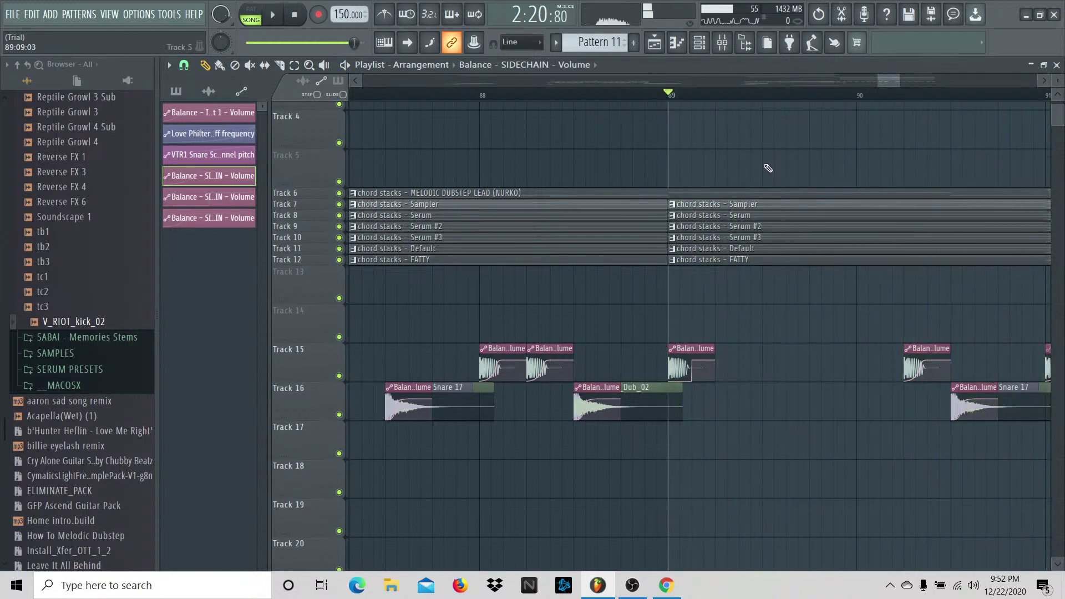
Step: Select 89:01 to 90:05 in the playlist and create an automation clip for the SIDECHAIN mixer track's volume
{"action": "left_click_drag", "start_coordinate": [669, 96], "coordinate": [915, 111]}
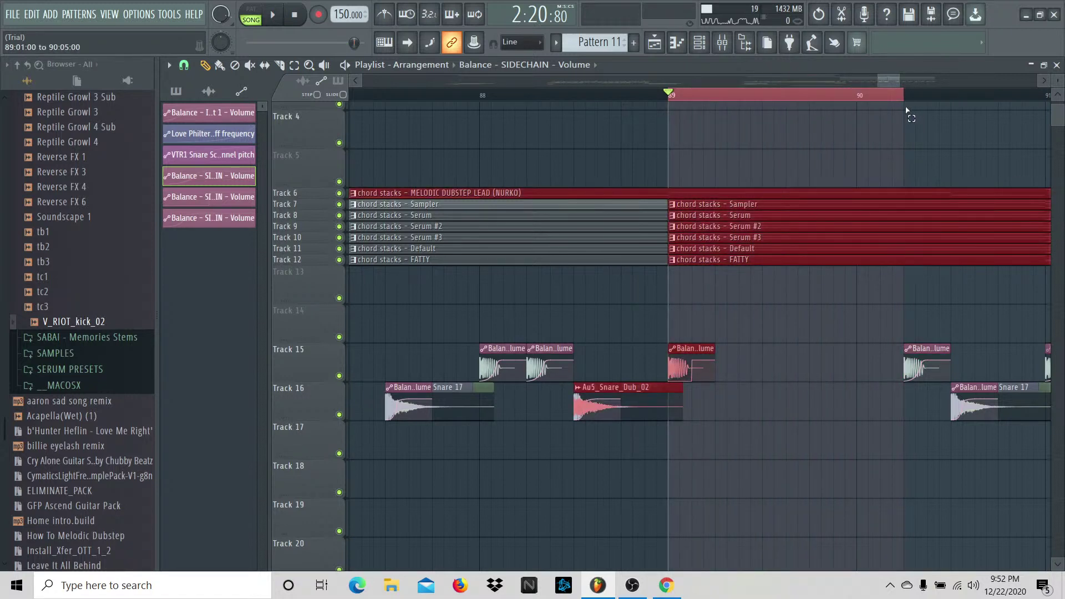
{"action": "left_click", "coordinate": [721, 43]}
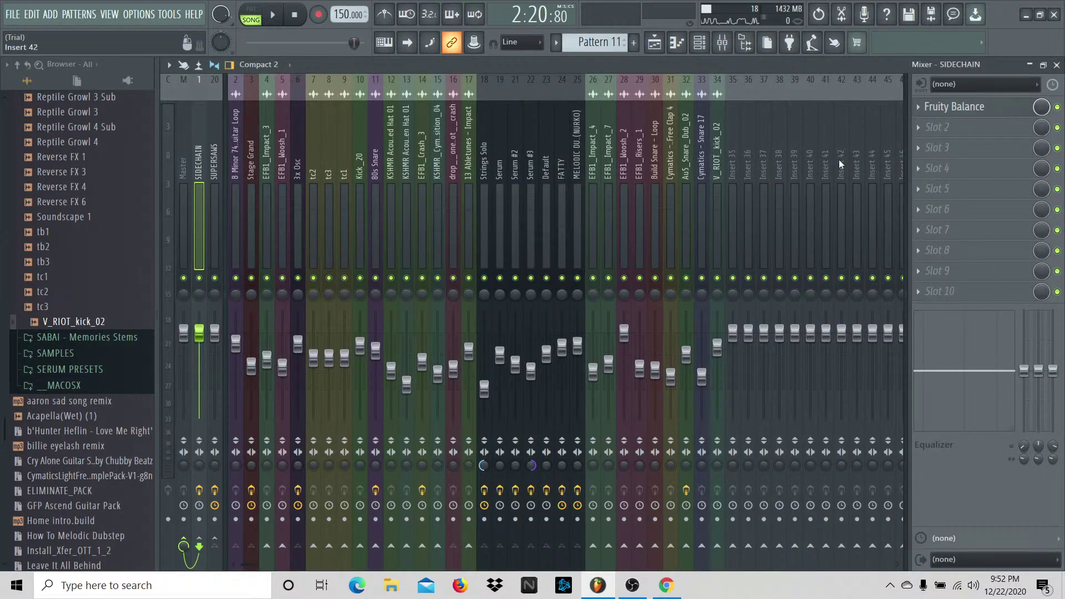
{"action": "right_click", "coordinate": [201, 333]}
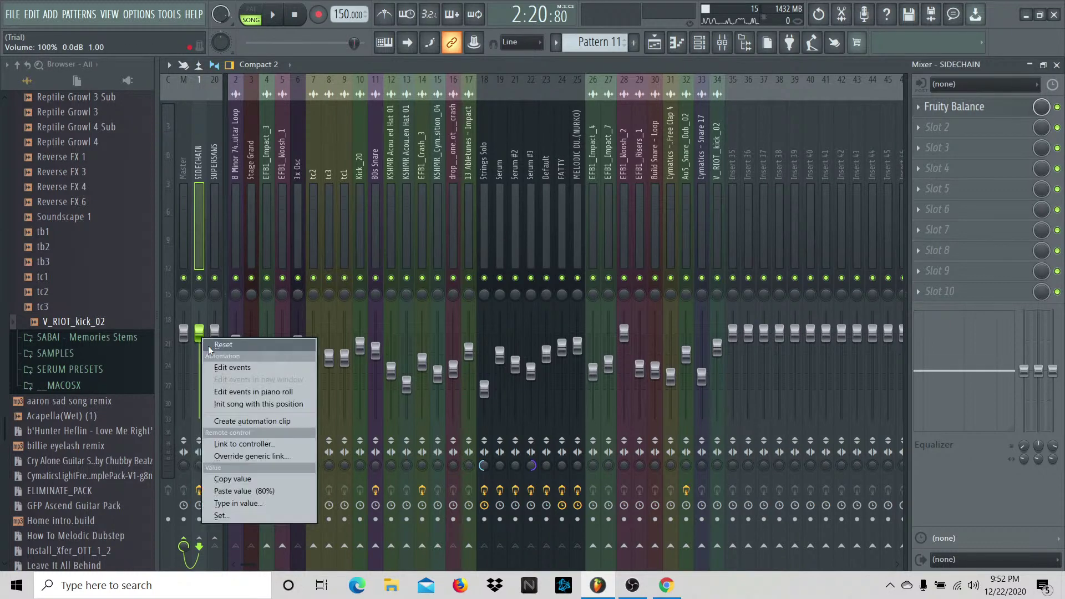
{"action": "left_click", "coordinate": [233, 421]}
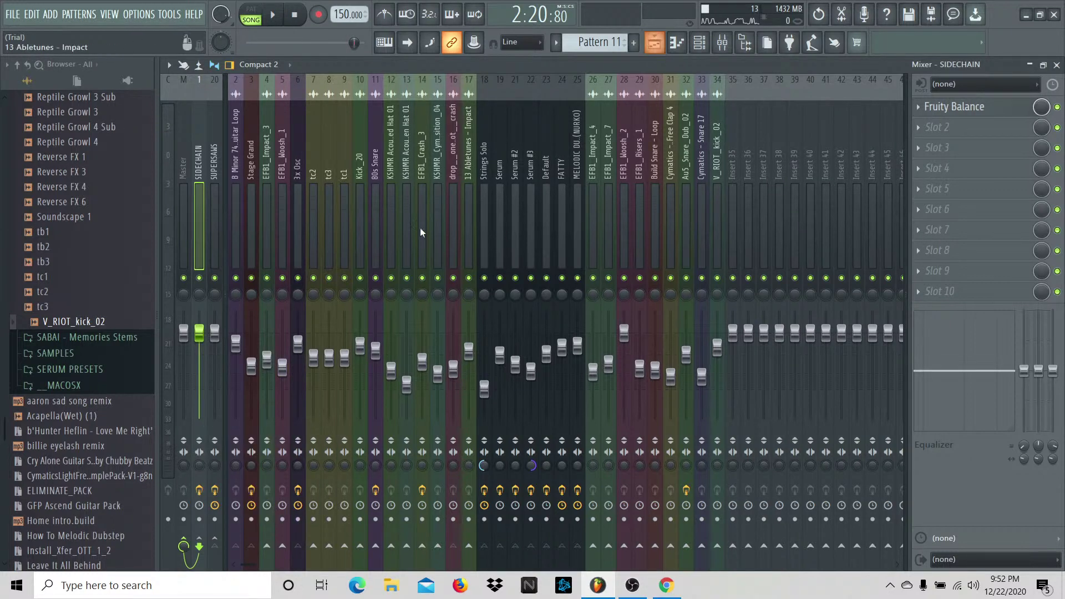
Step: Copy the SIDECHAIN fader's value and paste it as the new volume automation clip's maximum output level, 80%
{"action": "right_click", "coordinate": [205, 341]}
{"action": "left_click", "coordinate": [225, 492]}
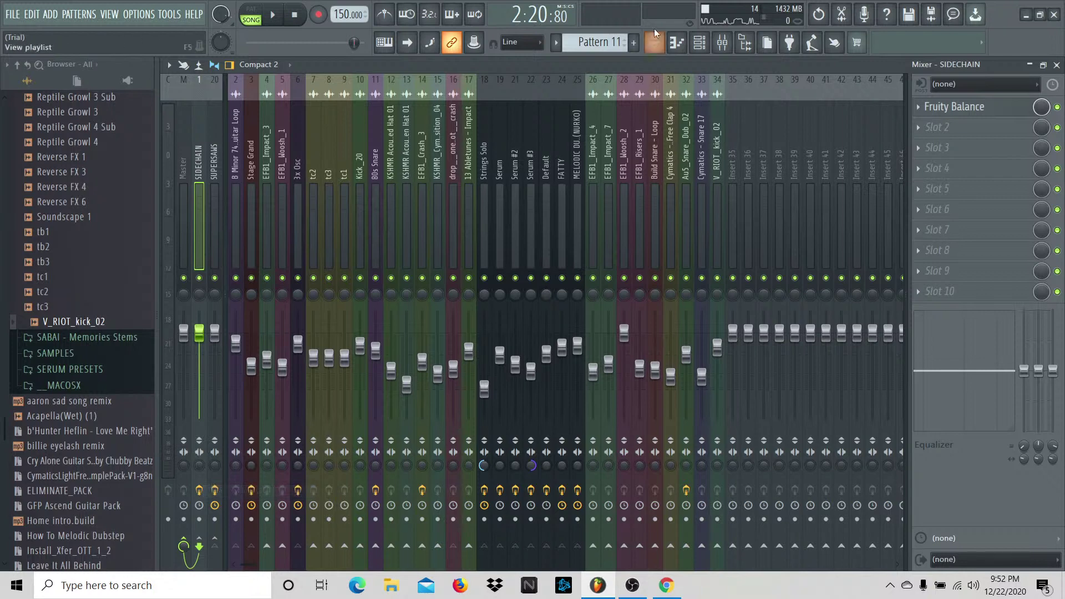
{"action": "right_click", "coordinate": [201, 332]}
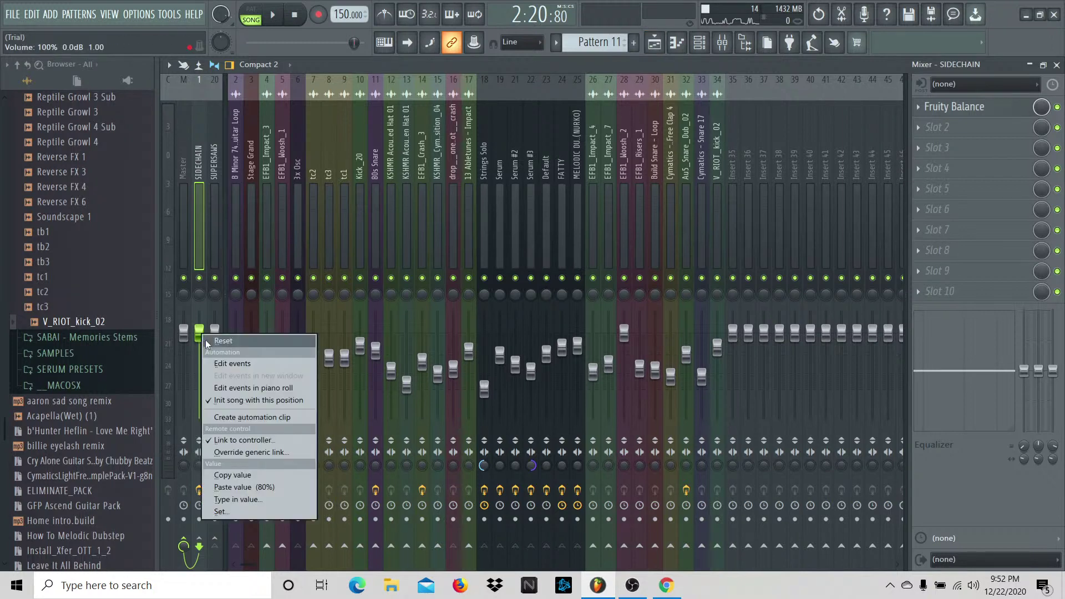
{"action": "left_click", "coordinate": [225, 475]}
{"action": "left_click", "coordinate": [655, 43]}
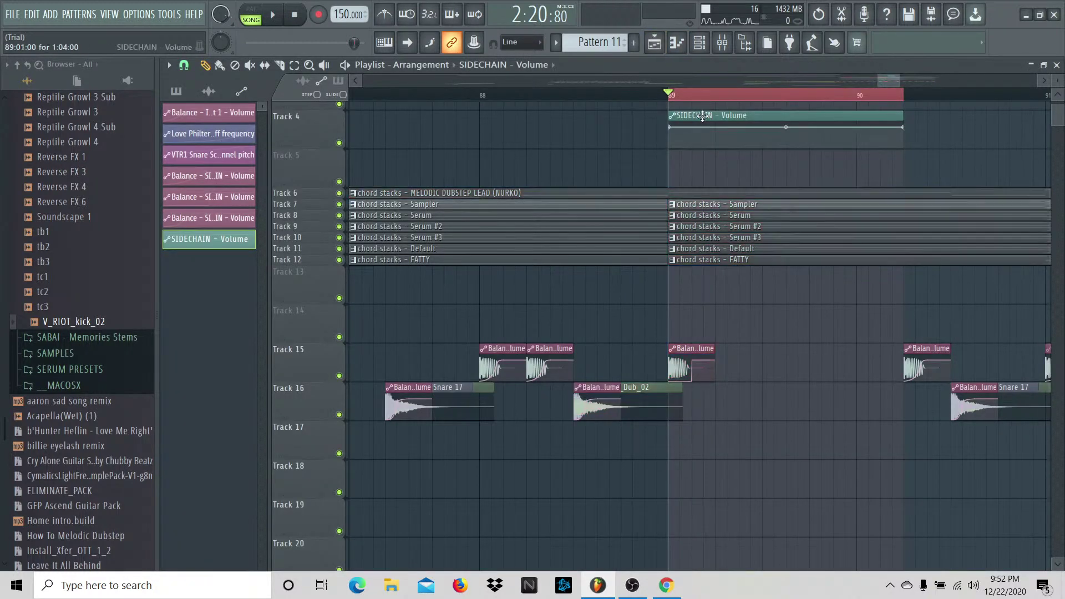
{"action": "right_click", "coordinate": [575, 267]}
{"action": "left_click", "coordinate": [613, 417]}
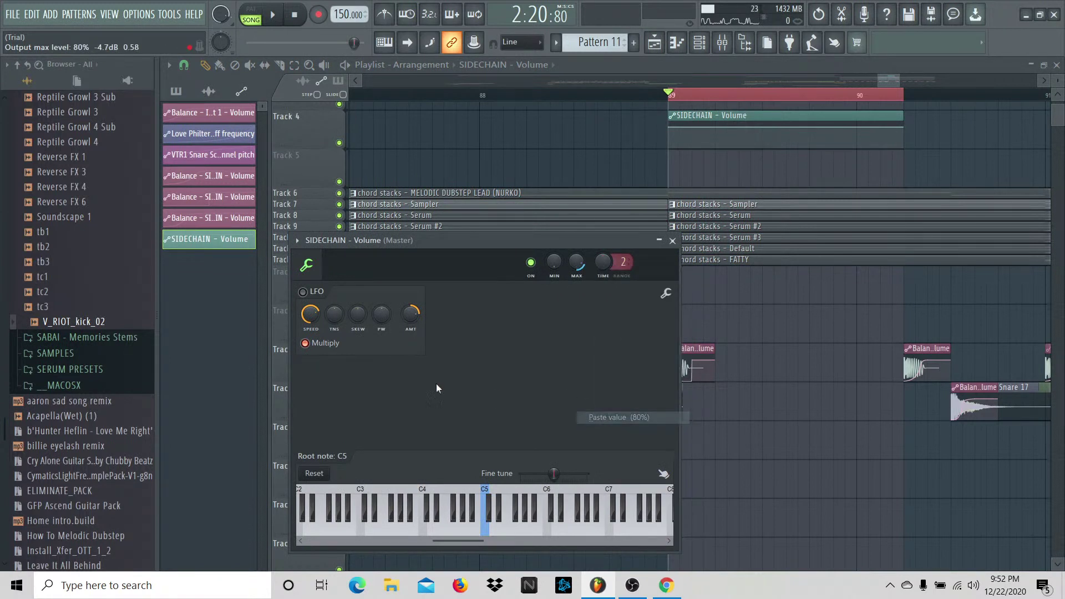
Step: Enable the LFO on the SIDECHAIN volume clip, create an automation clip for its LFO speed, and play from bar 89
{"action": "left_click", "coordinate": [305, 295]}
{"action": "right_click", "coordinate": [311, 314]}
{"action": "left_click", "coordinate": [373, 395]}
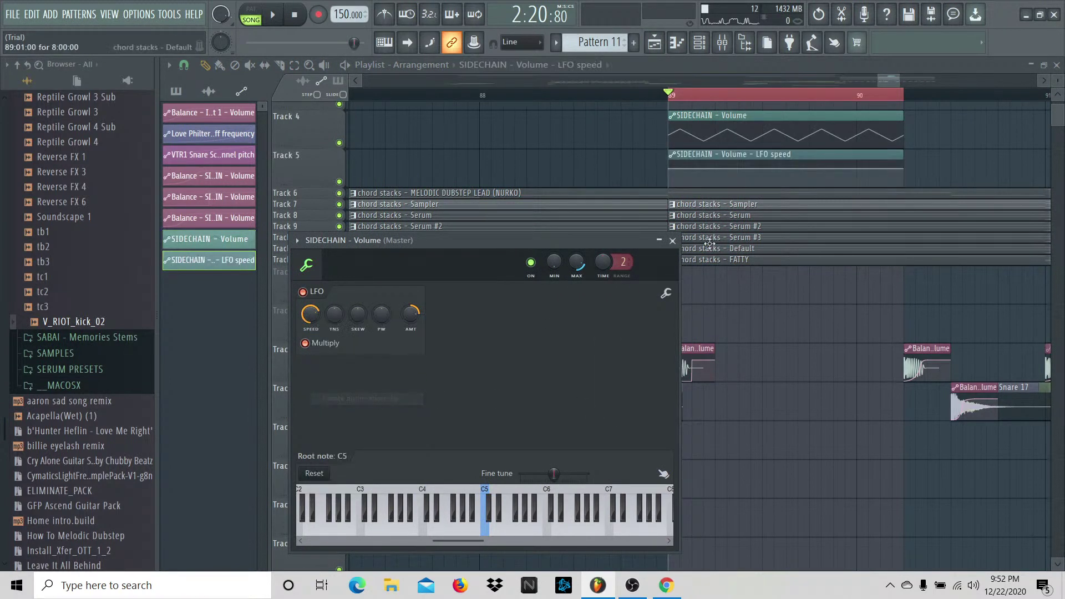
{"action": "left_click", "coordinate": [672, 241]}
{"action": "key", "text": "space"}
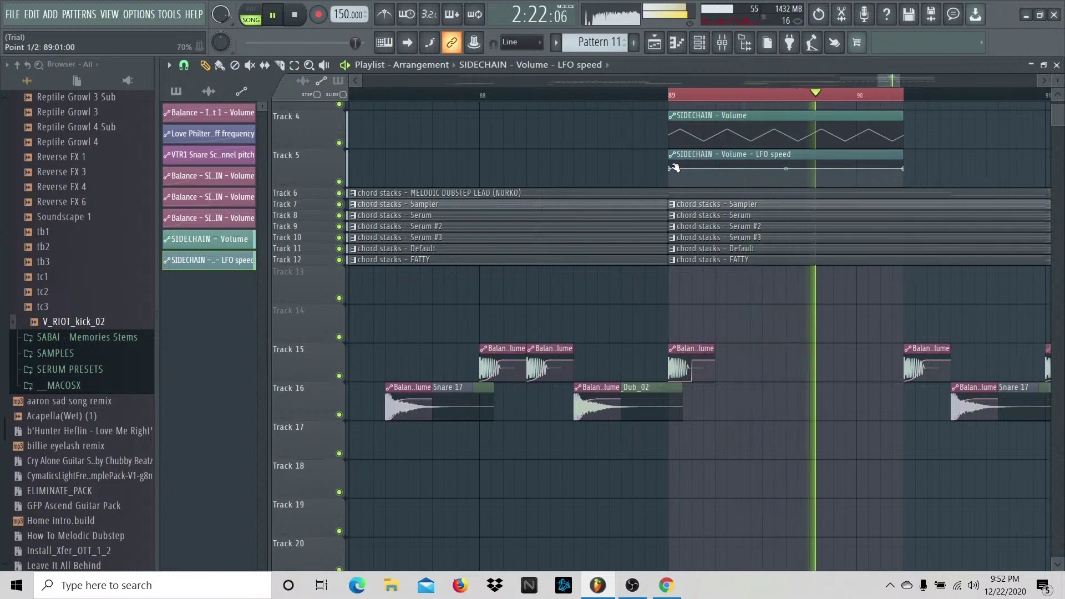
Step: Enter a higher value for the first point of the LFO speed clip on Track 5, checking the faster volume wobble with playback
{"action": "key", "text": "space"}
{"action": "right_click", "coordinate": [671, 170]}
{"action": "left_click", "coordinate": [717, 400]}
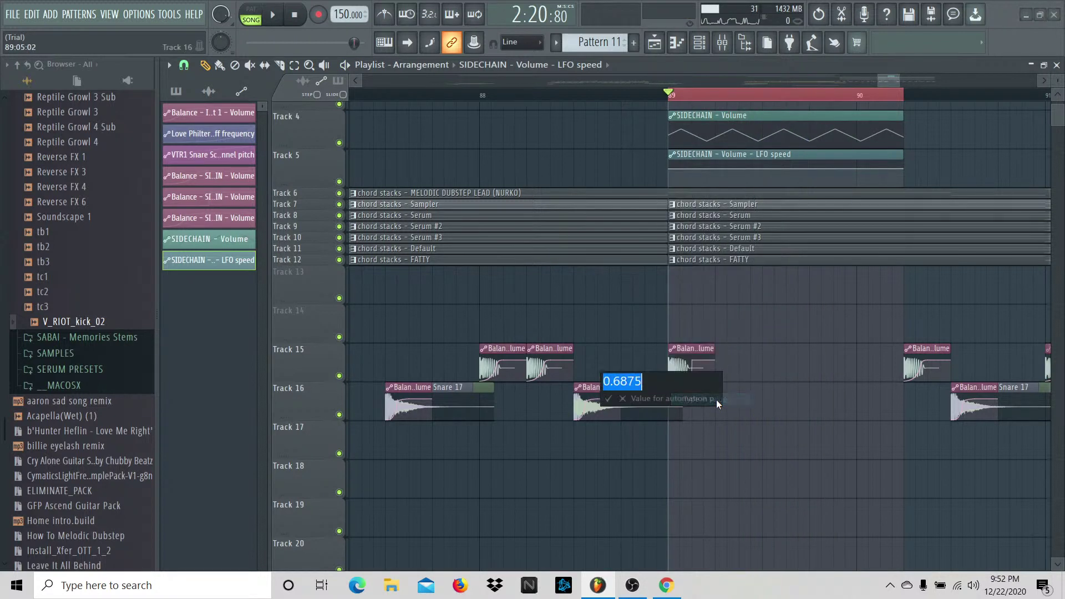
{"action": "type", "text": "100"}
{"action": "key", "text": "Return"}
{"action": "key", "text": "space"}
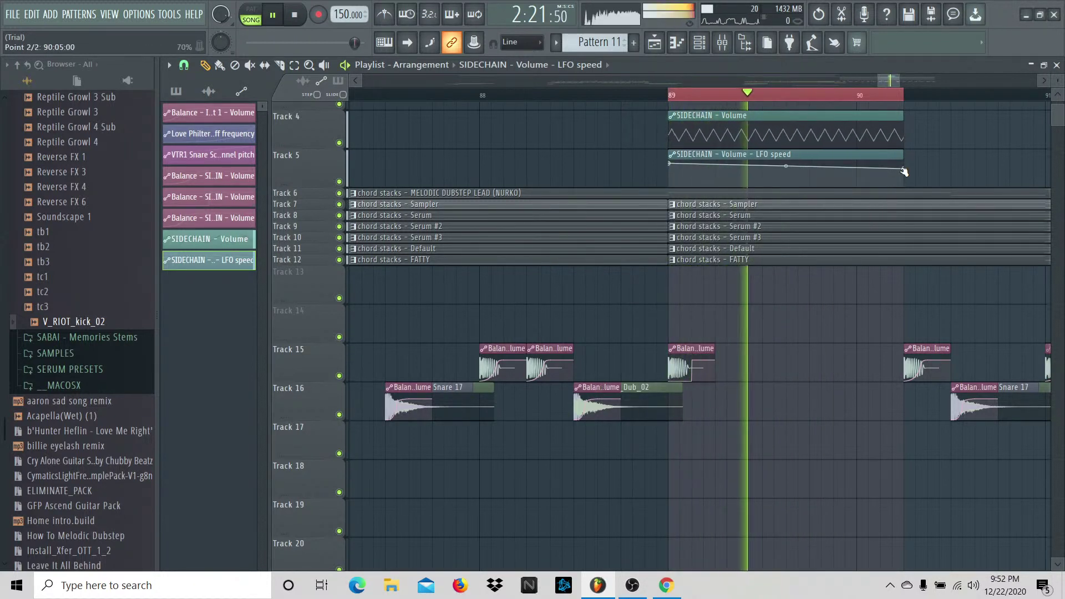
{"action": "key", "text": "space"}
{"action": "key", "text": "space"}
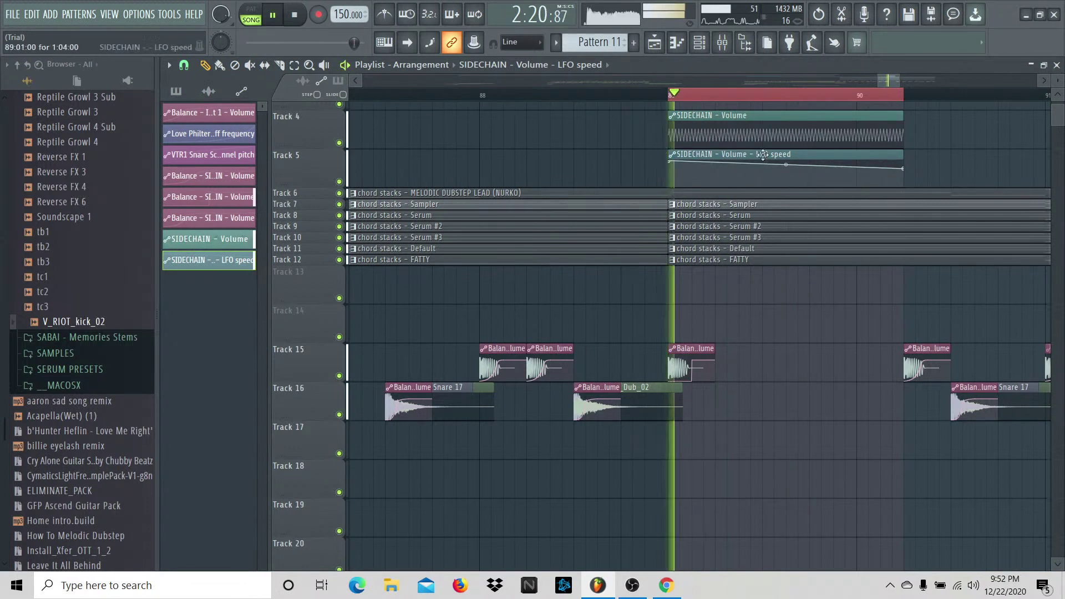
Step: Enter a higher value for the end point of the LFO speed clip at 90:05 during playback
{"action": "right_click", "coordinate": [902, 168]}
{"action": "left_click", "coordinate": [936, 397]}
{"action": "type", "text": "100"}
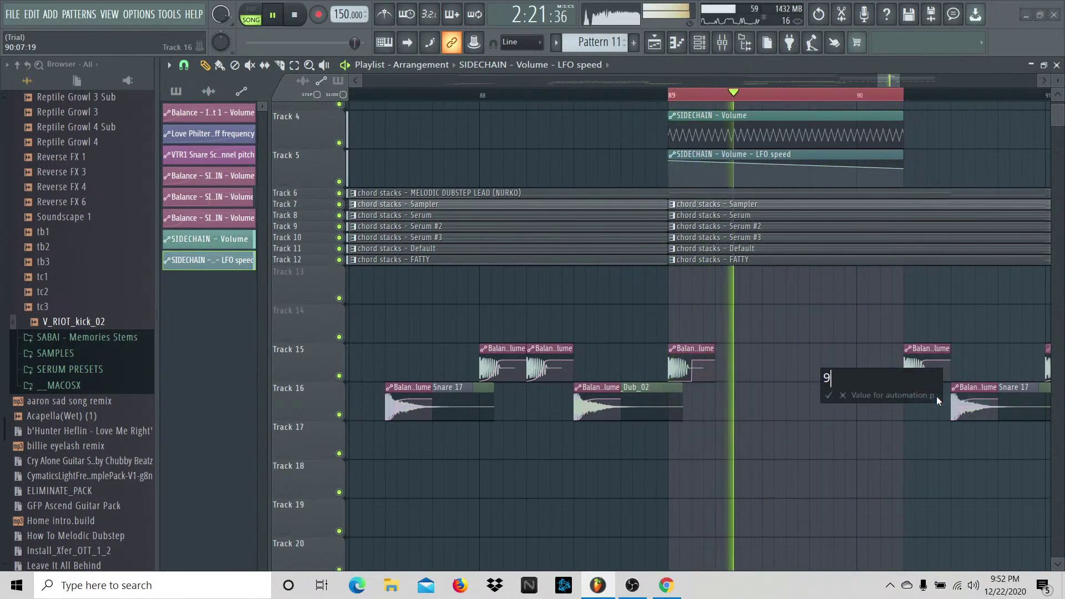
{"action": "key", "text": "Return"}
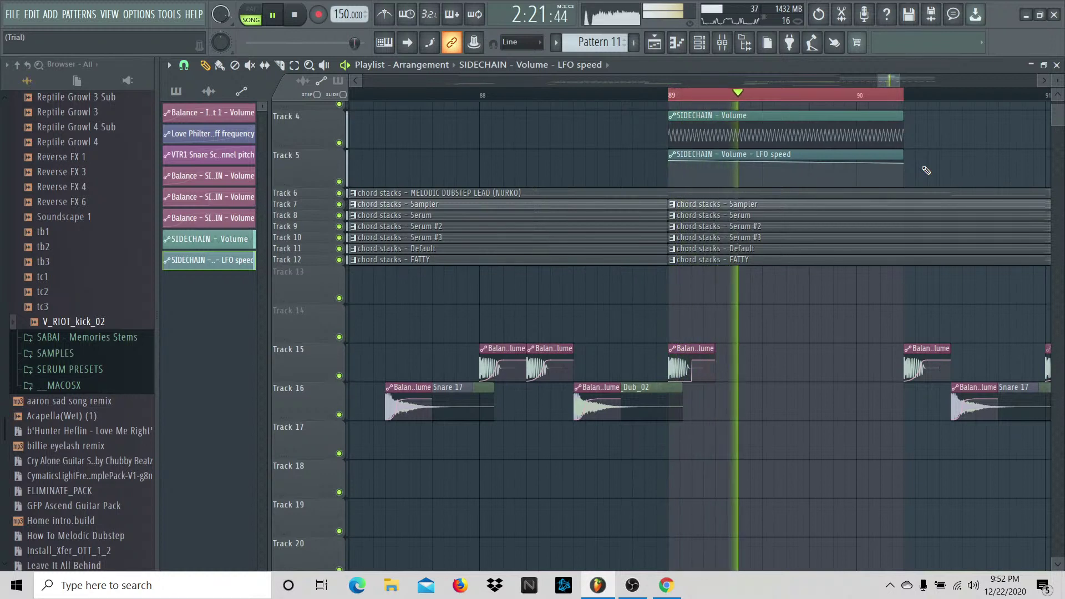
Step: Move the chord stacks FATTY clip on Track 12 from bar 89 to start at 90:05, and play from bar 89
{"action": "key", "text": "space"}
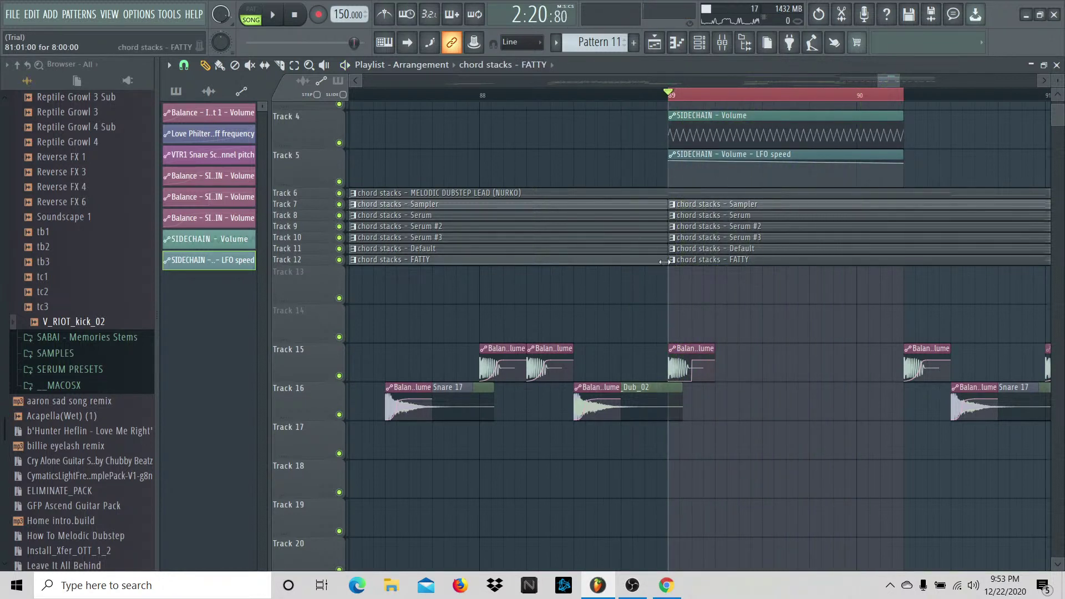
{"action": "left_click", "coordinate": [681, 264], "text": "ctrl"}
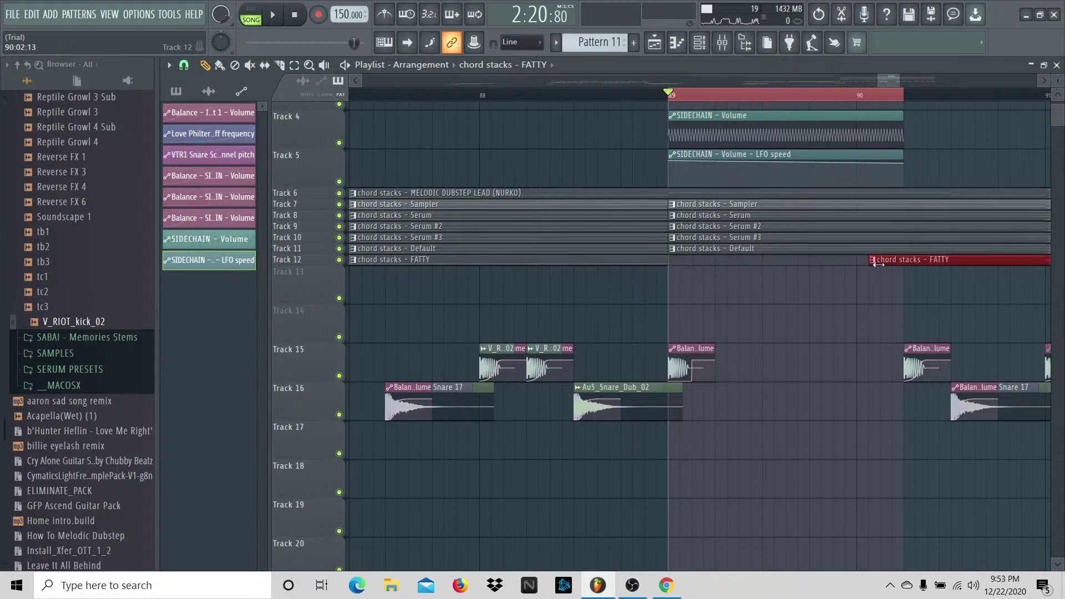
{"action": "key", "text": "space"}
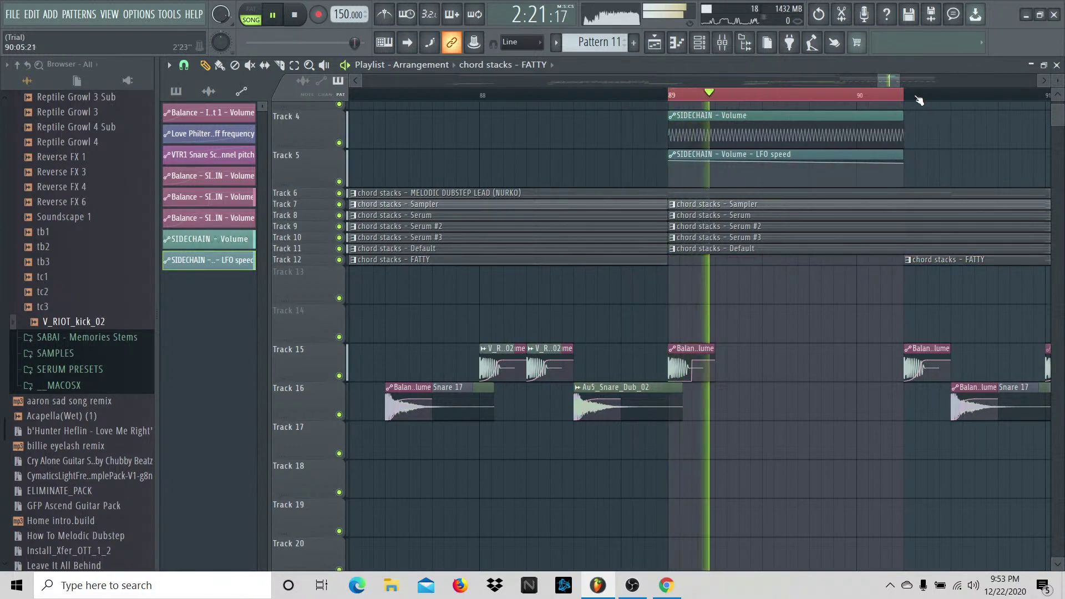
Step: Lower the value of the LFO speed clip's end point at 90:05 so the wobble slows down, and stop playback
{"action": "right_click", "coordinate": [904, 162]}
{"action": "left_click", "coordinate": [954, 381]}
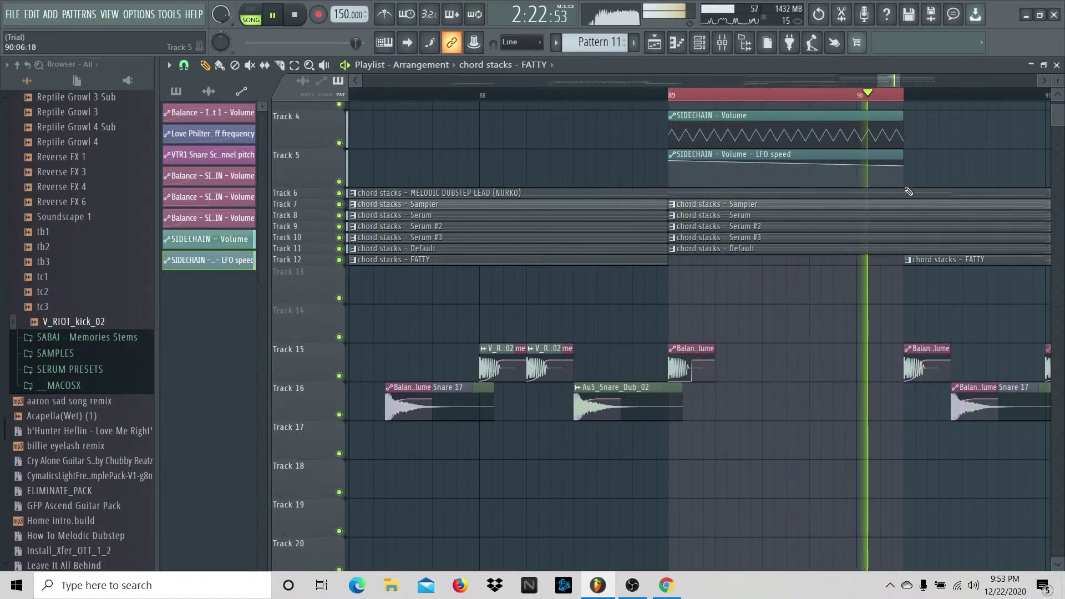
{"action": "key", "text": "space"}
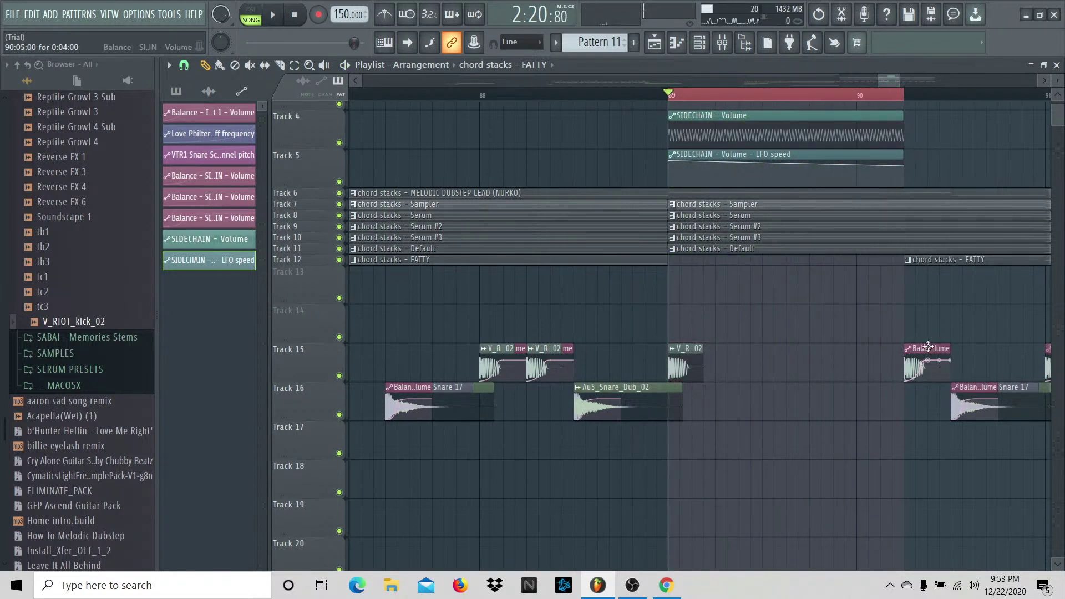
Step: Replace the sidechain clip over the 89:01 kick on Track 15 with the curve used at 90:05, and play from bar 89
{"action": "key", "text": "space"}
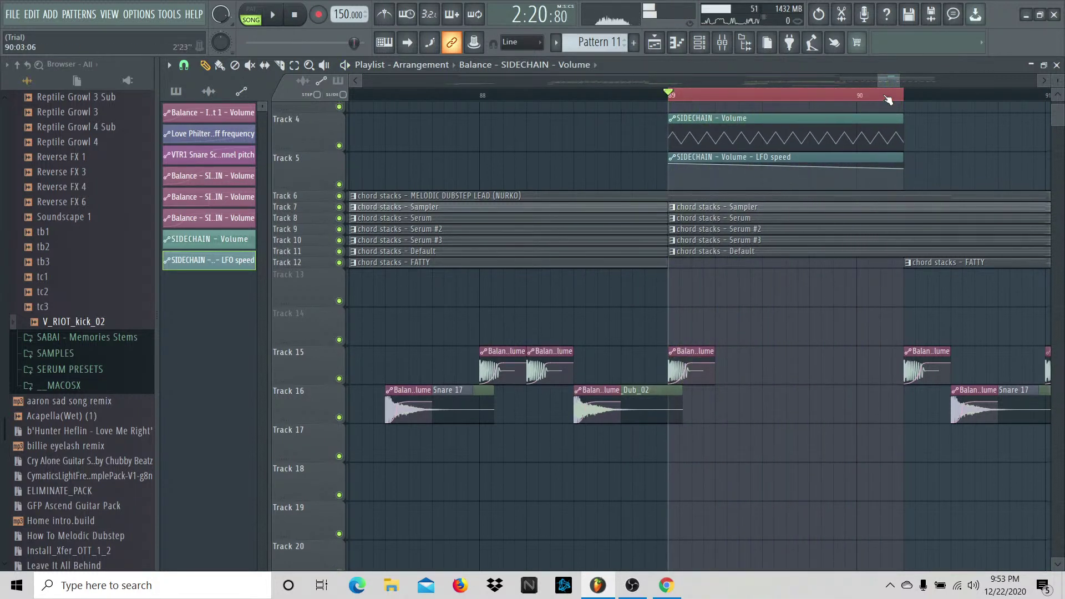
{"action": "left_click_drag", "start_coordinate": [891, 81], "coordinate": [895, 81]}
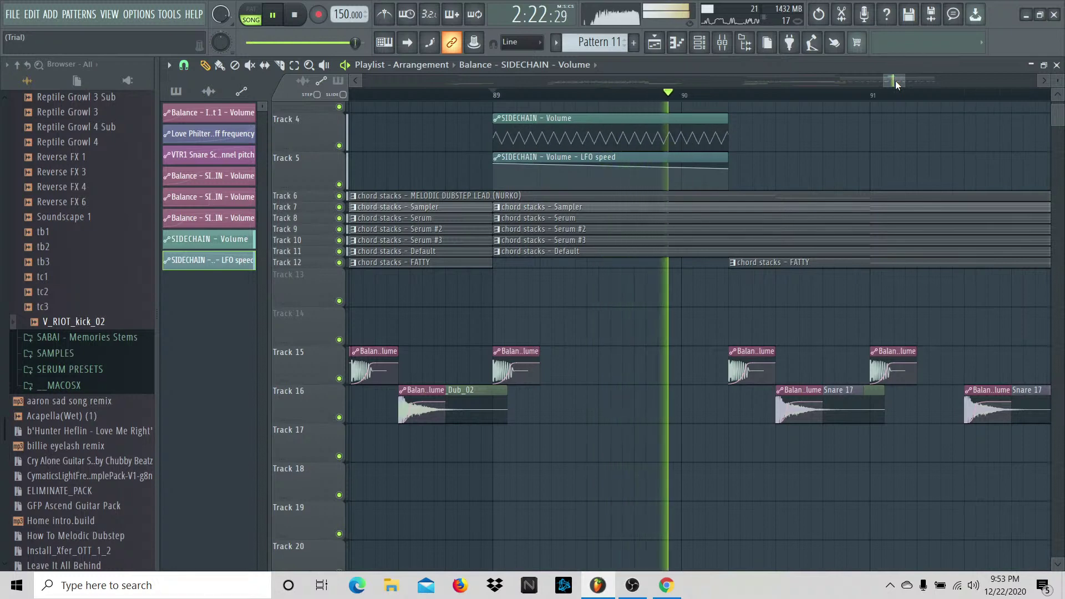
{"action": "key", "text": "space"}
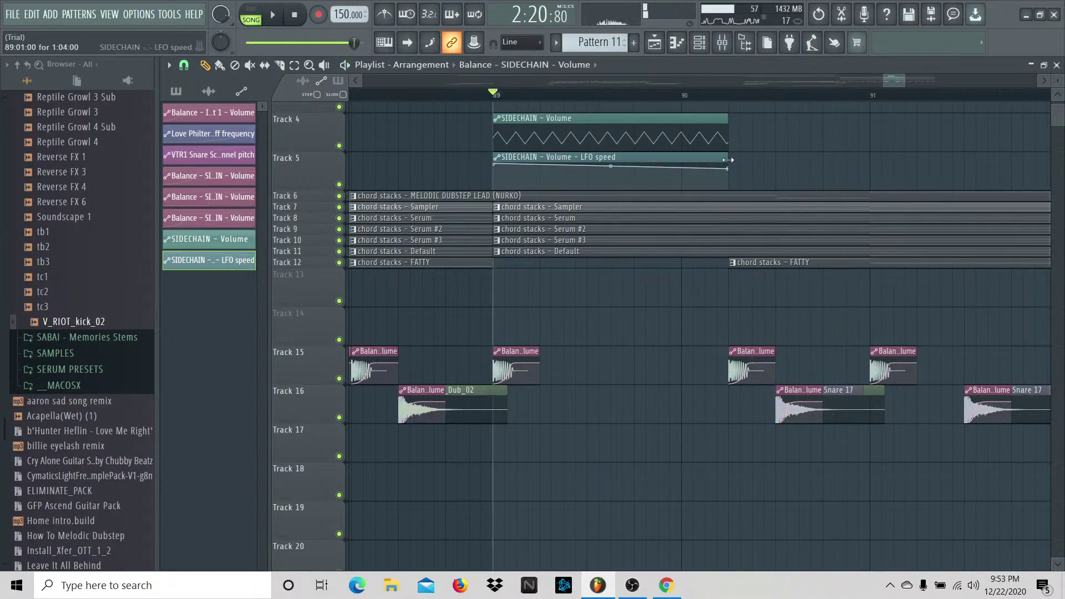
Step: Select 90:05 to 90:09 in the playlist and reset the SIDECHAIN mixer track's volume fader
{"action": "left_click_drag", "start_coordinate": [727, 97], "coordinate": [758, 98]}
{"action": "key", "text": "F9"}
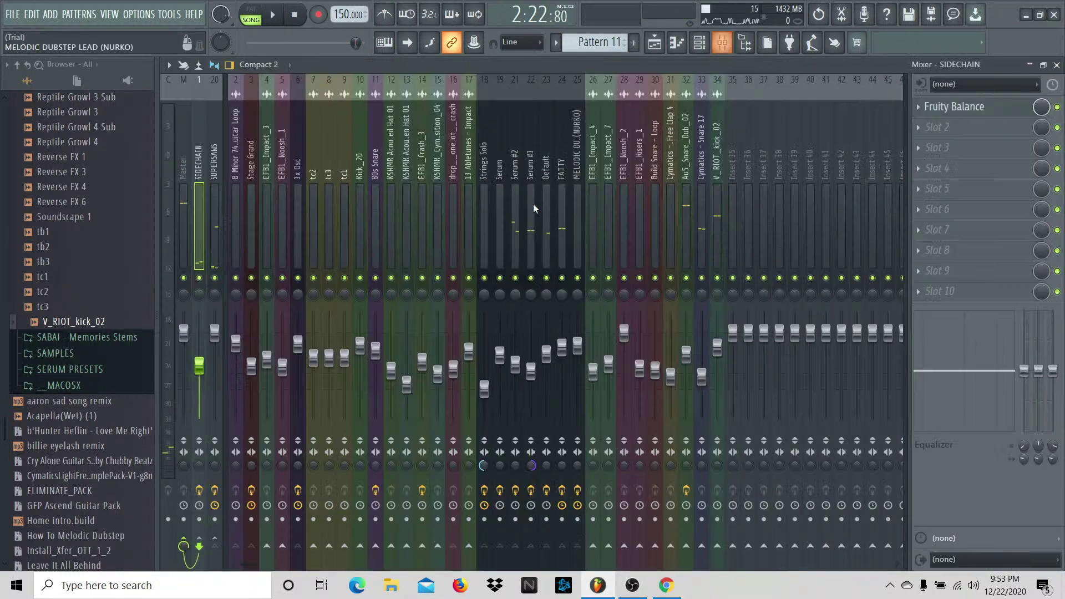
{"action": "right_click", "coordinate": [211, 371]}
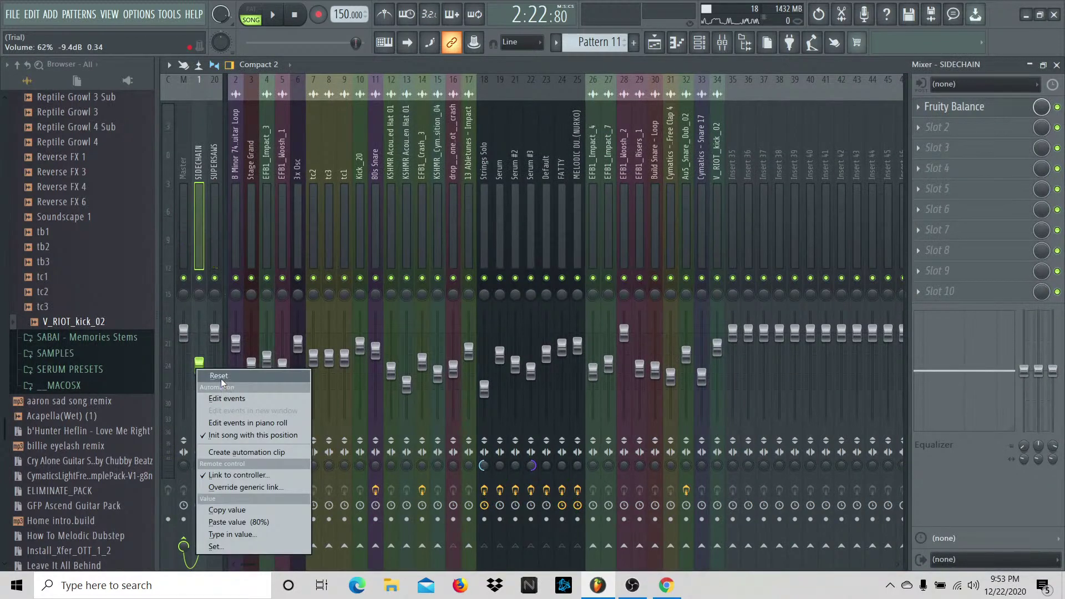
{"action": "left_click", "coordinate": [221, 376]}
{"action": "right_click", "coordinate": [199, 328]}
{"action": "left_click", "coordinate": [270, 172]}
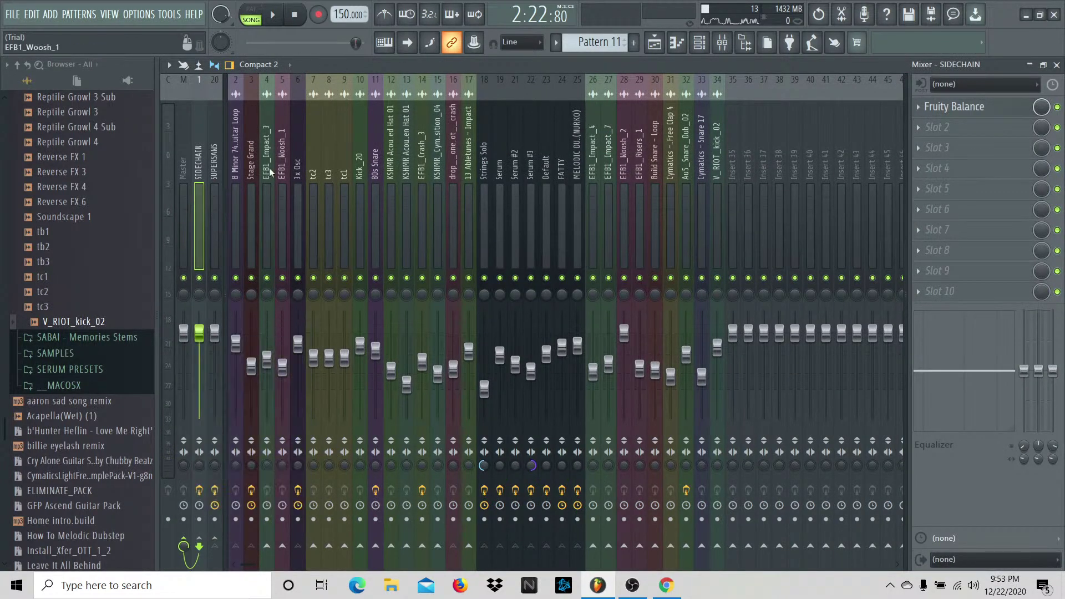
Step: Create a SIDECHAIN volume automation clip over 90:05 to 90:09 on Track 3 to restore the level after the wobble
{"action": "right_click", "coordinate": [200, 333]}
{"action": "left_click", "coordinate": [237, 417]}
{"action": "left_click", "coordinate": [655, 47]}
{"action": "left_click", "coordinate": [781, 147]}
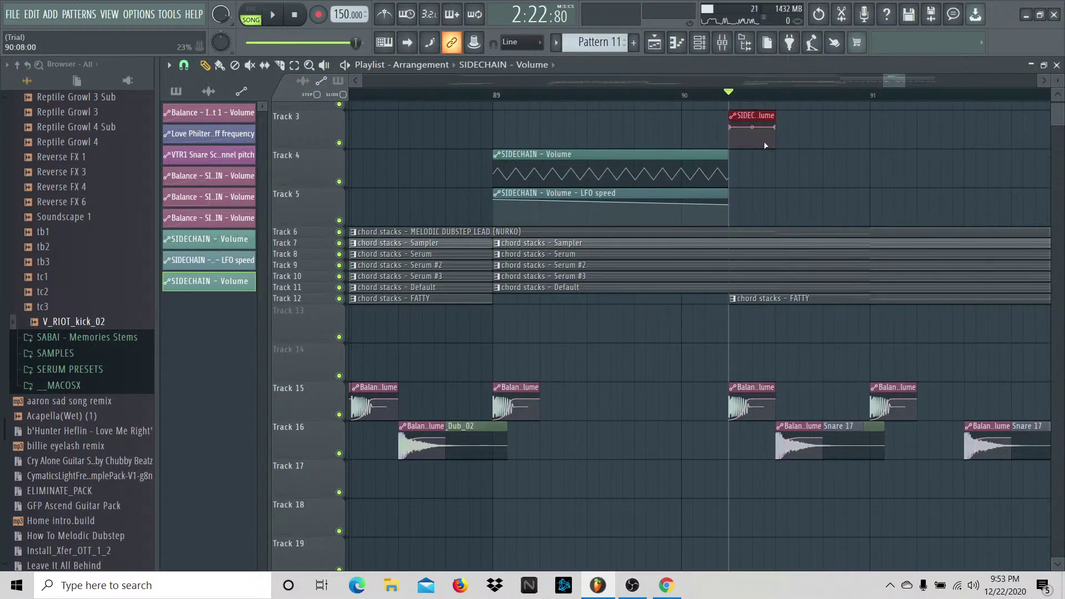
Step: Play the build-up from bar 65 with auto-scrolling enabled to review the transition towards the drop
{"action": "left_click_drag", "start_coordinate": [891, 81], "coordinate": [697, 88]}
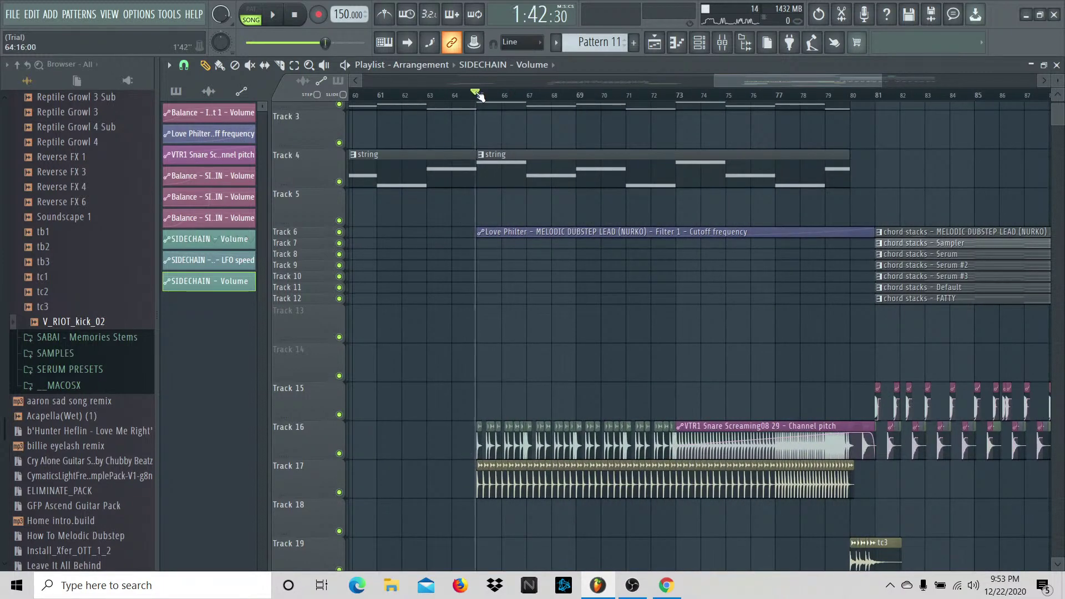
{"action": "left_click", "coordinate": [194, 64]}
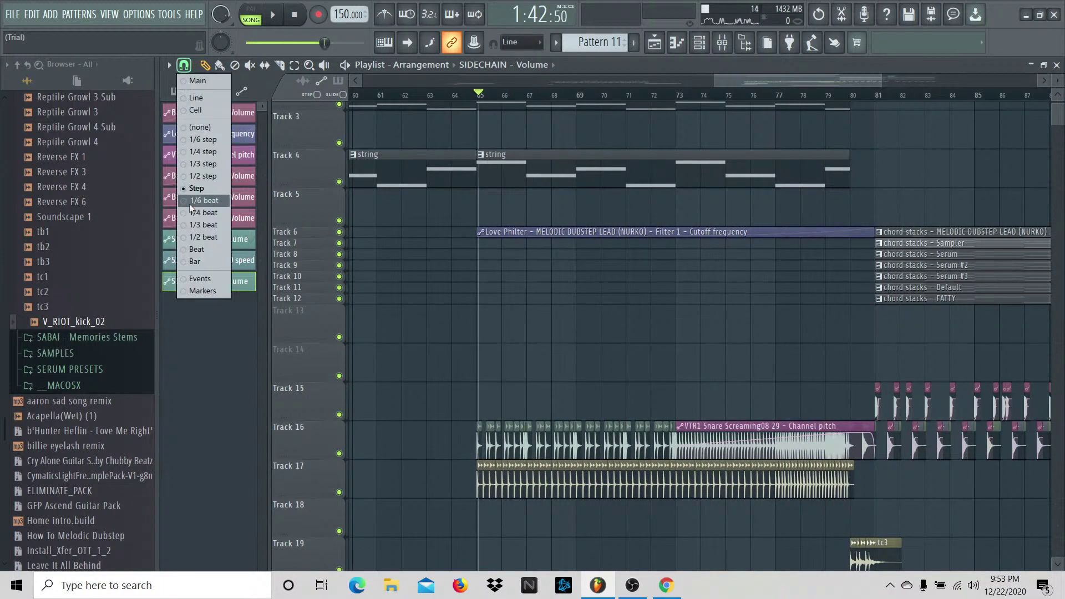
{"action": "left_click", "coordinate": [194, 190]}
{"action": "left_click_drag", "start_coordinate": [881, 79], "coordinate": [775, 81]}
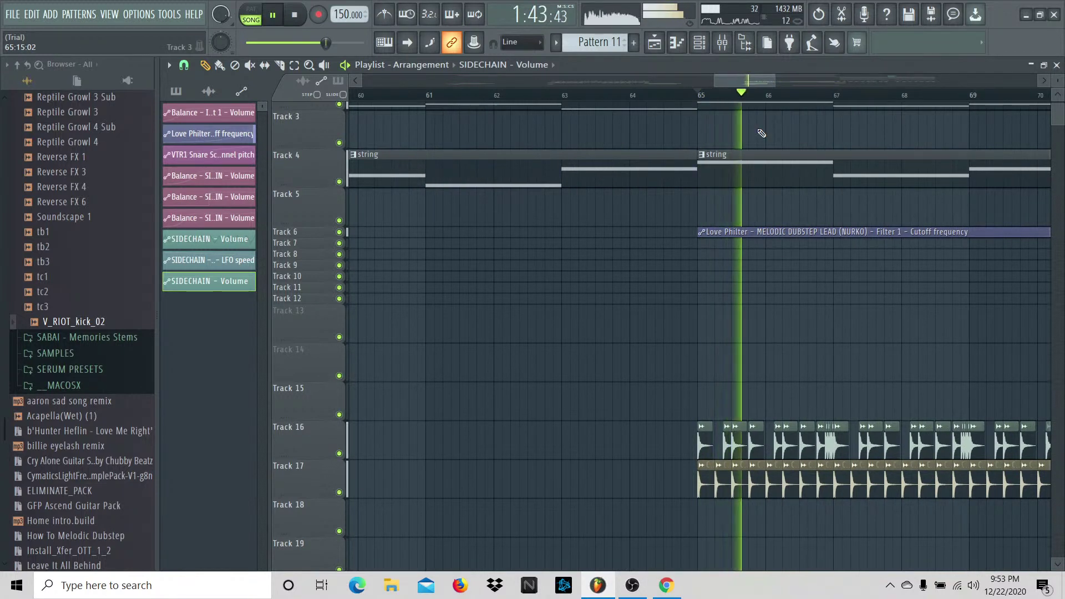
{"action": "left_click", "coordinate": [407, 42]}
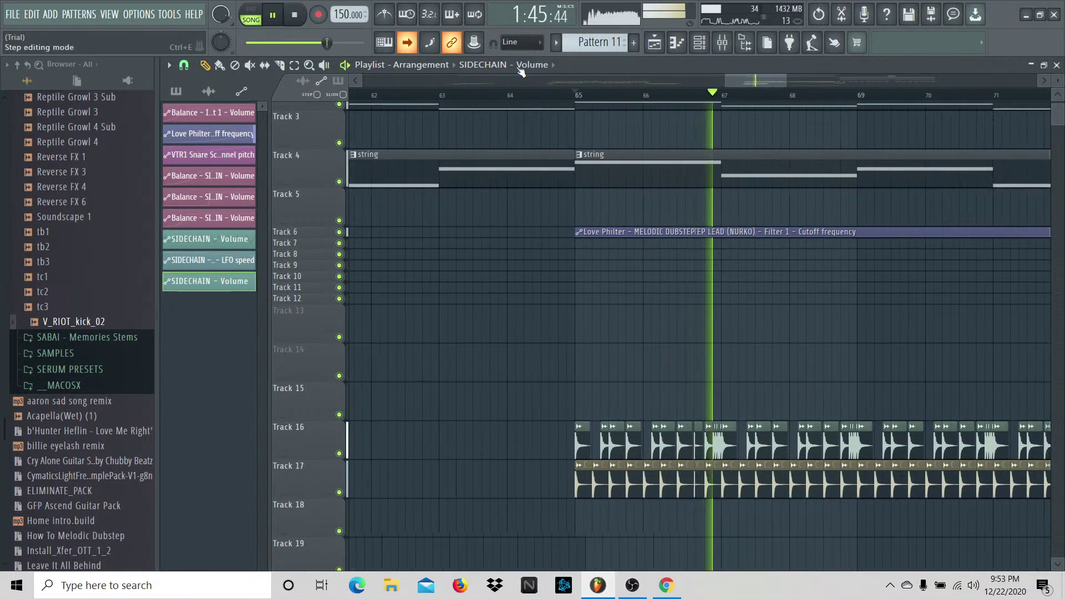
{"action": "scroll", "coordinate": [766, 143], "scroll_direction": "up", "scroll_amount": 2}
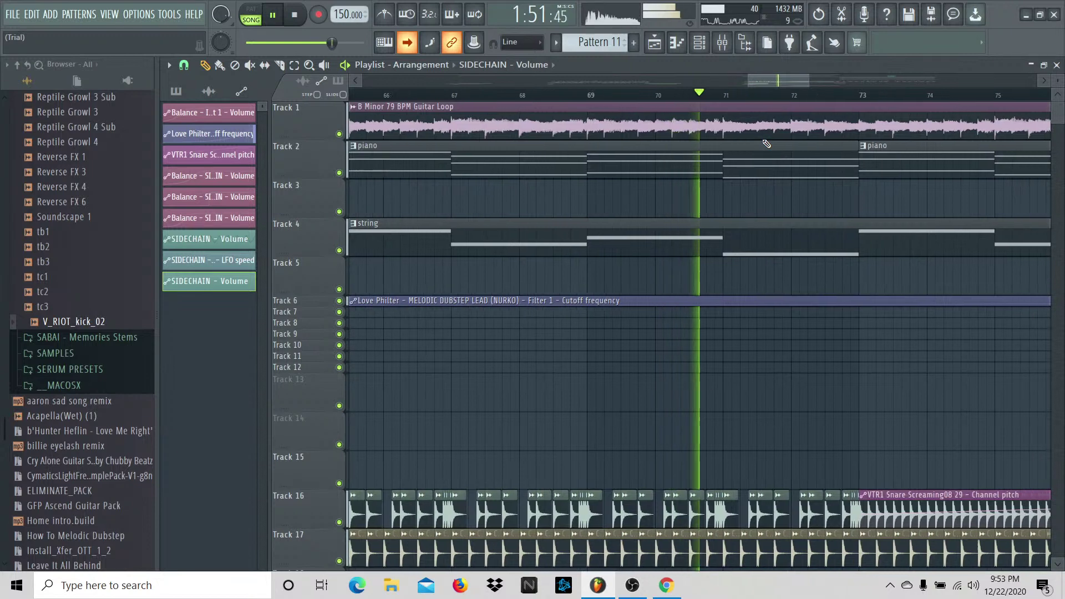
Step: Load Fruity Reeverb 2 in slot 5 of the Cymatics San Holo clap's mixer track and return to the playlist
{"action": "left_click", "coordinate": [722, 47]}
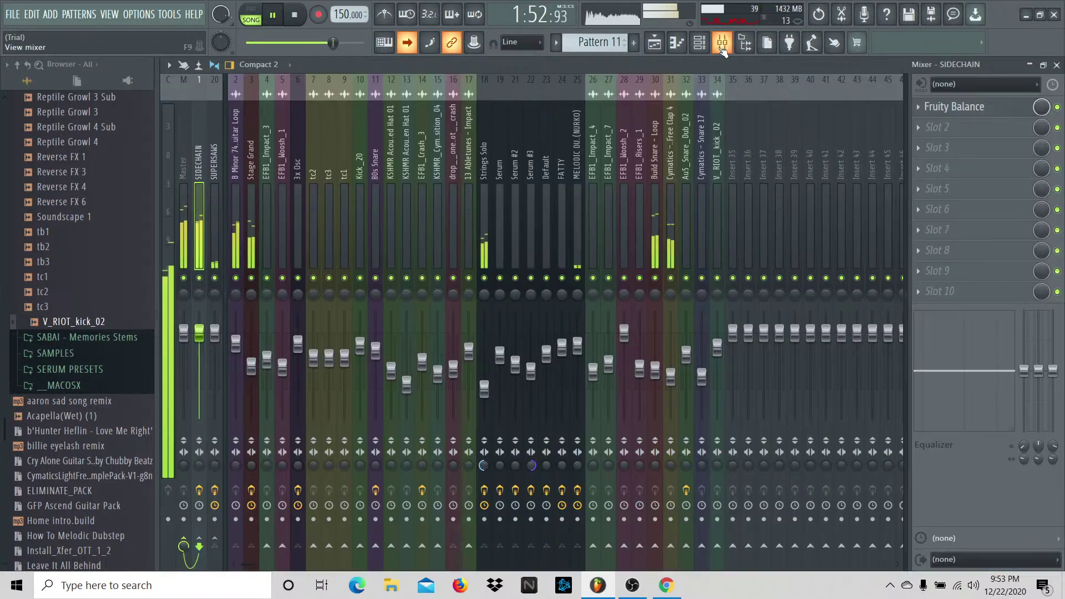
{"action": "left_click", "coordinate": [668, 218]}
{"action": "left_click", "coordinate": [943, 189]}
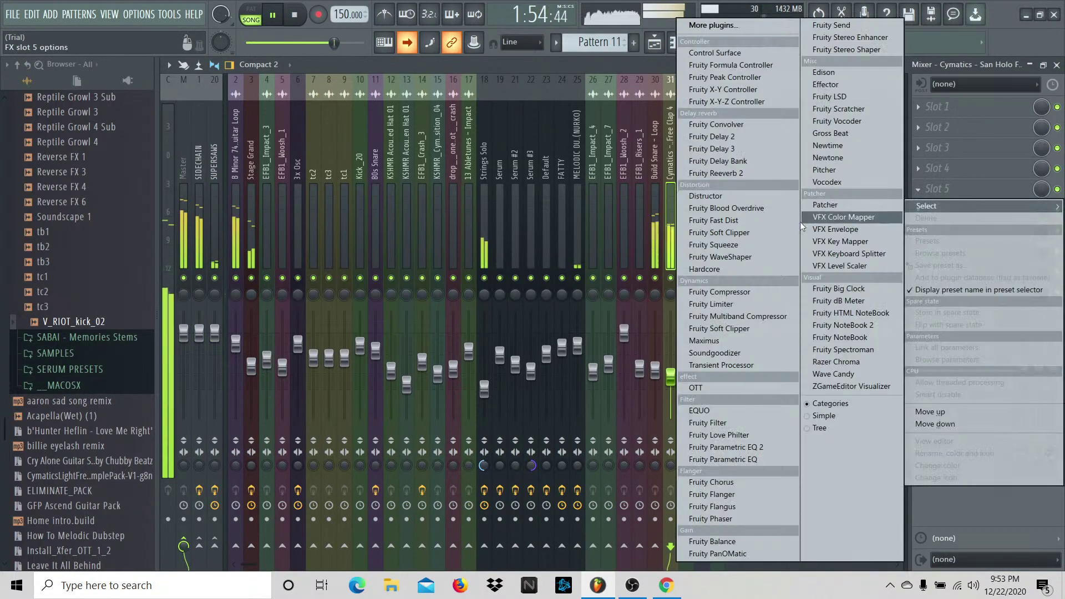
{"action": "left_click", "coordinate": [749, 174]}
{"action": "left_click", "coordinate": [585, 188]}
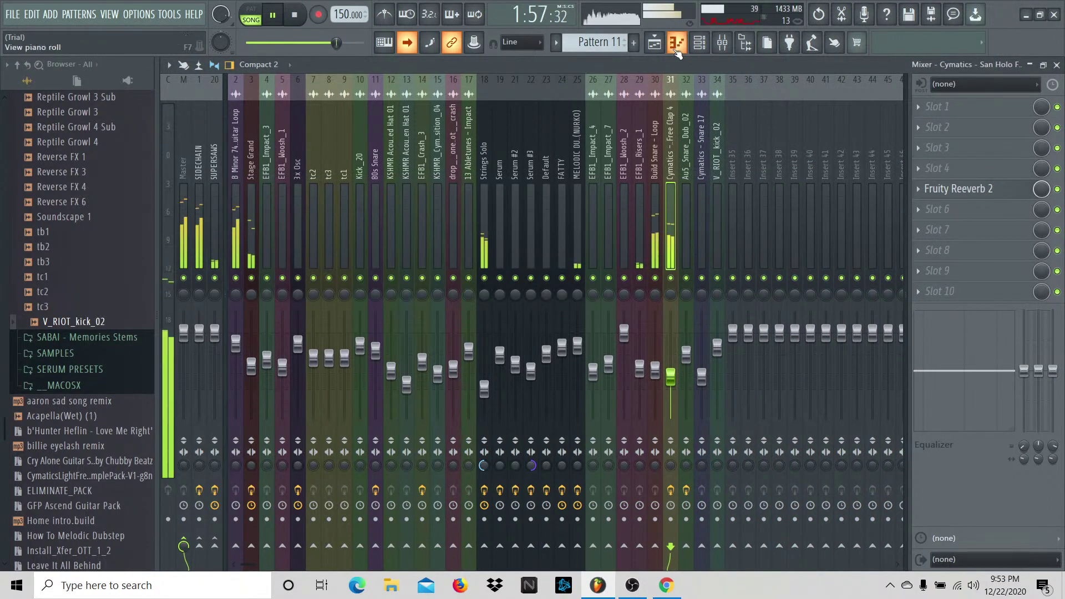
{"action": "left_click", "coordinate": [655, 43]}
Step: Stop the playback and play from bar 80 to review the transition into the drop
{"action": "scroll", "coordinate": [824, 318], "scroll_direction": "down", "scroll_amount": 5}
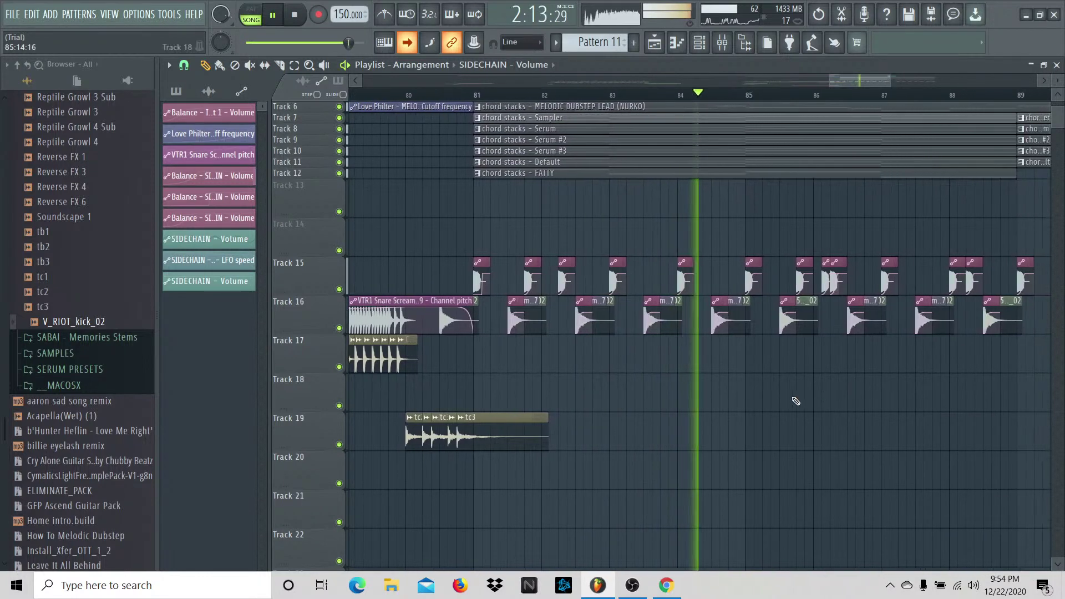
{"action": "key", "text": "space"}
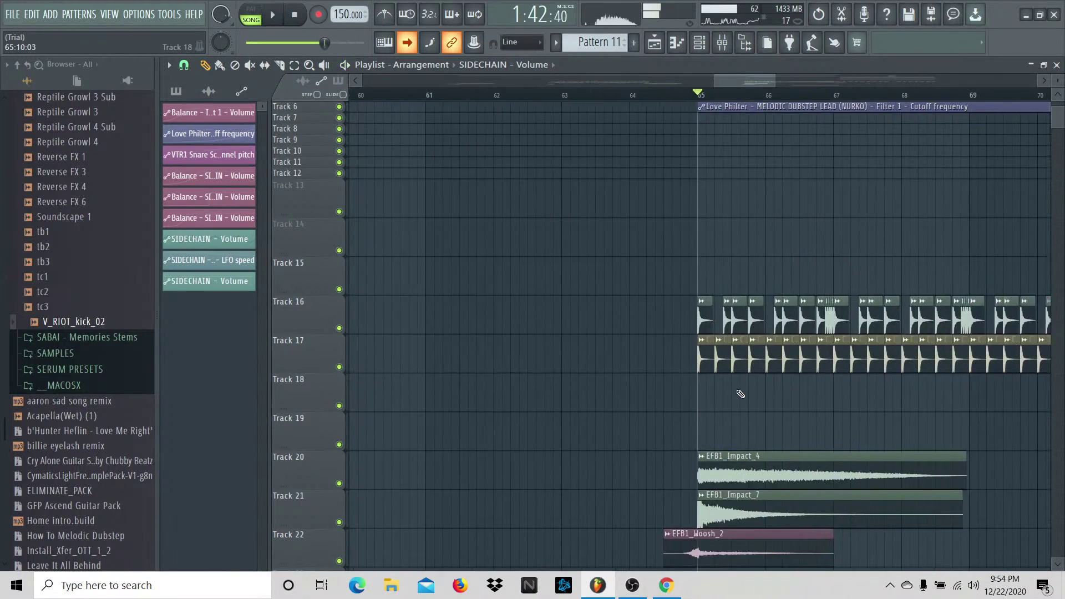
{"action": "scroll", "coordinate": [741, 208], "scroll_direction": "up", "scroll_amount": 5}
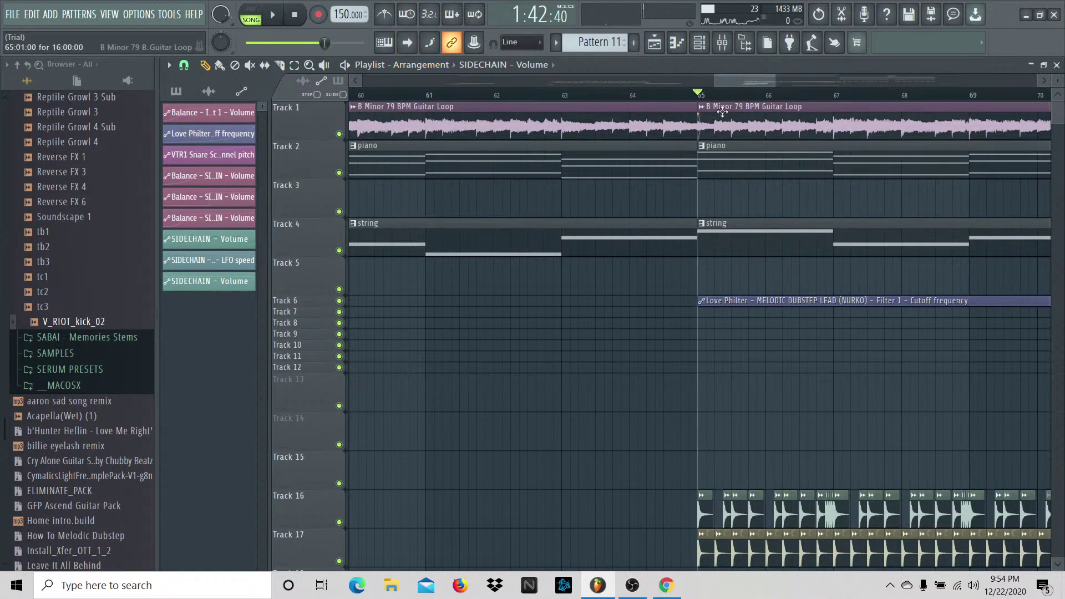
{"action": "left_click_drag", "start_coordinate": [727, 80], "coordinate": [823, 74]}
{"action": "scroll", "coordinate": [660, 85], "scroll_direction": "down", "scroll_amount": 4}
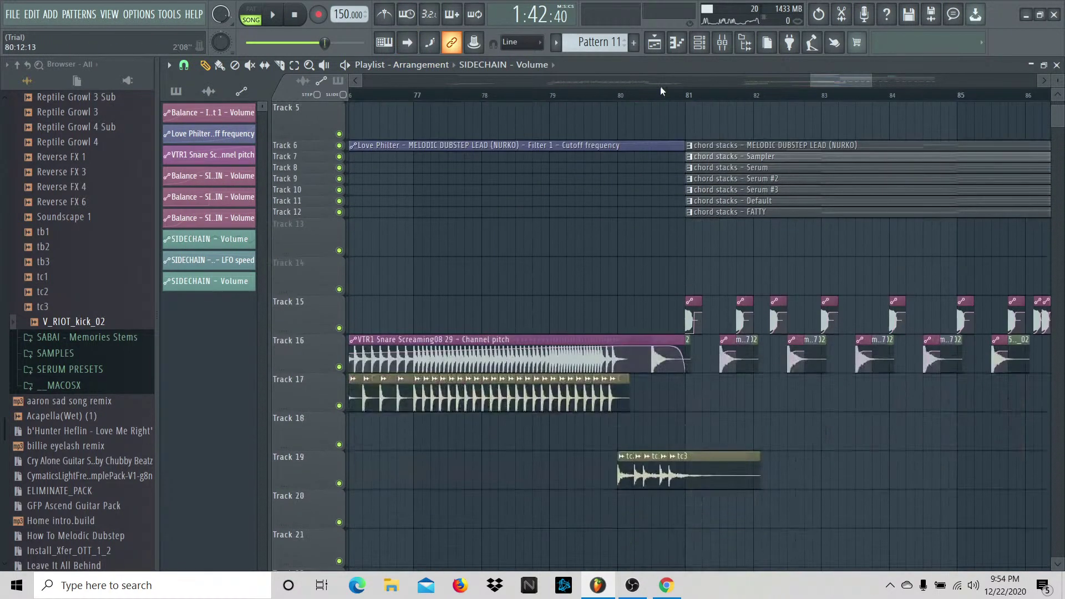
{"action": "scroll", "coordinate": [660, 85], "scroll_direction": "up", "scroll_amount": 3}
{"action": "key", "text": "space"}
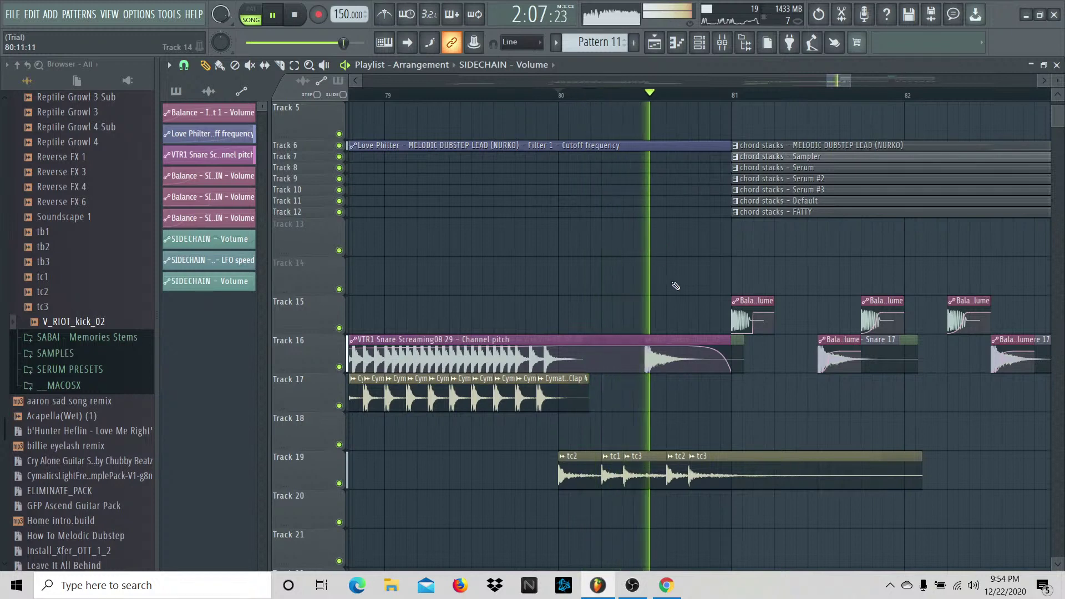
Step: Move the VTR1 Snare Channel pitch automation to Track 17 and delete both snare clips at 80:09 on Track 16
{"action": "key", "text": "space"}
{"action": "left_click_drag", "start_coordinate": [688, 337], "coordinate": [669, 309]}
{"action": "right_click", "coordinate": [681, 324]}
{"action": "key", "text": "space"}
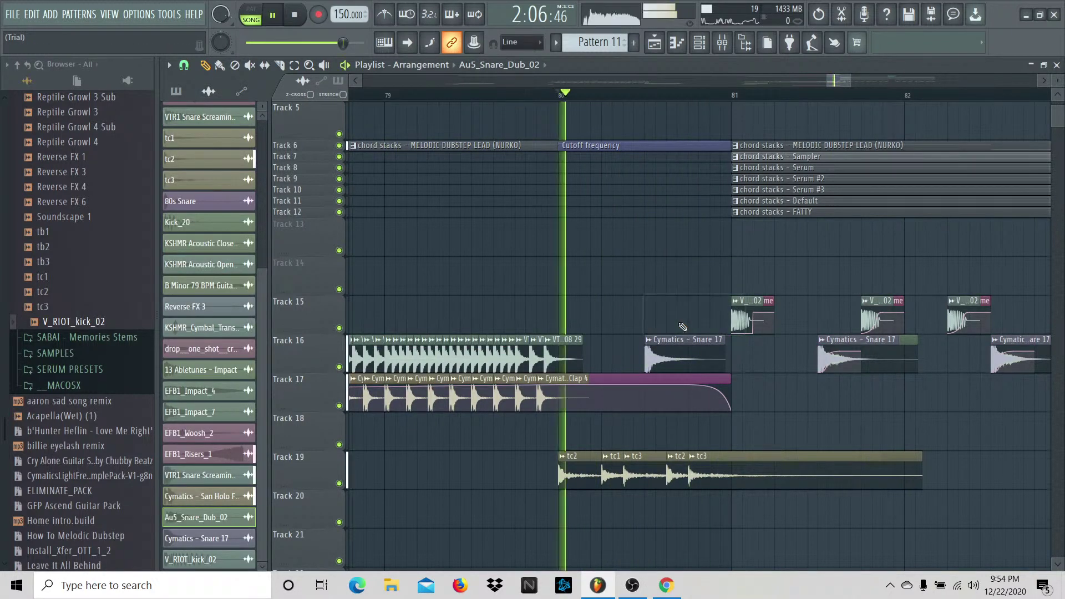
{"action": "key", "text": "space"}
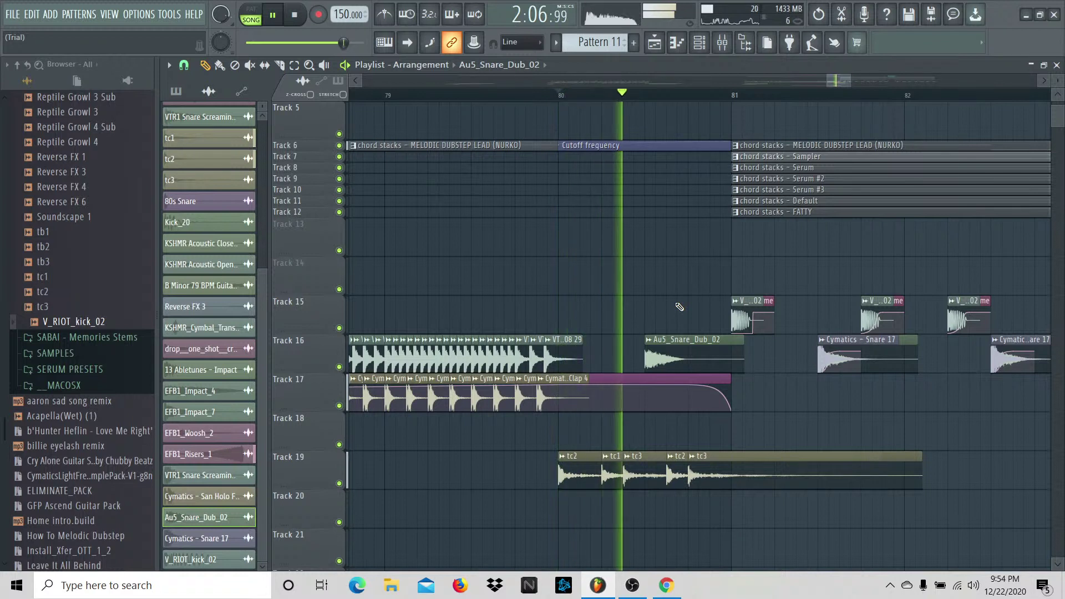
{"action": "right_click", "coordinate": [671, 363]}
{"action": "key", "text": "space"}
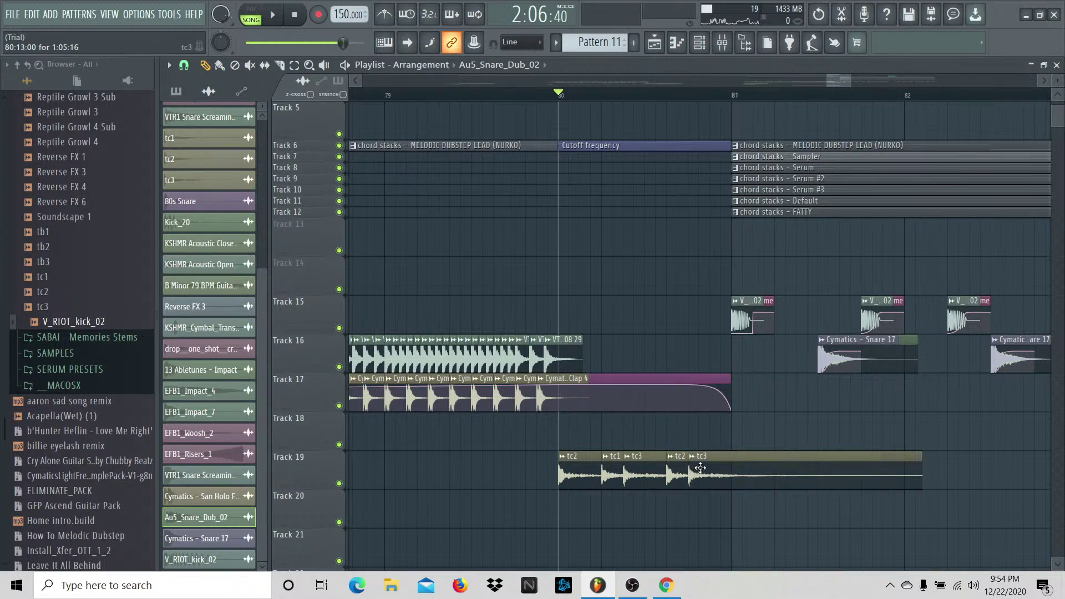
Step: Try extra tc hits in the bar 80 fill on Track 19, keeping a tc1 hit at 80:09, and play it
{"action": "key", "text": "space"}
{"action": "key", "text": "space"}
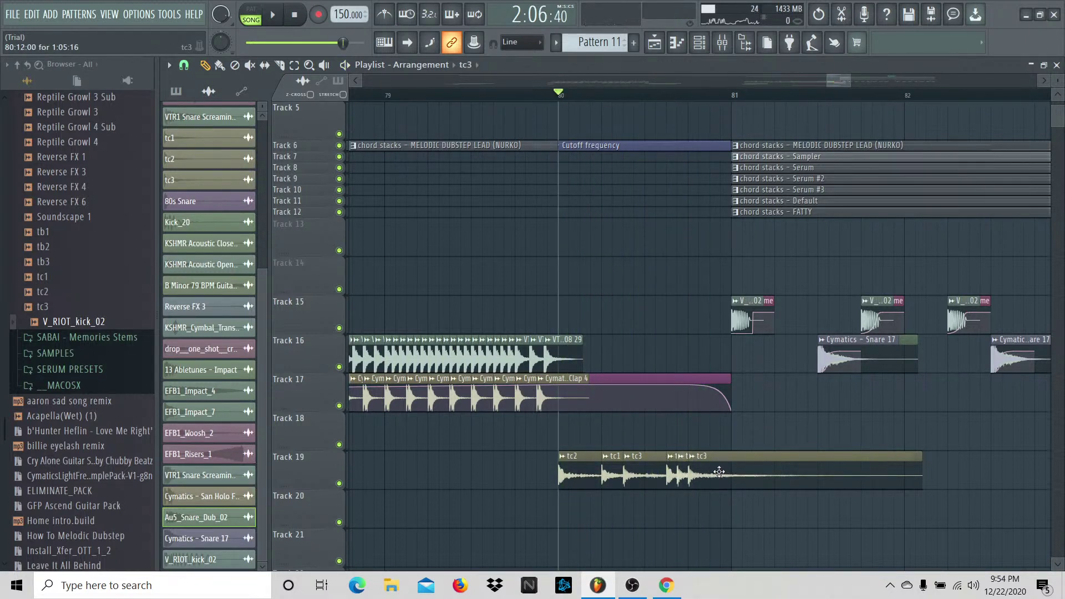
{"action": "key", "text": "space"}
{"action": "right_click", "coordinate": [651, 476]}
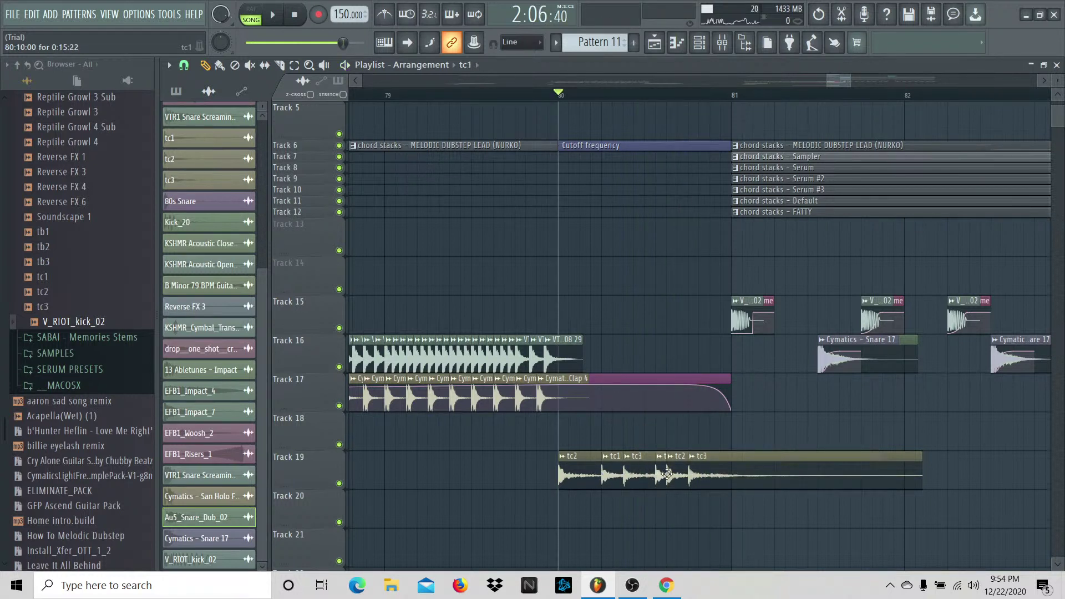
{"action": "key", "text": "space"}
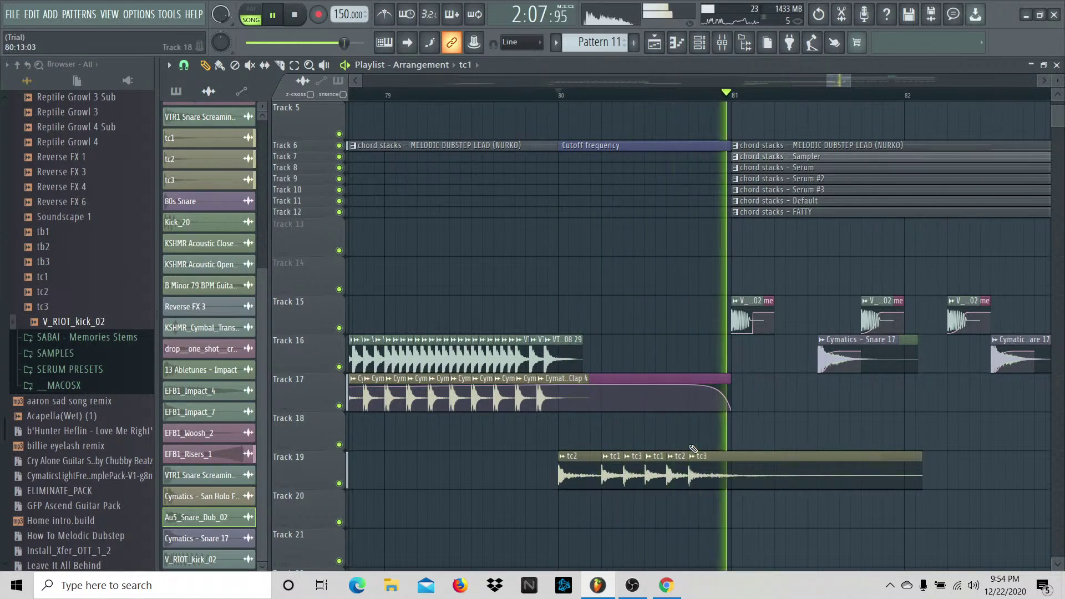
Step: Play on into the drop up to about bar 83 with auto-scrolling enabled, and stop the playback
{"action": "scroll", "coordinate": [707, 428], "scroll_direction": "up", "scroll_amount": 4}
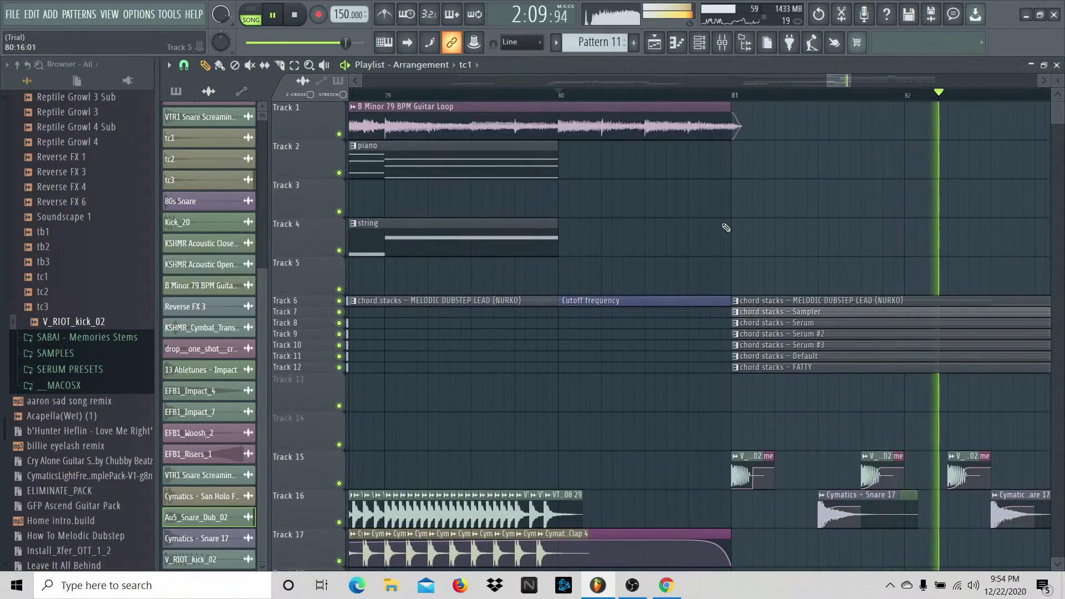
{"action": "left_click", "coordinate": [400, 39]}
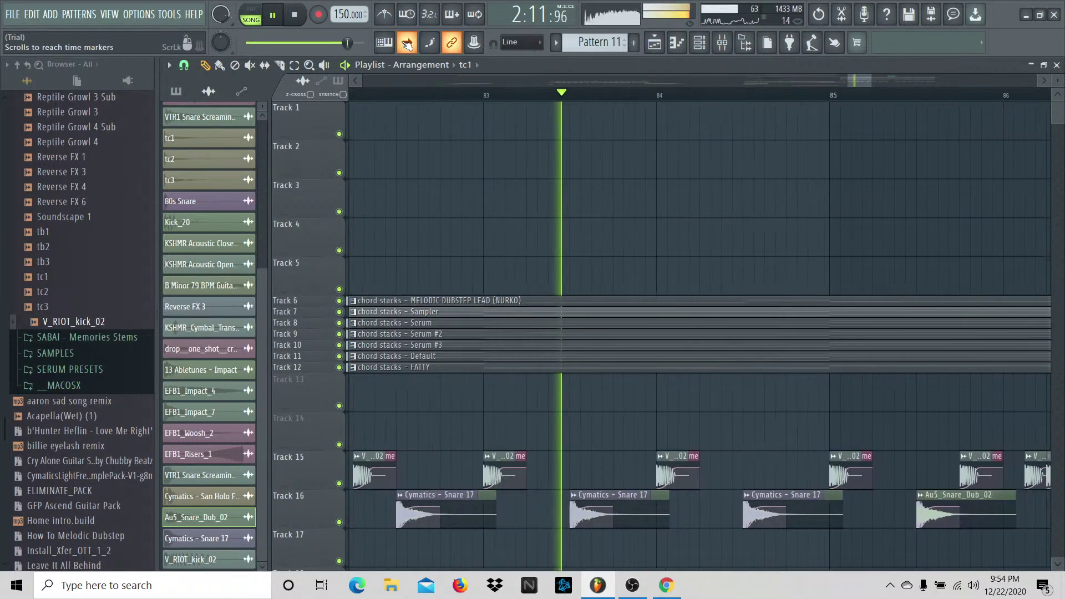
{"action": "key", "text": "space"}
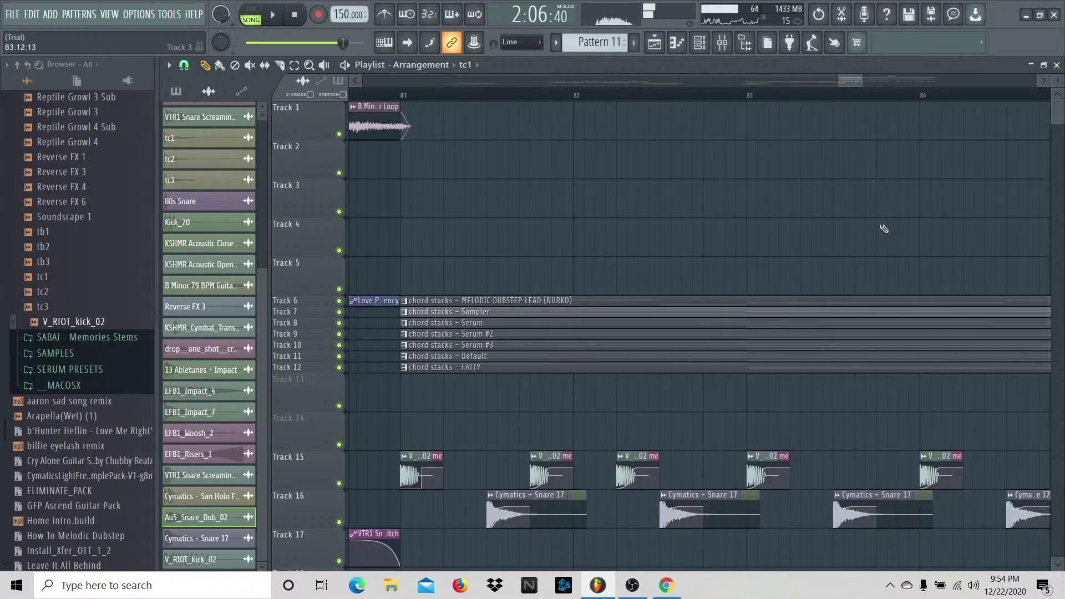
Step: Place a sidechain volume clip at 83:05 on Track 15, removing the trial clips at 82:13 and 83:13
{"action": "scroll", "coordinate": [869, 340], "scroll_direction": "down", "scroll_amount": 2}
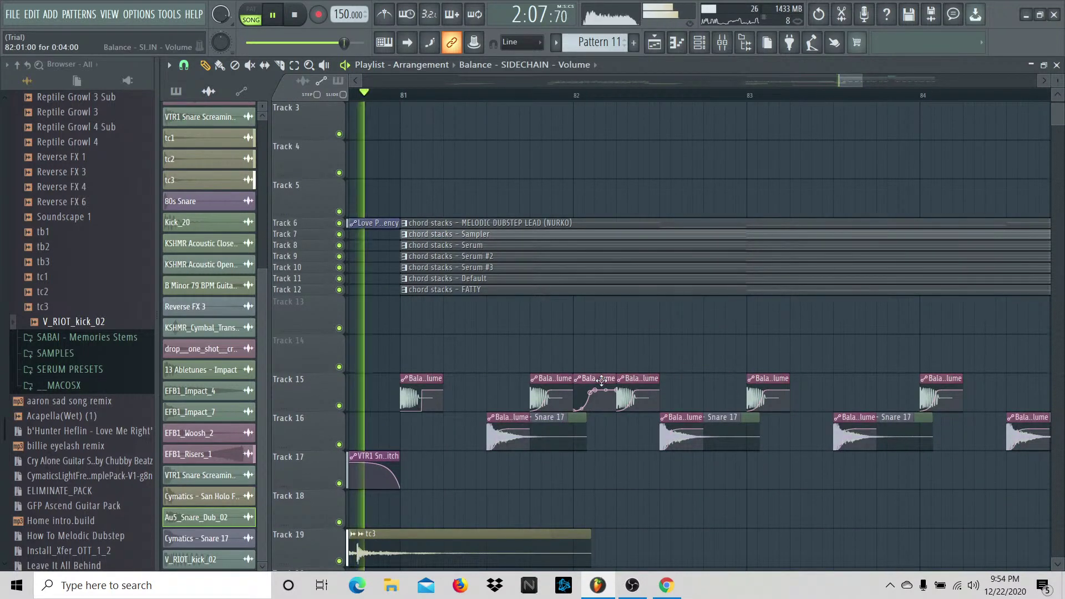
{"action": "left_click_drag", "start_coordinate": [601, 381], "coordinate": [733, 380]}
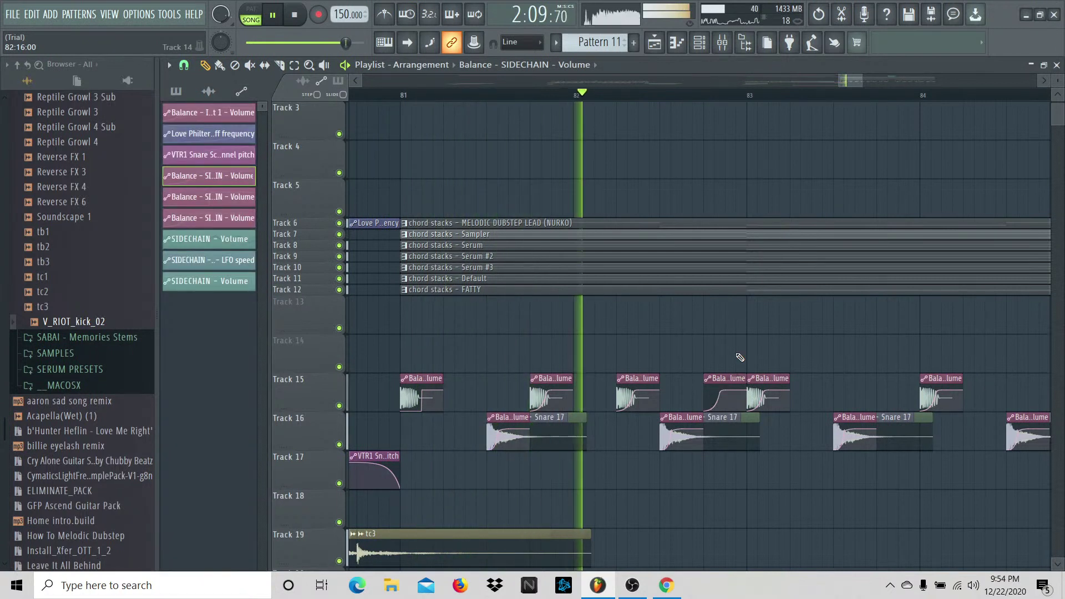
{"action": "key", "text": "space"}
{"action": "right_click", "coordinate": [738, 383]}
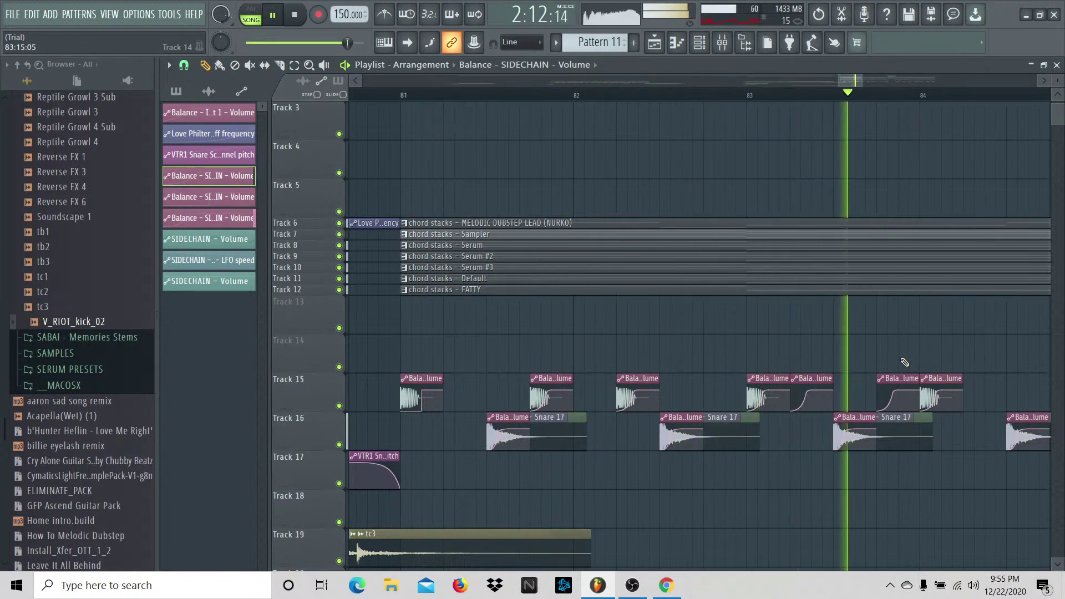
{"action": "right_click", "coordinate": [901, 382]}
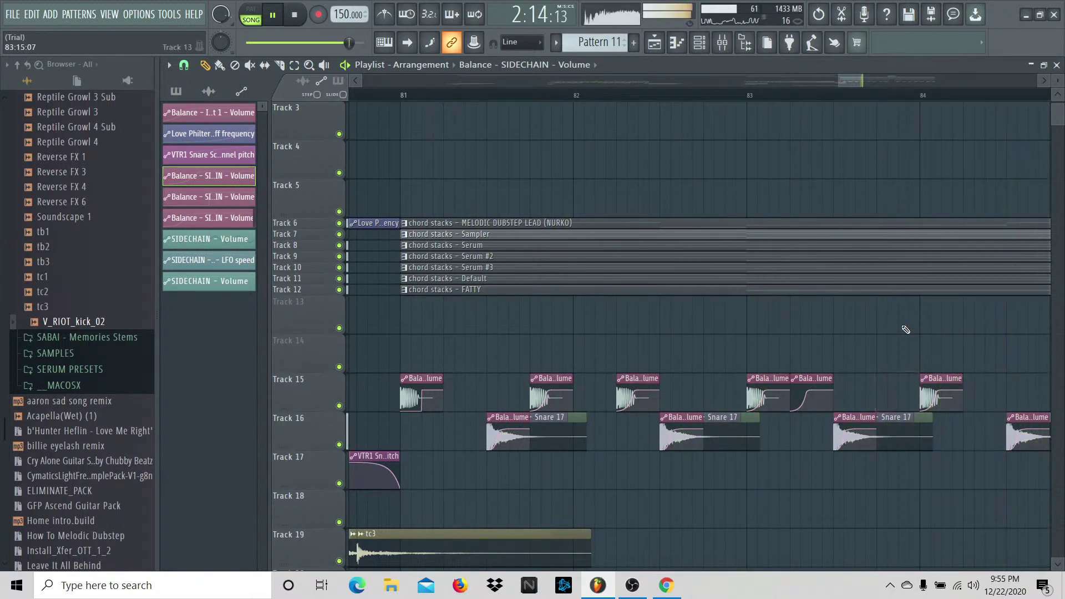
Step: Move the 84:01 kick on Track 15 with its sidechain clip to 83:13 and play on to bar 89
{"action": "left_click_drag", "start_coordinate": [920, 379], "coordinate": [898, 379]}
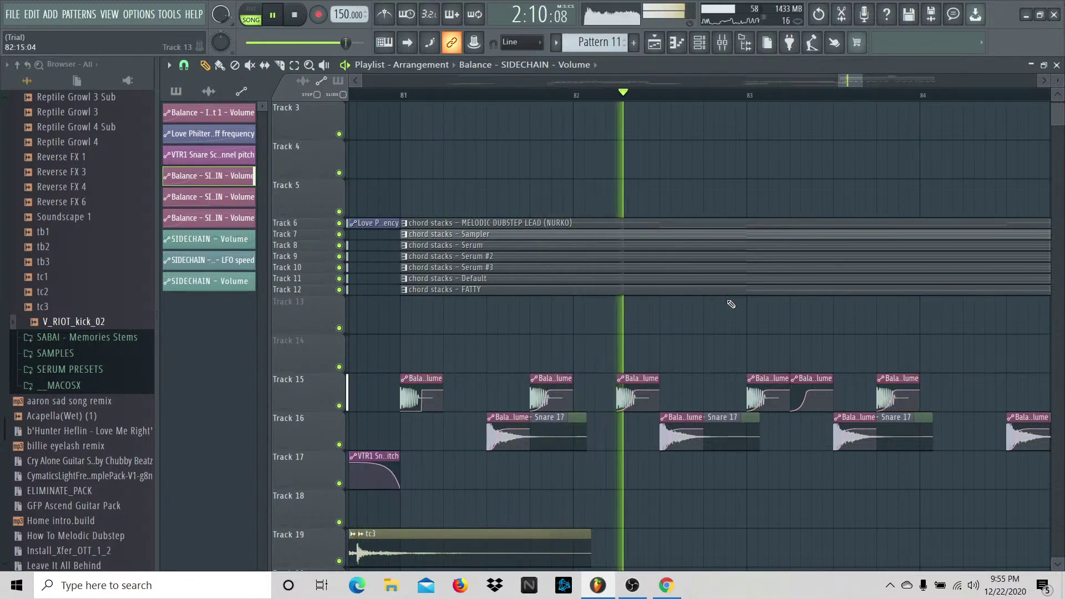
{"action": "left_click_drag", "start_coordinate": [851, 85], "coordinate": [863, 82]}
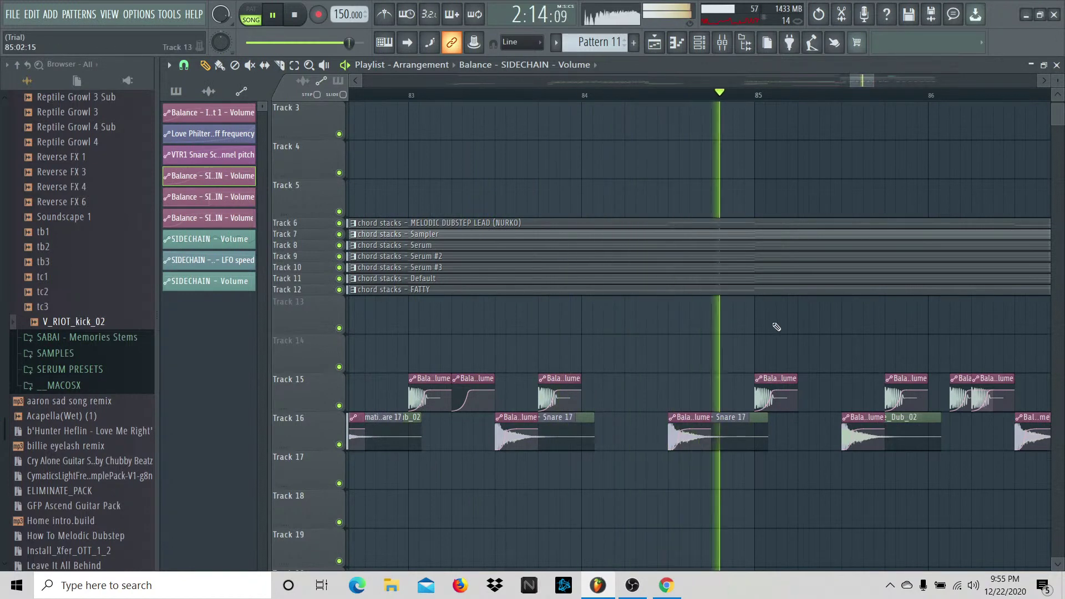
{"action": "left_click_drag", "start_coordinate": [860, 83], "coordinate": [899, 80]}
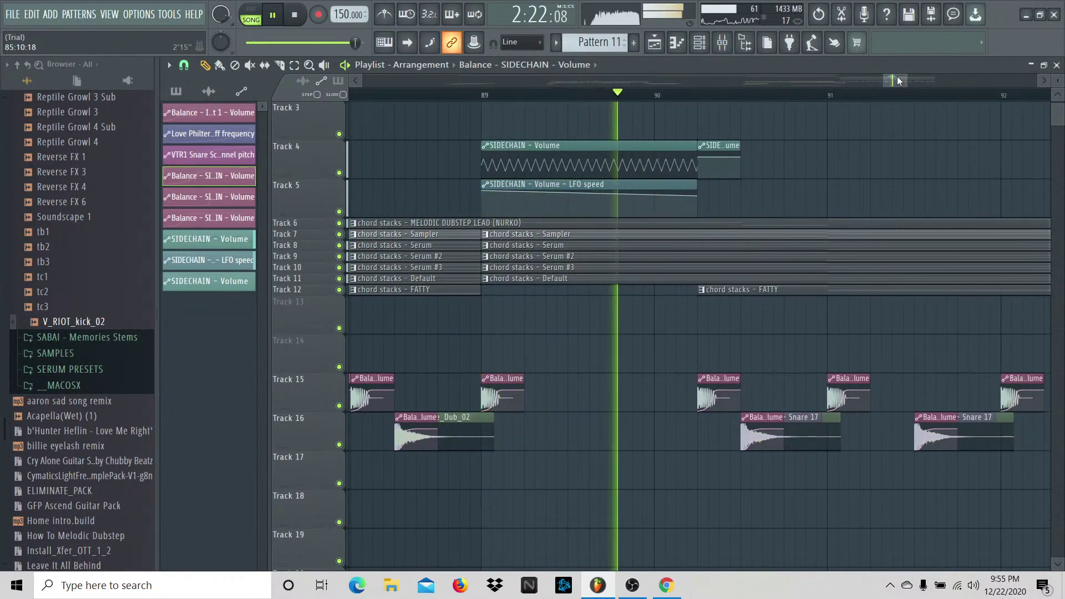
Step: Place a sidechain volume clip at 90:13 on Track 15, just before the 91:01 kick
{"action": "left_click_drag", "start_coordinate": [898, 79], "coordinate": [905, 78]}
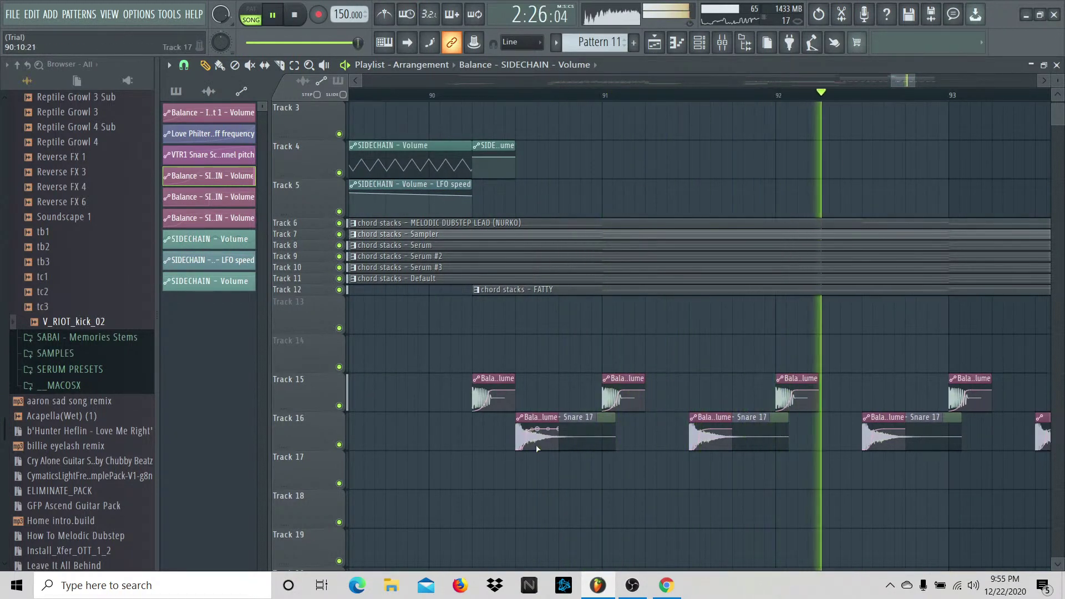
{"action": "left_click", "coordinate": [563, 436]}
{"action": "left_click_drag", "start_coordinate": [585, 380], "coordinate": [580, 372]}
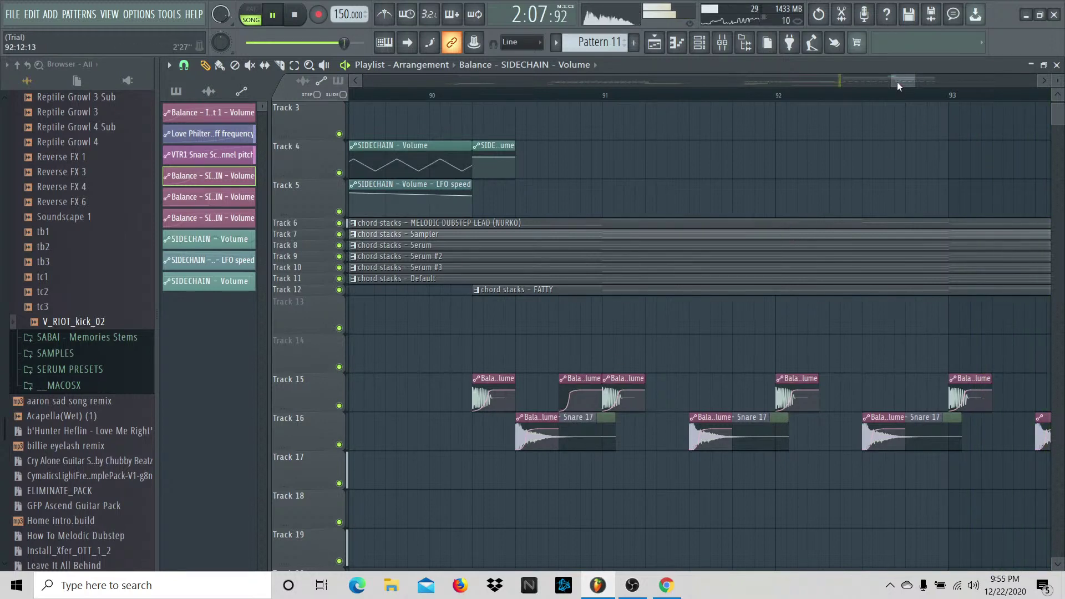
Step: Add the 80s Snare sample at 80:09 on Track 16, just before the drop
{"action": "left_click_drag", "start_coordinate": [893, 81], "coordinate": [820, 80]}
{"action": "left_click", "coordinate": [209, 91]}
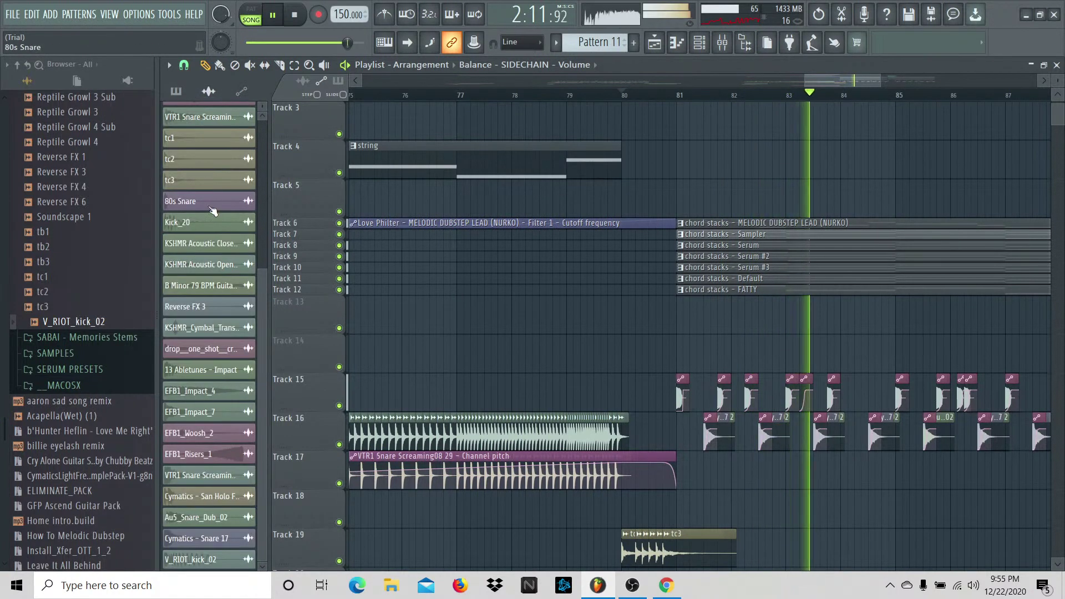
{"action": "scroll", "coordinate": [638, 403], "scroll_direction": "down", "scroll_amount": 3}
{"action": "left_click", "coordinate": [653, 395]}
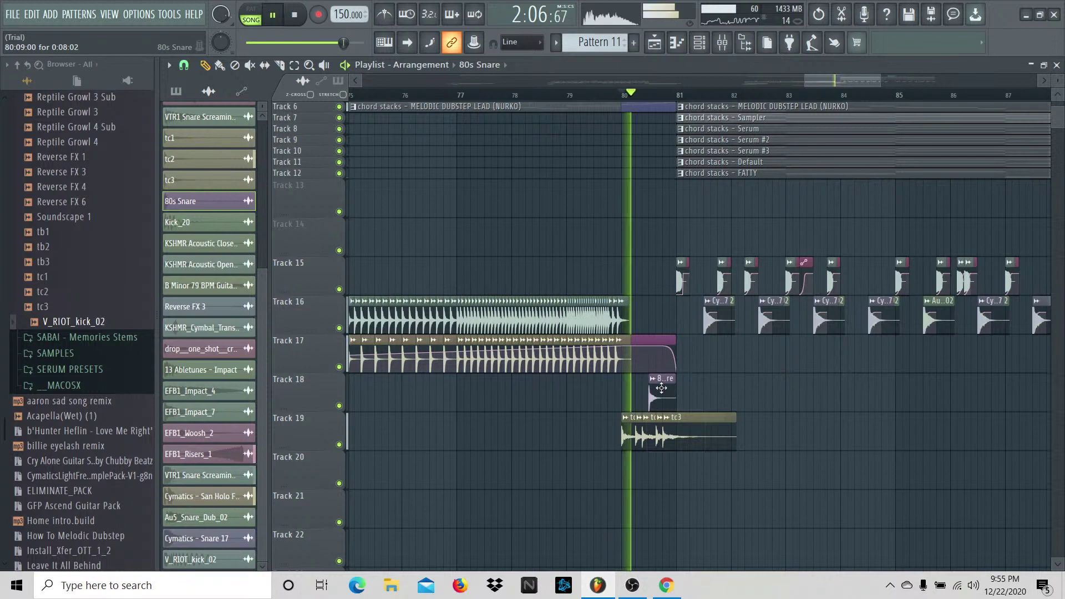
{"action": "left_click_drag", "start_coordinate": [661, 389], "coordinate": [661, 313]}
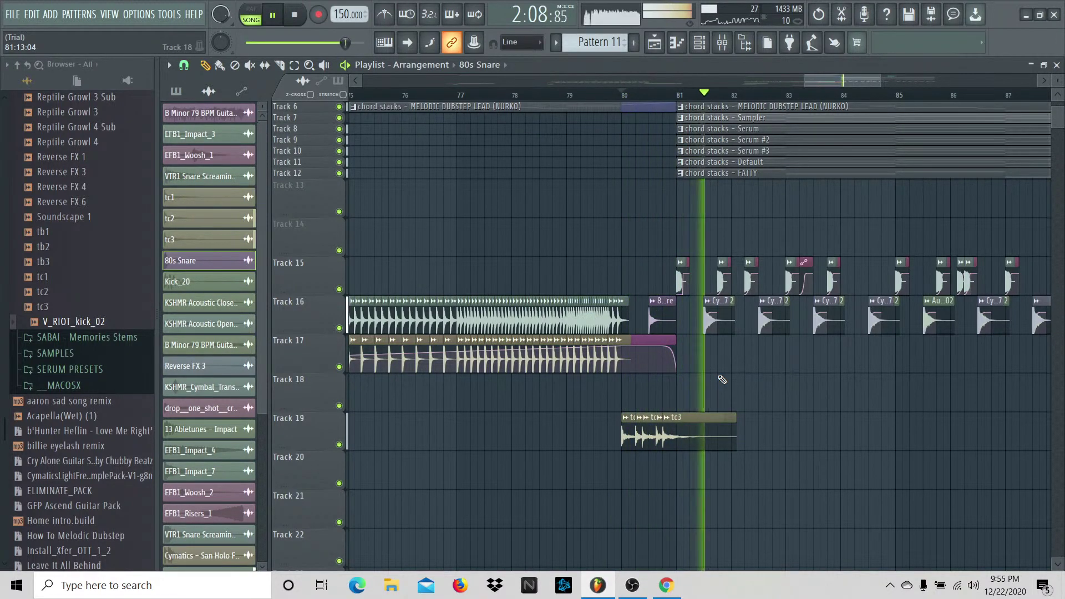
Step: Lower the volume fader of the MELODIC DUBSTEP LEAD (NURKO) mixer track slightly
{"action": "scroll", "coordinate": [722, 380], "scroll_direction": "up", "scroll_amount": 4}
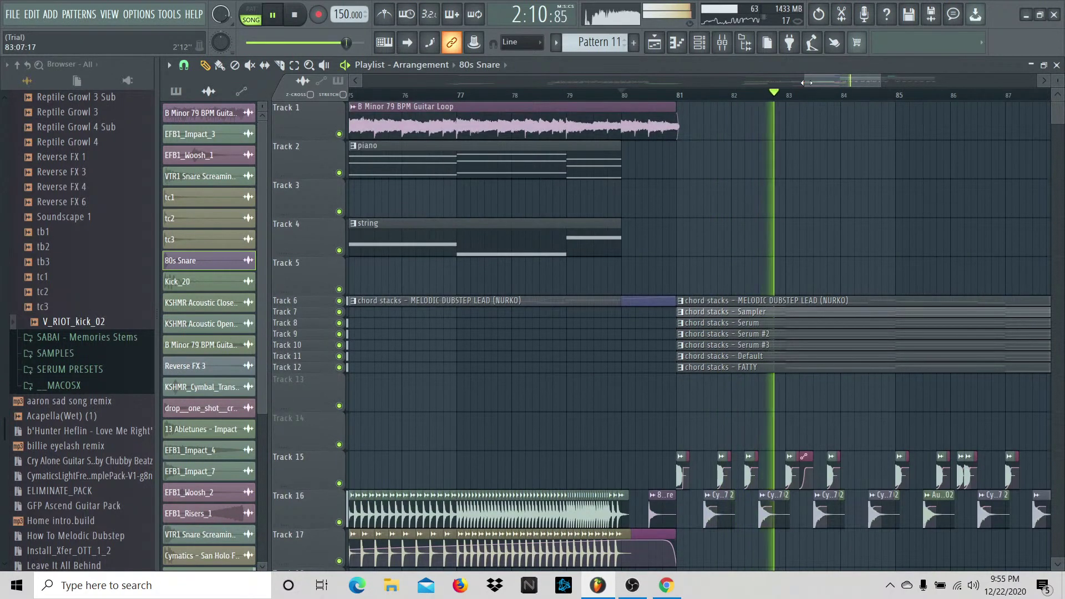
{"action": "scroll", "coordinate": [843, 83], "scroll_direction": "up", "scroll_amount": 2}
{"action": "key", "text": "F9"}
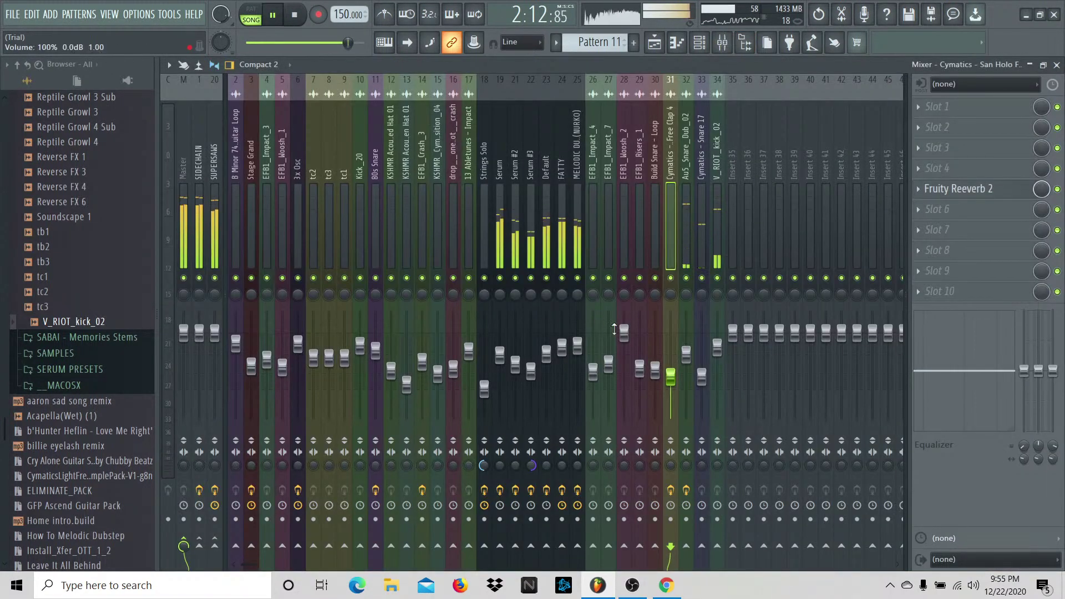
{"action": "left_click_drag", "start_coordinate": [578, 346], "coordinate": [578, 350]}
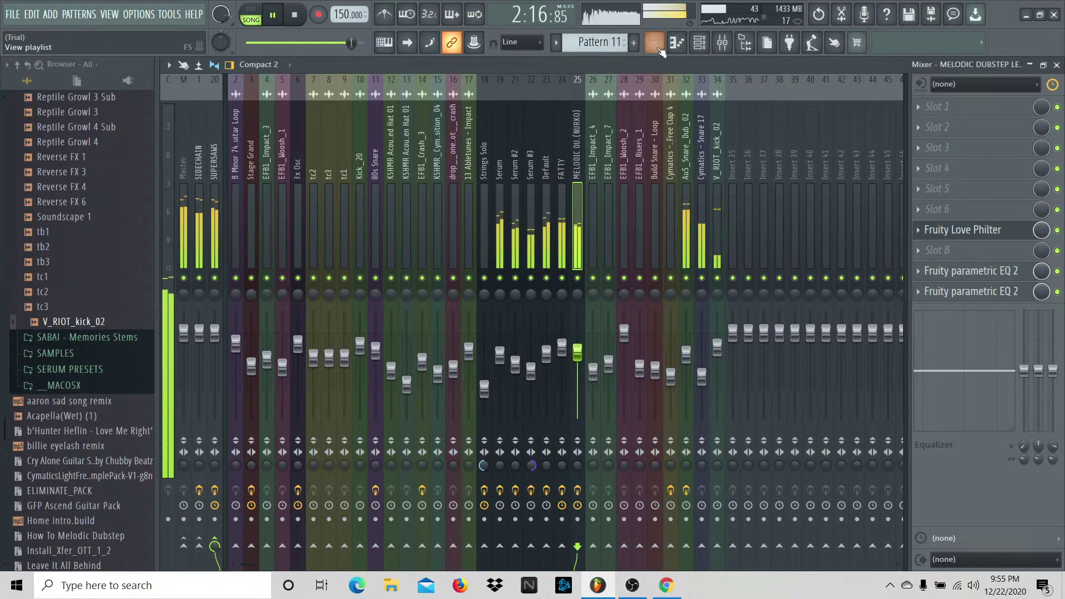
Step: Select the Master mixer track, return to the playlist and play the second half of the drop from bar 89
{"action": "left_click", "coordinate": [184, 195]}
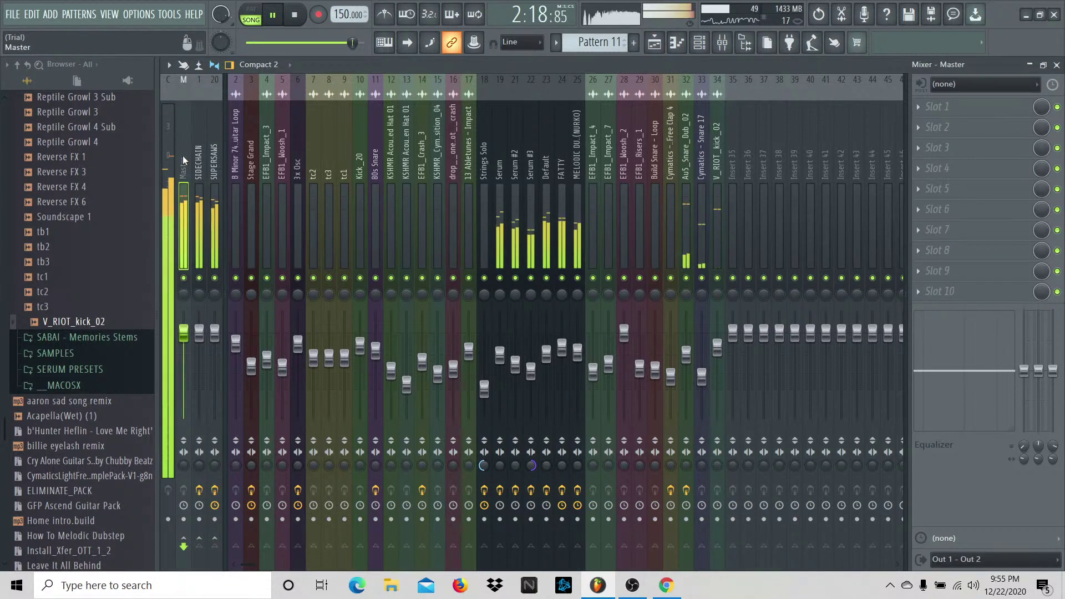
{"action": "left_click", "coordinate": [657, 43]}
{"action": "left_click", "coordinate": [407, 43]}
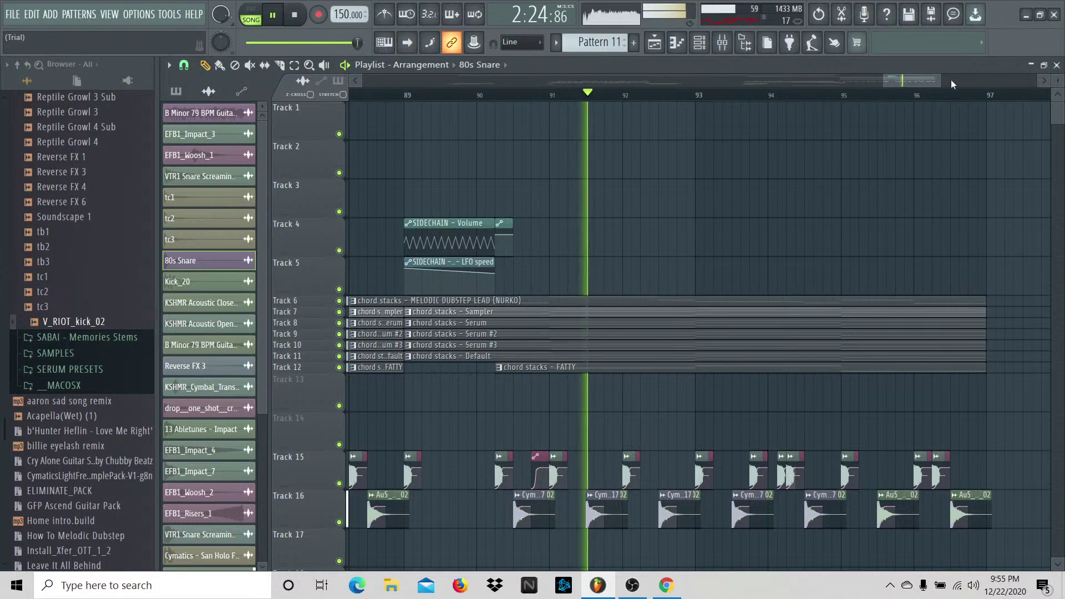
{"action": "scroll", "coordinate": [902, 82], "scroll_direction": "up", "scroll_amount": 3}
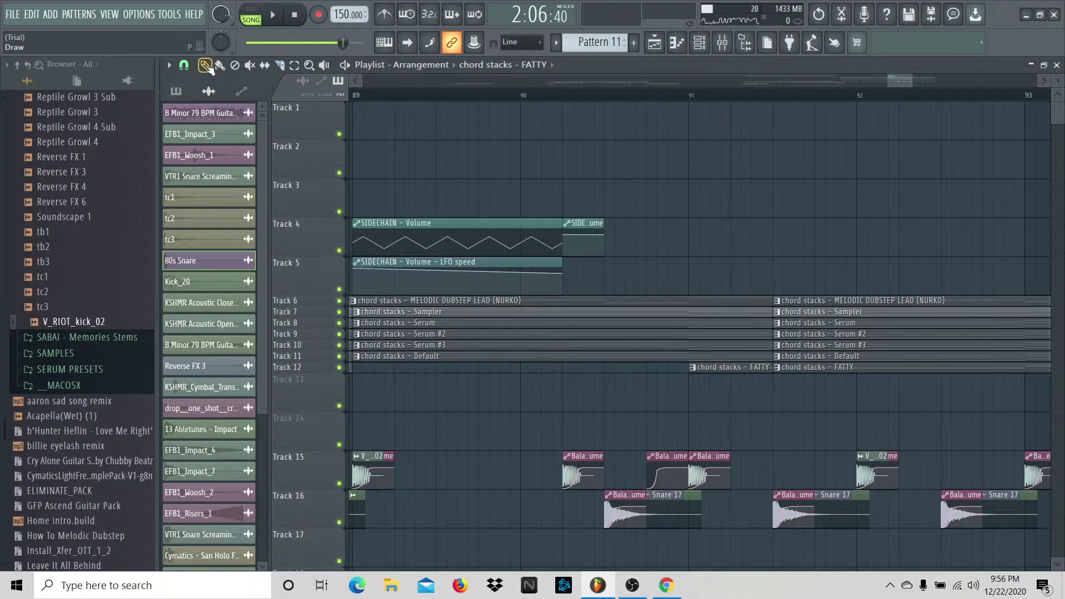
Step: Trim the start of the second set of chord stacks clips on Tracks 6 to 12 to 92:01 and play the section
{"action": "left_click_drag", "start_coordinate": [823, 338], "coordinate": [820, 370]}
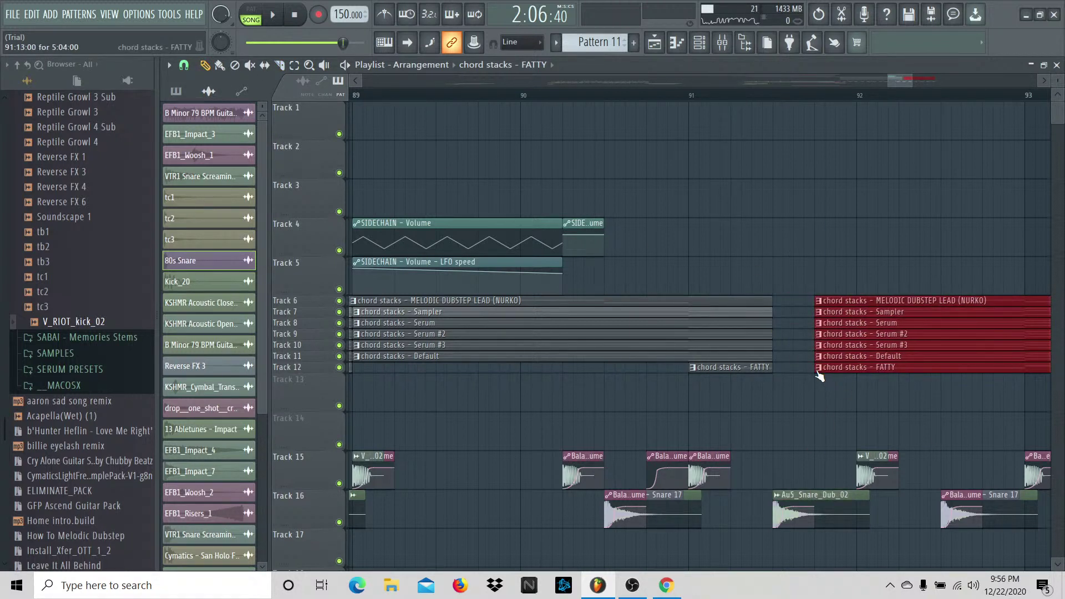
{"action": "key", "text": "space"}
{"action": "left_click", "coordinate": [891, 263]}
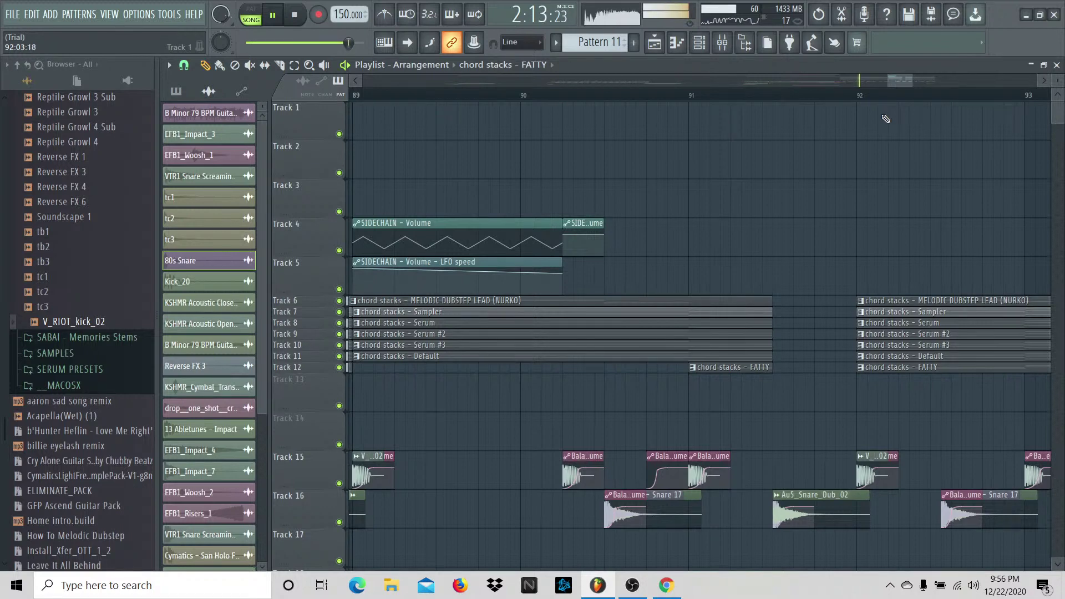
{"action": "mouse_move", "coordinate": [895, 80]}
{"action": "left_mouse_down"}
{"action": "mouse_move", "coordinate": [868, 87]}
{"action": "mouse_move", "coordinate": [887, 81]}
{"action": "left_mouse_up"}
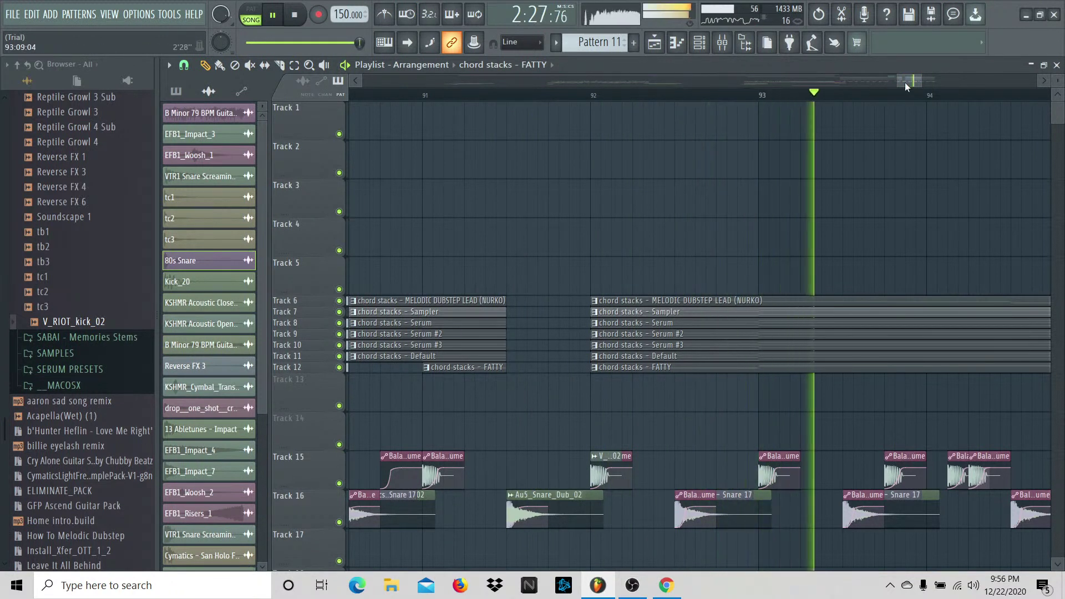
{"action": "key", "text": "space"}
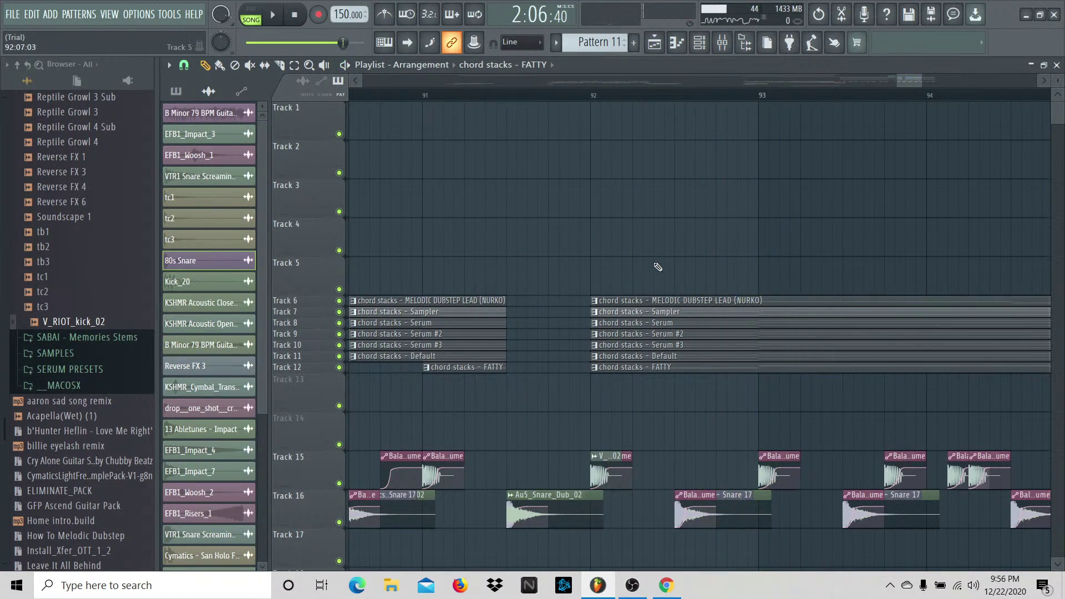
Step: Extend the start of the chord stacks clips back to 91:13 and move the V_RIOT_kick_02 hit there from 92:01
{"action": "left_click_drag", "start_coordinate": [658, 267], "coordinate": [566, 386]}
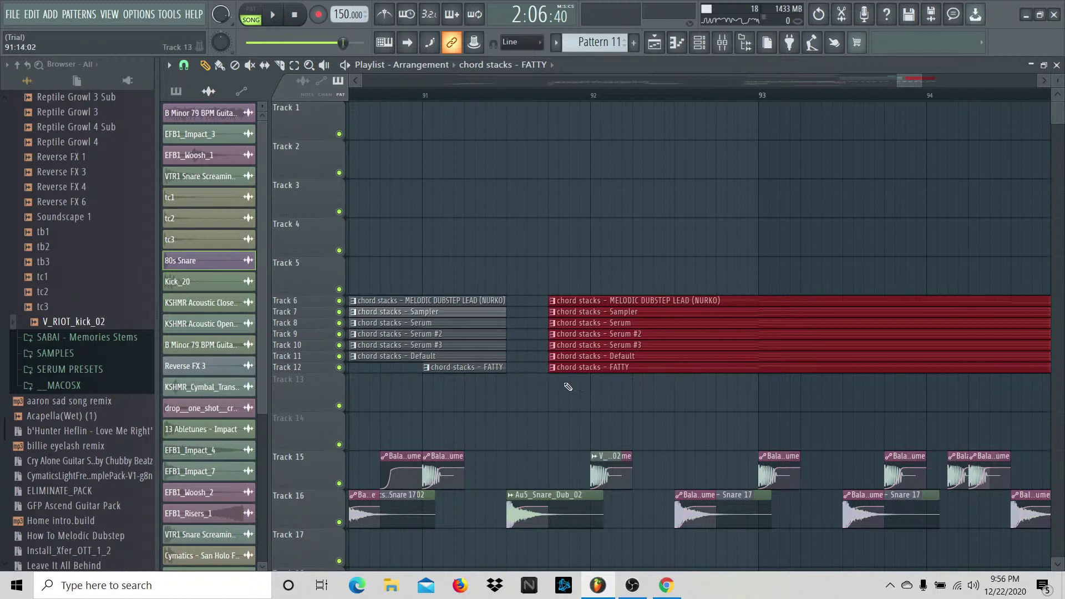
{"action": "left_click", "coordinate": [621, 469]}
{"action": "left_click_drag", "start_coordinate": [612, 455], "coordinate": [569, 455]}
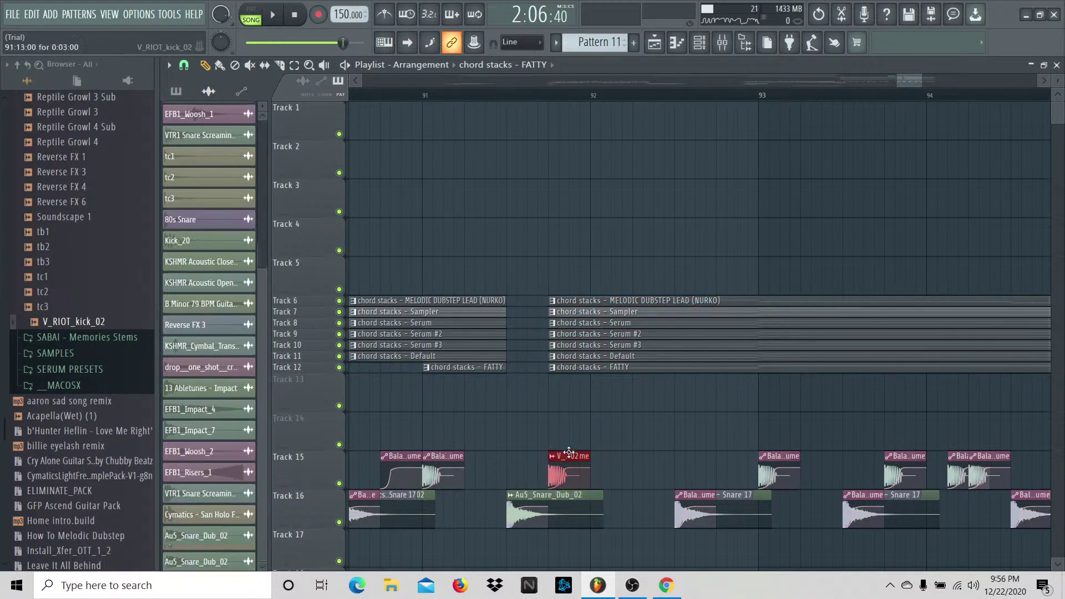
{"action": "key", "text": "space"}
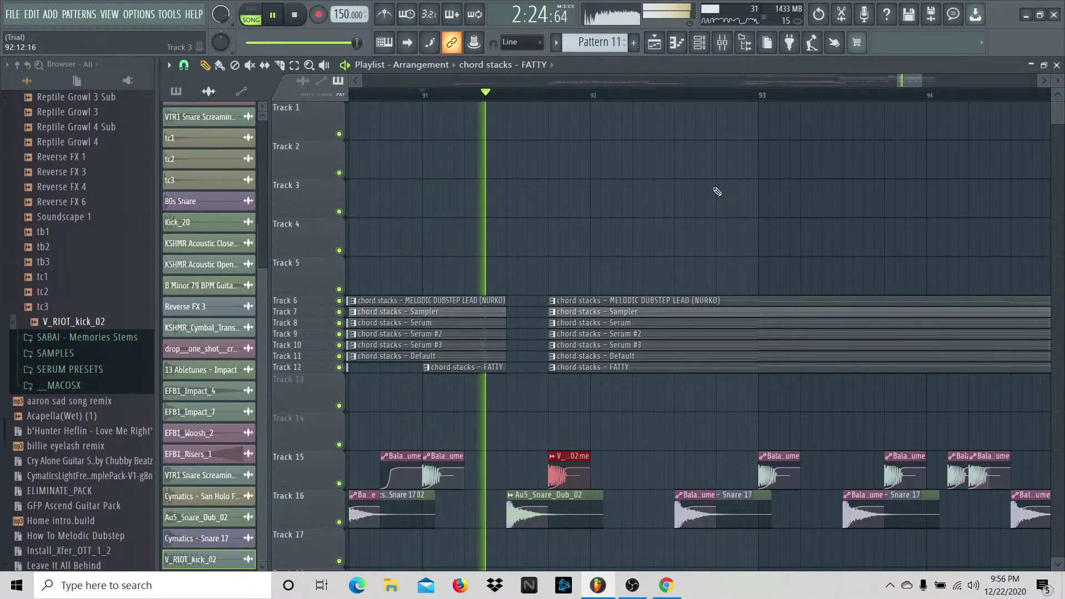
{"action": "left_click", "coordinate": [716, 194]}
Step: Copy the V_RIOT_kick_02 clip from 91:13 to 92:05 on Track 15 and play from bar 91
{"action": "key", "text": "space"}
{"action": "left_click_drag", "start_coordinate": [573, 459], "coordinate": [657, 458]}
{"action": "key", "text": "space"}
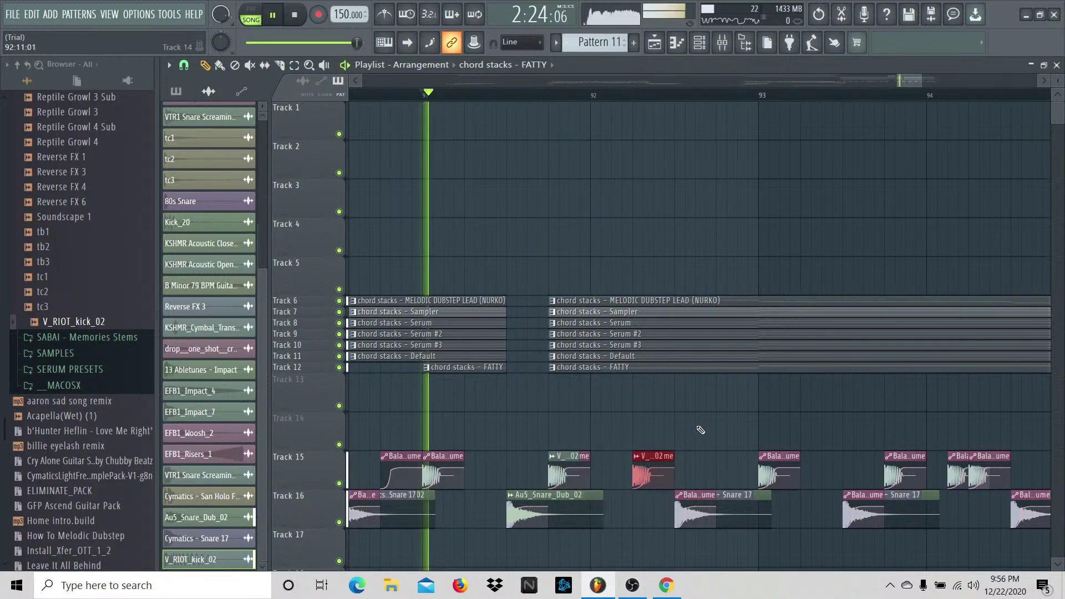
{"action": "left_click", "coordinate": [702, 430]}
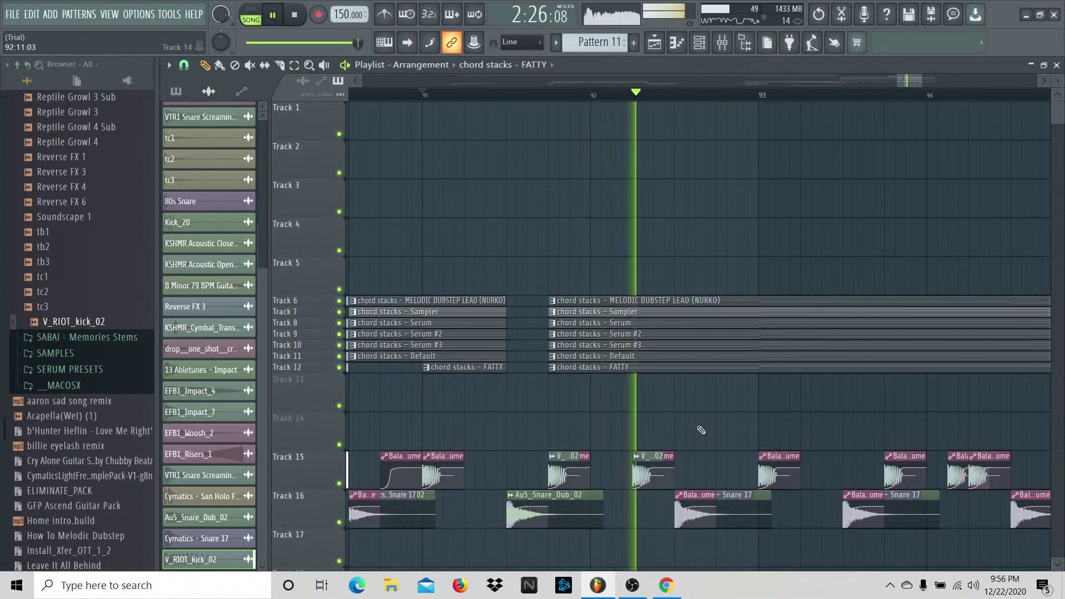
{"action": "key", "text": "space"}
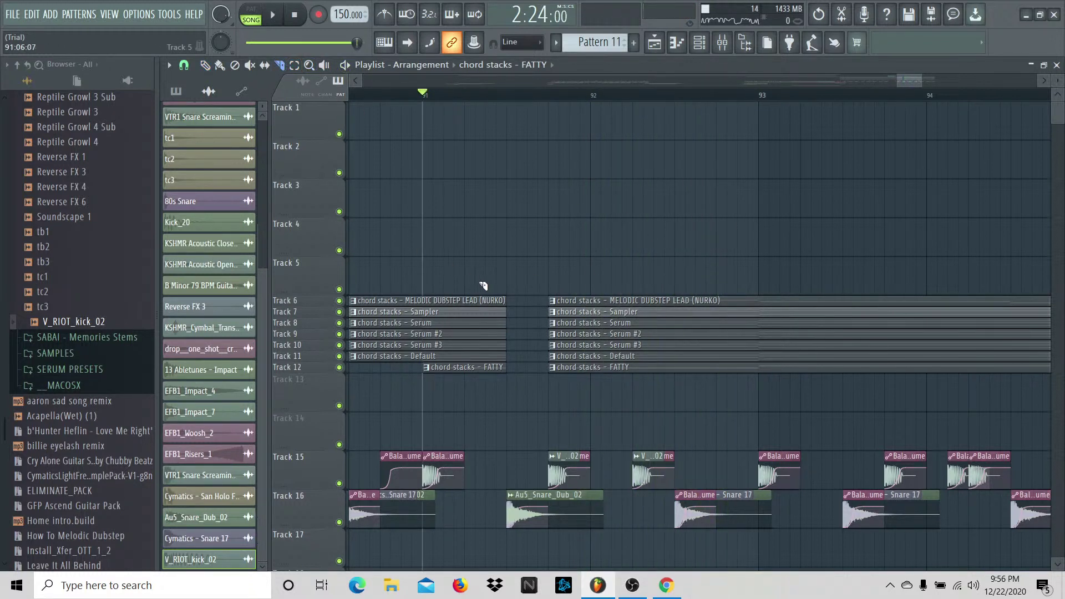
Step: Try ending the first chord stacks clips at 91:05, then restore their end to 91:09, auditioning both versions
{"action": "left_click_drag", "start_coordinate": [457, 178], "coordinate": [466, 368]}
{"action": "key", "text": "space"}
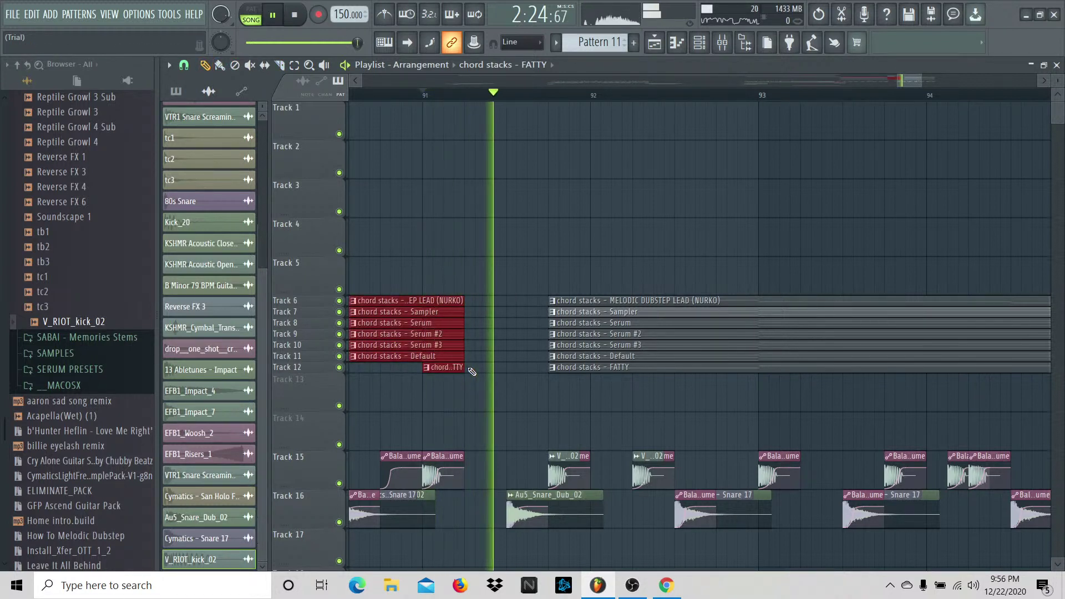
{"action": "key", "text": "space"}
{"action": "left_click_drag", "start_coordinate": [465, 368], "coordinate": [501, 367]}
{"action": "key", "text": "space"}
{"action": "left_click", "coordinate": [524, 376]}
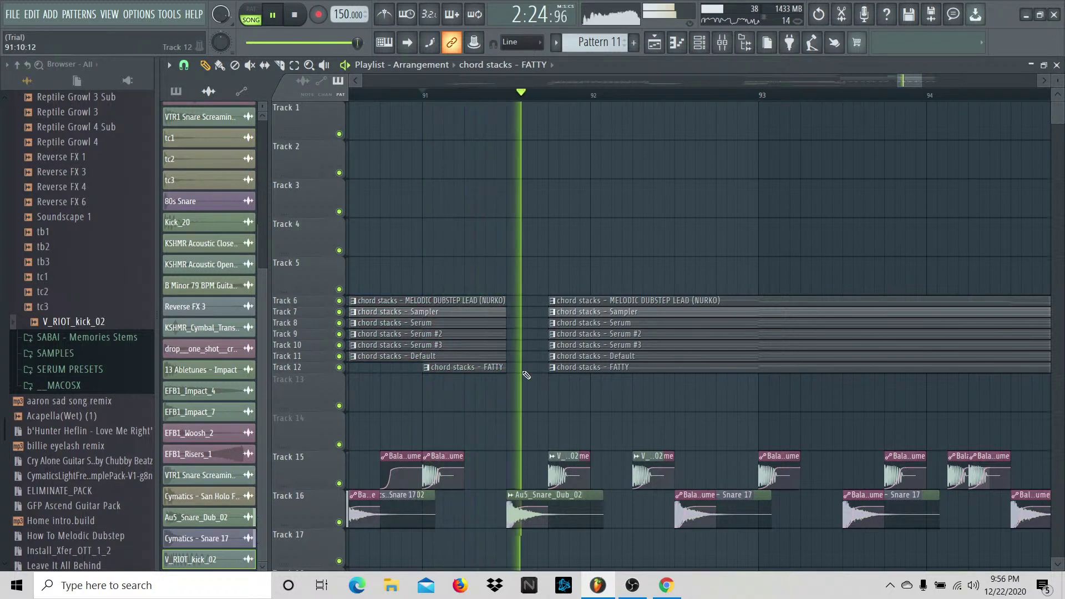
{"action": "key", "text": "space"}
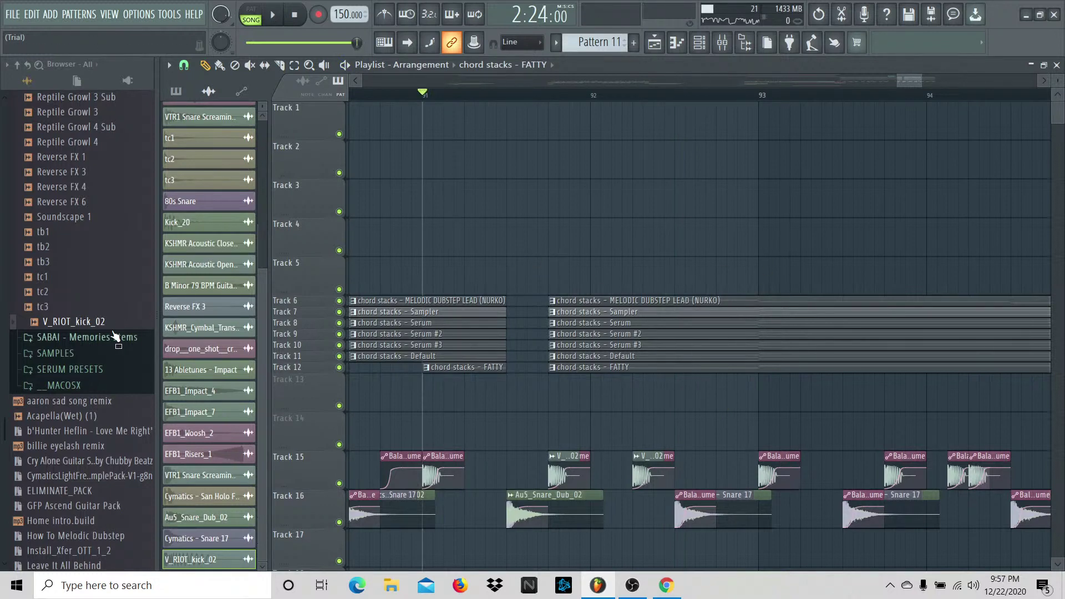
Step: Add EFB1_CHH_1 closed hats from the Melodic Dubstep Samples folder on Track 13, every two steps from 91:01
{"action": "scroll", "coordinate": [114, 335], "scroll_direction": "up", "scroll_amount": 10}
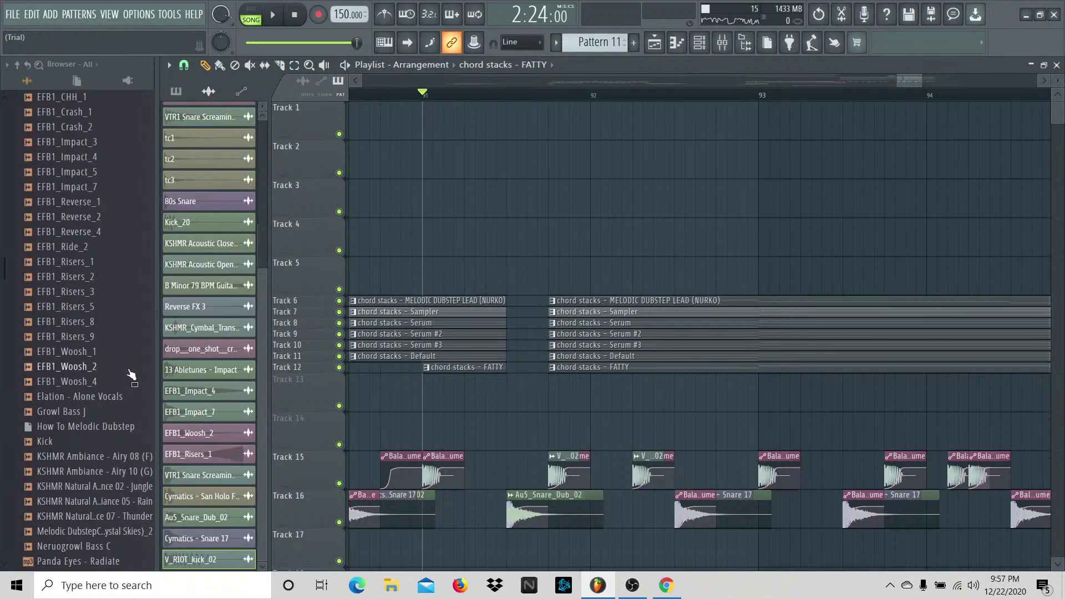
{"action": "scroll", "coordinate": [129, 371], "scroll_direction": "up", "scroll_amount": 6}
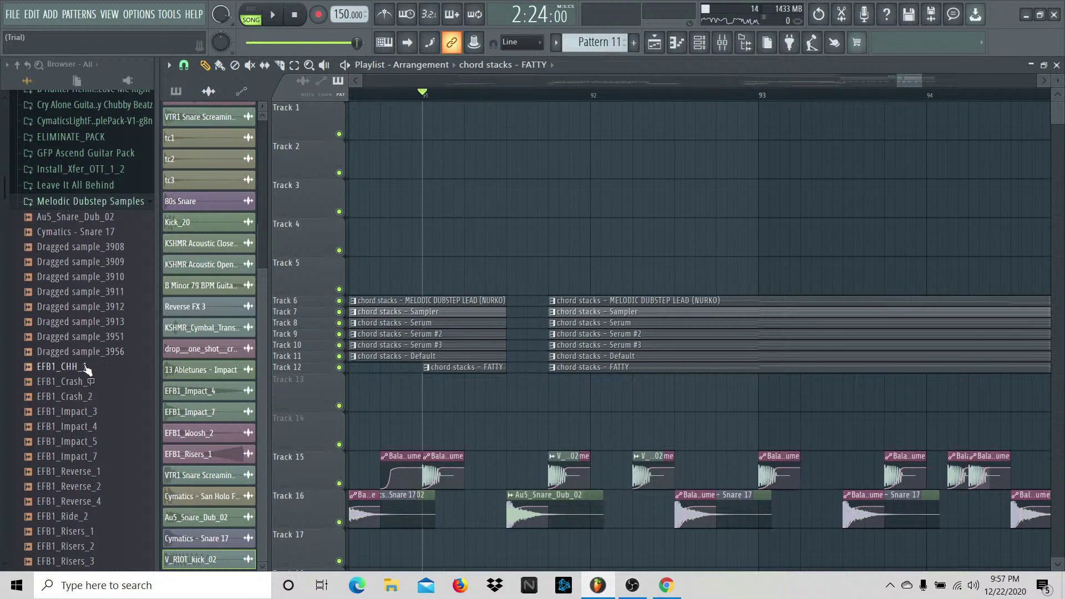
{"action": "left_click", "coordinate": [85, 367]}
{"action": "left_click_drag", "start_coordinate": [398, 405], "coordinate": [427, 398]}
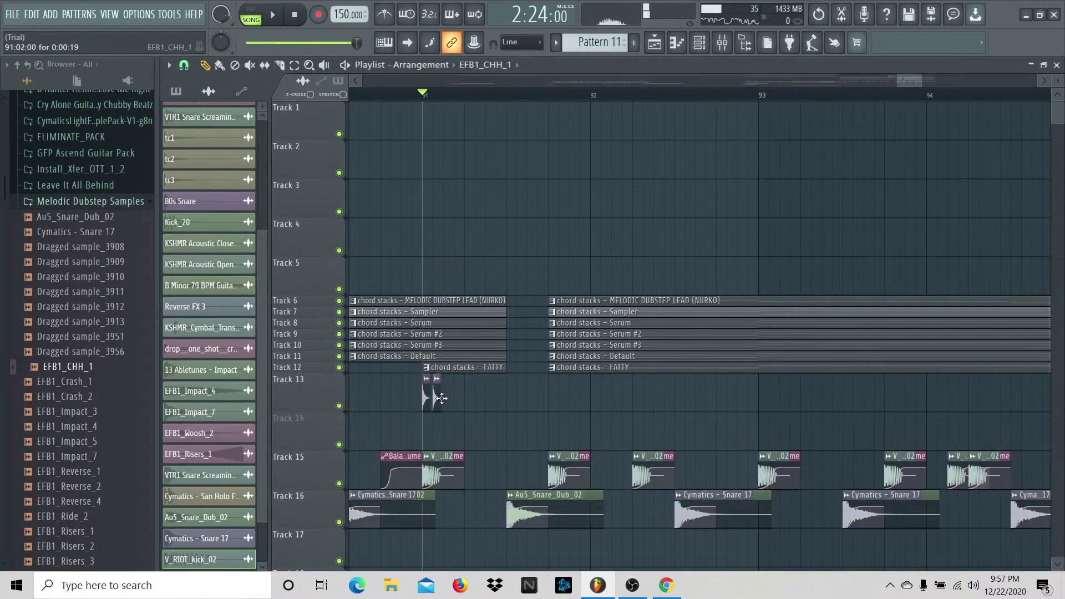
{"action": "left_click", "coordinate": [446, 399]}
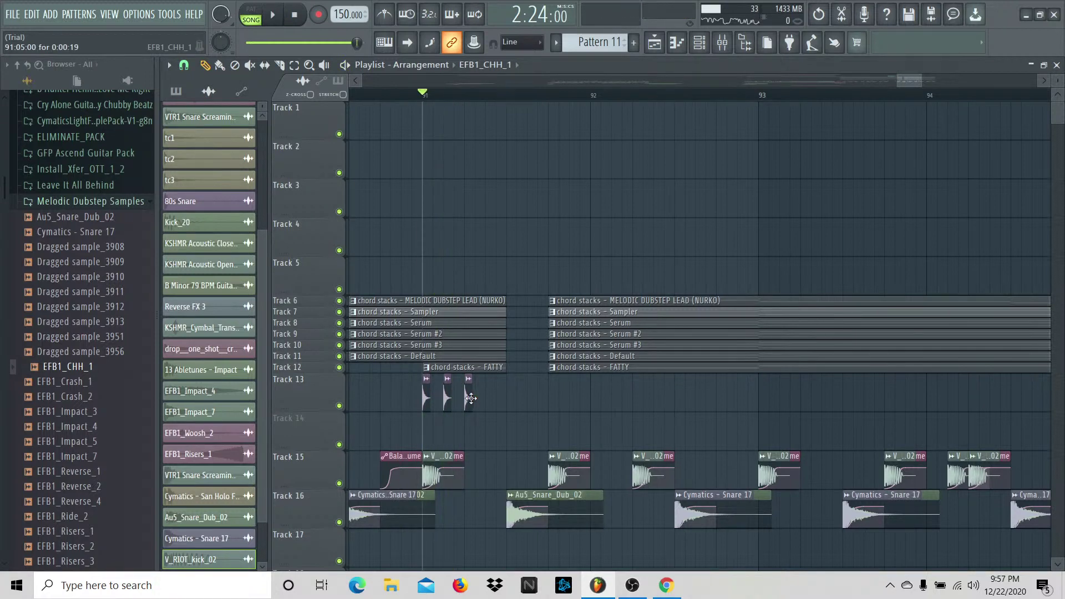
Step: Route EFB1_CHH_1 to mixer track 35 and lower that track's volume fader during playback
{"action": "double_click", "coordinate": [471, 398]}
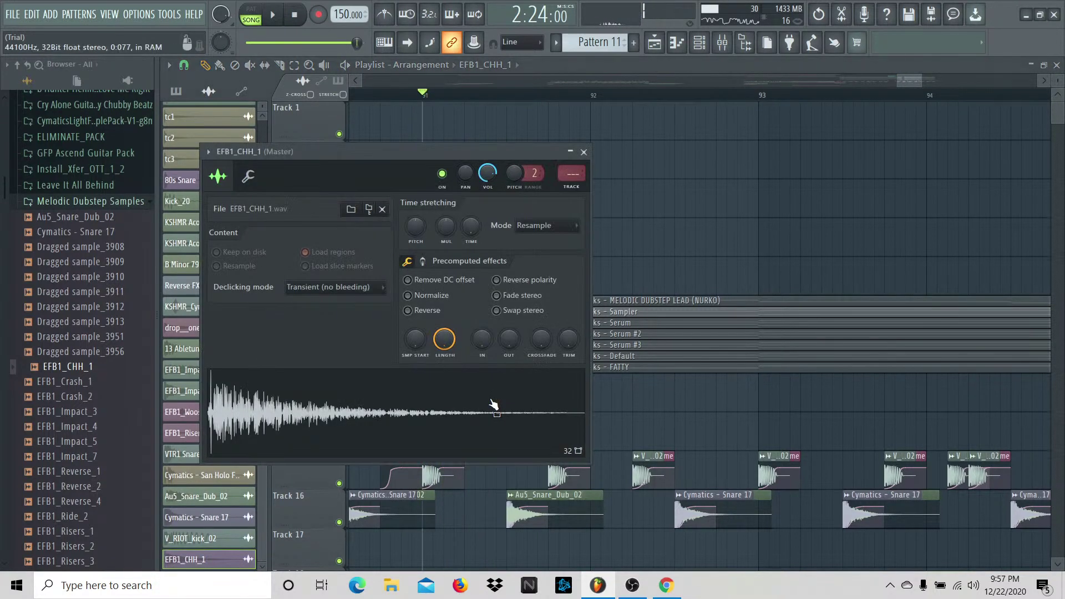
{"action": "key", "text": "F9"}
{"action": "left_click_drag", "start_coordinate": [733, 332], "coordinate": [733, 361]}
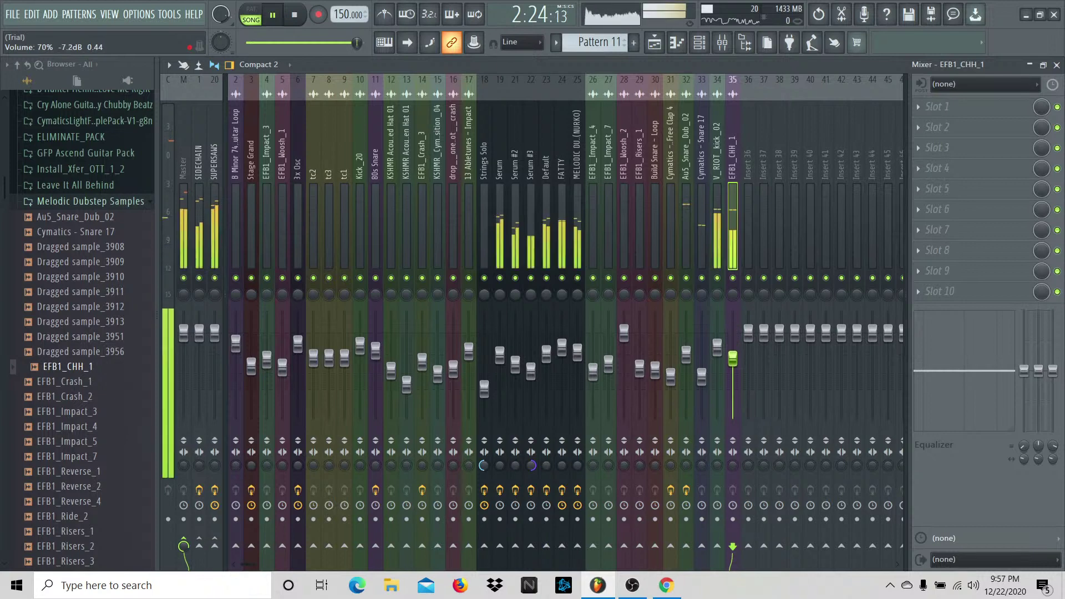
{"action": "left_click", "coordinate": [183, 260]}
{"action": "key", "text": "space"}
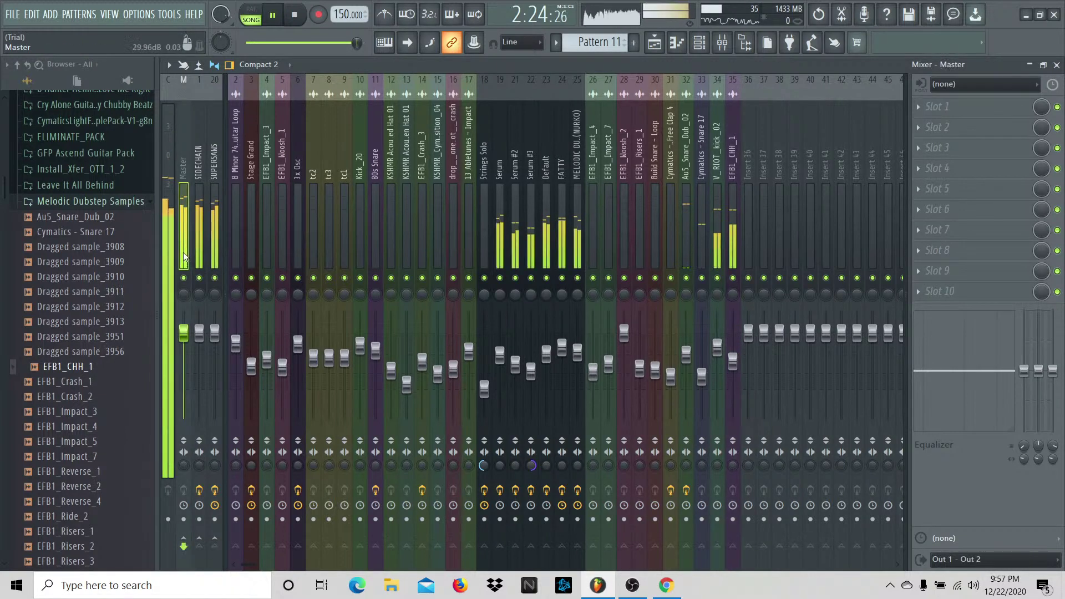
{"action": "key", "text": "space"}
{"action": "key", "text": "F5"}
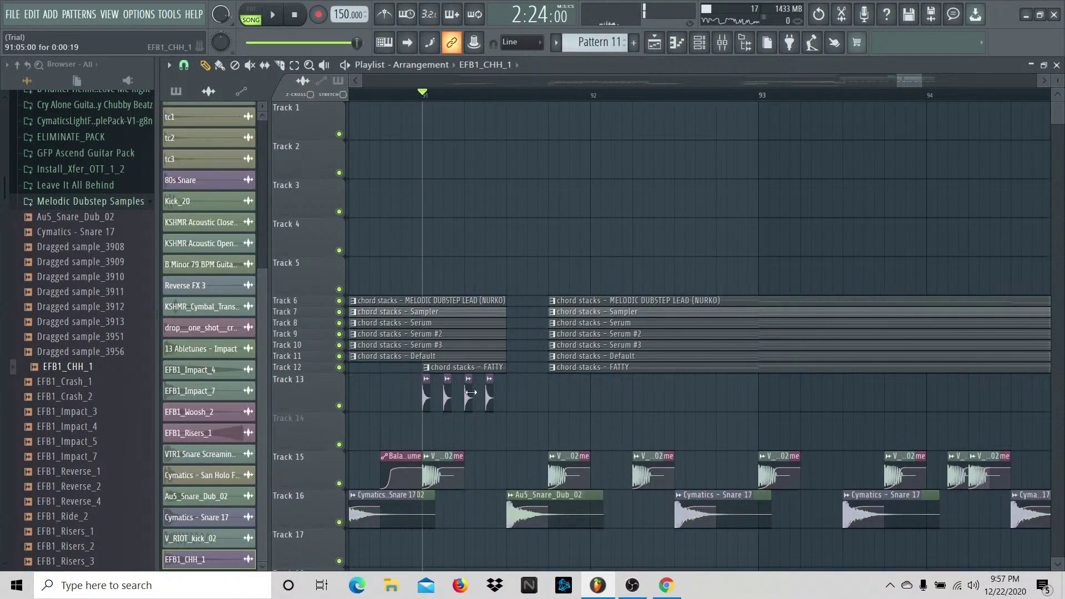
Step: Add EFB1_CHH_1 hats on Track 13 at 91:13, 91:14 and 91:15, then every two steps from 92:01 to 92:05
{"action": "left_click_drag", "start_coordinate": [546, 399], "coordinate": [553, 399]}
{"action": "key", "text": "space"}
{"action": "left_click", "coordinate": [562, 399]}
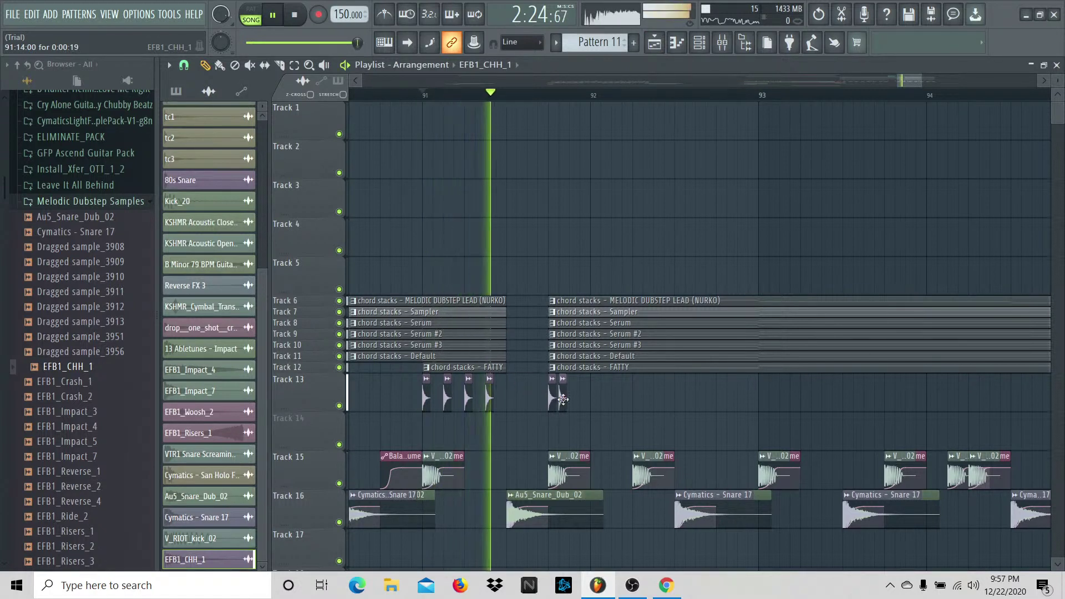
{"action": "left_click", "coordinate": [573, 400]}
{"action": "key", "text": "space"}
{"action": "left_click", "coordinate": [591, 399]}
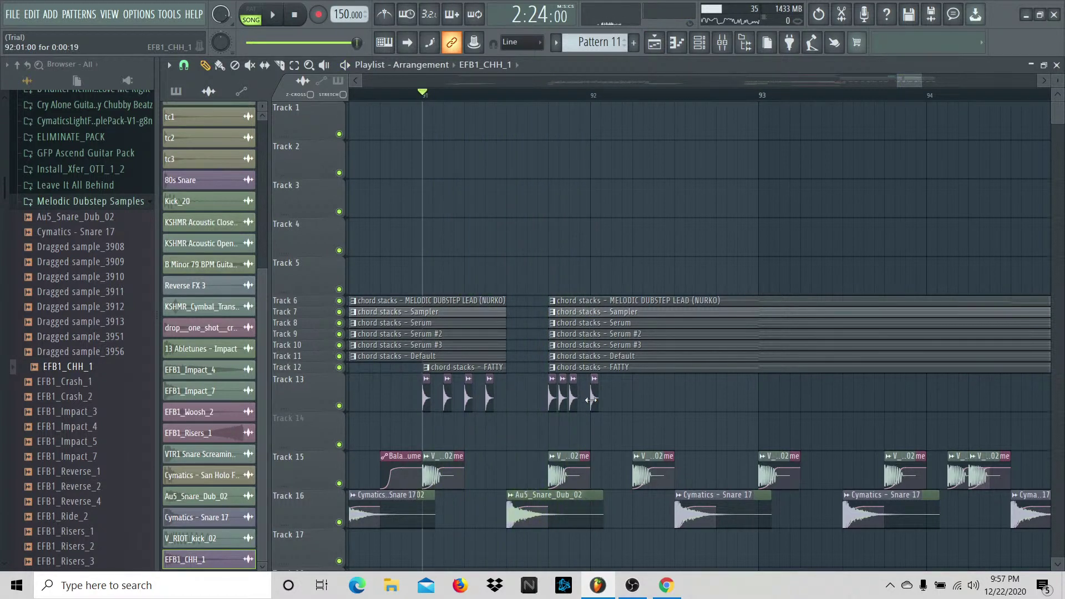
{"action": "key", "text": "space"}
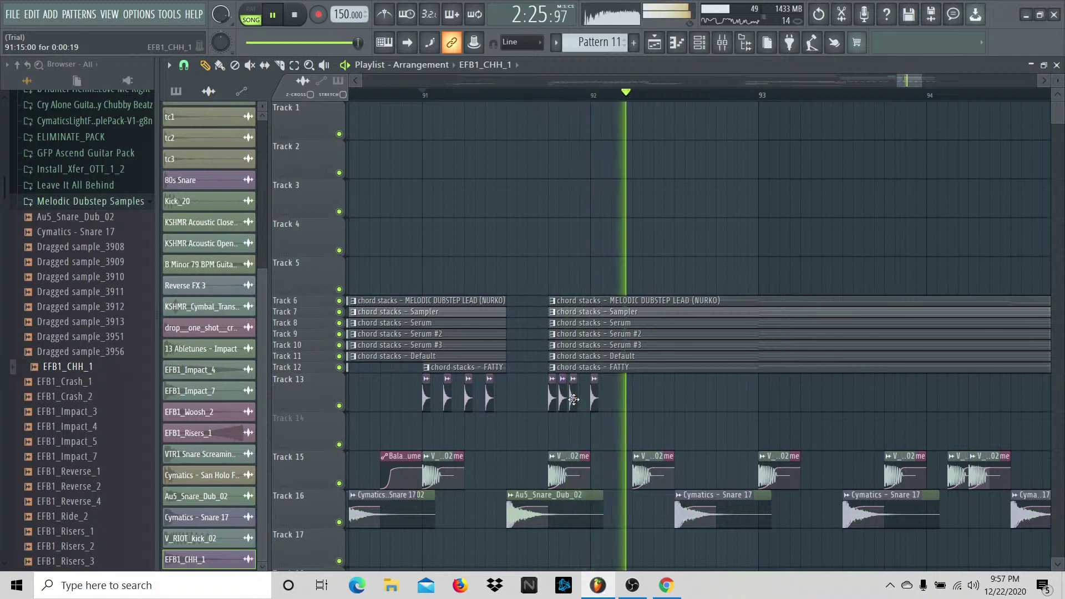
{"action": "key", "text": "space"}
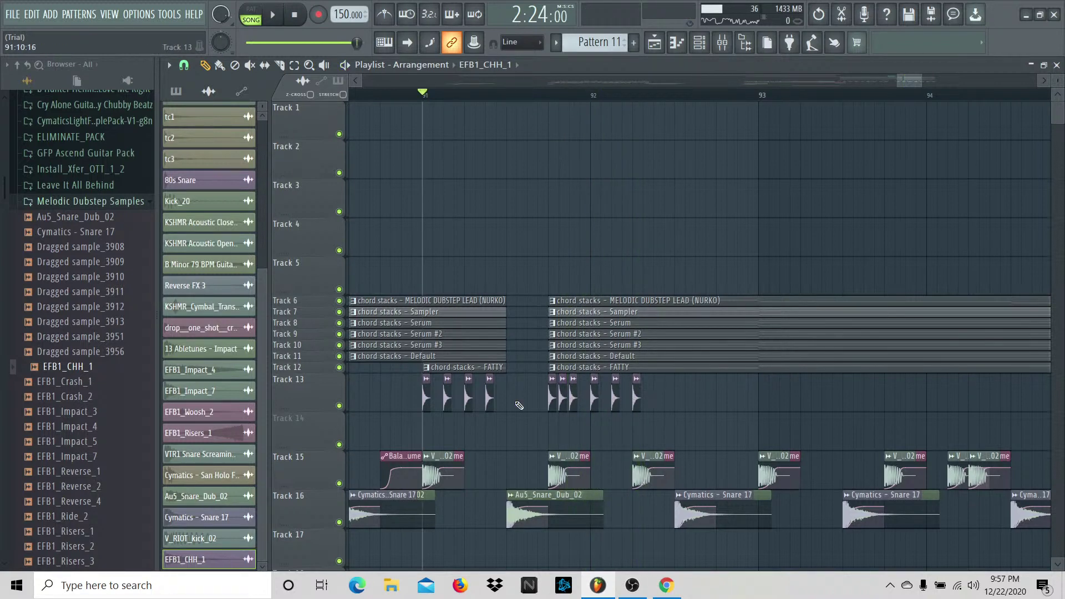
Step: Solo Track 13, add EFB1_CHH_1 hats every two steps from 92:07 to 92:13, and audition the pattern
{"action": "right_click", "coordinate": [339, 406]}
{"action": "key", "text": "space"}
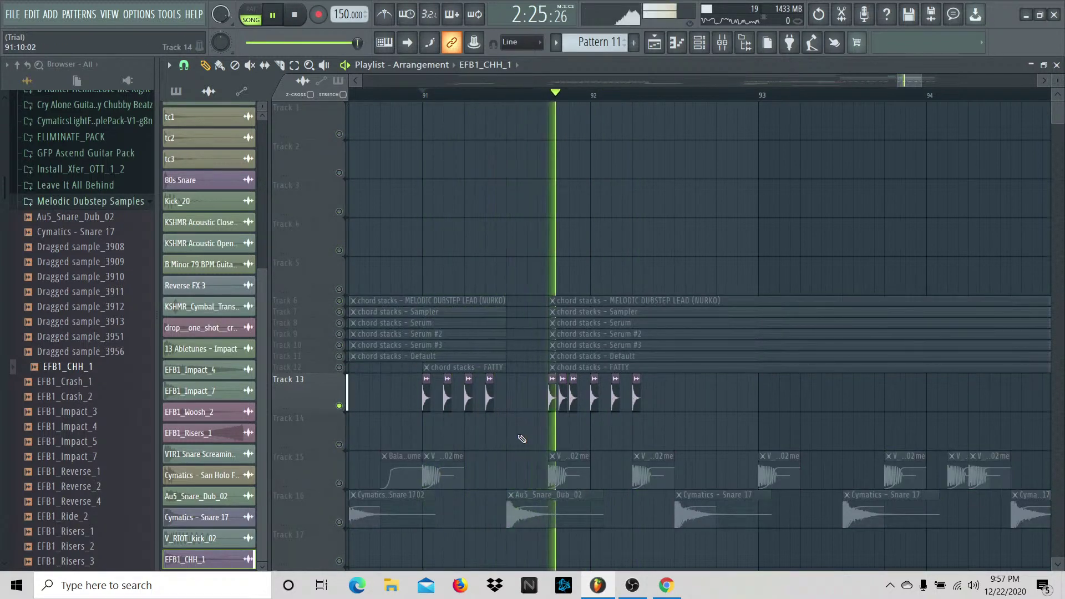
{"action": "key", "text": "space"}
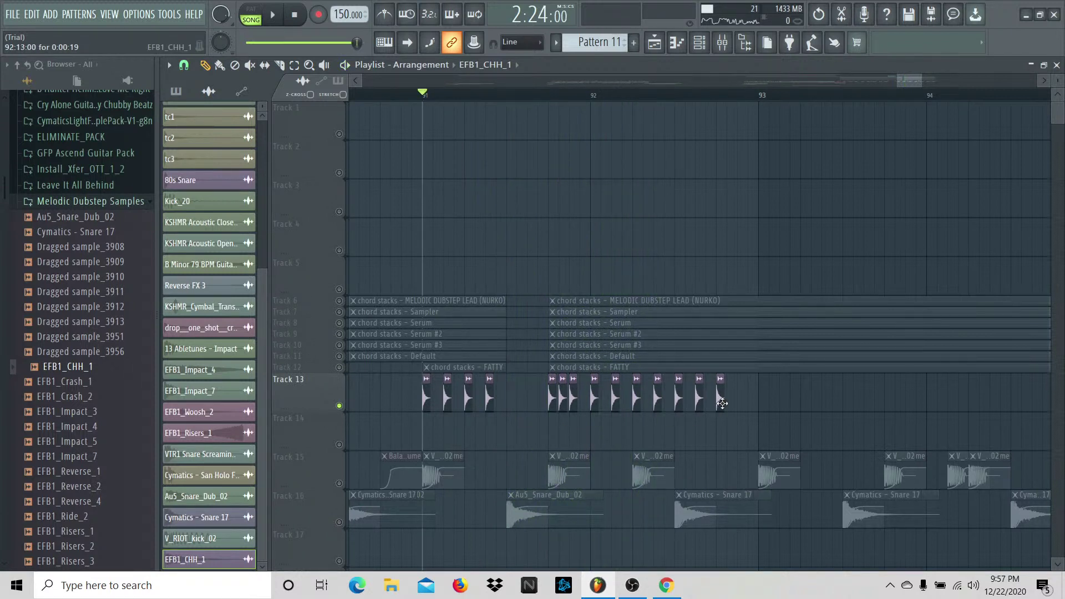
{"action": "key", "text": "space"}
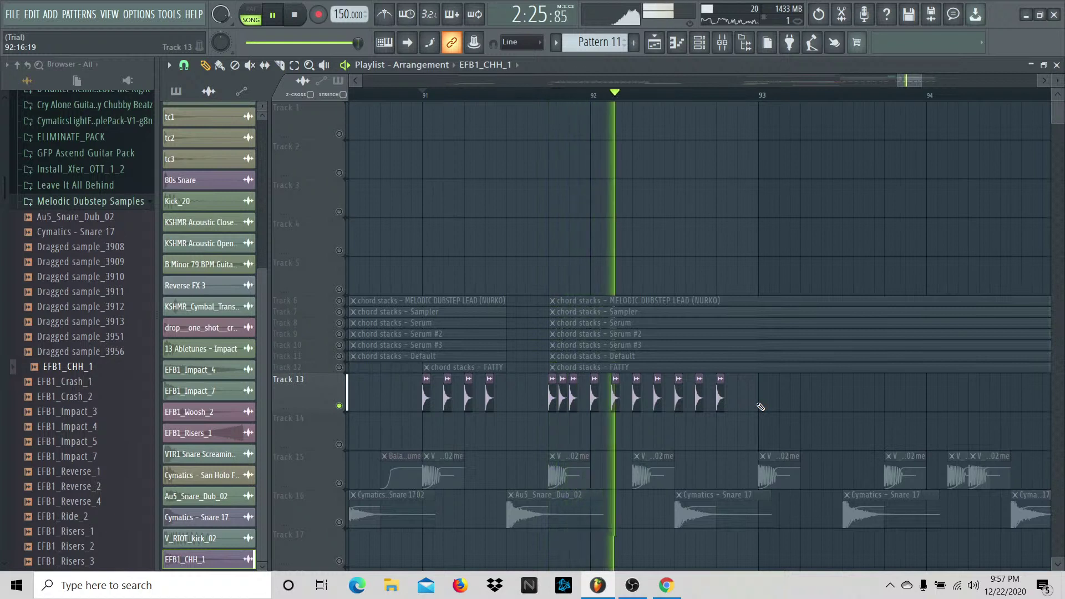
{"action": "key", "text": "space"}
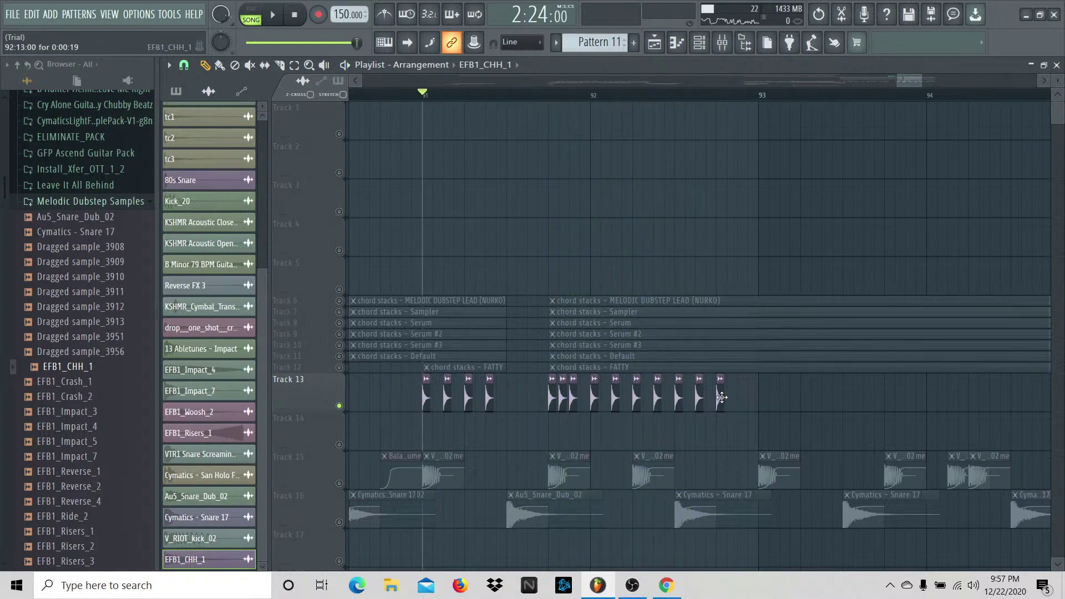
Step: Add EFB1_CHH_1 hats at 91:16 and 92:15, then unsolo Track 13 and play the pattern with the full mix
{"action": "key", "text": "space"}
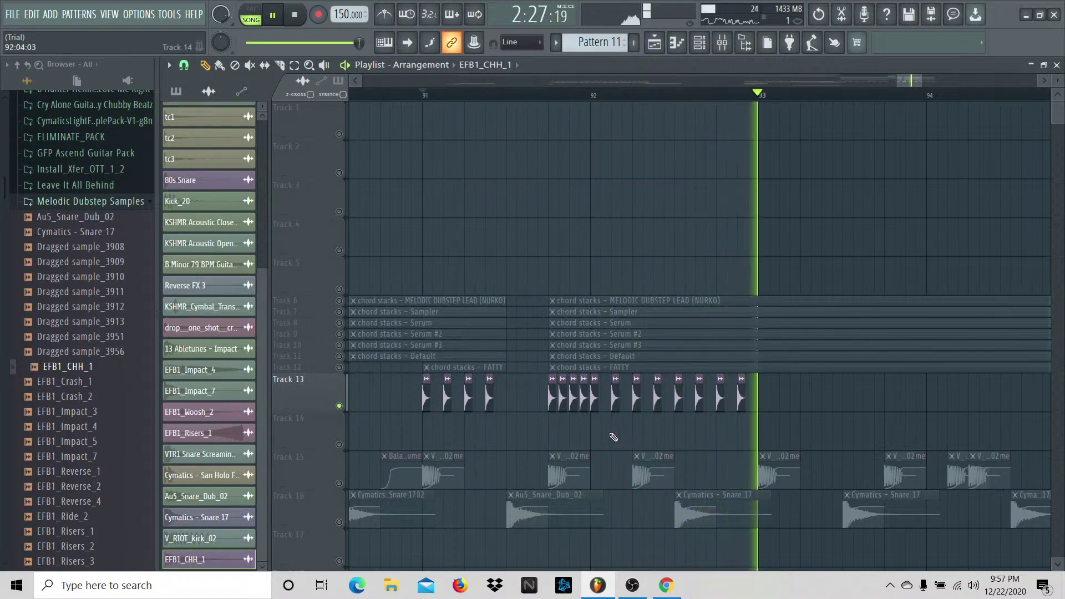
{"action": "key", "text": "space"}
{"action": "right_click", "coordinate": [339, 406]}
{"action": "key", "text": "space"}
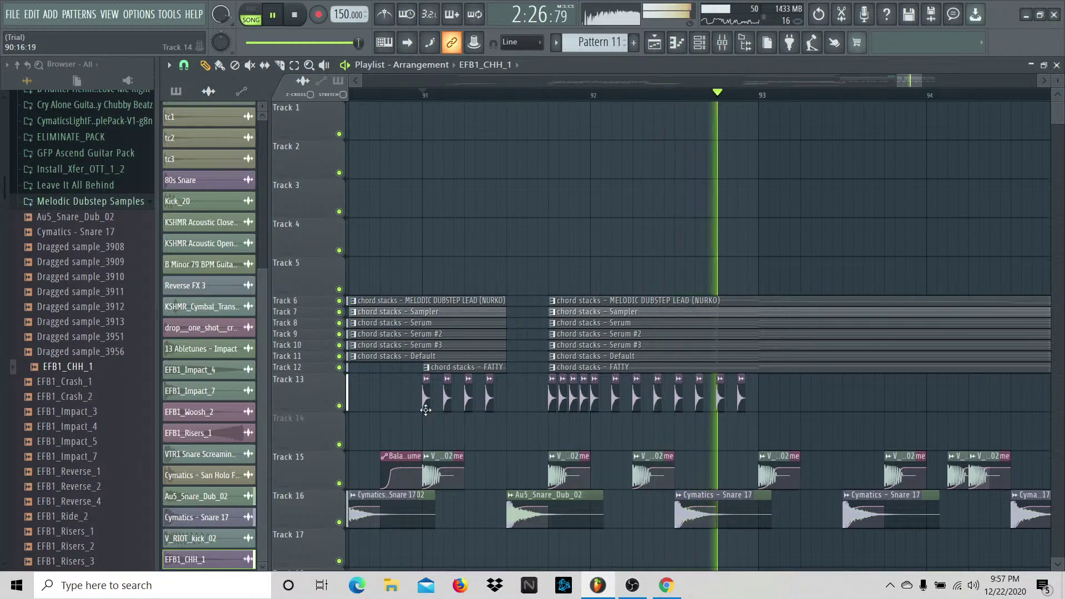
{"action": "key", "text": "space"}
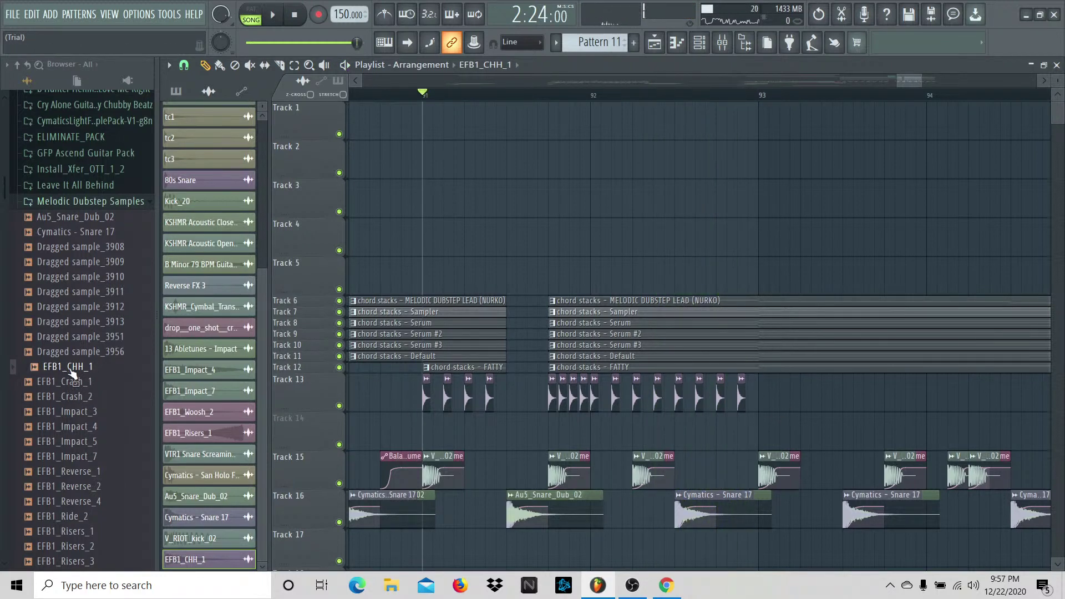
Step: Place the drop__one_shot__crash sample on Track 18 at the start of bar 91 and play it with the full mix
{"action": "scroll", "coordinate": [102, 372], "scroll_direction": "down", "scroll_amount": 4}
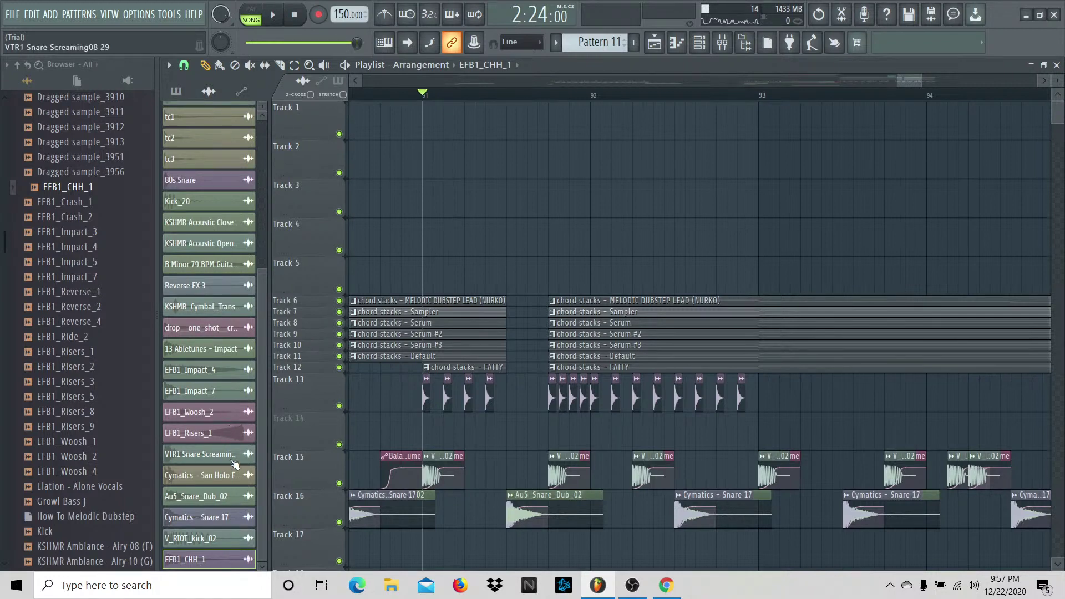
{"action": "left_click", "coordinate": [215, 328]}
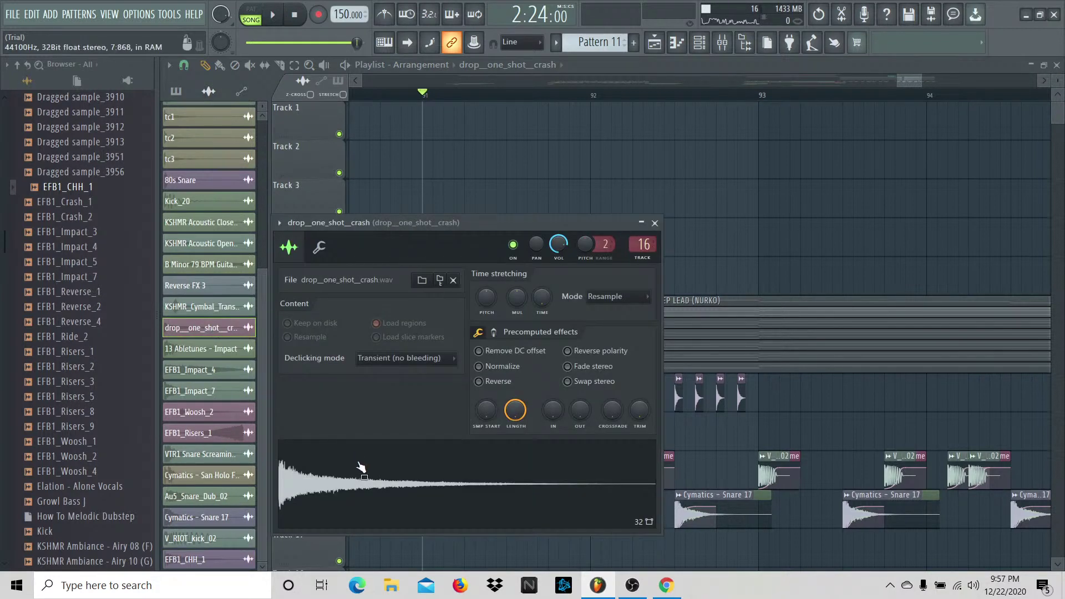
{"action": "left_click", "coordinate": [655, 223]}
{"action": "scroll", "coordinate": [611, 278], "scroll_direction": "down", "scroll_amount": 3}
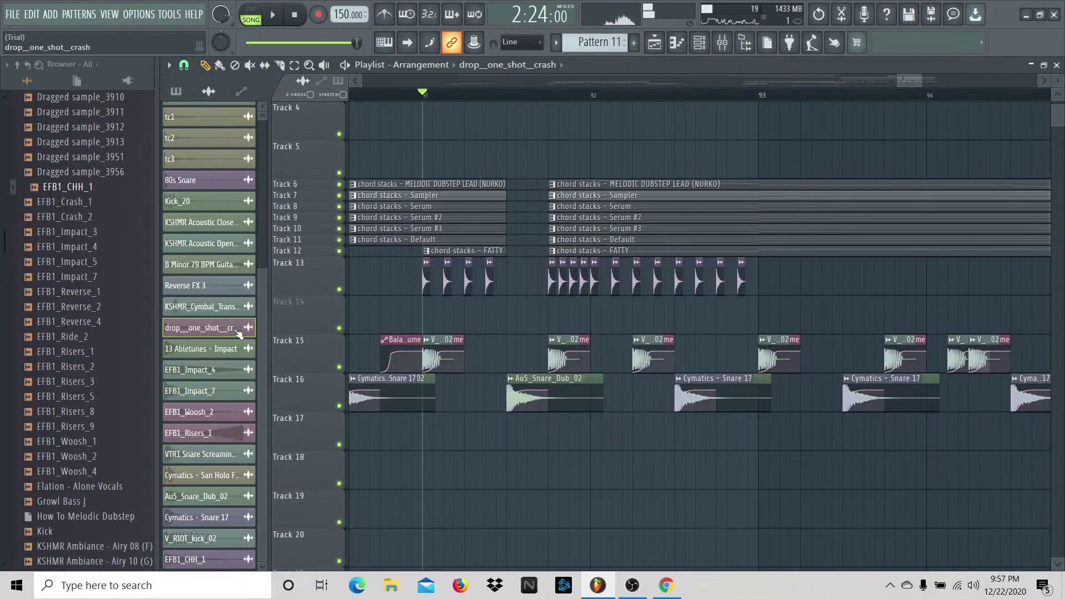
{"action": "left_click_drag", "start_coordinate": [208, 328], "coordinate": [477, 456]}
{"action": "key", "text": "space"}
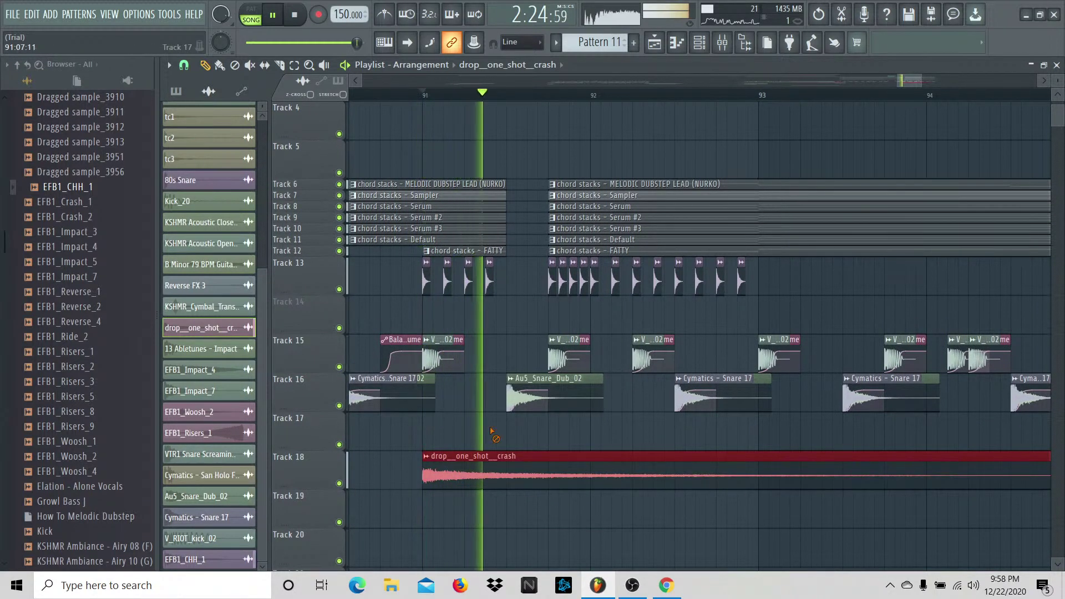
Step: Solo the crash on Track 18, unmute the kicks on Track 15 as well, and audition them together
{"action": "right_click", "coordinate": [342, 467]}
{"action": "left_click", "coordinate": [339, 367]}
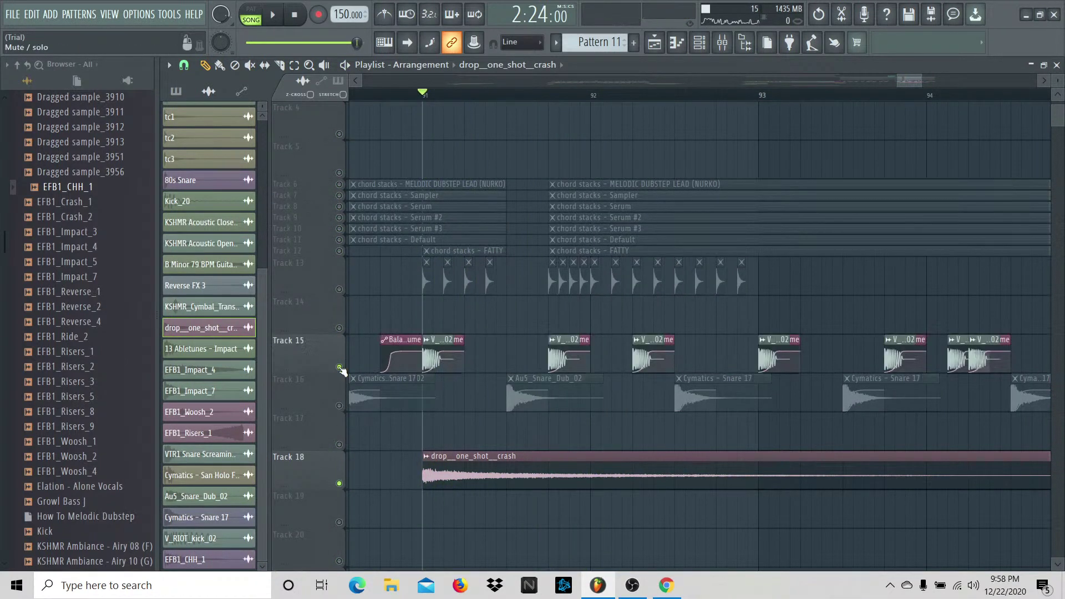
{"action": "key", "text": "space"}
Step: Unmute the chord stack tracks one by one from Track 12 up to Track 6 and audition them with crash and kicks
{"action": "left_click", "coordinate": [339, 251]}
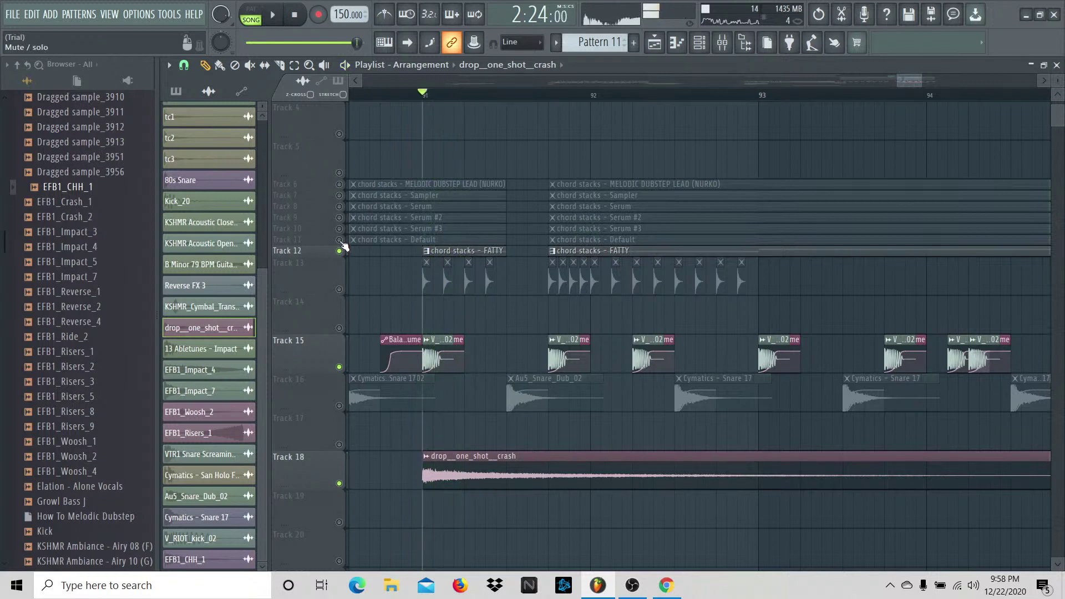
{"action": "left_click", "coordinate": [339, 239]}
{"action": "left_click", "coordinate": [339, 229]}
{"action": "key", "text": "space"}
{"action": "left_click", "coordinate": [339, 217]}
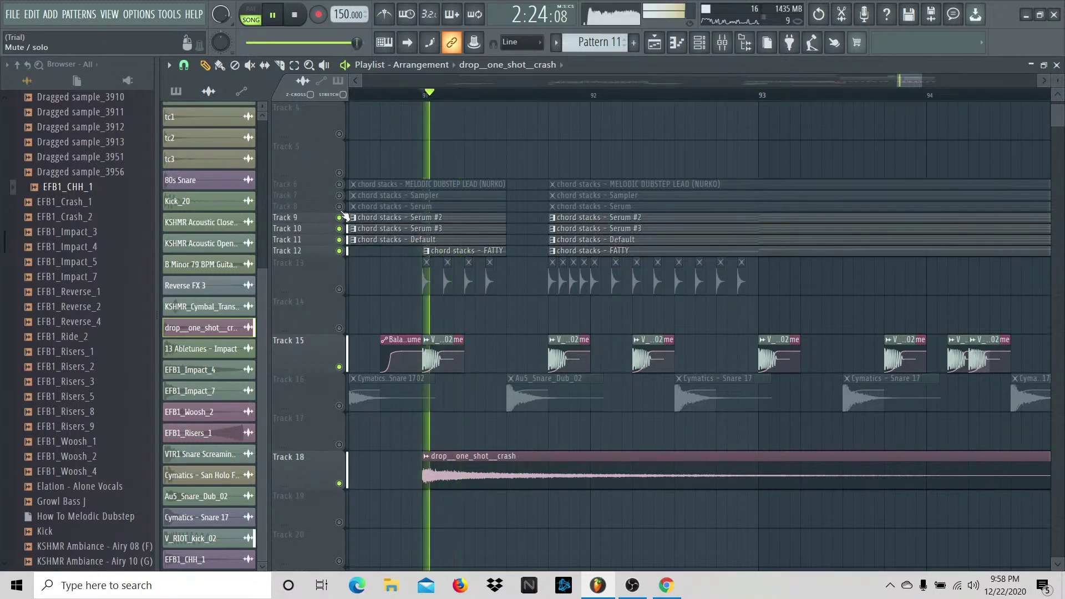
{"action": "left_click", "coordinate": [339, 206]}
{"action": "left_click", "coordinate": [339, 195]}
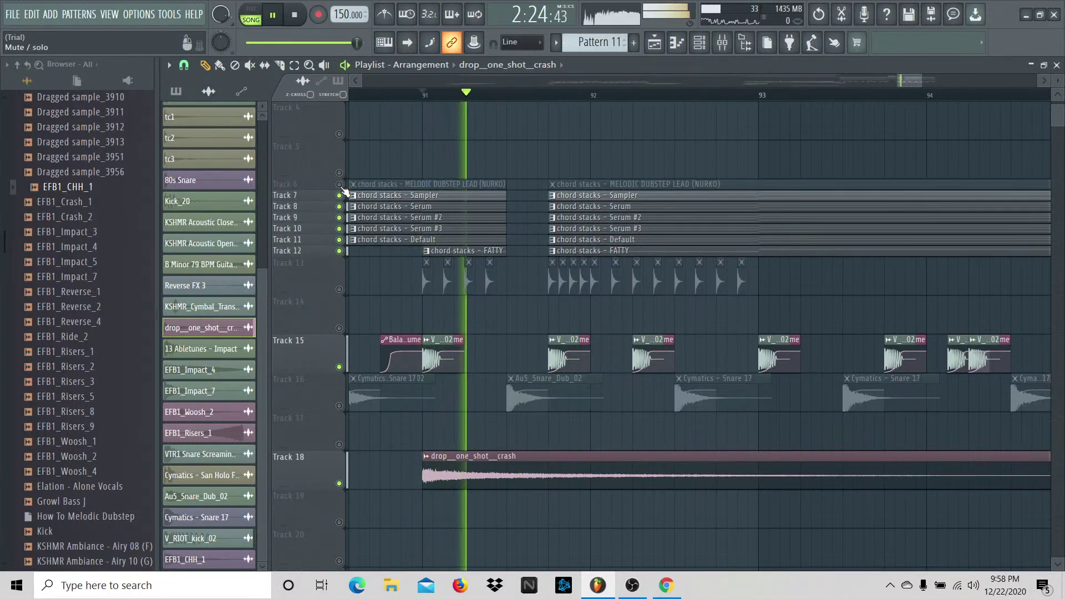
{"action": "left_click", "coordinate": [339, 184]}
{"action": "key", "text": "space"}
{"action": "key", "text": "space"}
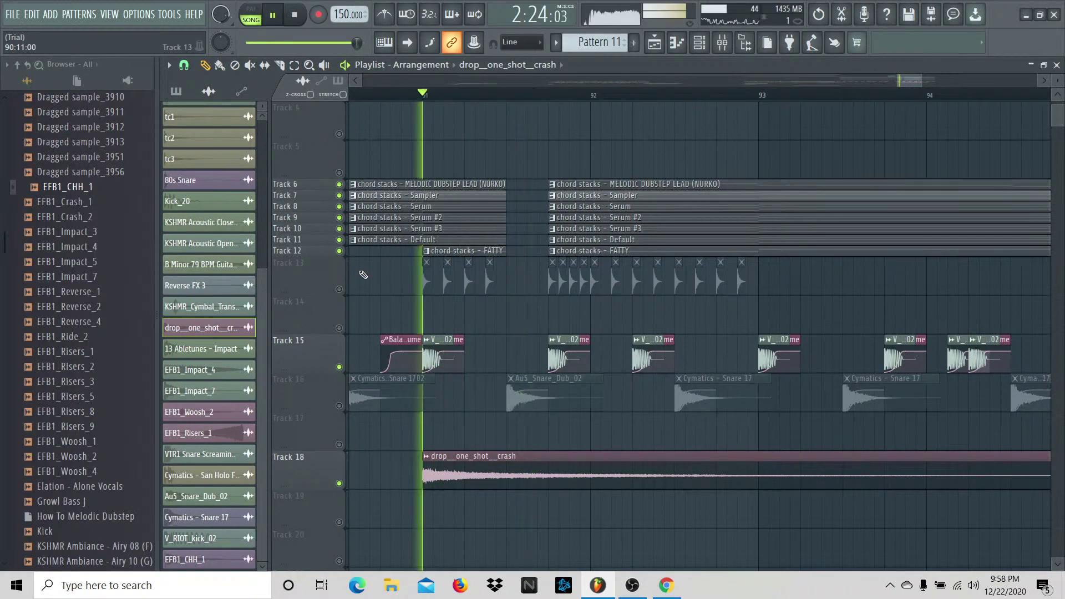
Step: Unmute all playlist tracks and play the drop with the full mix from bar 91
{"action": "right_click", "coordinate": [339, 251]}
{"action": "key", "text": "space"}
{"action": "right_click", "coordinate": [339, 251]}
{"action": "key", "text": "space"}
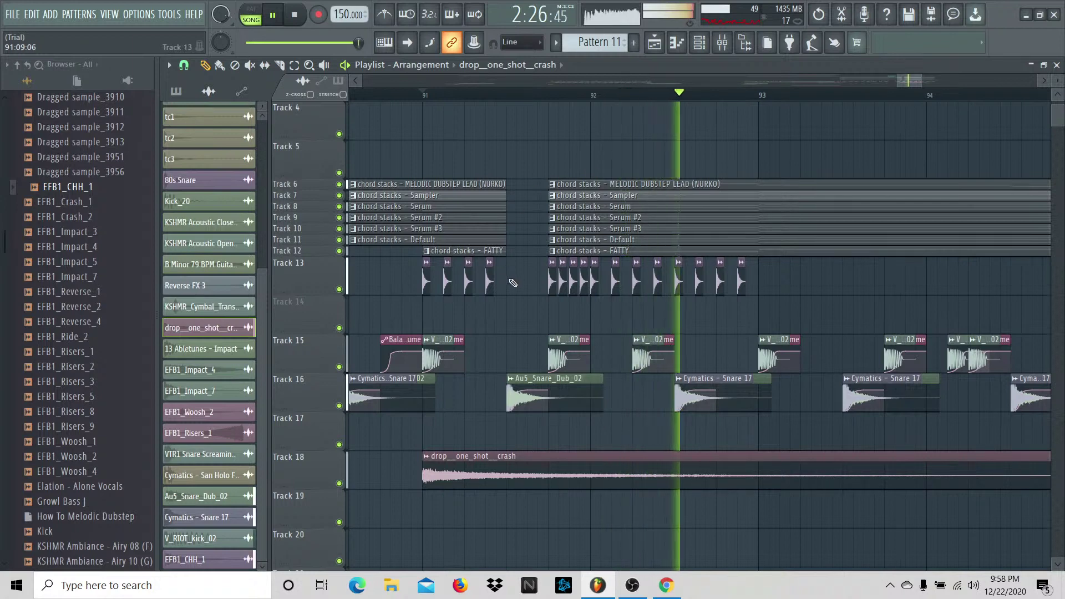
{"action": "key", "text": "space"}
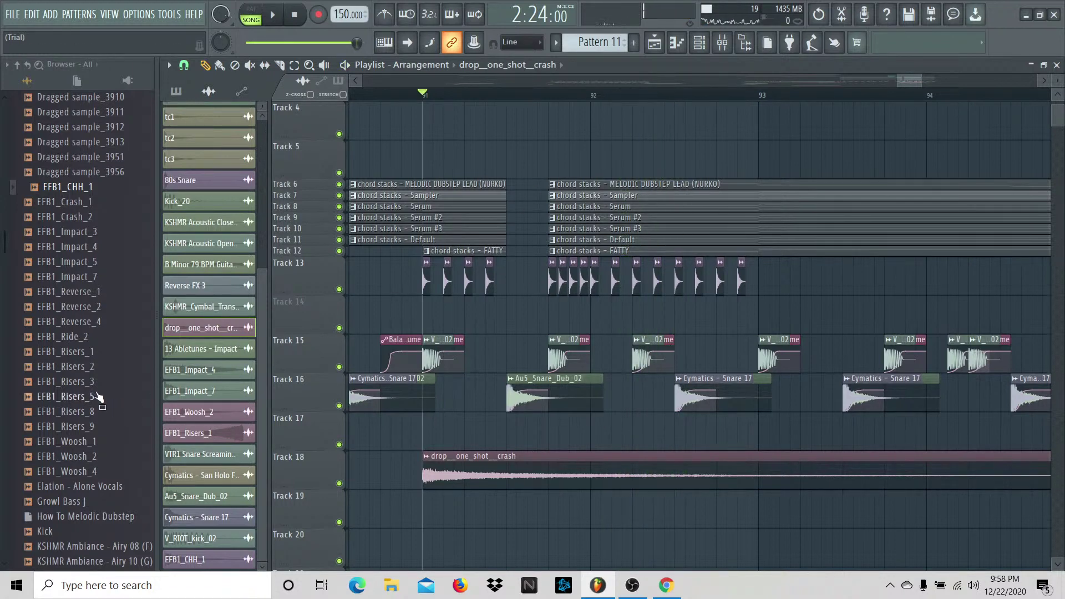
Step: Preview the EFB1 crash samples, then close Melodic Dubstep Samples and open the Leave It All Behind folder
{"action": "key", "text": "Down"}
{"action": "key", "text": "Down"}
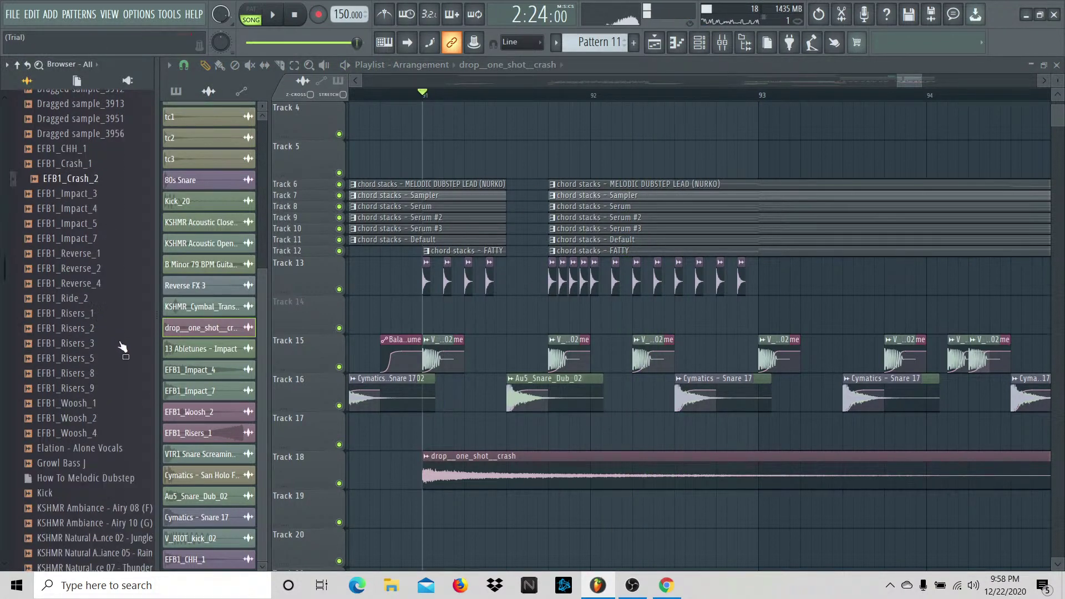
{"action": "scroll", "coordinate": [122, 344], "scroll_direction": "down", "scroll_amount": 7}
{"action": "scroll", "coordinate": [121, 346], "scroll_direction": "up", "scroll_amount": 9}
{"action": "scroll", "coordinate": [114, 327], "scroll_direction": "up", "scroll_amount": 4}
{"action": "left_click", "coordinate": [103, 295]}
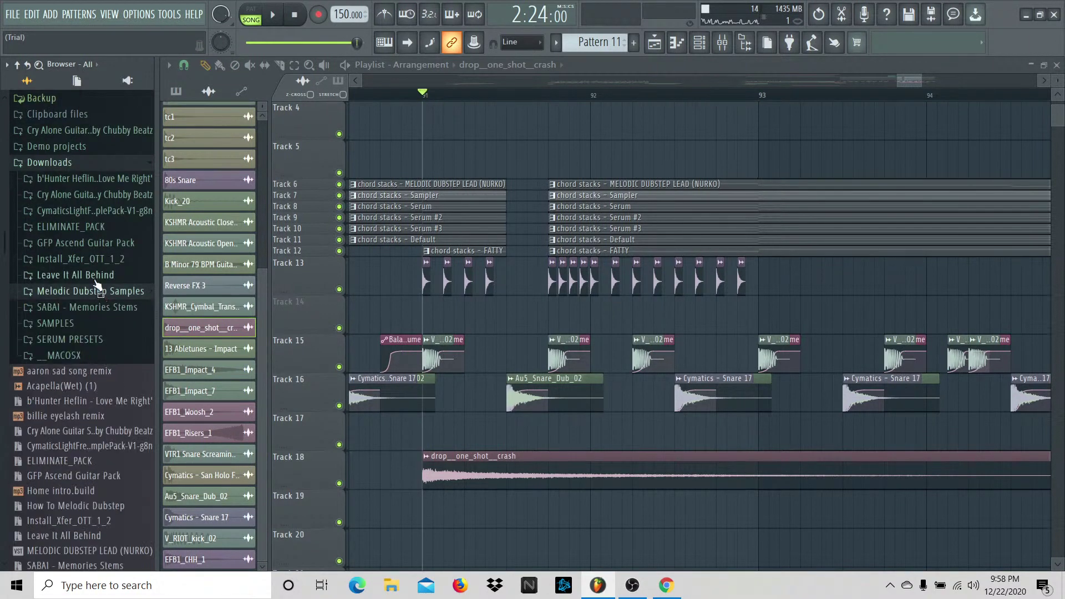
{"action": "scroll", "coordinate": [104, 285], "scroll_direction": "down", "scroll_amount": 4}
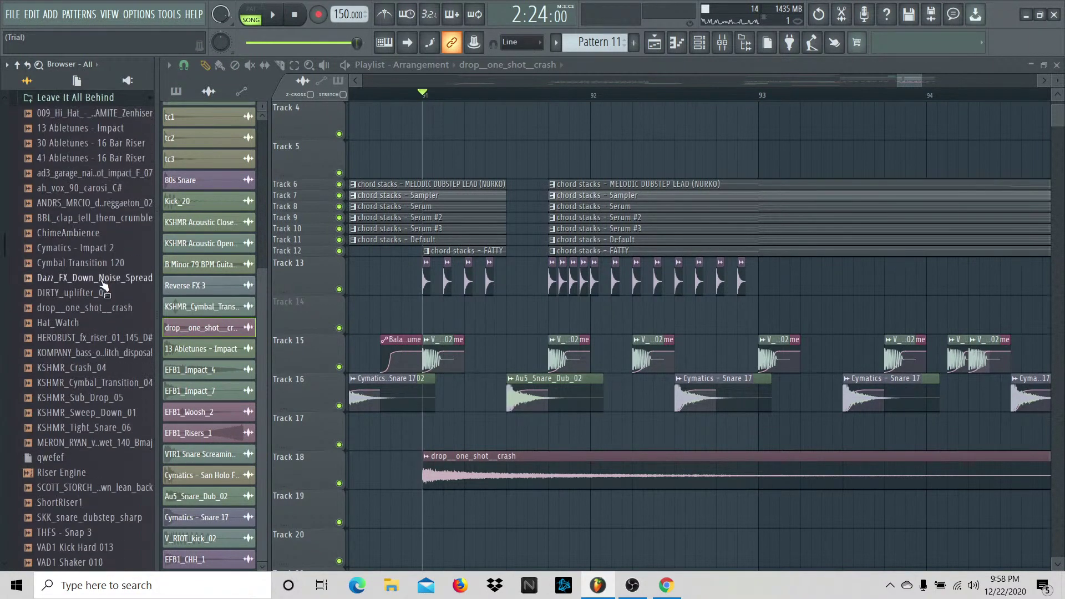
Step: Preview ah_vox_90_carosi_C#, place it on Track 14 at 91:09 with the Au5 snare, and audition it
{"action": "left_click", "coordinate": [129, 190]}
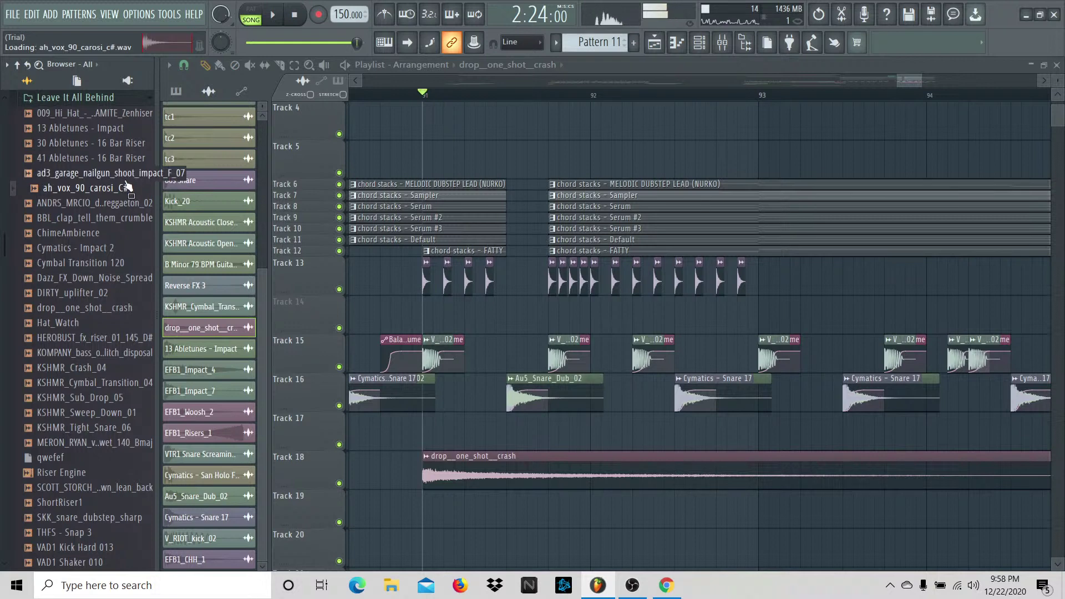
{"action": "left_click_drag", "start_coordinate": [306, 285], "coordinate": [508, 305]}
{"action": "key", "text": "space"}
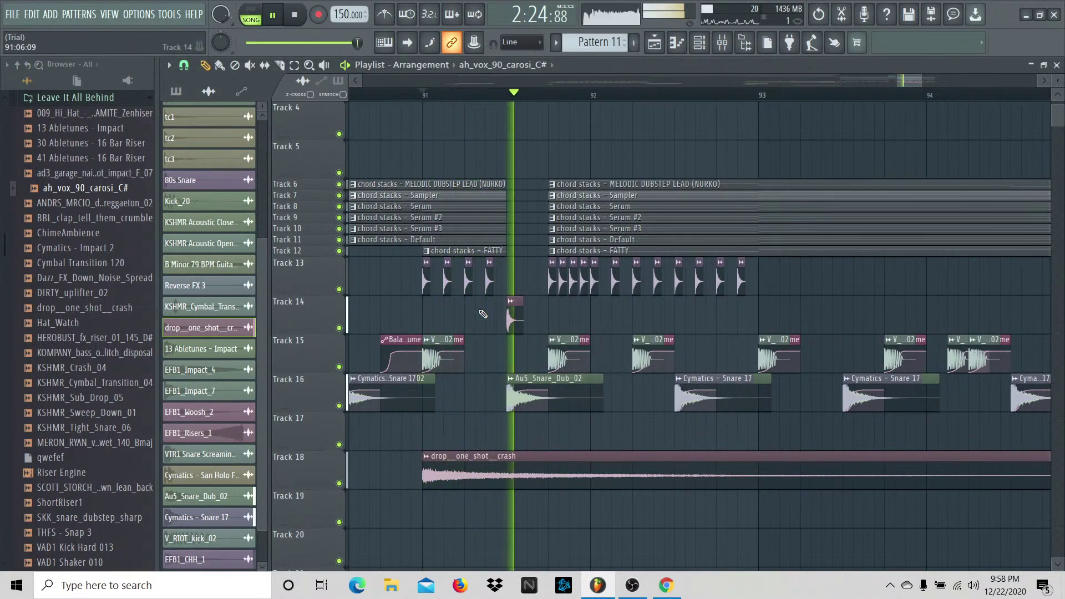
{"action": "key", "text": "space"}
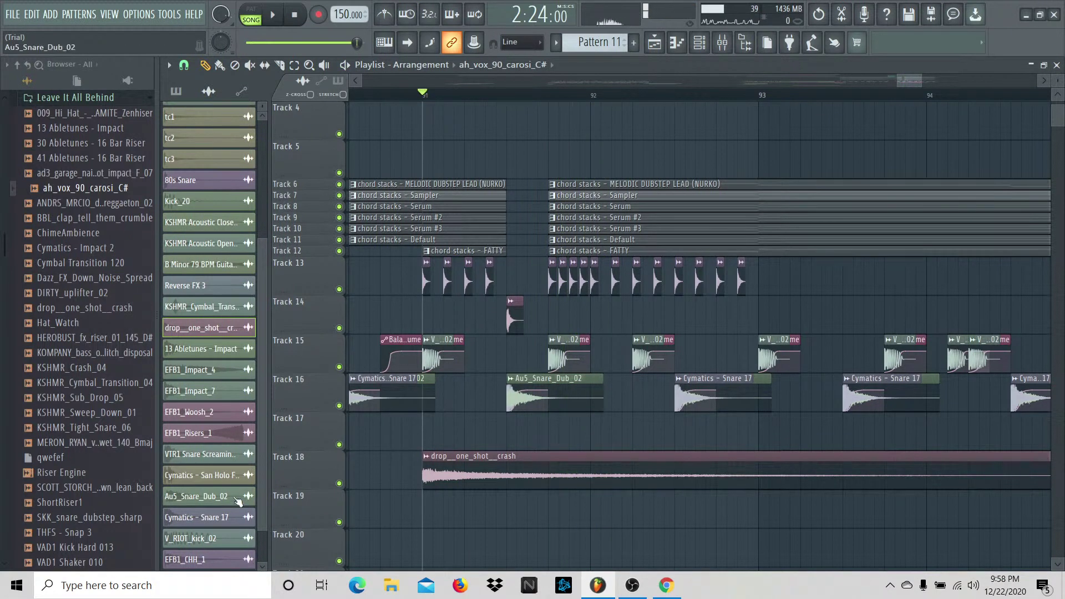
Step: Delete the ah_vox_90_carosi_C# channel from the project
{"action": "scroll", "coordinate": [238, 502], "scroll_direction": "down", "scroll_amount": 1}
{"action": "right_click", "coordinate": [229, 558]}
{"action": "left_click", "coordinate": [247, 554]}
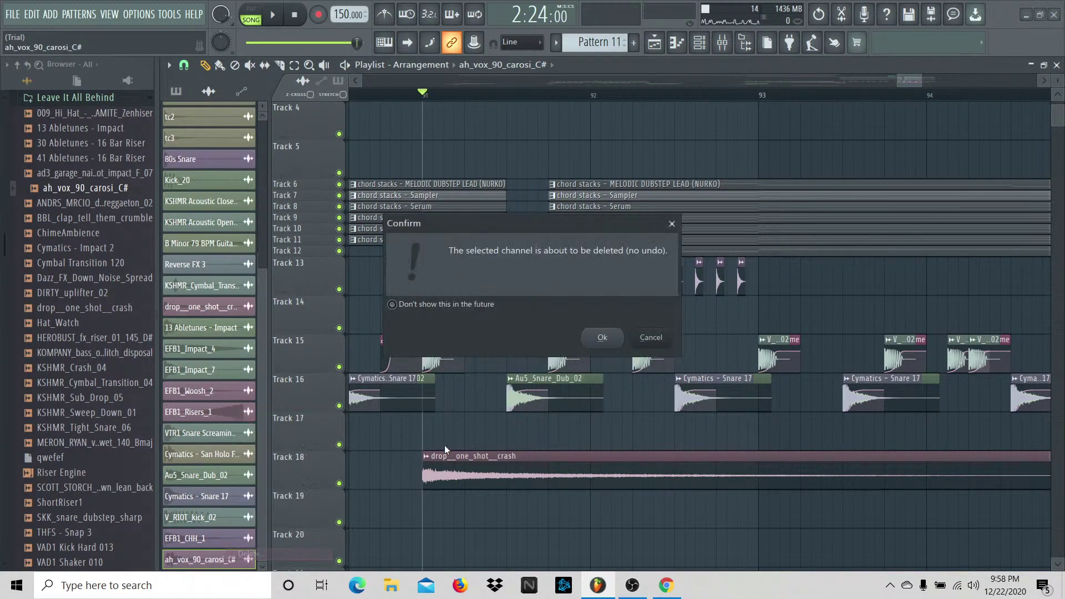
{"action": "left_click", "coordinate": [603, 338]}
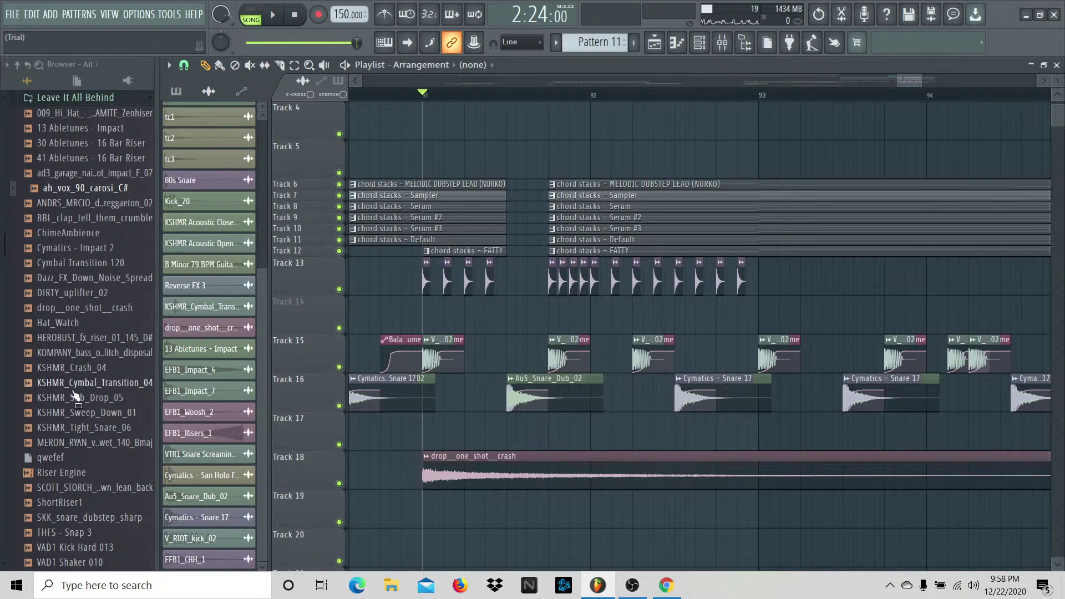
Step: Preview VTR1 Closed Hihat 45 in the Leave It All Behind folder, look through its other samples, and close the folder
{"action": "scroll", "coordinate": [74, 395], "scroll_direction": "down", "scroll_amount": 6}
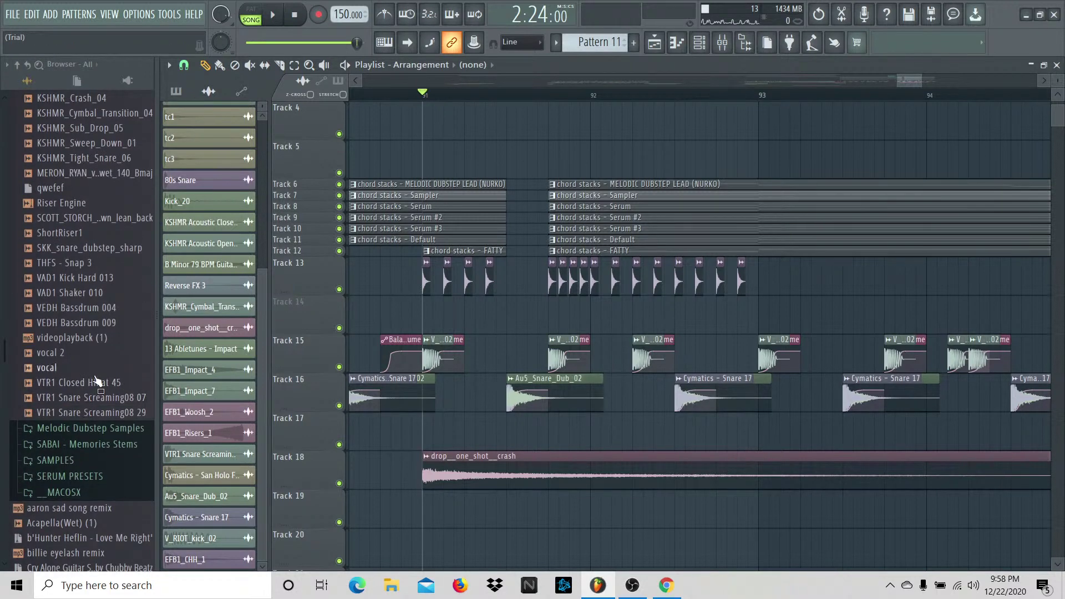
{"action": "left_click_drag", "start_coordinate": [95, 381], "coordinate": [102, 386]}
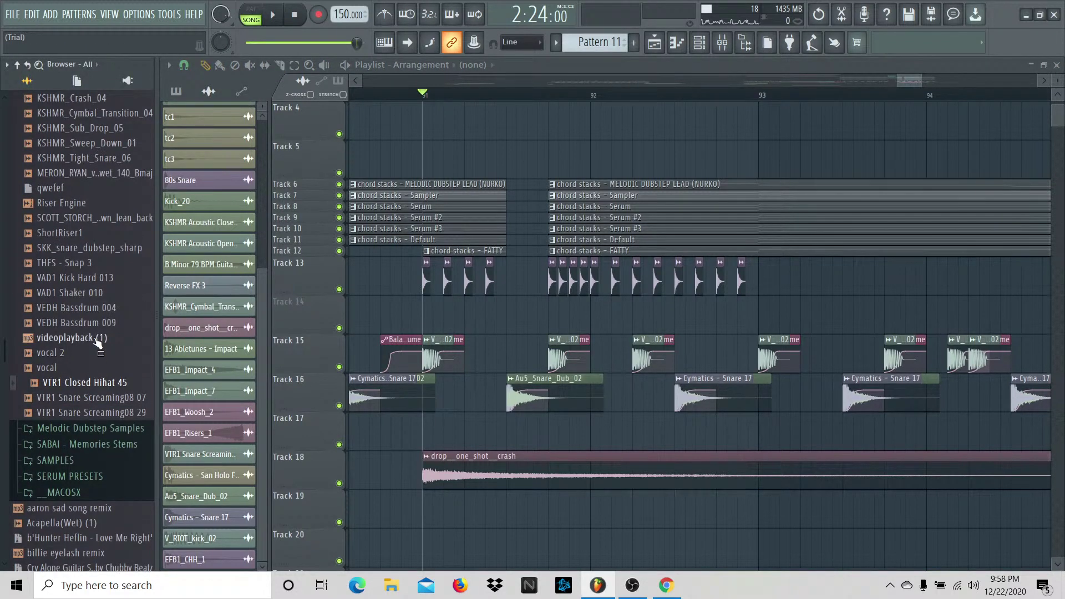
{"action": "scroll", "coordinate": [98, 328], "scroll_direction": "up", "scroll_amount": 2}
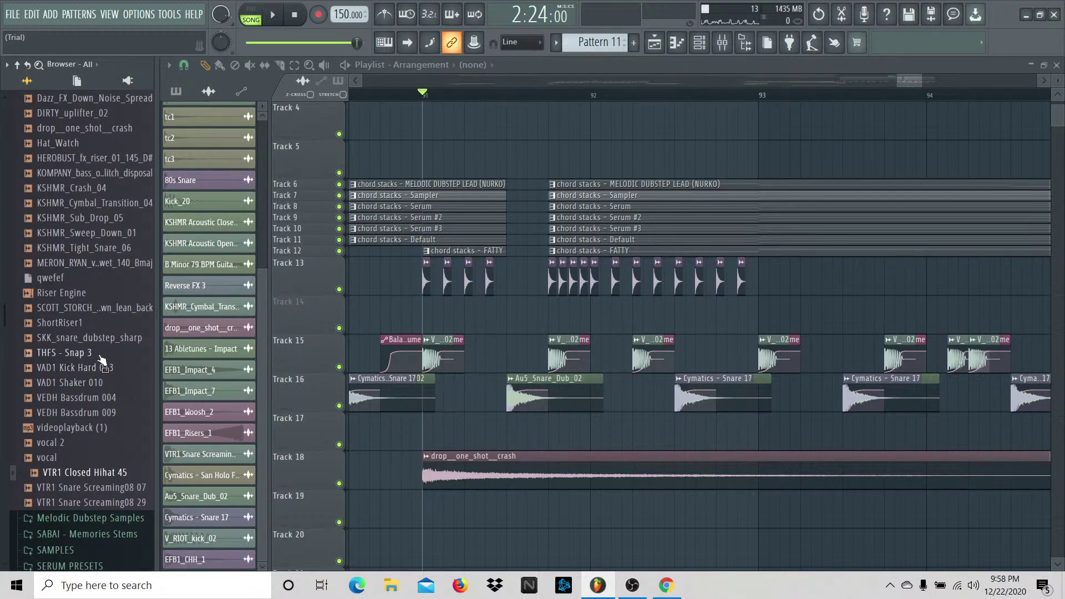
{"action": "scroll", "coordinate": [102, 342], "scroll_direction": "up", "scroll_amount": 4}
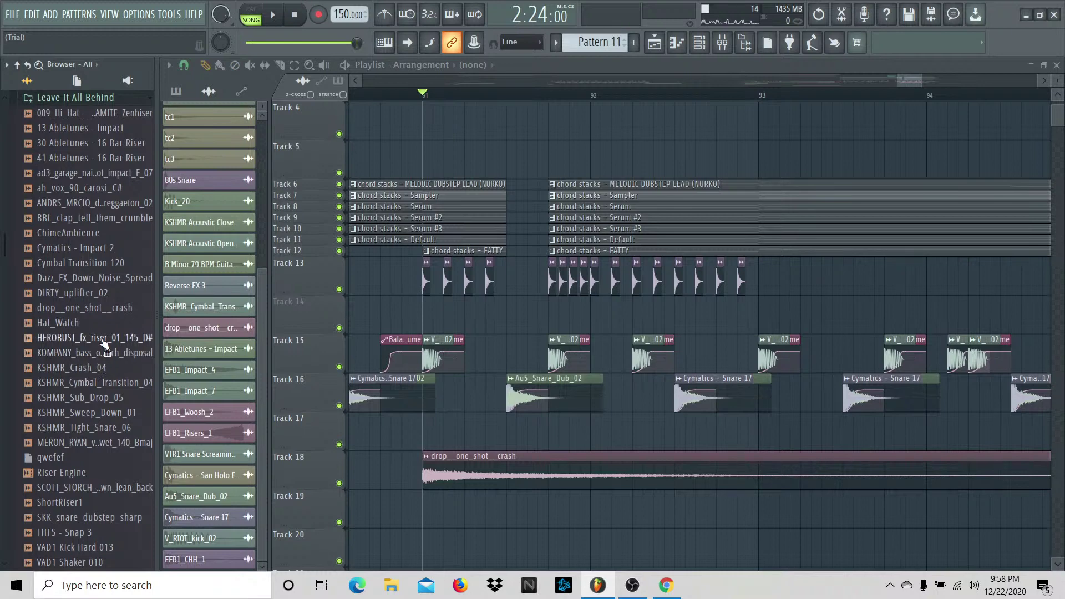
{"action": "scroll", "coordinate": [102, 347], "scroll_direction": "up", "scroll_amount": 2}
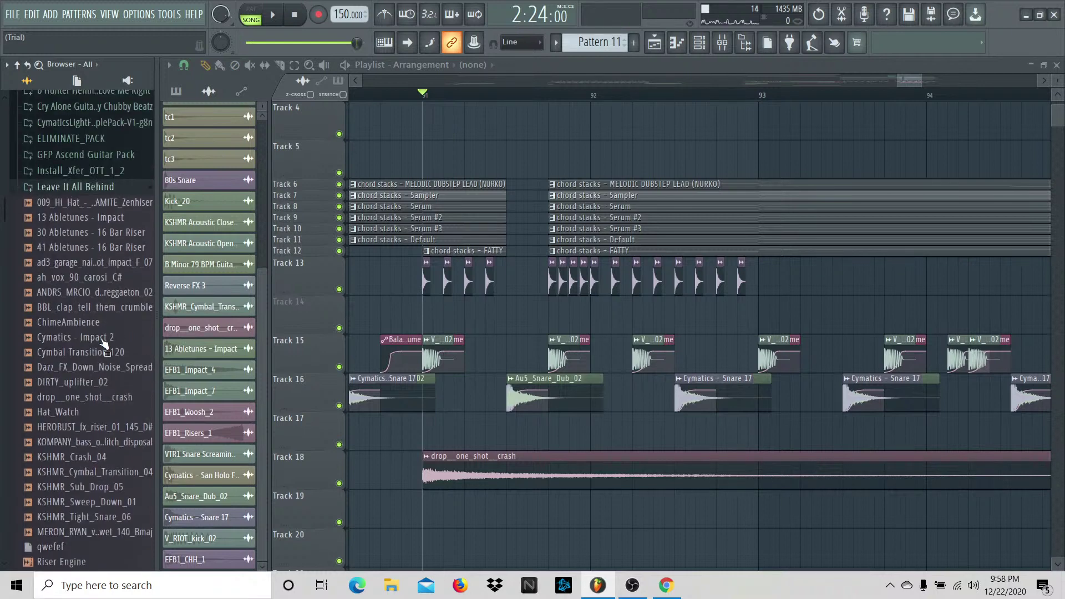
{"action": "left_click", "coordinate": [102, 189]}
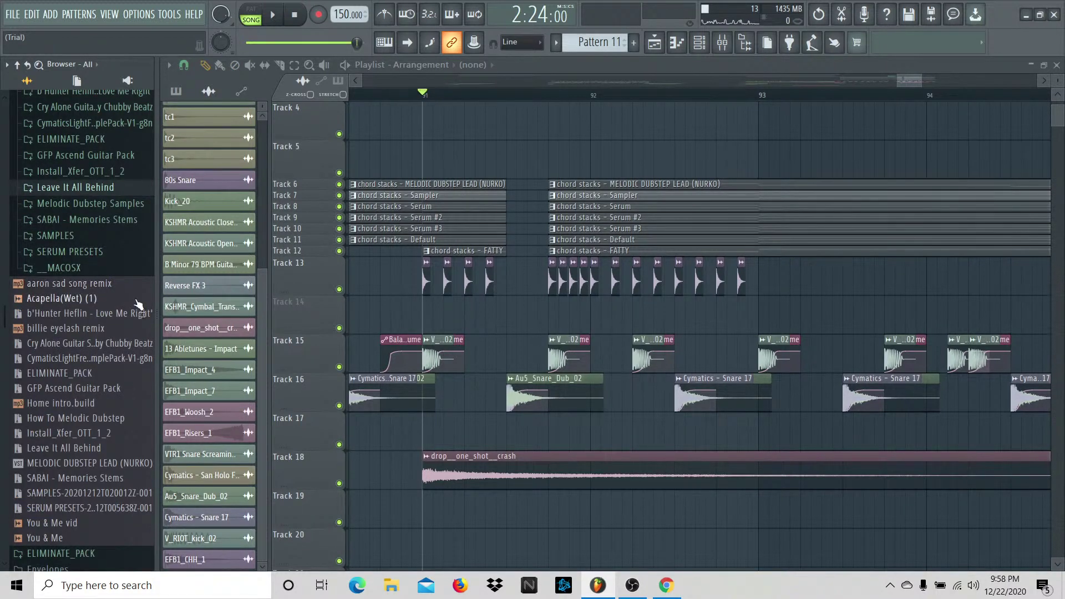
{"action": "scroll", "coordinate": [138, 305], "scroll_direction": "up", "scroll_amount": 2}
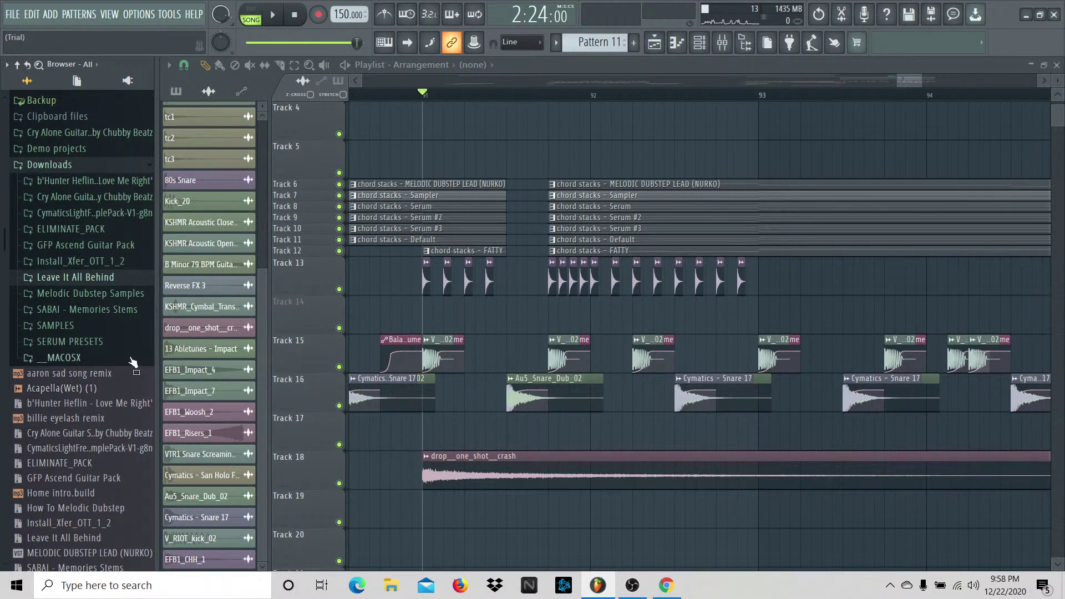
Step: Open the Melodic Dubstep Samples folder, preview EFB1_CHH_1 again, and close the folder
{"action": "left_click", "coordinate": [110, 296]}
{"action": "left_click", "coordinate": [115, 270]}
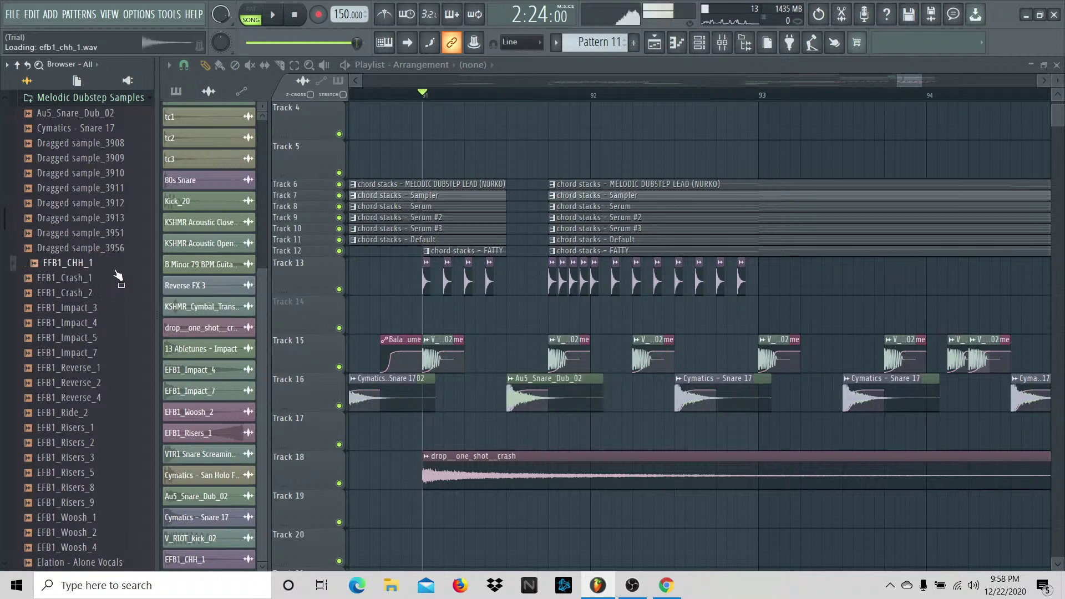
{"action": "scroll", "coordinate": [113, 298], "scroll_direction": "up", "scroll_amount": 4}
{"action": "left_click", "coordinate": [113, 278]}
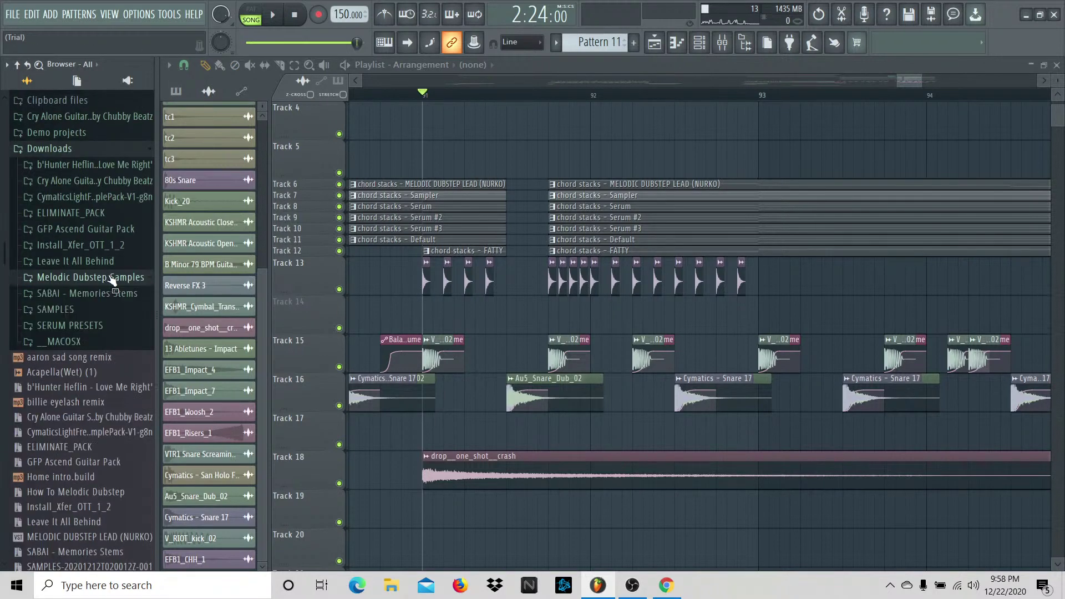
Step: Preview the hi-hat, ride and crash samples in the Cymatics pack's Drum One Shots Cymbals folder, then close the pack
{"action": "left_click", "coordinate": [118, 200]}
{"action": "left_click", "coordinate": [119, 213]}
{"action": "left_click", "coordinate": [123, 230]}
{"action": "left_click", "coordinate": [129, 263]}
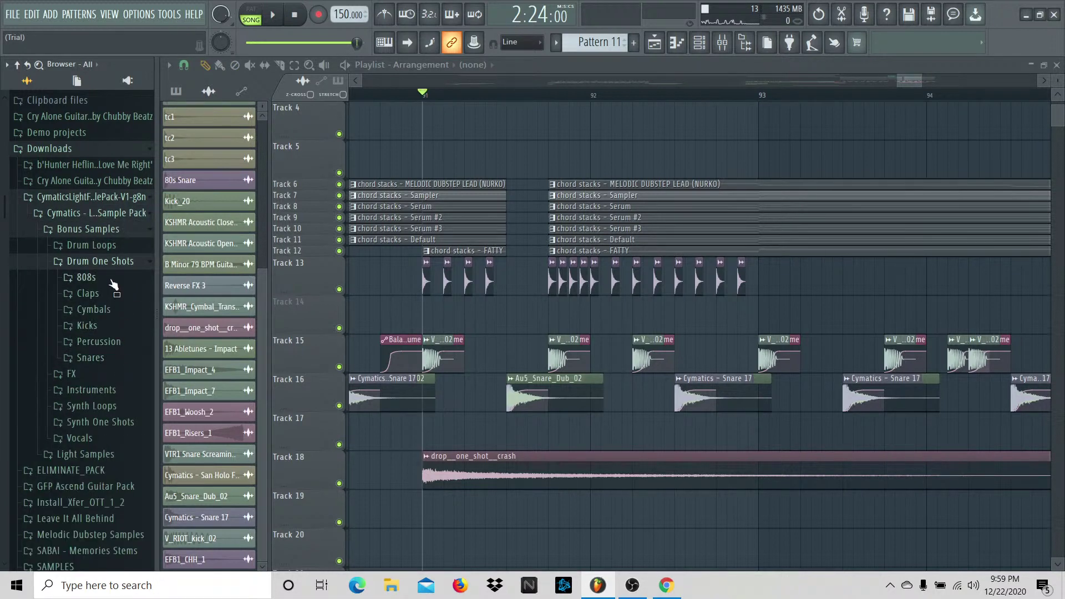
{"action": "left_click", "coordinate": [116, 309]}
{"action": "left_click", "coordinate": [124, 370]}
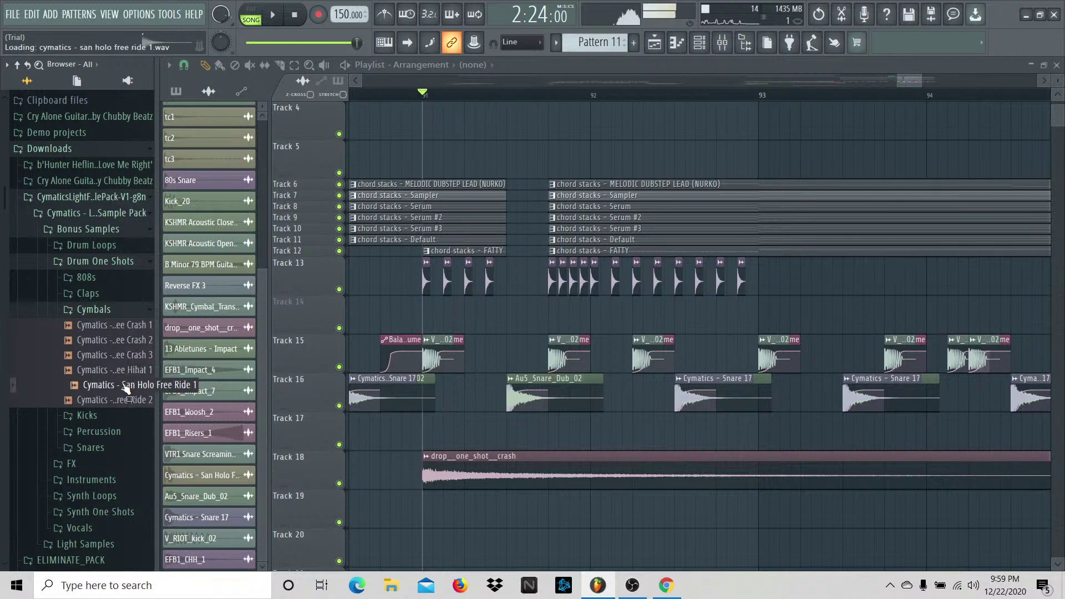
{"action": "left_click", "coordinate": [125, 385]}
{"action": "left_click", "coordinate": [125, 400]}
{"action": "left_click", "coordinate": [125, 339]}
{"action": "left_click", "coordinate": [111, 309]}
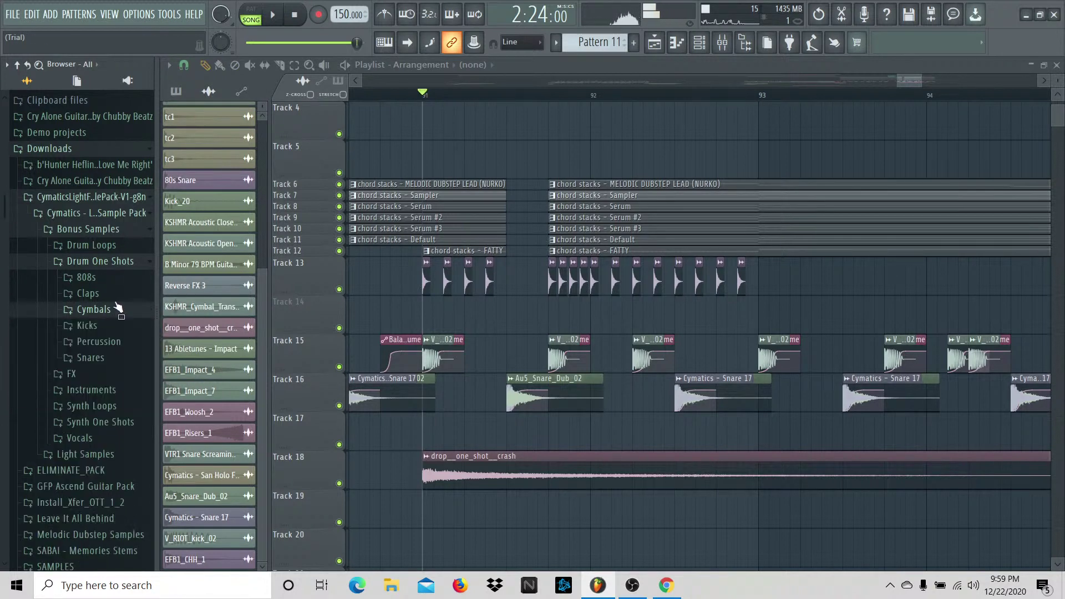
{"action": "left_click", "coordinate": [111, 197]}
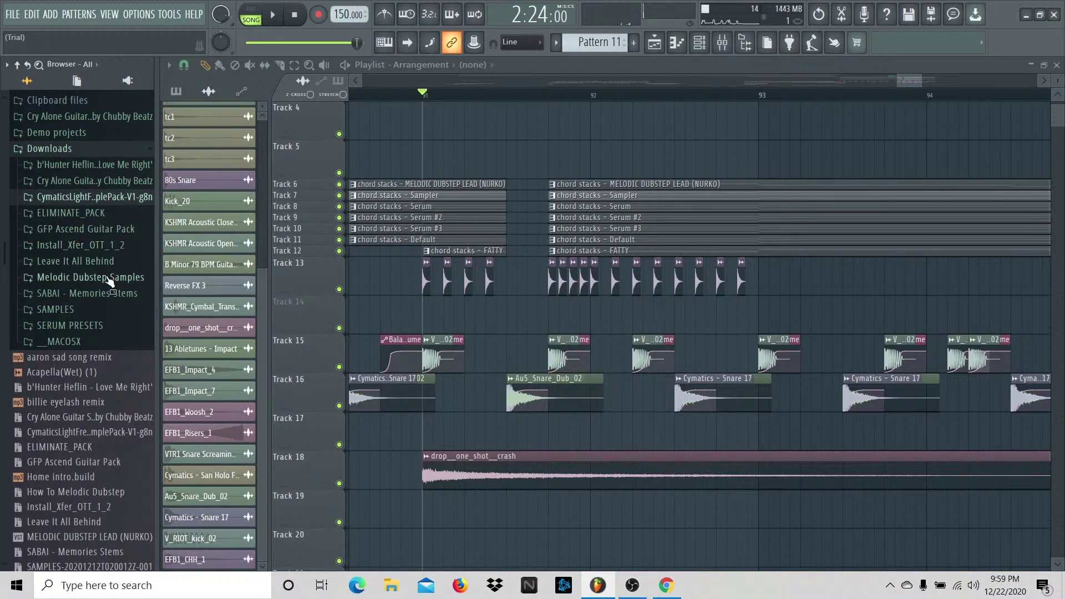
Step: Preview KSHMR Acoustic Closed Hat 01 from the SAMPLES folder and place it on Track 13 at 91:02
{"action": "left_click", "coordinate": [100, 314]}
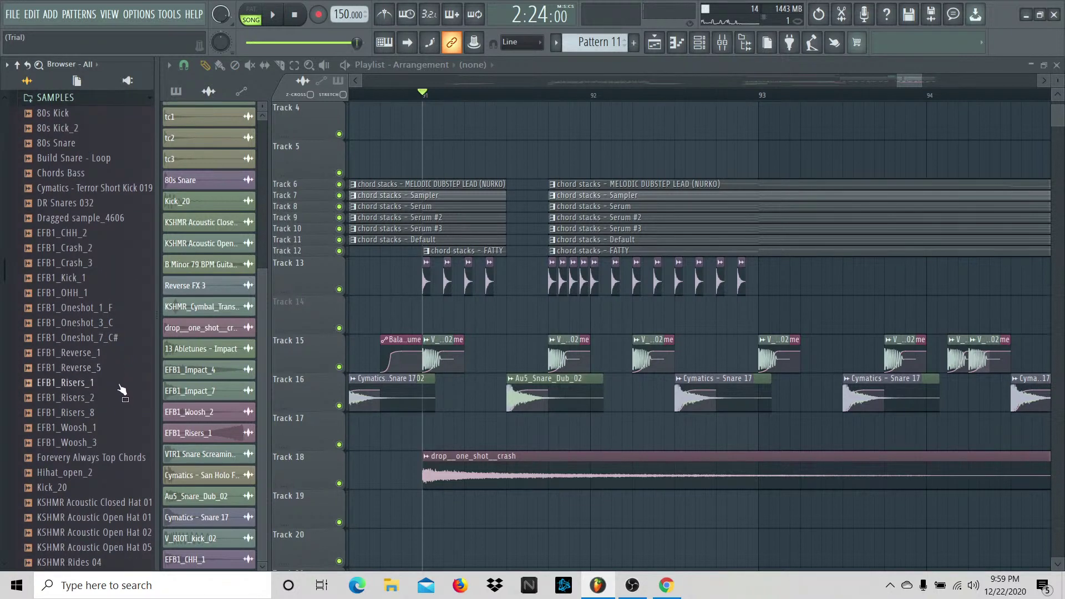
{"action": "scroll", "coordinate": [122, 389], "scroll_direction": "down", "scroll_amount": 4}
{"action": "left_click", "coordinate": [129, 323]}
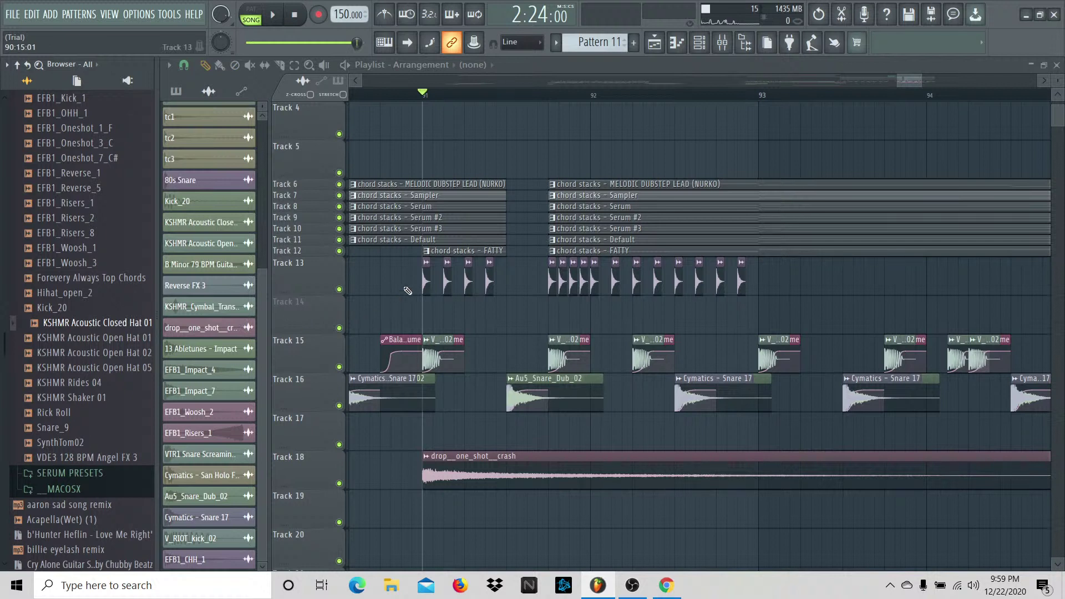
{"action": "left_click_drag", "start_coordinate": [146, 327], "coordinate": [433, 284]}
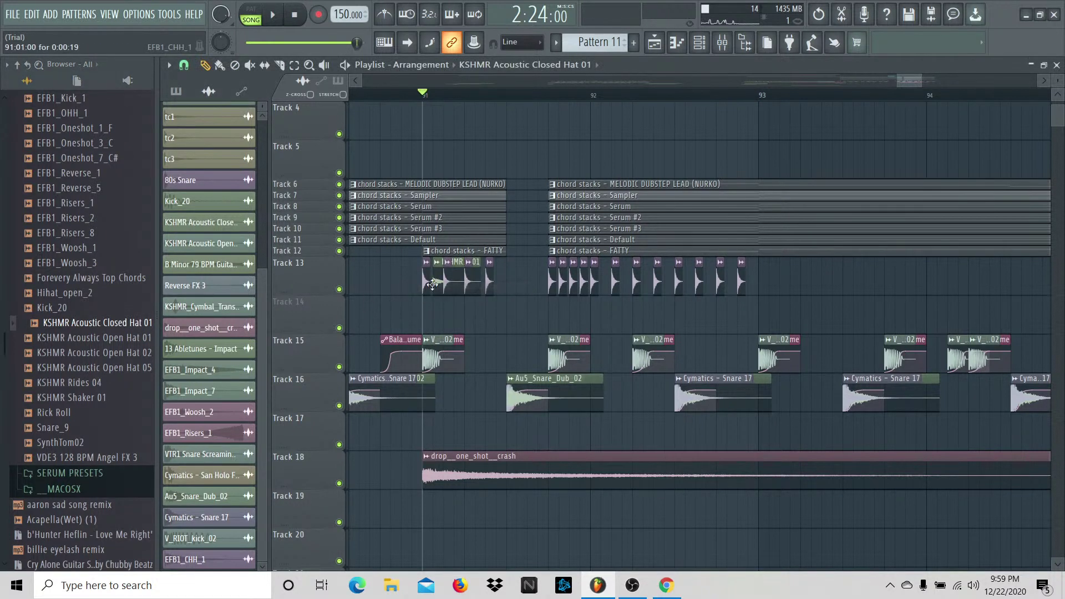
Step: Try KSHMR Acoustic Closed Hat 01 in place of the hi-hats on Track 13, auditioning it from bar 91 solo and in the mix
{"action": "left_click_drag", "start_coordinate": [127, 323], "coordinate": [422, 286]}
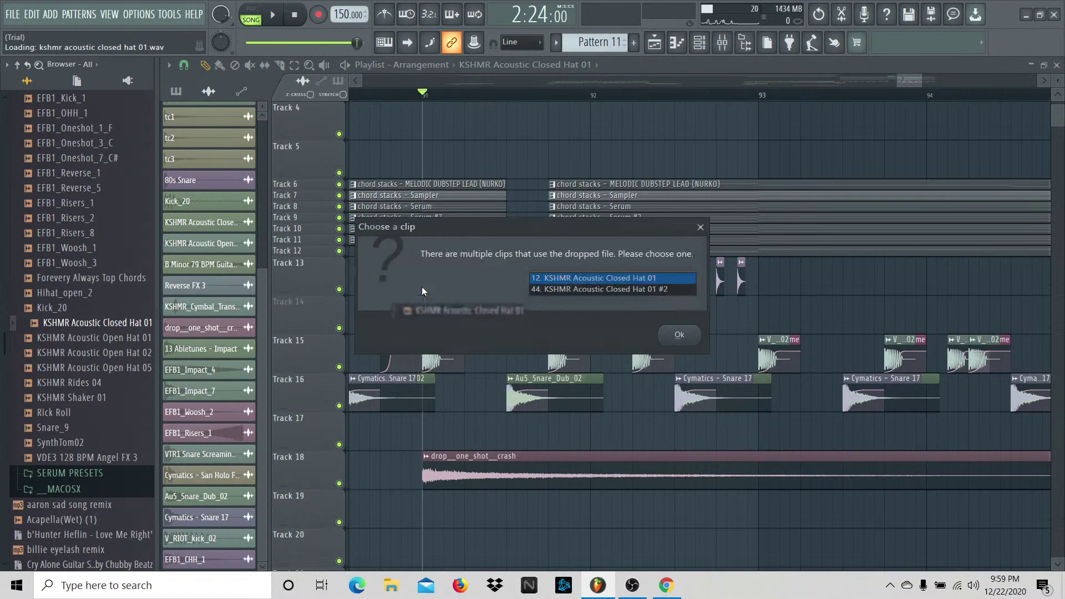
{"action": "left_click", "coordinate": [687, 333]}
{"action": "key", "text": "space"}
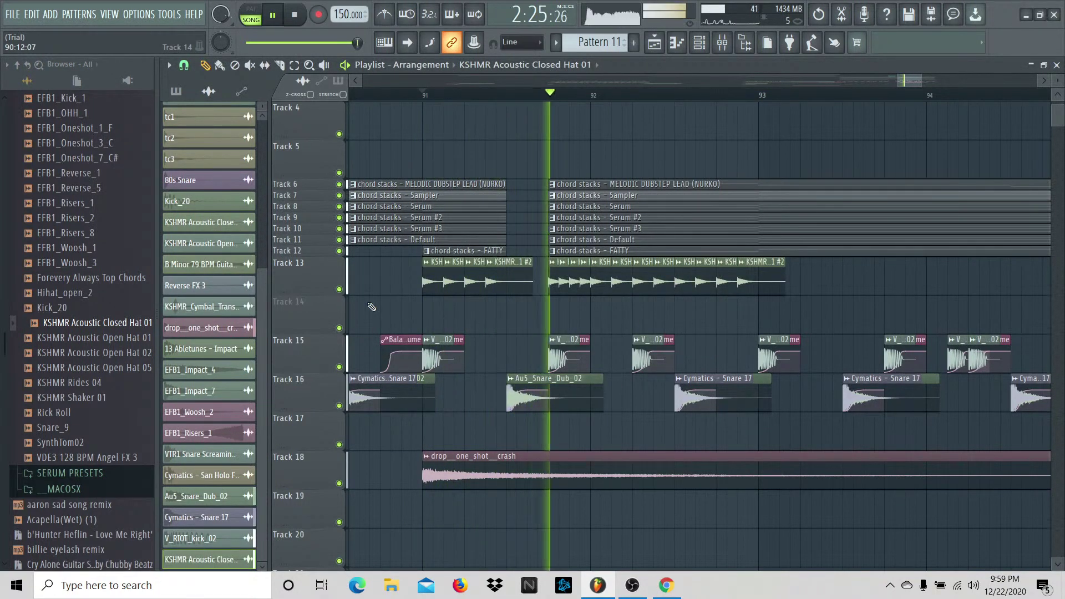
{"action": "key", "text": "space"}
{"action": "right_click", "coordinate": [340, 290]}
{"action": "key", "text": "space"}
{"action": "key", "text": "space"}
{"action": "right_click", "coordinate": [340, 289]}
{"action": "key", "text": "space"}
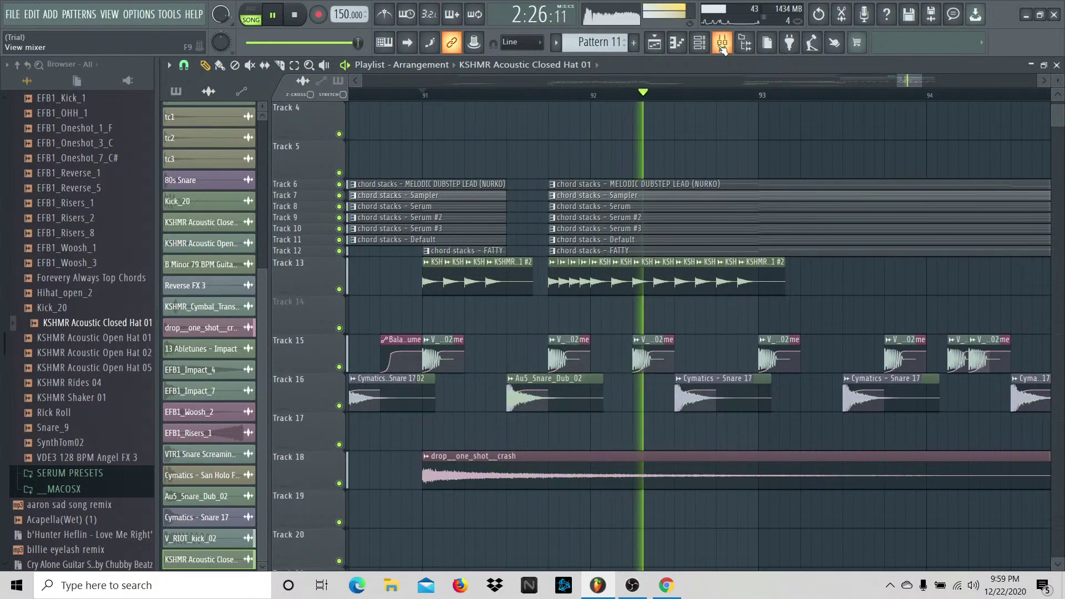
{"action": "key", "text": "space"}
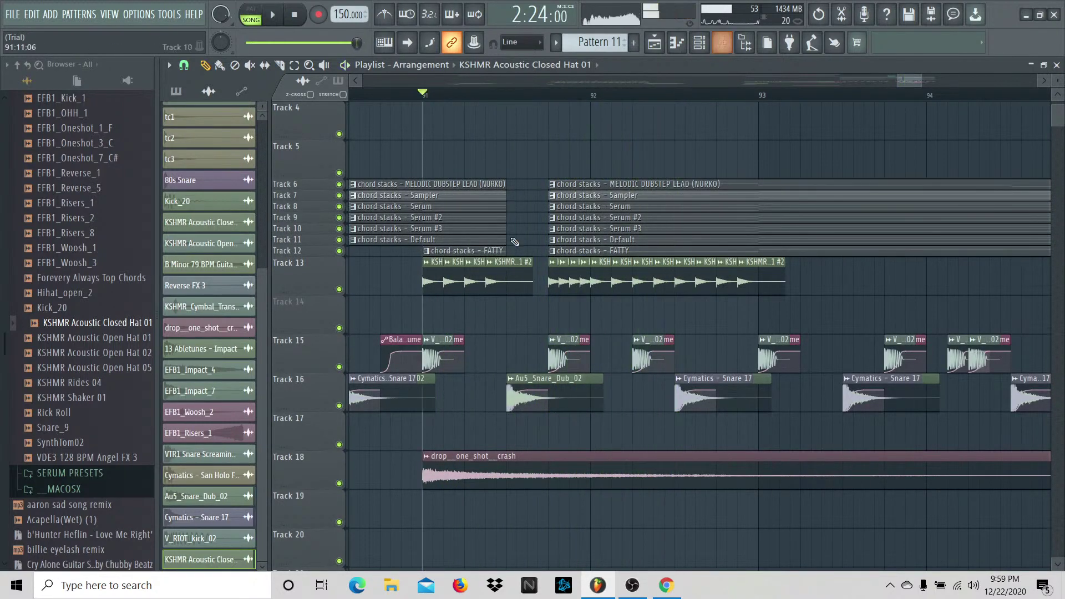
Step: Delete the hi-hat clips on Track 13, audition other SAMPLES one-shots, and place EFB1_CHH_2 there at bar 91
{"action": "right_click", "coordinate": [425, 281]}
{"action": "right_click", "coordinate": [566, 284]}
{"action": "scroll", "coordinate": [128, 317], "scroll_direction": "up", "scroll_amount": 4}
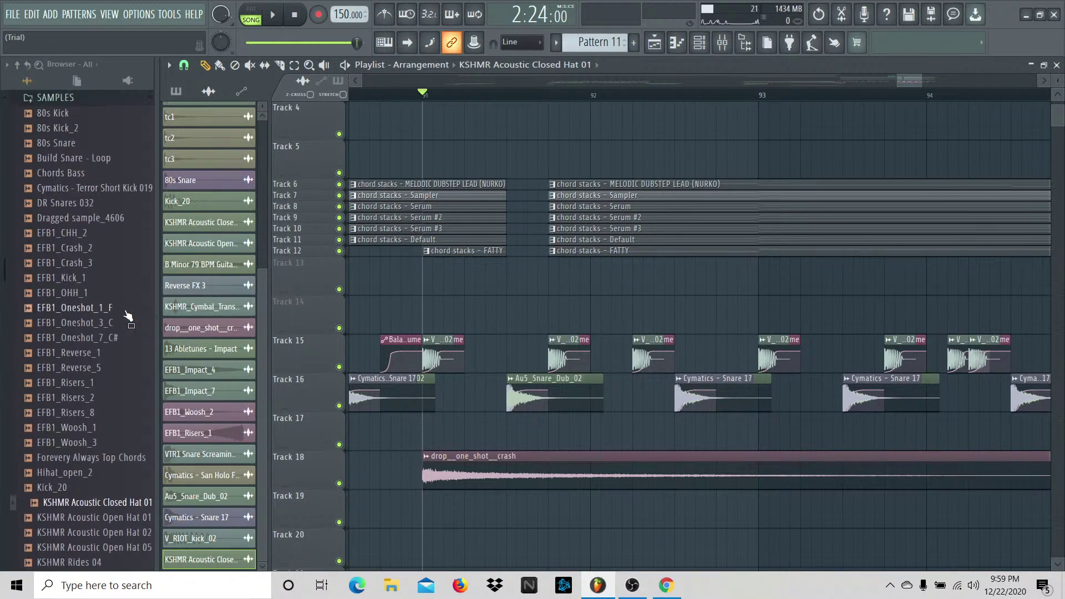
{"action": "left_click", "coordinate": [105, 279]}
{"action": "left_click", "coordinate": [101, 293]}
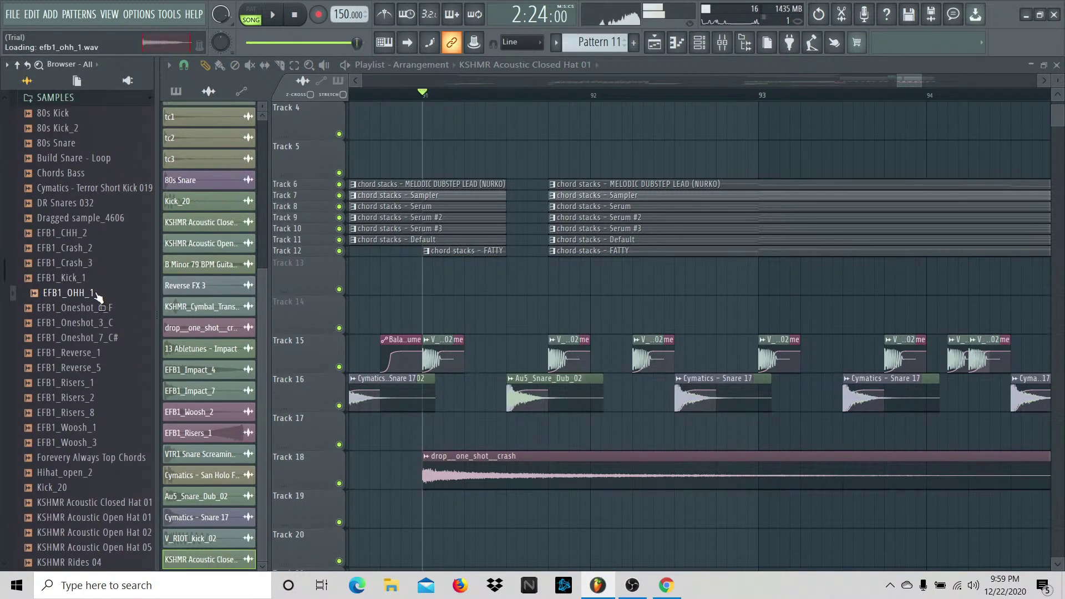
{"action": "left_click", "coordinate": [100, 236]}
{"action": "left_click_drag", "start_coordinate": [100, 239], "coordinate": [433, 274]}
Step: Normalize the EFB1_CHH_2 sample and route its channel to mixer track 35
{"action": "left_click", "coordinate": [433, 278]}
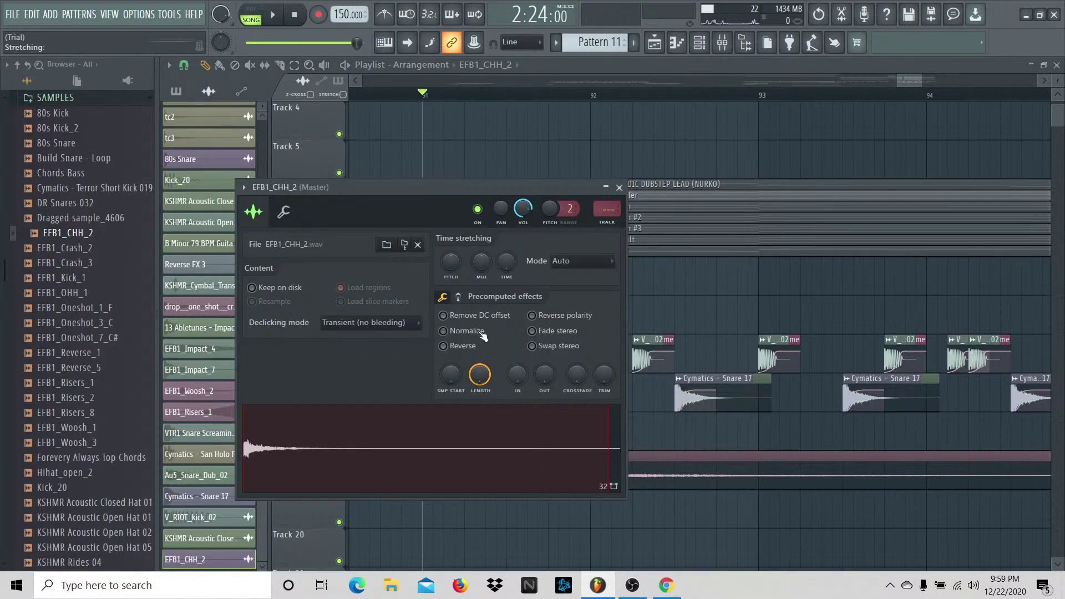
{"action": "left_click", "coordinate": [444, 331]}
{"action": "left_click", "coordinate": [720, 42]}
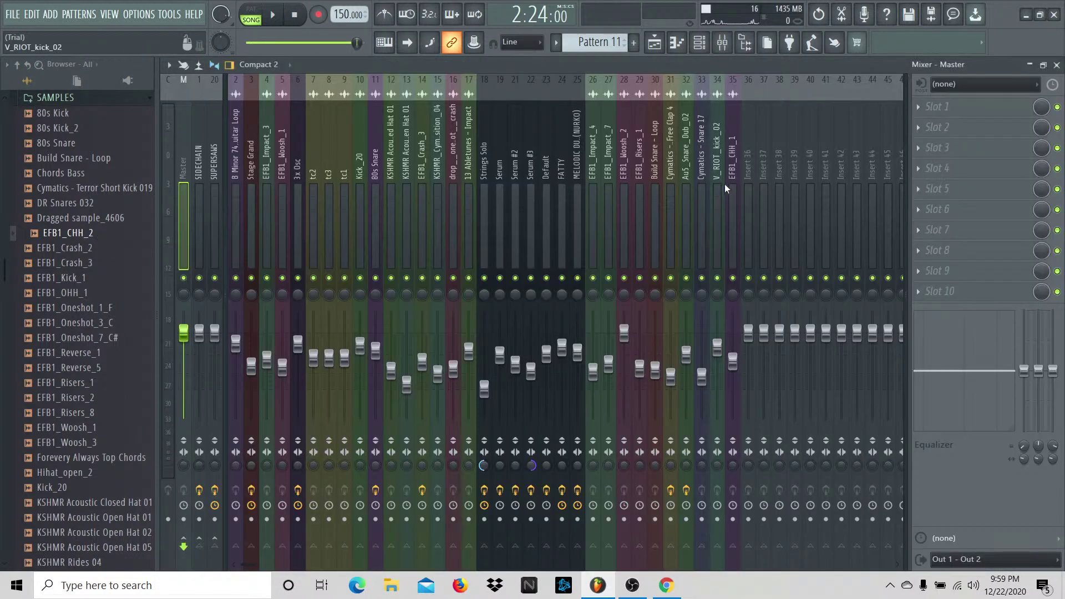
{"action": "left_click", "coordinate": [655, 42]}
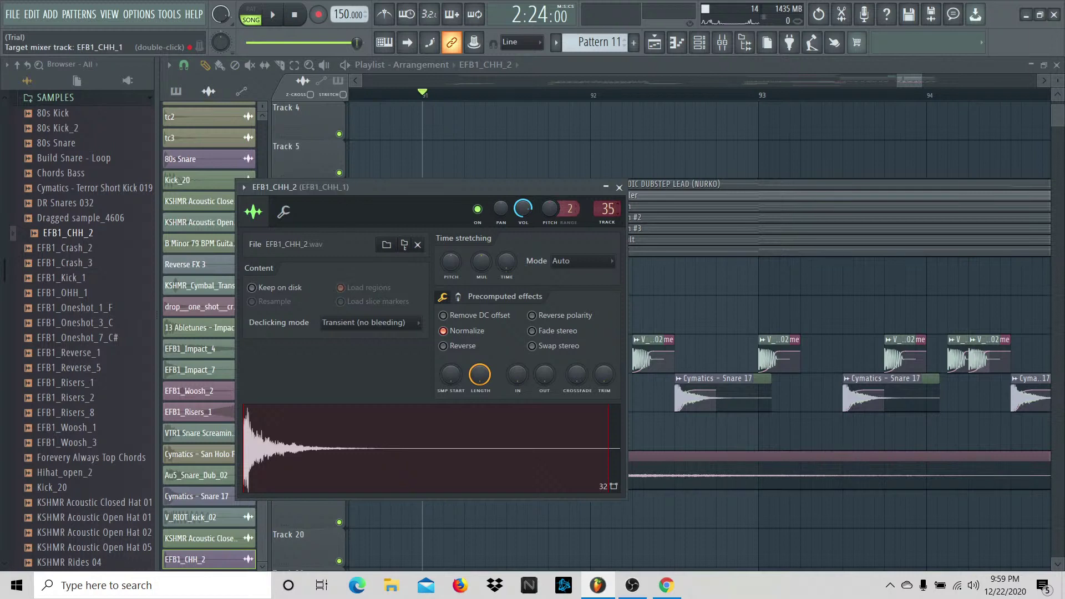
{"action": "scroll", "coordinate": [608, 209], "scroll_direction": "up", "scroll_amount": 1}
{"action": "left_click", "coordinate": [620, 188]}
Step: Add three more evenly spaced EFB1_CHH_2 hits after the first one in bar 91 on Track 13, auditioning the pattern
{"action": "key", "text": "space"}
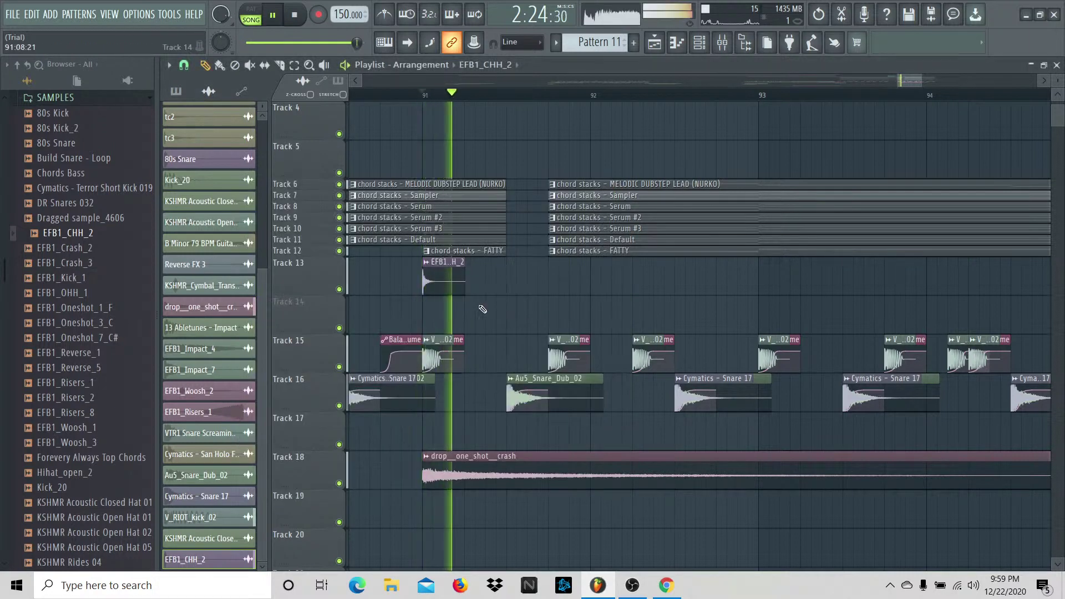
{"action": "key", "text": "space"}
{"action": "left_click_drag", "start_coordinate": [451, 280], "coordinate": [496, 277]}
{"action": "left_click_drag", "start_coordinate": [497, 277], "coordinate": [517, 277]}
{"action": "key", "text": "space"}
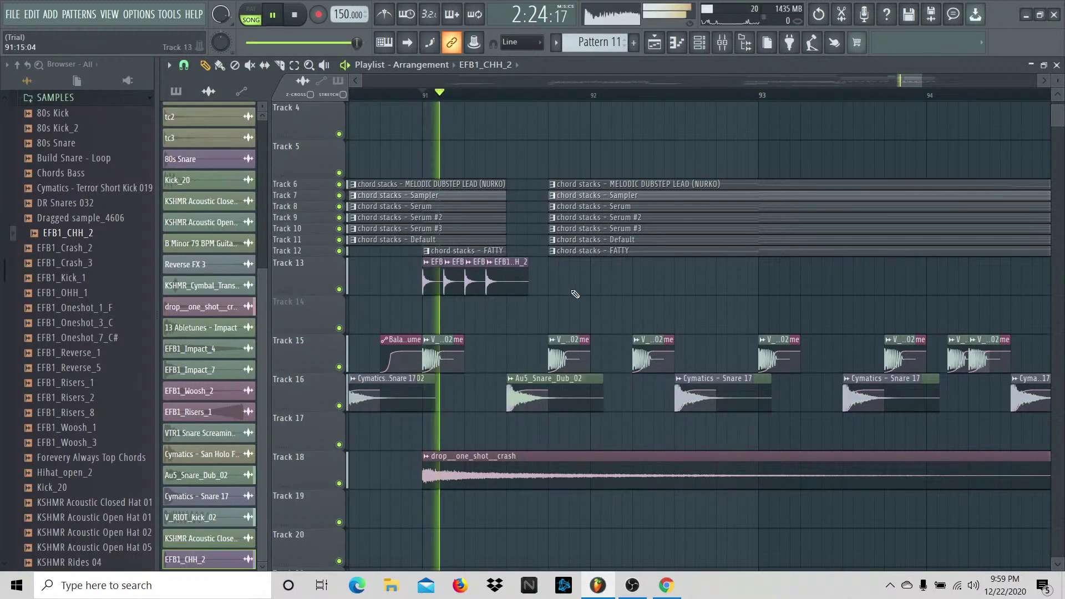
{"action": "key", "text": "space"}
Step: Paint EFB1_CHH_2 hits on Track 13 from late bar 91 to just before bar 93, closely spaced up to bar 92, and play them back
{"action": "left_click", "coordinate": [609, 274]}
{"action": "left_click_drag", "start_coordinate": [609, 274], "coordinate": [582, 275]}
{"action": "left_click_drag", "start_coordinate": [583, 275], "coordinate": [746, 276]}
{"action": "key", "text": "space"}
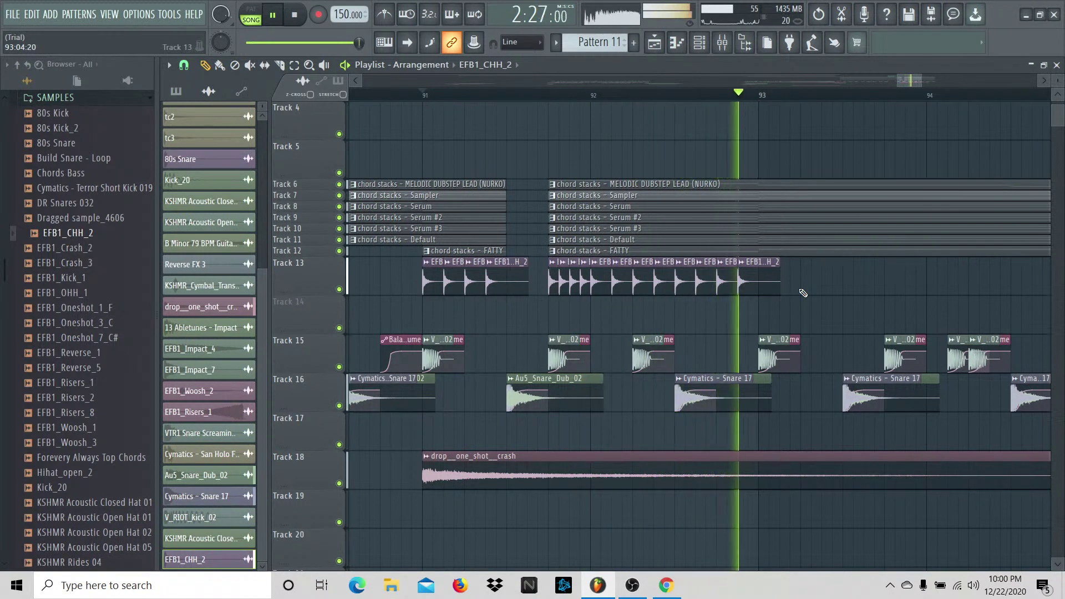
{"action": "key", "text": "space"}
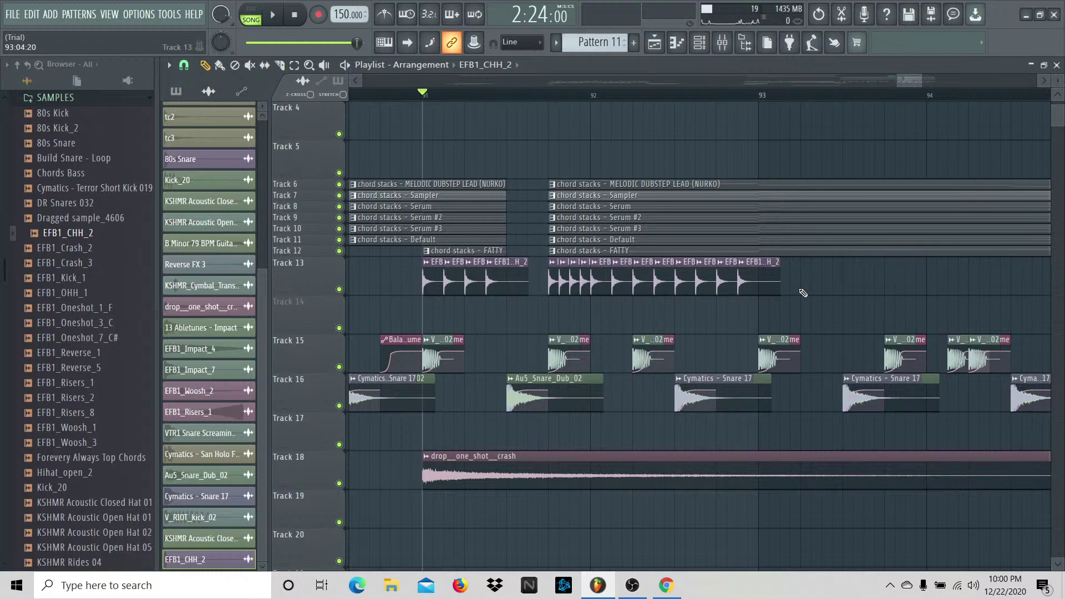
Step: Select the timeline from bar 1 to bar 98 and play the whole arrangement from the start
{"action": "scroll", "coordinate": [799, 292], "scroll_direction": "up", "scroll_amount": 3}
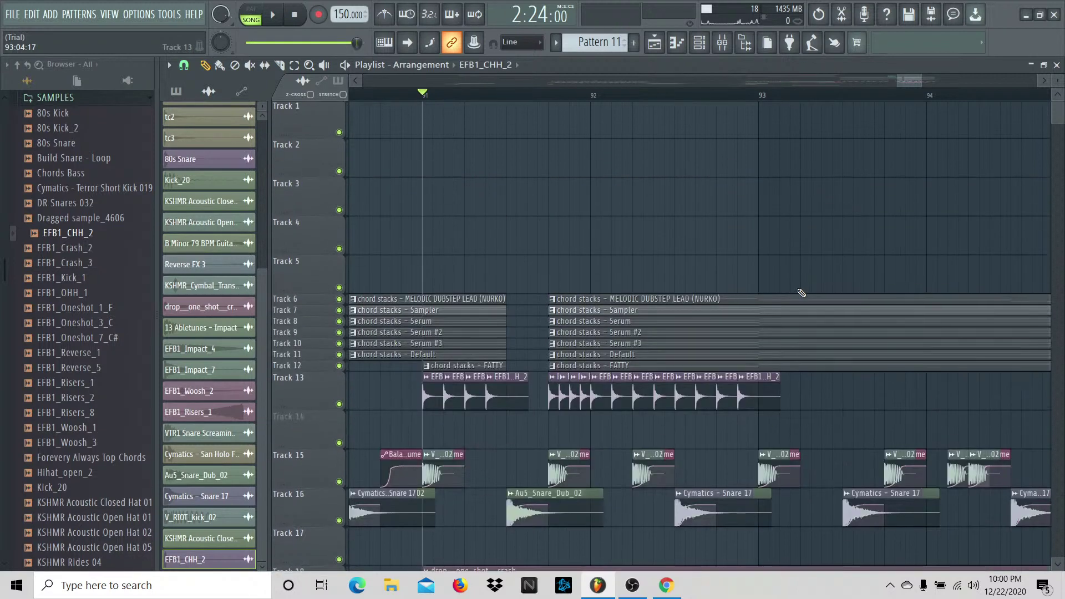
{"action": "left_click_drag", "start_coordinate": [921, 80], "coordinate": [952, 81]}
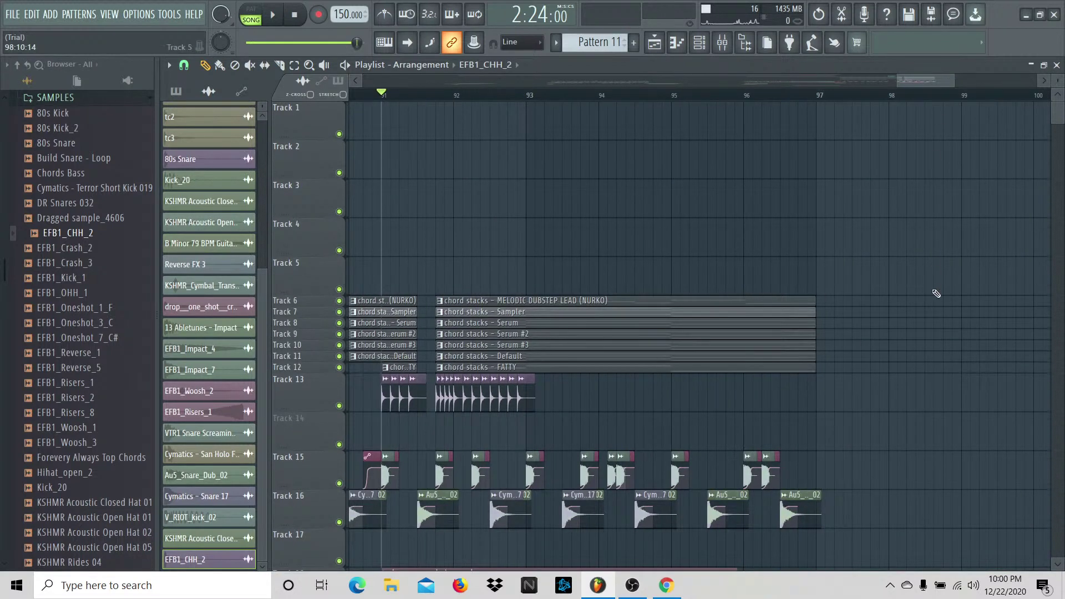
{"action": "scroll", "coordinate": [929, 219], "scroll_direction": "down", "scroll_amount": 7}
{"action": "scroll", "coordinate": [929, 220], "scroll_direction": "up", "scroll_amount": 7}
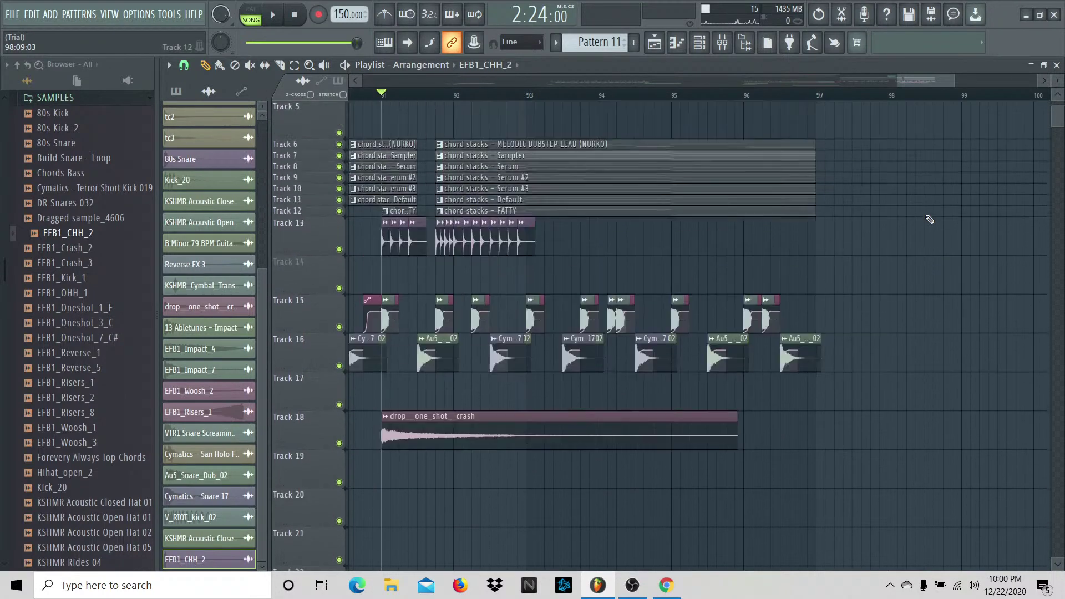
{"action": "scroll", "coordinate": [927, 222], "scroll_direction": "down", "scroll_amount": 3}
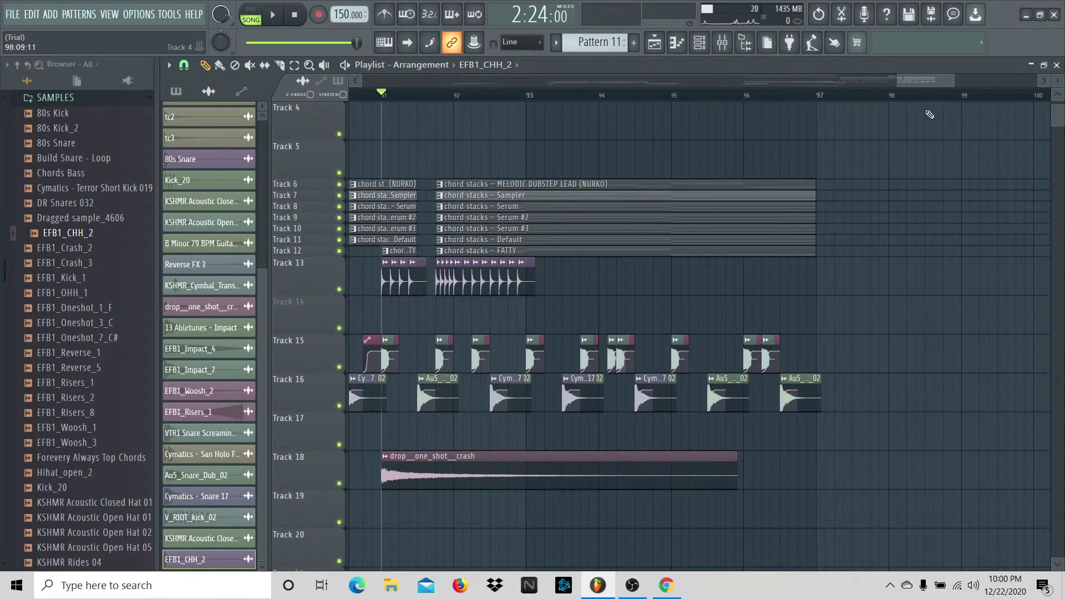
{"action": "scroll", "coordinate": [867, 216], "scroll_direction": "up", "scroll_amount": 3}
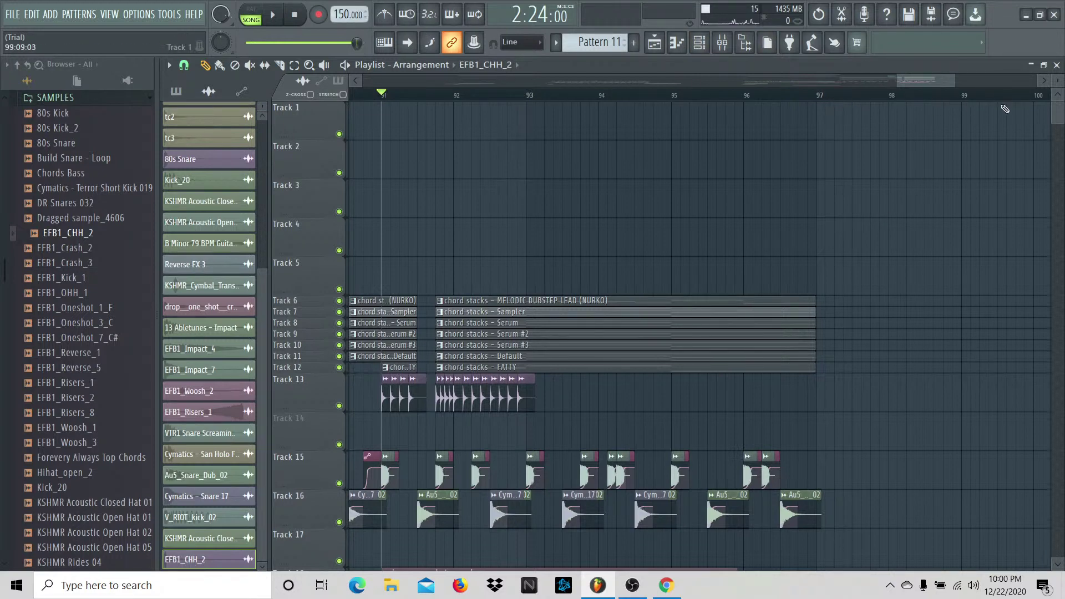
{"action": "left_click_drag", "start_coordinate": [898, 101], "coordinate": [3, 47]}
{"action": "left_click", "coordinate": [294, 16]}
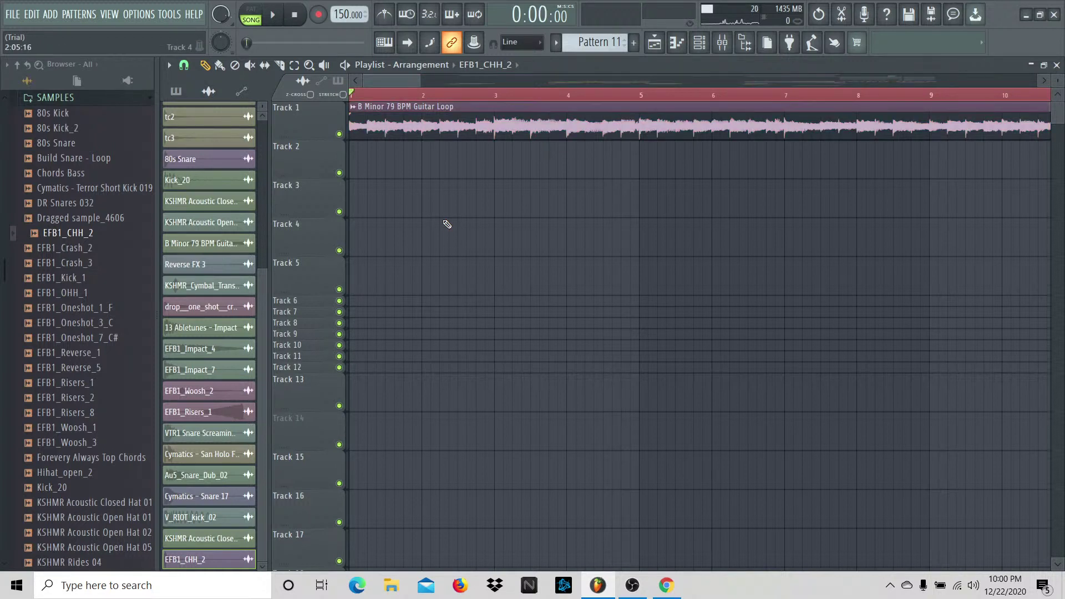
{"action": "key", "text": "space"}
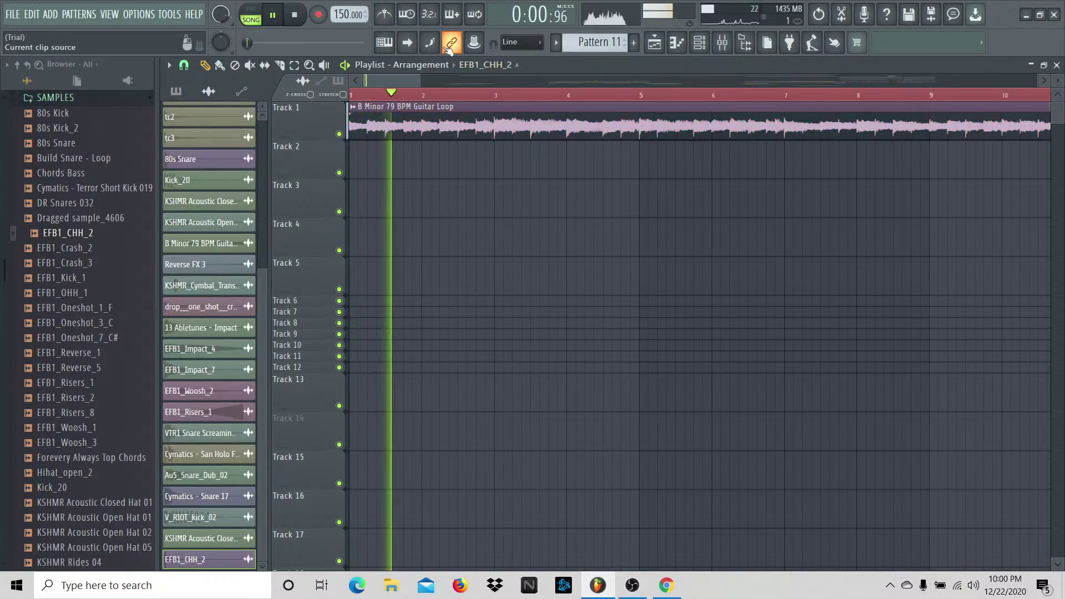
Step: Show the patterns in the picker, collapse the SAMPLES folder, and make the playlist follow the playhead
{"action": "scroll", "coordinate": [186, 330], "scroll_direction": "up", "scroll_amount": 4}
{"action": "left_click", "coordinate": [176, 91]}
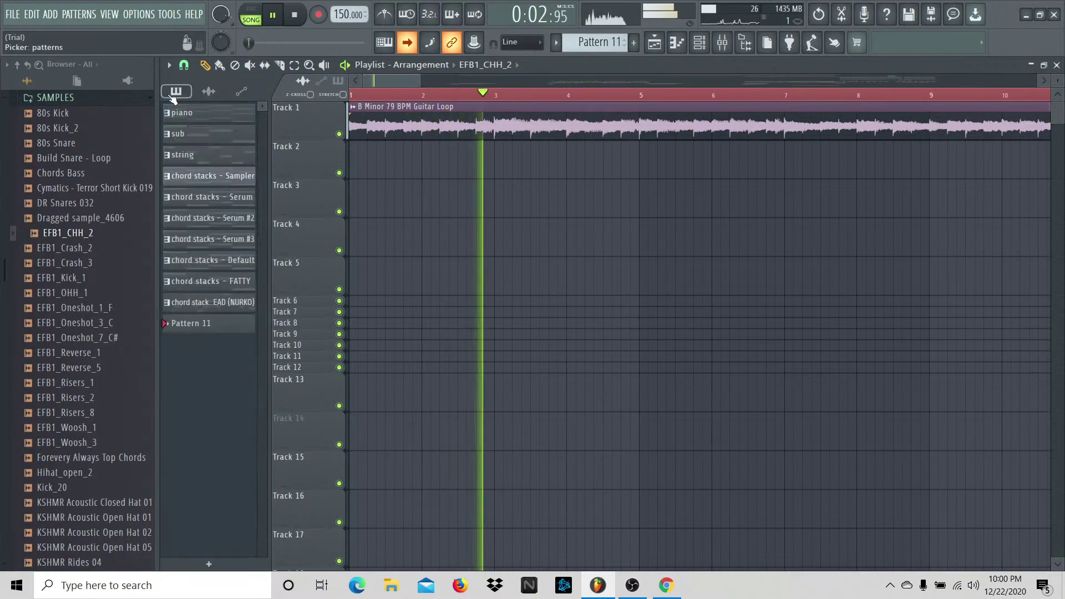
{"action": "left_click", "coordinate": [55, 97]}
{"action": "left_click", "coordinate": [55, 206]}
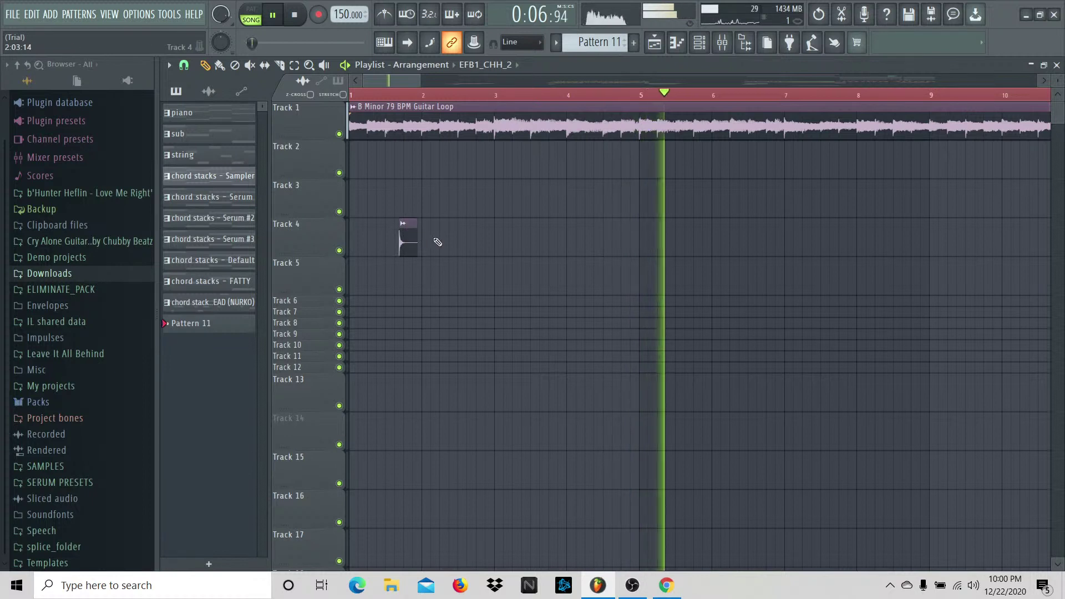
{"action": "left_click", "coordinate": [406, 42]}
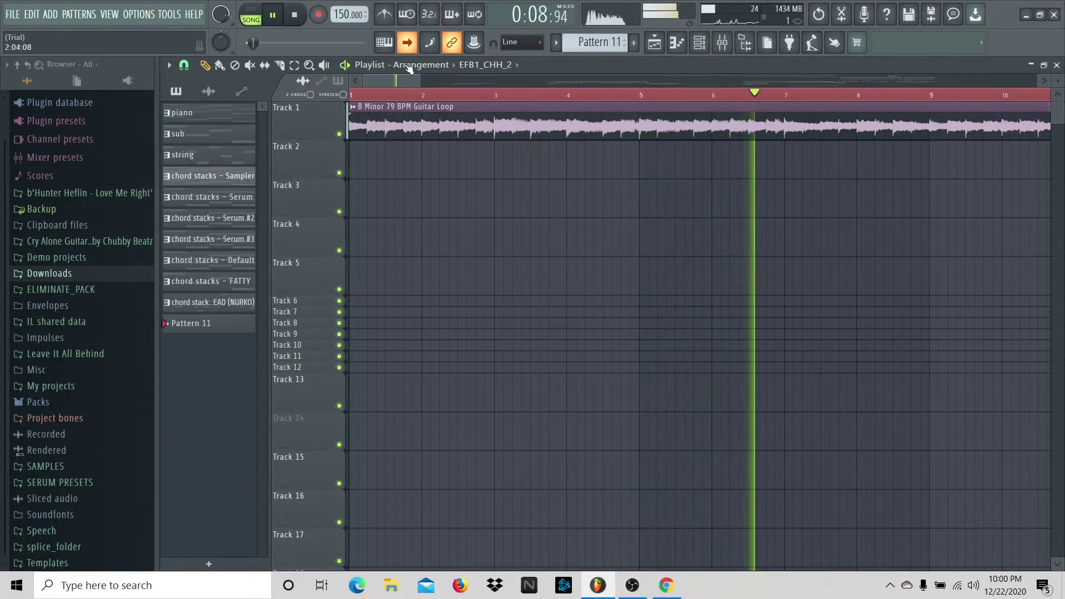
{"action": "right_click", "coordinate": [408, 47]}
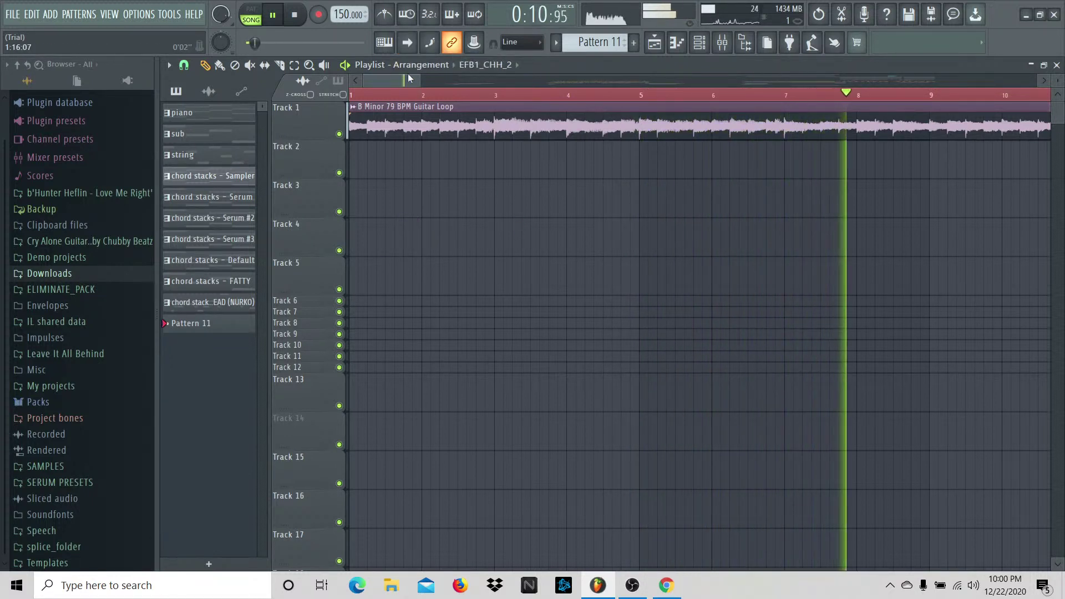
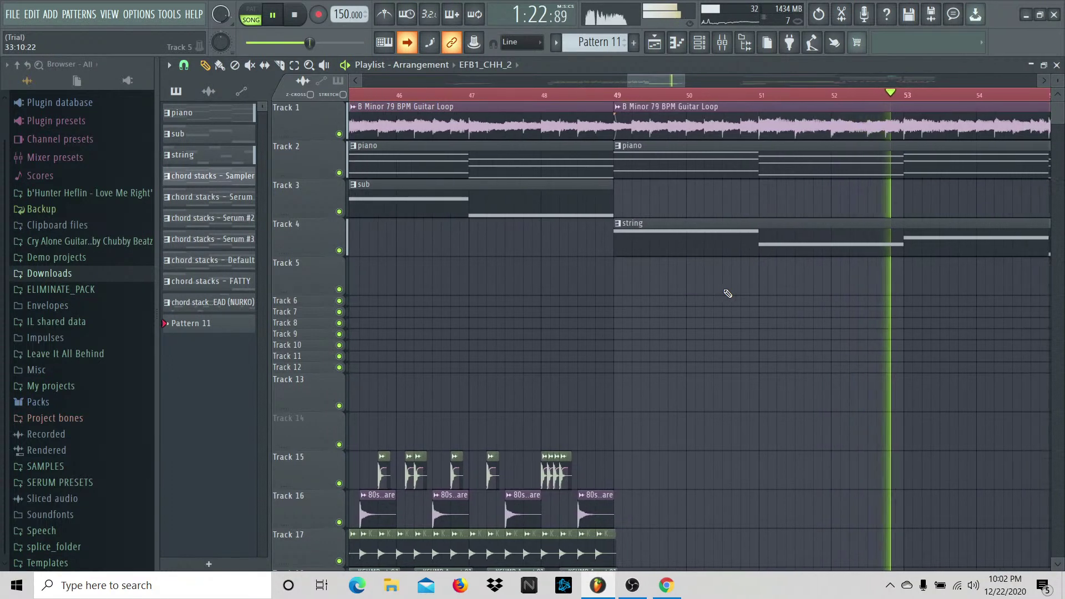
Step: Raise the Strings Solo mixer level slightly during playback, return to the playlist, and stop the song after the drop
{"action": "left_click", "coordinate": [722, 42]}
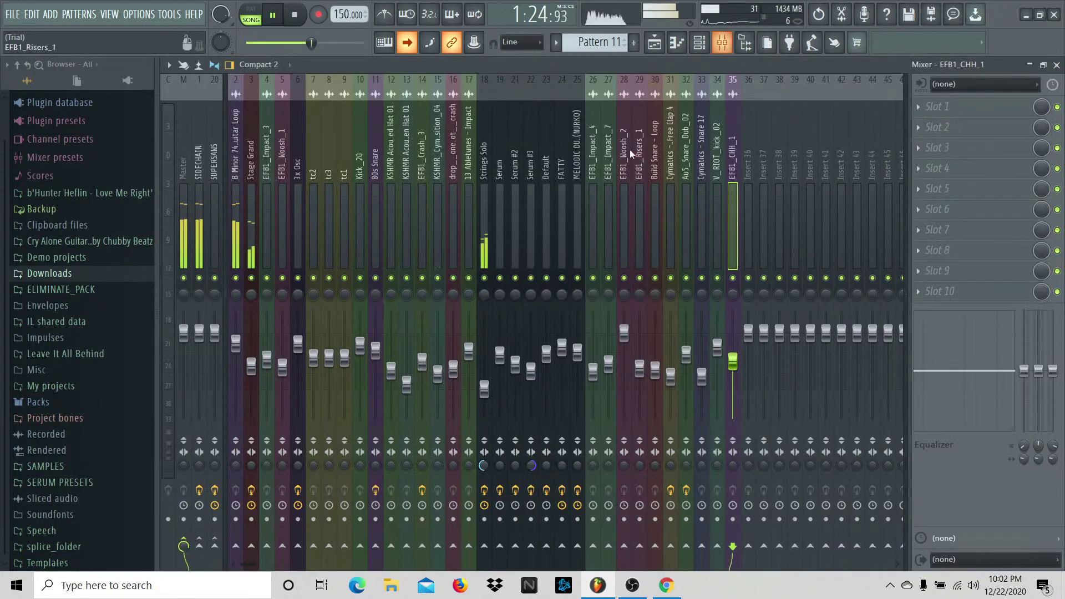
{"action": "left_click", "coordinate": [489, 391]}
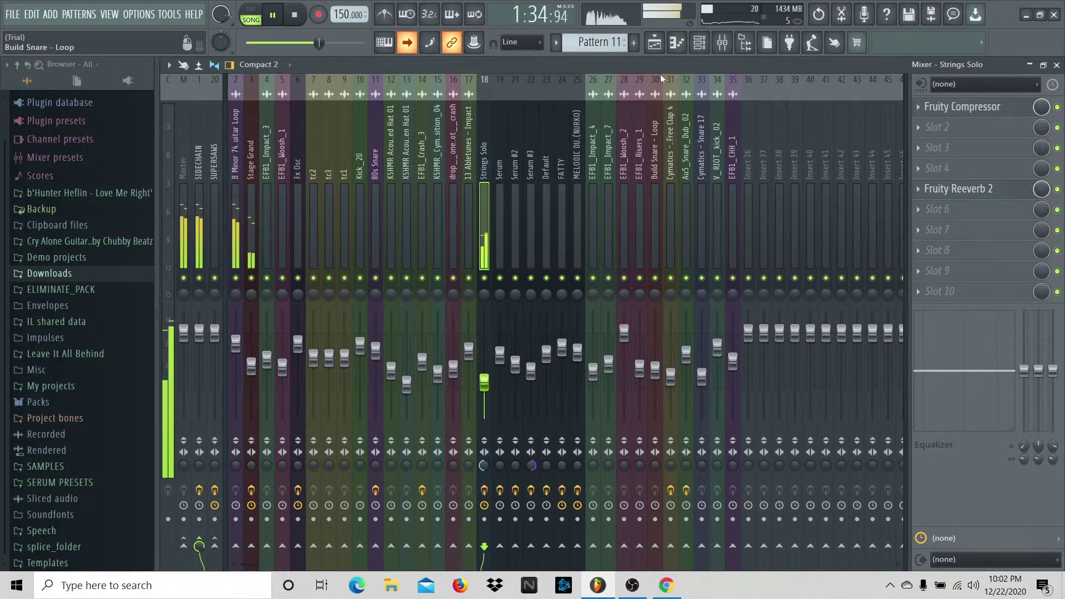
{"action": "left_click", "coordinate": [178, 220]}
{"action": "left_click", "coordinate": [671, 42]}
{"action": "left_click", "coordinate": [655, 42]}
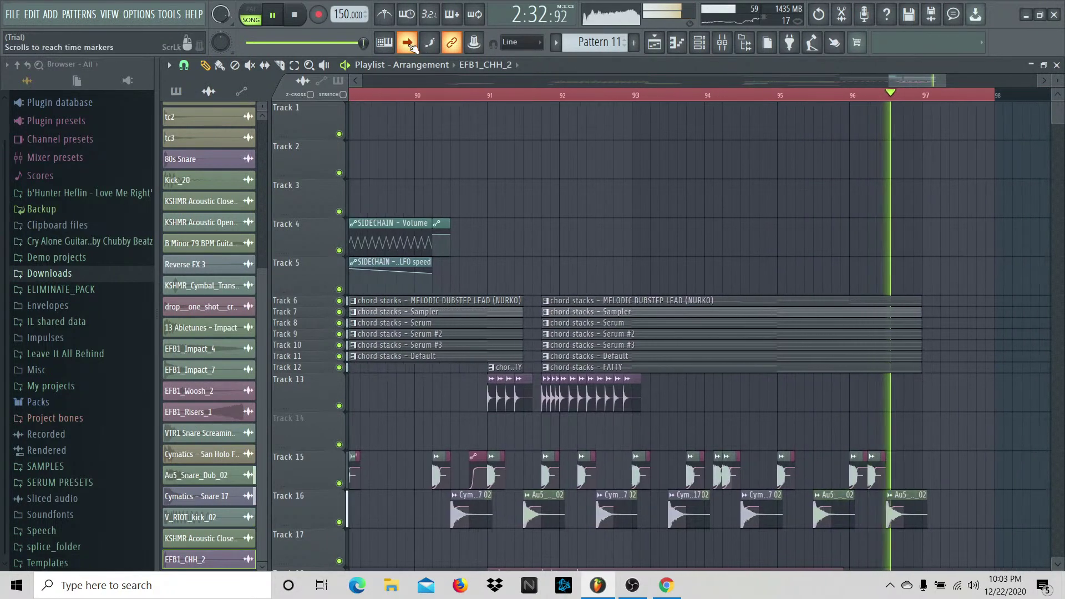
{"action": "key", "text": "space"}
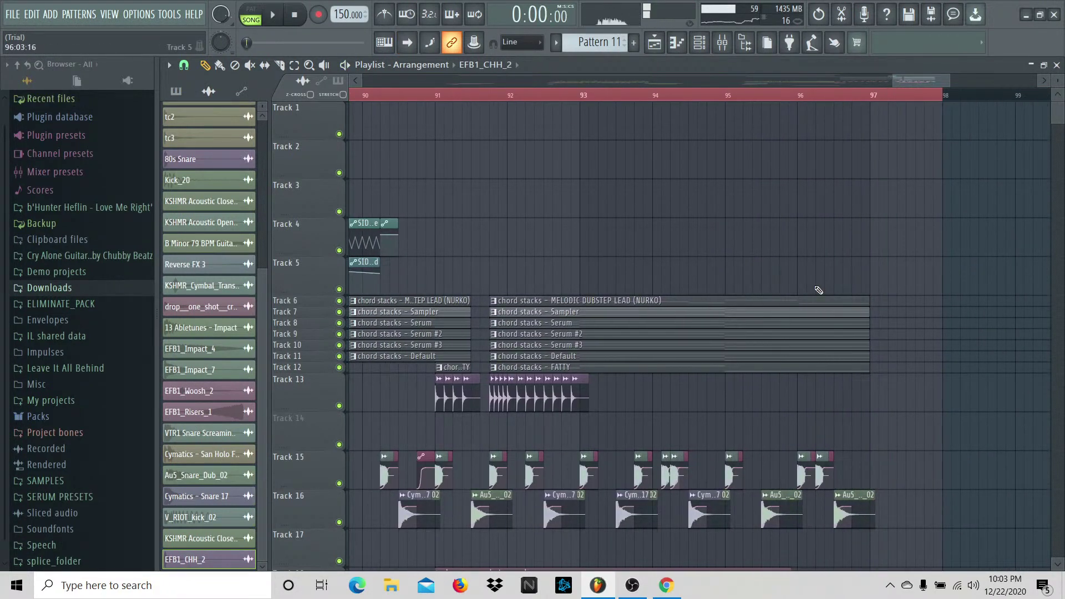
Step: In the MELODIC DUBSTEP LEAD (NURKO) piano roll, shorten bar 16's C#6 note to half a bar and fill the second half with D6
{"action": "double_click", "coordinate": [789, 303]}
{"action": "left_click", "coordinate": [253, 20]}
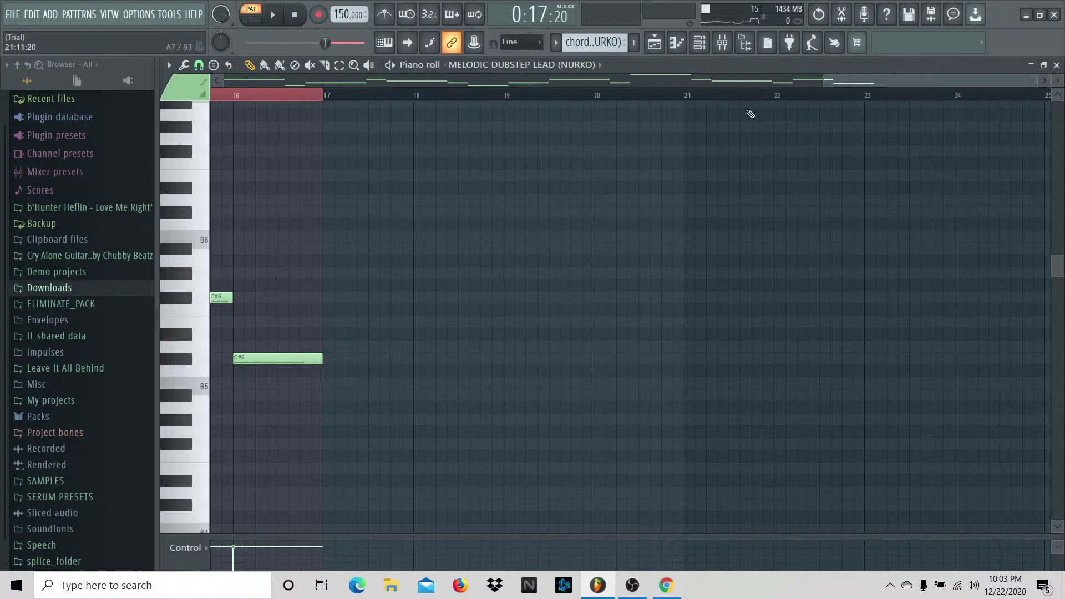
{"action": "left_click_drag", "start_coordinate": [849, 79], "coordinate": [777, 80]}
{"action": "key", "text": "space"}
{"action": "key", "text": "space"}
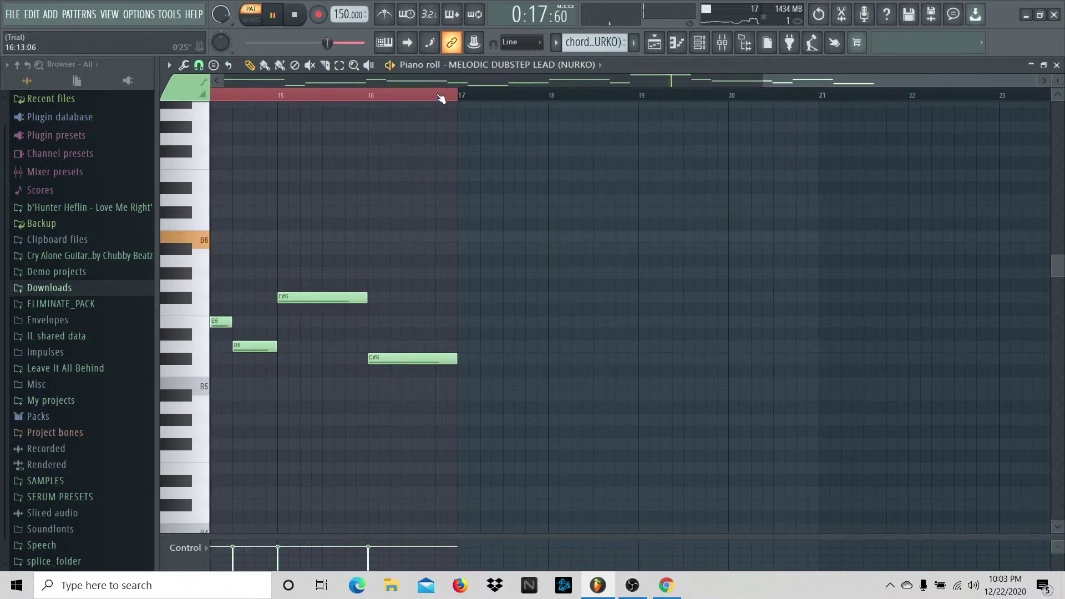
{"action": "left_click", "coordinate": [372, 96]}
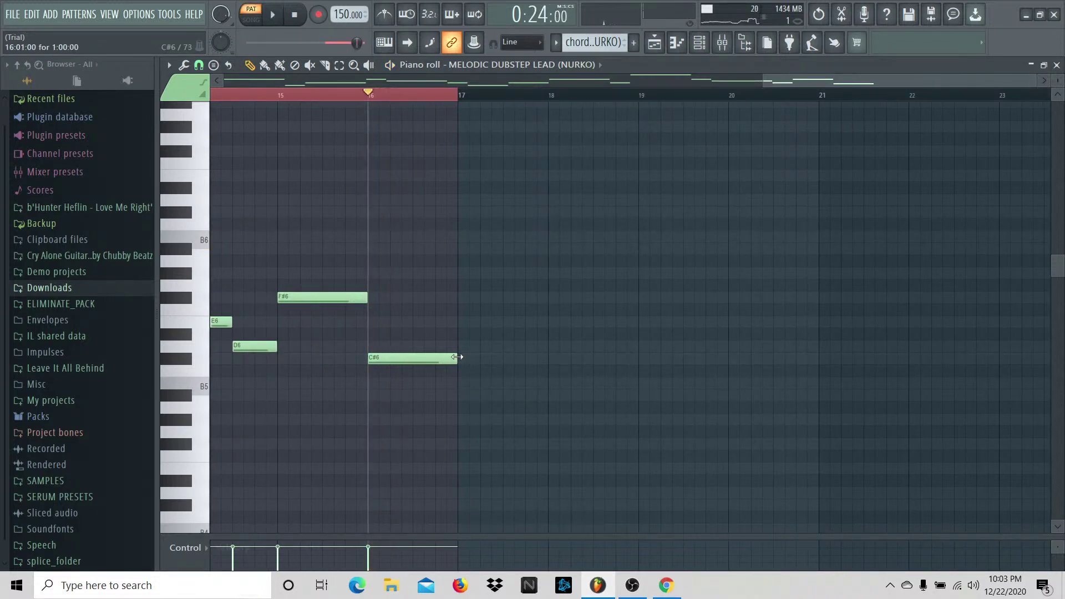
{"action": "left_click", "coordinate": [421, 346]}
{"action": "left_click_drag", "start_coordinate": [413, 355], "coordinate": [419, 347]}
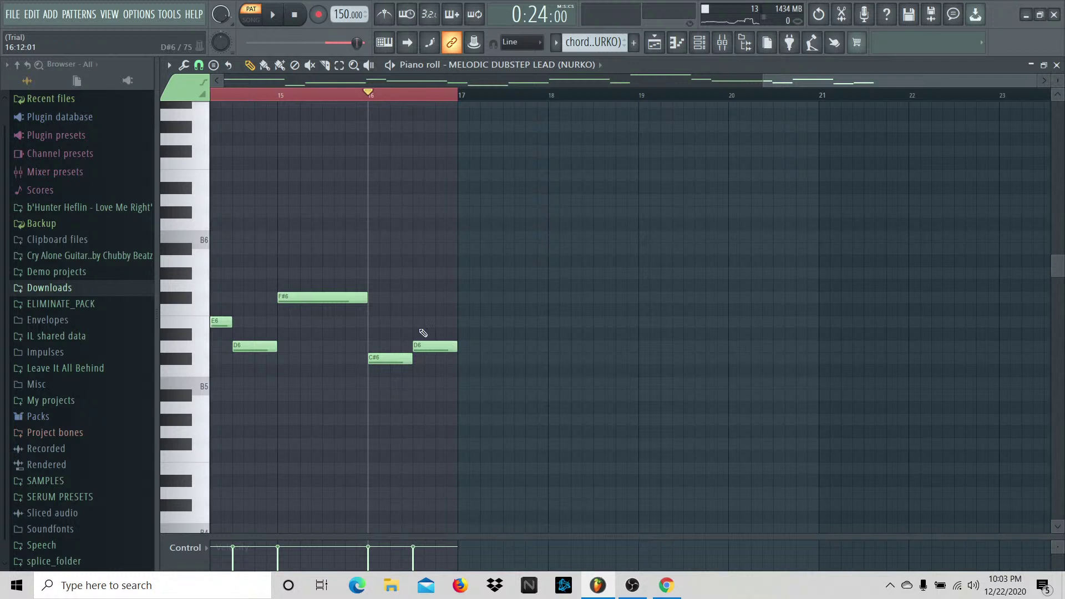
Step: Switch to the empty Pattern 11 without renaming it and return to the playlist
{"action": "left_click", "coordinate": [634, 43]}
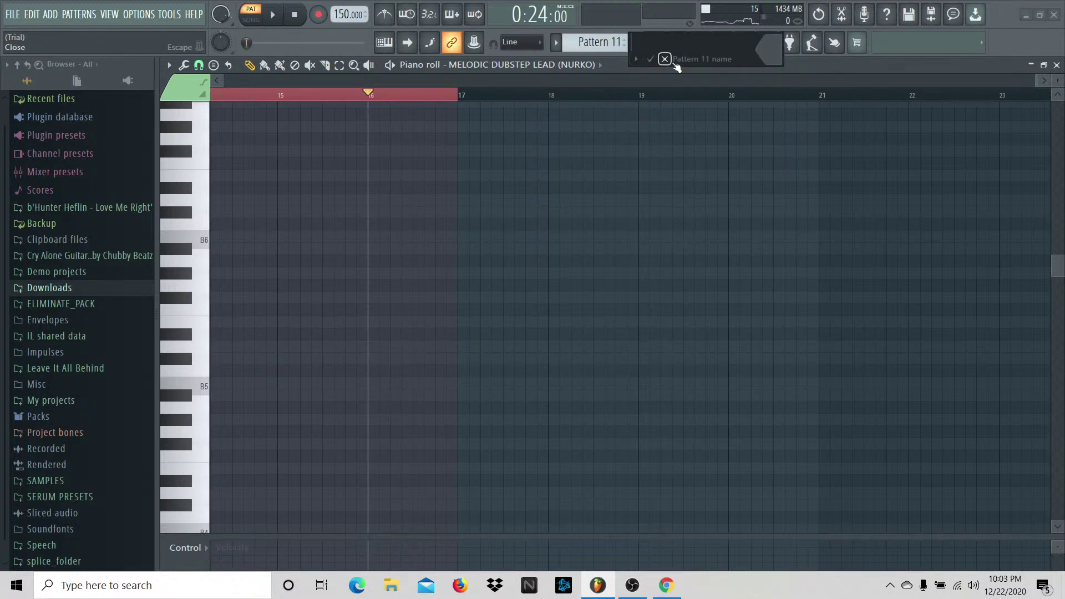
{"action": "left_click", "coordinate": [665, 59]}
{"action": "left_click", "coordinate": [655, 43]}
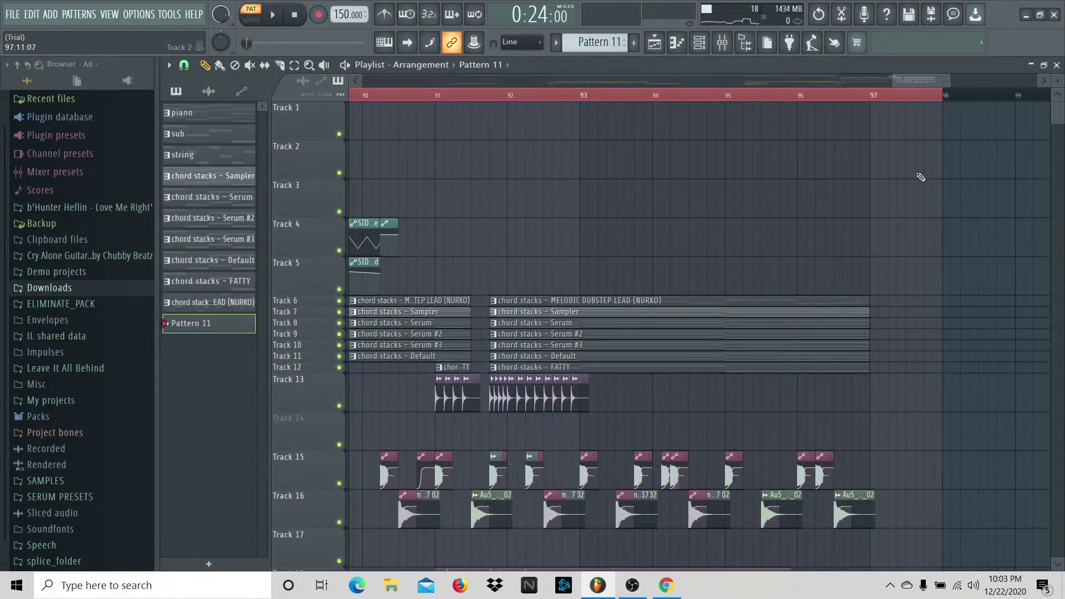
Step: Play the song from bar 65 through the end of the drop, stop it, and return to the song start
{"action": "left_click_drag", "start_coordinate": [888, 80], "coordinate": [594, 84]}
{"action": "left_click", "coordinate": [523, 97]}
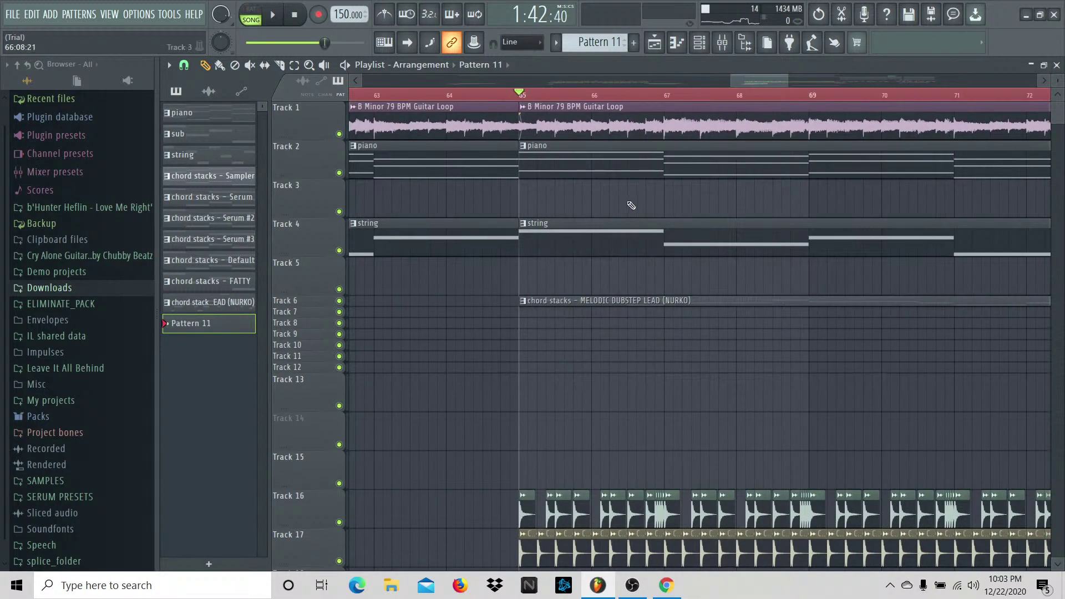
{"action": "key", "text": "space"}
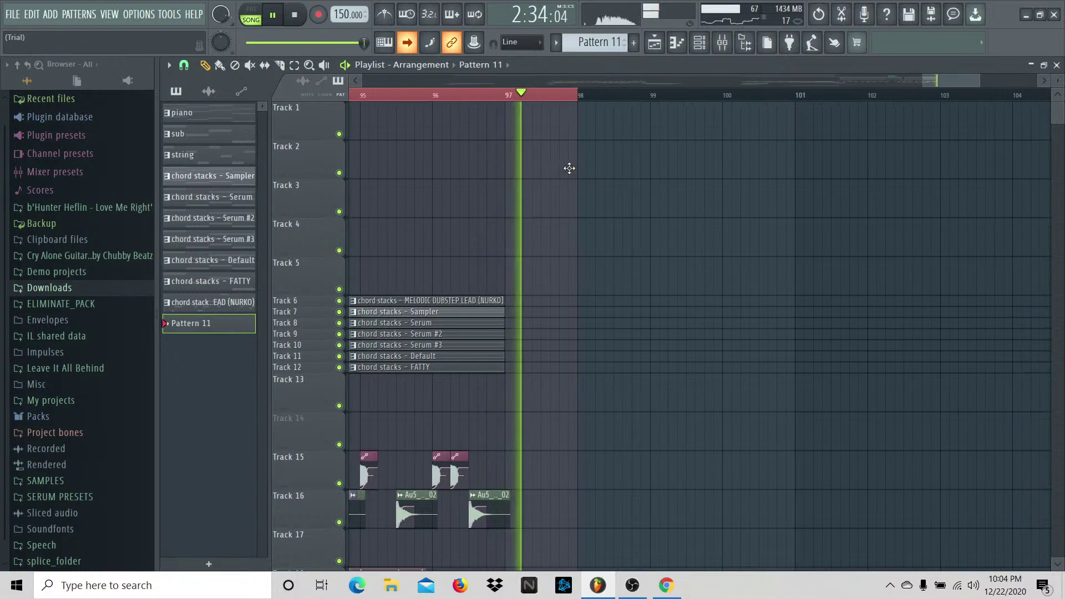
{"action": "key", "text": "space"}
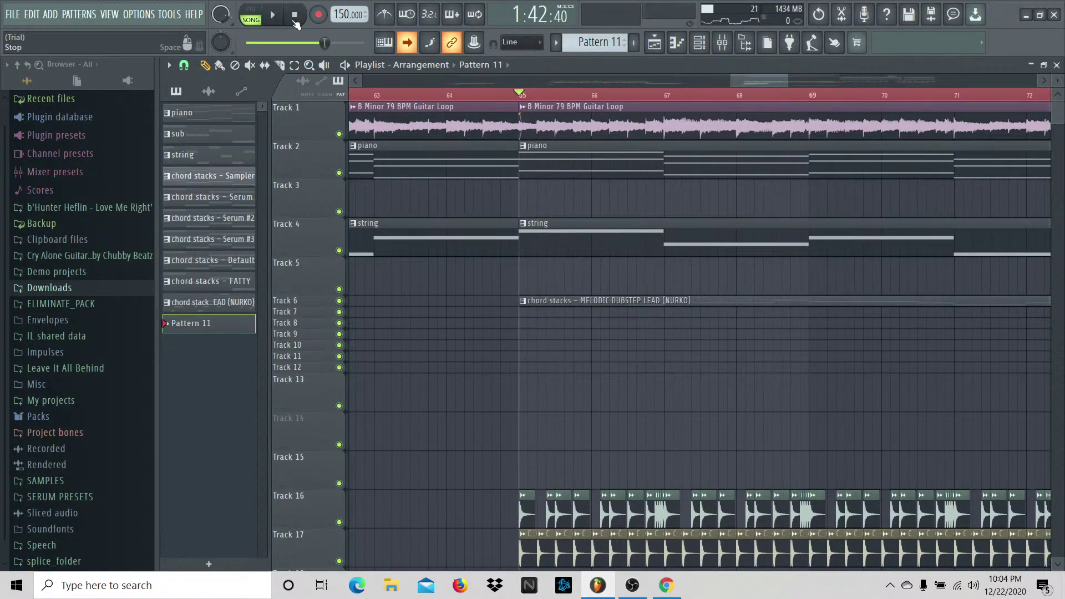
{"action": "key", "text": "Home"}
Step: Move the two automation clips at bar 89 from Tracks 4 and 5 down to Tracks 26 and 27
{"action": "left_click_drag", "start_coordinate": [428, 85], "coordinate": [990, 84]}
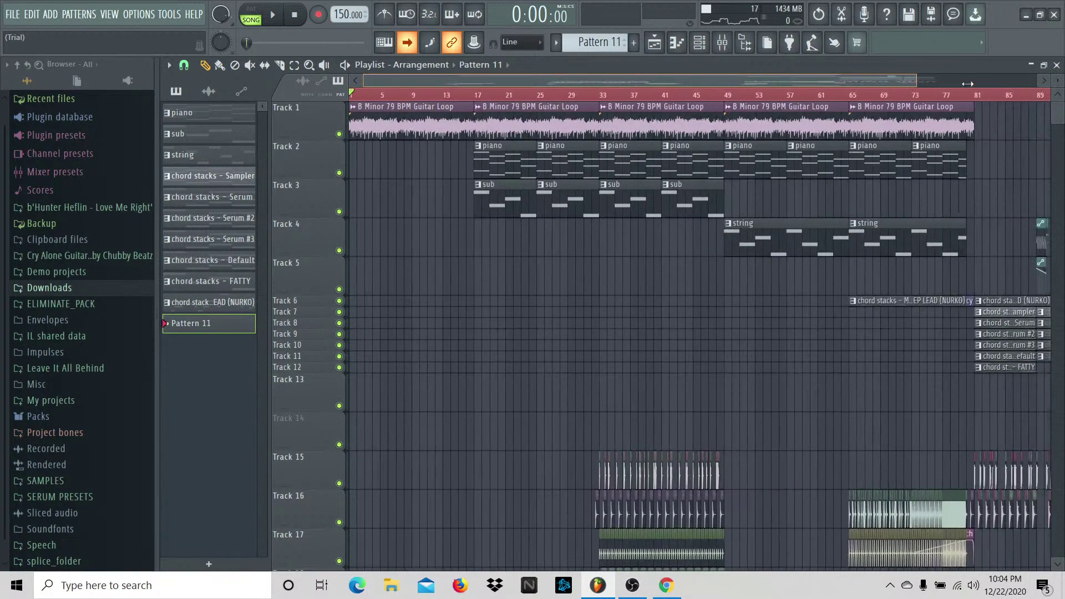
{"action": "scroll", "coordinate": [986, 268], "scroll_direction": "down", "scroll_amount": 5}
{"action": "scroll", "coordinate": [986, 268], "scroll_direction": "up", "scroll_amount": 5}
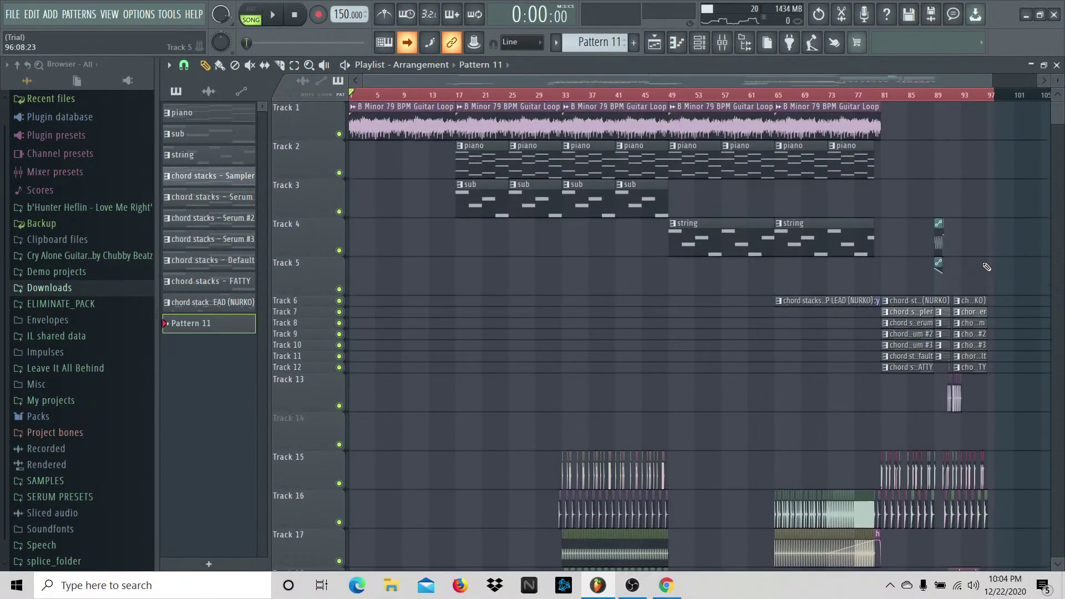
{"action": "left_click_drag", "start_coordinate": [963, 268], "coordinate": [932, 237]}
{"action": "key", "text": "shift+Down"}
{"action": "key", "text": "shift+Down"}
{"action": "key", "text": "shift+Down"}
{"action": "key", "text": "shift+Down"}
{"action": "key", "text": "shift+Down"}
{"action": "key", "text": "shift+Down"}
{"action": "key", "text": "shift+Down"}
{"action": "key", "text": "shift+Down"}
{"action": "key", "text": "shift+Down"}
{"action": "key", "text": "shift+Down"}
{"action": "key", "text": "shift+Down"}
{"action": "key", "text": "shift+Down"}
{"action": "key", "text": "shift+Down"}
{"action": "key", "text": "shift+Down"}
{"action": "key", "text": "shift+Down"}
{"action": "key", "text": "shift+Down"}
{"action": "key", "text": "shift+Down"}
{"action": "key", "text": "shift+Down"}
{"action": "key", "text": "shift+Down"}
{"action": "key", "text": "shift+Down"}
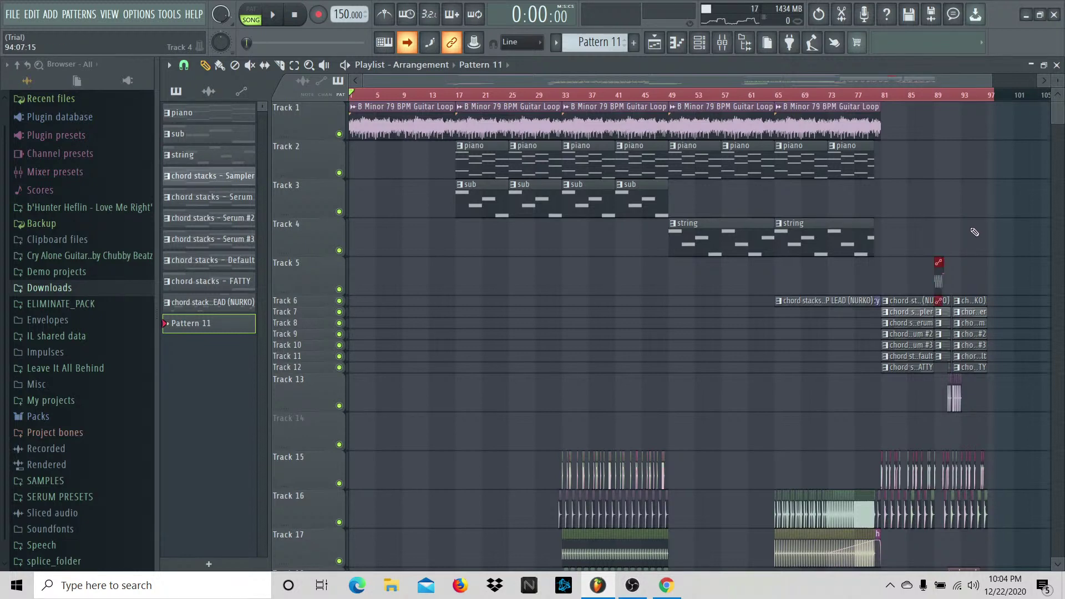
{"action": "scroll", "coordinate": [975, 233], "scroll_direction": "down", "scroll_amount": 7}
{"action": "key", "text": "shift+Up"}
{"action": "key", "text": "shift+Up"}
{"action": "key", "text": "shift+Up"}
{"action": "key", "text": "shift+Up"}
{"action": "key", "text": "shift+Up"}
{"action": "key", "text": "shift+Up"}
{"action": "key", "text": "shift+Up"}
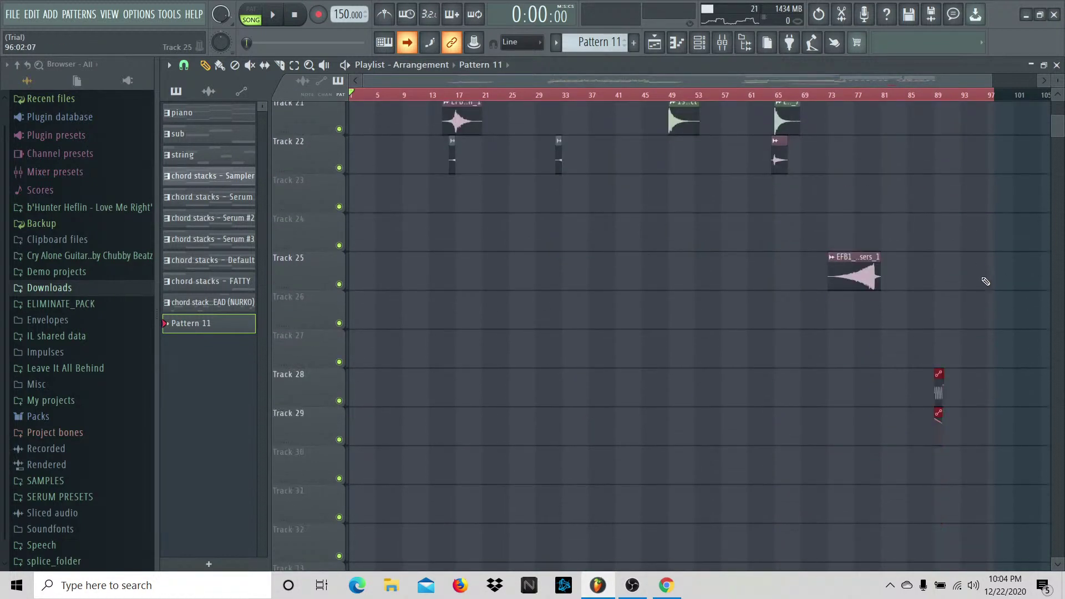
Step: Move the EFB1 riser clip before the drop from Track 25 up to Track 23
{"action": "left_click", "coordinate": [868, 284]}
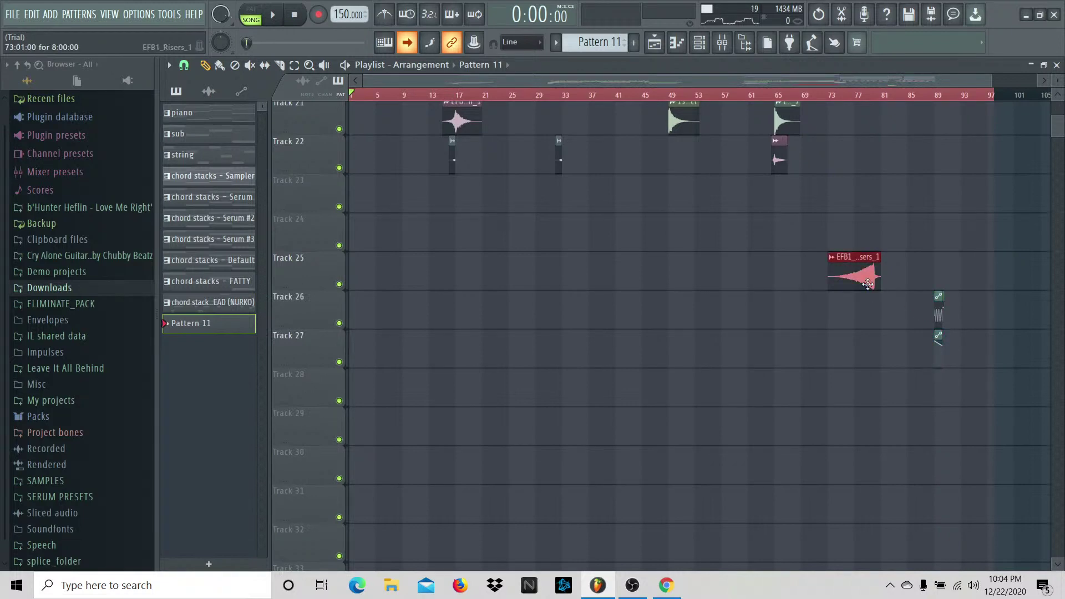
{"action": "key", "text": "shift+Up"}
{"action": "key", "text": "shift+Up"}
{"action": "scroll", "coordinate": [880, 250], "scroll_direction": "up", "scroll_amount": 5}
Step: Play the start of the drop briefly from bar 80 and stop playback
{"action": "left_click", "coordinate": [879, 97]}
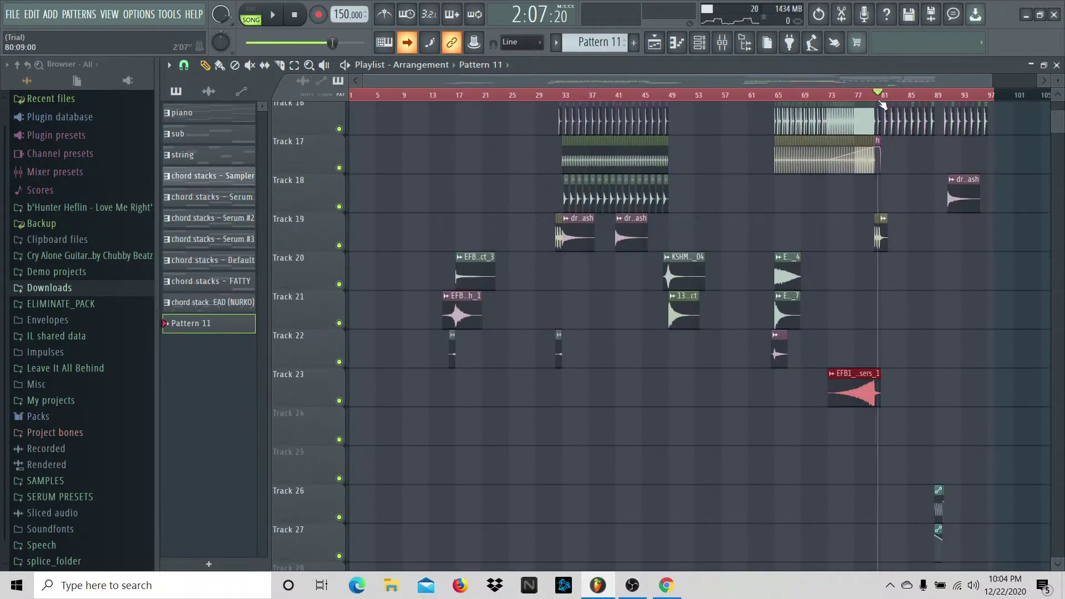
{"action": "key", "text": "space"}
{"action": "scroll", "coordinate": [888, 166], "scroll_direction": "up", "scroll_amount": 5}
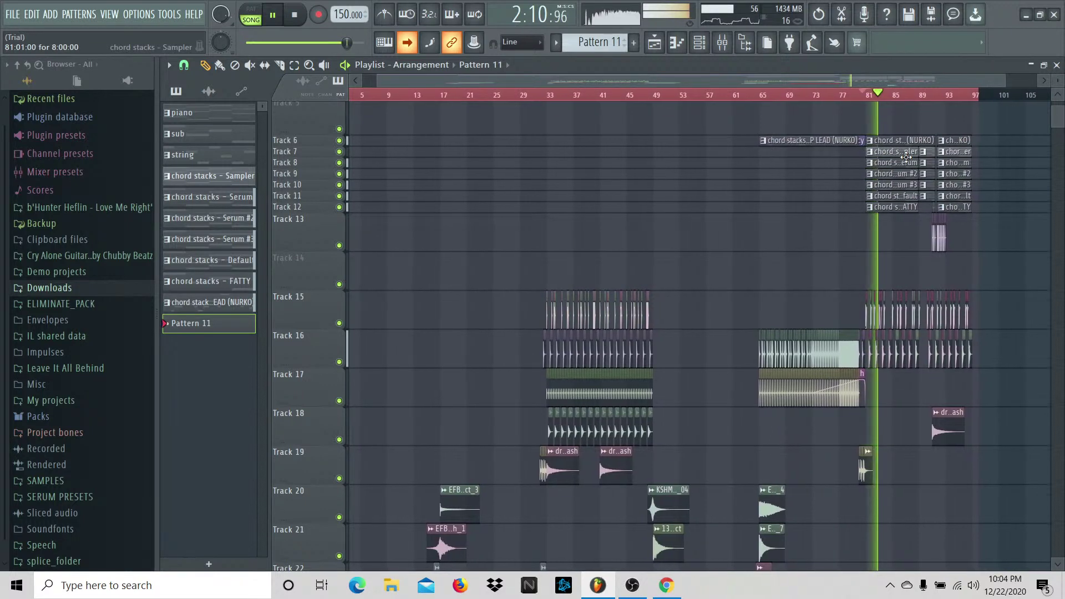
{"action": "key", "text": "space"}
Step: Select the two automation clips at bar 89 again and shift them to new tracks below the riser
{"action": "scroll", "coordinate": [910, 166], "scroll_direction": "up", "scroll_amount": 4}
{"action": "scroll", "coordinate": [923, 241], "scroll_direction": "down", "scroll_amount": 6}
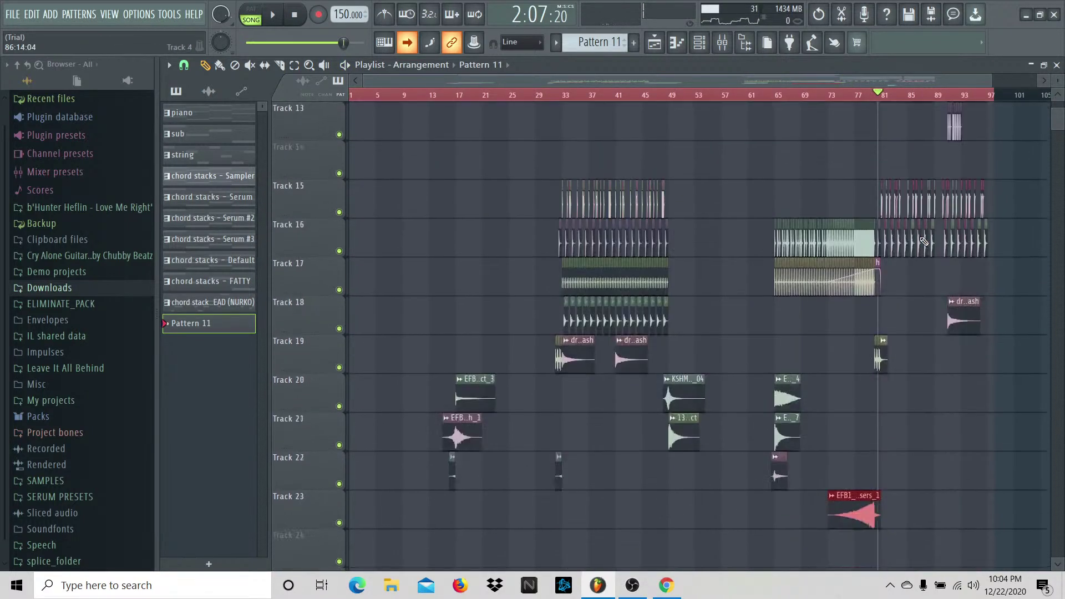
{"action": "scroll", "coordinate": [924, 242], "scroll_direction": "down", "scroll_amount": 3}
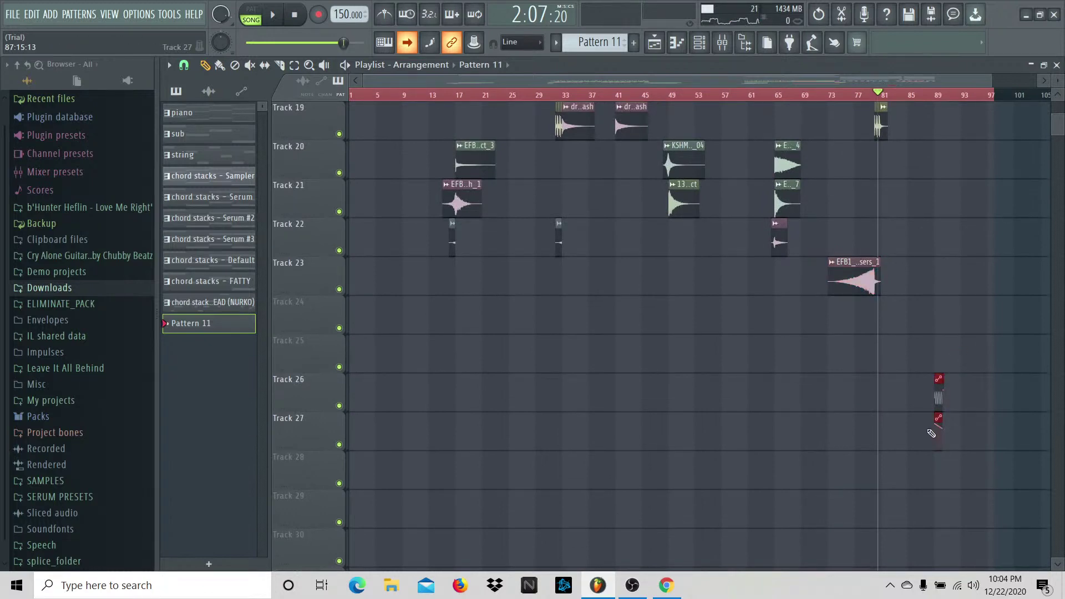
{"action": "key", "text": "shift+Down"}
{"action": "key", "text": "shift+Down"}
{"action": "key", "text": "shift+Down"}
{"action": "key", "text": "shift+Down"}
{"action": "scroll", "coordinate": [928, 411], "scroll_direction": "up", "scroll_amount": 9}
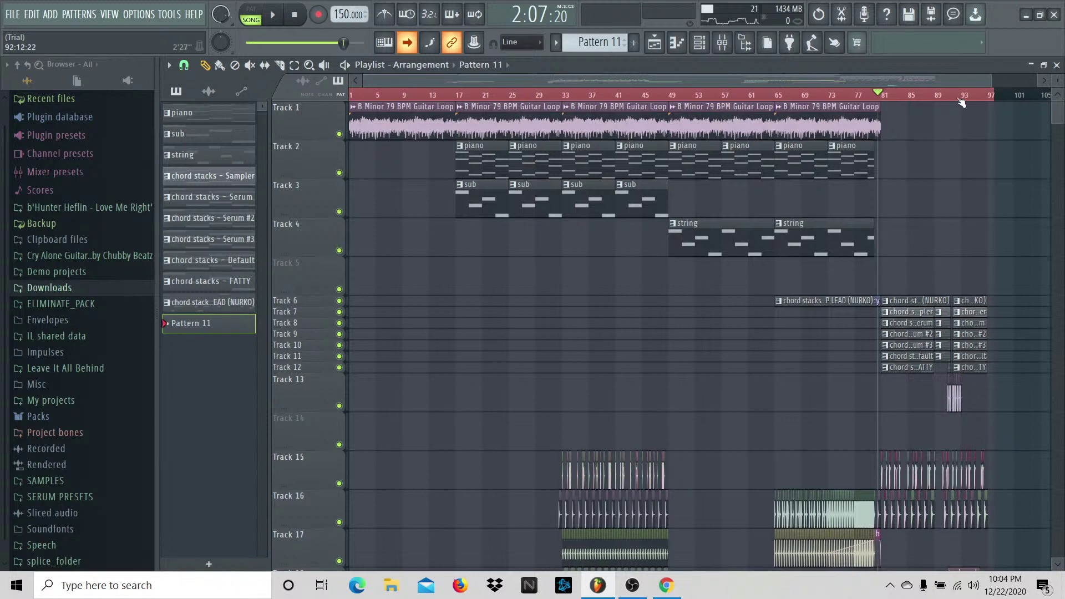
Step: Place the playhead at the start of the drop at bar 81, keeping the playlist snap on Step
{"action": "scroll", "coordinate": [962, 103], "scroll_direction": "up", "scroll_amount": 3}
{"action": "left_click_drag", "start_coordinate": [871, 72], "coordinate": [890, 79]}
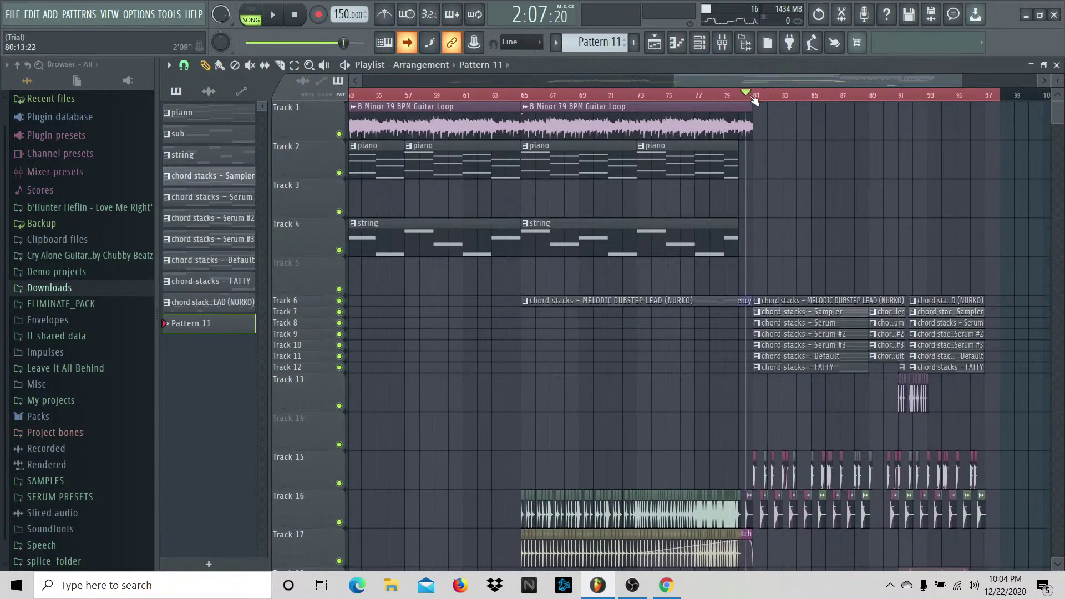
{"action": "left_click", "coordinate": [754, 96]}
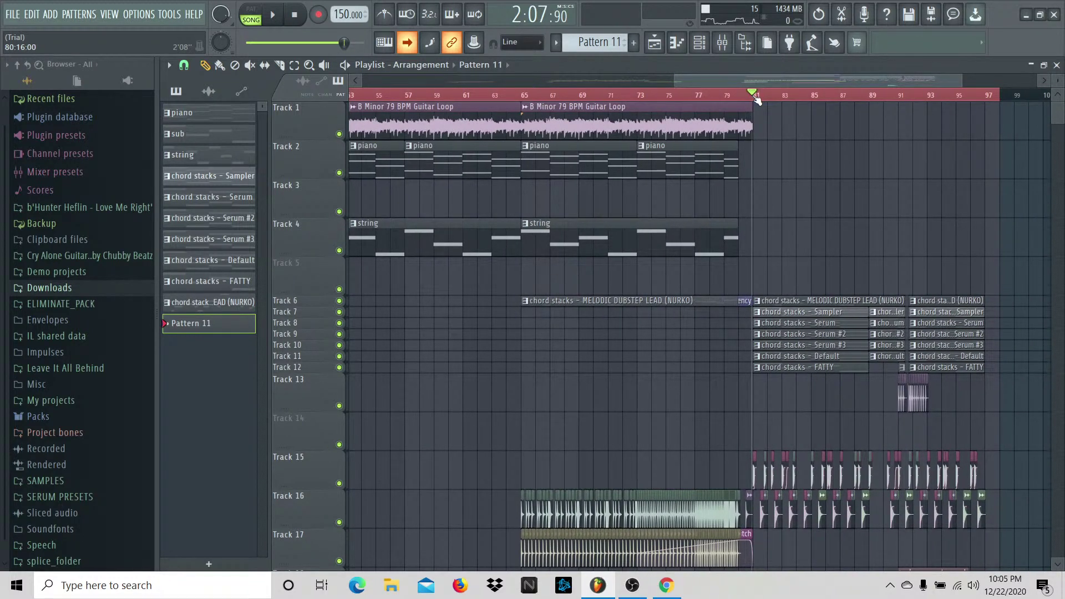
{"action": "left_click", "coordinate": [184, 65]}
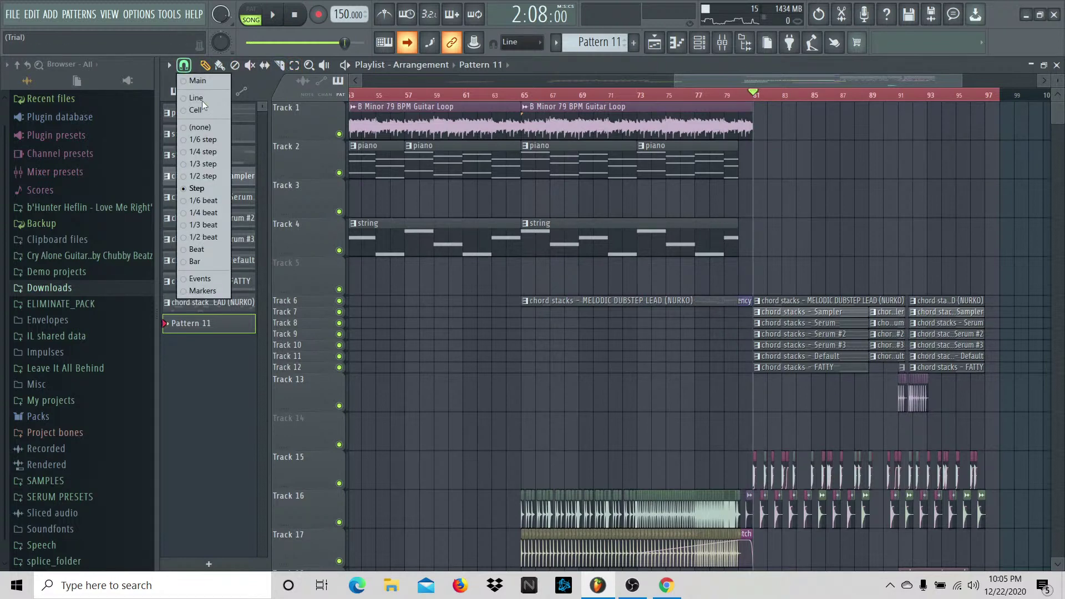
{"action": "left_click", "coordinate": [208, 187]}
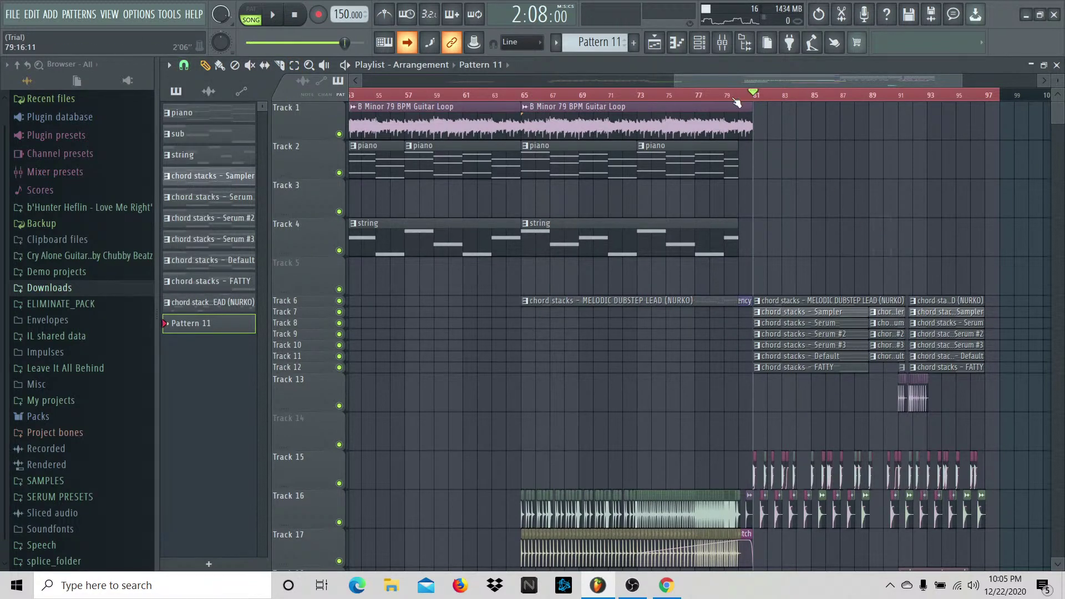
Step: Delete the unused Pattern 11 from the pattern list and confirm the deletion
{"action": "left_click_drag", "start_coordinate": [674, 81], "coordinate": [355, 81]}
{"action": "right_click", "coordinate": [180, 323]}
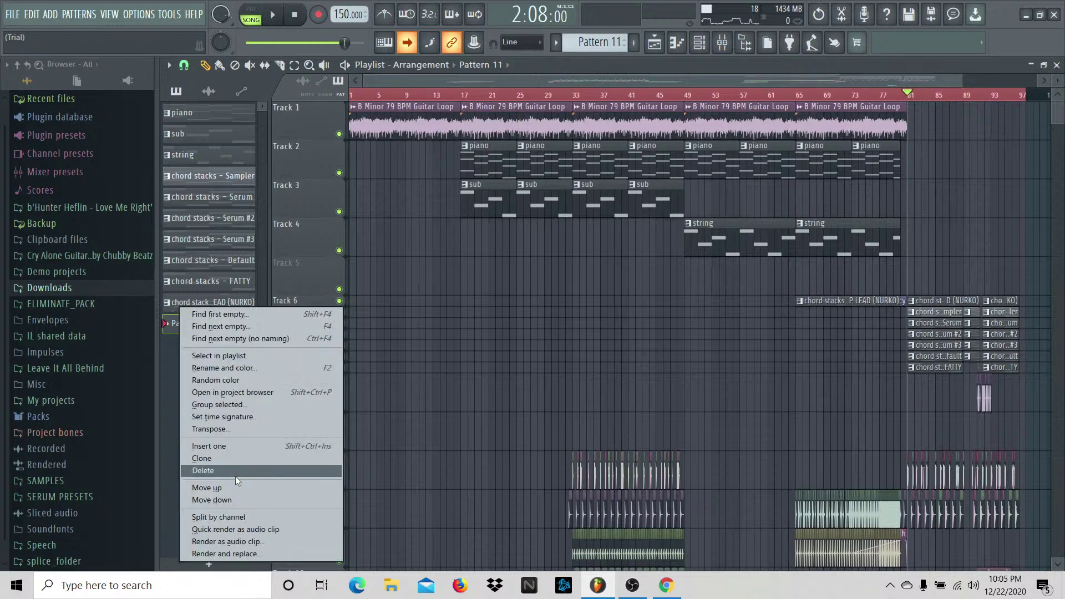
{"action": "left_click", "coordinate": [230, 471]}
{"action": "left_click", "coordinate": [603, 328]}
Step: Return the playhead to the start of the song and switch to OBS
{"action": "scroll", "coordinate": [863, 389], "scroll_direction": "down", "scroll_amount": 10}
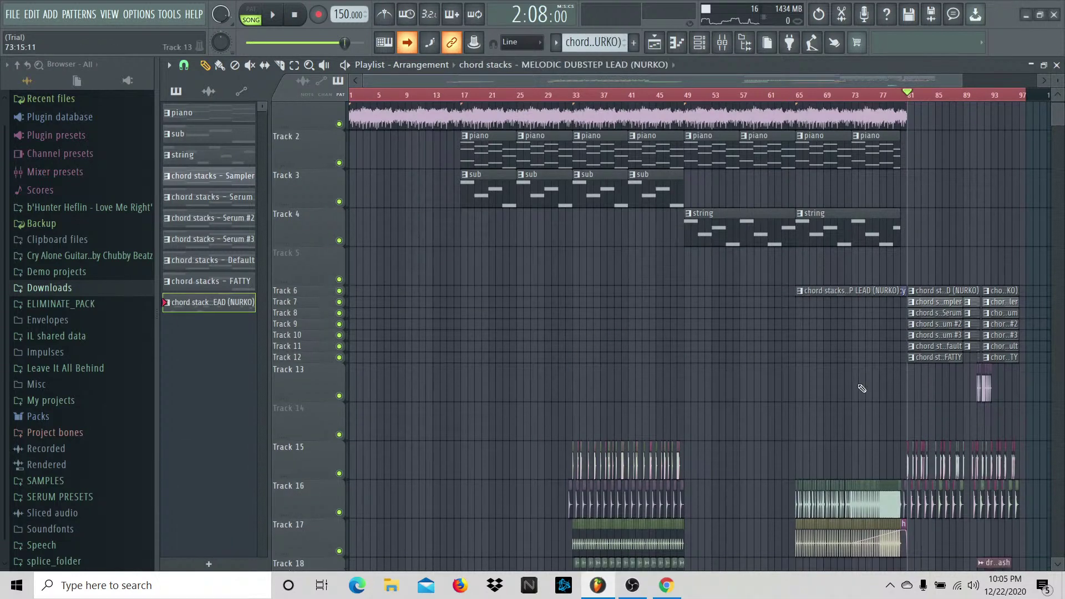
{"action": "scroll", "coordinate": [863, 389], "scroll_direction": "down", "scroll_amount": 4}
{"action": "scroll", "coordinate": [865, 388], "scroll_direction": "up", "scroll_amount": 15}
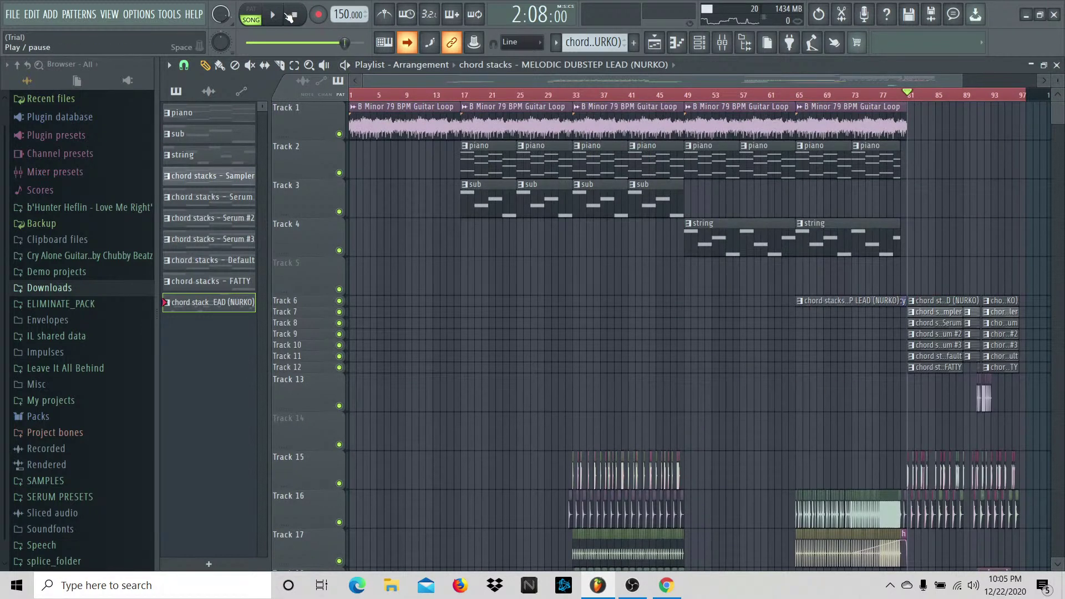
{"action": "left_click", "coordinate": [297, 16]}
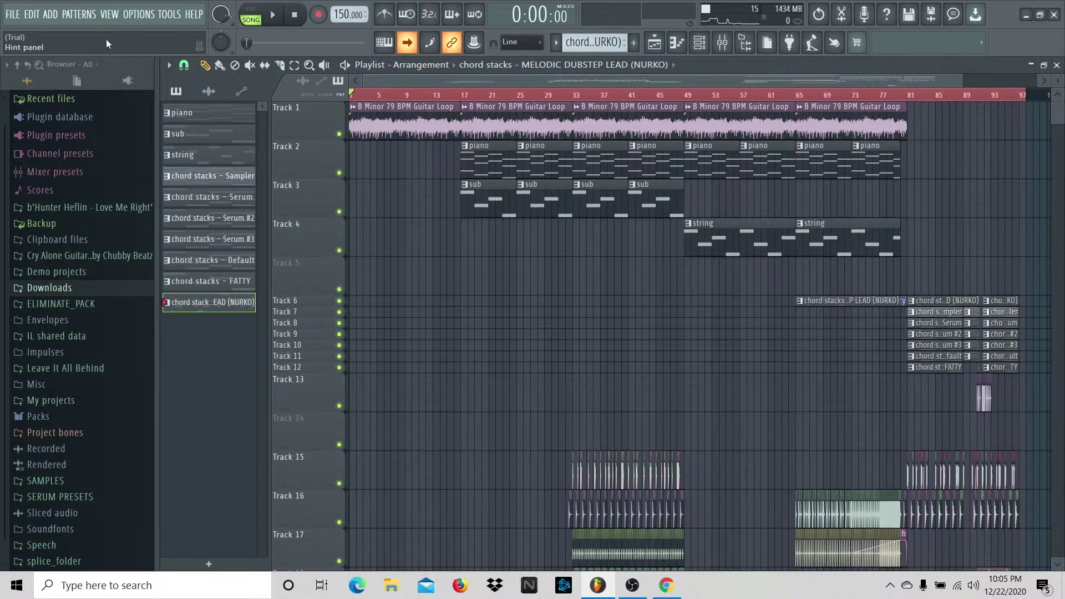
{"action": "left_click", "coordinate": [627, 588]}
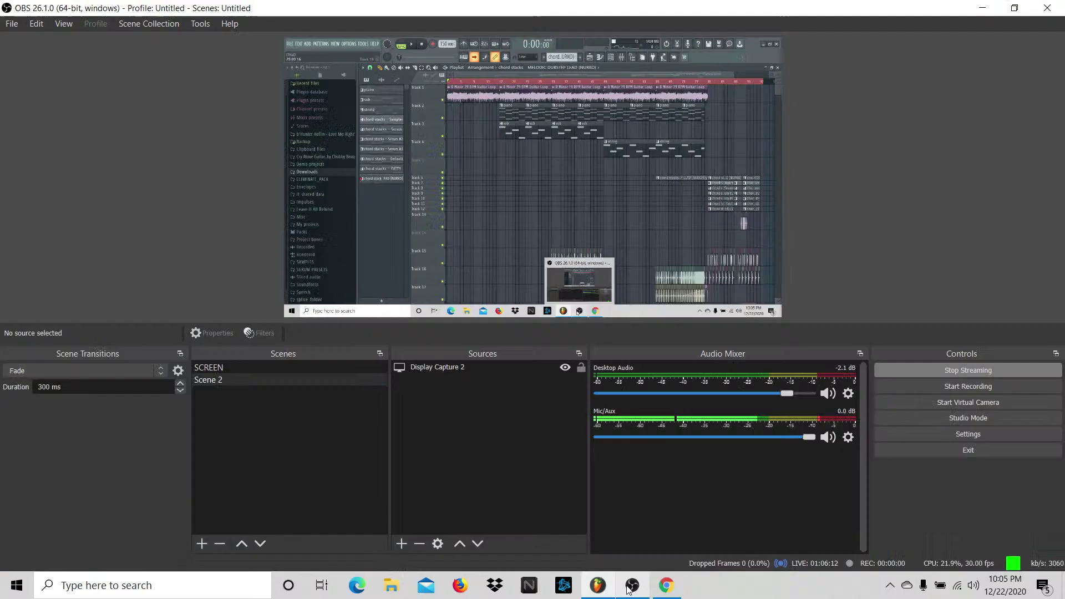